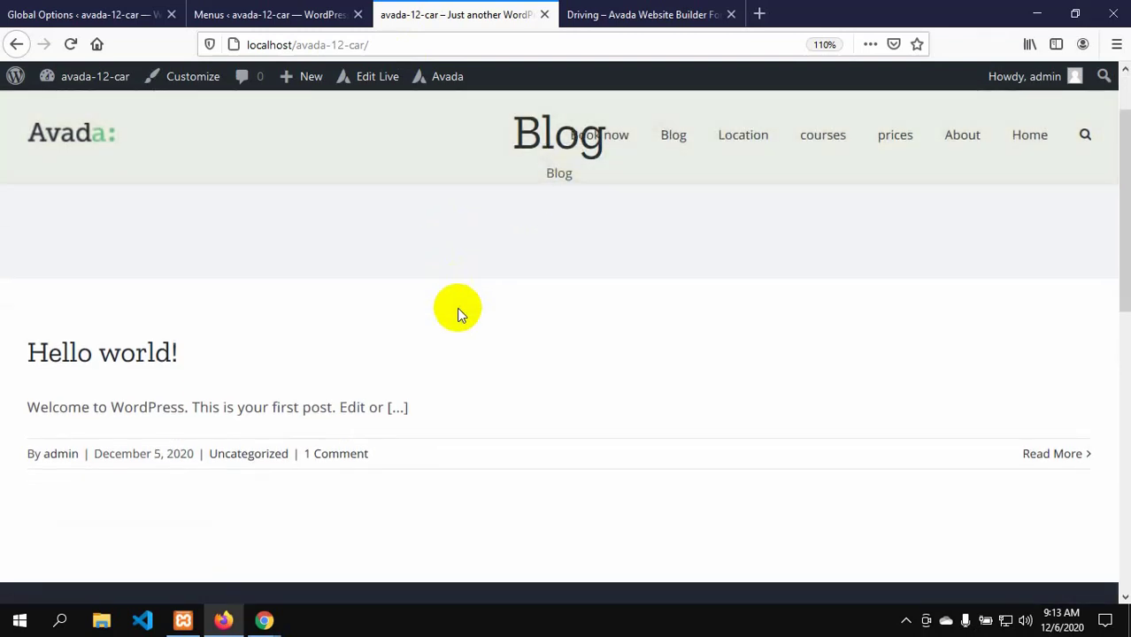
# - Set the Main Menu Highlight Style to Bottom Bar in the Avada global options and save the changes
pyautogui.scroll(2, 457, 307)
pyautogui.click(517, 151)
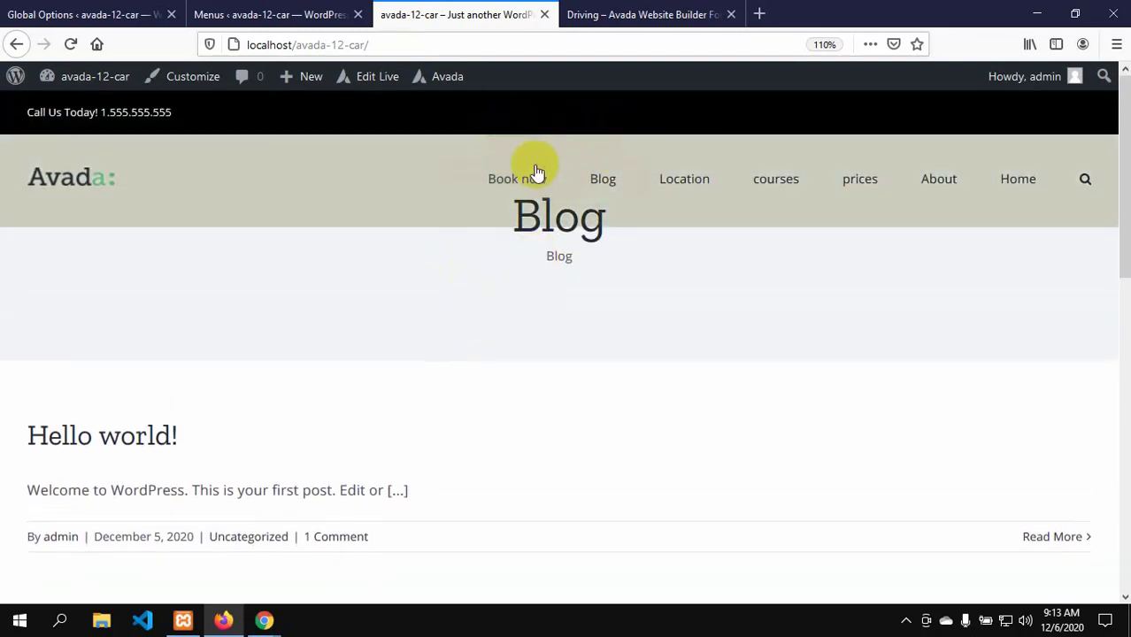
pyautogui.click(515, 147)
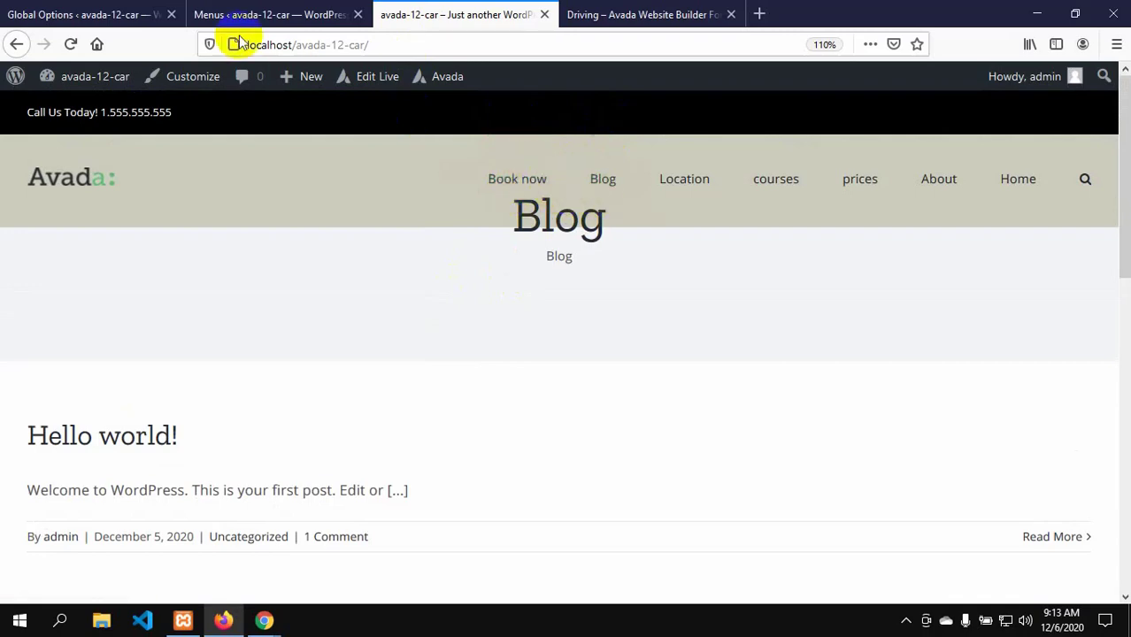
pyautogui.click(212, 13)
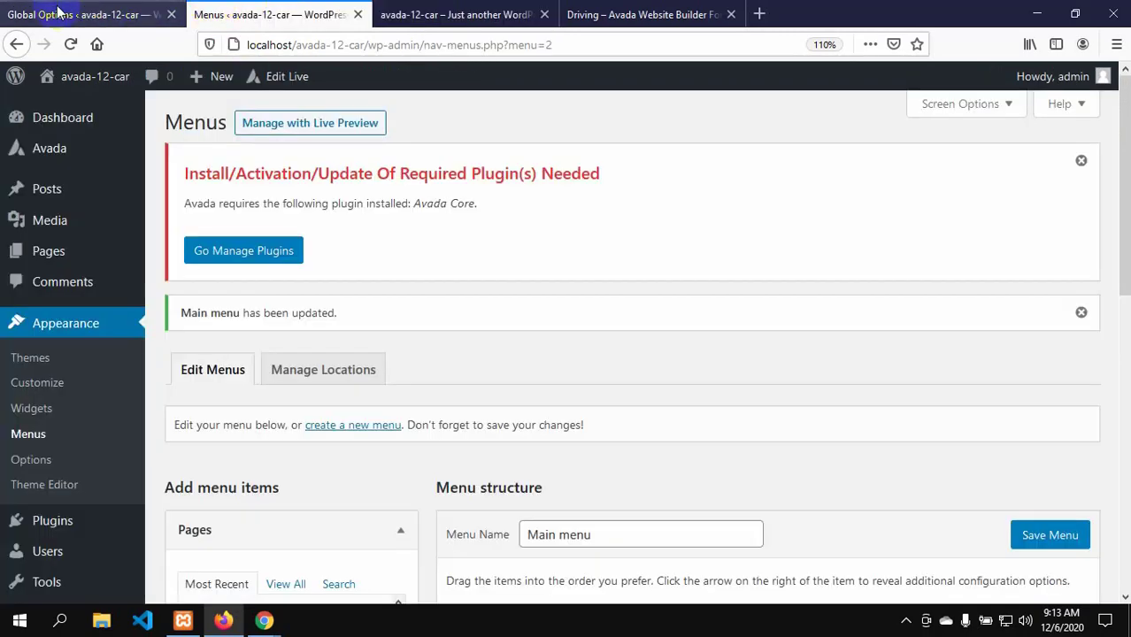
pyautogui.click(106, 12)
pyautogui.click(270, 460)
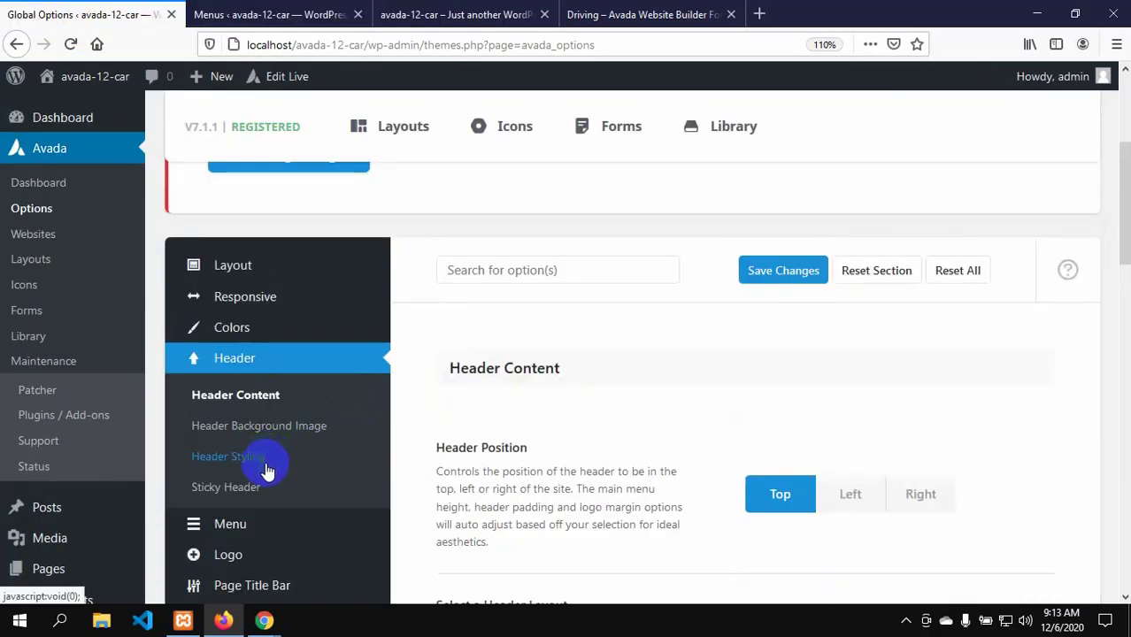
pyautogui.click(251, 524)
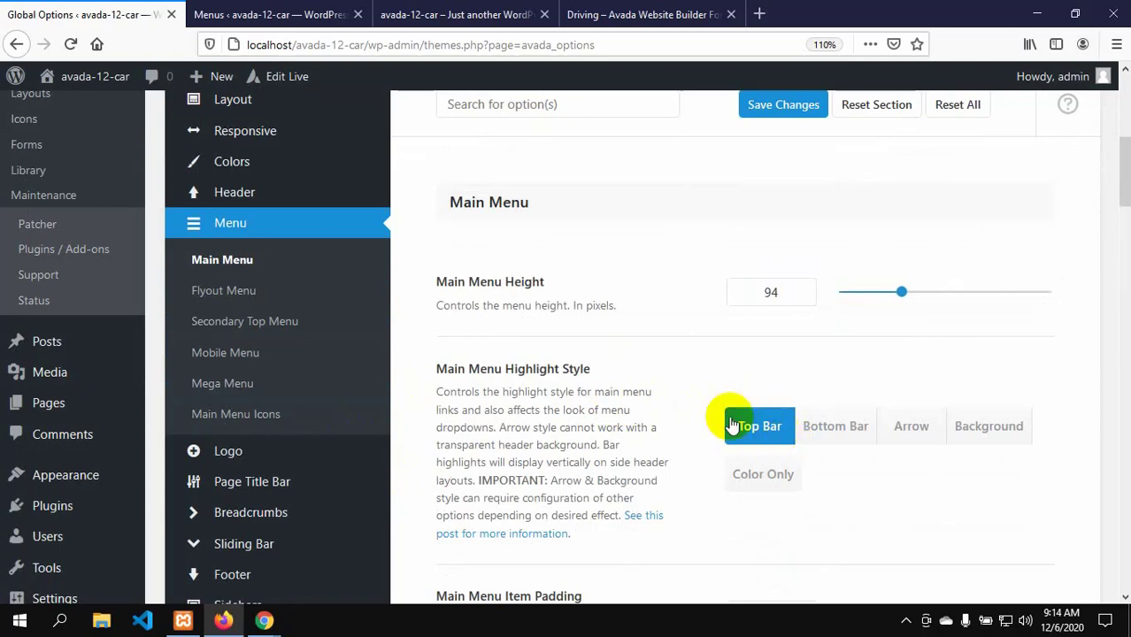
pyautogui.click(815, 423)
pyautogui.scroll(-10, 814, 416)
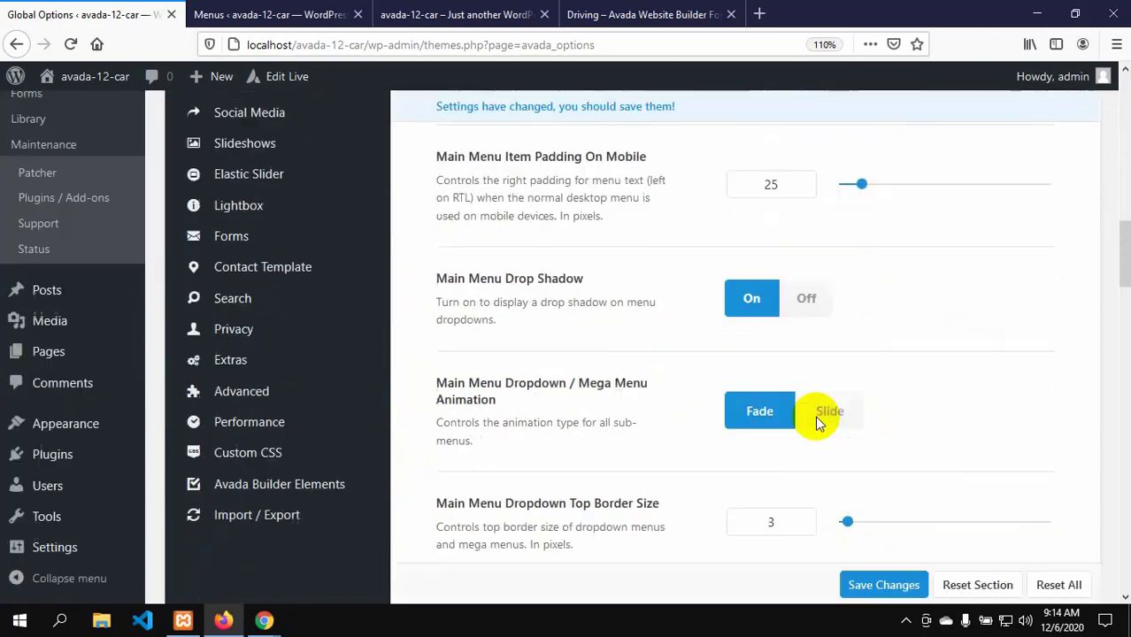
pyautogui.click(871, 589)
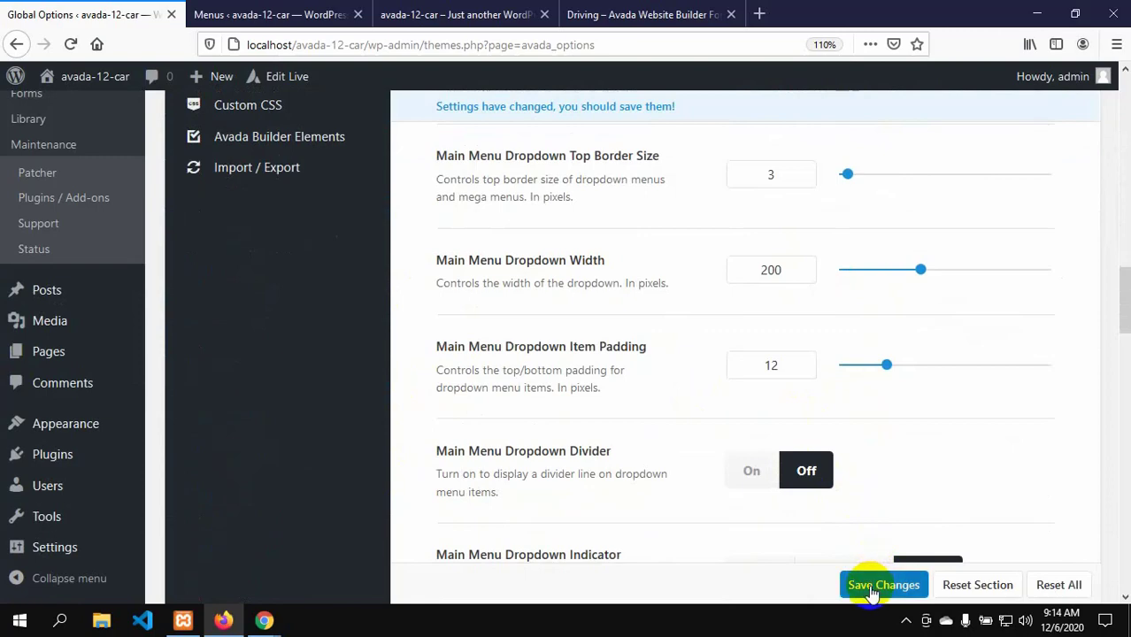
pyautogui.scroll(3, 458, 302)
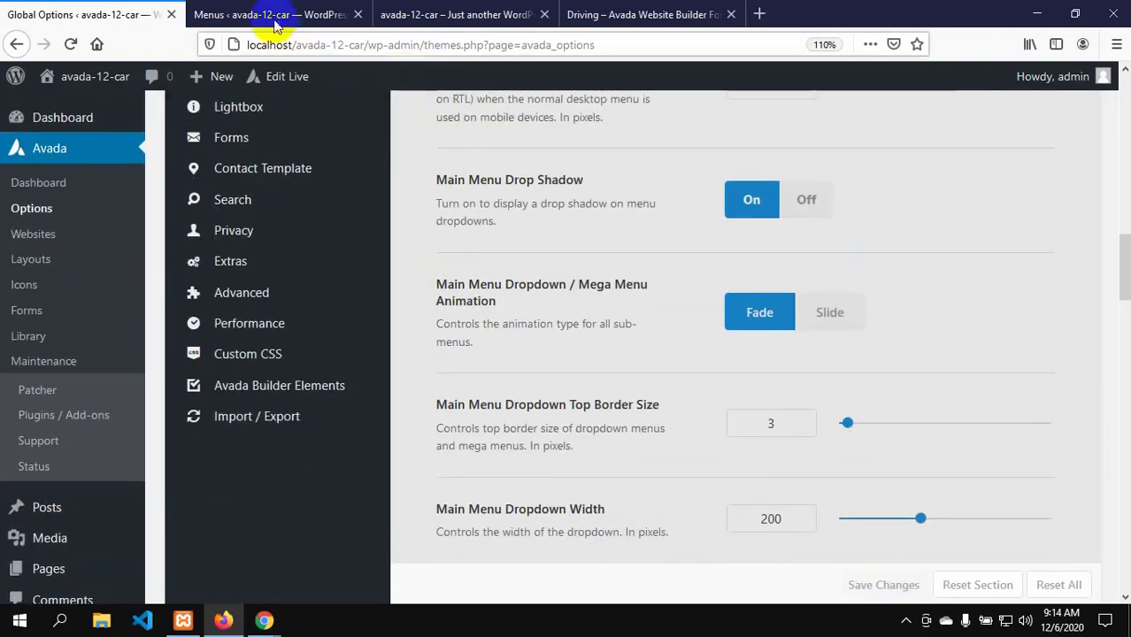
# - Close the Menus admin page and compare the Driving demo's header and menu with the reloaded avada-12-car front page
pyautogui.click(294, 14)
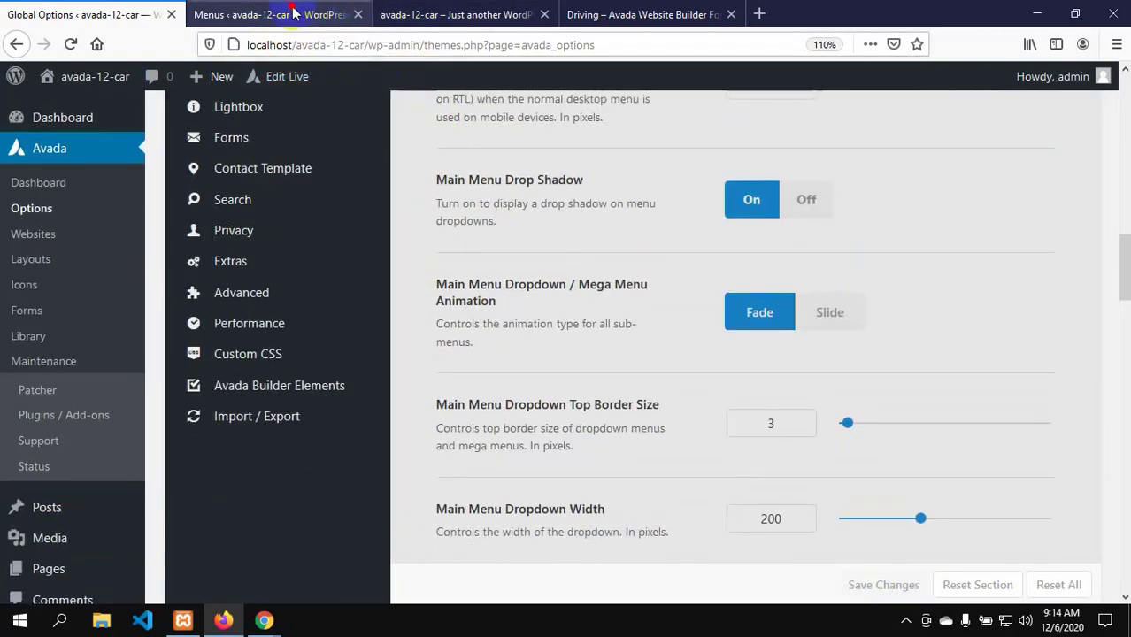
pyautogui.click(360, 14)
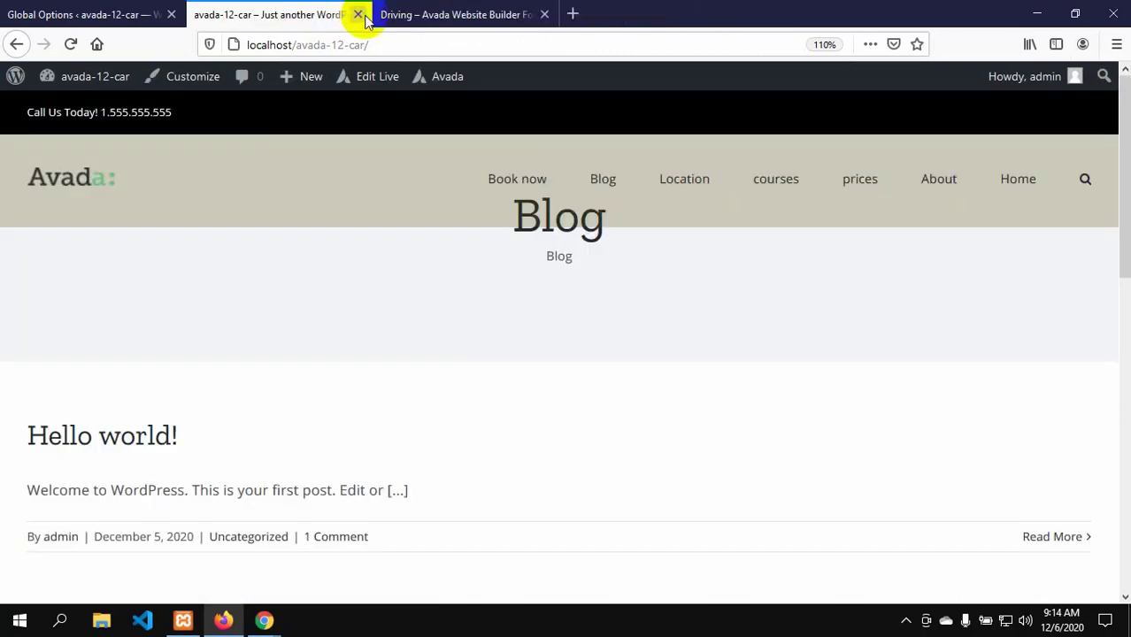
pyautogui.click(383, 15)
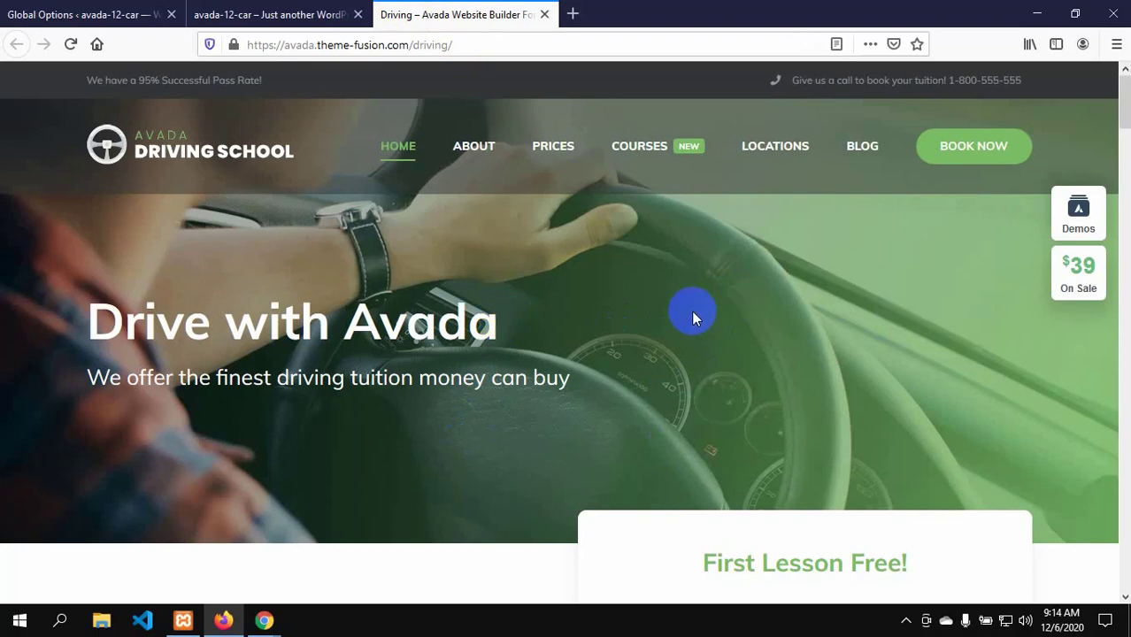
pyautogui.scroll(-3, 739, 327)
pyautogui.scroll(3, 752, 318)
pyautogui.scroll(-3, 778, 361)
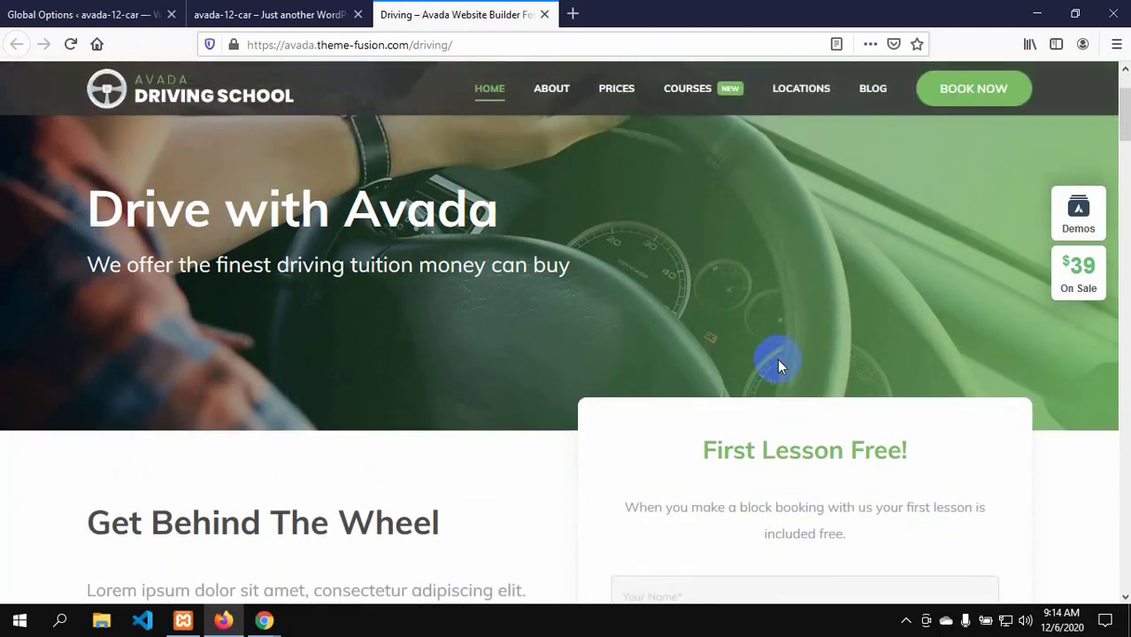
pyautogui.scroll(3, 778, 365)
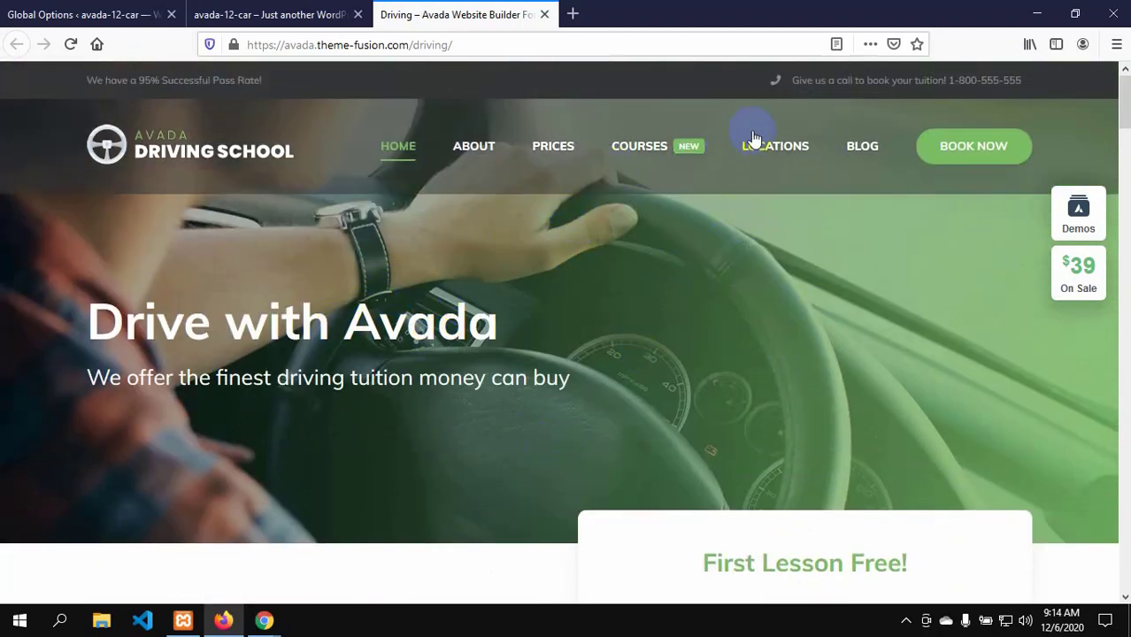
pyautogui.click(242, 12)
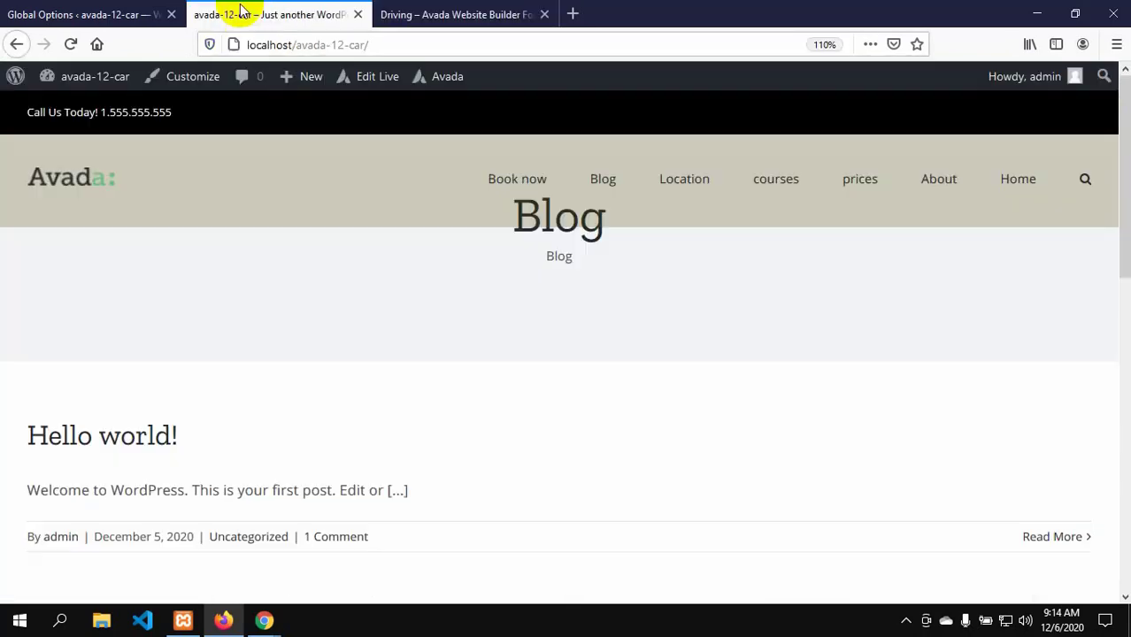
pyautogui.click(71, 44)
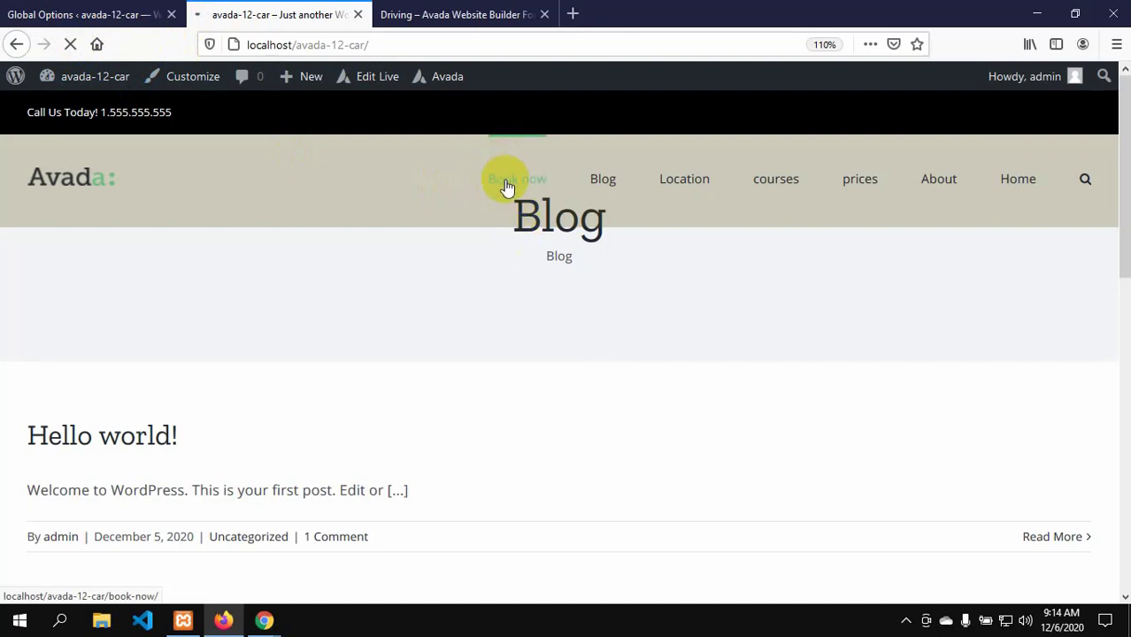
# - Open the list of all WordPress pages in a new browser tab and switch to it
pyautogui.hotkey('ctrl', 'pageup')
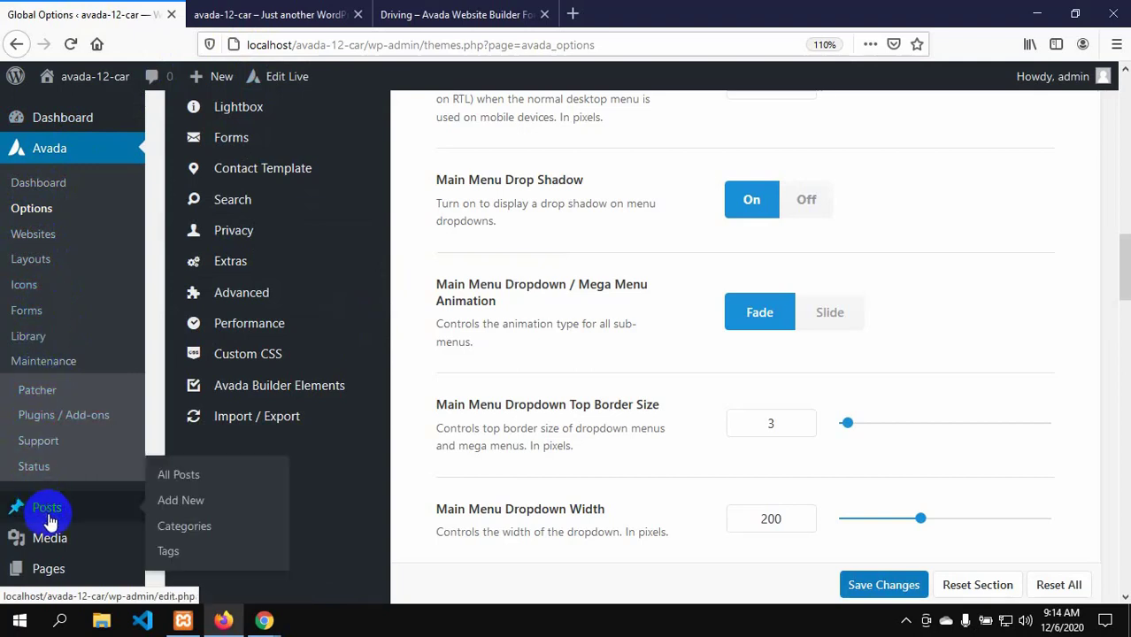
pyautogui.scroll(-1, 53, 511)
pyautogui.moveTo(57, 491)
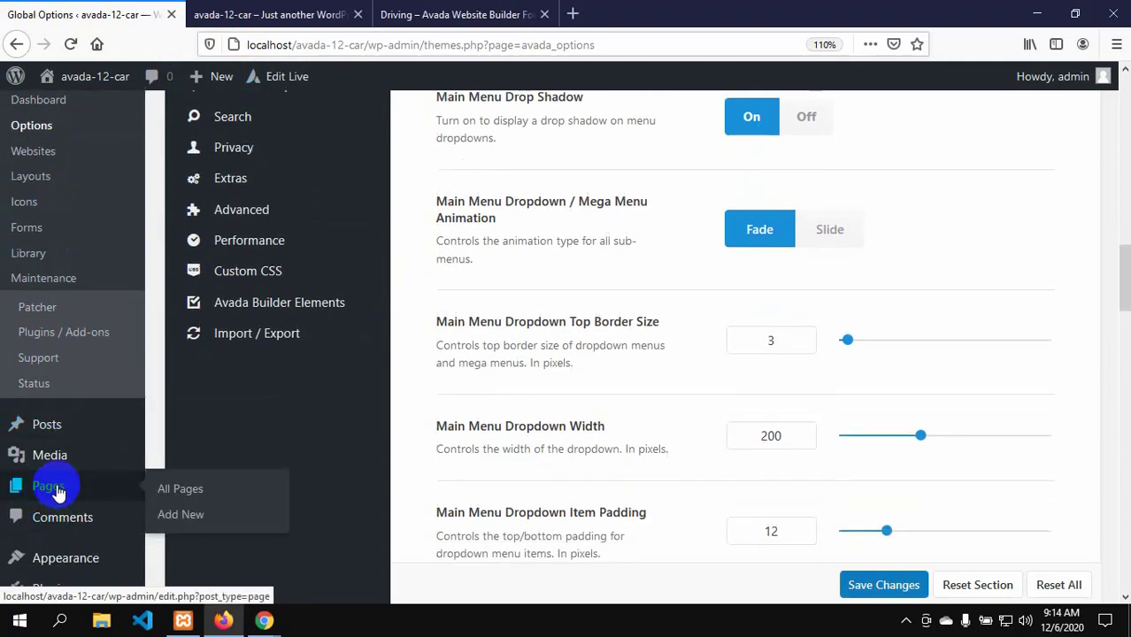
pyautogui.rightClick(189, 492)
pyautogui.click(262, 285)
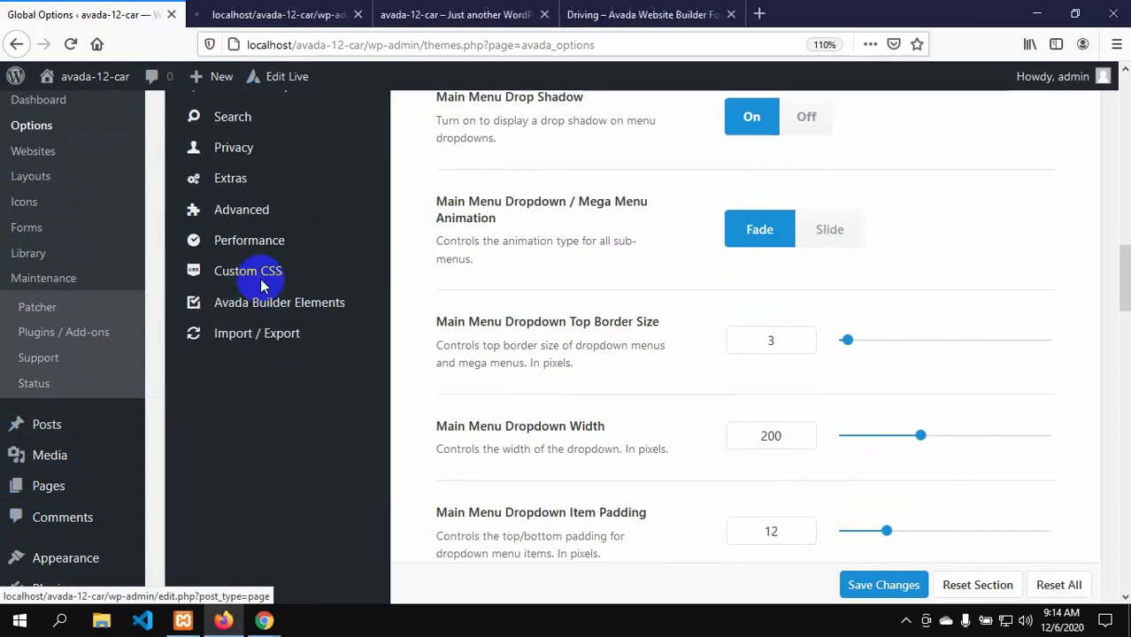
pyautogui.click(264, 15)
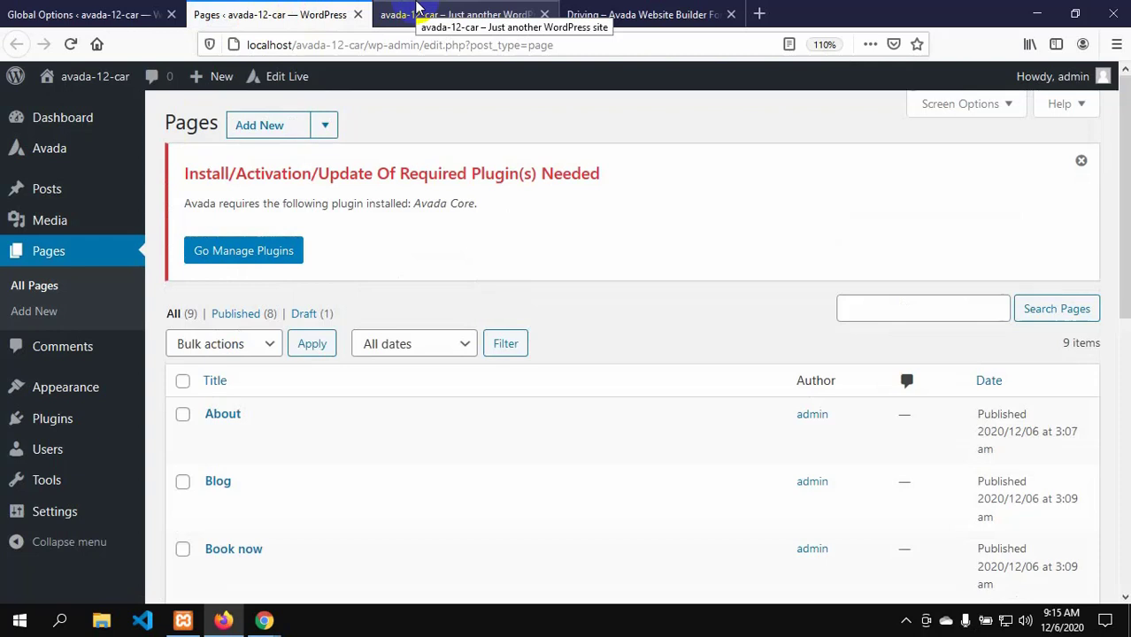
# - Check the Home item in the Driving demo's menu and open the WordPress Reading settings in a new browser tab
pyautogui.click(589, 12)
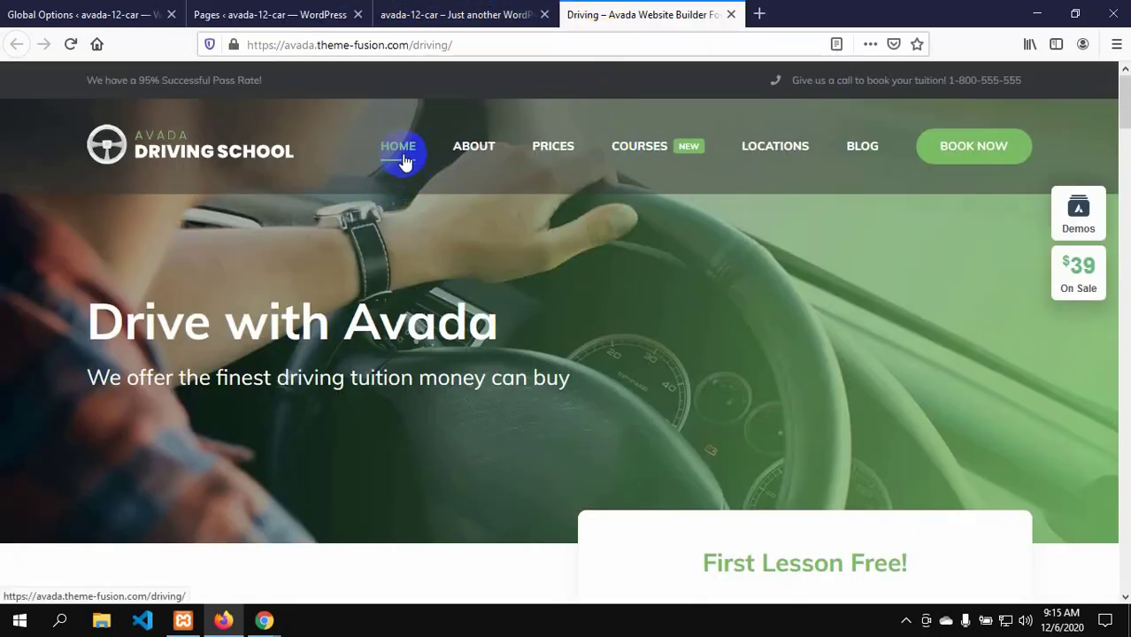
pyautogui.click(264, 15)
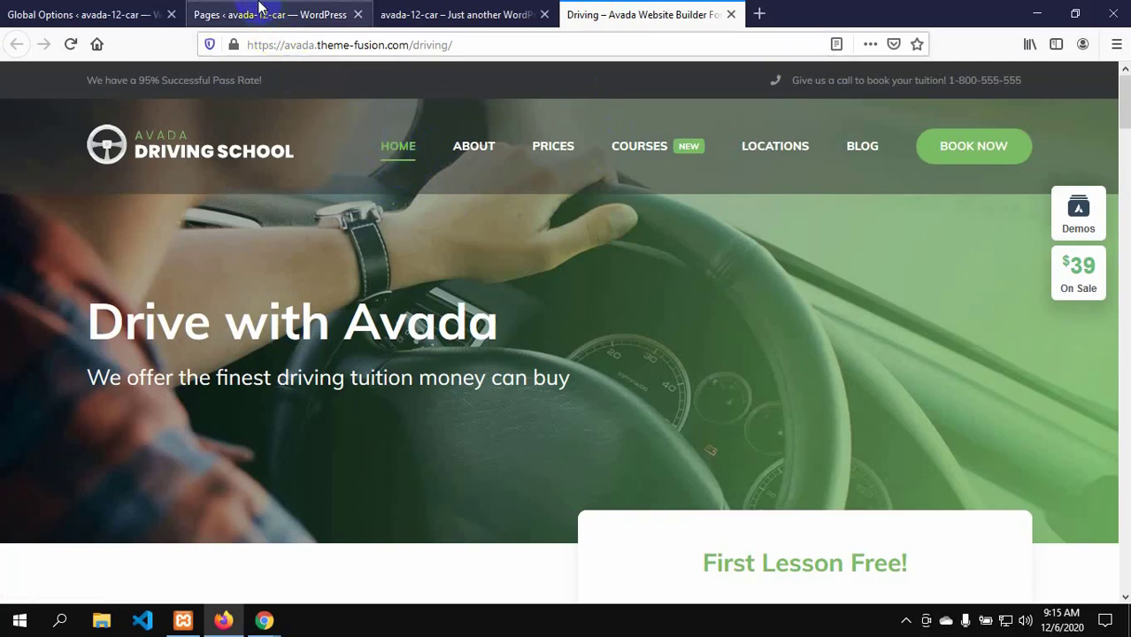
pyautogui.click(22, 14)
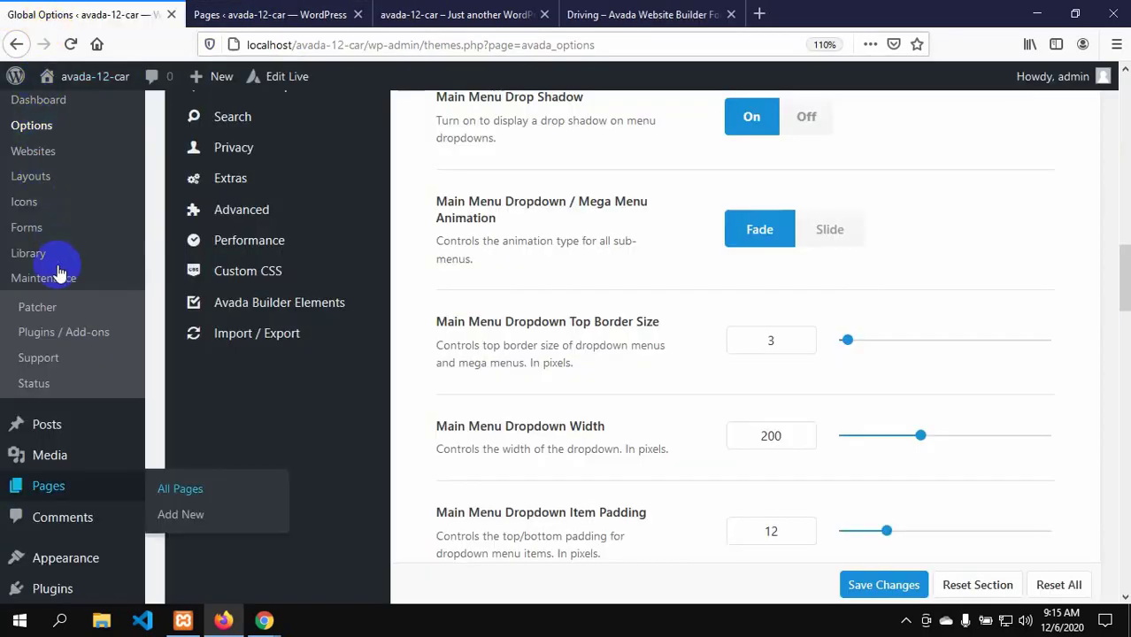
pyautogui.scroll(-4, 56, 435)
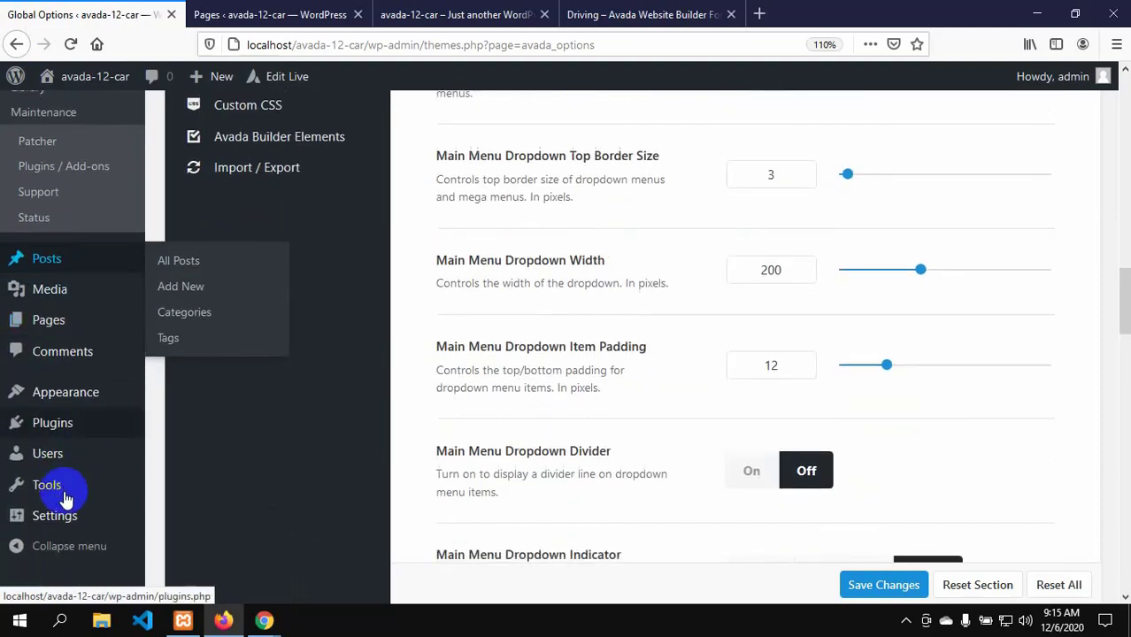
pyautogui.scroll(-2, 62, 486)
pyautogui.moveTo(51, 549)
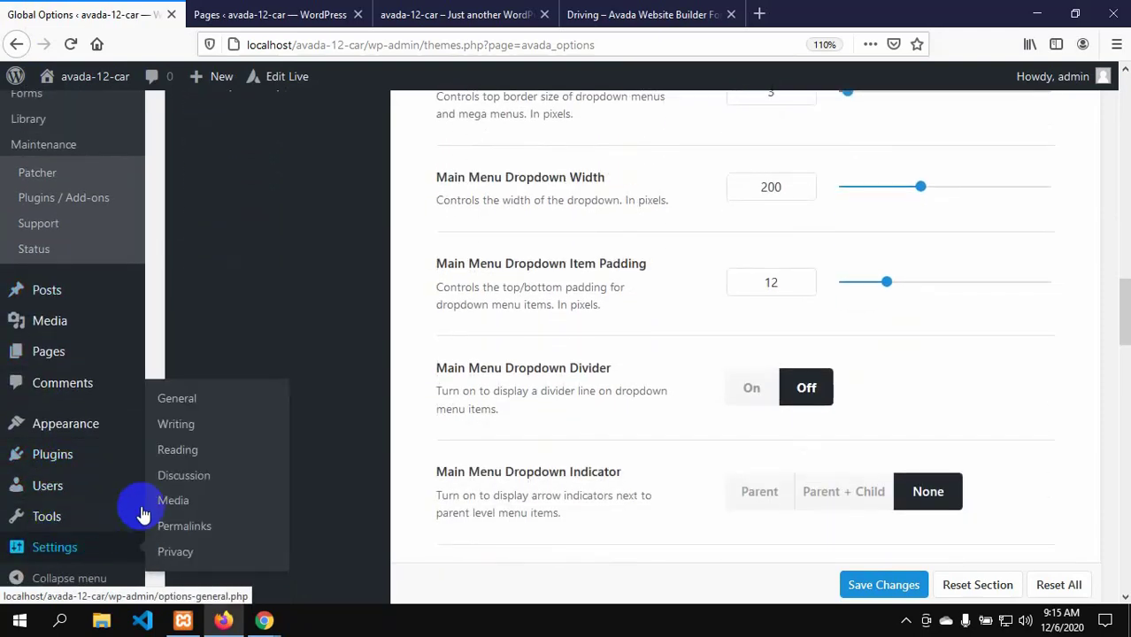
pyautogui.rightClick(176, 452)
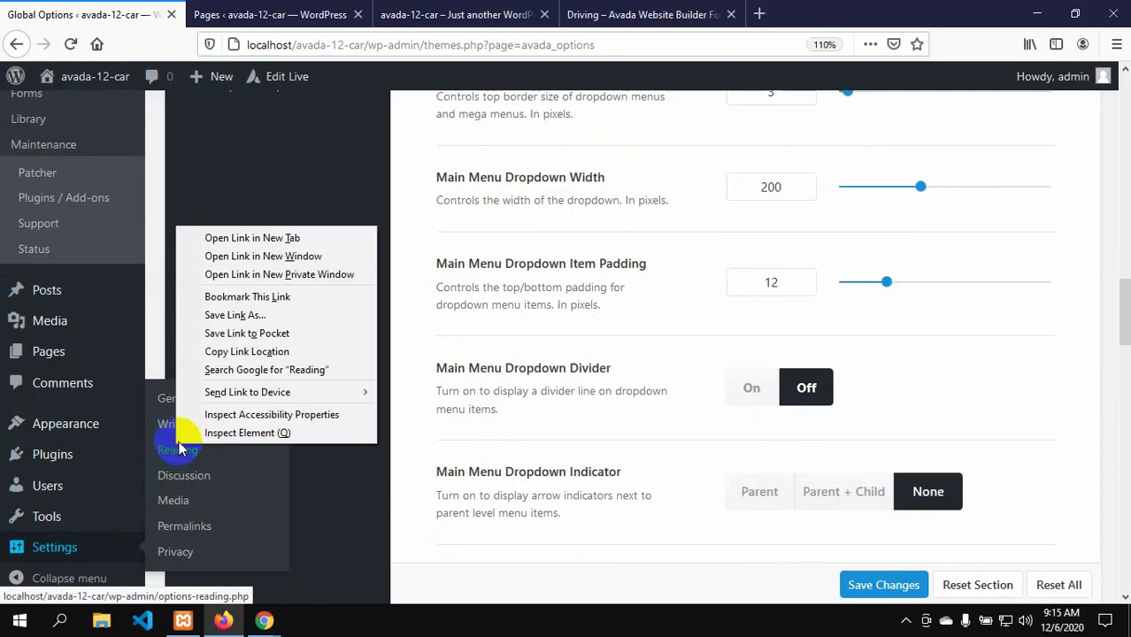
pyautogui.click(262, 236)
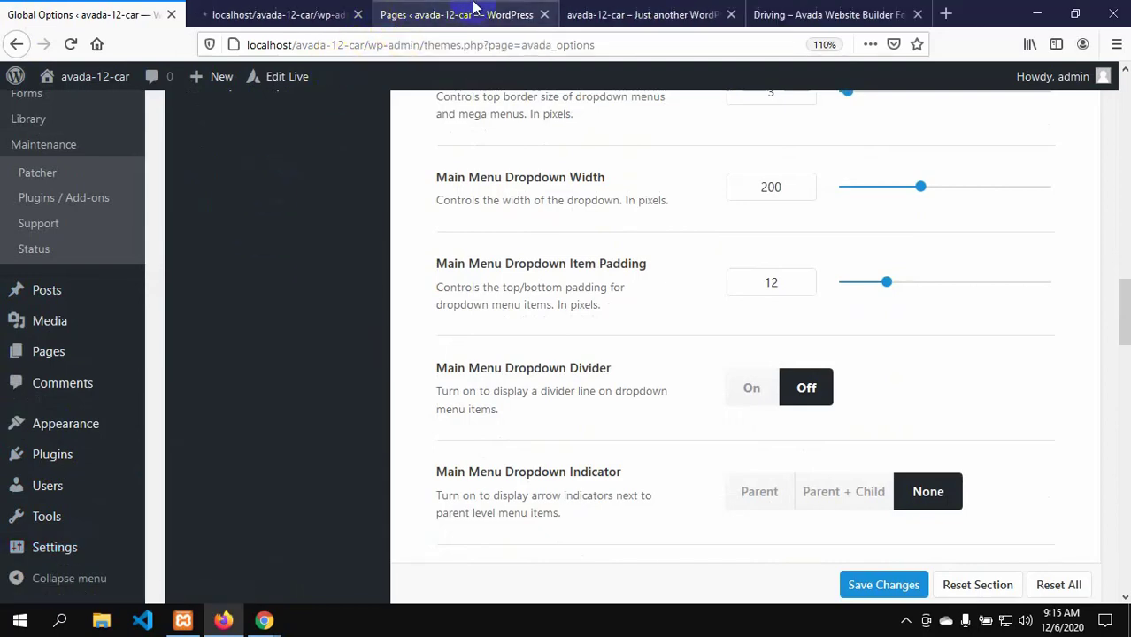
# - Open the Home page for editing from the Pages list
pyautogui.click(403, 14)
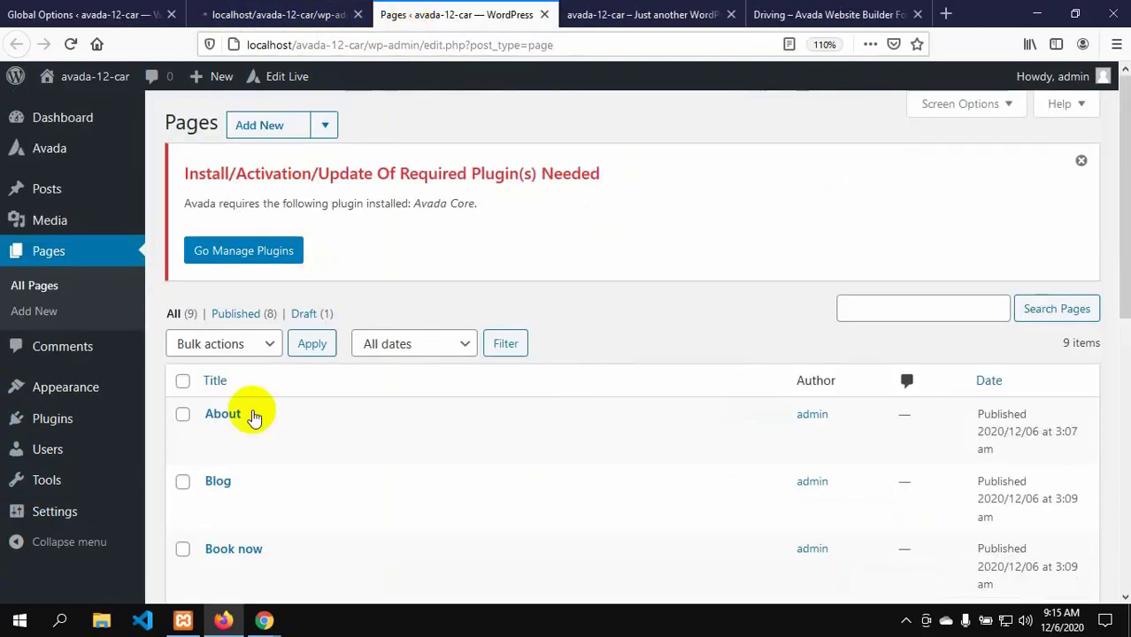
pyautogui.scroll(-2, 219, 492)
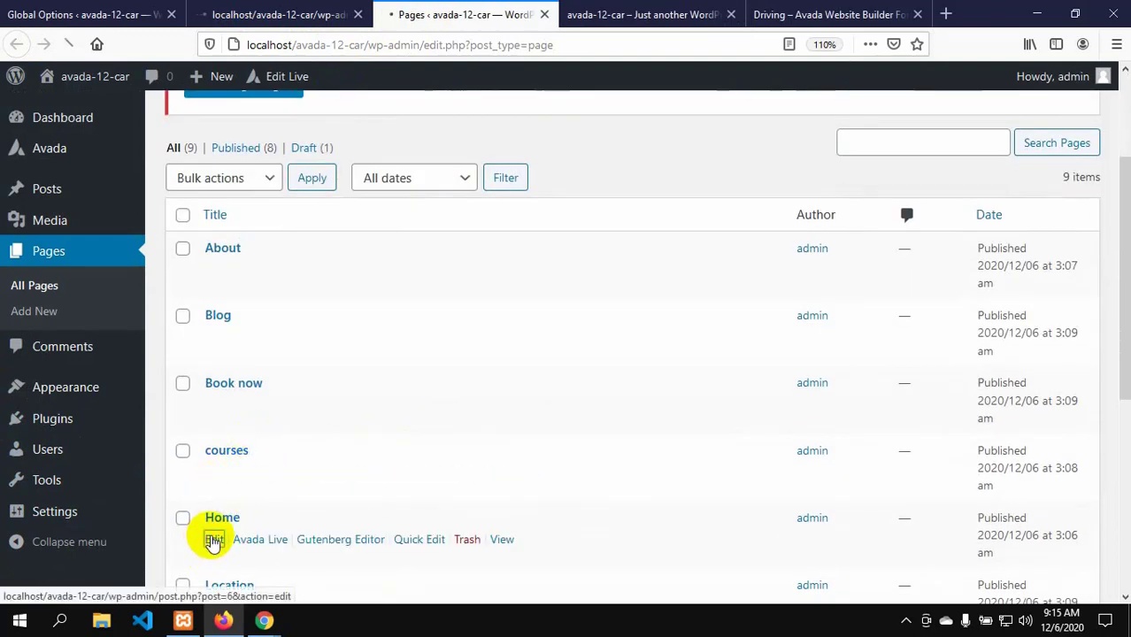
pyautogui.click(213, 538)
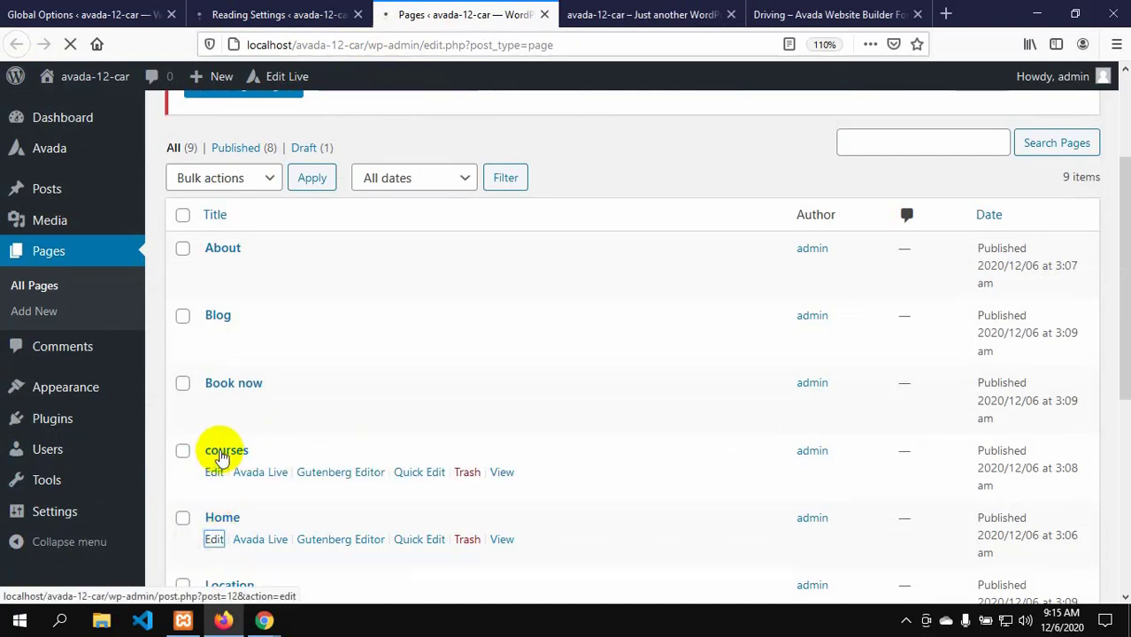
# - Look at the homepage display options in the Reading settings while the Home page editor loads
pyautogui.click(261, 15)
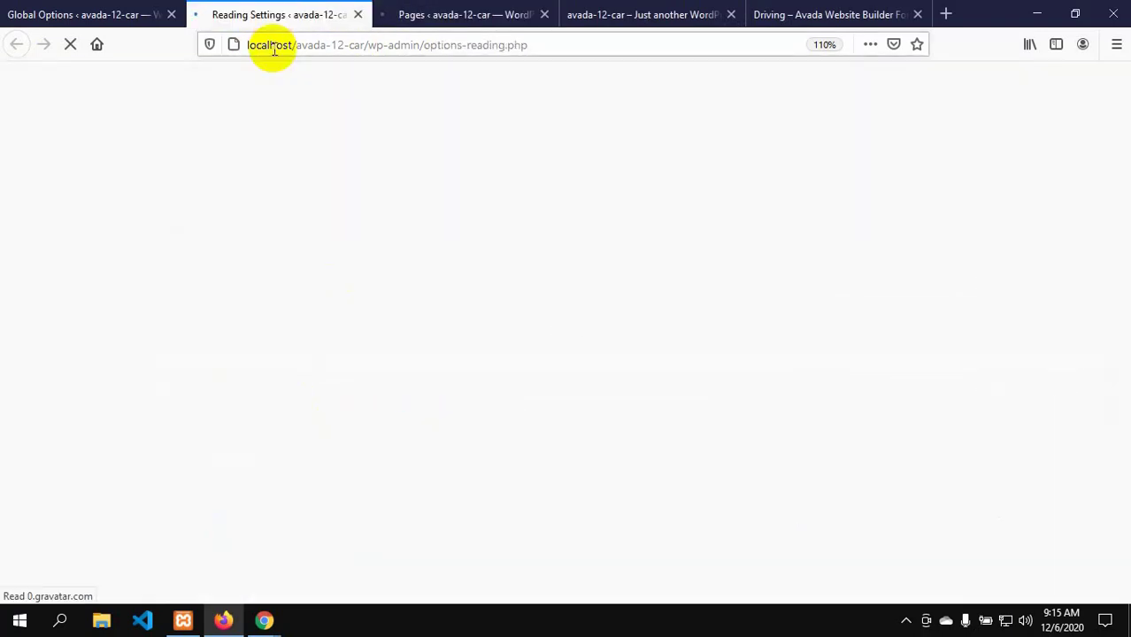
pyautogui.click(432, 9)
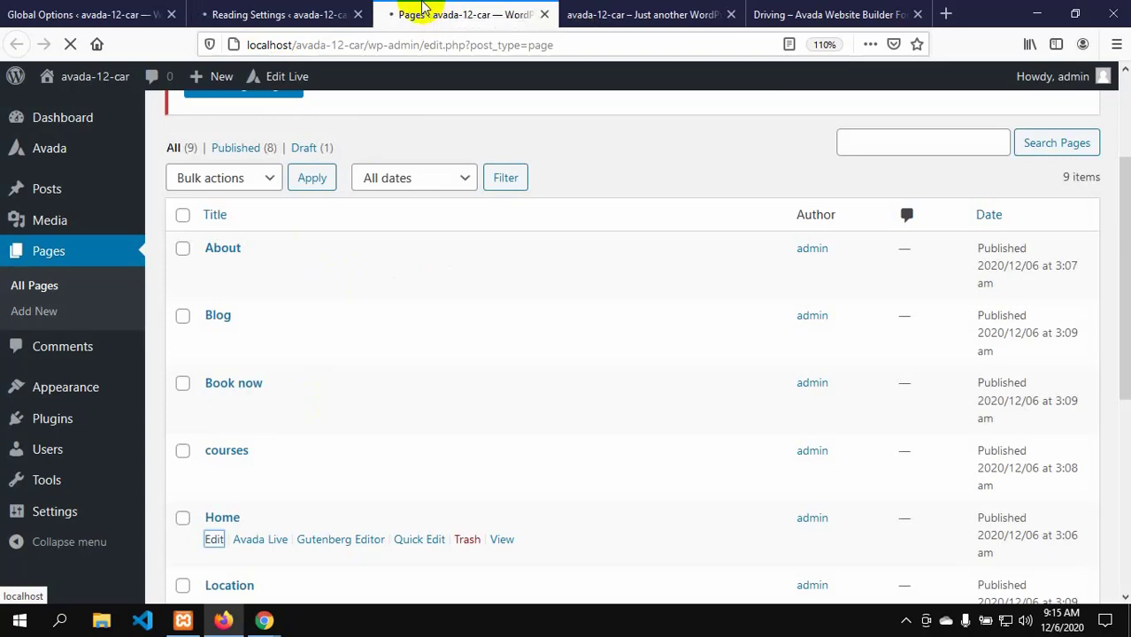
pyautogui.click(305, 13)
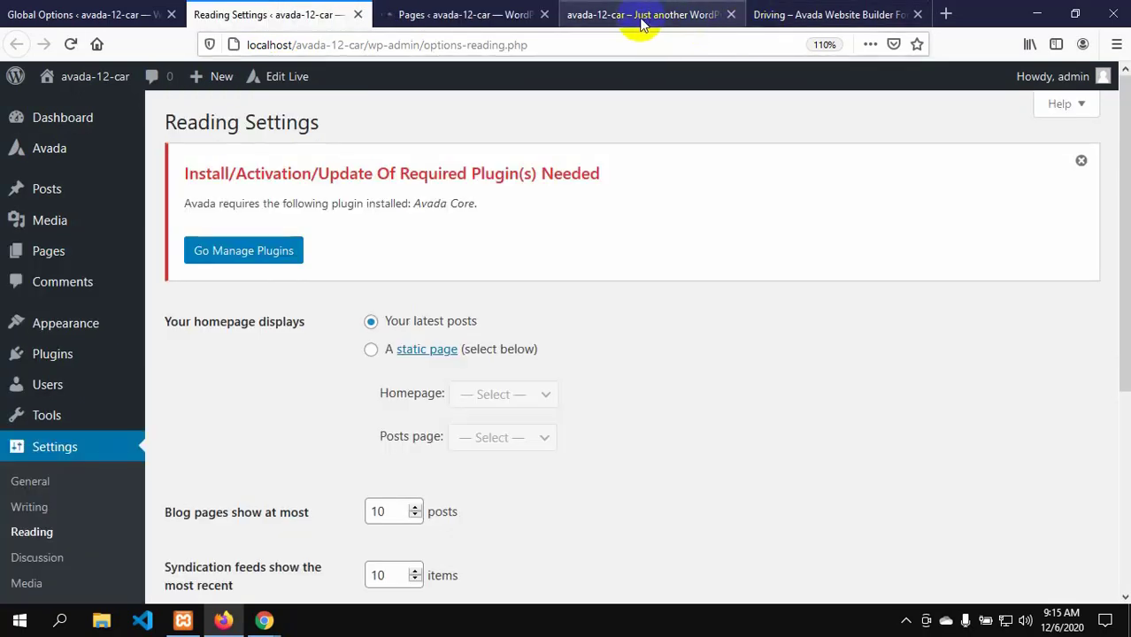
# - Compare the menu item order of the Driving demo with the avada-12-car site and return to the global options
pyautogui.click(748, 11)
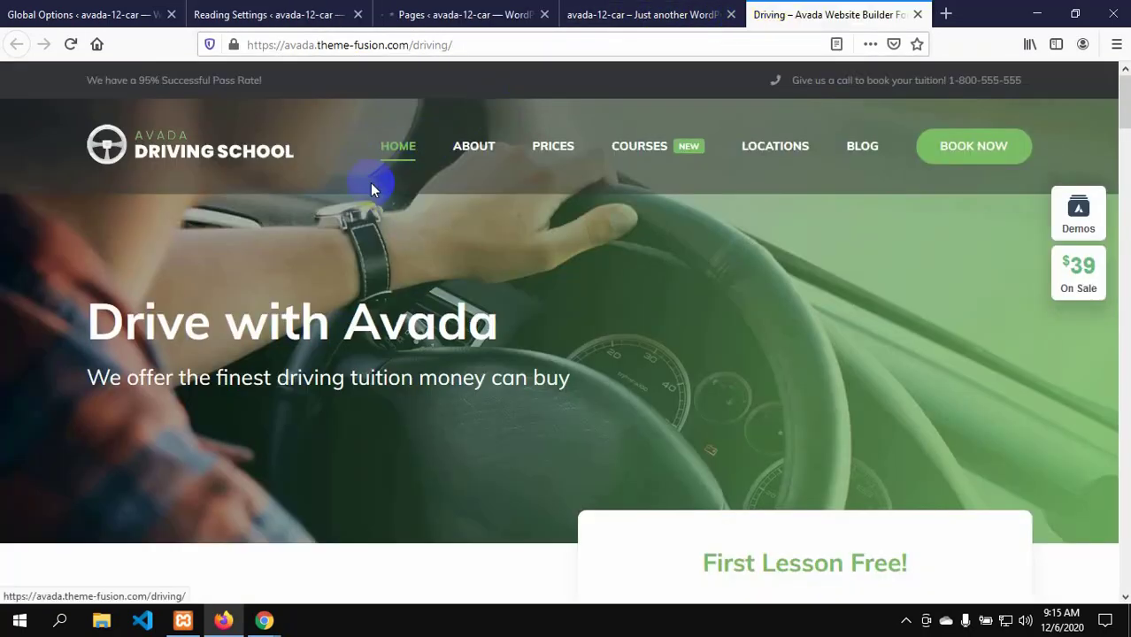
pyautogui.click(575, 11)
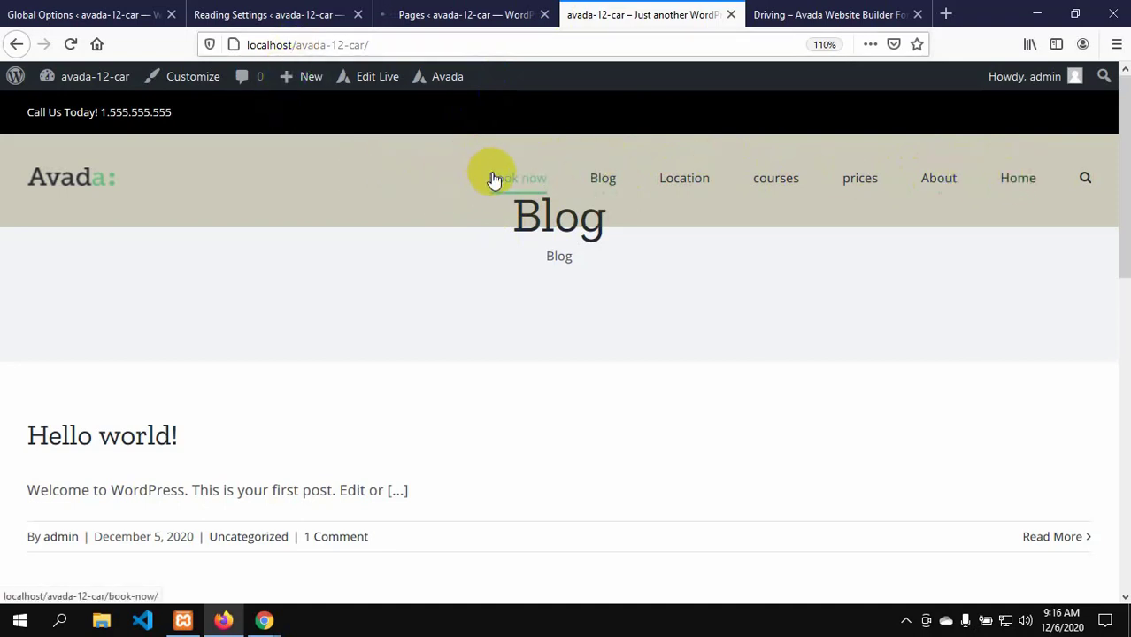
pyautogui.click(85, 17)
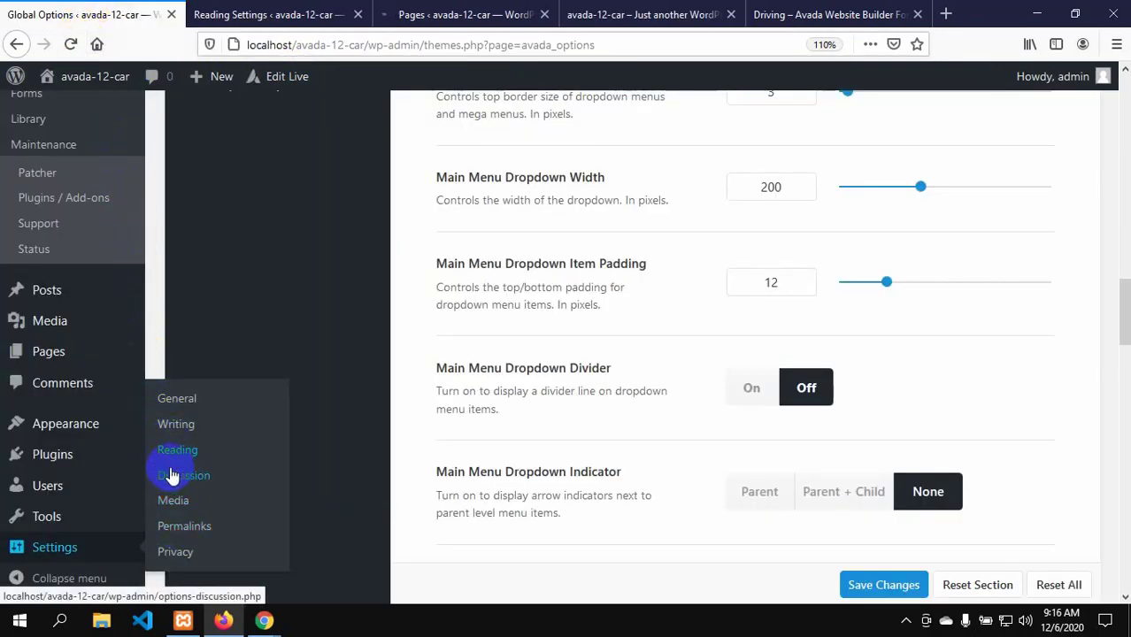
# - Set the homepage to display the static page Home and save the reading settings
pyautogui.moveTo(116, 443)
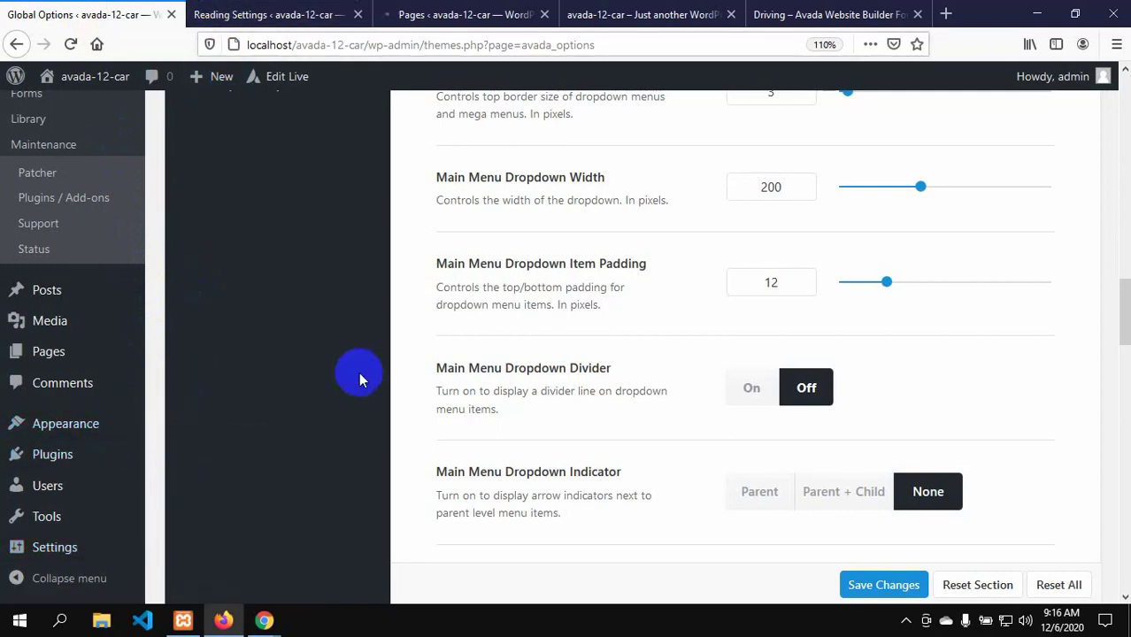
pyautogui.click(226, 14)
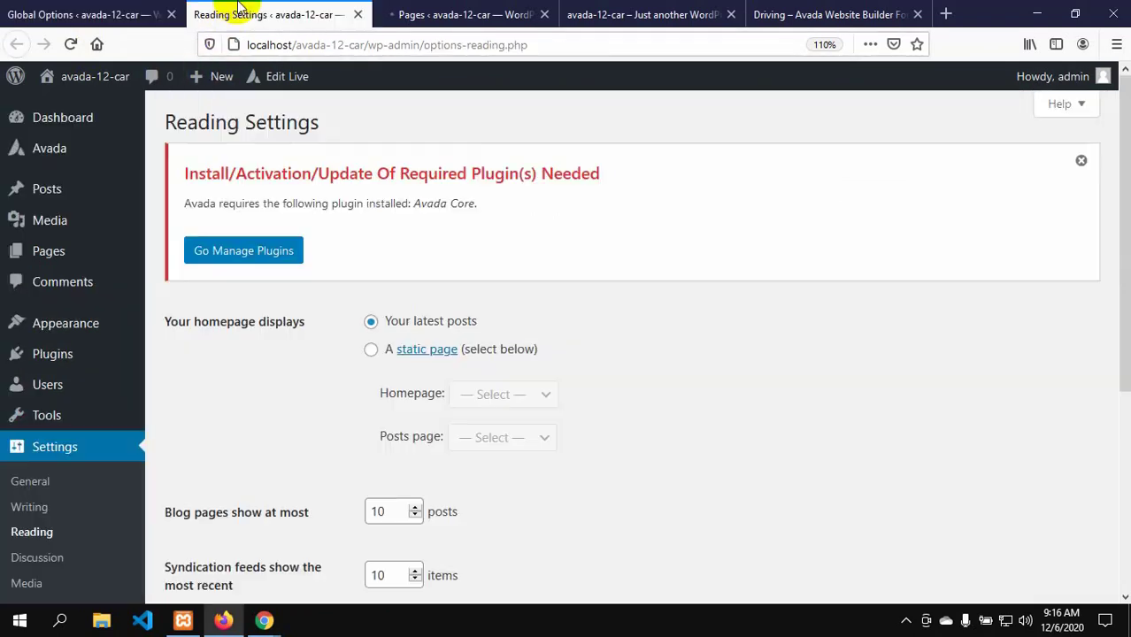
pyautogui.click(370, 350)
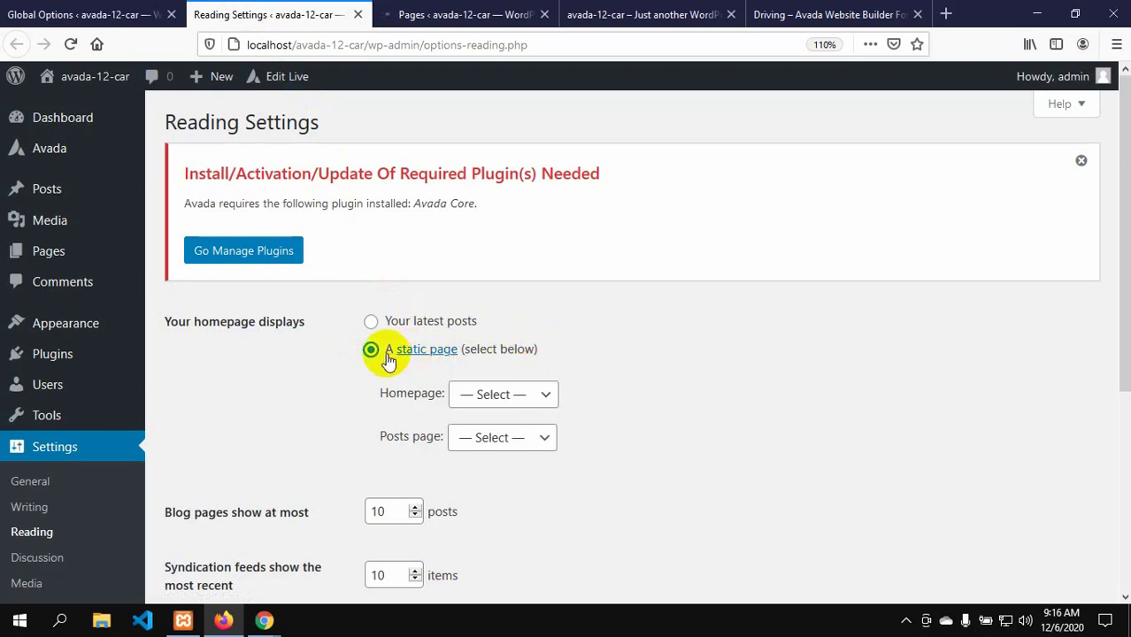
pyautogui.click(545, 400)
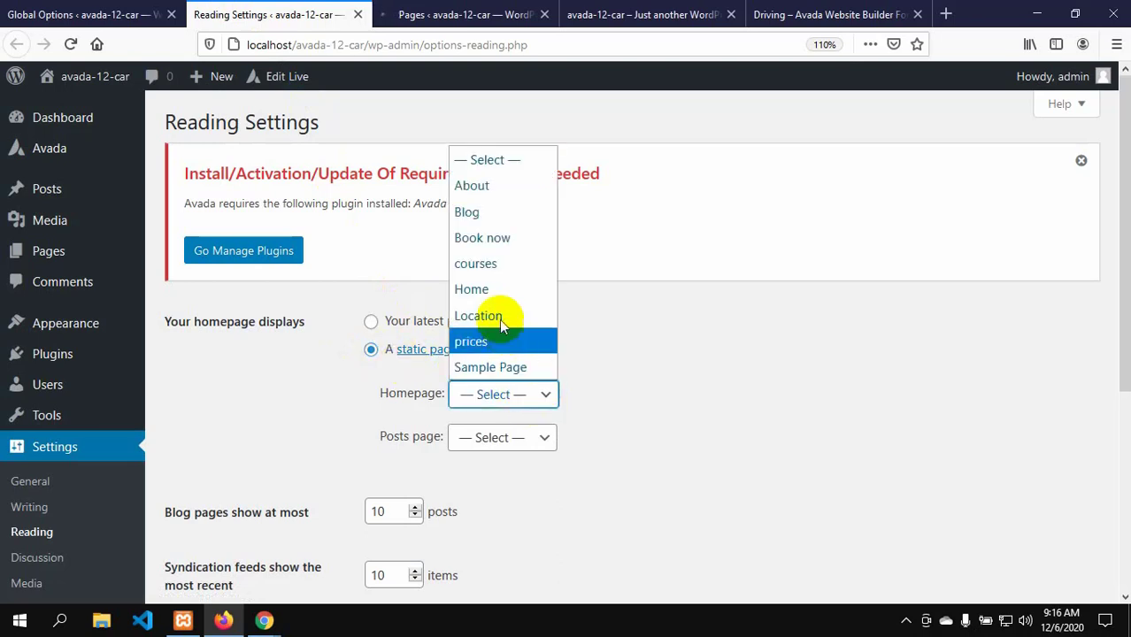
pyautogui.click(476, 288)
pyautogui.scroll(-5, 586, 382)
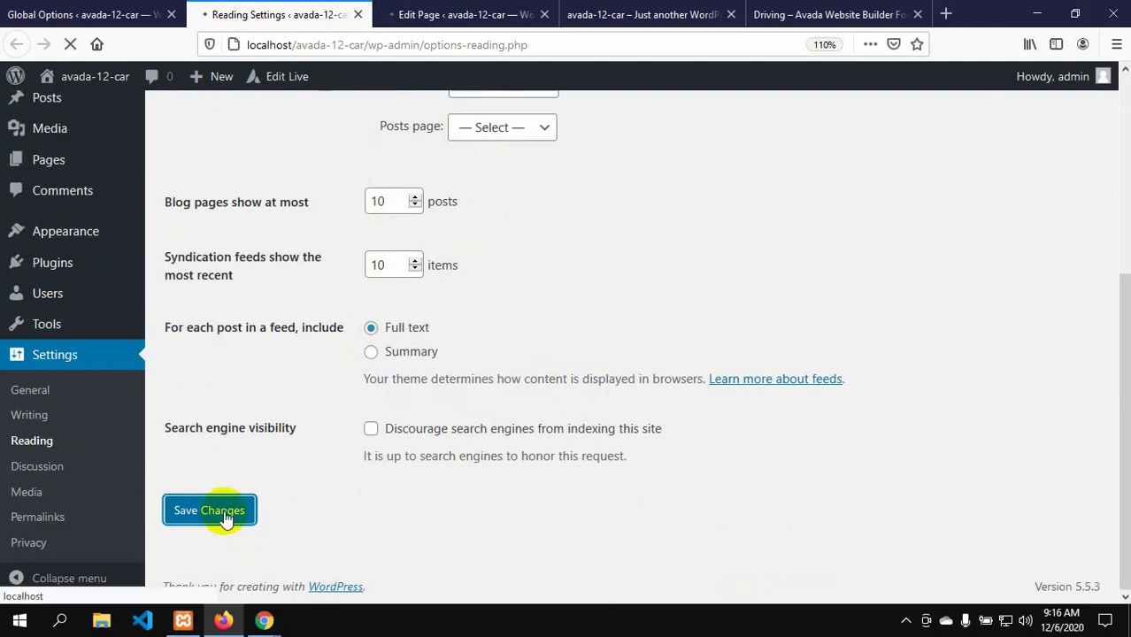
# - Check the Driving demo's menu order and open the Main menu structure for editing in WordPress
pyautogui.moveTo(60, 244)
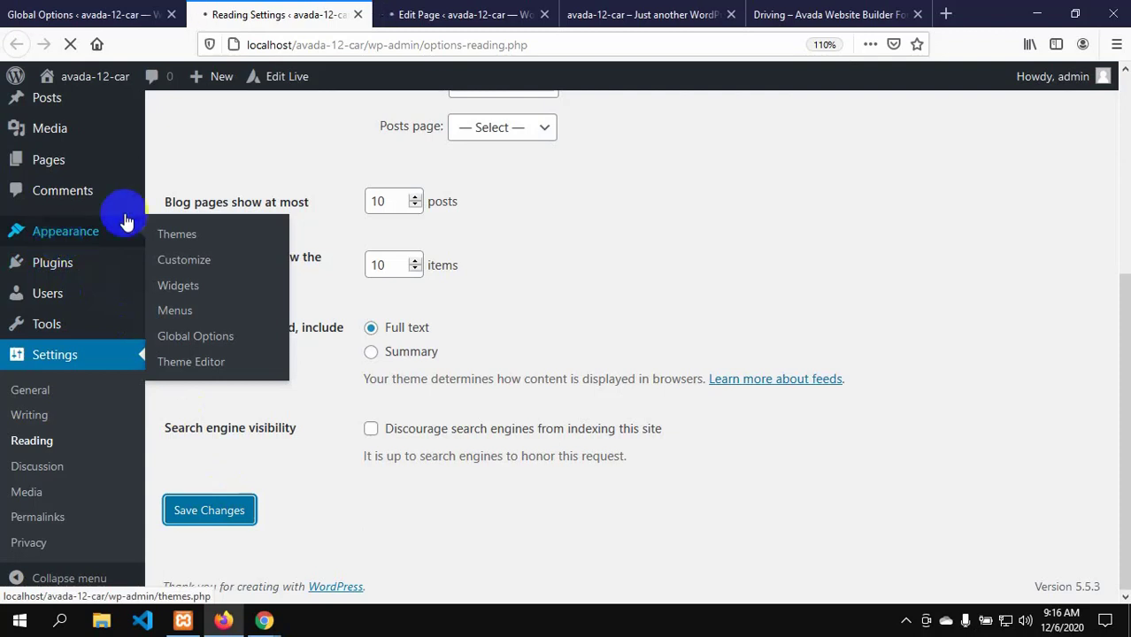
pyautogui.click(813, 11)
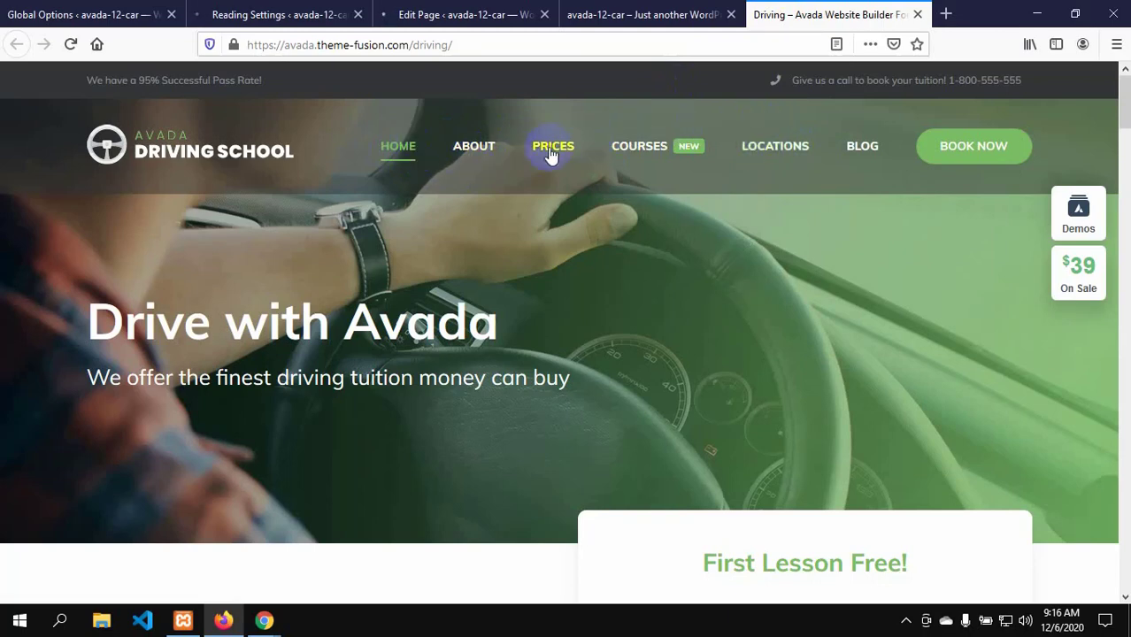
pyautogui.click(267, 10)
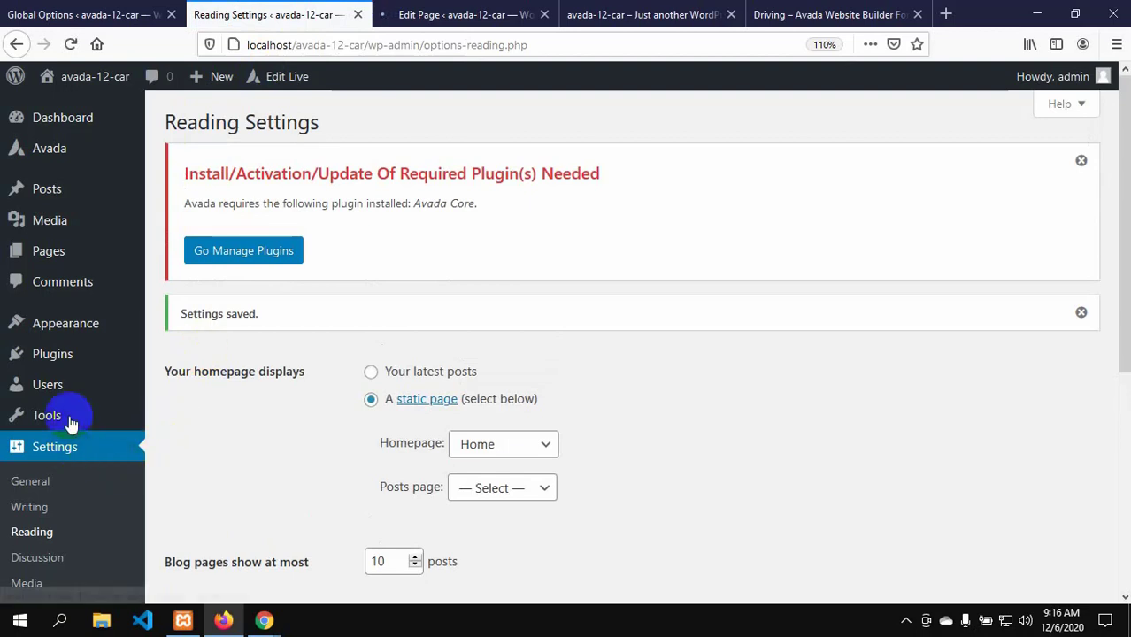
pyautogui.moveTo(63, 332)
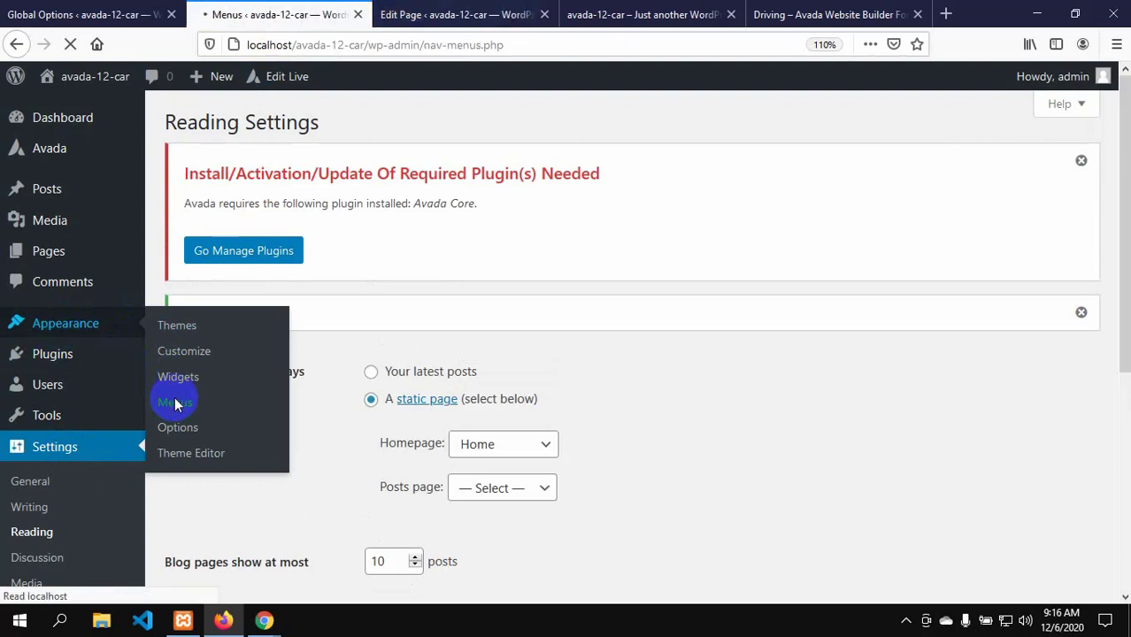
pyautogui.scroll(-5, 238, 443)
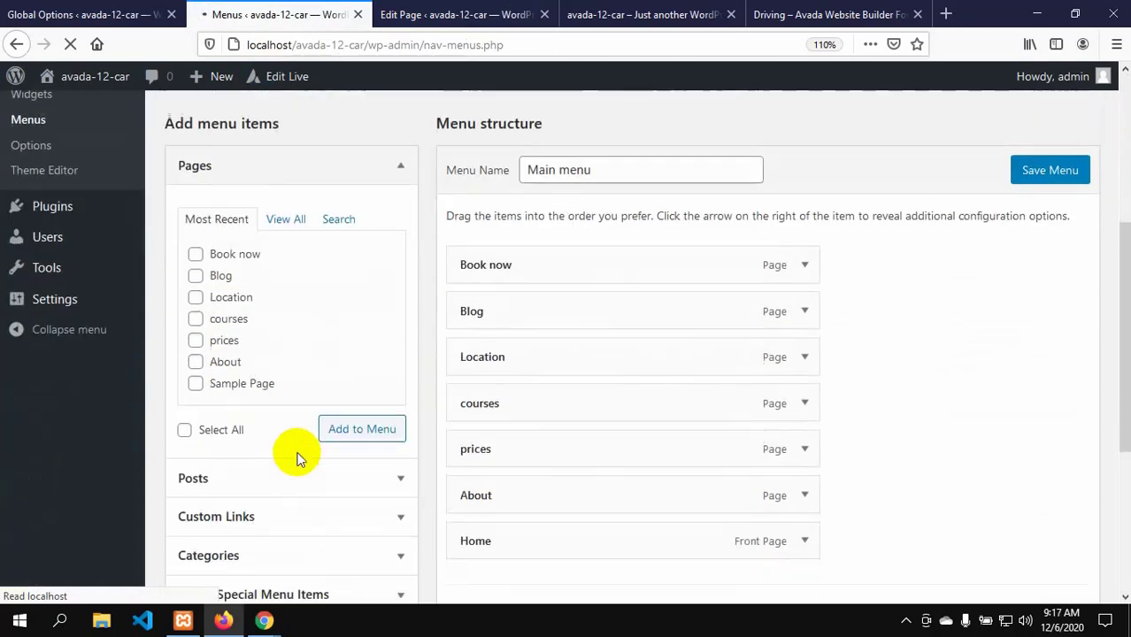
pyautogui.scroll(-2, 512, 454)
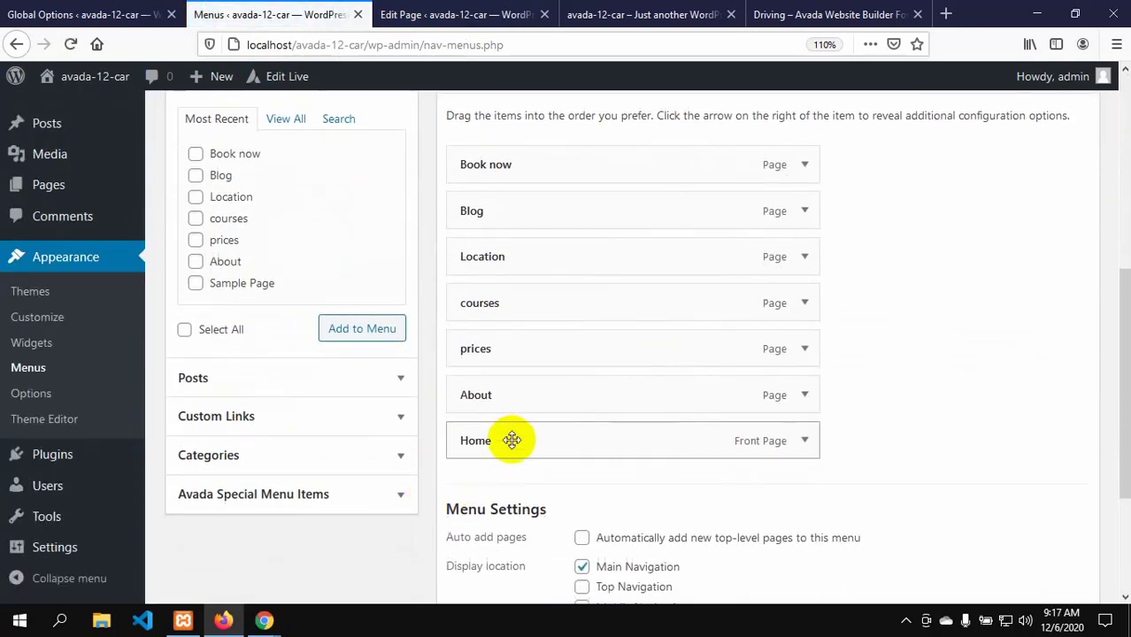
# - Move Home to the start of the Main menu and place About and prices after it, following the Driving demo's order
pyautogui.moveTo(511, 441); pyautogui.dragTo(507, 159)
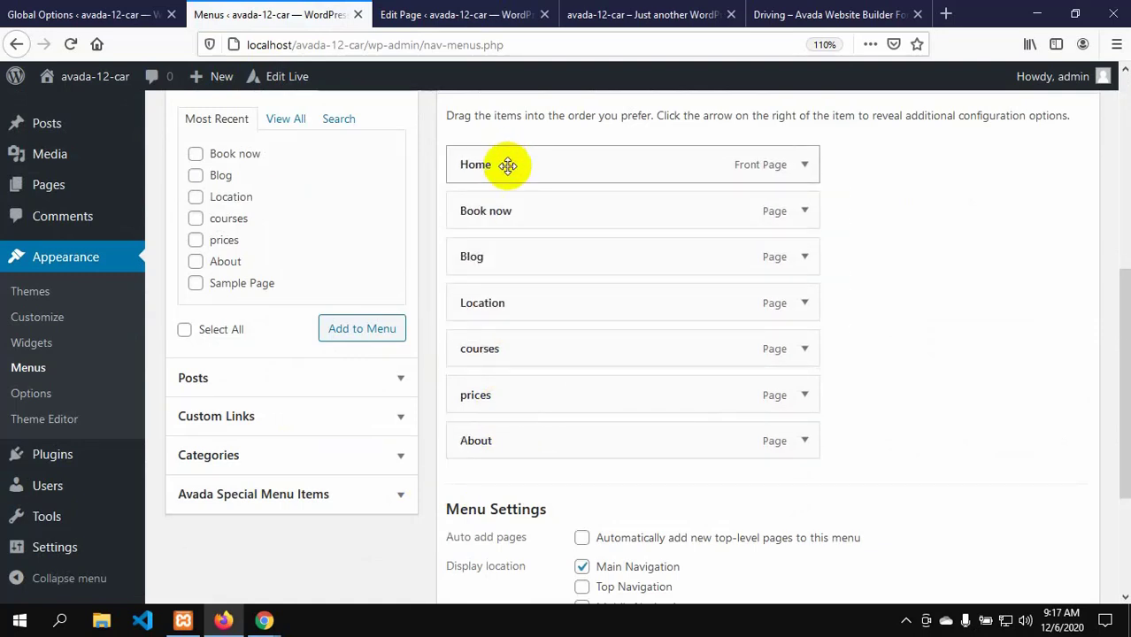
pyautogui.click(766, 13)
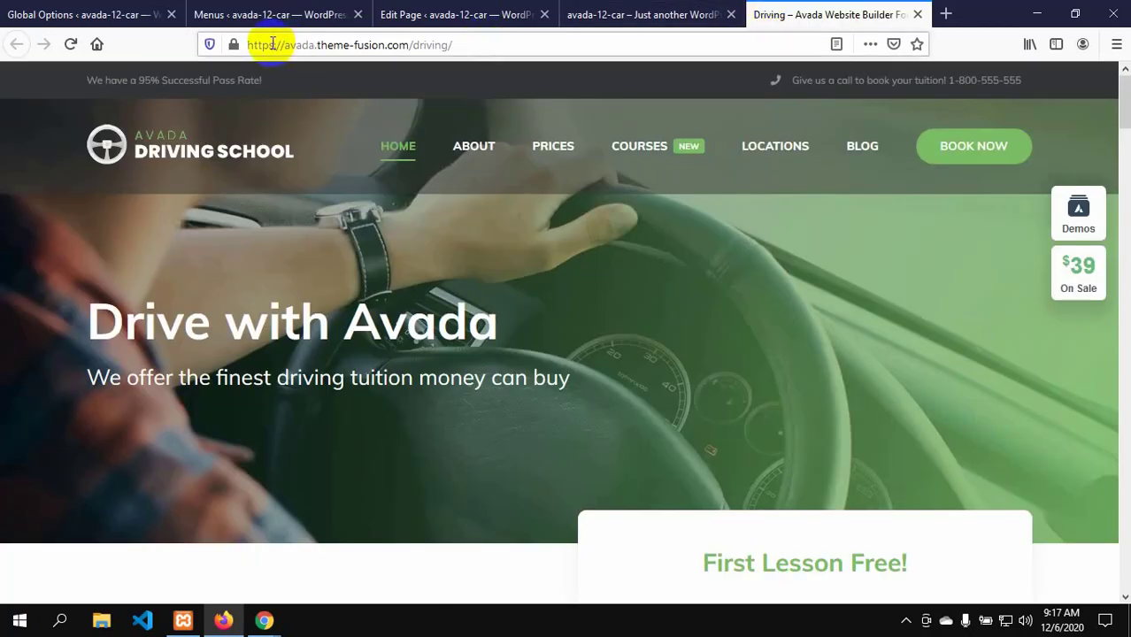
pyautogui.click(299, 14)
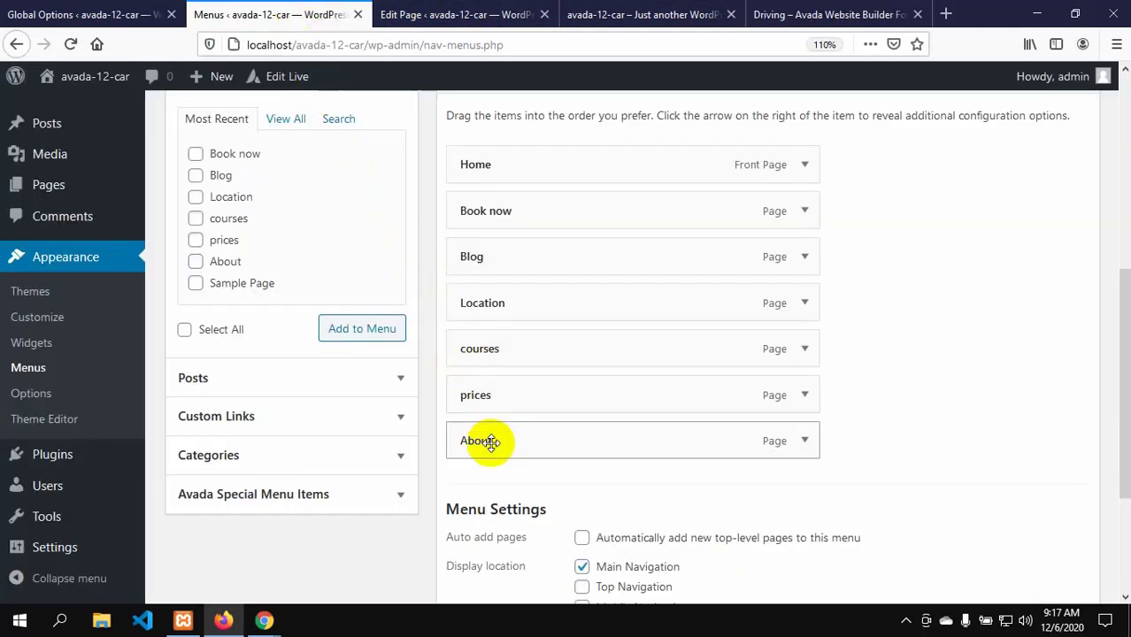
pyautogui.moveTo(479, 439); pyautogui.dragTo(500, 252)
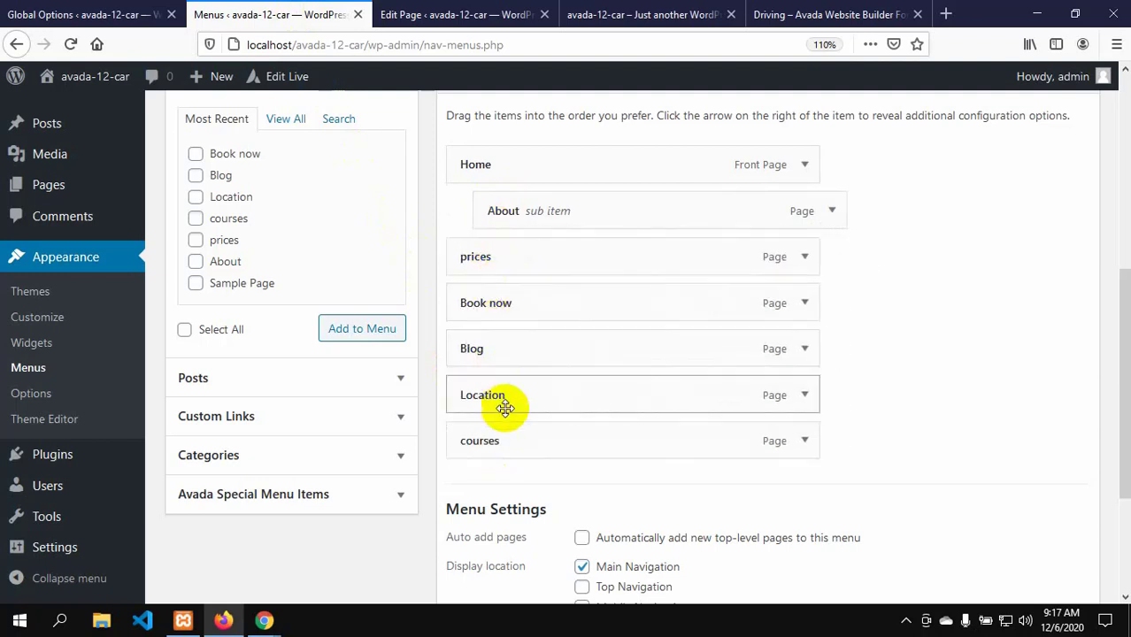
# - Order the remaining items as courses, Location, Blog and Book now, and make Location and About top-level items
pyautogui.moveTo(502, 442); pyautogui.dragTo(466, 299)
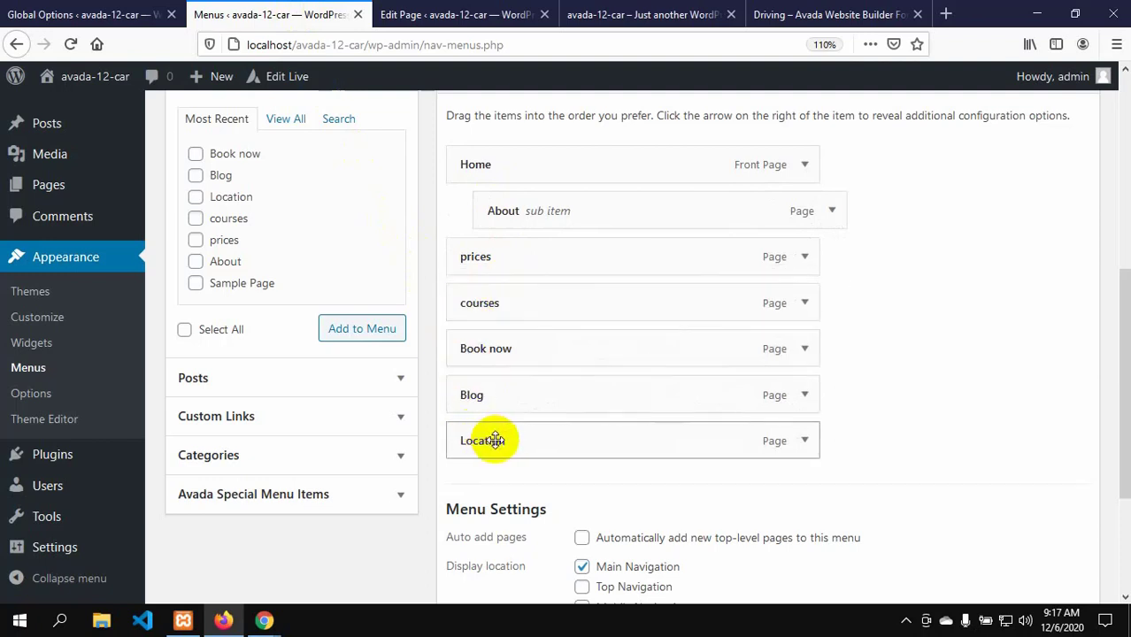
pyautogui.moveTo(492, 437); pyautogui.dragTo(490, 338)
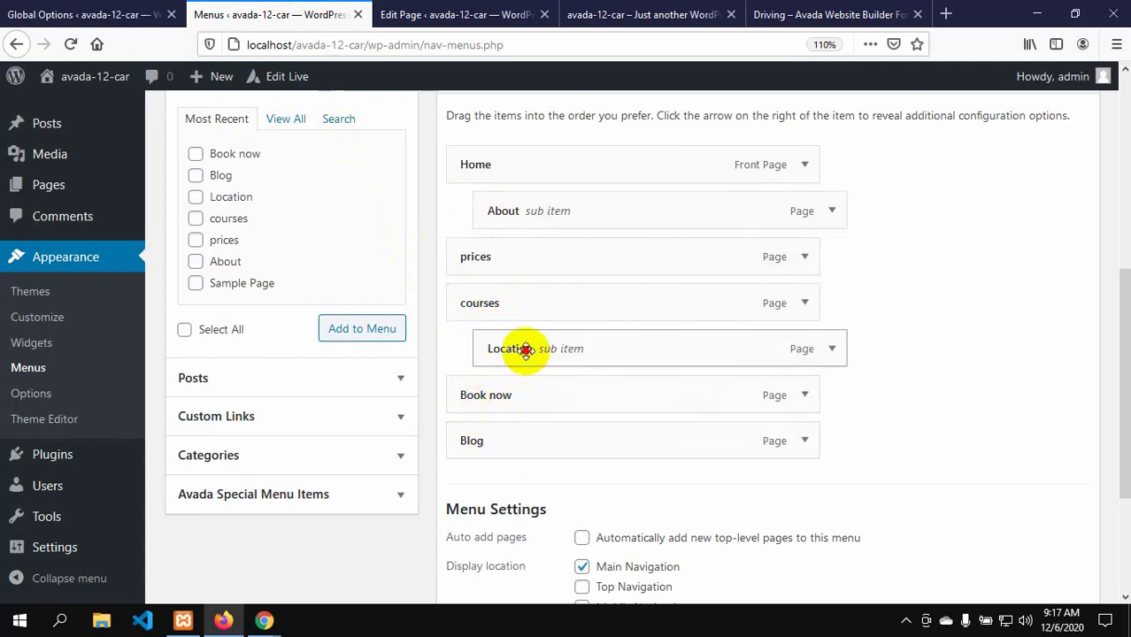
pyautogui.moveTo(525, 351); pyautogui.dragTo(499, 352)
pyautogui.moveTo(496, 440); pyautogui.dragTo(467, 380)
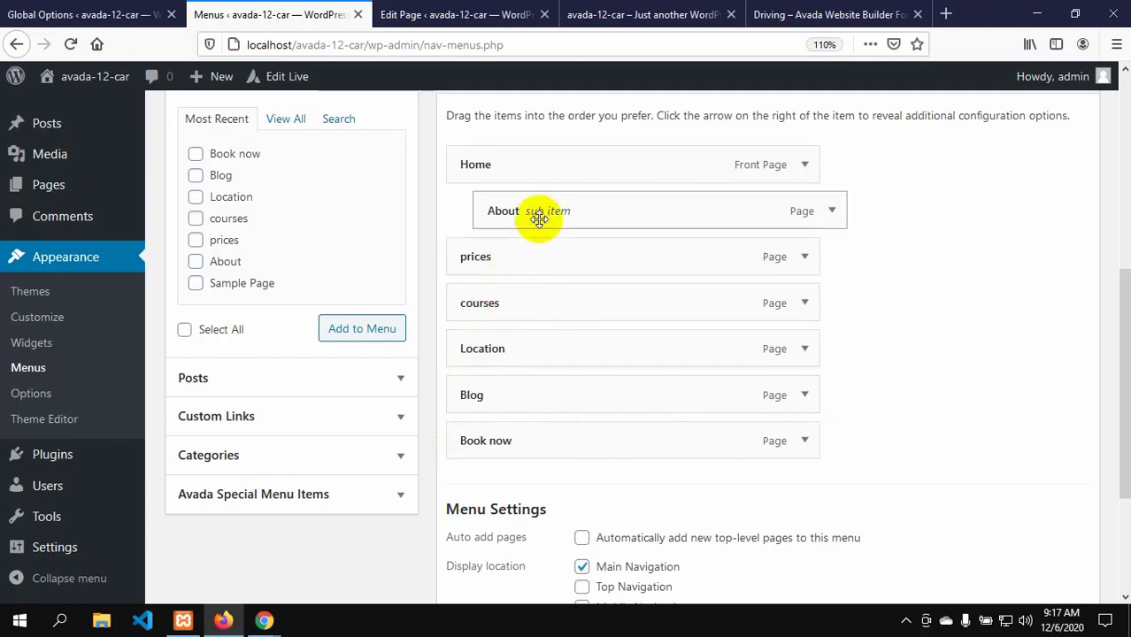
pyautogui.moveTo(539, 219); pyautogui.dragTo(506, 209)
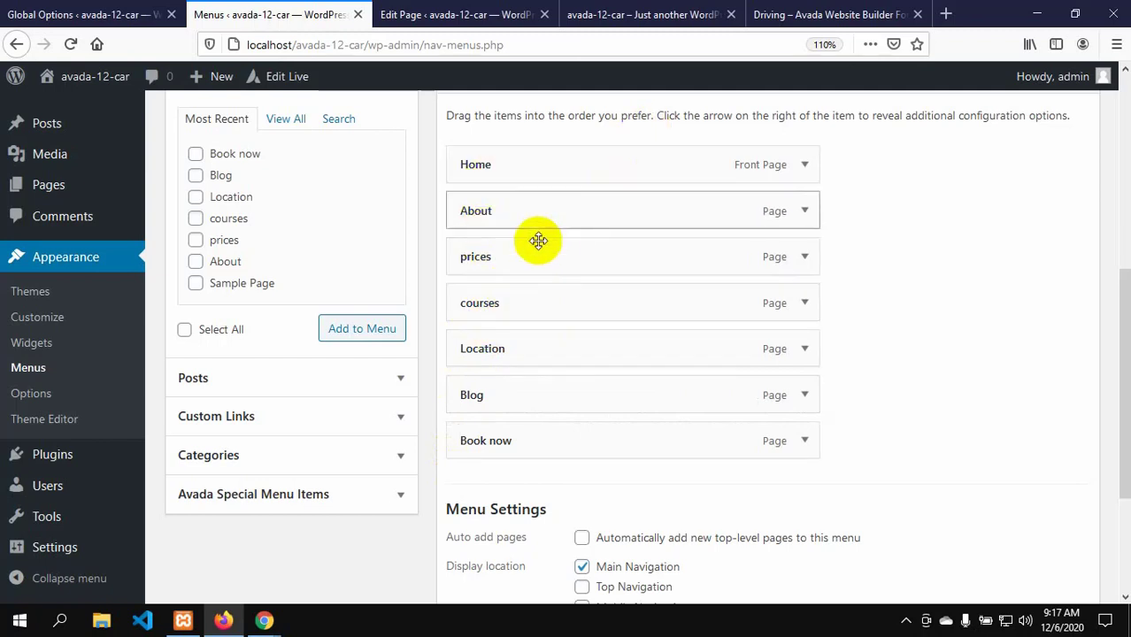
# - Compare the Driving demo's menu order and Courses submenu with the Main menu structure
pyautogui.click(842, 13)
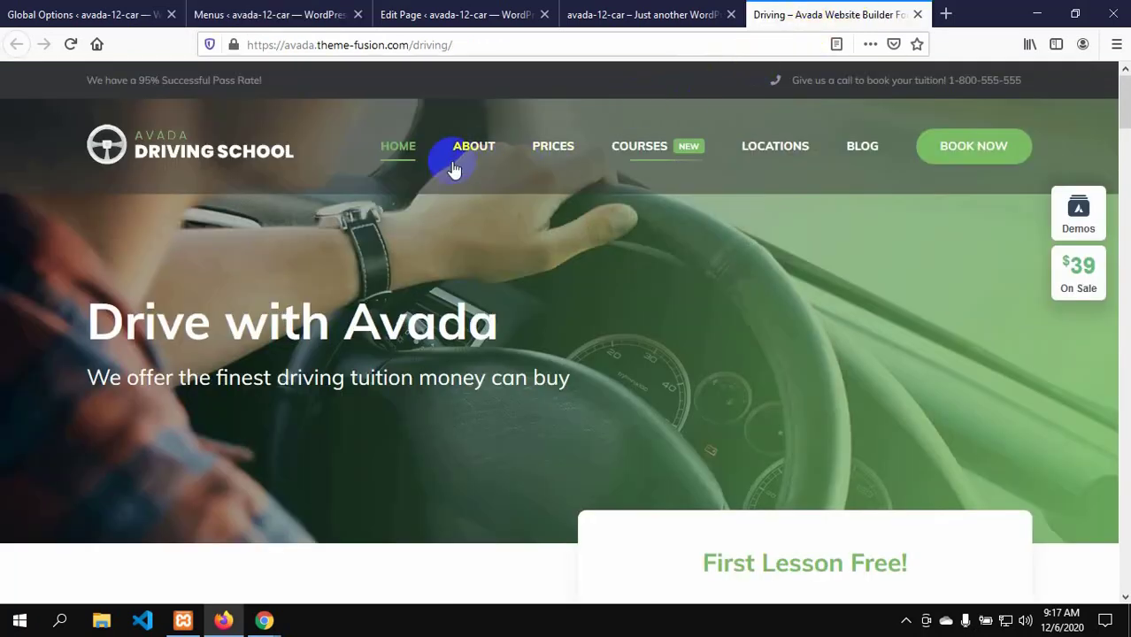
pyautogui.moveTo(623, 151)
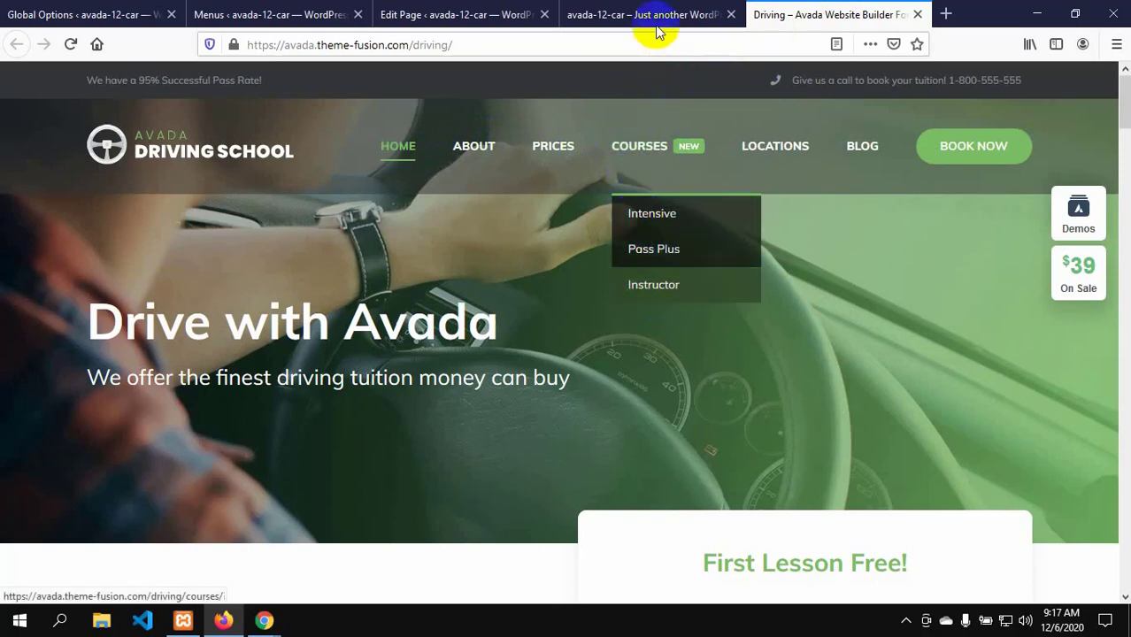
pyautogui.click(283, 14)
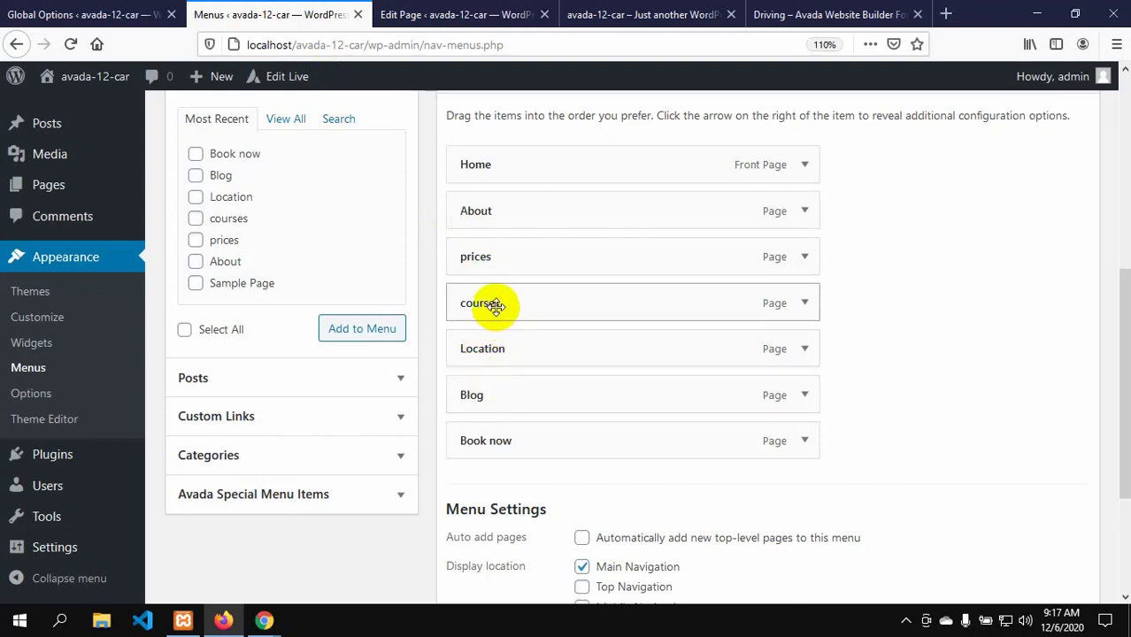
pyautogui.moveTo(500, 299)
pyautogui.mouseDown()
pyautogui.moveTo(538, 305)
pyautogui.moveTo(512, 302)
pyautogui.mouseUp()
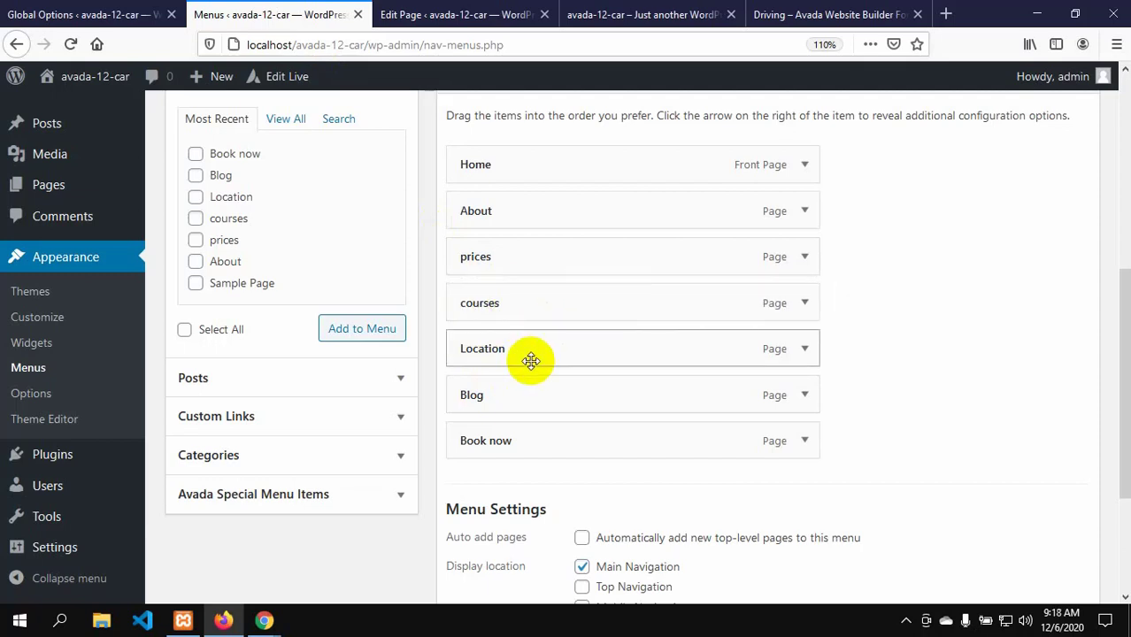
pyautogui.scroll(-2, 548, 464)
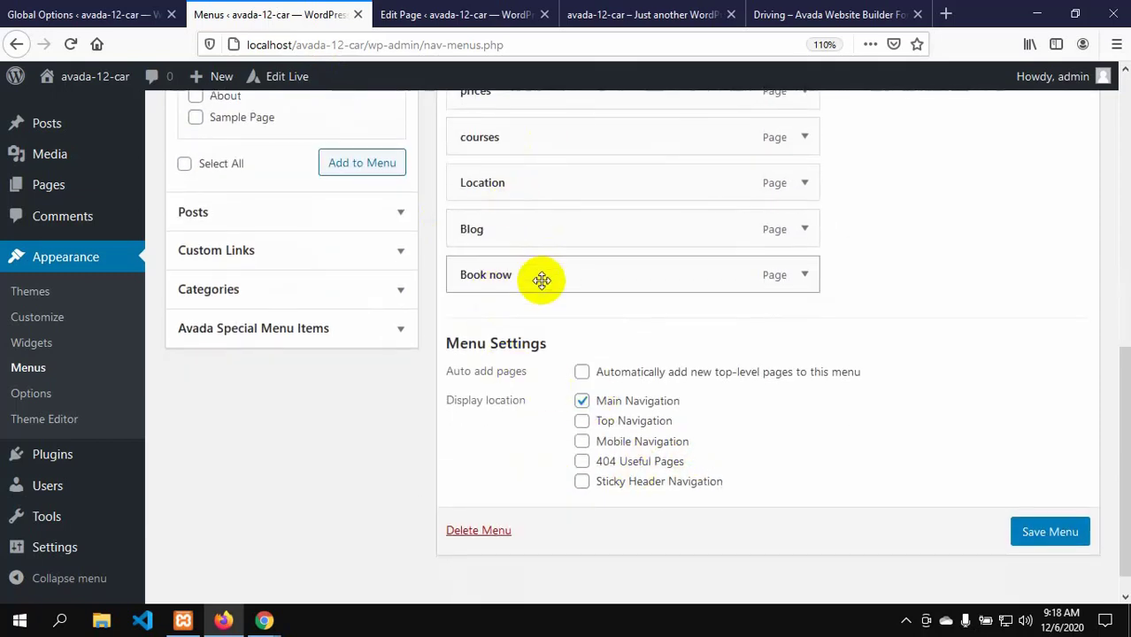
pyautogui.scroll(2, 535, 292)
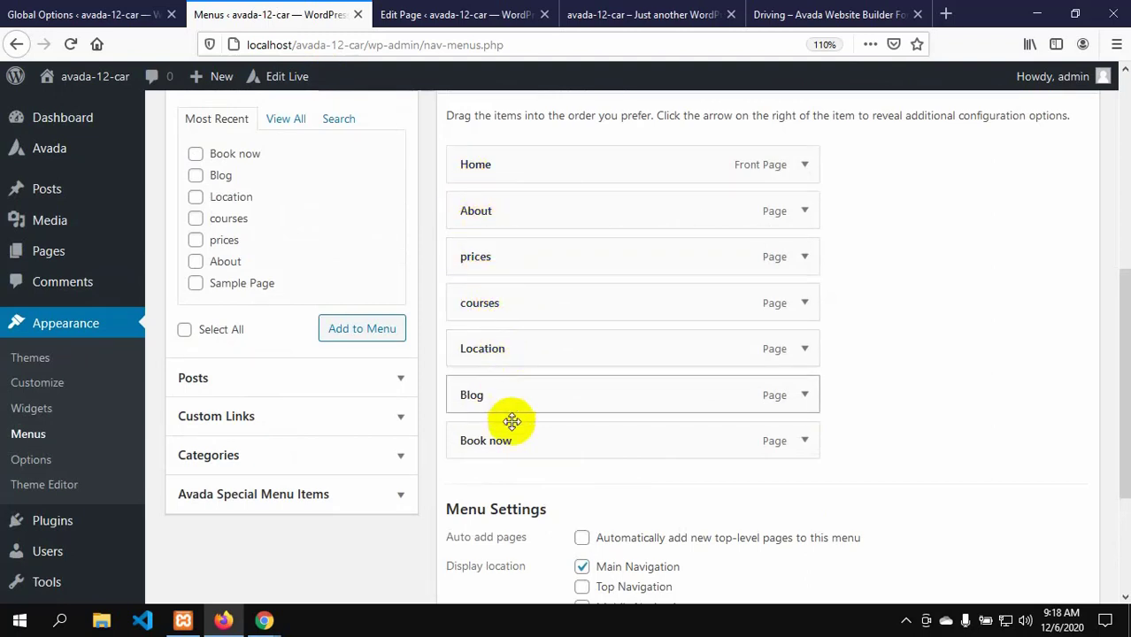
pyautogui.click(760, 14)
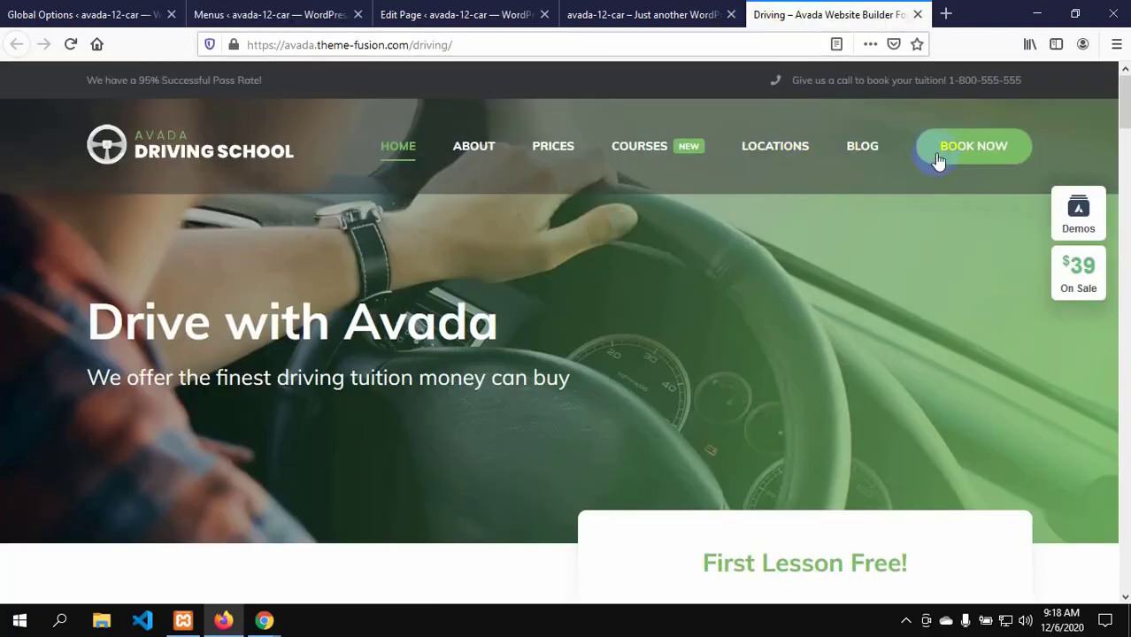
pyautogui.click(296, 8)
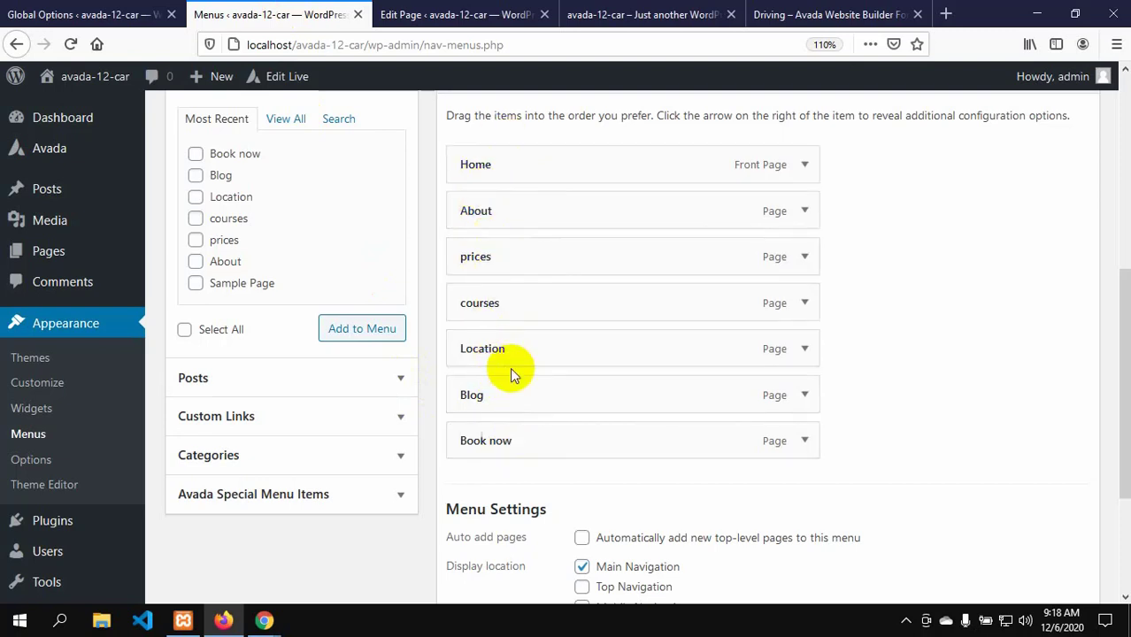
# - Save the Main menu and reload the avada-12-car site
pyautogui.scroll(-4, 511, 369)
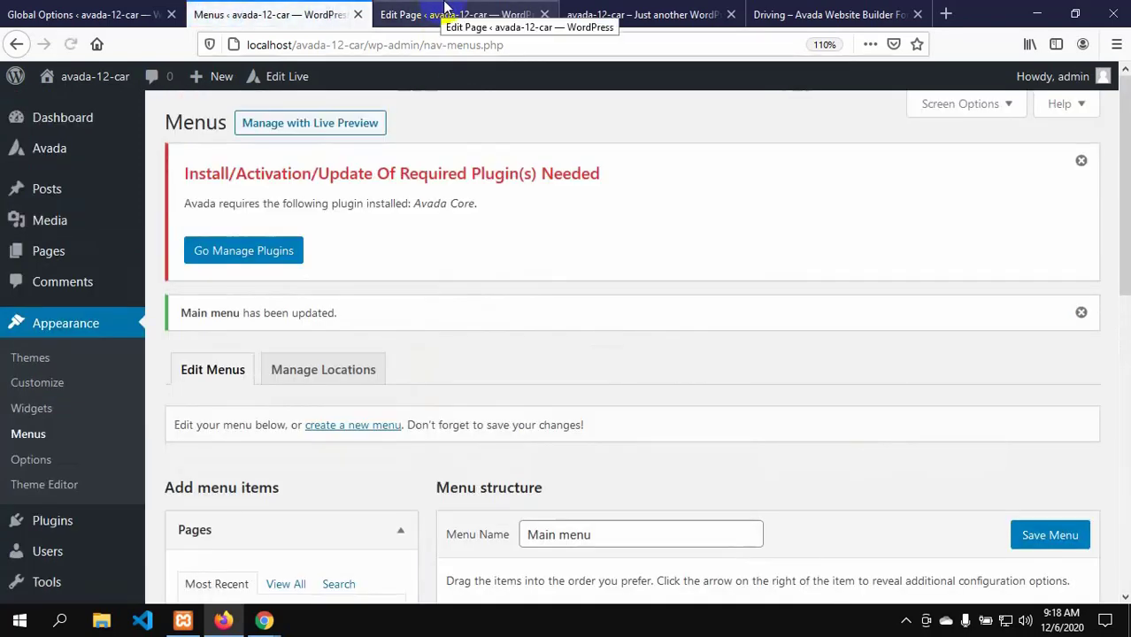
pyautogui.click(617, 14)
pyautogui.click(60, 83)
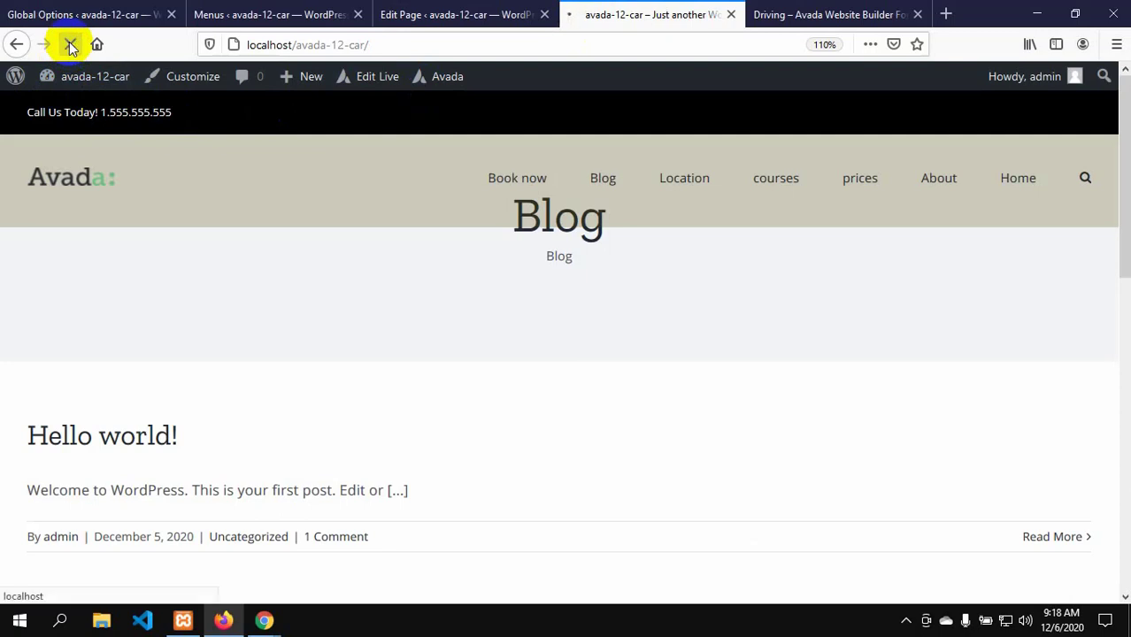
pyautogui.click(524, 175)
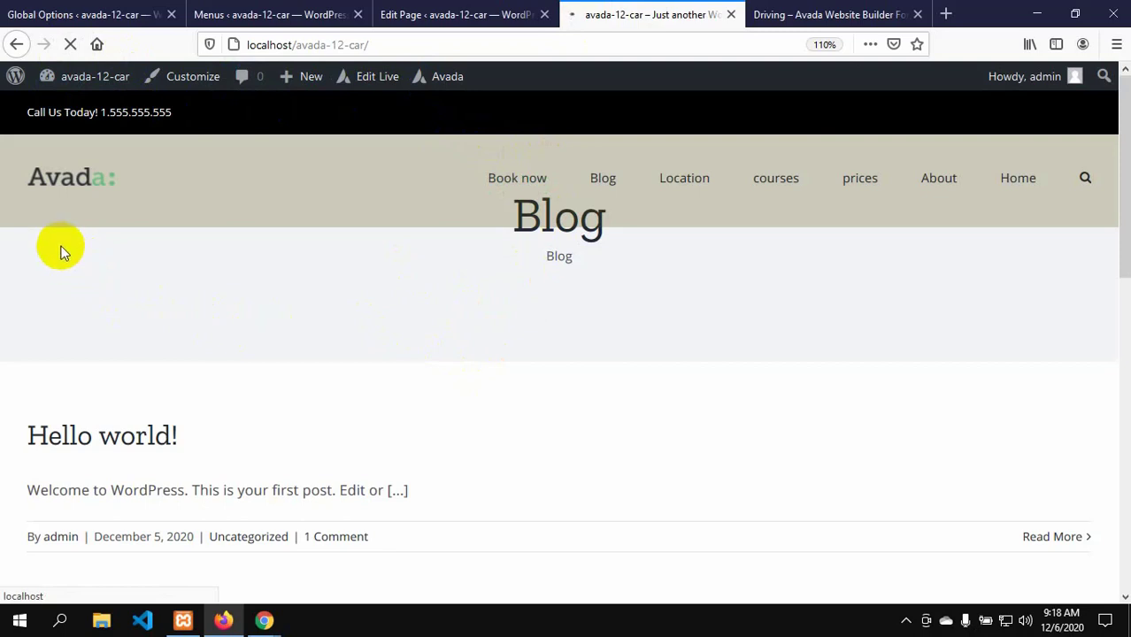
# - Look over the Driving demo, the global options and the Menus page, and check the menu order on the avada-12-car homepage
pyautogui.click(767, 14)
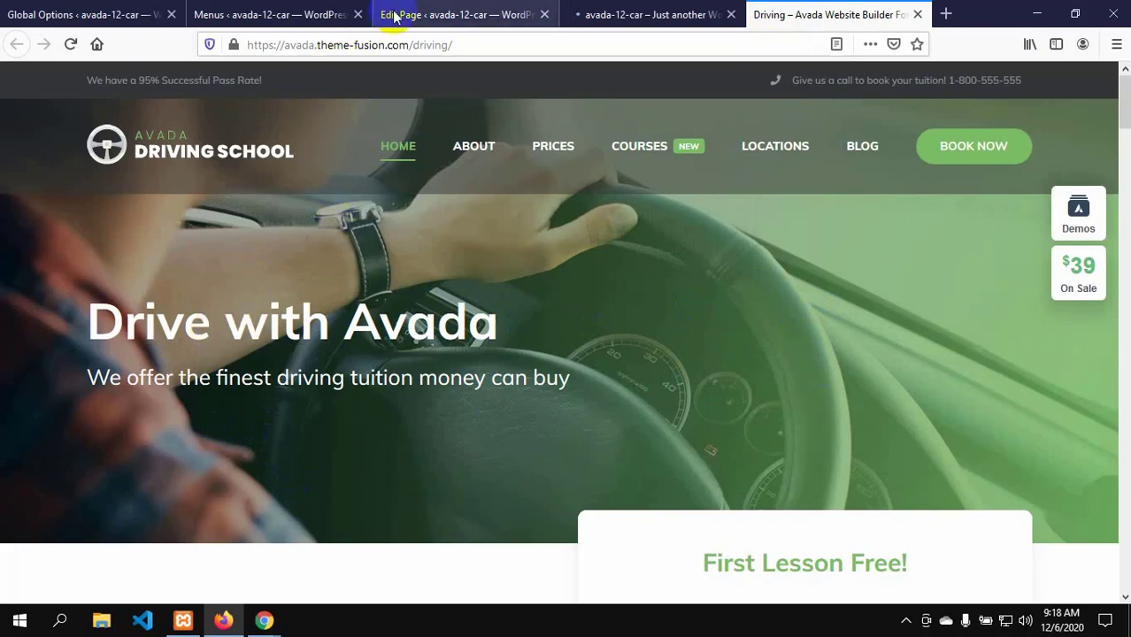
pyautogui.click(278, 9)
pyautogui.click(103, 14)
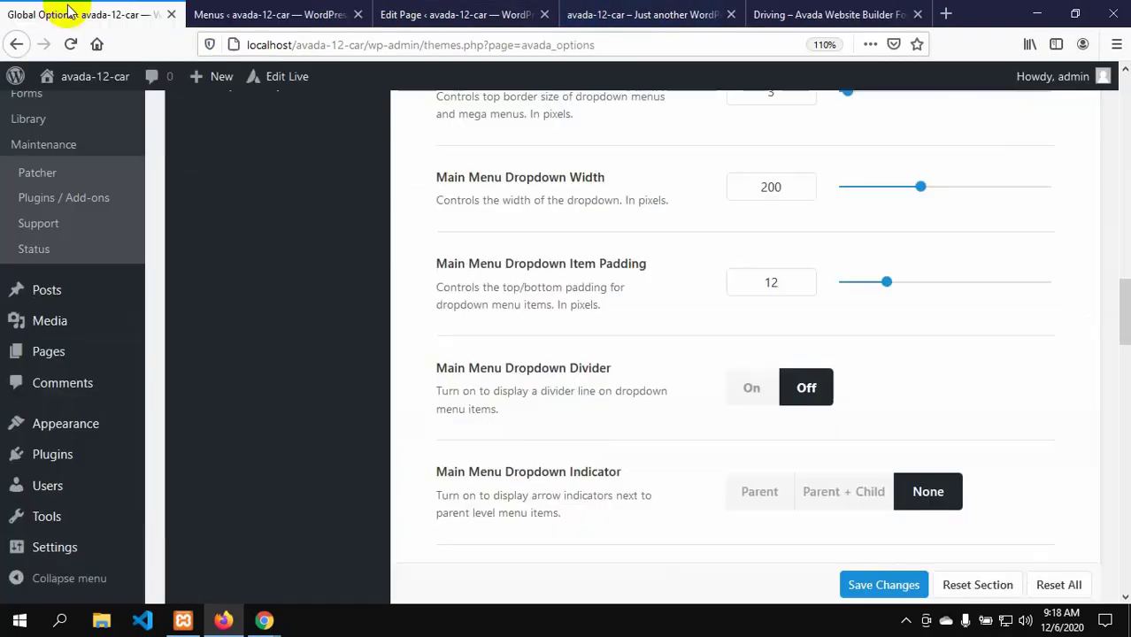
pyautogui.scroll(2, 338, 334)
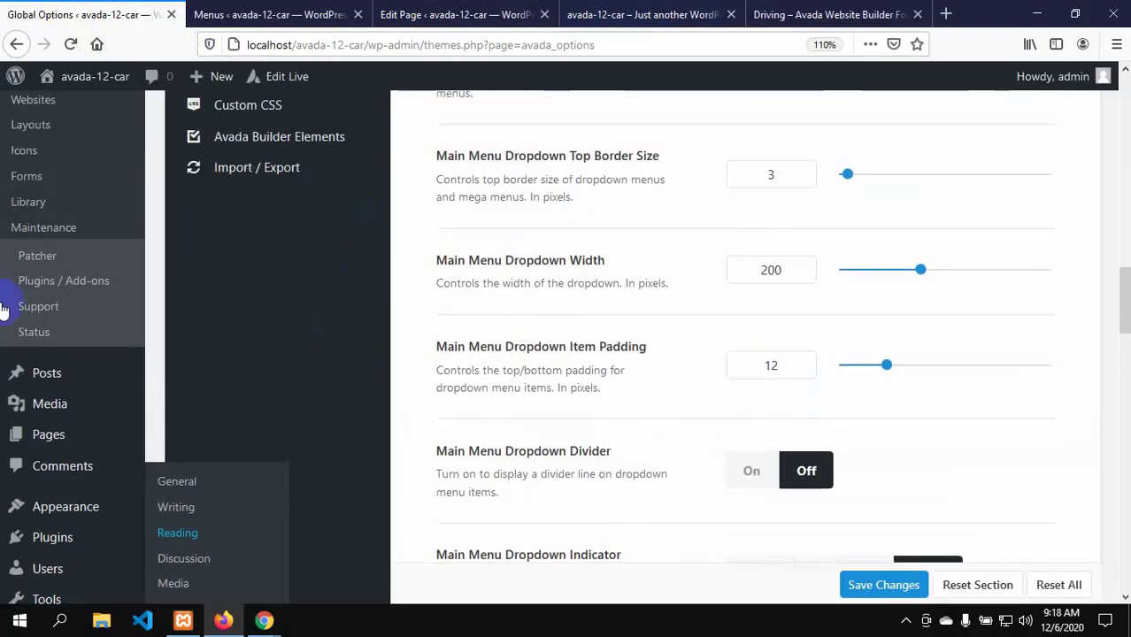
pyautogui.click(226, 14)
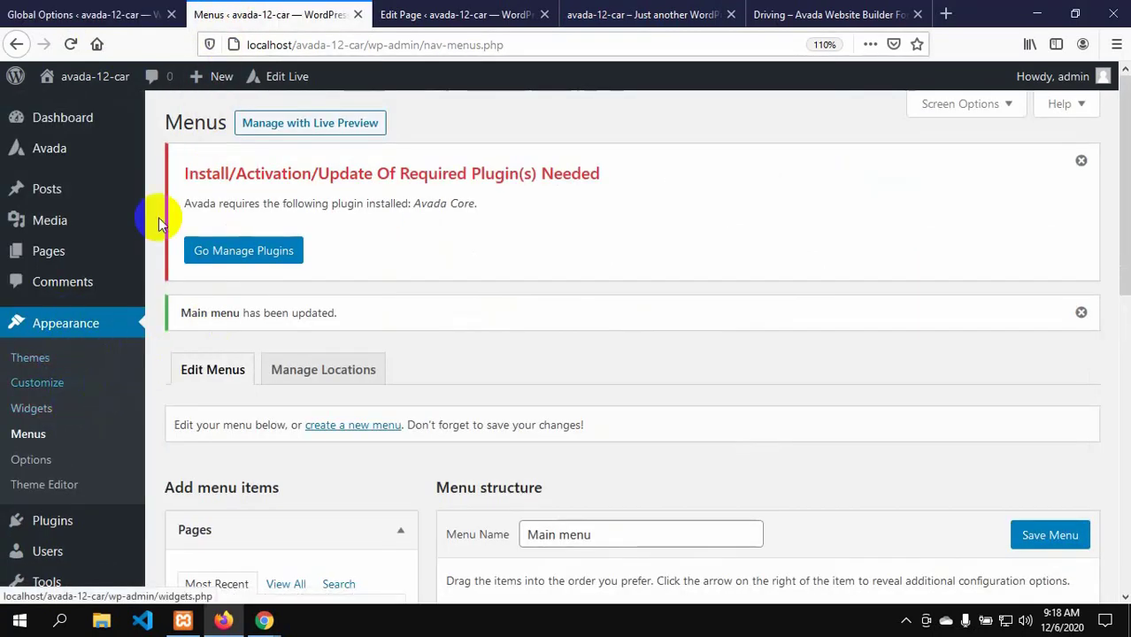
pyautogui.click(593, 15)
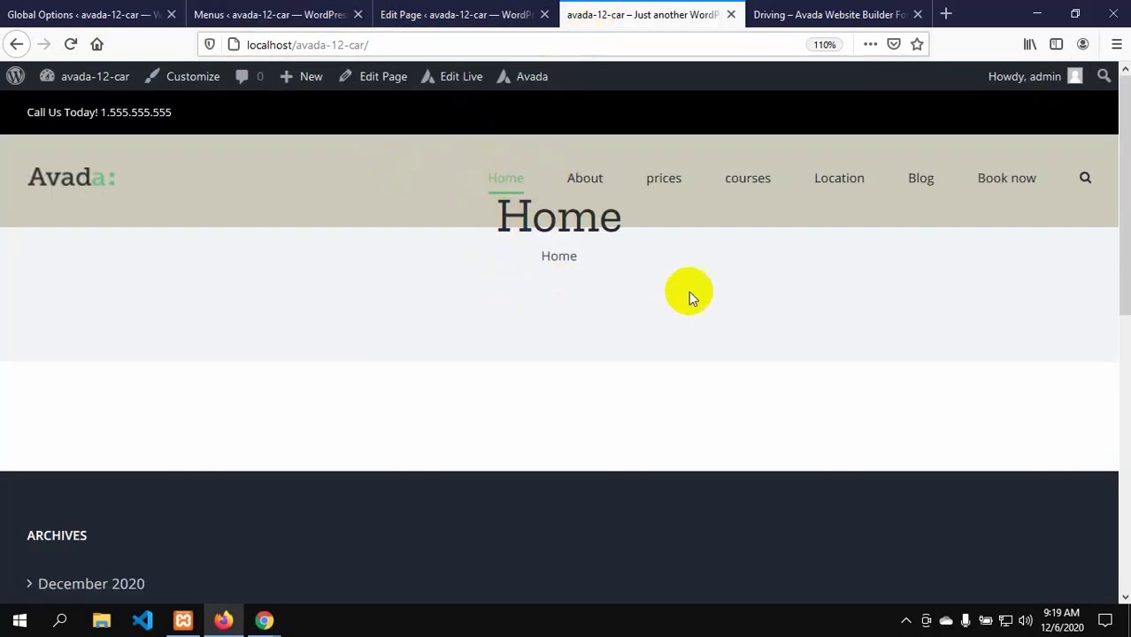
# - Check the Main menu on the Menus page and open the list of all pages
pyautogui.click(252, 14)
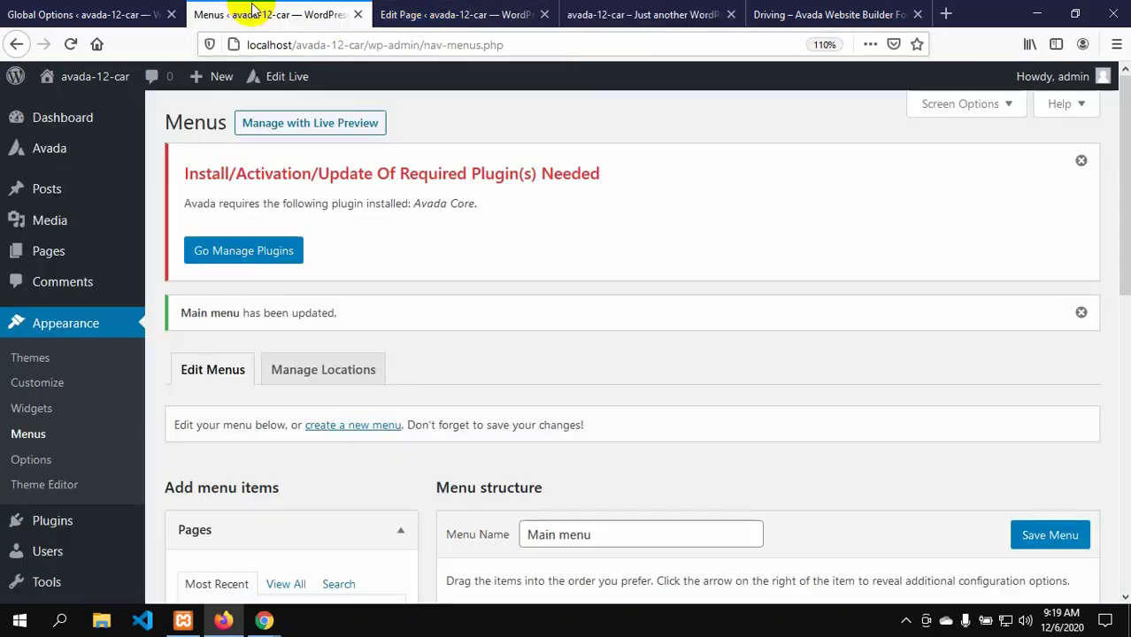
pyautogui.scroll(-3, 211, 421)
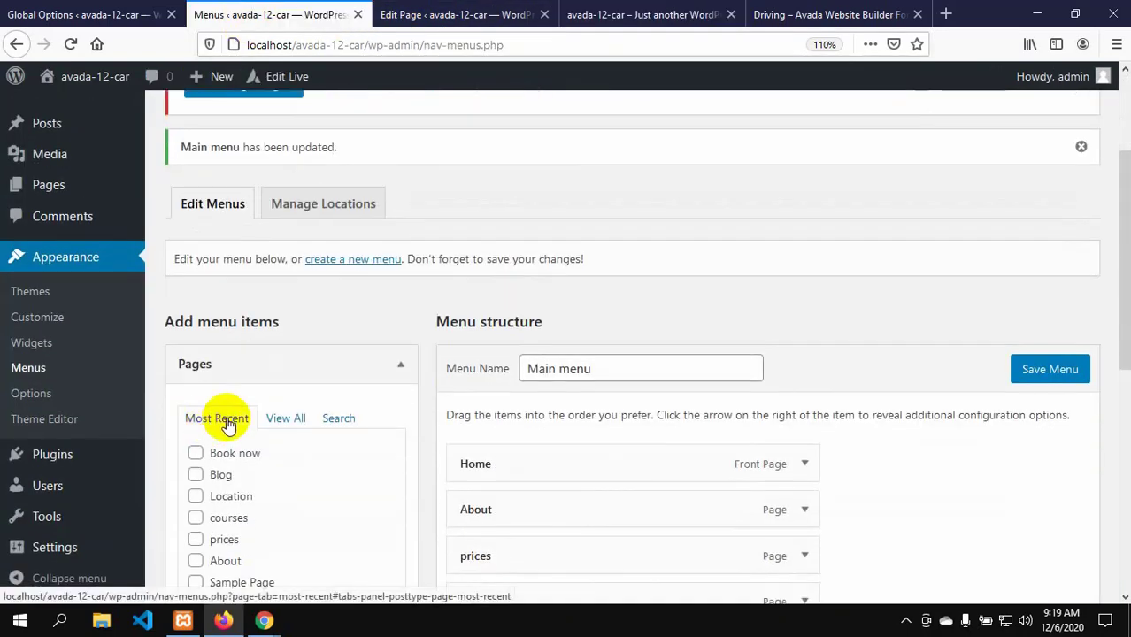
pyautogui.scroll(3, 225, 387)
pyautogui.moveTo(69, 245)
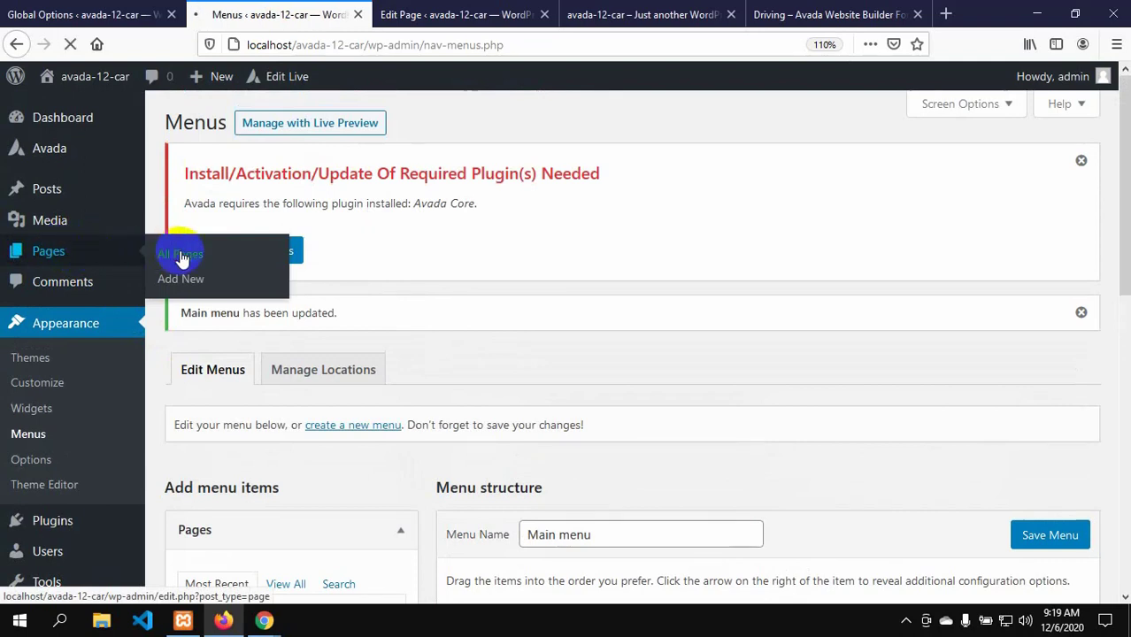
# - Look over the Home page's editor and attributes, the Driving demo's homepage and the pages list
pyautogui.click(412, 14)
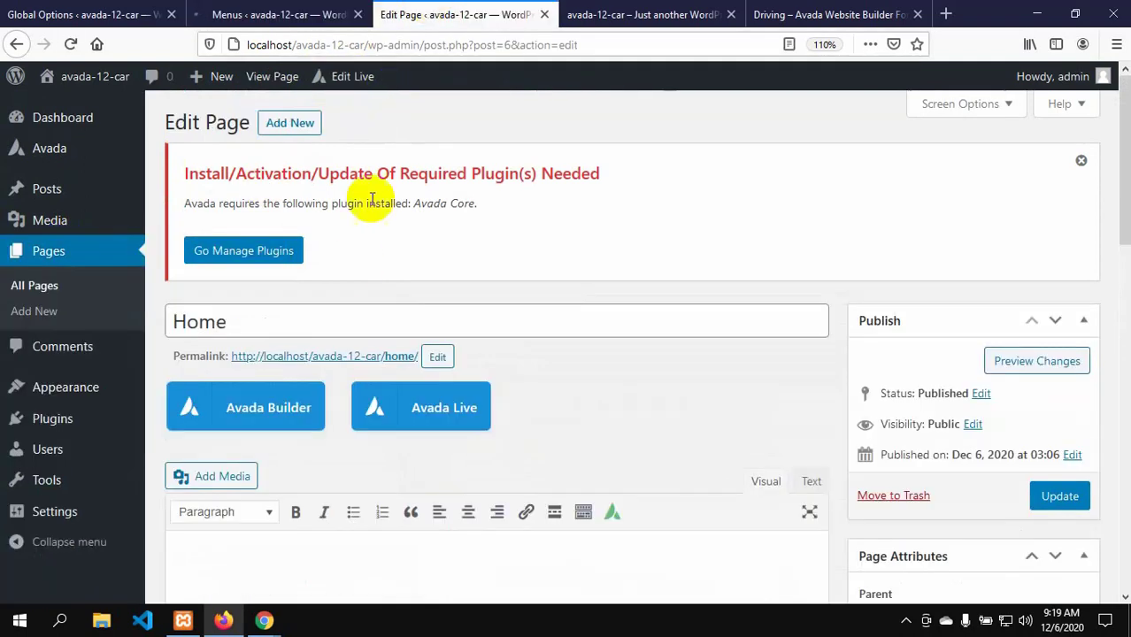
pyautogui.scroll(-1, 348, 390)
pyautogui.scroll(-4, 316, 349)
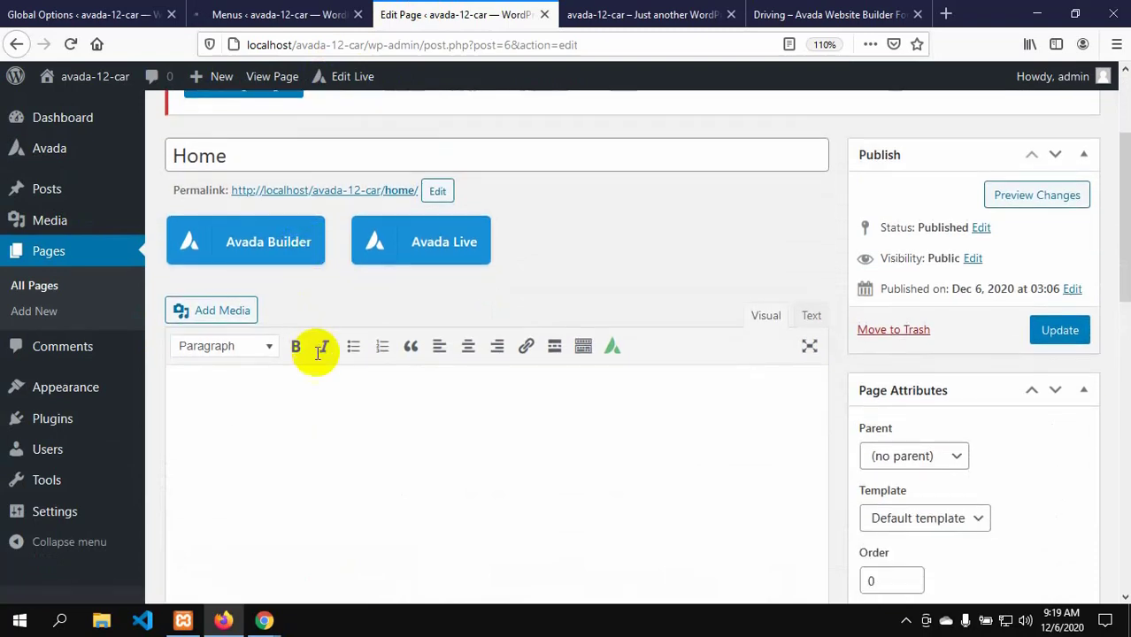
pyautogui.scroll(-1, 320, 376)
pyautogui.scroll(4, 342, 456)
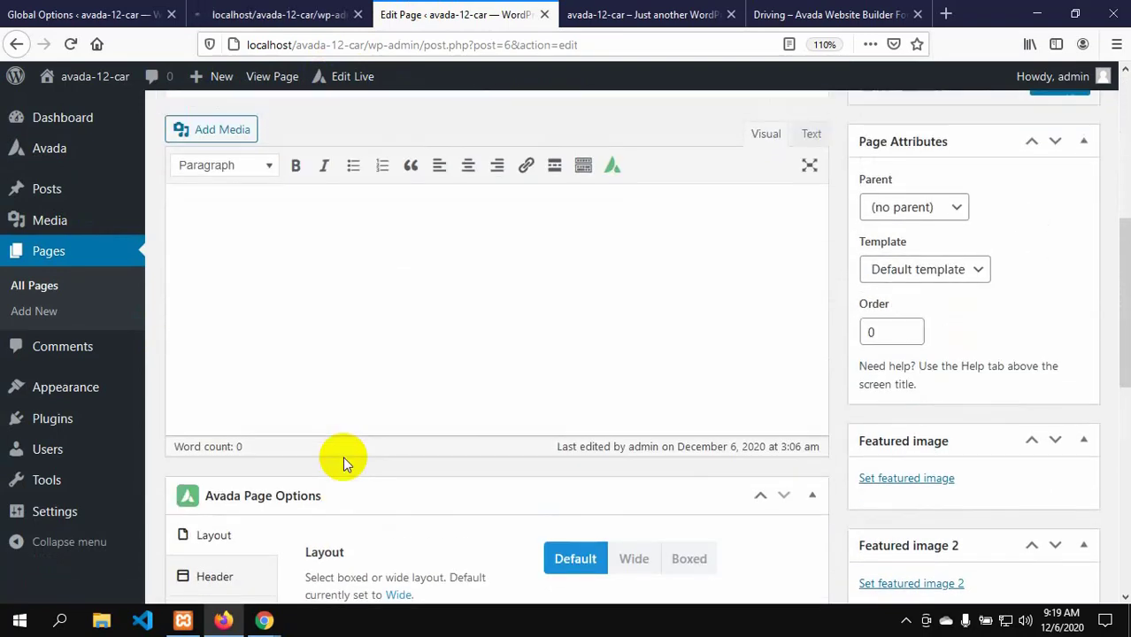
pyautogui.scroll(2, 345, 469)
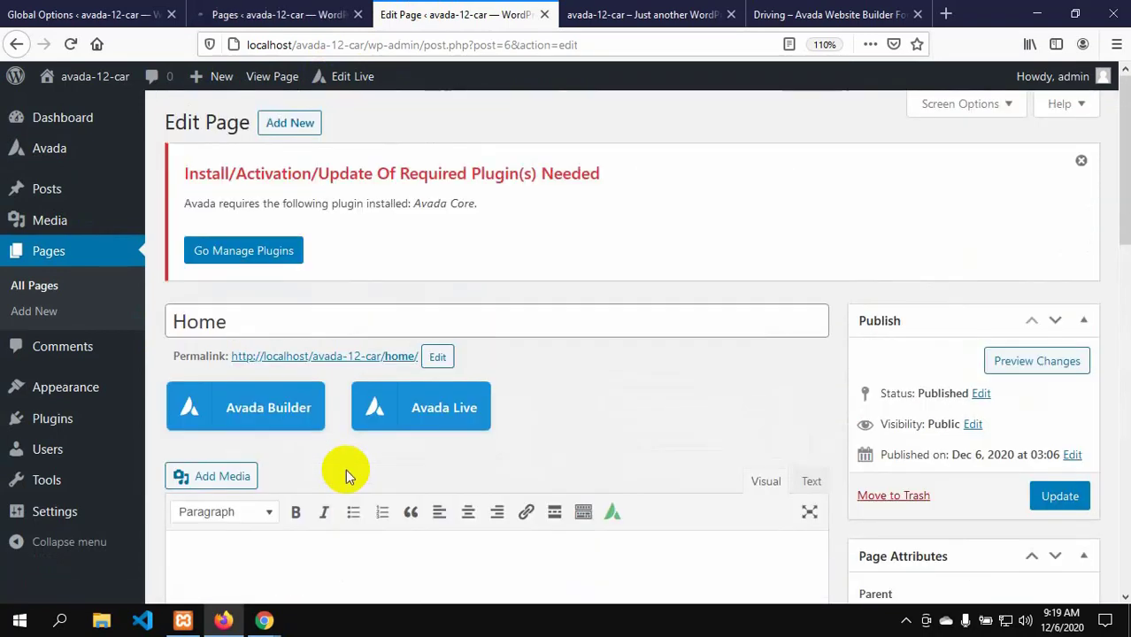
pyautogui.scroll(-2, 345, 466)
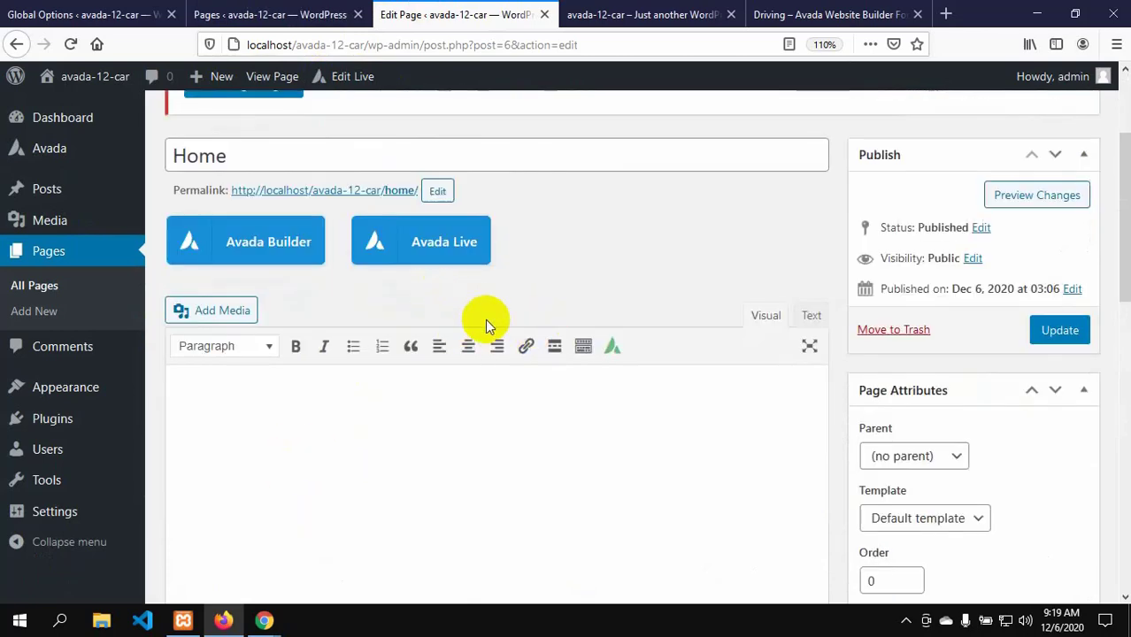
pyautogui.scroll(-2, 485, 325)
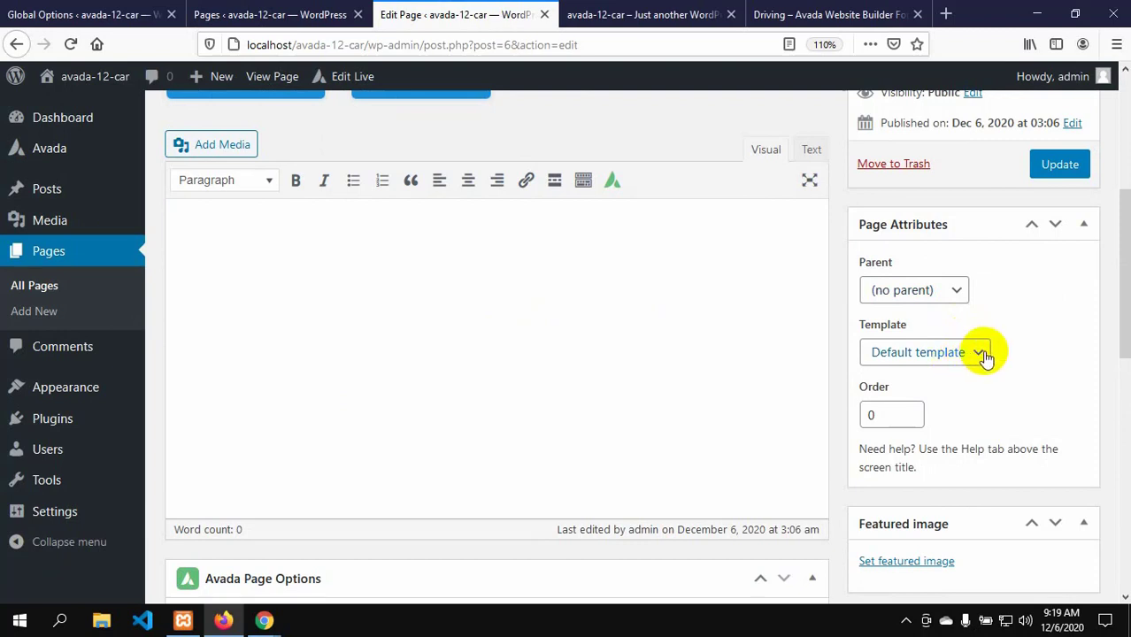
pyautogui.click(810, 11)
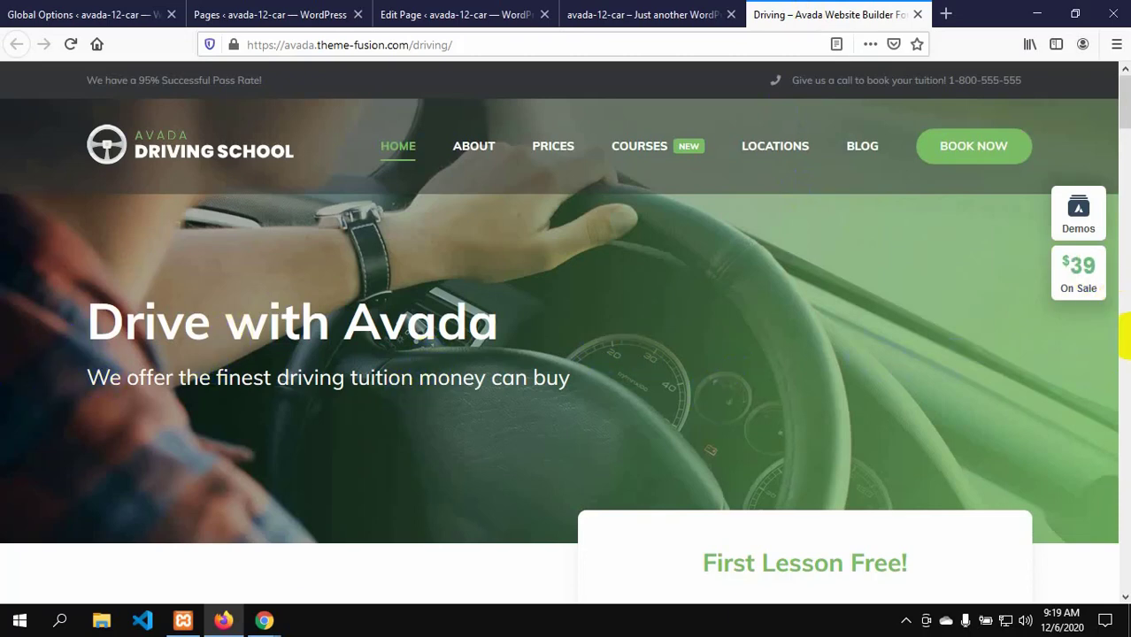
pyautogui.click(292, 10)
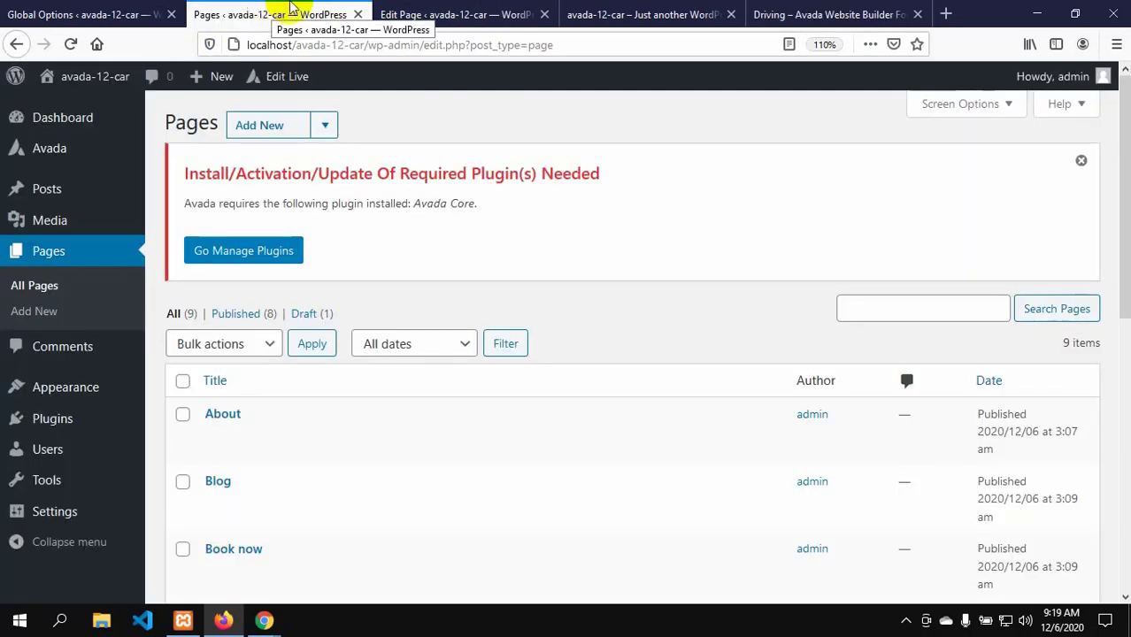
# - Set the Home page's template to 100% Width and its Avada layout to Wide
pyautogui.click(416, 7)
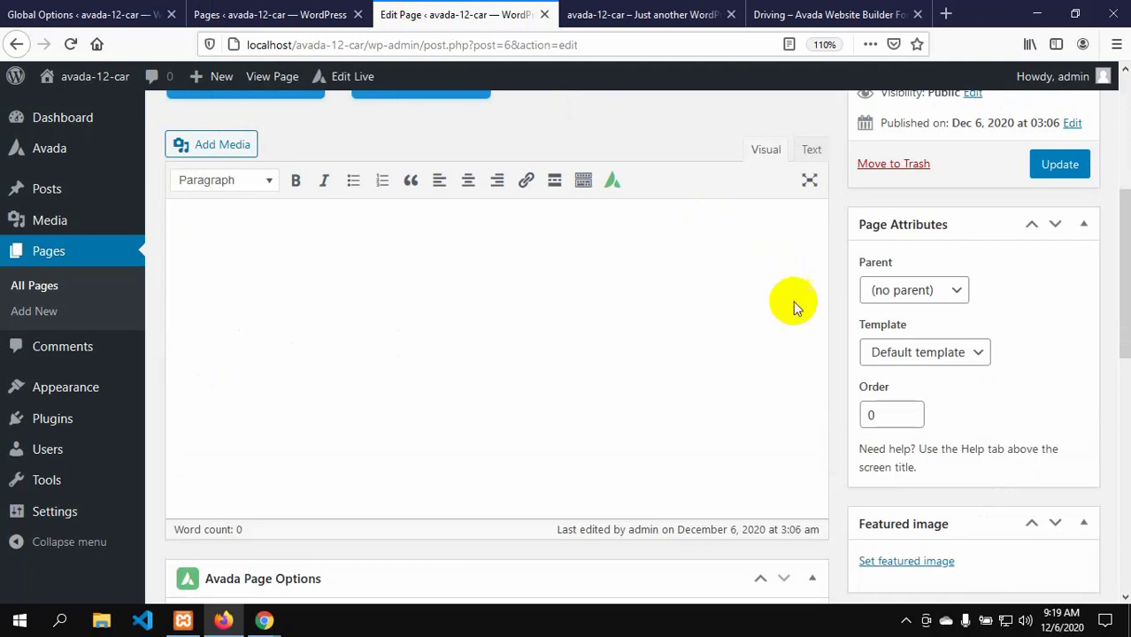
pyautogui.click(977, 353)
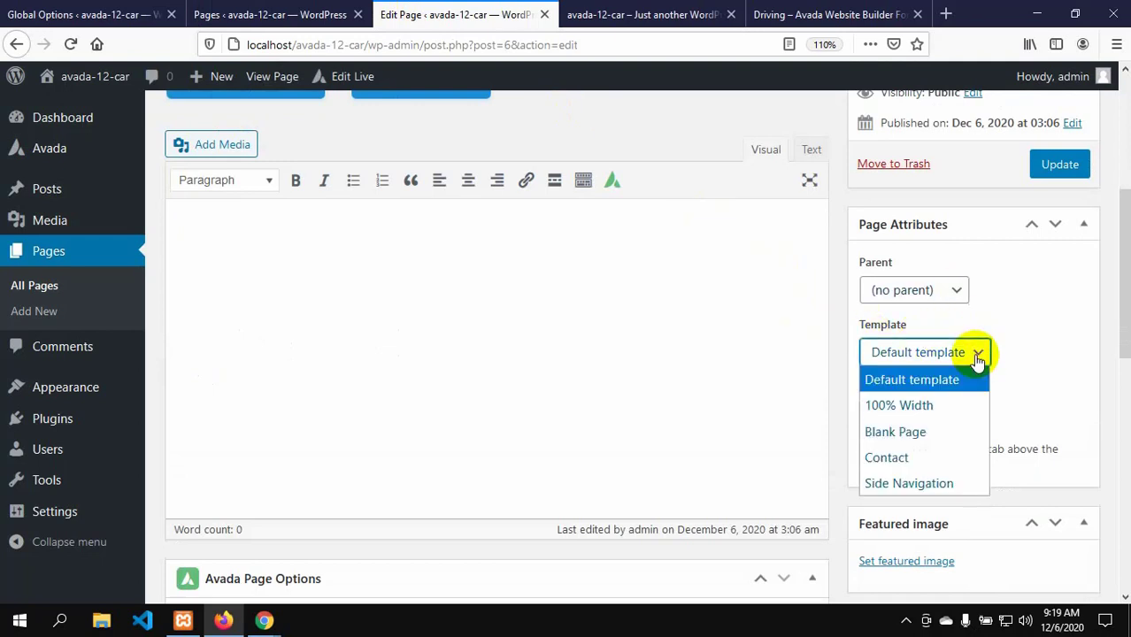
pyautogui.click(925, 405)
pyautogui.scroll(-2, 588, 349)
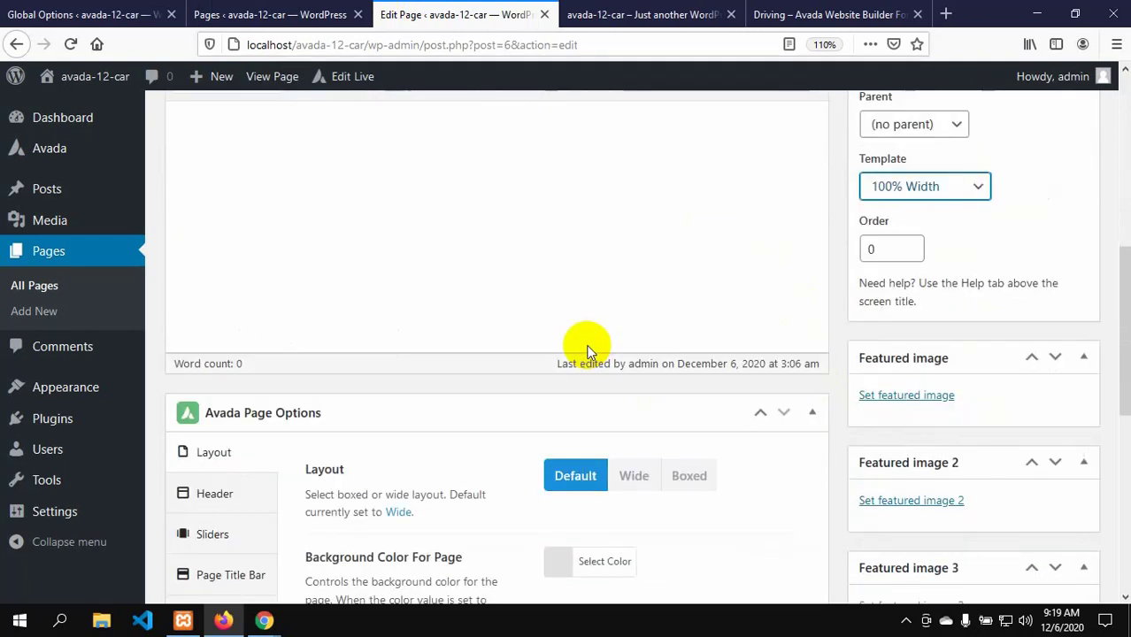
pyautogui.scroll(-1, 586, 346)
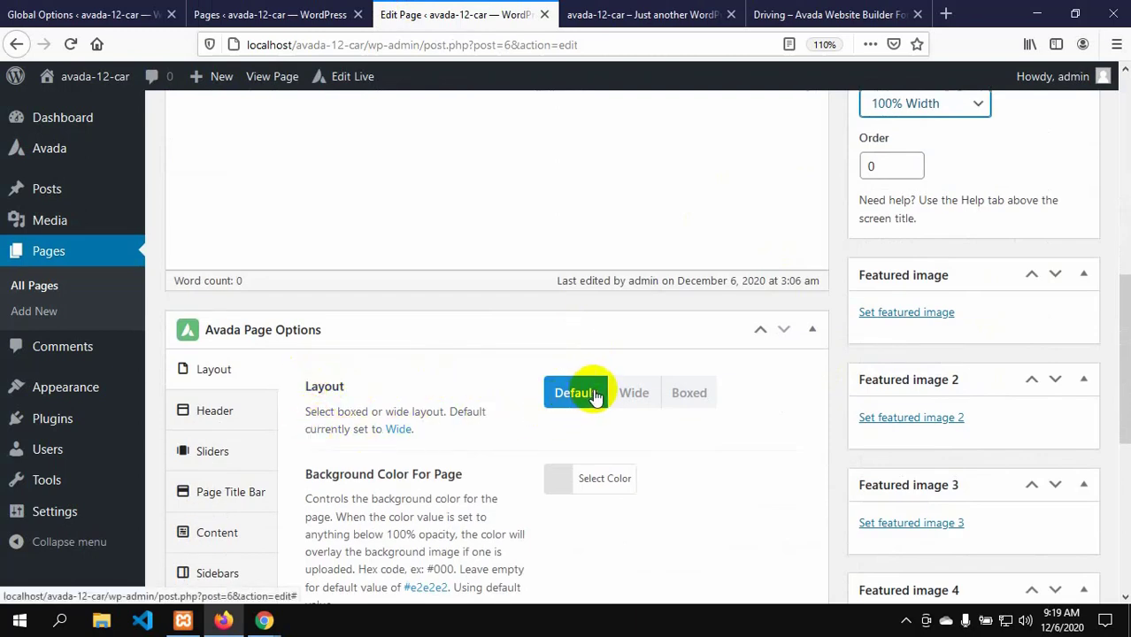
pyautogui.click(635, 393)
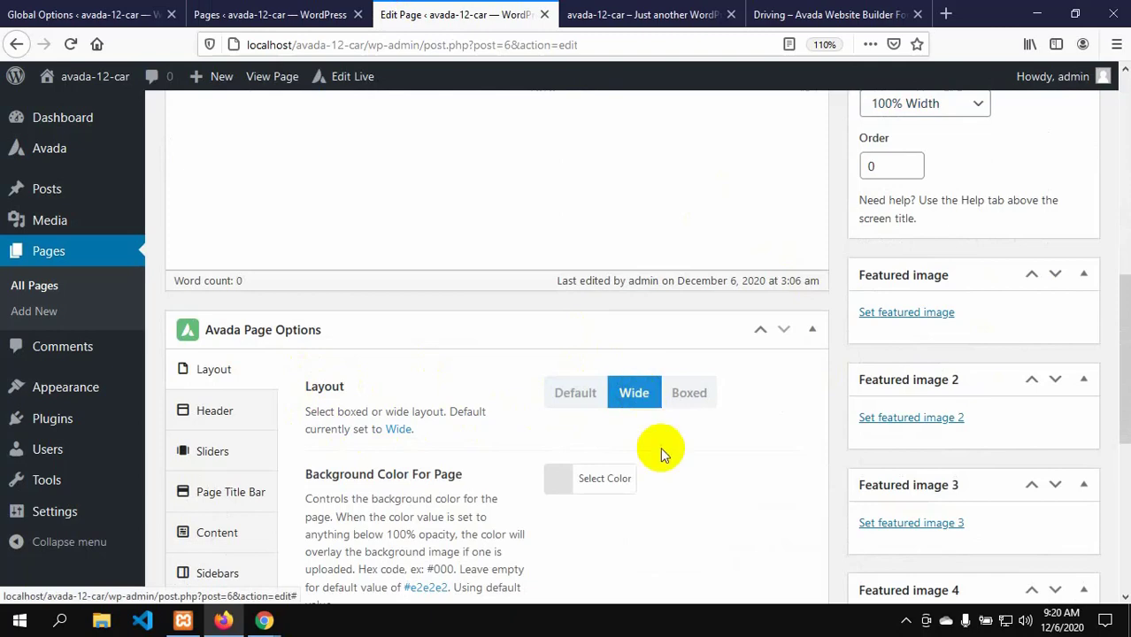
# - Review the Home page's background options and set 100% Header Width to Yes in its header options
pyautogui.scroll(-2, 661, 449)
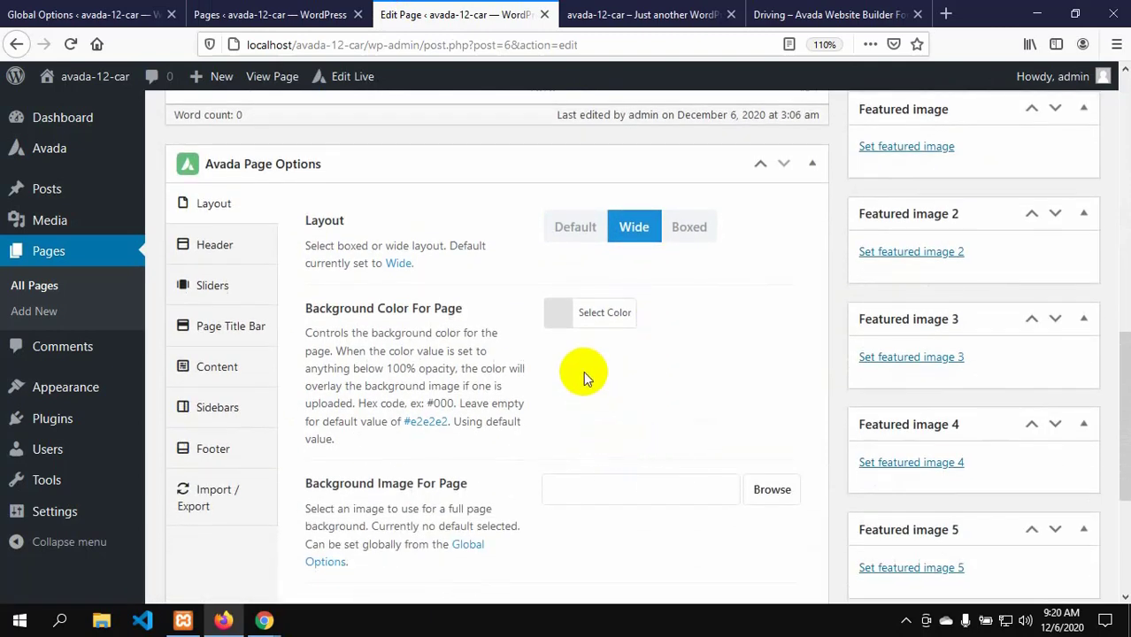
pyautogui.scroll(-2, 583, 375)
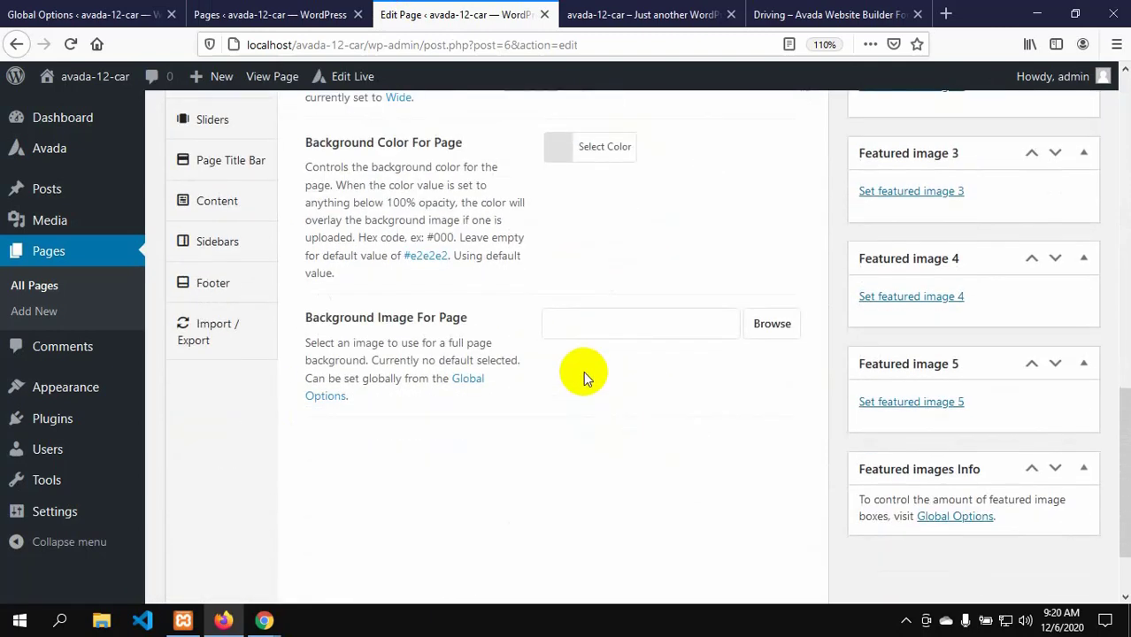
pyautogui.scroll(3, 583, 371)
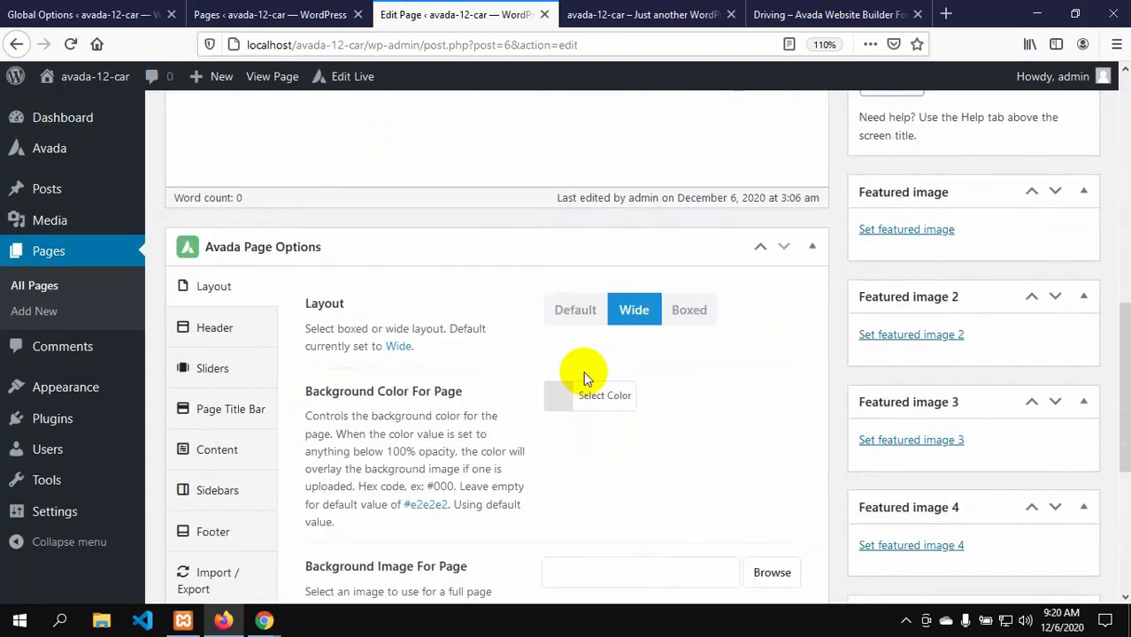
pyautogui.click(224, 344)
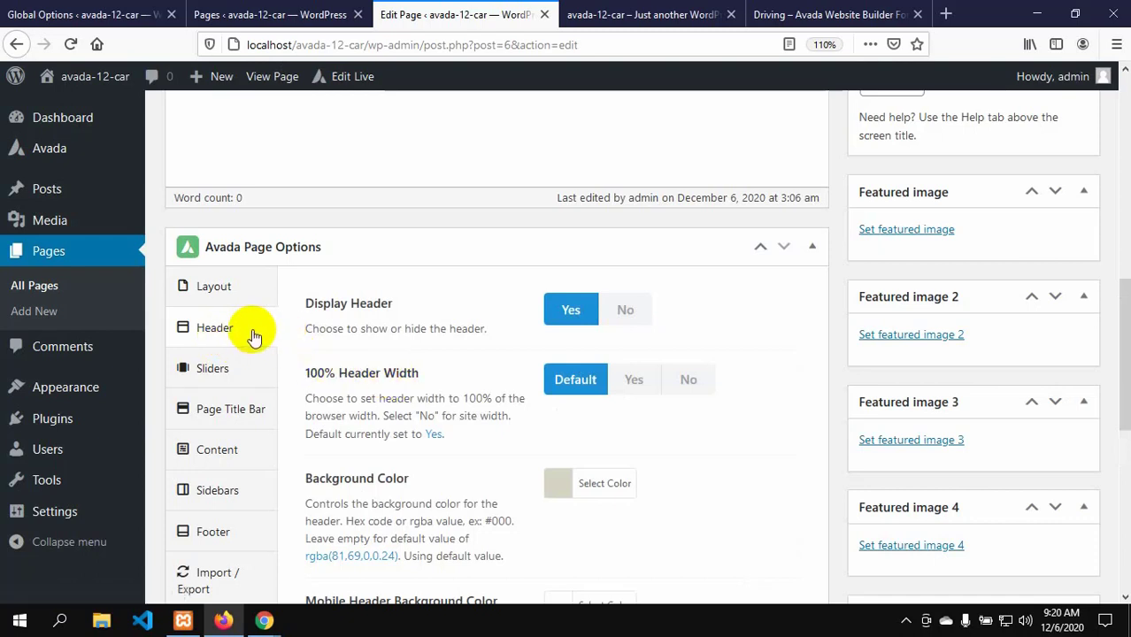
pyautogui.click(634, 380)
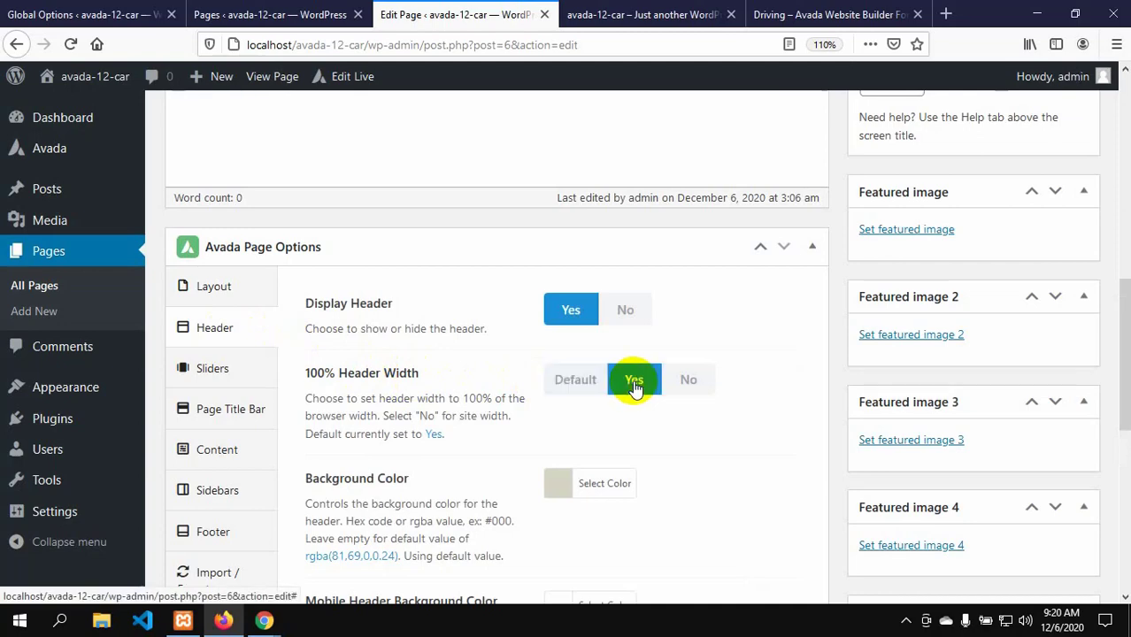
# - Examine the remaining header options of the Home page, including the choices for Main Navigation Menu
pyautogui.scroll(-1, 497, 463)
pyautogui.scroll(-1, 497, 460)
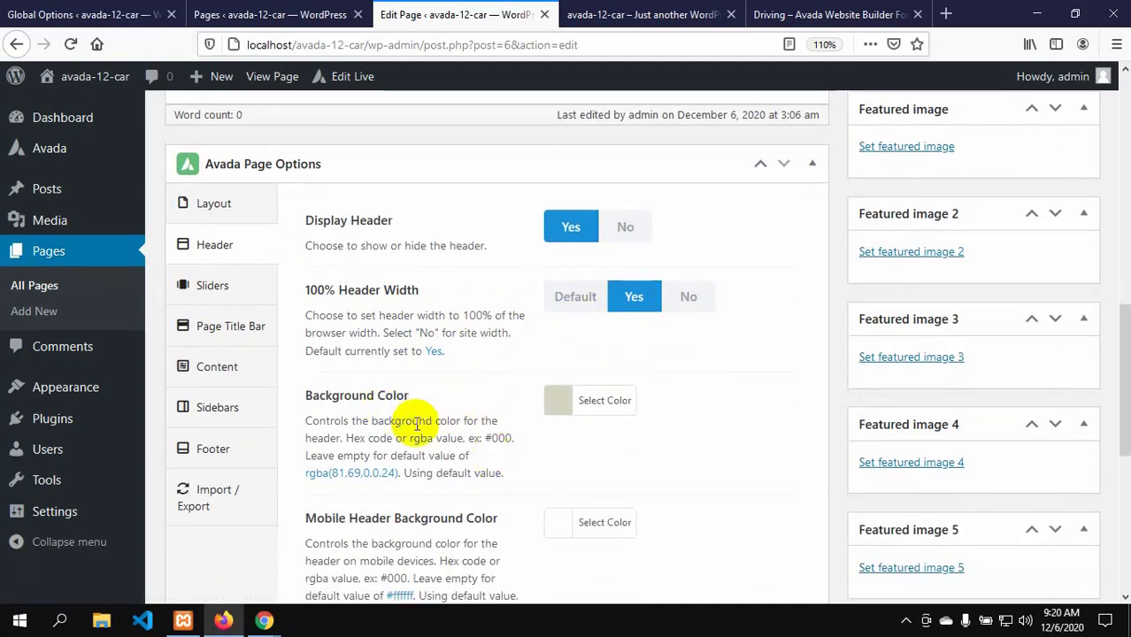
pyautogui.scroll(-2, 562, 363)
pyautogui.scroll(-1, 565, 359)
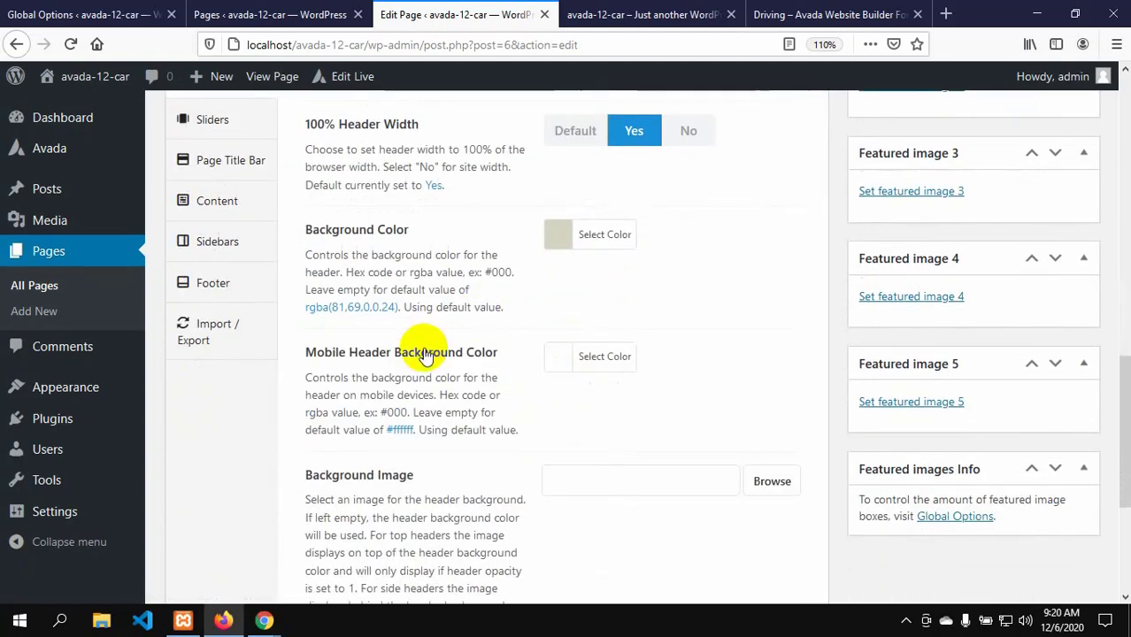
pyautogui.scroll(-4, 458, 382)
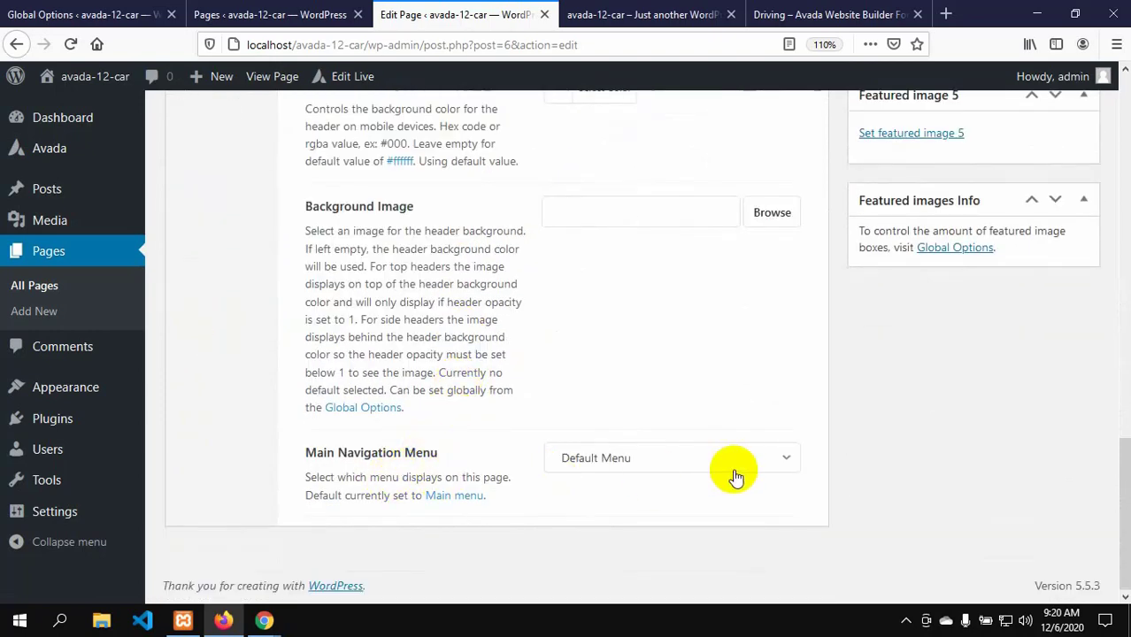
pyautogui.click(783, 467)
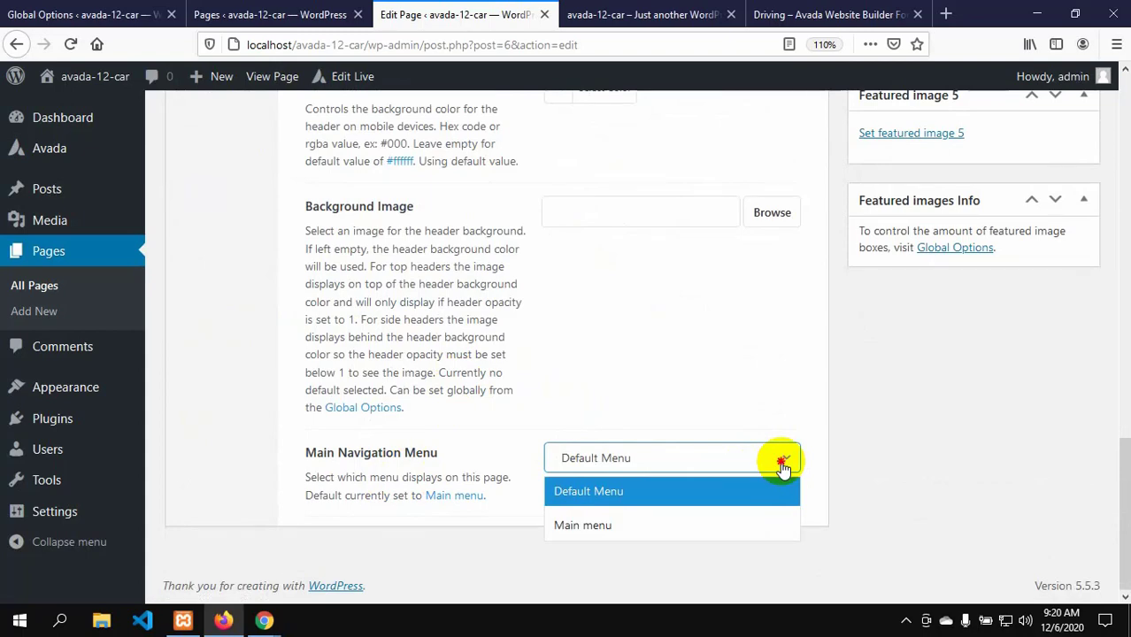
pyautogui.click(783, 467)
# - Set Page Title Bar Headings to Hide for the Home page
pyautogui.scroll(6, 411, 360)
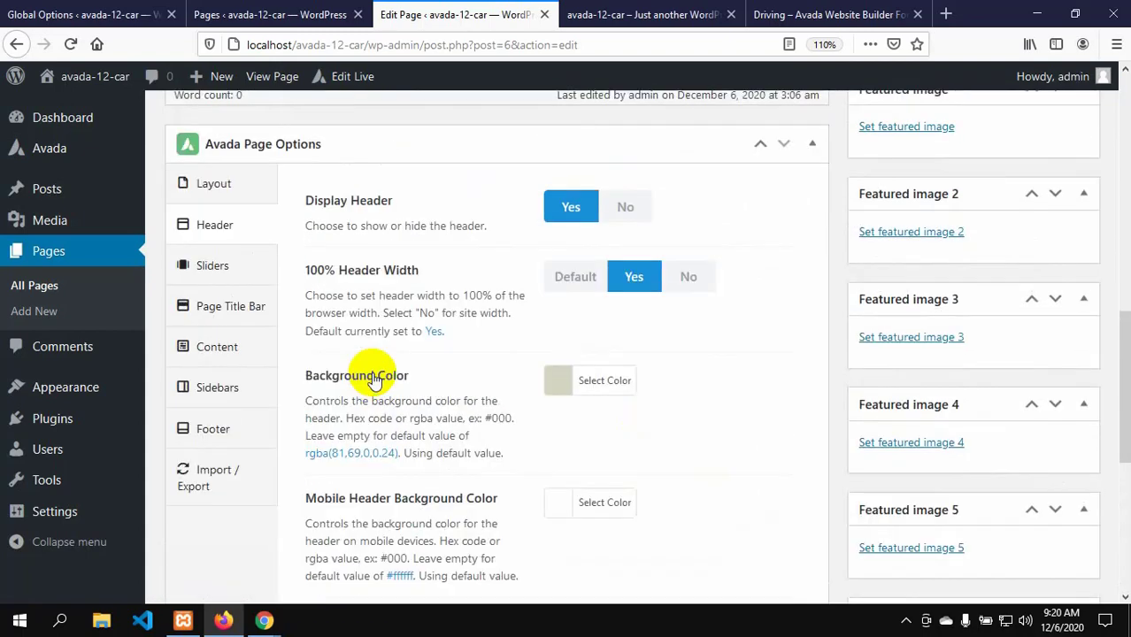
pyautogui.click(237, 316)
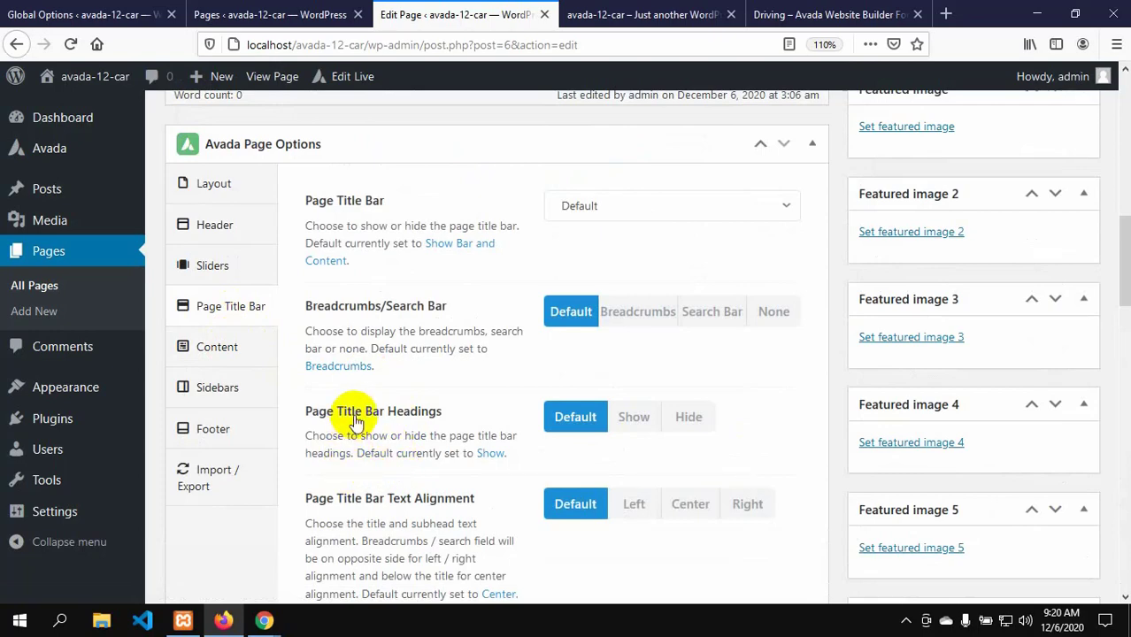
pyautogui.click(691, 425)
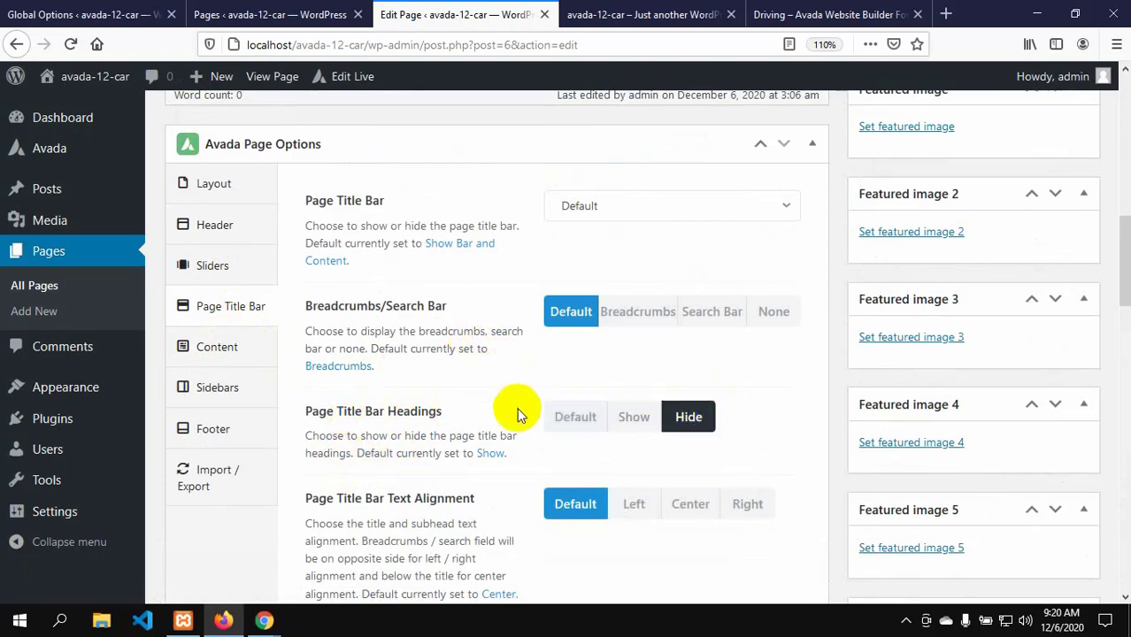
# - Examine the Home page's other page title bar options, such as text alignment, width, height, colors and background
pyautogui.scroll(-2, 515, 411)
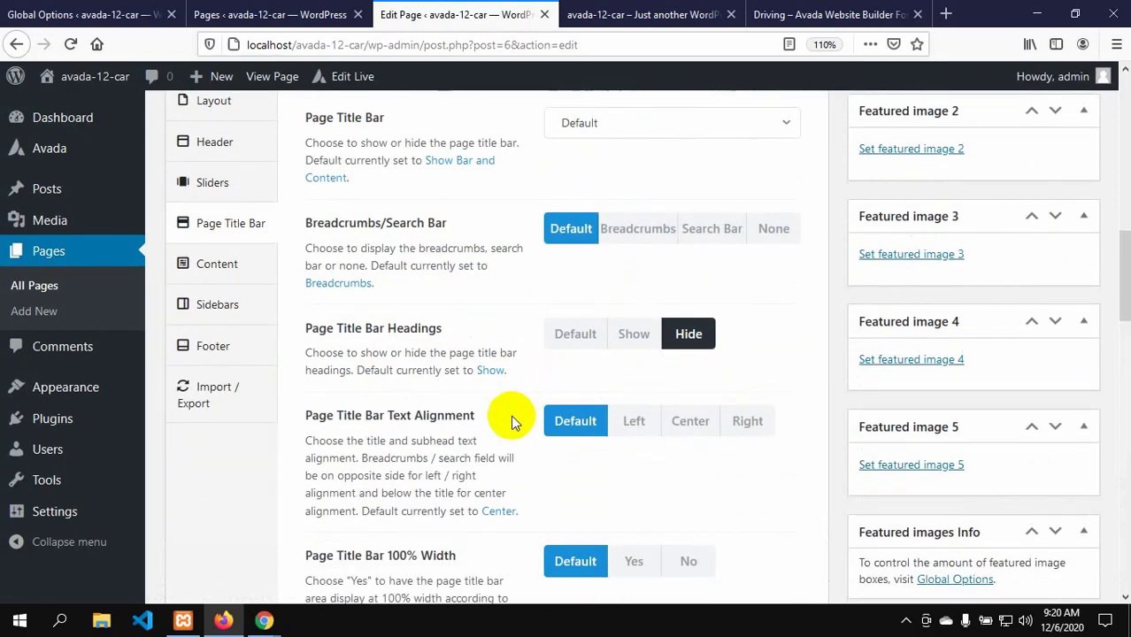
pyautogui.scroll(-2, 500, 427)
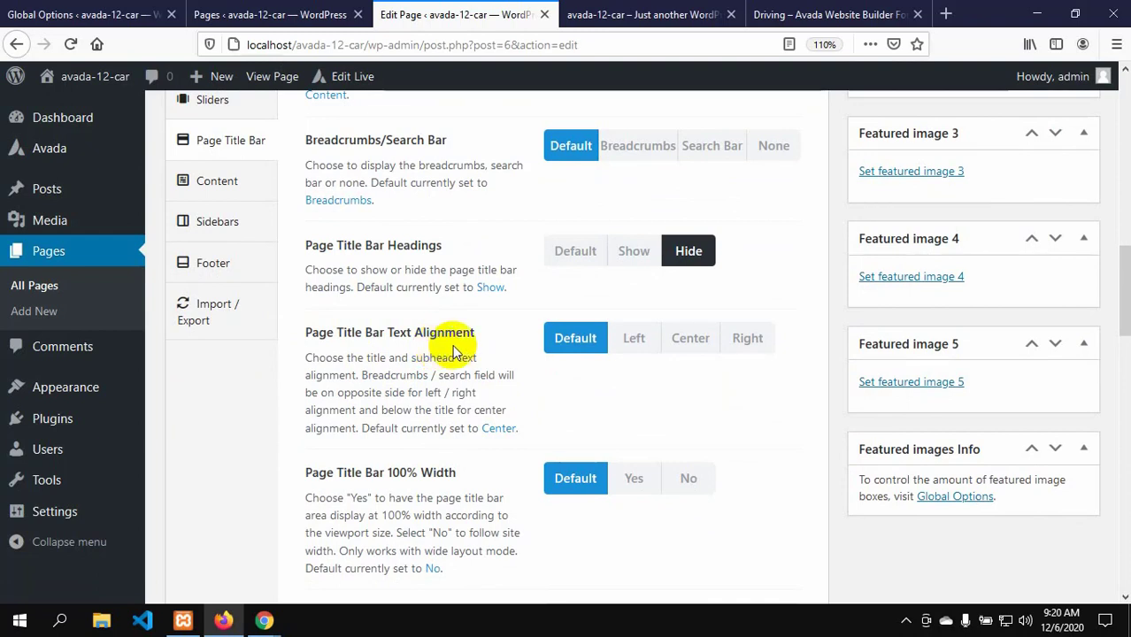
pyautogui.scroll(-2, 503, 437)
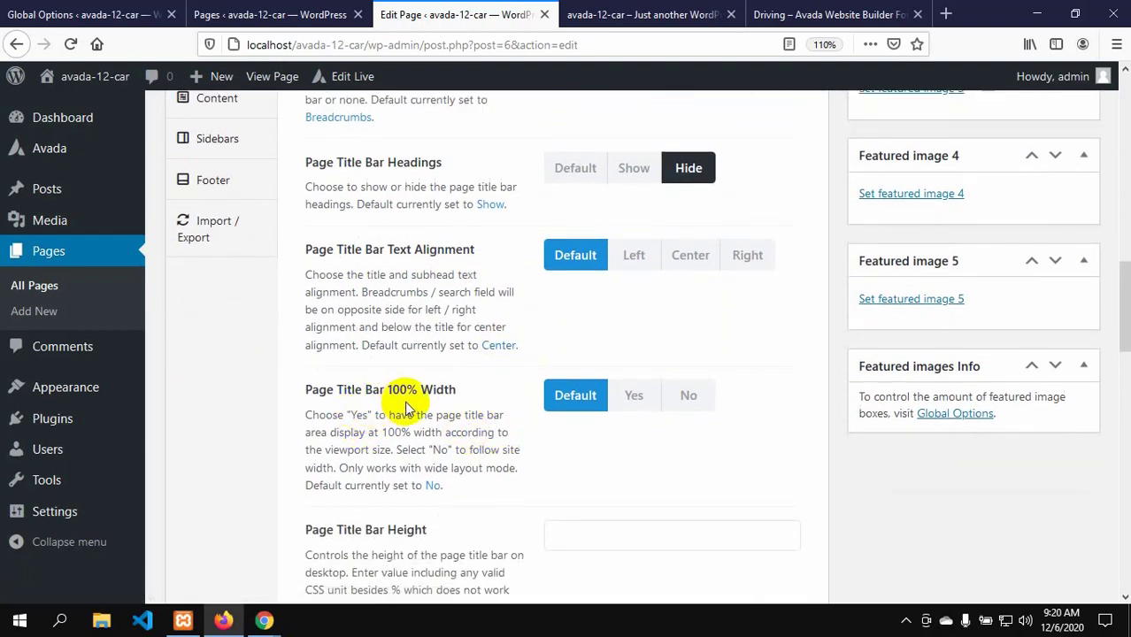
pyautogui.scroll(-2, 540, 420)
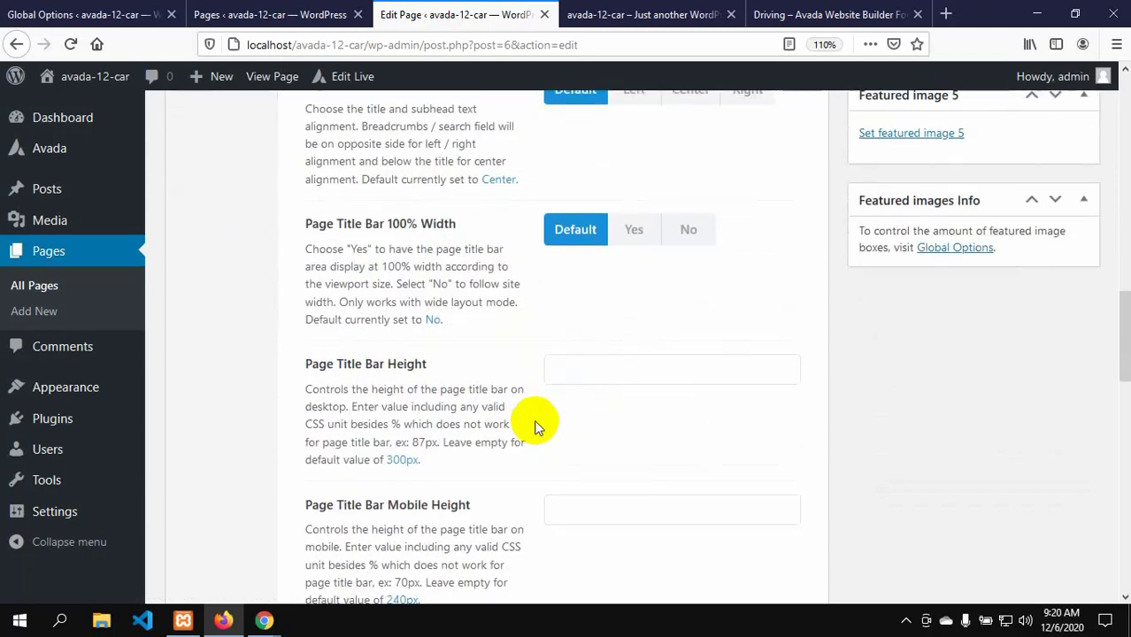
pyautogui.scroll(-6, 491, 413)
pyautogui.scroll(6, 246, 456)
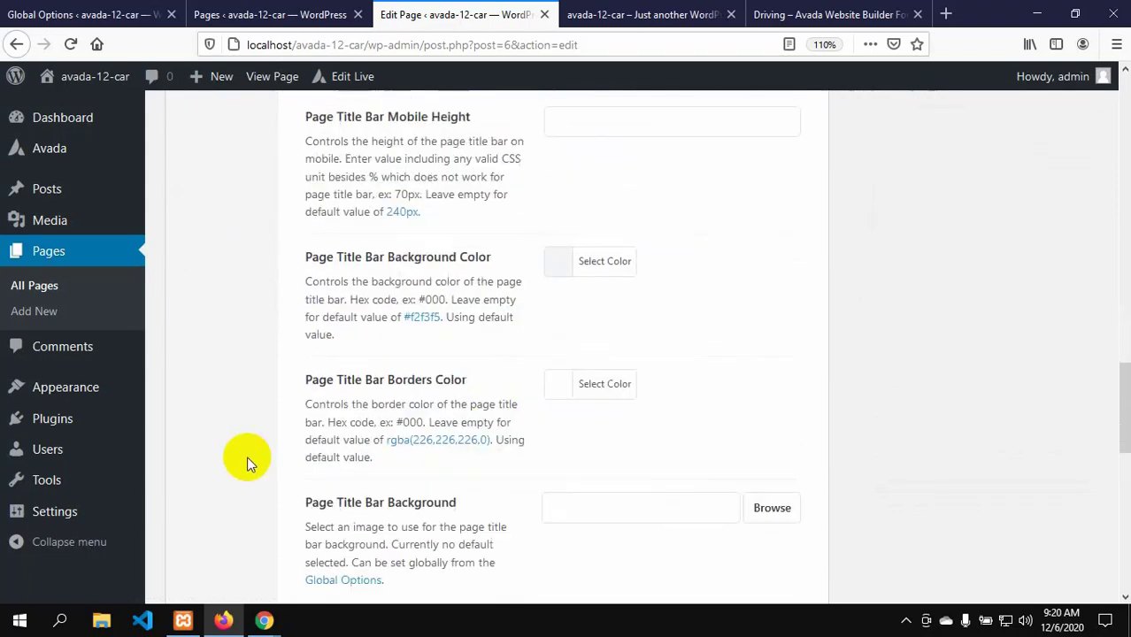
pyautogui.scroll(-6, 247, 455)
pyautogui.scroll(10, 247, 456)
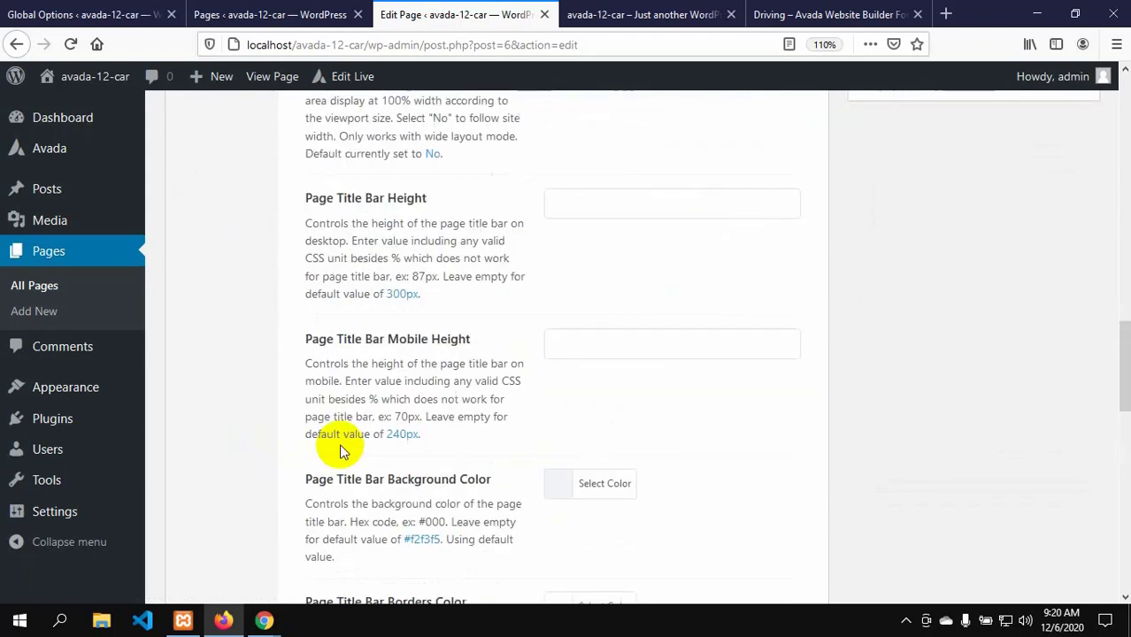
pyautogui.scroll(-5, 284, 457)
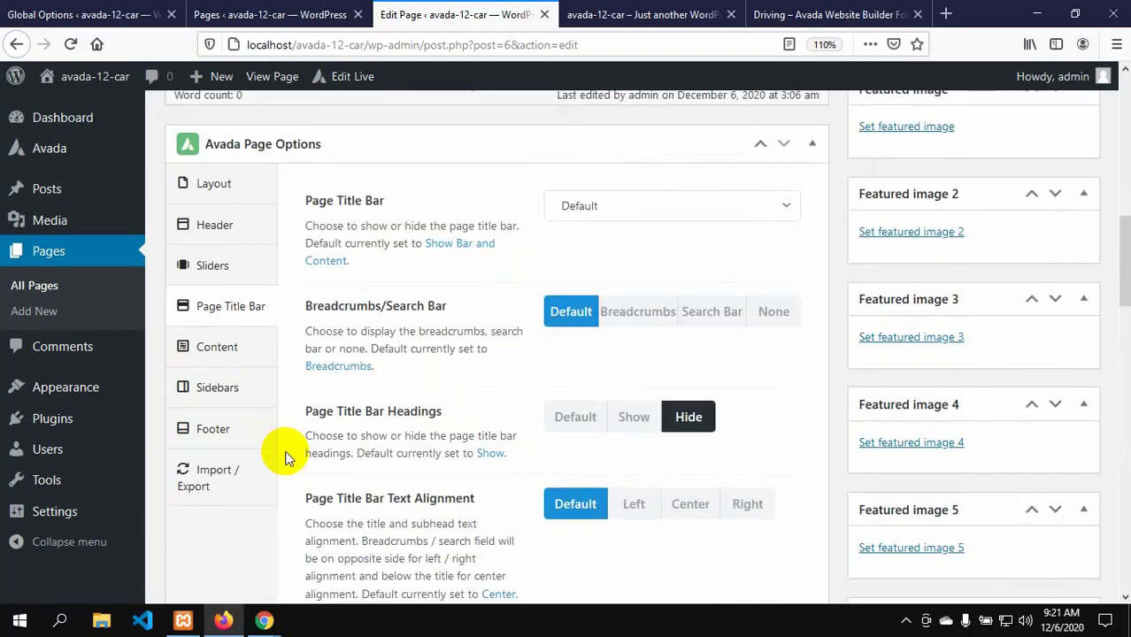
# - Review the Home page's content options and update the page
pyautogui.click(217, 349)
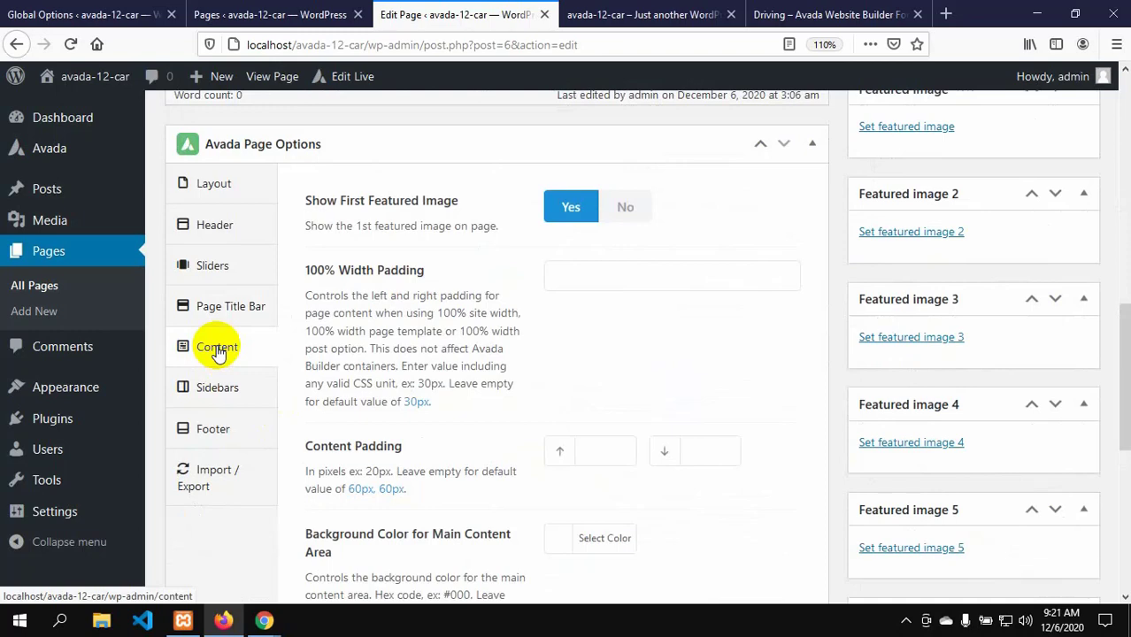
pyautogui.scroll(-4, 216, 347)
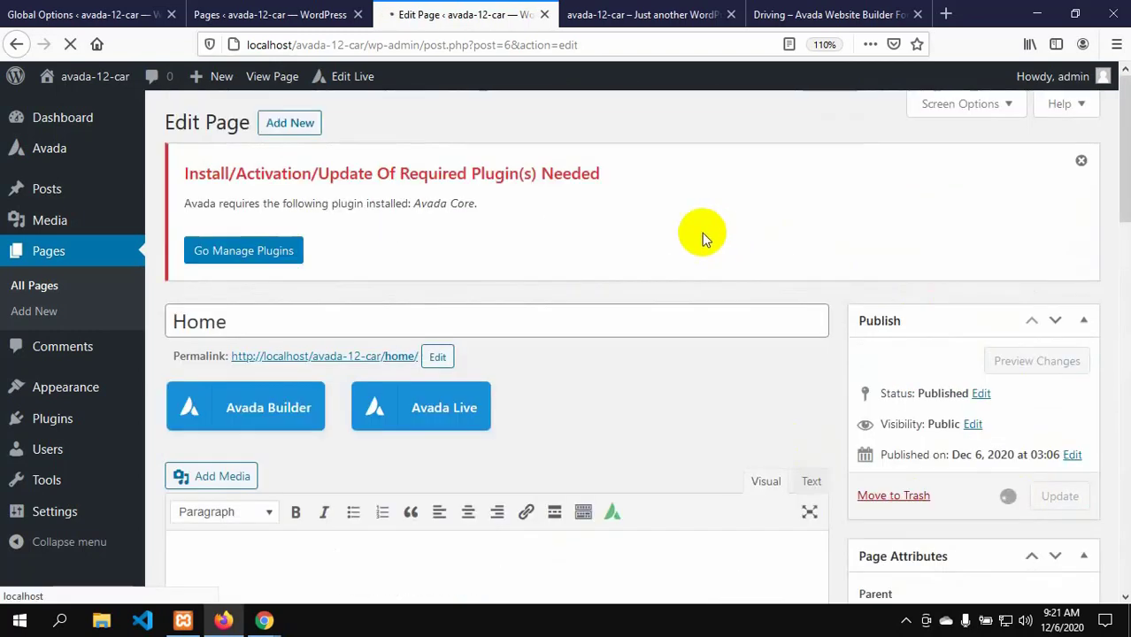
# - Set the Home page's Page Title Bar to Hide and update the page
pyautogui.scroll(-6, 661, 232)
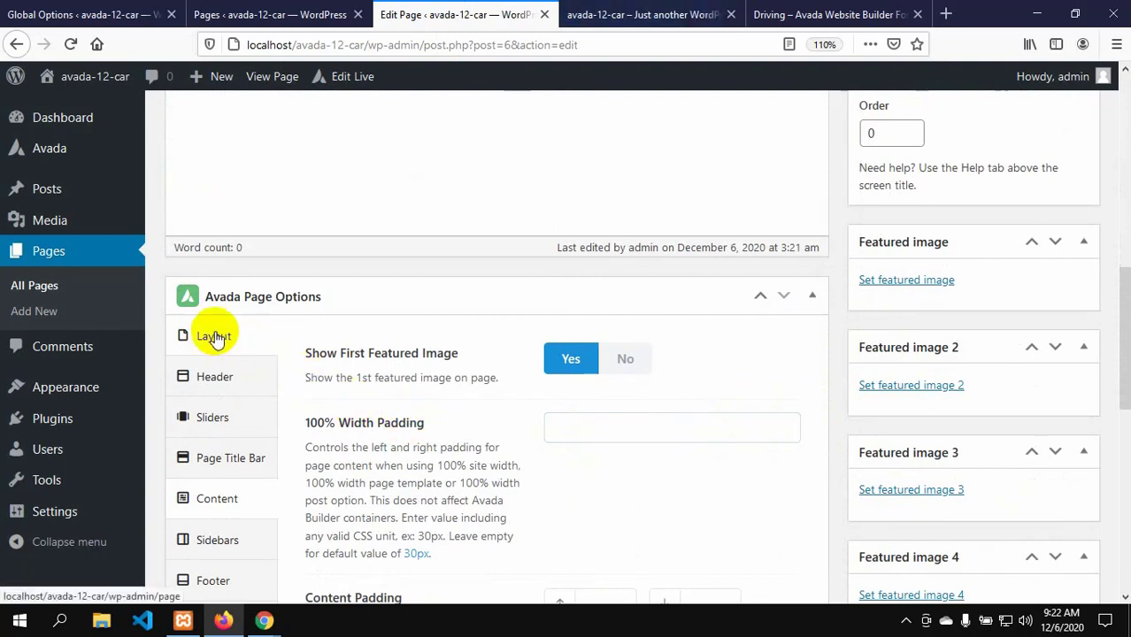
pyautogui.click(231, 461)
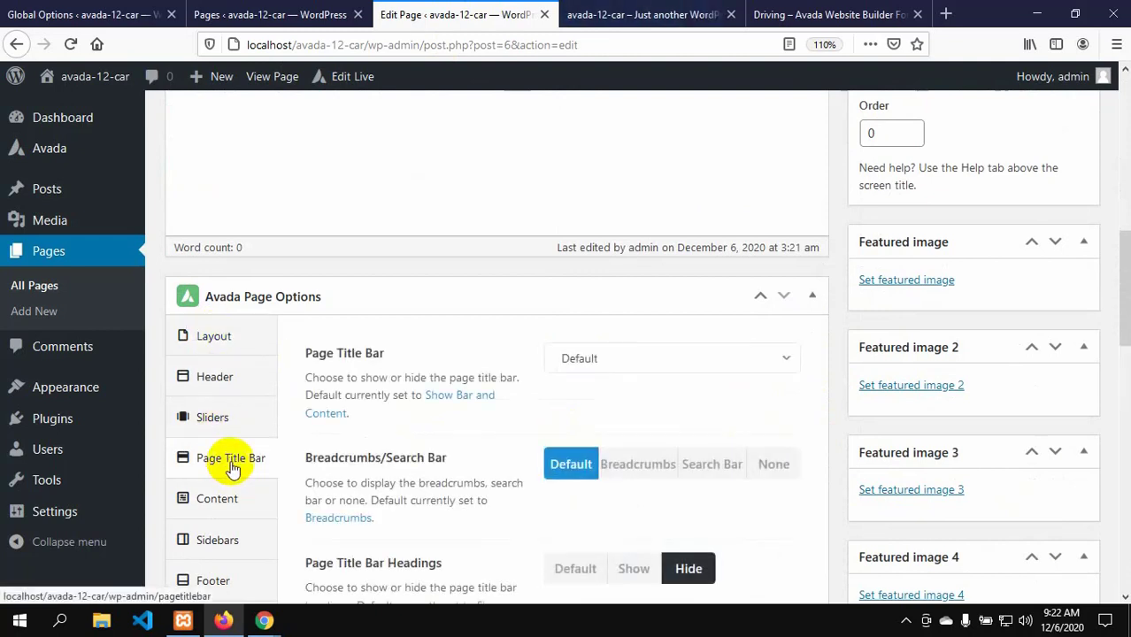
pyautogui.scroll(-2, 455, 425)
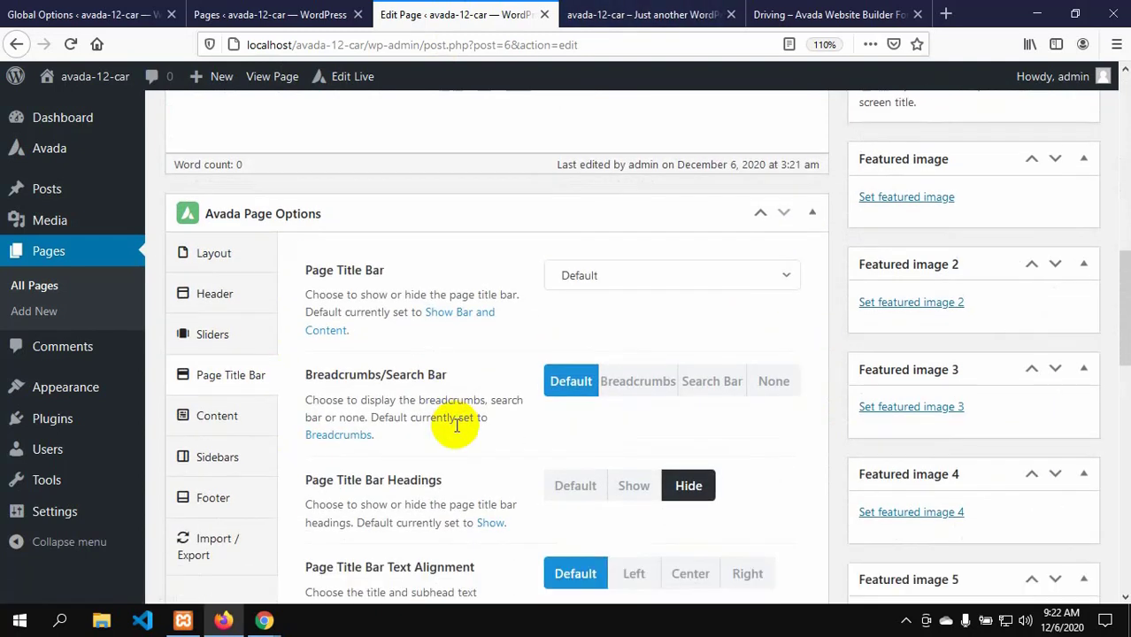
pyautogui.scroll(-2, 455, 424)
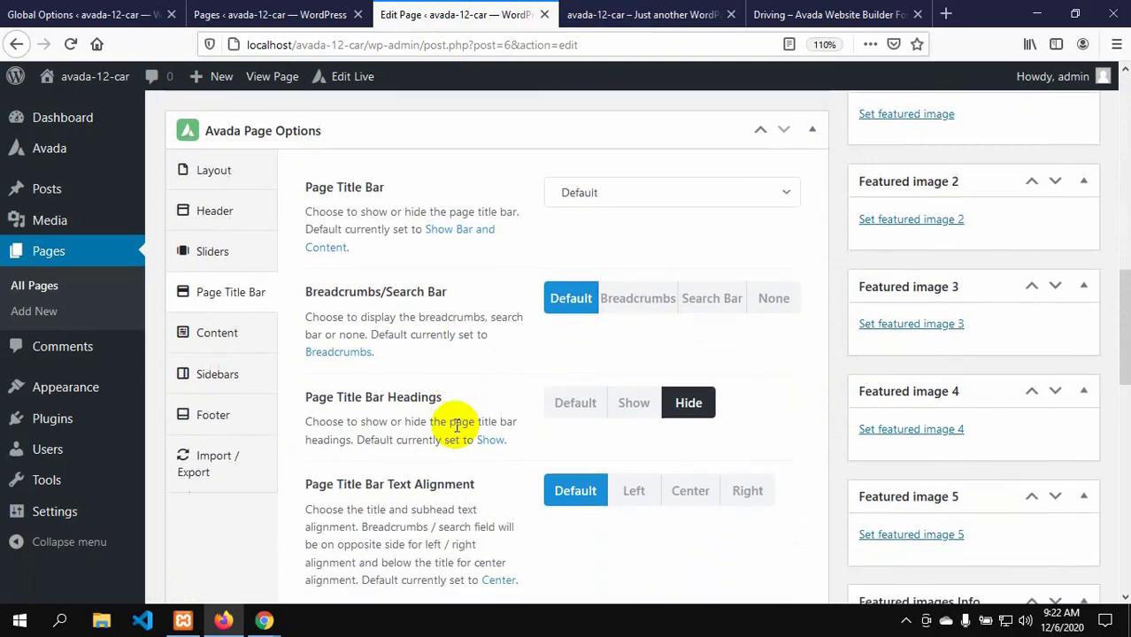
pyautogui.click(785, 194)
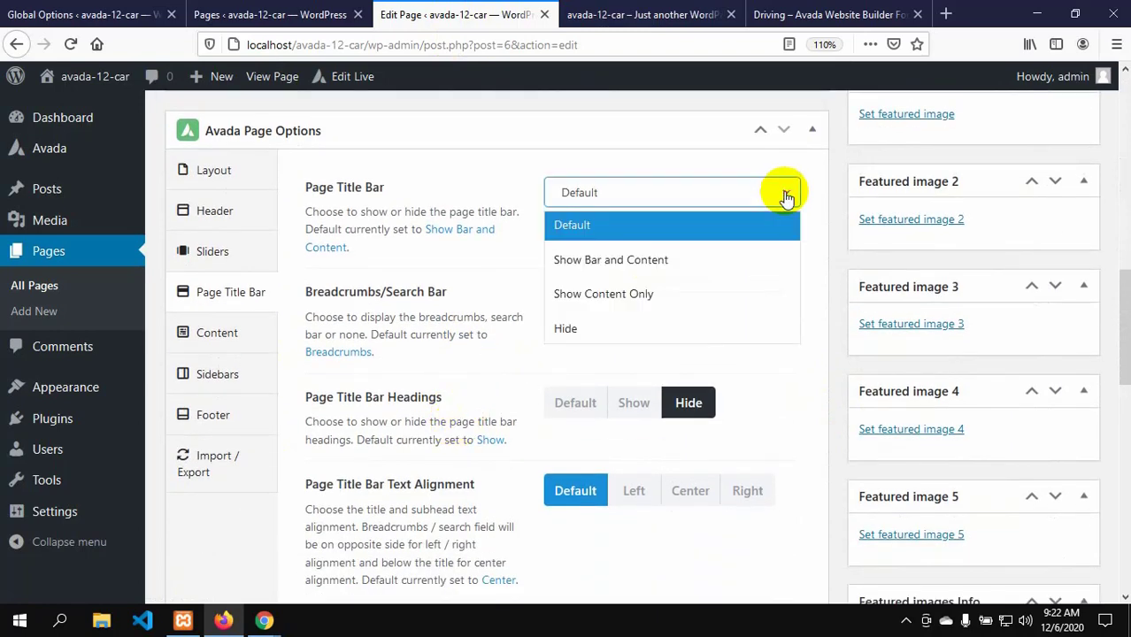
pyautogui.click(561, 328)
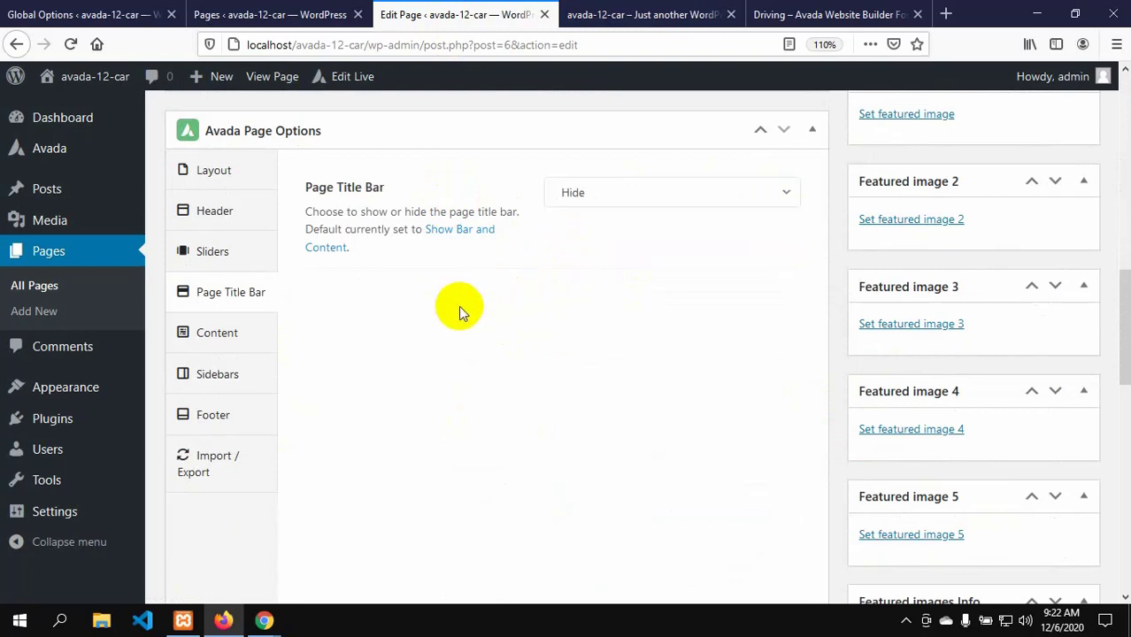
pyautogui.scroll(5, 739, 414)
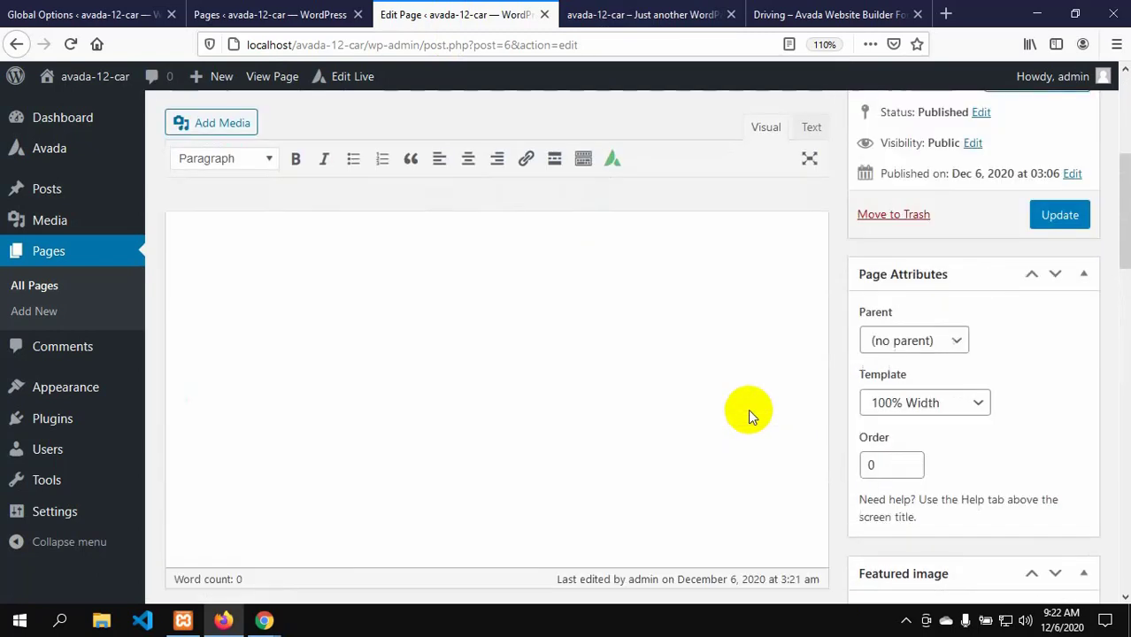
pyautogui.click(1042, 213)
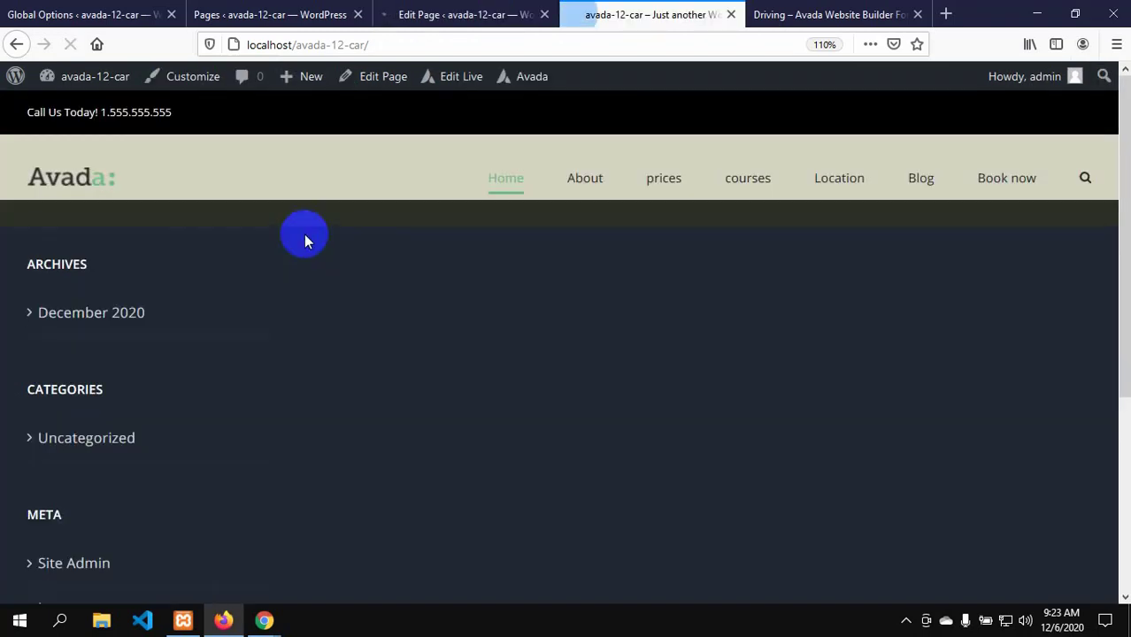
# - Check the site's front page and open the Home page in the Avada Live builder, accepting the redirect
pyautogui.scroll(-3, 341, 289)
pyautogui.scroll(2, 591, 315)
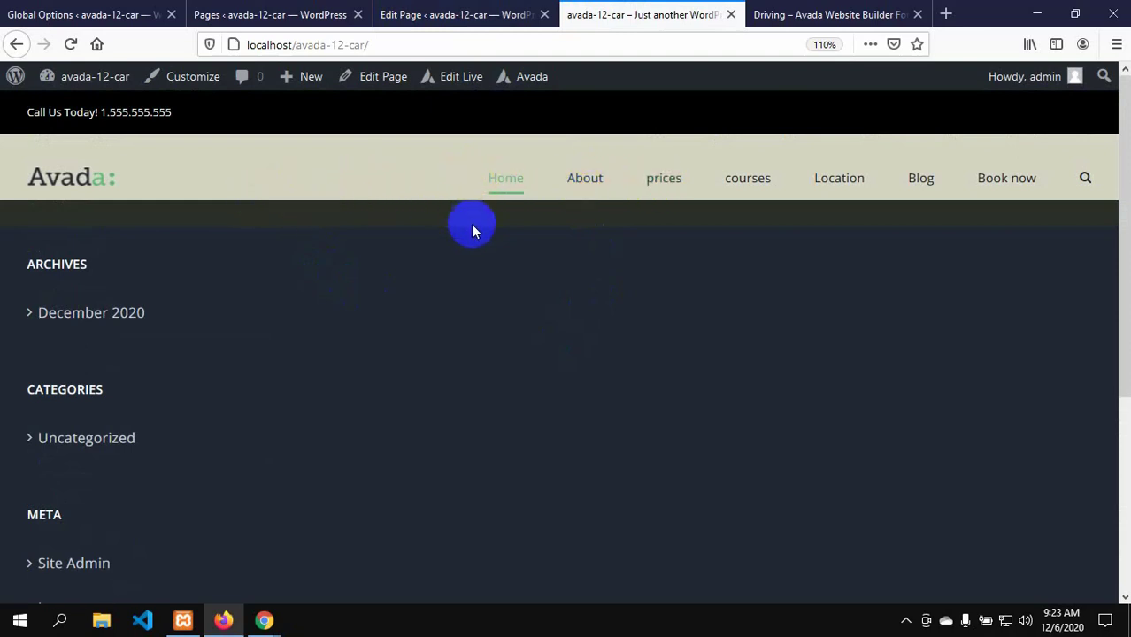
pyautogui.click(423, 16)
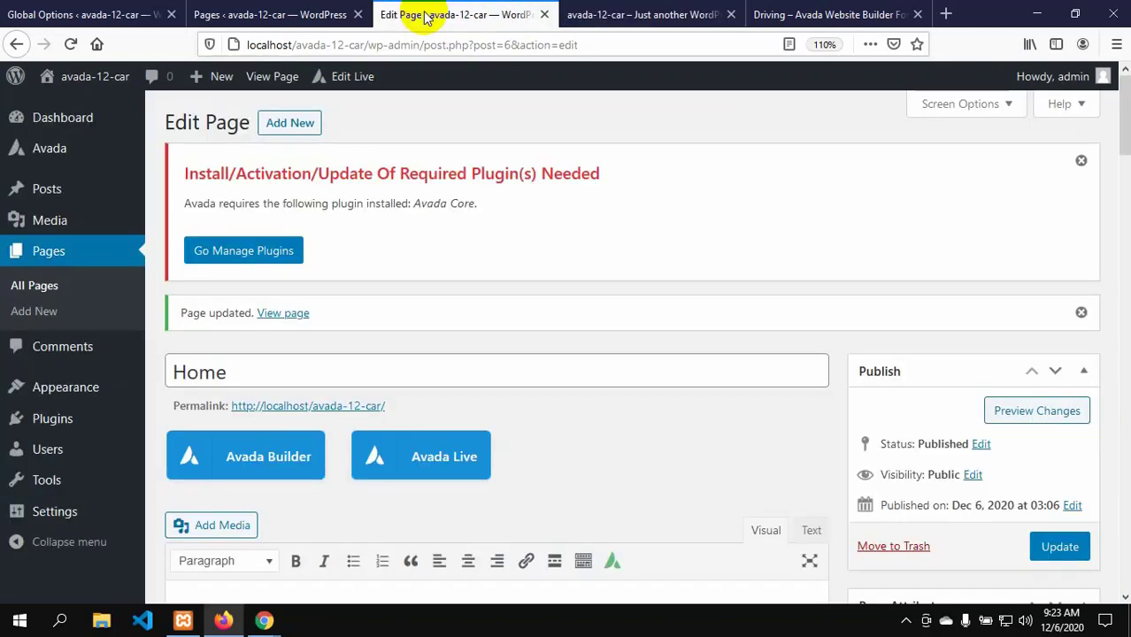
pyautogui.click(435, 460)
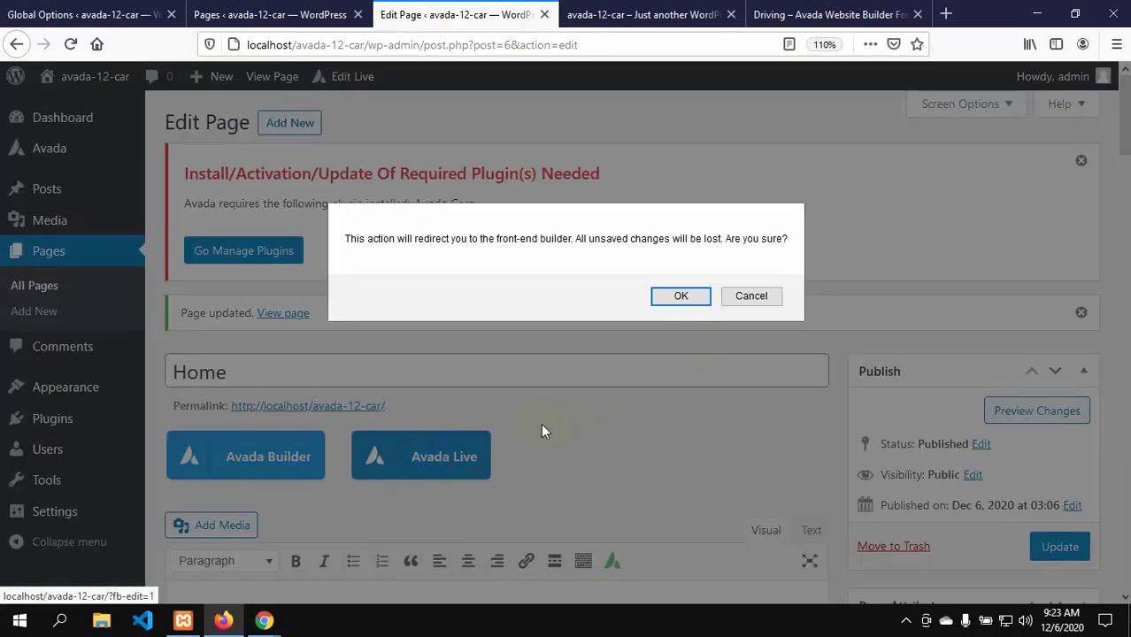
pyautogui.click(691, 296)
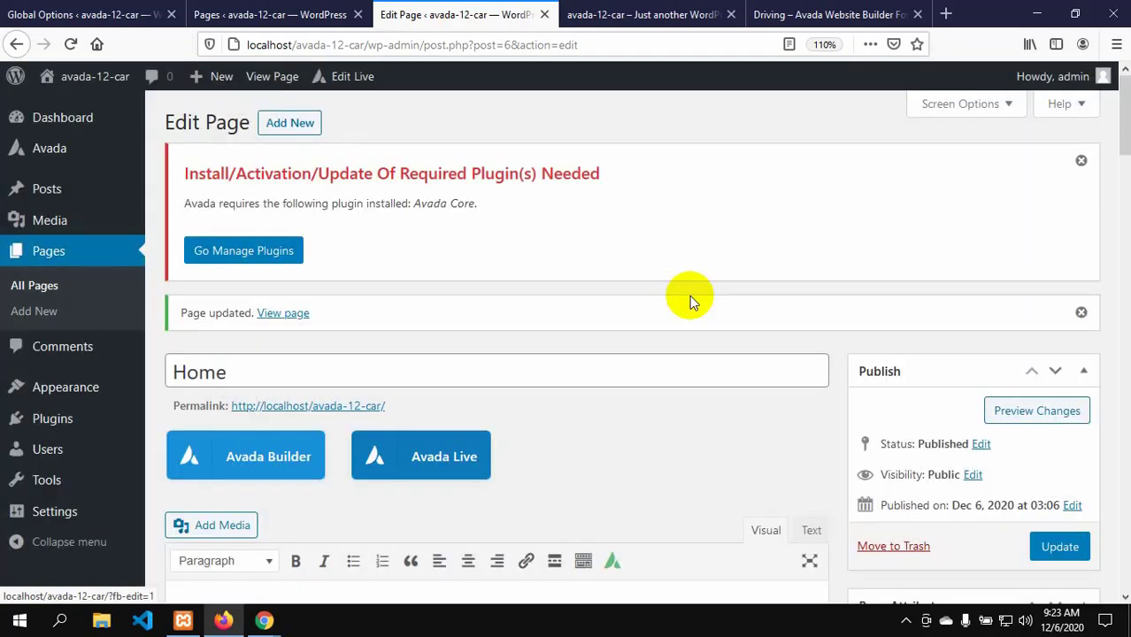
pyautogui.click(434, 473)
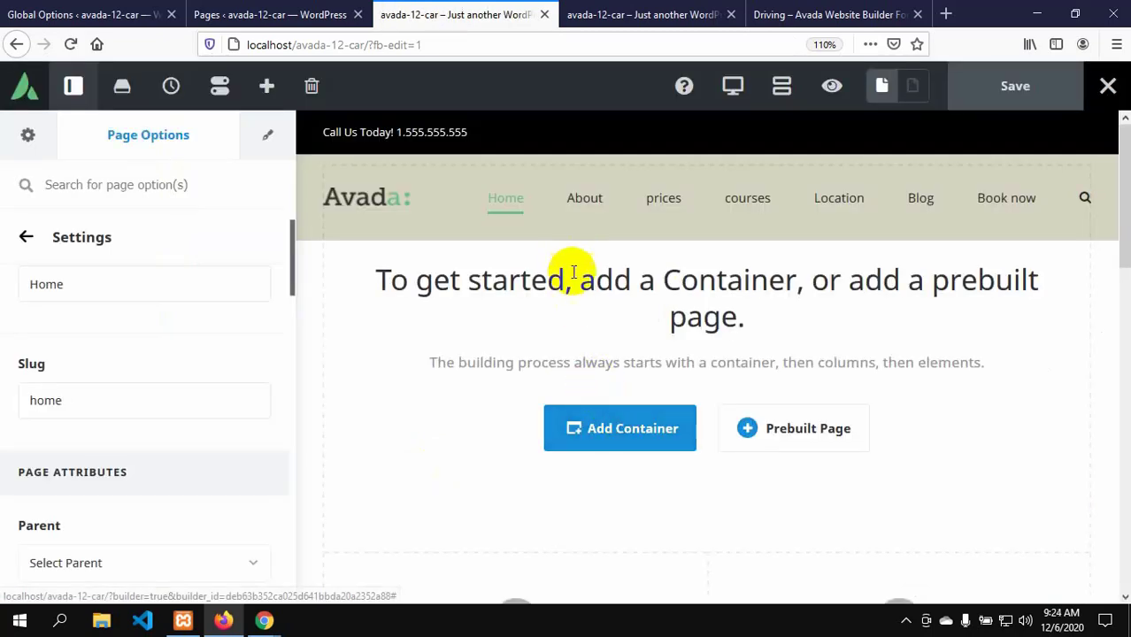
# - Compare the builder's container layouts against the Driving School demo and add a single-column 1/1 container to the Home page
pyautogui.click(625, 435)
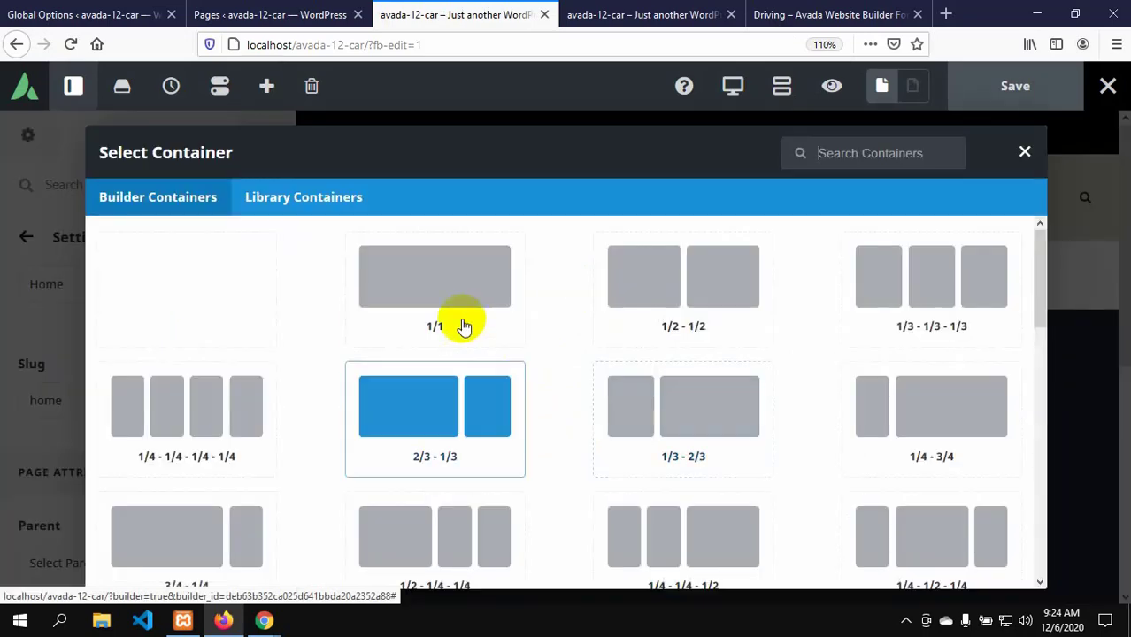
pyautogui.click(761, 13)
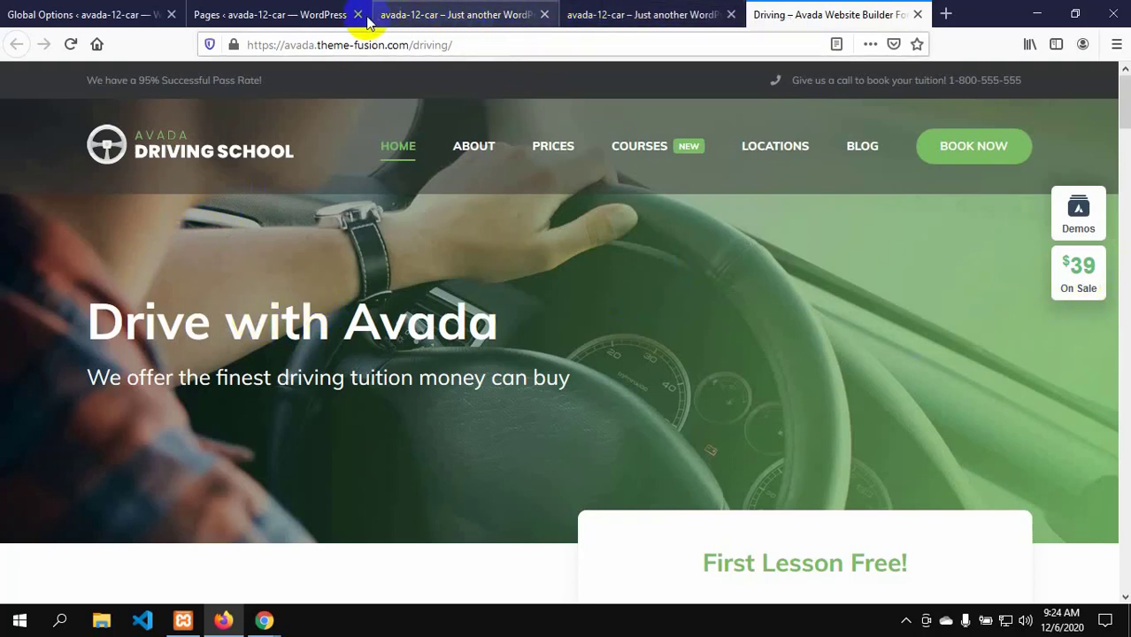
pyautogui.click(328, 14)
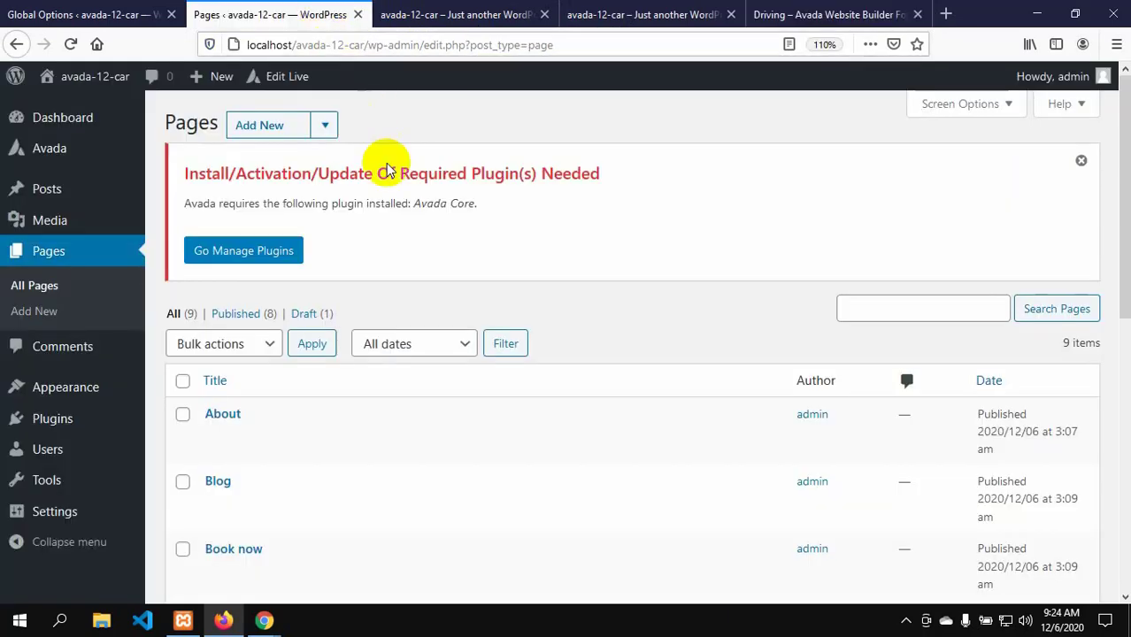
pyautogui.click(454, 14)
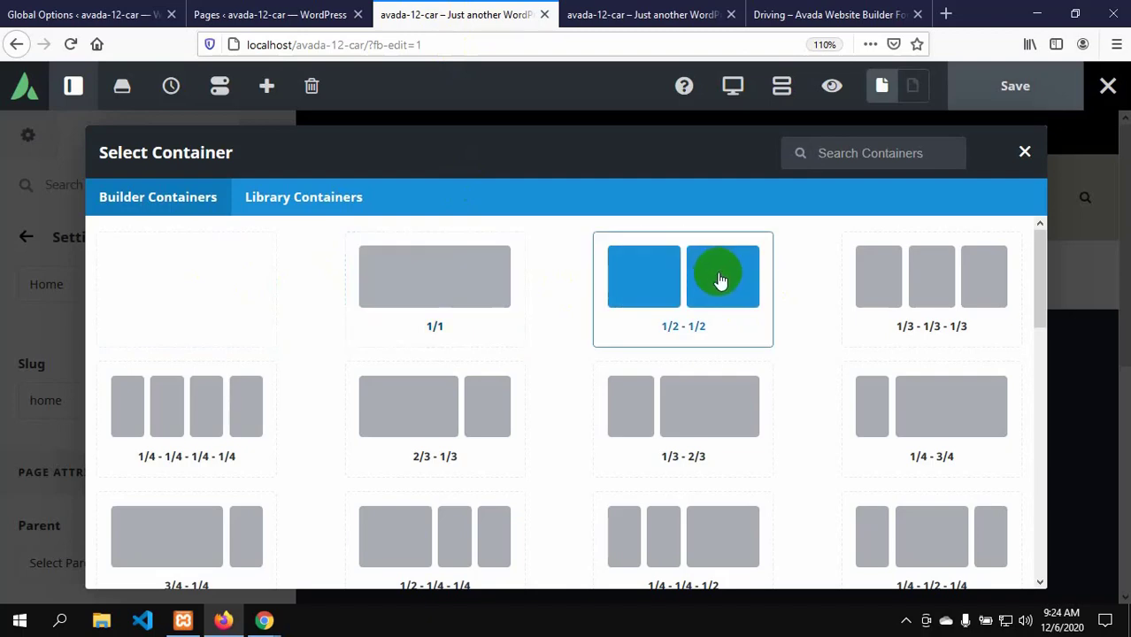
pyautogui.scroll(-3, 896, 283)
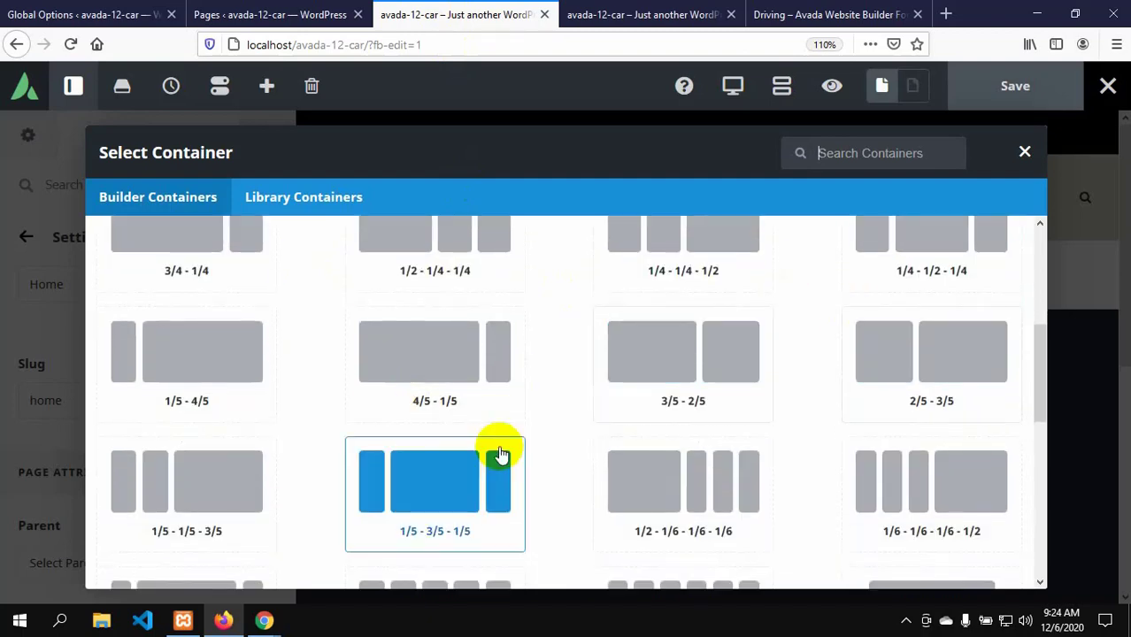
pyautogui.scroll(-3, 747, 467)
pyautogui.scroll(-1, 478, 462)
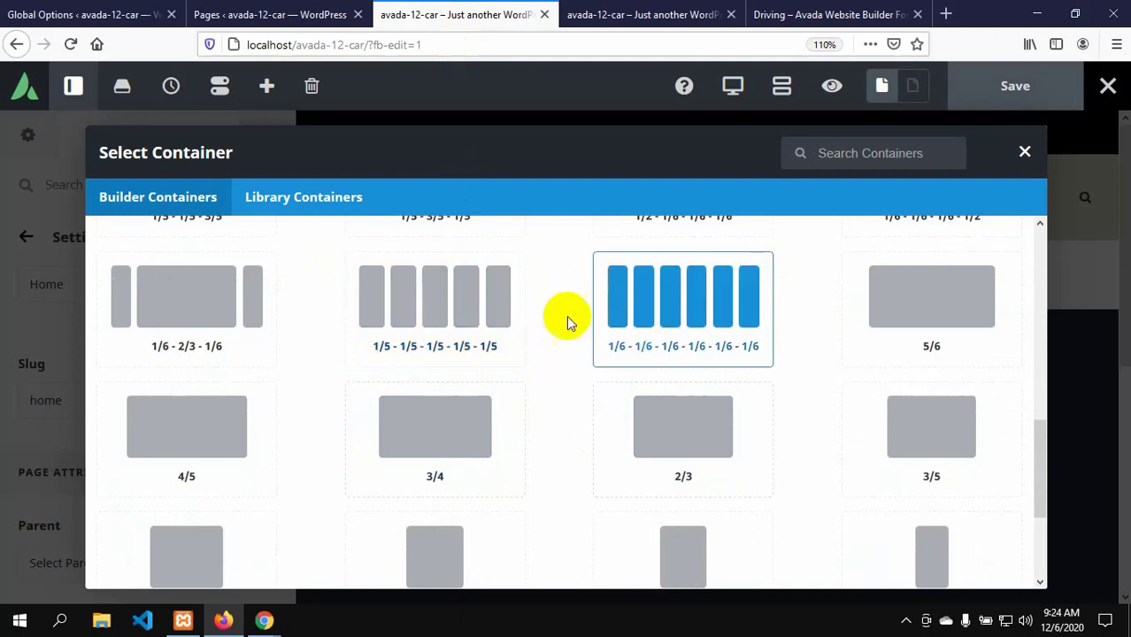
pyautogui.scroll(-2, 522, 372)
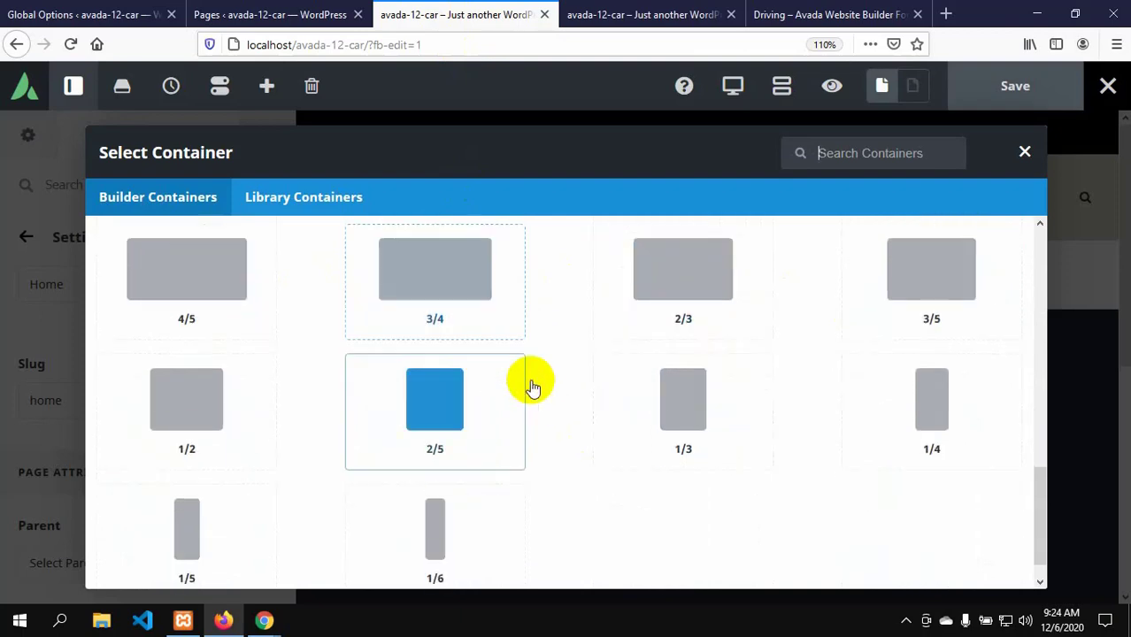
pyautogui.scroll(2, 631, 430)
pyautogui.scroll(6, 581, 407)
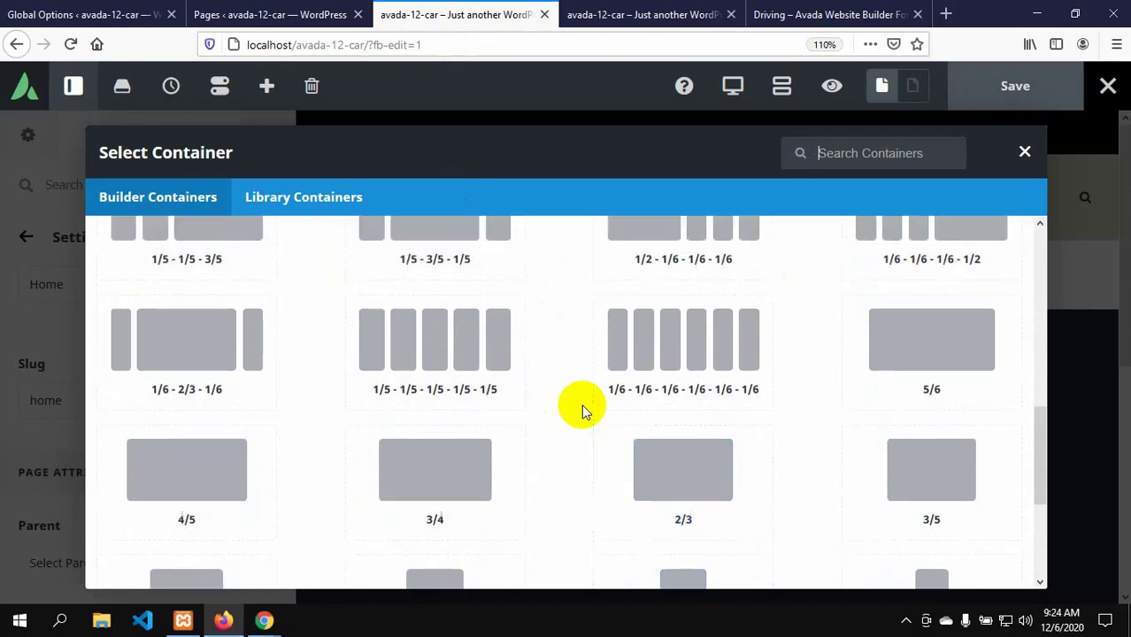
pyautogui.scroll(2, 562, 372)
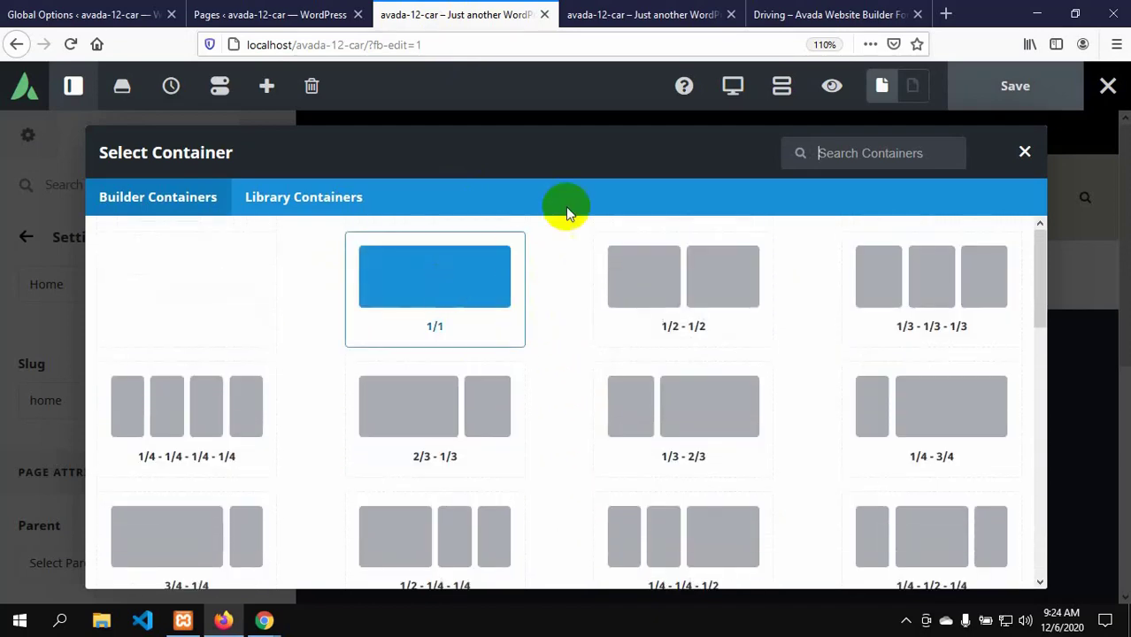
pyautogui.click(434, 278)
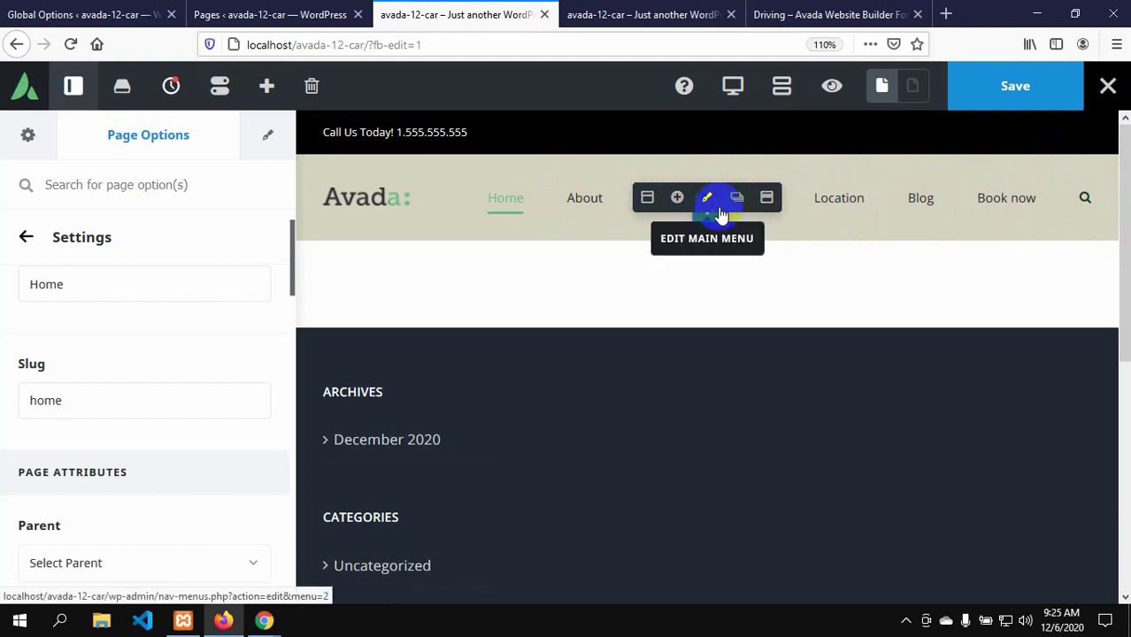
# - Set Display Header to No in the Home page's header options
pyautogui.scroll(-1, 708, 213)
pyautogui.scroll(-10, 123, 262)
pyautogui.scroll(10, 123, 263)
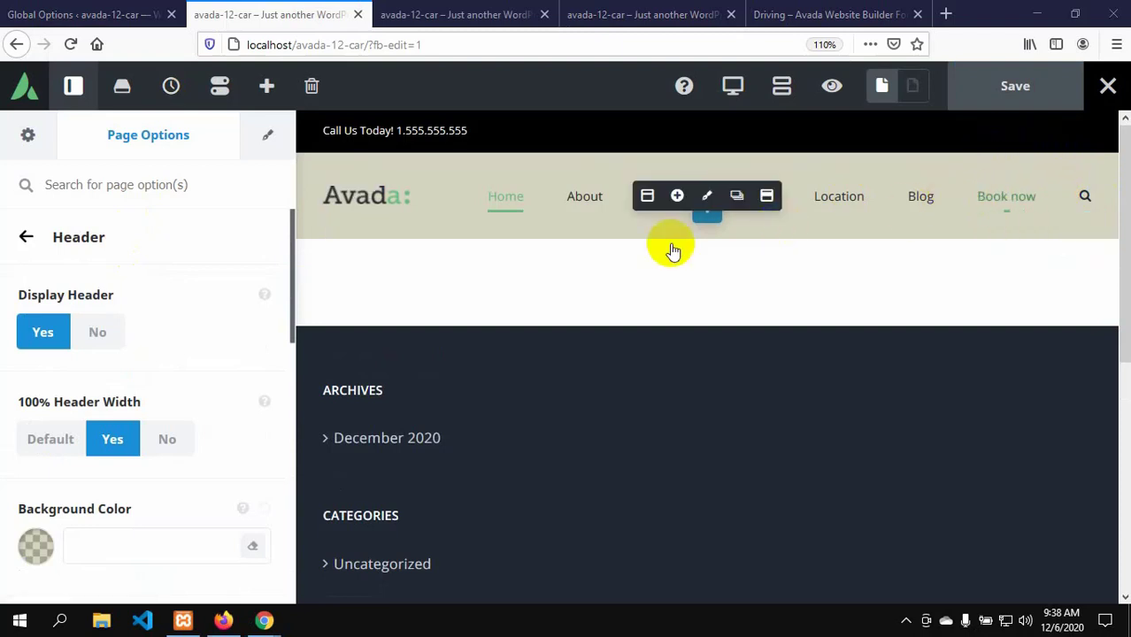
pyautogui.click(98, 336)
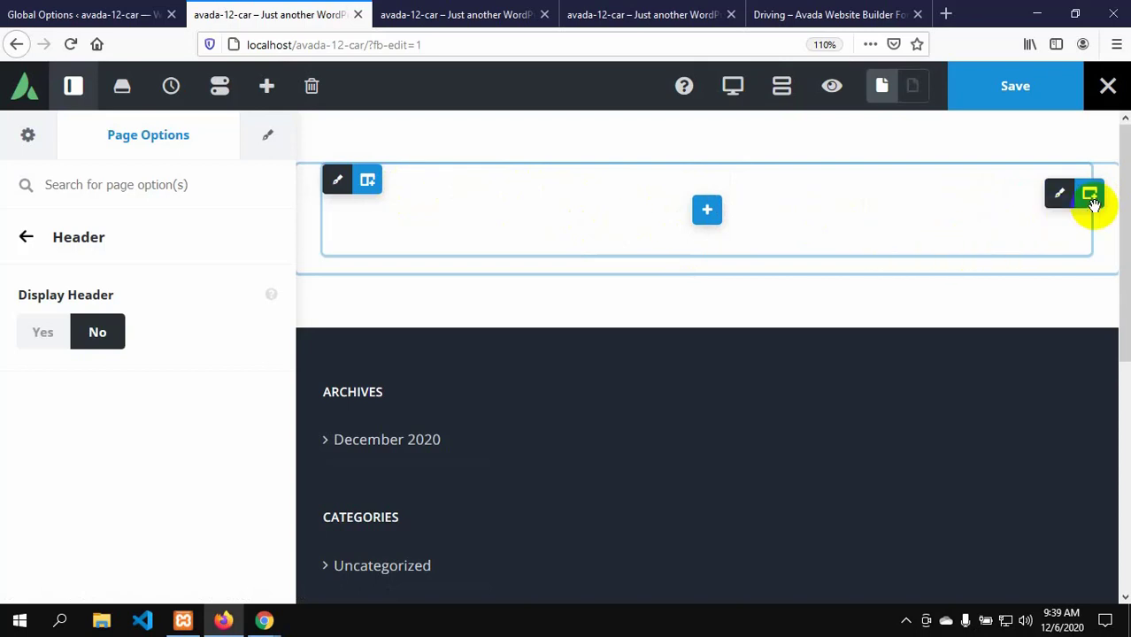
# - Name the new container container-1 and set its Interior Content Width to 100% Width
pyautogui.moveTo(1091, 194)
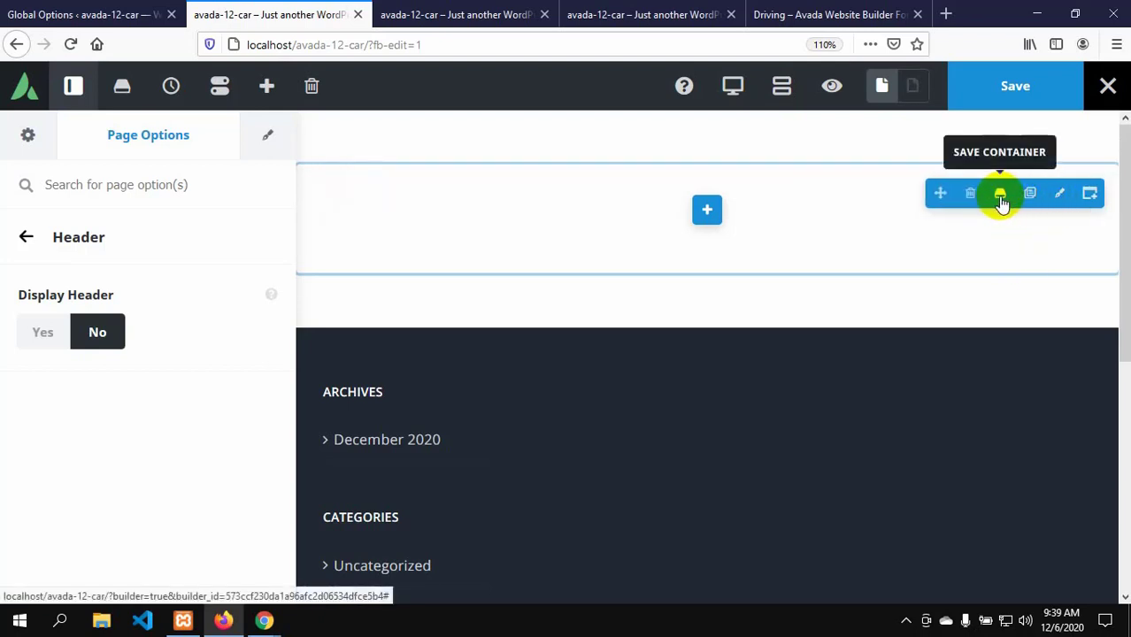
pyautogui.click(1059, 194)
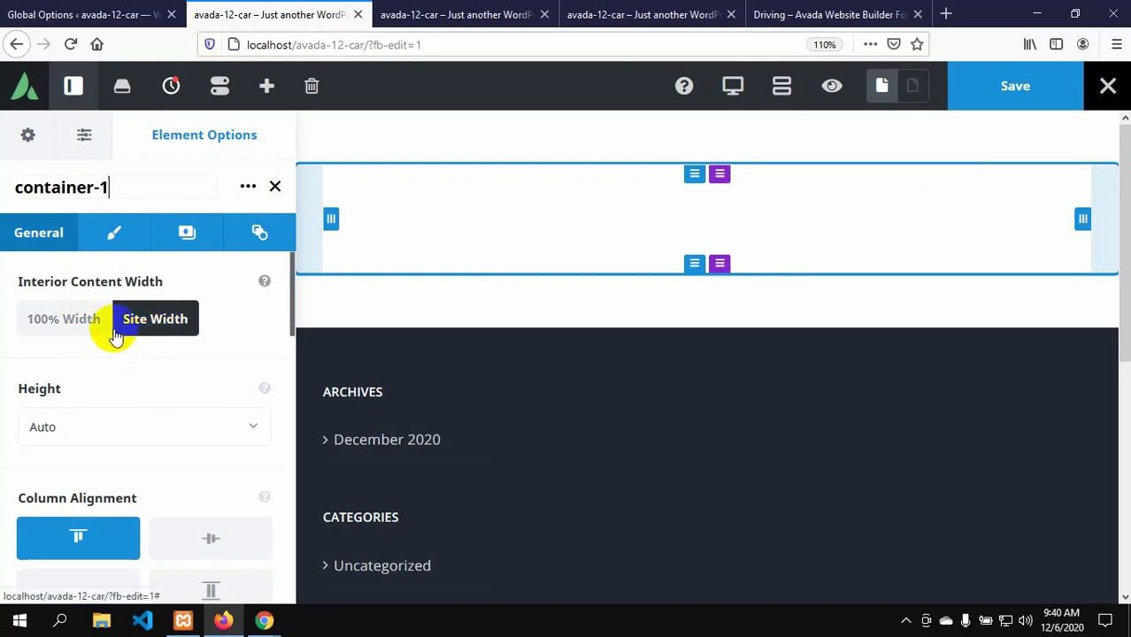
pyautogui.click(65, 323)
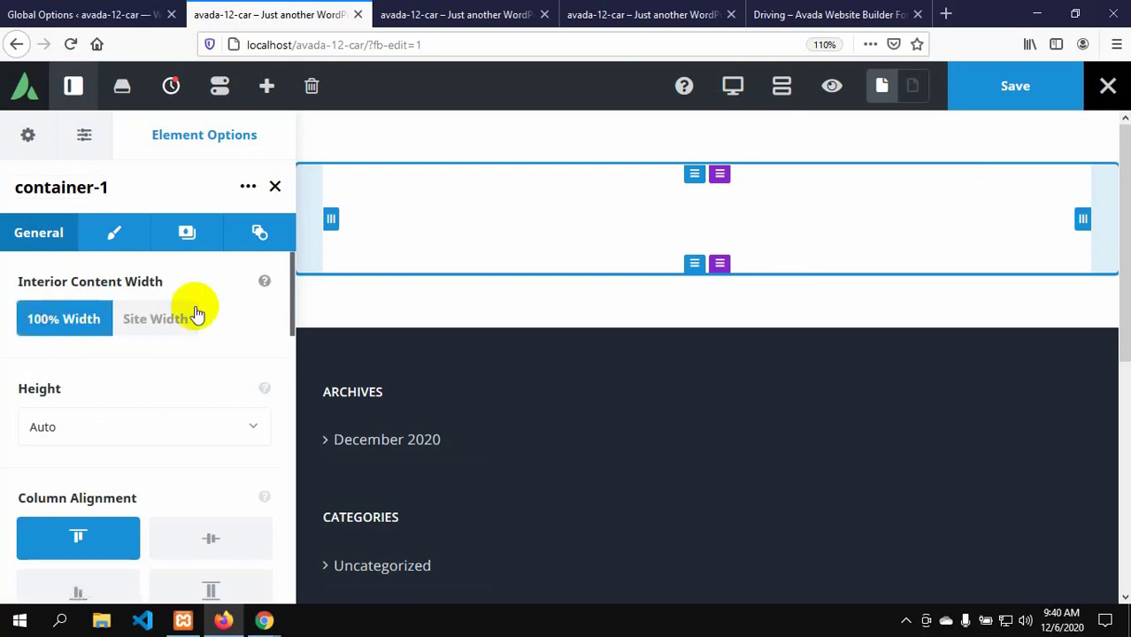
# - Compare the Driving School demo's hero area with the local site's front page and return to the Home page builder
pyautogui.click(795, 12)
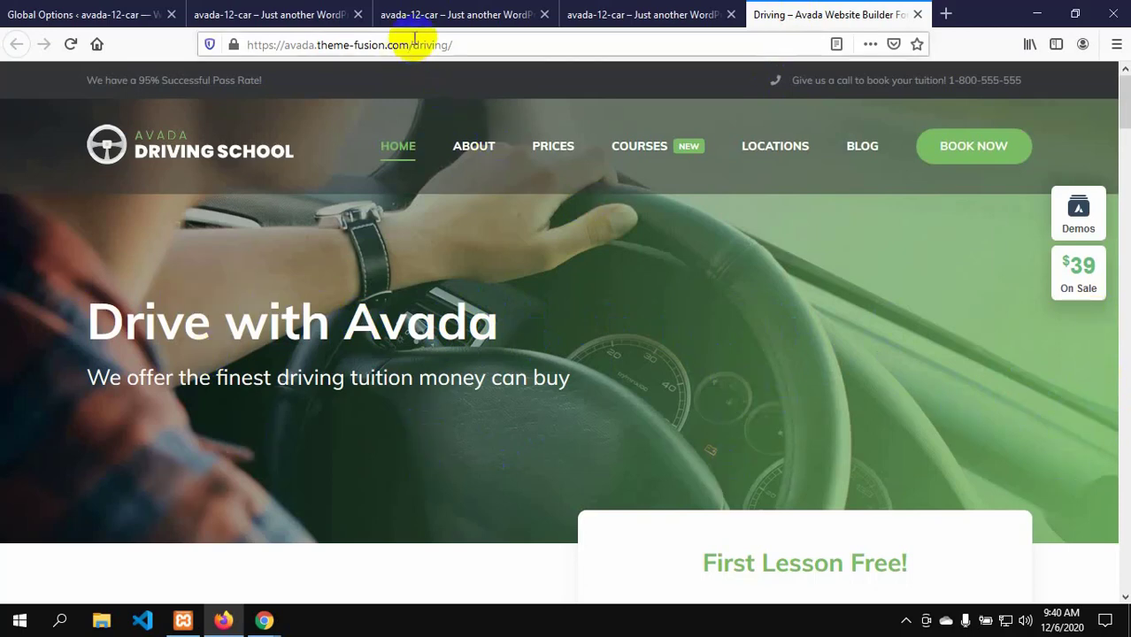
pyautogui.click(611, 11)
pyautogui.click(434, 10)
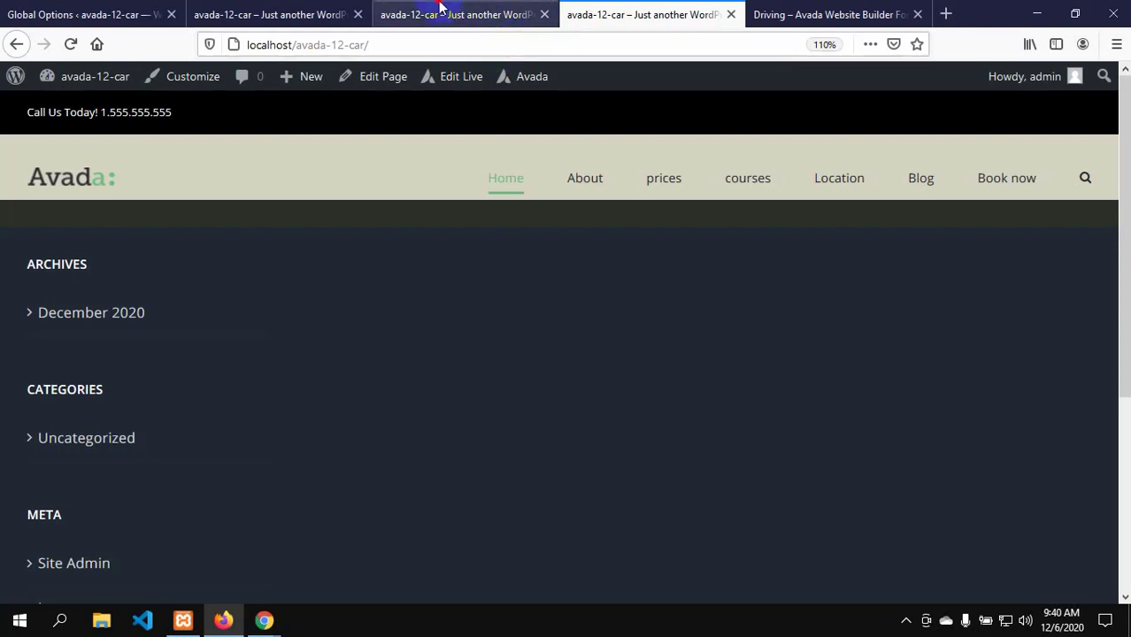
pyautogui.click(295, 13)
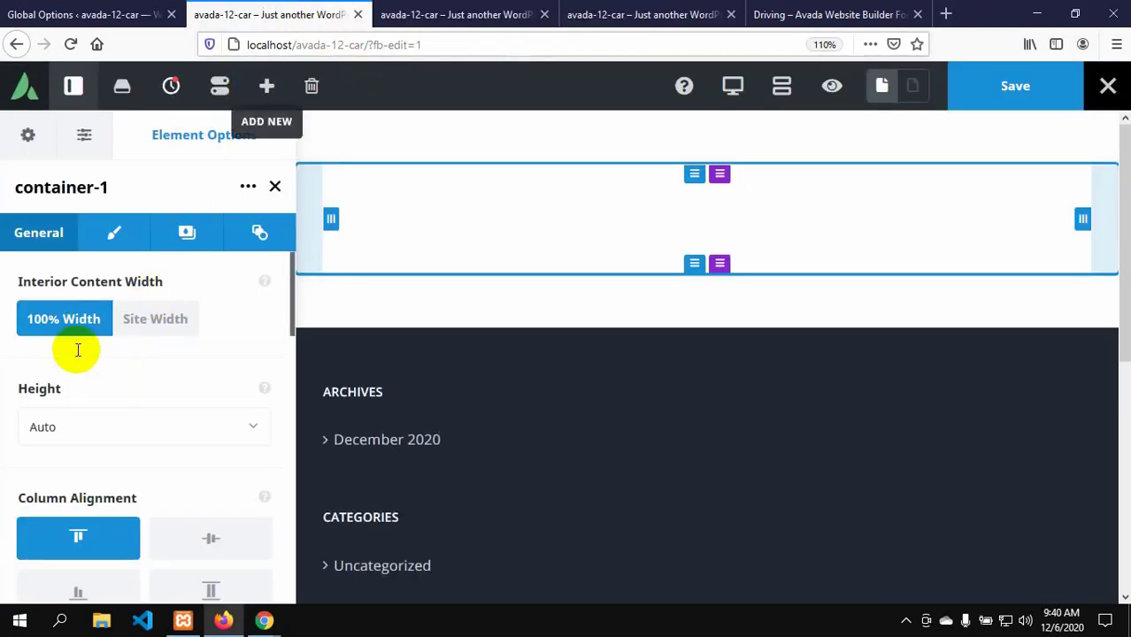
# - Review container-1's general options, from height and column alignment through column spacing, visibility and CSS ID
pyautogui.scroll(-1, 113, 394)
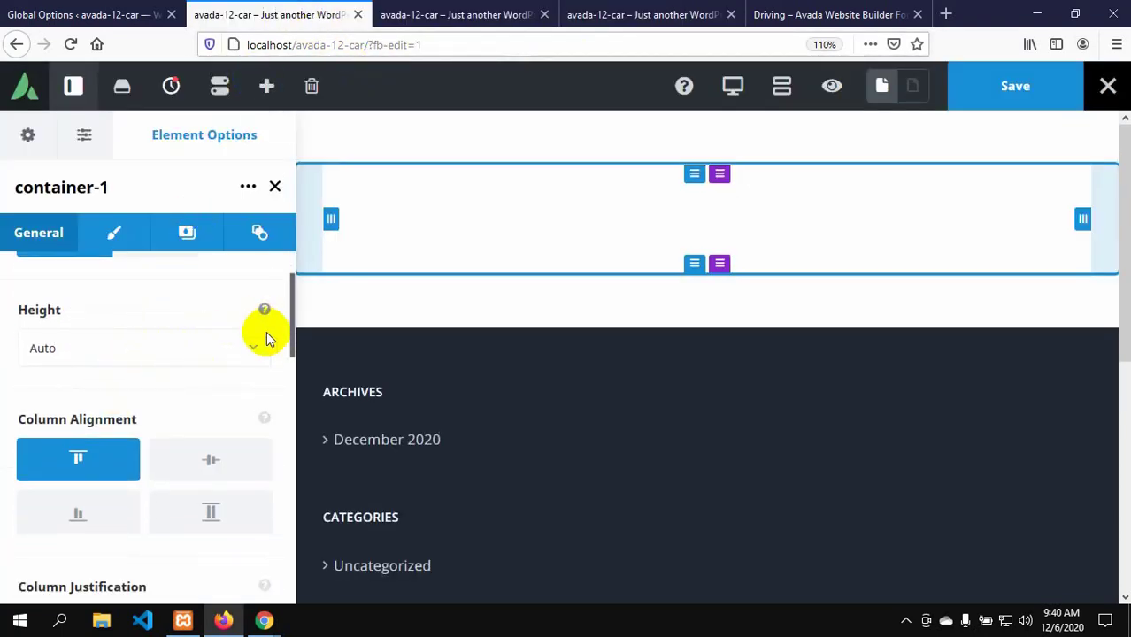
pyautogui.scroll(-2, 214, 400)
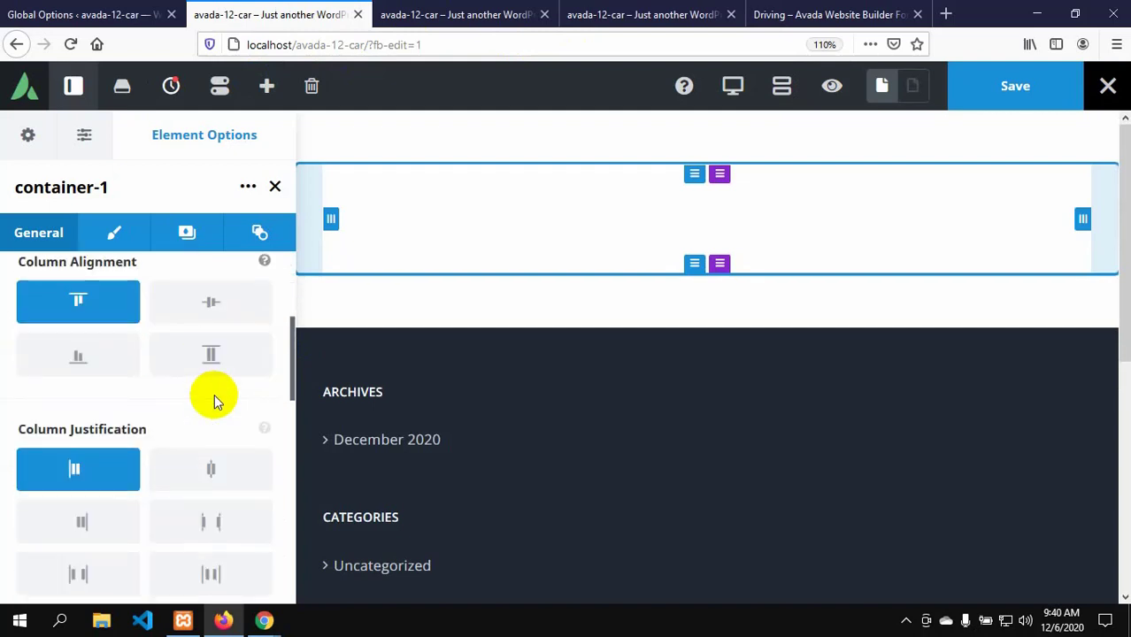
pyautogui.scroll(-4, 214, 400)
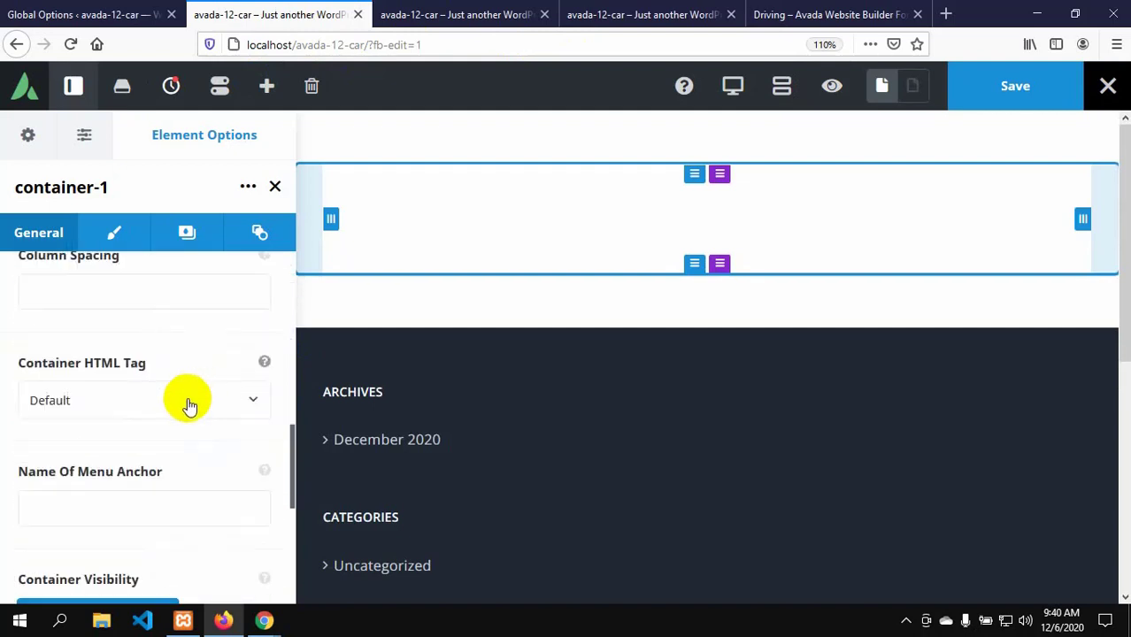
pyautogui.scroll(1, 189, 404)
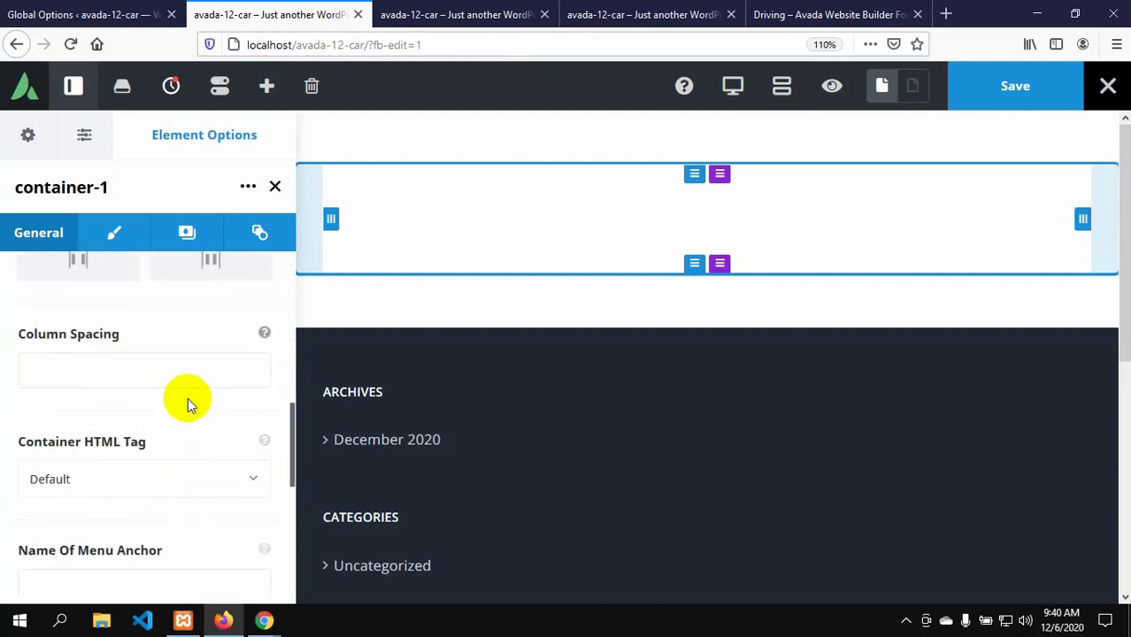
pyautogui.scroll(1, 187, 398)
pyautogui.click(133, 441)
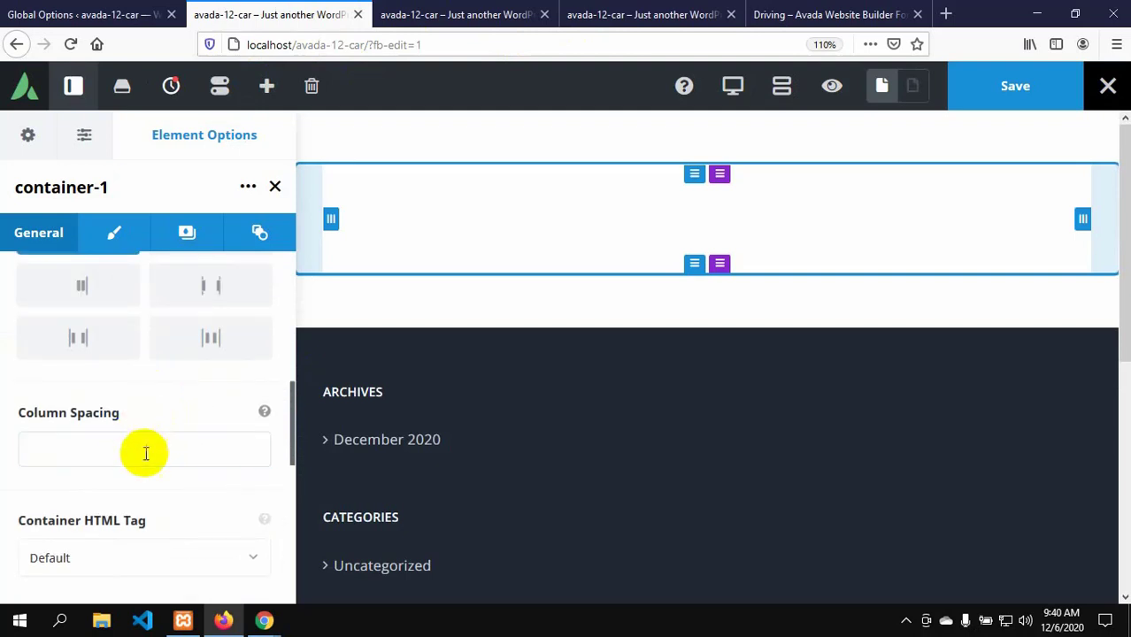
pyautogui.scroll(-2, 141, 442)
pyautogui.scroll(-2, 143, 438)
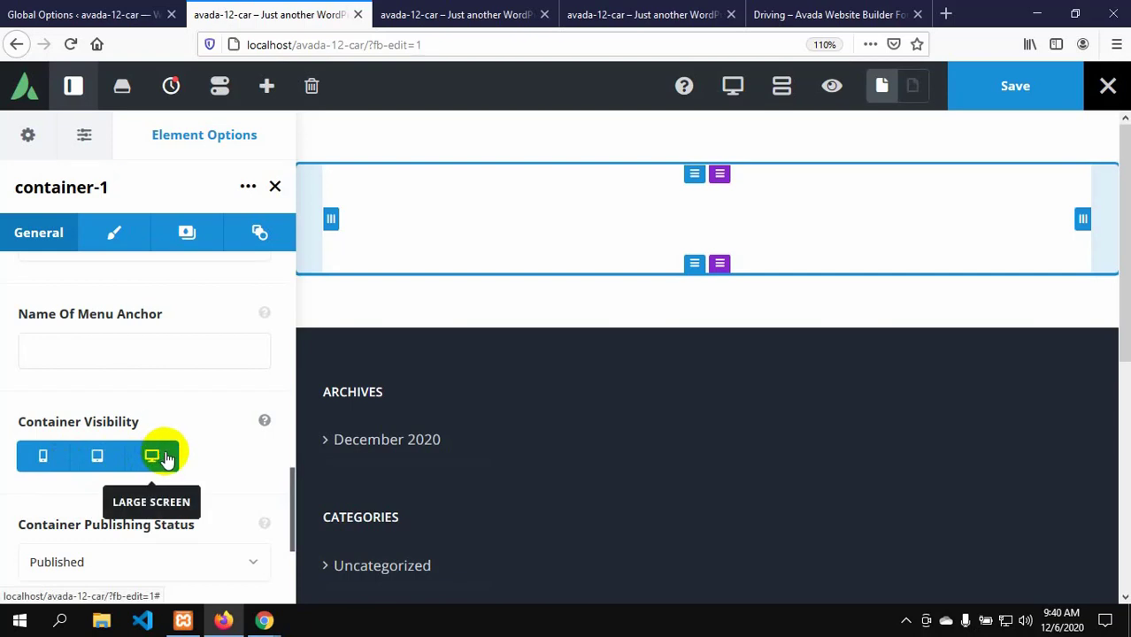
pyautogui.scroll(-3, 166, 457)
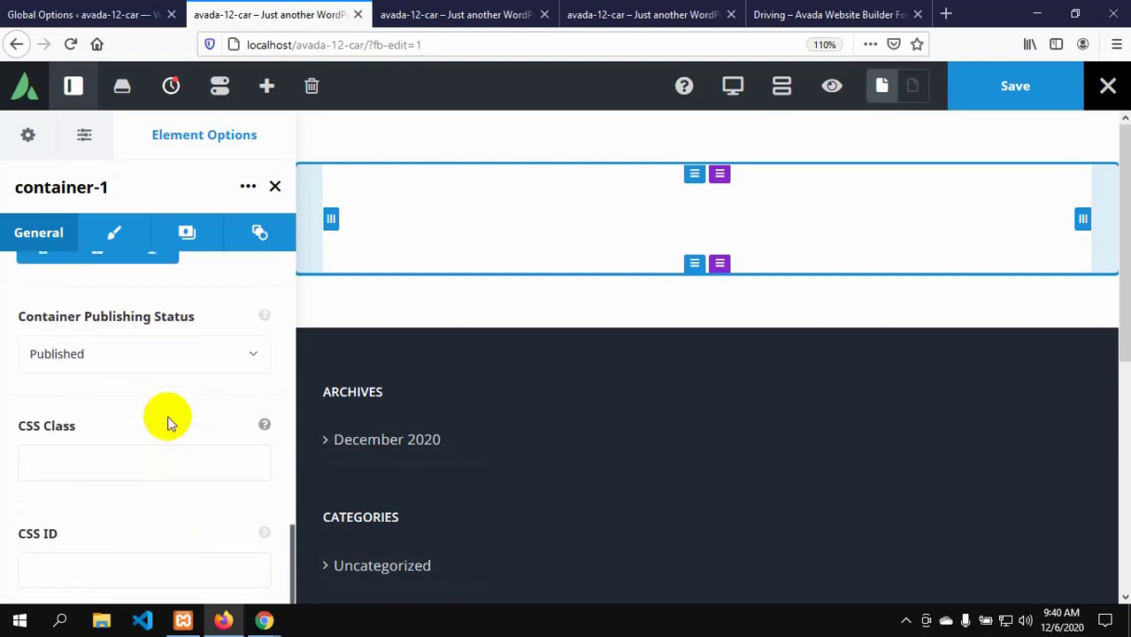
pyautogui.scroll(5, 168, 423)
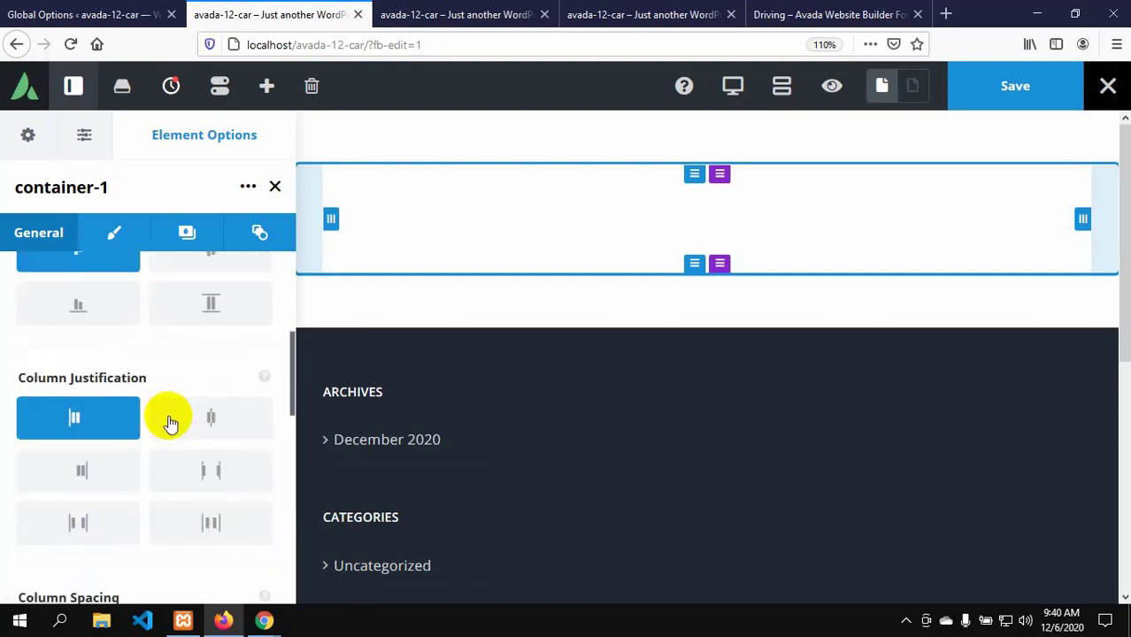
# - Set container-1's top and bottom padding to 15% in its design options
pyautogui.click(120, 232)
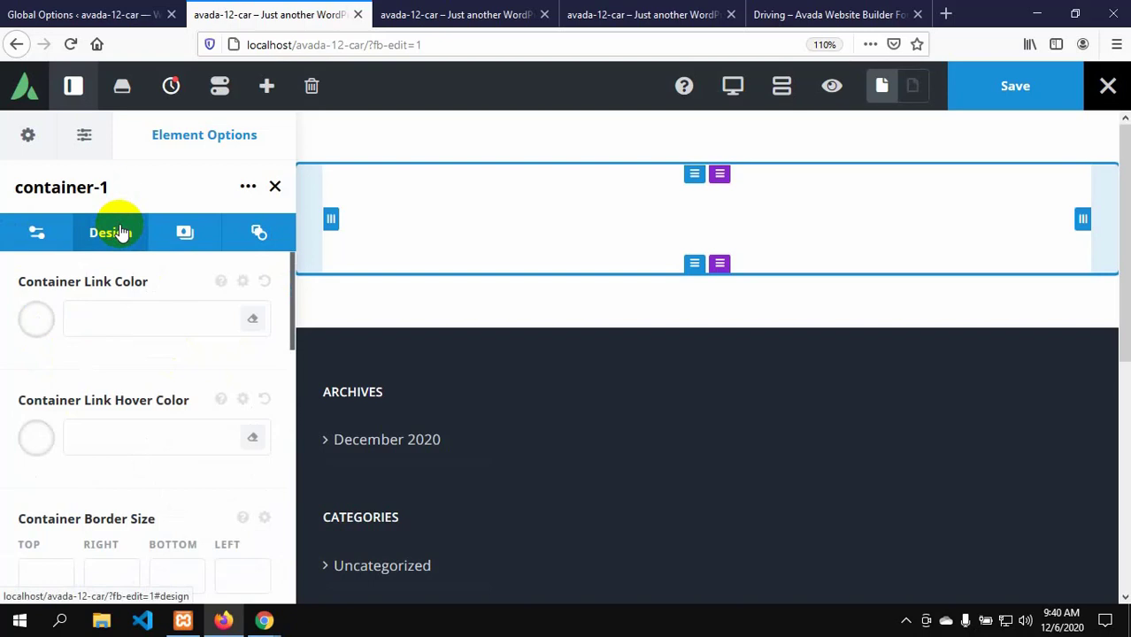
pyautogui.click(125, 317)
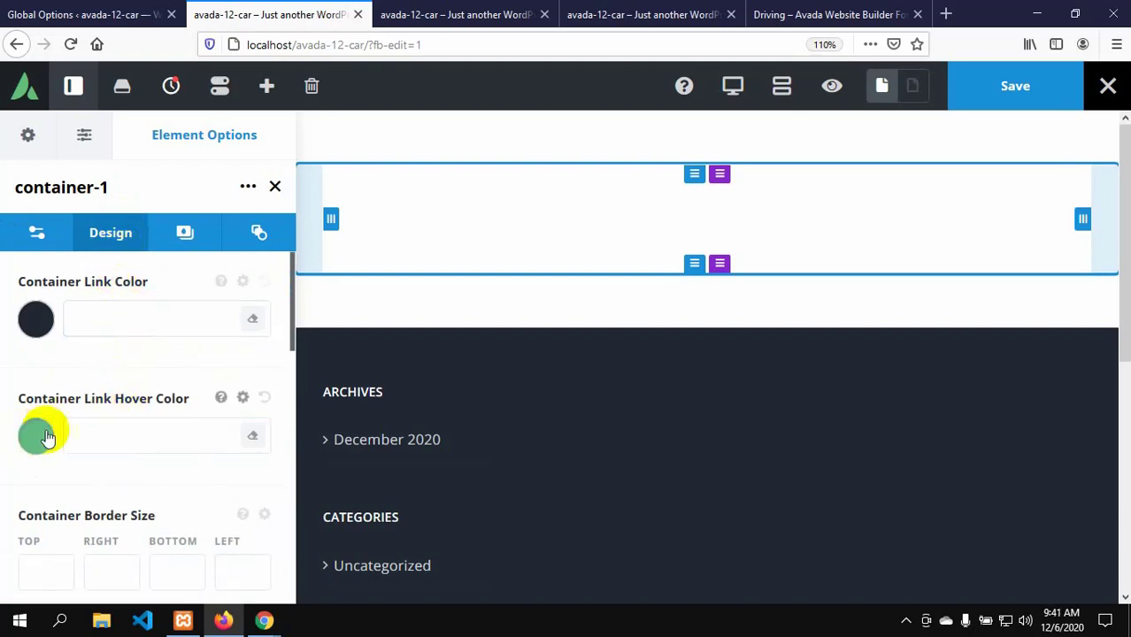
pyautogui.scroll(-1, 49, 432)
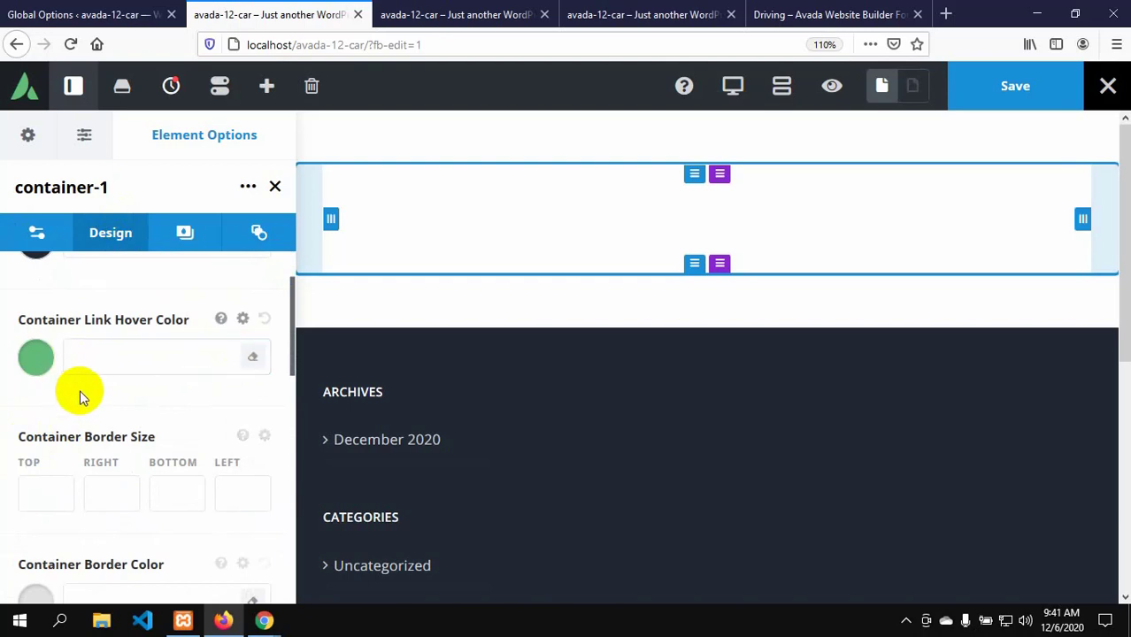
pyautogui.scroll(-2, 93, 391)
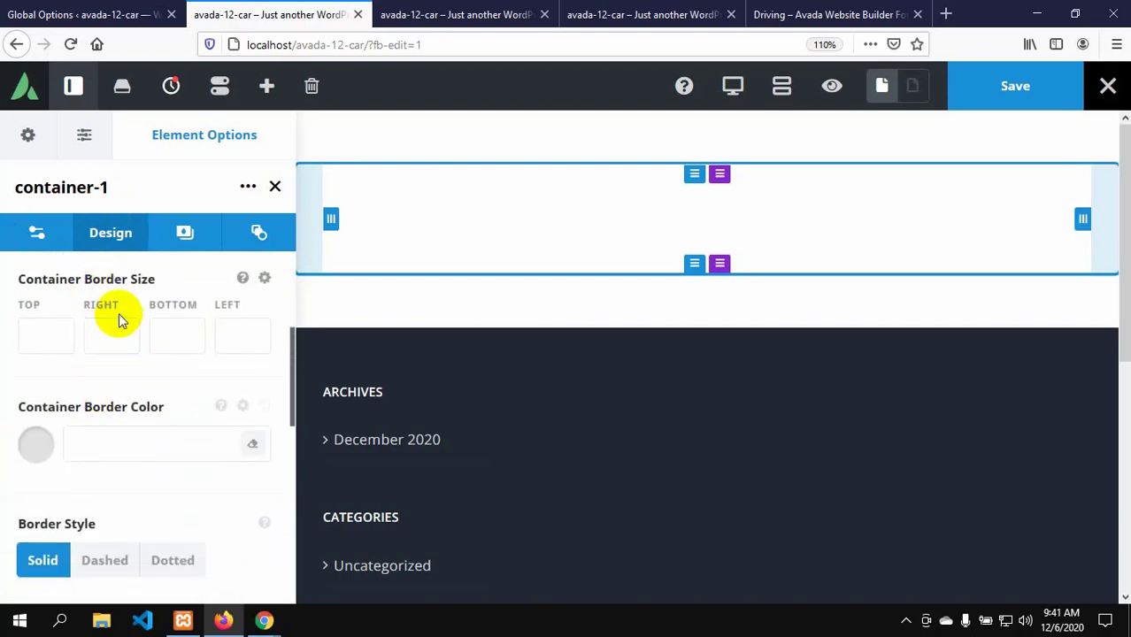
pyautogui.scroll(-2, 149, 373)
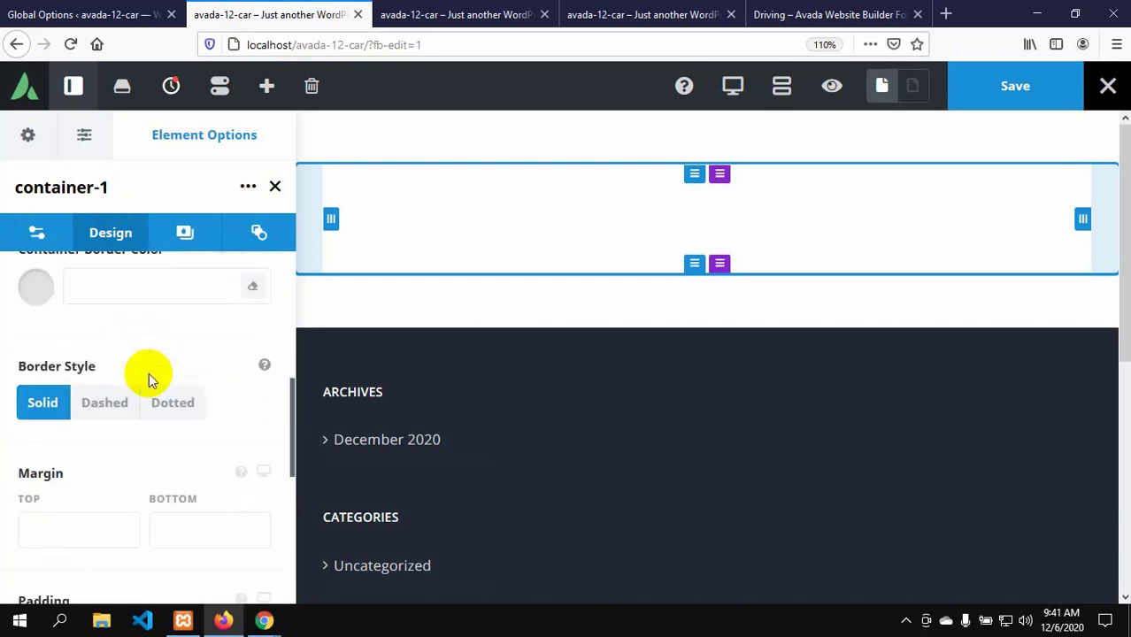
pyautogui.scroll(-1, 149, 372)
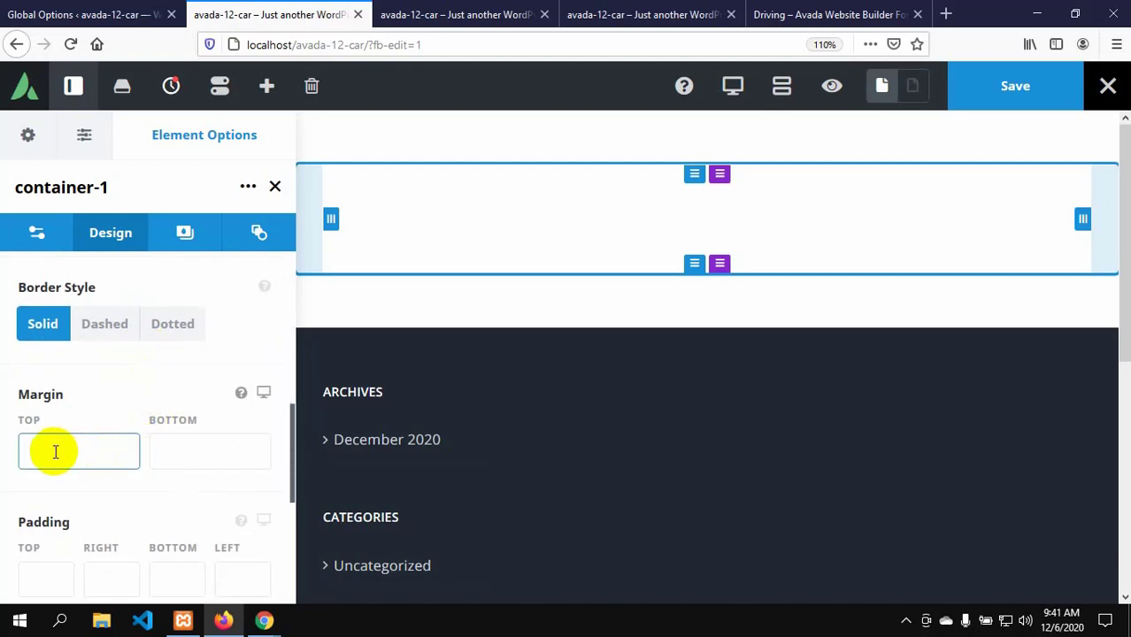
pyautogui.scroll(-2, 55, 452)
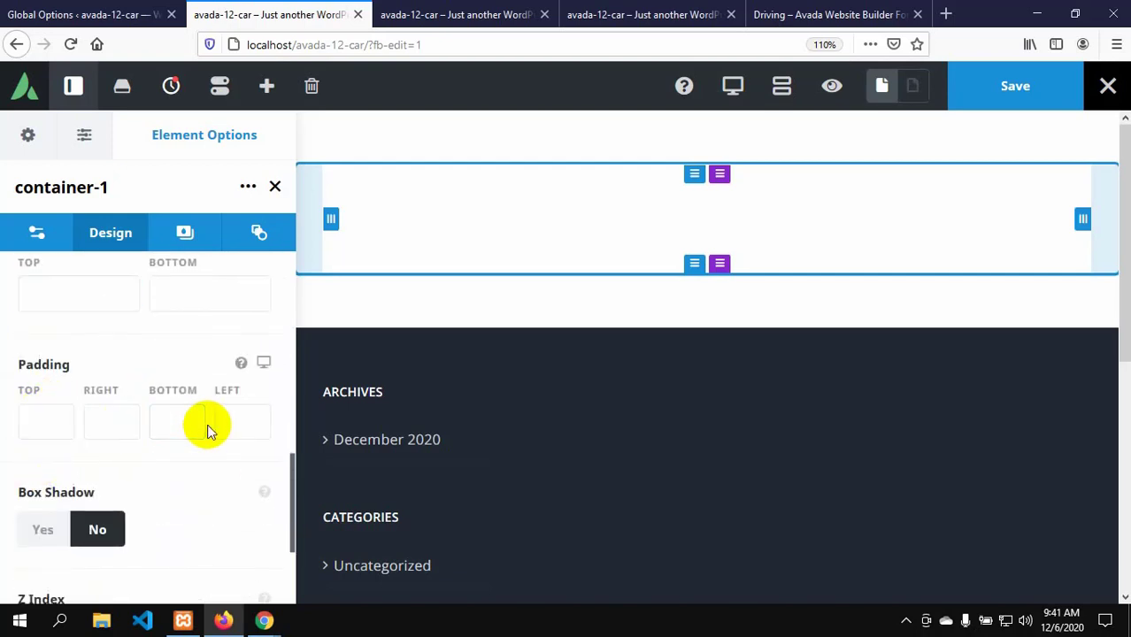
pyautogui.click(31, 425)
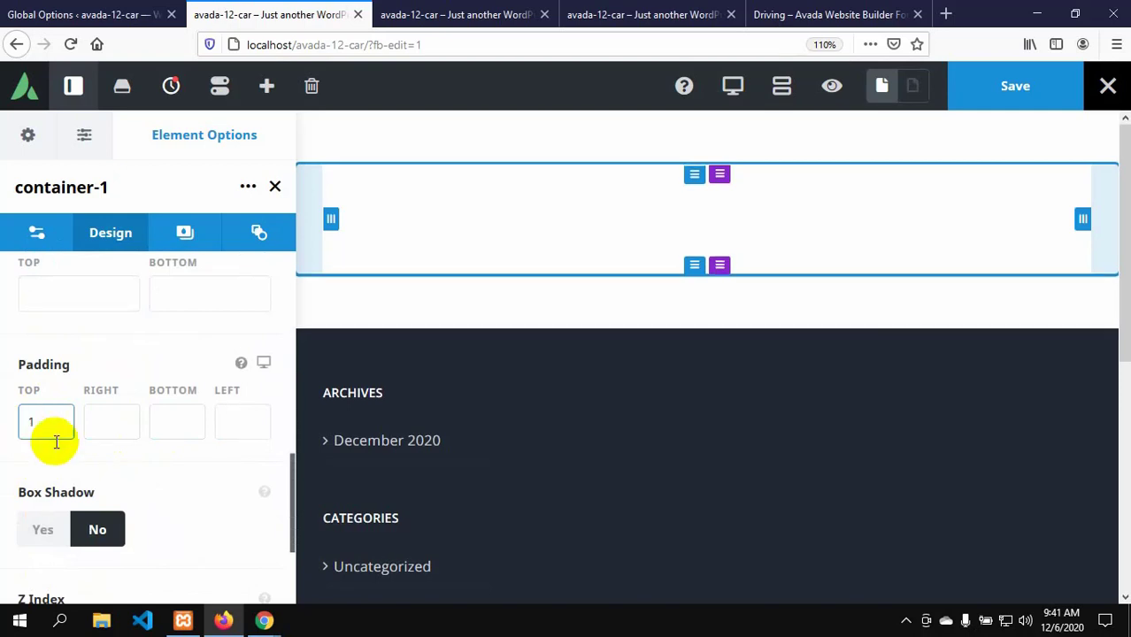
pyautogui.click(48, 422)
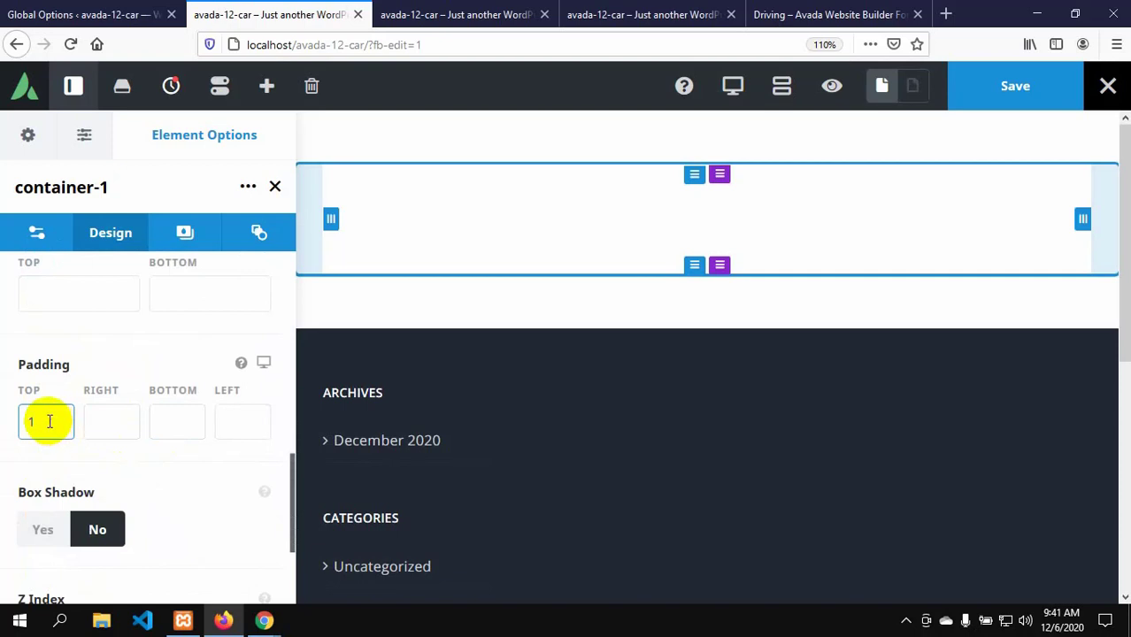
pyautogui.write('15')
pyautogui.click(89, 428)
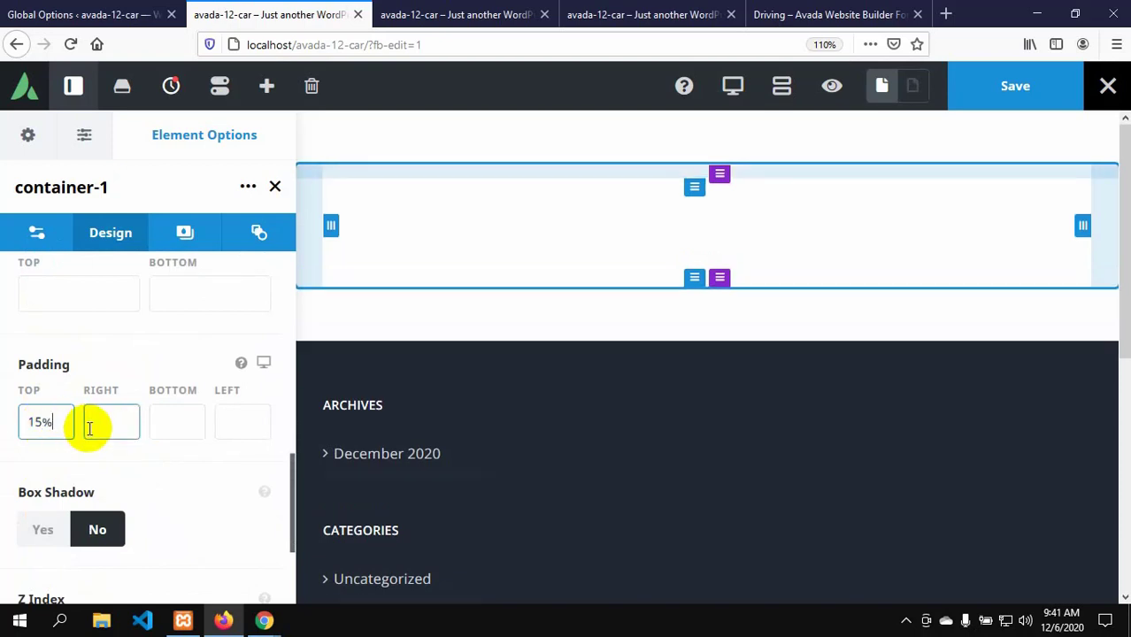
pyautogui.click(180, 423)
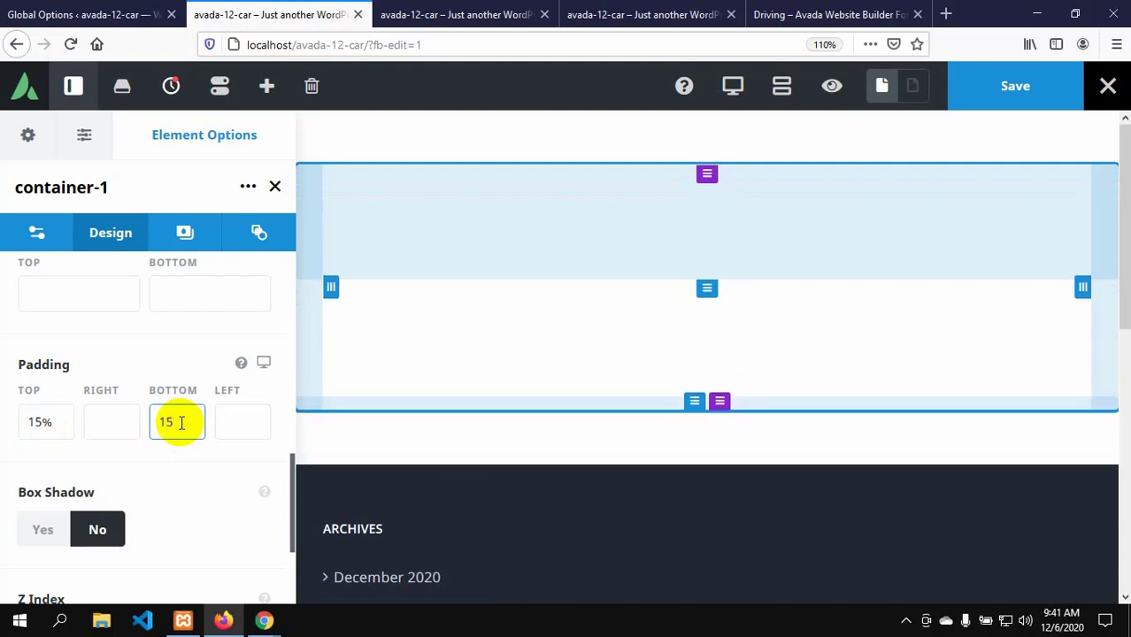
pyautogui.write('%')
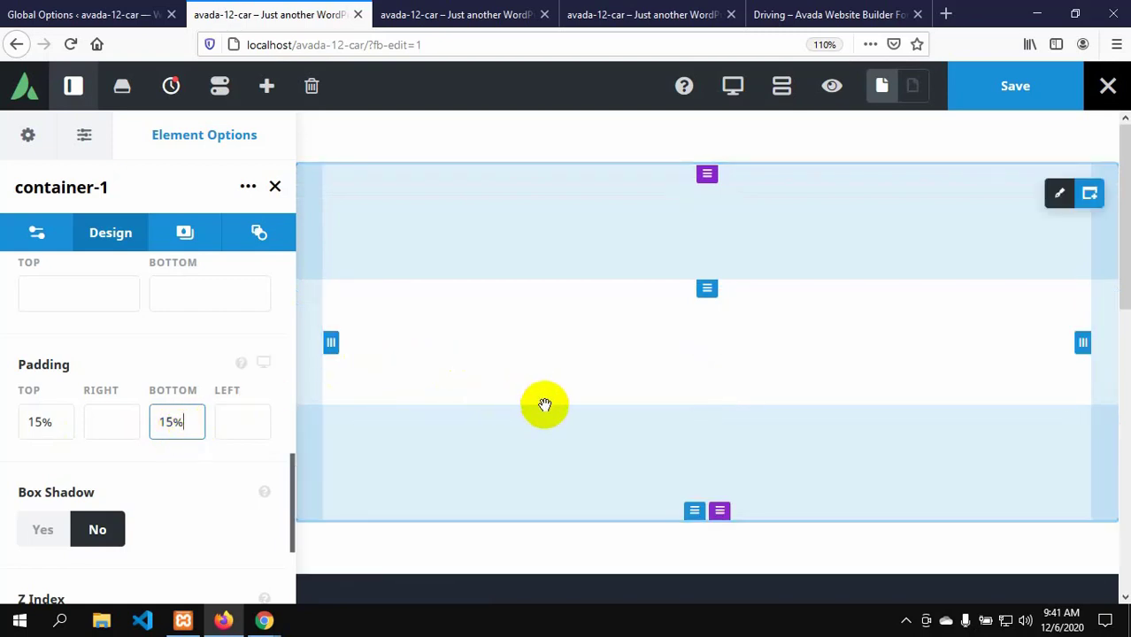
# - Check the demo's full-width hero section against the padded container in the Home page builder
pyautogui.click(784, 15)
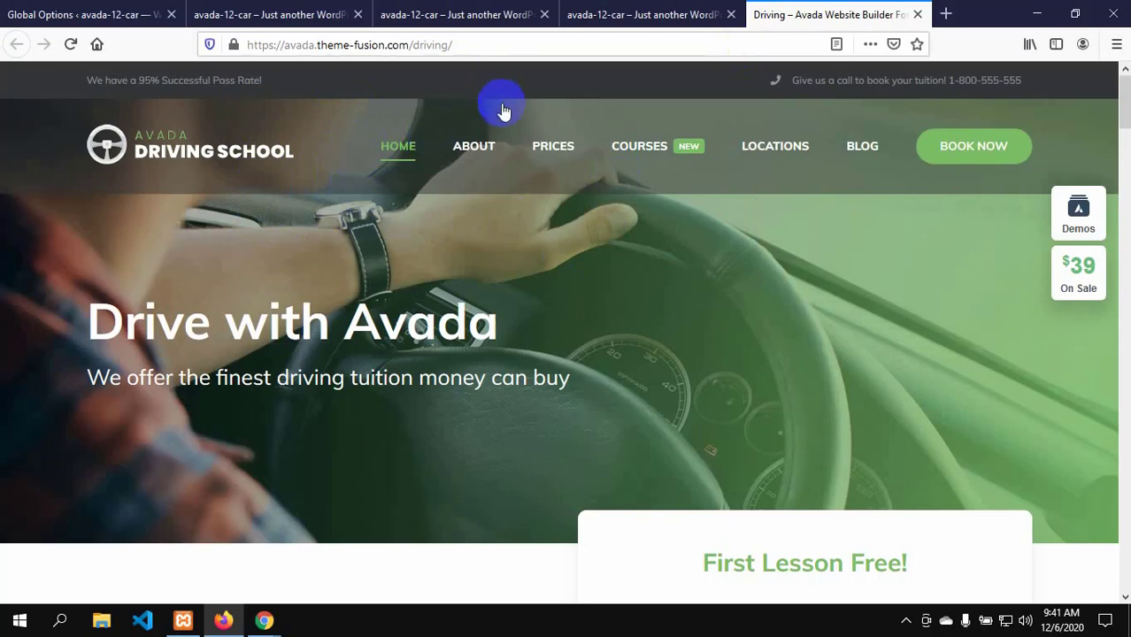
pyautogui.click(269, 16)
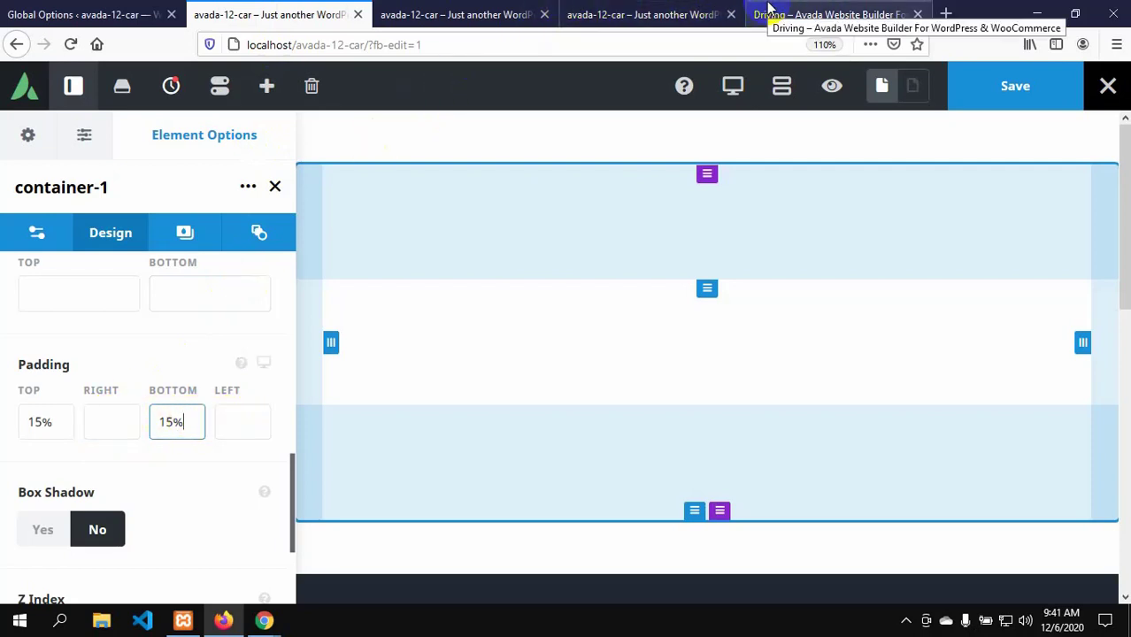
pyautogui.click(453, 12)
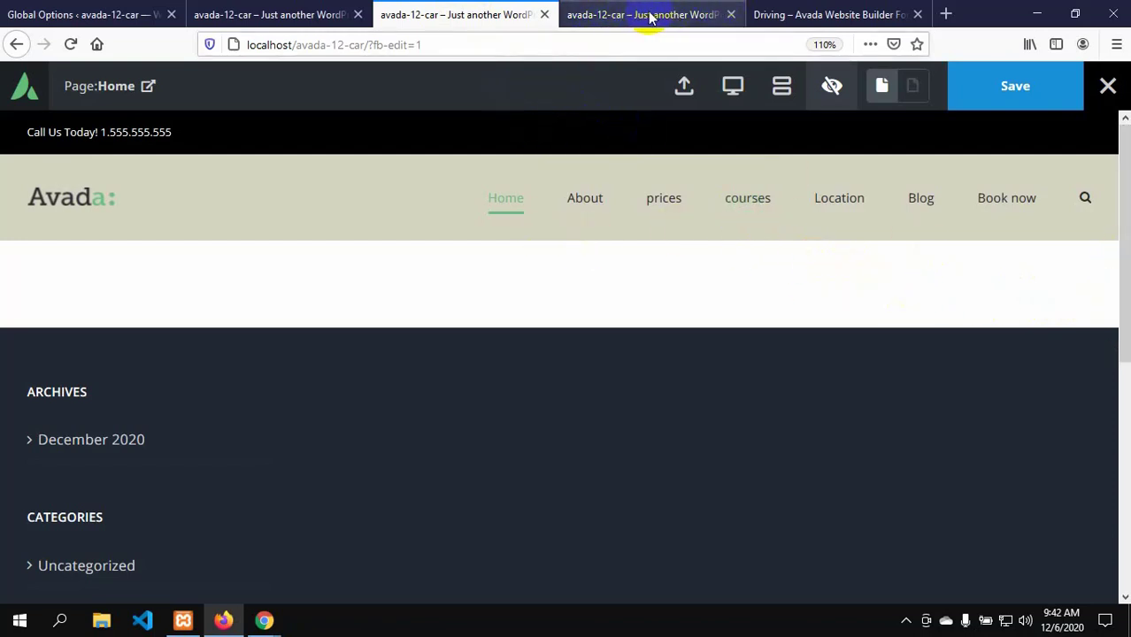
pyautogui.click(296, 15)
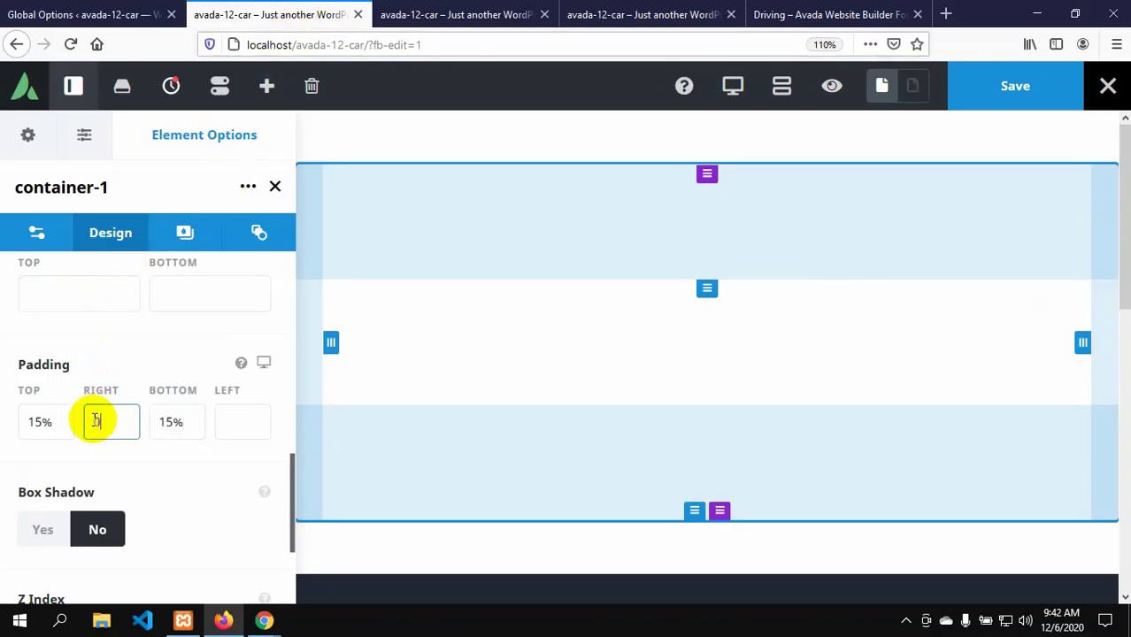
# - Set container-1's right padding to 0pxx and left padding to 0px, and save the Home page
pyautogui.click(95, 421)
pyautogui.write('5p')
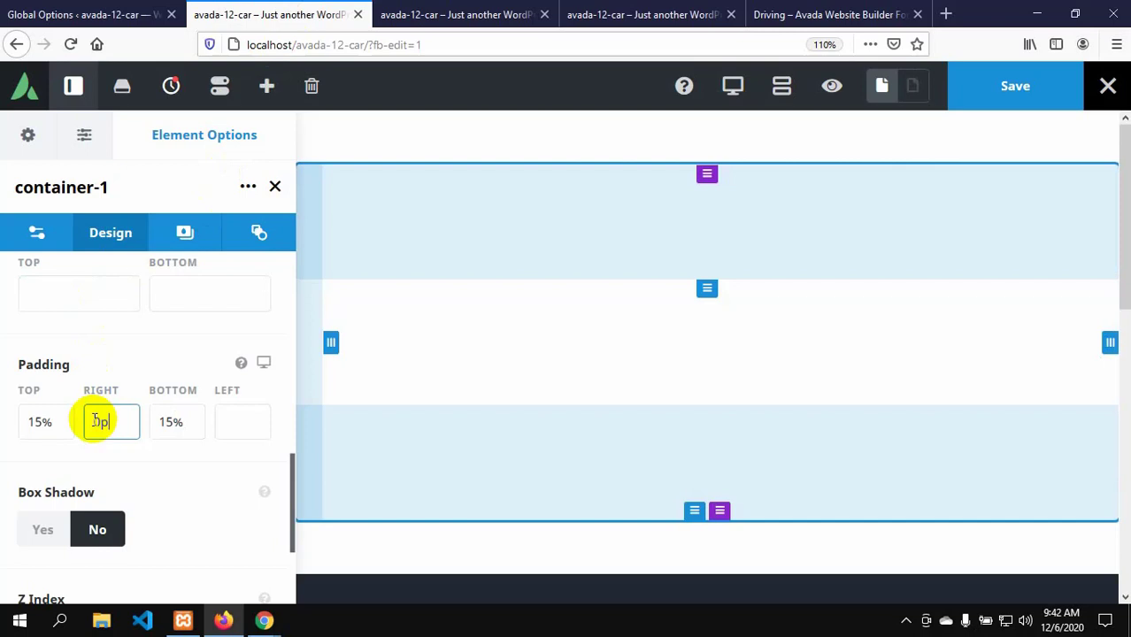
pyautogui.write('xx')
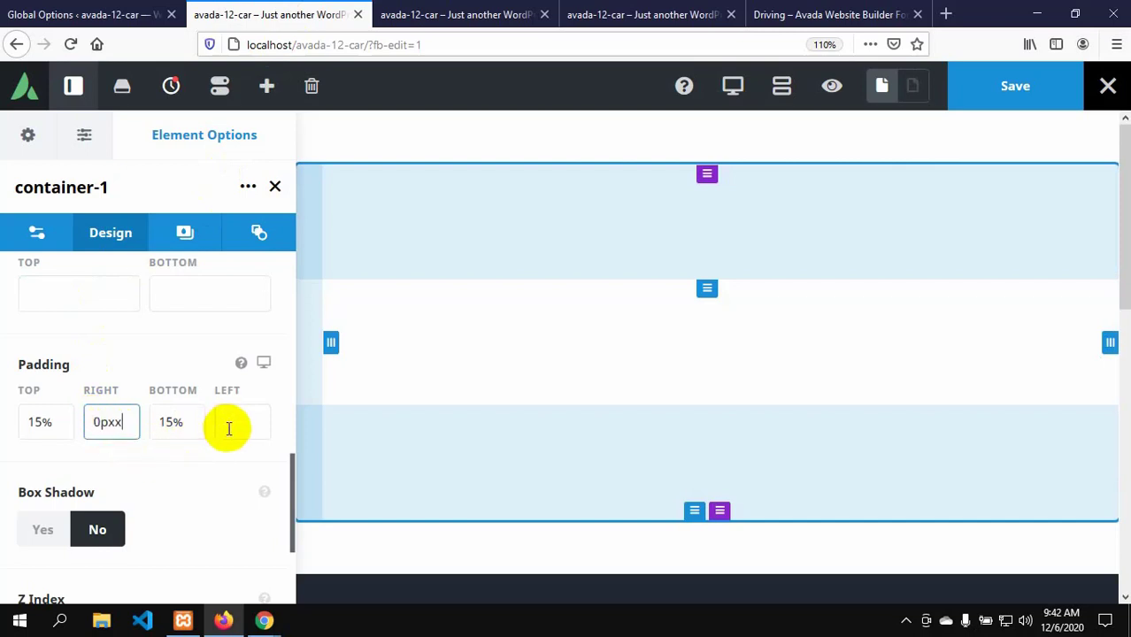
pyautogui.click(228, 427)
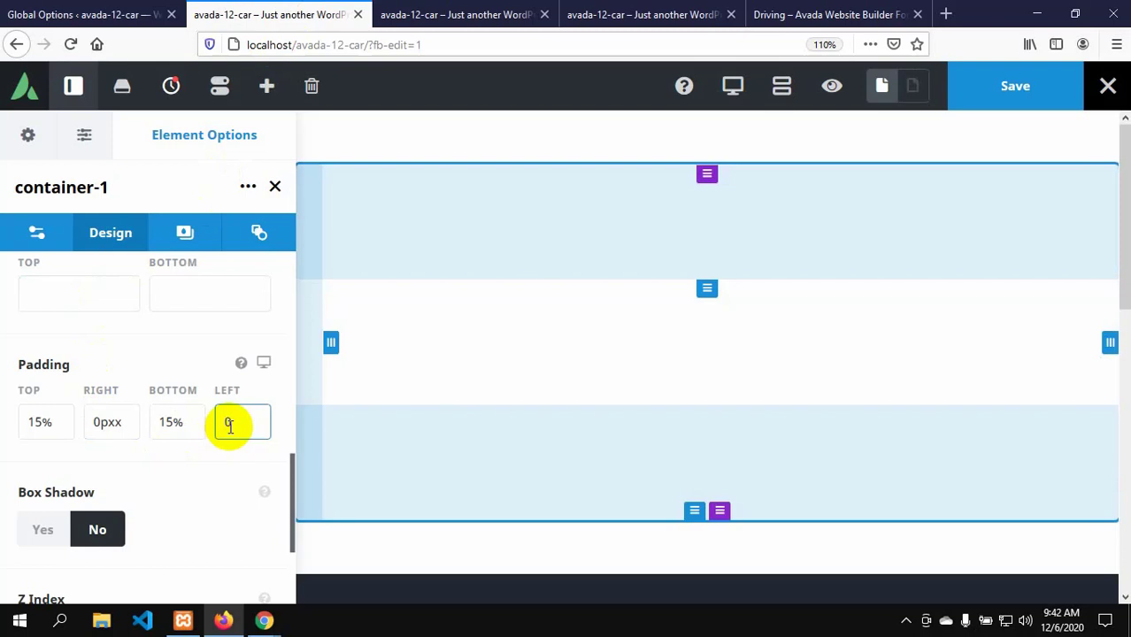
pyautogui.scroll(-2, 187, 485)
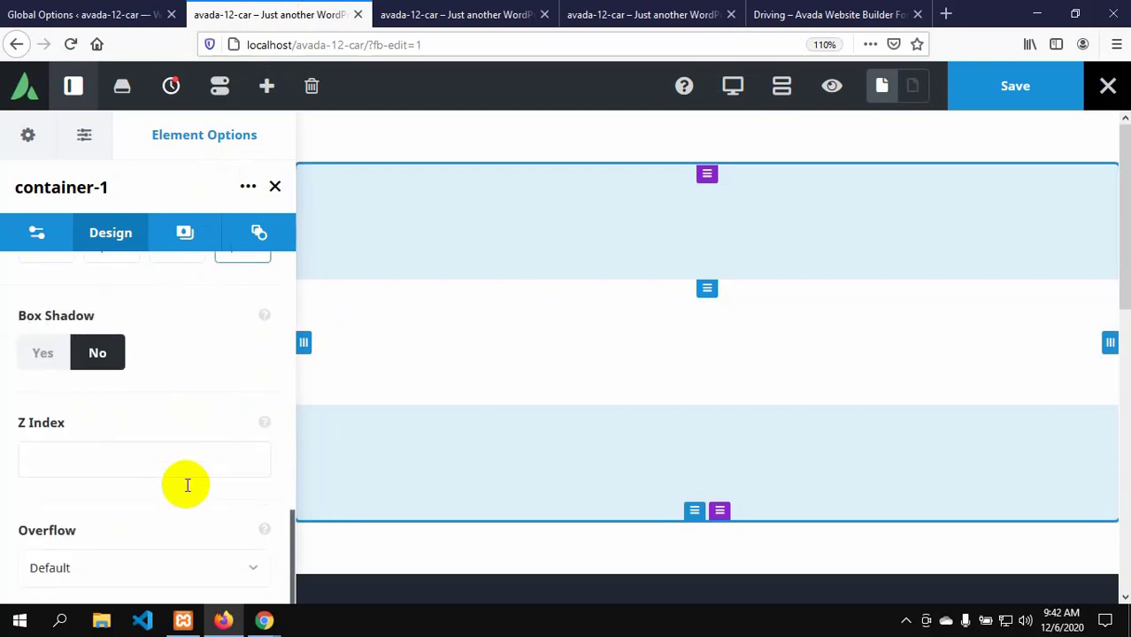
pyautogui.scroll(2, 187, 486)
pyautogui.write('p')
pyautogui.click(1012, 85)
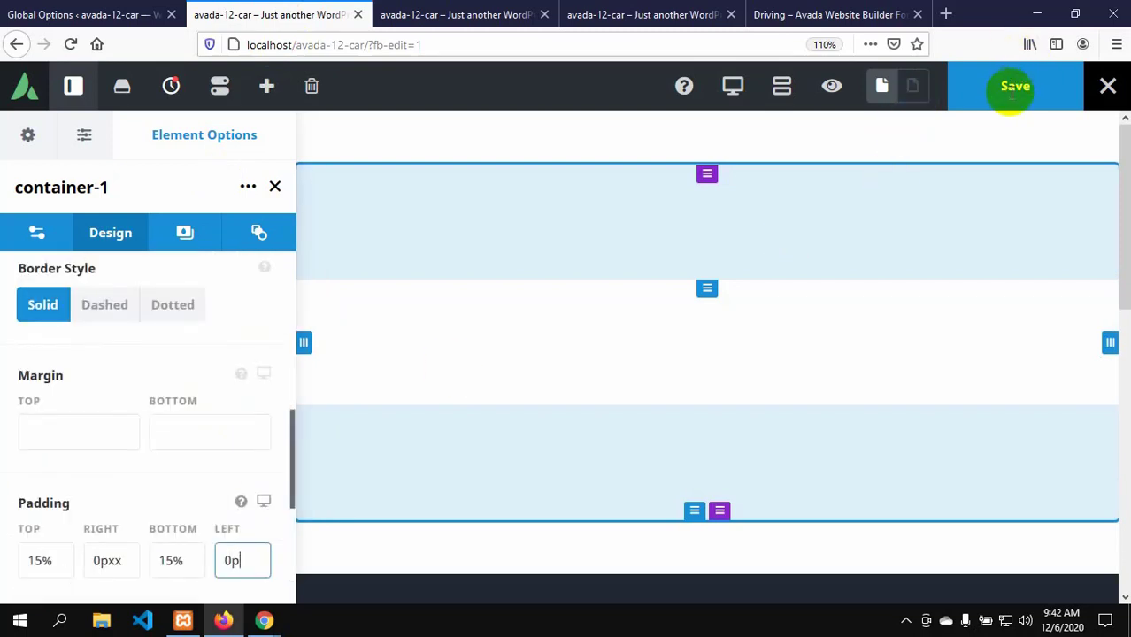
pyautogui.write('x')
pyautogui.click(1004, 92)
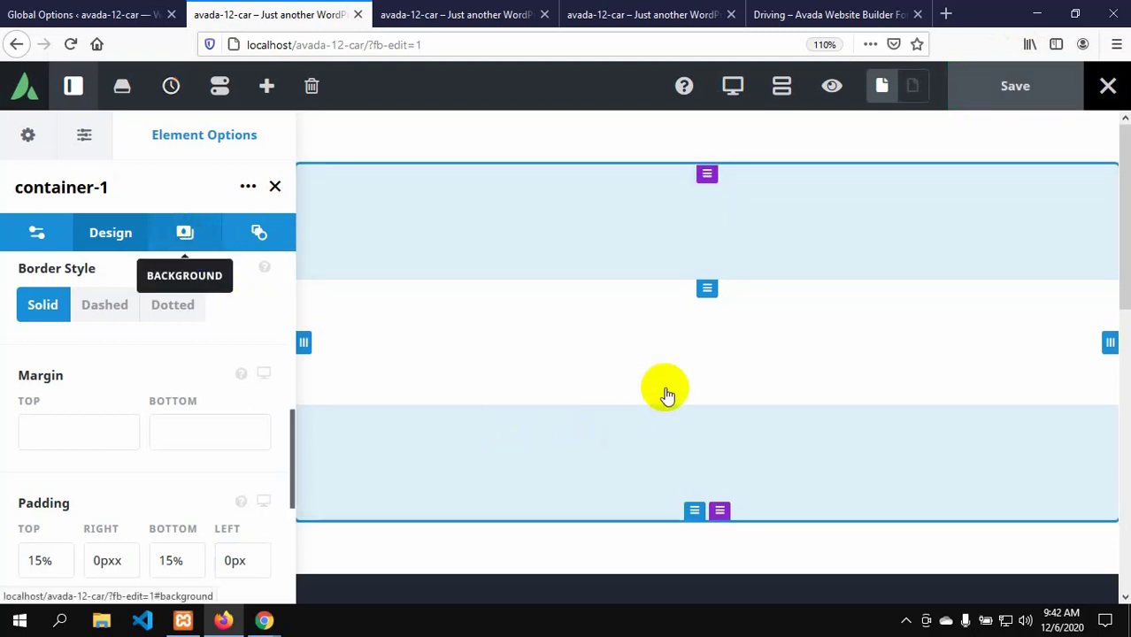
# - Set container-1's background colour to the red swatch #f44336
pyautogui.click(186, 234)
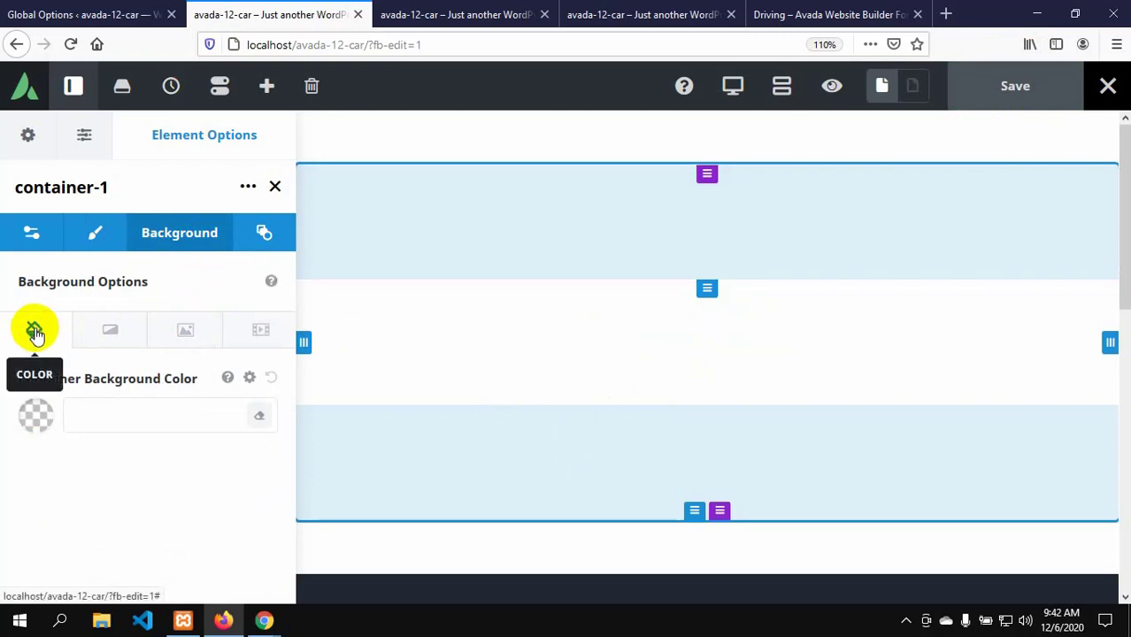
pyautogui.click(35, 416)
pyautogui.scroll(-2, 74, 488)
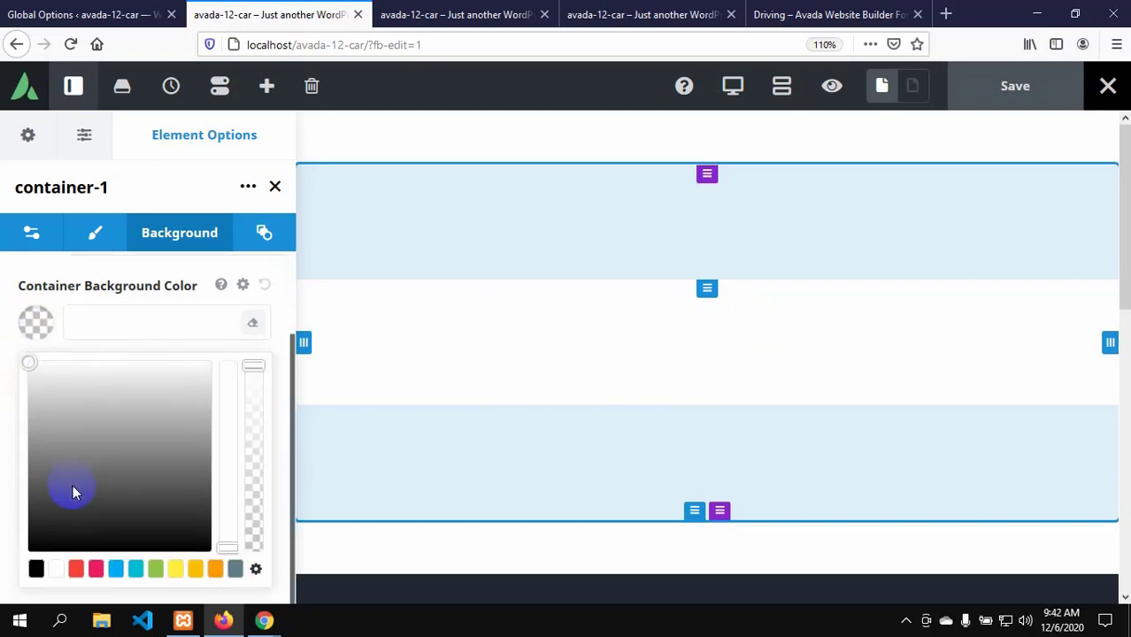
pyautogui.click(77, 568)
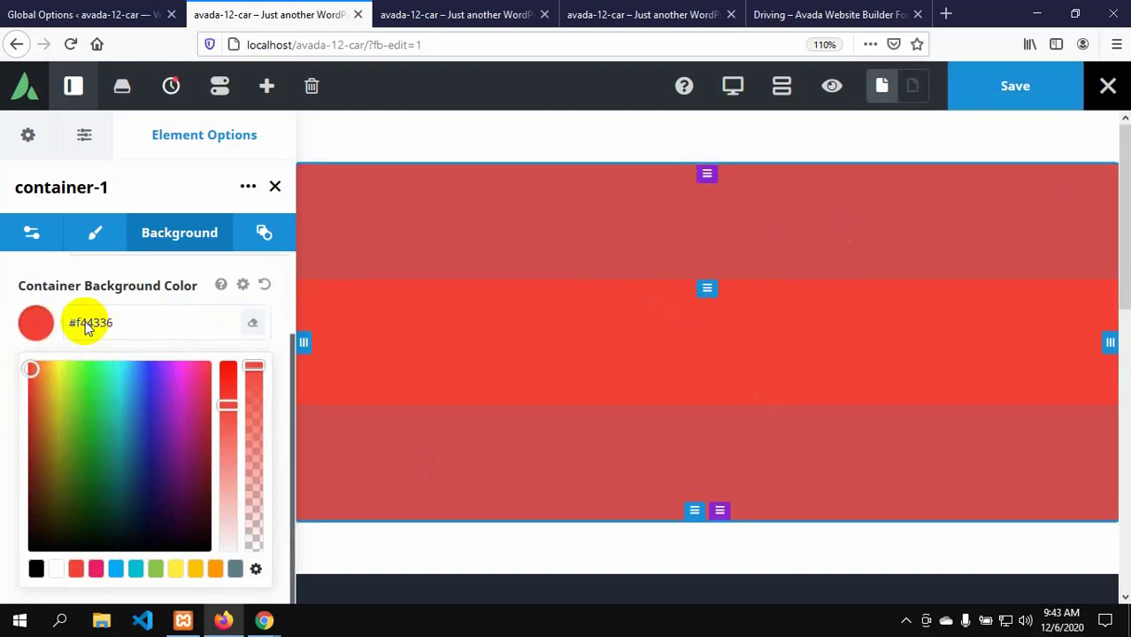
# - Clear container-1's background colour and close the colour picker
pyautogui.click(35, 328)
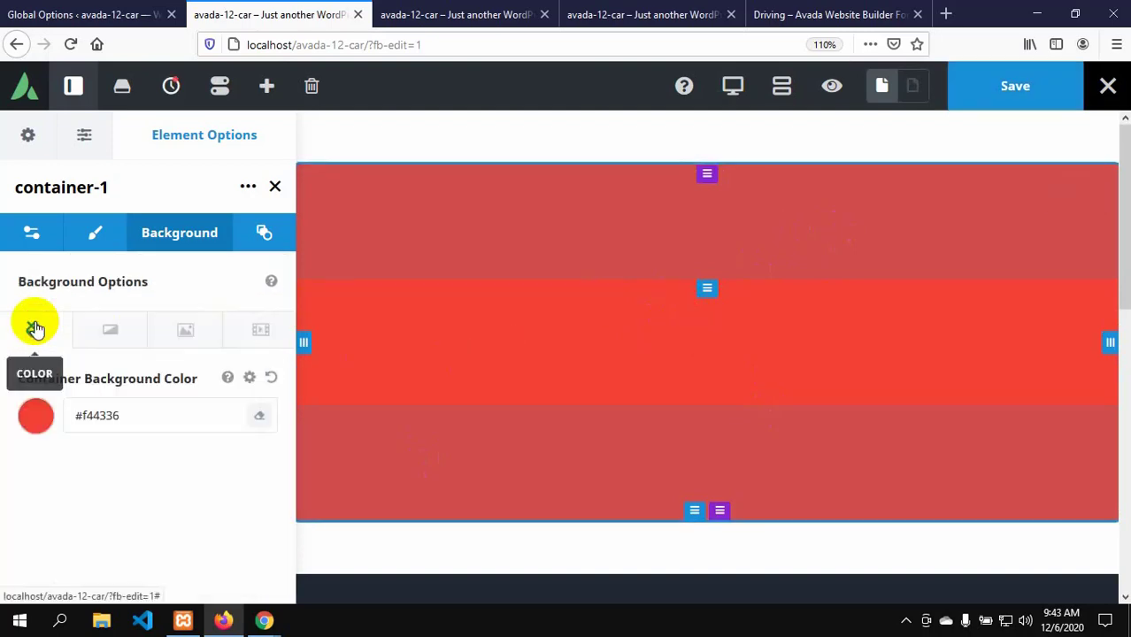
pyautogui.click(37, 415)
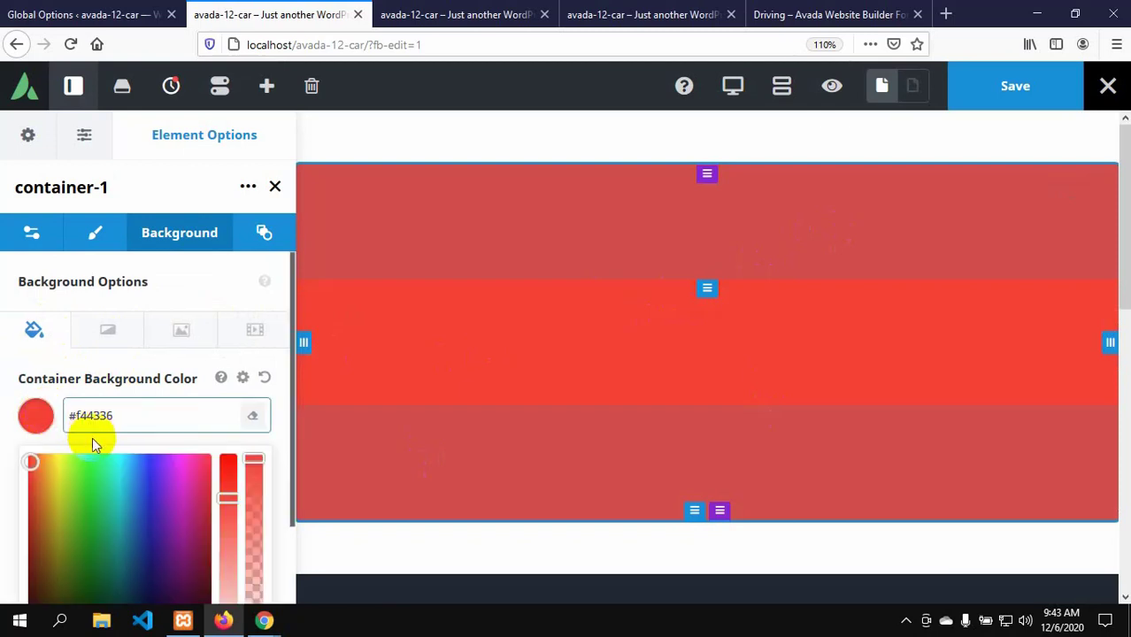
pyautogui.scroll(-2, 92, 438)
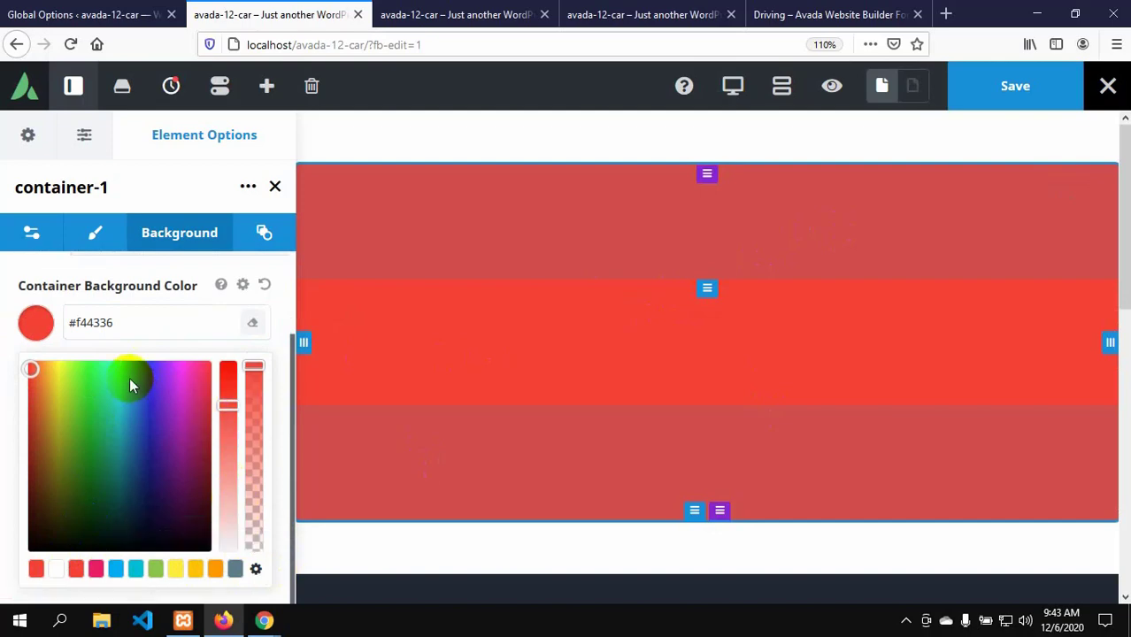
pyautogui.click(254, 327)
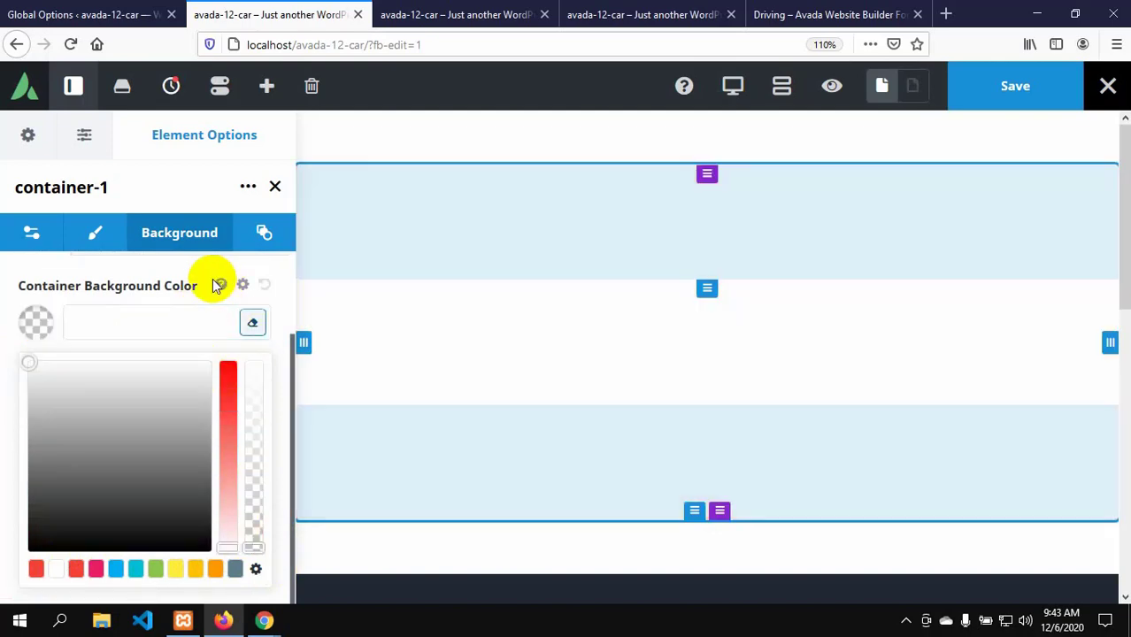
pyautogui.click(176, 236)
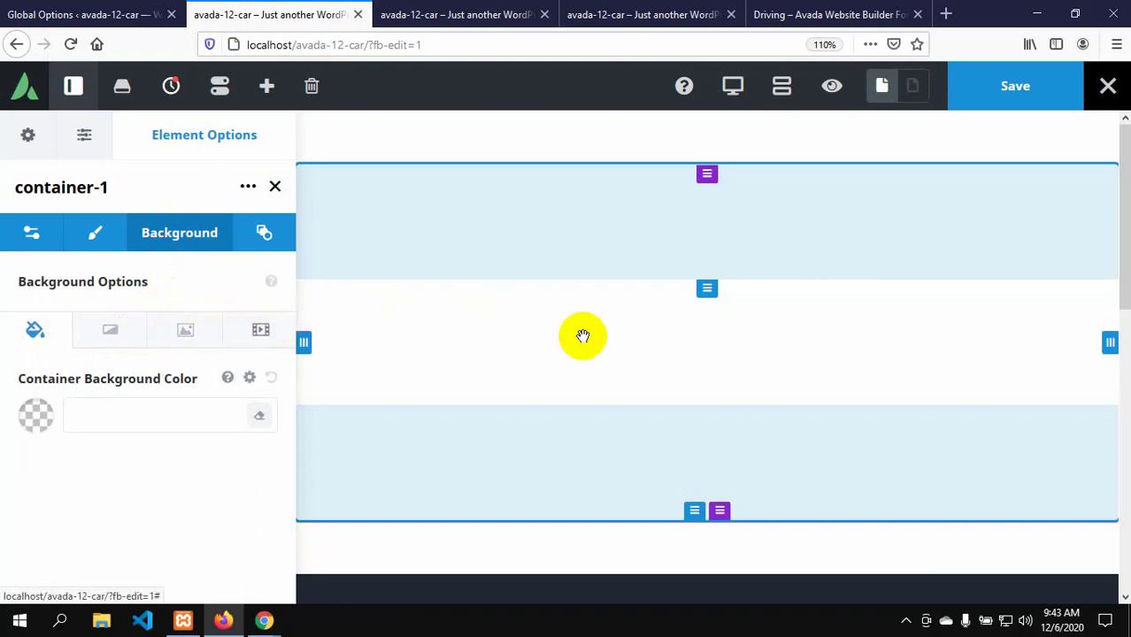
# - Compare the demo's hero background with container-1, and bring up the container's background image options
pyautogui.click(802, 7)
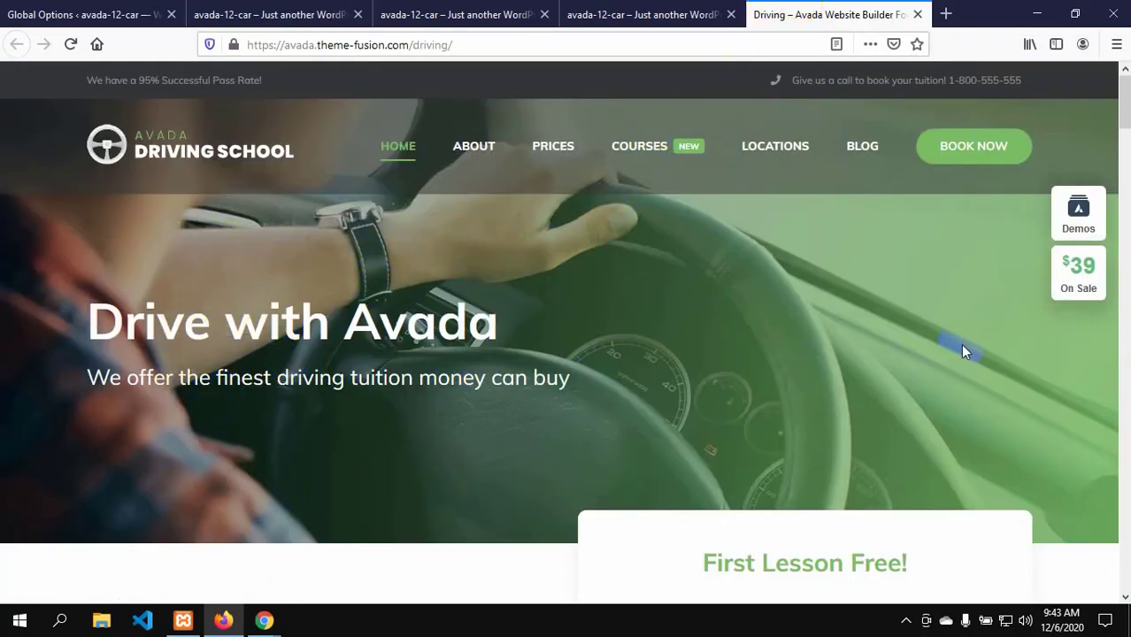
pyautogui.click(274, 14)
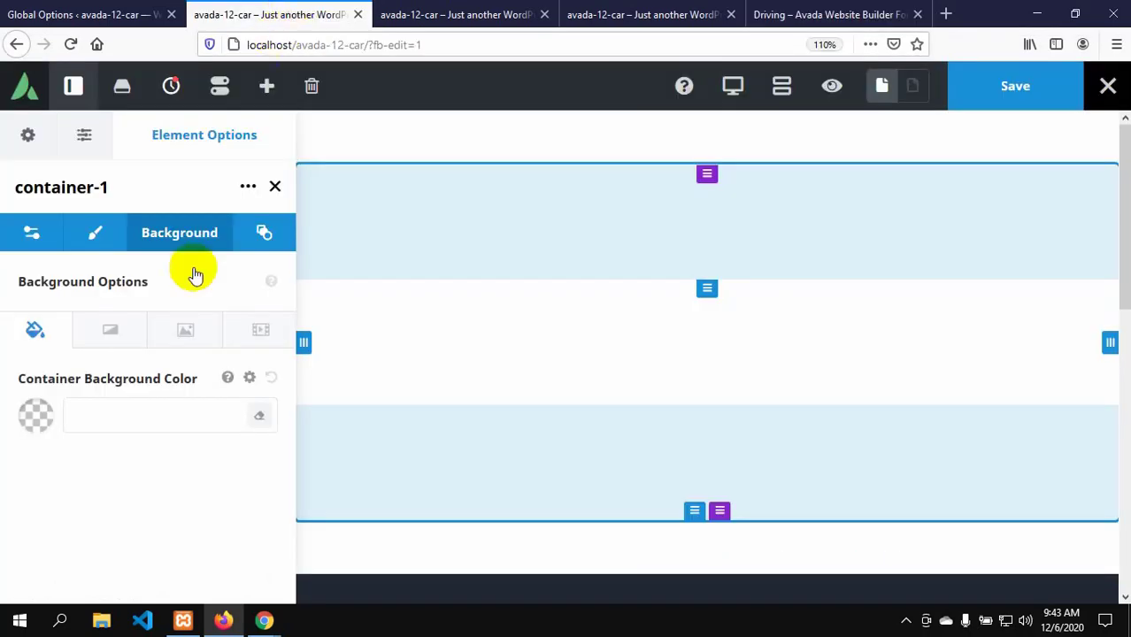
pyautogui.click(184, 330)
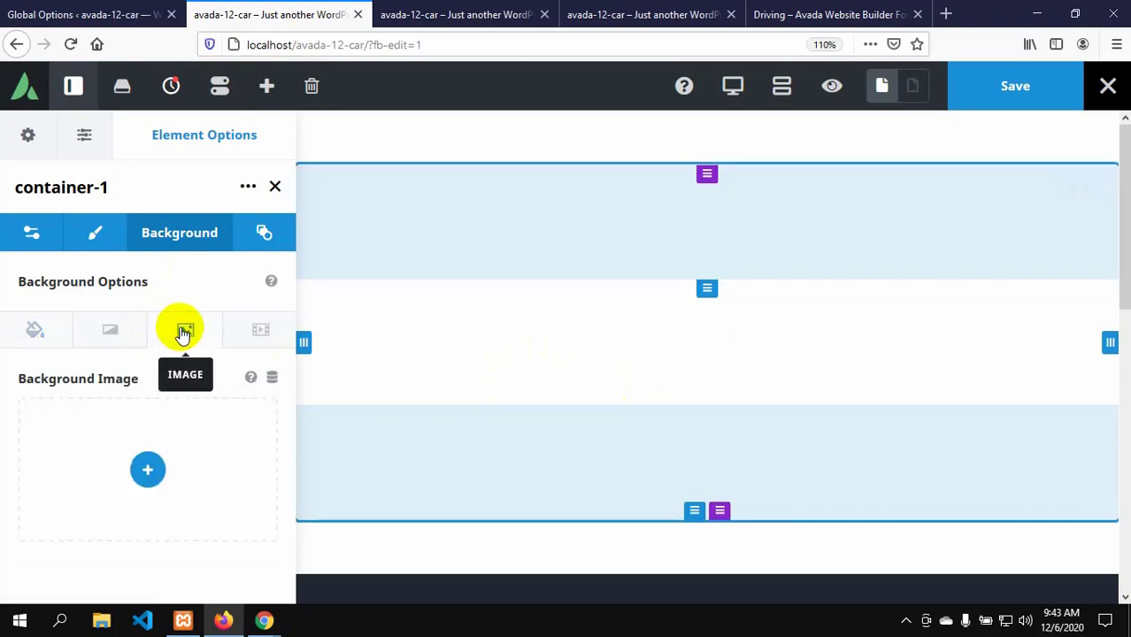
pyautogui.click(793, 15)
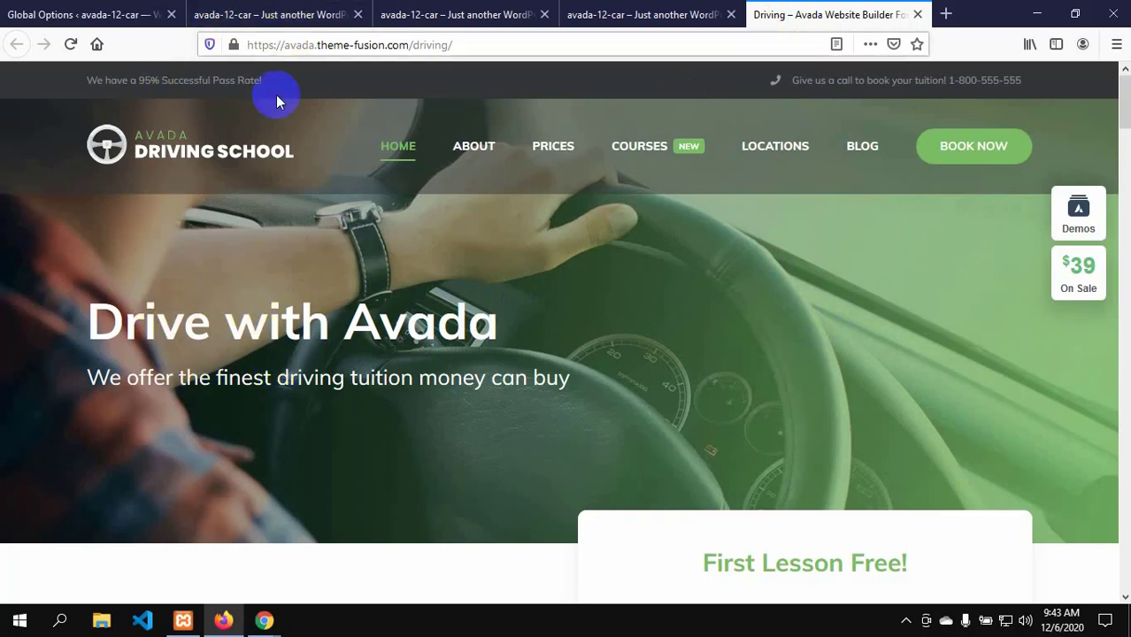
pyautogui.click(279, 11)
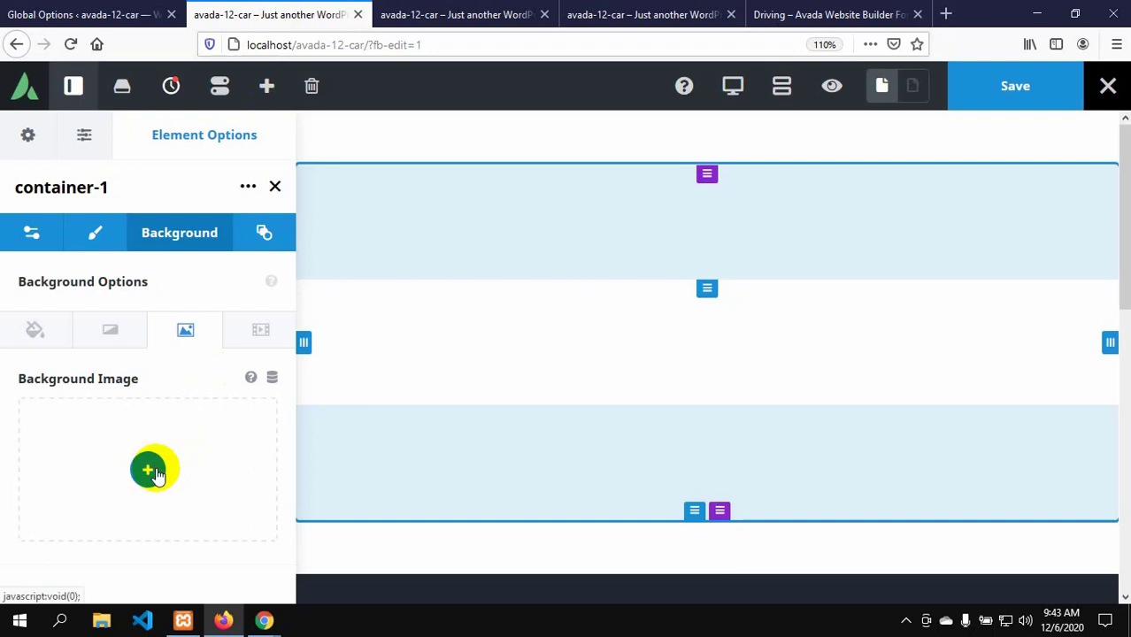
# - Open the image selection for container-1's background and check the Media Library for available images
pyautogui.click(152, 471)
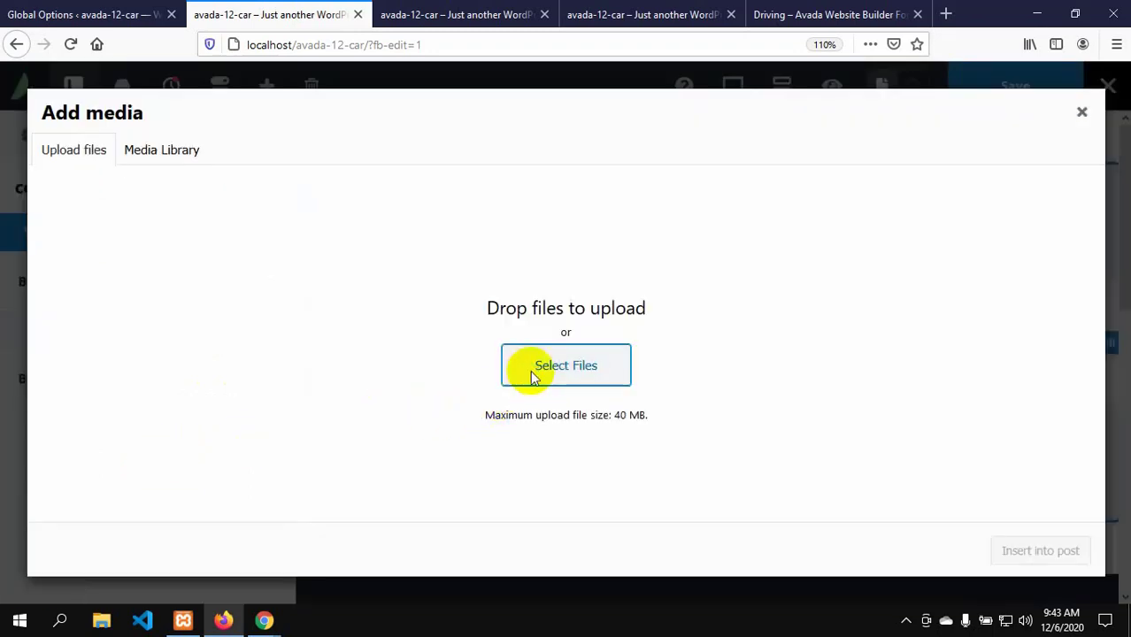
pyautogui.click(530, 370)
pyautogui.press('Escape')
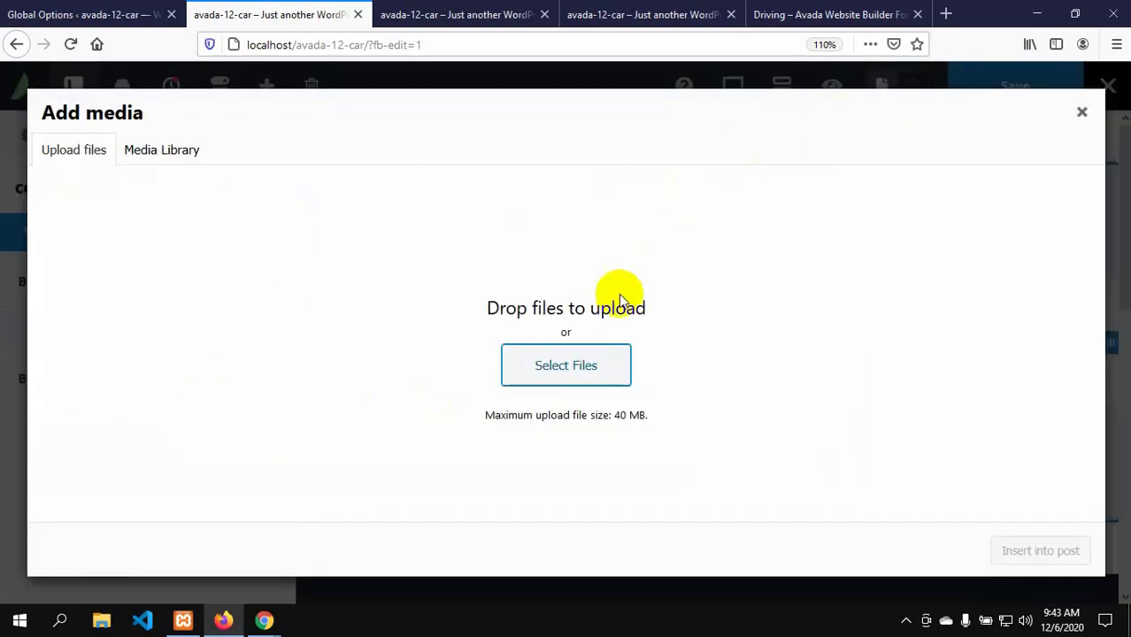
pyautogui.click(162, 147)
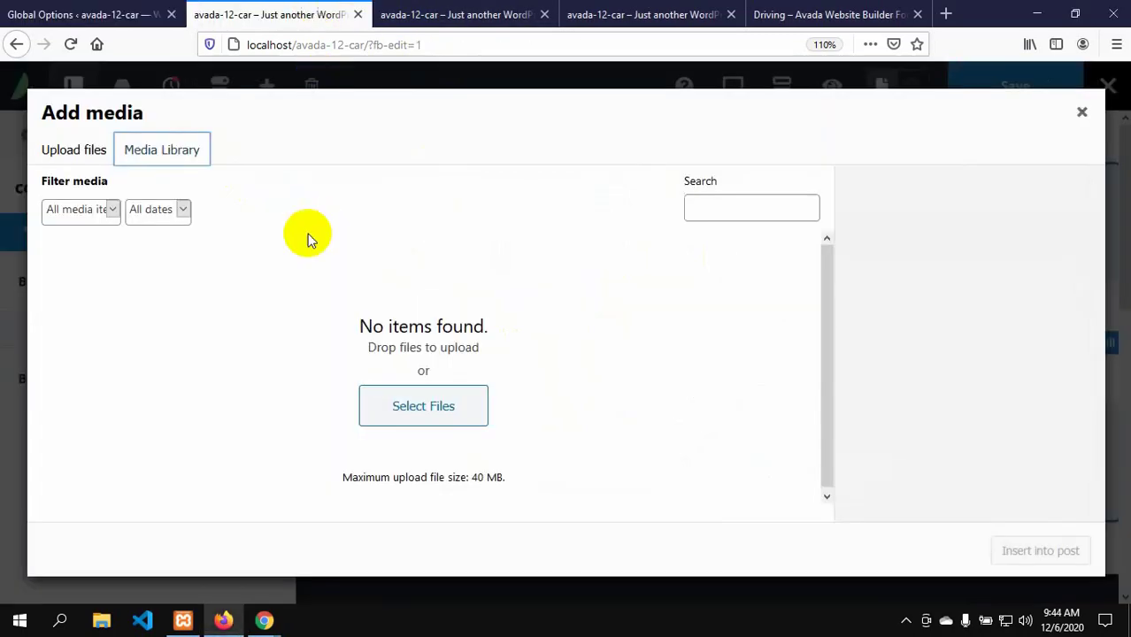
# - Check the other open Home page views and the demo's hero section, and close the media selection without choosing an image
pyautogui.click(456, 12)
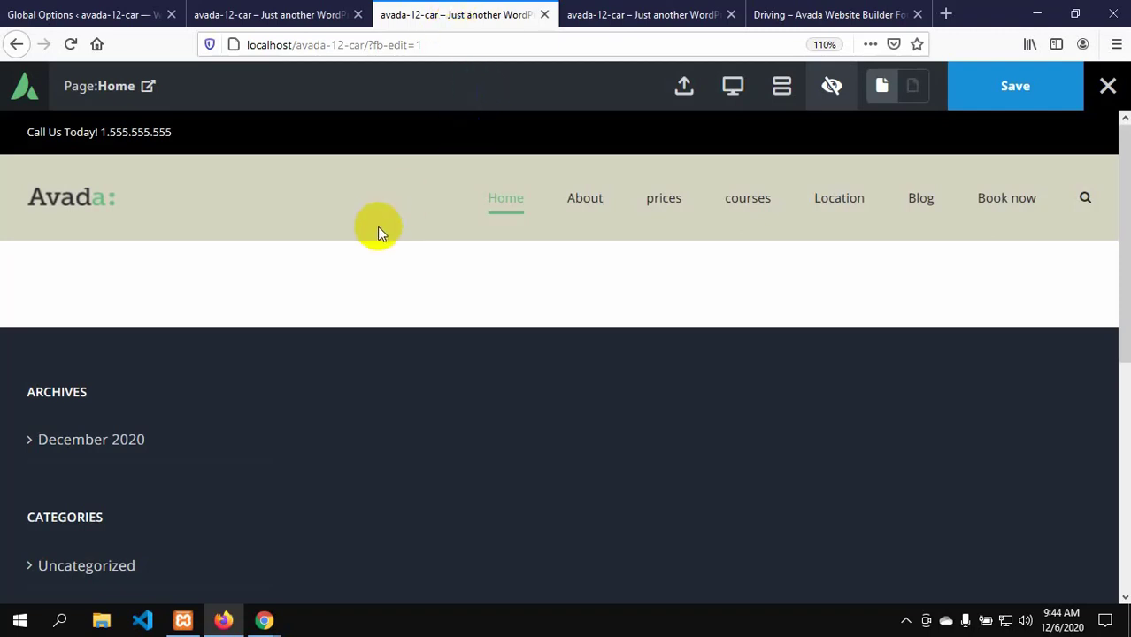
pyautogui.click(619, 10)
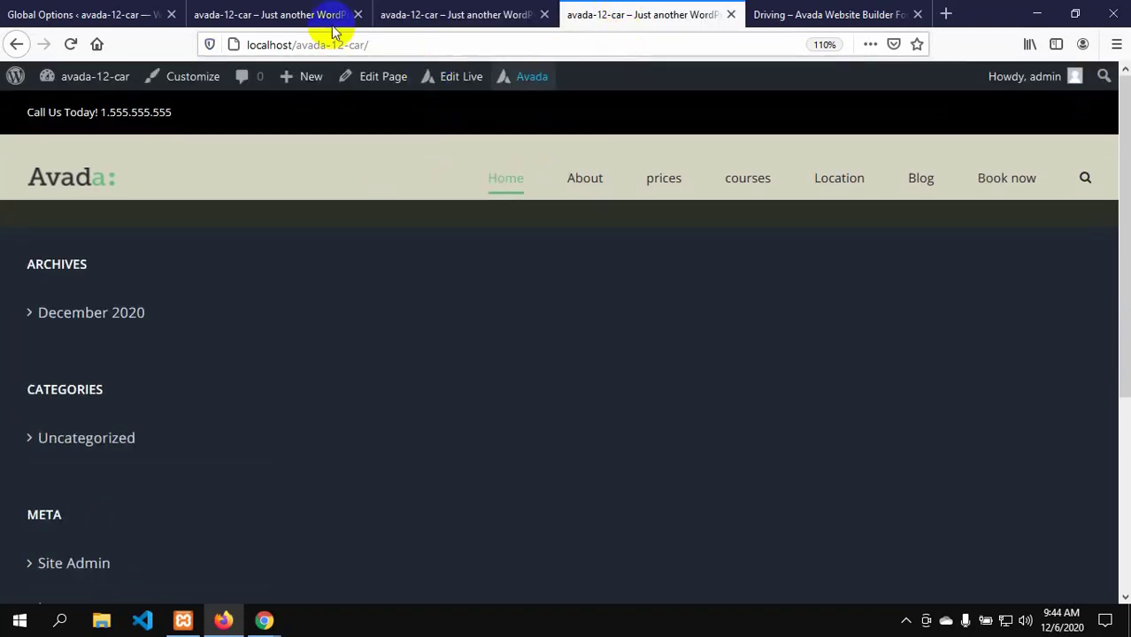
pyautogui.click(305, 7)
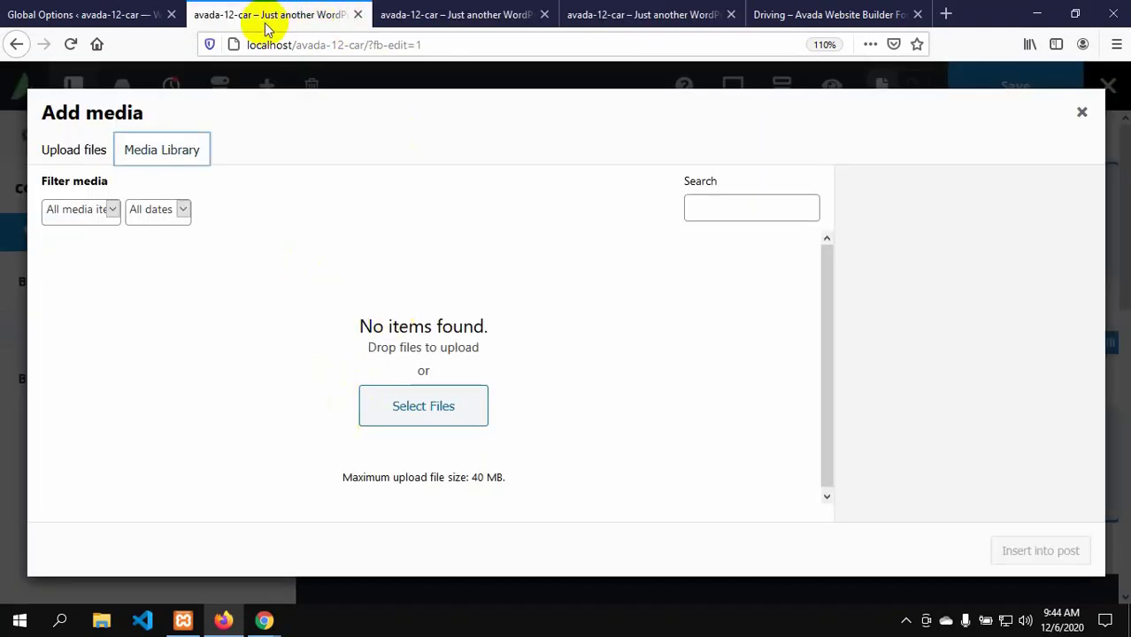
pyautogui.click(14, 44)
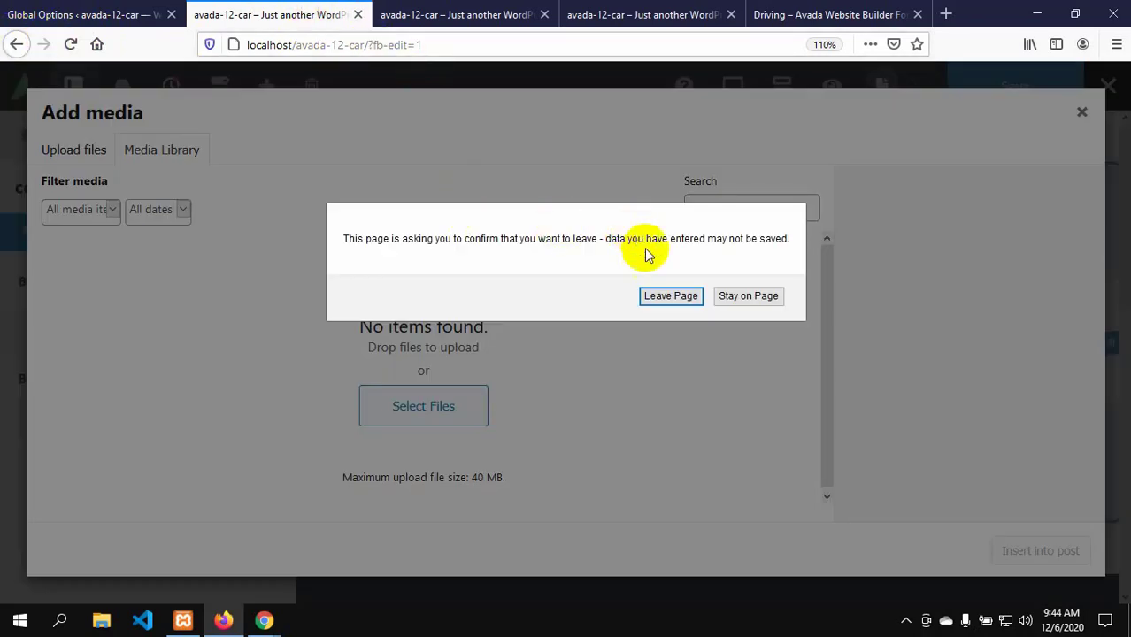
pyautogui.click(669, 298)
pyautogui.click(768, 13)
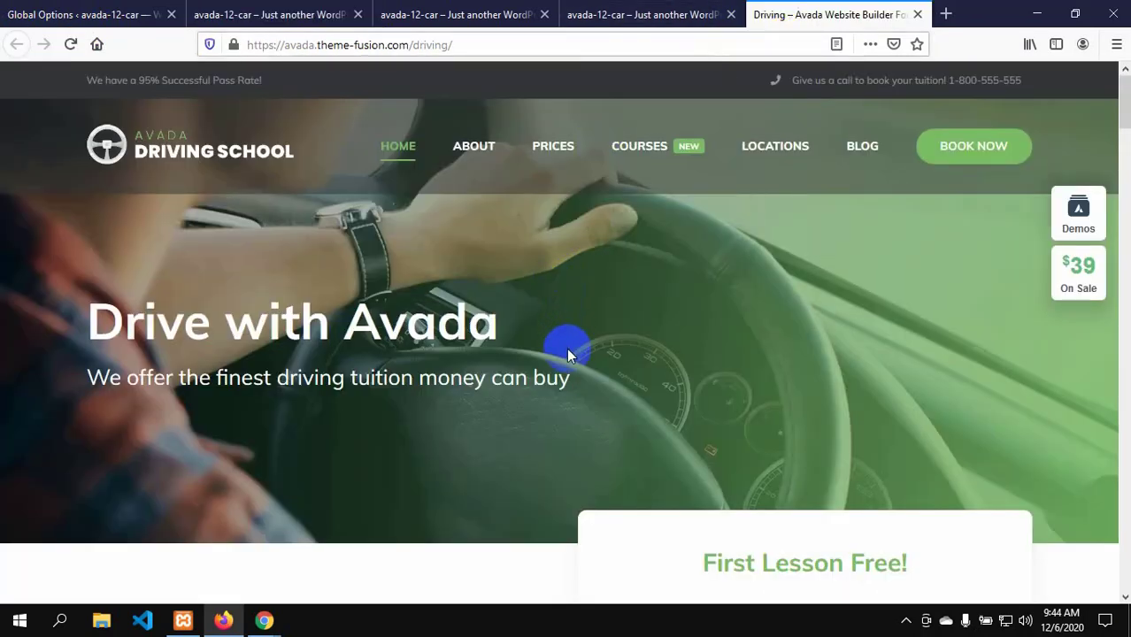
pyautogui.click(227, 15)
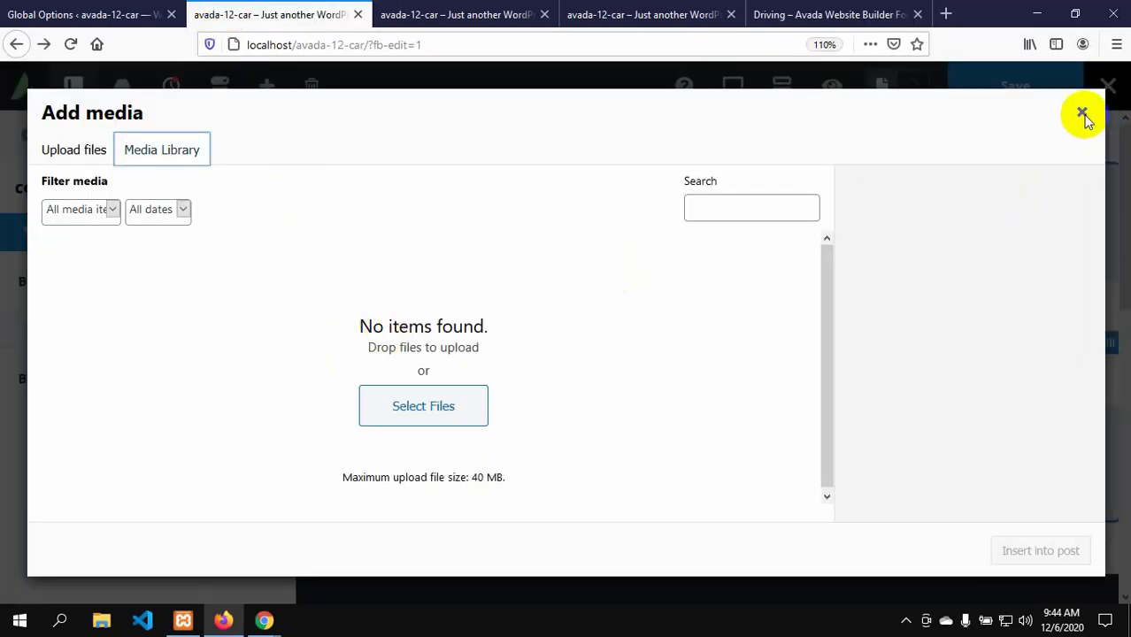
pyautogui.click(1081, 112)
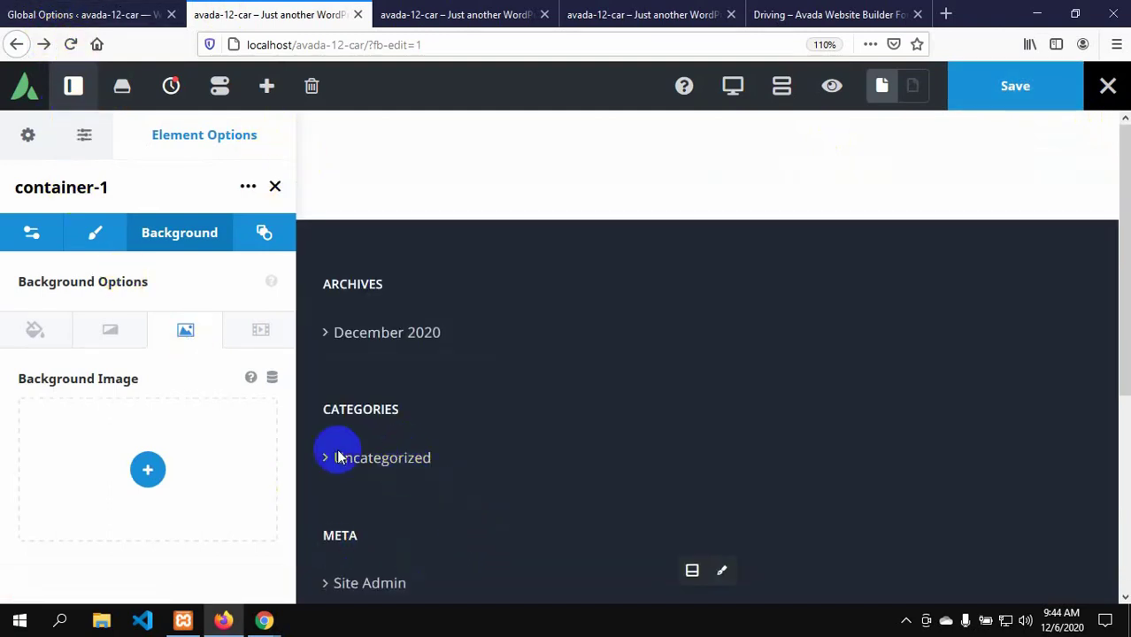
# - Open Avada's prebuilt Websites page from the WordPress admin in a separate browser tab
pyautogui.click(71, 15)
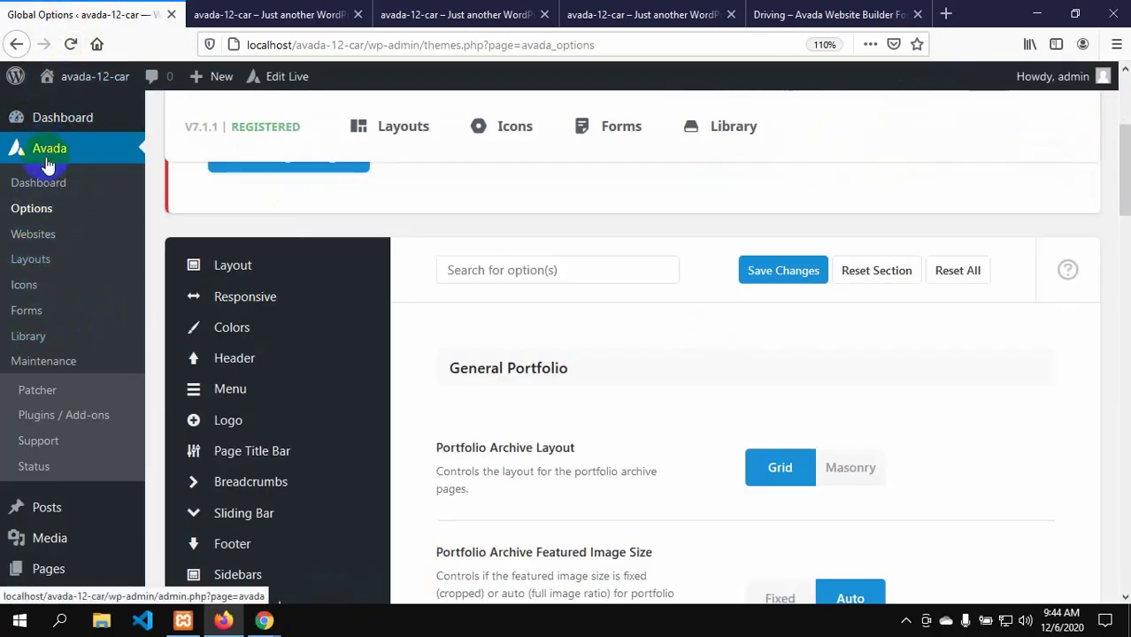
pyautogui.rightClick(49, 241)
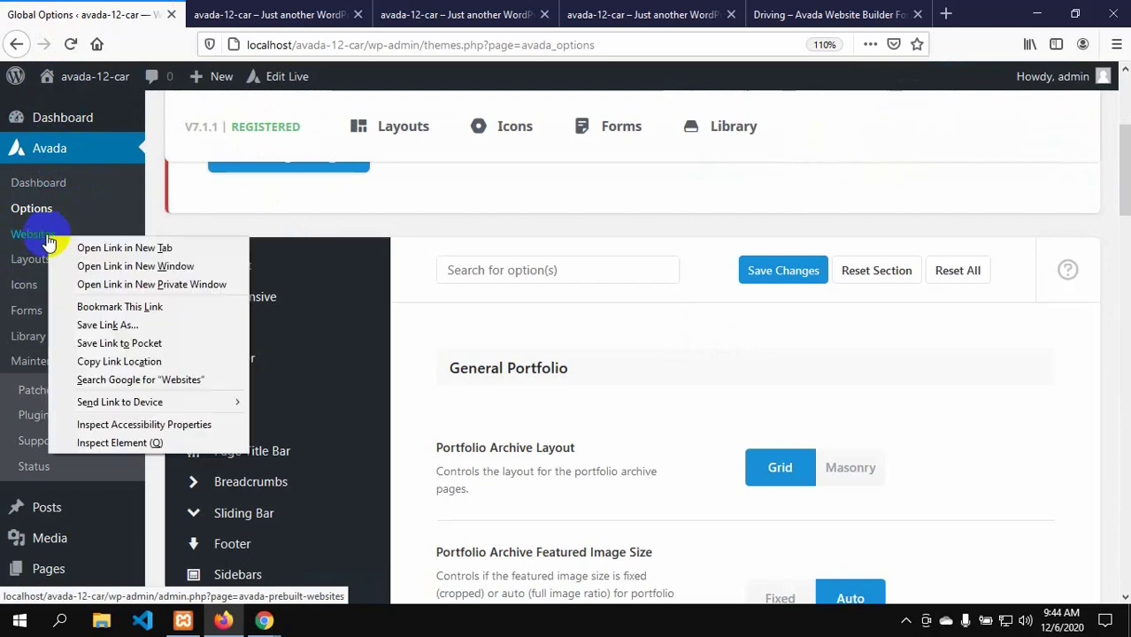
pyautogui.click(98, 237)
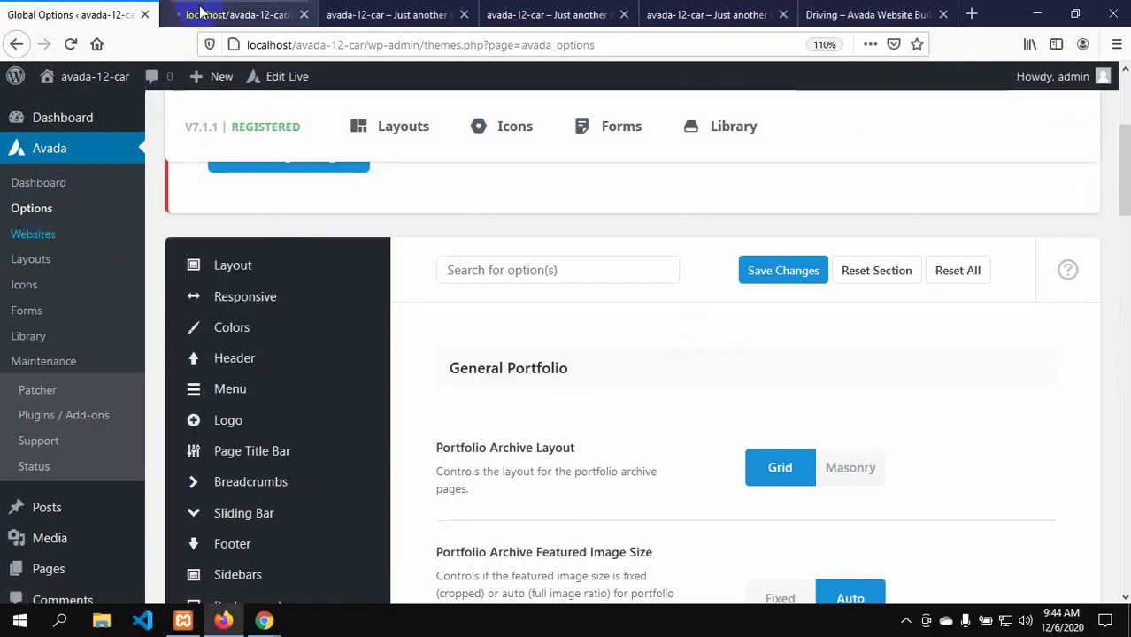
pyautogui.click(238, 13)
pyautogui.click(396, 17)
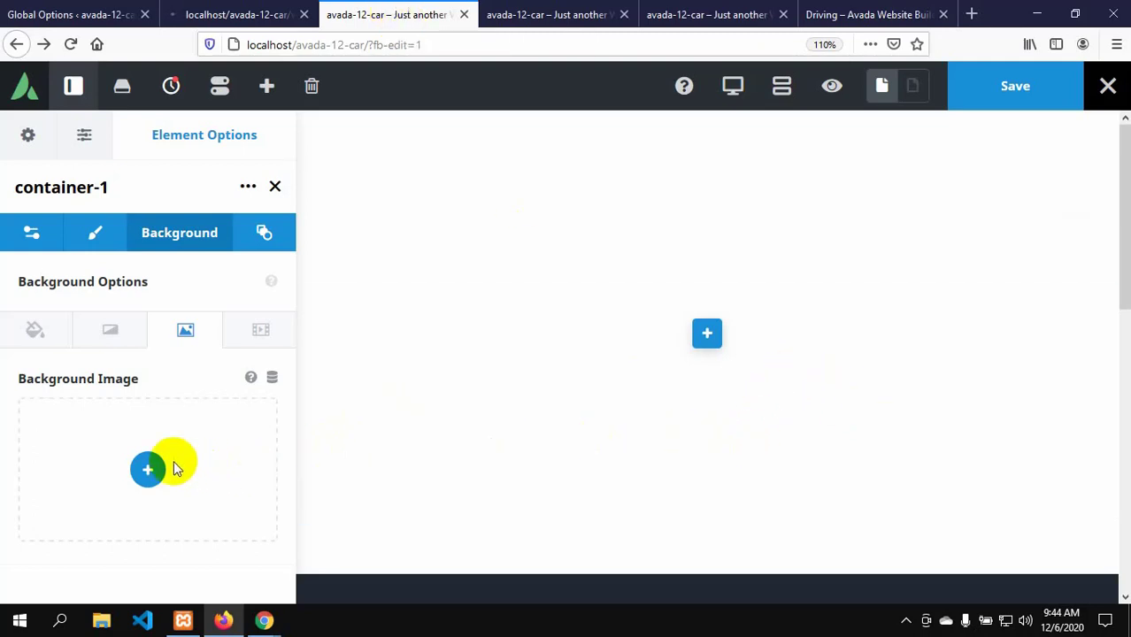
pyautogui.click(232, 10)
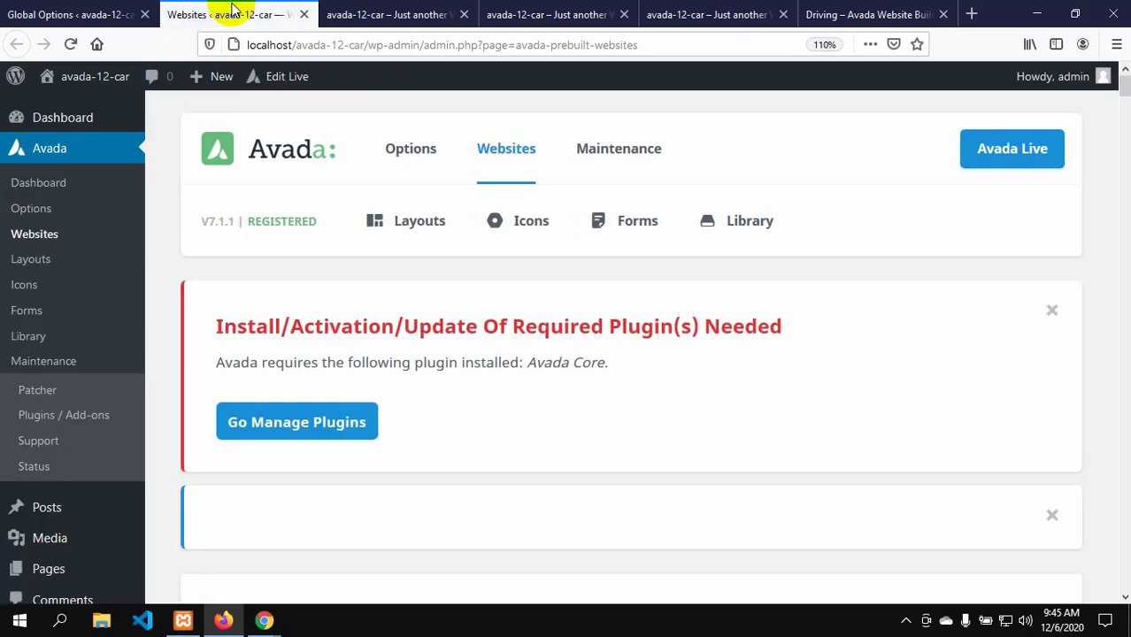
# - Search the prebuilt sites for "dr"
pyautogui.scroll(-6, 336, 343)
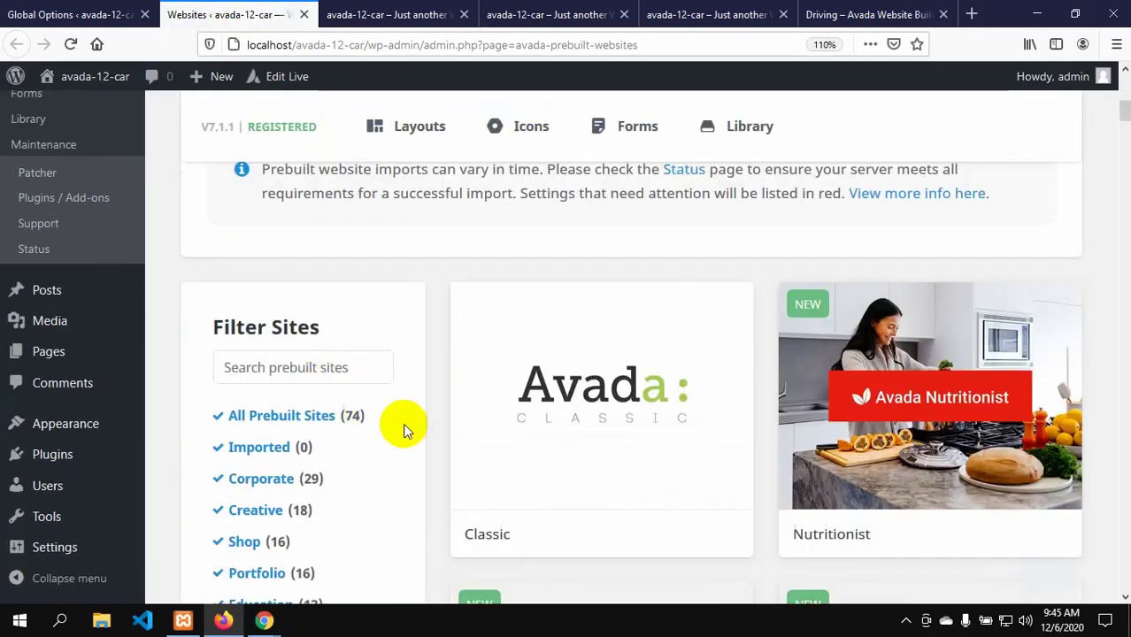
pyautogui.scroll(-2, 403, 429)
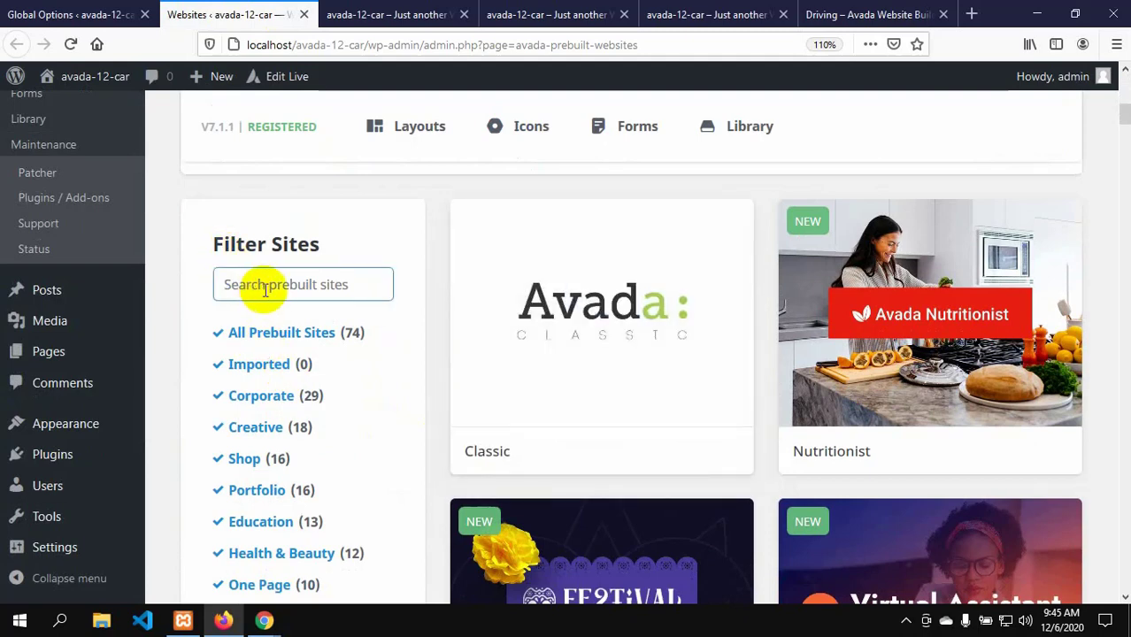
pyautogui.write('dr')
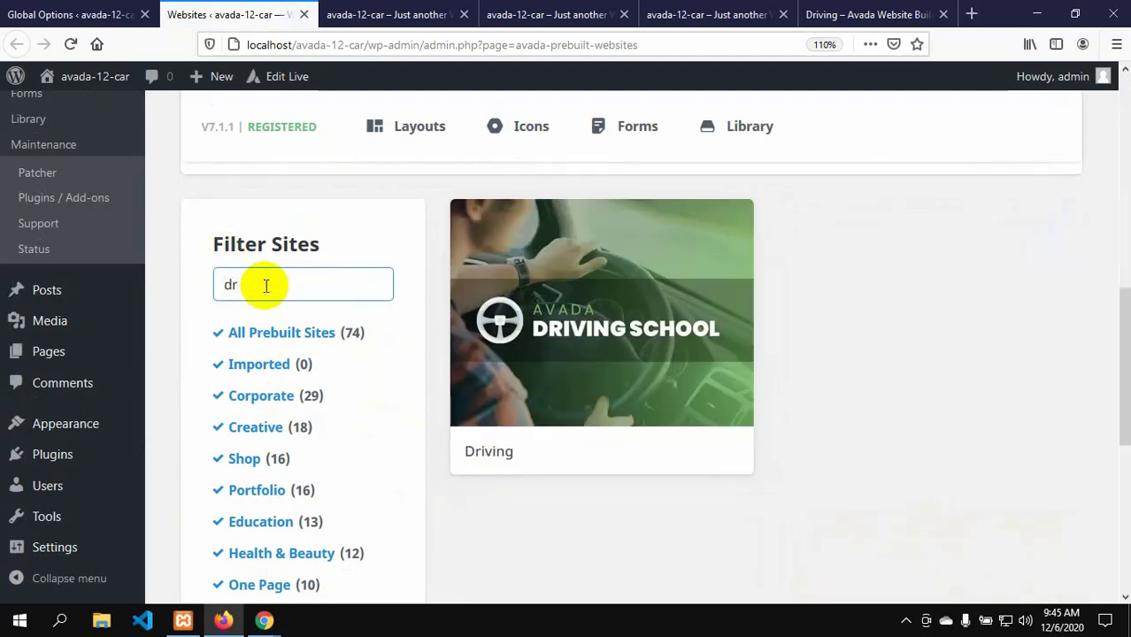
# - Import only the images of the Driving prebuilt site and accept the import warning
pyautogui.moveTo(550, 392)
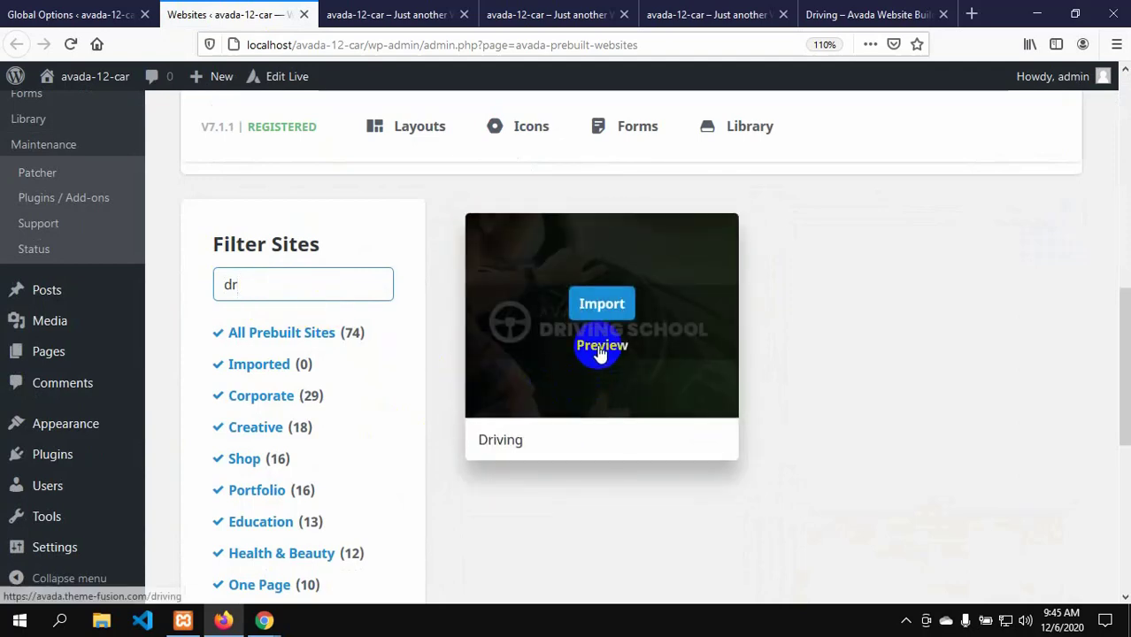
pyautogui.click(600, 305)
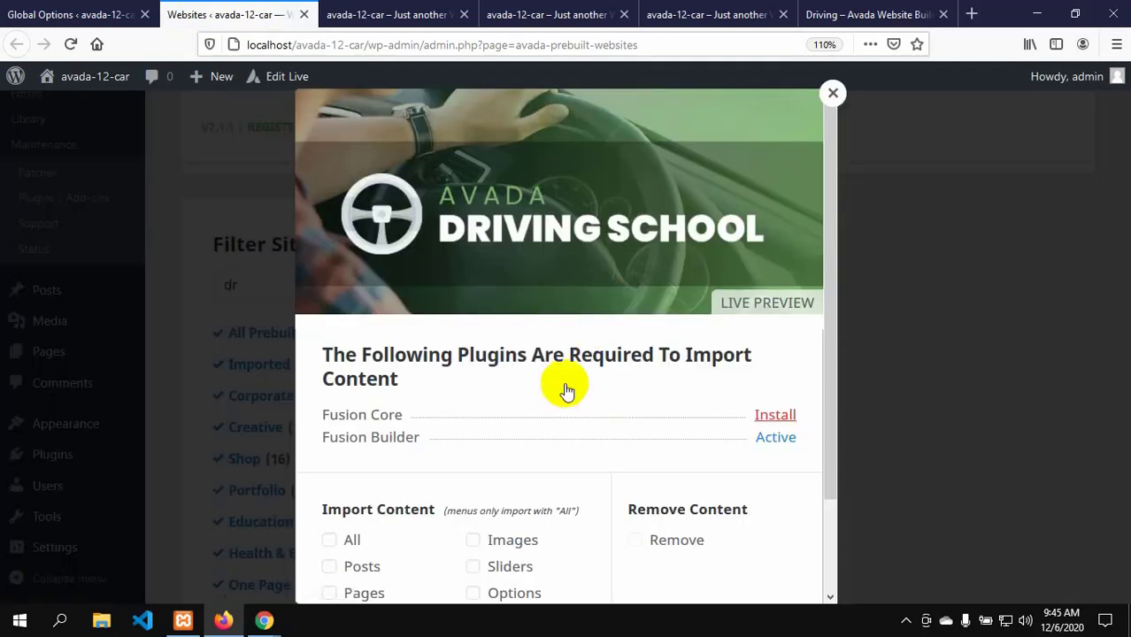
pyautogui.scroll(-2, 553, 389)
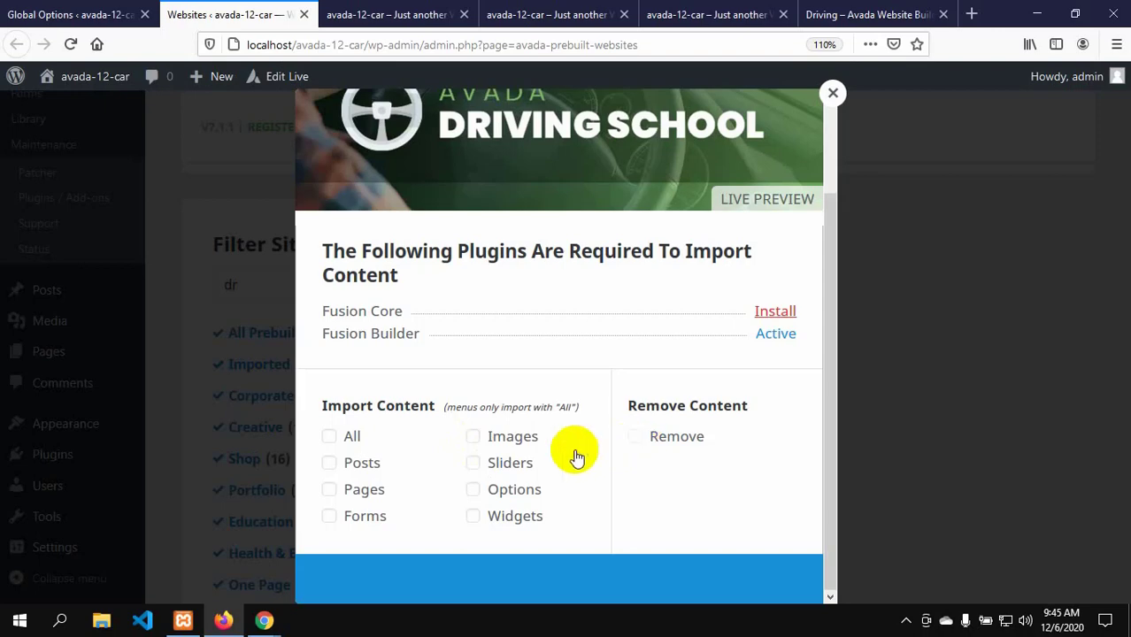
pyautogui.click(473, 437)
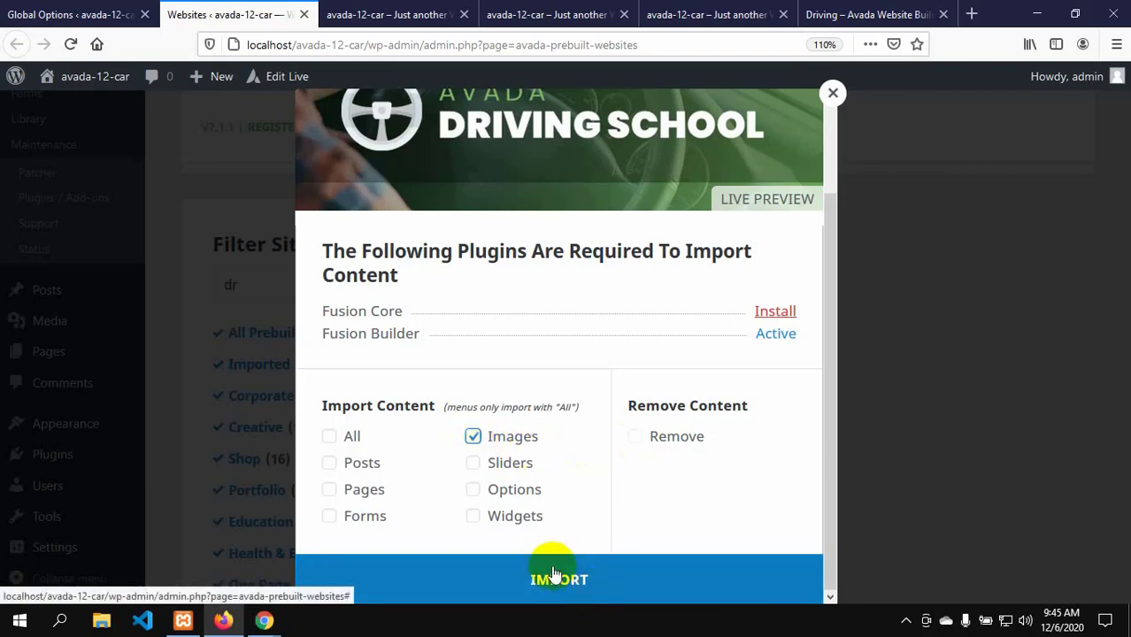
pyautogui.click(550, 577)
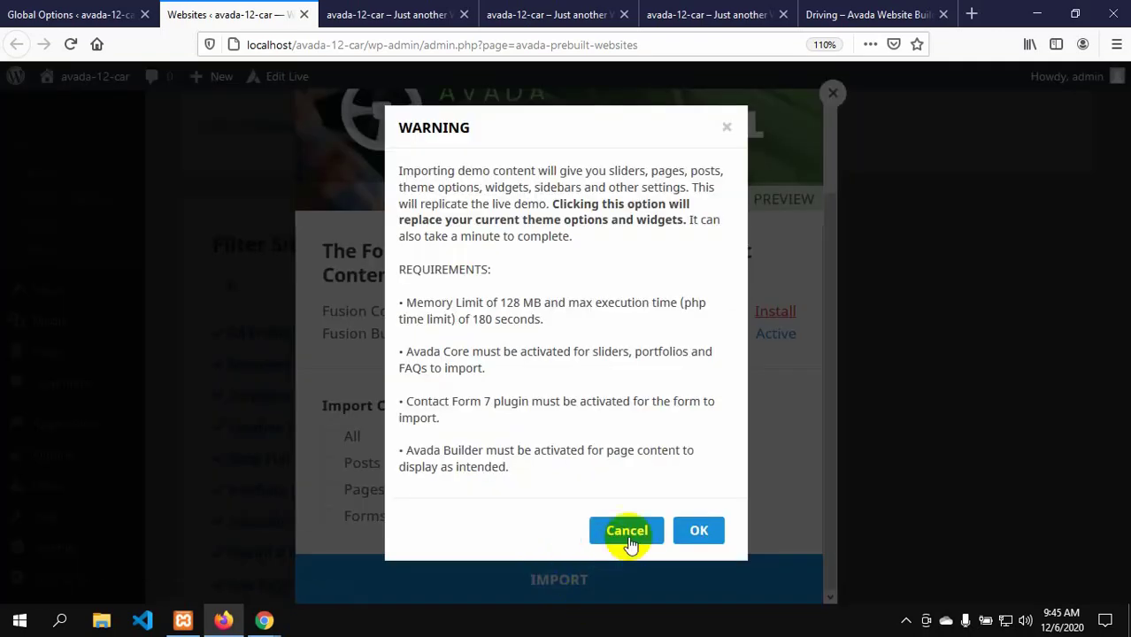
pyautogui.click(698, 531)
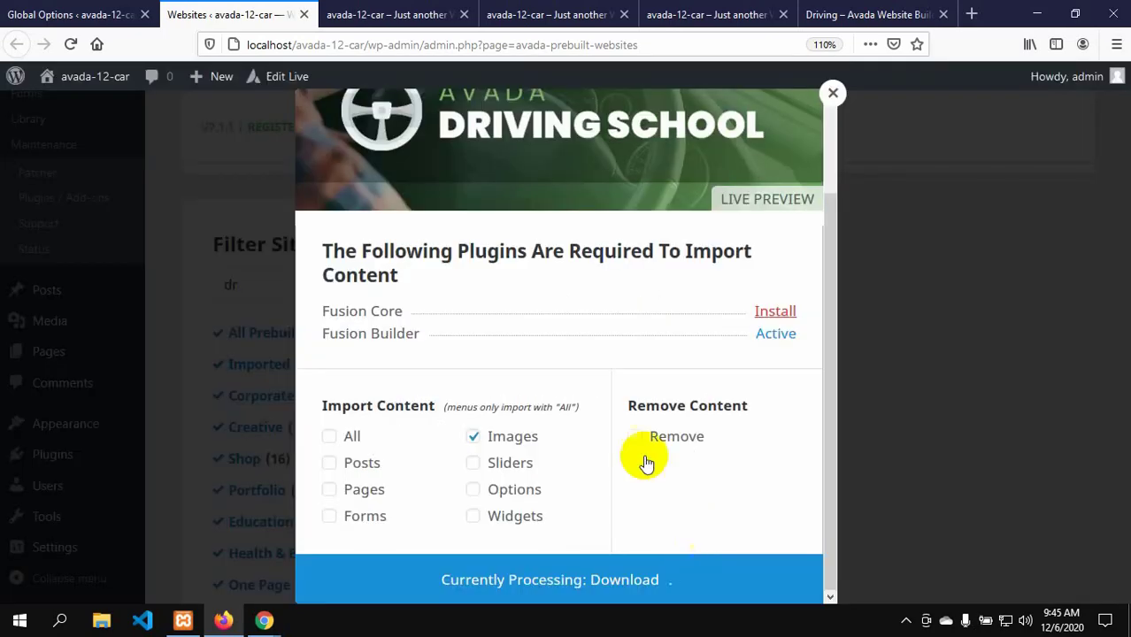
# - Check the Driving site's import status and the required-plugin notice on the Websites page
pyautogui.moveTo(264, 622)
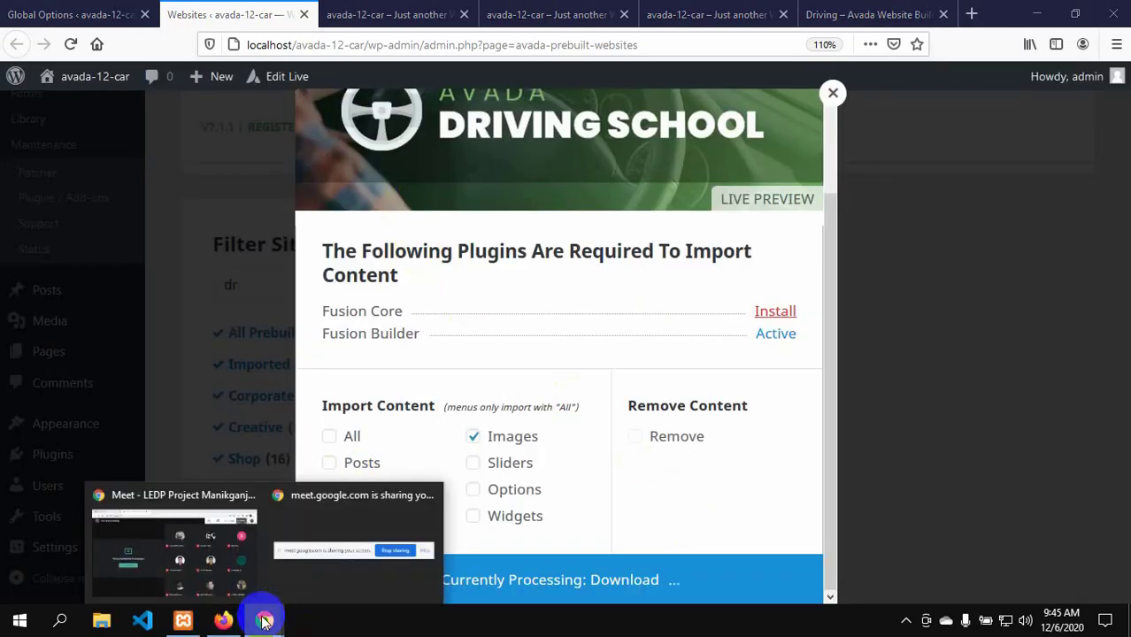
pyautogui.click(172, 485)
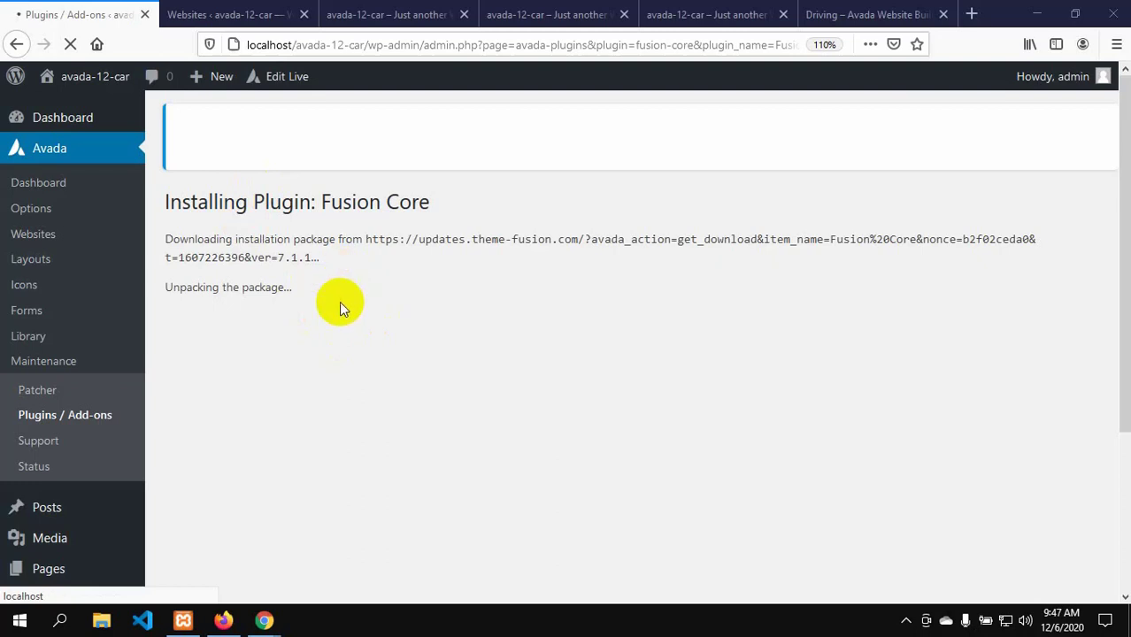
pyautogui.hotkey('ctrl', 'Tab')
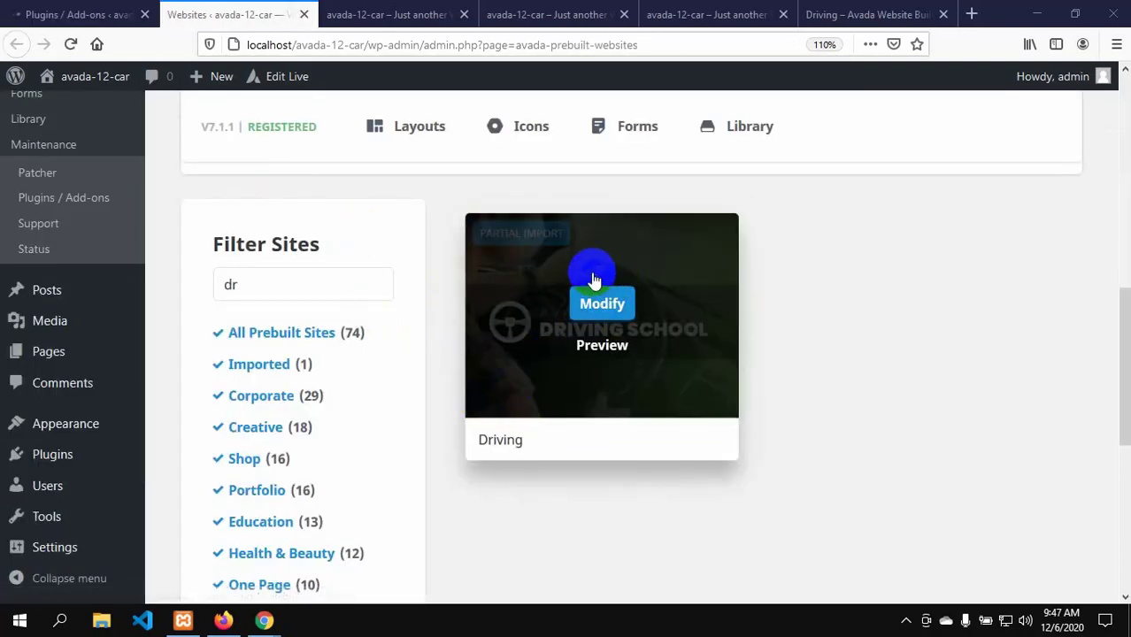
pyautogui.scroll(5, 355, 504)
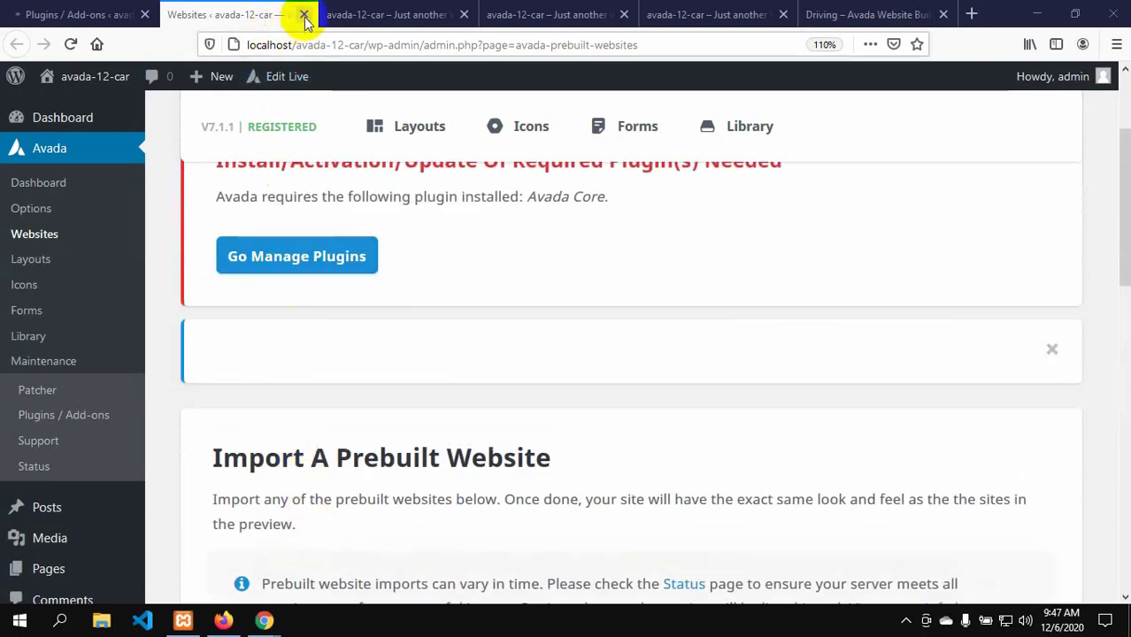
# - Reopen the image selection for container-1's background and reload the Home page editor, agreeing to leave the page
pyautogui.click(397, 16)
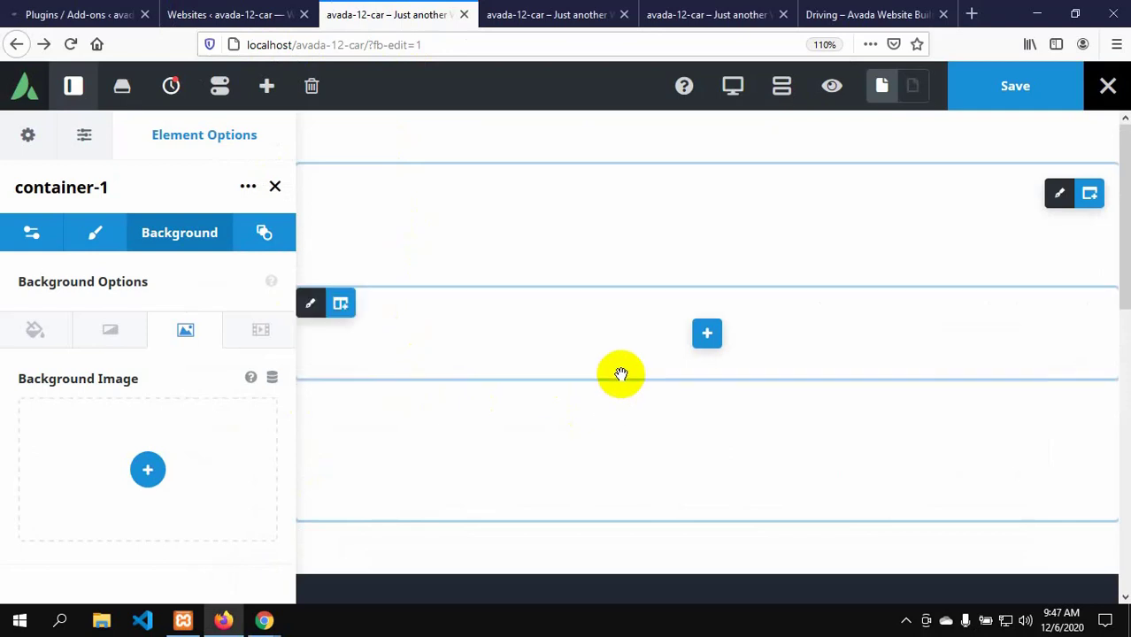
pyautogui.click(148, 471)
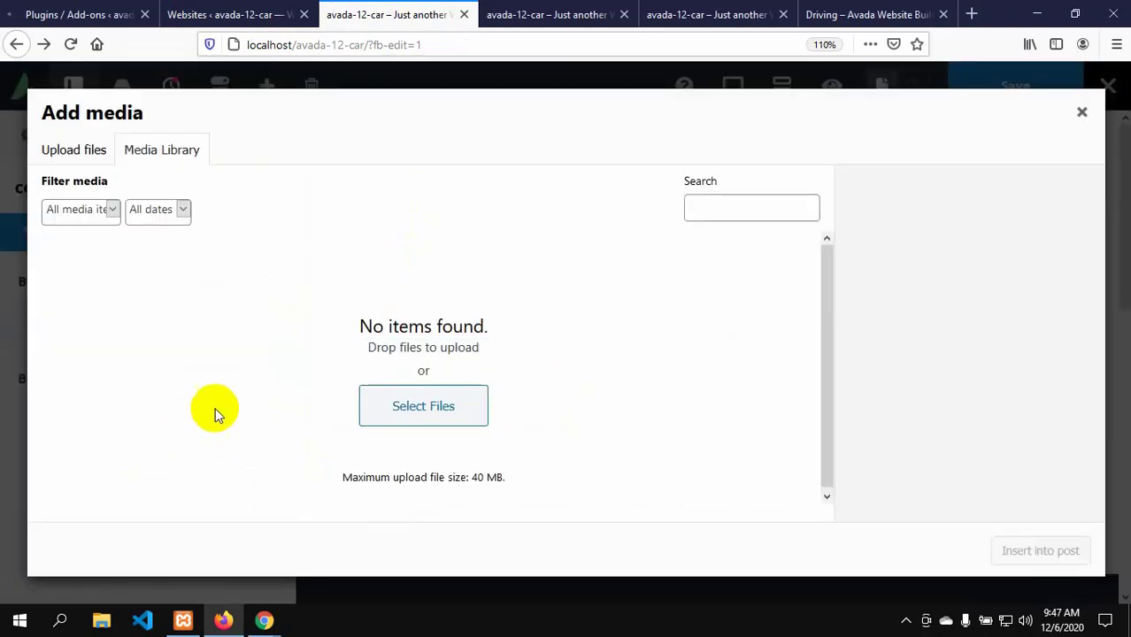
pyautogui.click(72, 44)
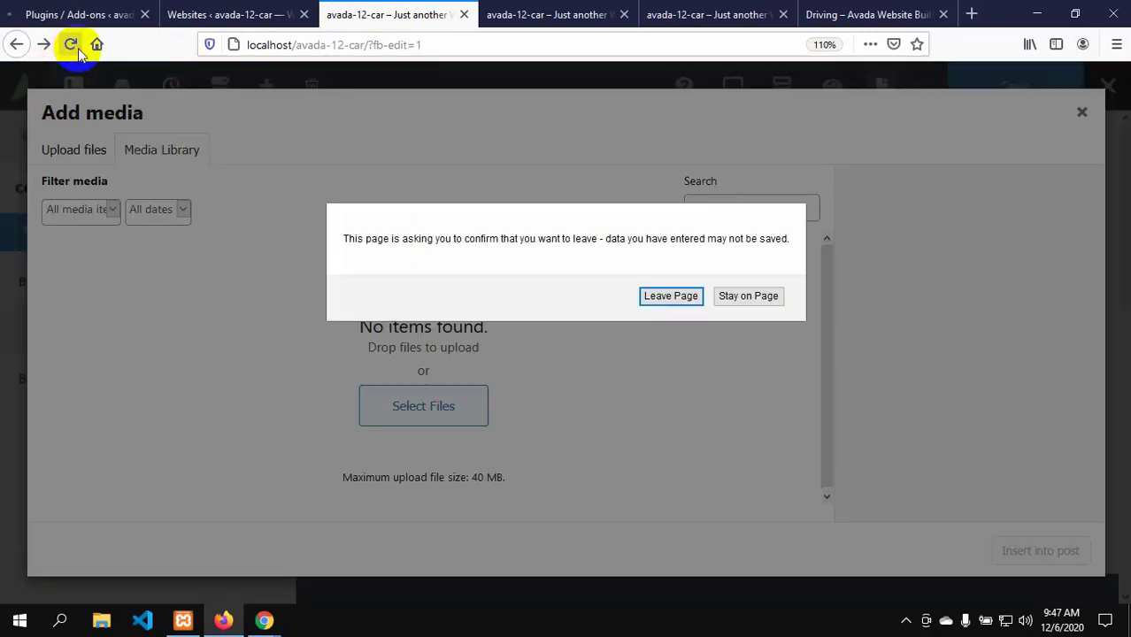
pyautogui.click(664, 295)
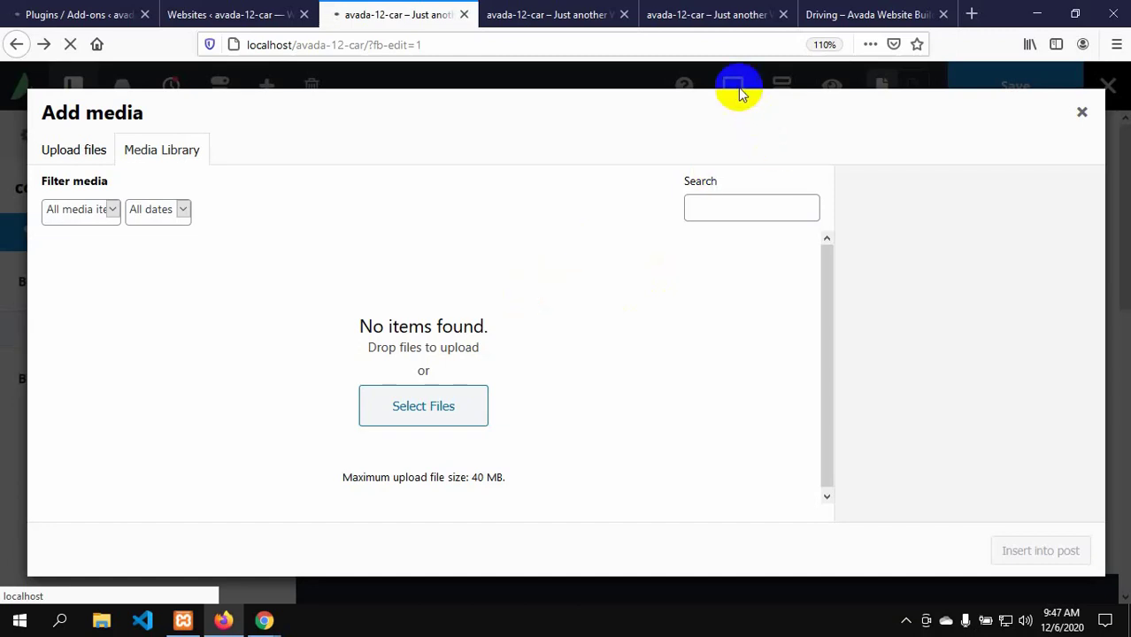
# - Check the other open Home page views and the Websites page's plugin notice, and close the Websites page
pyautogui.click(713, 16)
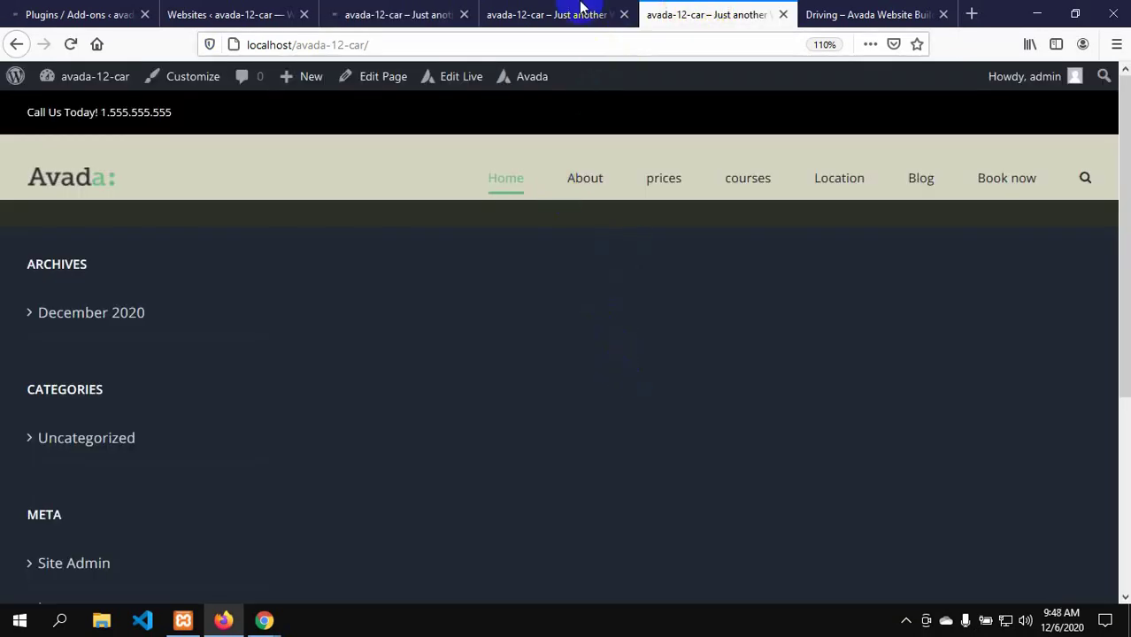
pyautogui.click(582, 11)
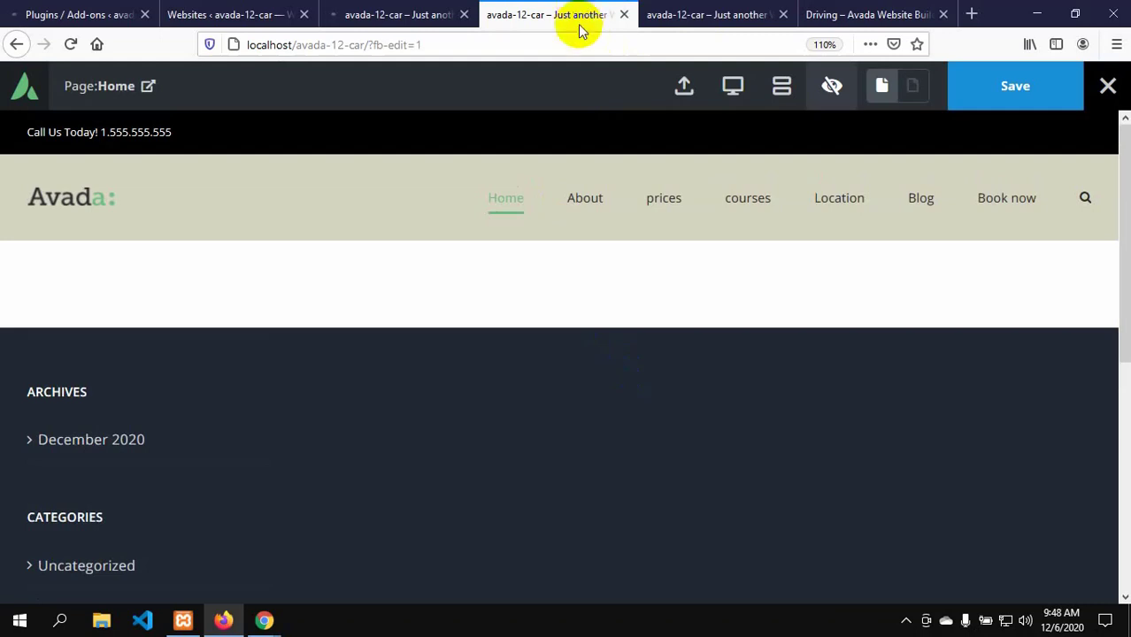
pyautogui.click(665, 16)
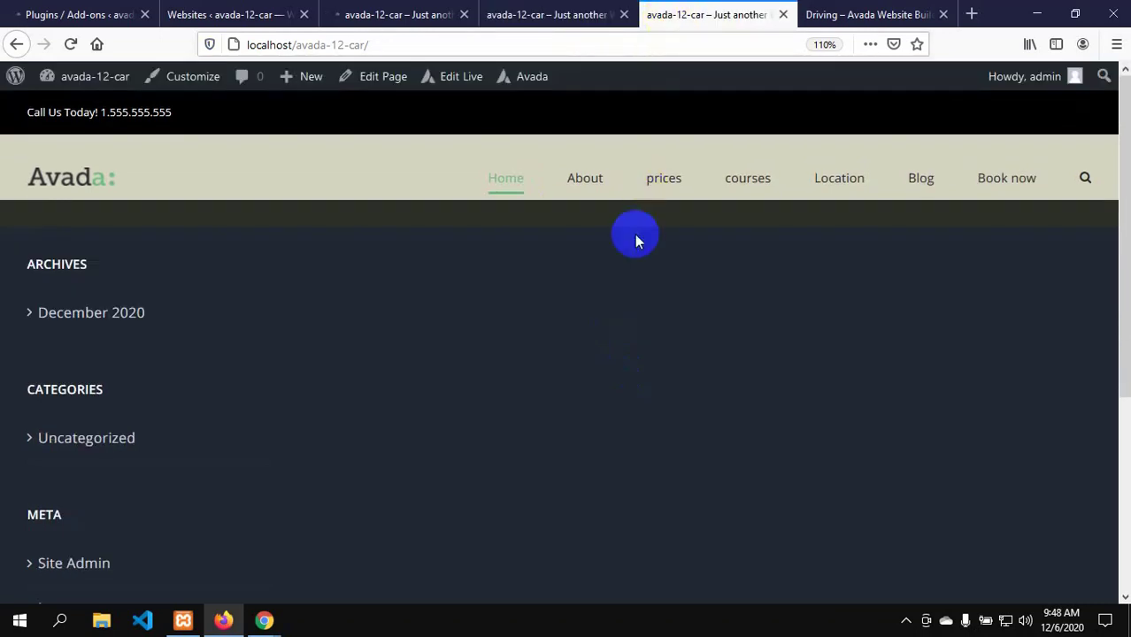
pyautogui.click(579, 16)
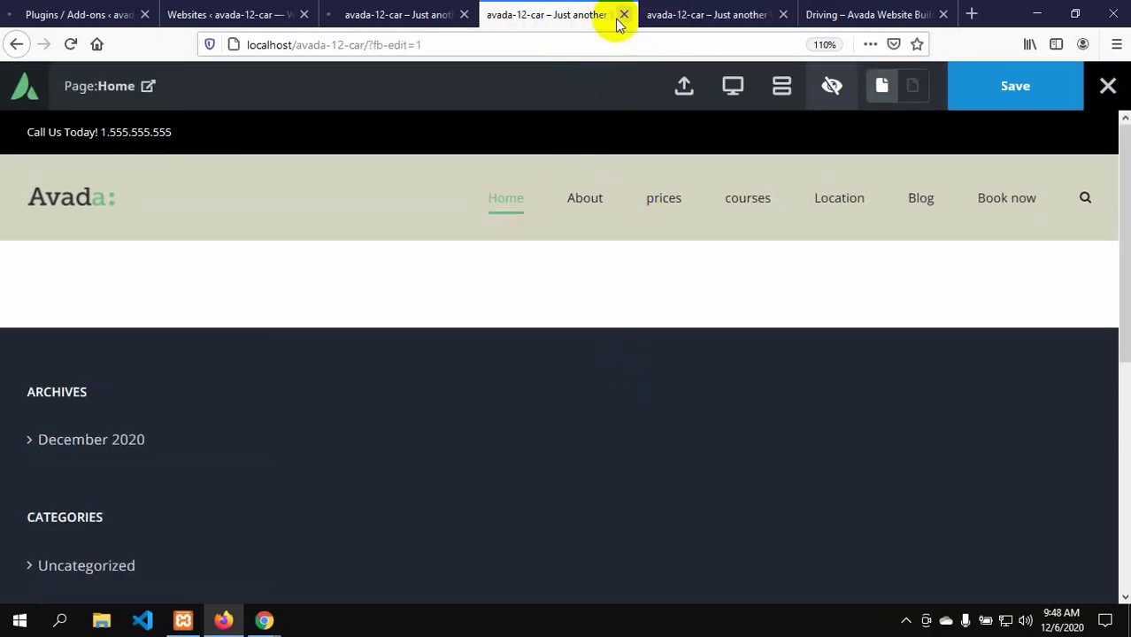
pyautogui.click(681, 10)
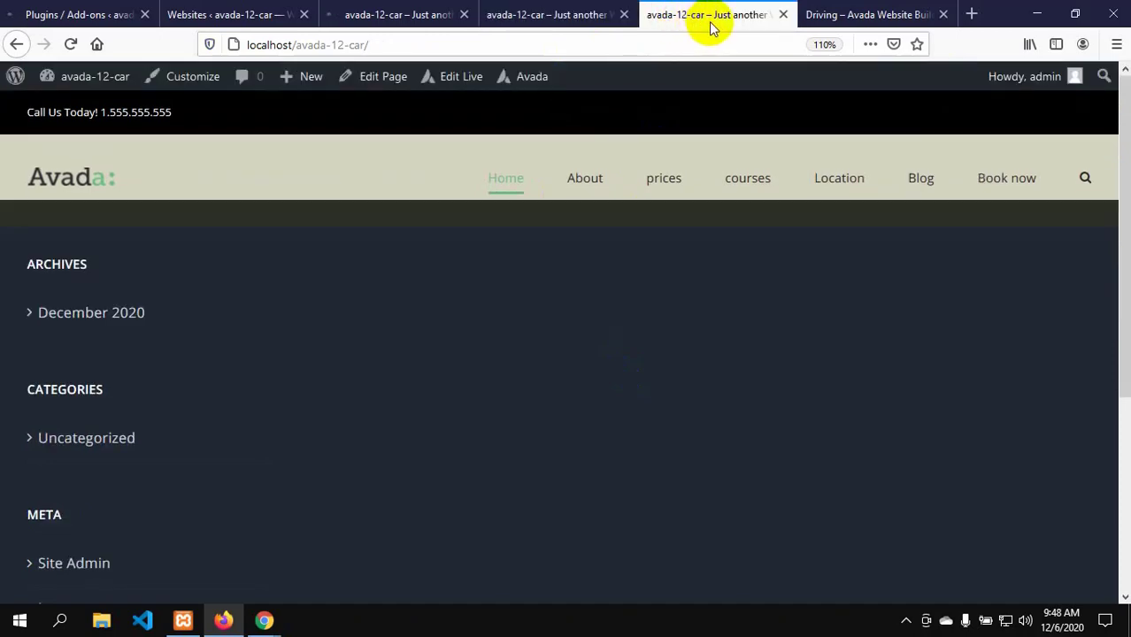
pyautogui.click(228, 15)
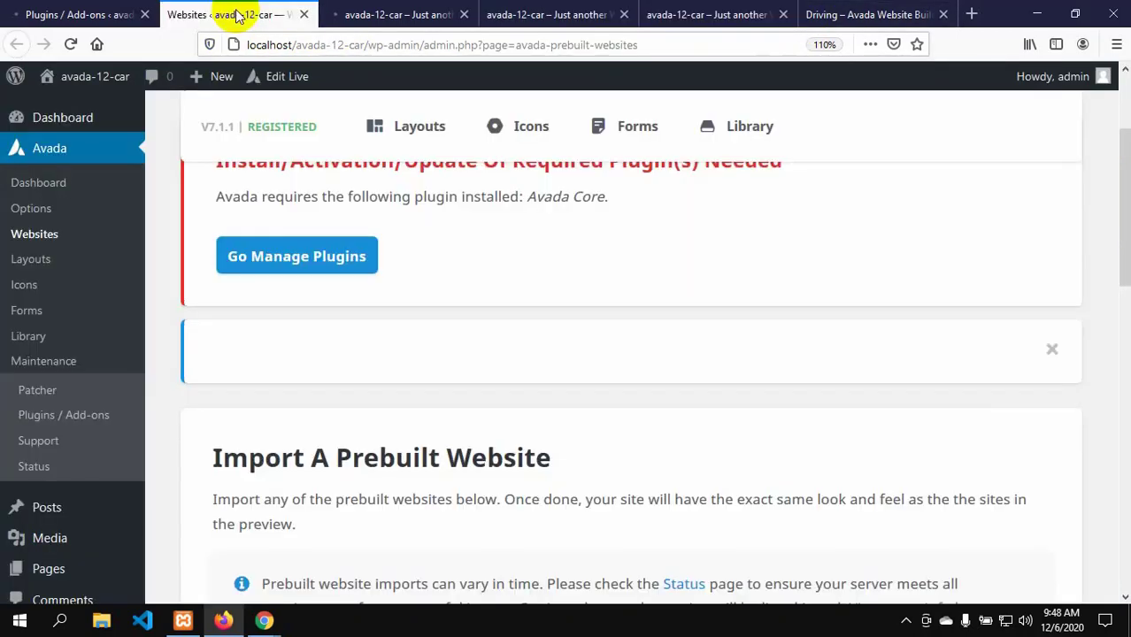
pyautogui.scroll(2, 271, 235)
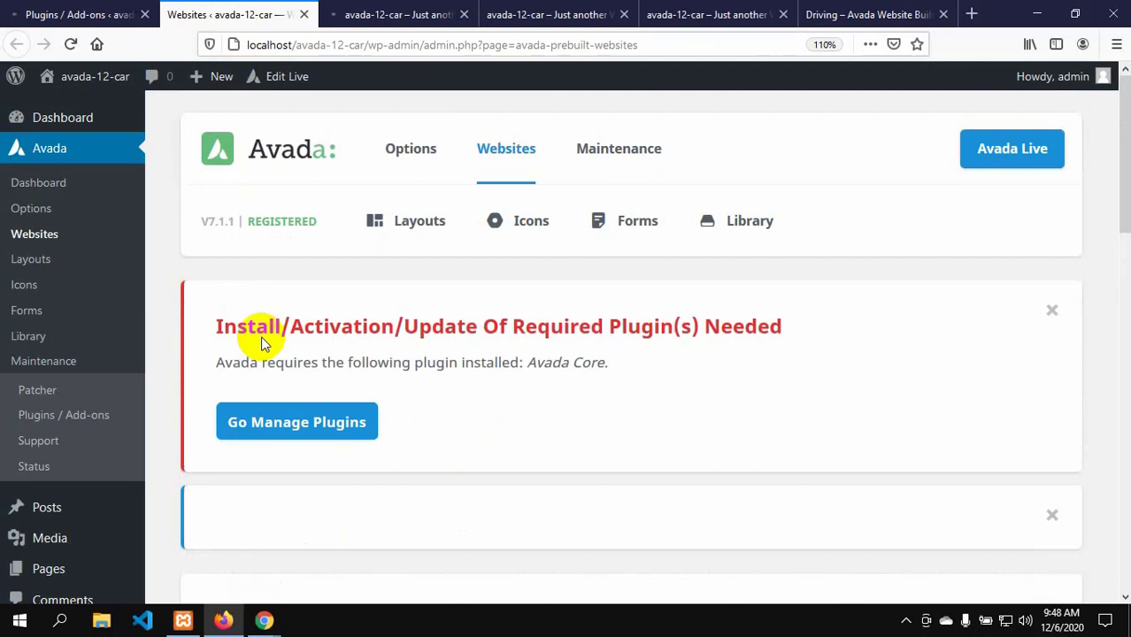
pyautogui.click(304, 15)
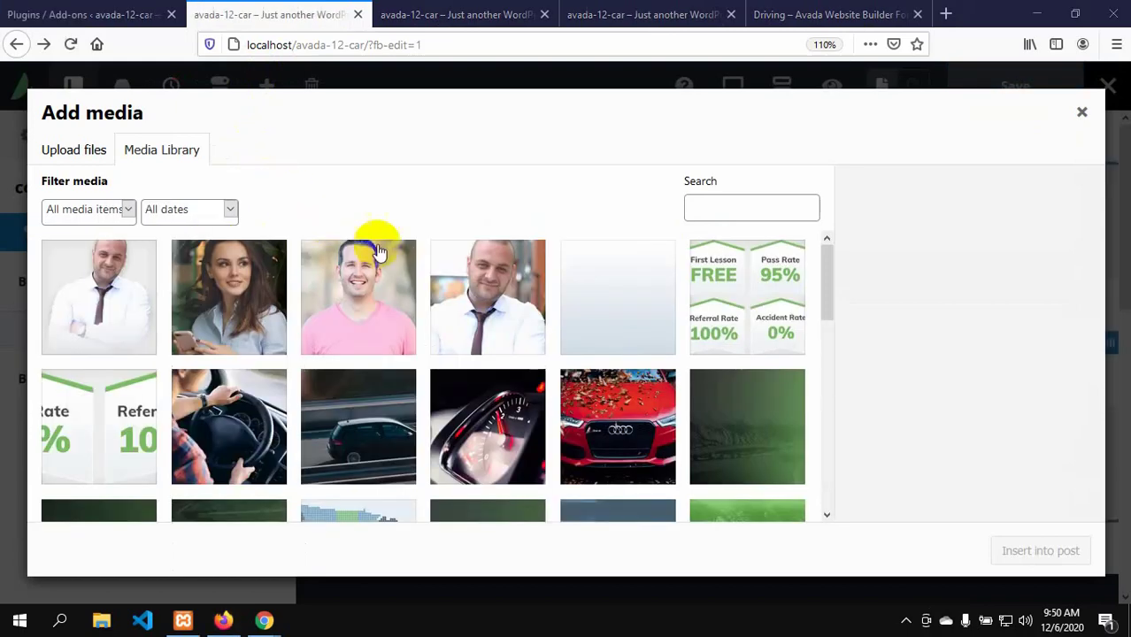
# - Compare the imported Media Library images with the demo's hero background and select pricing-instructor-background.jpg
pyautogui.scroll(-5, 416, 438)
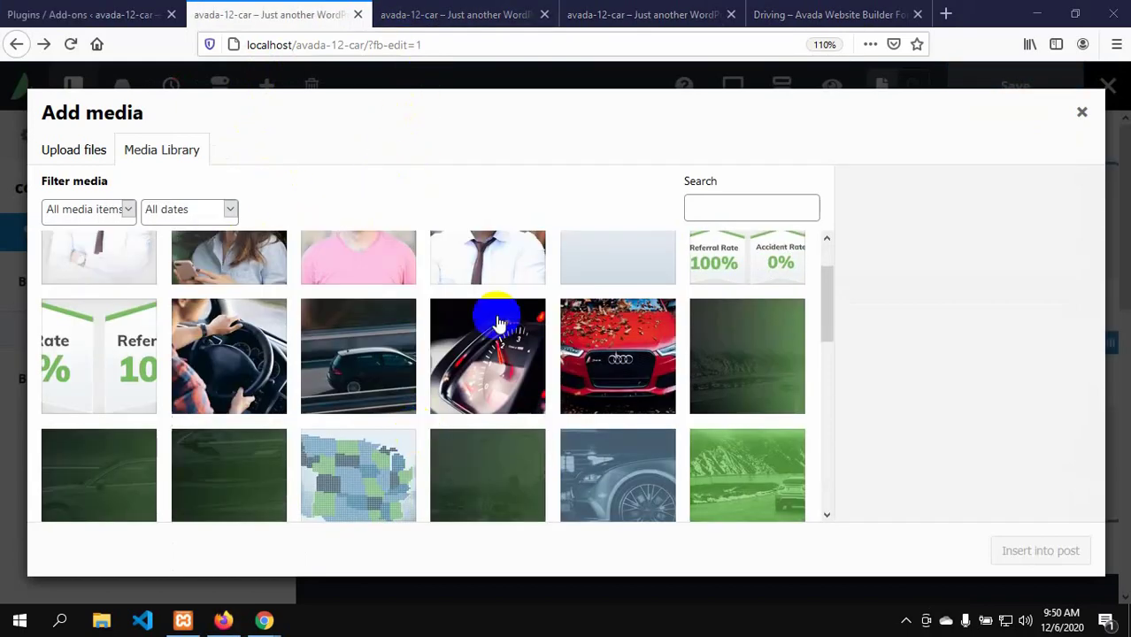
pyautogui.click(787, 14)
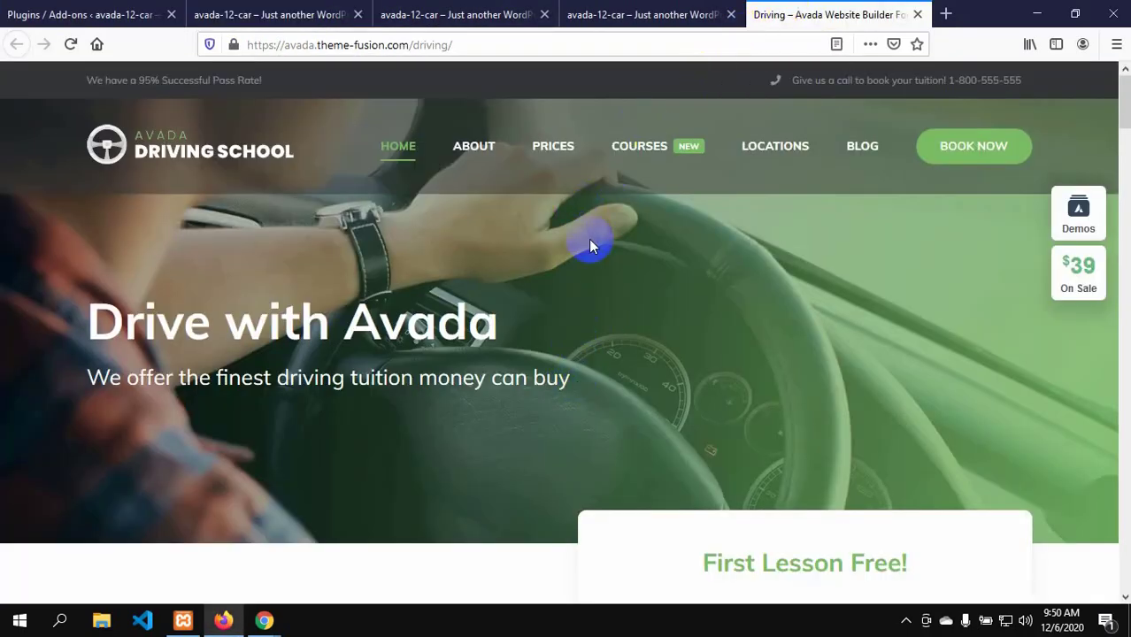
pyautogui.scroll(-2, 604, 318)
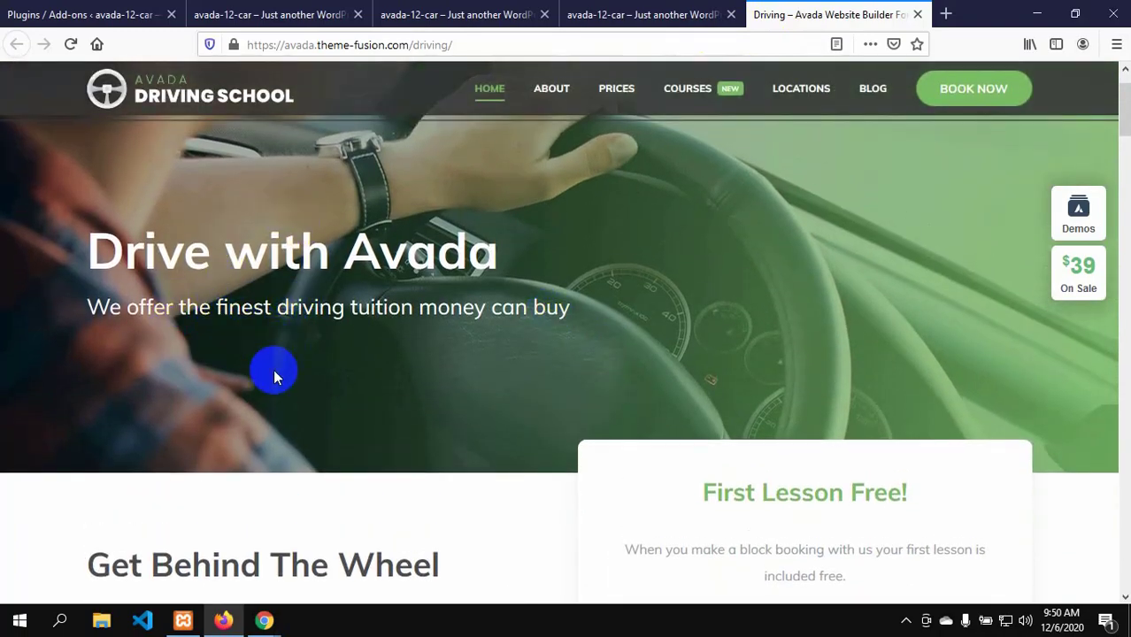
pyautogui.scroll(2, 283, 336)
pyautogui.click(256, 11)
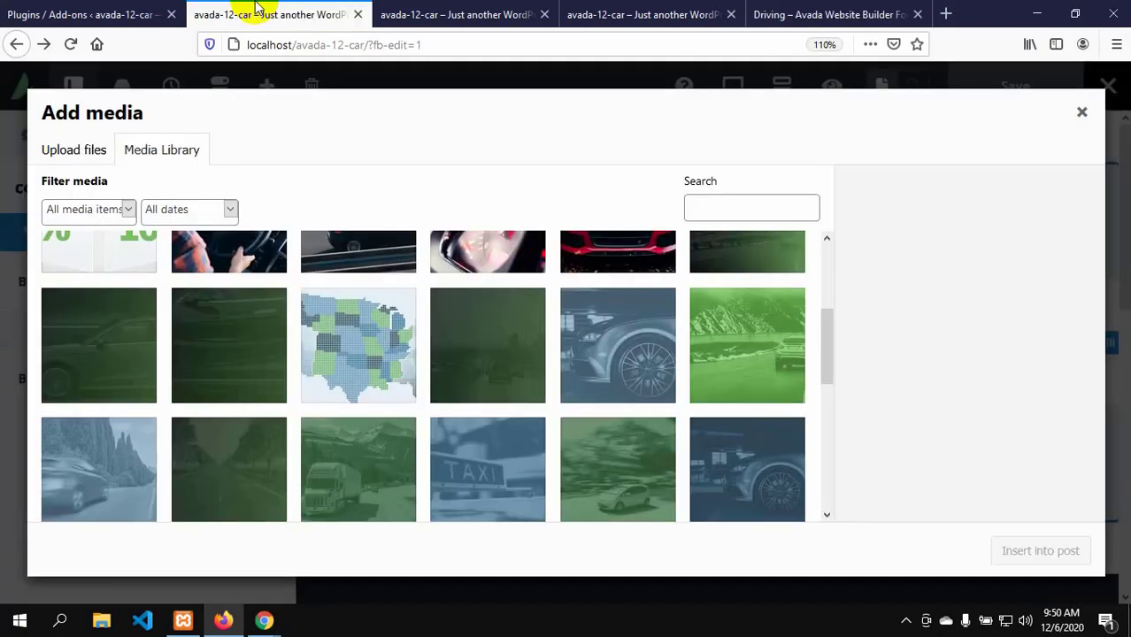
pyautogui.scroll(-3, 564, 359)
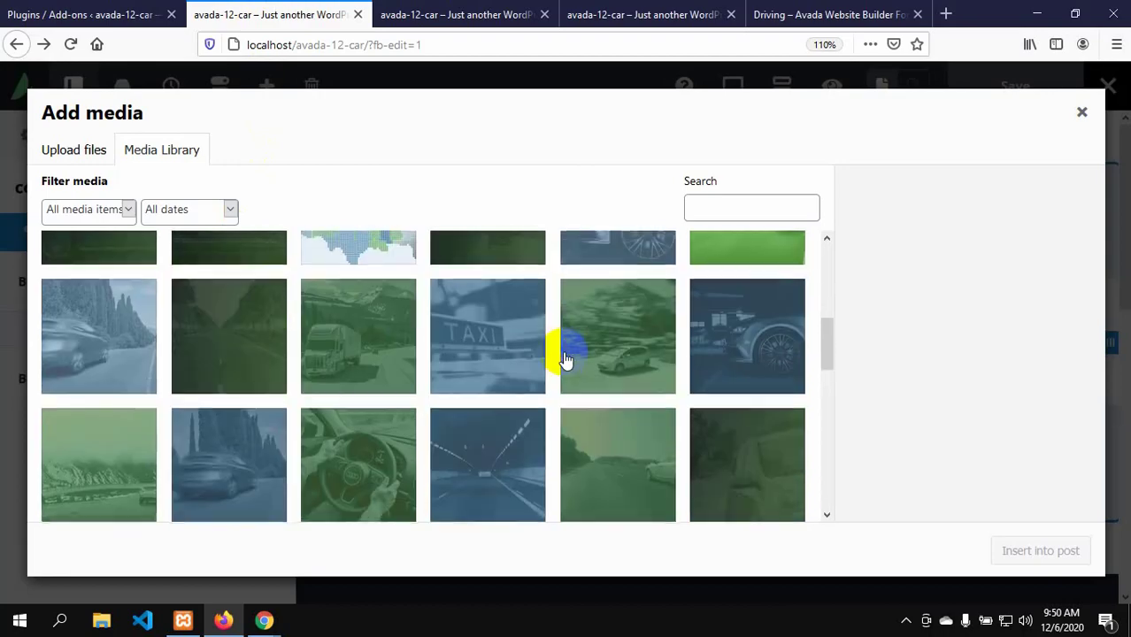
pyautogui.click(346, 459)
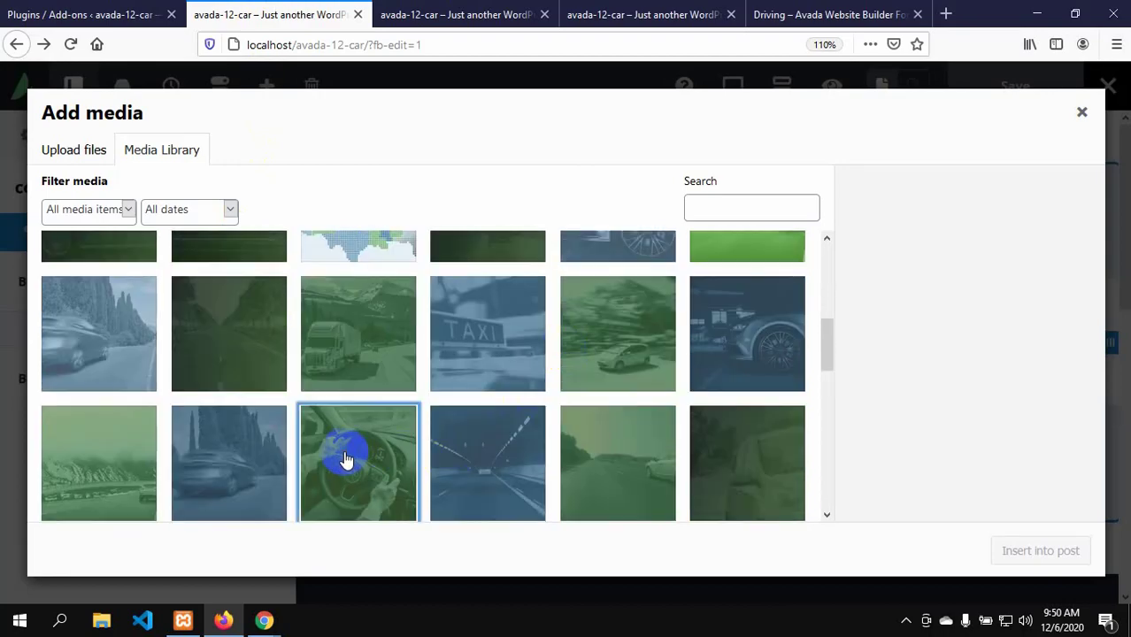
# - Compare the remaining Media Library images with the demo's hero background and select homepage-hero-background-scaled.jpg
pyautogui.scroll(-3, 411, 414)
pyautogui.scroll(-3, 411, 417)
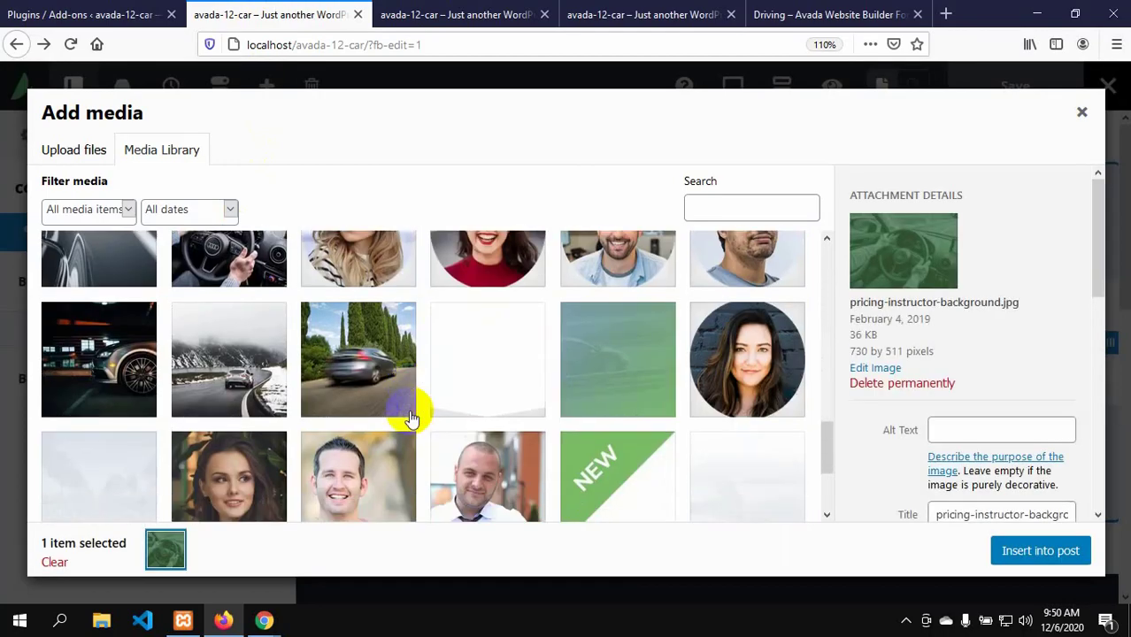
pyautogui.scroll(-3, 411, 418)
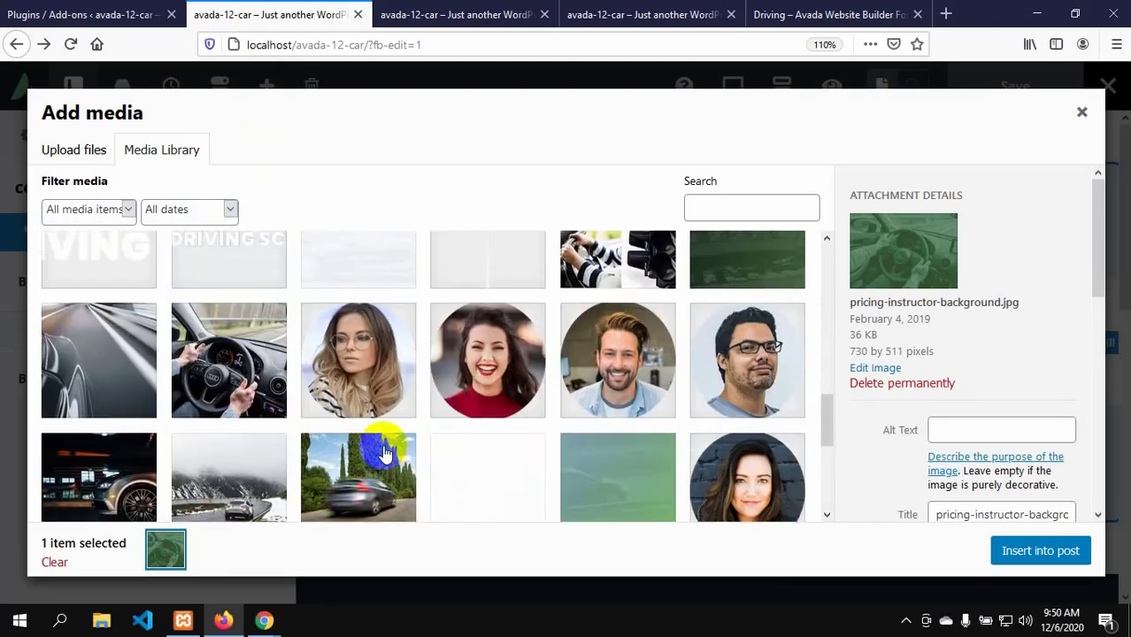
pyautogui.scroll(2, 384, 453)
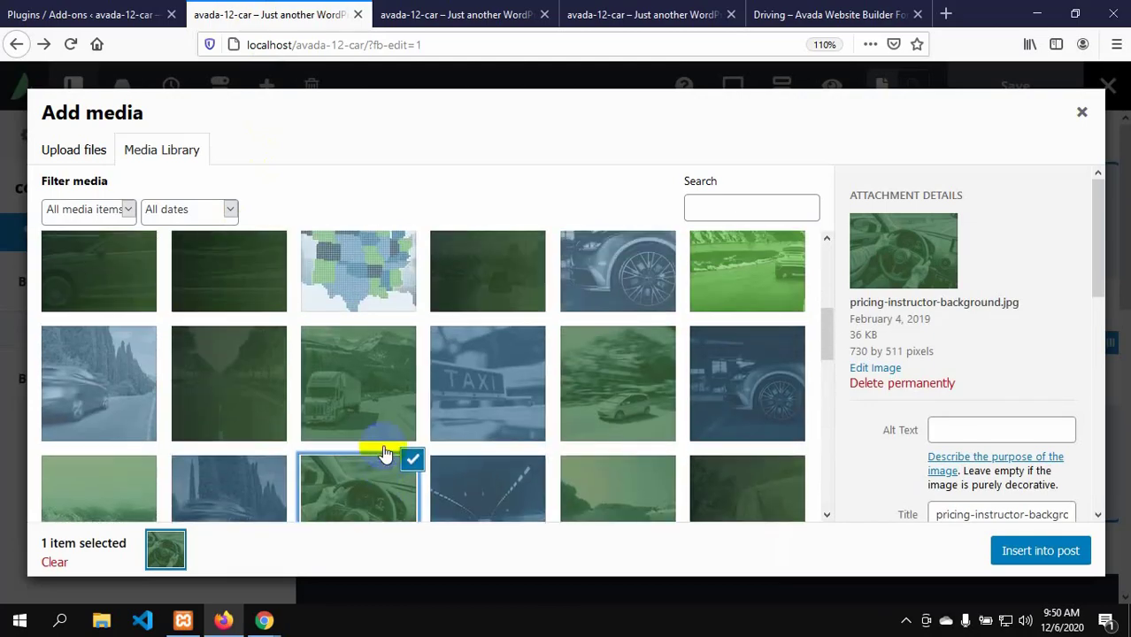
pyautogui.scroll(-2, 385, 453)
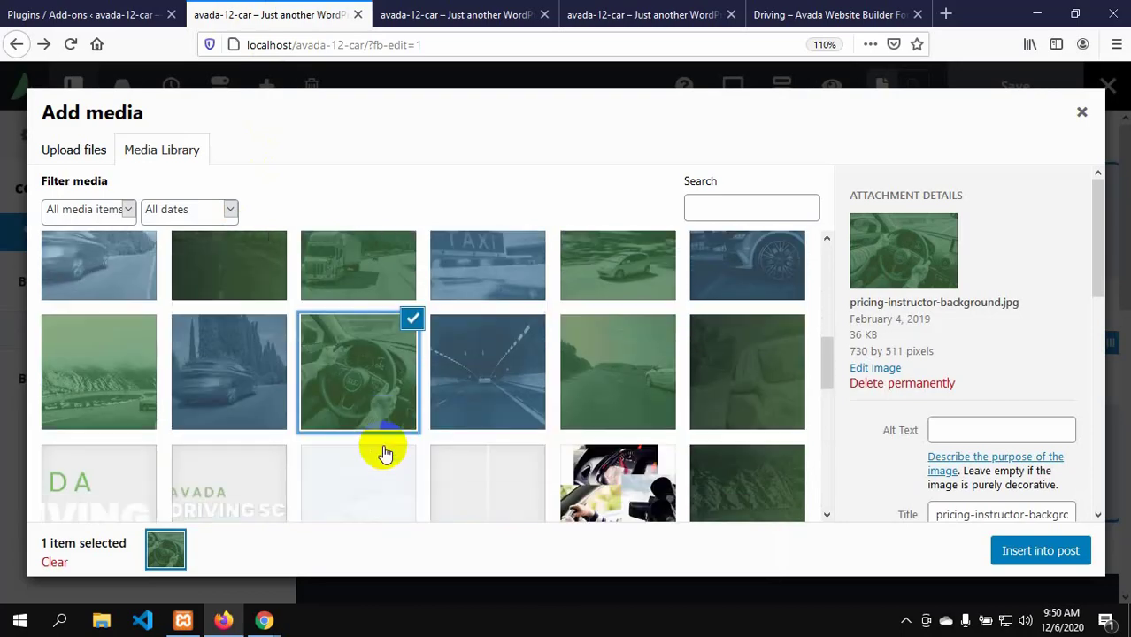
pyautogui.click(790, 11)
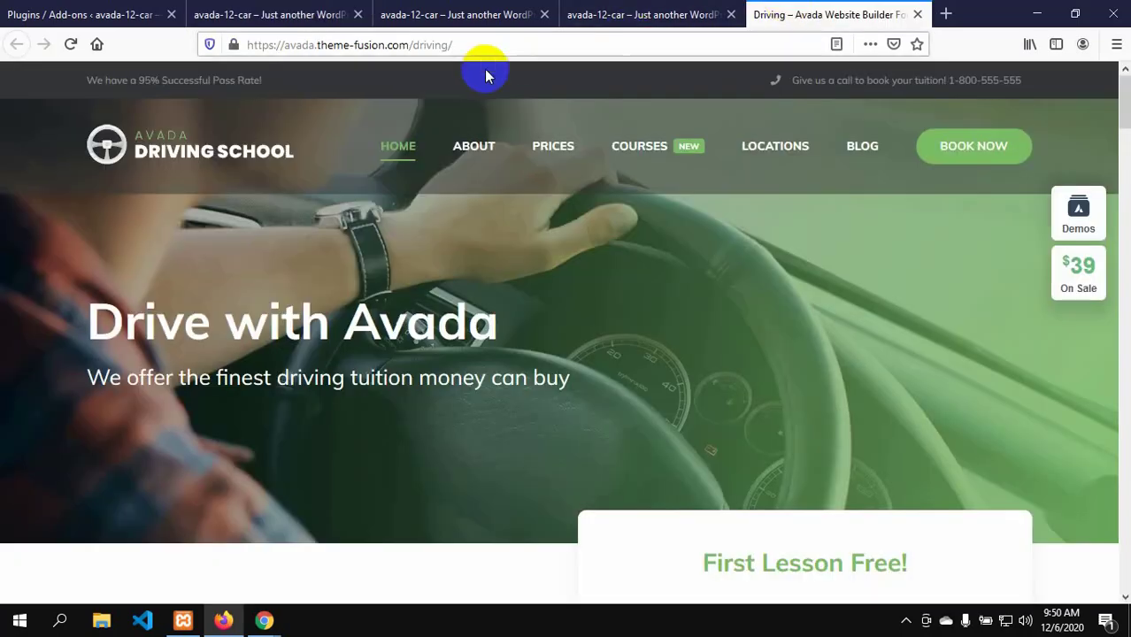
pyautogui.click(223, 14)
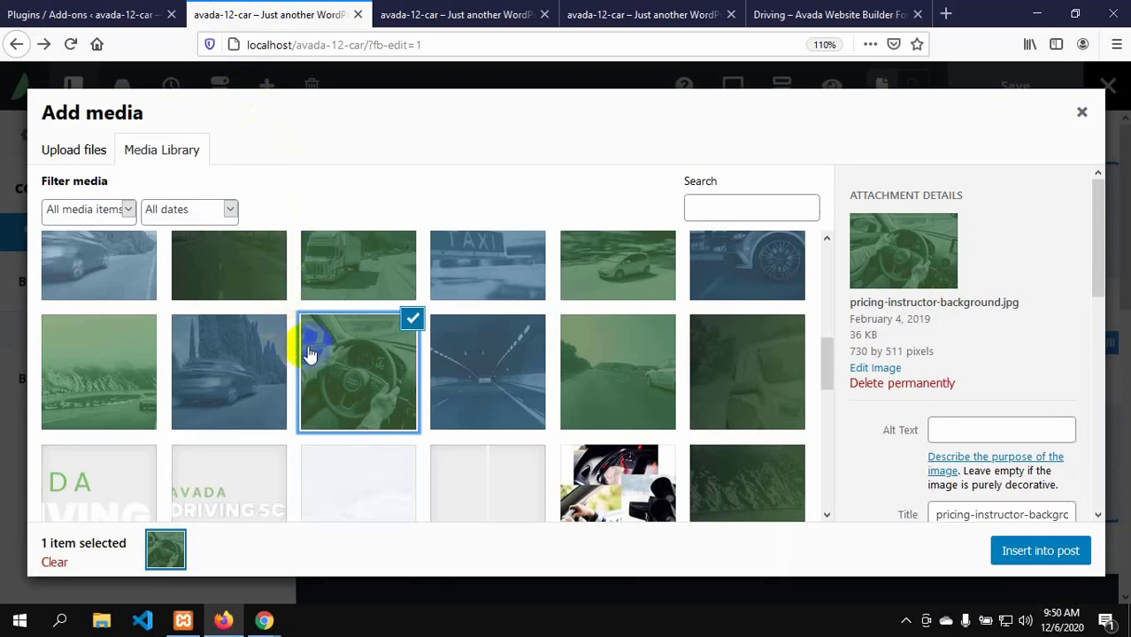
pyautogui.scroll(-5, 349, 367)
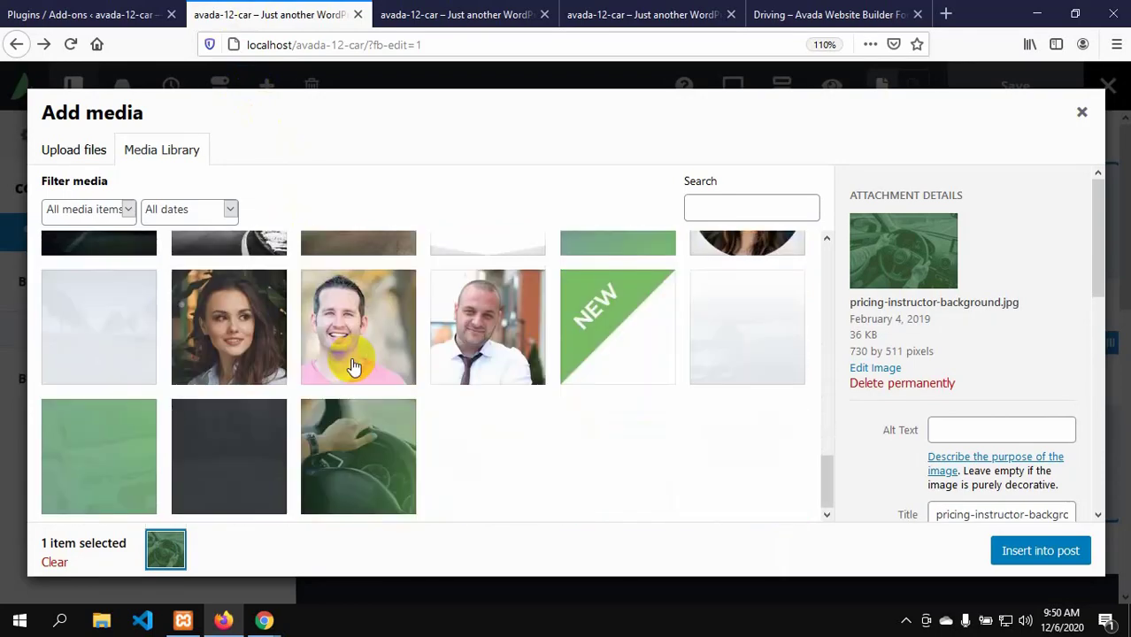
pyautogui.scroll(10, 352, 366)
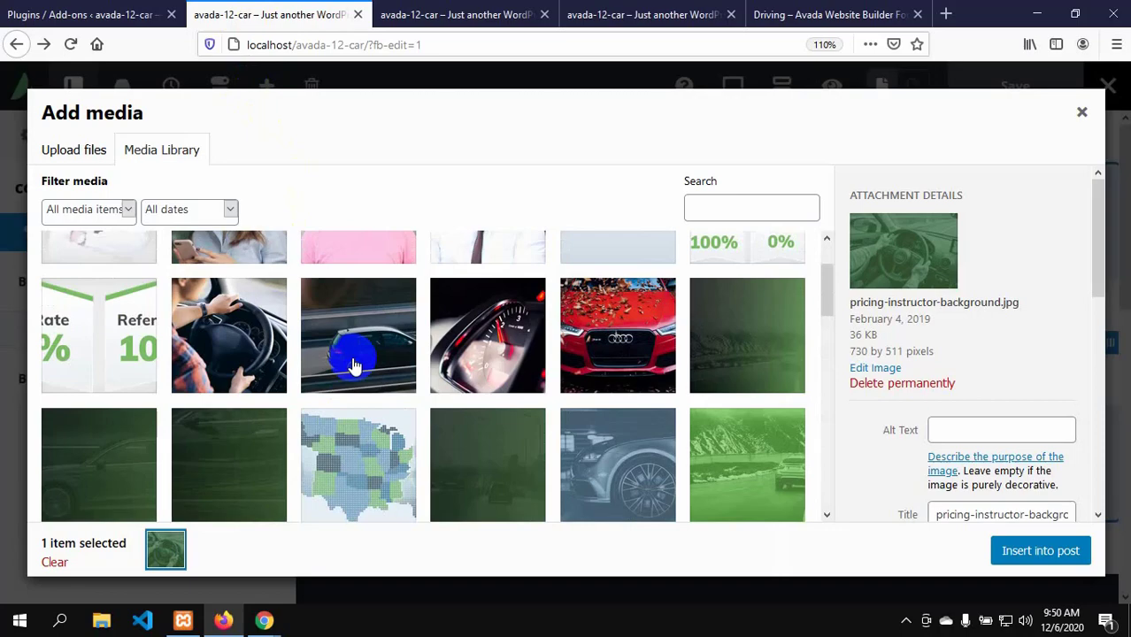
pyautogui.click(811, 13)
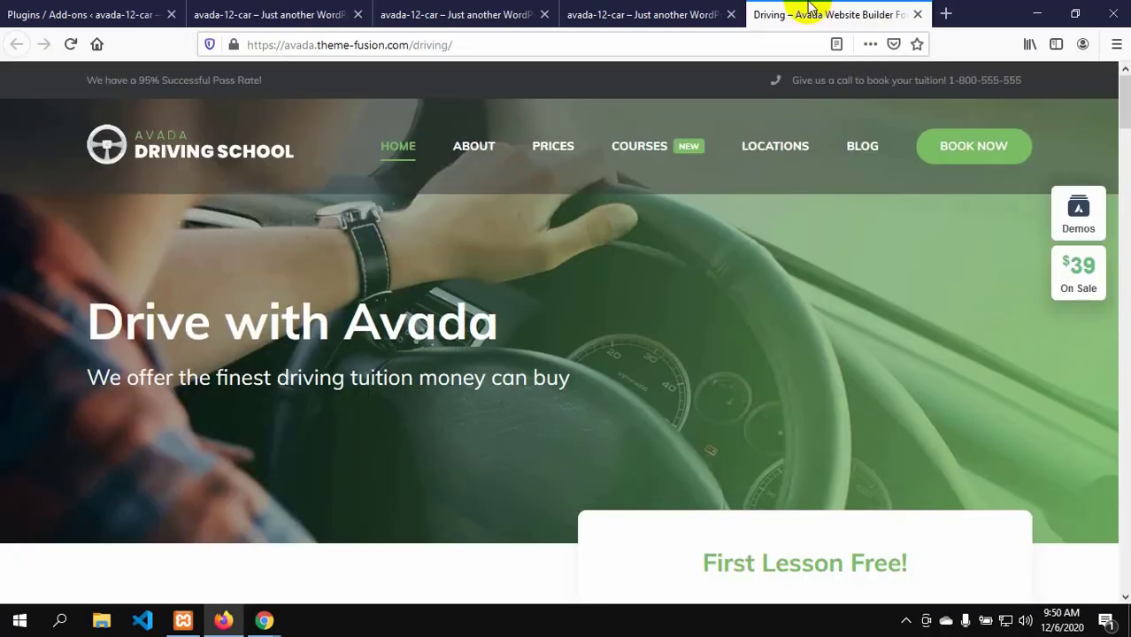
pyautogui.click(270, 14)
pyautogui.scroll(2, 404, 252)
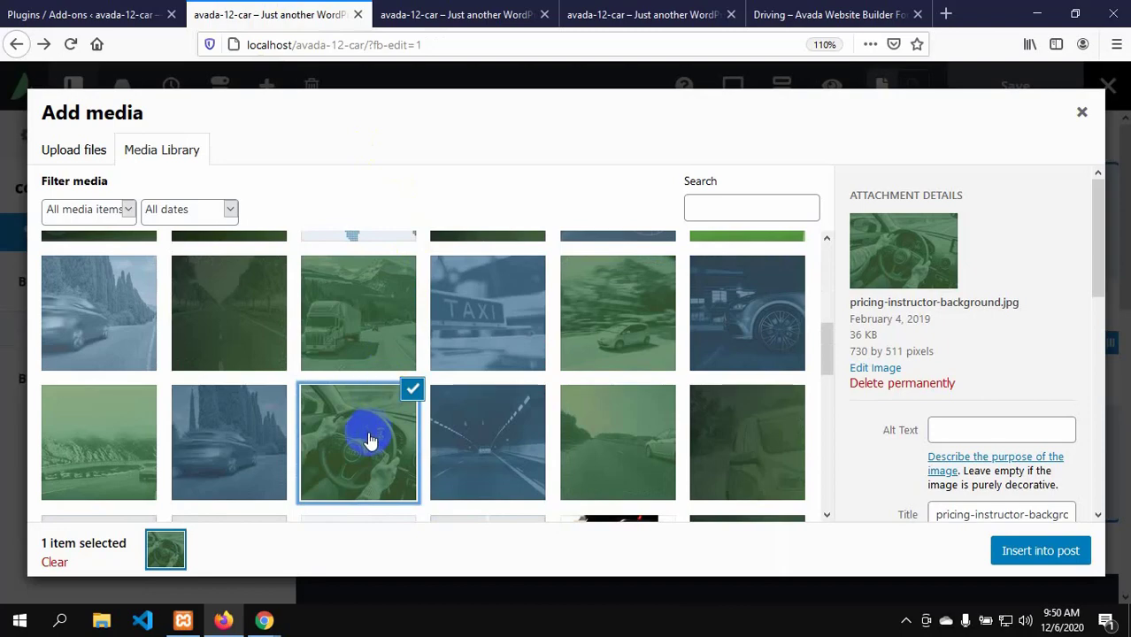
pyautogui.scroll(-5, 370, 439)
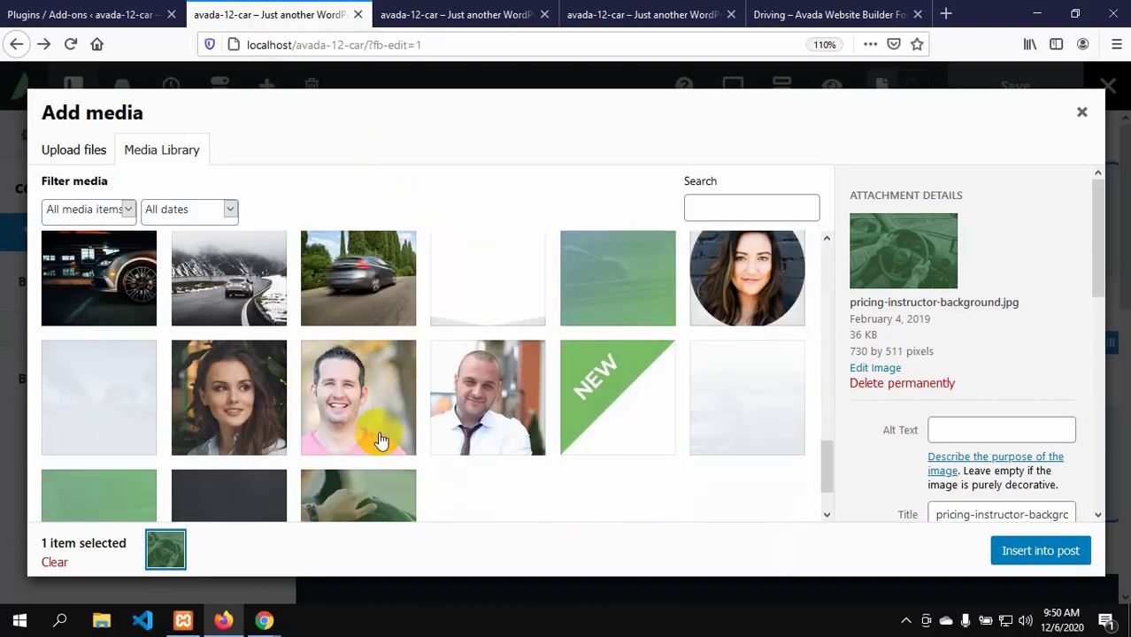
pyautogui.scroll(-2, 376, 435)
pyautogui.click(783, 10)
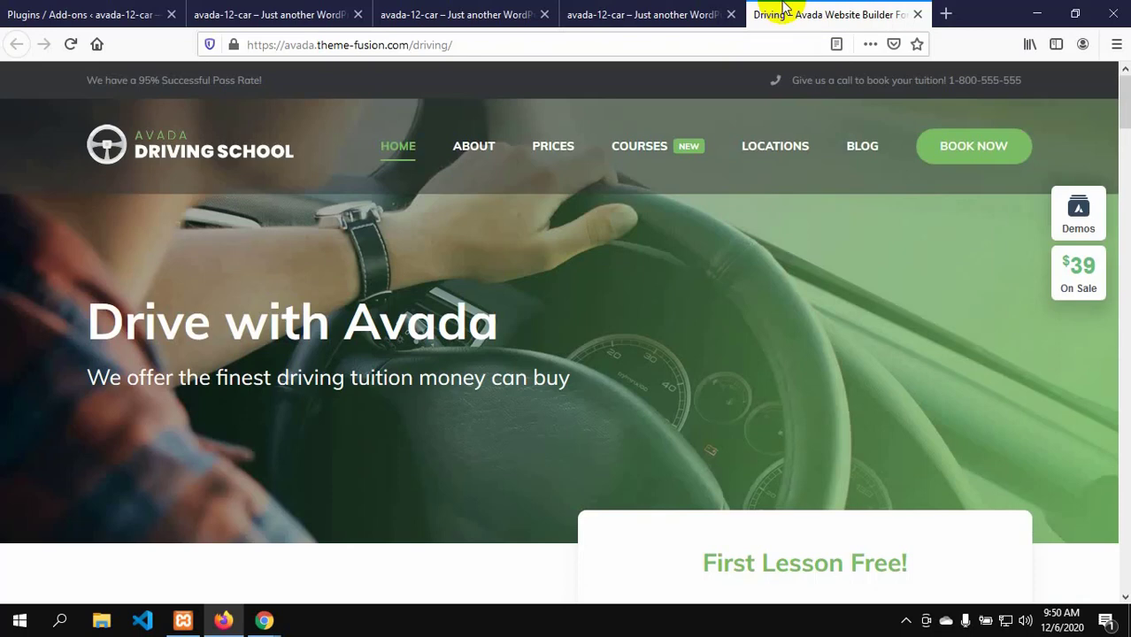
pyautogui.click(256, 15)
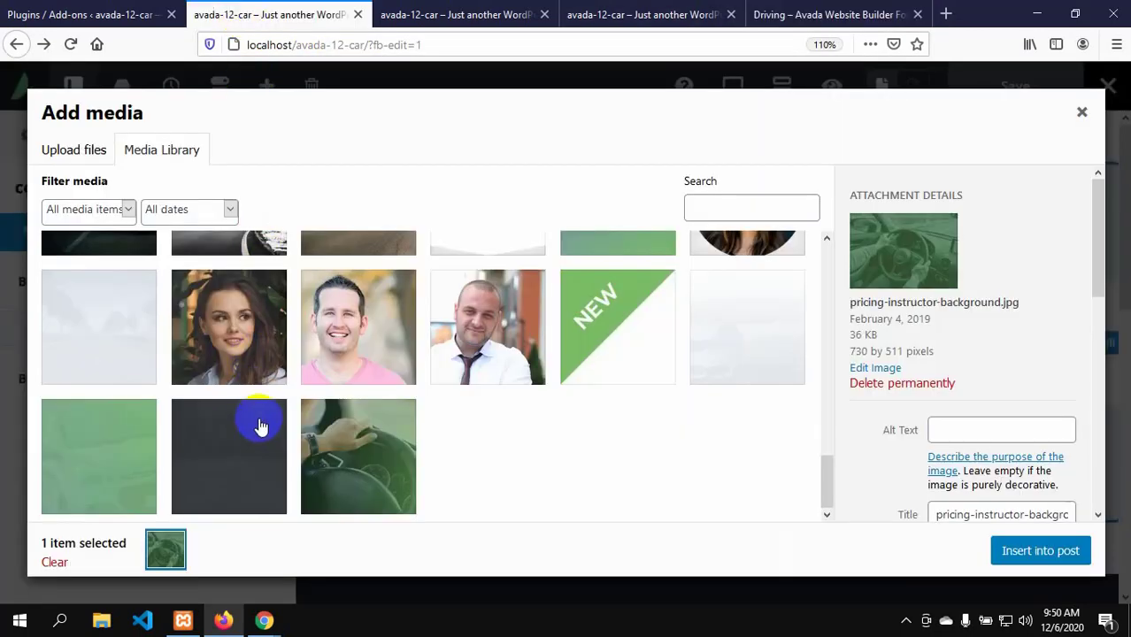
pyautogui.click(328, 455)
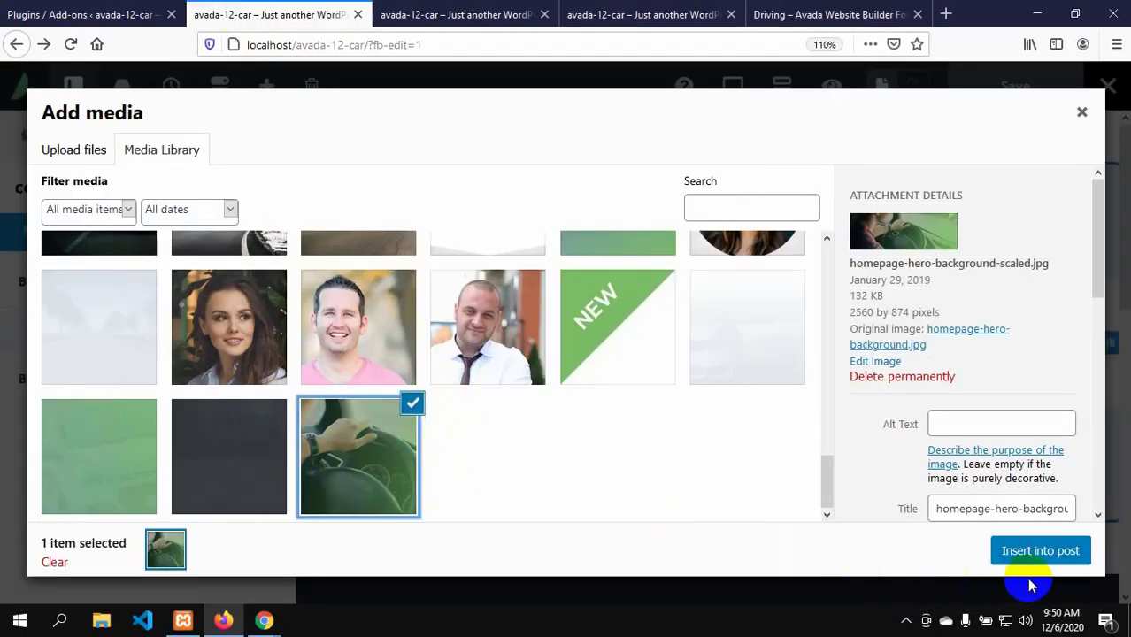
# - Insert the selected image as container-1's background at Full Size – 2560 × 874 with no link, and save the Home page
pyautogui.scroll(-4, 1005, 389)
pyautogui.scroll(-3, 996, 421)
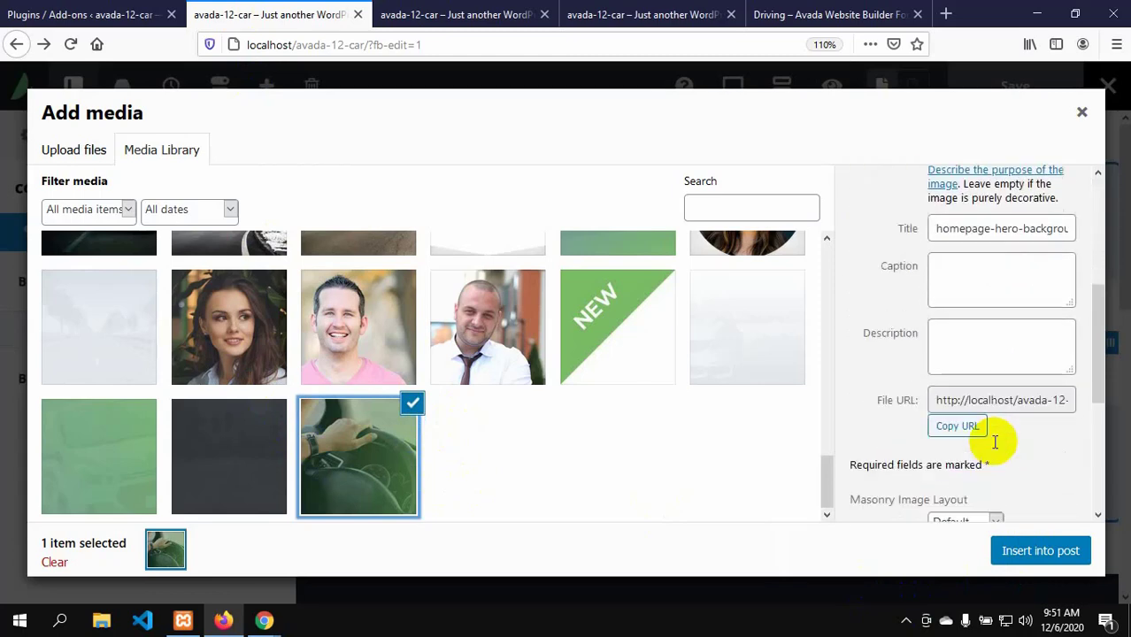
pyautogui.scroll(-5, 998, 460)
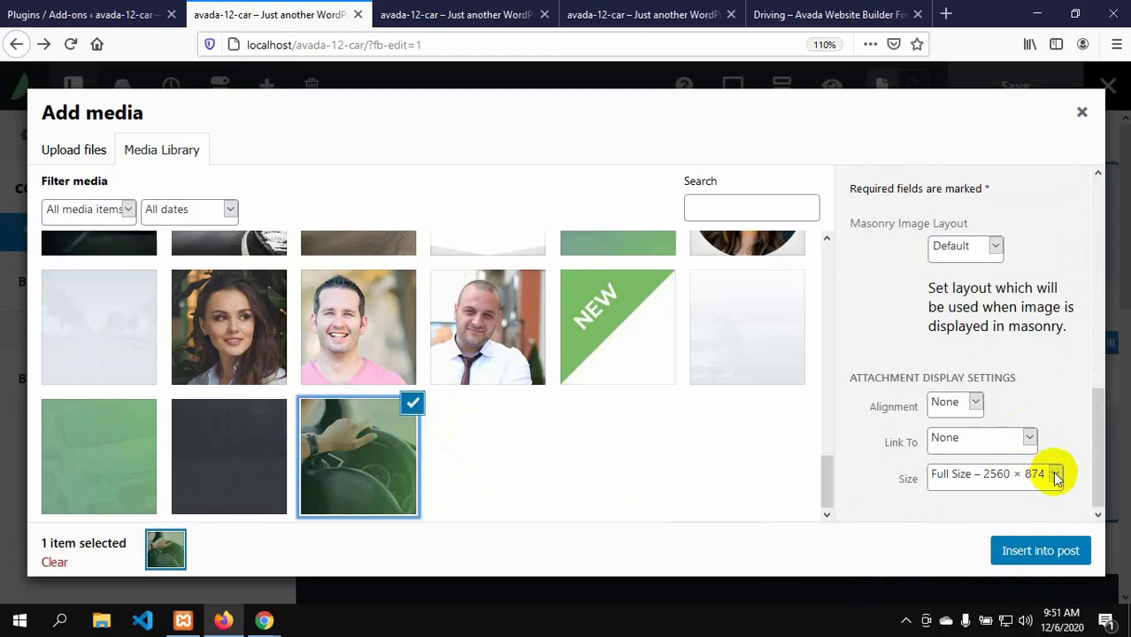
pyautogui.click(1056, 476)
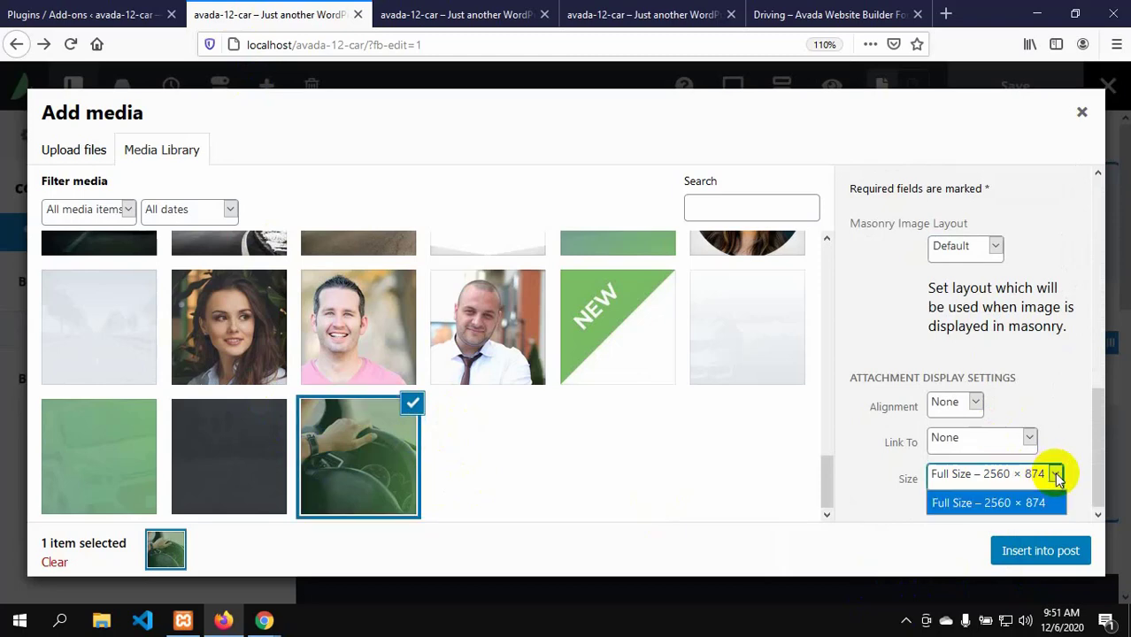
pyautogui.click(1026, 503)
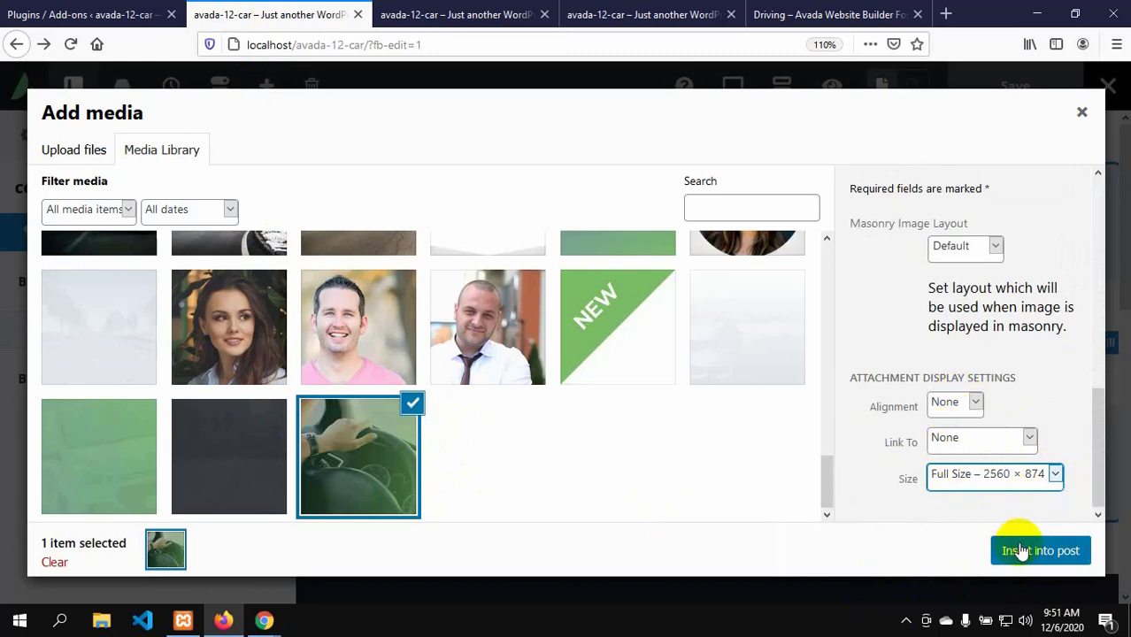
pyautogui.click(1028, 439)
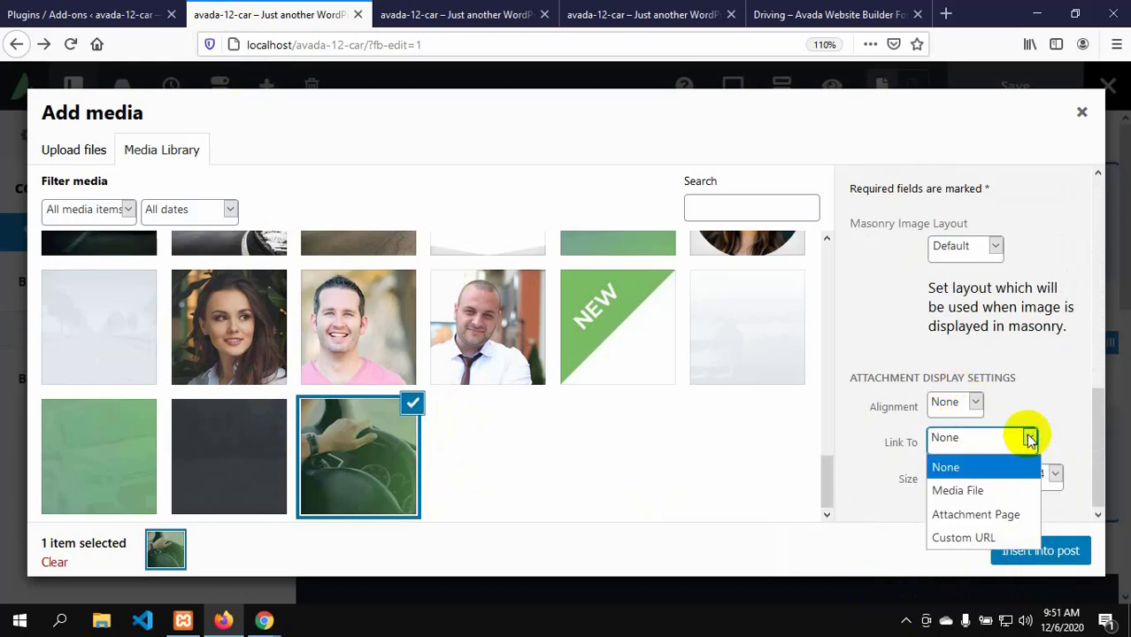
pyautogui.click(1031, 437)
pyautogui.click(1031, 438)
pyautogui.click(1030, 437)
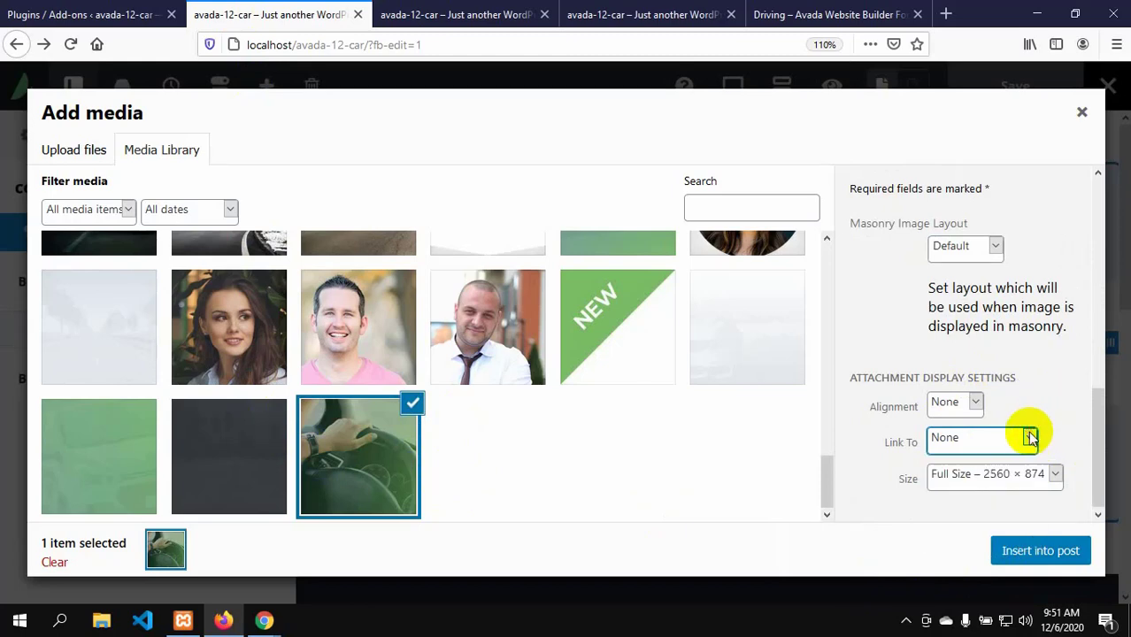
pyautogui.click(1025, 550)
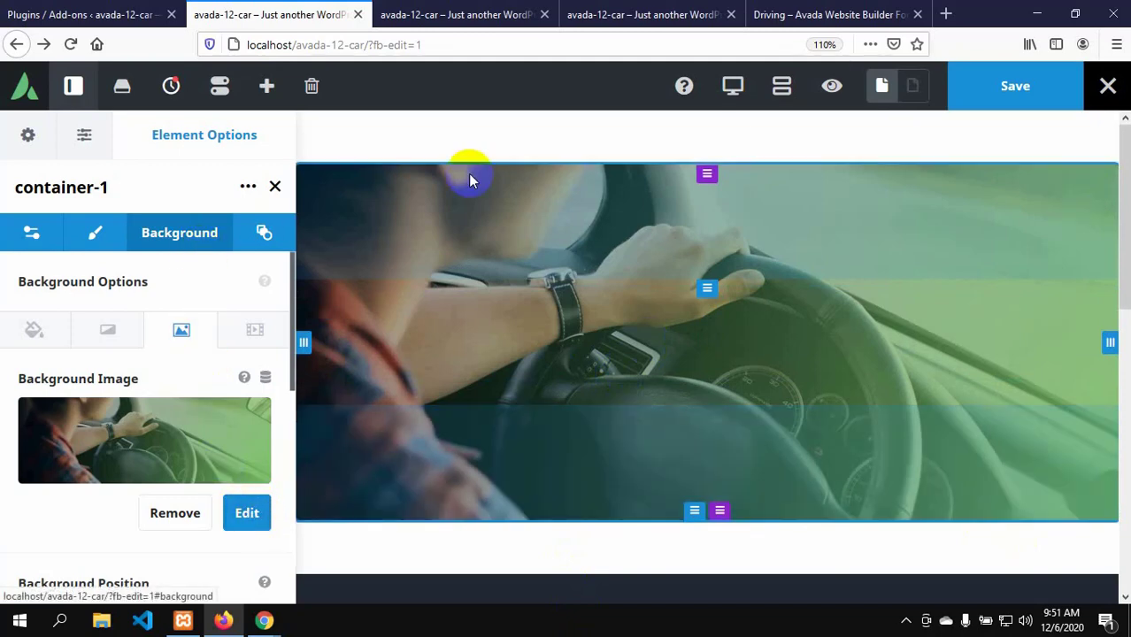
pyautogui.click(986, 87)
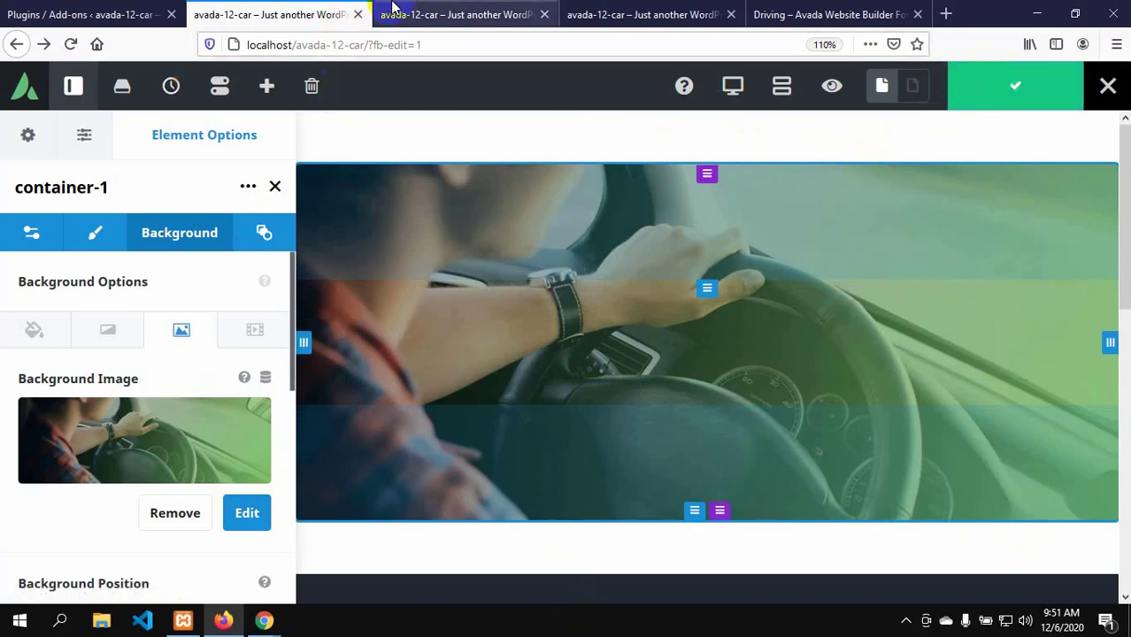
# - Reload the second Home page editor view and examine the hero background on the published Home page
pyautogui.click(423, 16)
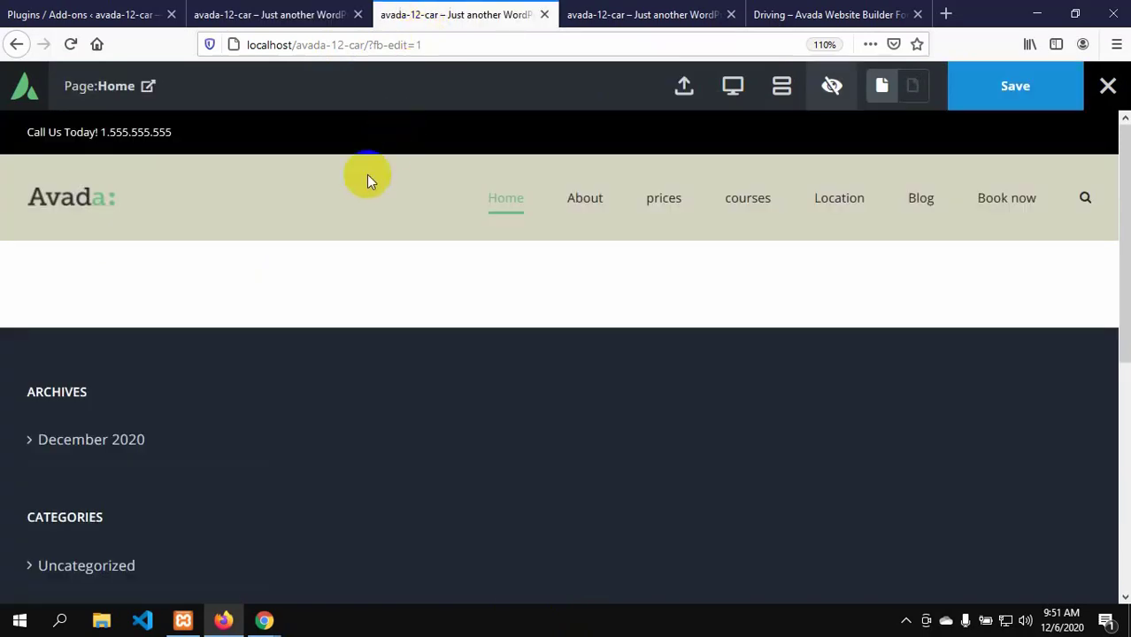
pyautogui.click(70, 45)
pyautogui.click(661, 295)
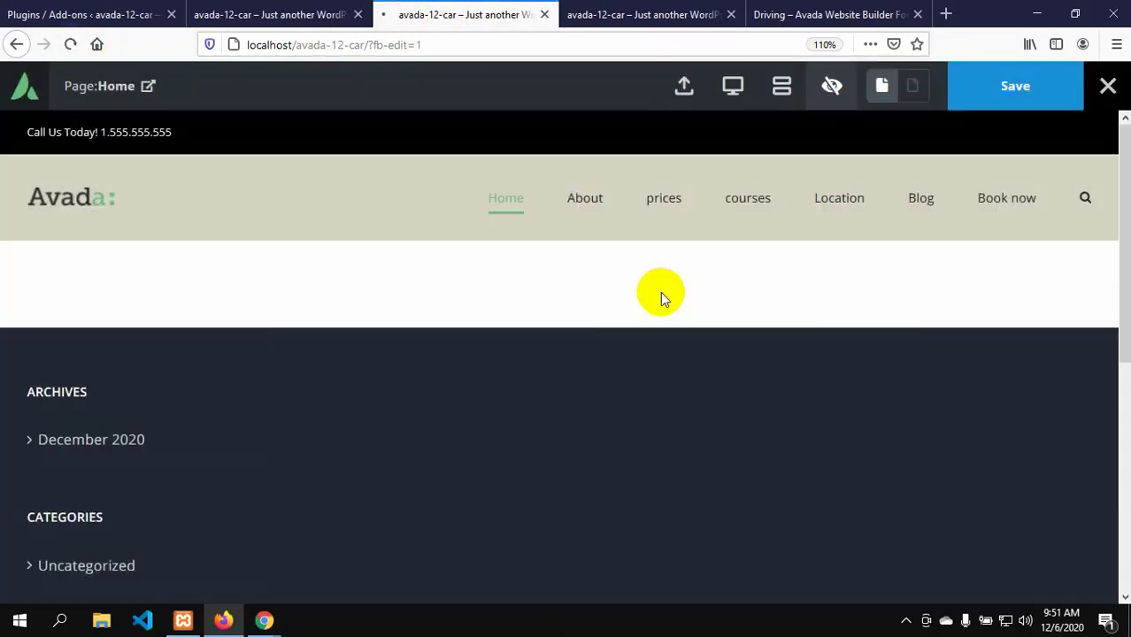
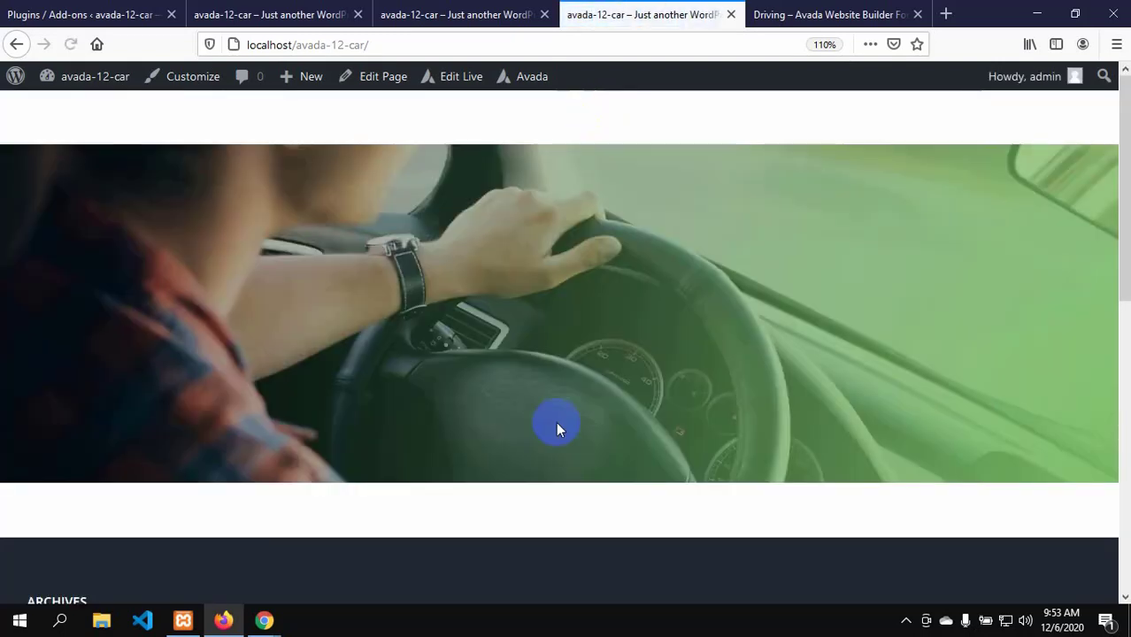
pyautogui.scroll(-3, 630, 284)
pyautogui.scroll(3, 630, 284)
pyautogui.scroll(-5, 532, 429)
pyautogui.scroll(5, 532, 429)
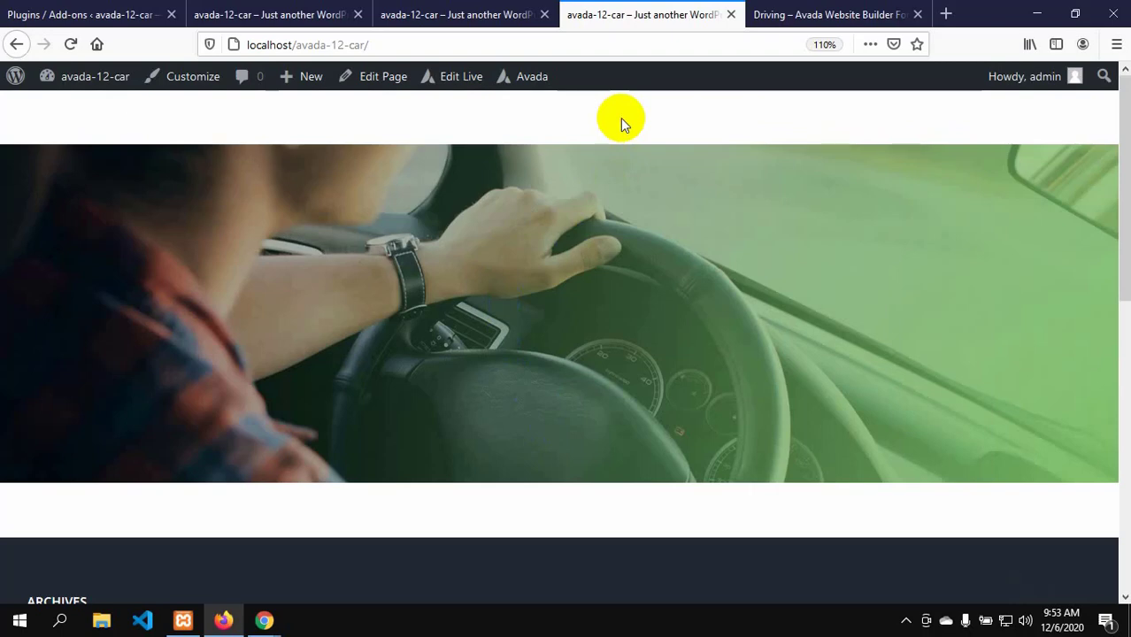
pyautogui.scroll(-1, 576, 405)
pyautogui.scroll(1, 591, 372)
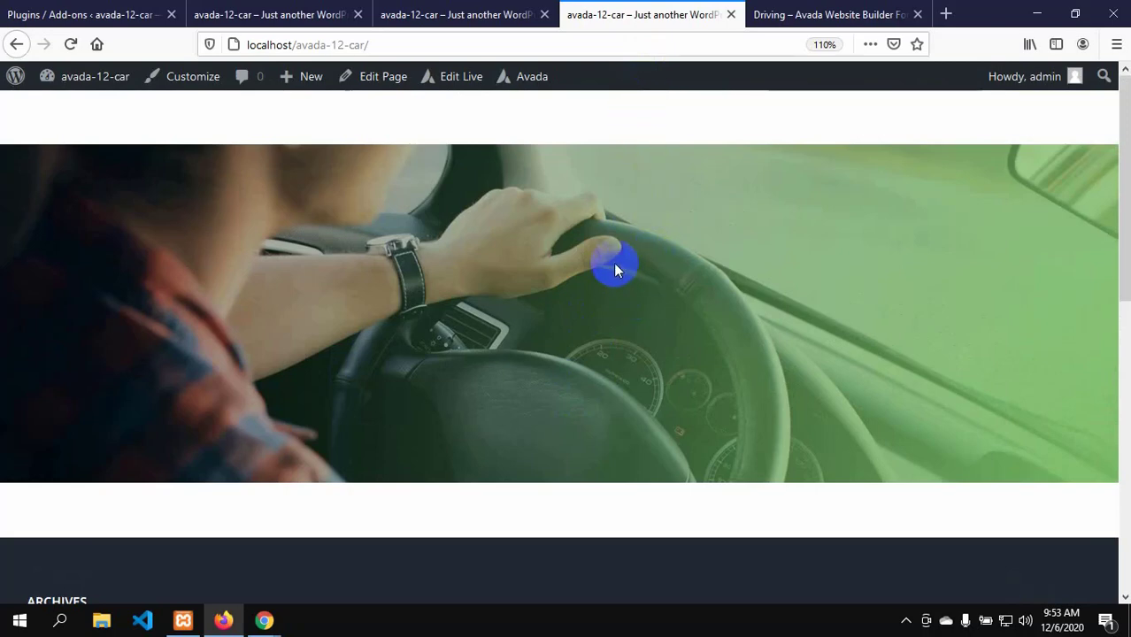
# - Set Display Header to Yes in the Home page's header options, save the page and check the header over the hero
pyautogui.click(452, 15)
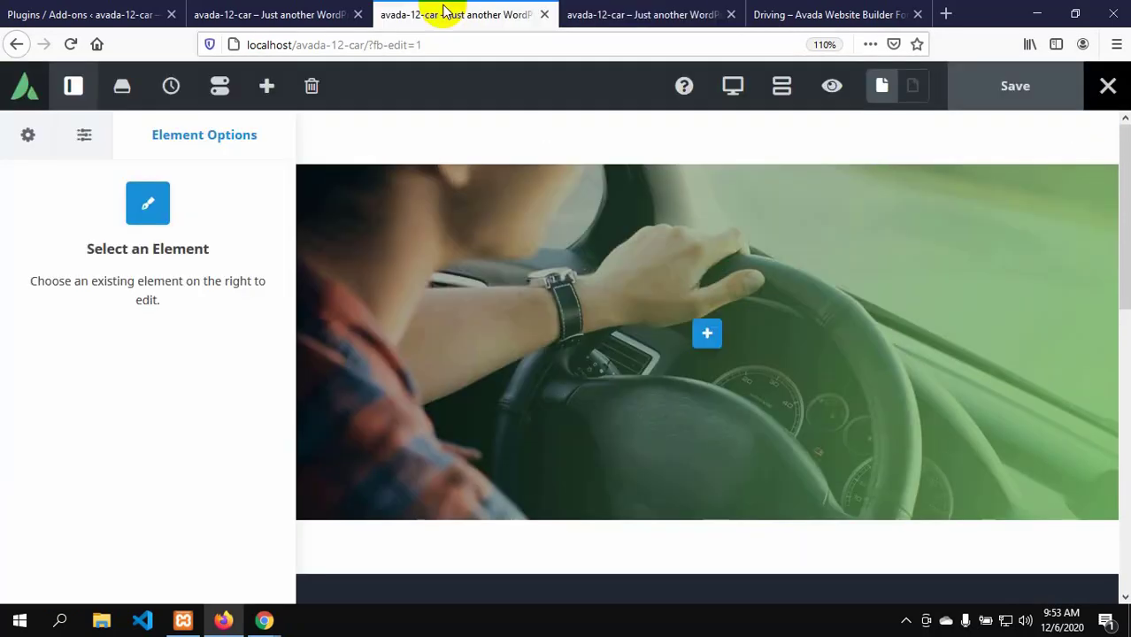
pyautogui.click(88, 143)
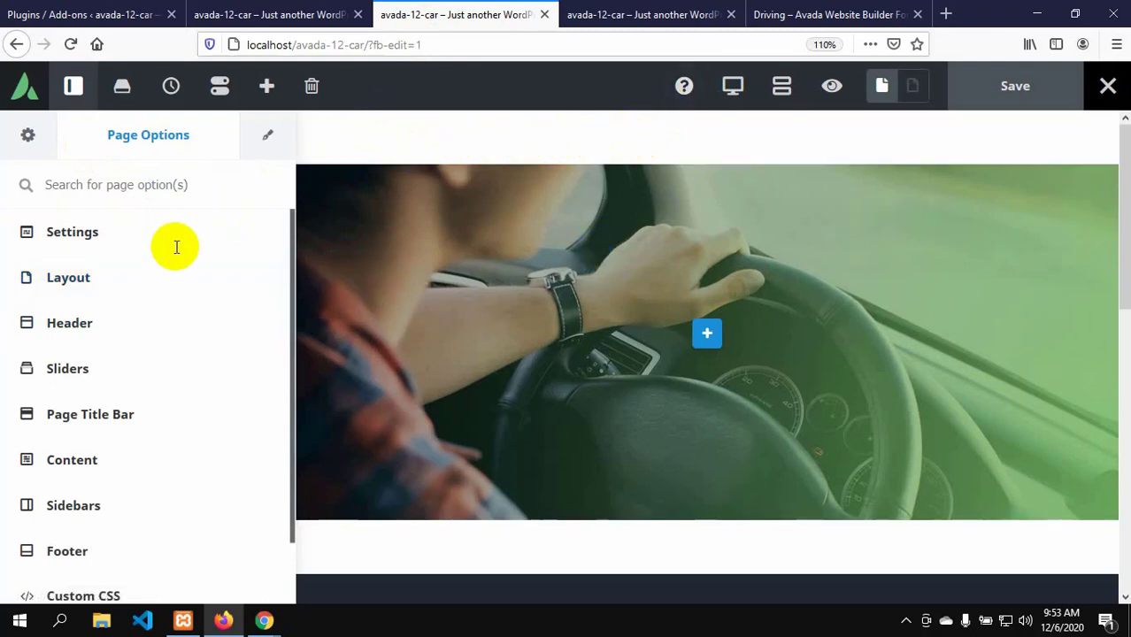
pyautogui.click(69, 326)
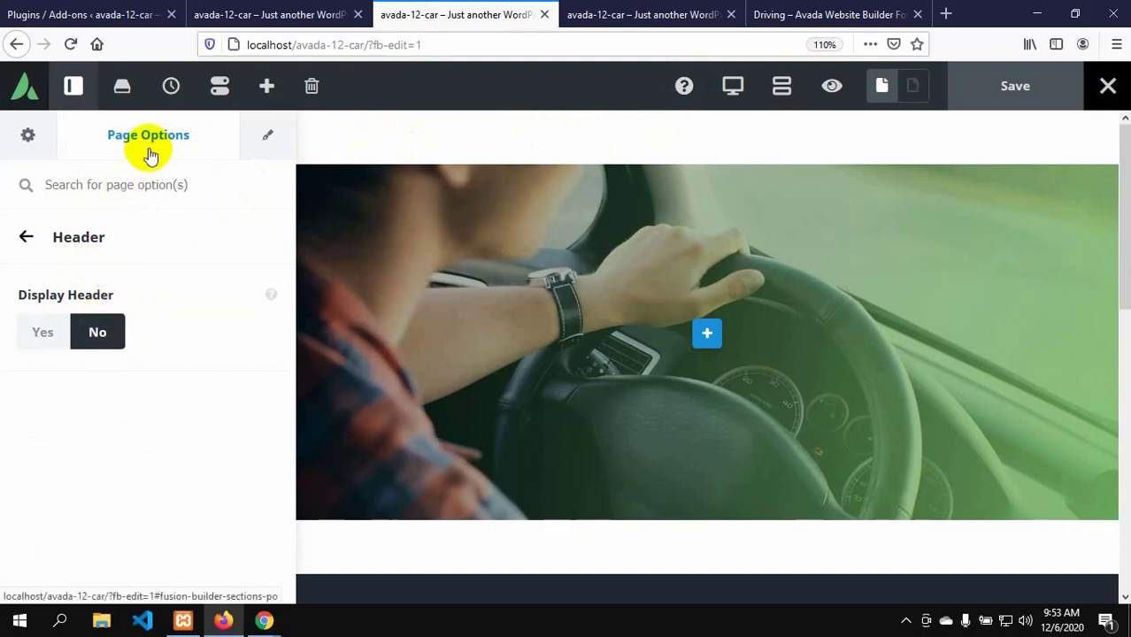
pyautogui.click(41, 329)
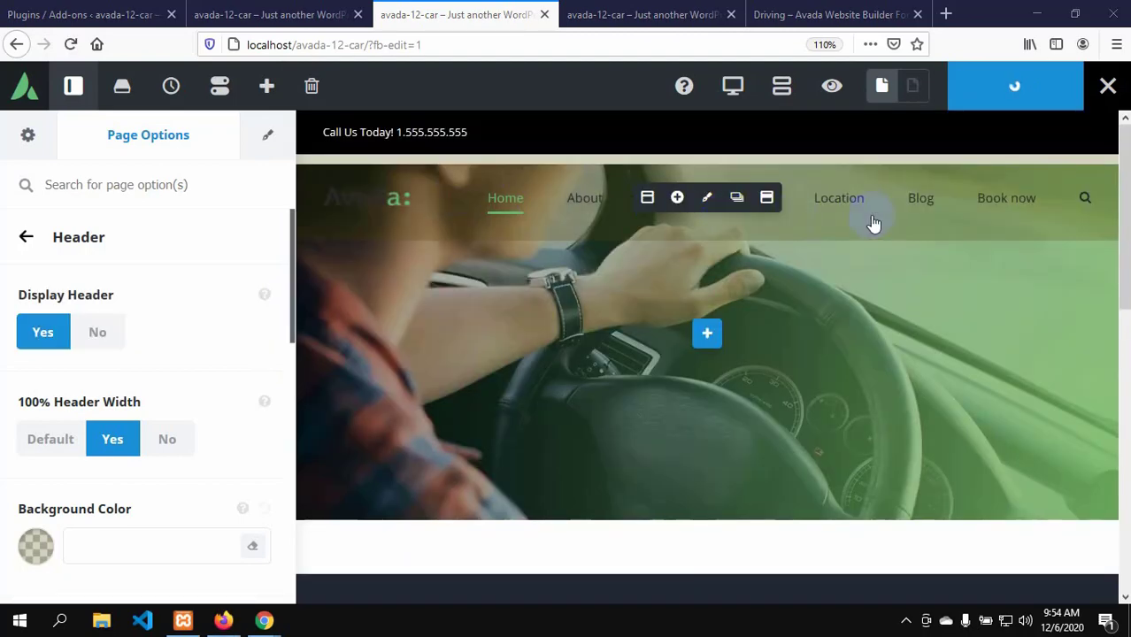
pyautogui.scroll(-3, 778, 436)
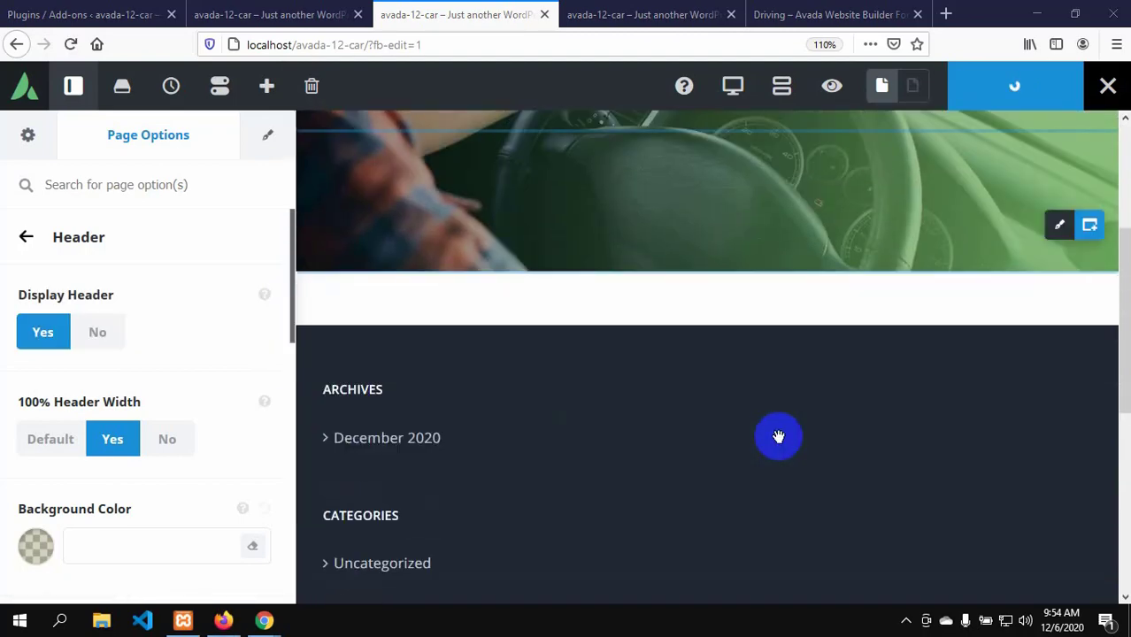
pyautogui.scroll(3, 778, 435)
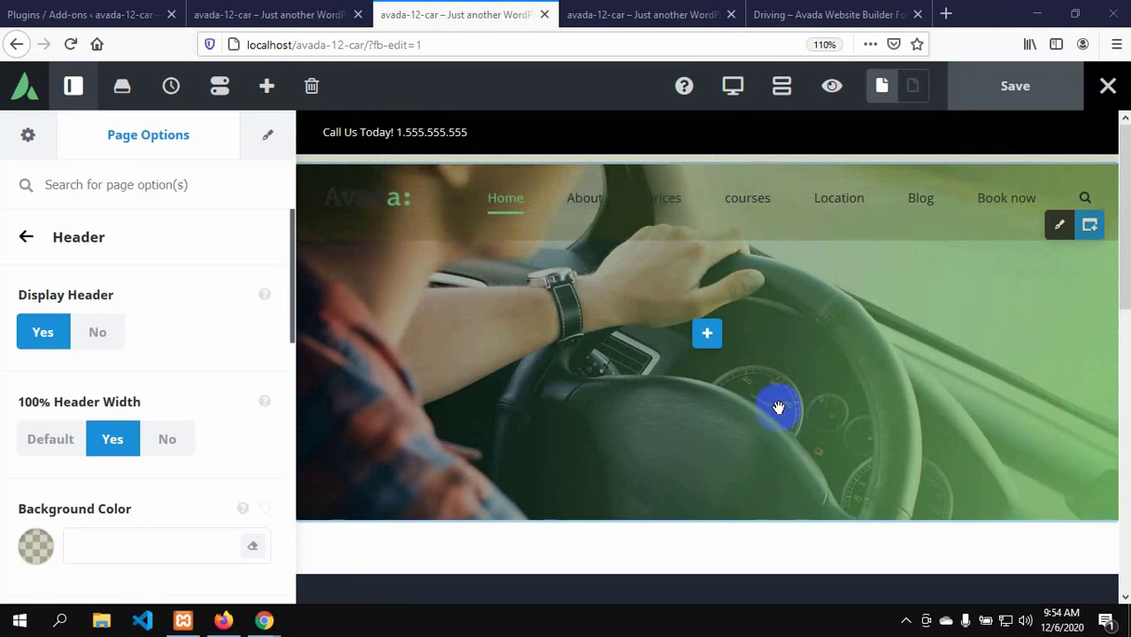
pyautogui.scroll(-3, 782, 371)
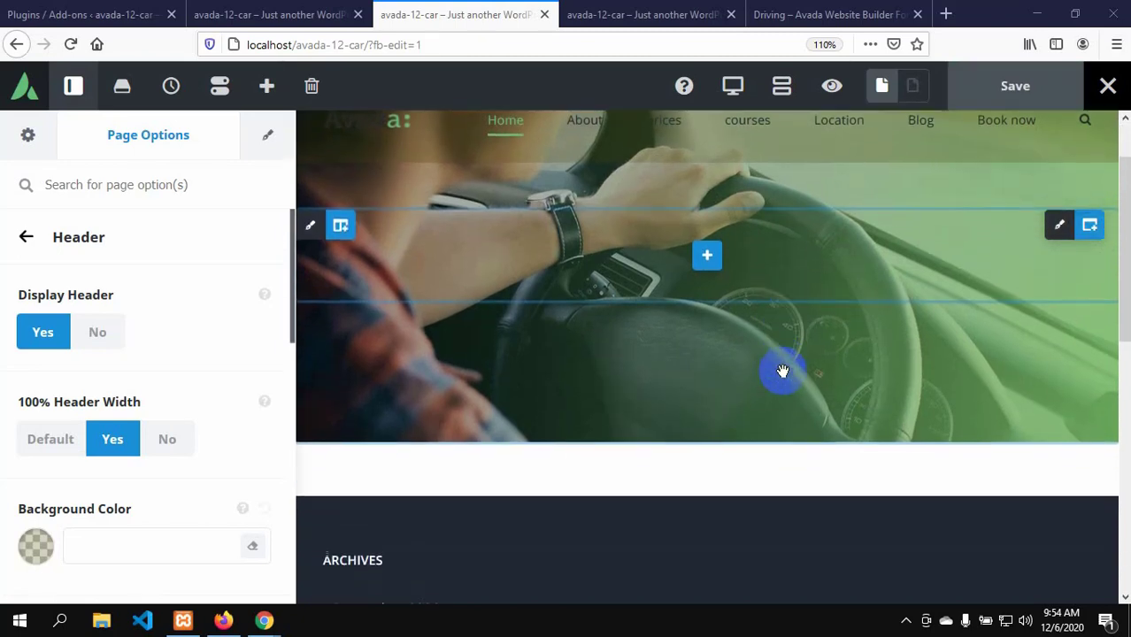
pyautogui.scroll(3, 782, 371)
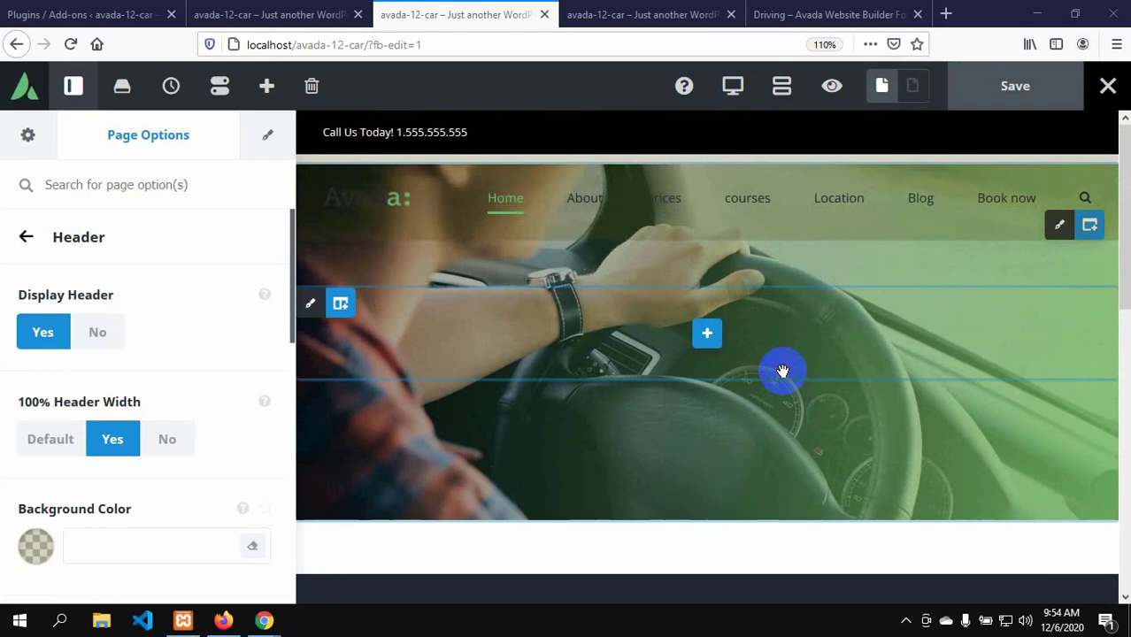
# - Reload the published Home page and examine the header displayed over the hero background
pyautogui.scroll(-3, 782, 371)
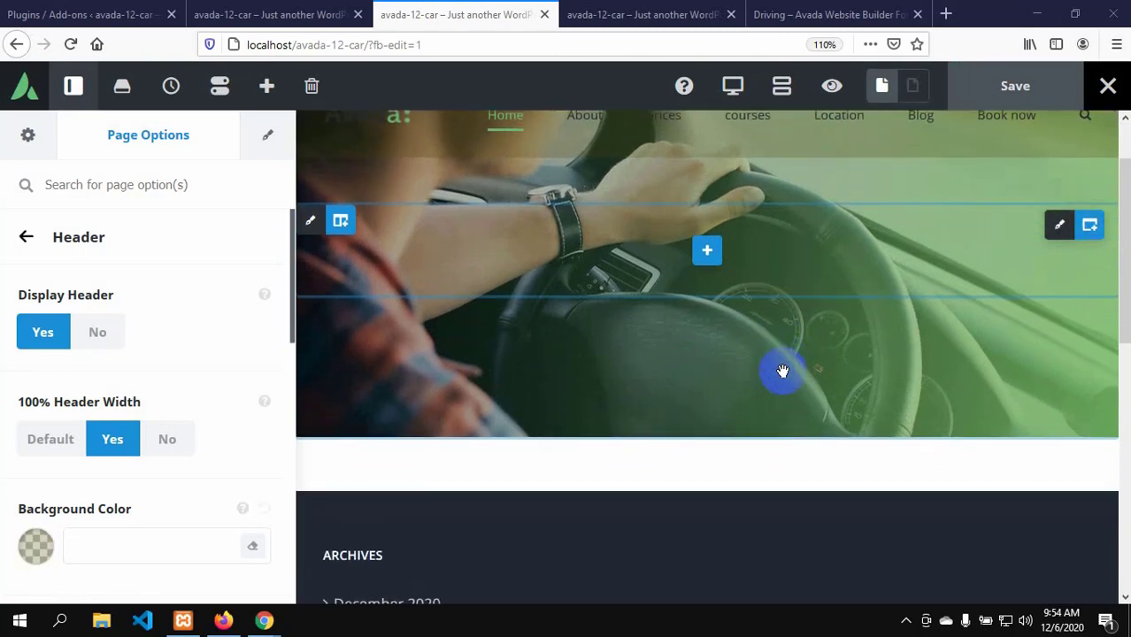
pyautogui.scroll(3, 782, 371)
pyautogui.click(595, 9)
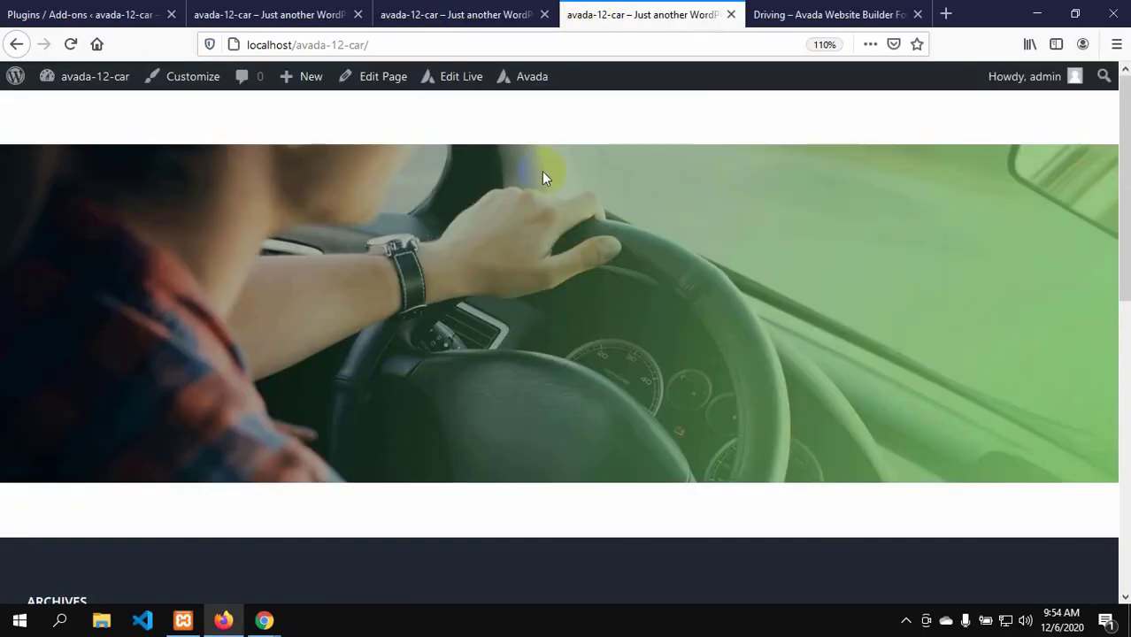
pyautogui.click(71, 44)
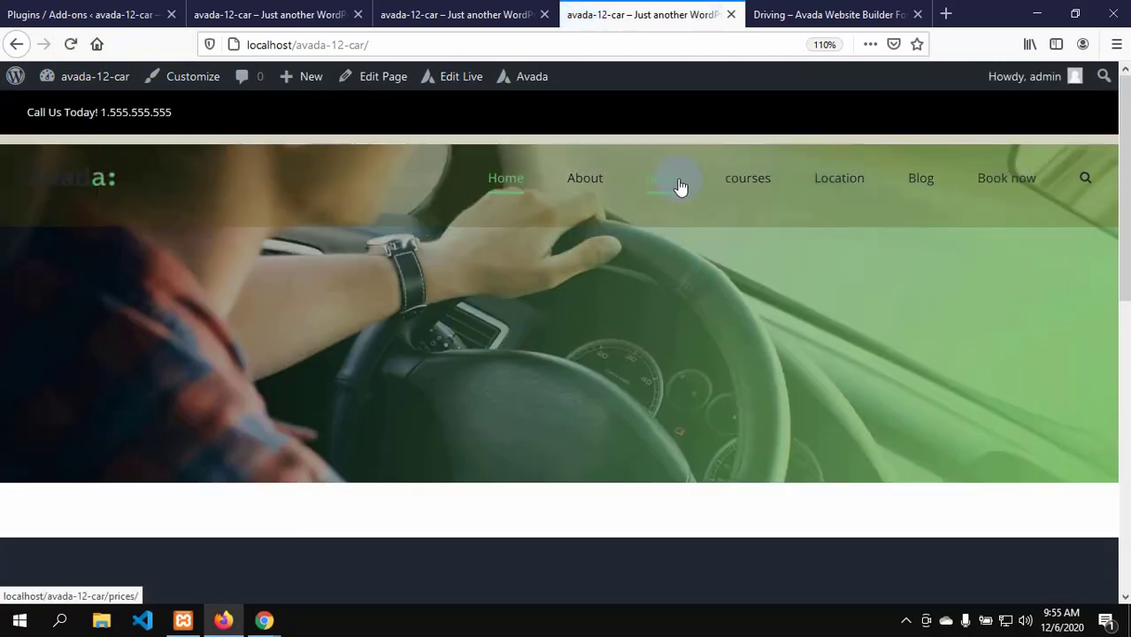
pyautogui.scroll(-2, 675, 182)
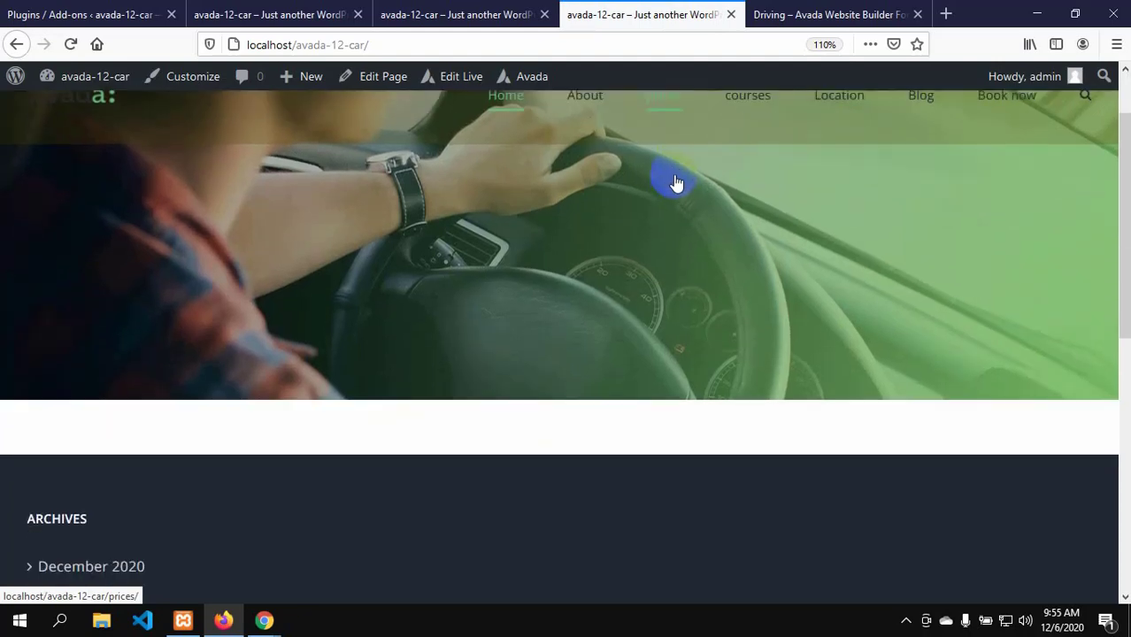
pyautogui.scroll(2, 675, 184)
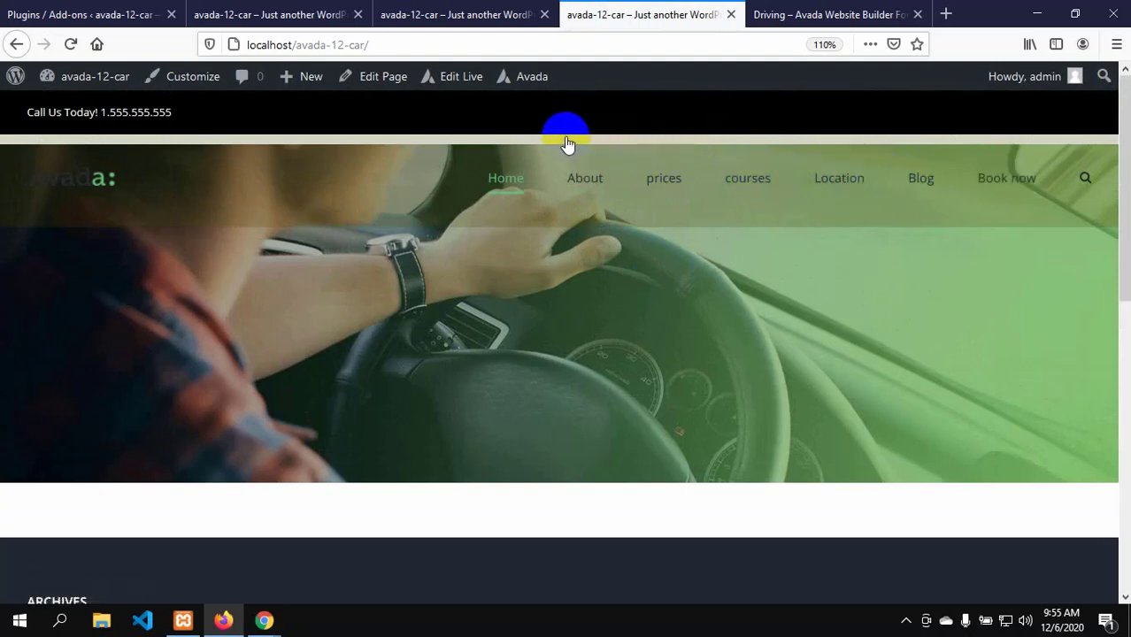
pyautogui.click(461, 76)
pyautogui.click(431, 14)
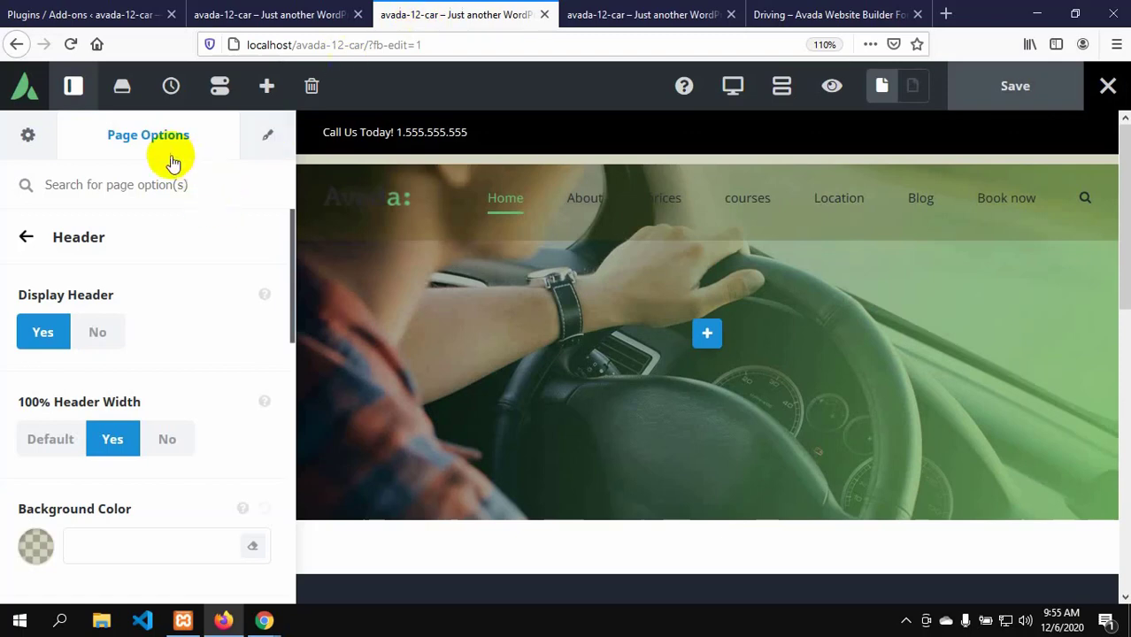
pyautogui.click(27, 135)
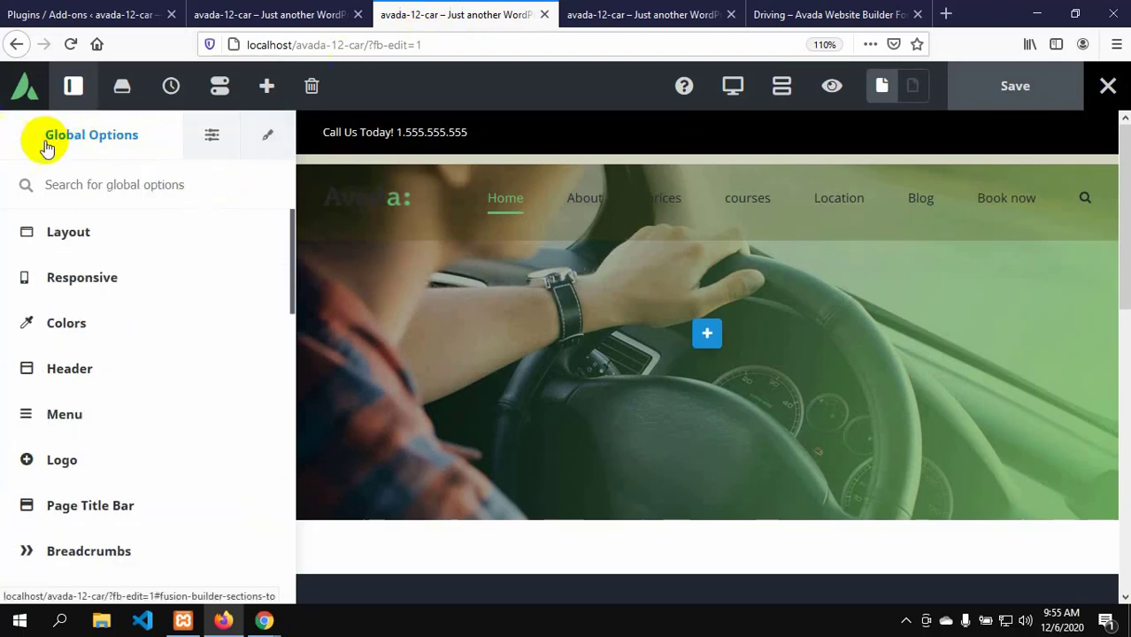
pyautogui.click(212, 134)
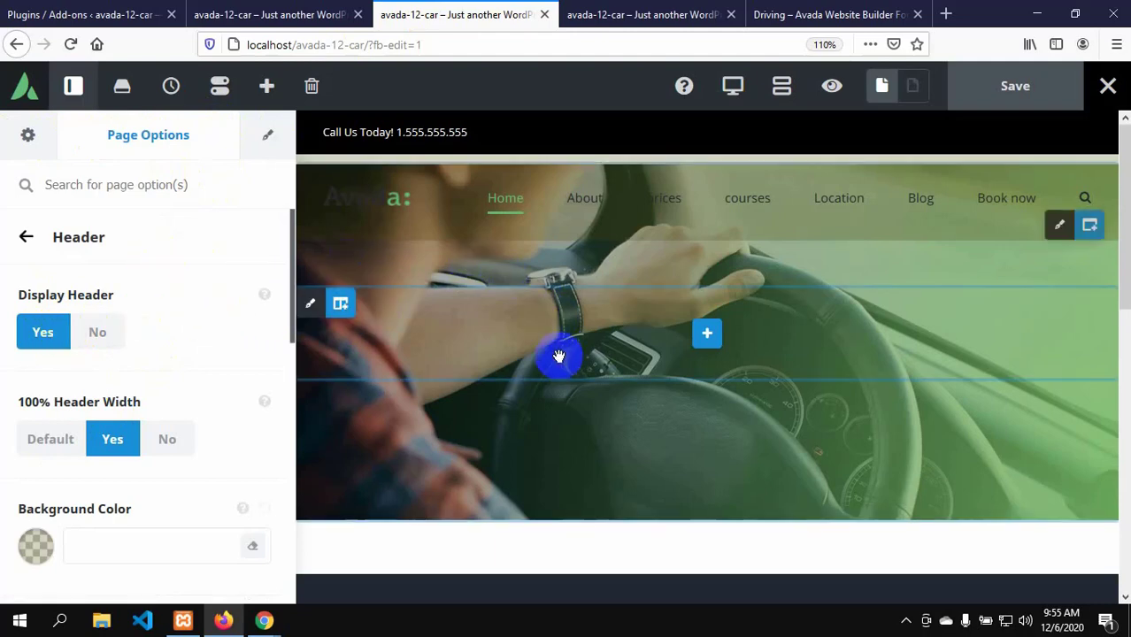
pyautogui.scroll(-2, 557, 357)
pyautogui.scroll(2, 560, 337)
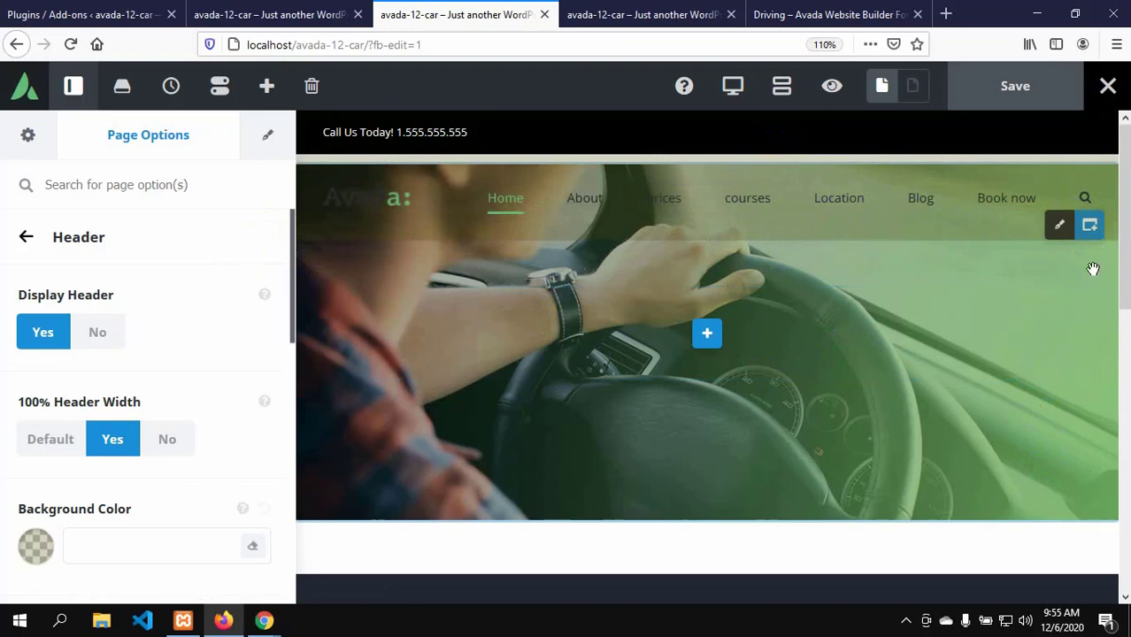
# - Set Display Header to No in the Home page's header options, open container-1's design options and save the page
pyautogui.click(95, 335)
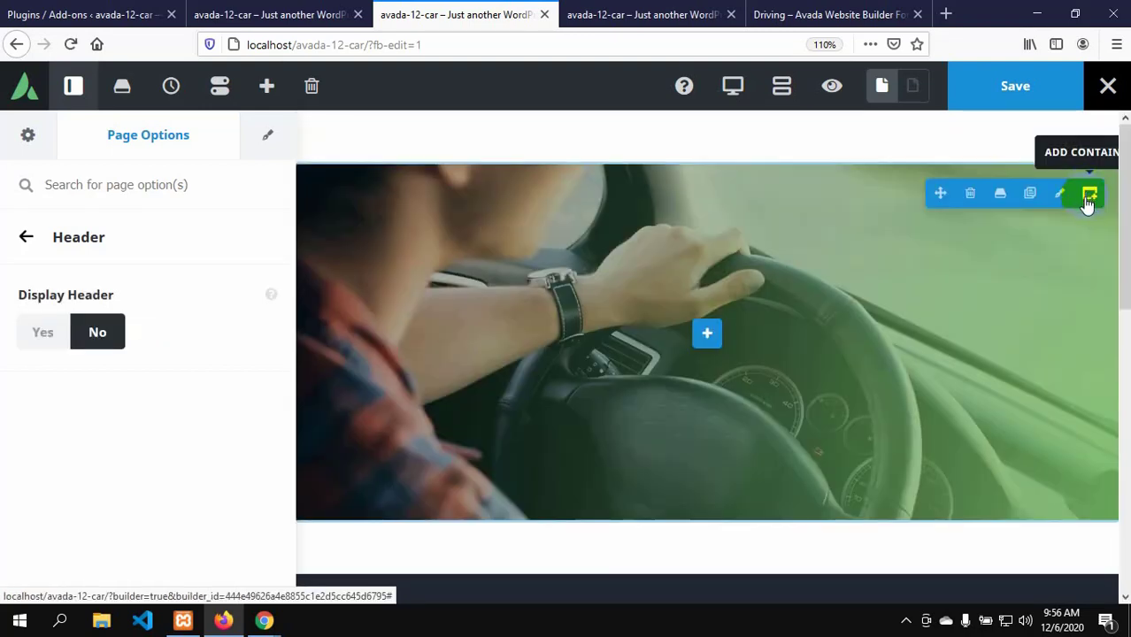
pyautogui.click(1089, 196)
pyautogui.click(1007, 86)
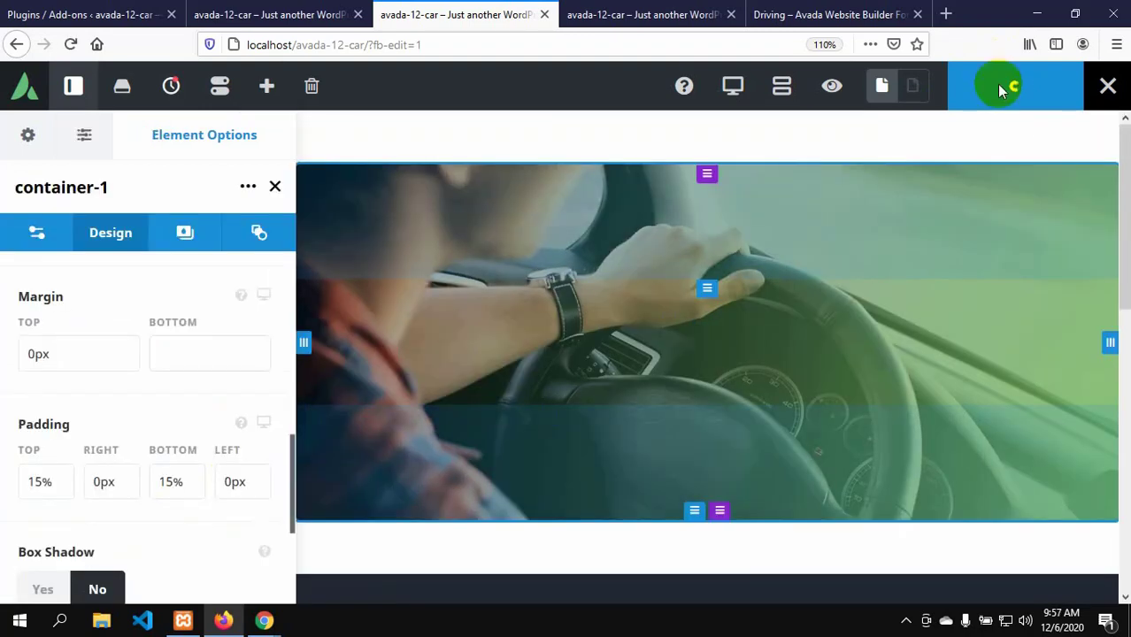
pyautogui.click(189, 353)
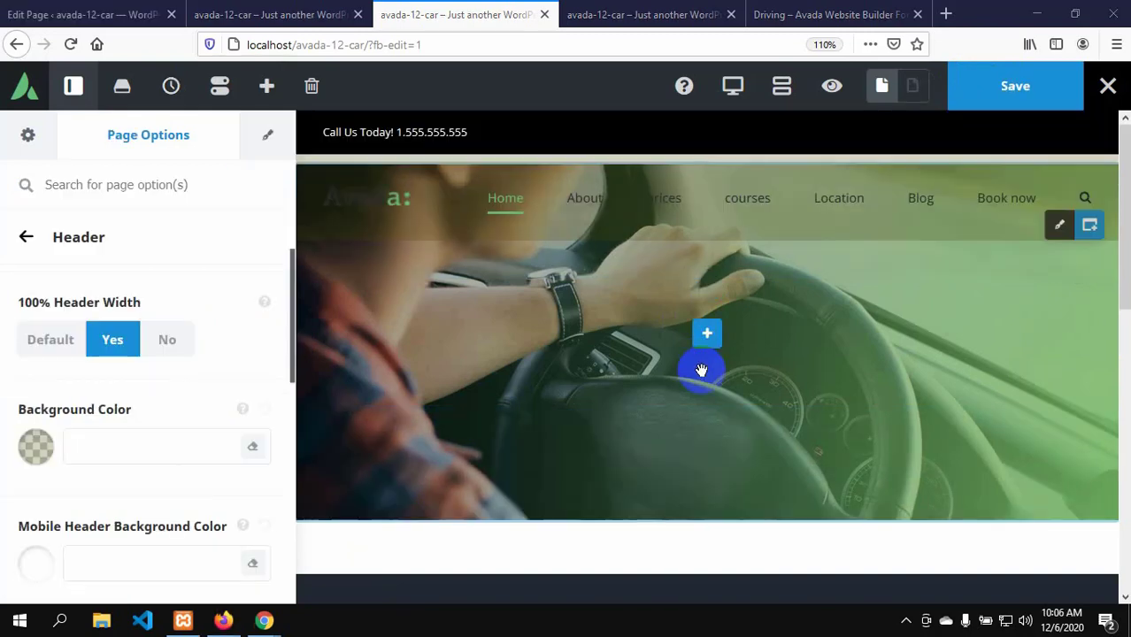
# - Highlight the hero headline on the Avada Driving demo and return to the first Home page editor view
pyautogui.click(807, 14)
pyautogui.moveTo(92, 320); pyautogui.dragTo(583, 359)
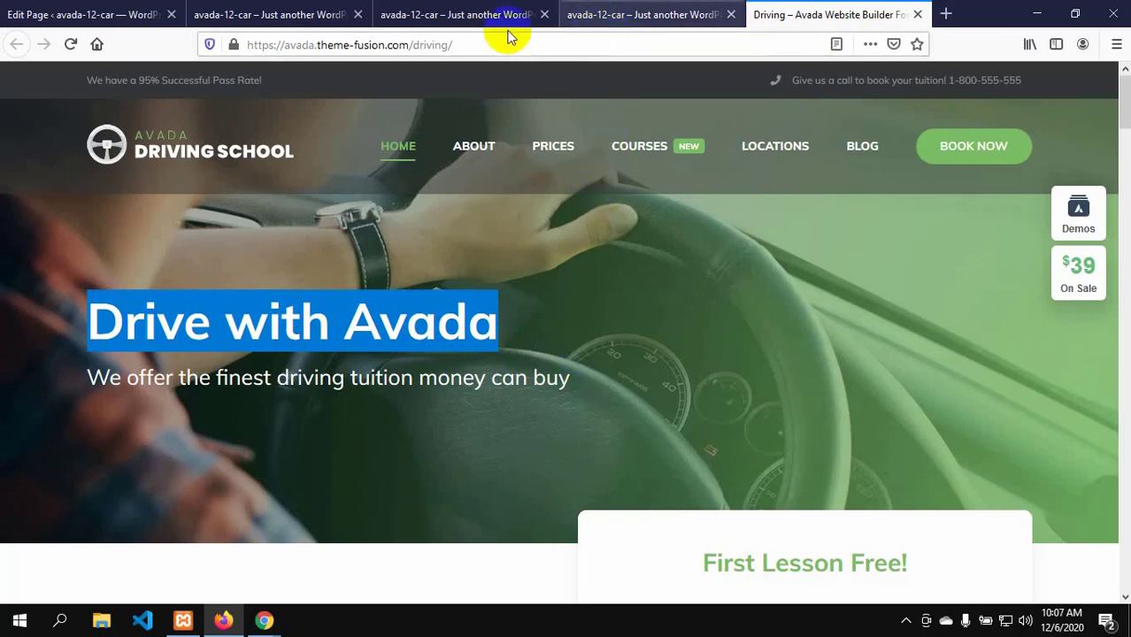
pyautogui.click(265, 15)
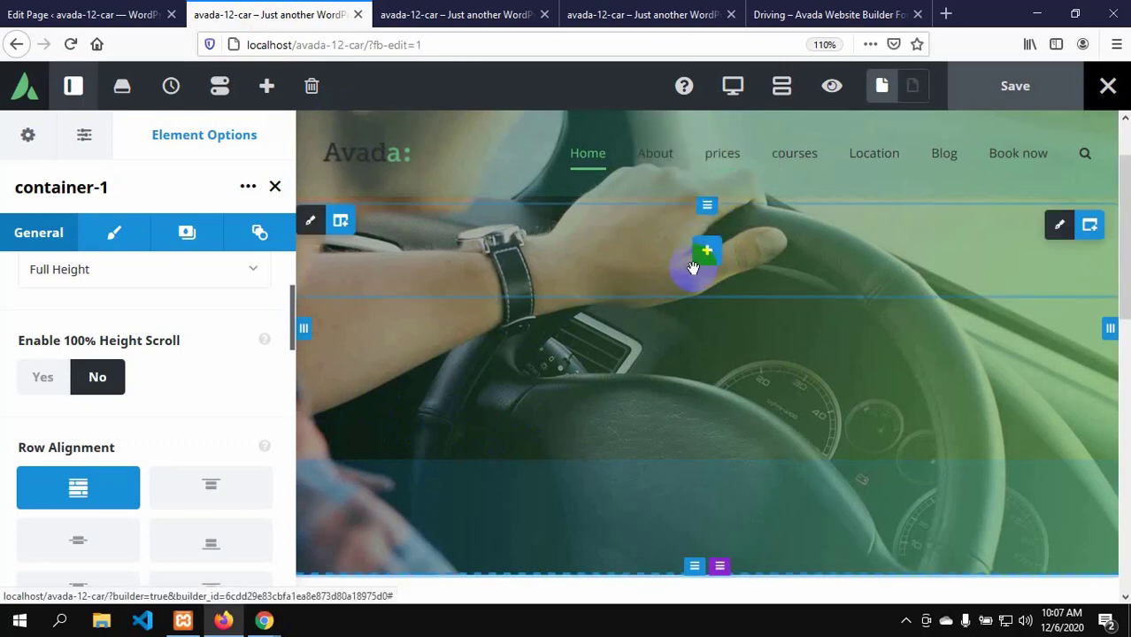
pyautogui.click(698, 267)
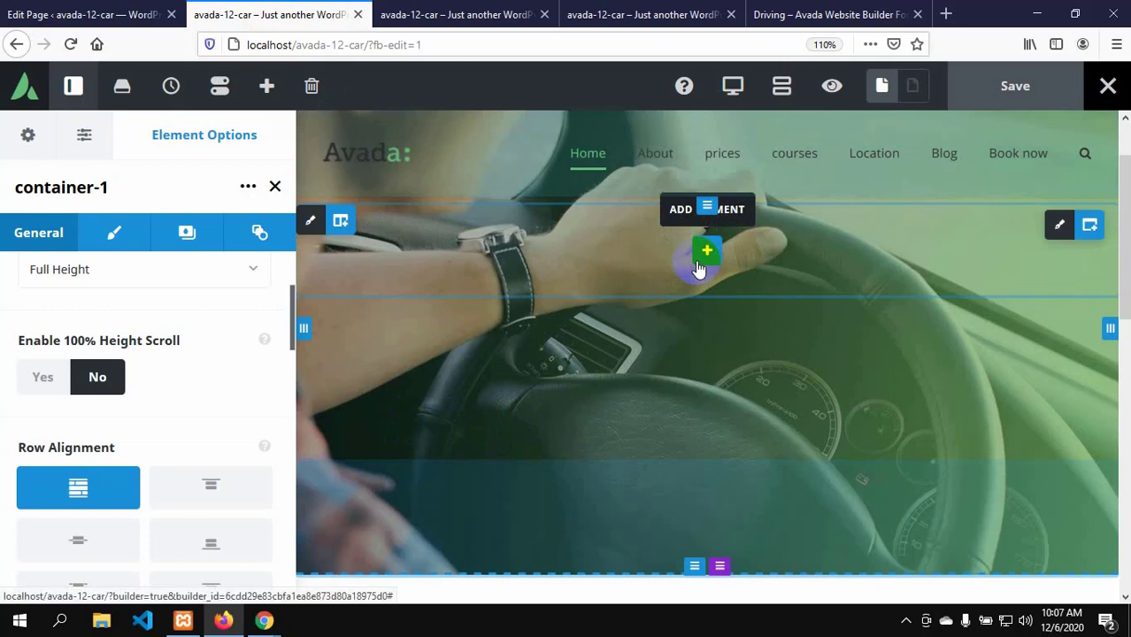
pyautogui.scroll(1, 699, 295)
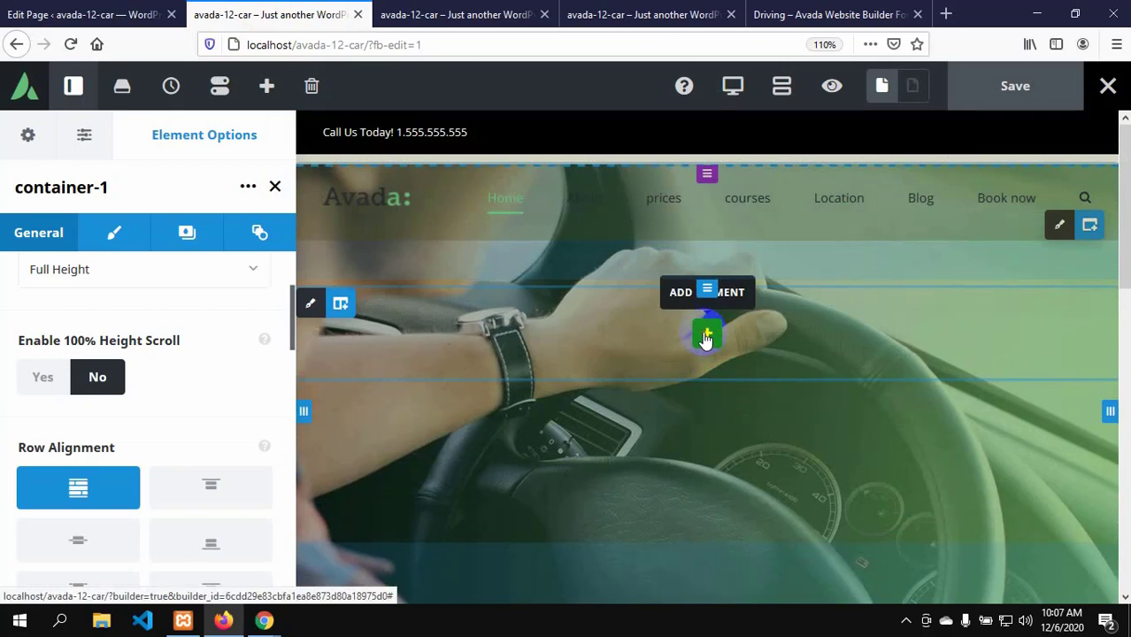
# - Add a Title element to the empty column over the hero background in container-1
pyautogui.click(705, 337)
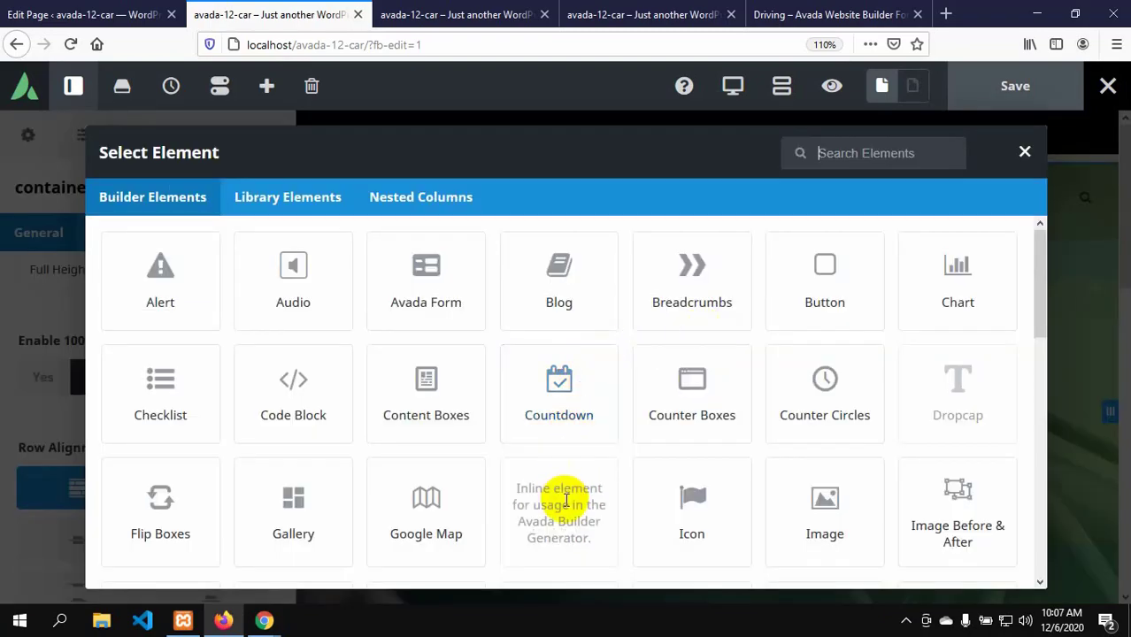
pyautogui.scroll(-2, 566, 509)
pyautogui.scroll(2, 770, 416)
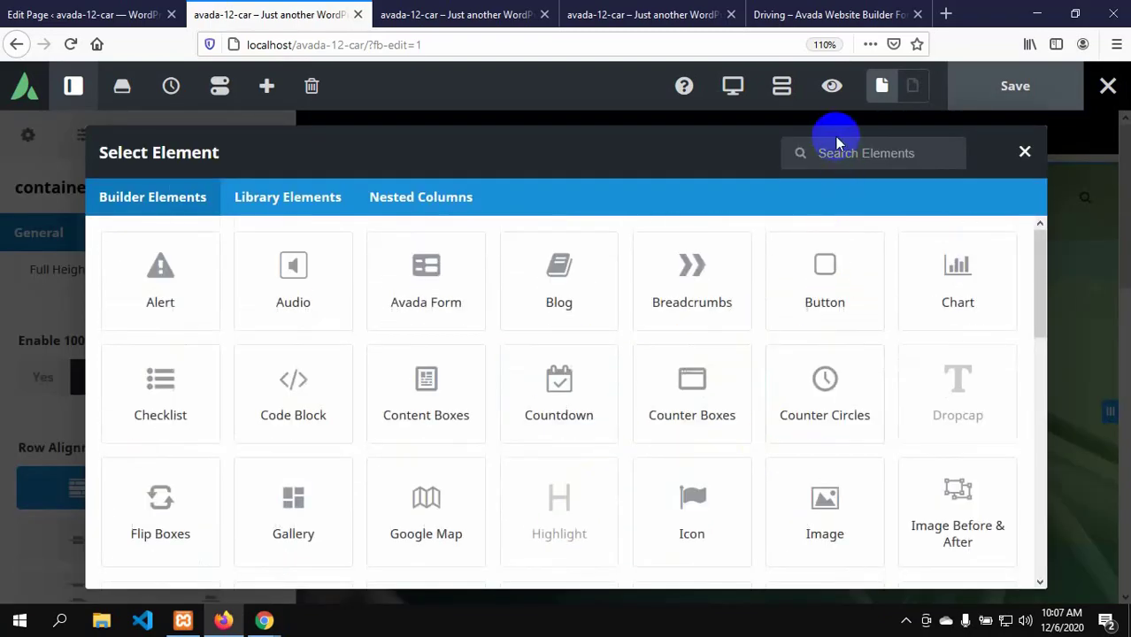
pyautogui.click(827, 156)
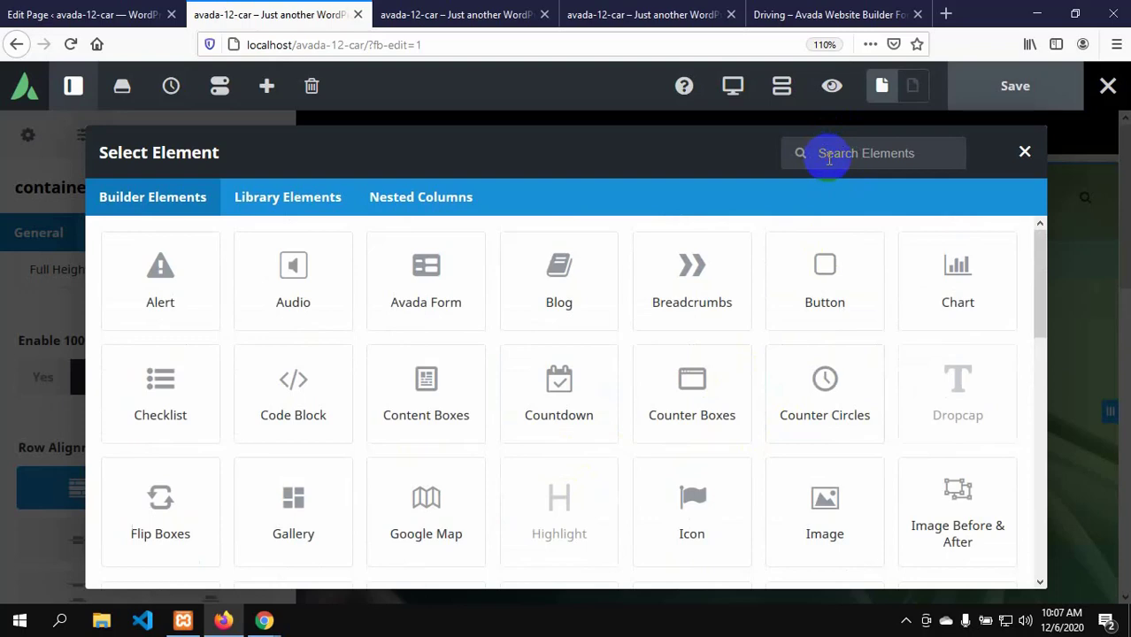
pyautogui.scroll(-5, 619, 416)
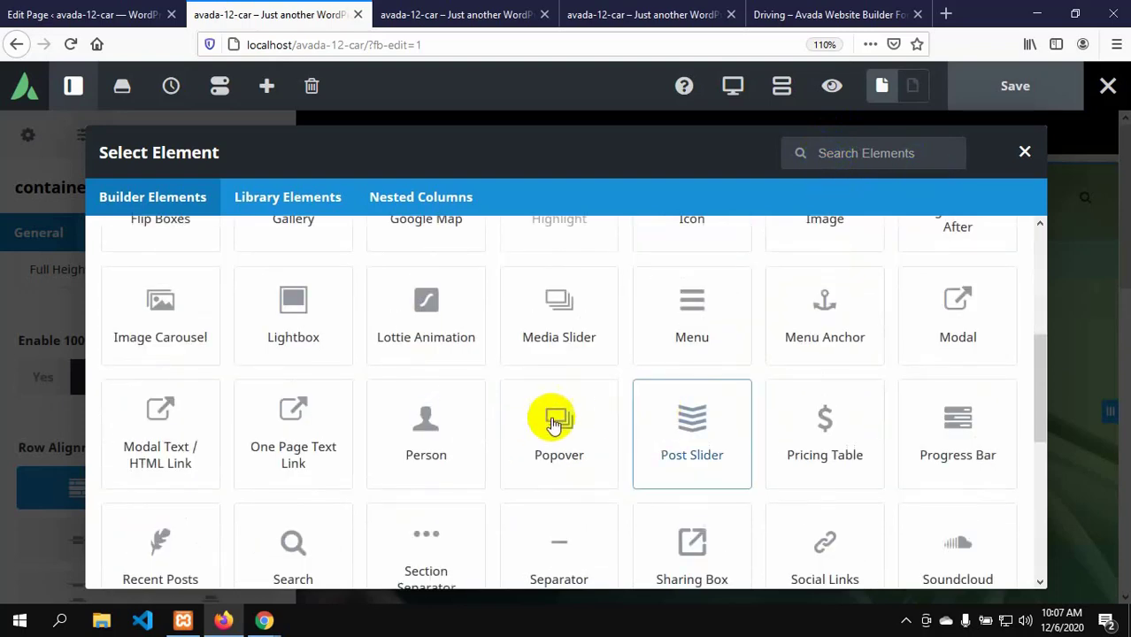
pyautogui.scroll(-2, 467, 466)
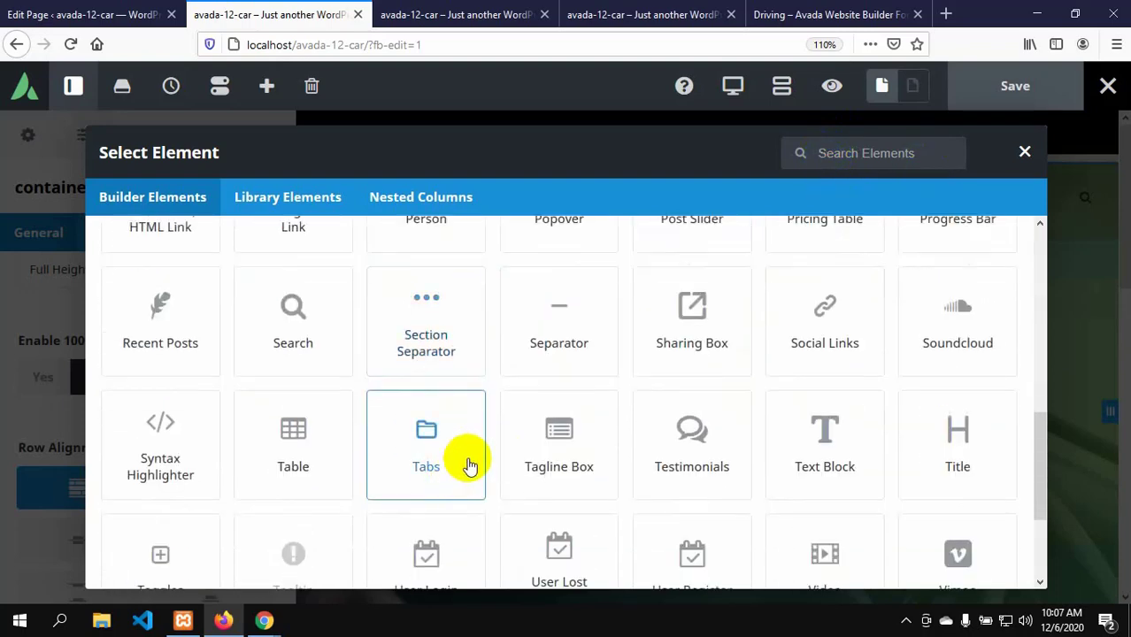
pyautogui.scroll(-2, 467, 461)
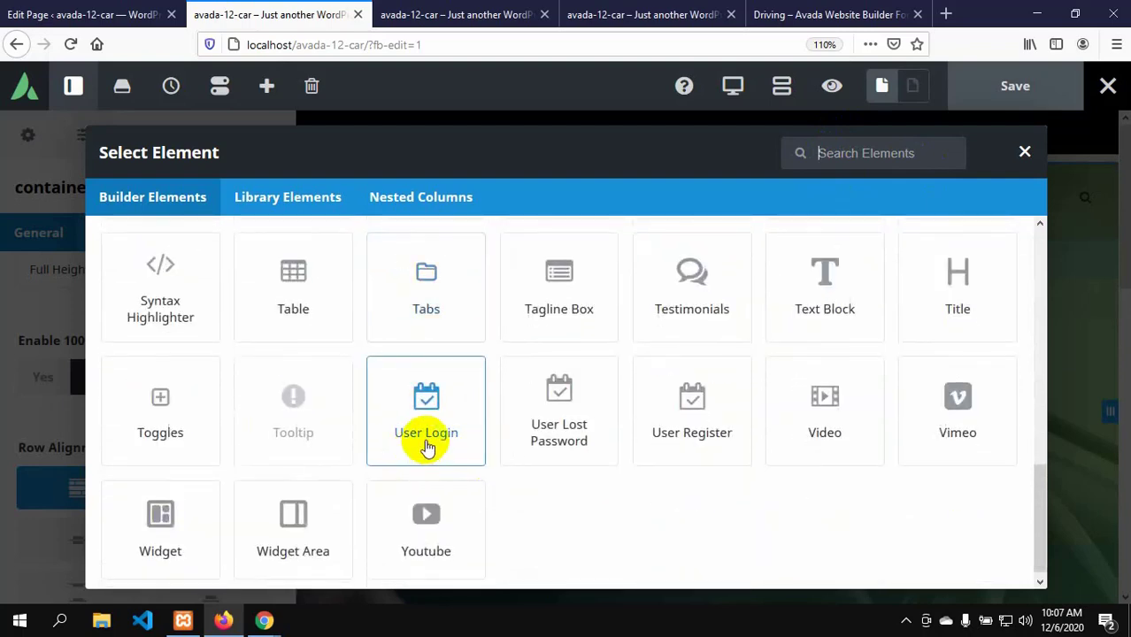
pyautogui.click(942, 290)
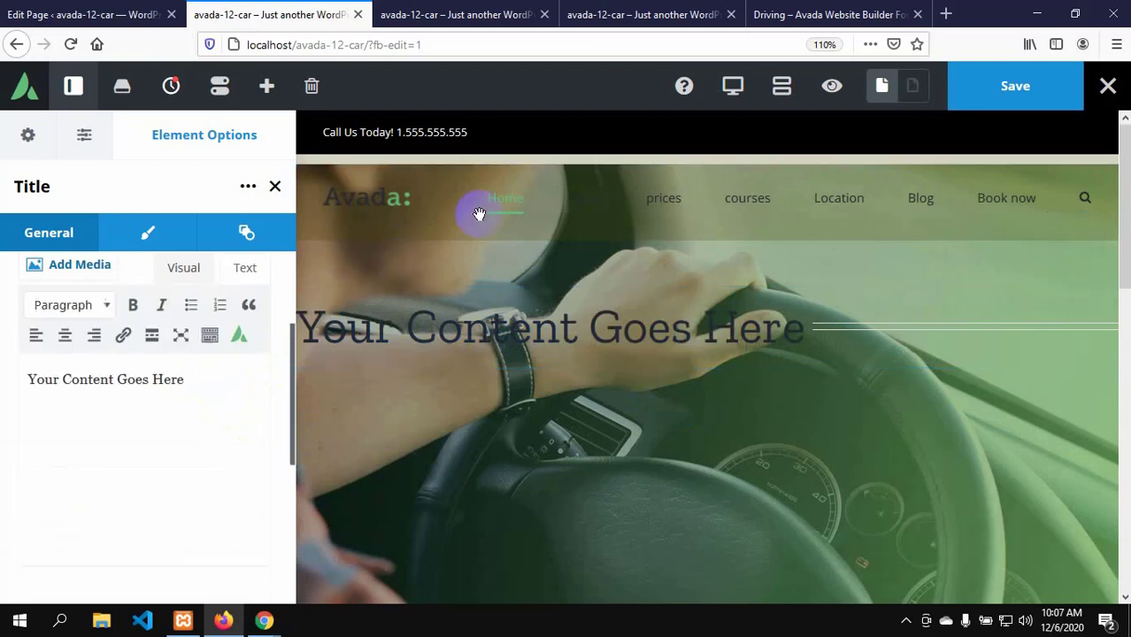
# - Replace the Title element's placeholder text with "Drive with Avada", matching the demo's hero headline
pyautogui.click(791, 10)
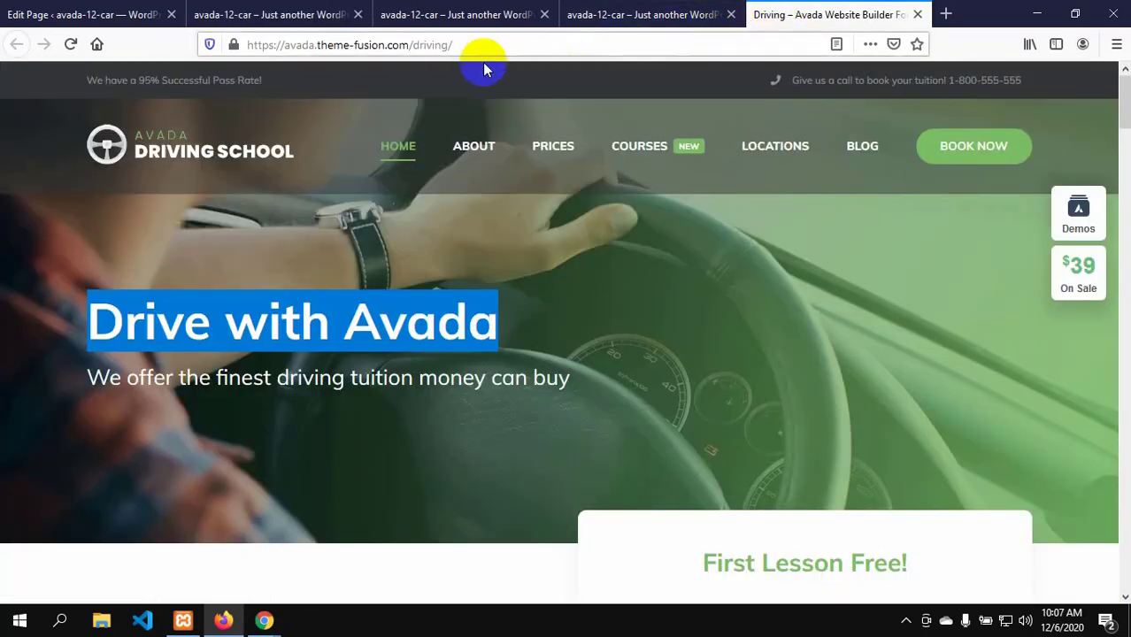
pyautogui.click(241, 13)
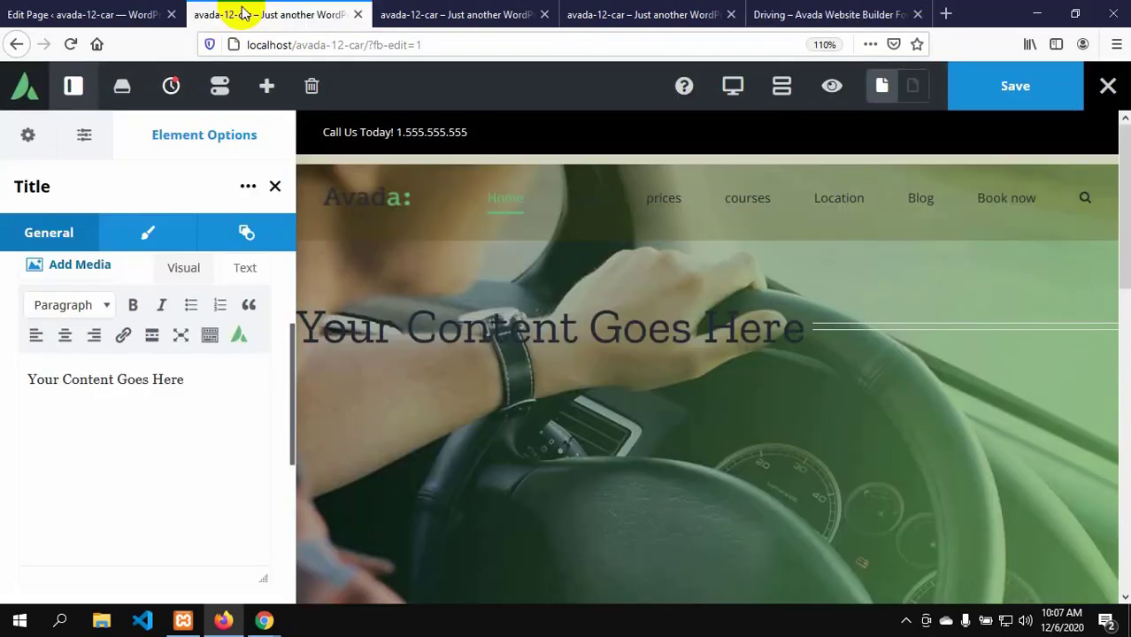
pyautogui.click(194, 379)
pyautogui.hotkey('ctrl', 'a')
pyautogui.press('BackSpace')
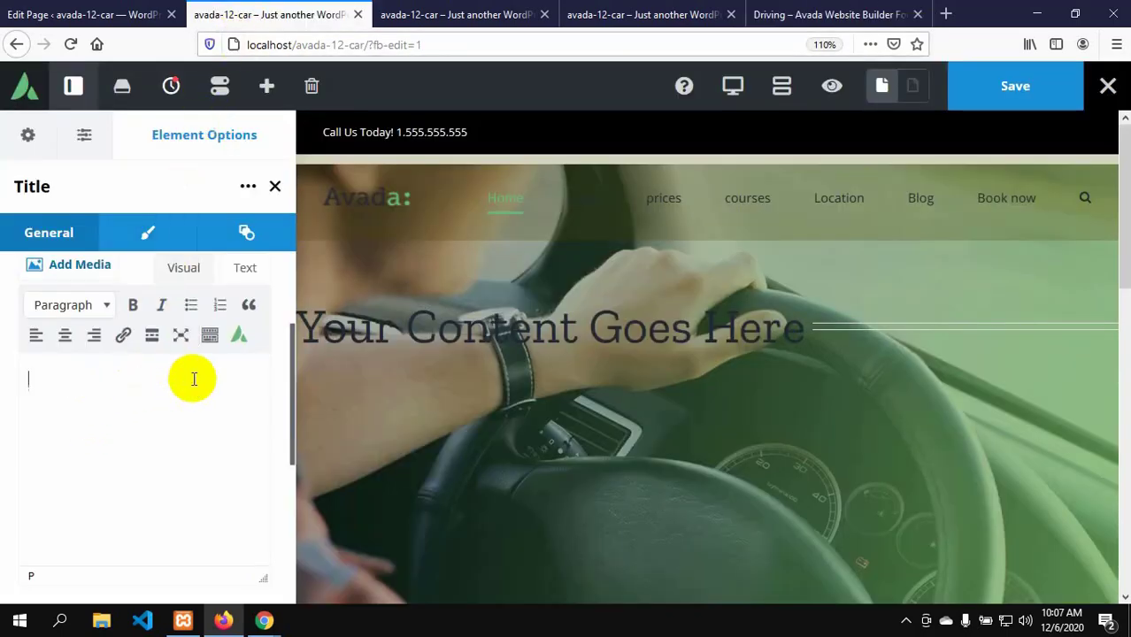
pyautogui.write('Drive with')
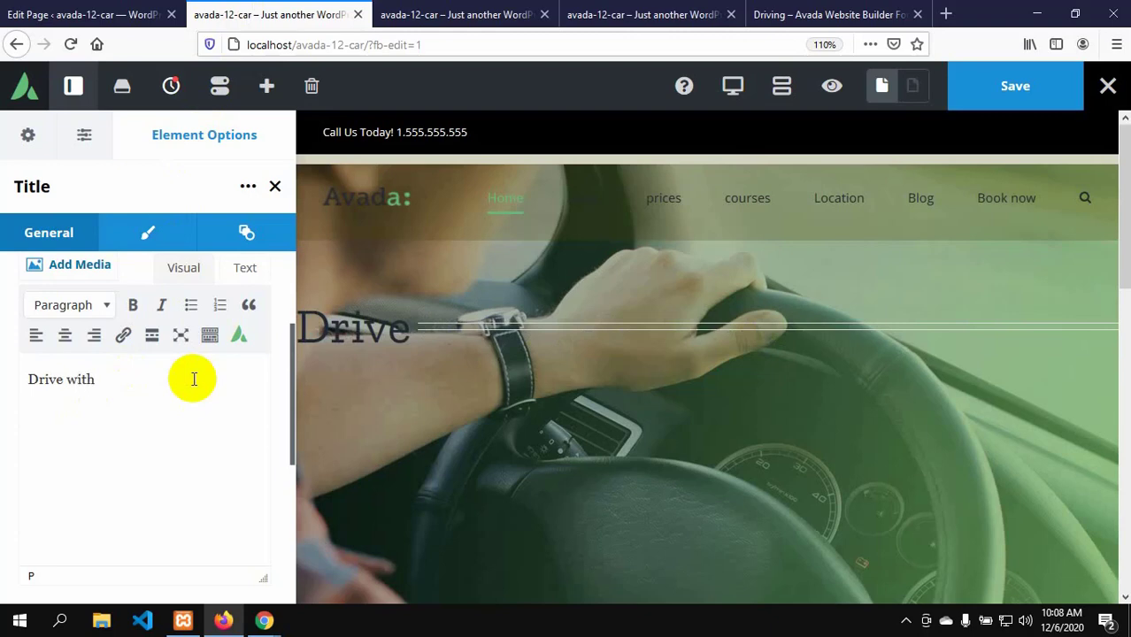
pyautogui.write('da')
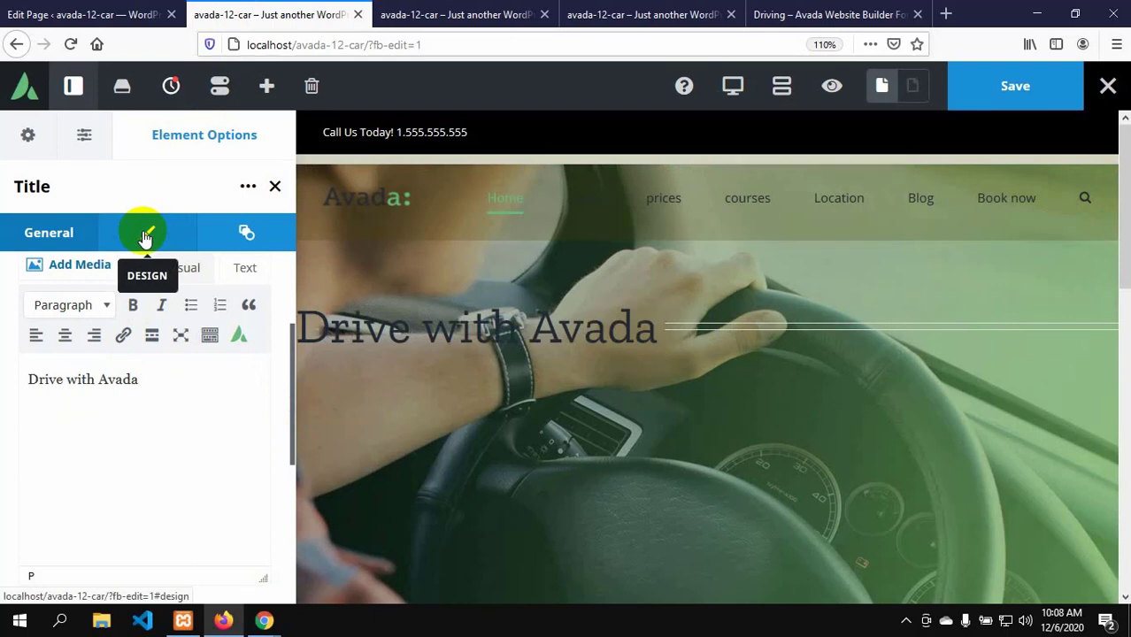
# - Check the demo's hero headline, open the Title element's design options and set its font color to white (#ffffff)
pyautogui.click(855, 17)
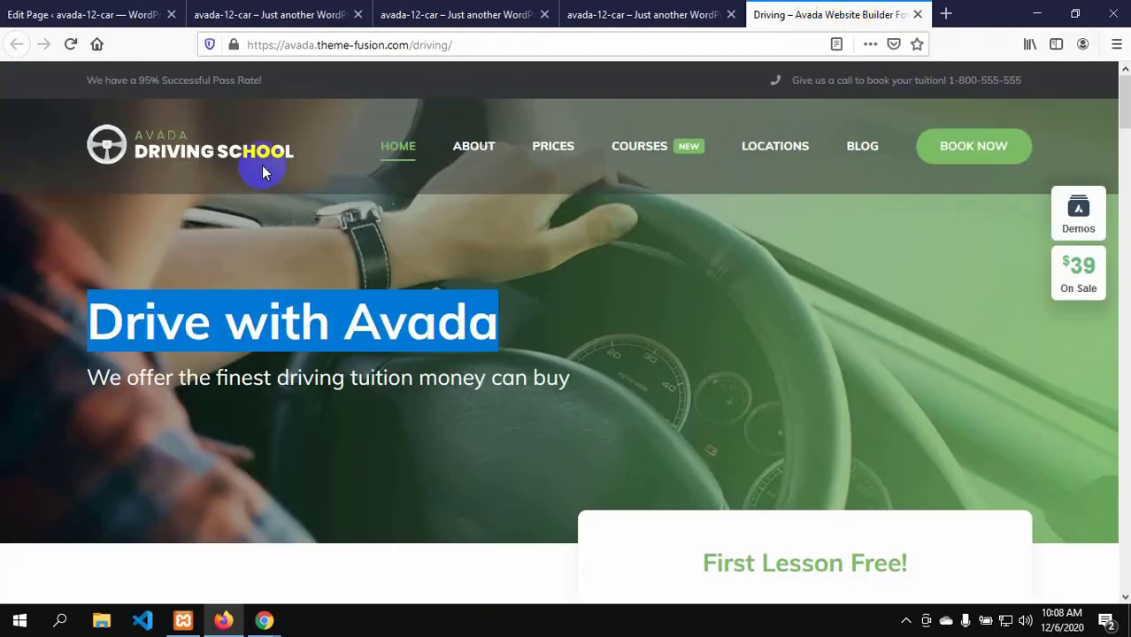
pyautogui.click(226, 14)
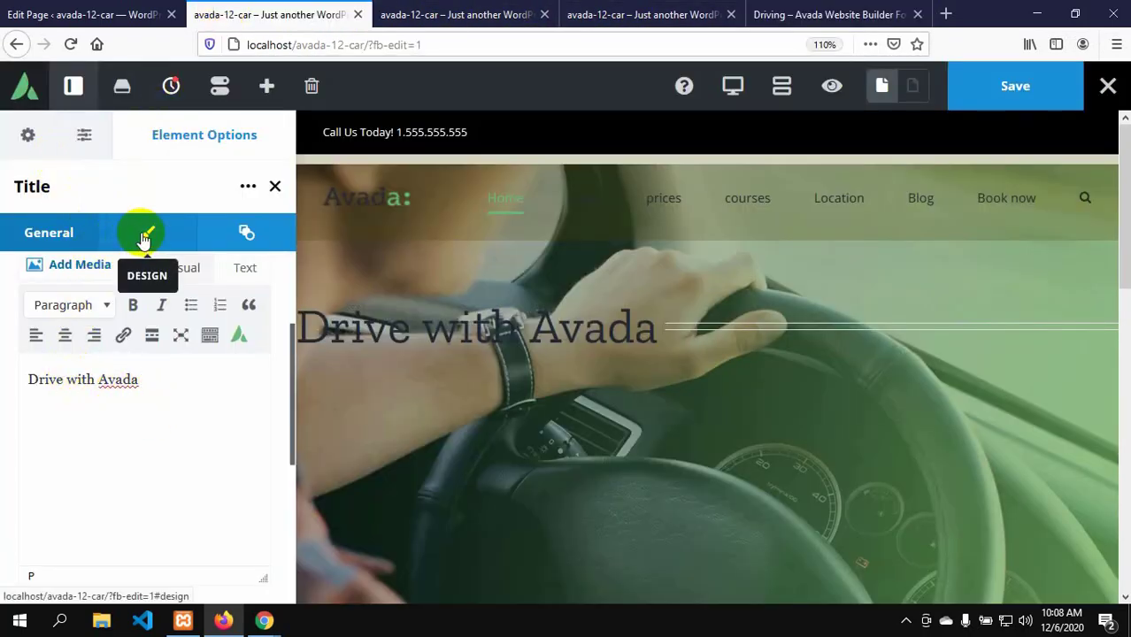
pyautogui.click(145, 235)
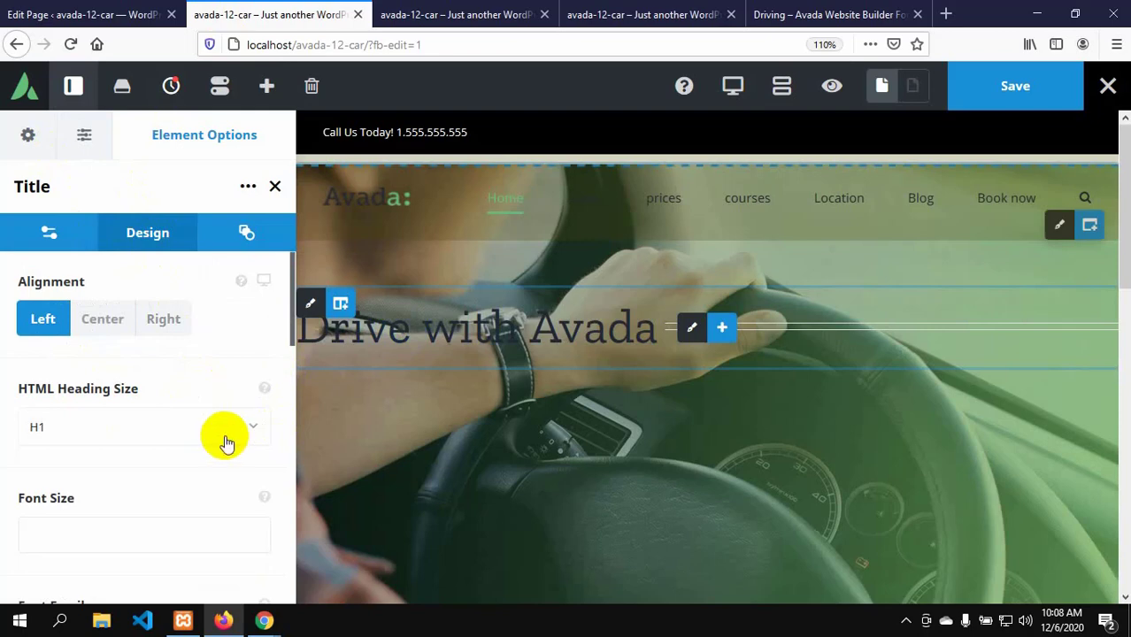
pyautogui.scroll(-2, 226, 443)
pyautogui.scroll(-4, 225, 442)
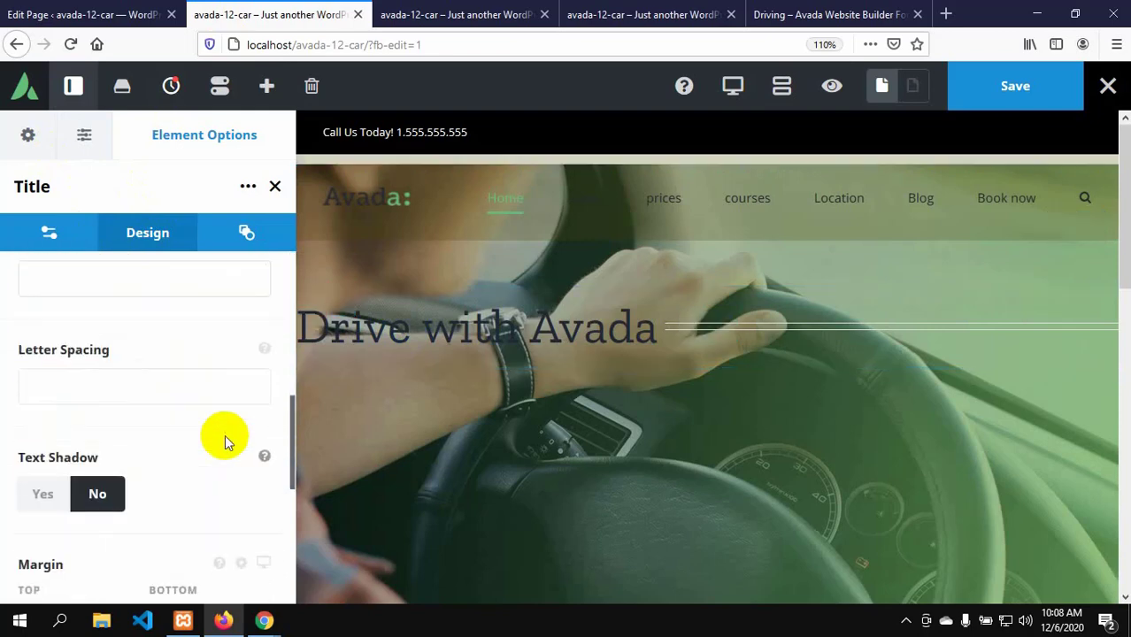
pyautogui.scroll(-2, 226, 442)
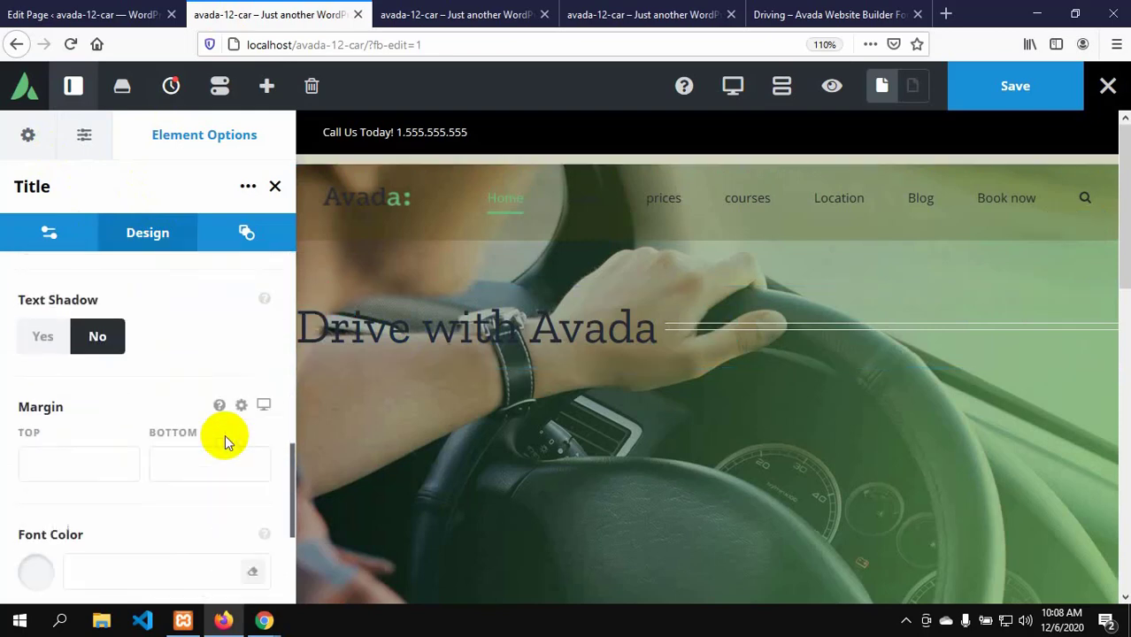
pyautogui.scroll(-2, 226, 442)
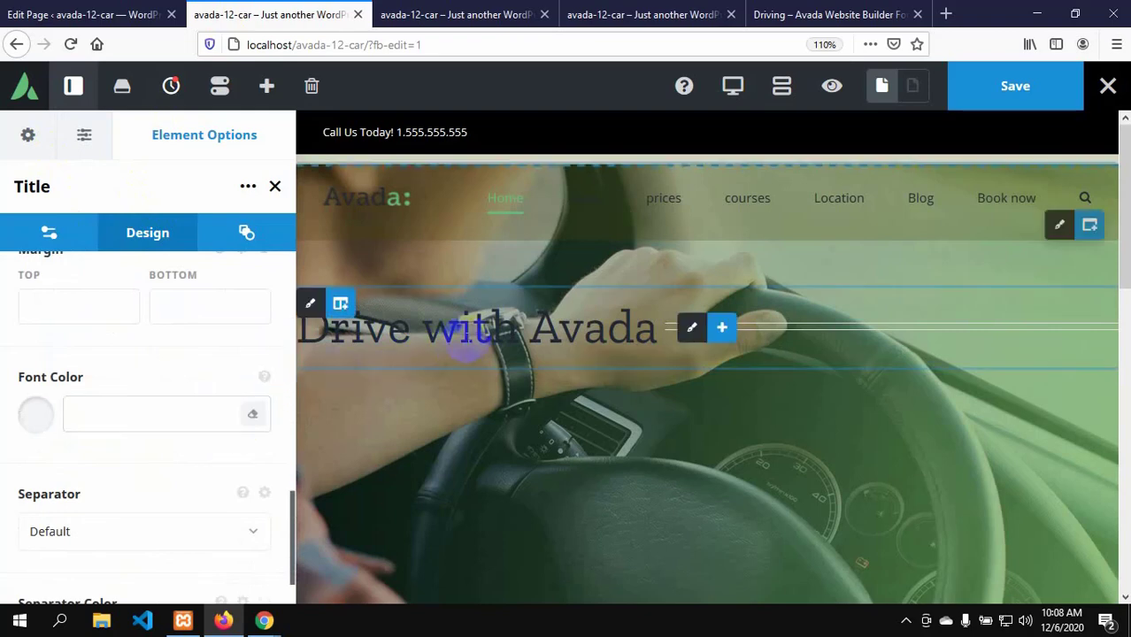
pyautogui.click(36, 421)
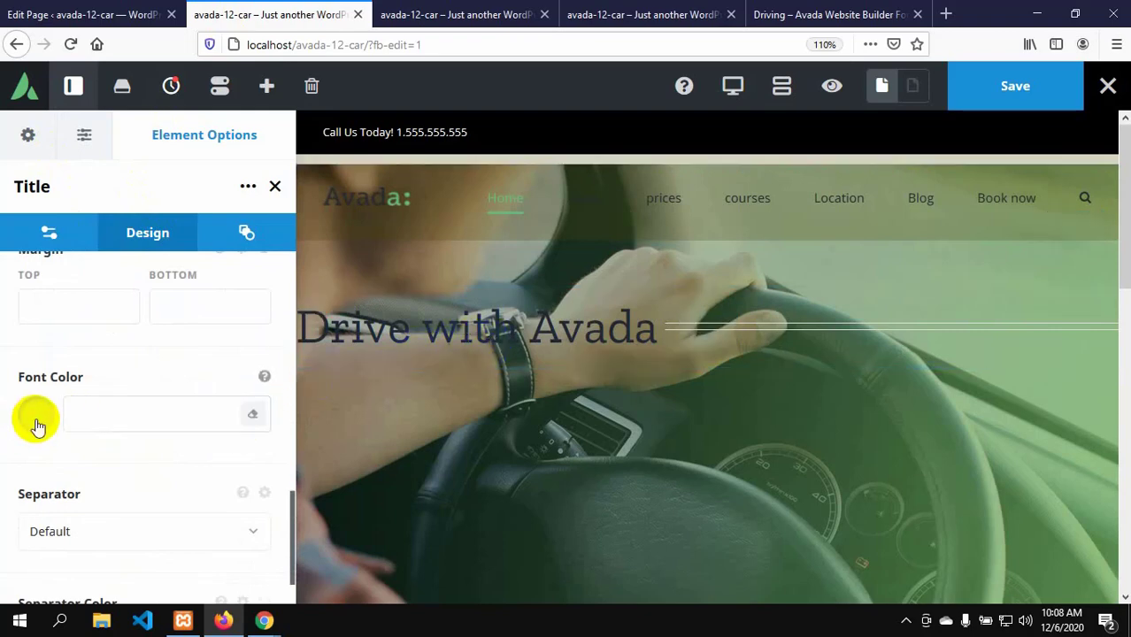
pyautogui.scroll(-2, 105, 527)
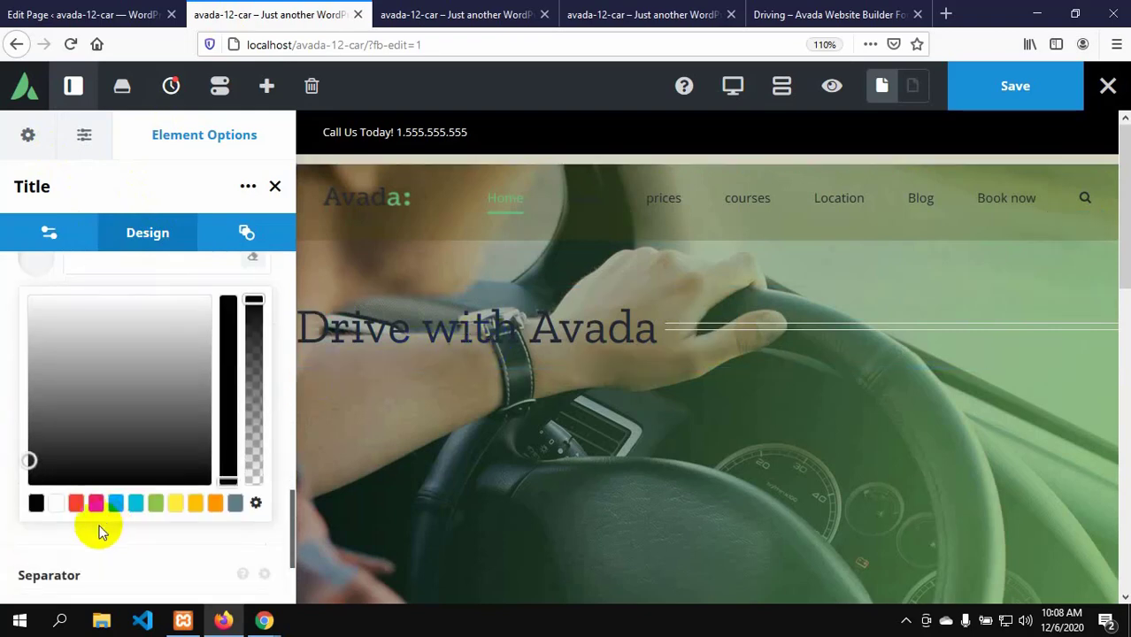
pyautogui.click(60, 506)
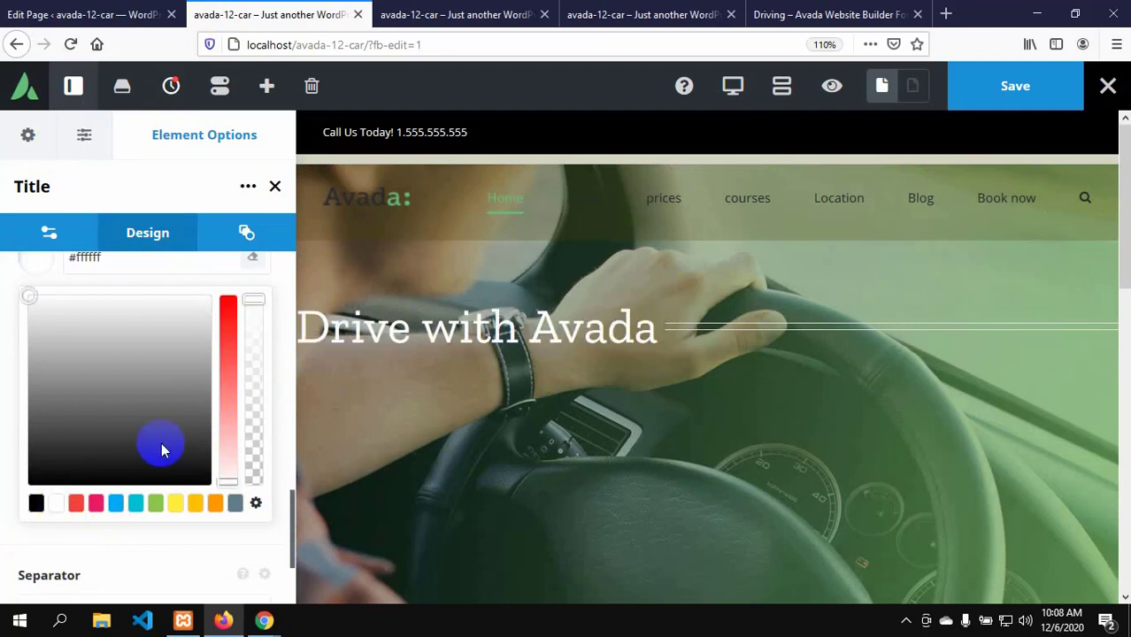
# - Set the Title element's separator to None to remove the lines beside the headline
pyautogui.scroll(-2, 139, 513)
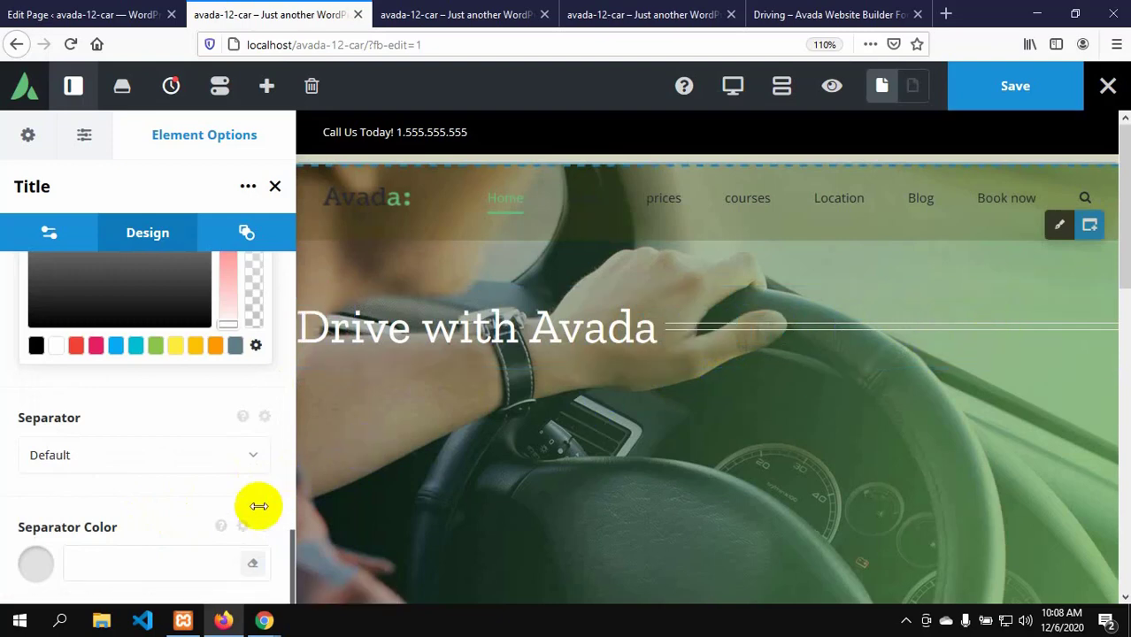
pyautogui.click(244, 455)
pyautogui.scroll(-3, 173, 450)
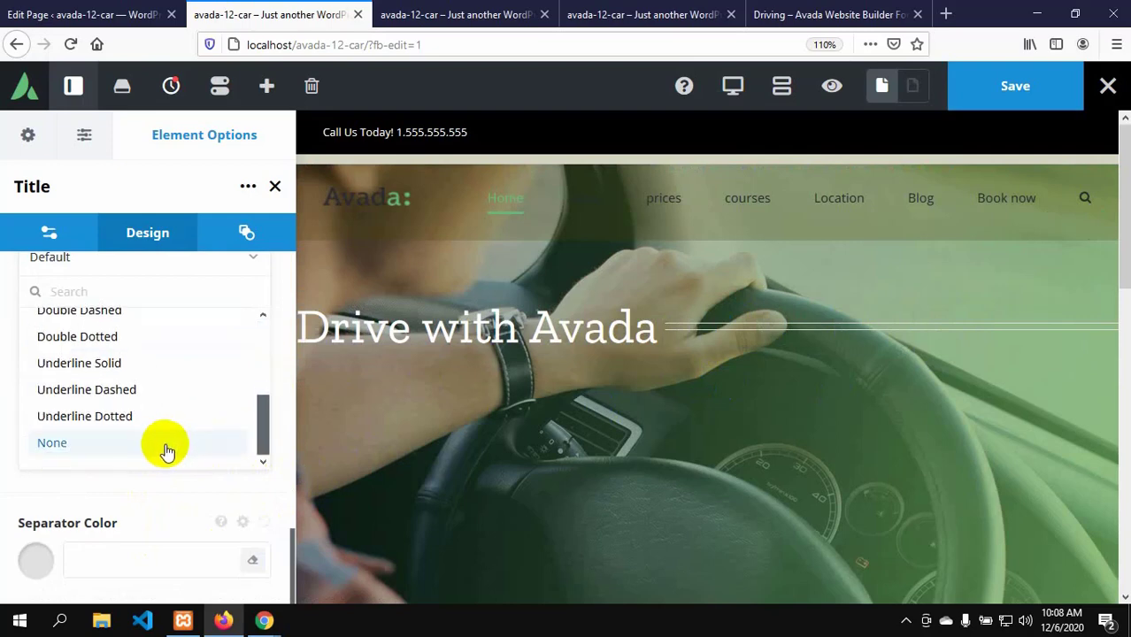
pyautogui.click(167, 446)
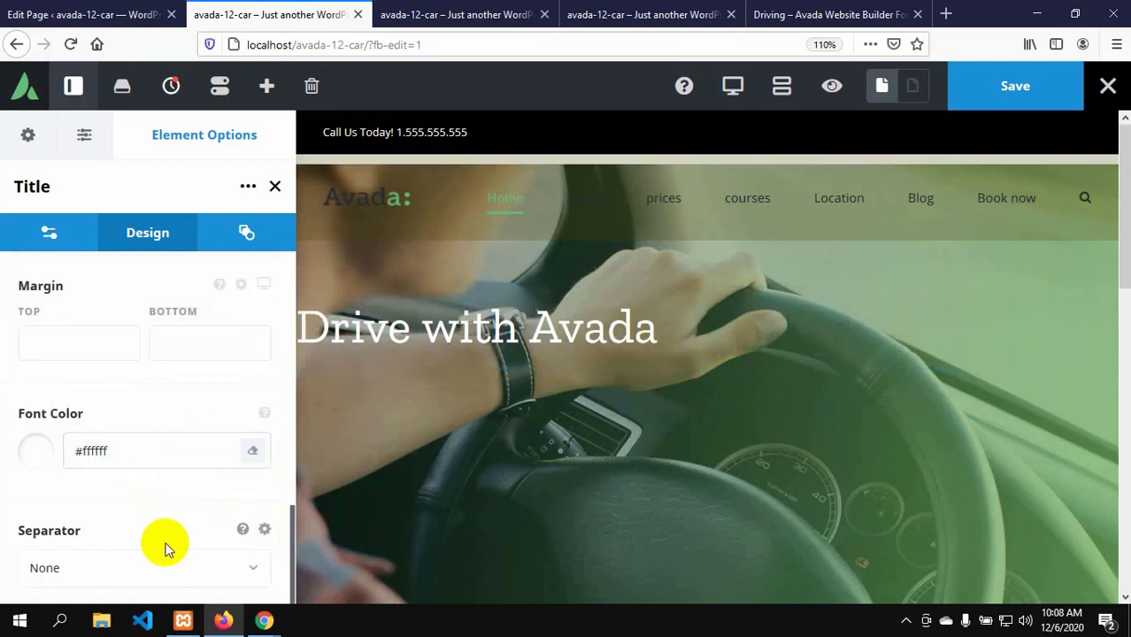
# - Compare the headline with the demo and set the Title element's font family to Oxygen with the Bold 700 variant
pyautogui.scroll(2, 162, 549)
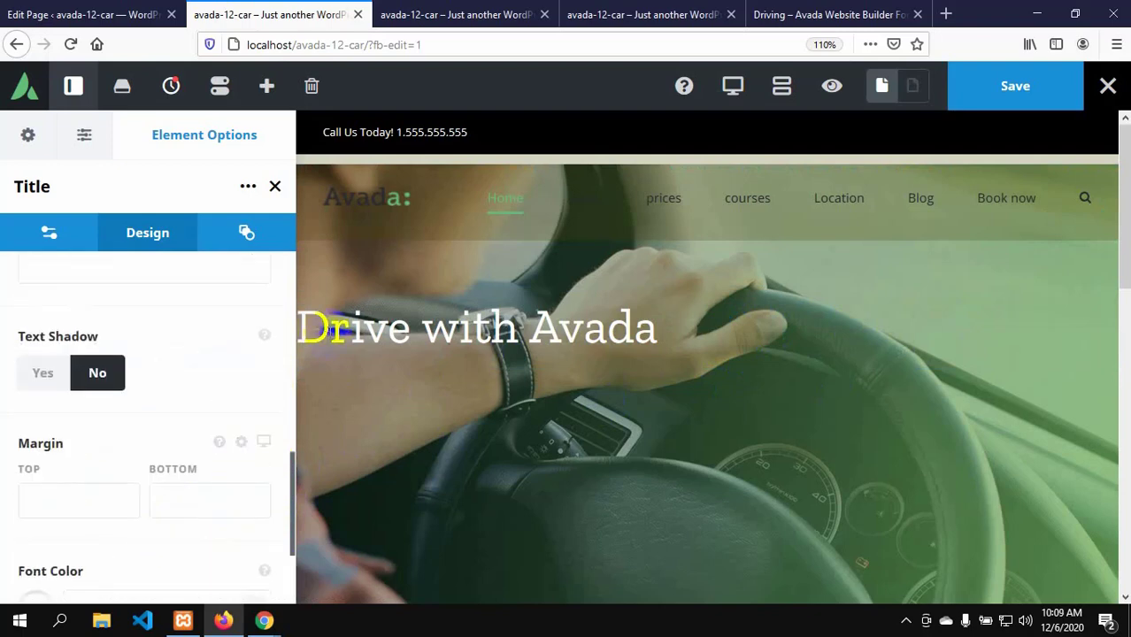
pyautogui.click(766, 12)
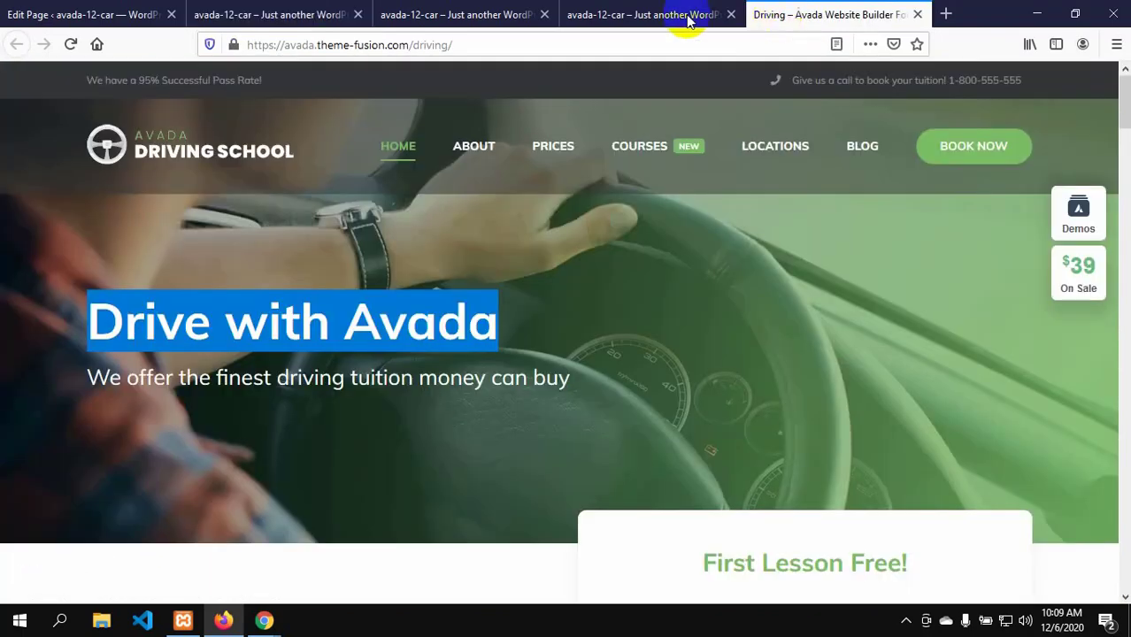
pyautogui.click(232, 12)
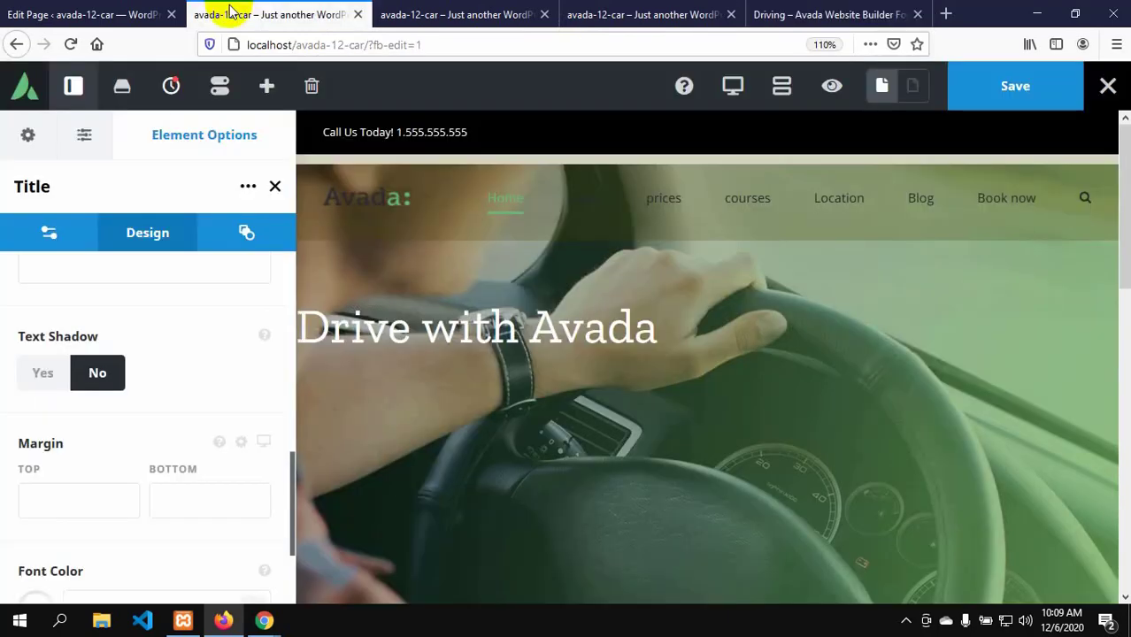
pyautogui.scroll(4, 96, 492)
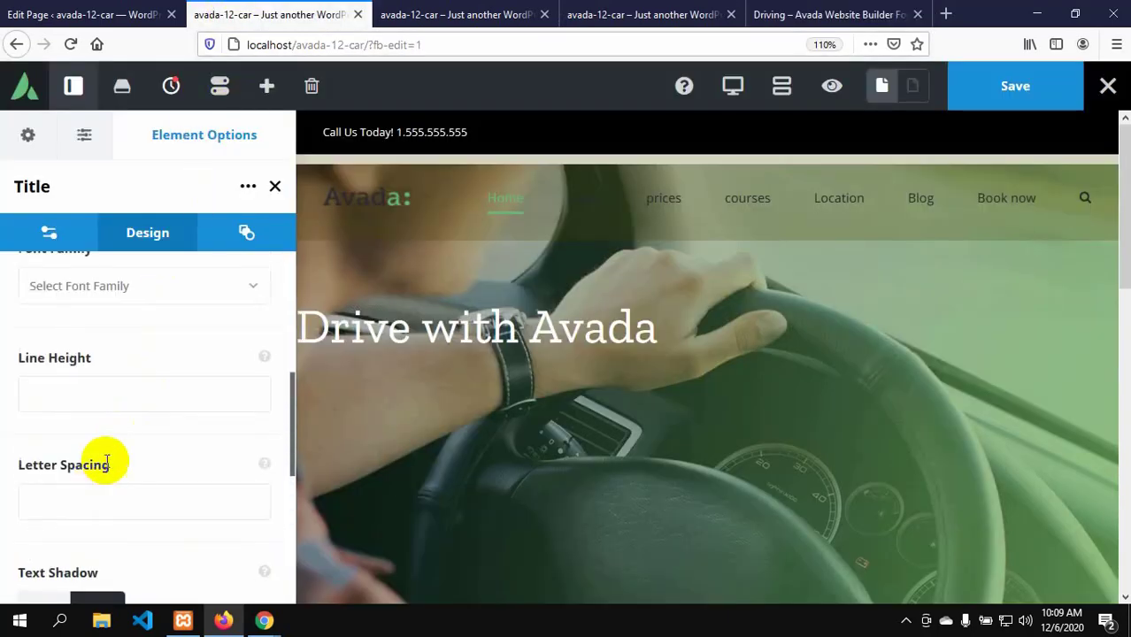
pyautogui.scroll(2, 100, 391)
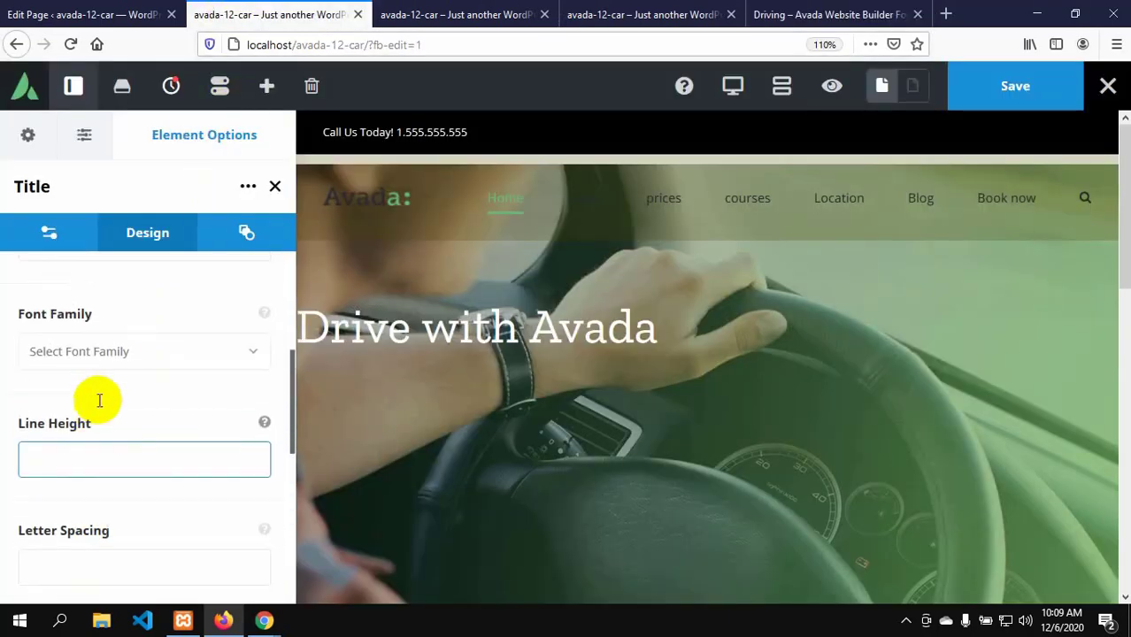
pyautogui.click(254, 366)
pyautogui.scroll(-6, 149, 487)
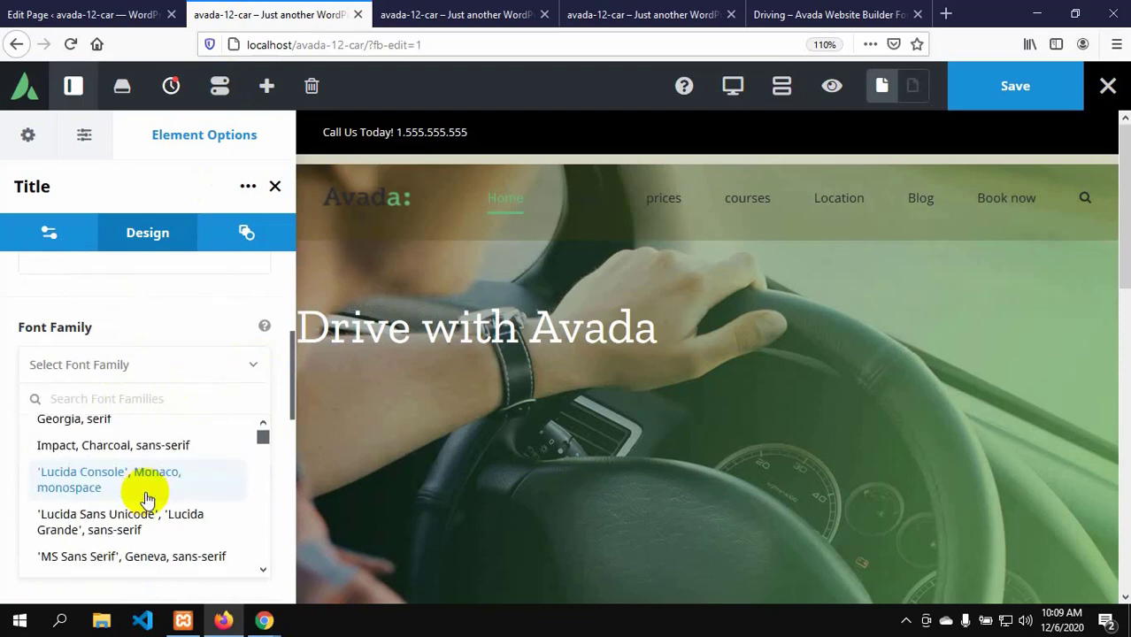
pyautogui.scroll(-3, 147, 502)
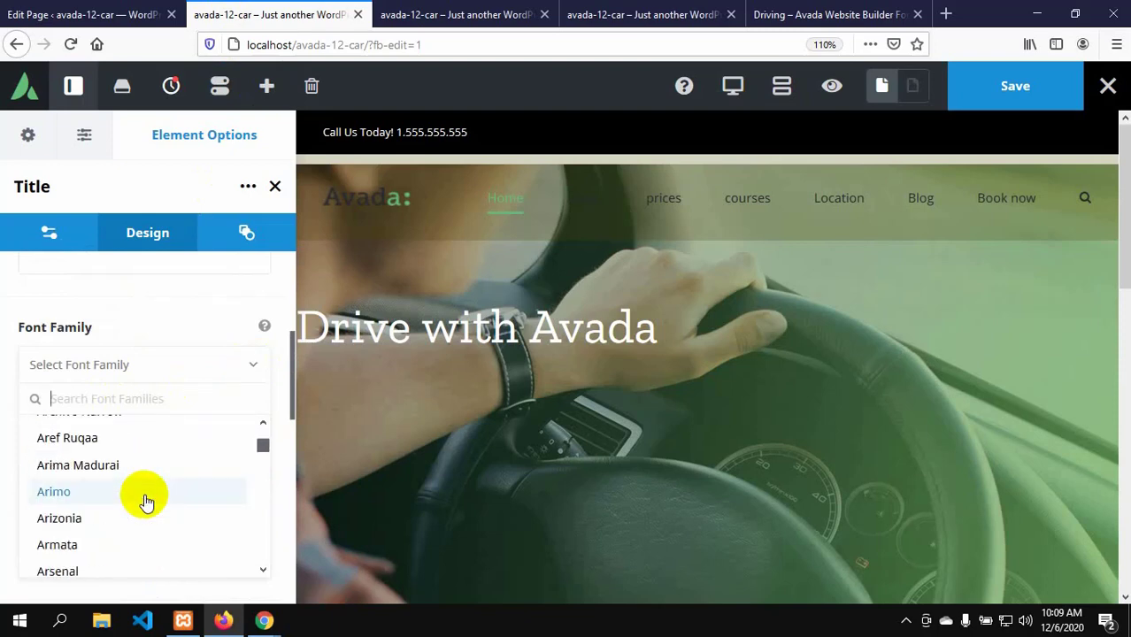
pyautogui.scroll(-3, 147, 501)
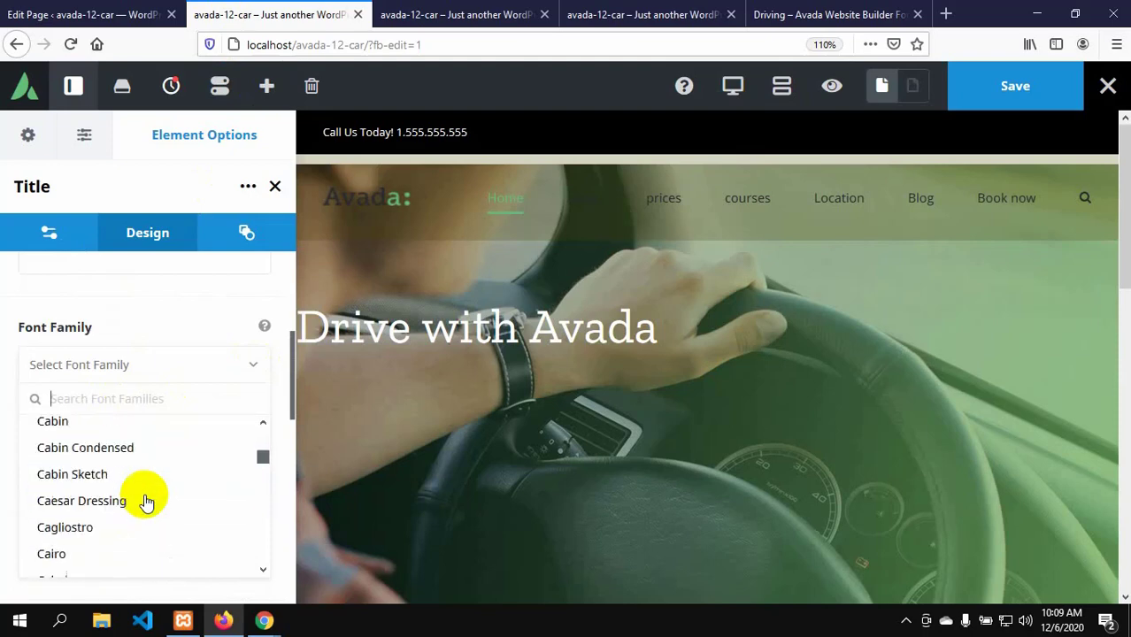
pyautogui.scroll(-3, 147, 501)
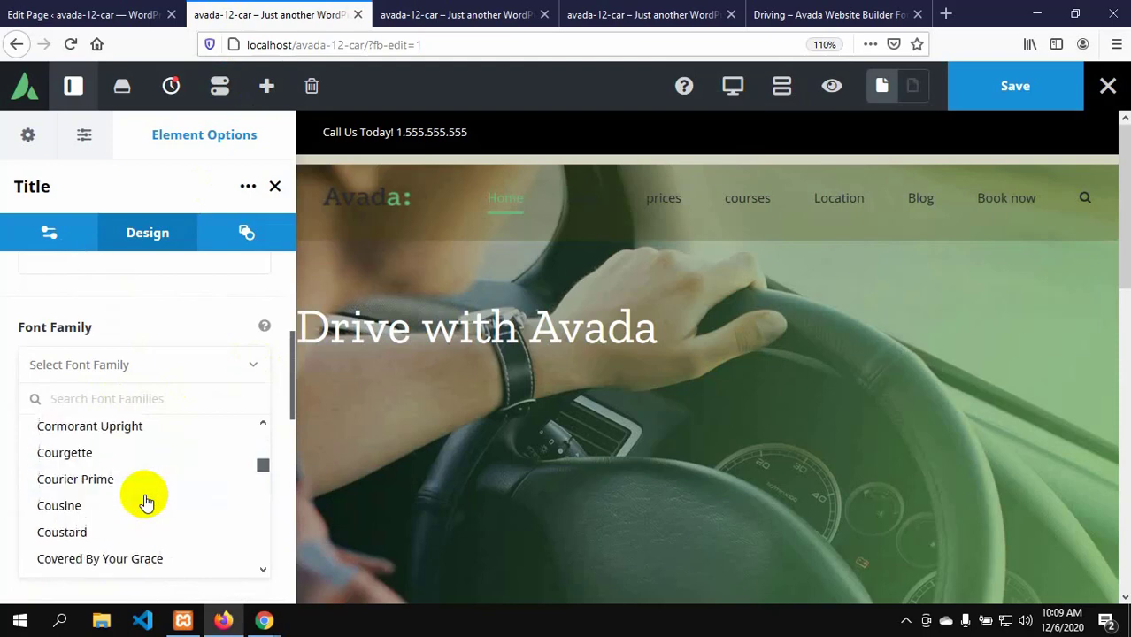
pyautogui.scroll(-15, 147, 502)
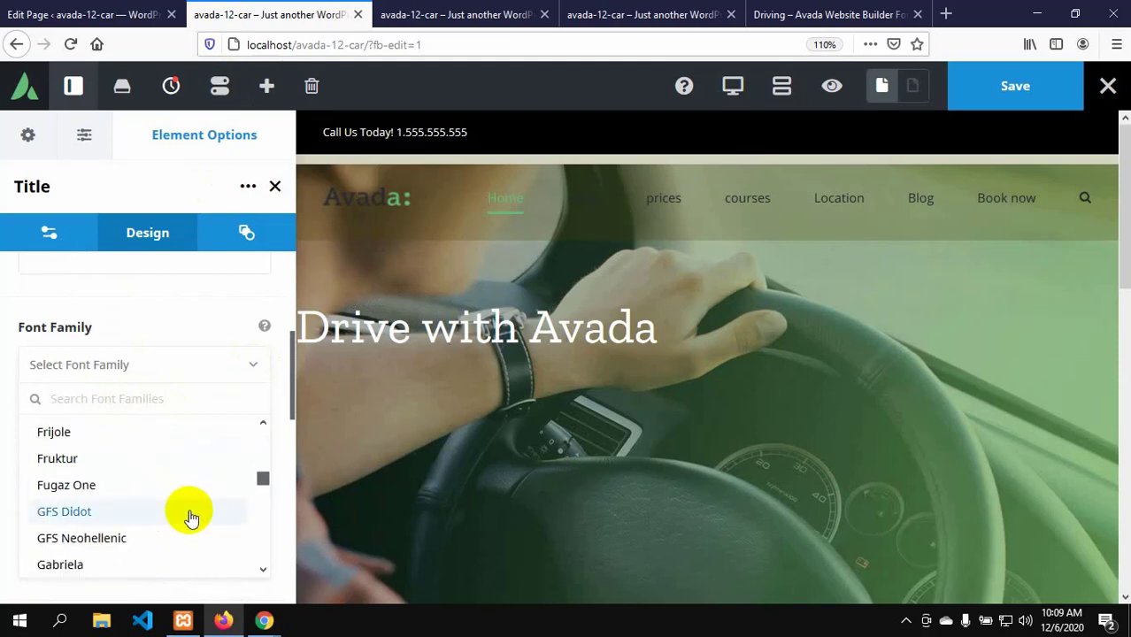
pyautogui.moveTo(264, 478); pyautogui.dragTo(269, 510)
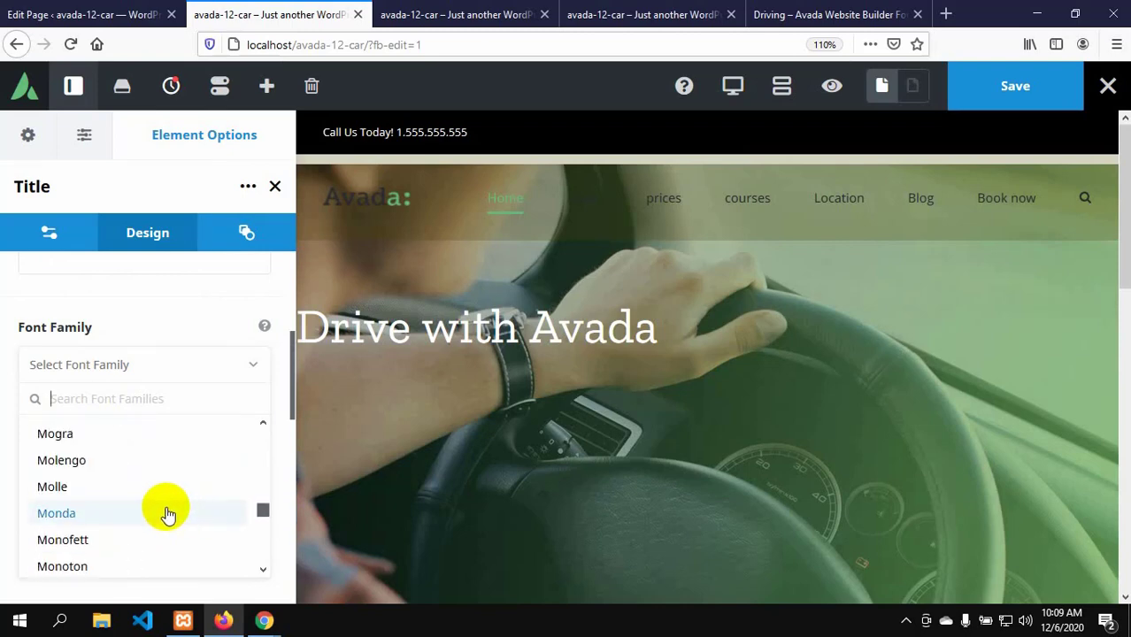
pyautogui.scroll(-1, 168, 513)
pyautogui.scroll(-2, 168, 513)
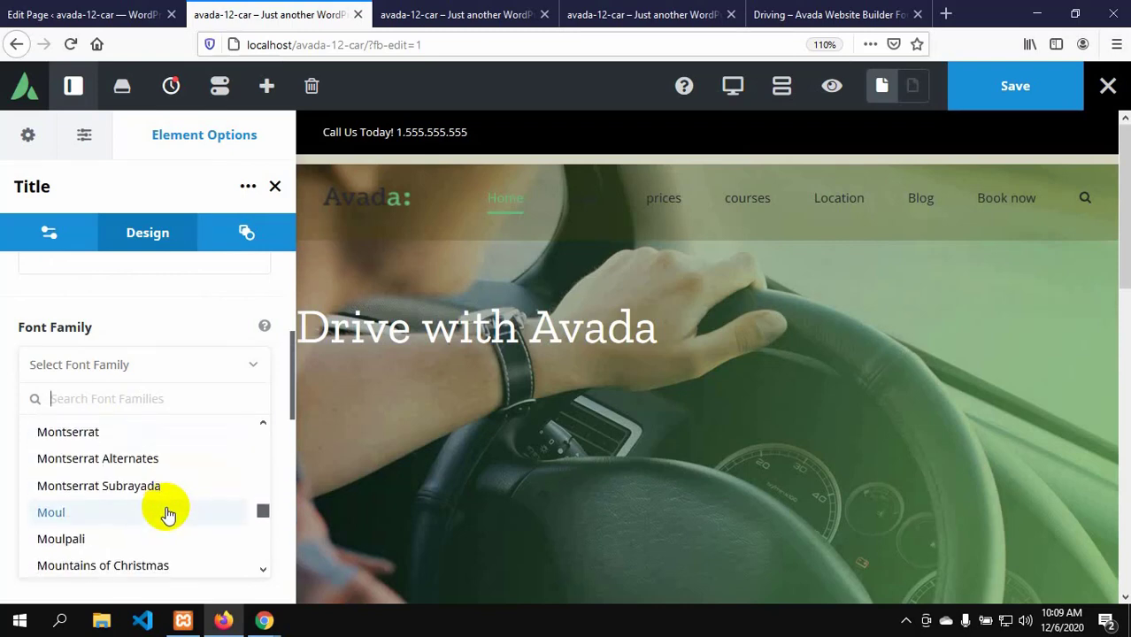
pyautogui.scroll(-6, 169, 514)
pyautogui.scroll(-3, 168, 513)
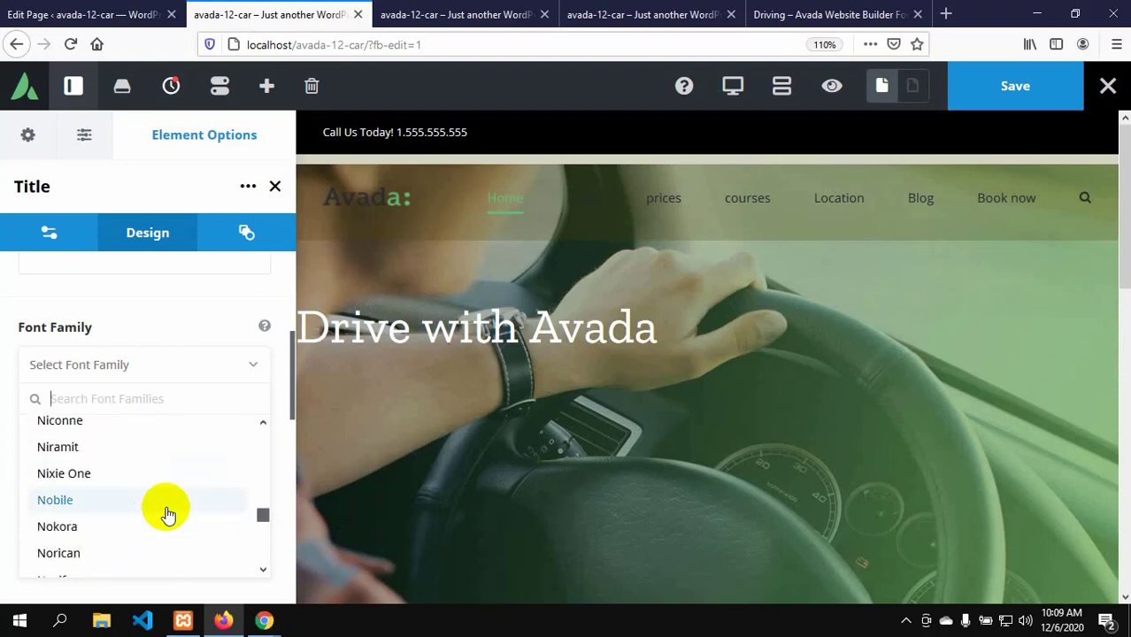
pyautogui.scroll(-9, 169, 513)
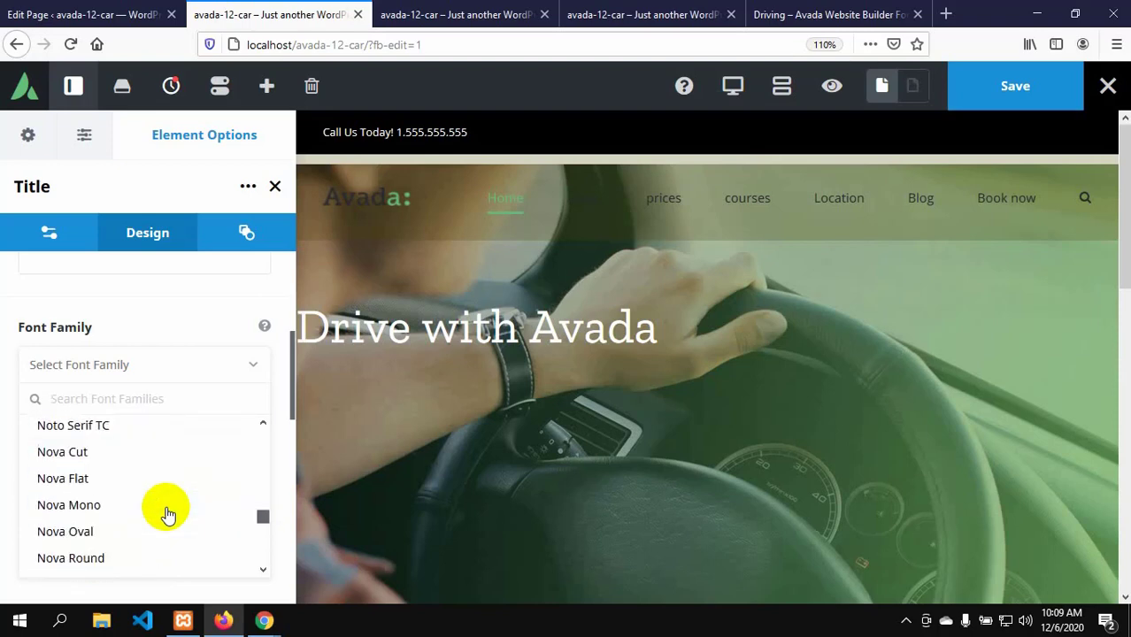
pyautogui.scroll(-3, 168, 514)
pyautogui.scroll(-3, 168, 513)
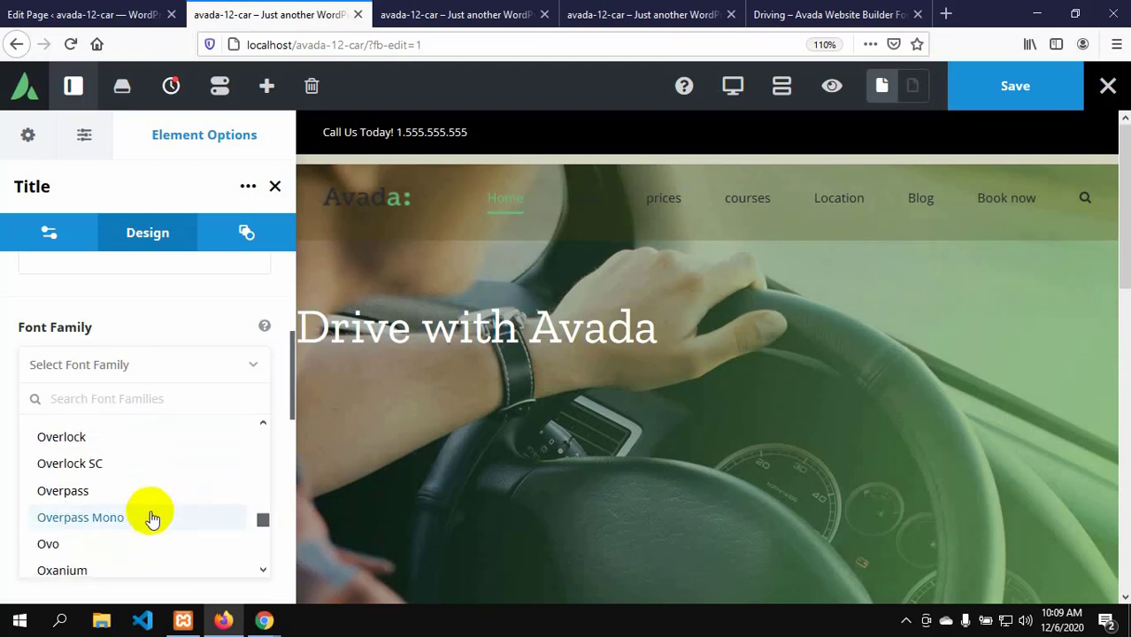
pyautogui.scroll(-3, 101, 531)
pyautogui.click(87, 519)
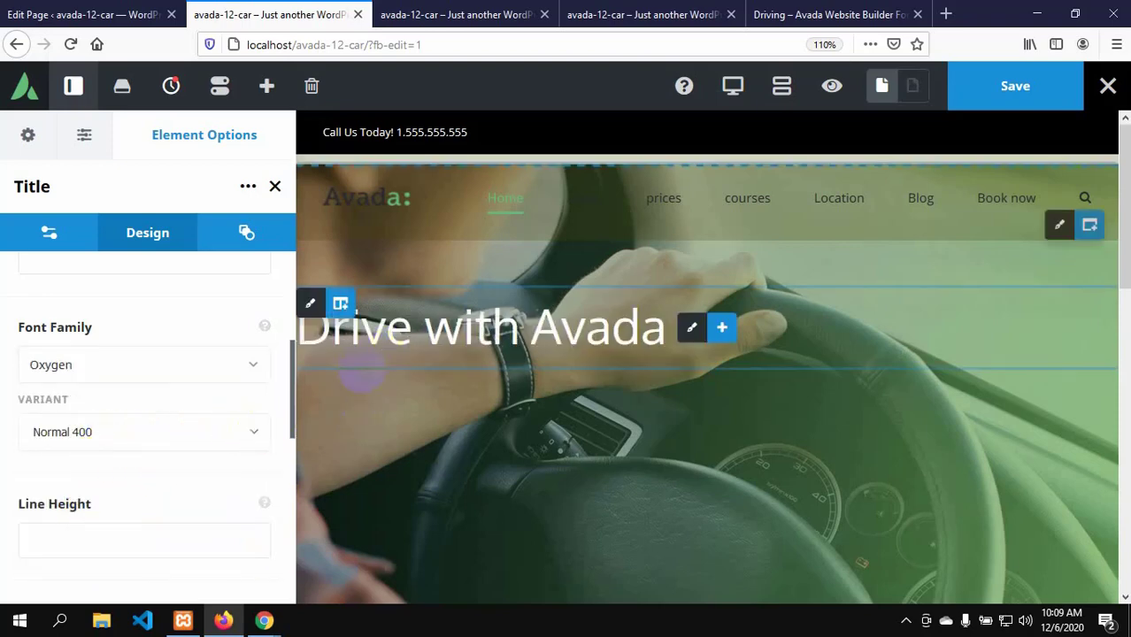
pyautogui.click(255, 433)
pyautogui.click(84, 504)
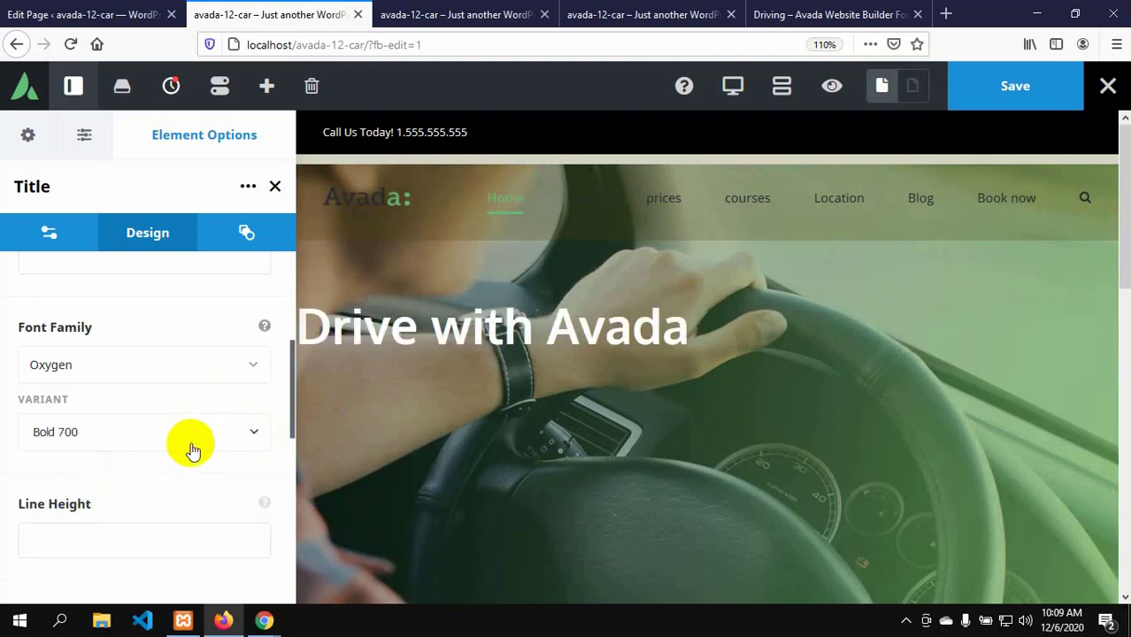
# - Set the Title element's font size to 75px and save the page
pyautogui.scroll(-3, 177, 472)
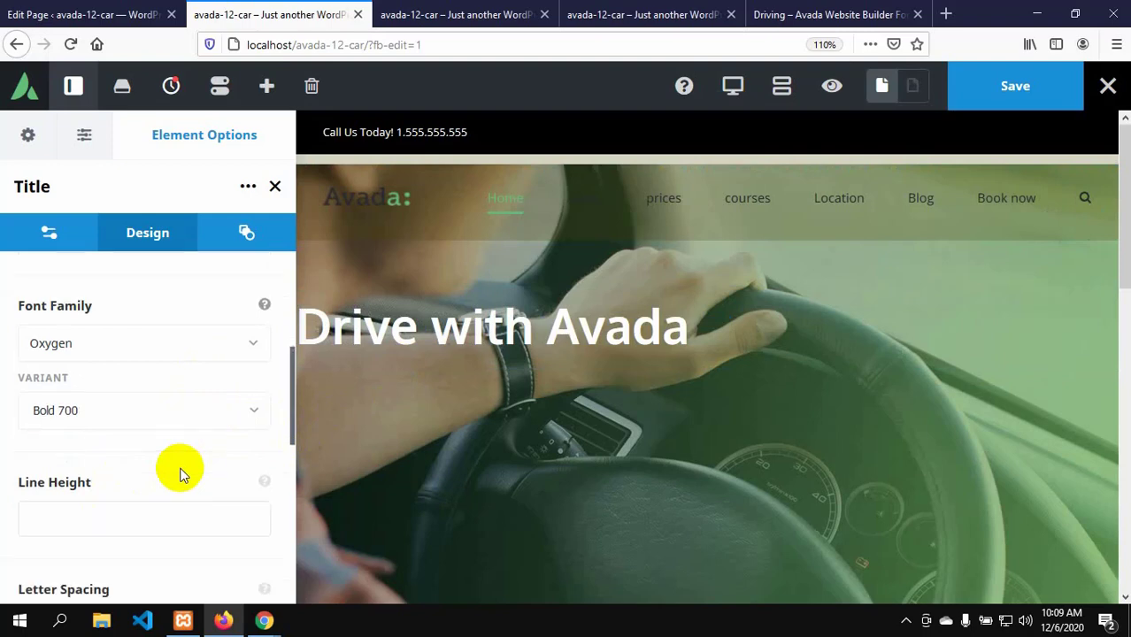
pyautogui.scroll(-2, 95, 488)
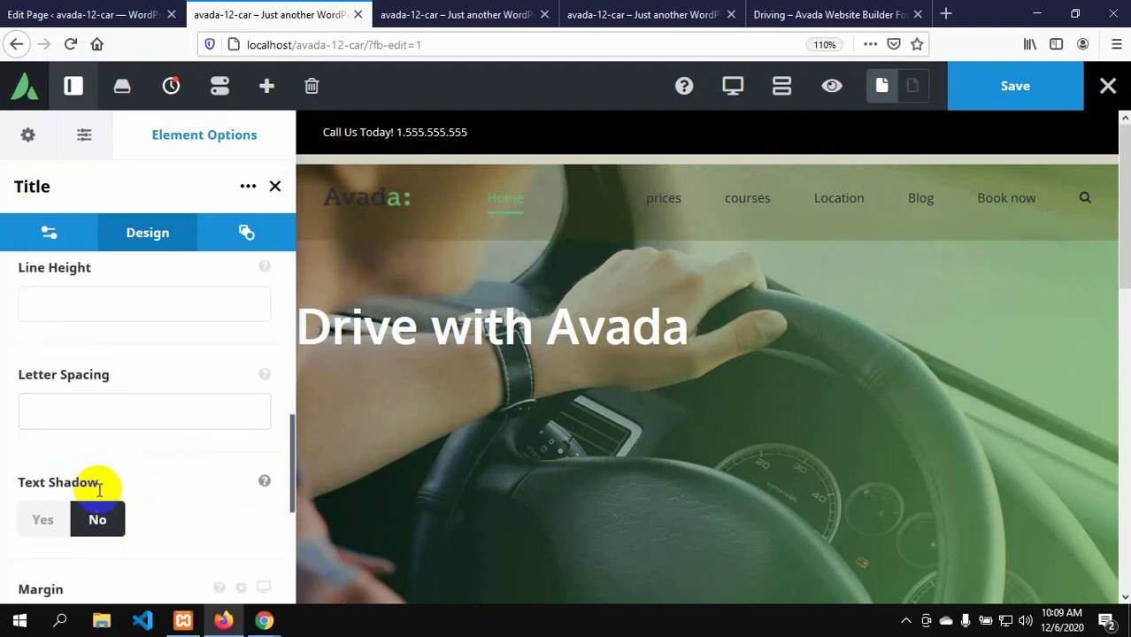
pyautogui.scroll(-2, 101, 496)
pyautogui.scroll(-2, 102, 491)
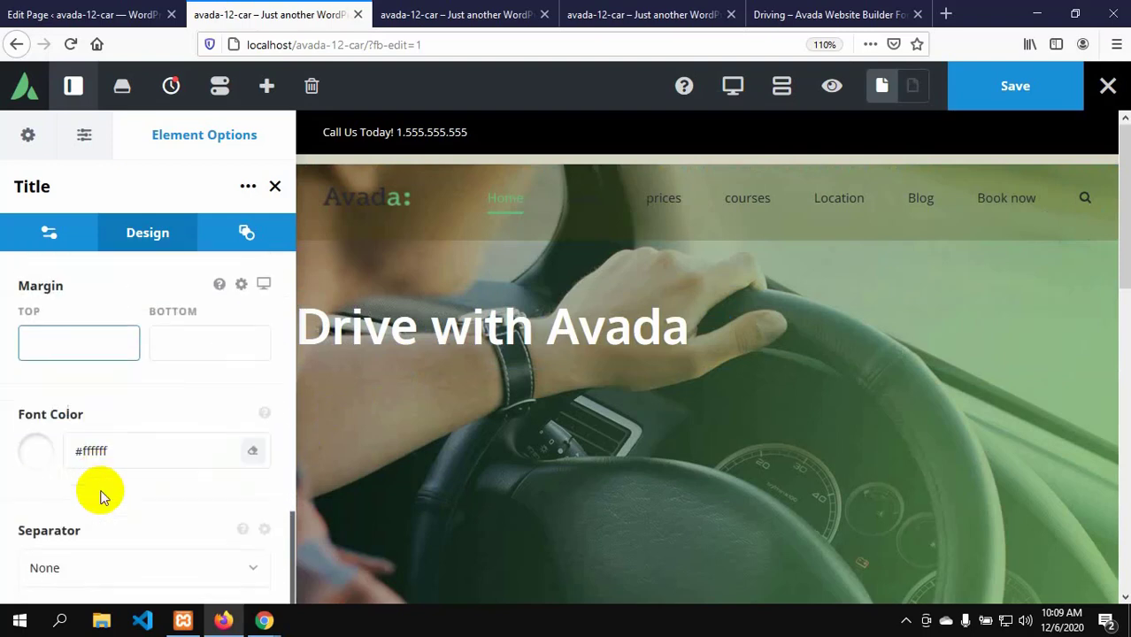
pyautogui.scroll(5, 102, 493)
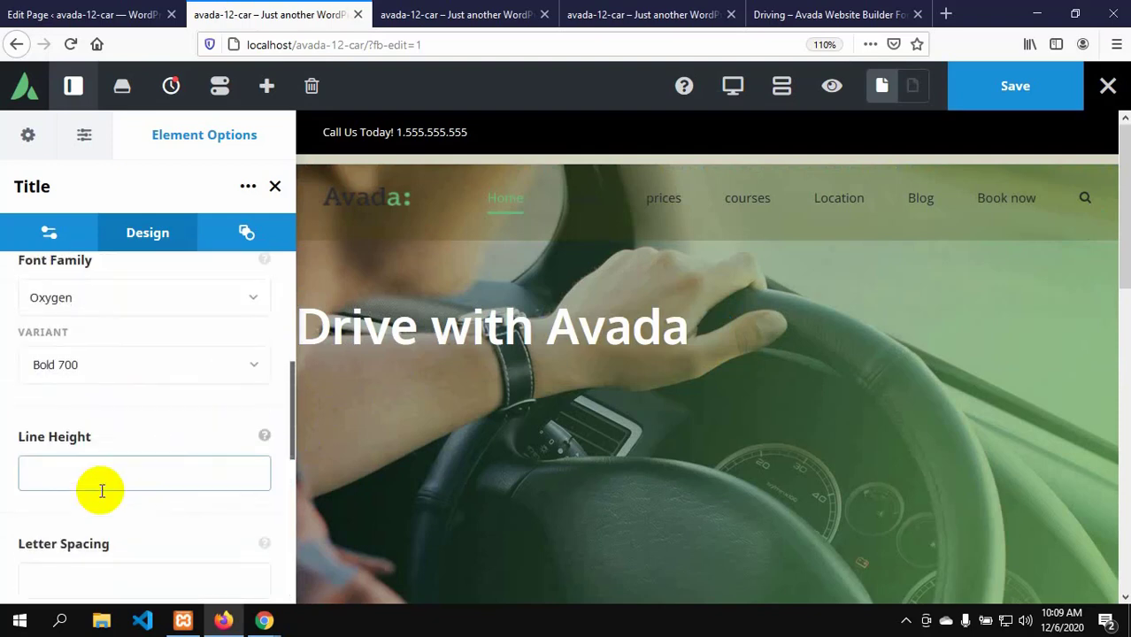
pyautogui.scroll(1, 101, 491)
pyautogui.scroll(1, 101, 491)
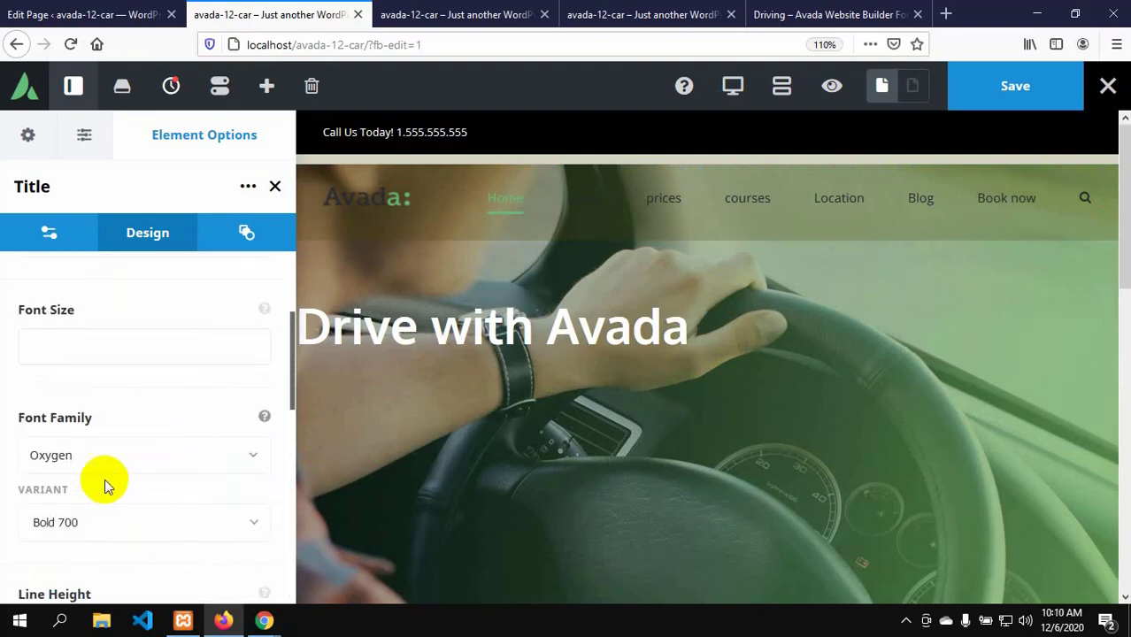
pyautogui.click(73, 339)
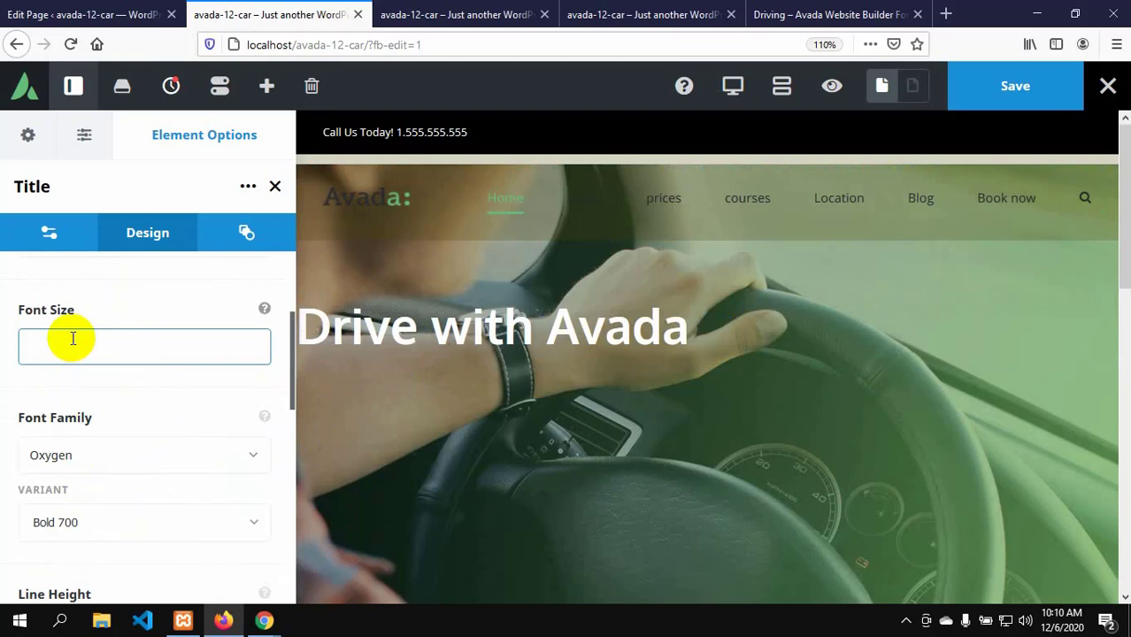
pyautogui.write('75')
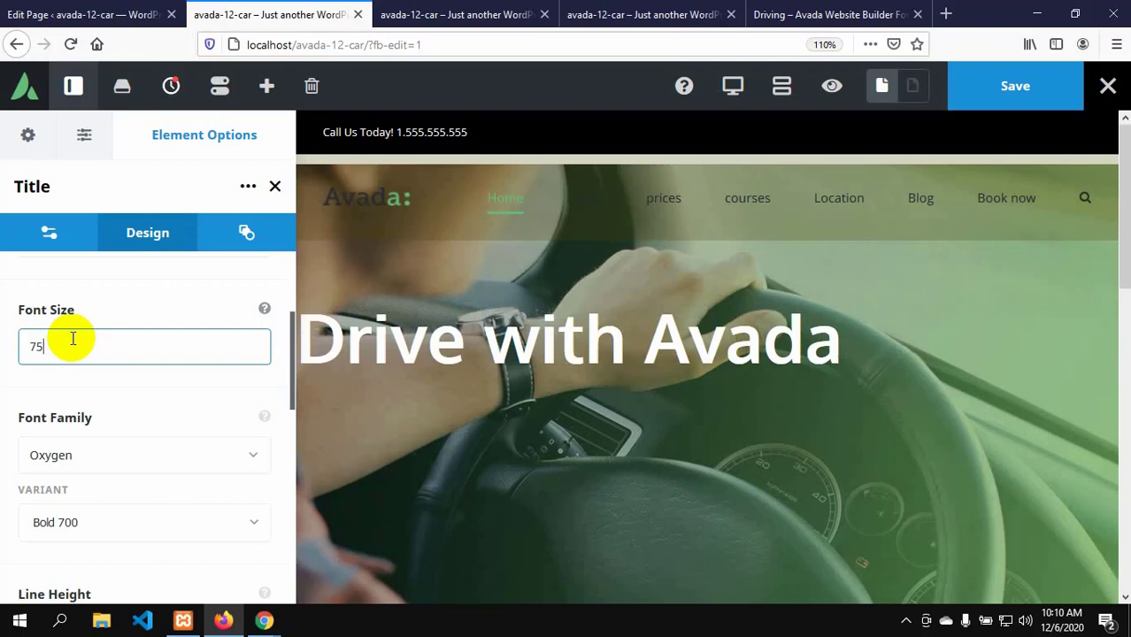
pyautogui.write('px')
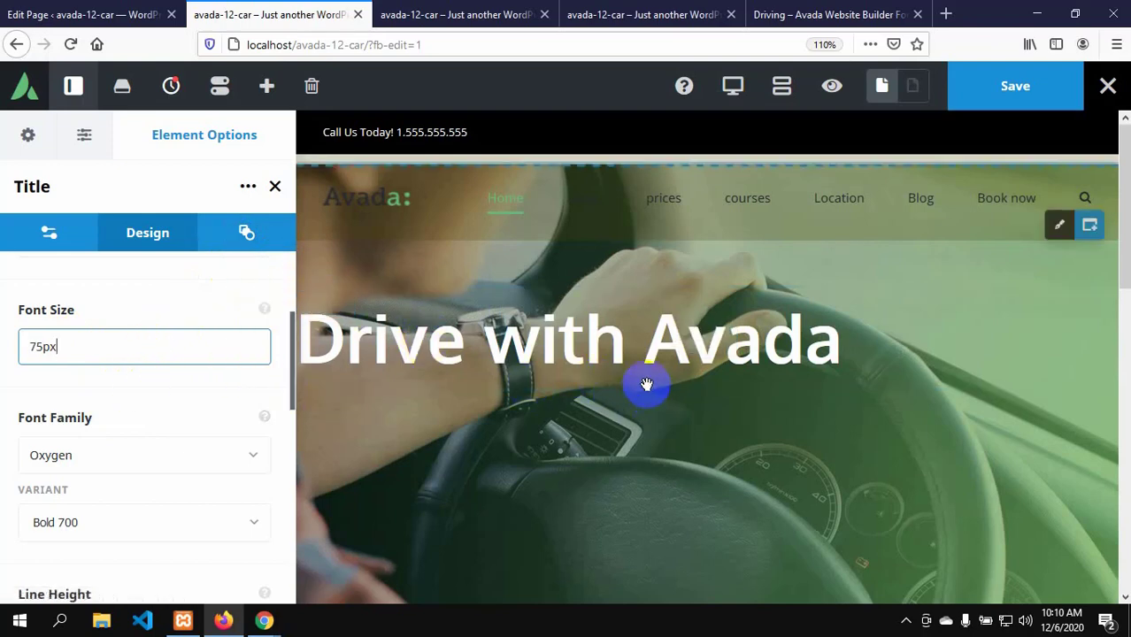
pyautogui.scroll(-1, 673, 443)
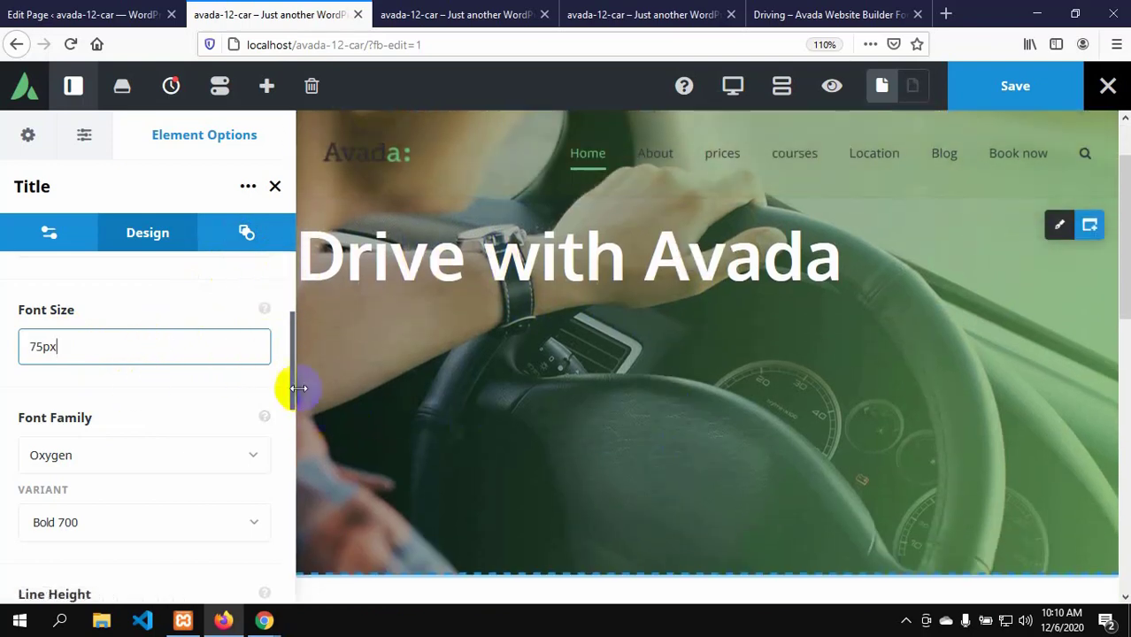
pyautogui.click(985, 103)
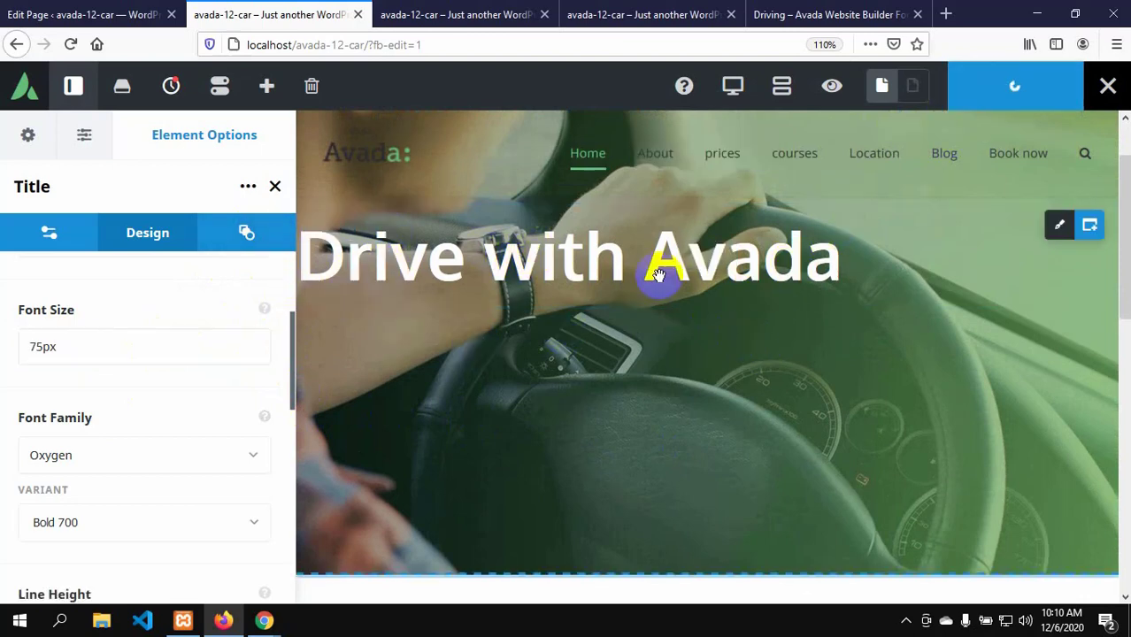
# - Copy the subtitle "We offer the finest driving tuition money can buy" from the demo site's hero section
pyautogui.click(787, 14)
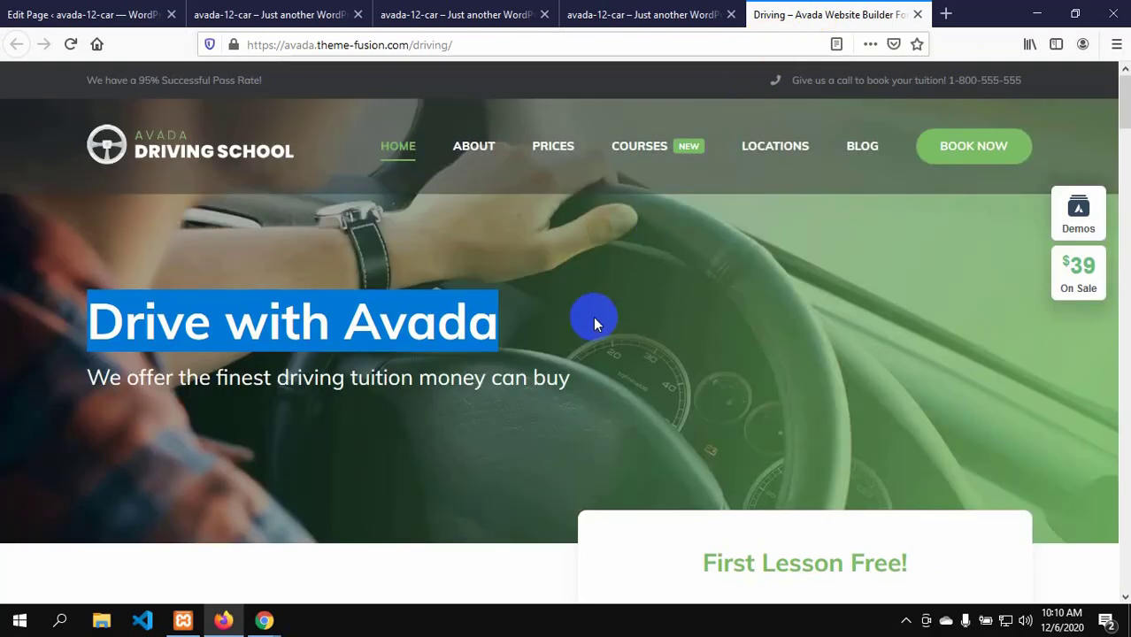
pyautogui.moveTo(85, 376); pyautogui.dragTo(599, 387)
pyautogui.hotkey('ctrl', 'c')
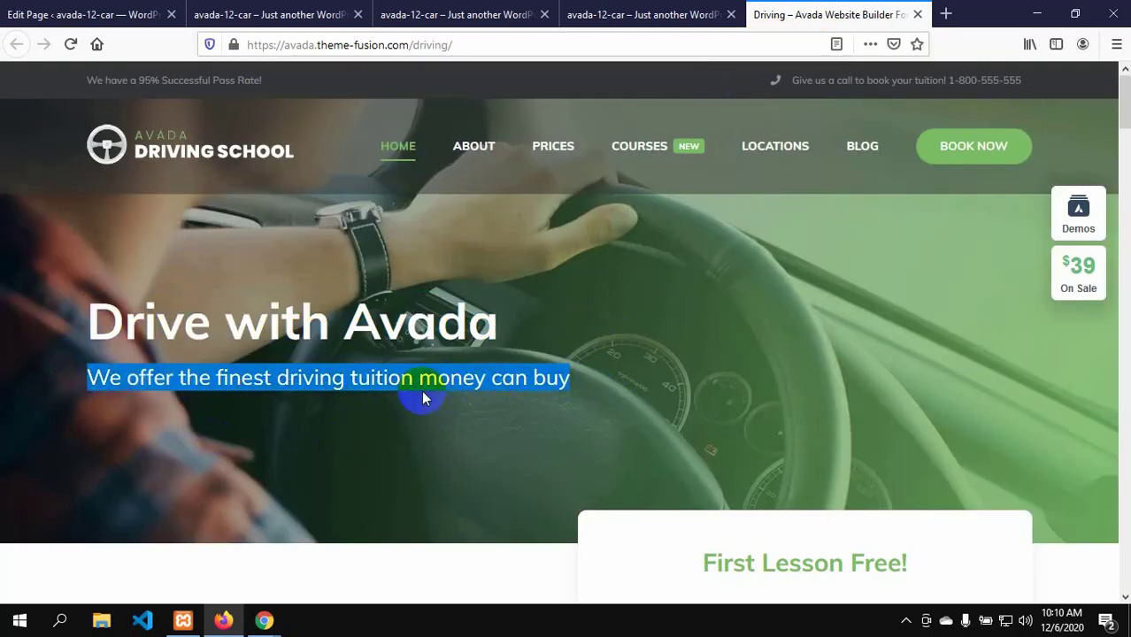
pyautogui.rightClick(339, 383)
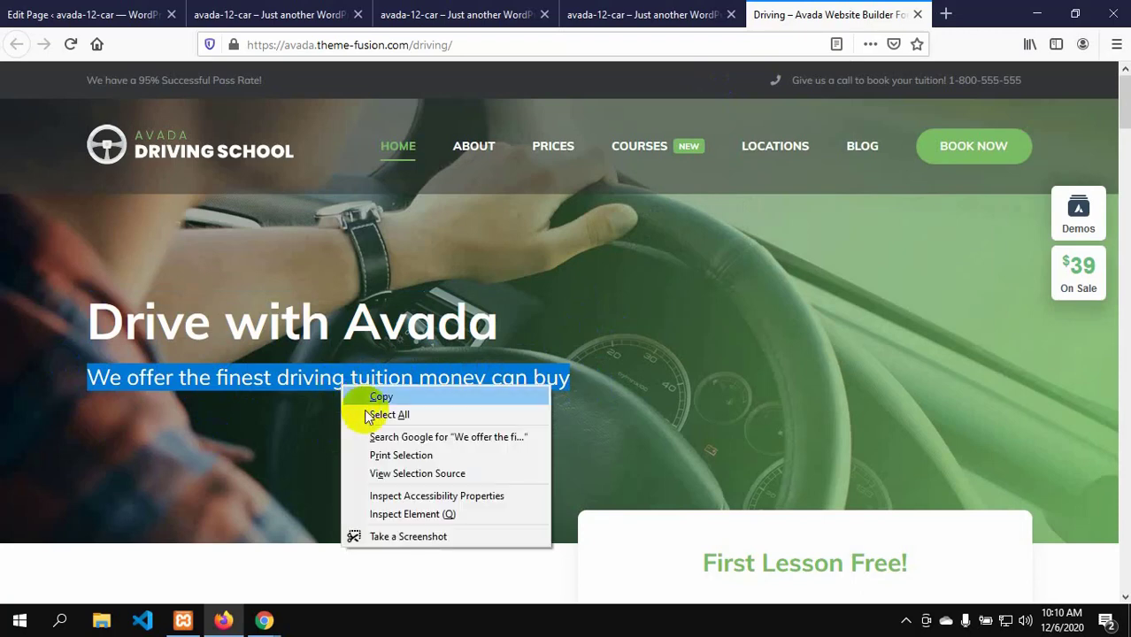
pyautogui.click(372, 391)
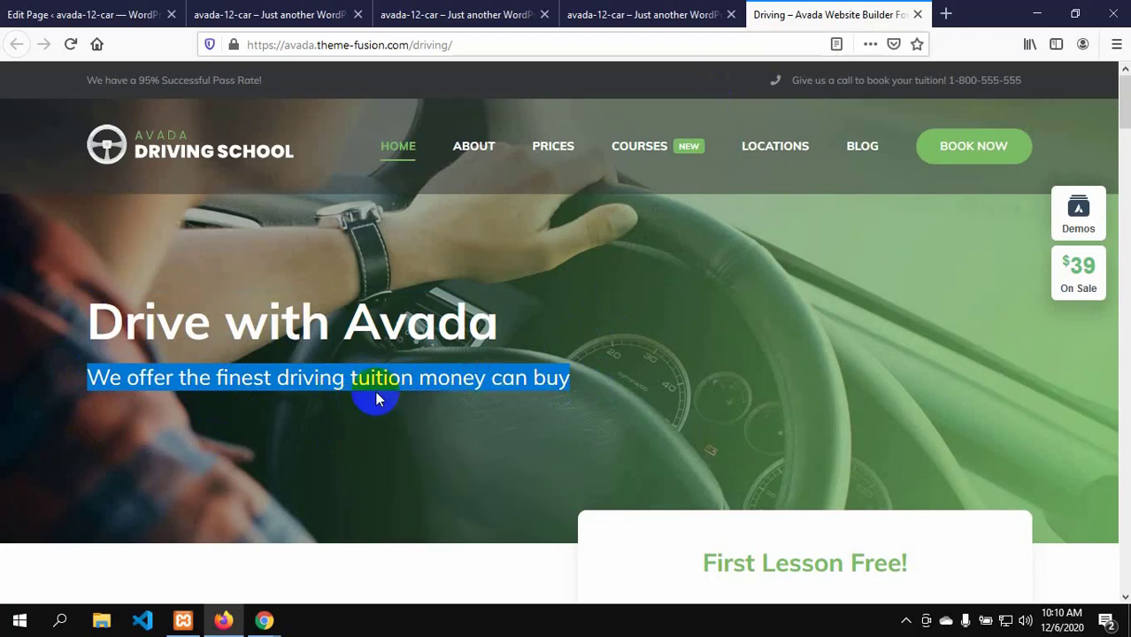
# - Return to the local page editor and add a Text Block element below the "Drive with Avada" headline
pyautogui.click(269, 14)
pyautogui.moveTo(706, 260)
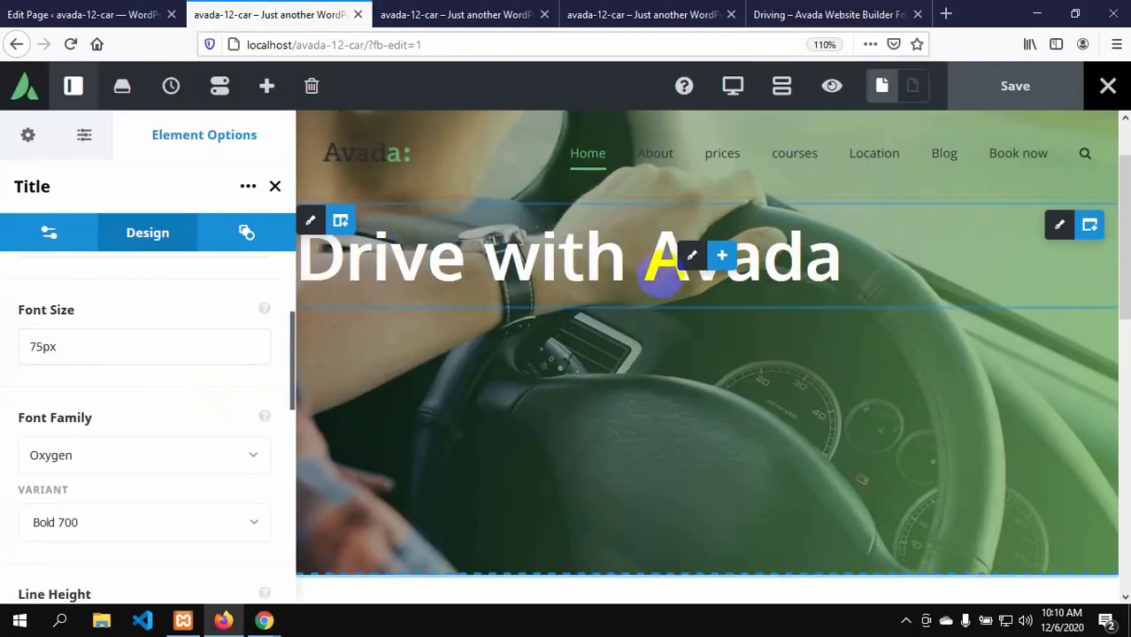
pyautogui.click(722, 260)
pyautogui.scroll(-3, 573, 390)
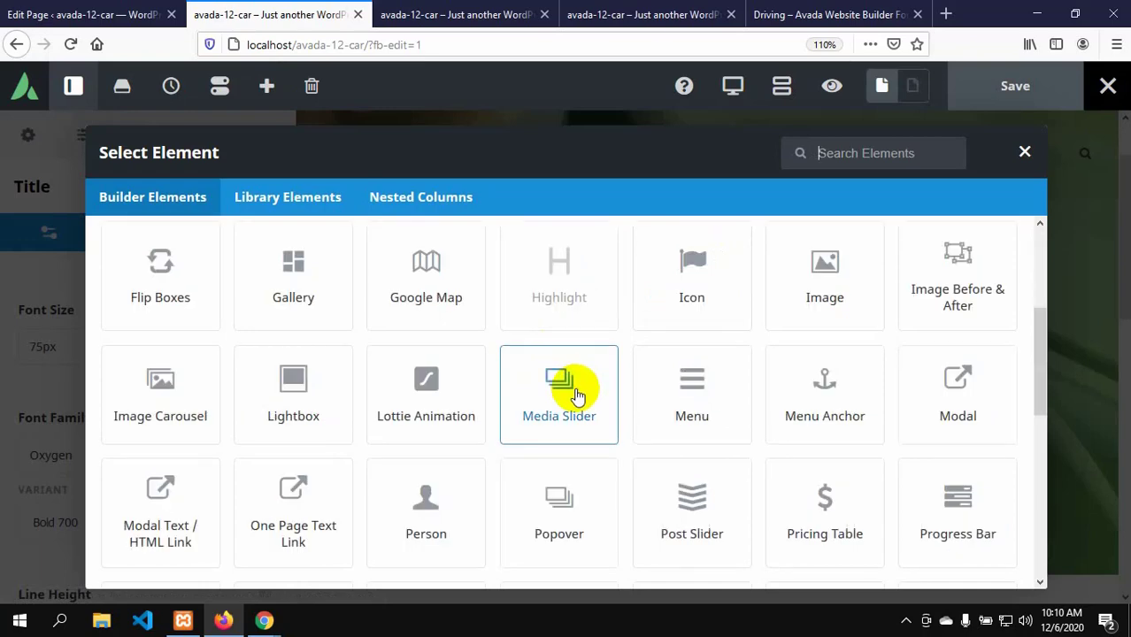
pyautogui.scroll(-3, 531, 424)
pyautogui.scroll(-2, 619, 442)
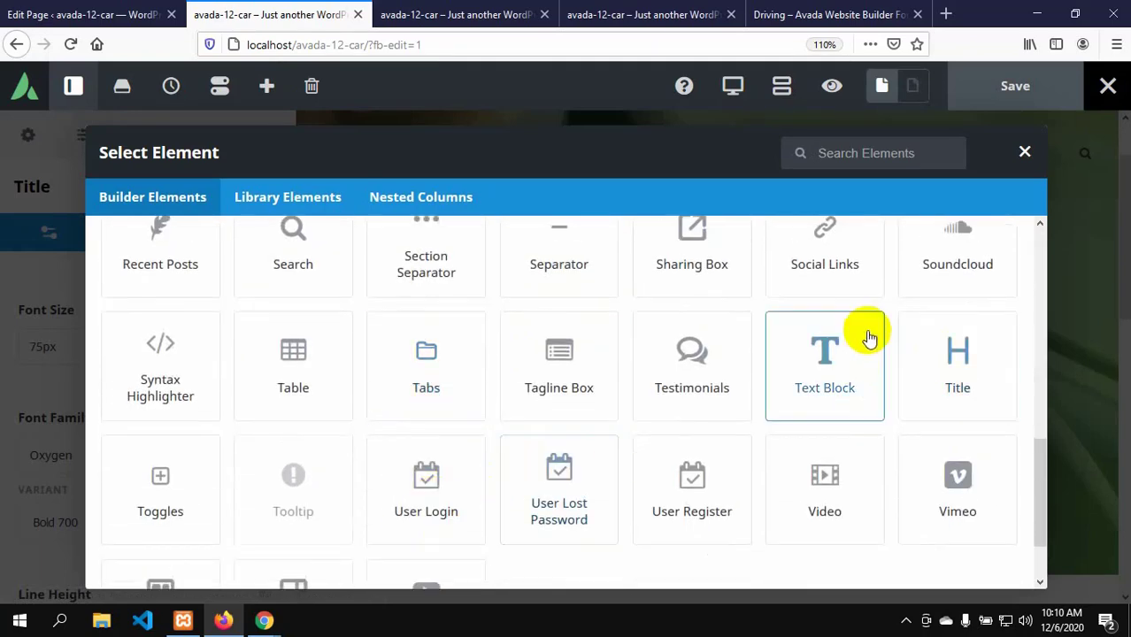
pyautogui.click(817, 378)
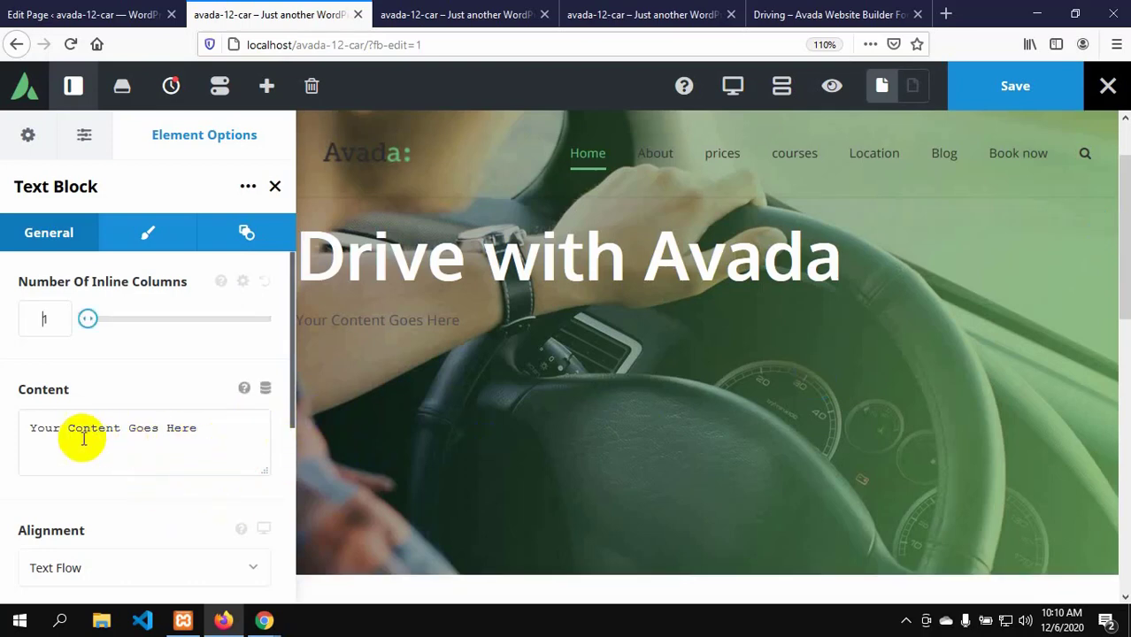
# - Replace the Text Block's placeholder content with the copied text "We offer the finest driving tuition money can buy"
pyautogui.click(40, 443)
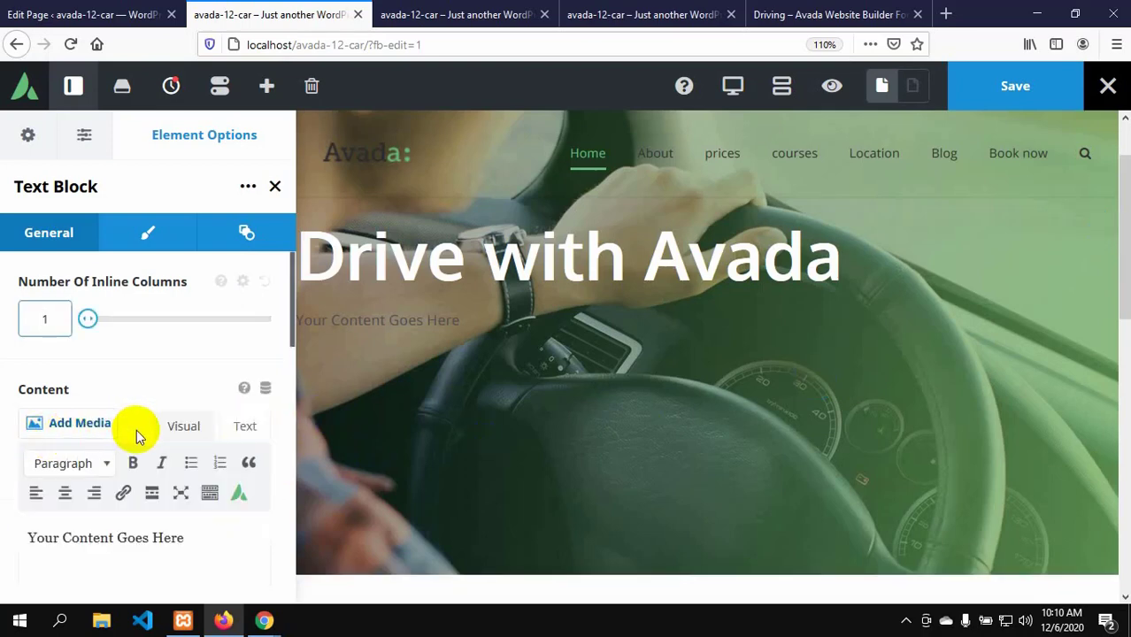
pyautogui.click(235, 426)
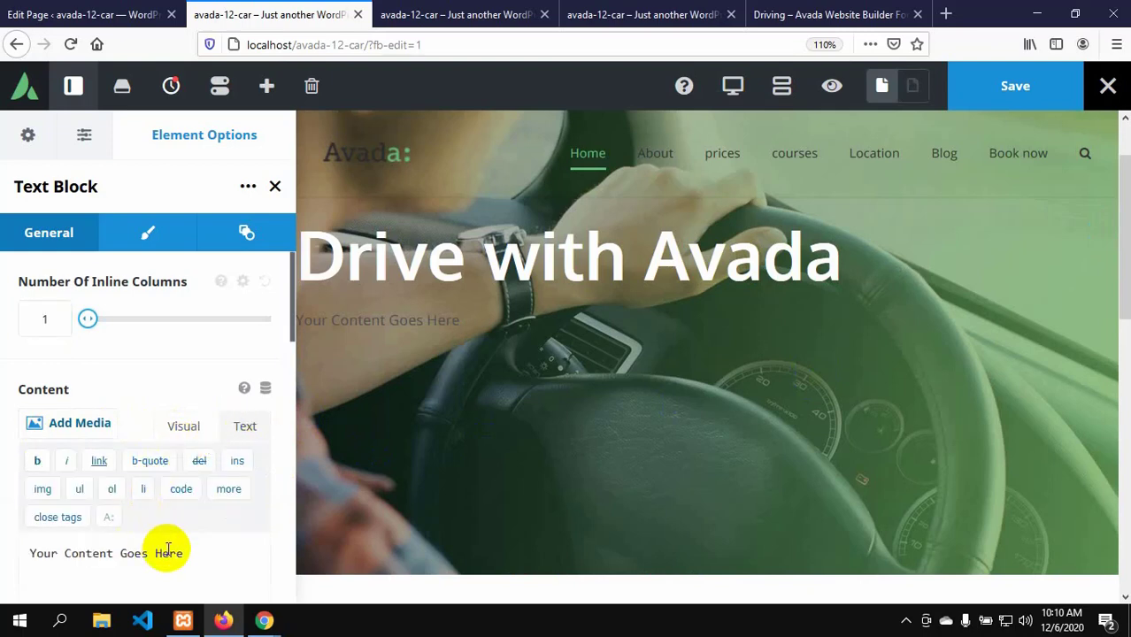
pyautogui.moveTo(194, 555); pyautogui.dragTo(31, 559)
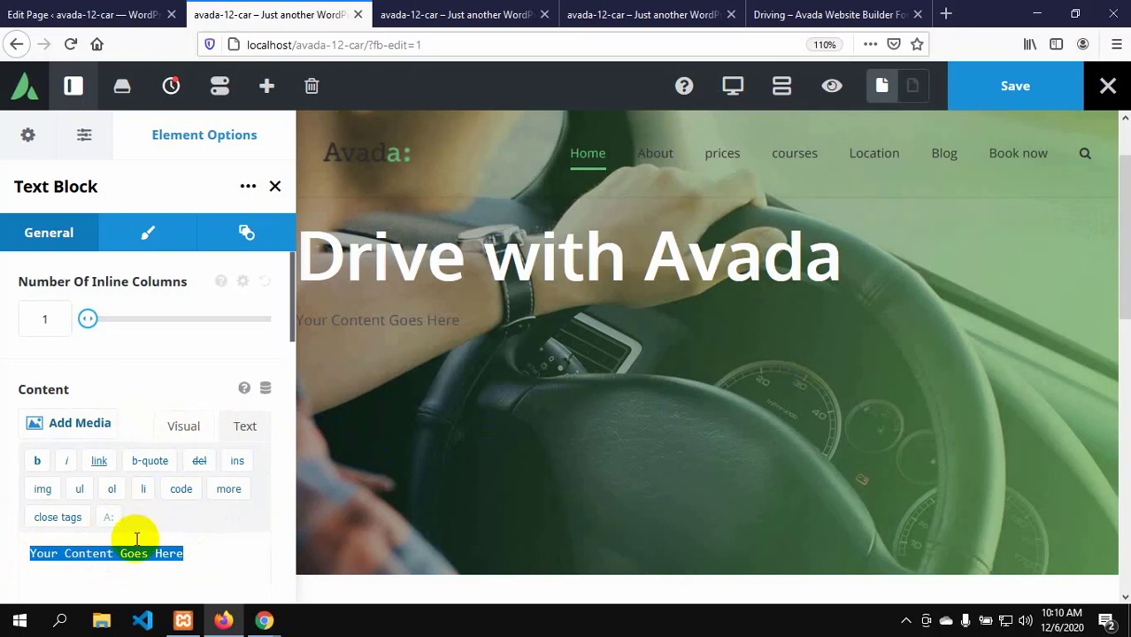
pyautogui.rightClick(102, 555)
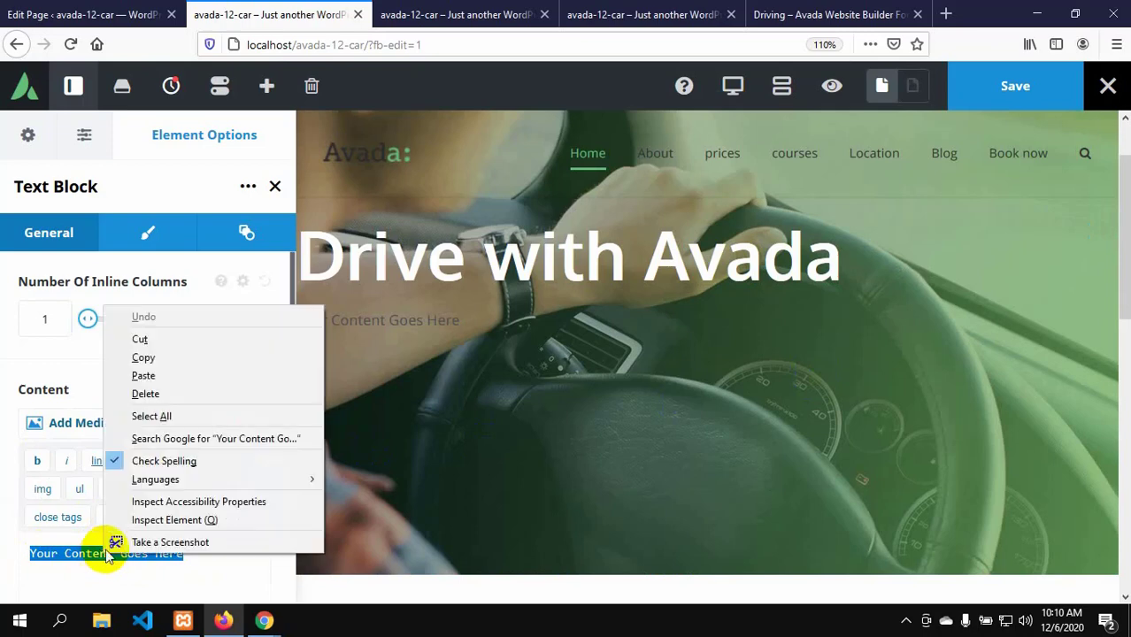
pyautogui.click(191, 376)
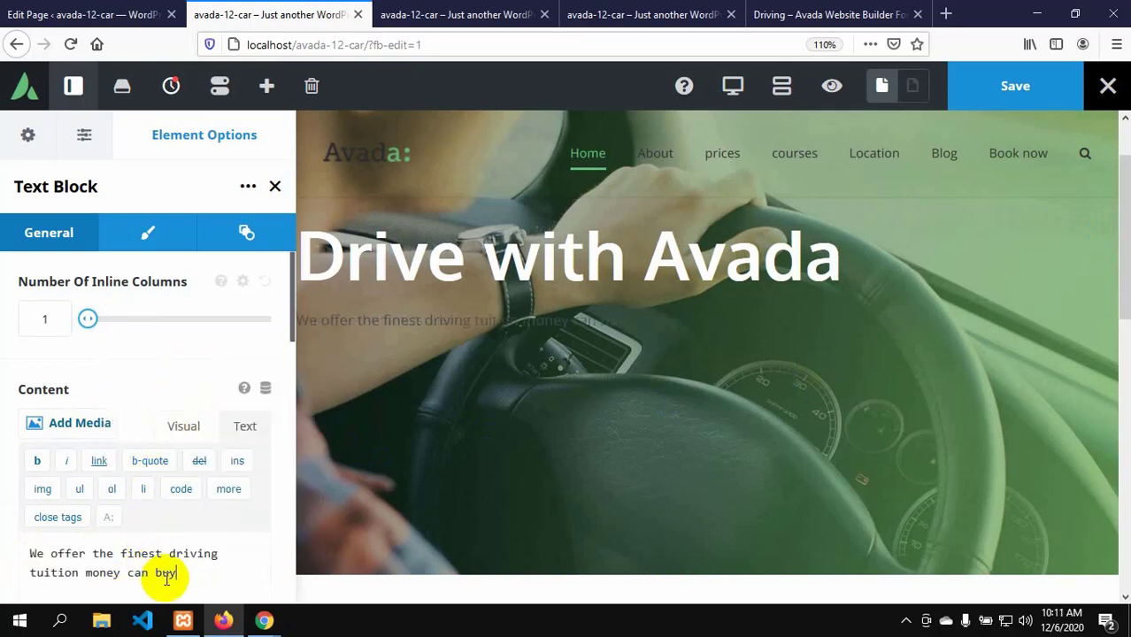
pyautogui.click(182, 424)
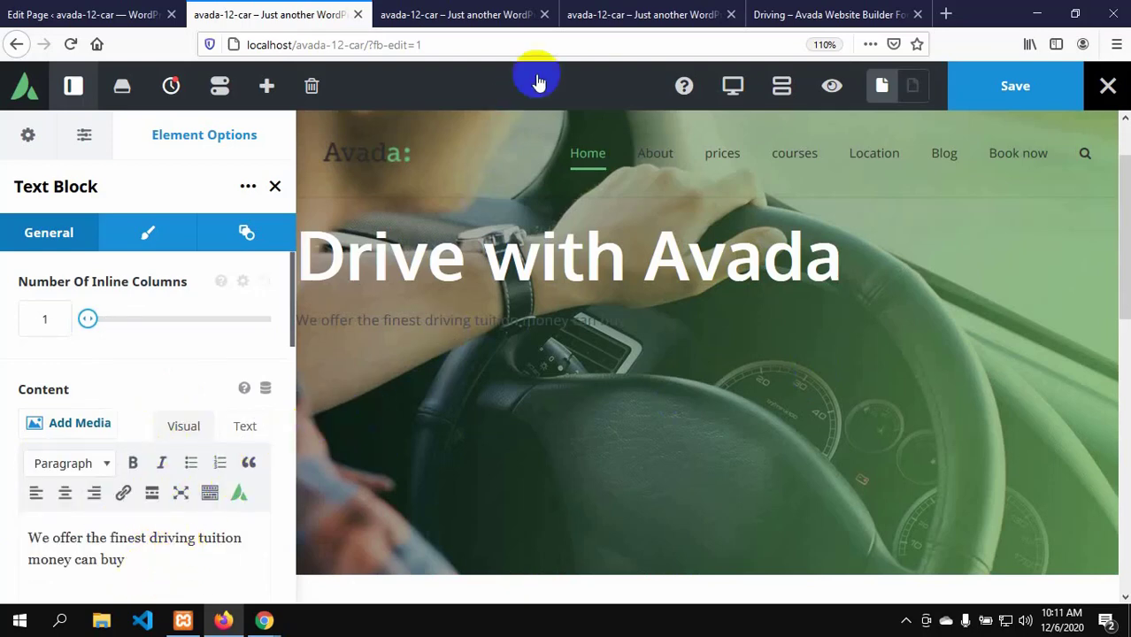
# - Compare the subtitle's alignment with the demo, trying it centered, and align the Text Block's text to the left
pyautogui.click(775, 14)
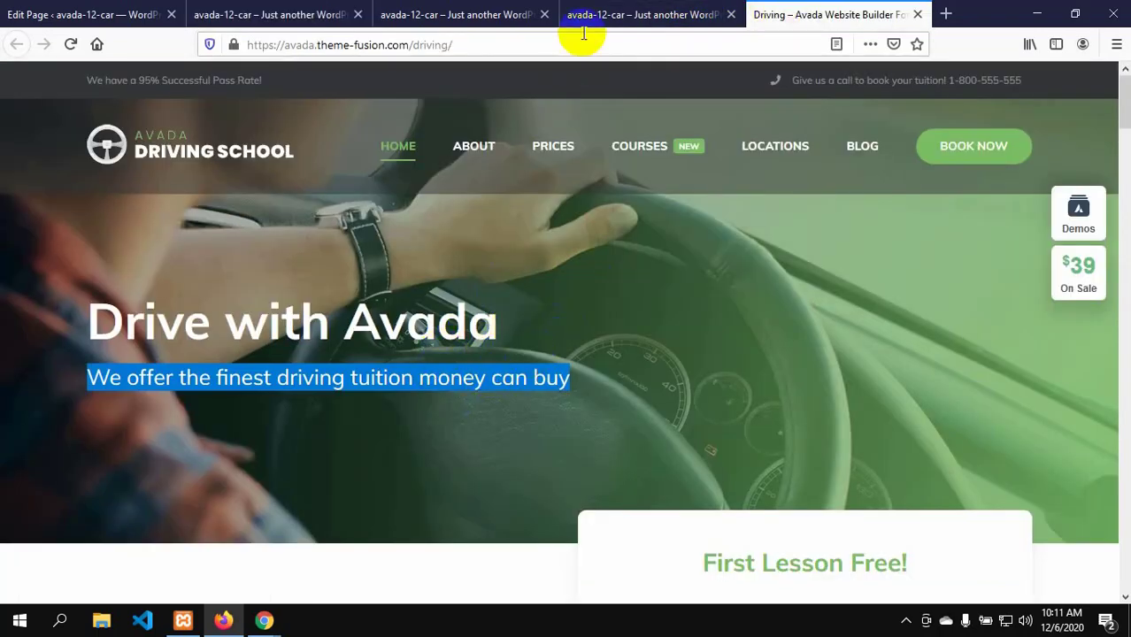
pyautogui.click(212, 14)
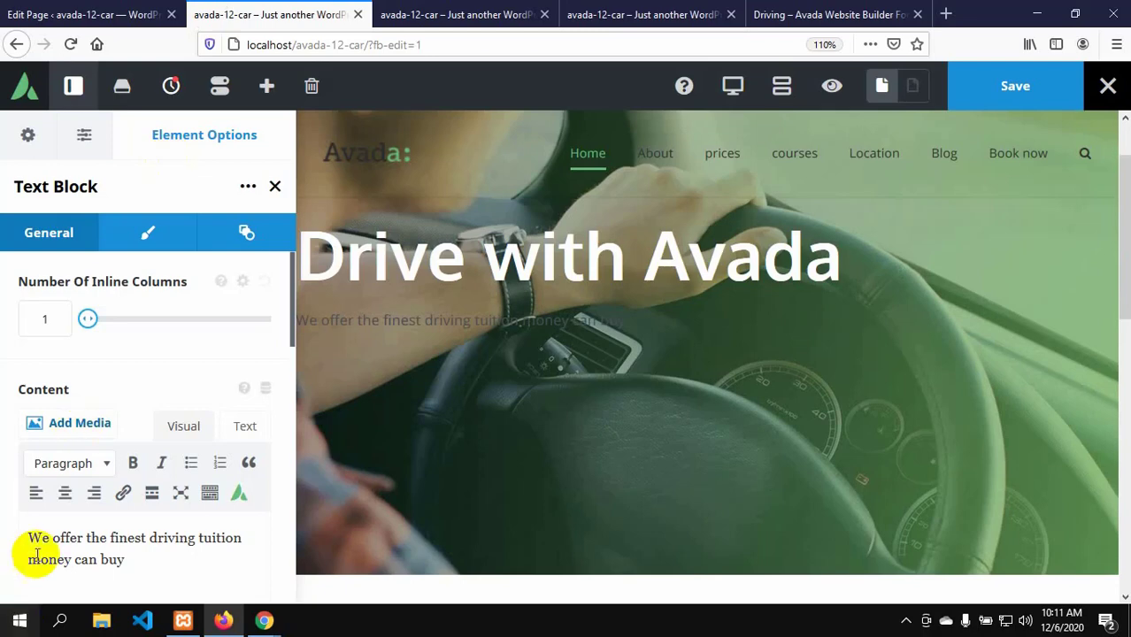
pyautogui.click(65, 497)
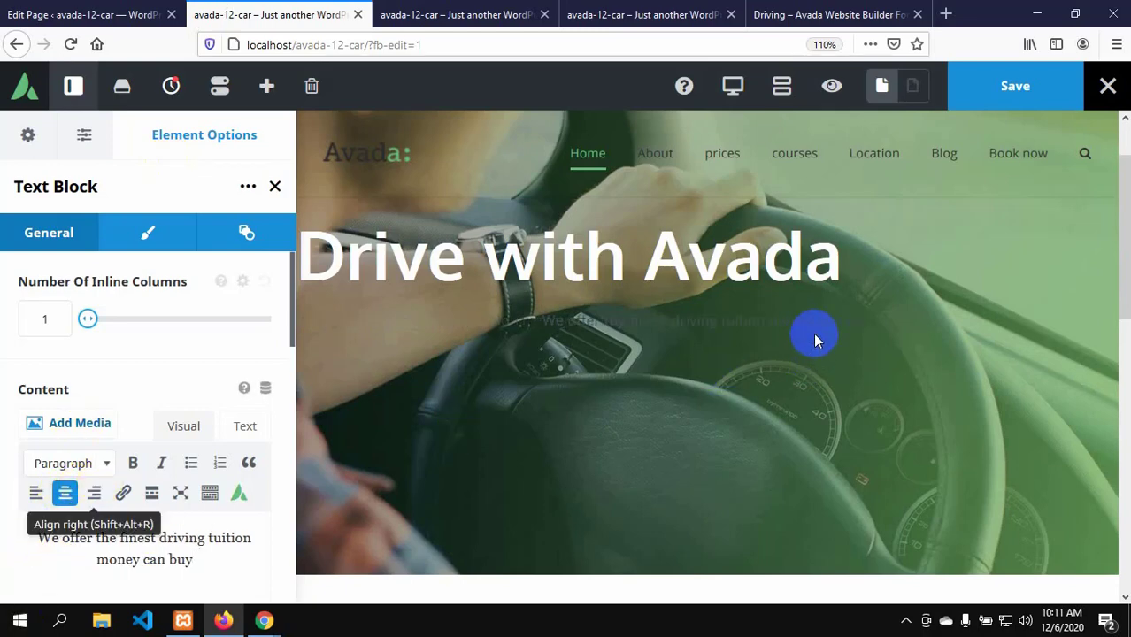
pyautogui.click(800, 16)
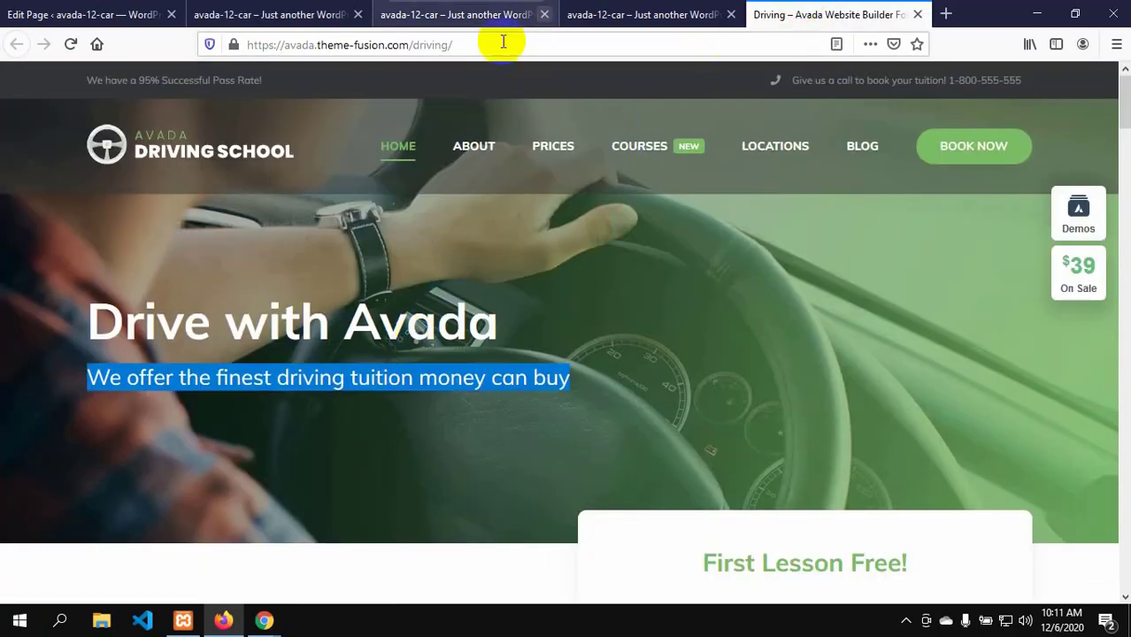
pyautogui.click(287, 16)
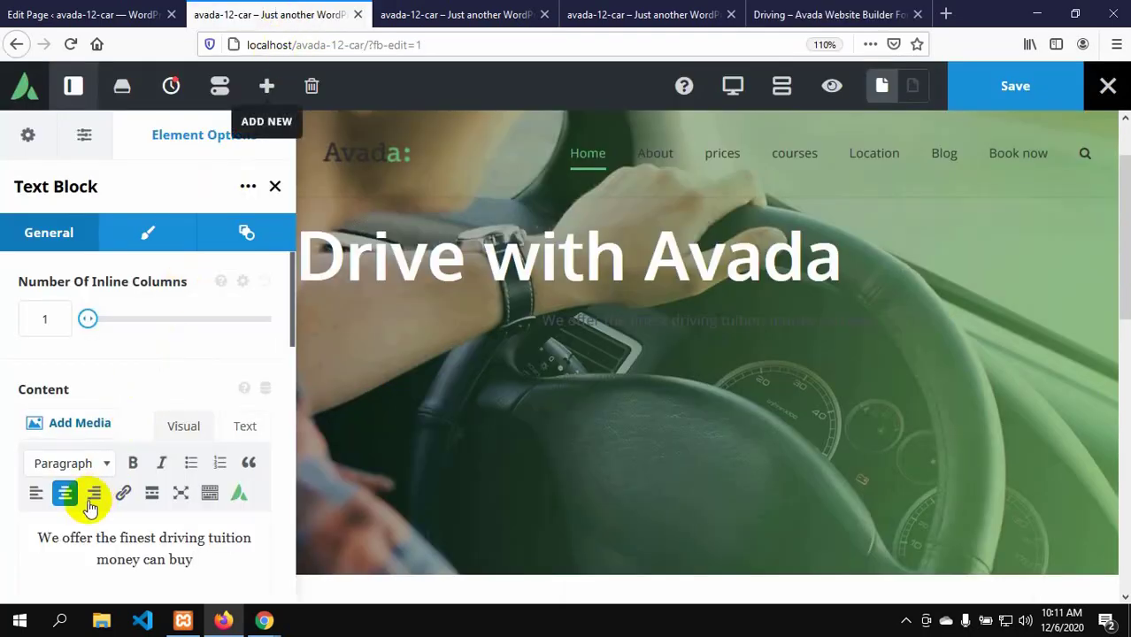
pyautogui.click(37, 496)
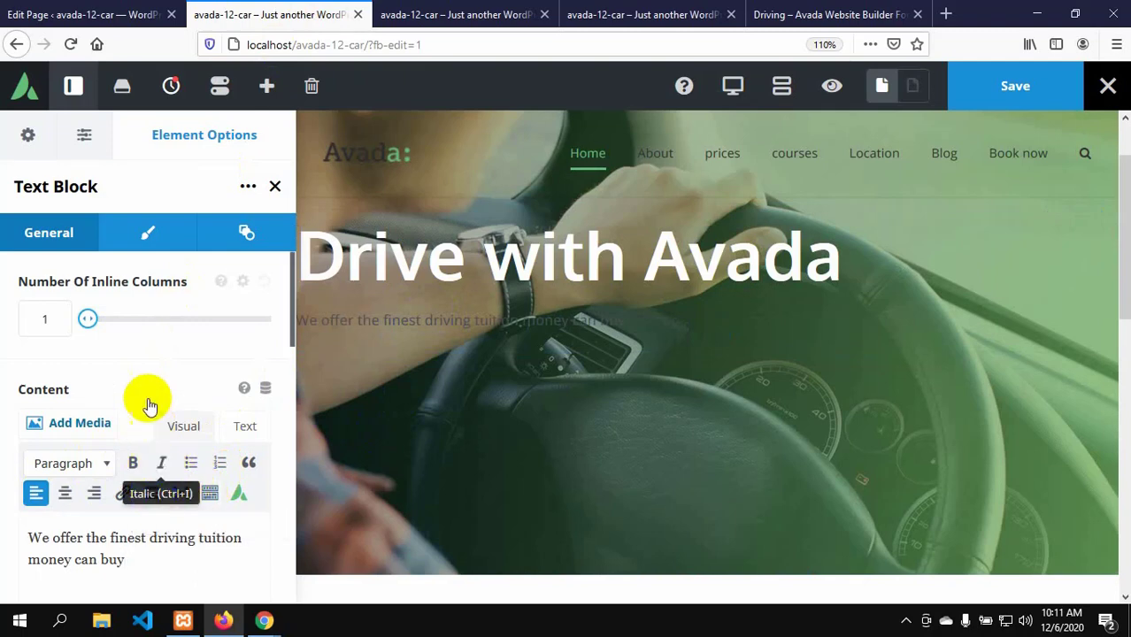
# - Open the Text Block's design options and find its font color setting
pyautogui.click(151, 239)
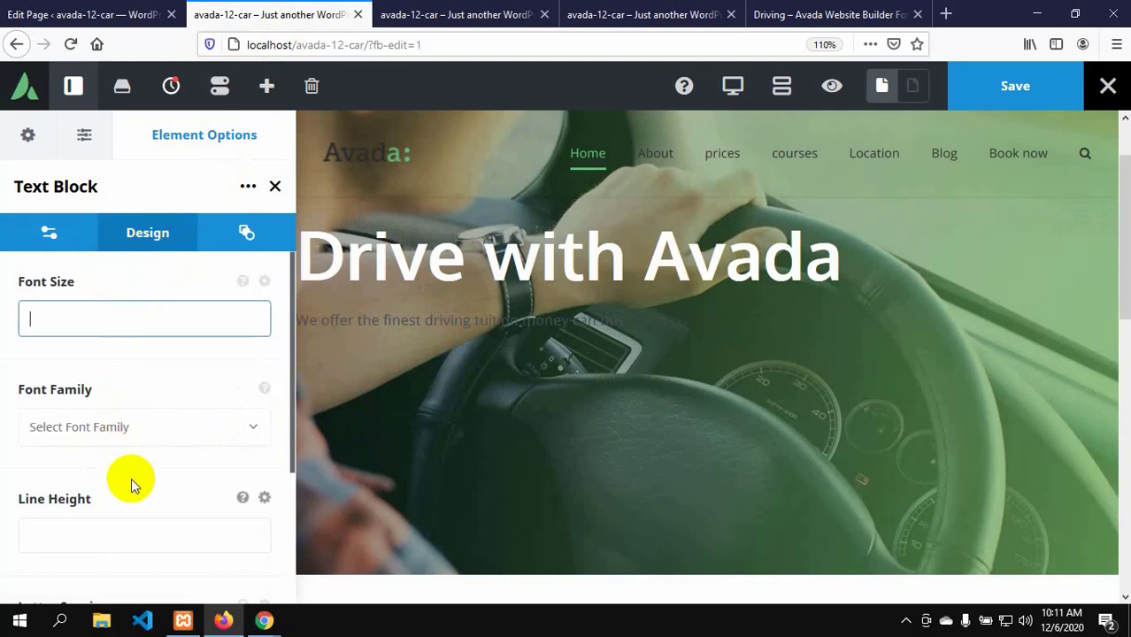
pyautogui.scroll(-5, 131, 478)
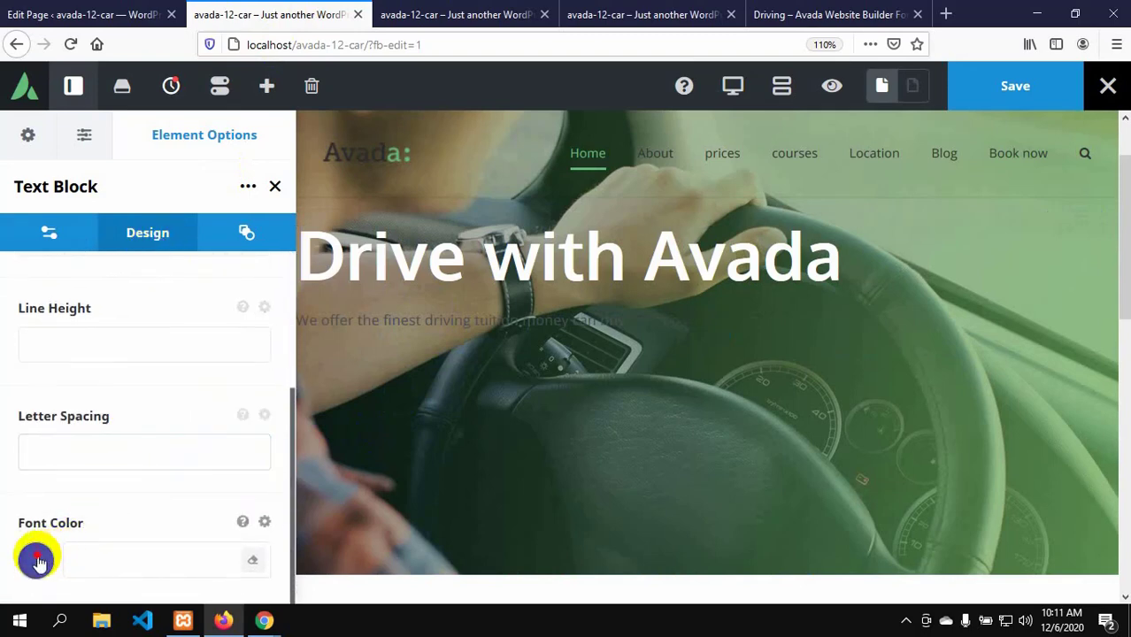
# - Set the font color of the tagline text block to white (#ffffff)
pyautogui.click(38, 562)
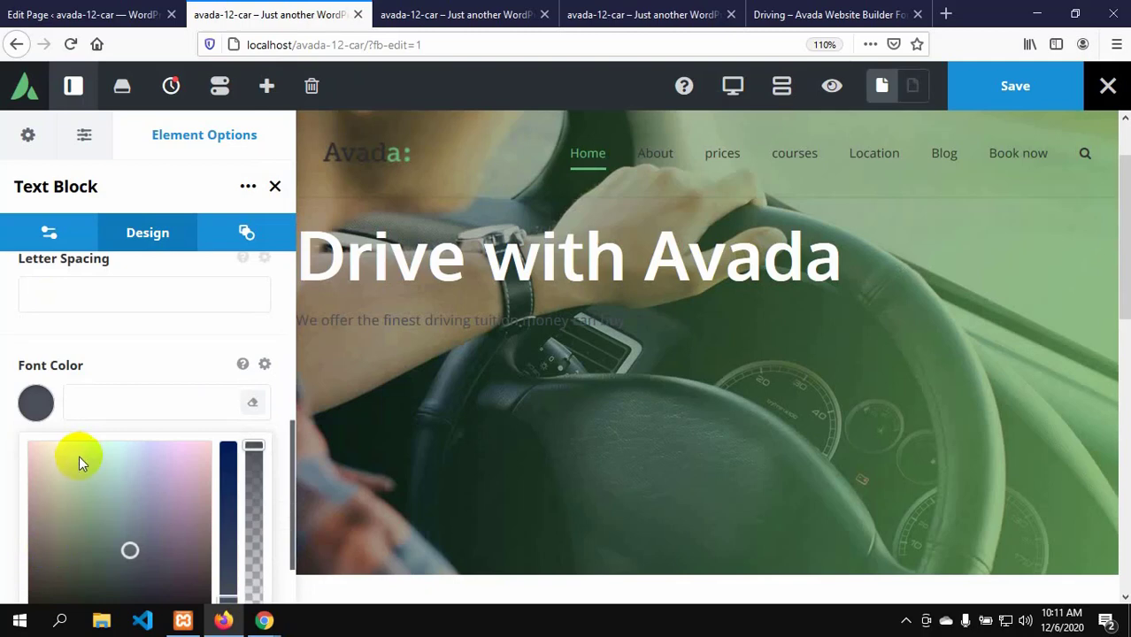
pyautogui.scroll(-2, 79, 459)
pyautogui.click(56, 567)
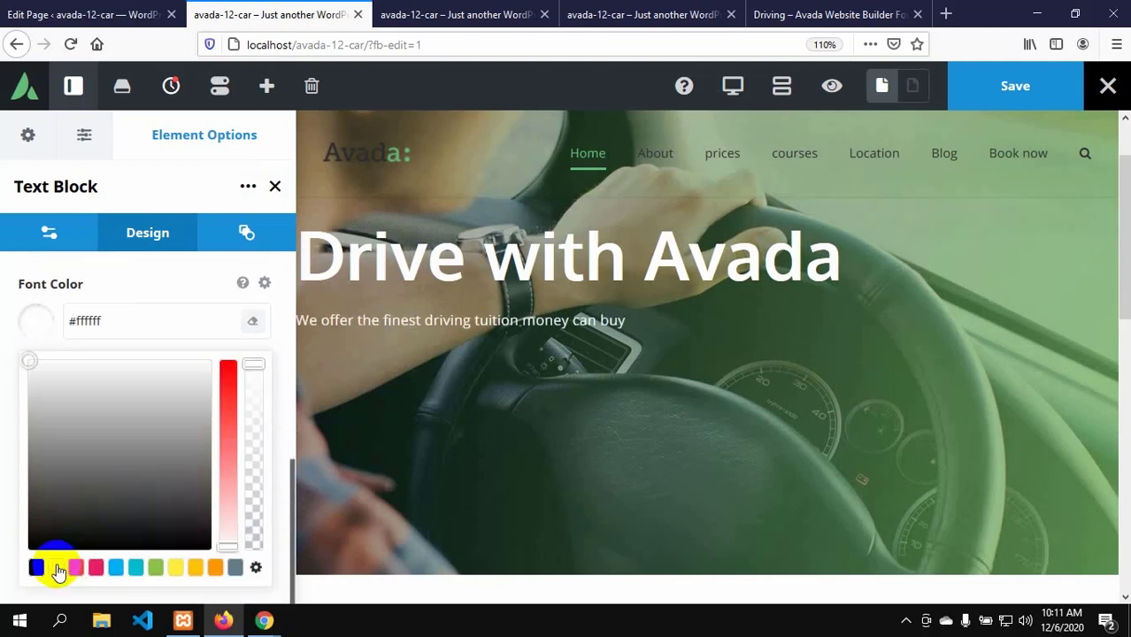
# - Check the tagline's styling on the reference Avada Driving School page and return to the live editor
pyautogui.click(750, 15)
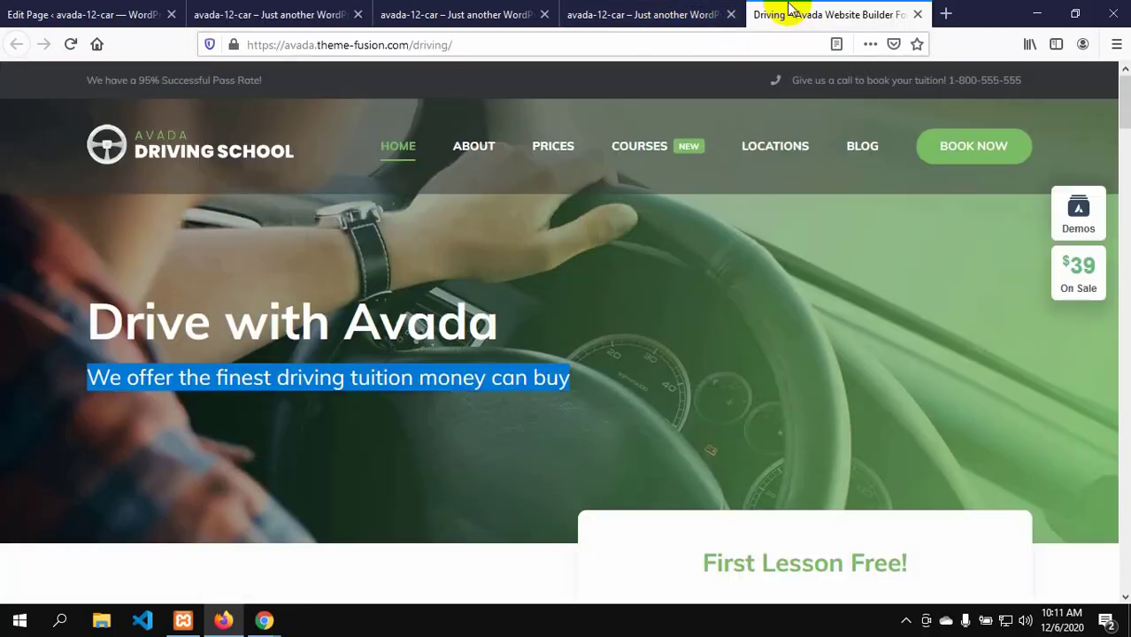
pyautogui.moveTo(382, 377); pyautogui.dragTo(548, 365)
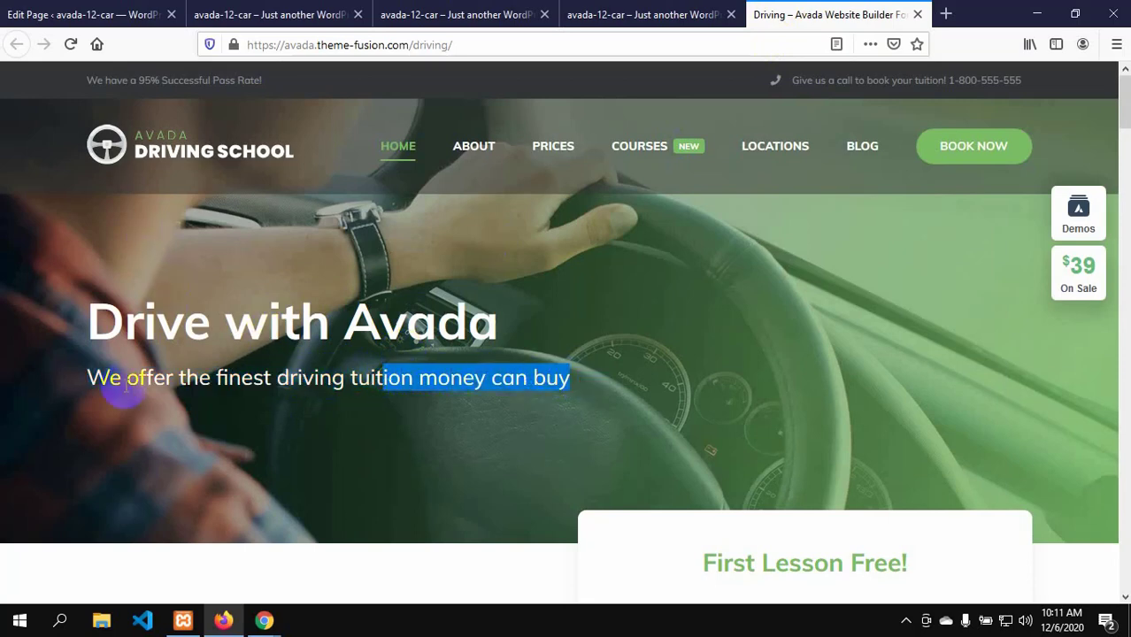
pyautogui.click(228, 13)
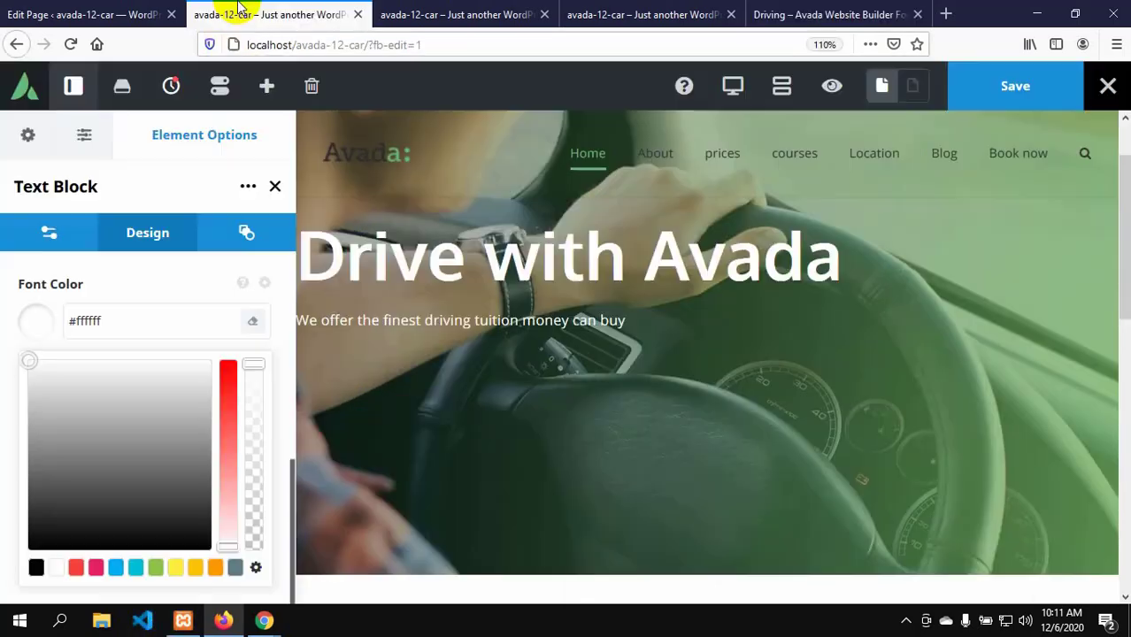
# - Set the tagline text block's font size to 25px
pyautogui.scroll(3, 129, 380)
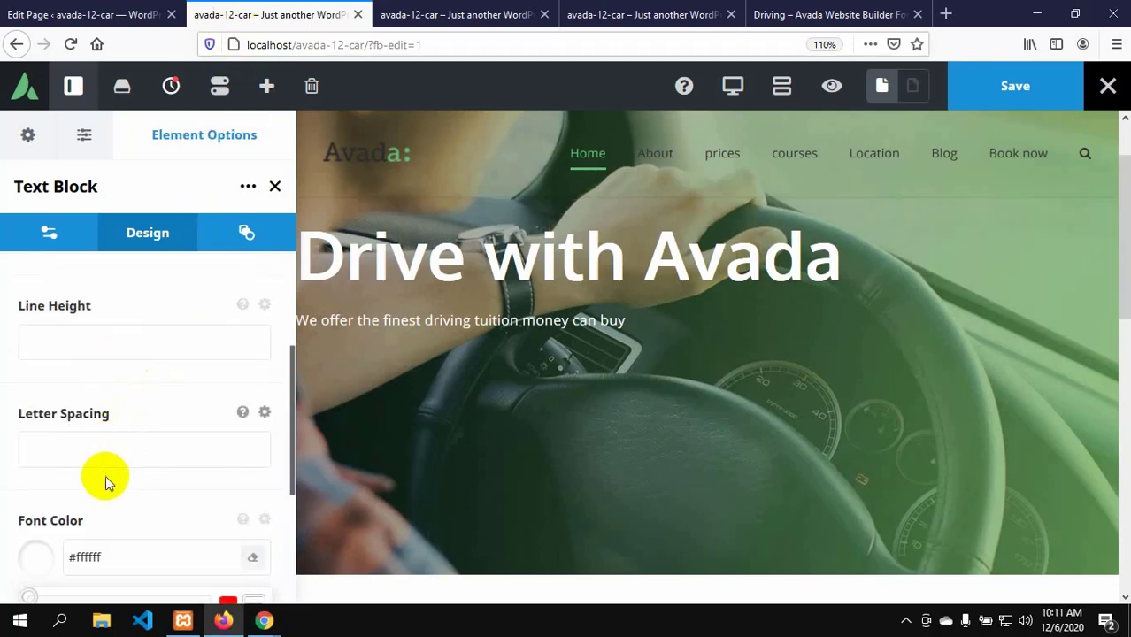
pyautogui.scroll(3, 102, 476)
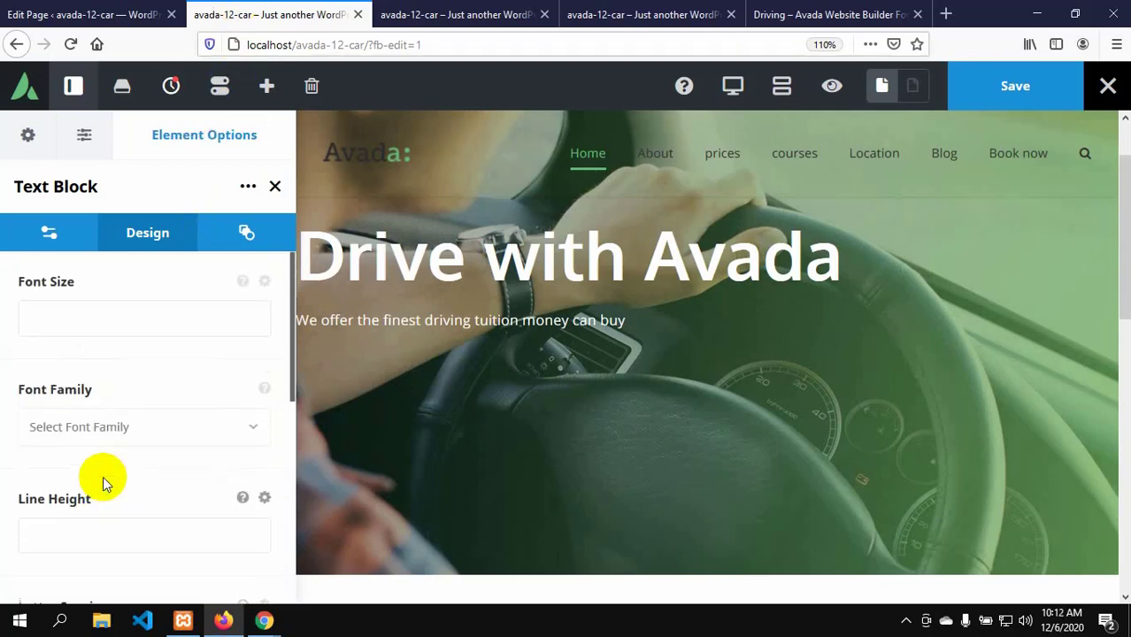
pyautogui.click(49, 315)
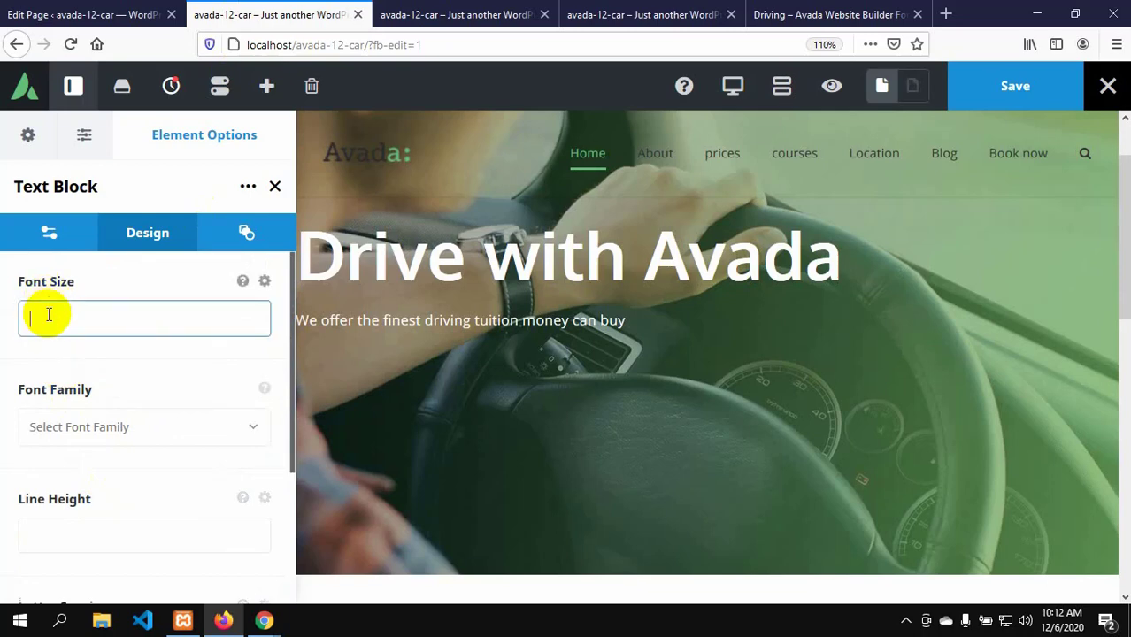
pyautogui.write('25')
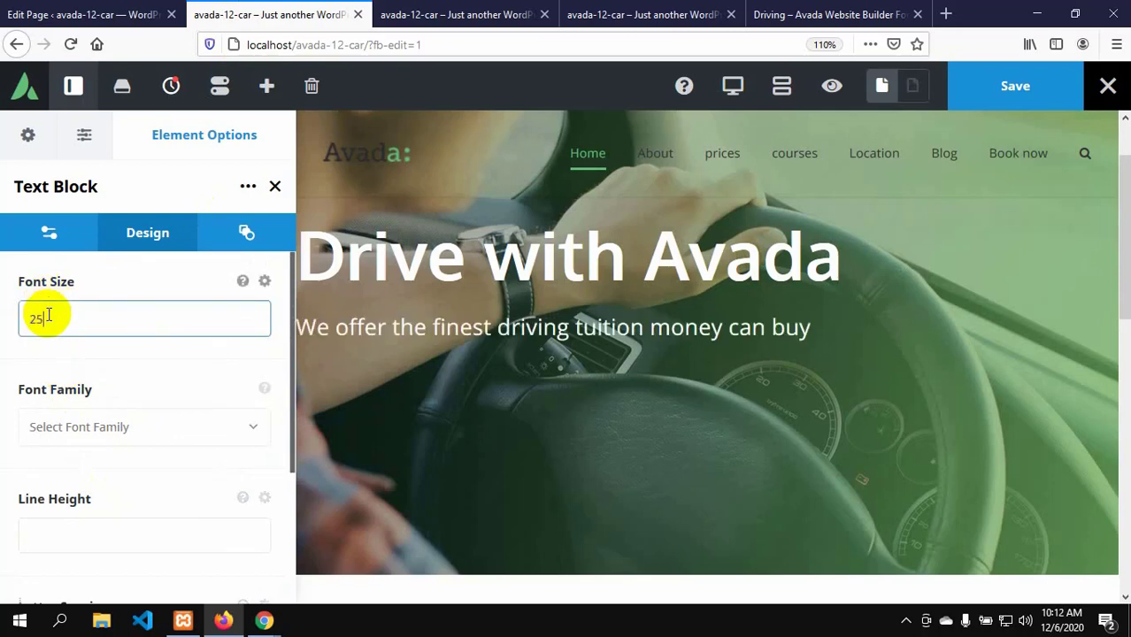
pyautogui.write('px')
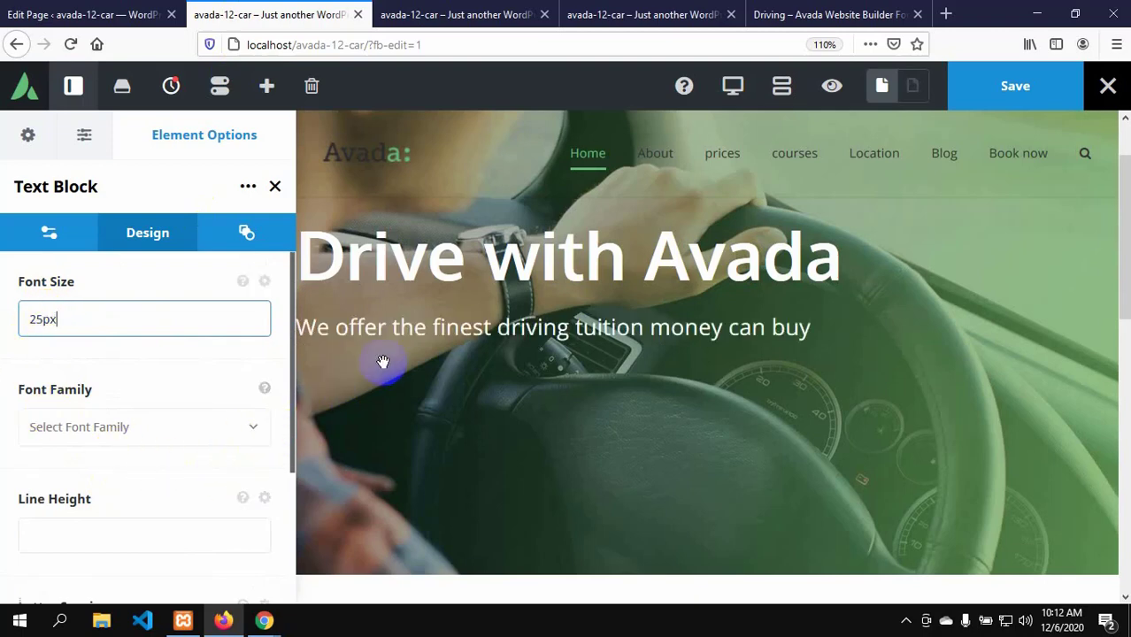
# - Set the tagline's font family to 'Times New Roman', Times,serif with the Bold 700 variant
pyautogui.click(255, 432)
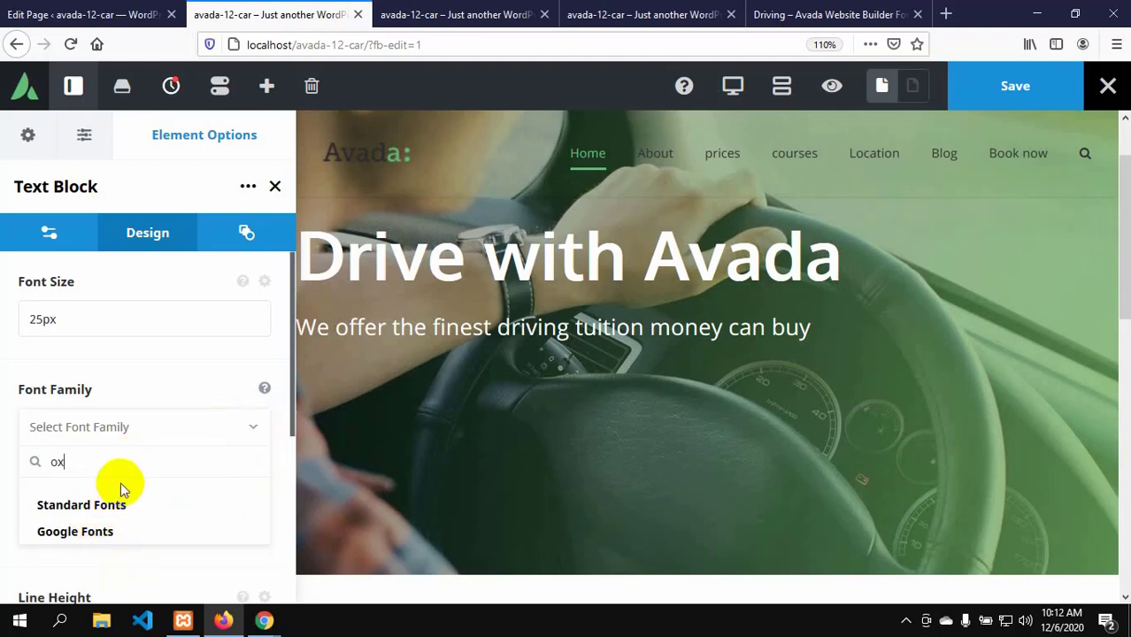
pyautogui.press('BackSpace')
pyautogui.press('BackSpace')
pyautogui.press('BackSpace')
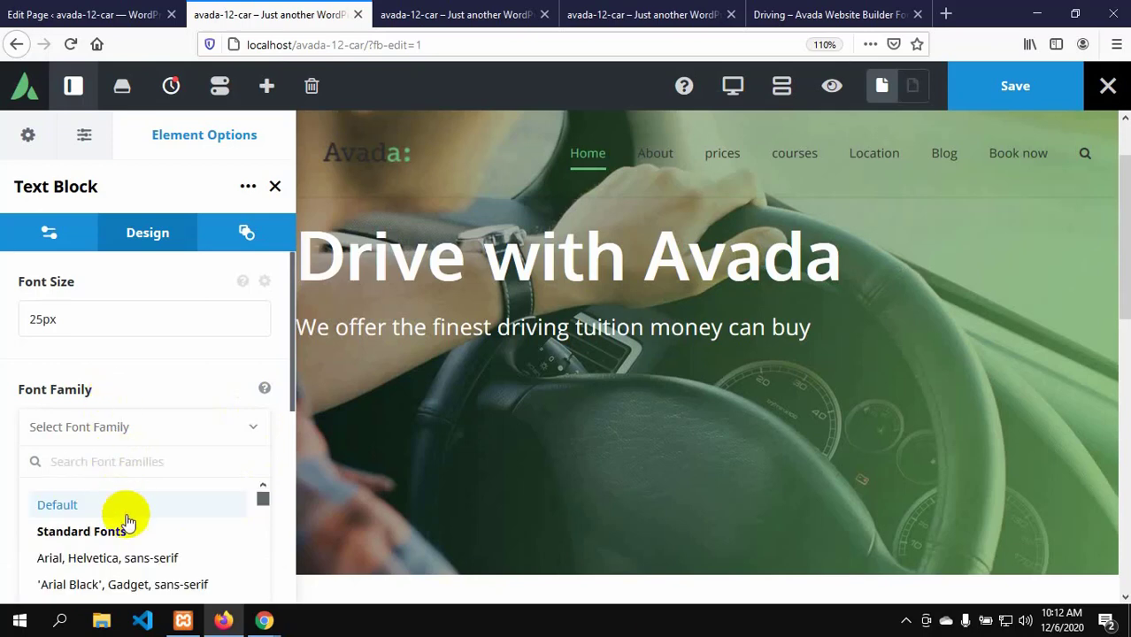
pyautogui.scroll(-5, 126, 517)
pyautogui.scroll(-1, 127, 571)
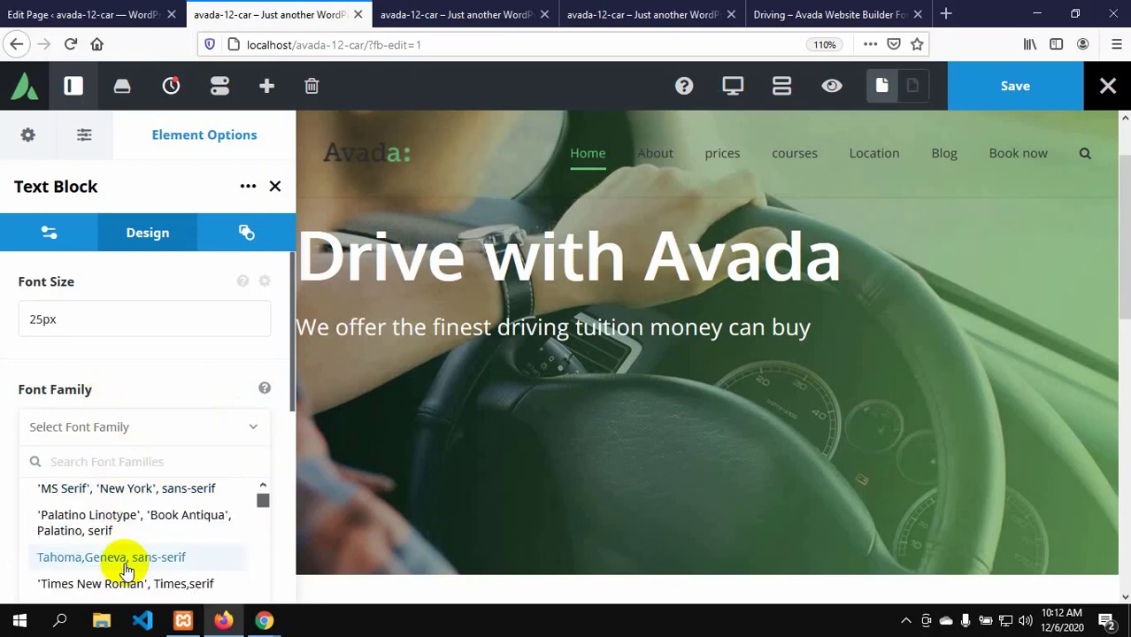
pyautogui.scroll(-3, 126, 571)
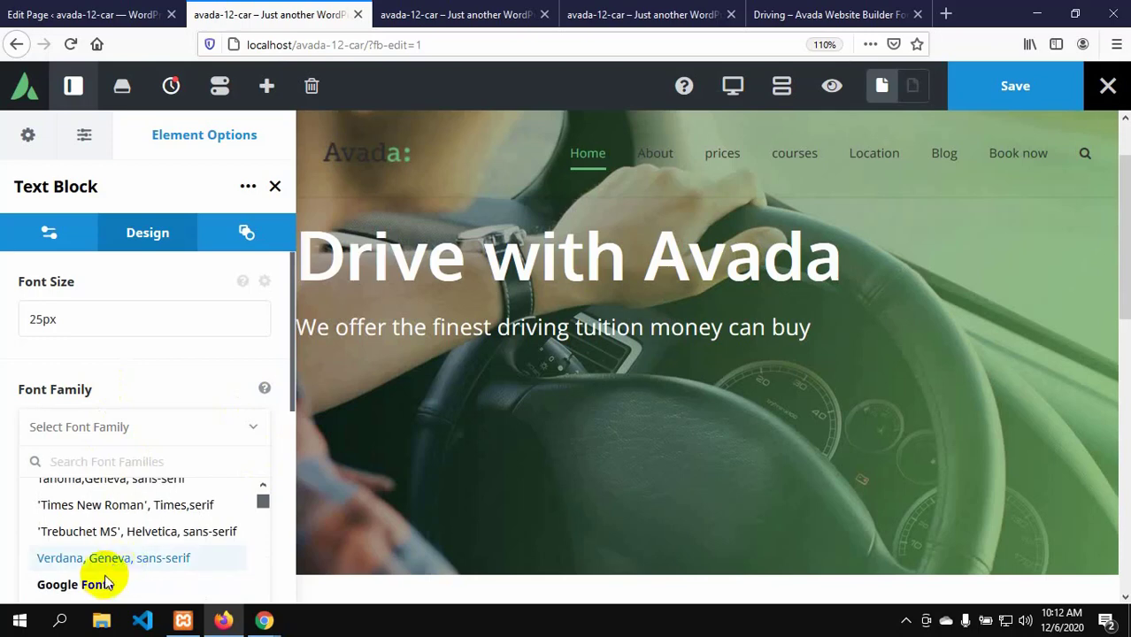
pyautogui.click(120, 513)
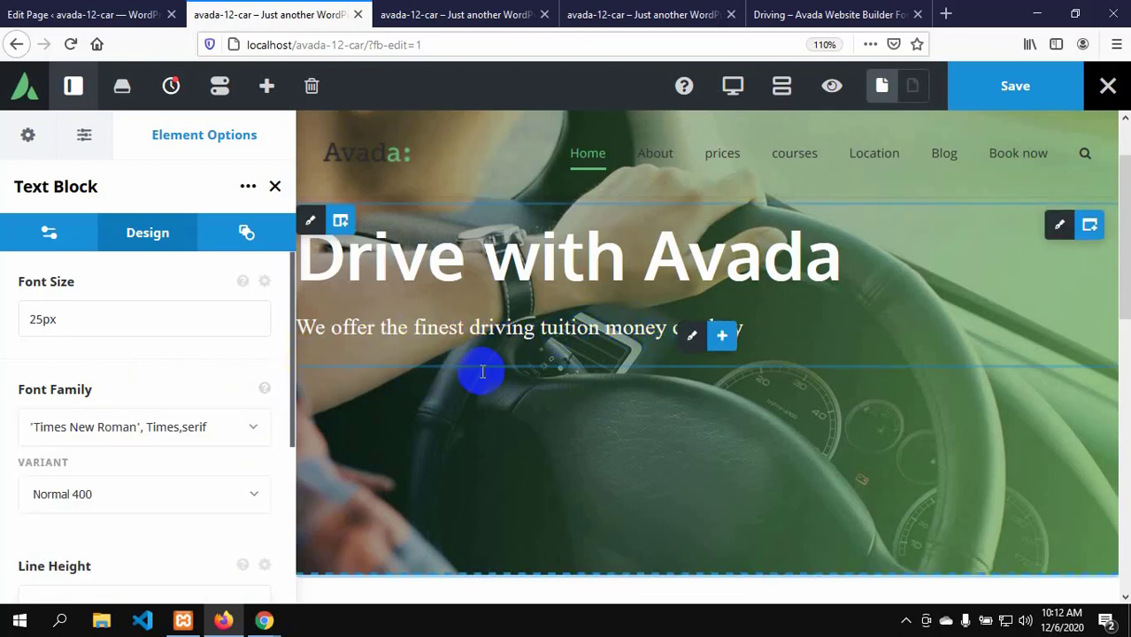
pyautogui.click(251, 496)
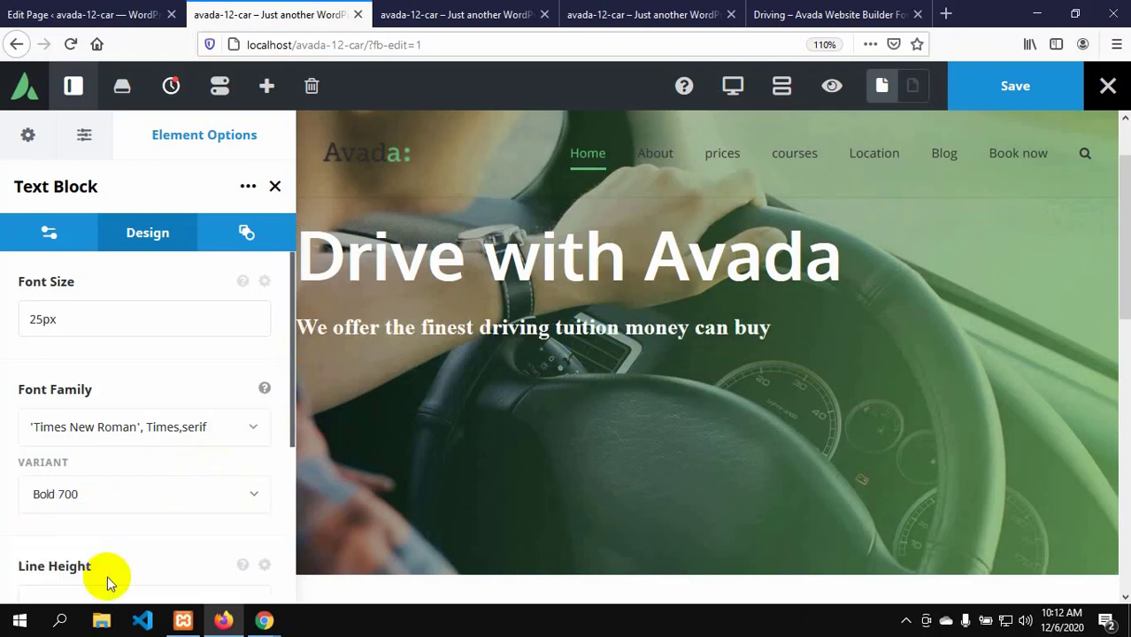
# - Compare the tagline with the reference driving page, change its font family to Oxygen, and save the page
pyautogui.click(800, 13)
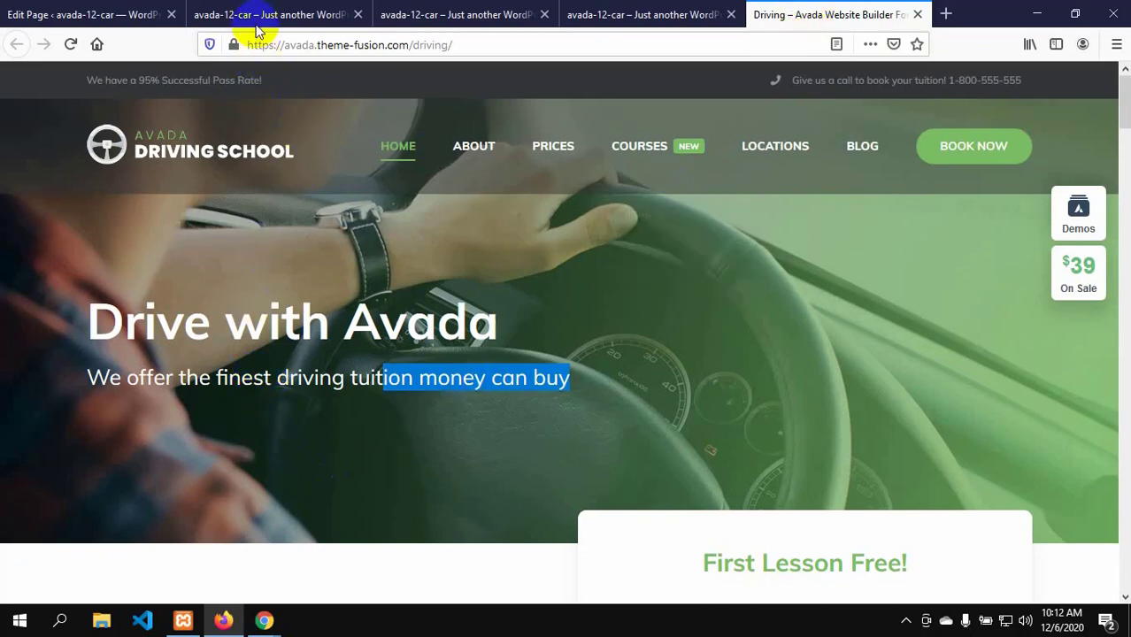
pyautogui.click(228, 13)
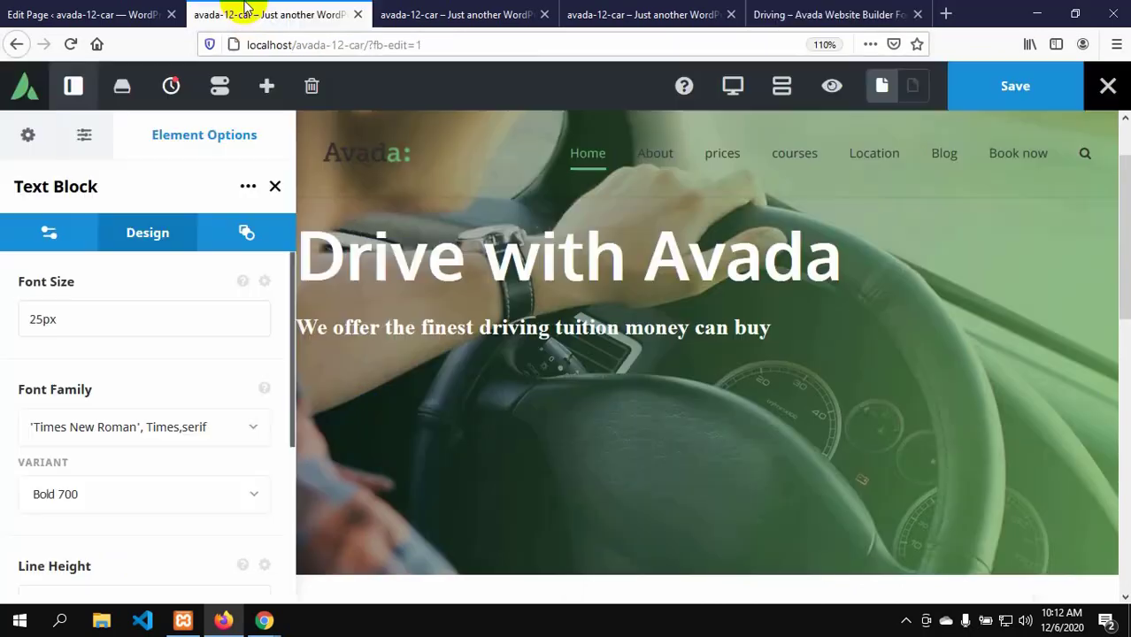
pyautogui.click(250, 431)
pyautogui.scroll(-10, 203, 522)
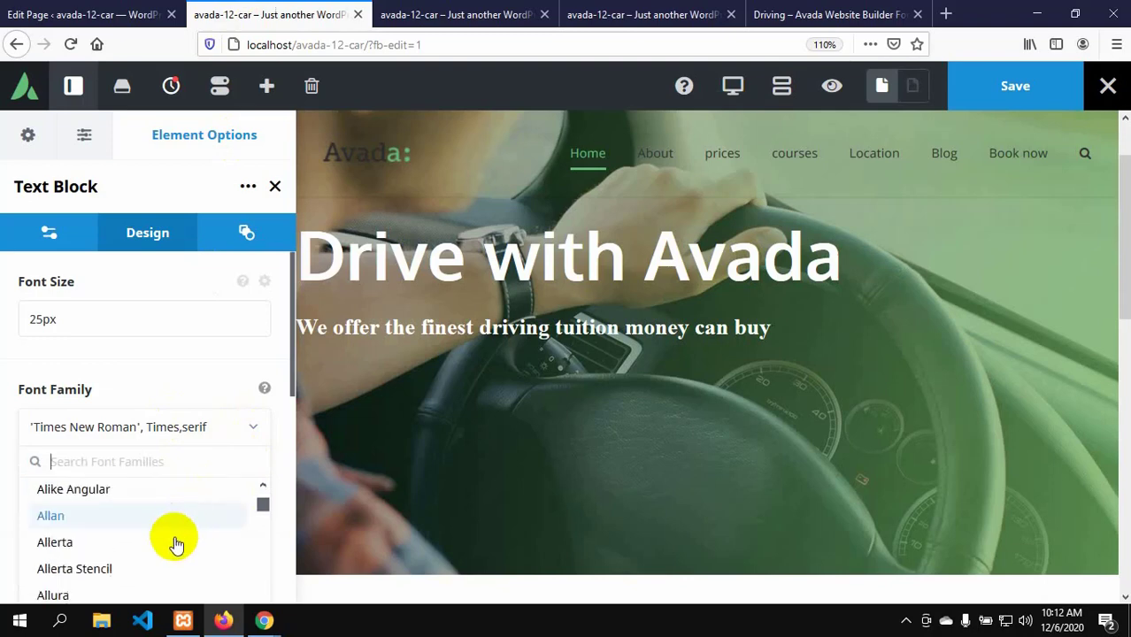
pyautogui.scroll(-15, 176, 547)
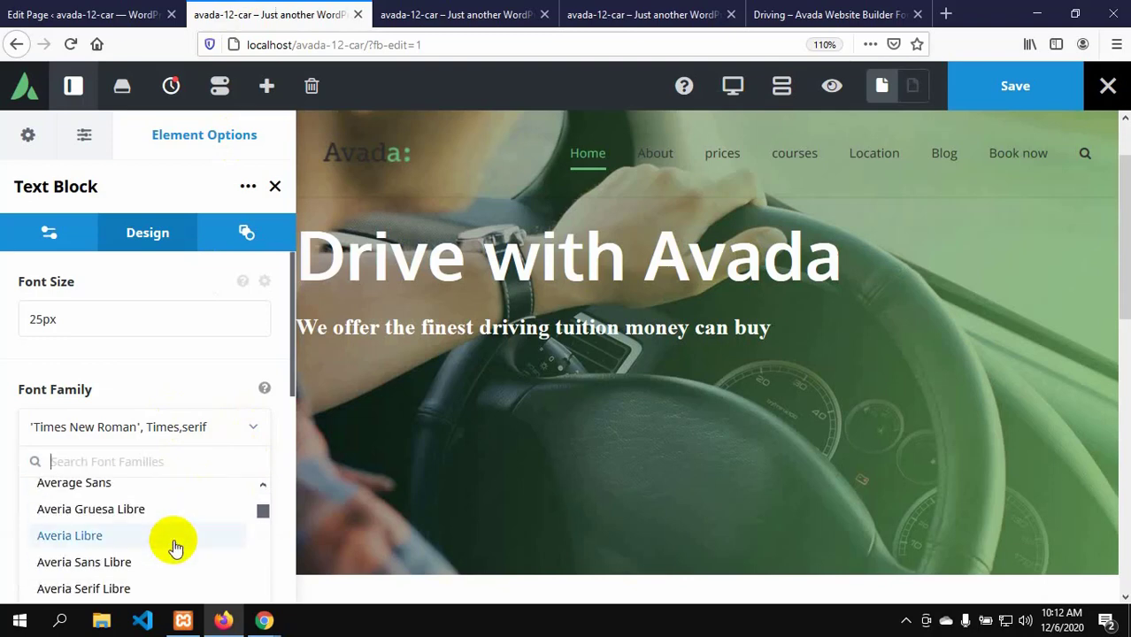
pyautogui.scroll(-12, 175, 546)
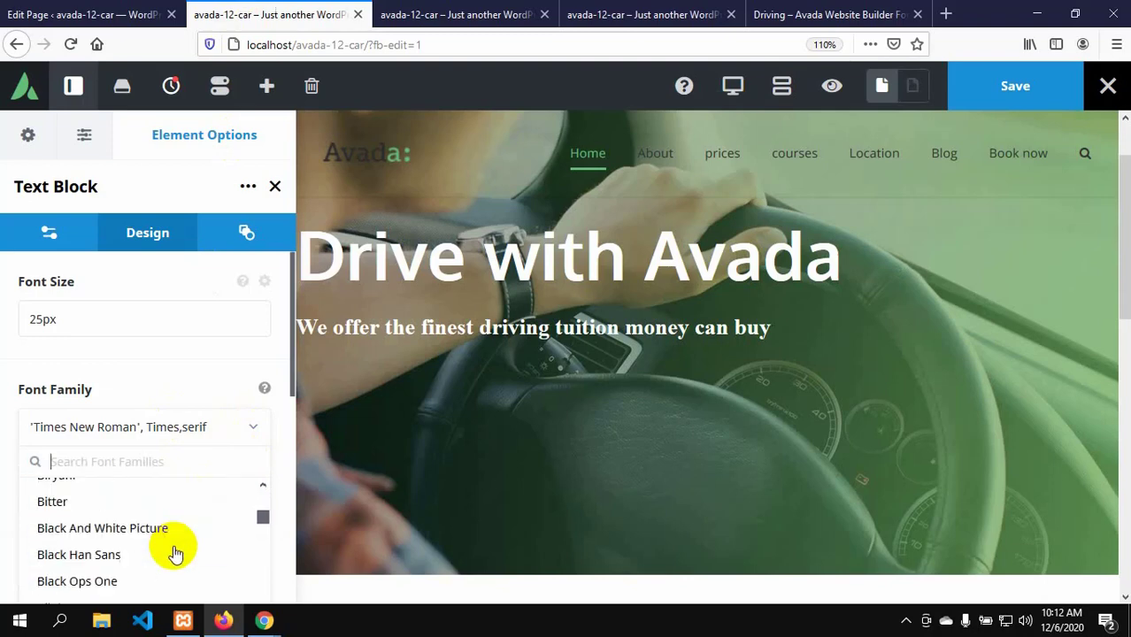
pyautogui.scroll(-14, 175, 554)
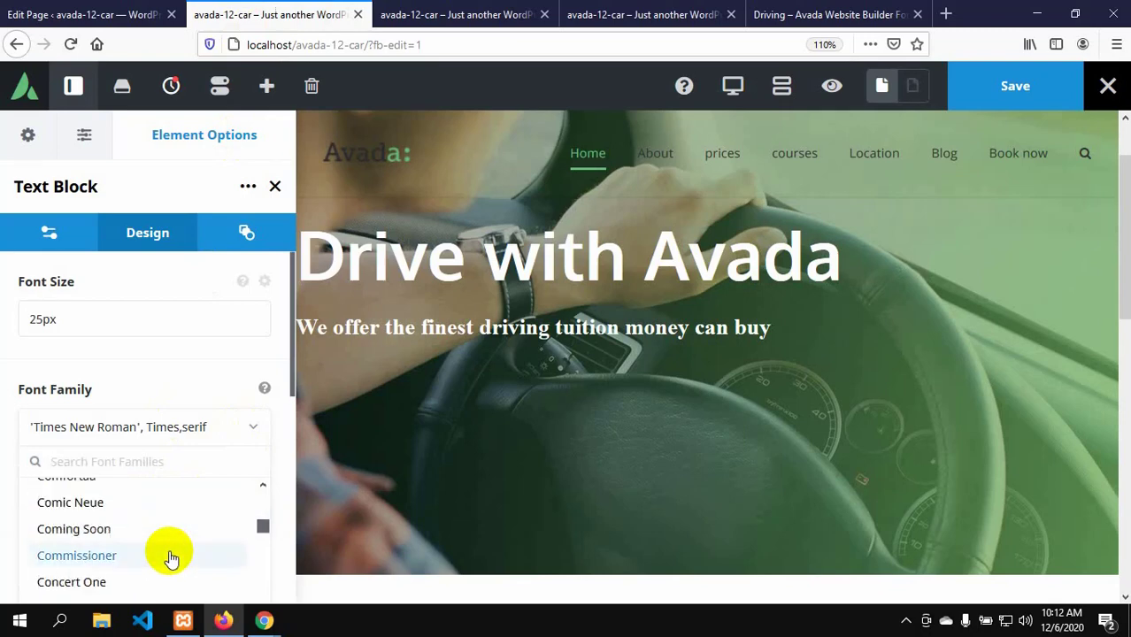
pyautogui.scroll(-7, 172, 558)
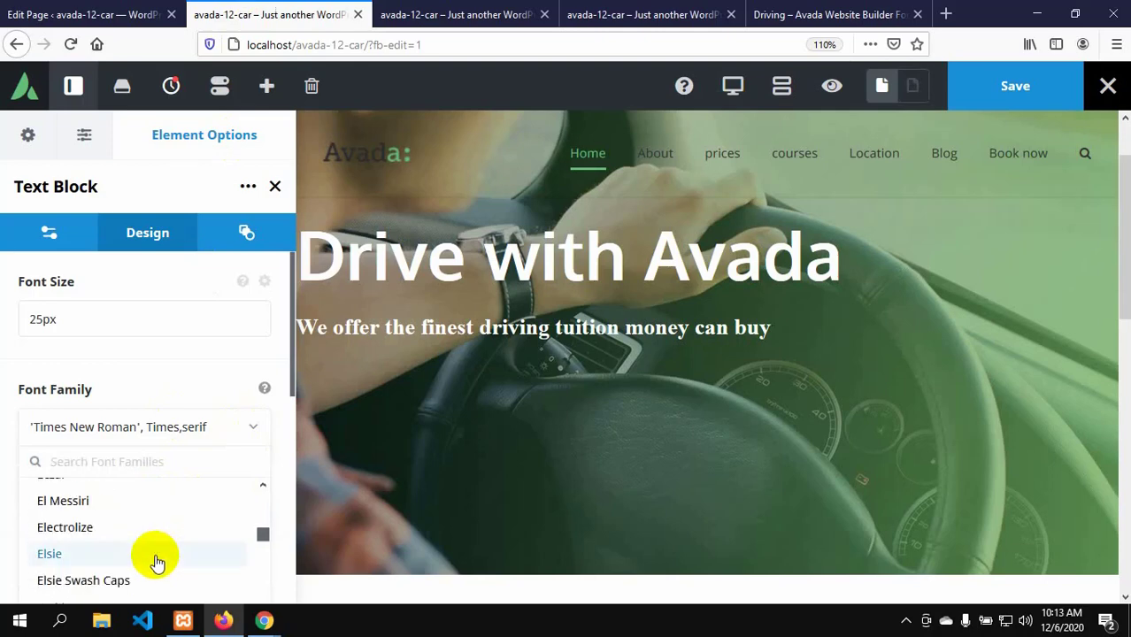
pyautogui.scroll(-5, 157, 568)
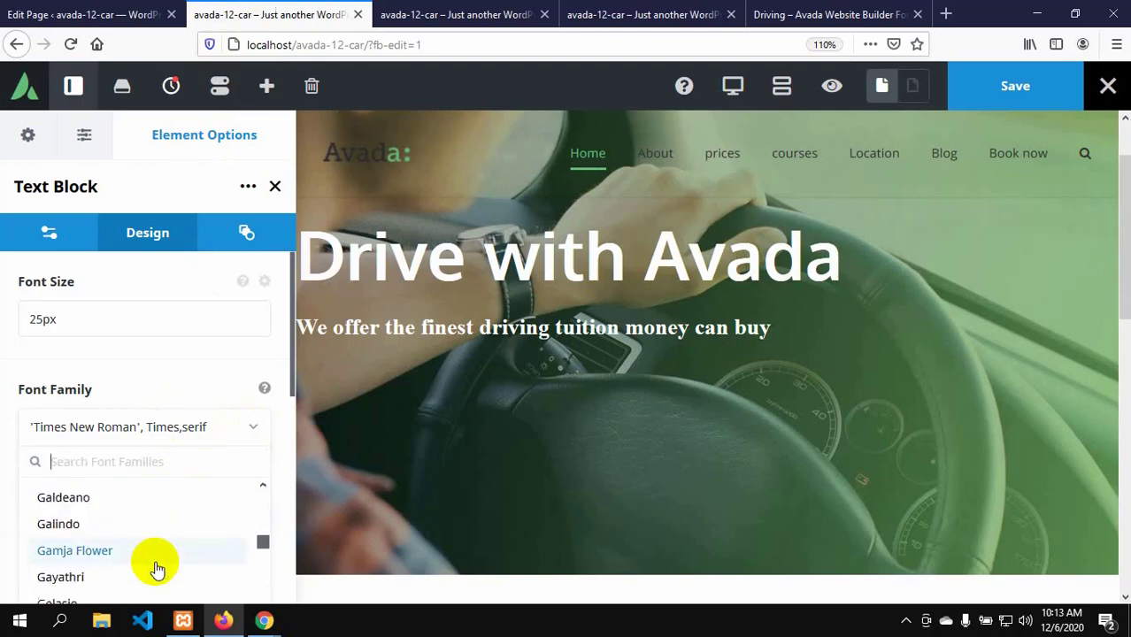
pyautogui.scroll(-4, 155, 564)
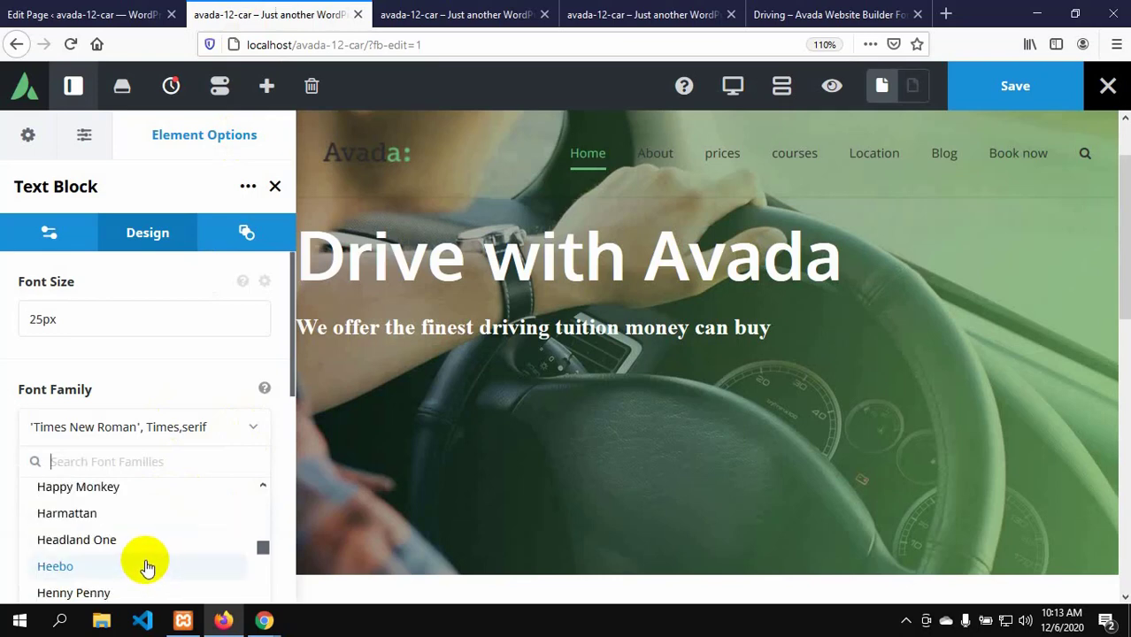
pyautogui.scroll(-5, 147, 565)
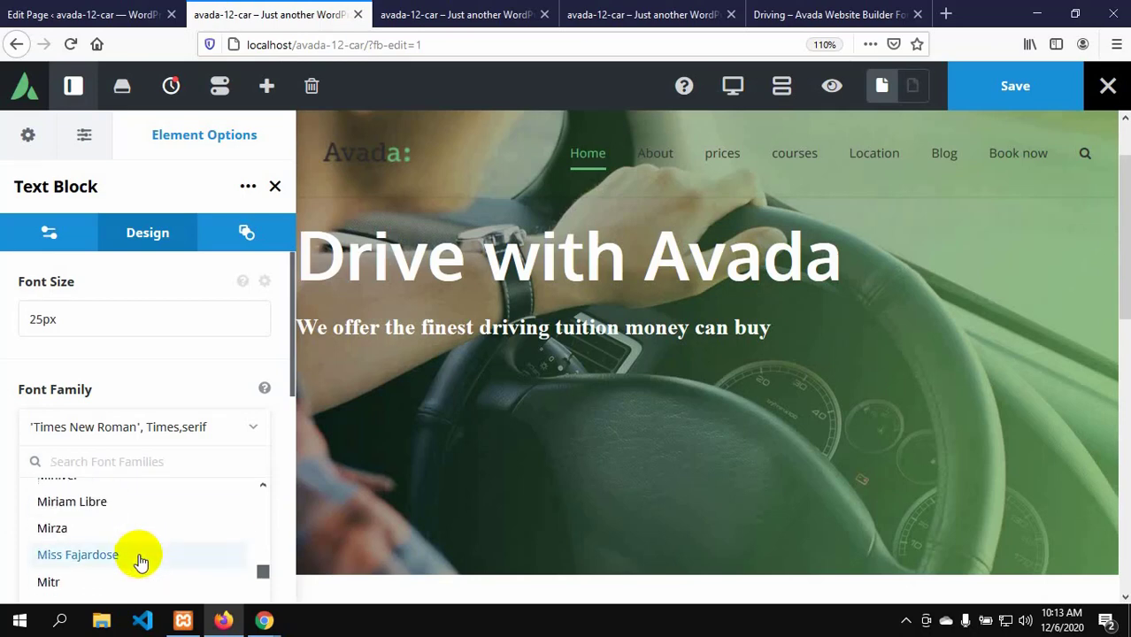
pyautogui.scroll(-10, 140, 561)
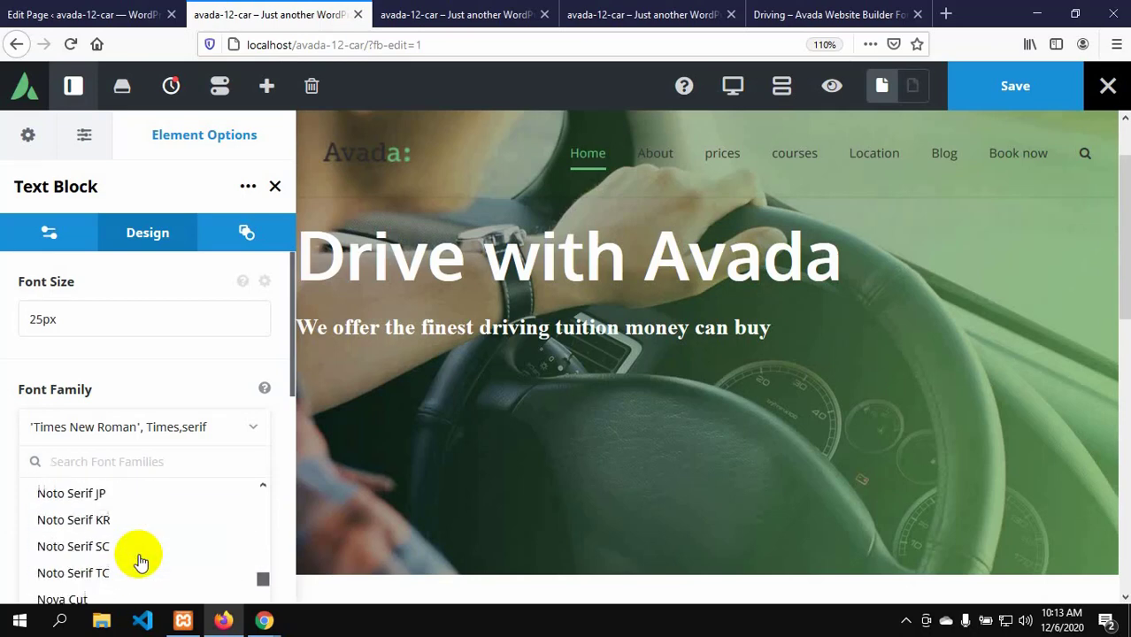
pyautogui.scroll(-4, 140, 561)
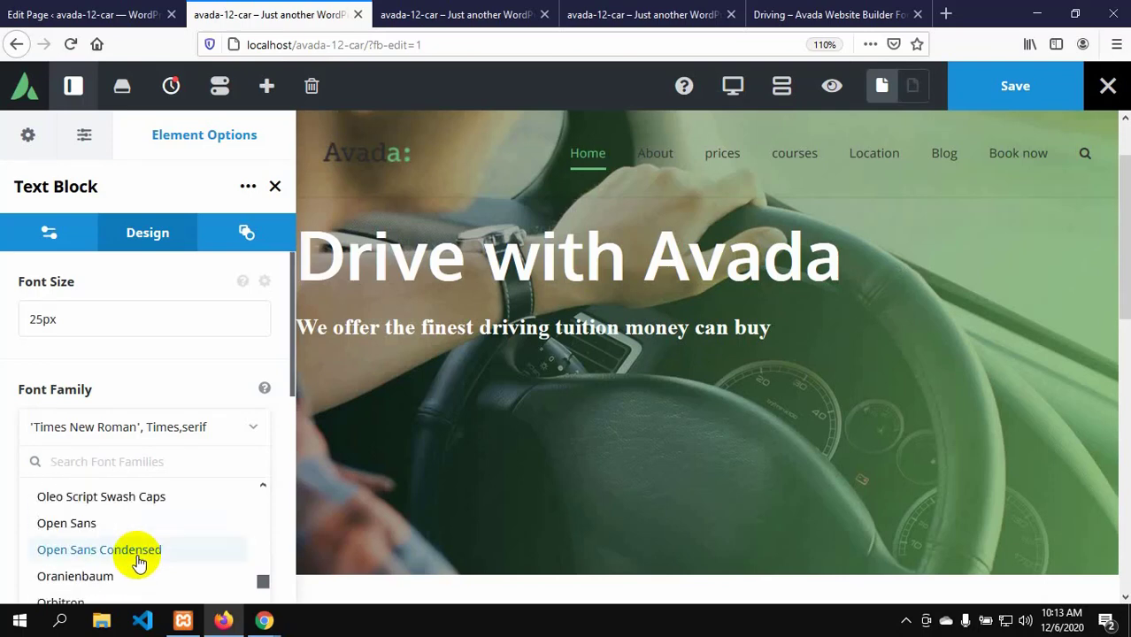
pyautogui.scroll(-2, 139, 561)
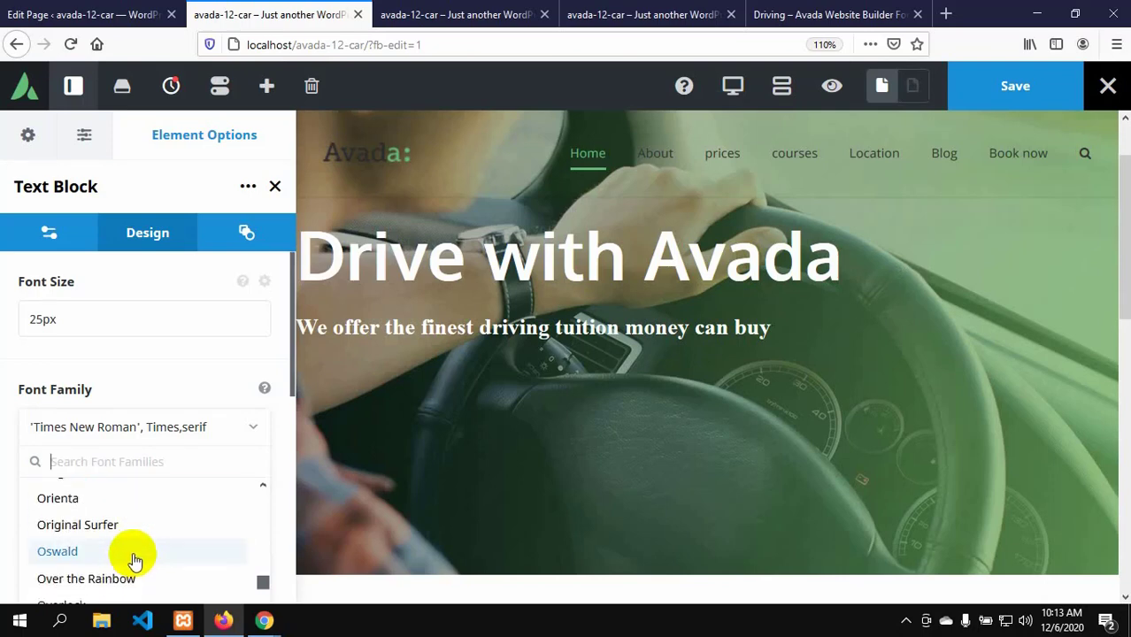
pyautogui.scroll(-2, 135, 557)
pyautogui.scroll(-4, 126, 556)
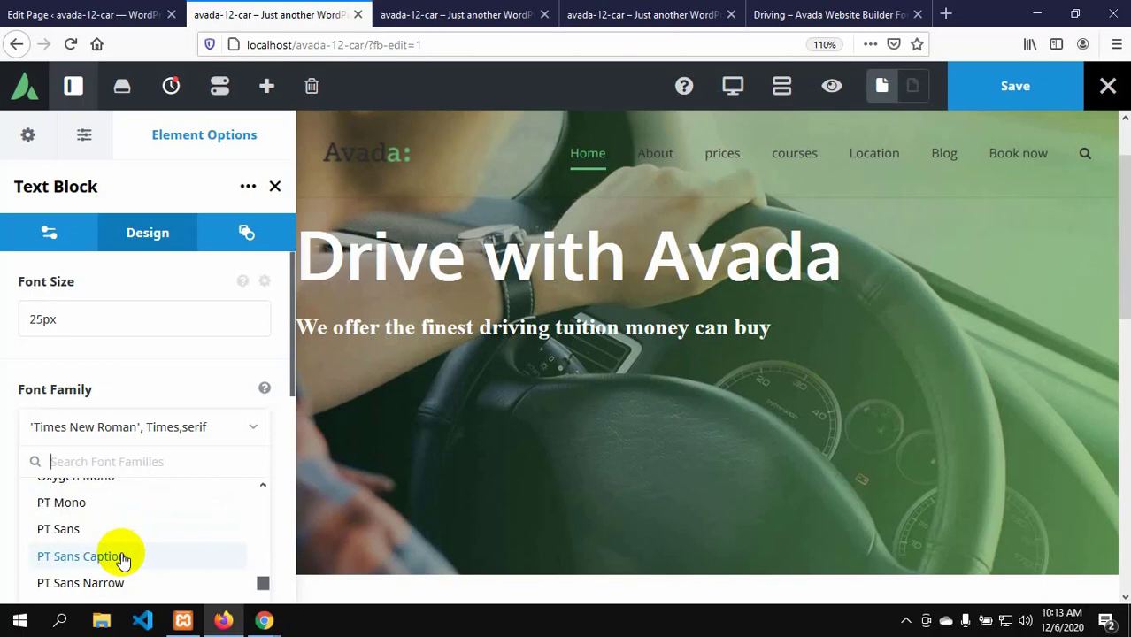
pyautogui.scroll(1, 124, 559)
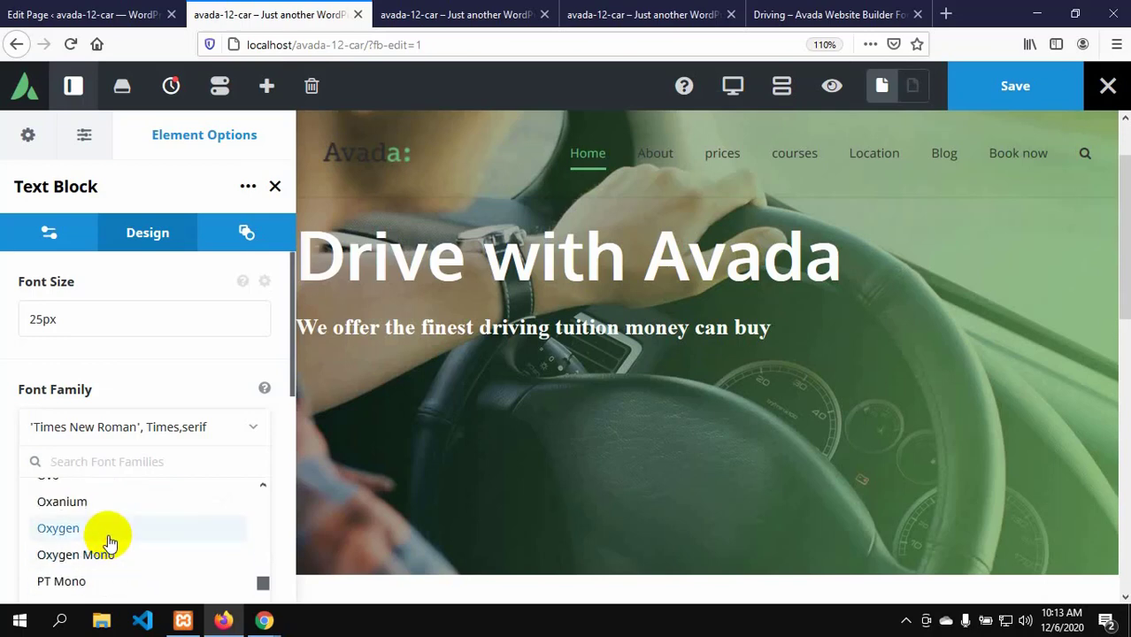
pyautogui.click(109, 533)
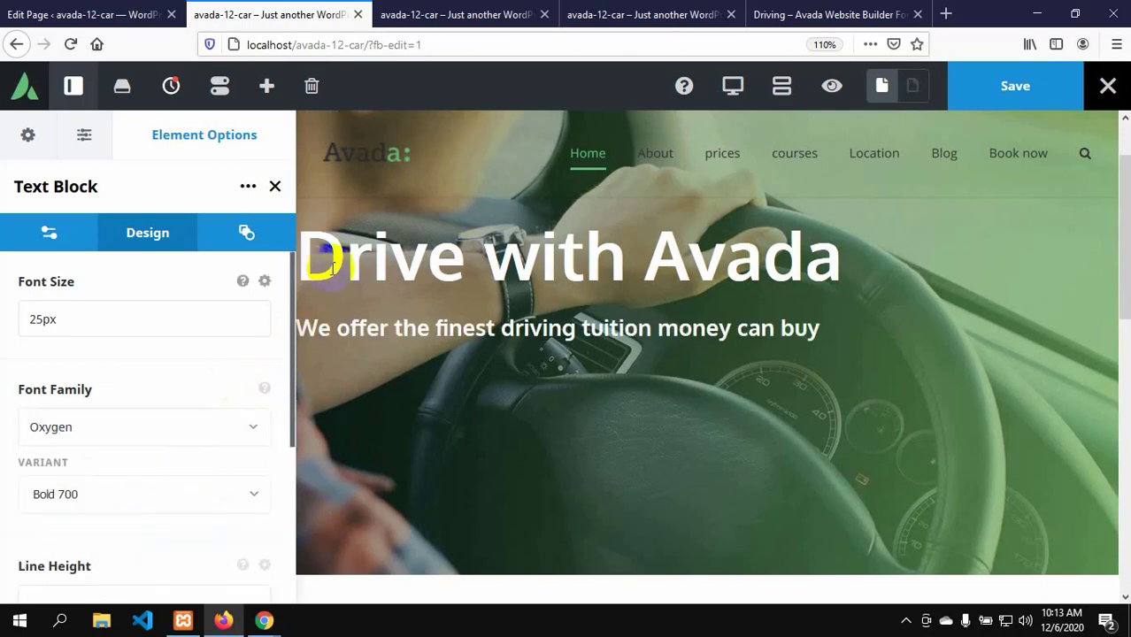
pyautogui.click(1030, 86)
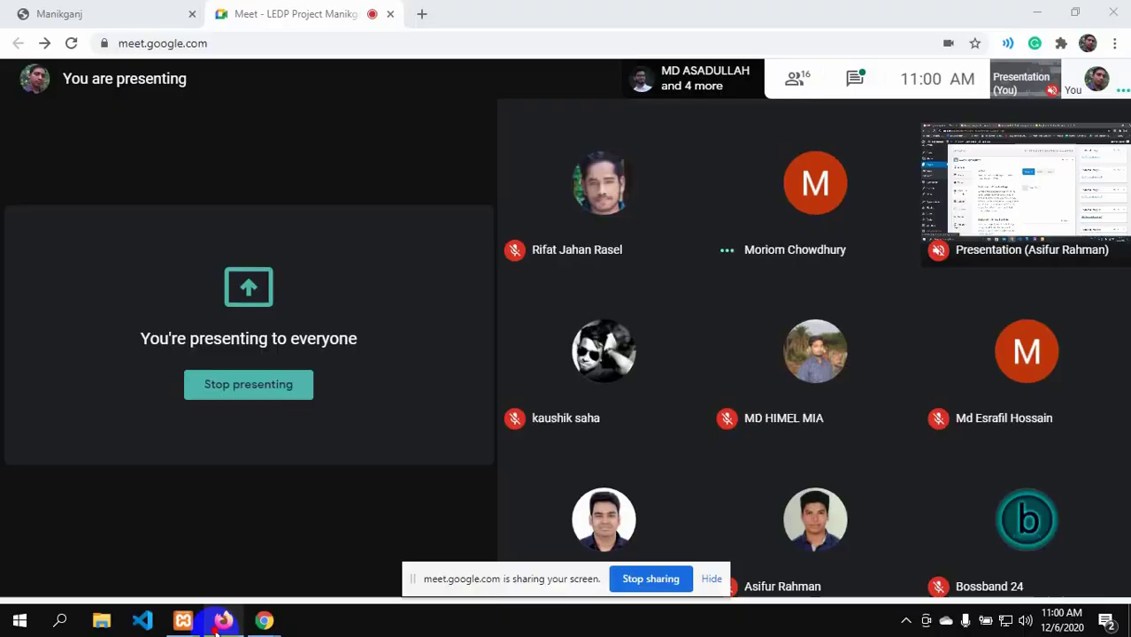
# - Switch to Firefox with the avada-12-car site and hide the screen-sharing notice
pyautogui.click(222, 622)
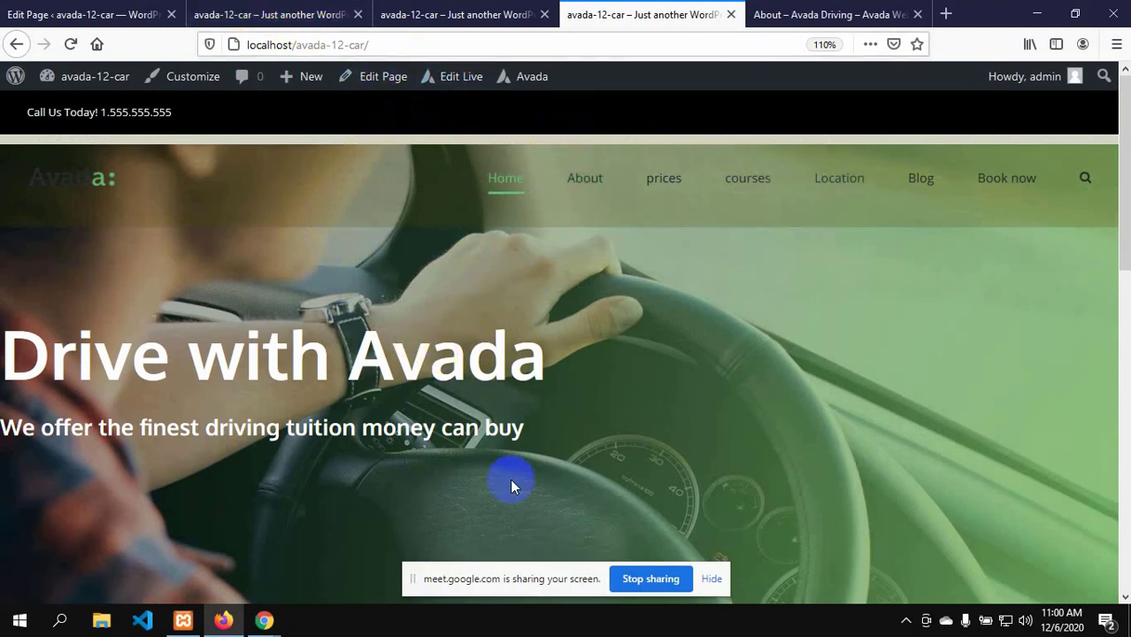
pyautogui.click(711, 579)
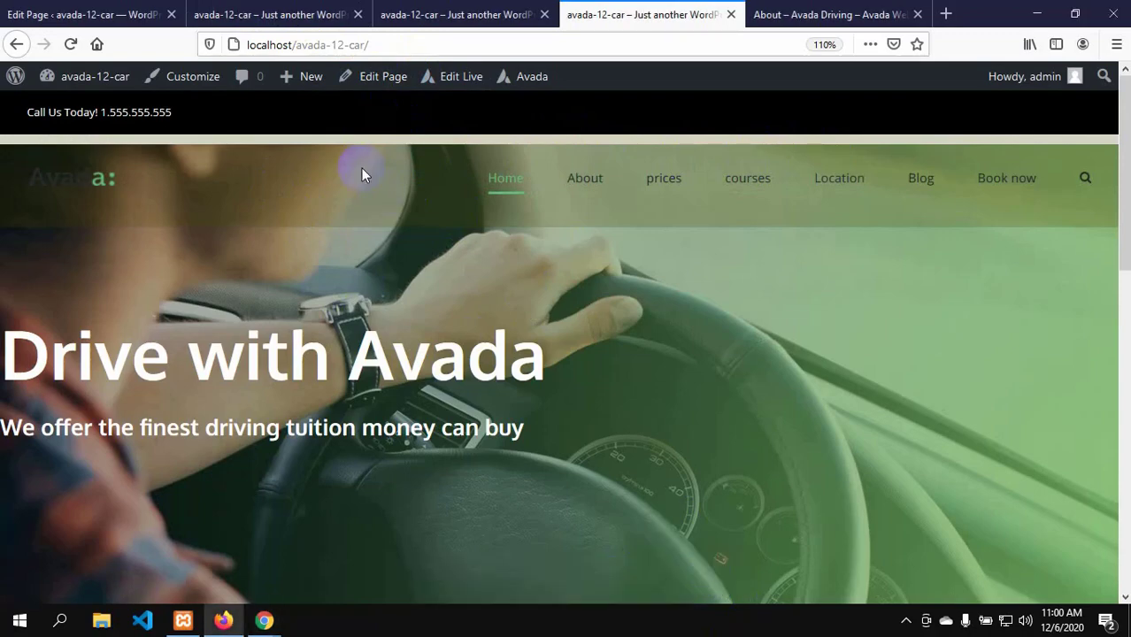
# - Open the Content section of the About page's Avada Page Options and compare its Content Padding setting with the live home page
pyautogui.click(93, 13)
pyautogui.scroll(-5, 316, 431)
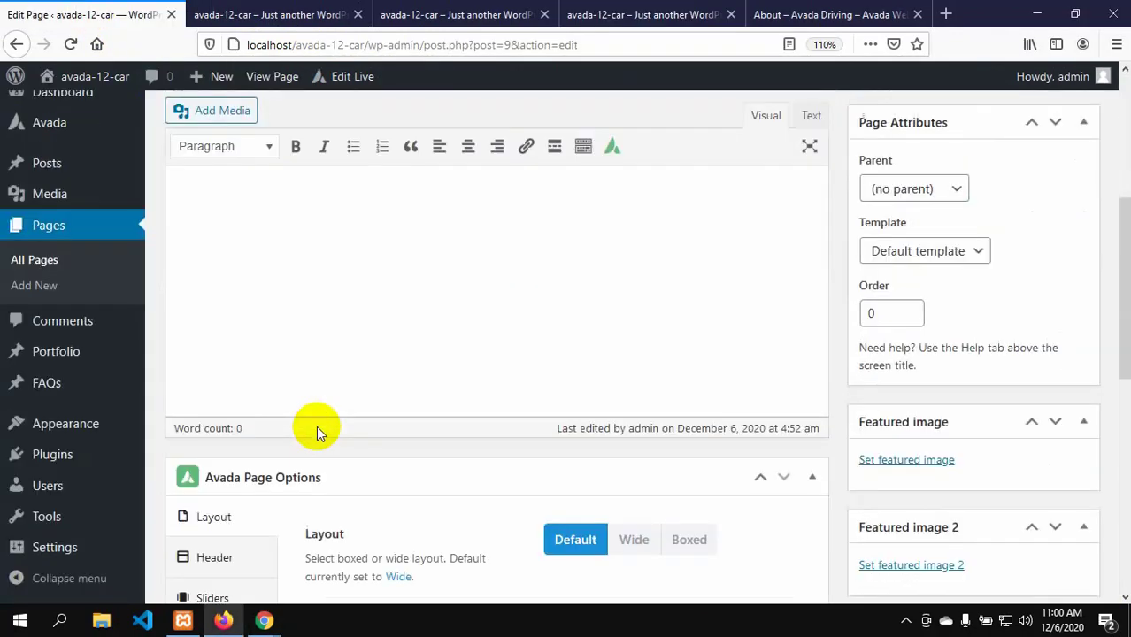
pyautogui.scroll(-1, 256, 495)
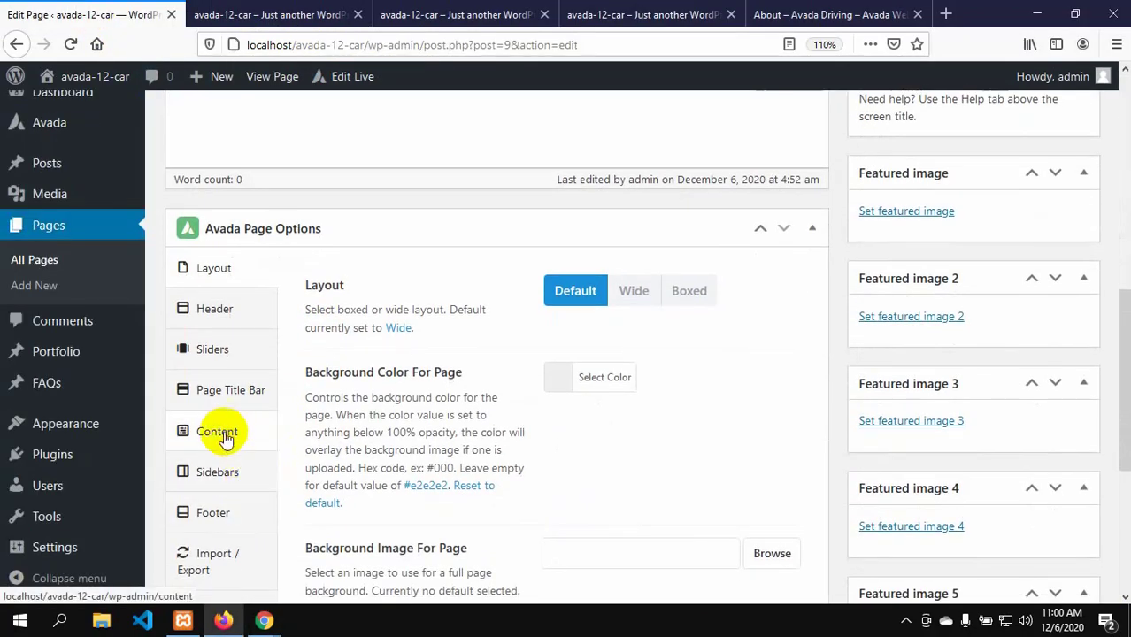
pyautogui.click(221, 432)
pyautogui.scroll(-1, 548, 496)
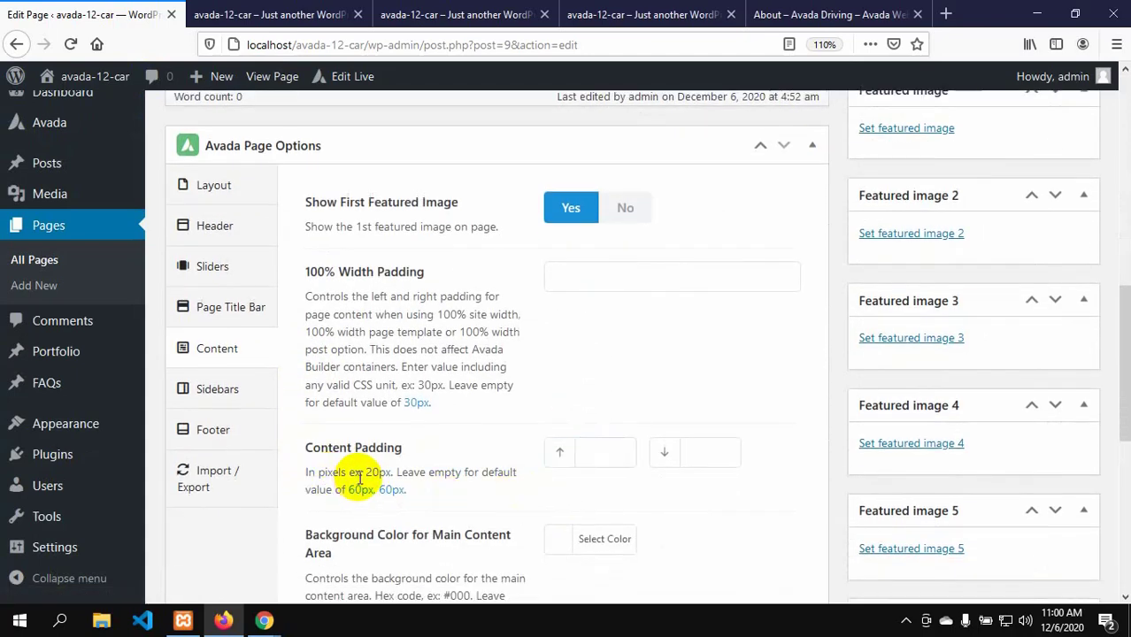
pyautogui.moveTo(362, 475); pyautogui.dragTo(387, 472)
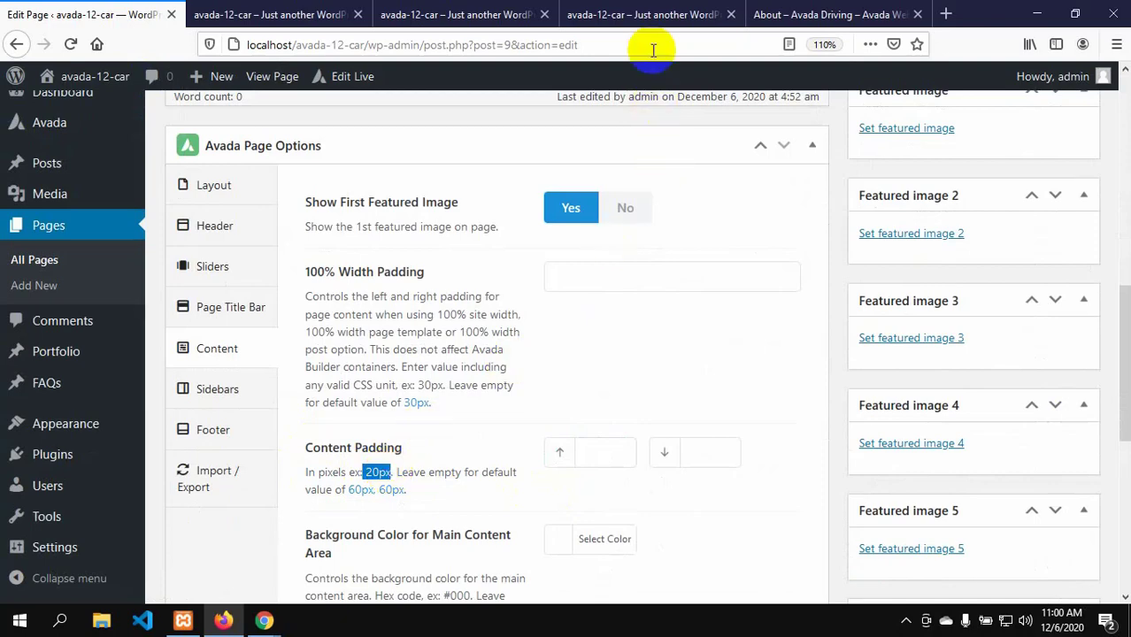
pyautogui.click(650, 14)
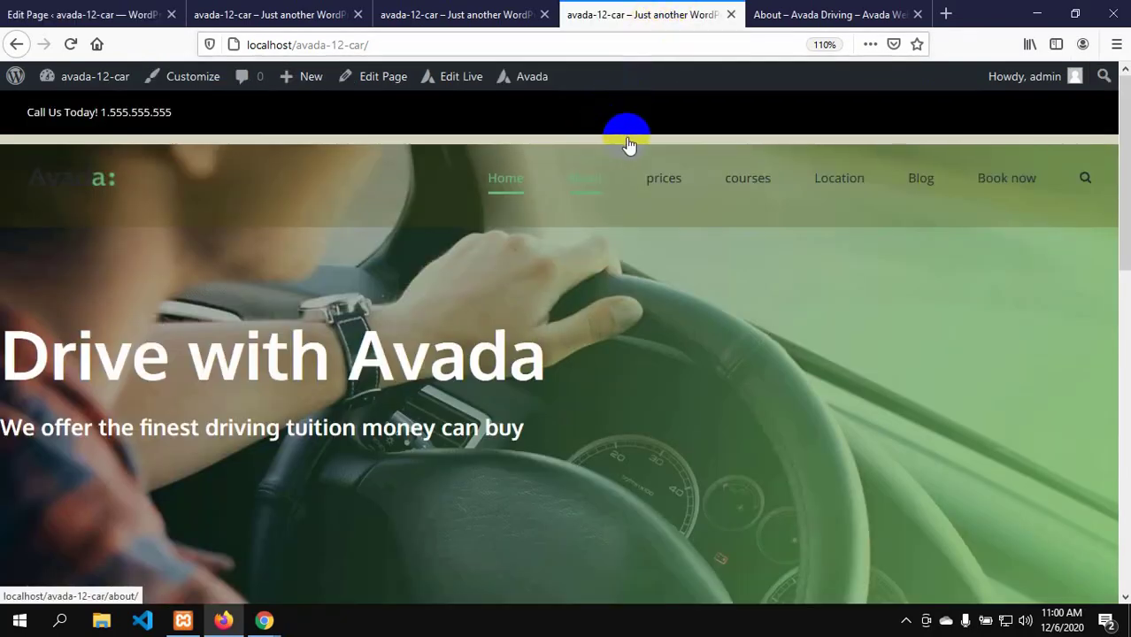
# - Set the About page's top and bottom content padding to 0px and update the page
pyautogui.click(93, 14)
pyautogui.click(601, 455)
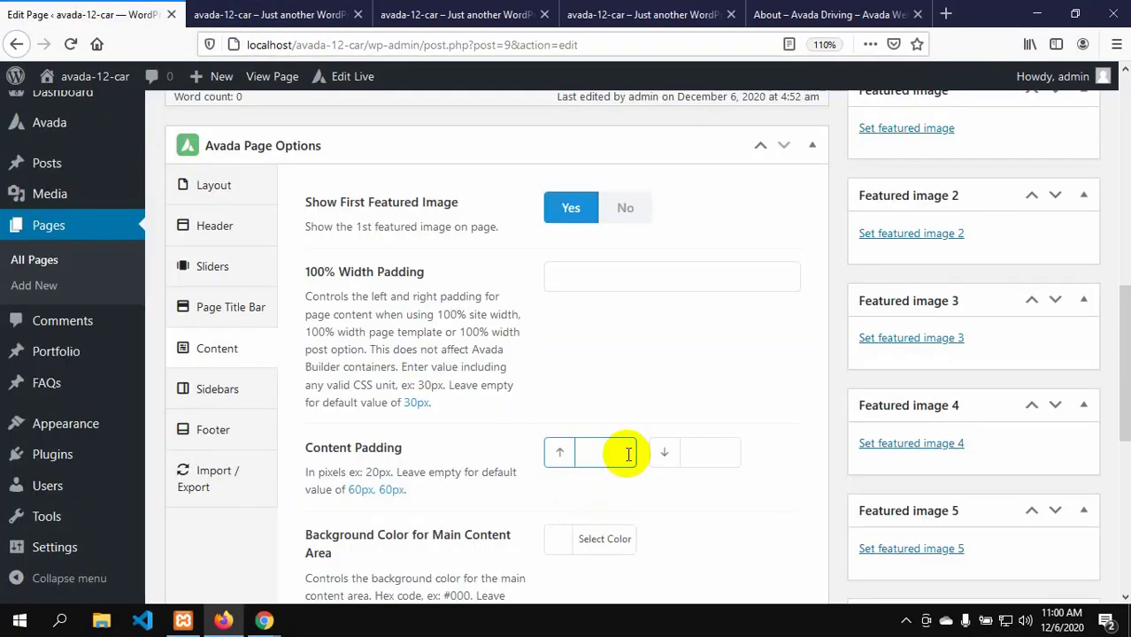
pyautogui.write('0')
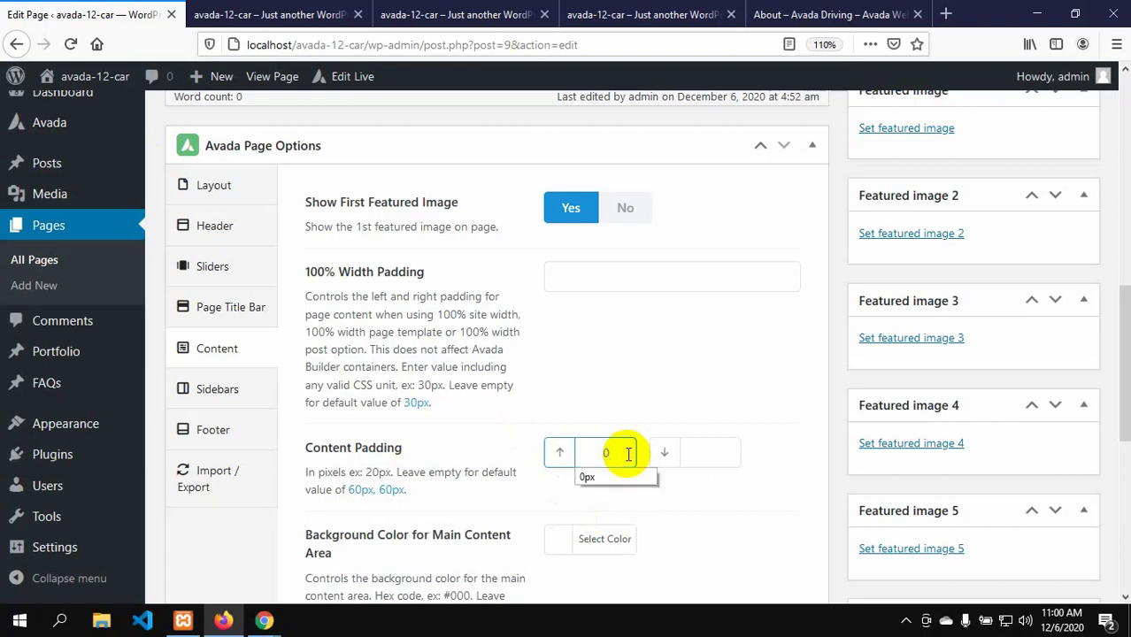
pyautogui.write('px')
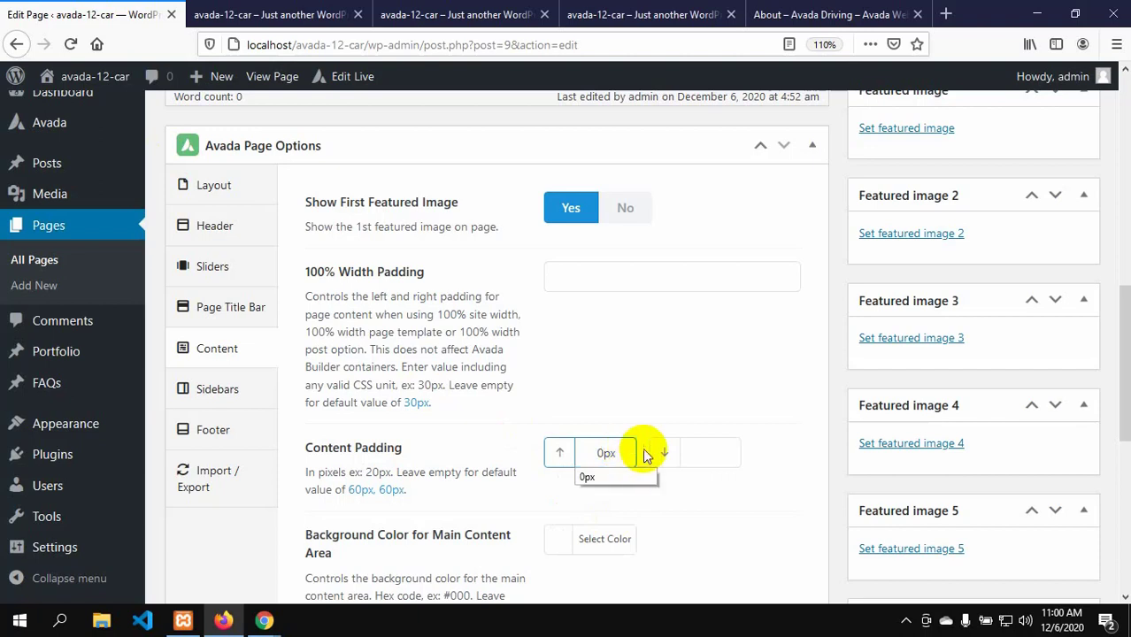
pyautogui.click(690, 453)
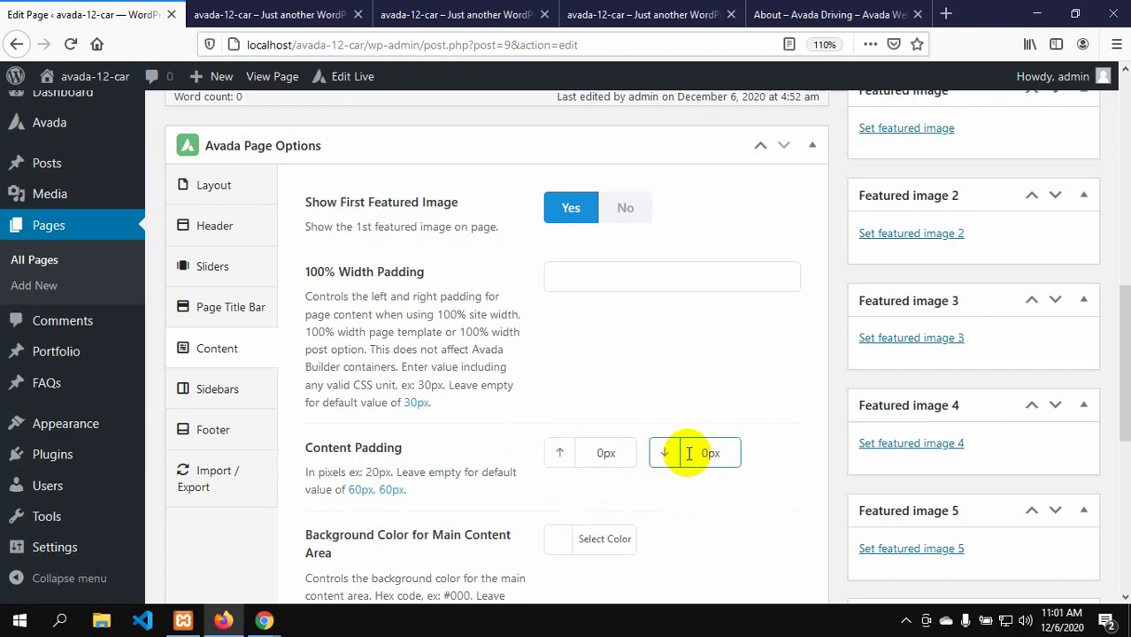
pyautogui.scroll(-5, 941, 424)
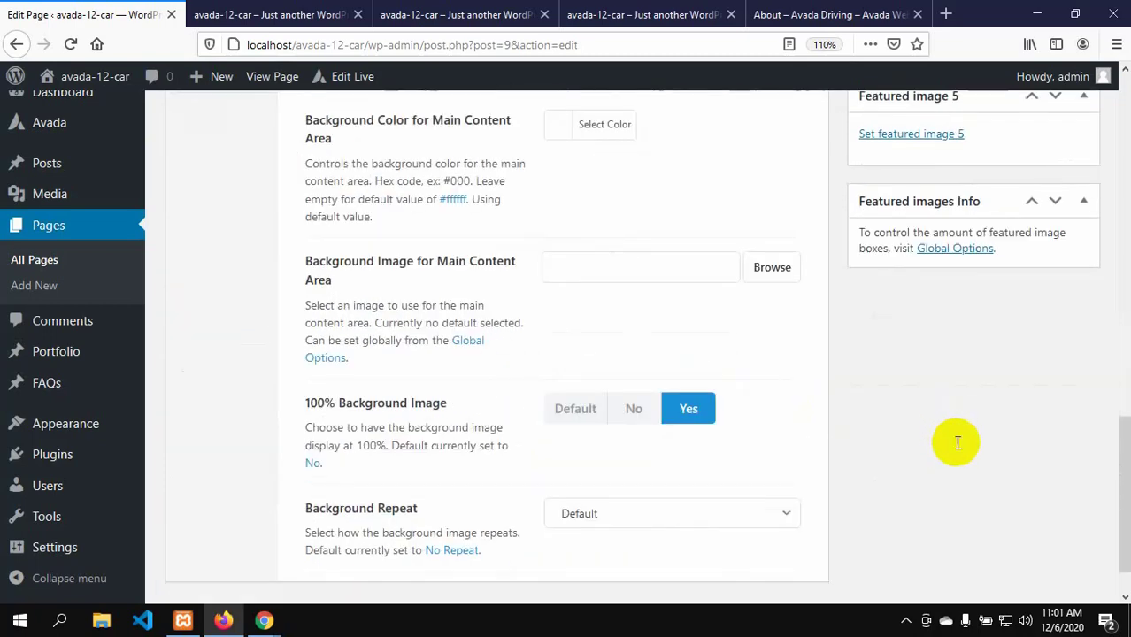
pyautogui.scroll(15, 956, 442)
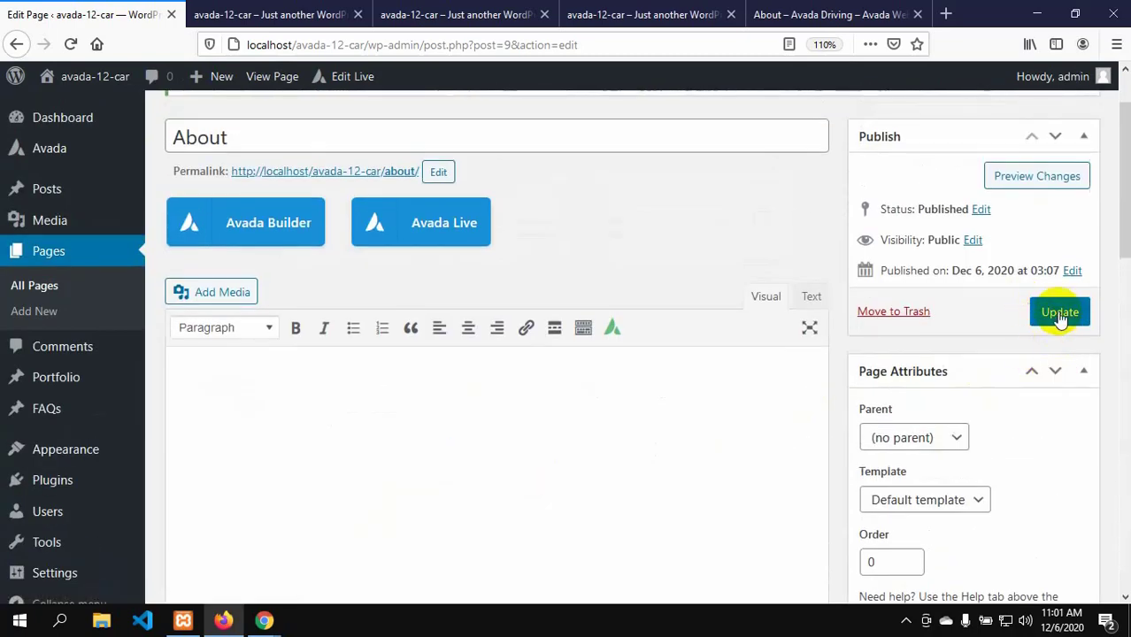
pyautogui.click(1060, 315)
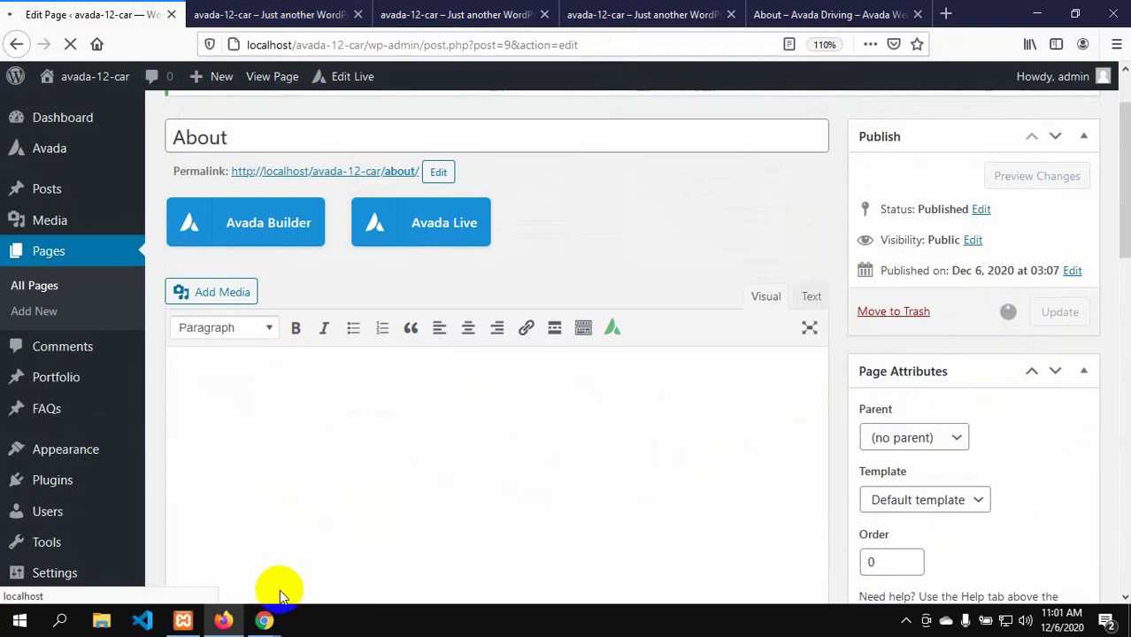
# - Reload the live home page to check the gap above the hero, and review the About page's Content Padding settings again
pyautogui.click(595, 14)
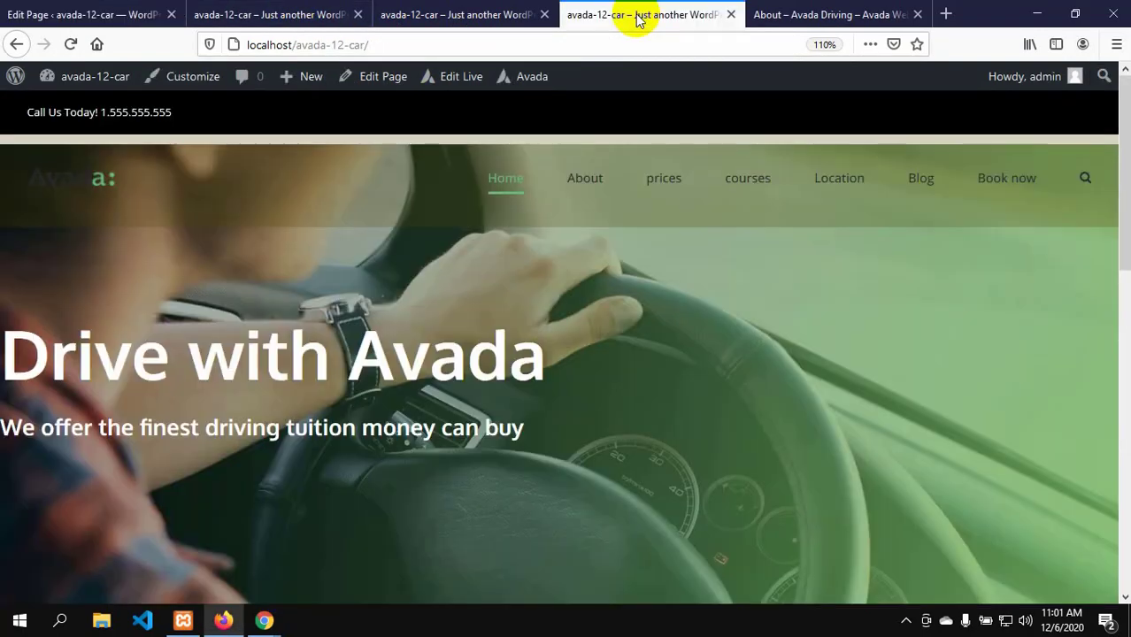
pyautogui.click(67, 46)
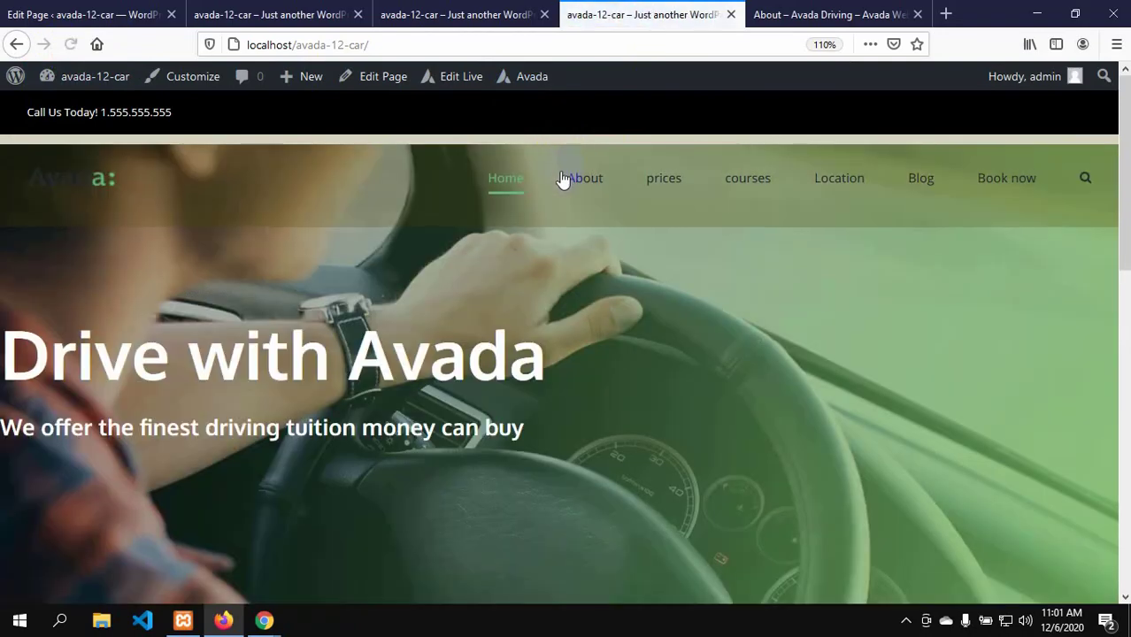
pyautogui.click(98, 15)
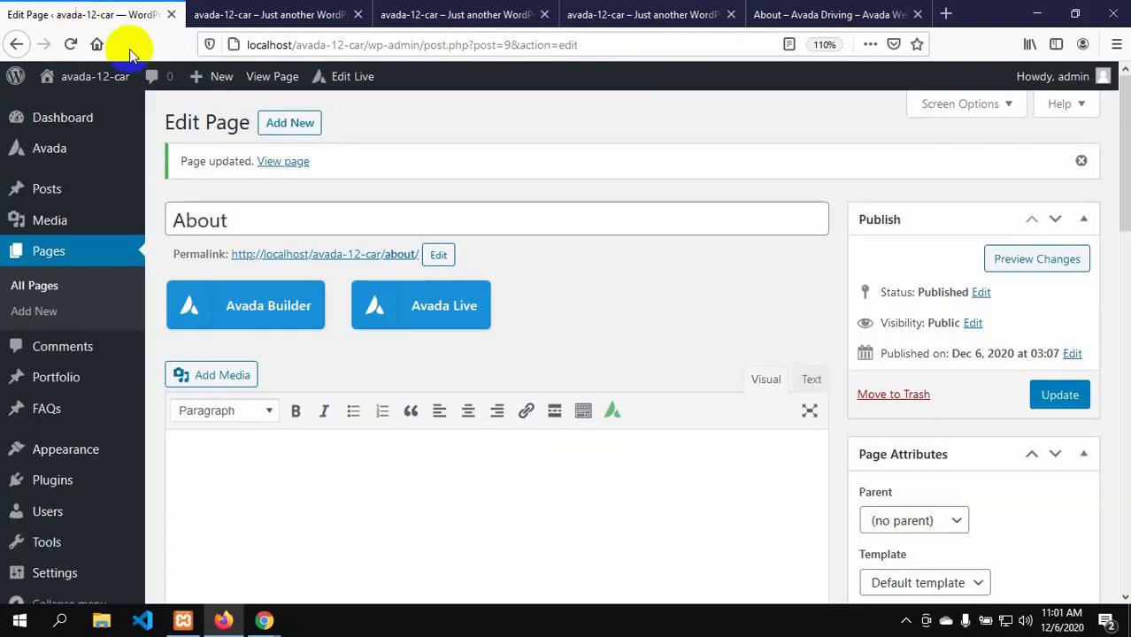
pyautogui.scroll(-10, 380, 345)
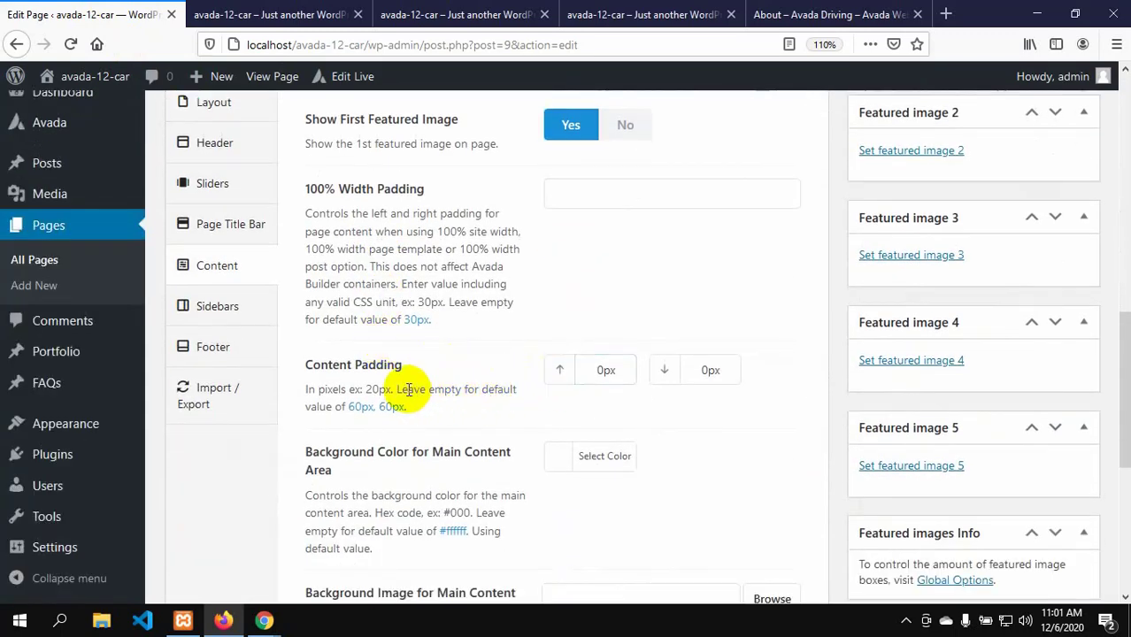
pyautogui.scroll(5, 409, 389)
pyautogui.scroll(5, 410, 389)
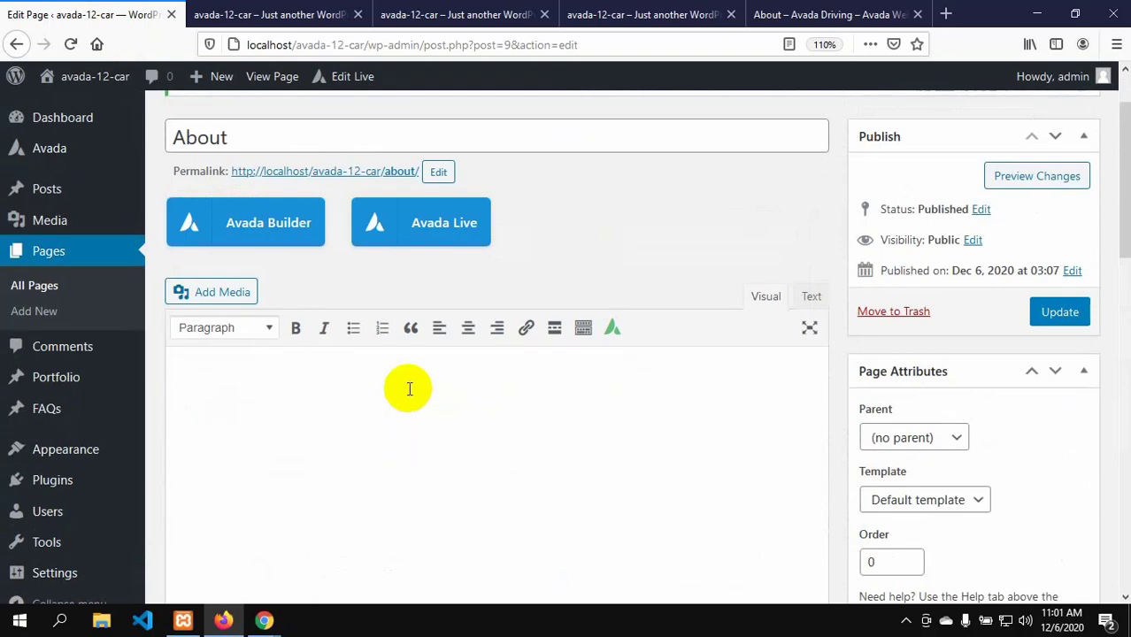
pyautogui.scroll(-3, 502, 368)
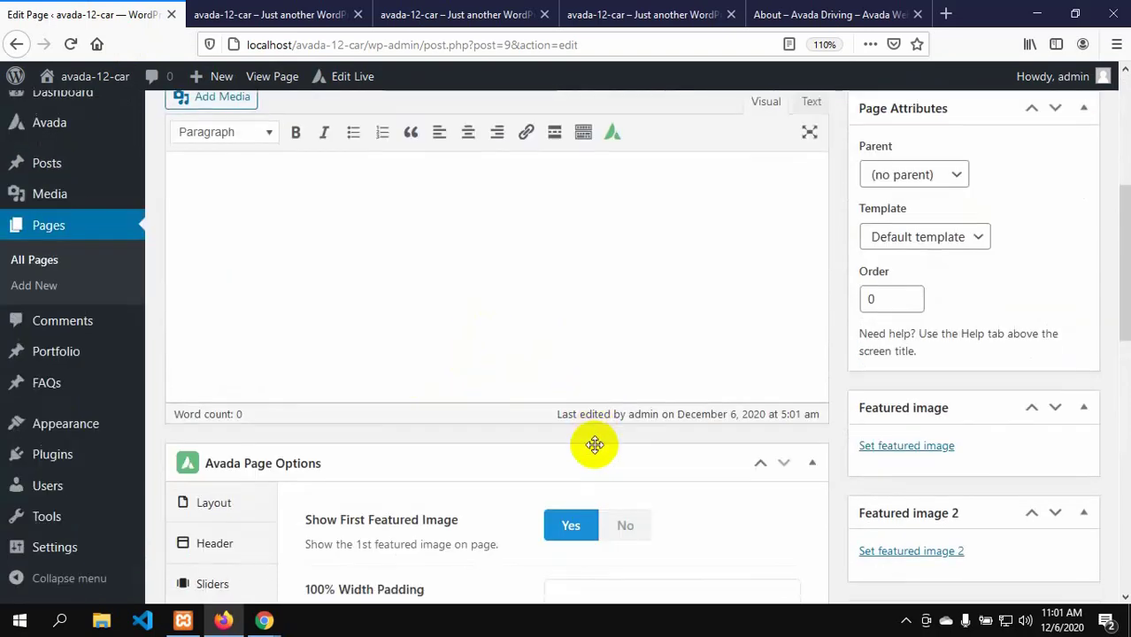
pyautogui.scroll(-3, 594, 444)
pyautogui.scroll(-2, 596, 436)
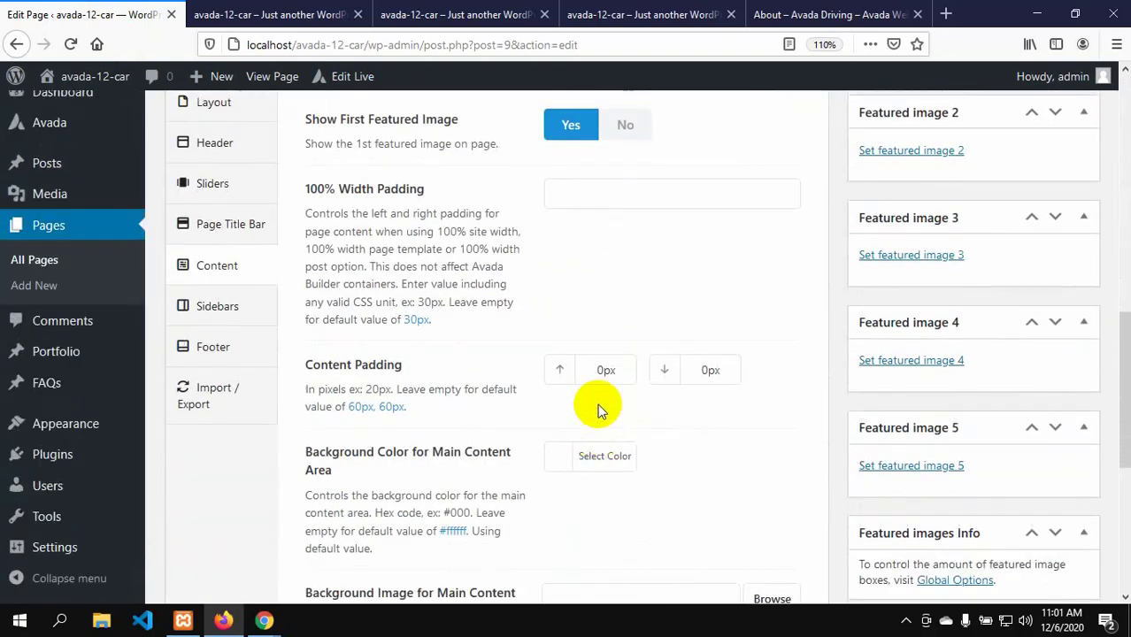
pyautogui.scroll(9, 589, 399)
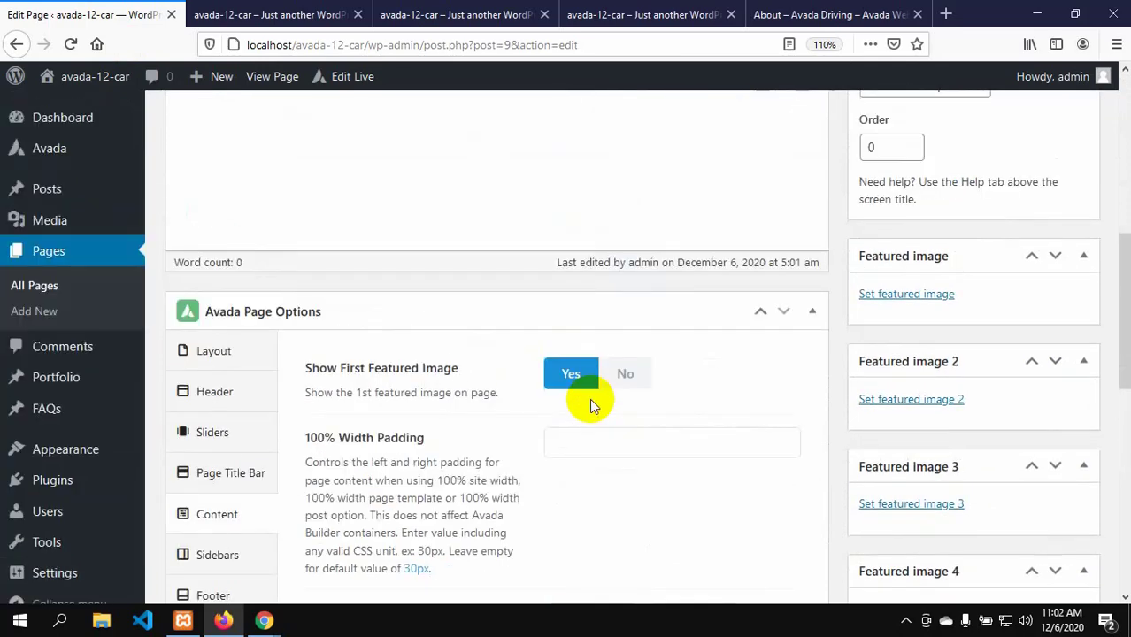
pyautogui.scroll(2, 590, 397)
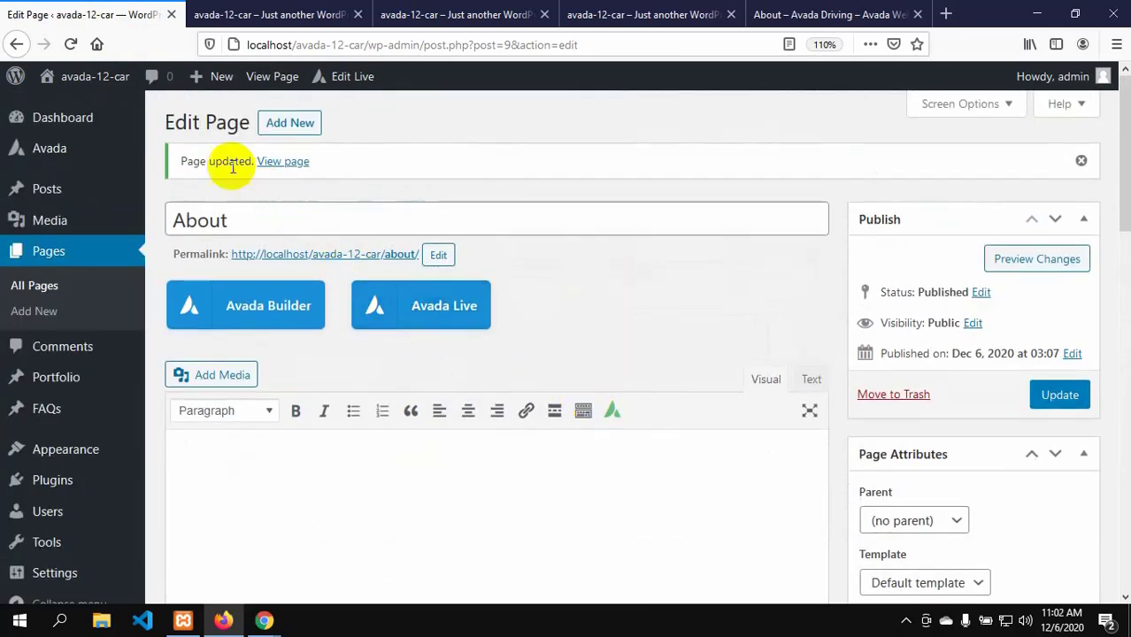
# - Open the Home front page for editing and show the Content section of its Avada Page Options
pyautogui.click(48, 288)
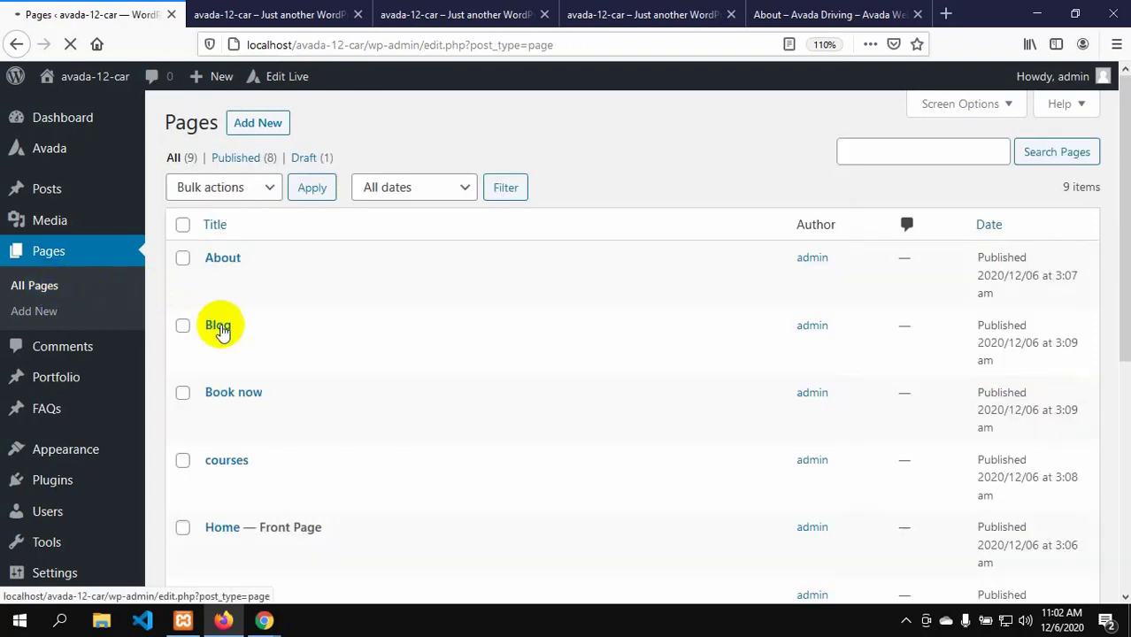
pyautogui.scroll(-3, 234, 456)
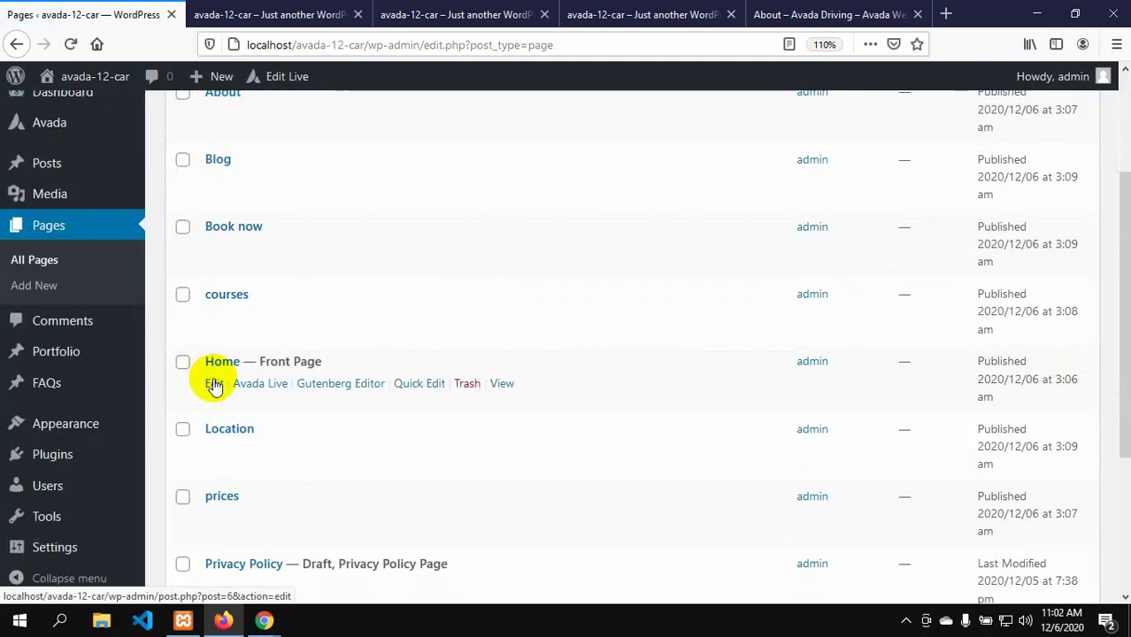
pyautogui.click(214, 384)
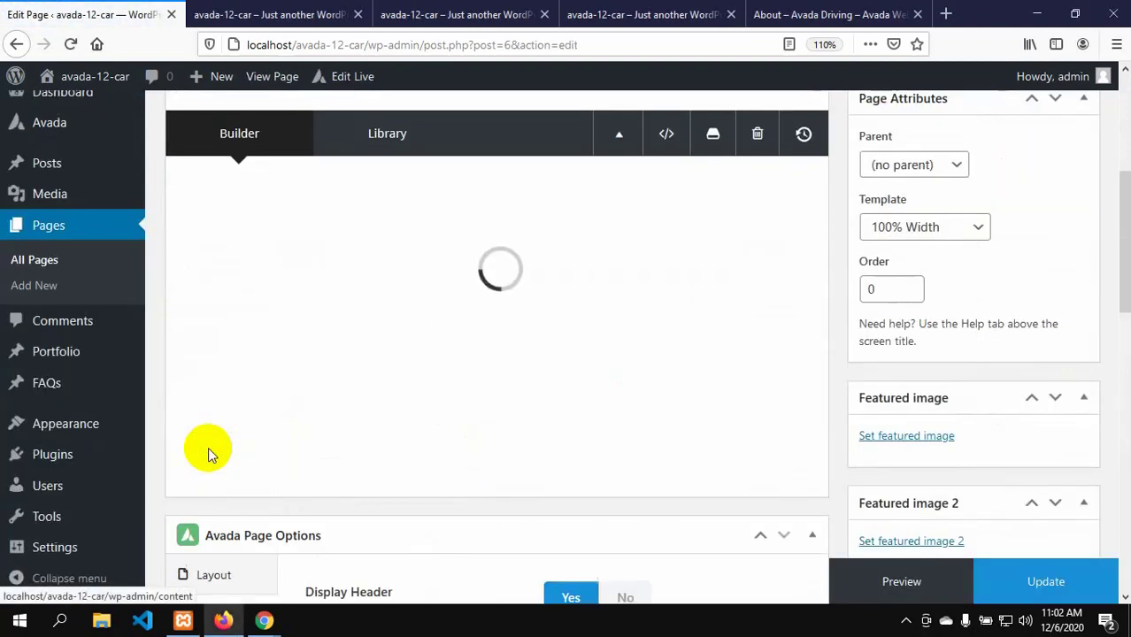
pyautogui.scroll(-5, 234, 440)
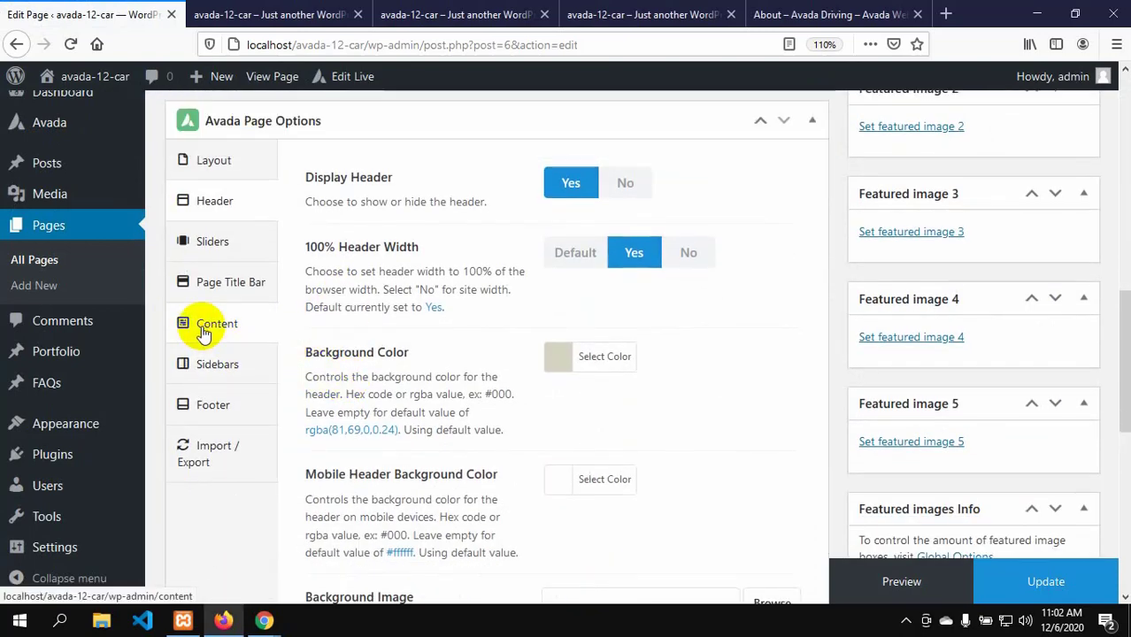
pyautogui.click(205, 330)
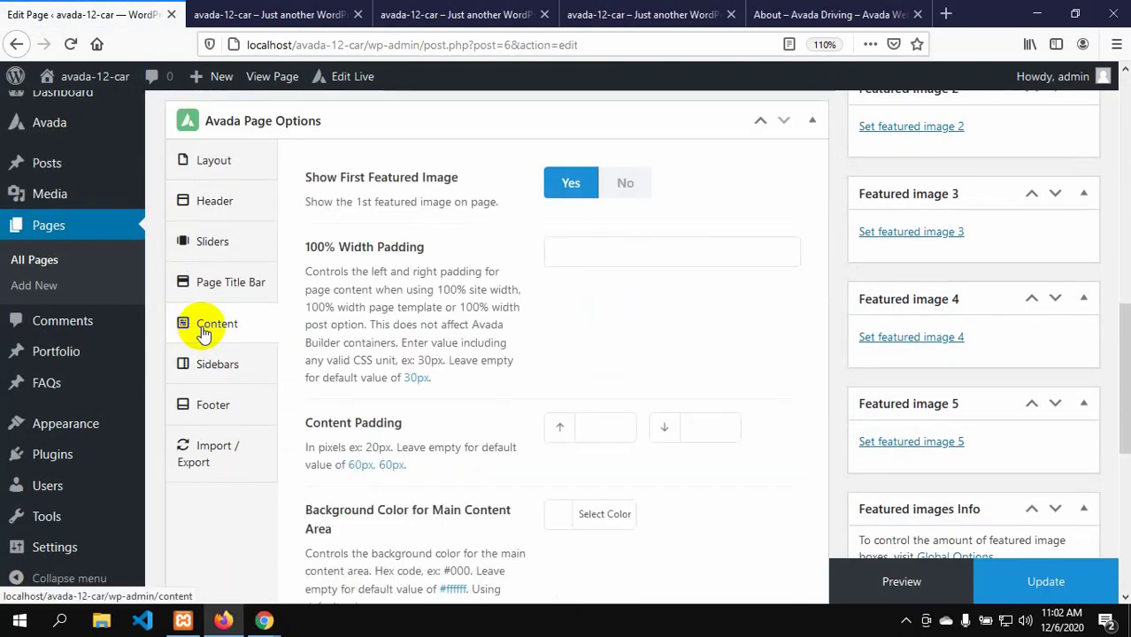
# - Set the Home page's top and bottom content padding to 0px and update the page
pyautogui.click(606, 423)
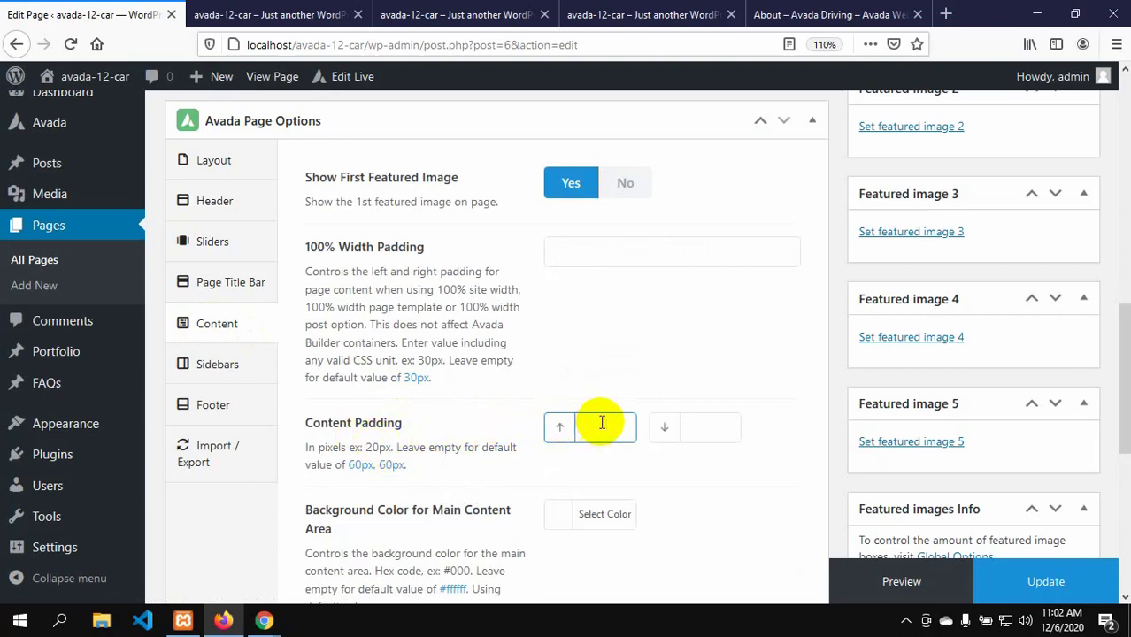
pyautogui.write('0')
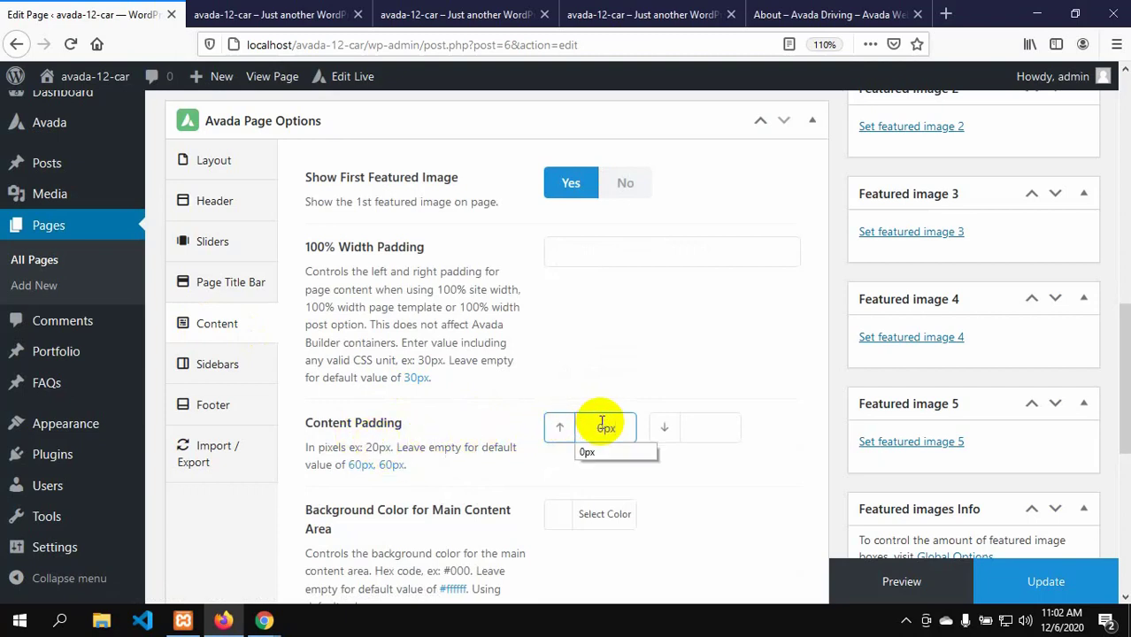
pyautogui.write('px')
pyautogui.click(713, 429)
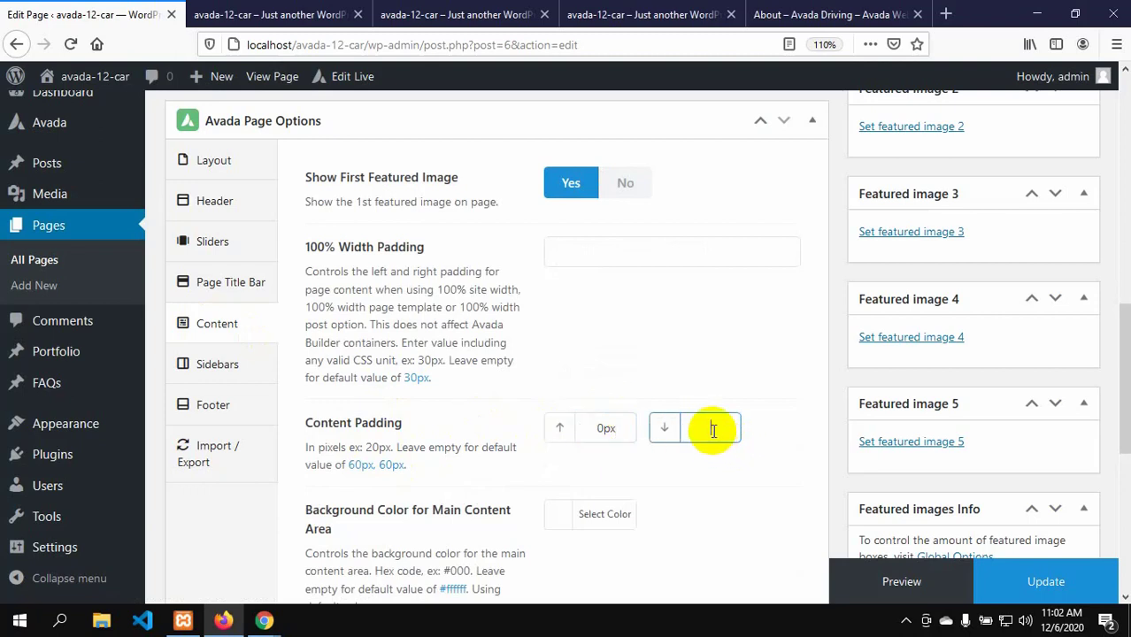
pyautogui.write('0px')
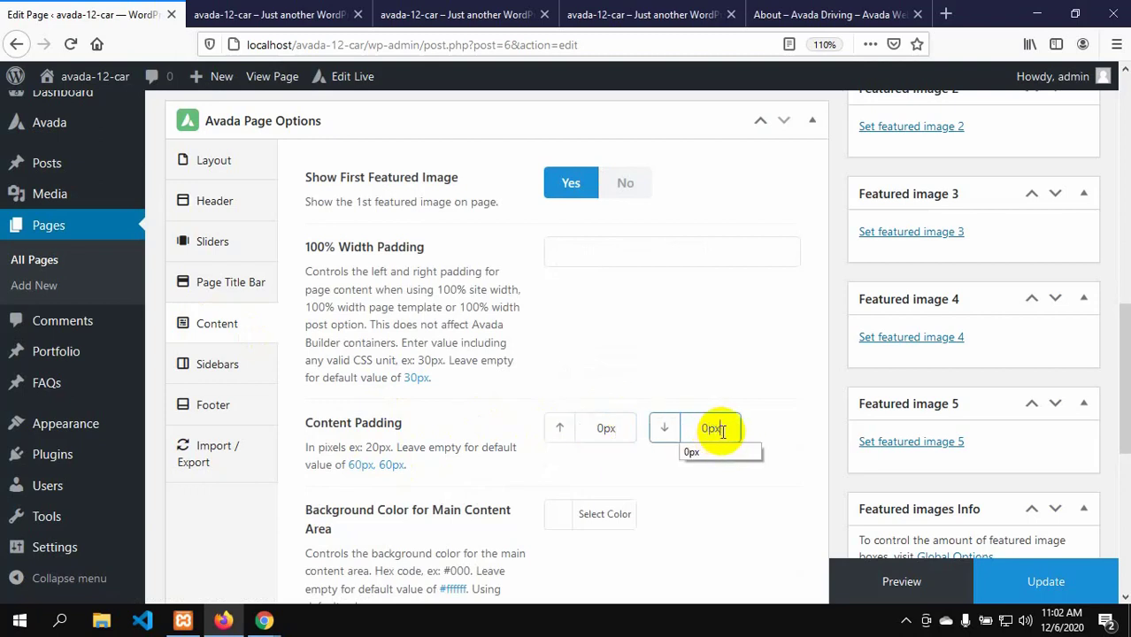
pyautogui.scroll(-2, 703, 429)
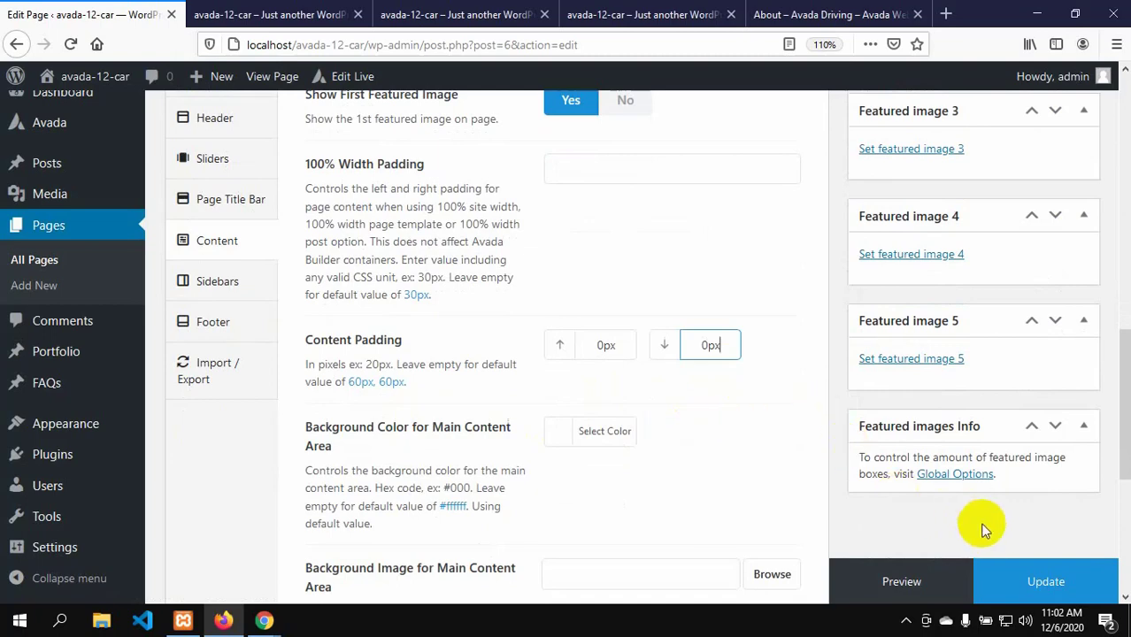
pyautogui.click(1019, 573)
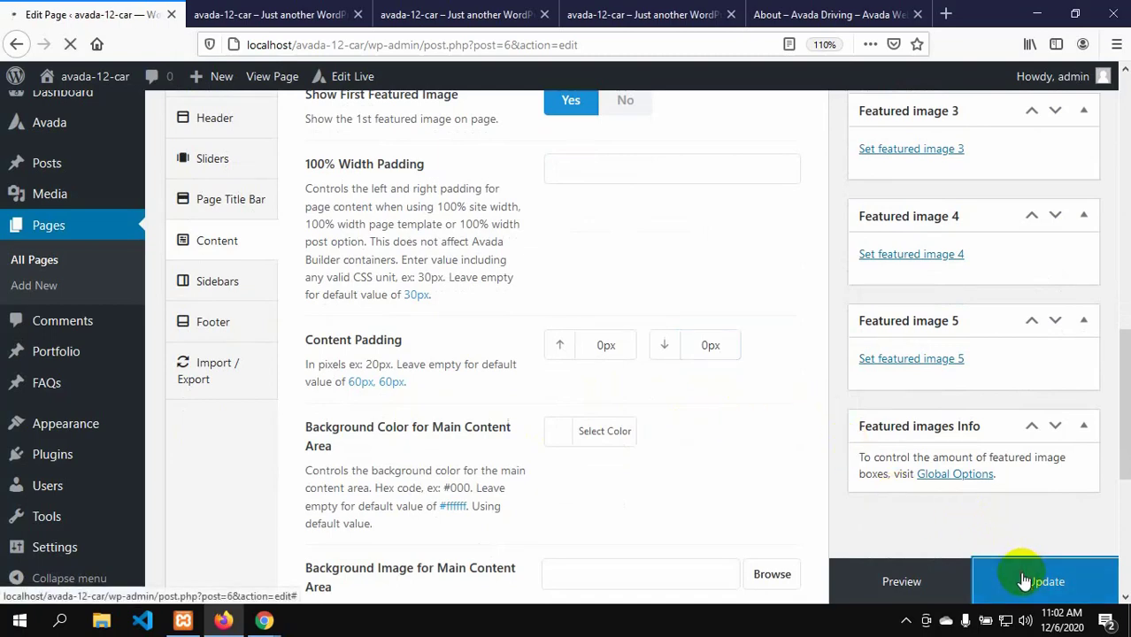
# - Reload the live home page and examine the spacing above and below the hero section
pyautogui.hotkey('ctrl', '4')
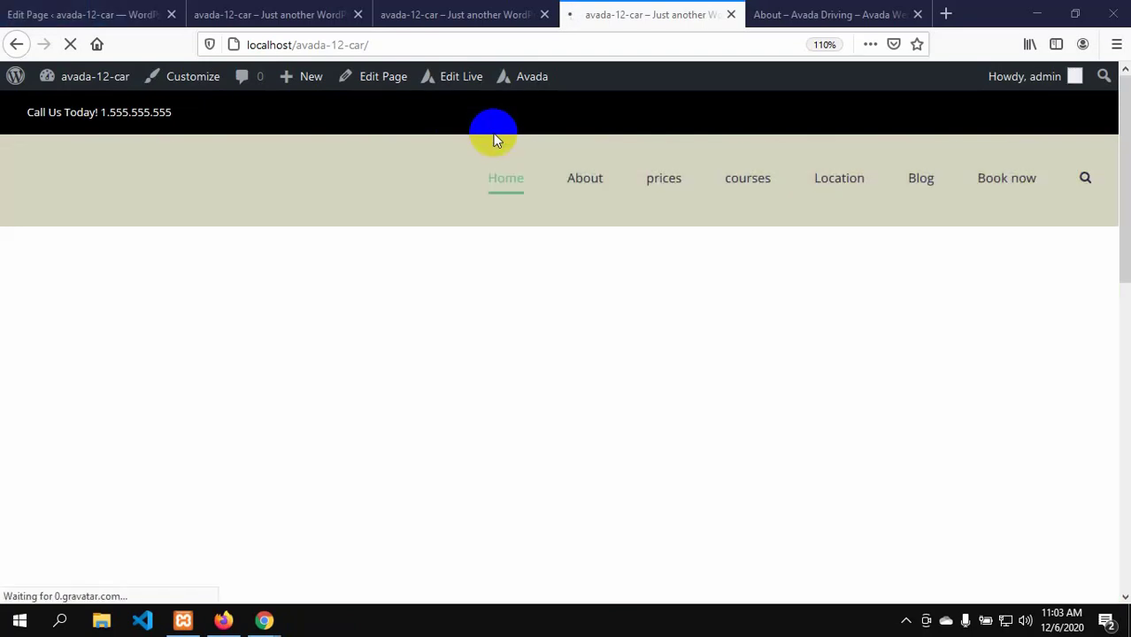
pyautogui.scroll(-5, 509, 258)
pyautogui.scroll(5, 509, 272)
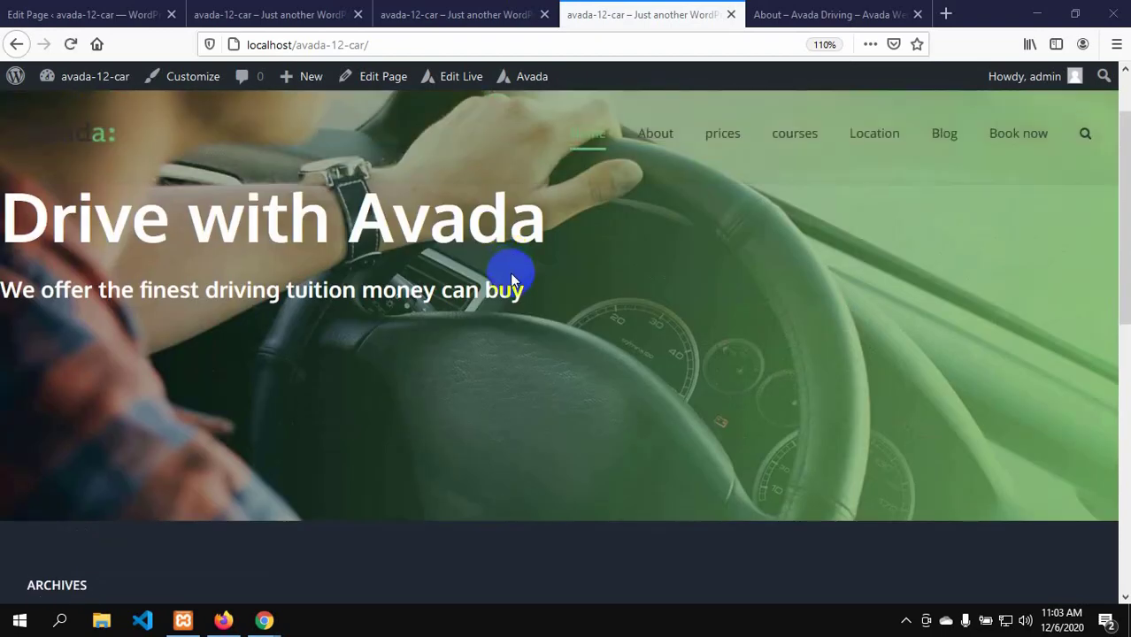
pyautogui.scroll(-5, 513, 282)
pyautogui.scroll(5, 513, 282)
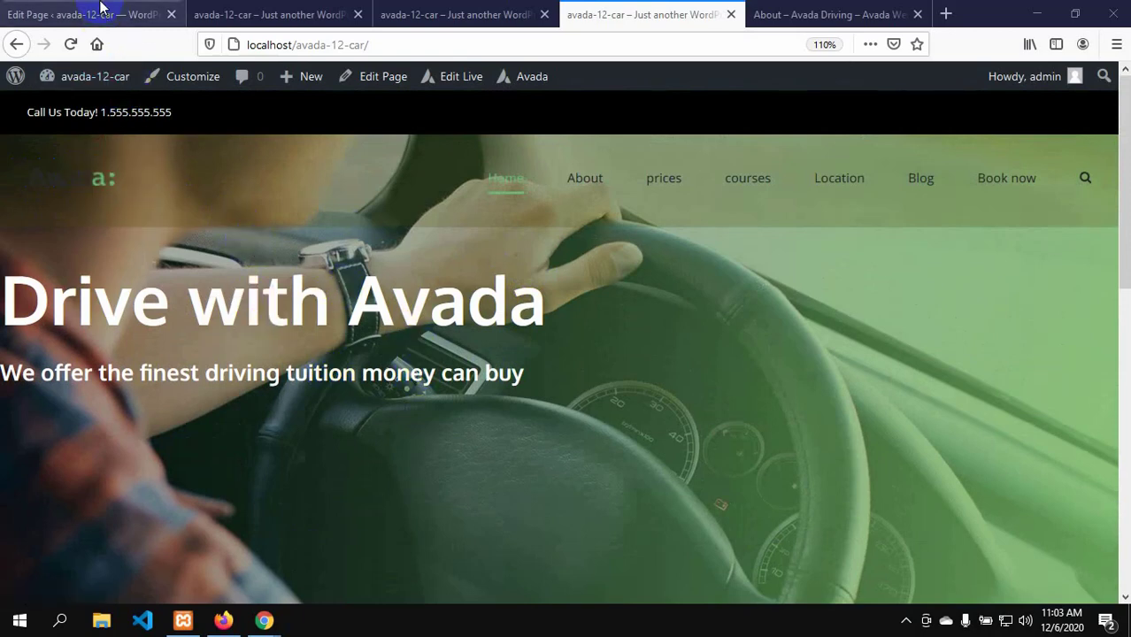
# - Close the extra Avada Live editor tab showing the container-1 options, leaving the page without saving its changes
pyautogui.click(412, 14)
pyautogui.click(274, 13)
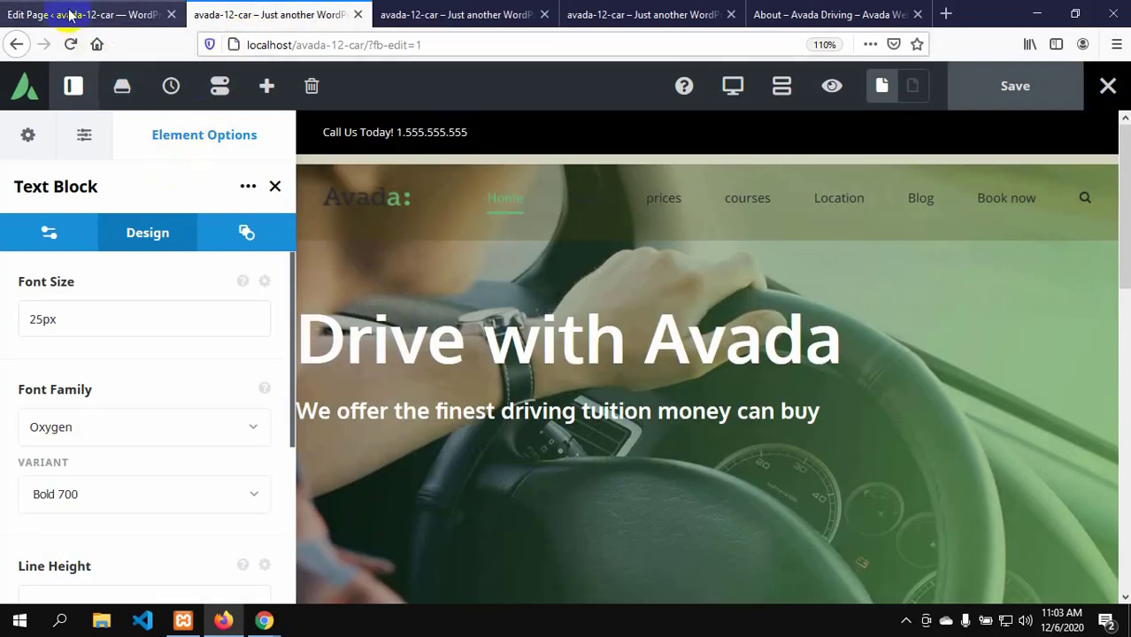
pyautogui.click(102, 12)
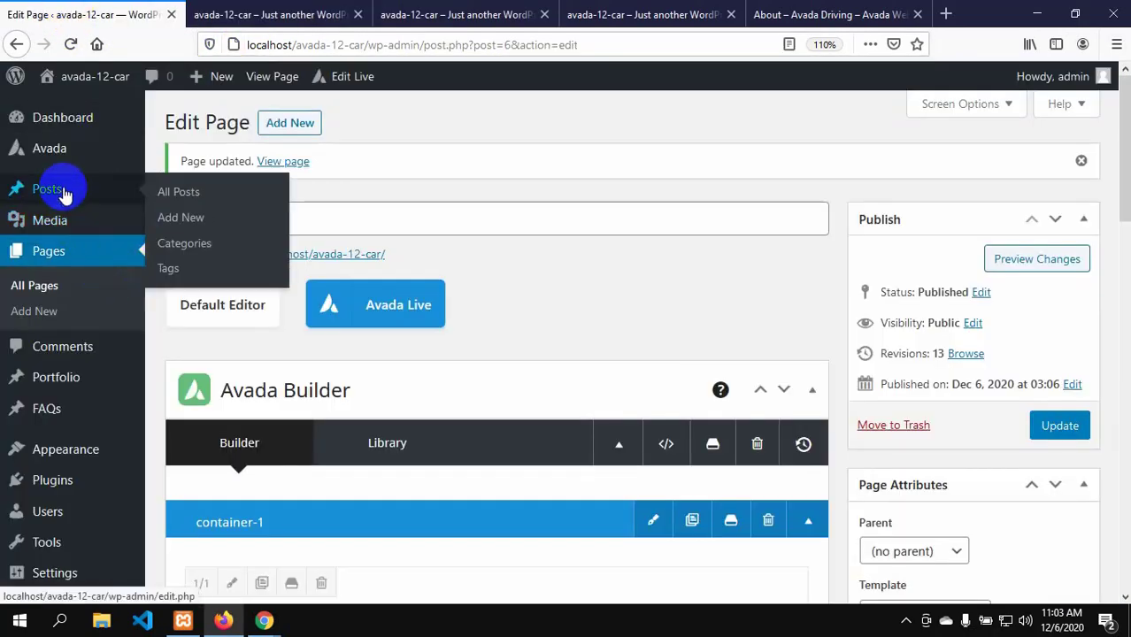
pyautogui.click(271, 15)
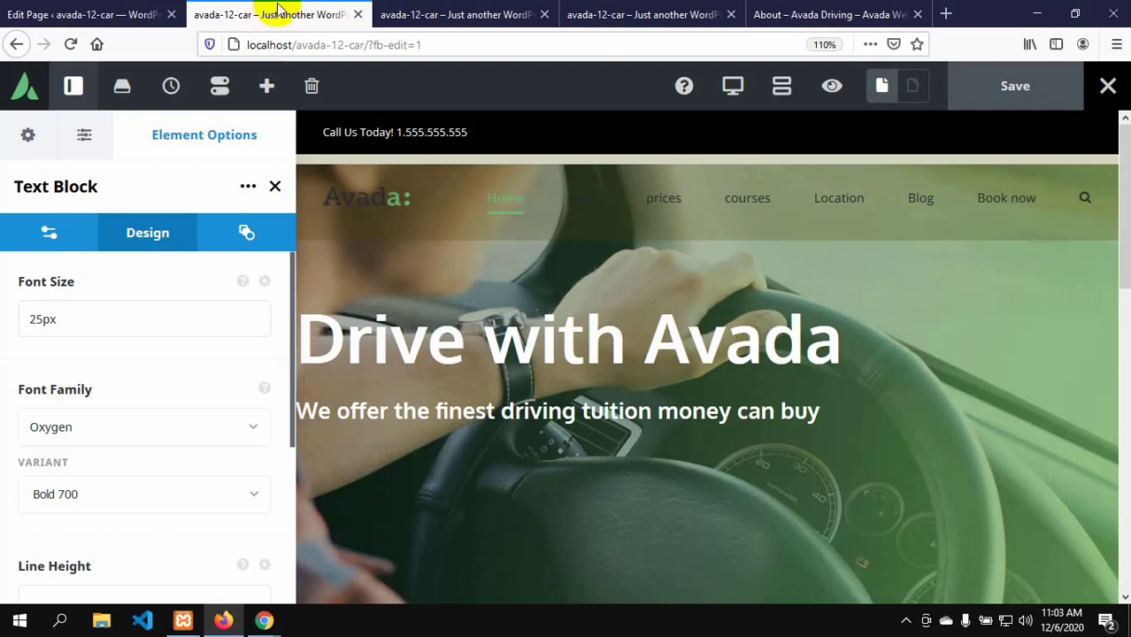
pyautogui.click(475, 11)
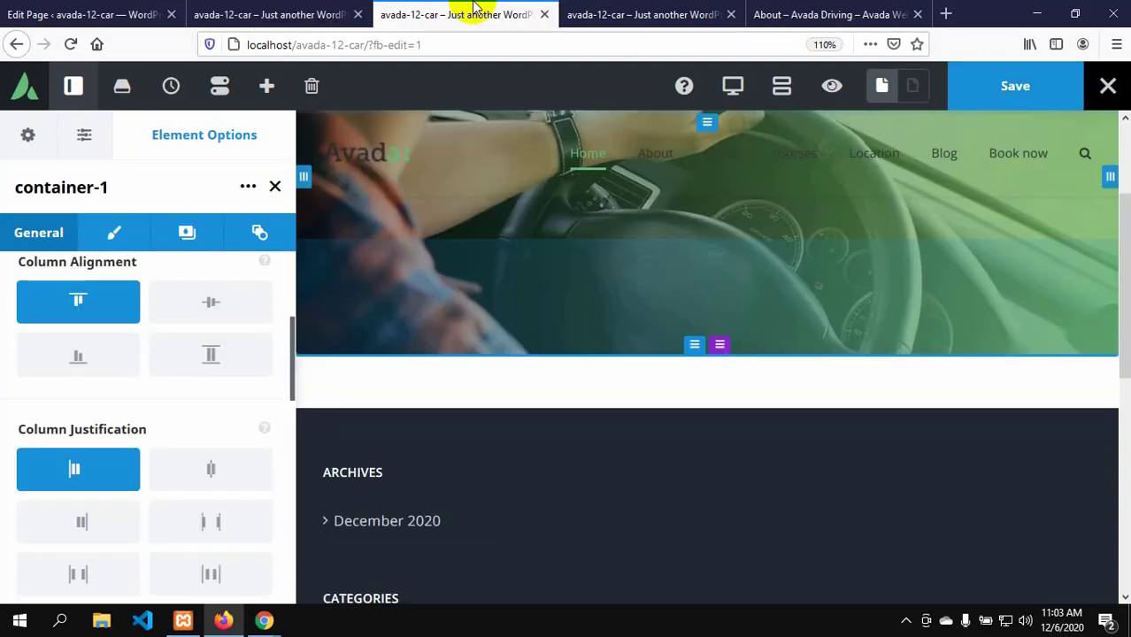
pyautogui.click(546, 15)
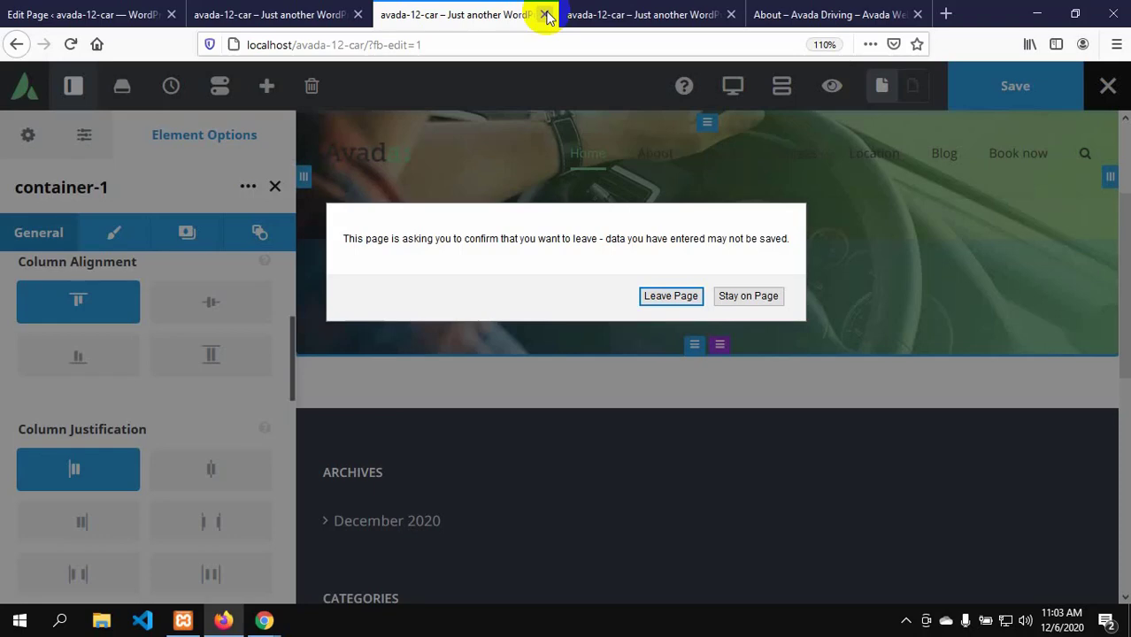
pyautogui.click(685, 295)
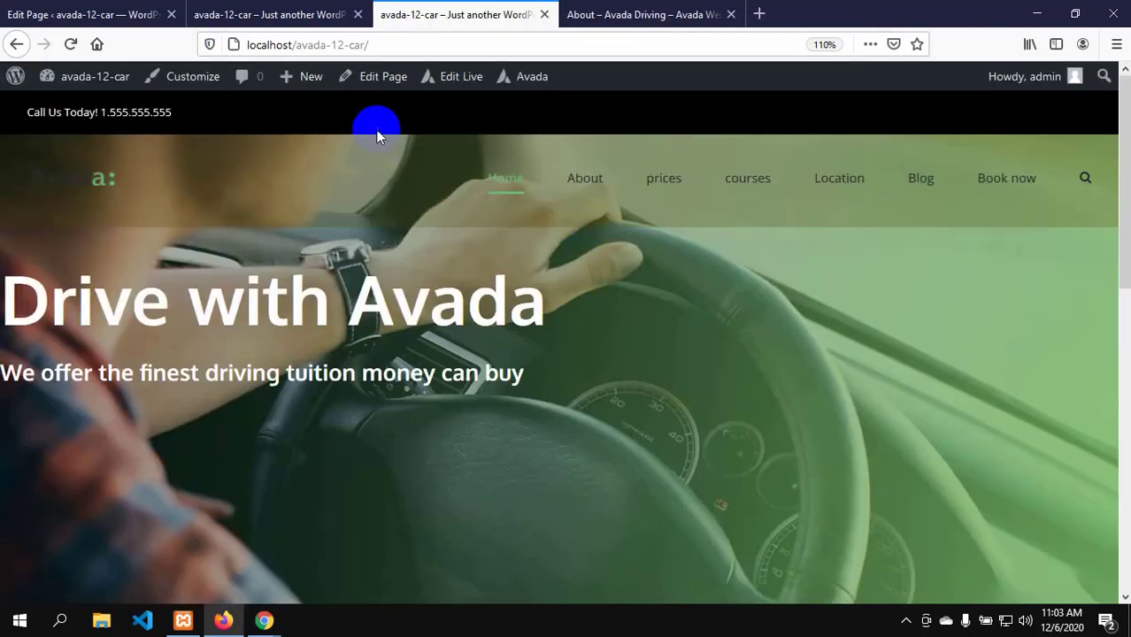
# - Go to the Avada global options and show the Logo settings
pyautogui.click(106, 13)
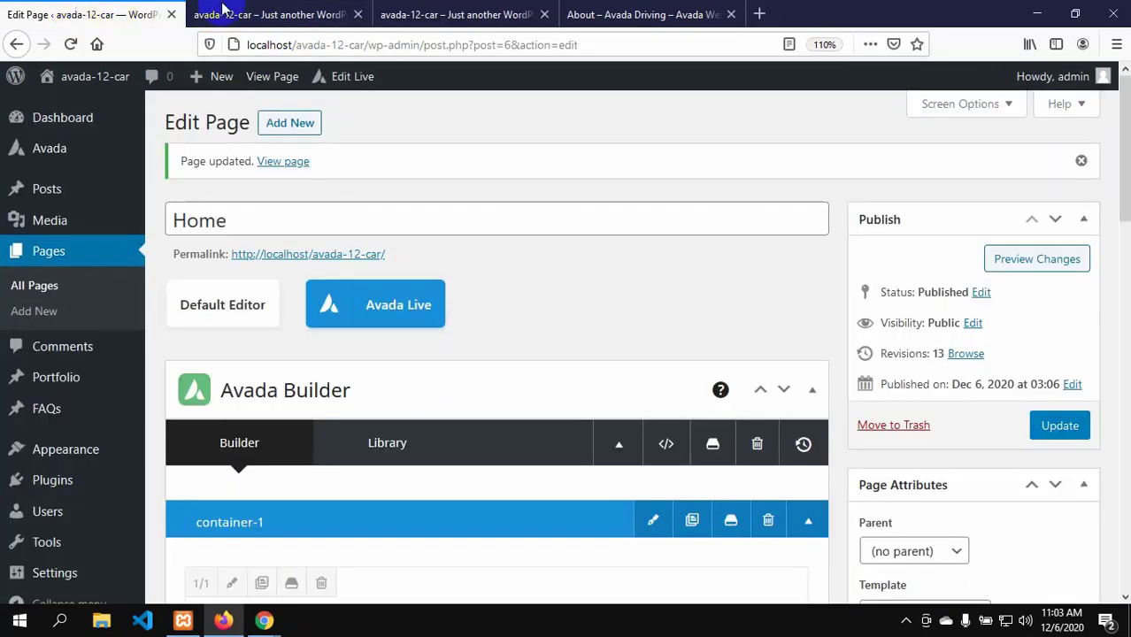
pyautogui.moveTo(59, 152)
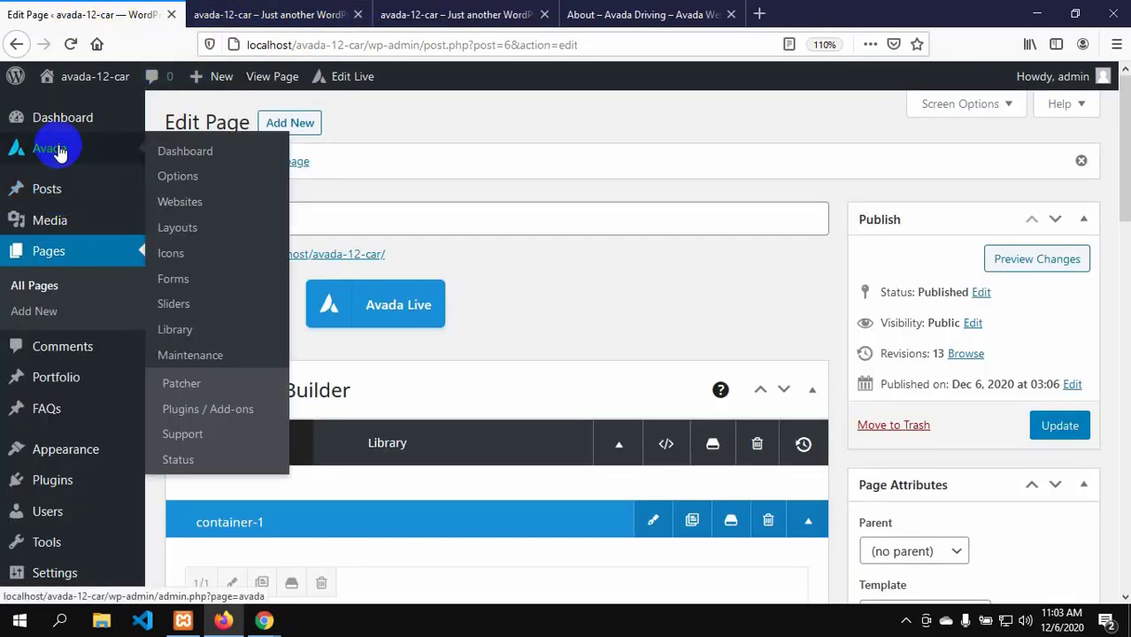
pyautogui.click(195, 182)
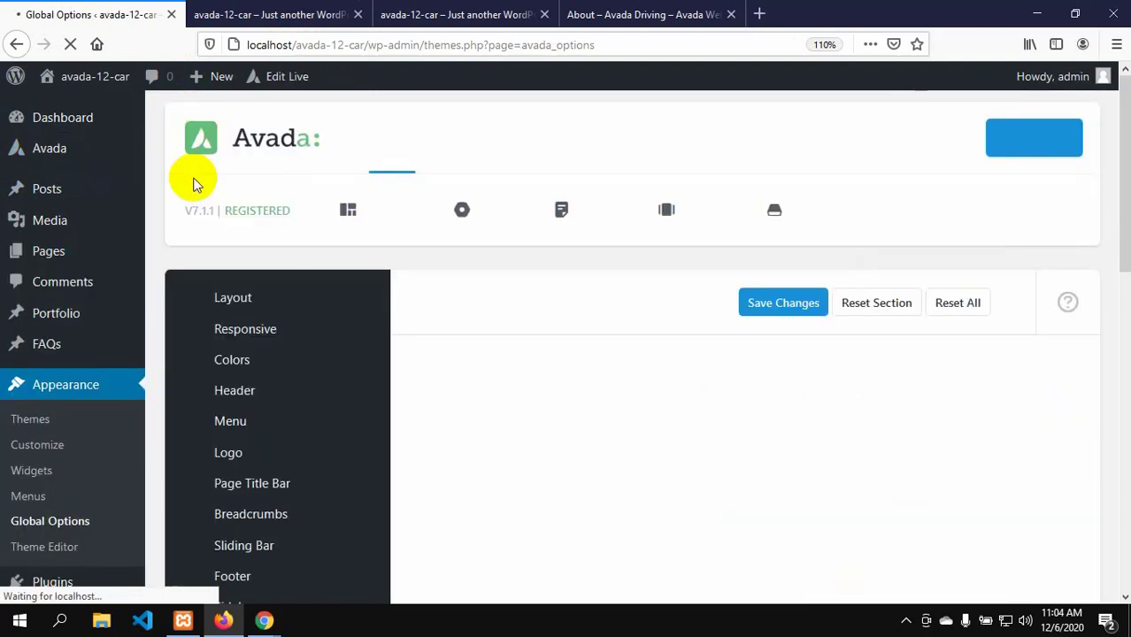
pyautogui.click(227, 457)
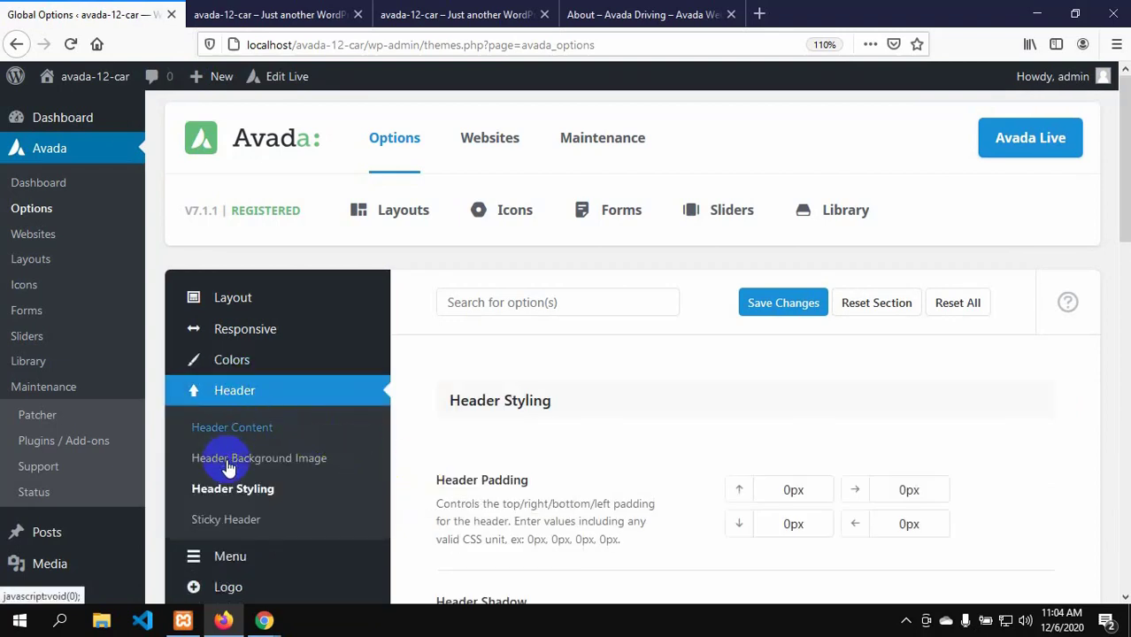
pyautogui.scroll(-1, 235, 385)
pyautogui.moveTo(226, 508)
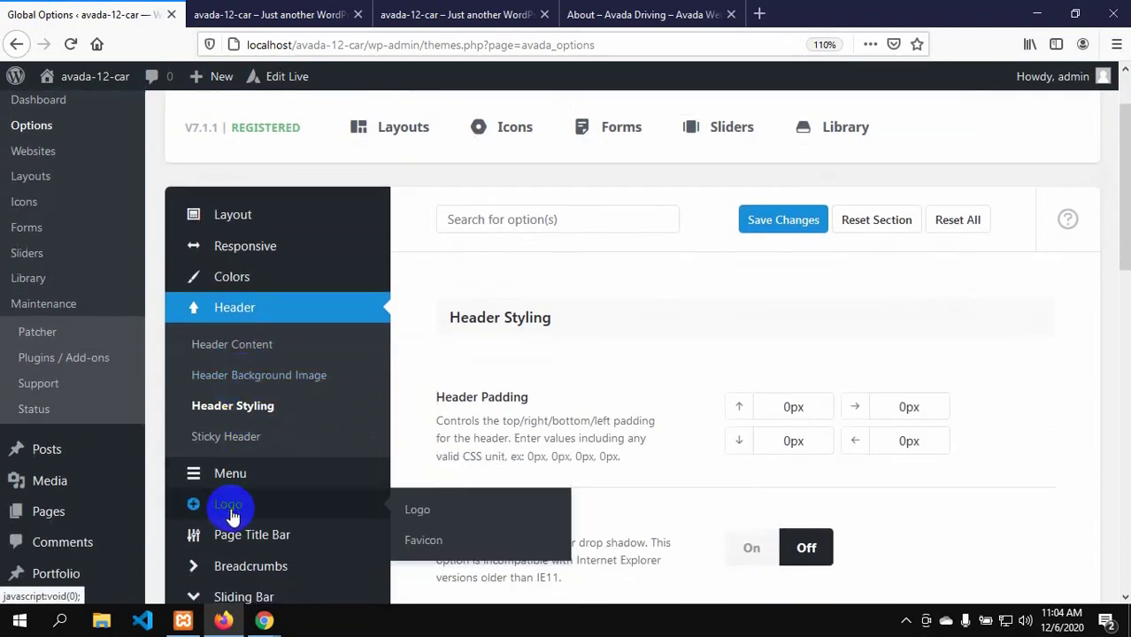
pyautogui.click(421, 511)
# - Set the Default Logo to the avada-drivers-logo-2x.png image from the media library
pyautogui.scroll(-2, 715, 376)
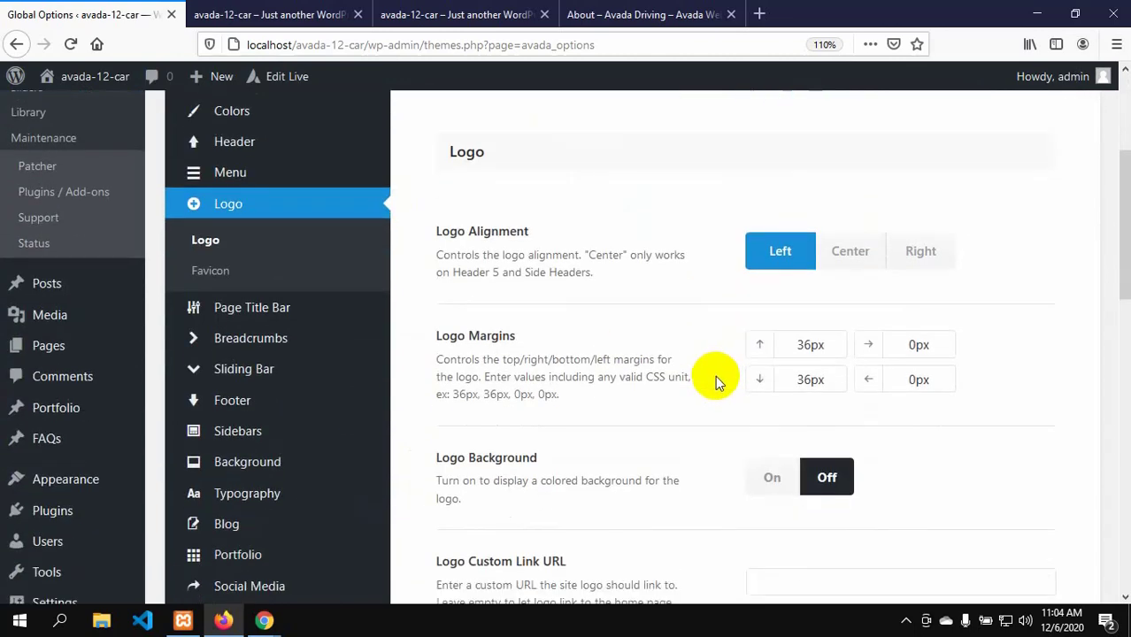
pyautogui.scroll(-5, 715, 380)
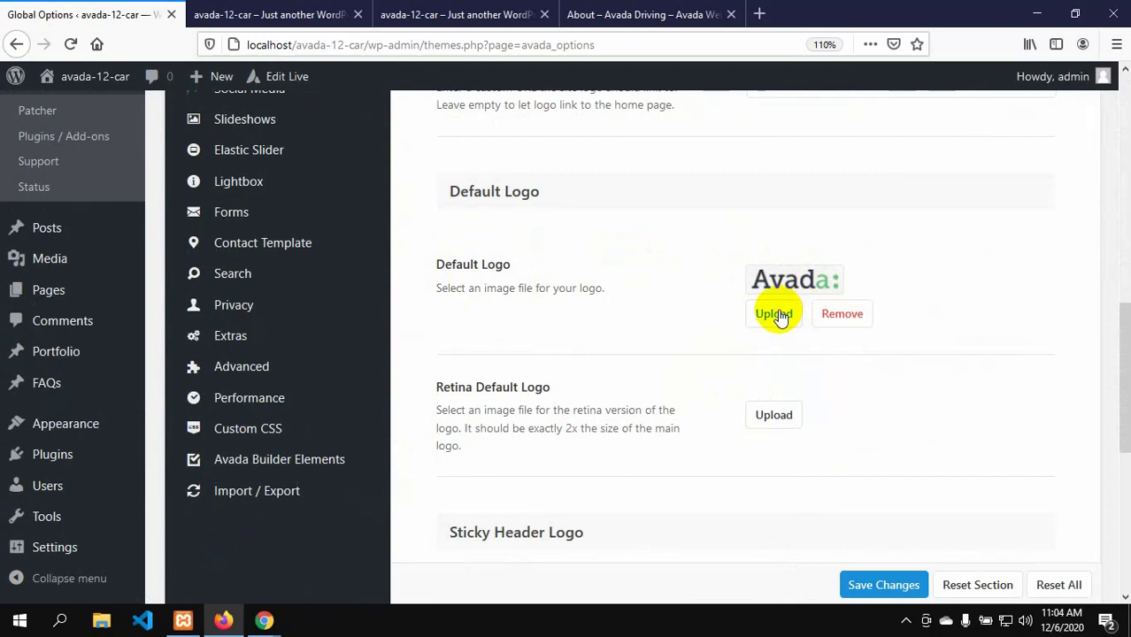
pyautogui.click(776, 315)
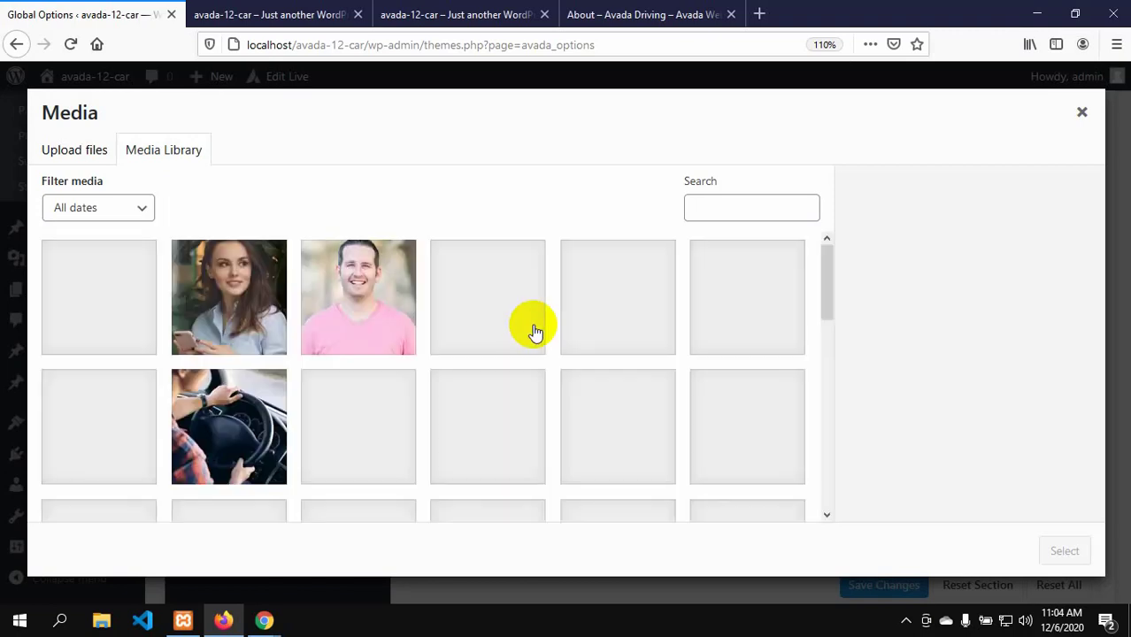
pyautogui.scroll(-5, 535, 332)
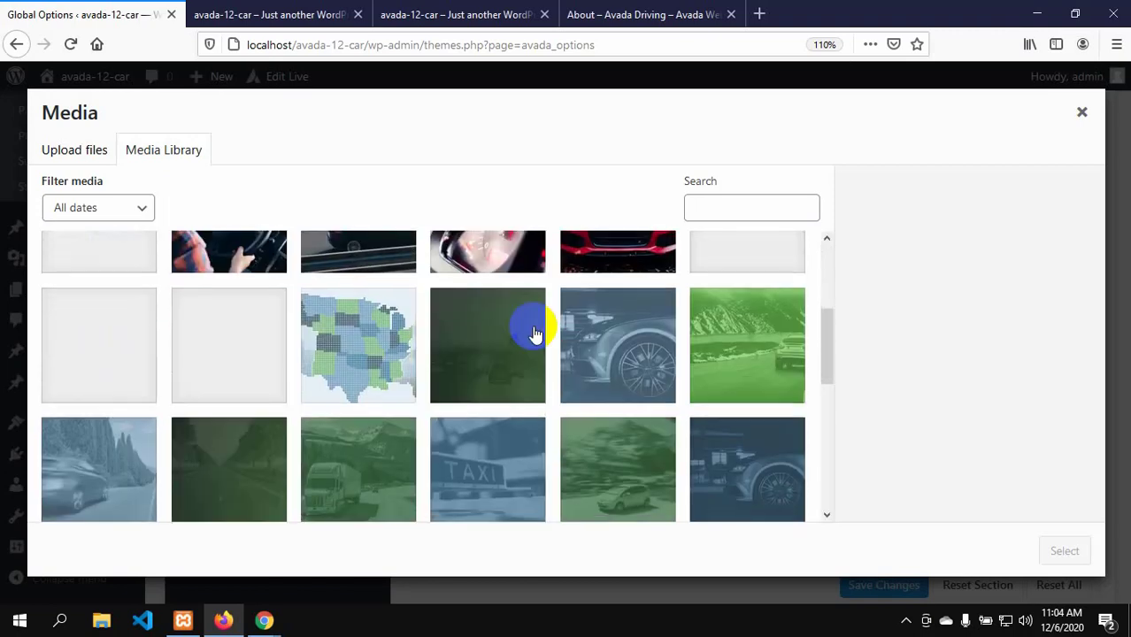
pyautogui.scroll(-5, 535, 332)
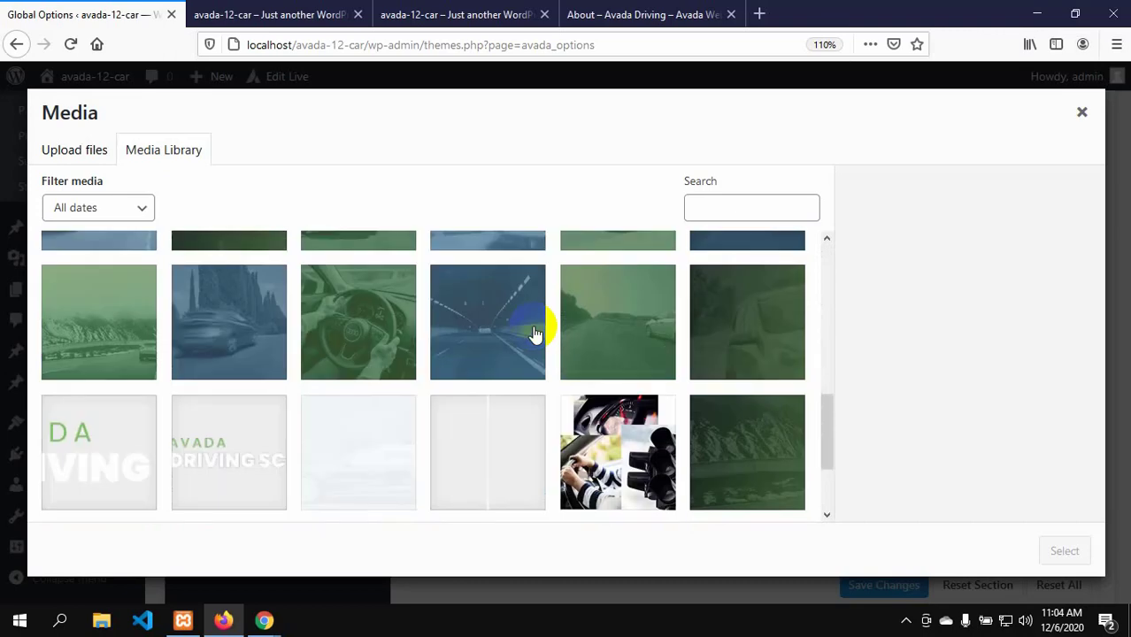
pyautogui.scroll(-3, 534, 332)
pyautogui.click(83, 346)
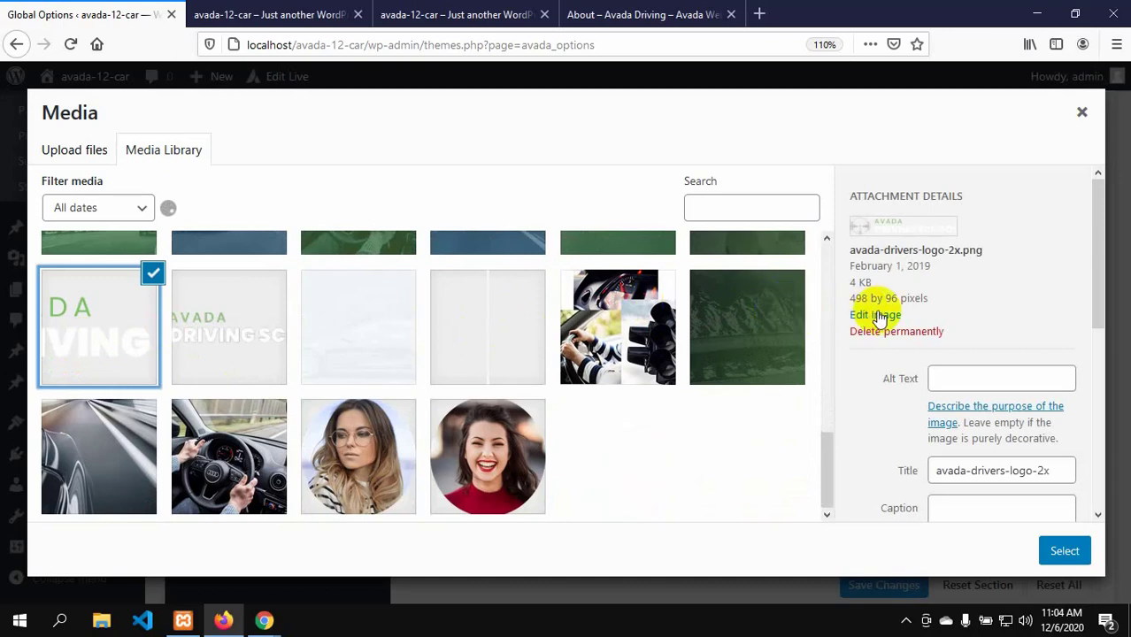
pyautogui.scroll(-5, 889, 328)
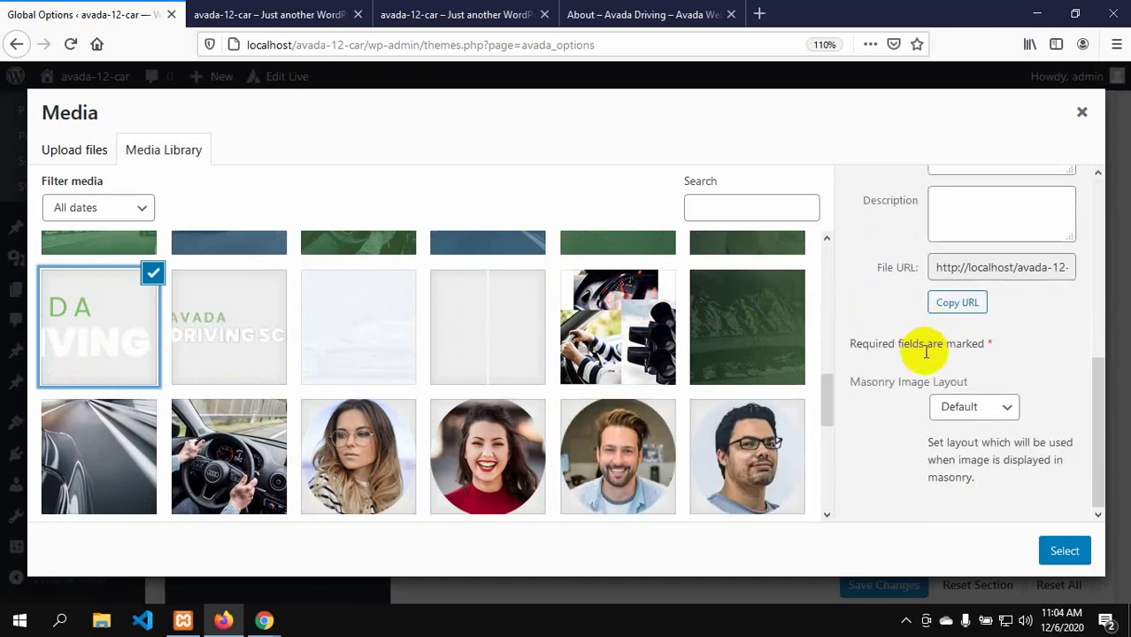
pyautogui.scroll(5, 926, 352)
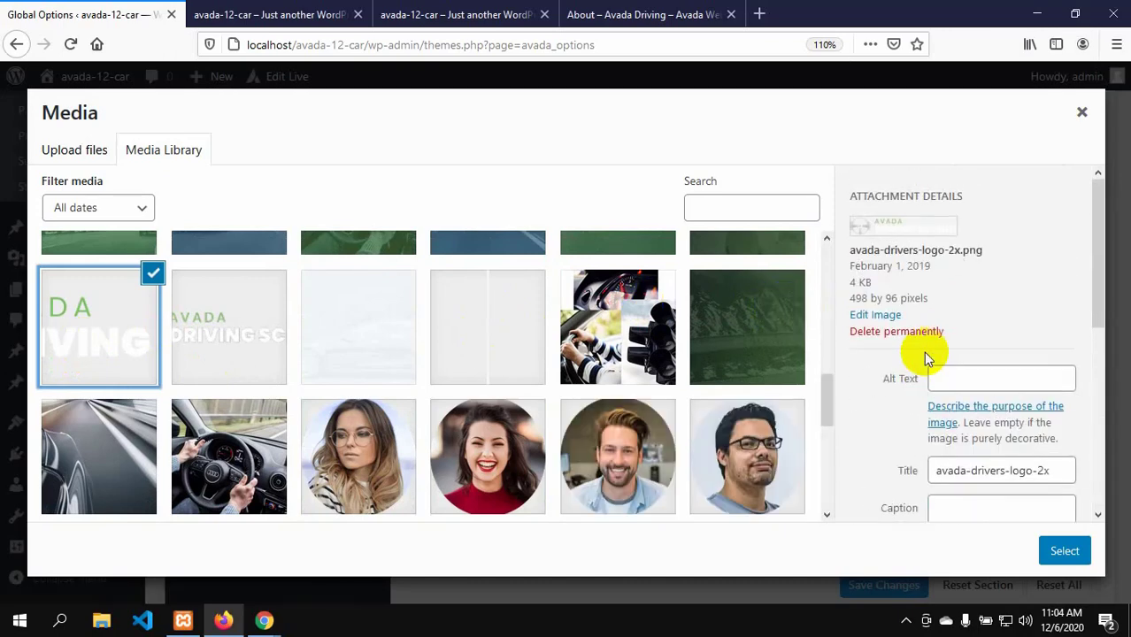
pyautogui.scroll(-5, 926, 353)
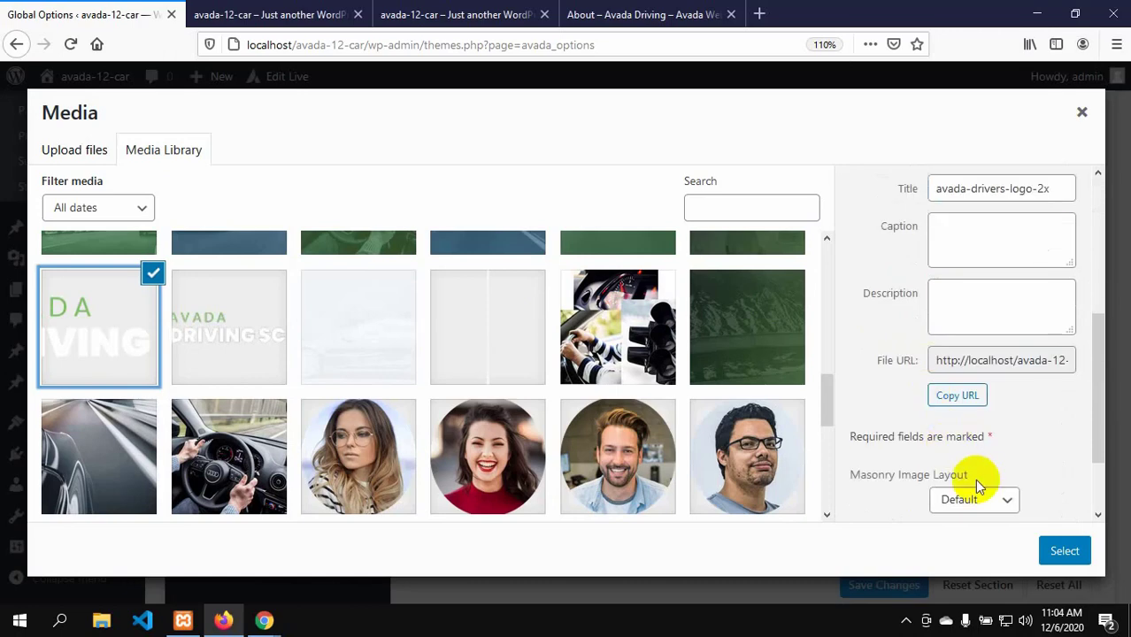
pyautogui.click(1062, 551)
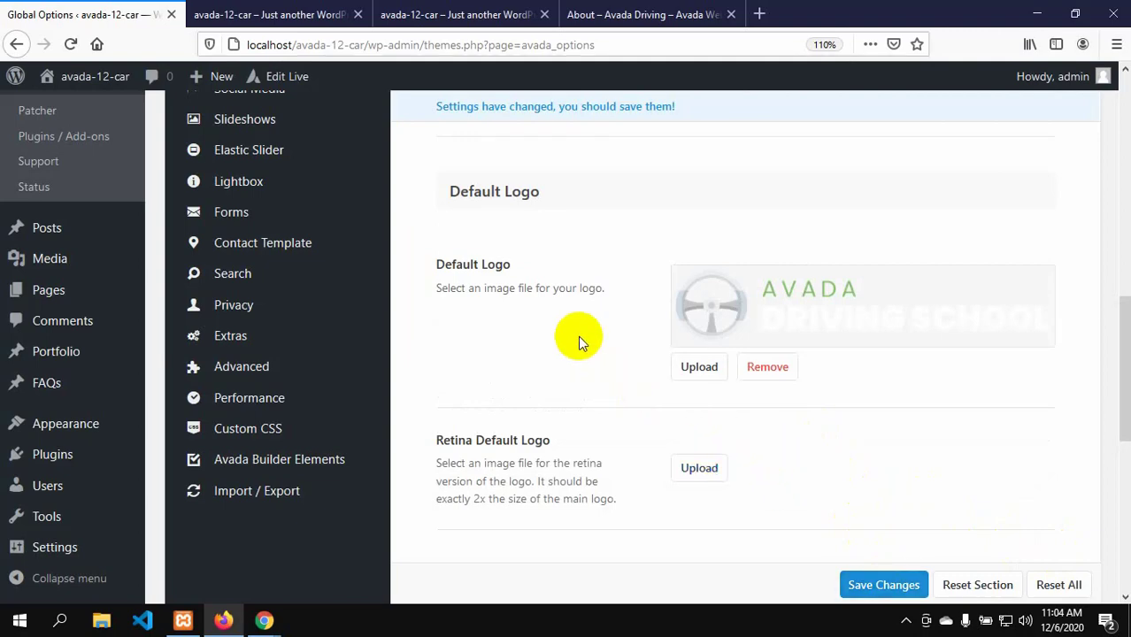
# - Review the Retina Default Logo, Sticky Header Logo and Logo Margins settings around the new default logo
pyautogui.scroll(-4, 577, 343)
pyautogui.scroll(2, 595, 312)
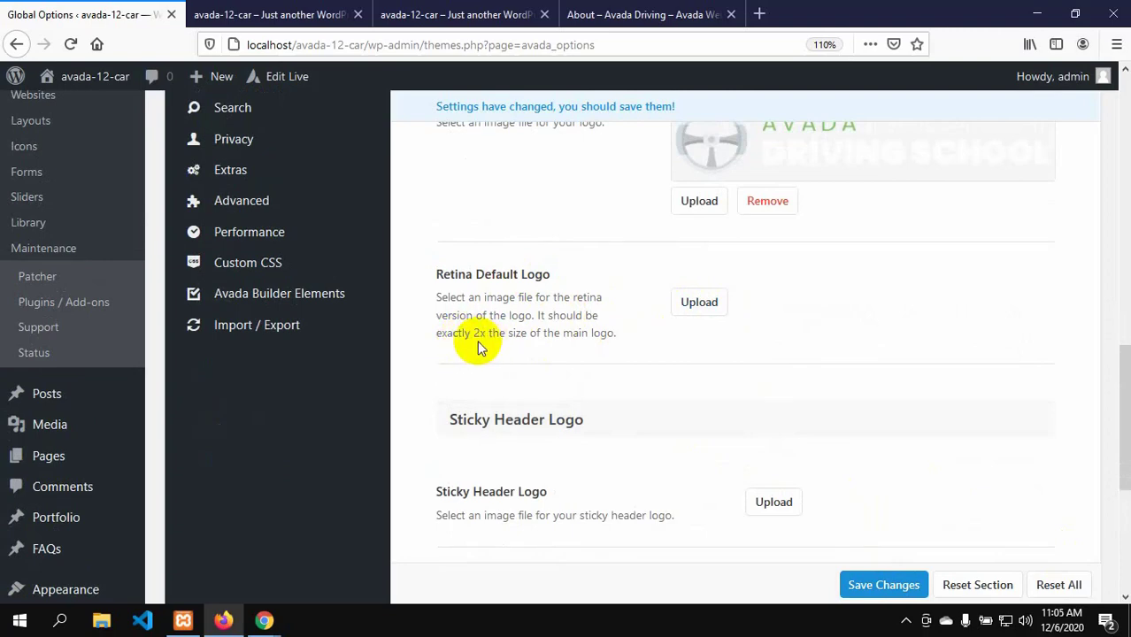
pyautogui.scroll(3, 696, 327)
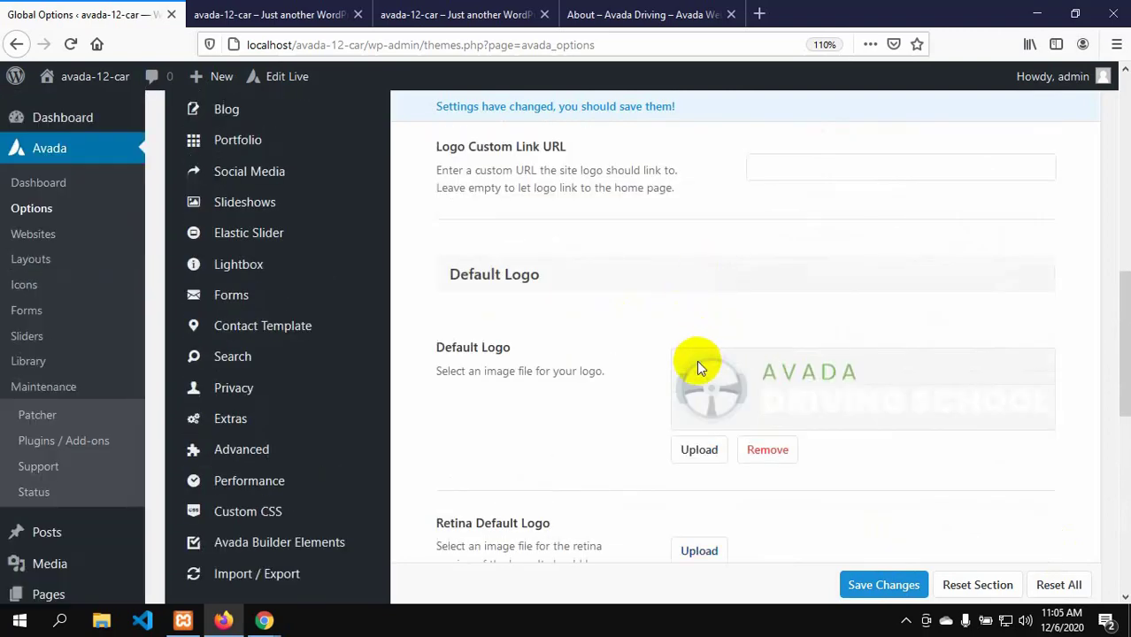
pyautogui.scroll(-2, 575, 415)
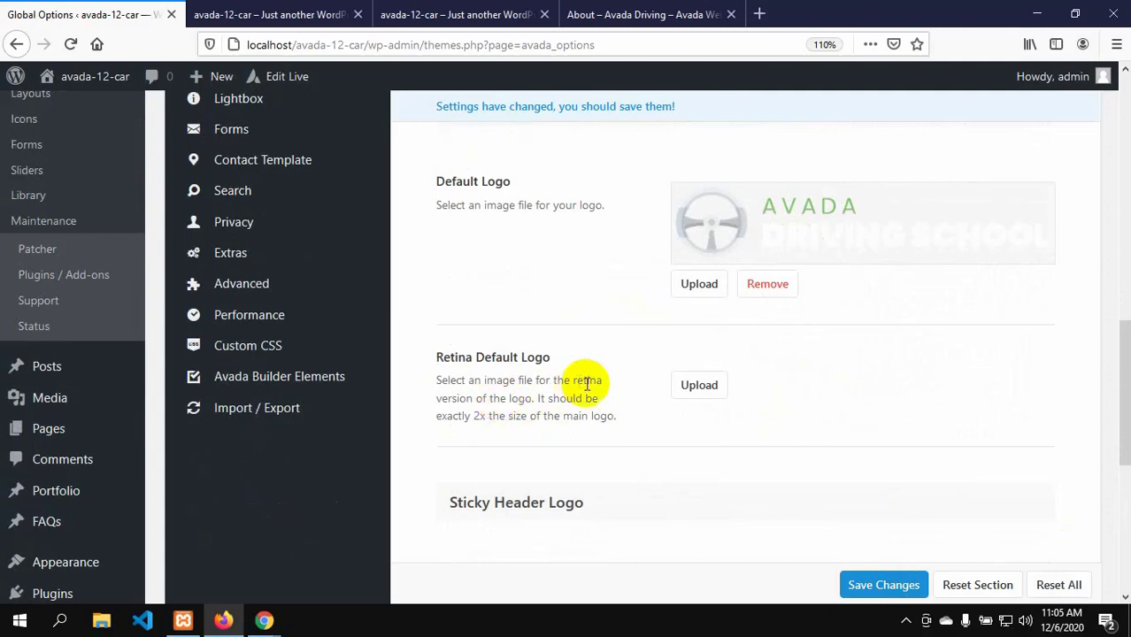
pyautogui.scroll(-1, 461, 397)
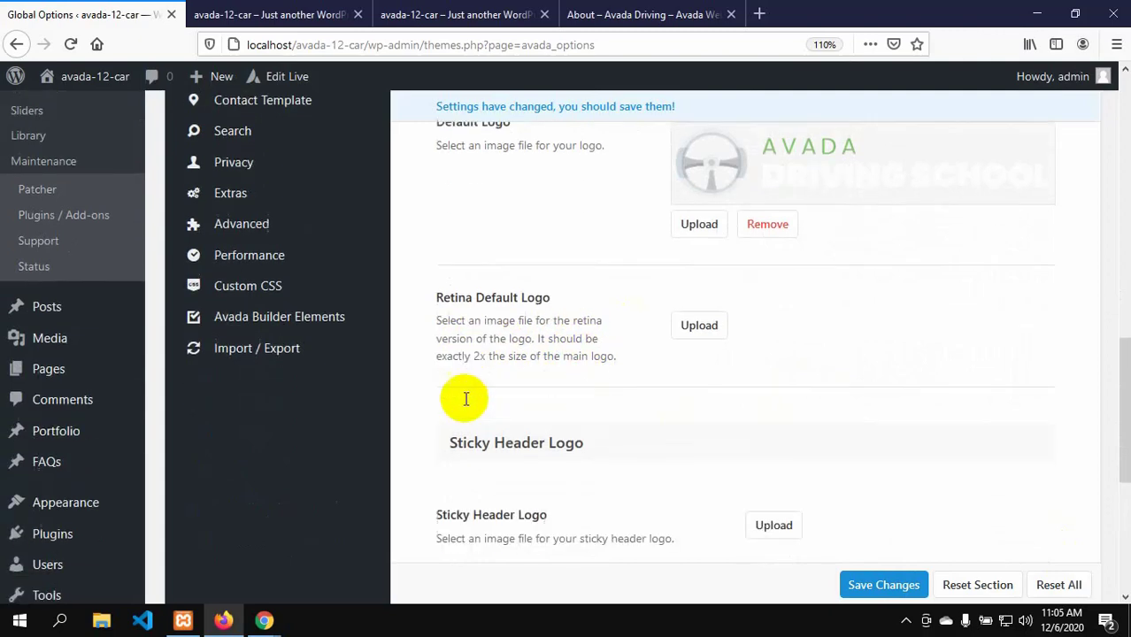
pyautogui.scroll(-1, 655, 412)
pyautogui.scroll(-1, 686, 409)
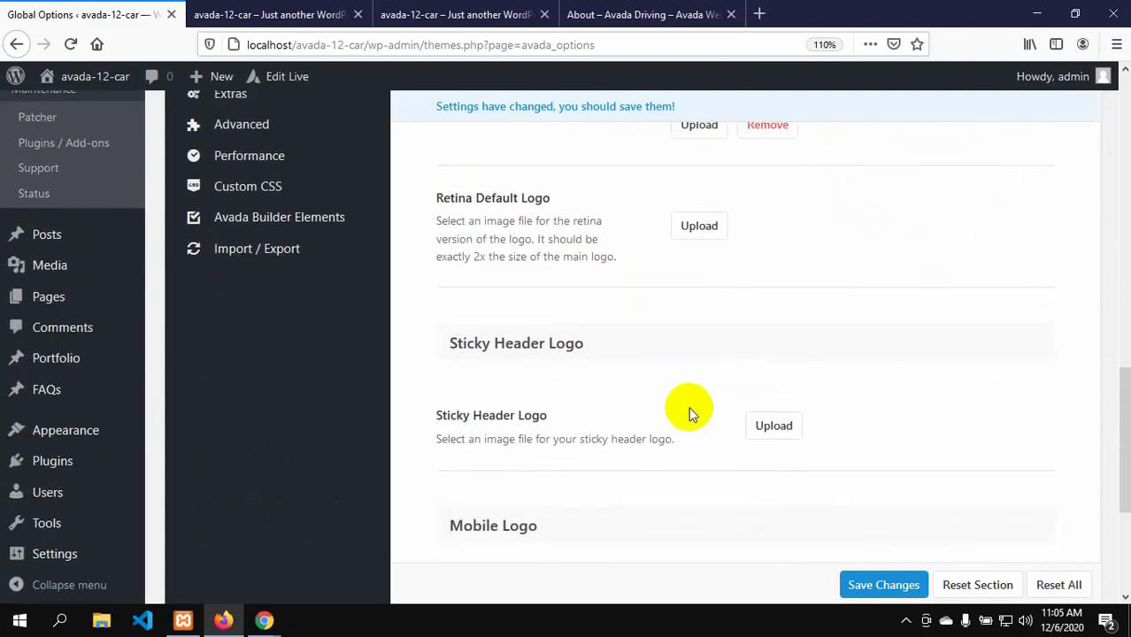
pyautogui.scroll(2, 687, 411)
pyautogui.scroll(-1, 688, 409)
pyautogui.scroll(2, 690, 406)
pyautogui.scroll(-1, 690, 390)
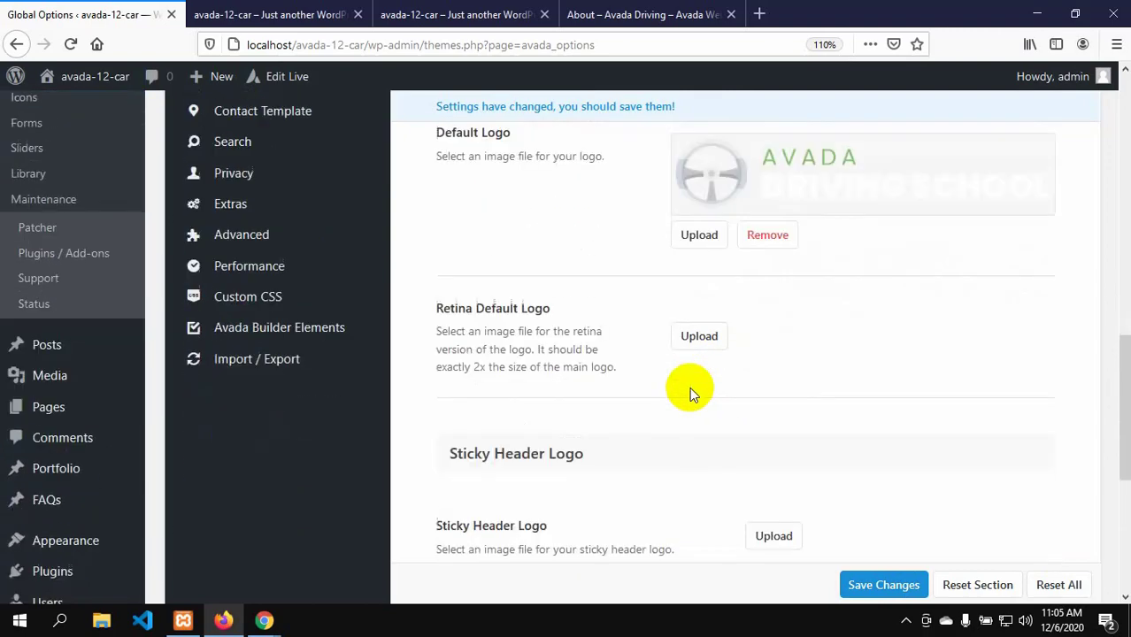
pyautogui.scroll(1, 689, 387)
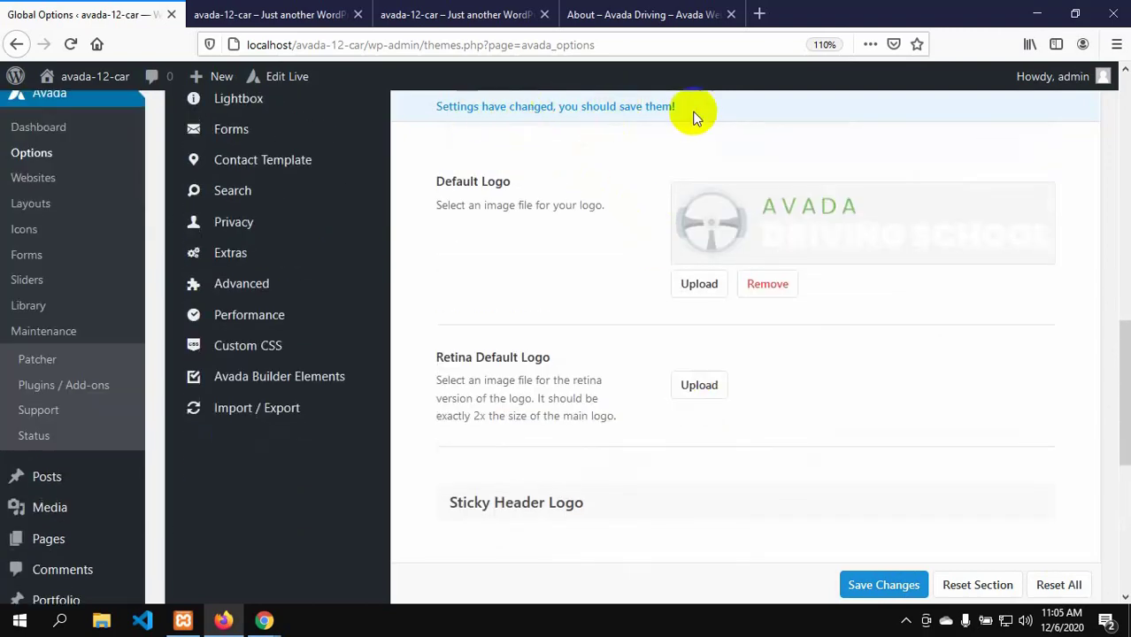
pyautogui.scroll(4, 631, 386)
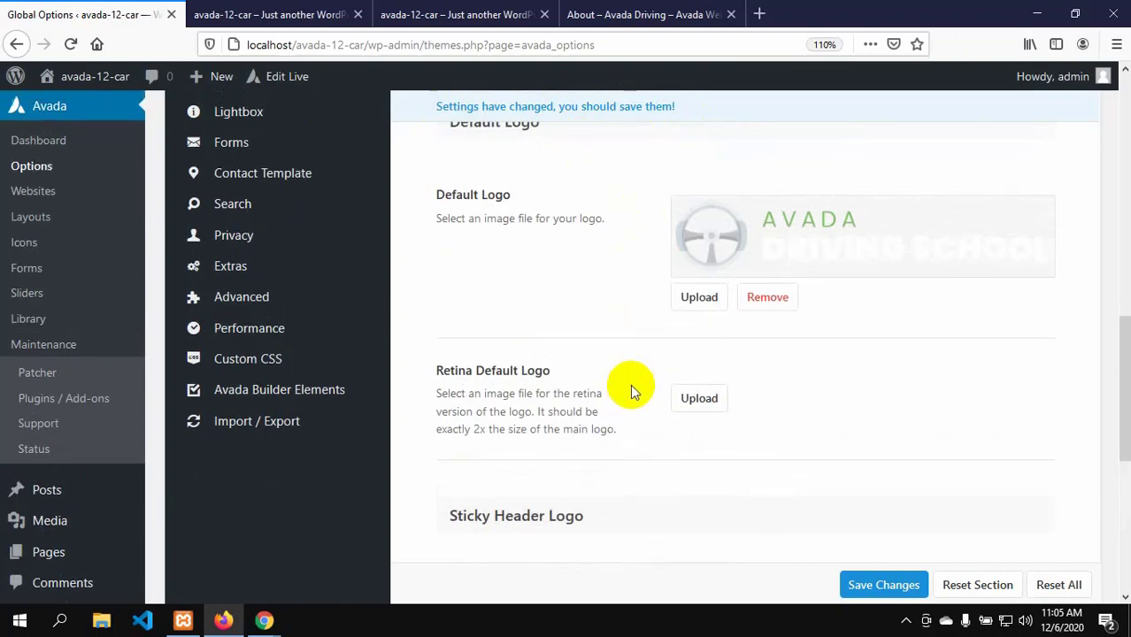
pyautogui.scroll(1, 630, 384)
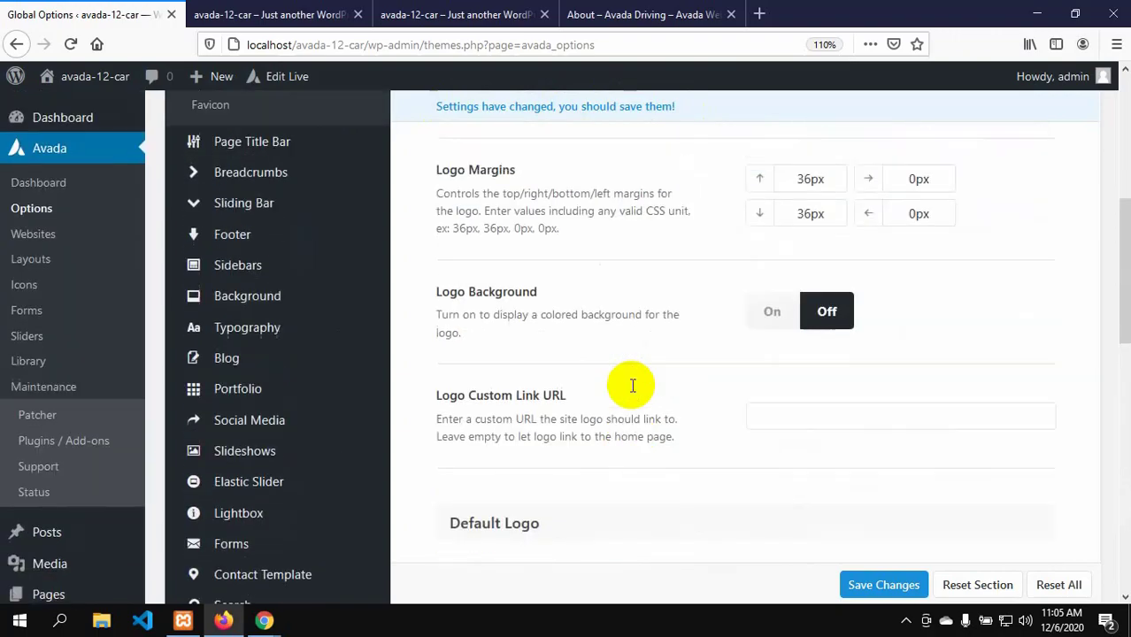
# - Examine the logo in the demo About page's normal and sticky header, and compare it with the Default Logo setting
pyautogui.click(597, 7)
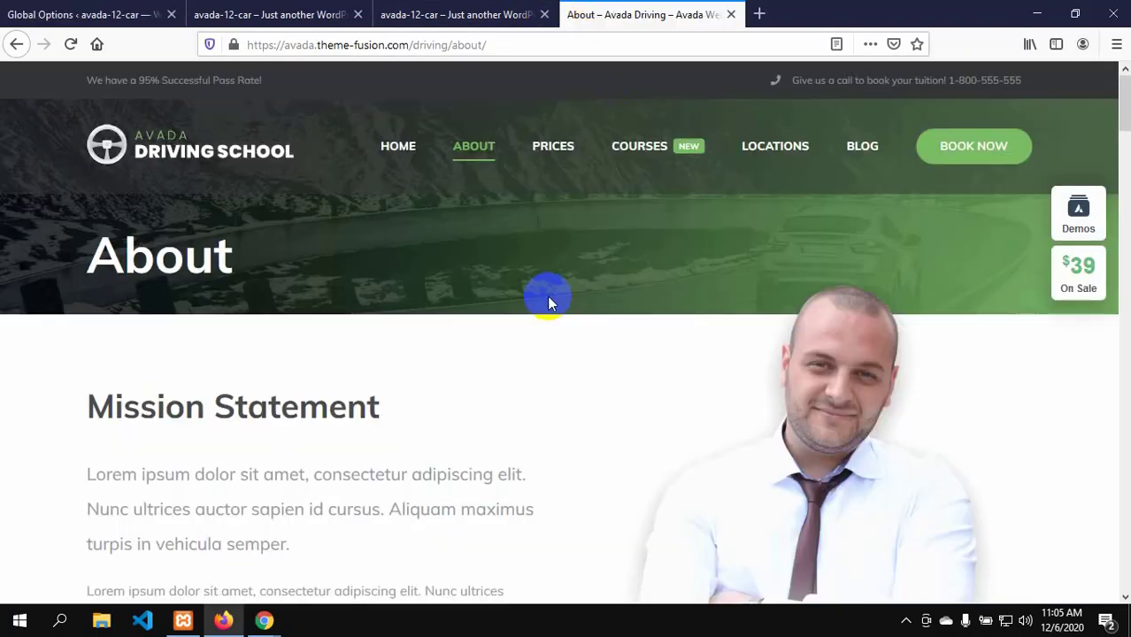
pyautogui.scroll(-5, 548, 301)
pyautogui.scroll(3, 550, 313)
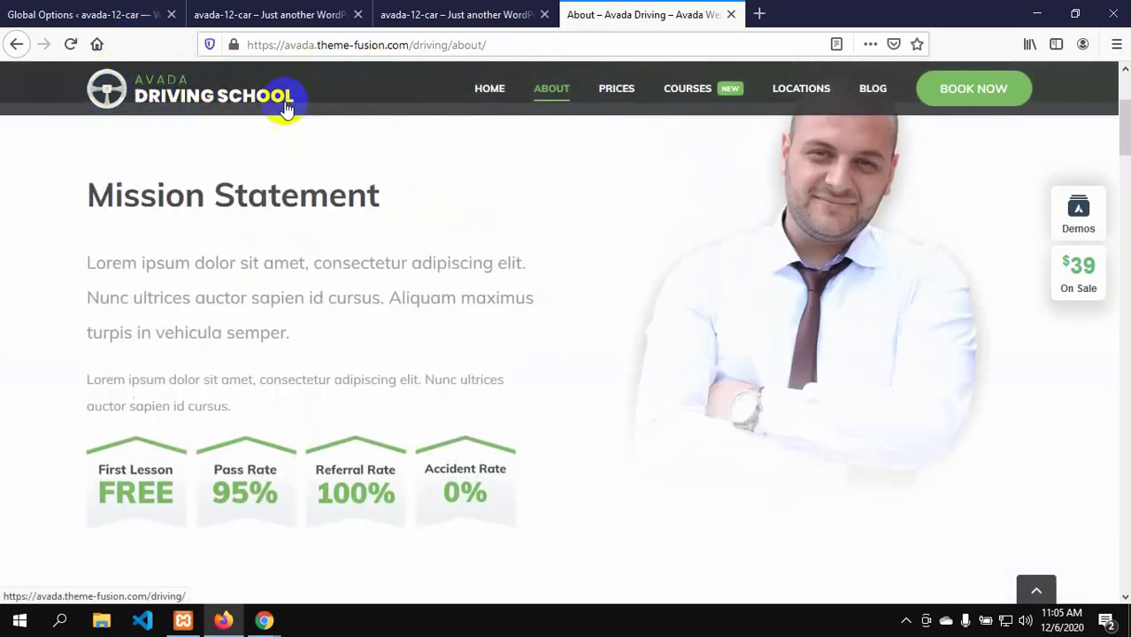
pyautogui.click(38, 10)
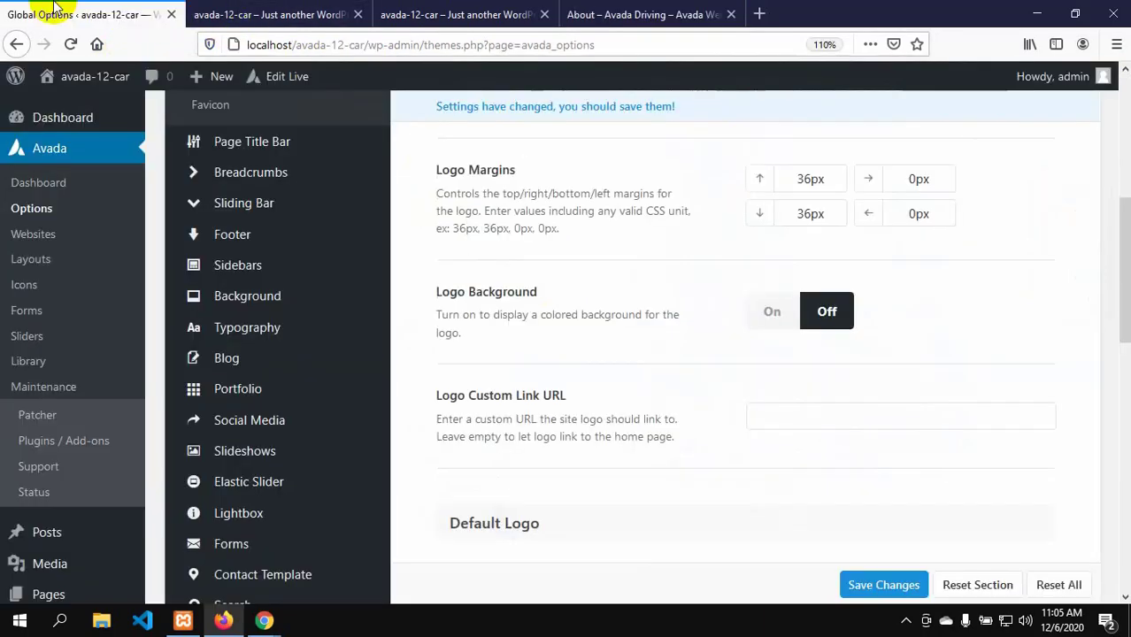
pyautogui.scroll(-5, 511, 430)
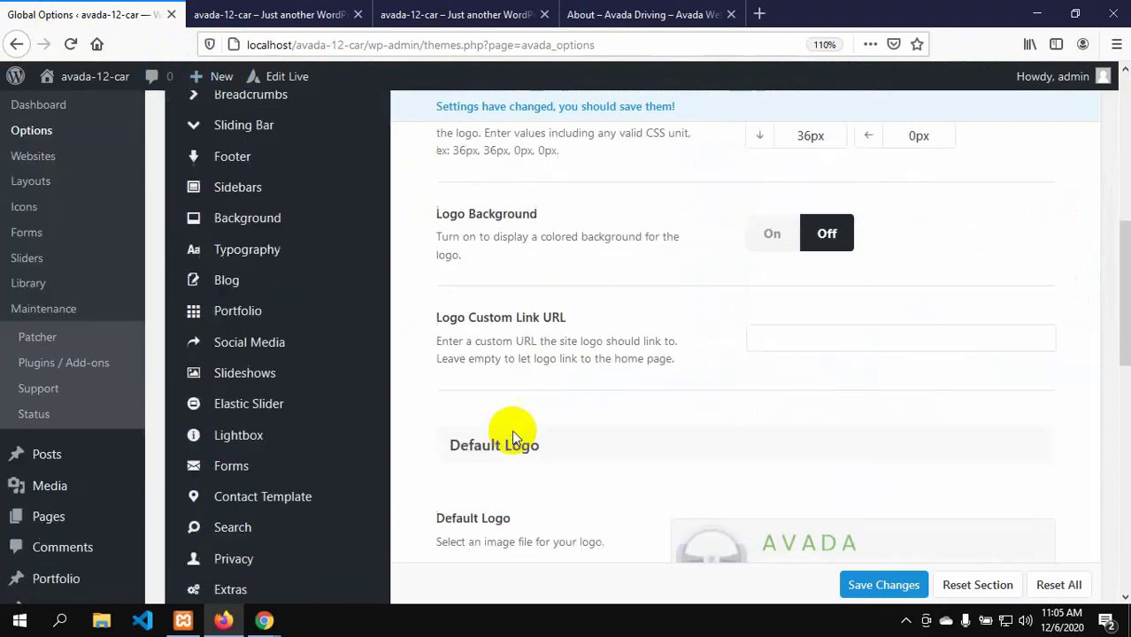
pyautogui.scroll(-2, 509, 403)
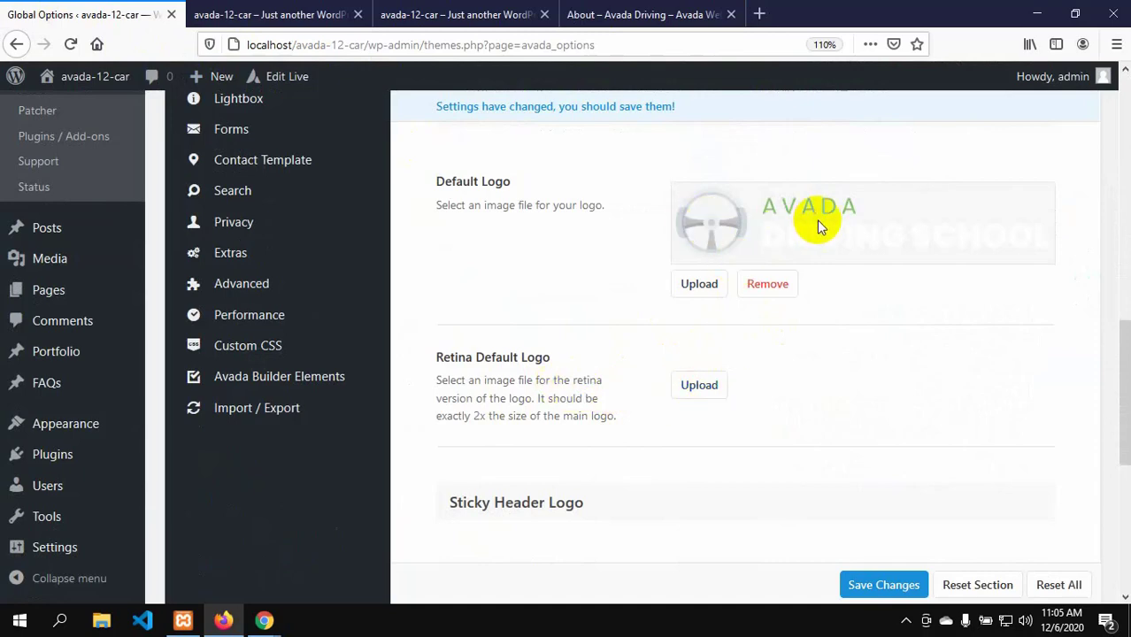
pyautogui.click(700, 386)
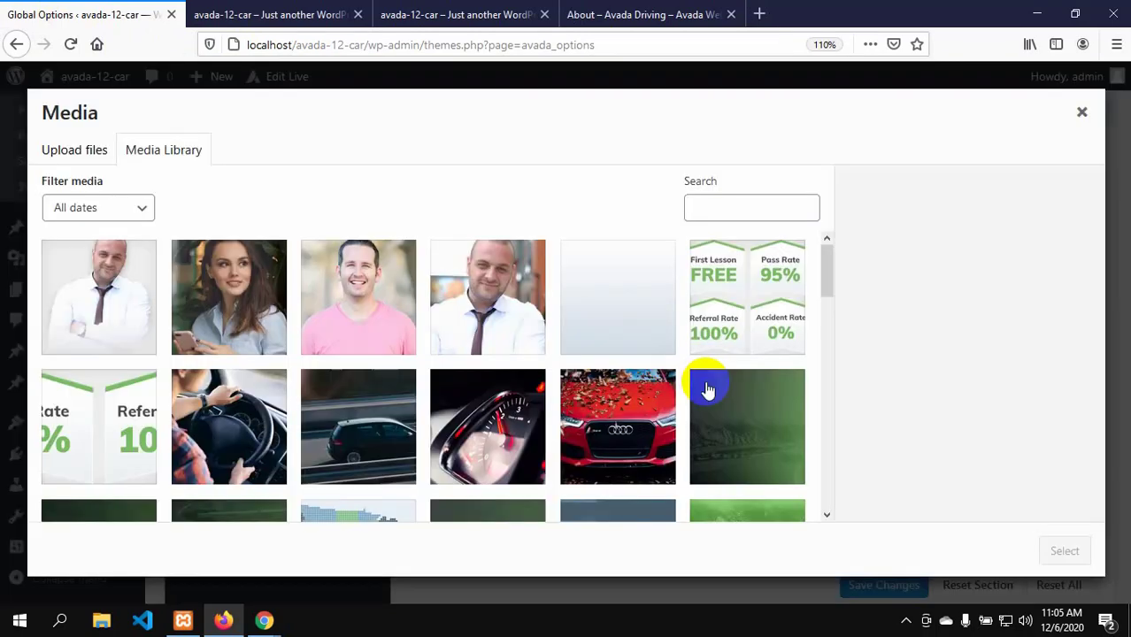
pyautogui.scroll(-2, 444, 383)
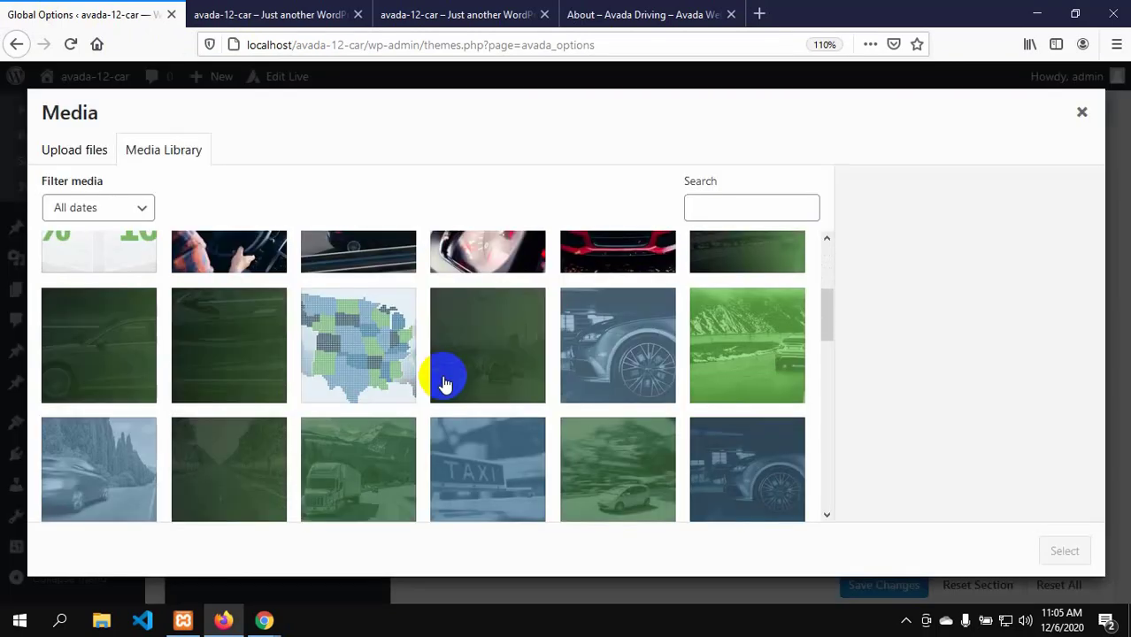
pyautogui.scroll(-3, 353, 391)
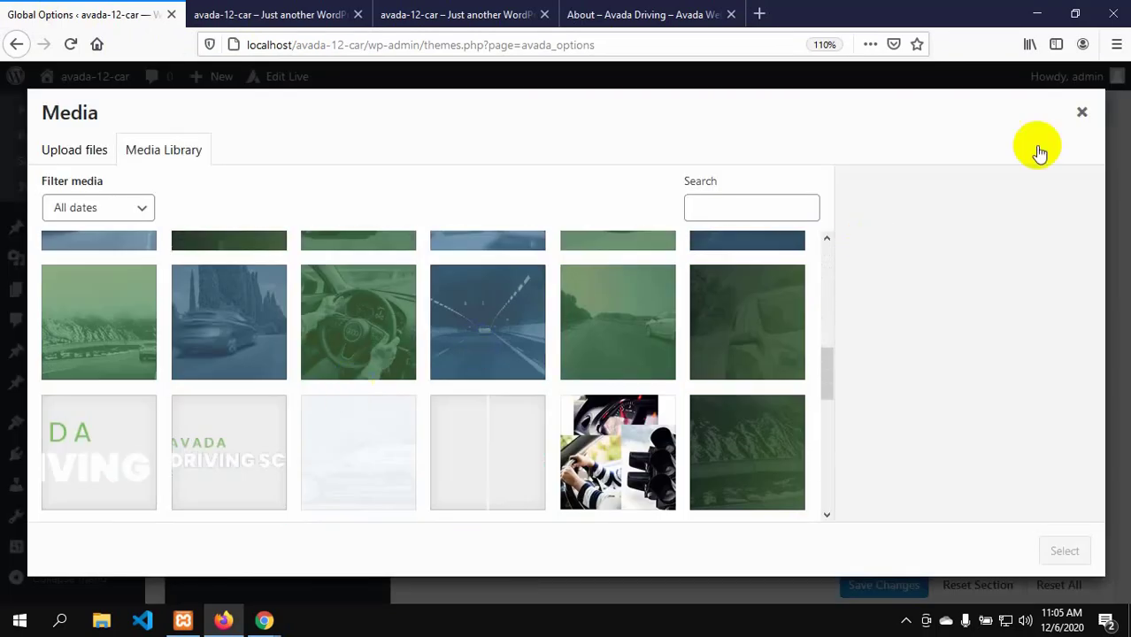
pyautogui.click(1082, 112)
# - Set the Sticky Header Logo to the avada-drivers-logo-2x.png image from the media library
pyautogui.scroll(-2, 762, 329)
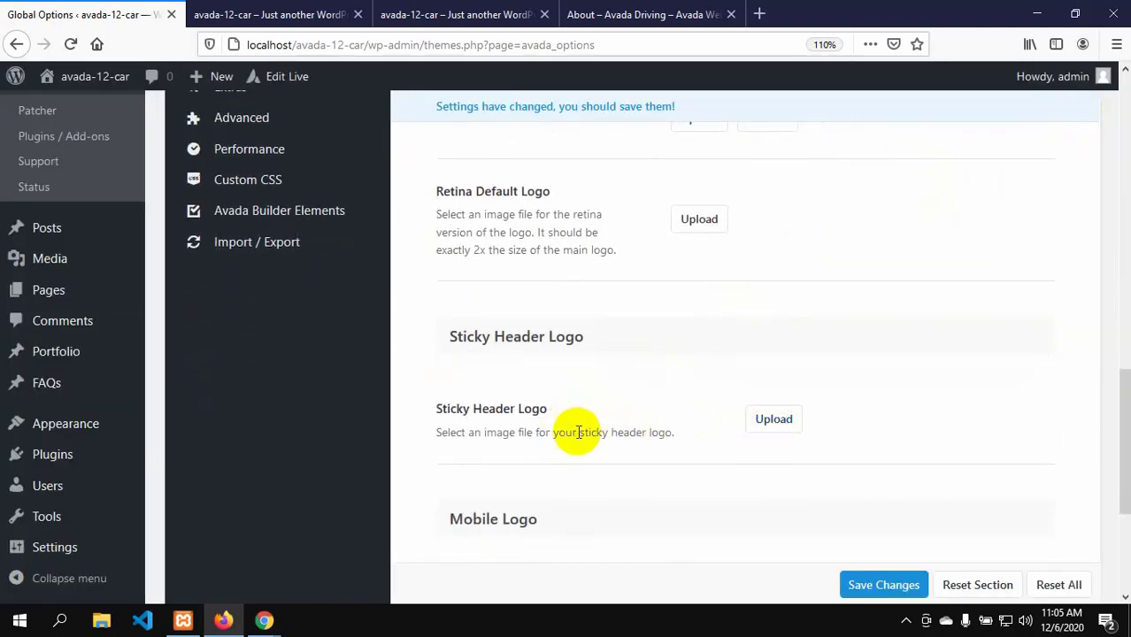
pyautogui.scroll(-3, 889, 266)
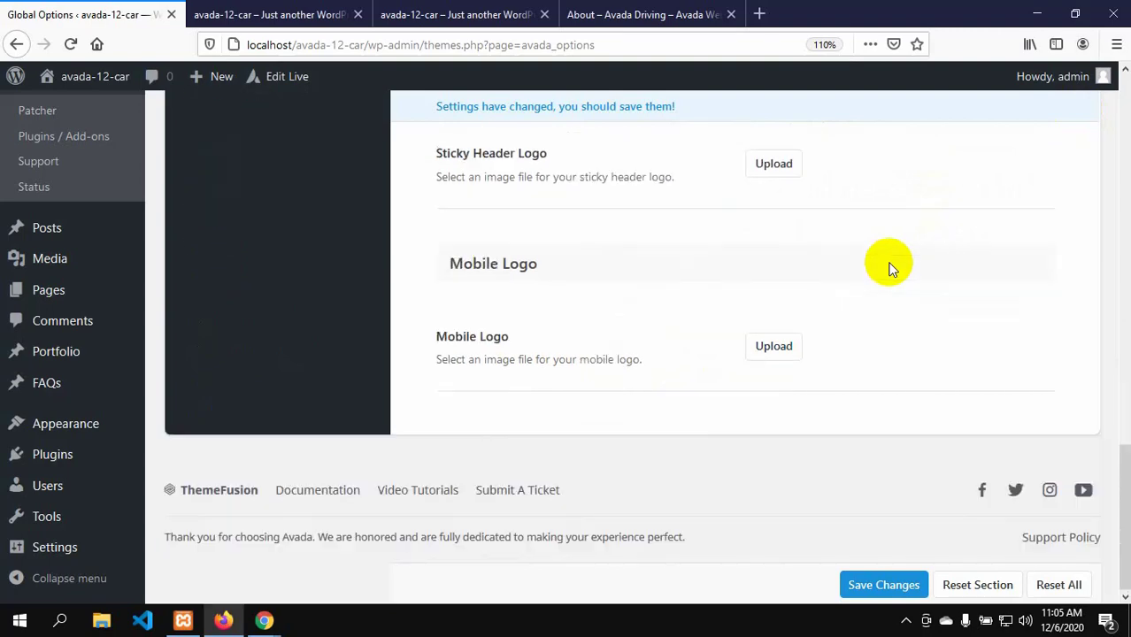
pyautogui.scroll(2, 889, 265)
pyautogui.scroll(-2, 890, 237)
pyautogui.scroll(3, 890, 237)
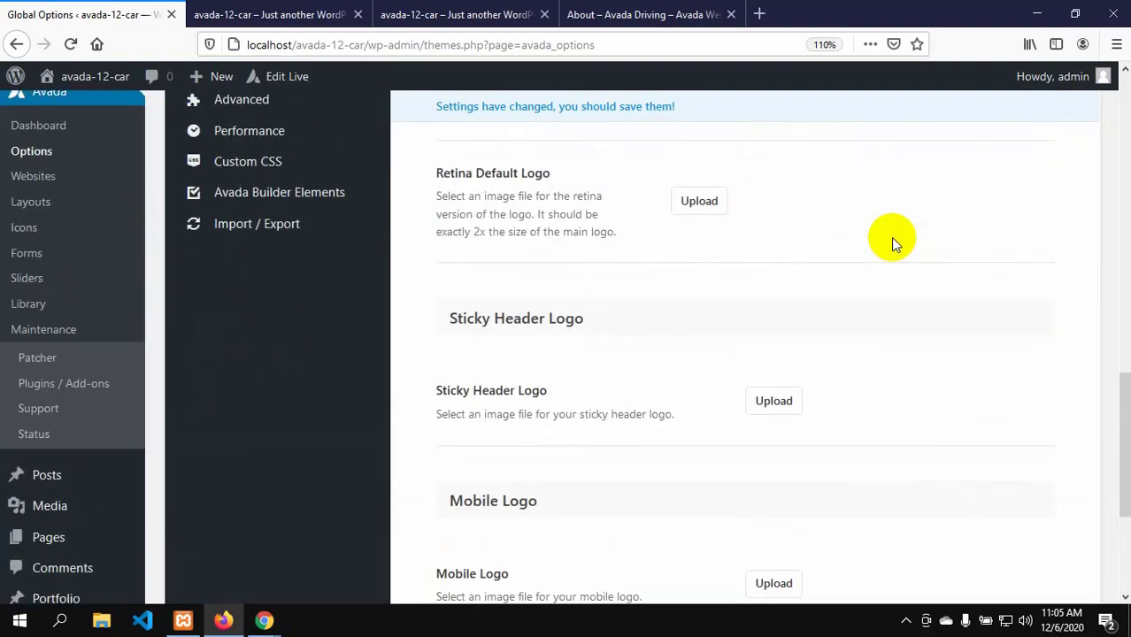
pyautogui.scroll(-3, 890, 237)
pyautogui.scroll(2, 890, 239)
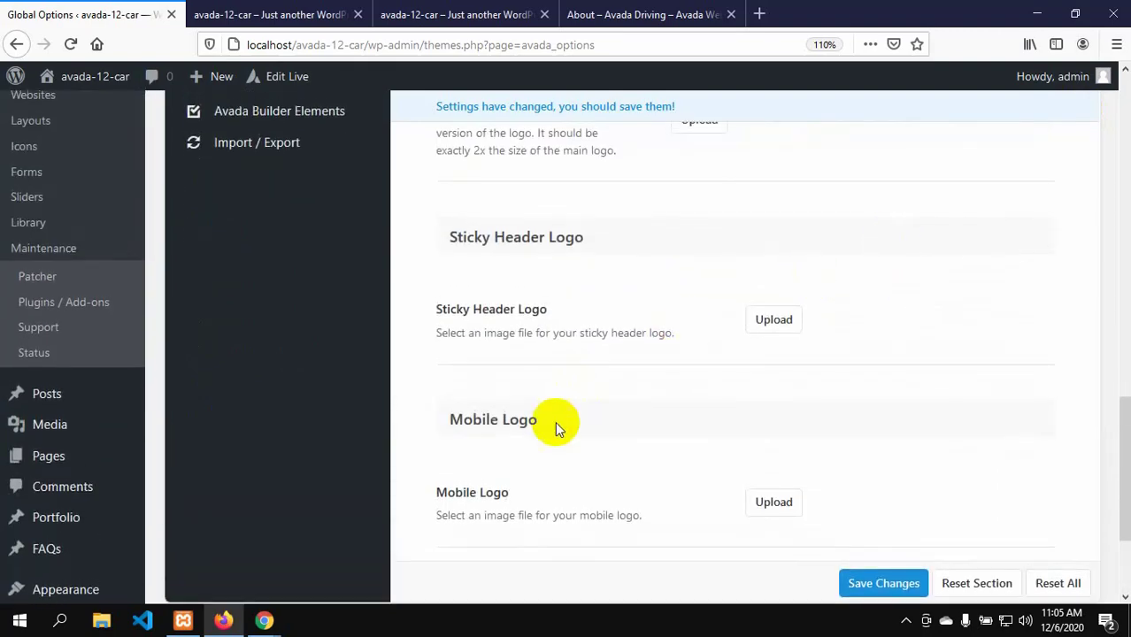
pyautogui.click(782, 321)
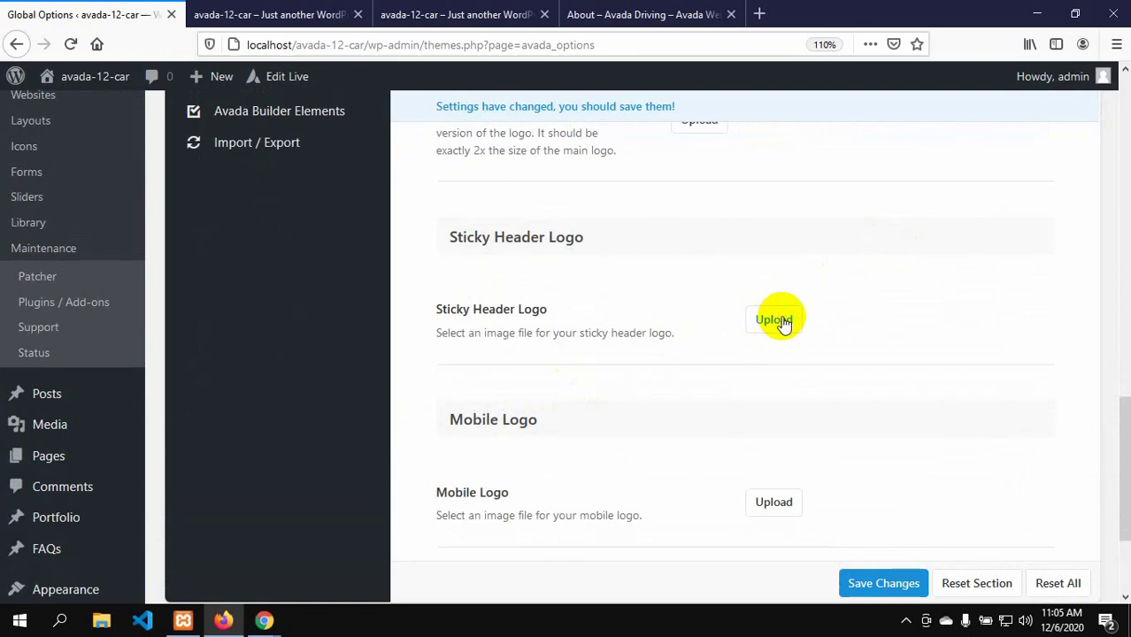
pyautogui.scroll(-3, 479, 357)
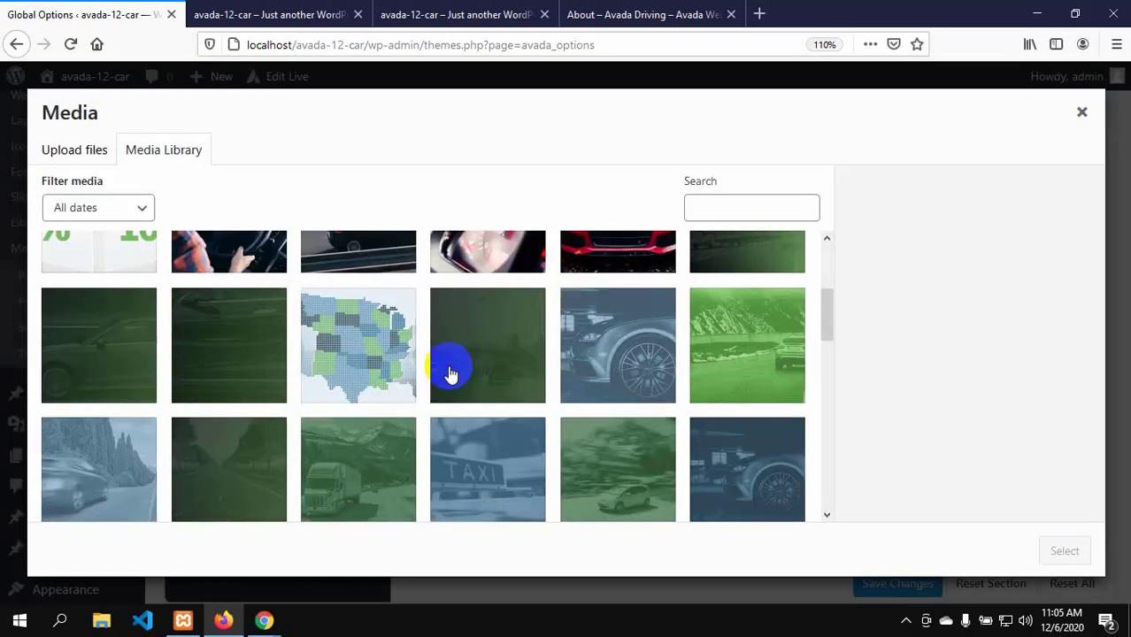
pyautogui.scroll(-5, 450, 374)
pyautogui.scroll(-3, 450, 372)
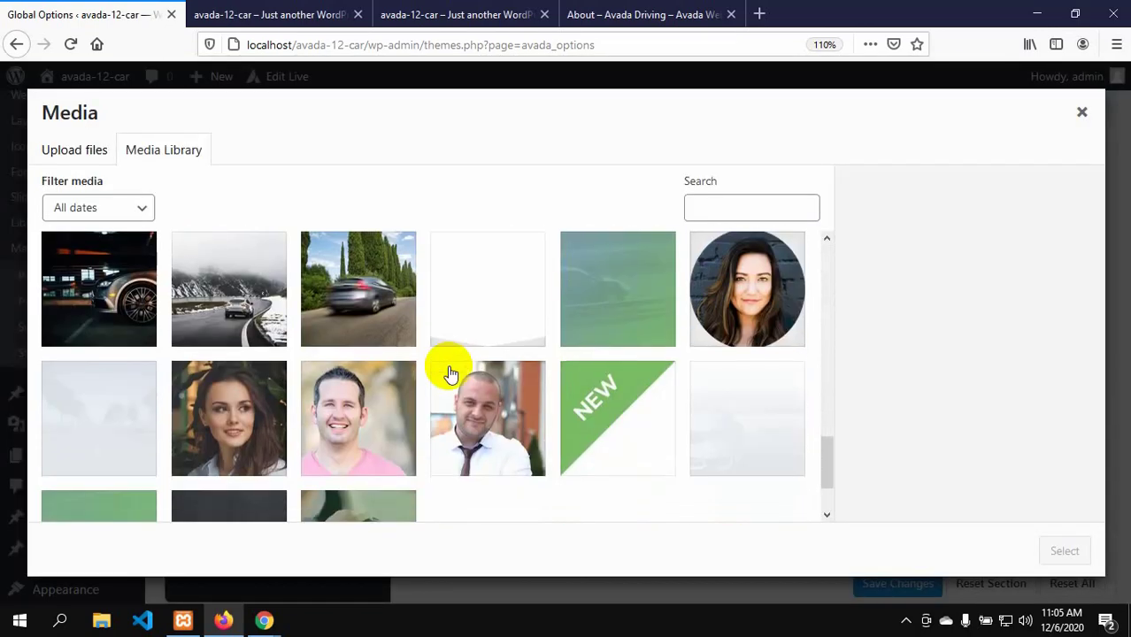
pyautogui.scroll(-1, 212, 414)
pyautogui.scroll(4, 212, 414)
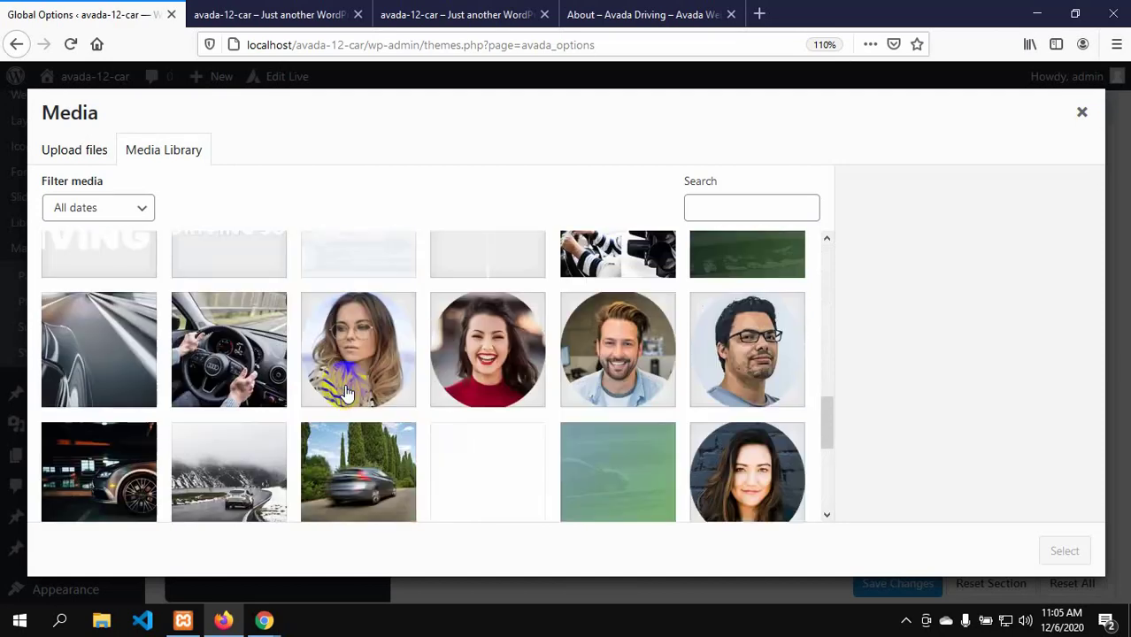
pyautogui.scroll(3, 341, 384)
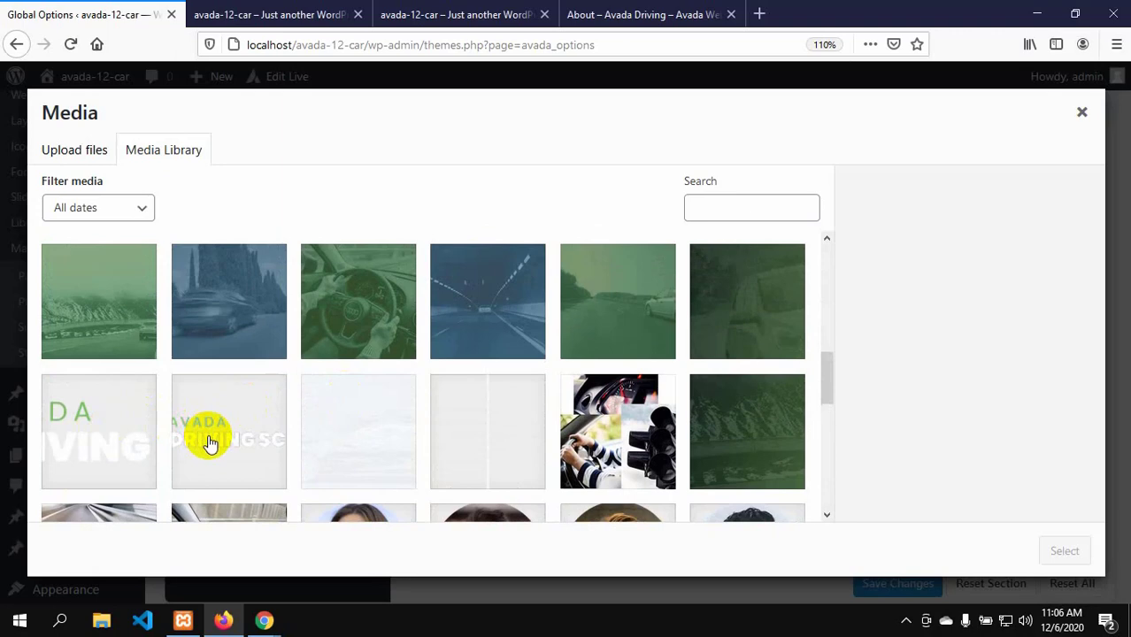
pyautogui.click(97, 445)
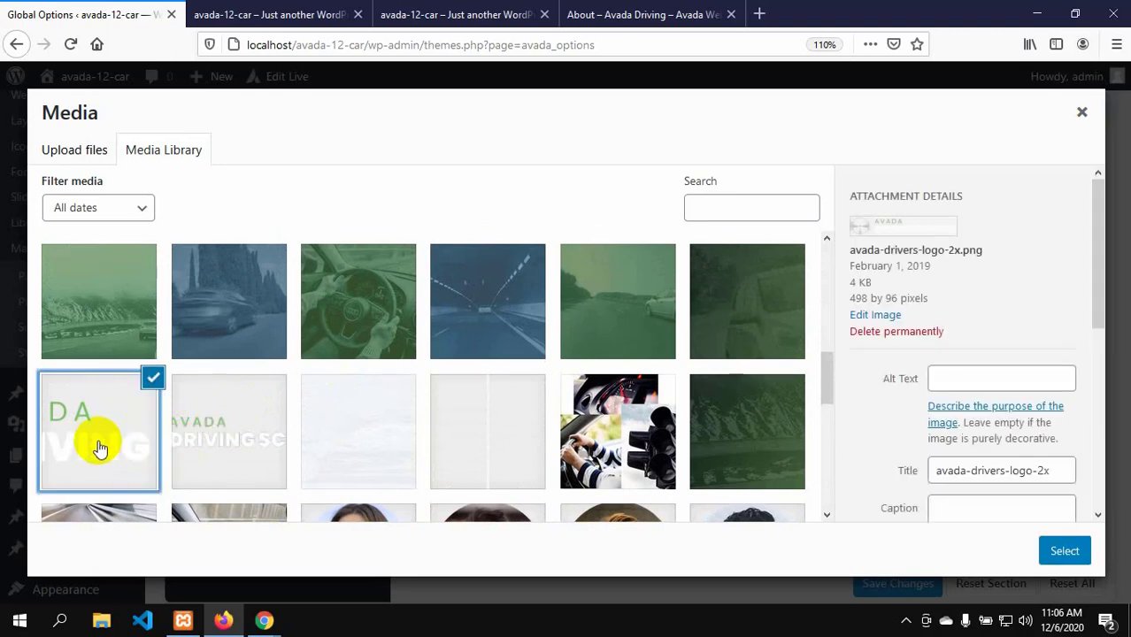
pyautogui.click(186, 429)
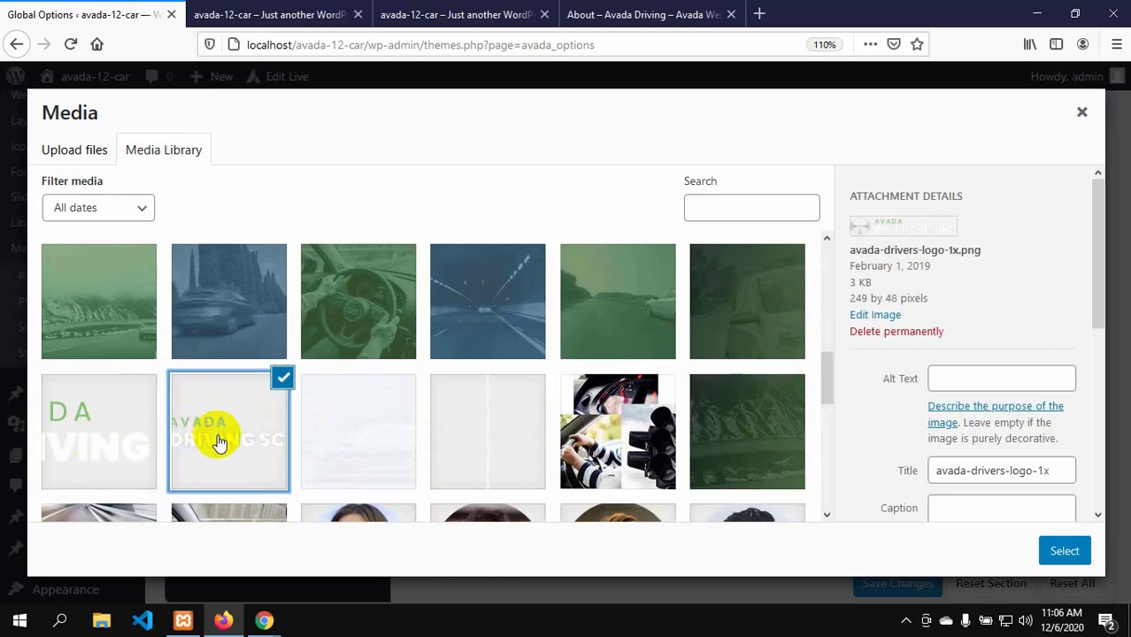
pyautogui.click(105, 449)
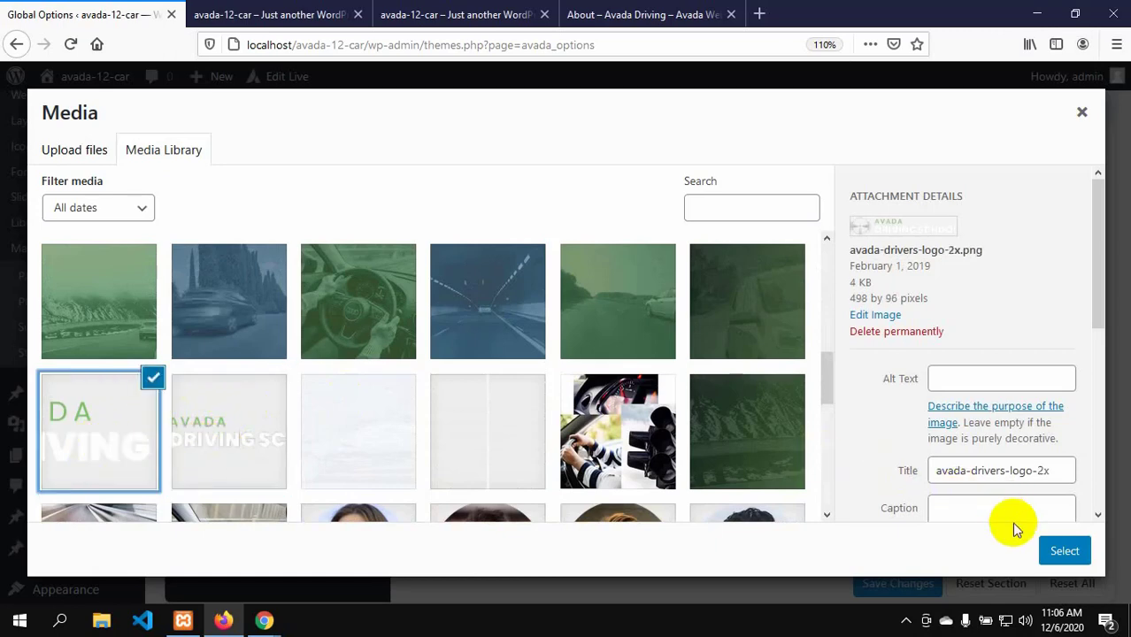
pyautogui.click(1065, 552)
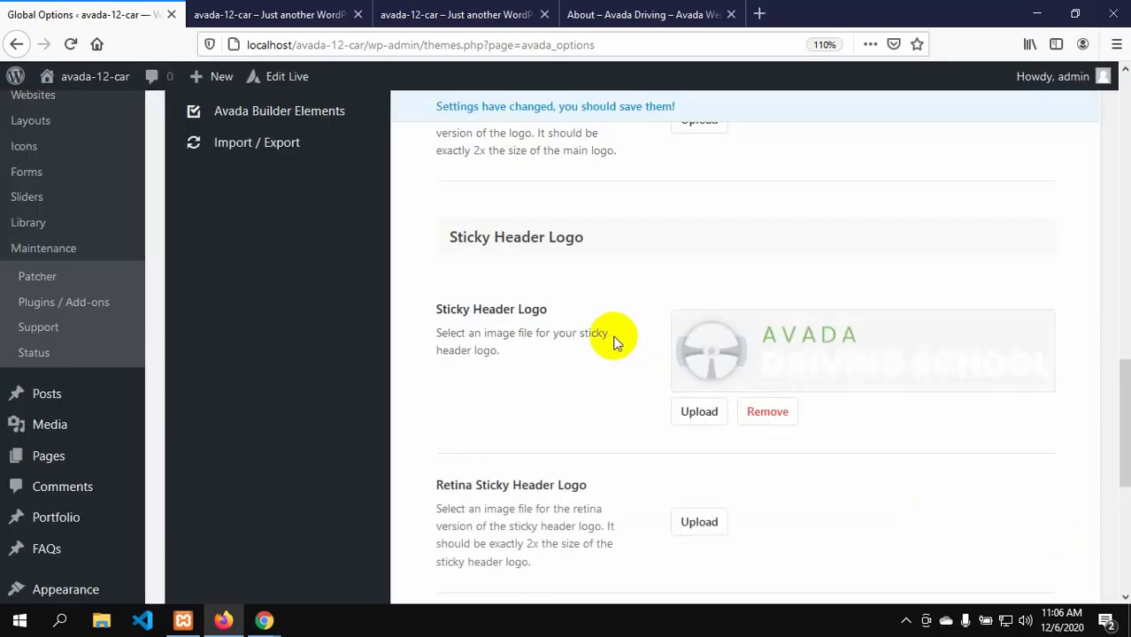
# - Set the Mobile Logo to the avada-drivers-logo-1x.png image from the media library
pyautogui.scroll(-3, 613, 339)
pyautogui.scroll(-3, 615, 345)
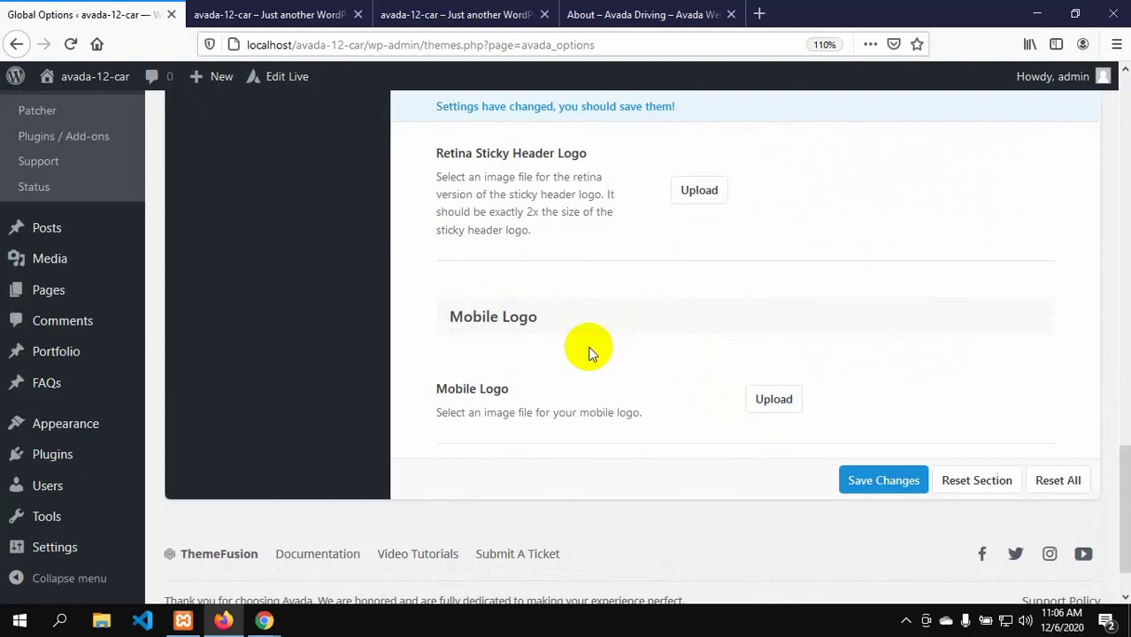
pyautogui.scroll(-1, 588, 350)
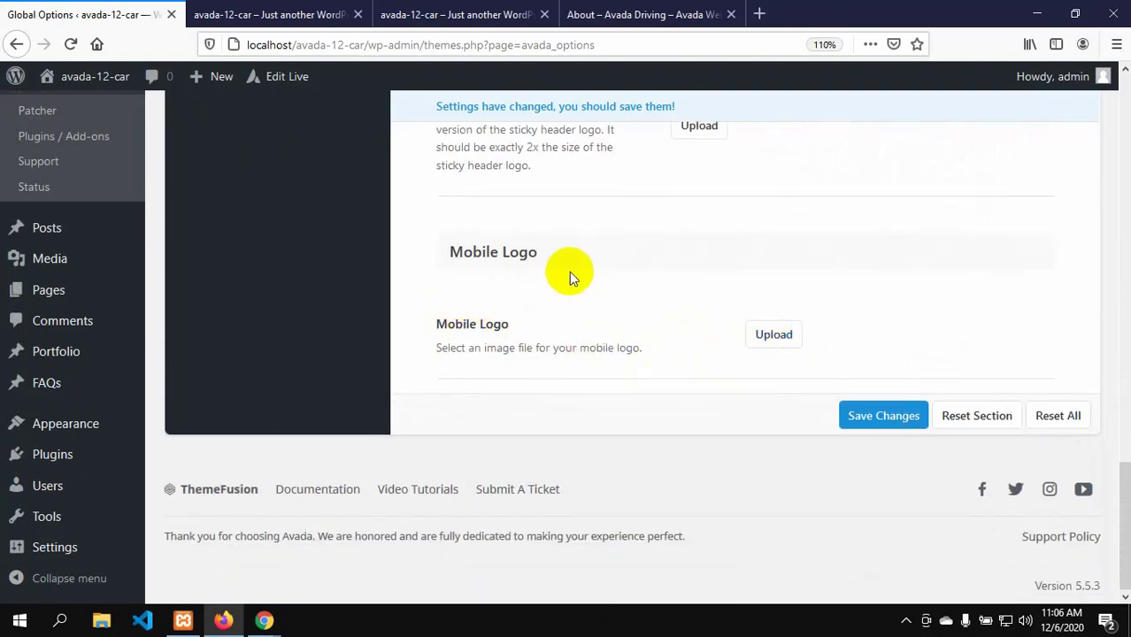
pyautogui.click(779, 334)
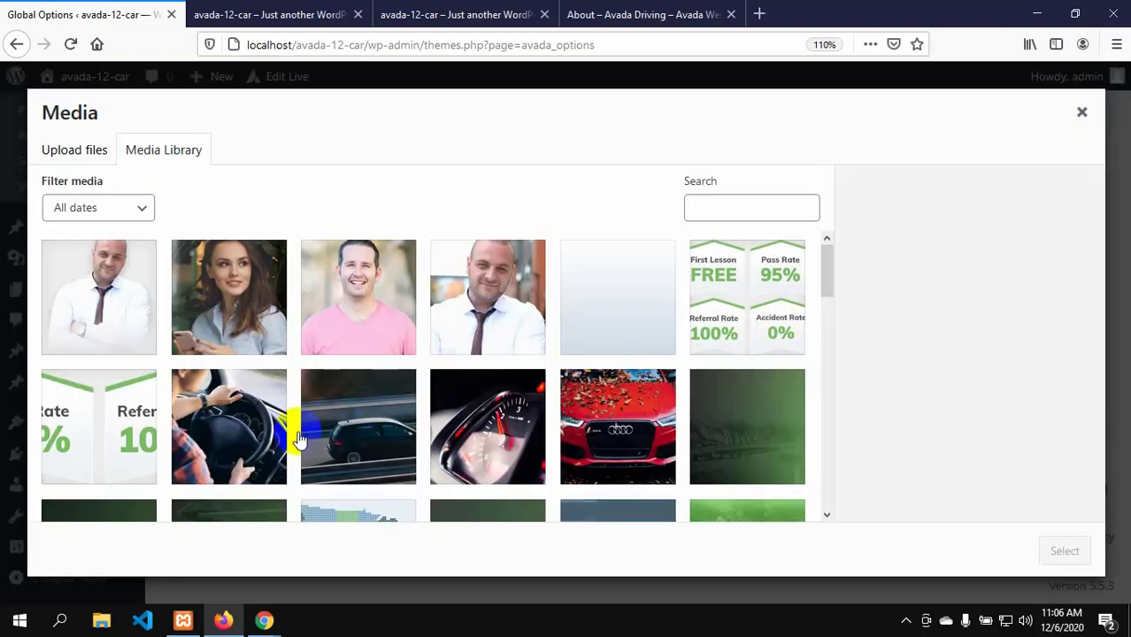
pyautogui.scroll(-3, 228, 449)
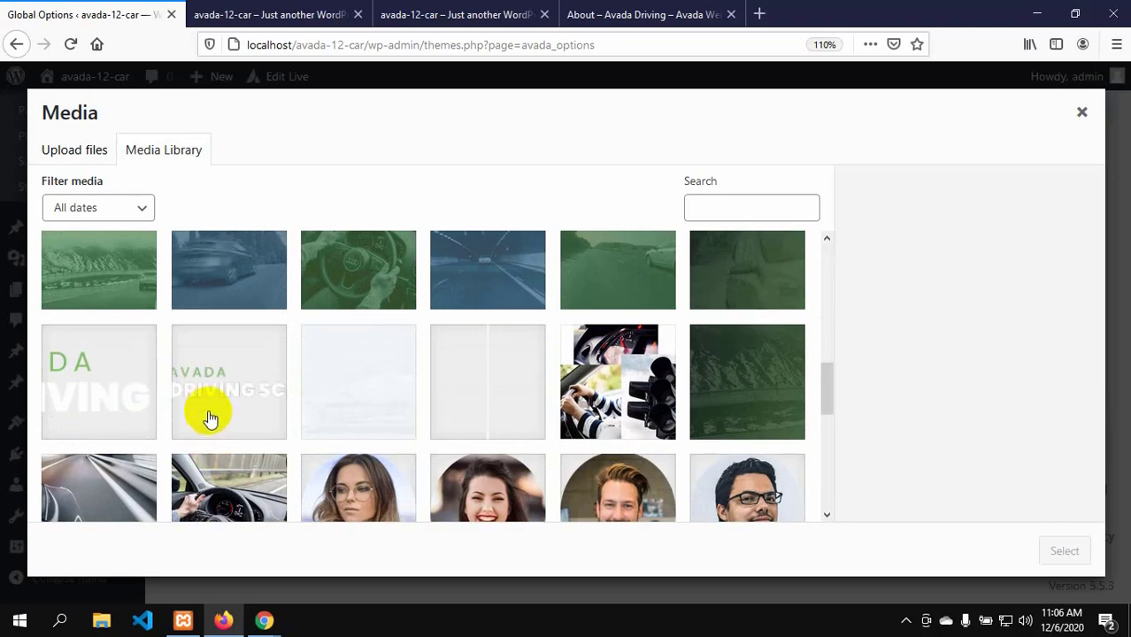
pyautogui.click(210, 414)
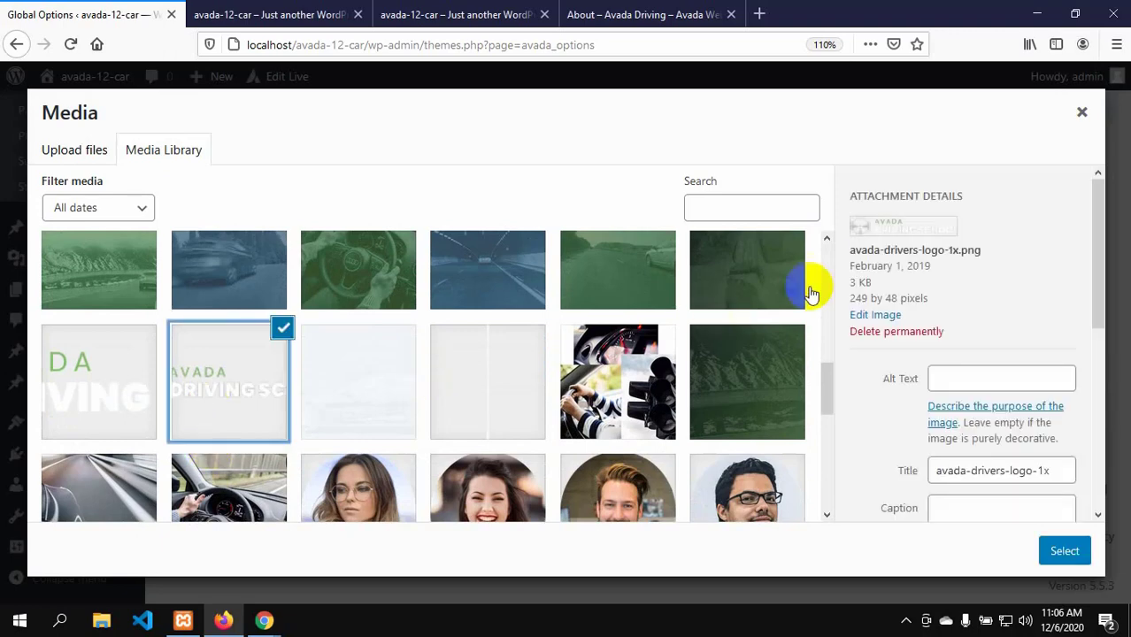
pyautogui.scroll(-4, 1010, 442)
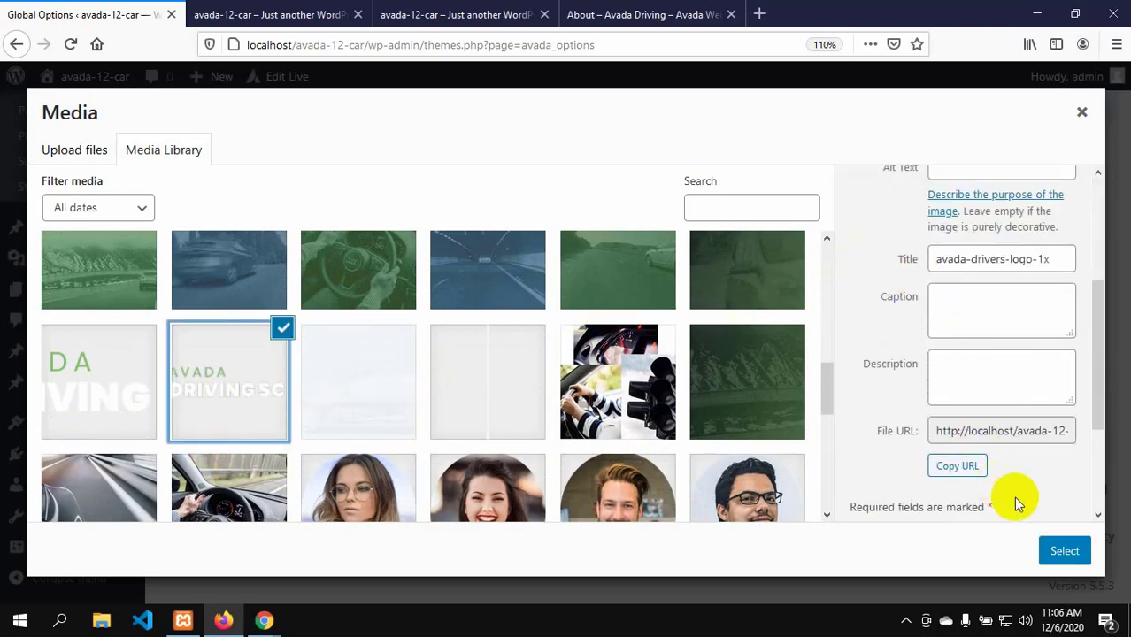
pyautogui.click(1064, 550)
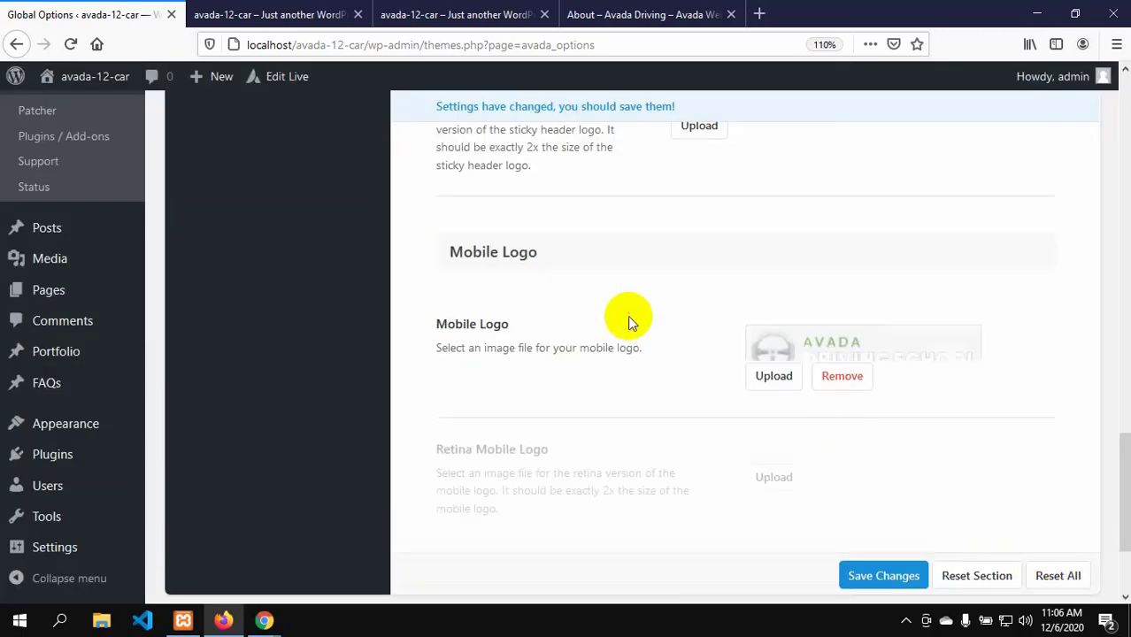
# - Copy the site's base address localhost/avada-12-car/ from the current page's URL for the logo's custom link
pyautogui.scroll(-2, 626, 315)
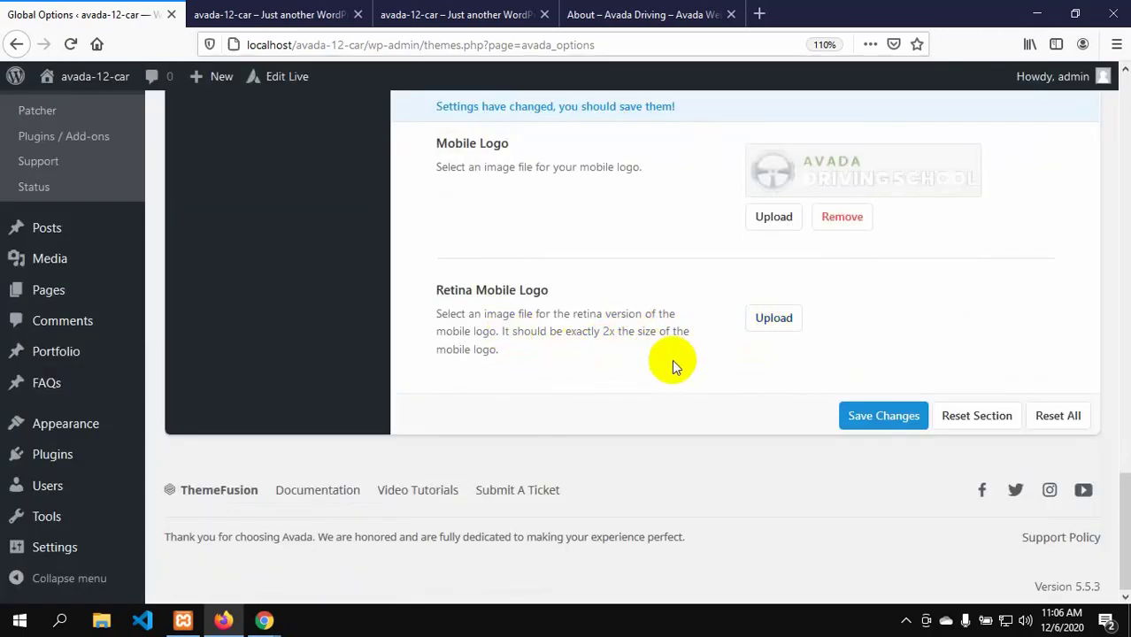
pyautogui.scroll(3, 655, 358)
pyautogui.scroll(6, 655, 362)
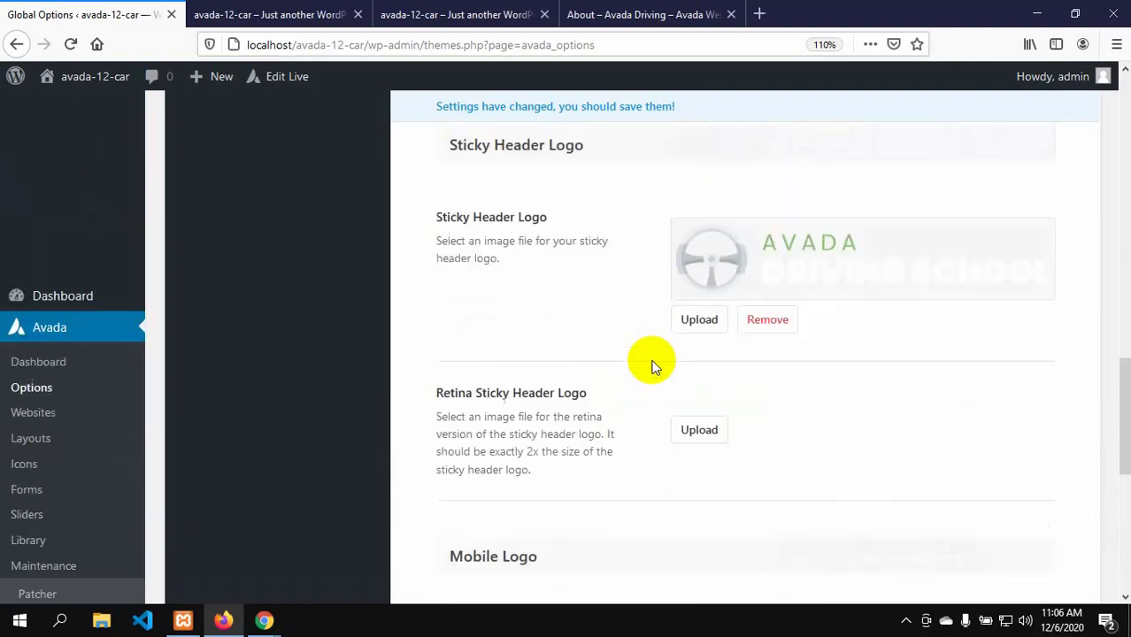
pyautogui.scroll(2, 576, 372)
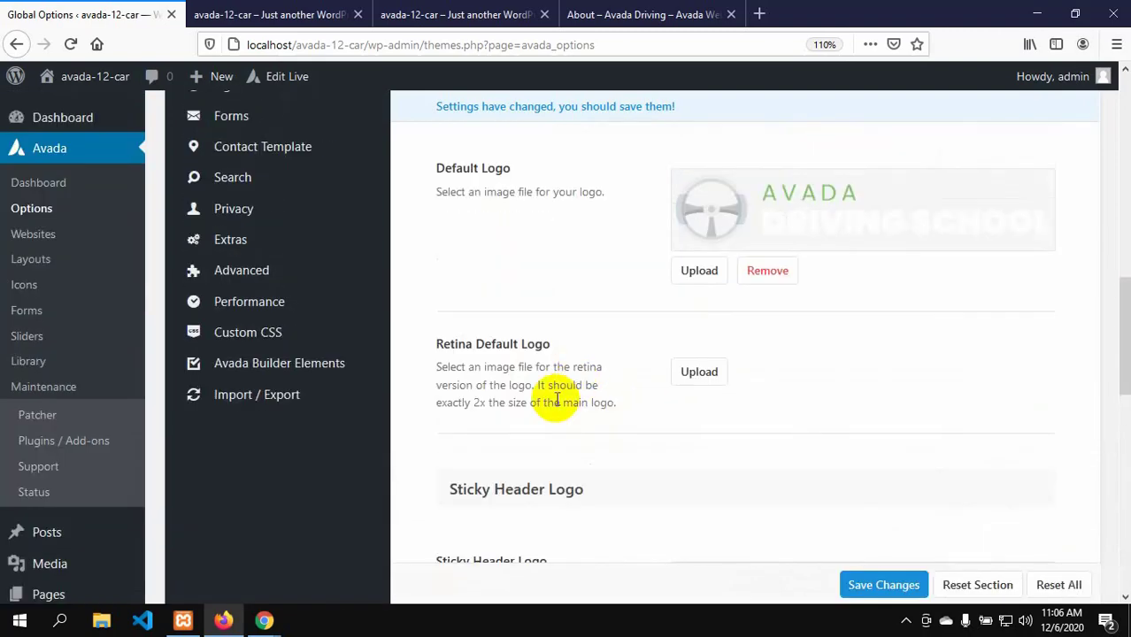
pyautogui.scroll(5, 581, 370)
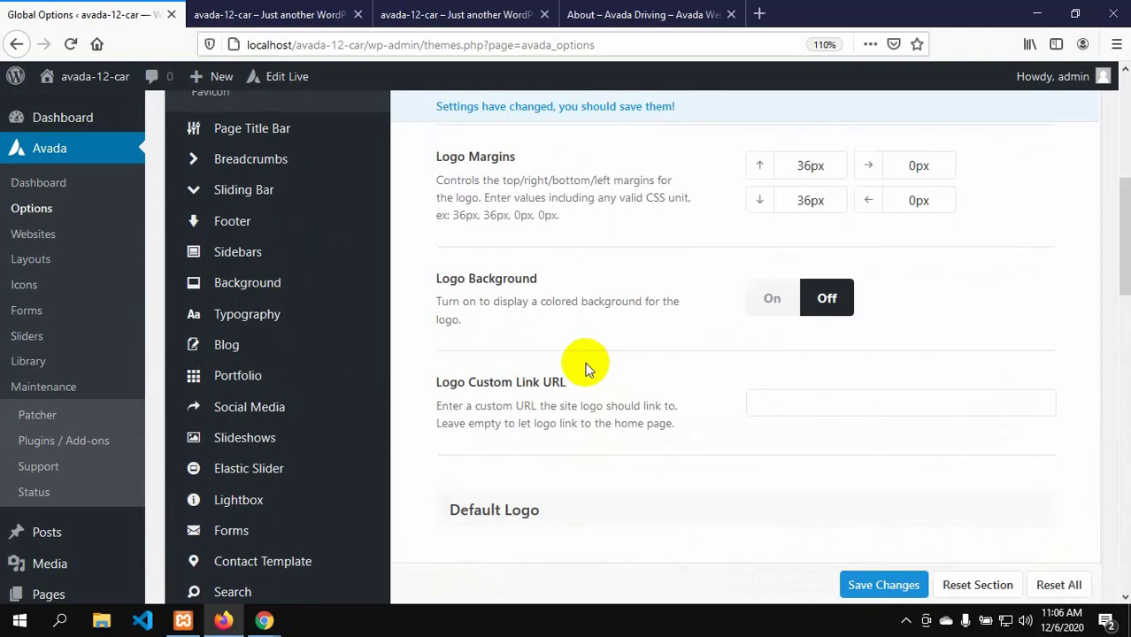
pyautogui.click(759, 398)
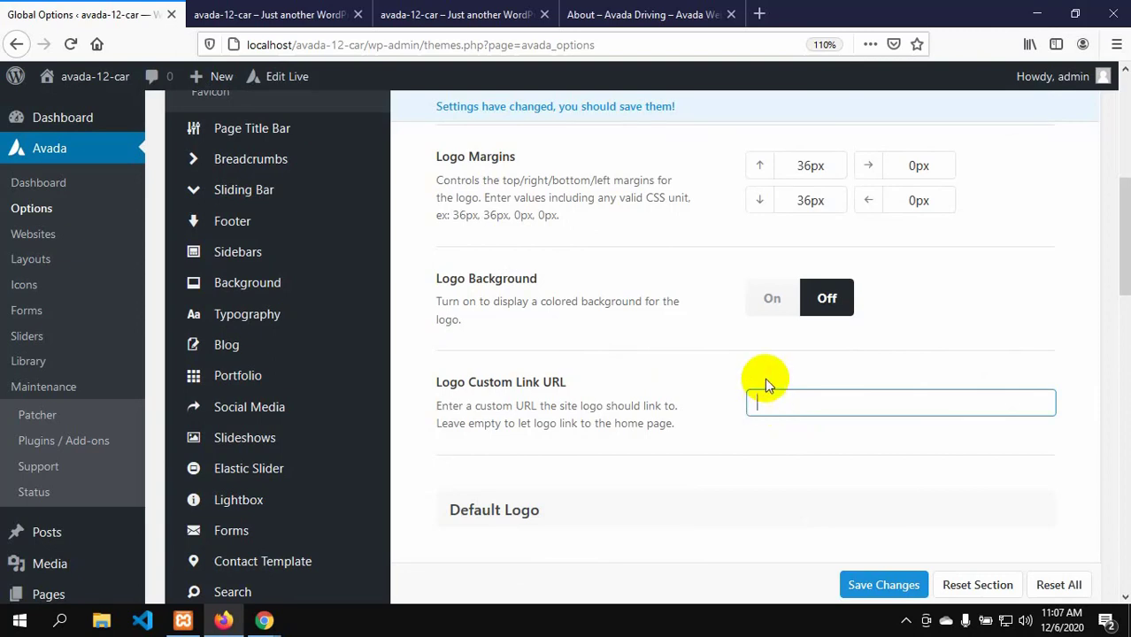
pyautogui.scroll(5, 775, 379)
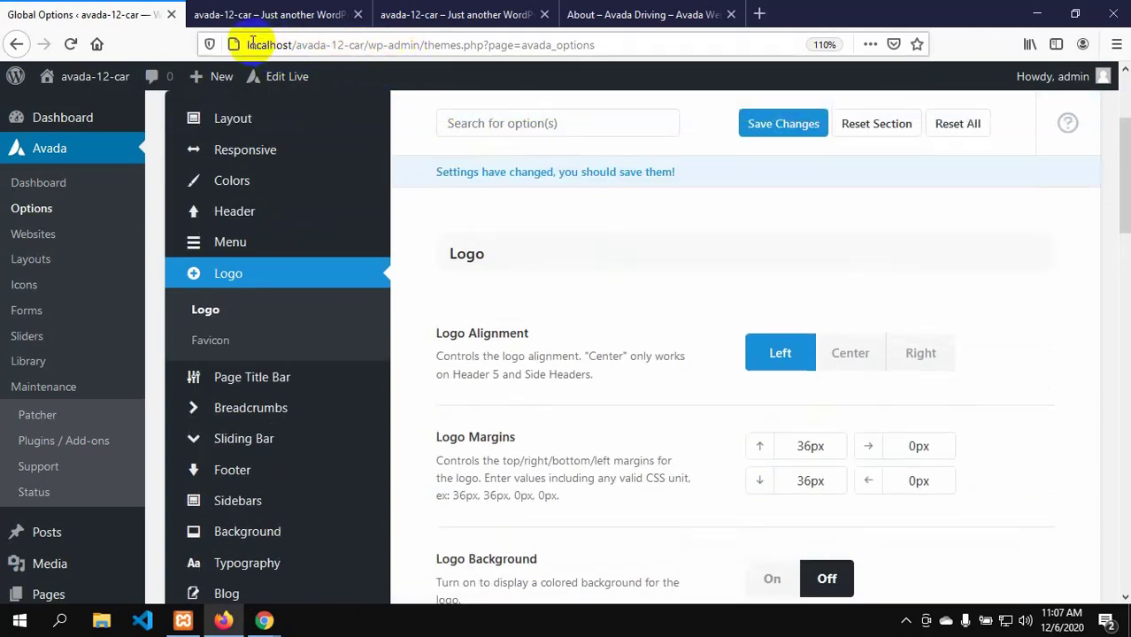
pyautogui.moveTo(251, 44); pyautogui.dragTo(319, 48)
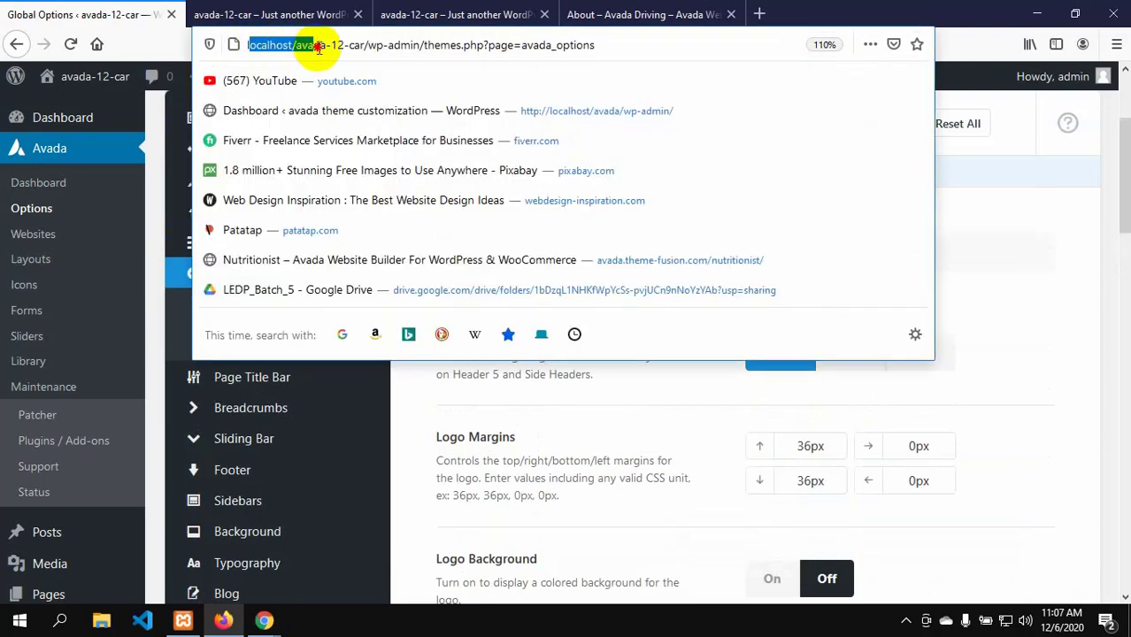
pyautogui.click(624, 45)
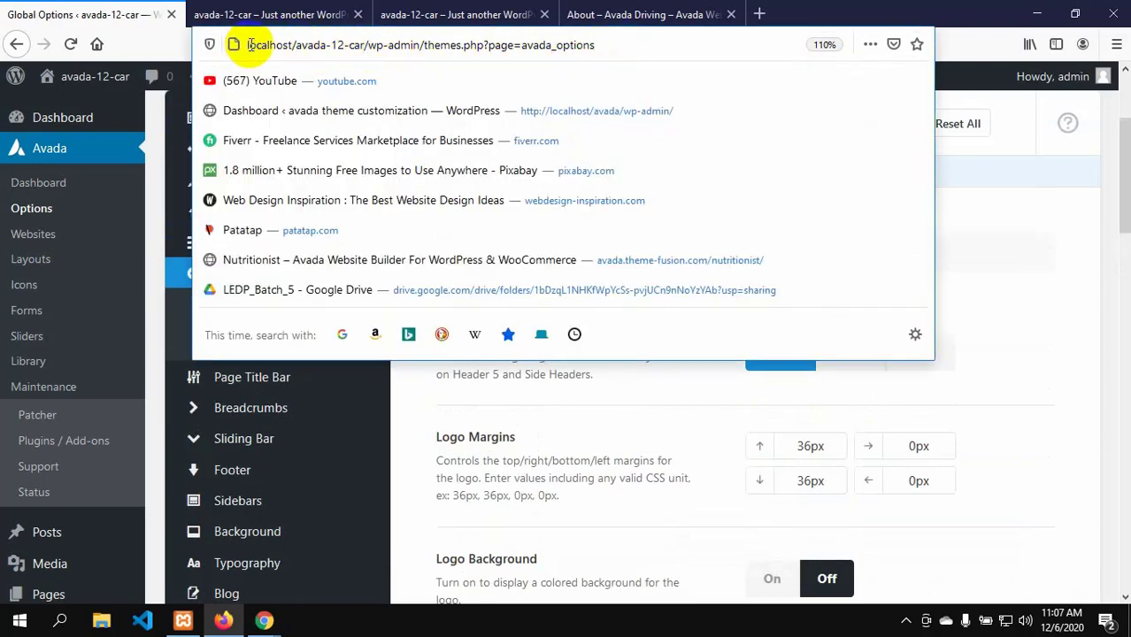
pyautogui.moveTo(250, 44); pyautogui.dragTo(364, 51)
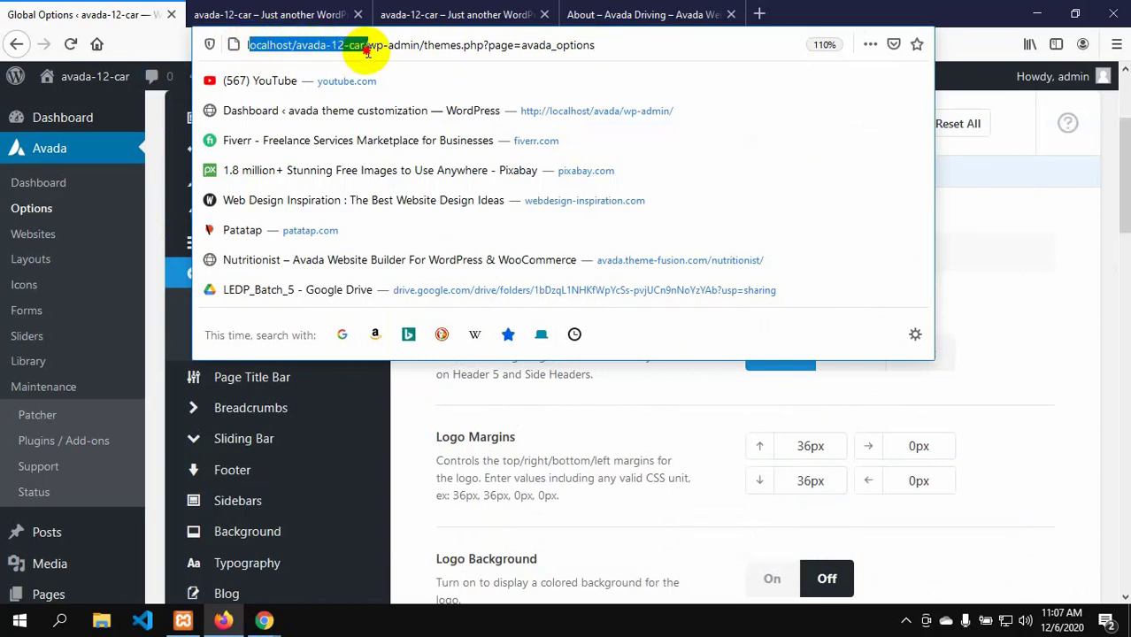
pyautogui.rightClick(367, 51)
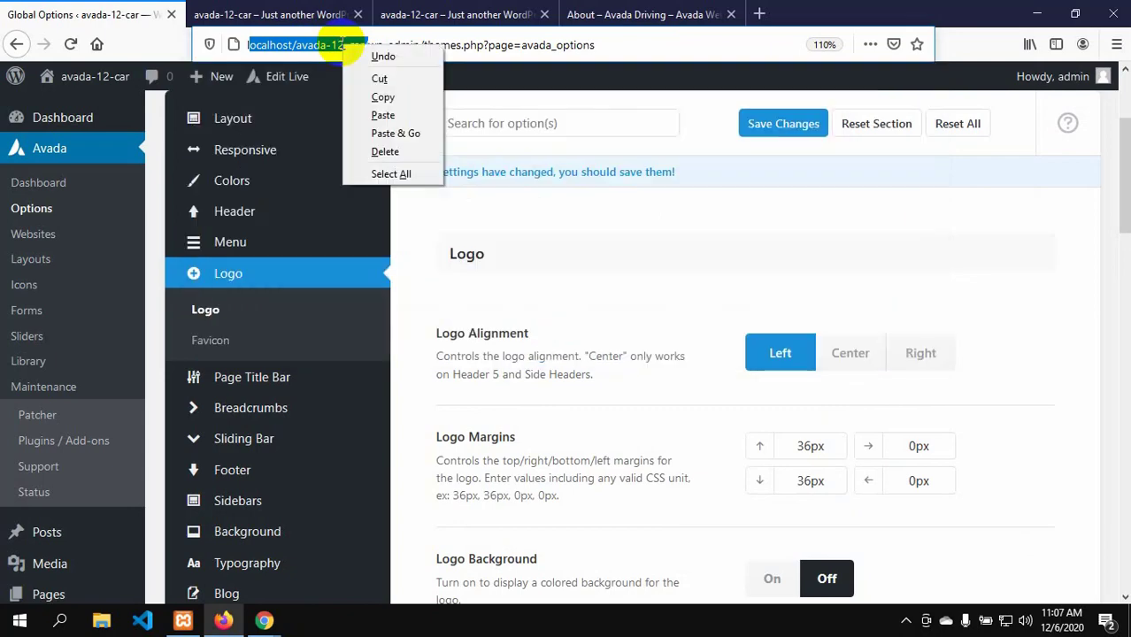
pyautogui.click(382, 93)
# - Set the Logo Custom Link URL to localhost/avada-12-car/ and save the logo settings
pyautogui.scroll(-4, 727, 477)
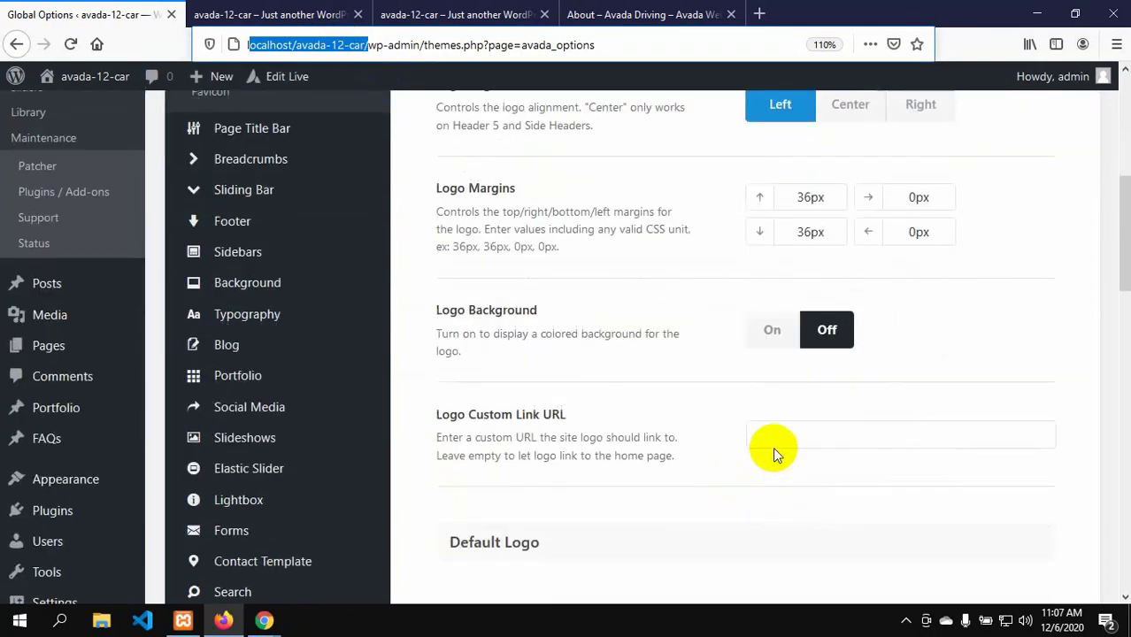
pyautogui.click(779, 410)
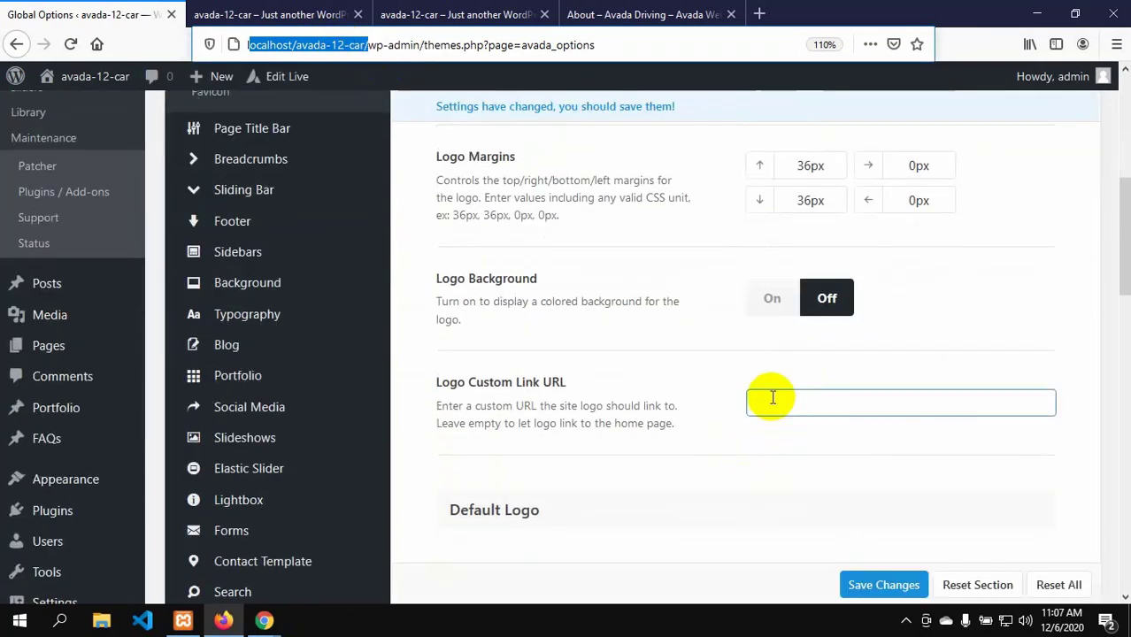
pyautogui.click(773, 398)
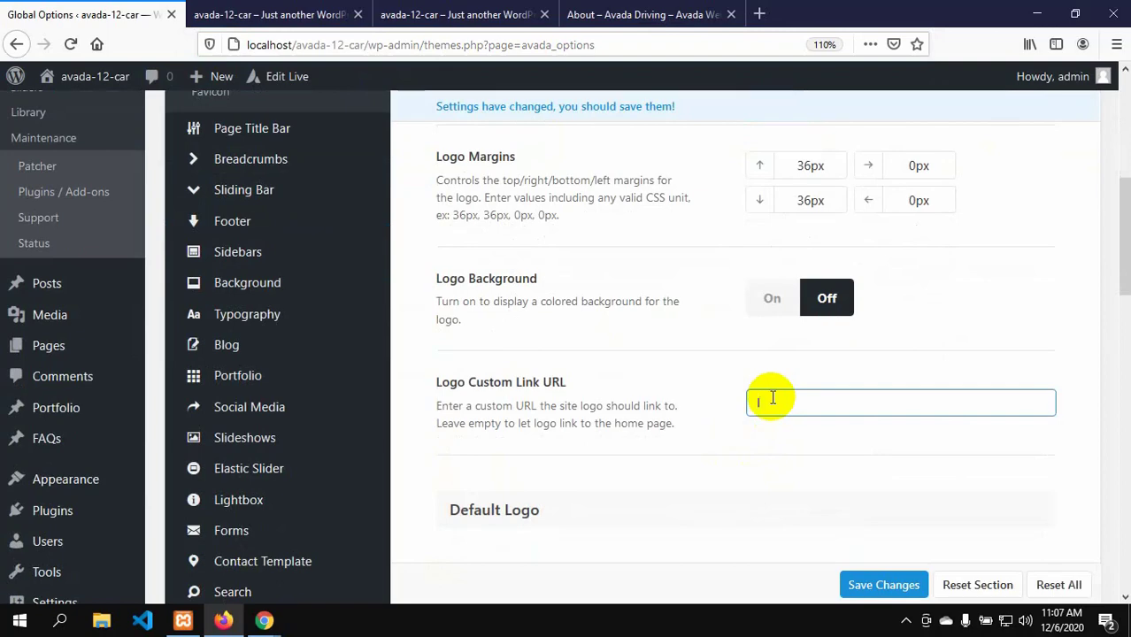
pyautogui.hotkey('ctrl', 'v')
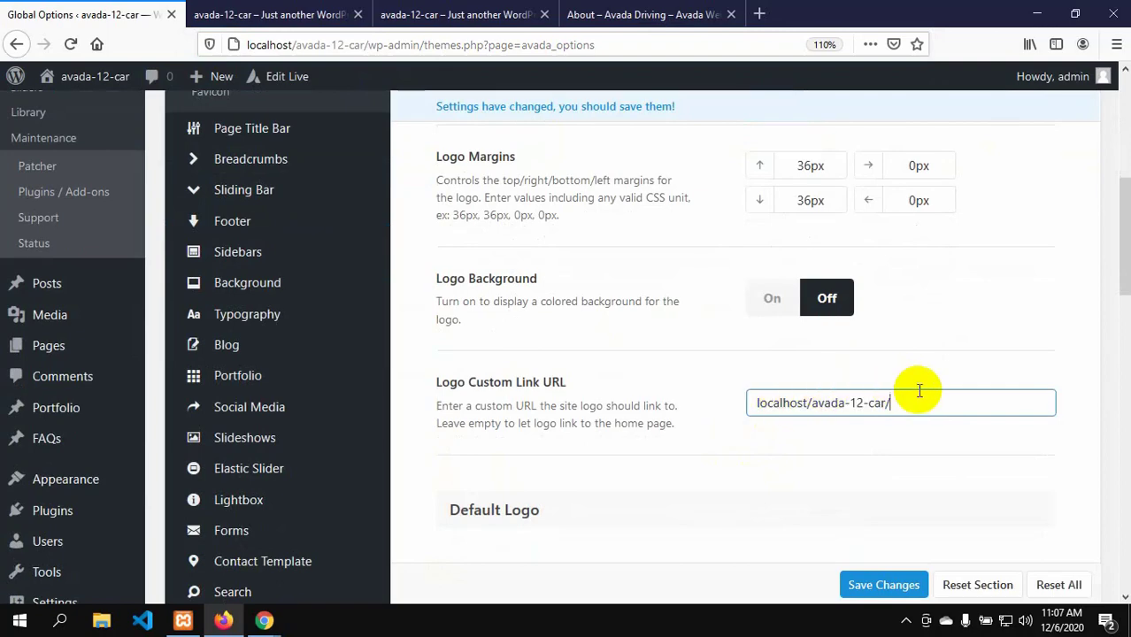
pyautogui.scroll(-5, 700, 535)
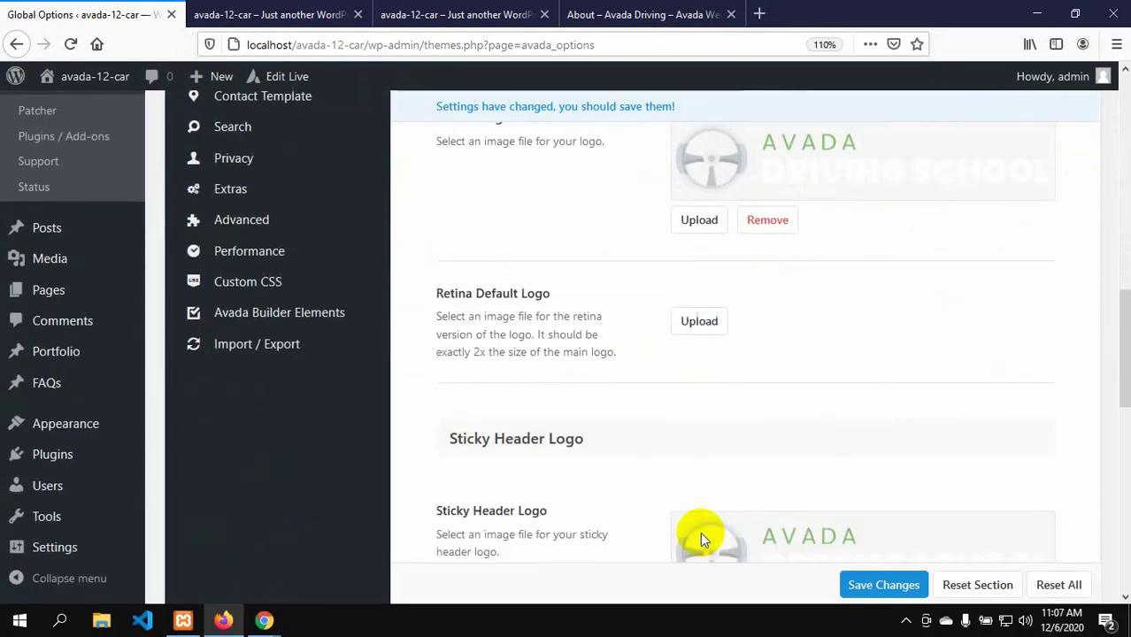
pyautogui.scroll(-10, 701, 538)
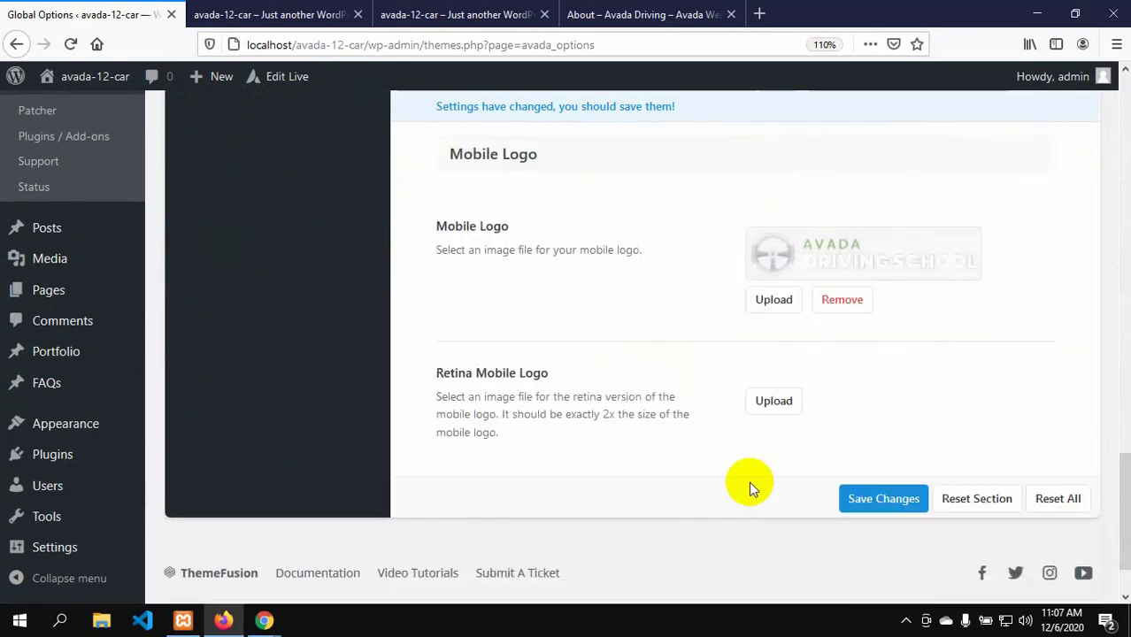
pyautogui.click(858, 499)
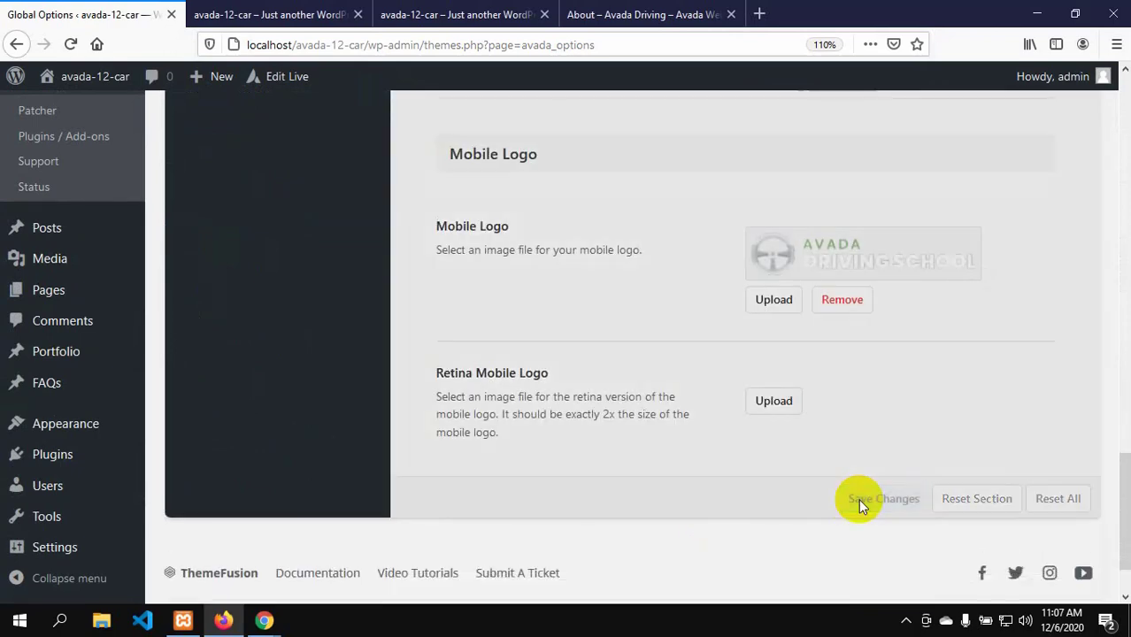
# - View the demo About page's header, and reload the avada-12-car home page to check the saved logo
pyautogui.scroll(8, 889, 588)
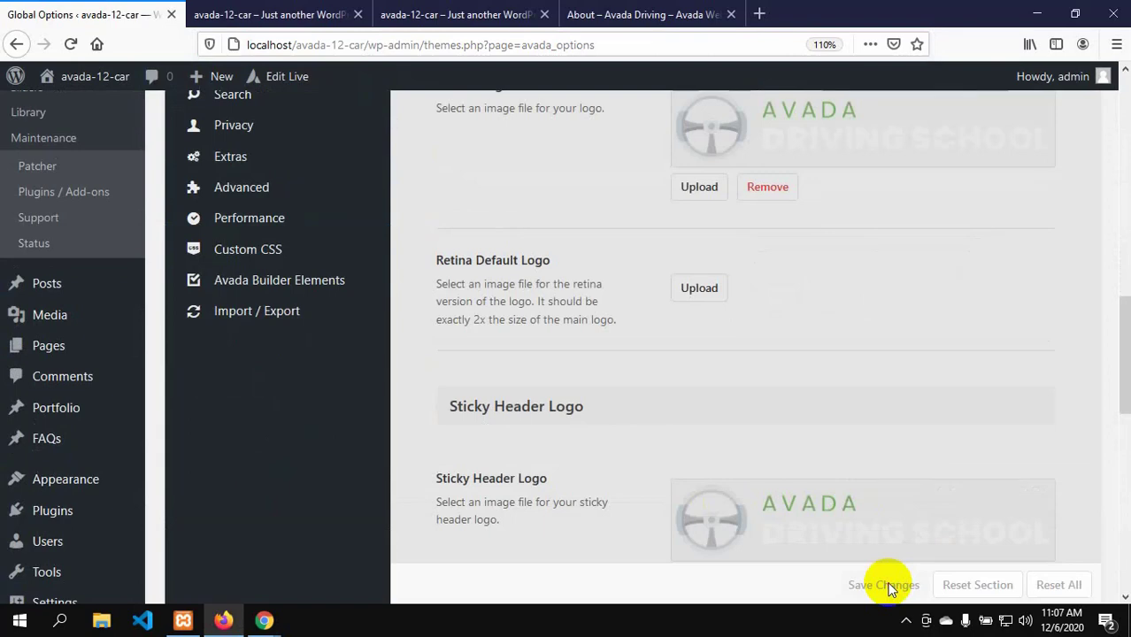
pyautogui.scroll(10, 752, 429)
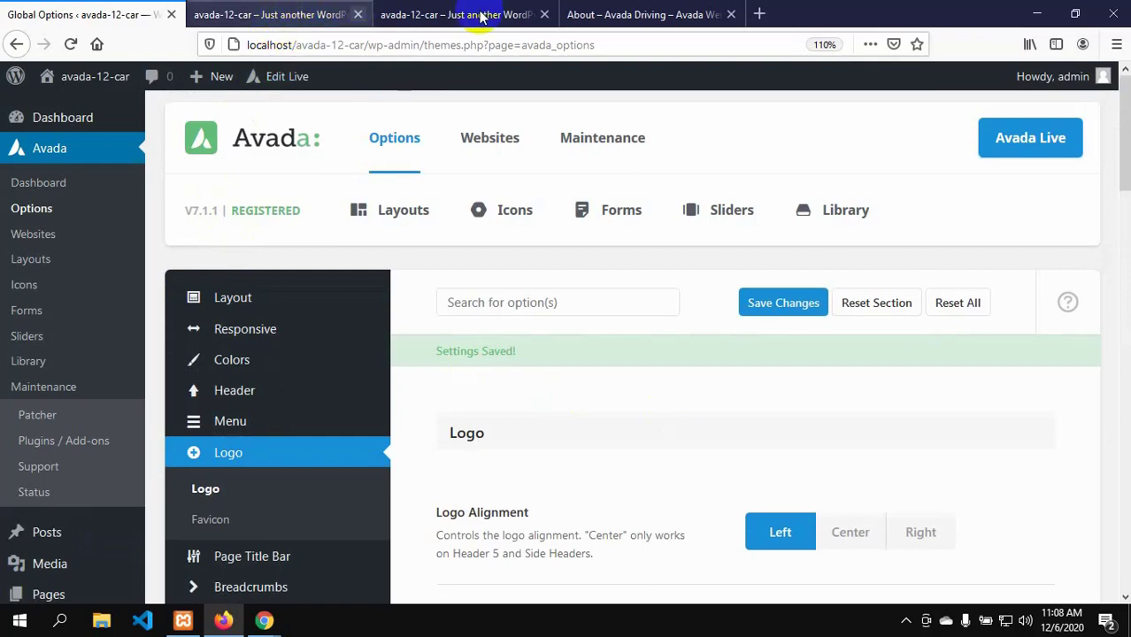
pyautogui.click(575, 13)
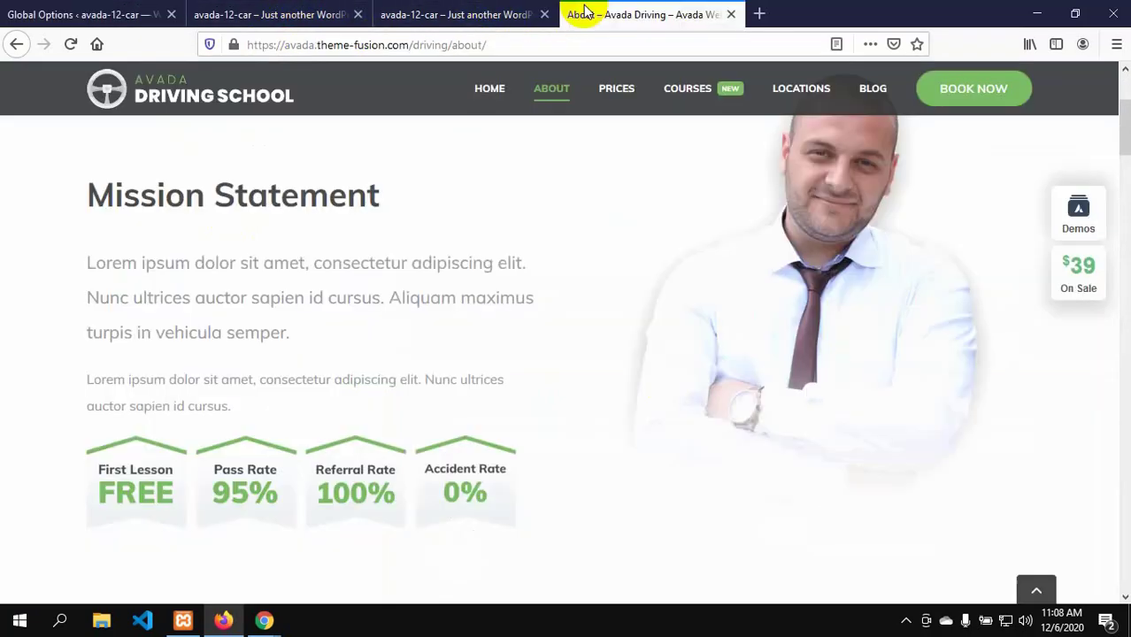
pyautogui.click(487, 10)
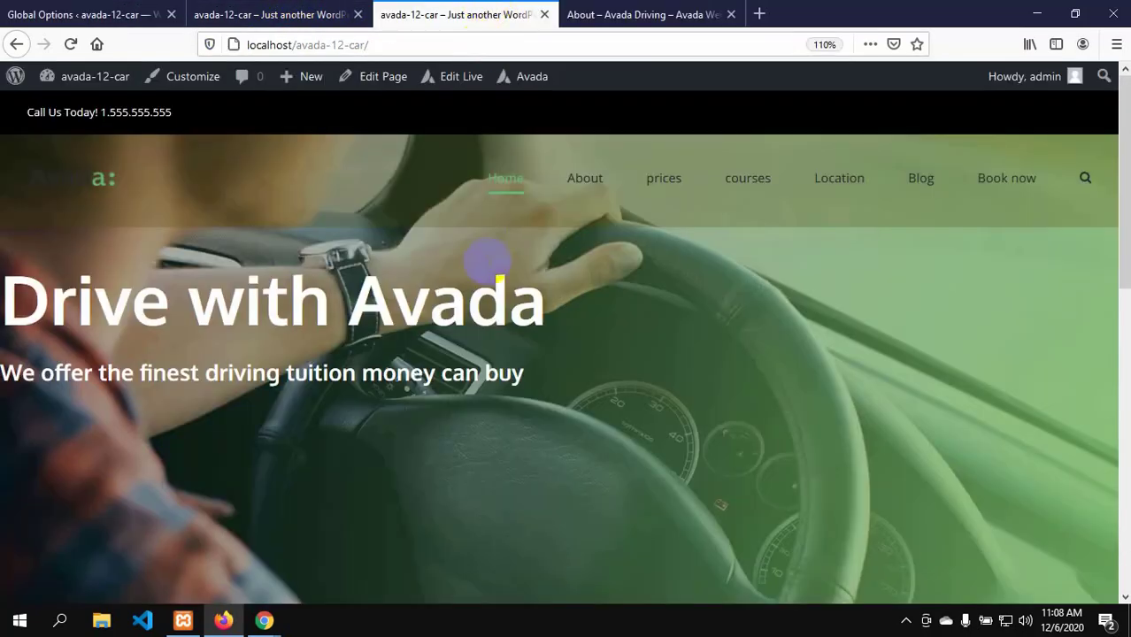
pyautogui.click(71, 44)
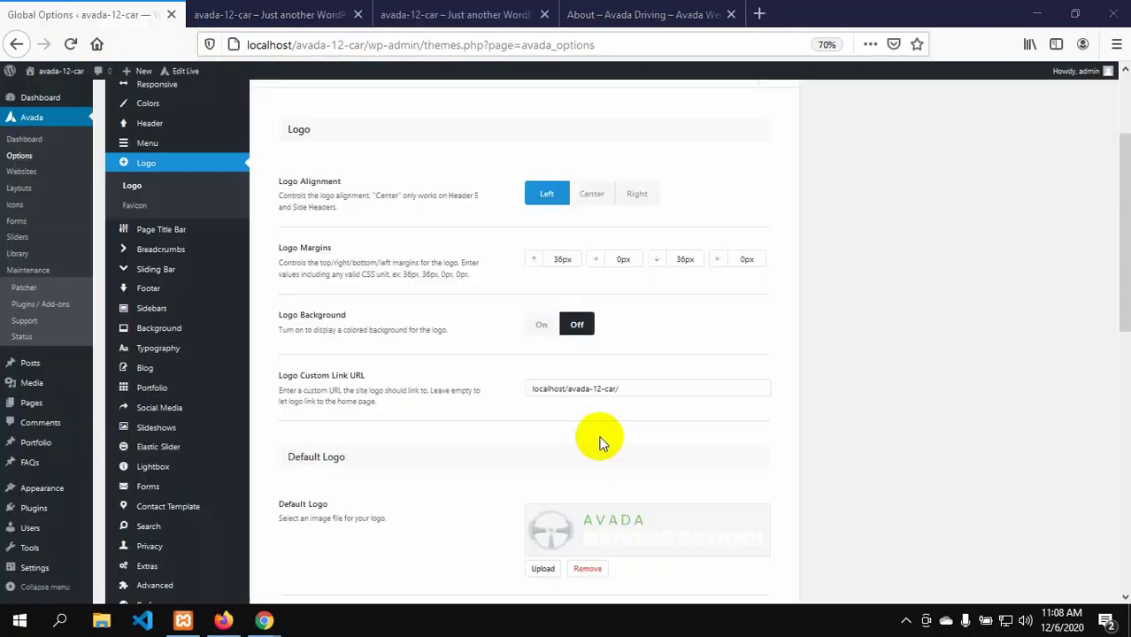
# - Replace the Default Logo with the avada-drivers-logo-1x.png image from the media library
pyautogui.scroll(-2, 598, 442)
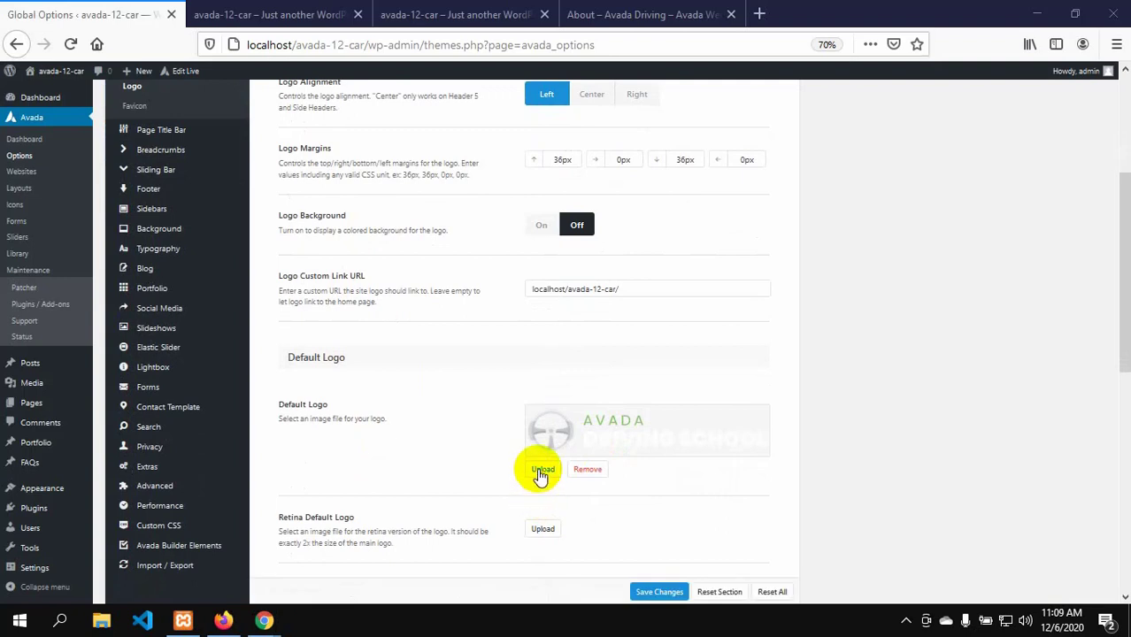
pyautogui.click(541, 470)
pyautogui.click(541, 473)
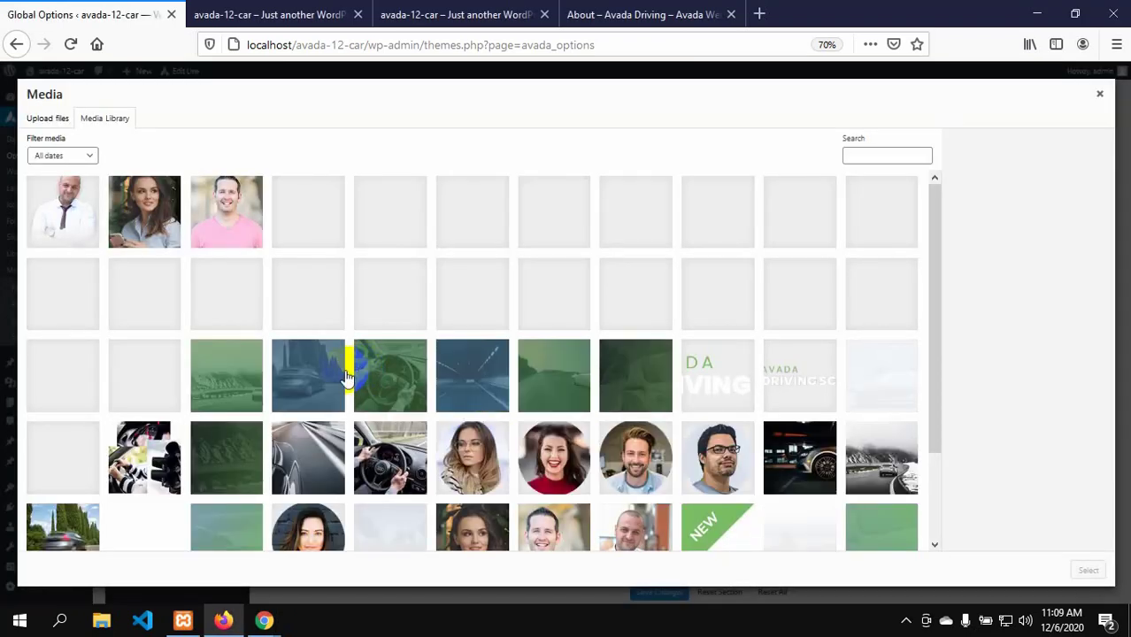
pyautogui.click(775, 394)
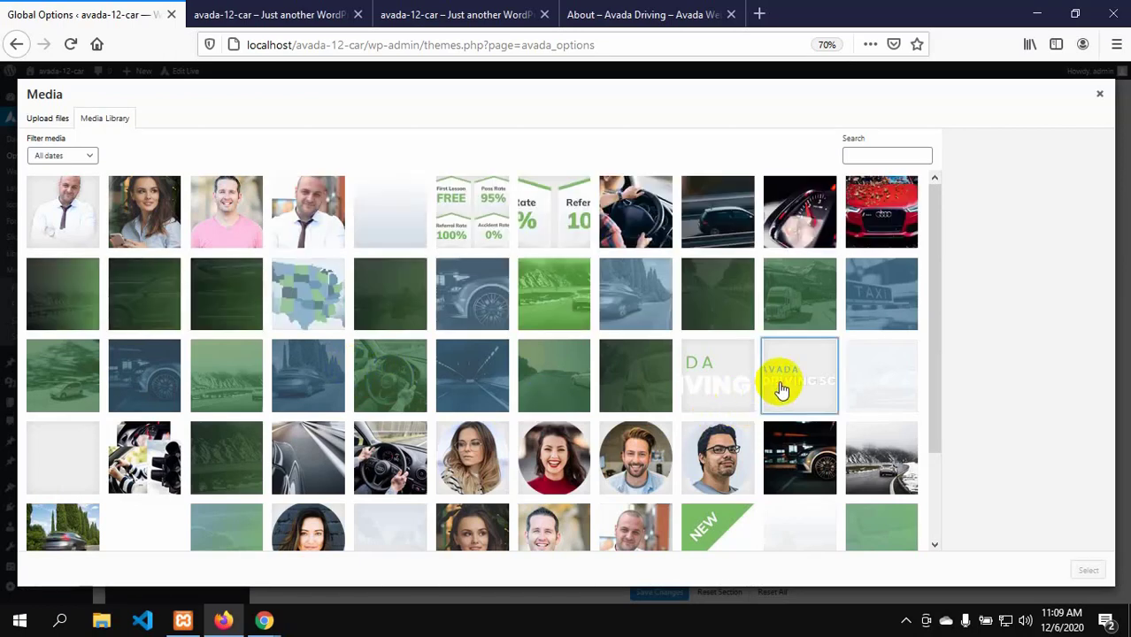
pyautogui.scroll(-2, 985, 482)
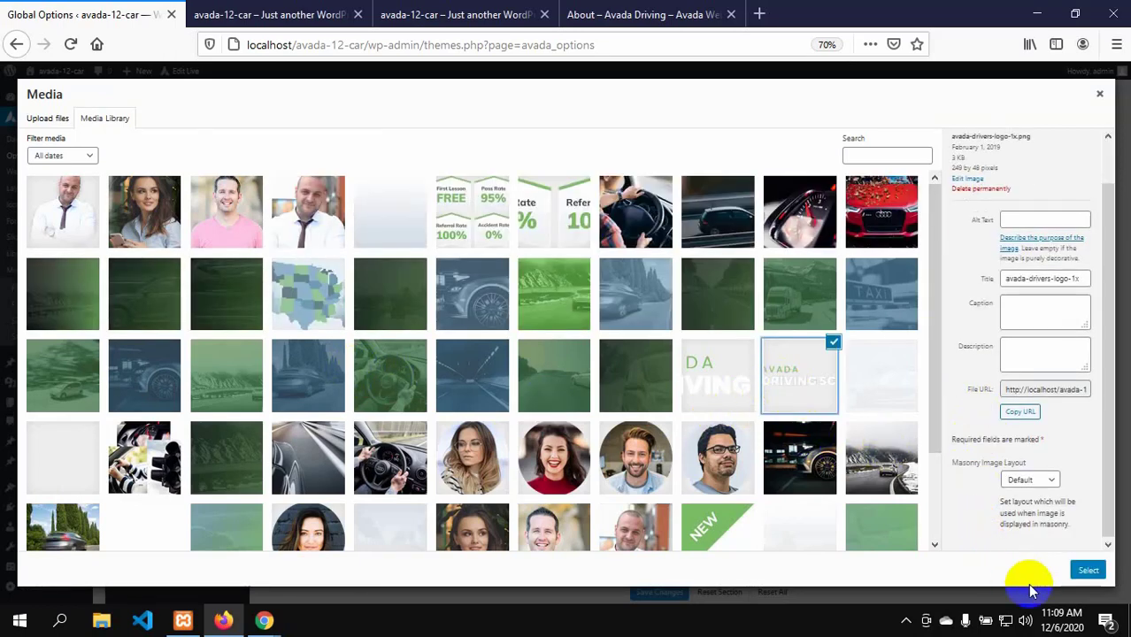
pyautogui.click(1088, 571)
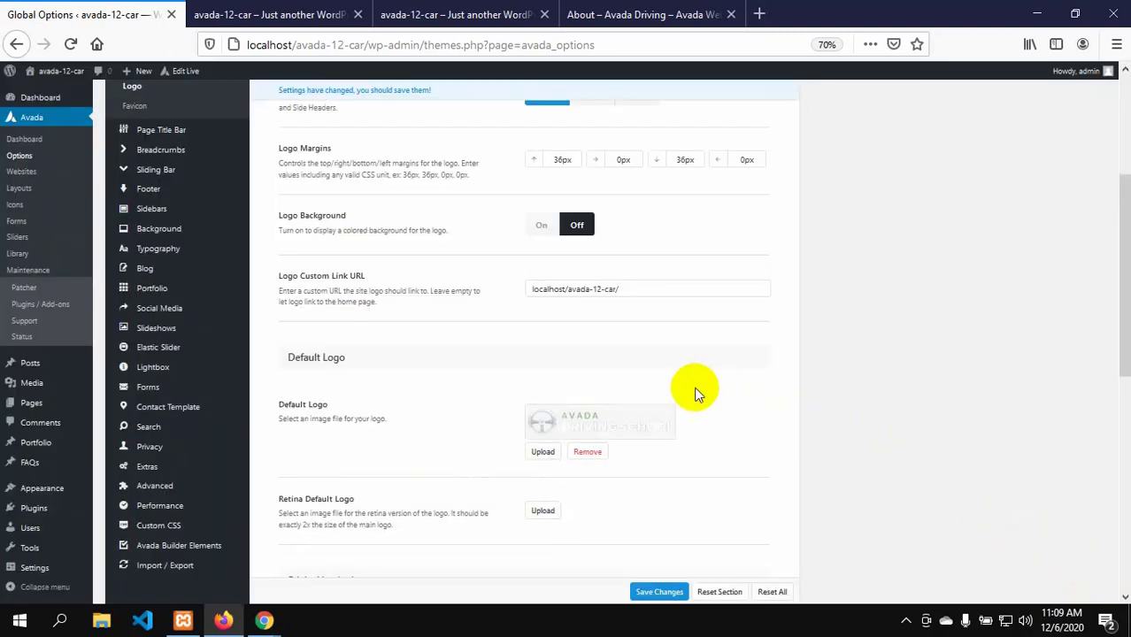
# - Replace the Sticky Header Logo with the avada-drivers-logo-1x.png image from the media library
pyautogui.scroll(-4, 694, 394)
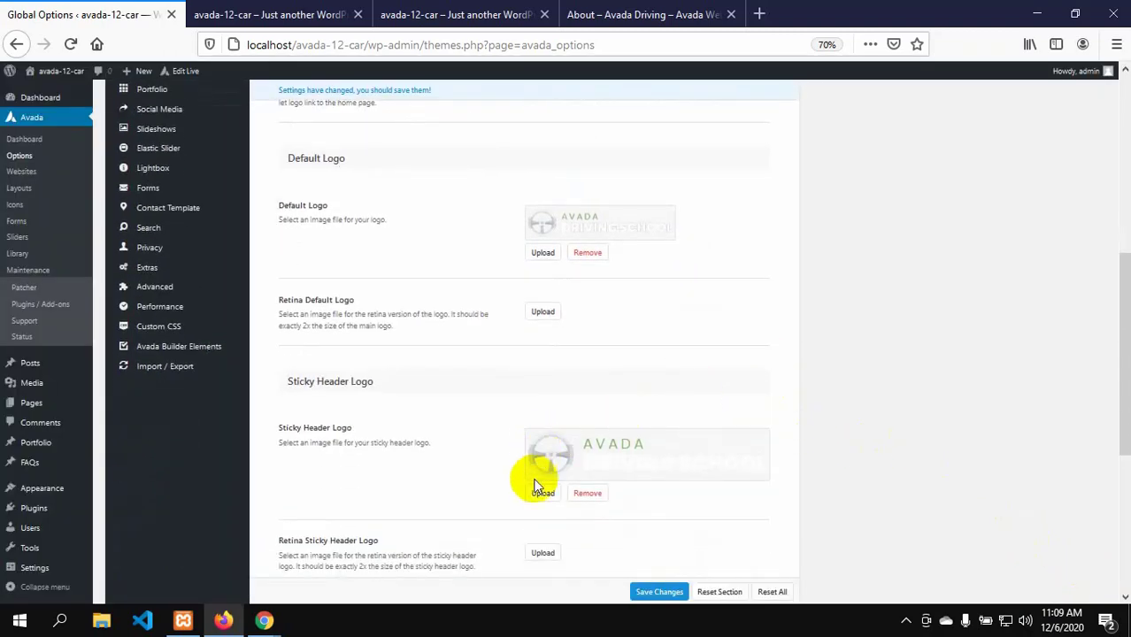
pyautogui.click(540, 496)
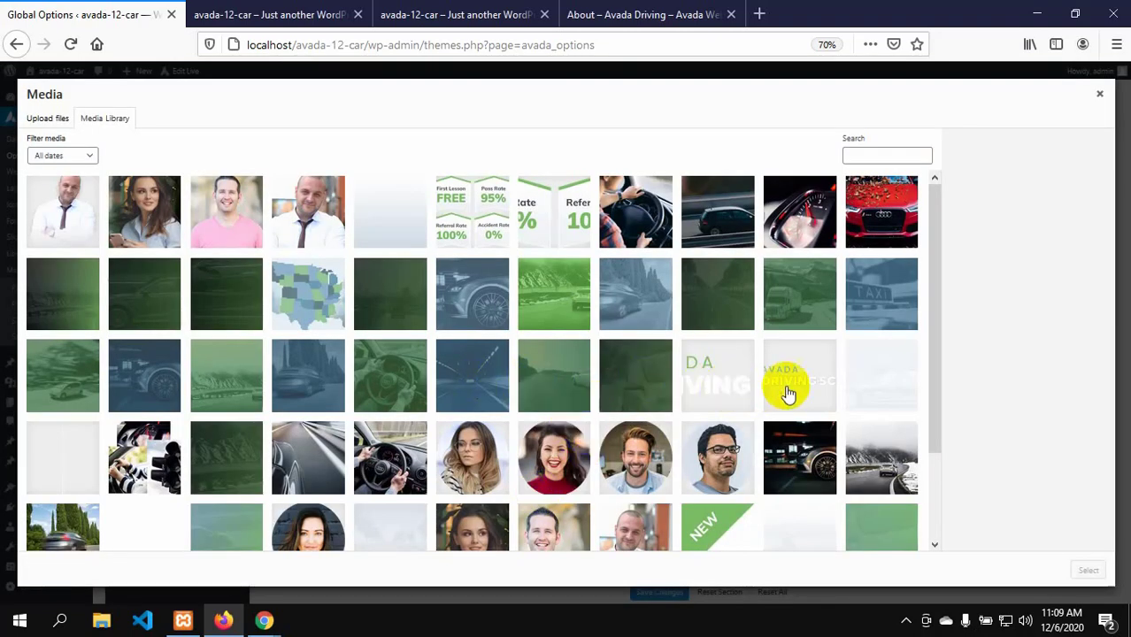
pyautogui.click(796, 383)
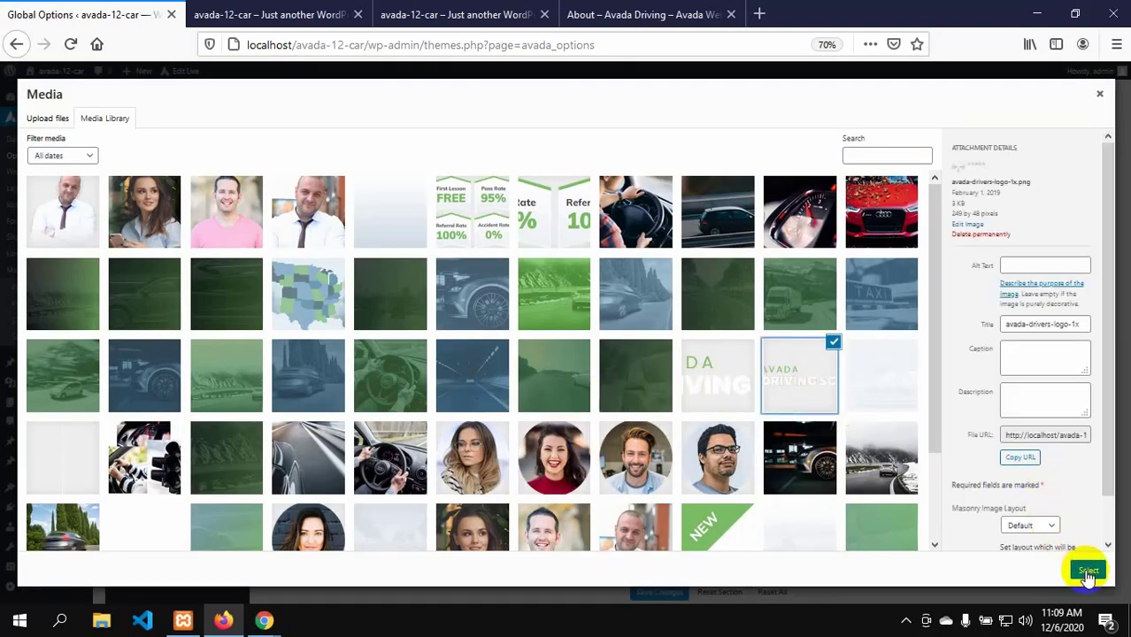
pyautogui.click(1088, 575)
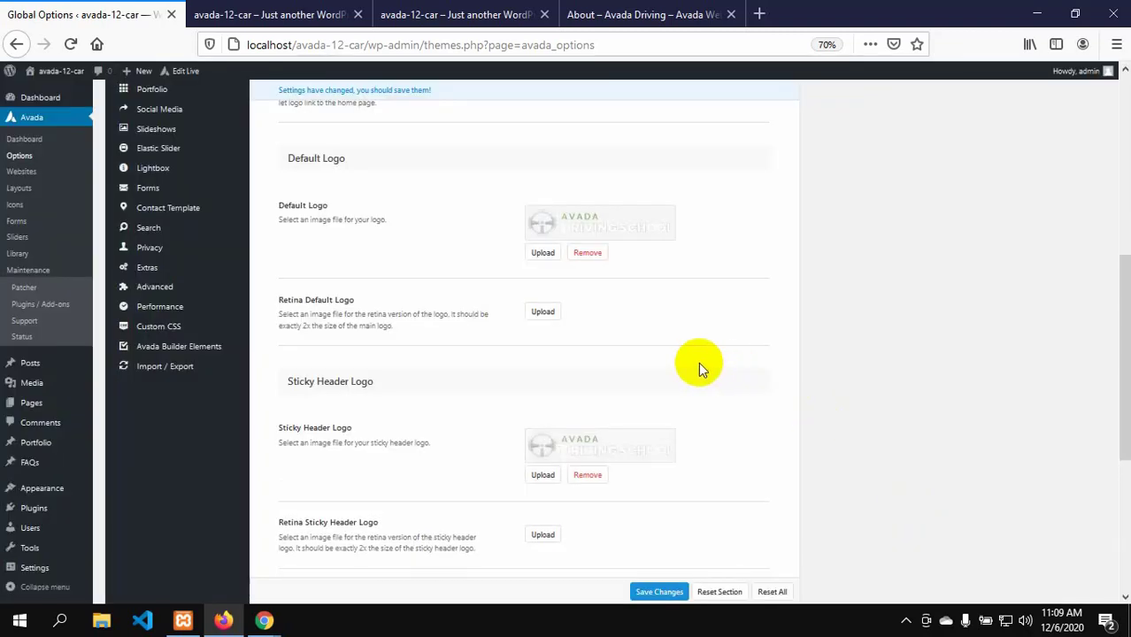
# - Review the default, sticky header and mobile logo images along with the logo link and background settings
pyautogui.scroll(-2, 698, 362)
pyautogui.scroll(-3, 698, 361)
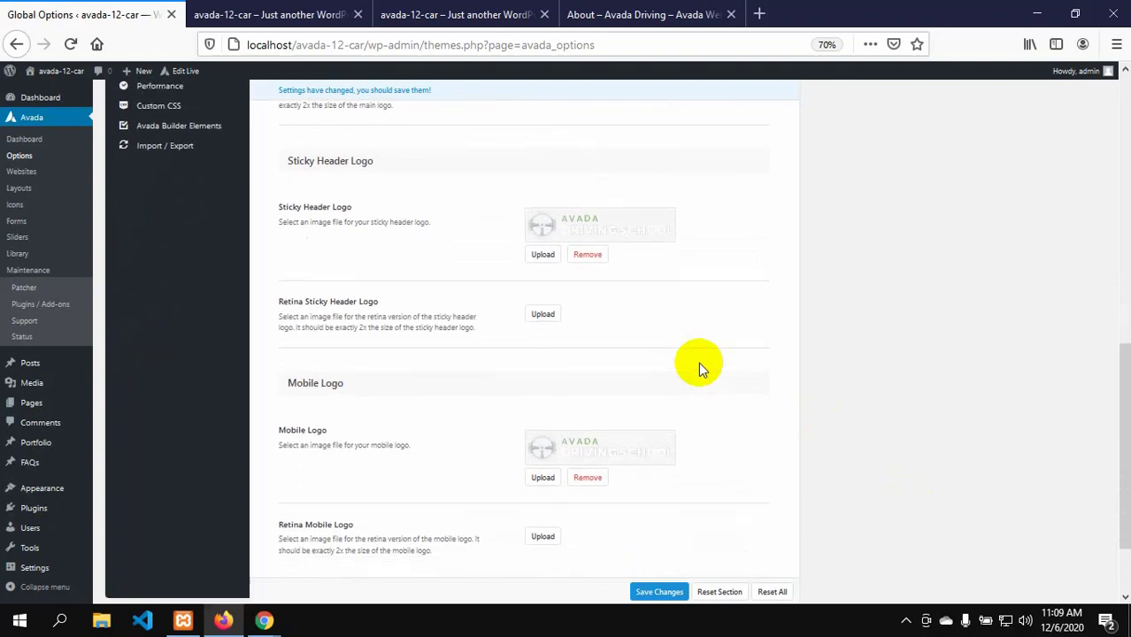
pyautogui.scroll(-1, 640, 389)
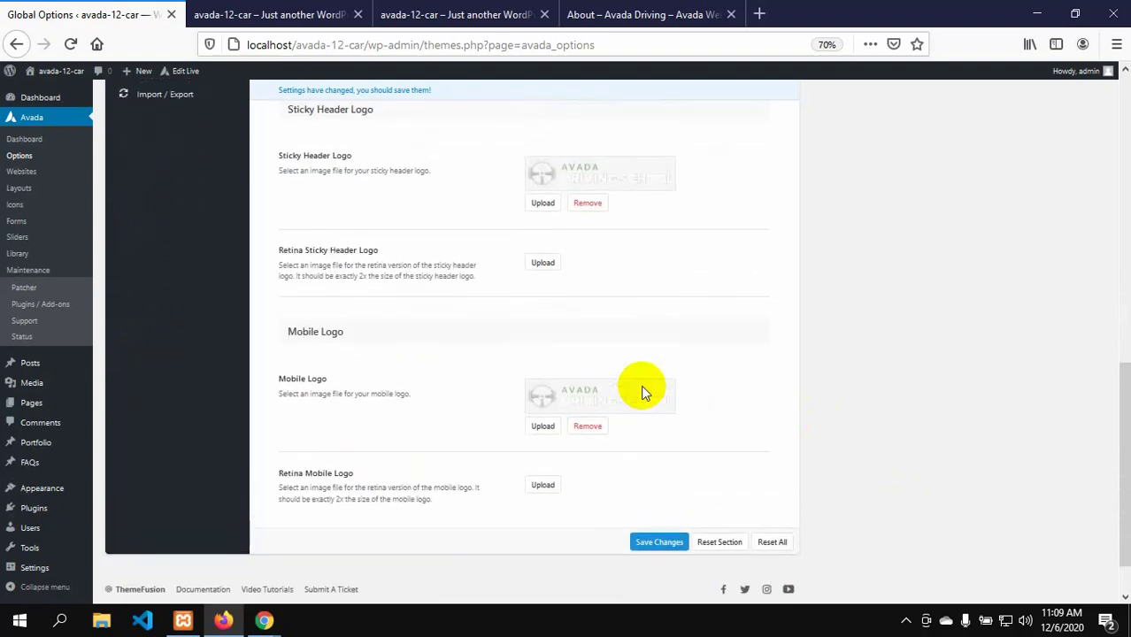
pyautogui.scroll(8, 640, 385)
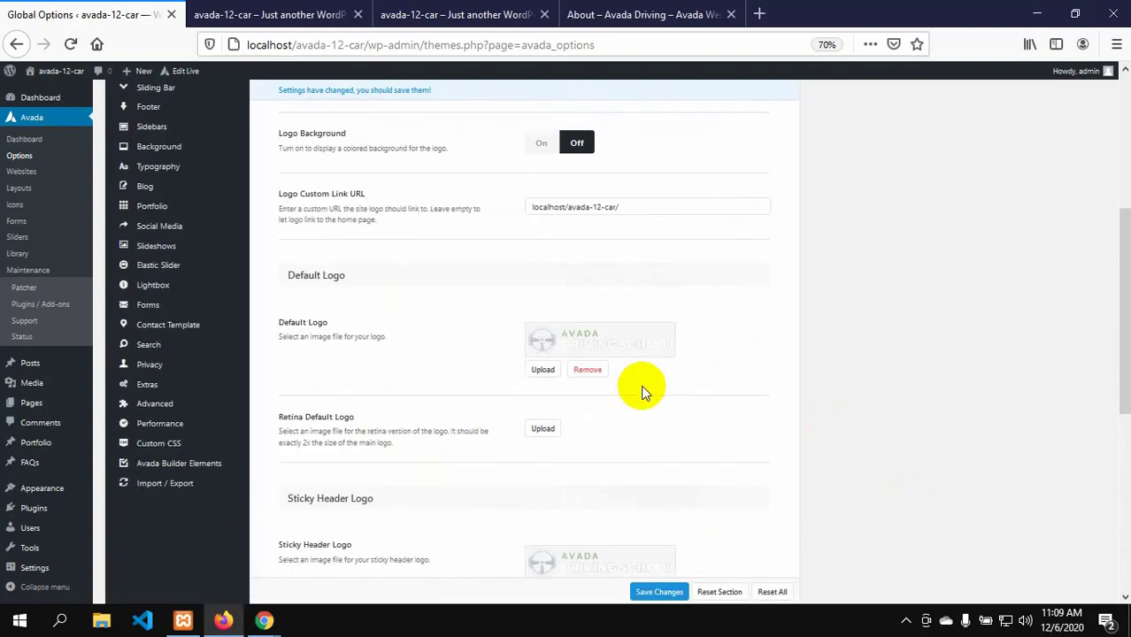
pyautogui.scroll(-1, 641, 385)
pyautogui.scroll(3, 640, 385)
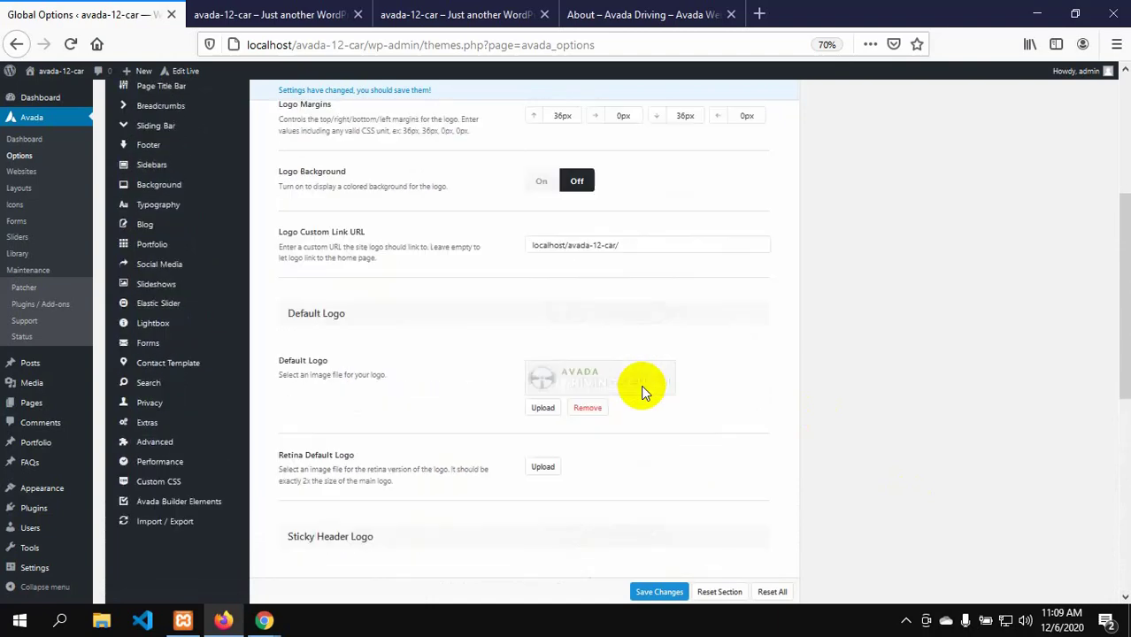
# - Save the changed logo settings in the Avada global options and restore the page zoom to 100%
pyautogui.scroll(-6, 640, 385)
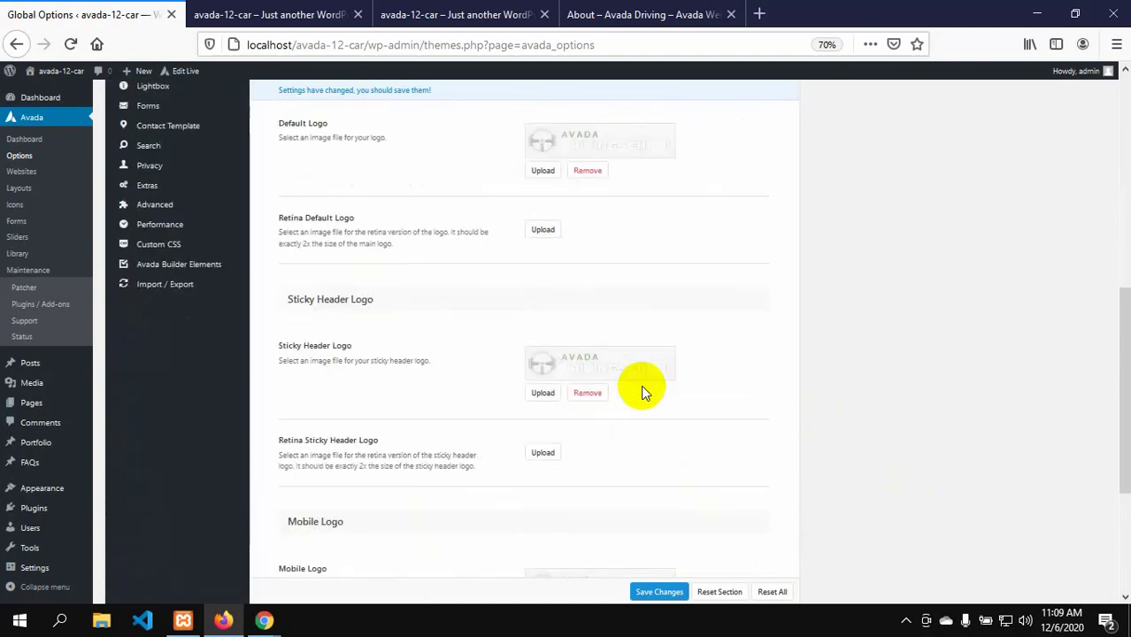
pyautogui.click(660, 592)
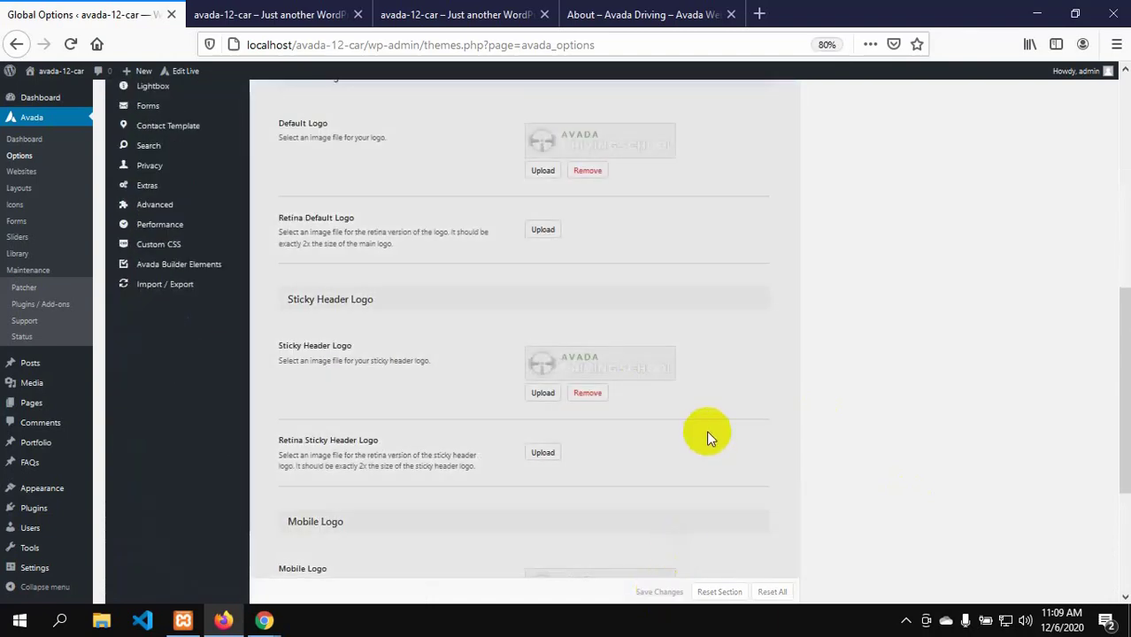
pyautogui.hotkey('ctrl', '+')
pyautogui.hotkey('ctrl', '+')
pyautogui.hotkey('ctrl', '+')
pyautogui.hotkey('ctrl', '+')
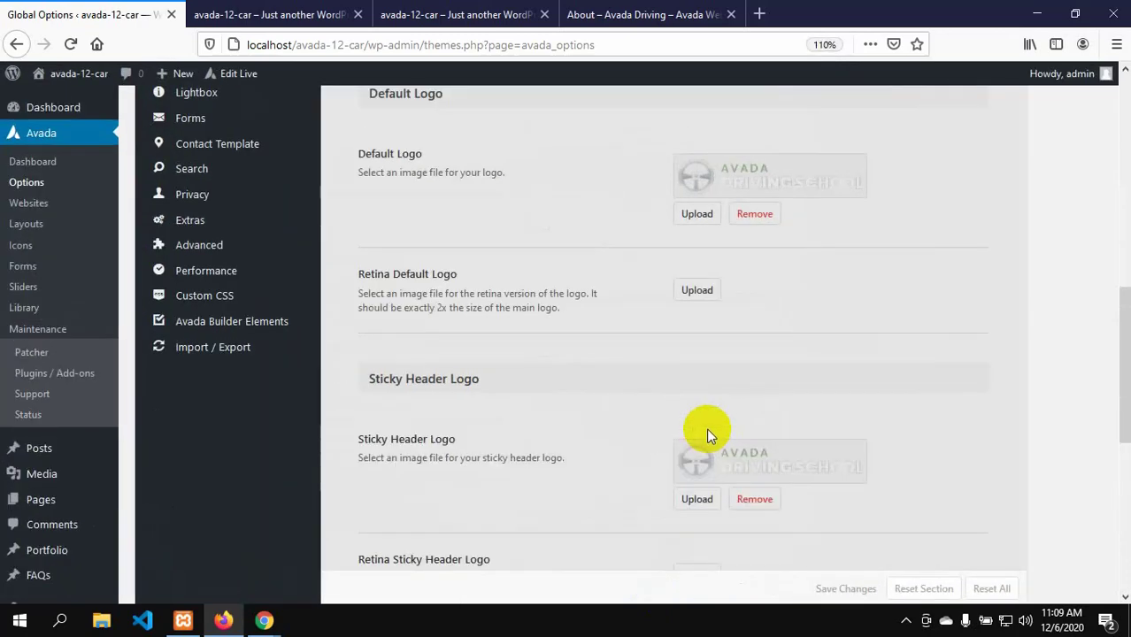
pyautogui.hotkey('ctrl', '-')
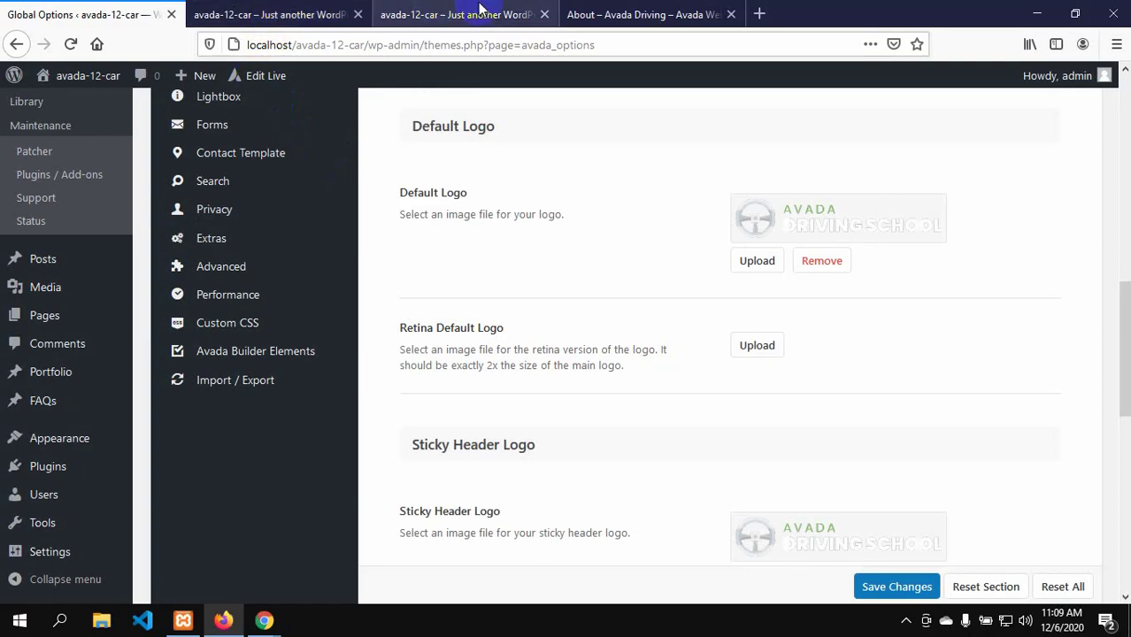
# - Reload the avada-12-car home page and compare its header logo with the demo's home page
pyautogui.click(582, 12)
pyautogui.click(453, 7)
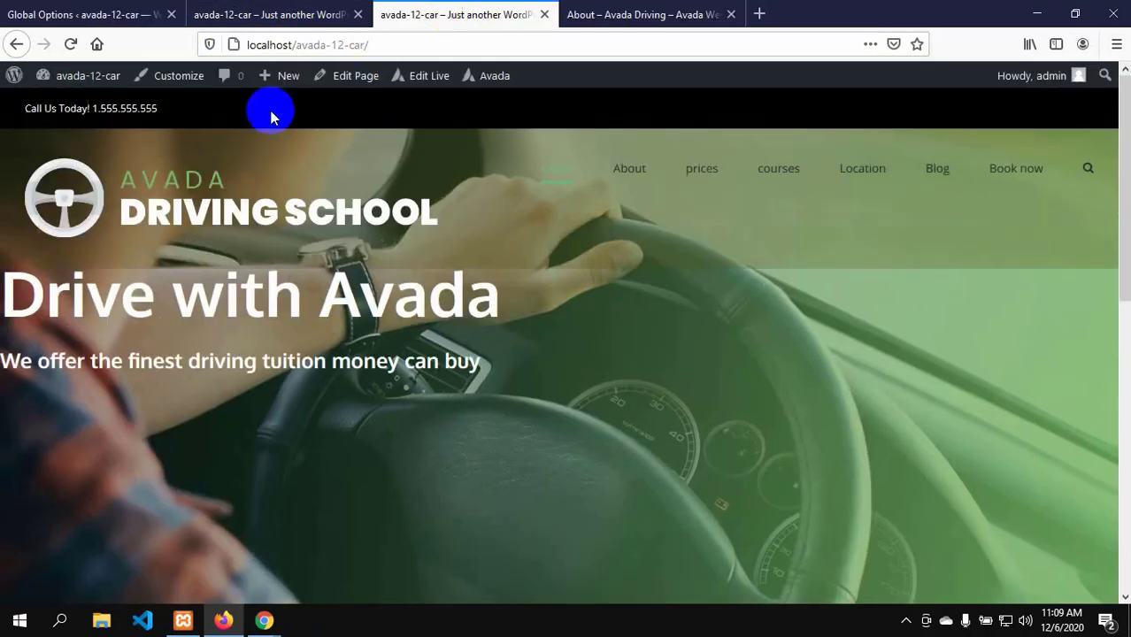
pyautogui.click(71, 43)
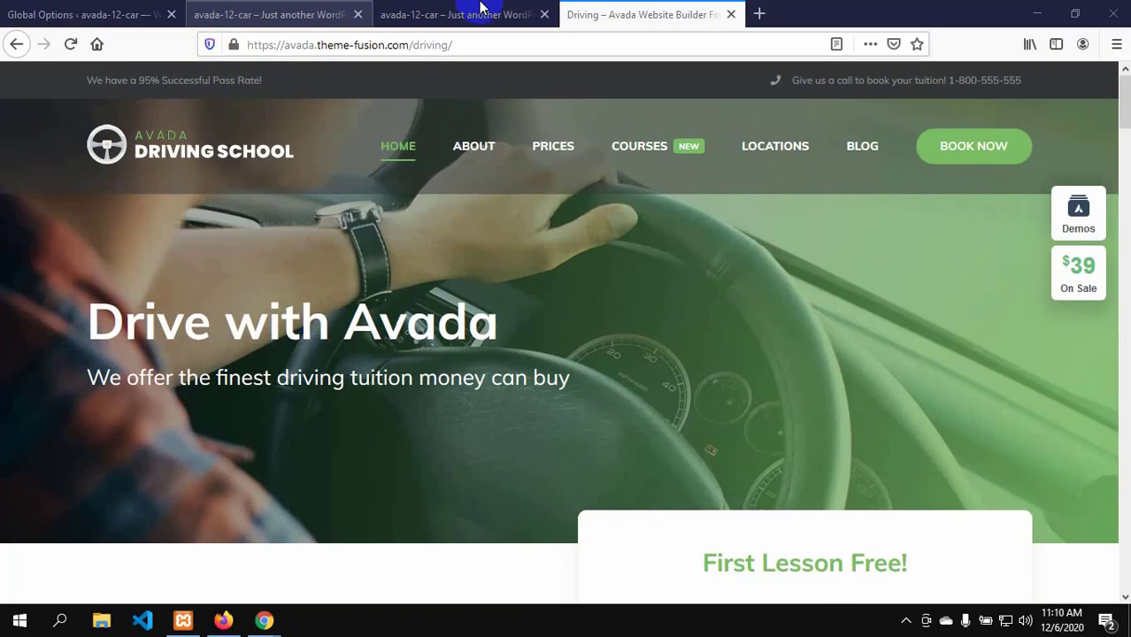
pyautogui.click(484, 10)
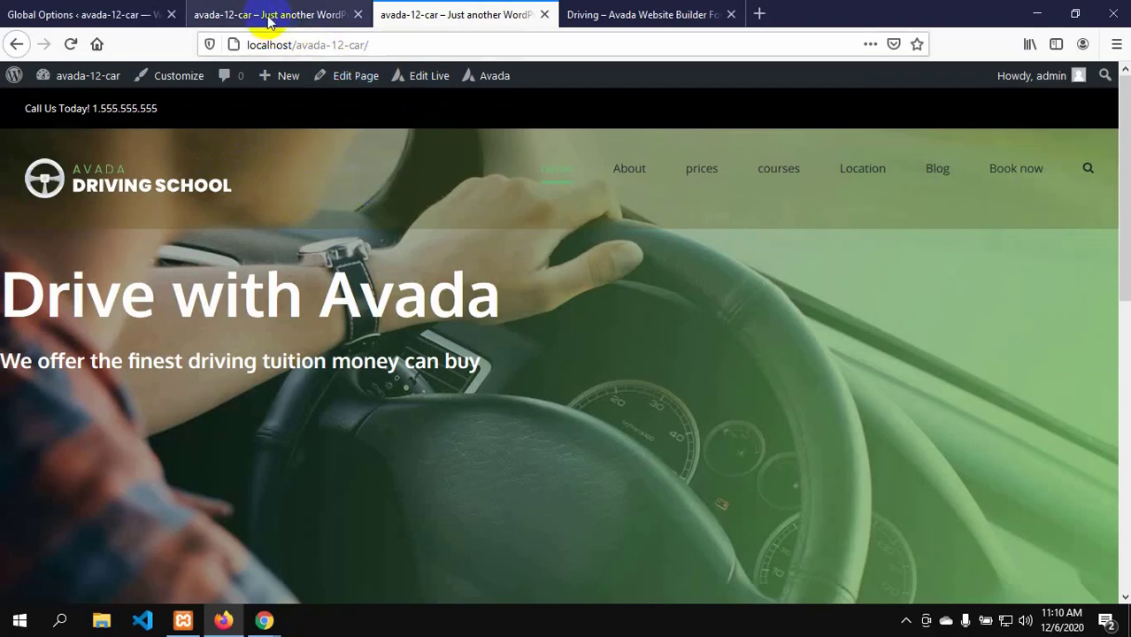
# - Set the right logo margin to 100px in the global Logo options and save the changes
pyautogui.click(27, 15)
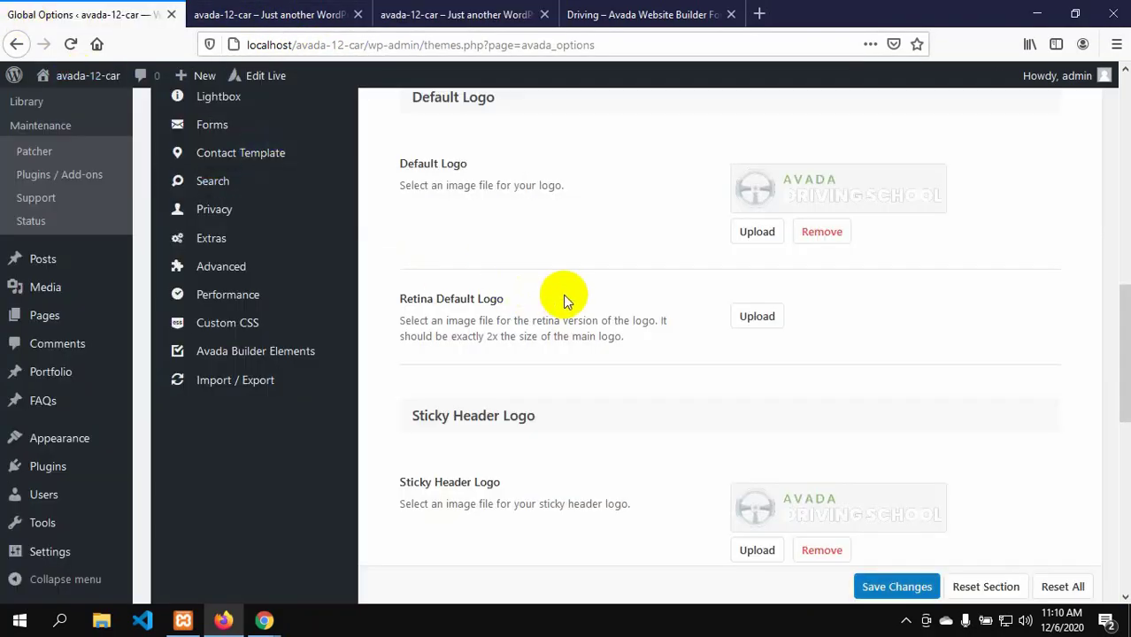
pyautogui.scroll(3, 584, 324)
pyautogui.scroll(1, 619, 314)
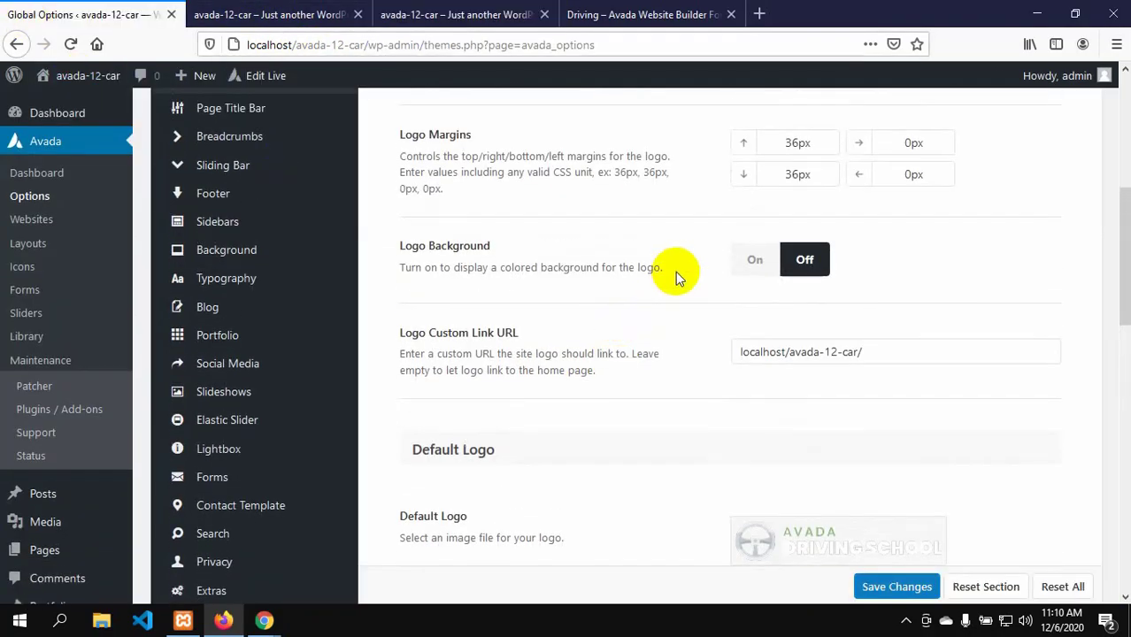
pyautogui.click(898, 173)
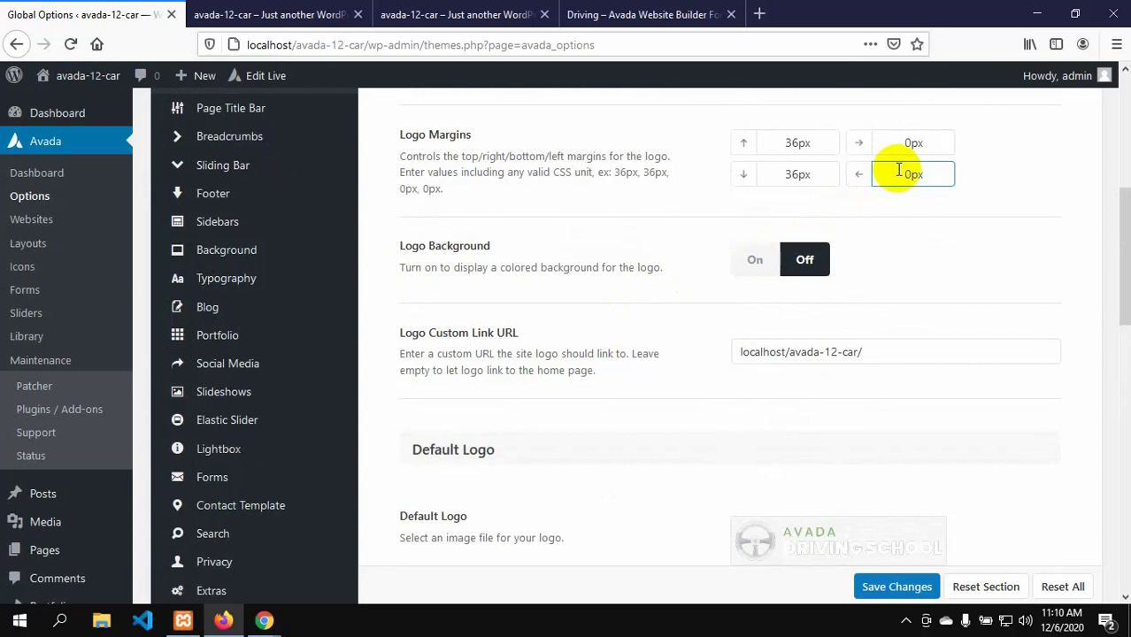
pyautogui.click(913, 145)
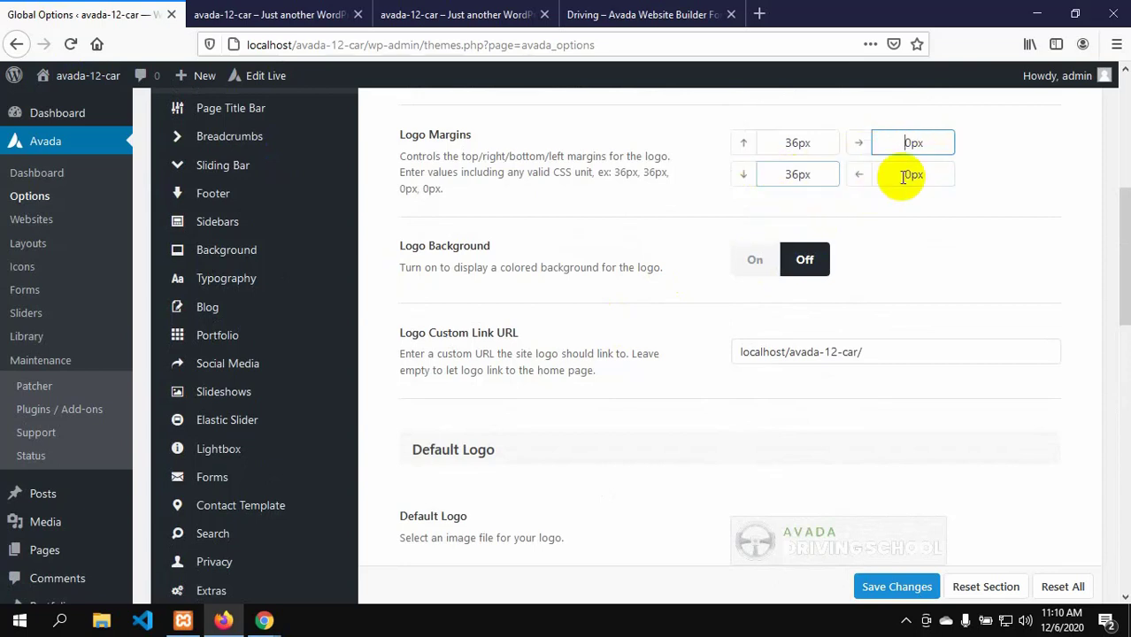
pyautogui.write('100px')
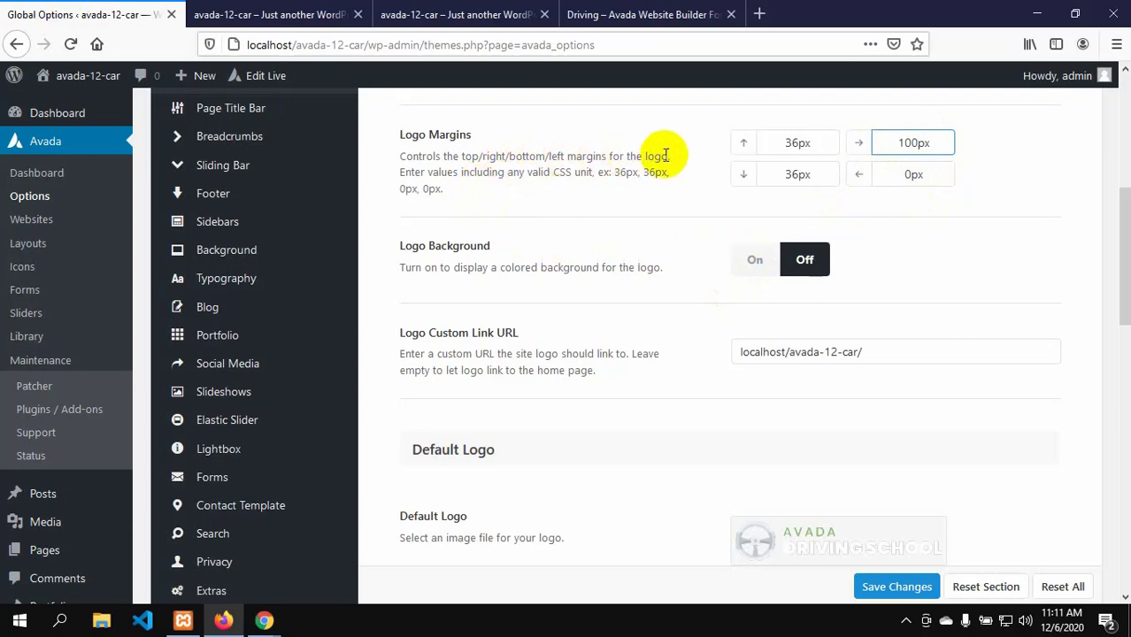
pyautogui.scroll(-2, 771, 420)
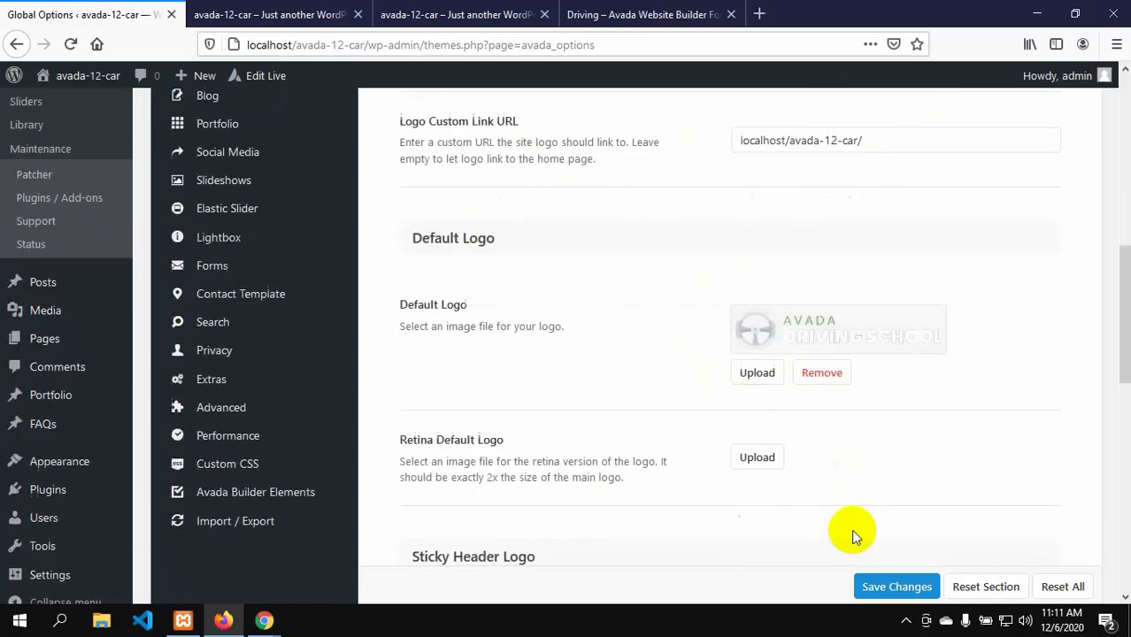
pyautogui.click(876, 588)
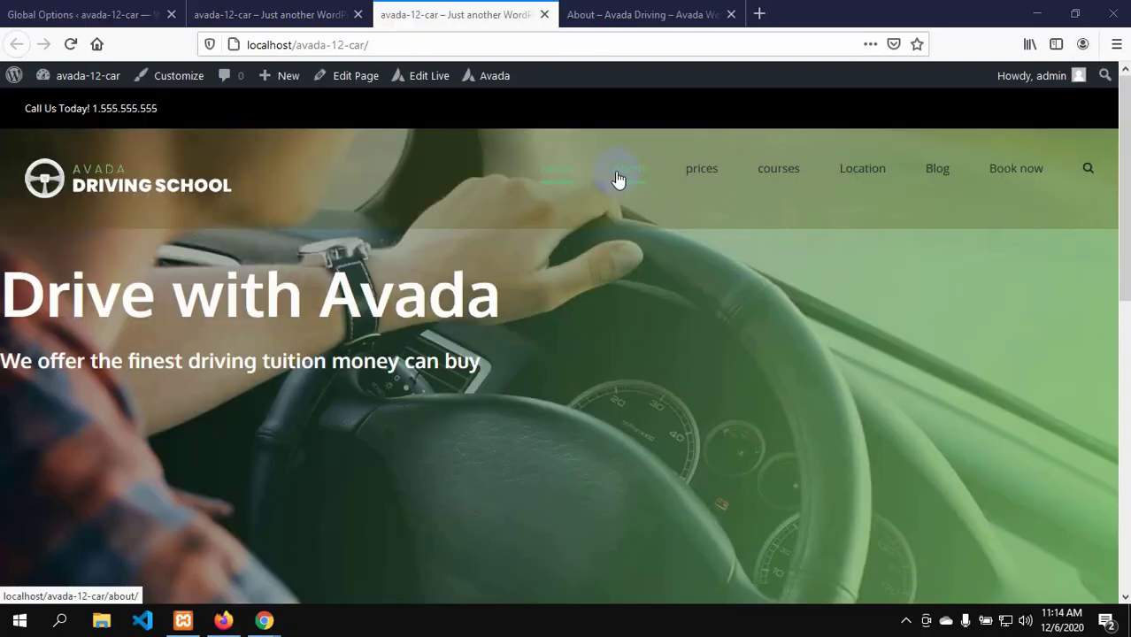
# - Compare the demo About page's header and title banner with the avada-12-car home page
pyautogui.click(599, 15)
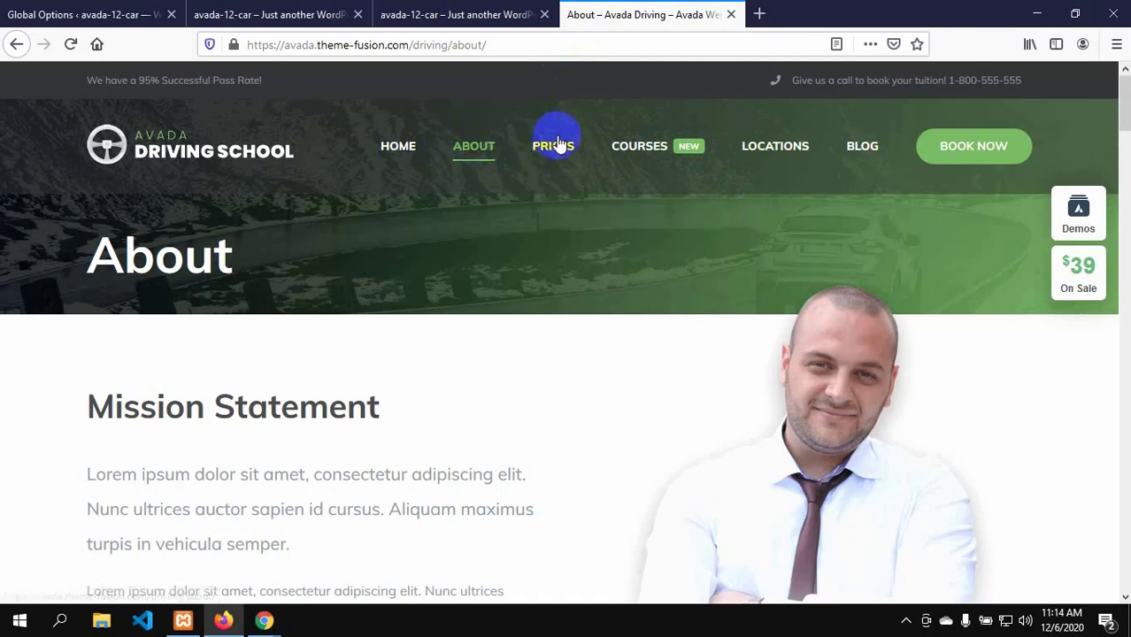
pyautogui.click(452, 14)
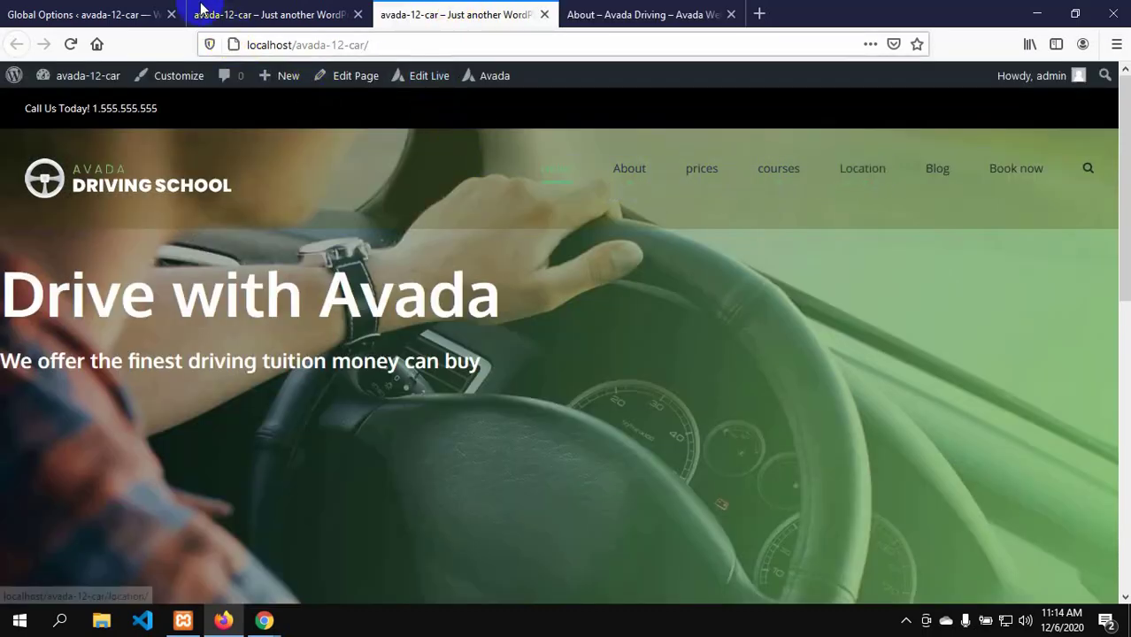
# - Open the About page for editing from the site's list of all pages
pyautogui.click(99, 7)
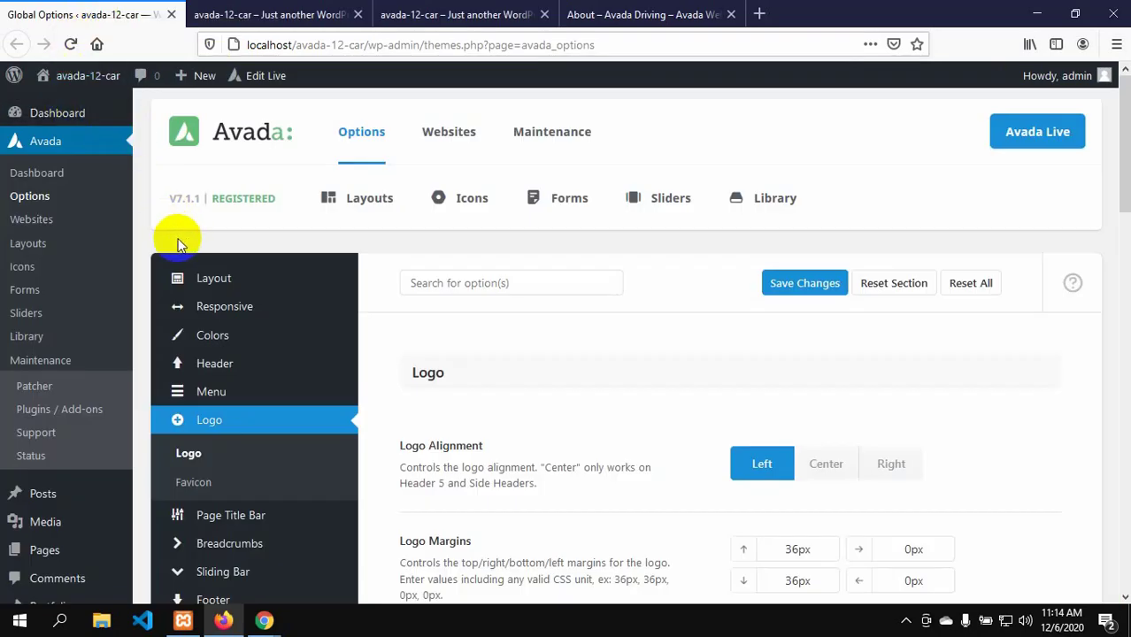
pyautogui.click(196, 281)
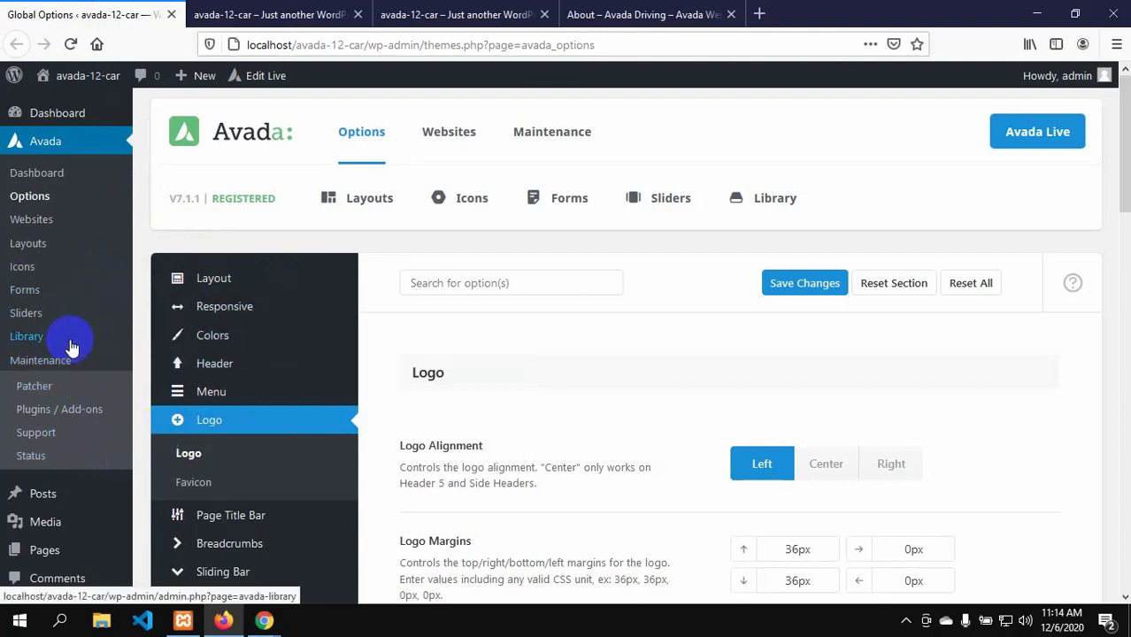
pyautogui.scroll(-3, 37, 526)
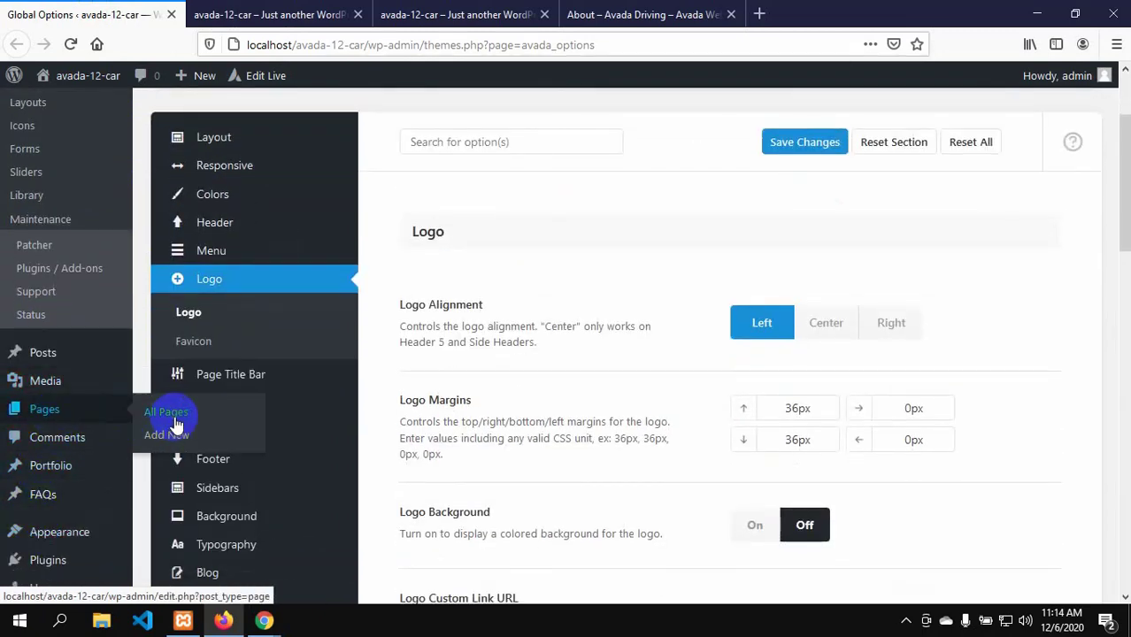
pyautogui.click(175, 424)
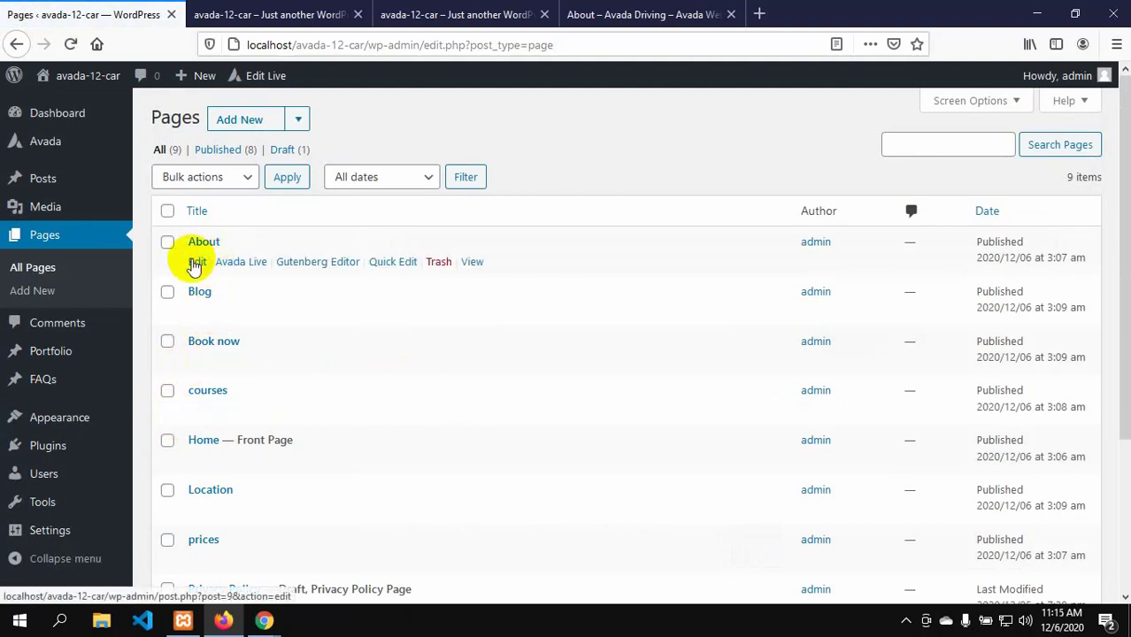
pyautogui.click(197, 263)
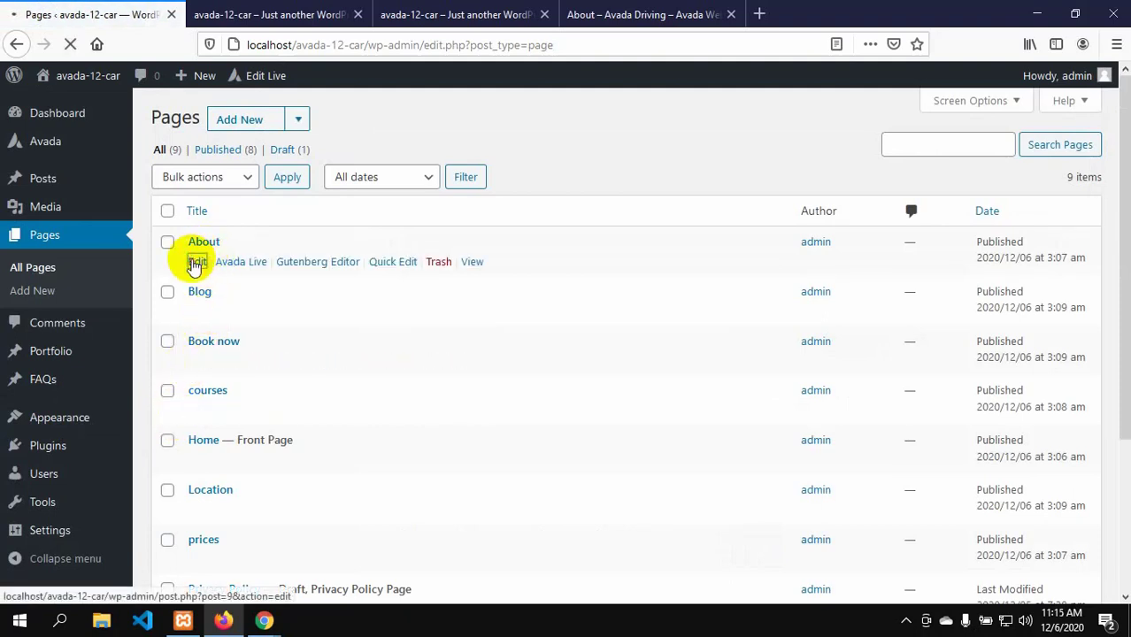
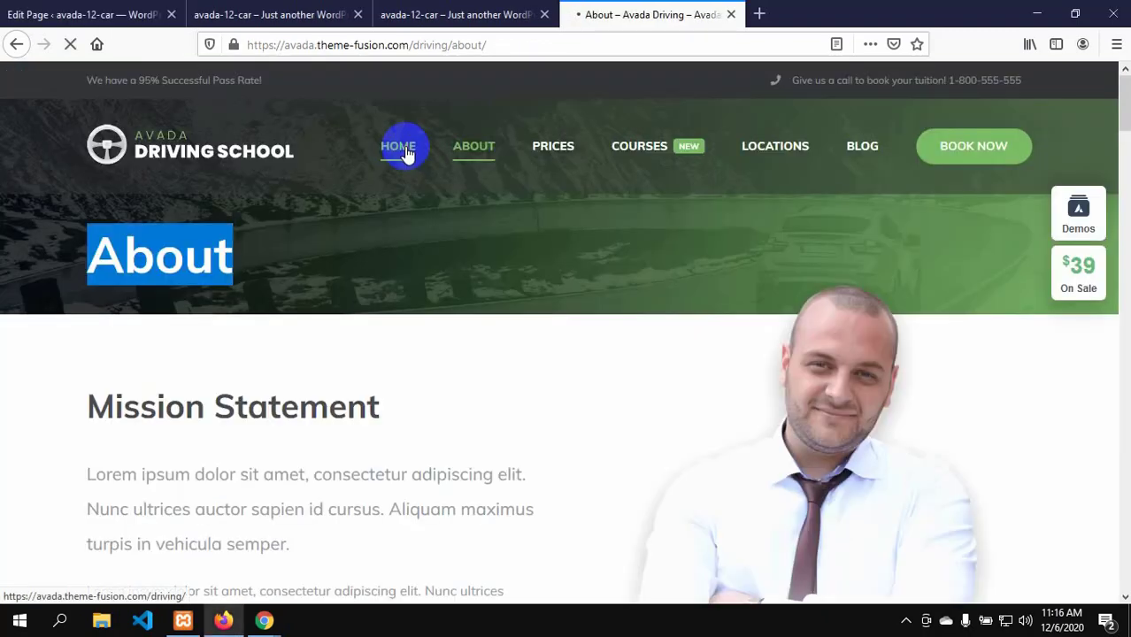
# - Bring up the Page Title Bar settings in the About page's Avada Page Options
pyautogui.click(91, 15)
pyautogui.scroll(-3, 225, 415)
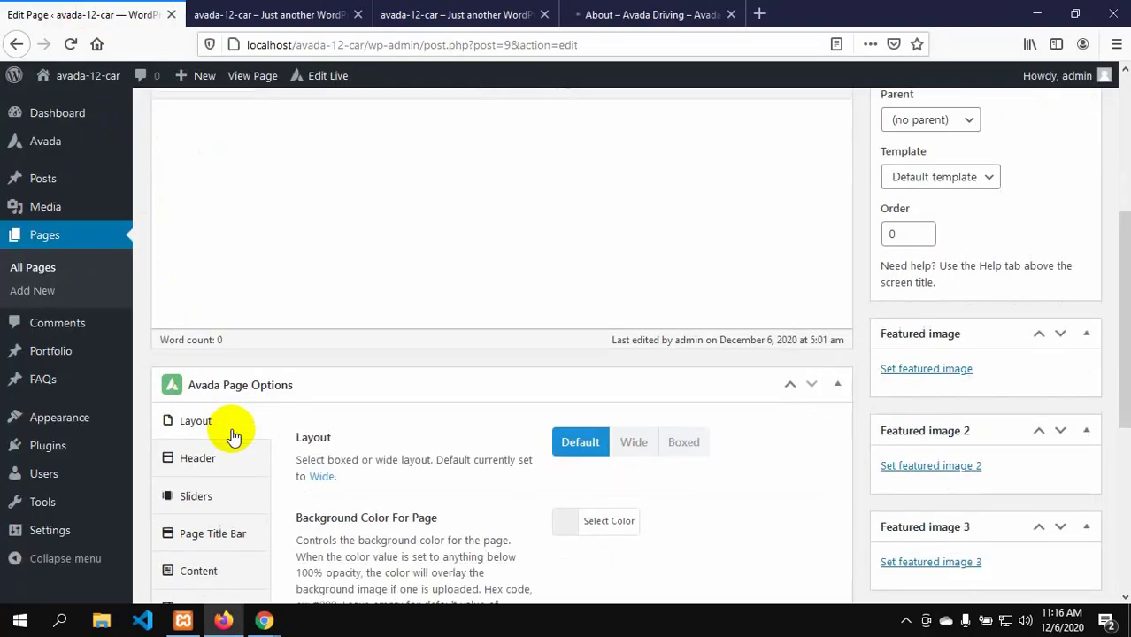
pyautogui.scroll(-1, 234, 439)
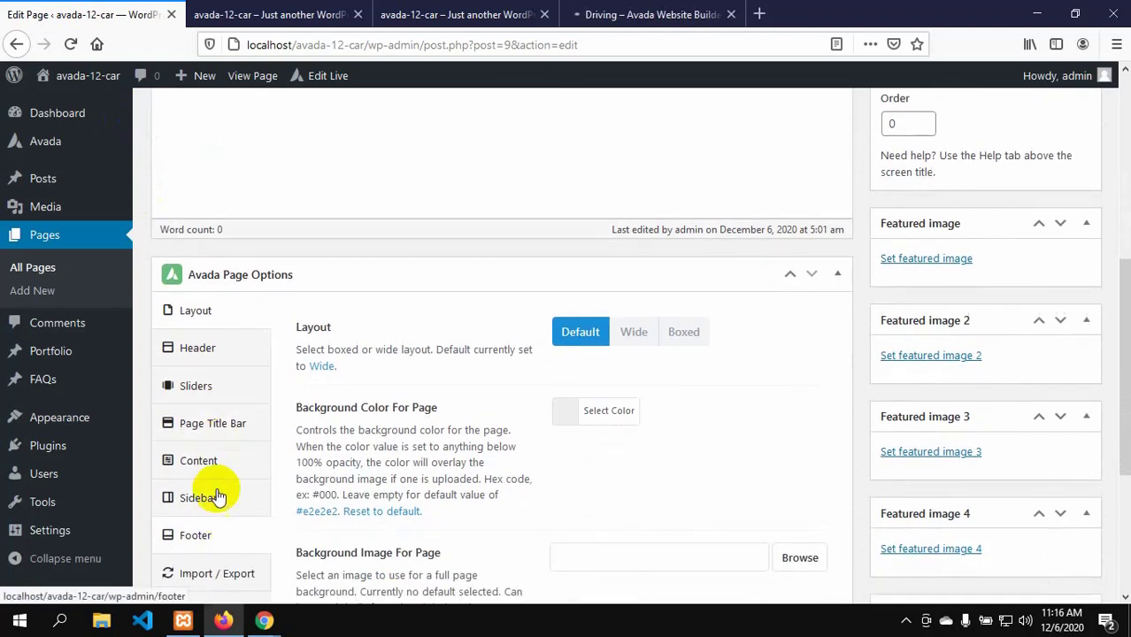
pyautogui.click(217, 430)
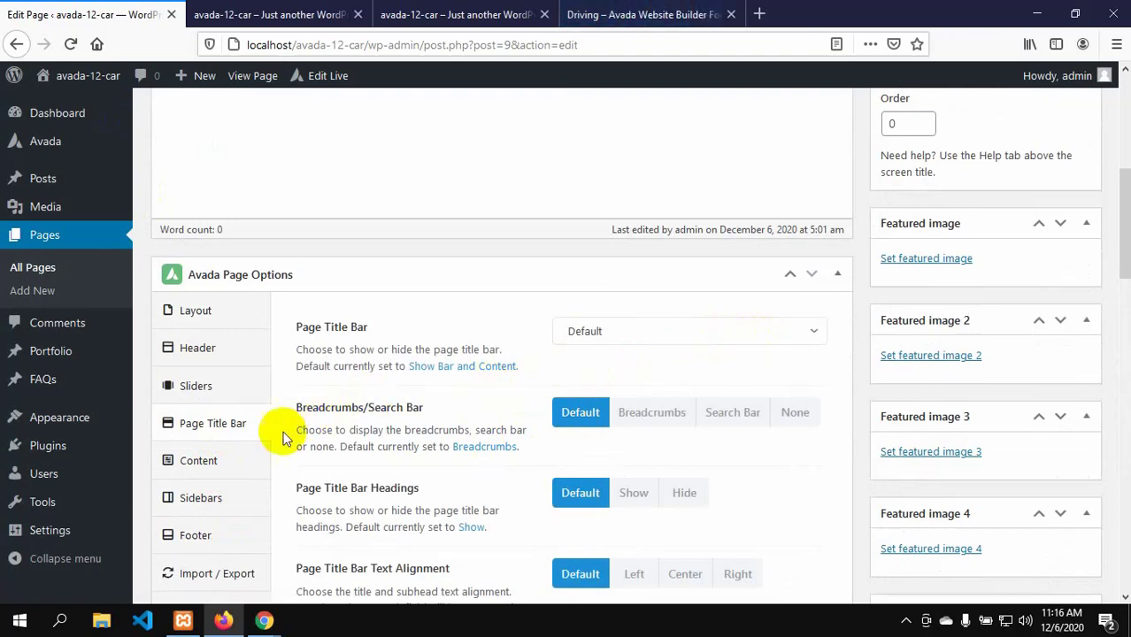
pyautogui.click(231, 475)
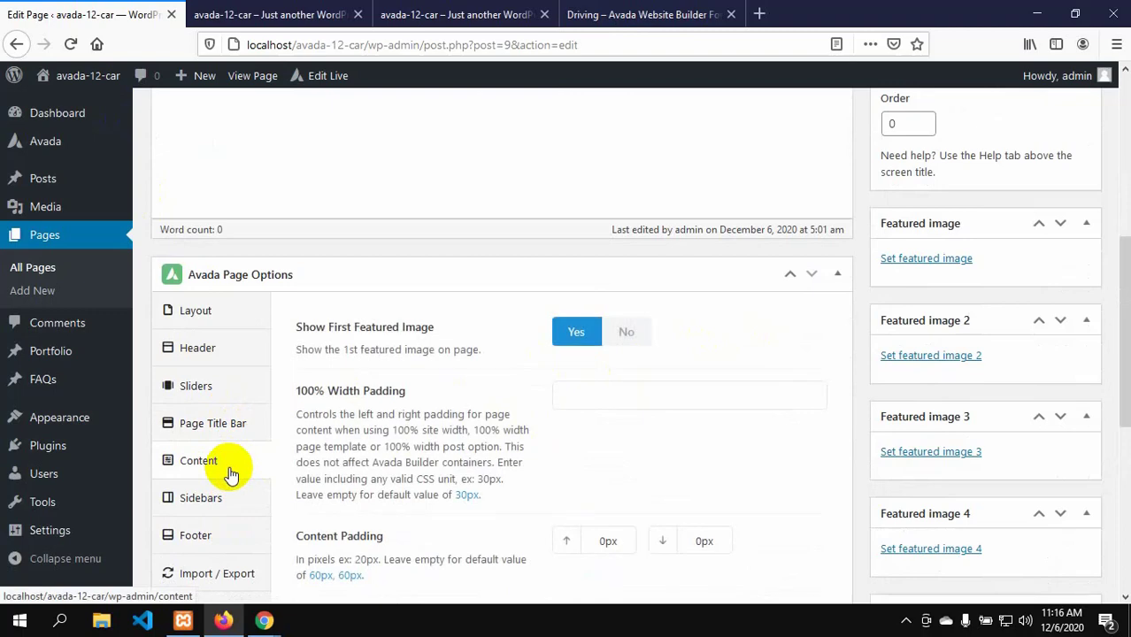
pyautogui.click(212, 423)
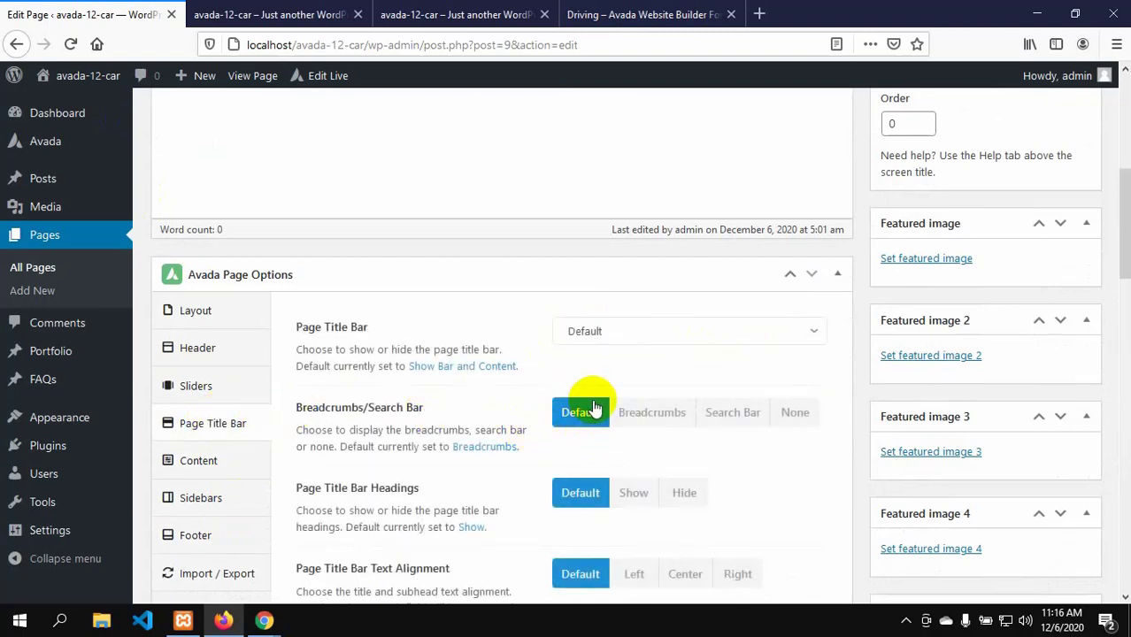
# - Review the About page's title bar visibility, breadcrumbs, headings, text alignment and custom heading text options
pyautogui.scroll(-1, 592, 423)
pyautogui.scroll(-2, 590, 422)
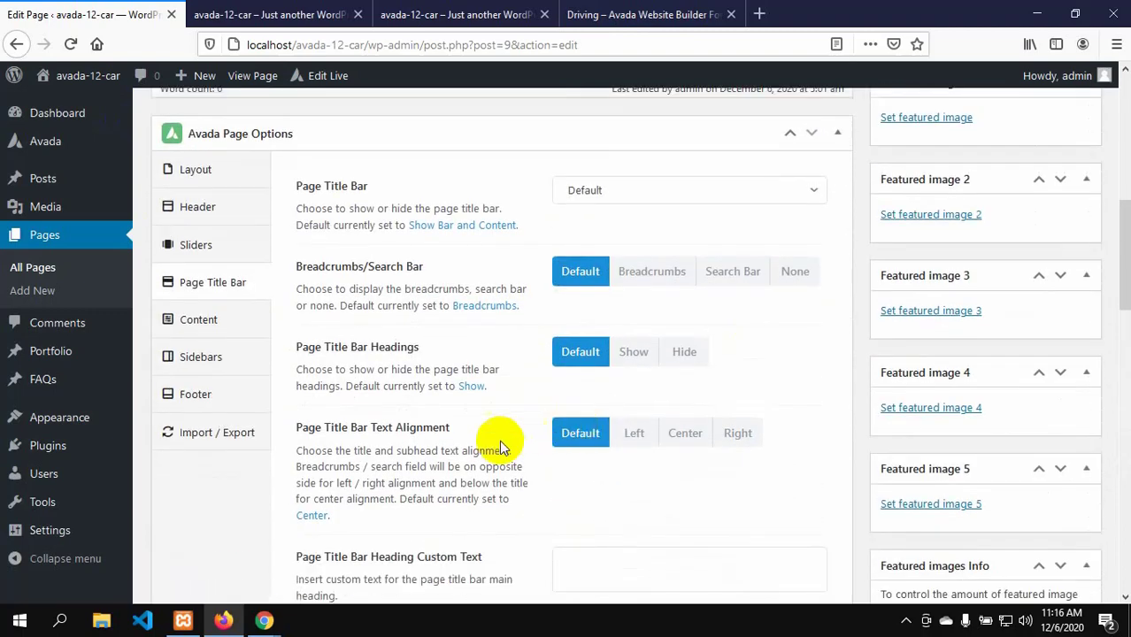
pyautogui.scroll(-1, 451, 476)
pyautogui.scroll(-2, 451, 476)
pyautogui.scroll(3, 451, 476)
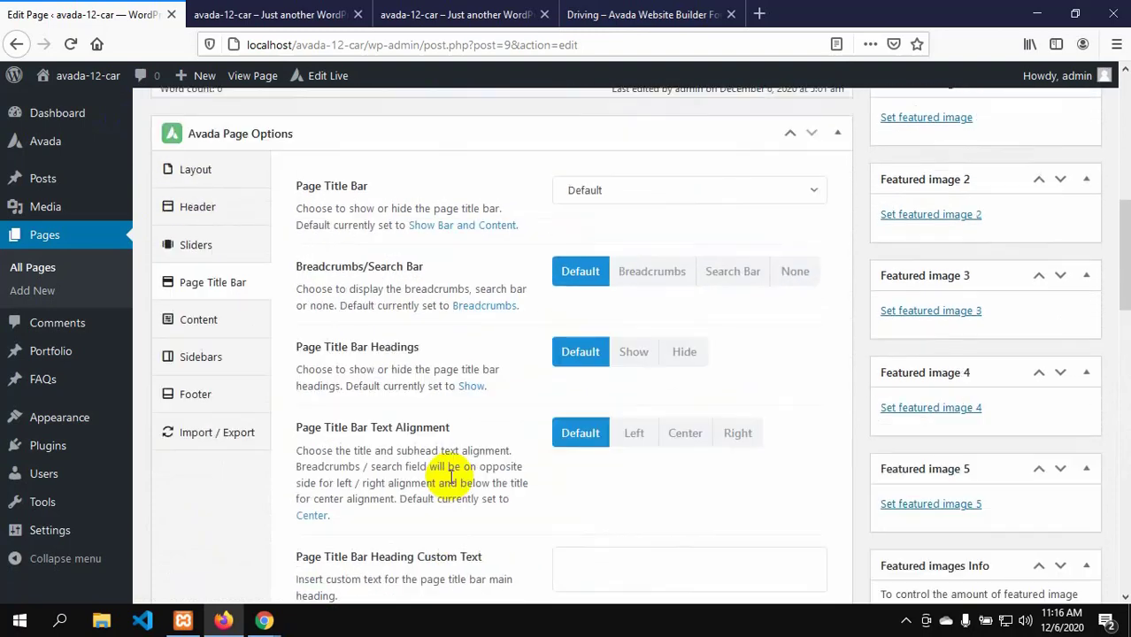
pyautogui.scroll(3, 451, 476)
pyautogui.scroll(1, 449, 475)
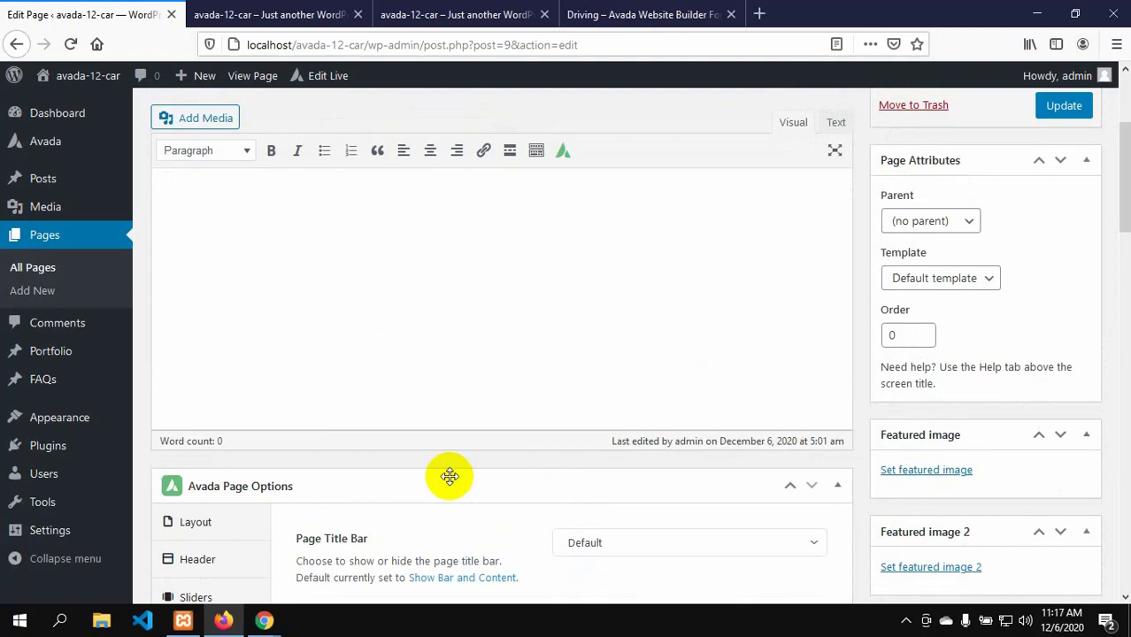
pyautogui.scroll(-3, 450, 476)
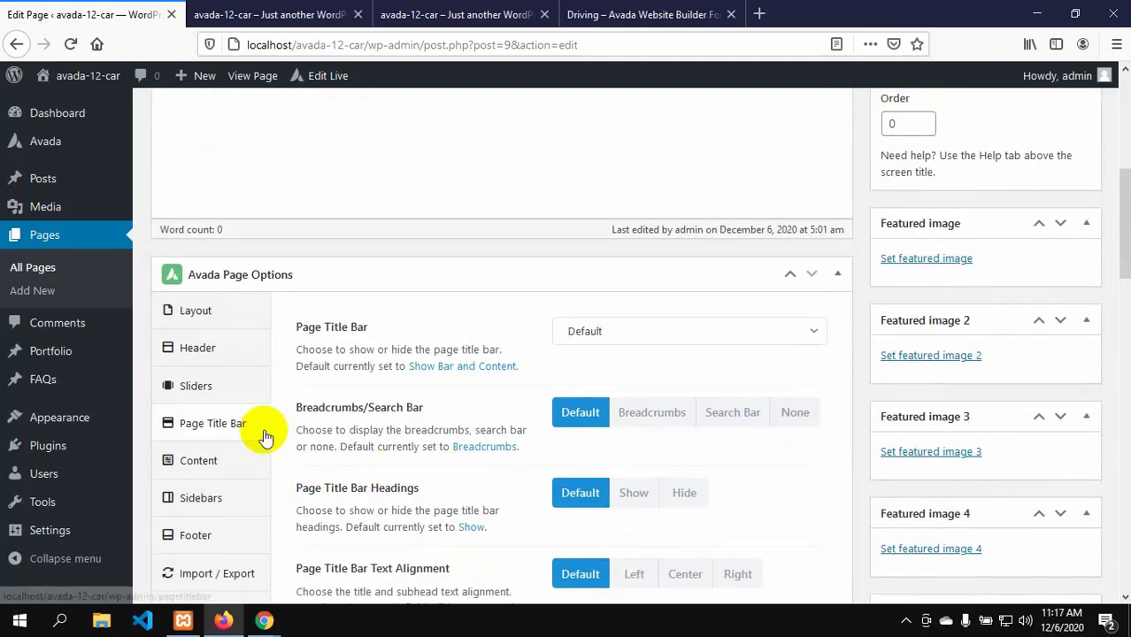
# - View the visibility choices for the About page's title bar, keeping the setting as it is and the Avada Page Options expanded
pyautogui.click(812, 333)
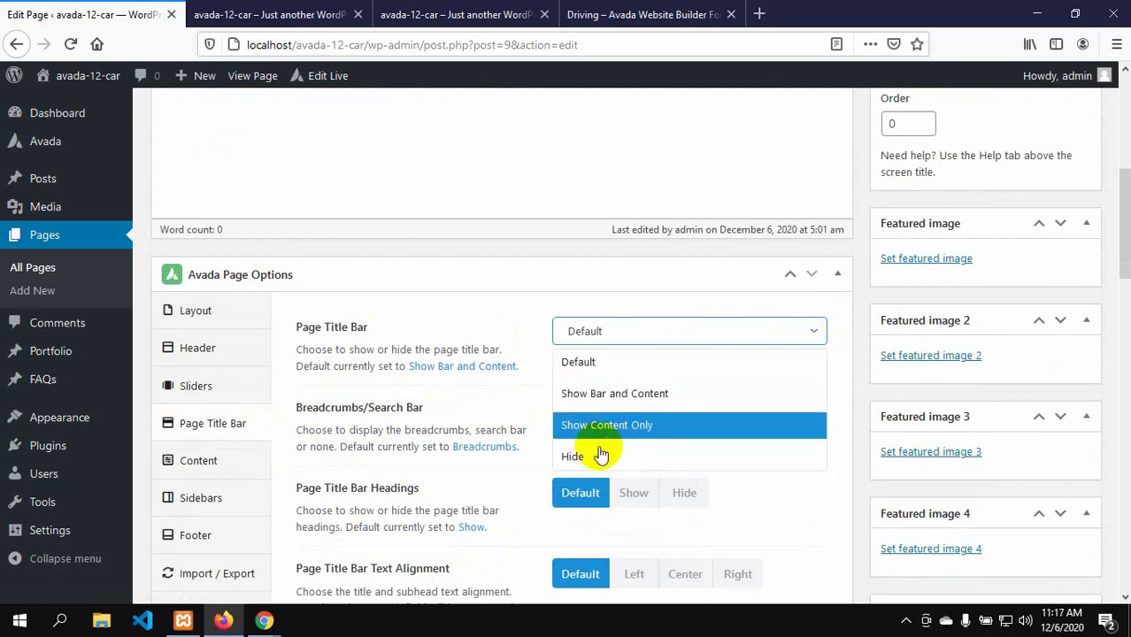
pyautogui.click(512, 271)
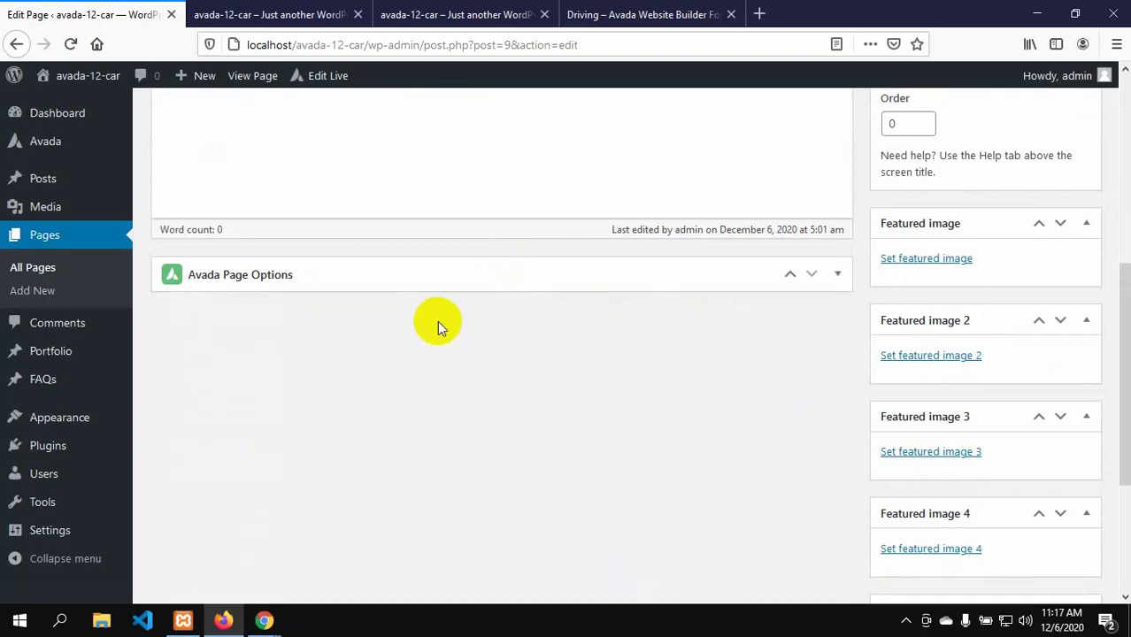
pyautogui.click(799, 281)
pyautogui.click(811, 281)
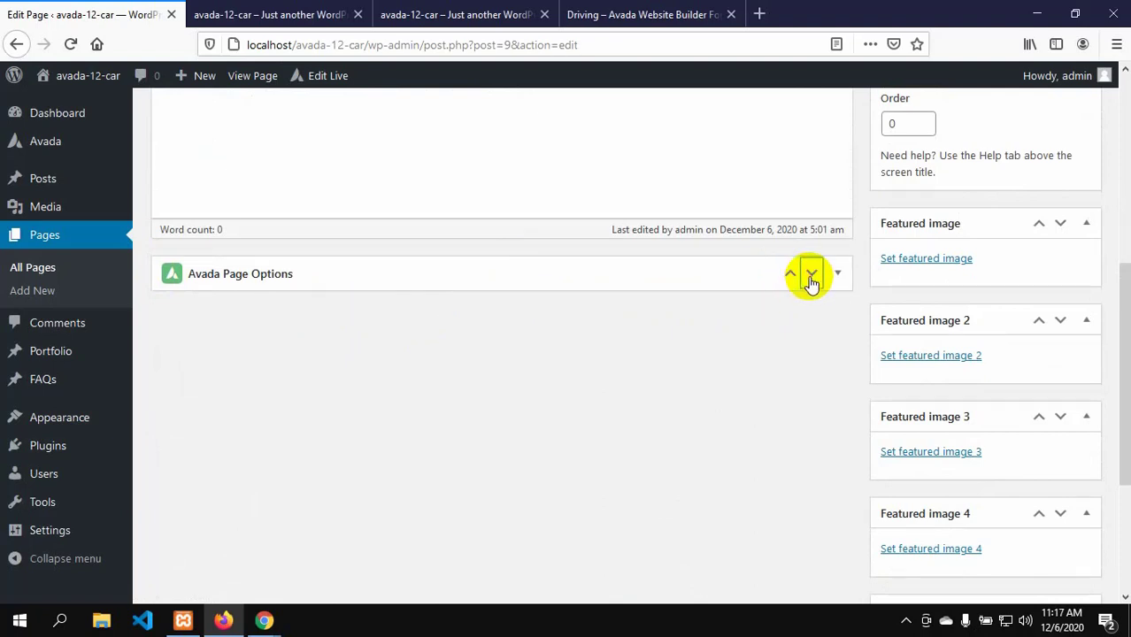
pyautogui.click(840, 279)
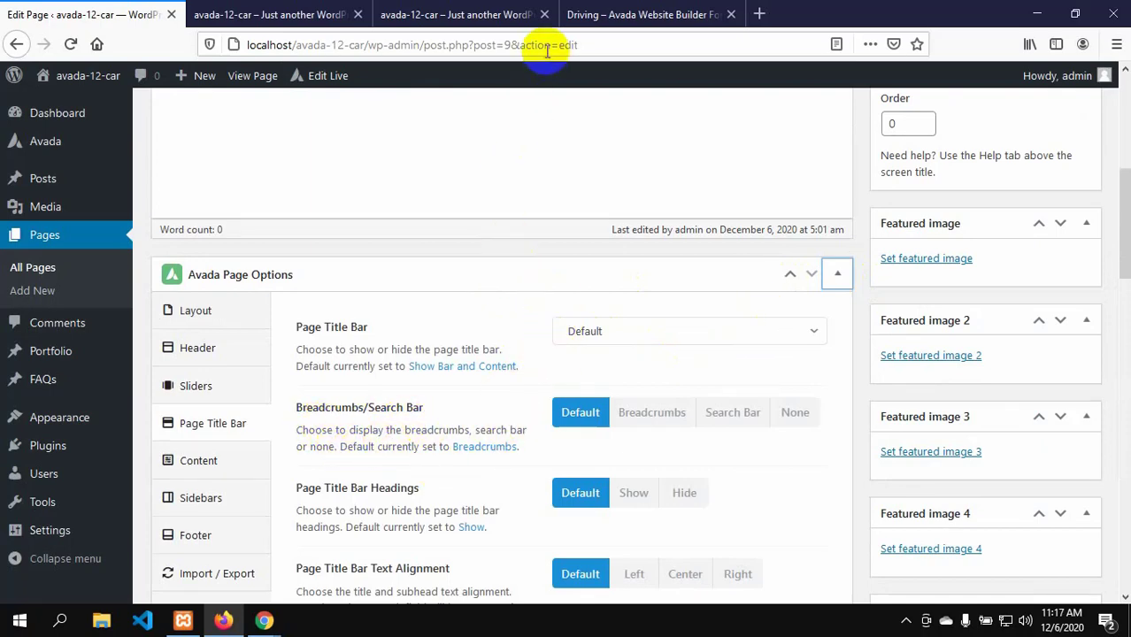
# - Open the Avada Driving demo's About page and examine its title bar heading against the local page's title bar options
pyautogui.click(584, 14)
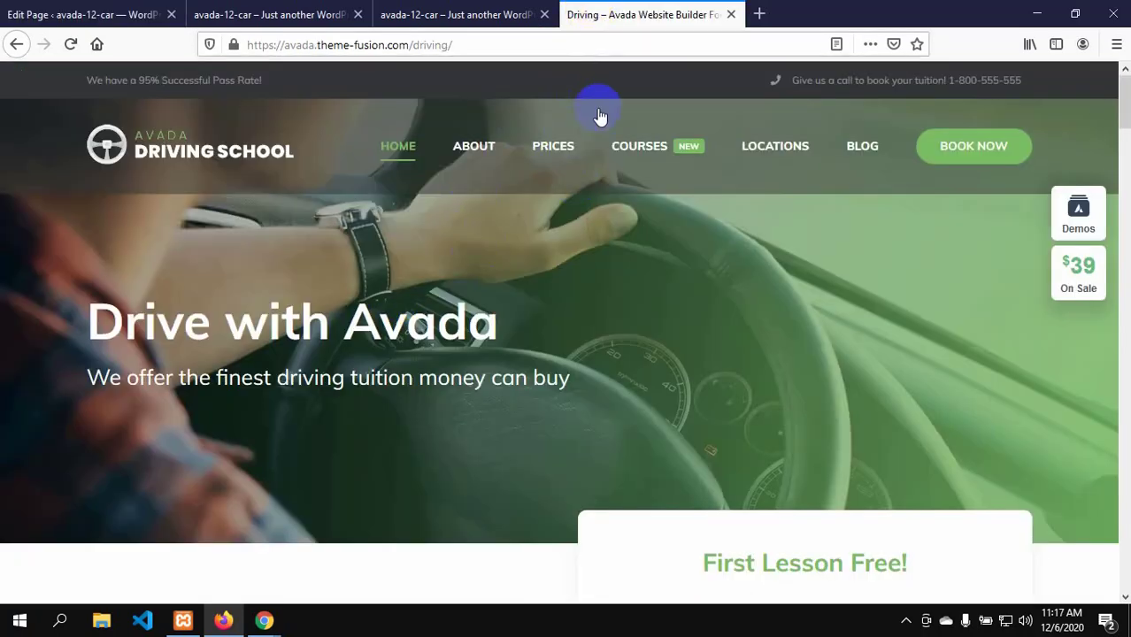
pyautogui.click(477, 148)
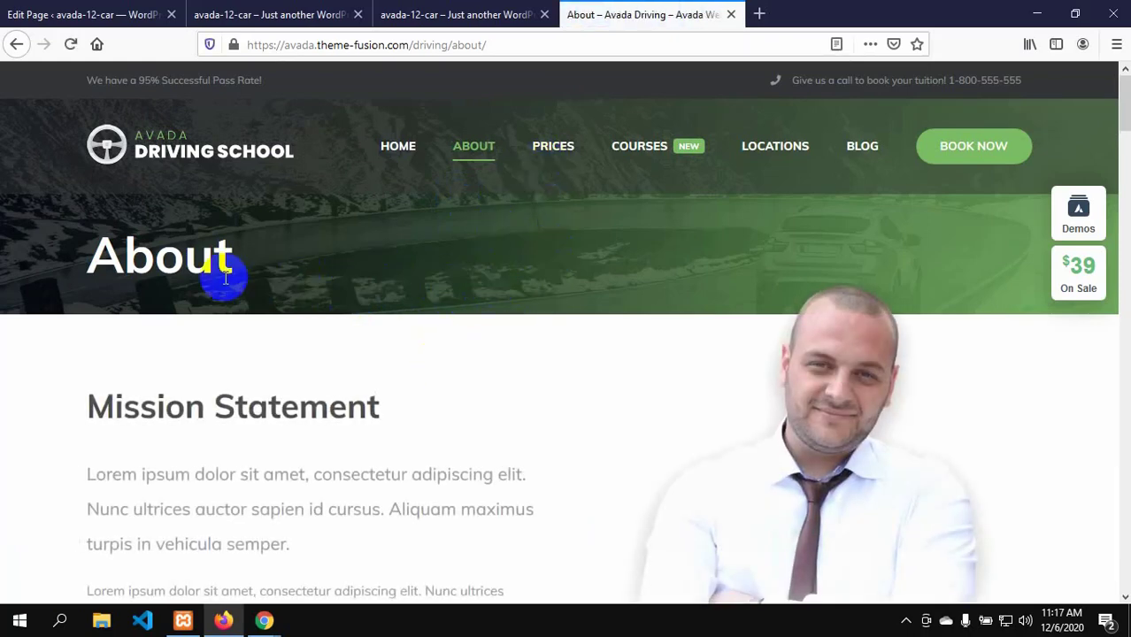
pyautogui.moveTo(95, 249); pyautogui.dragTo(274, 273)
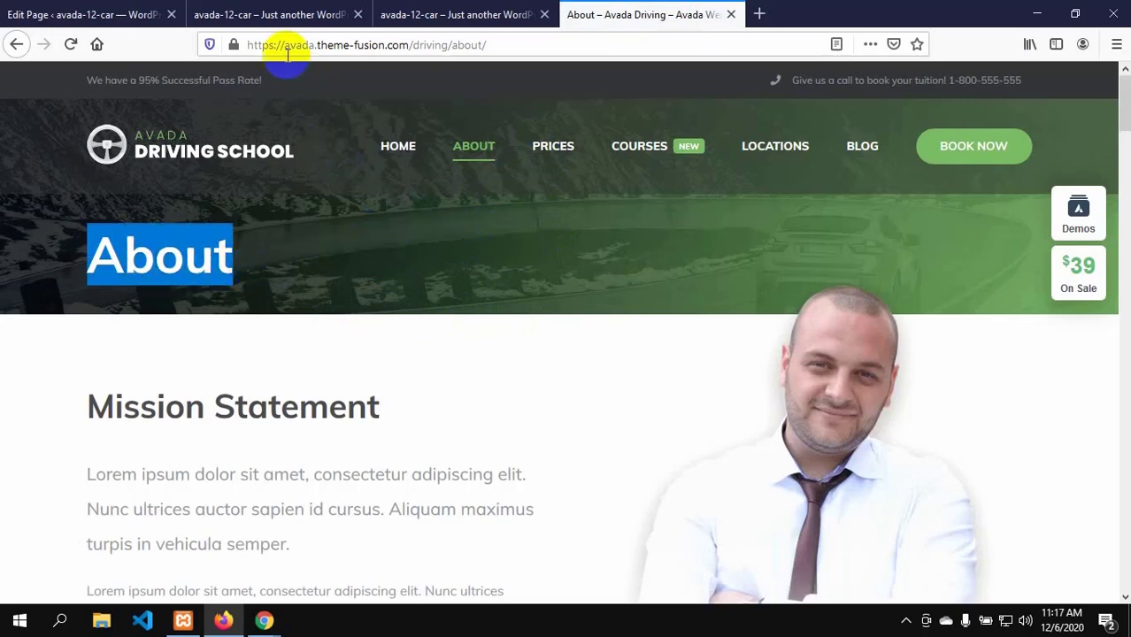
pyautogui.click(91, 9)
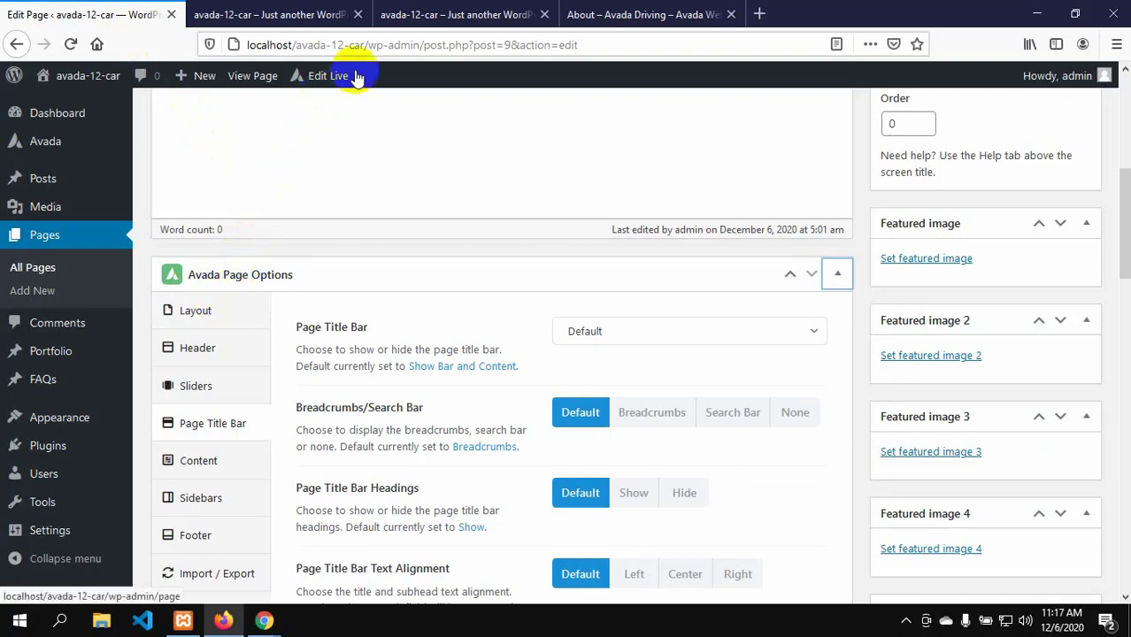
pyautogui.click(642, 14)
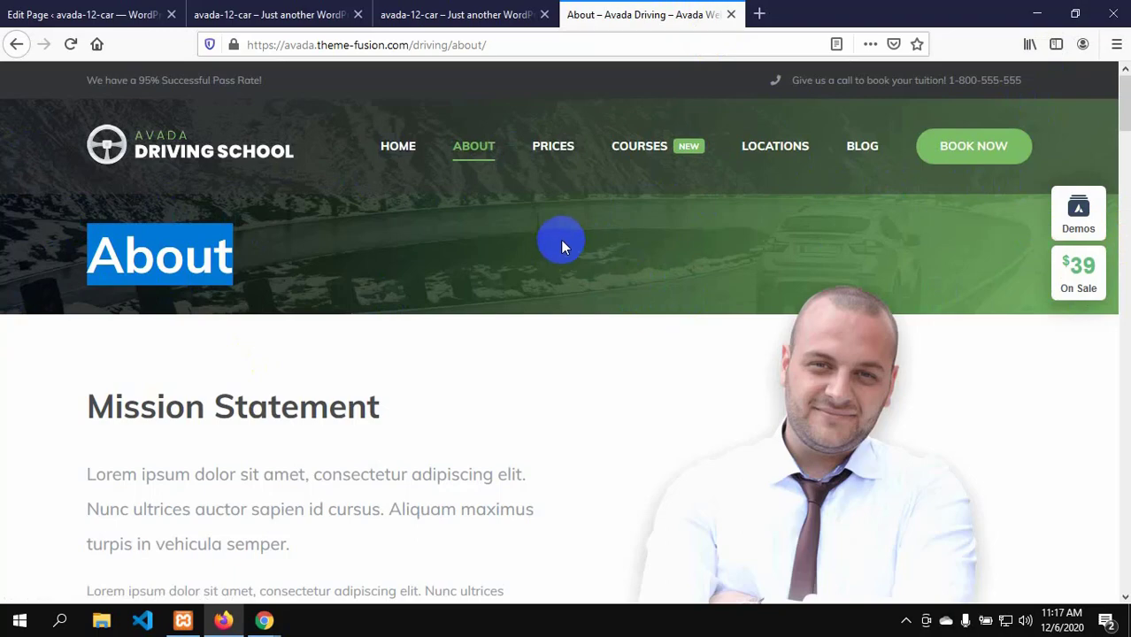
# - Set the About page's layout to Wide in Avada Page Options and review its page background color and image options
pyautogui.click(55, 11)
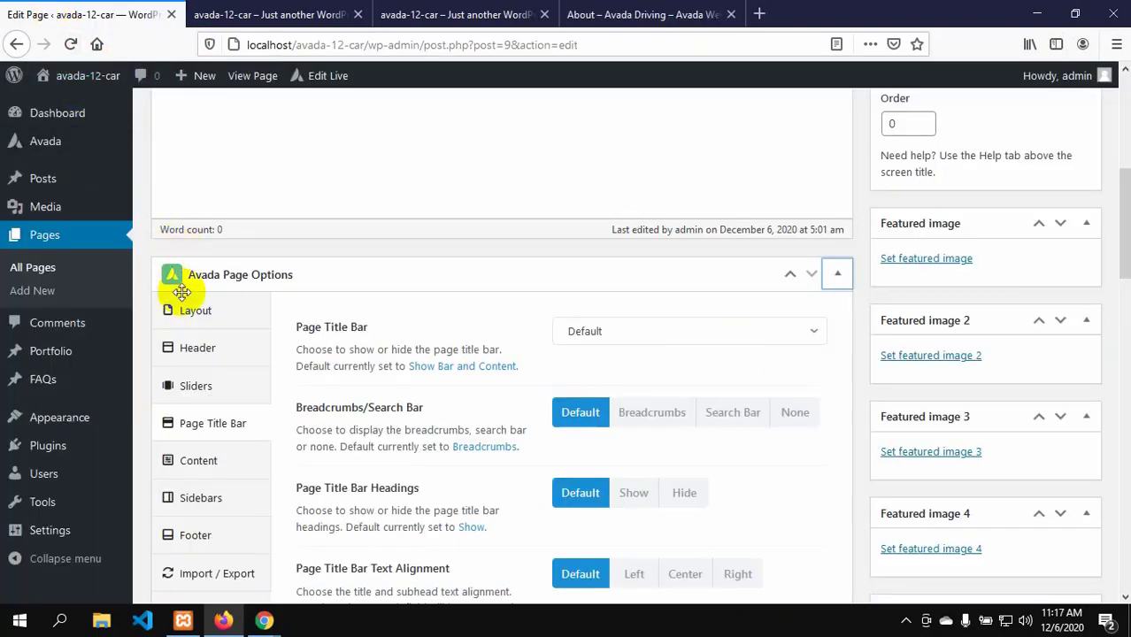
pyautogui.click(200, 315)
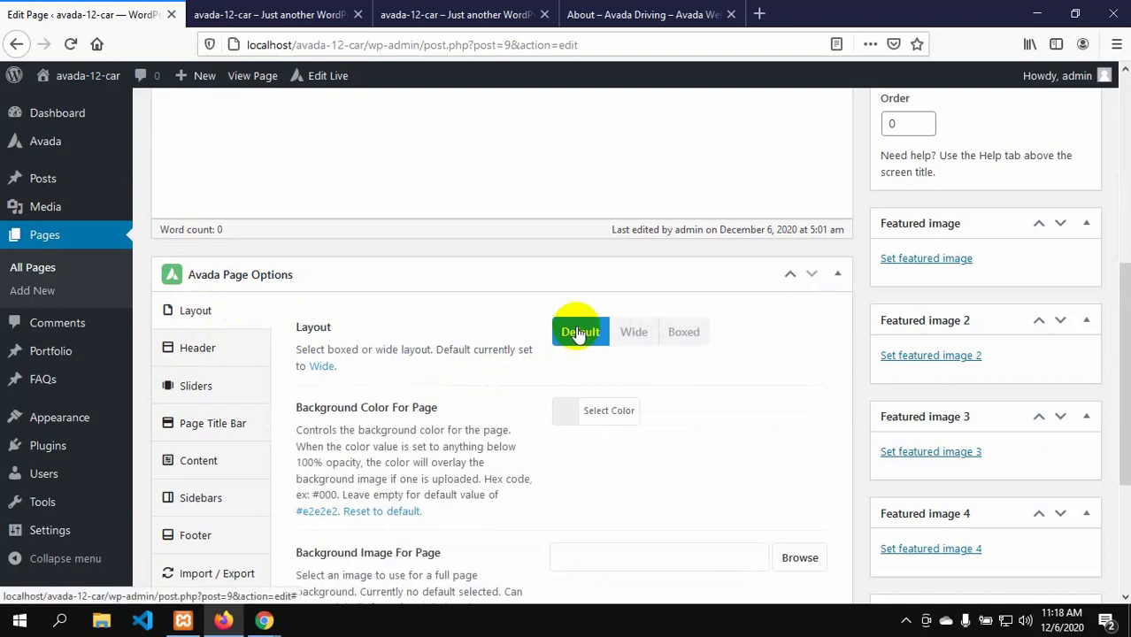
pyautogui.click(634, 337)
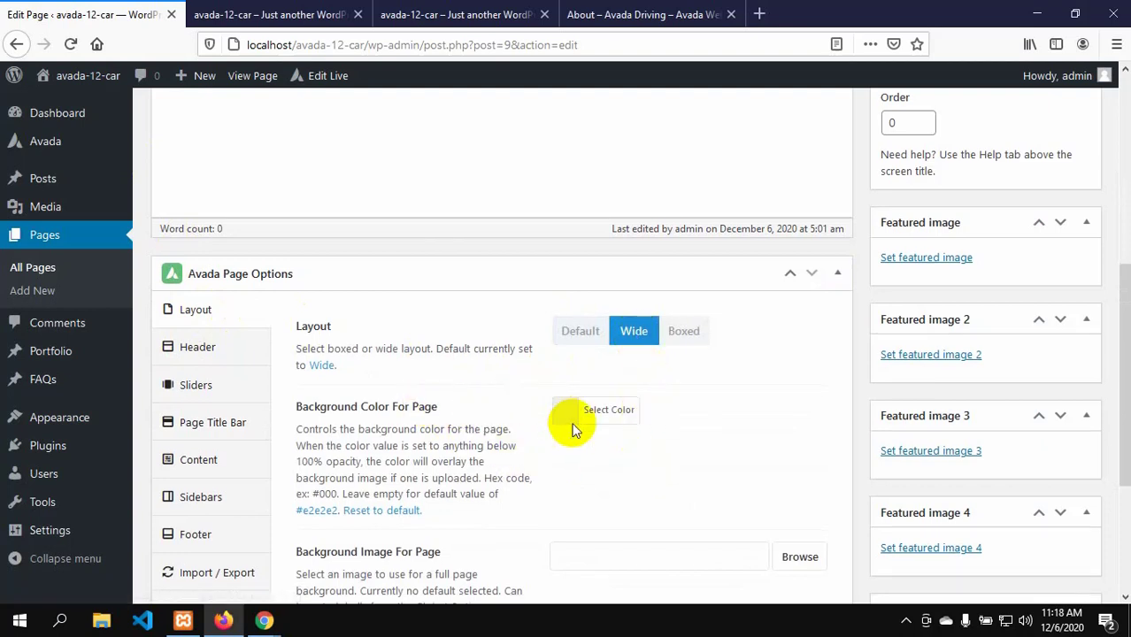
pyautogui.scroll(-1, 571, 428)
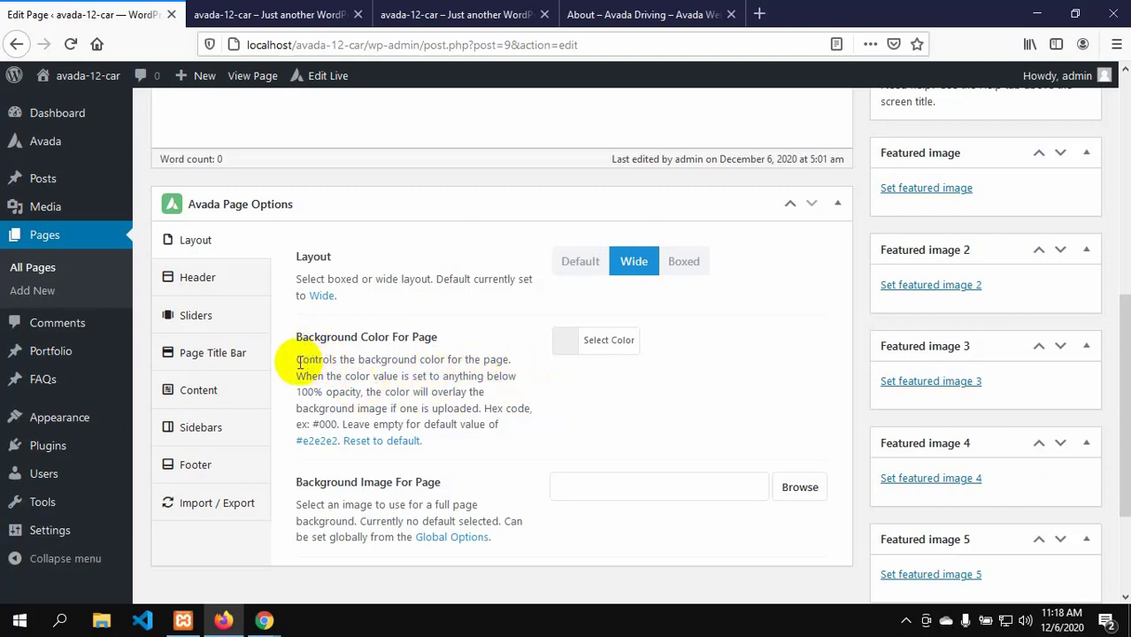
pyautogui.moveTo(297, 360); pyautogui.dragTo(485, 441)
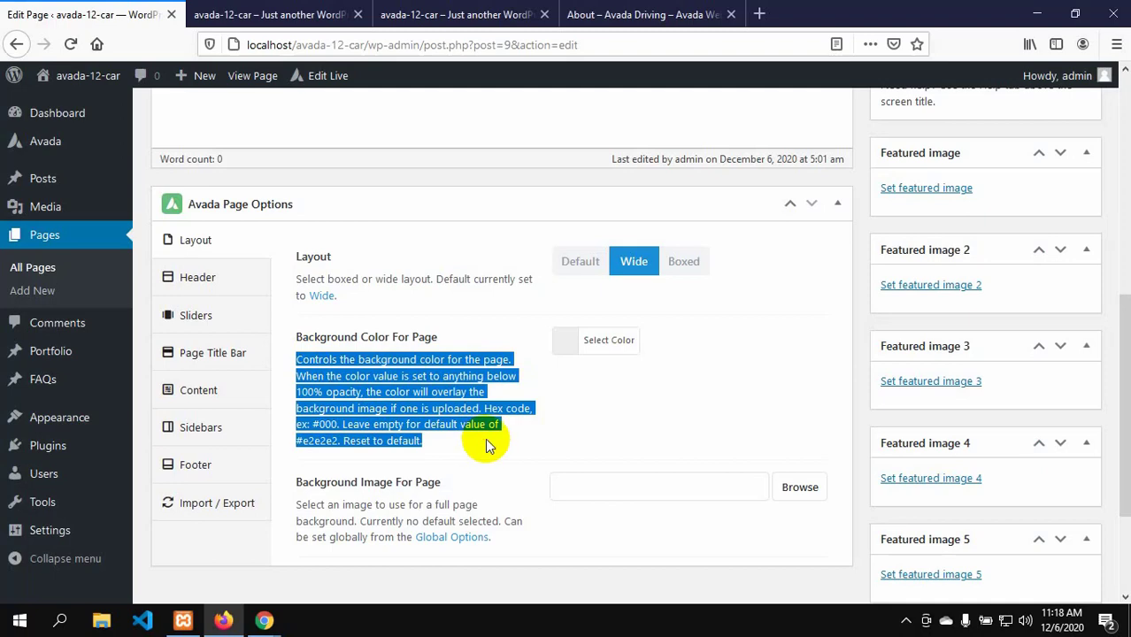
pyautogui.click(568, 410)
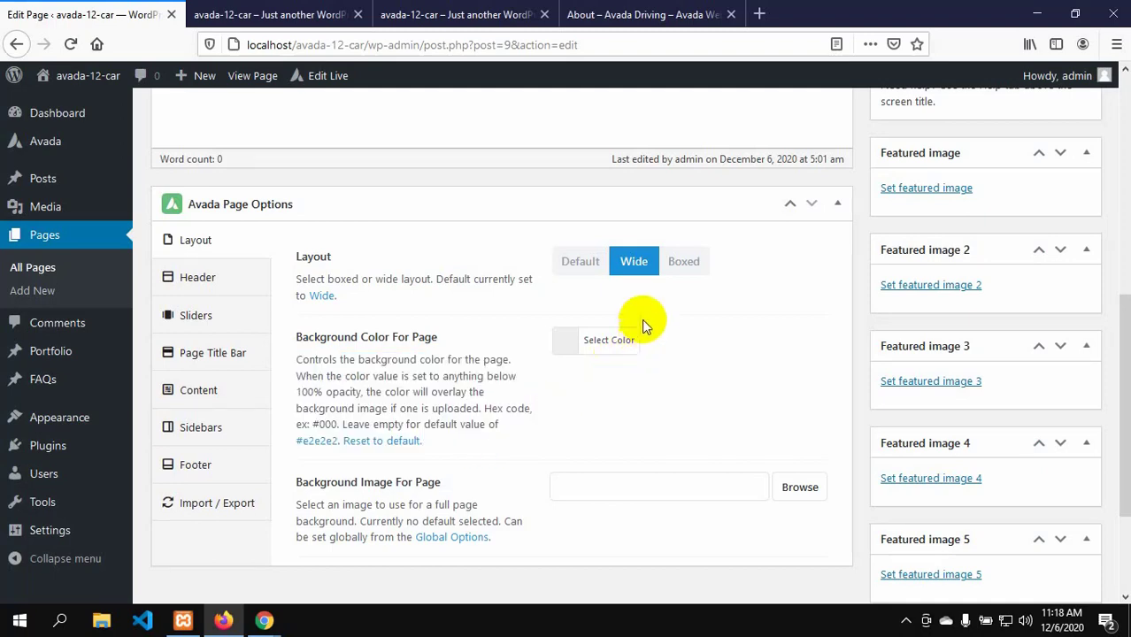
pyautogui.scroll(-3, 623, 338)
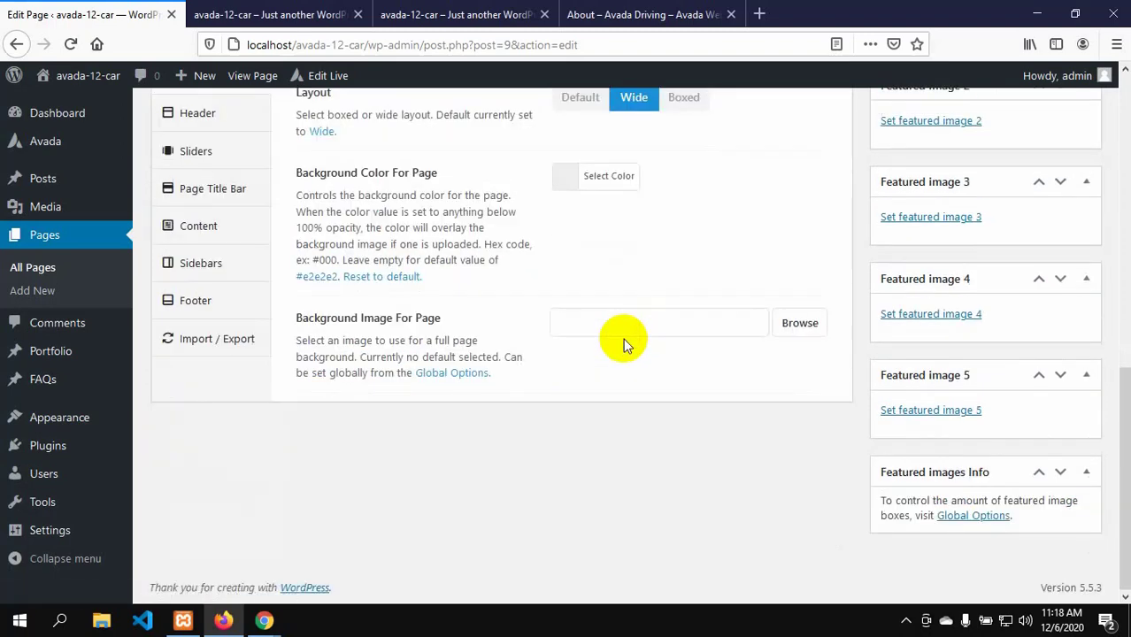
pyautogui.scroll(3, 623, 338)
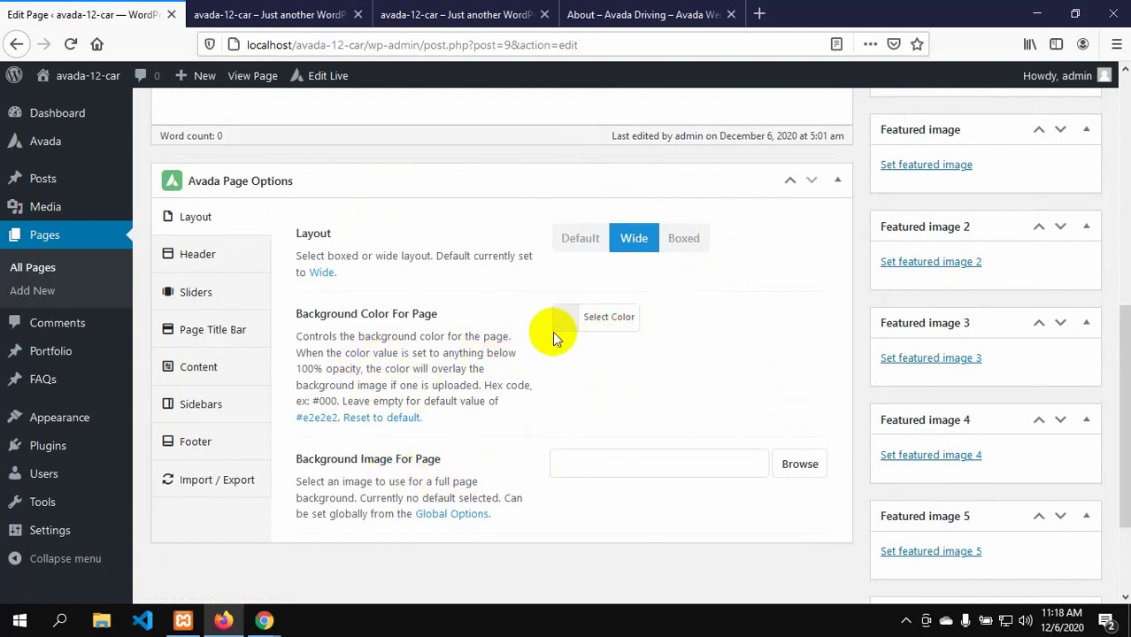
# - Turn off Display Header in the About page's header options and update the page
pyautogui.click(229, 258)
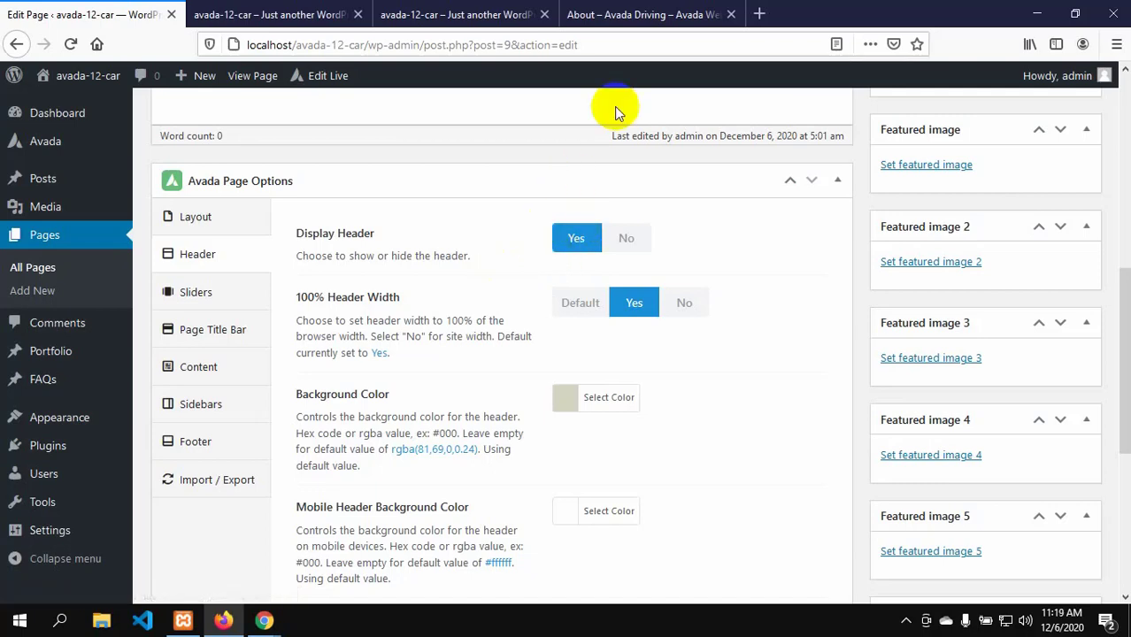
pyautogui.click(598, 14)
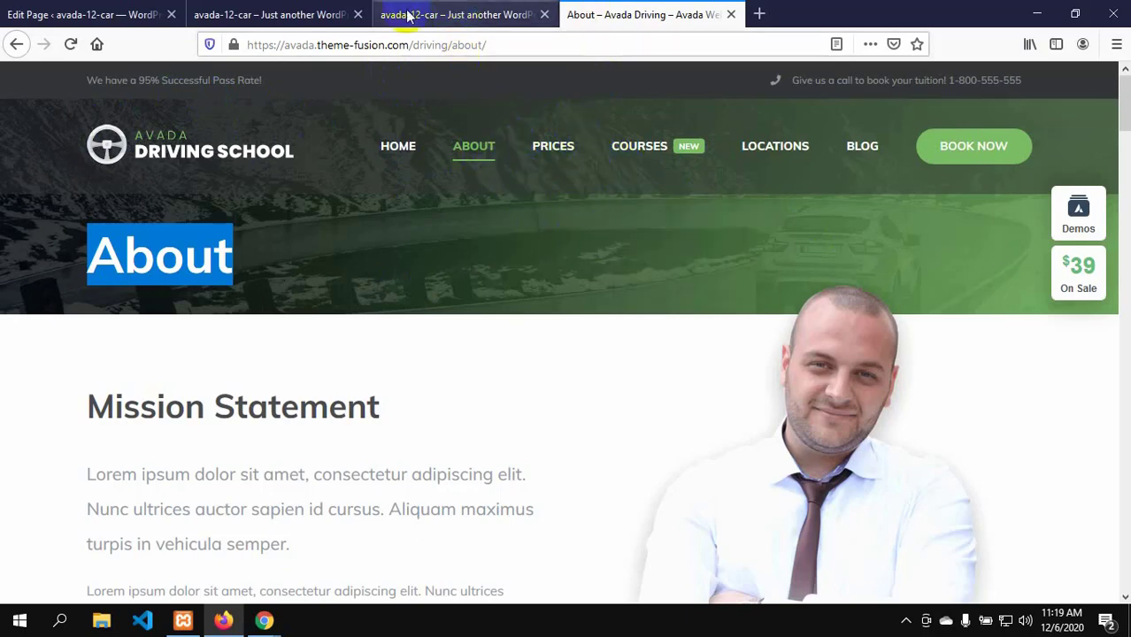
pyautogui.click(80, 9)
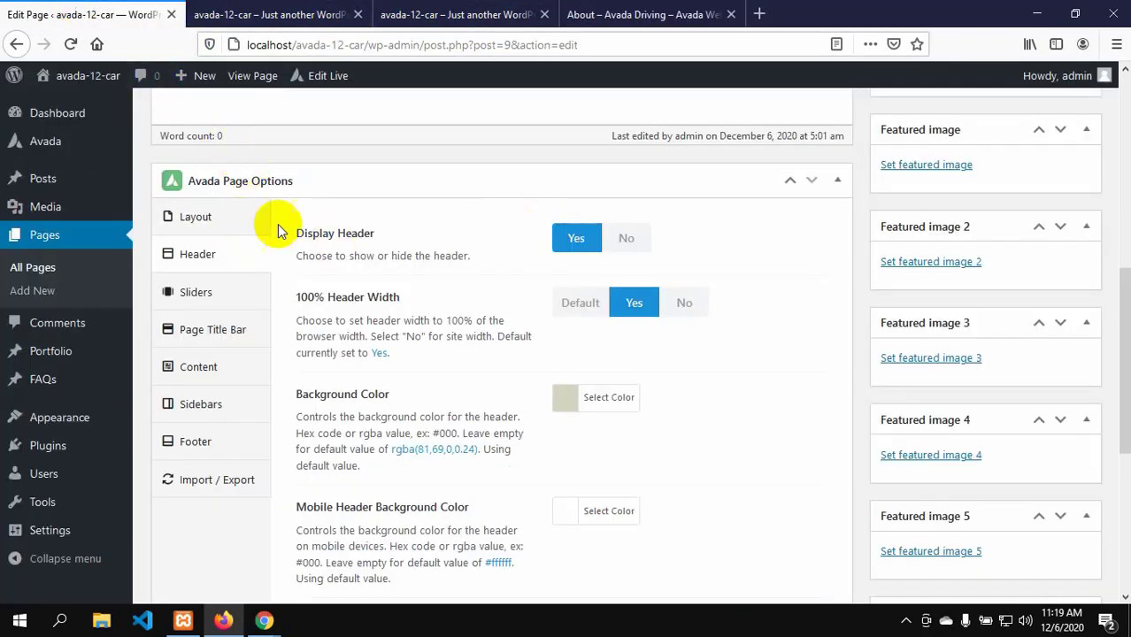
pyautogui.click(627, 240)
pyautogui.scroll(-3, 779, 371)
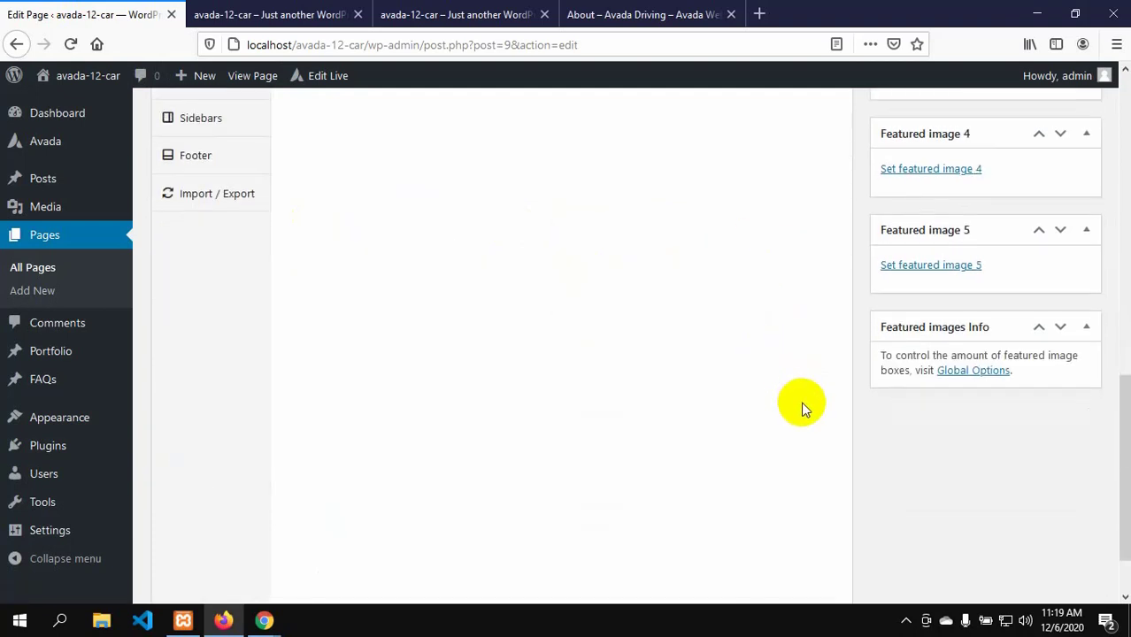
pyautogui.scroll(15, 840, 456)
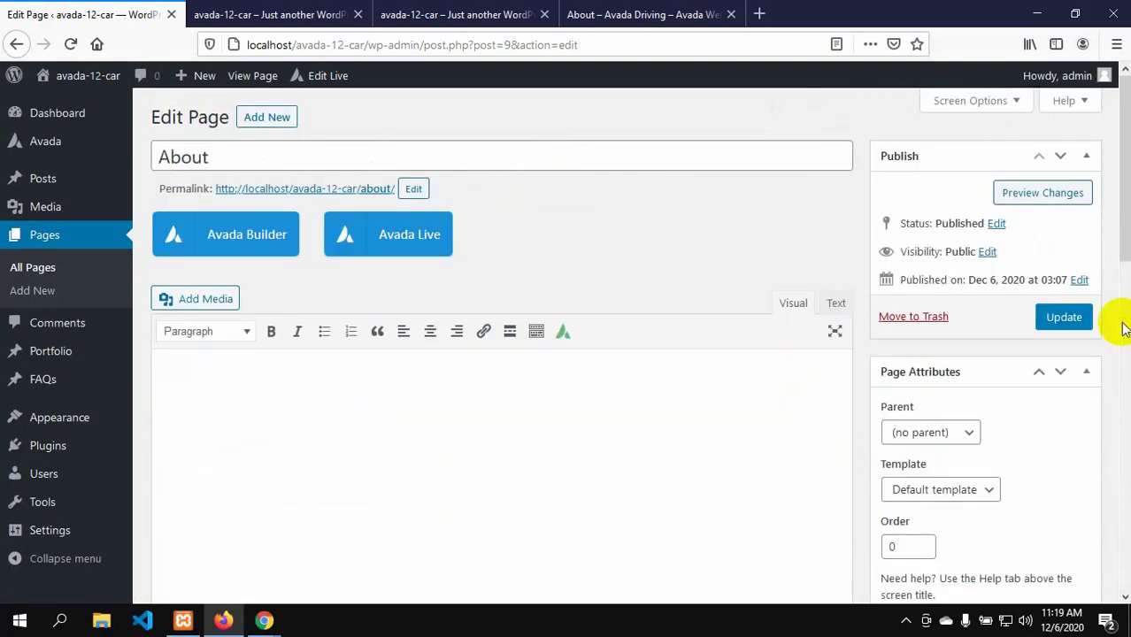
pyautogui.click(1058, 317)
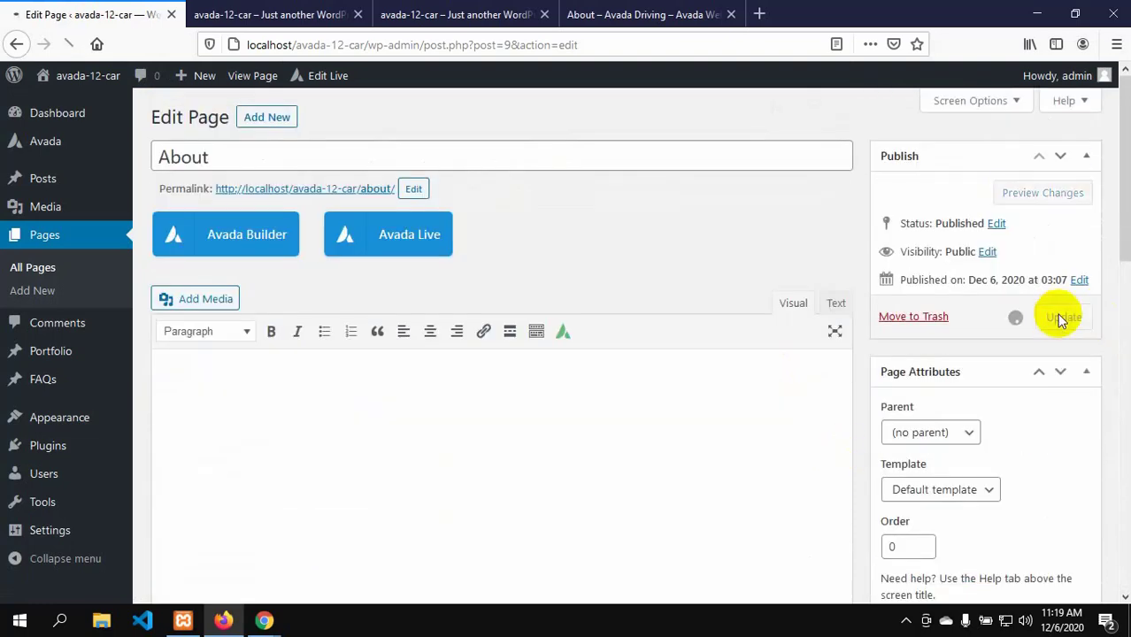
# - Open the About page on the avada-12-car site's front end
pyautogui.click(591, 14)
pyautogui.click(512, 12)
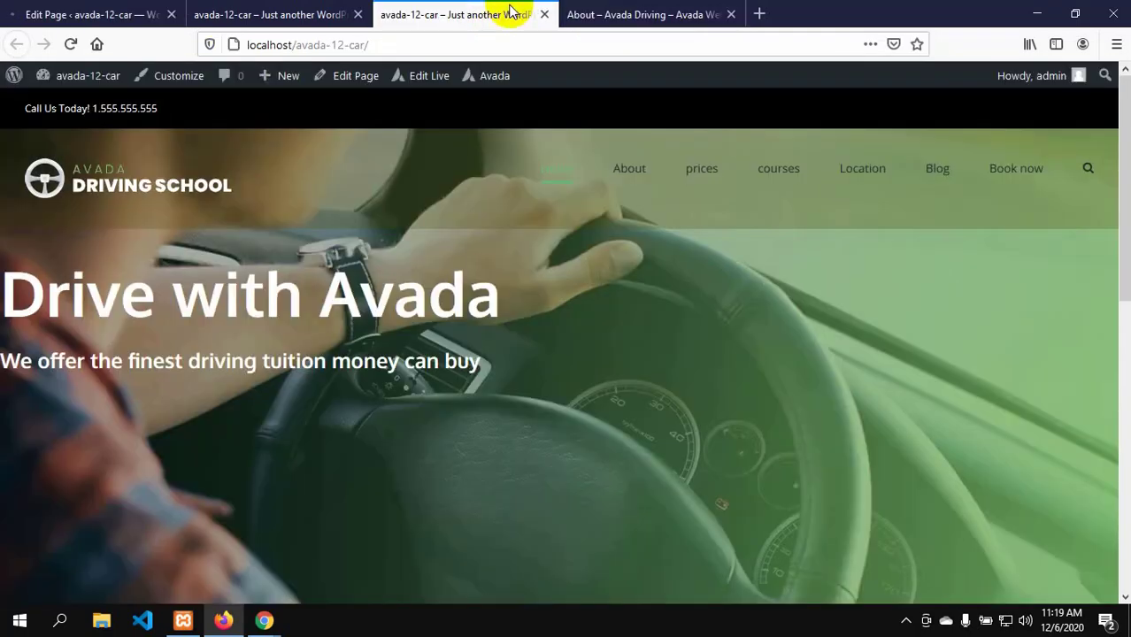
pyautogui.click(629, 170)
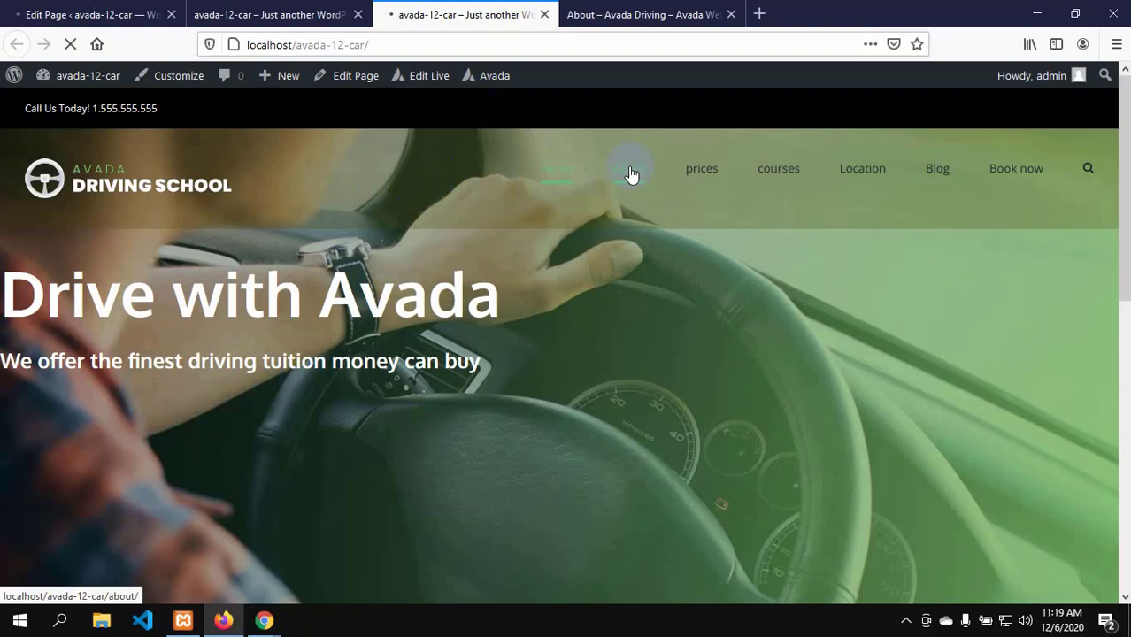
# - Return to the About page's editor and bring up the Header settings in Avada Page Options
pyautogui.hotkey('ctrl', '1')
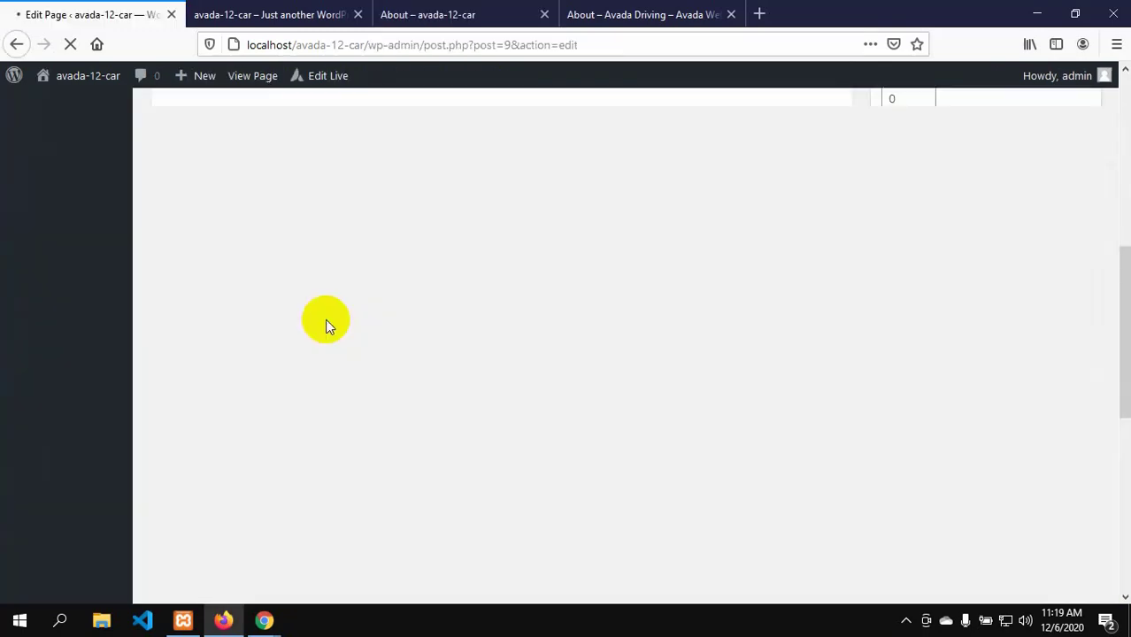
pyautogui.scroll(-4, 326, 320)
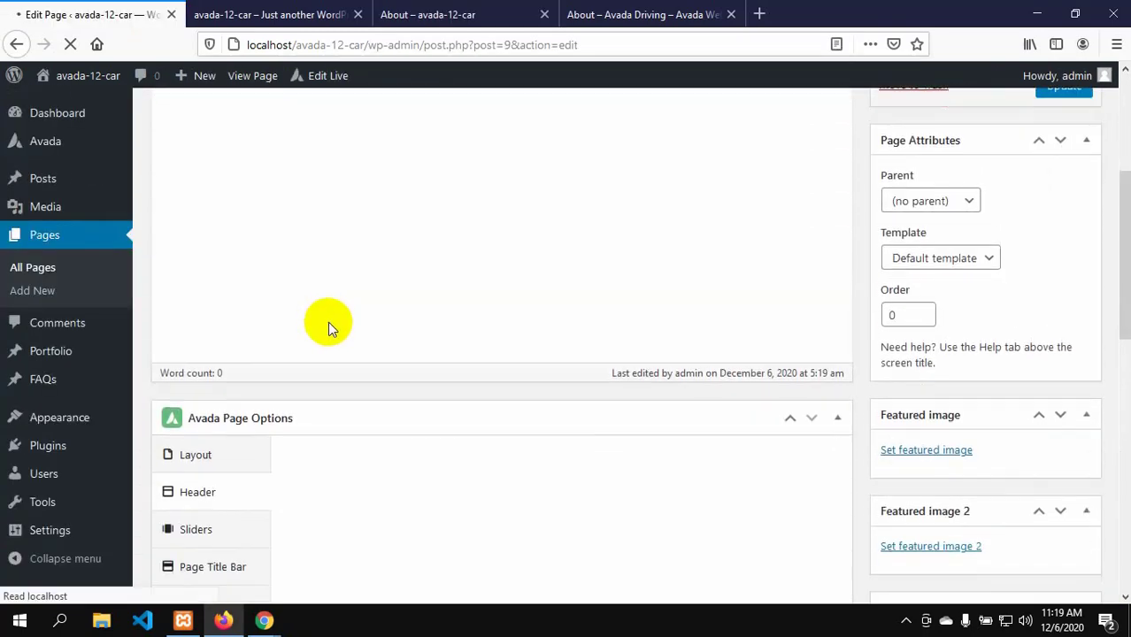
pyautogui.click(193, 348)
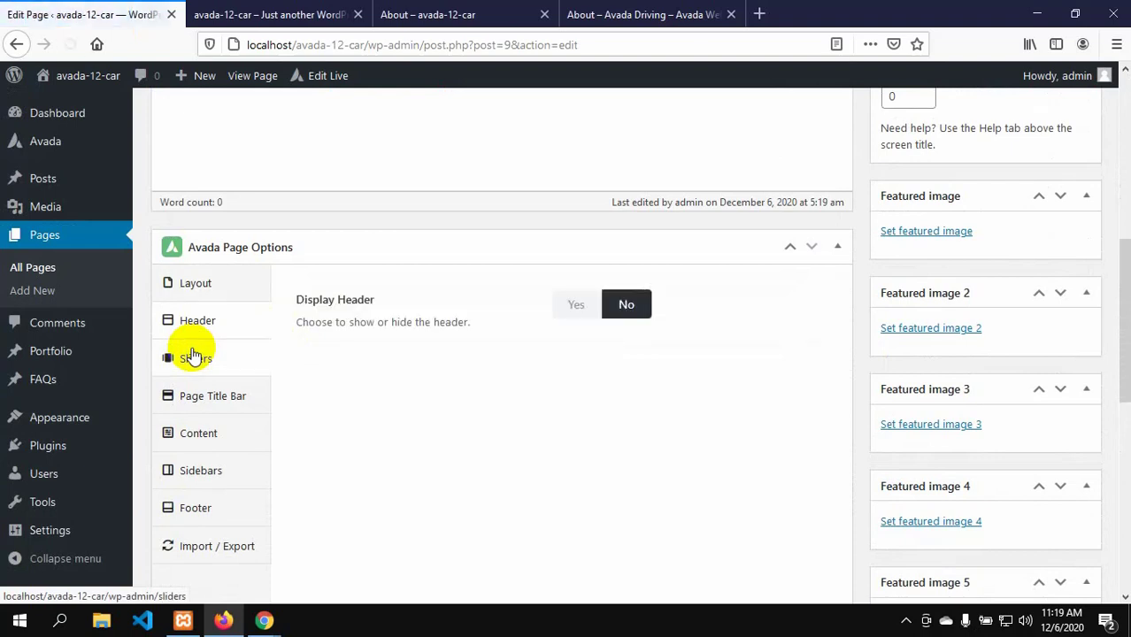
pyautogui.click(196, 324)
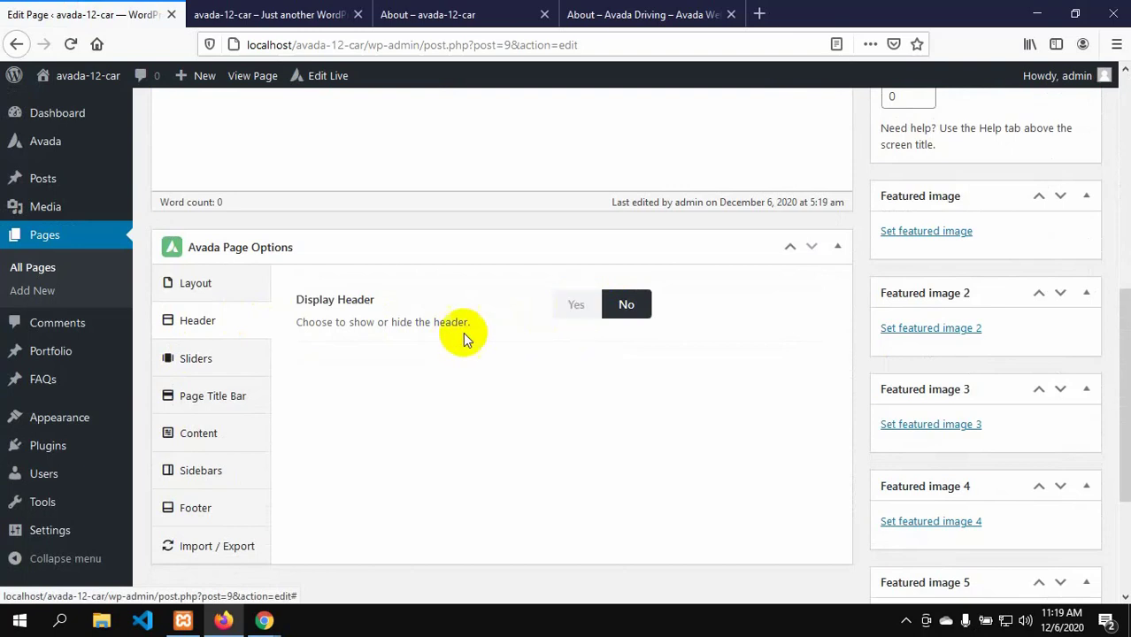
# - Bring up the About page's Page Title Bar settings and view the visibility choices, keeping Default
pyautogui.click(243, 404)
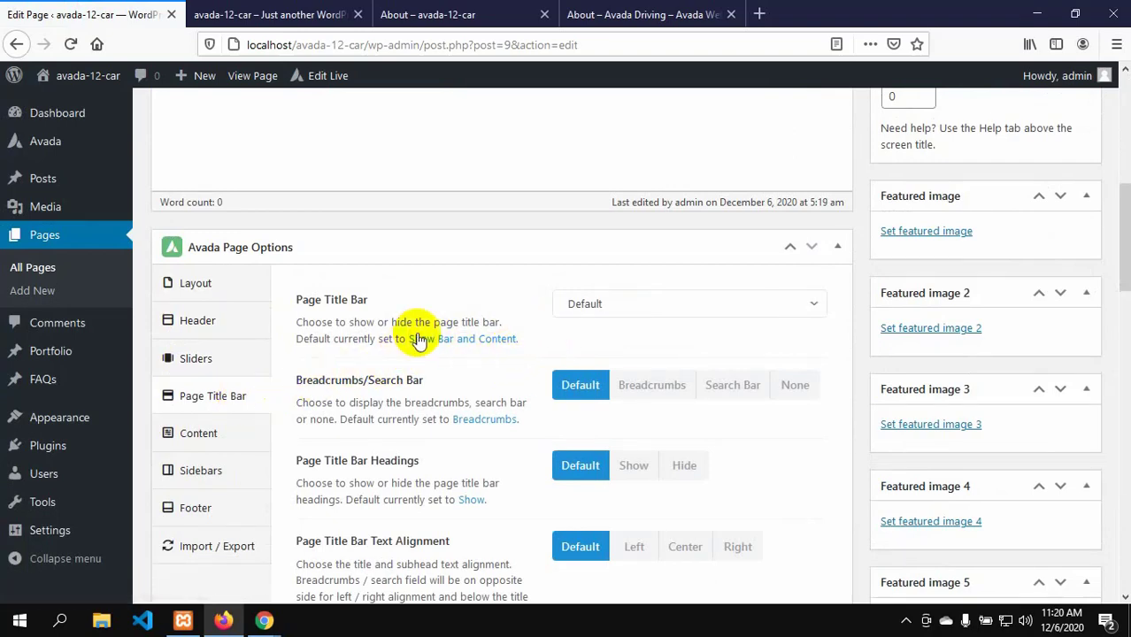
pyautogui.click(811, 305)
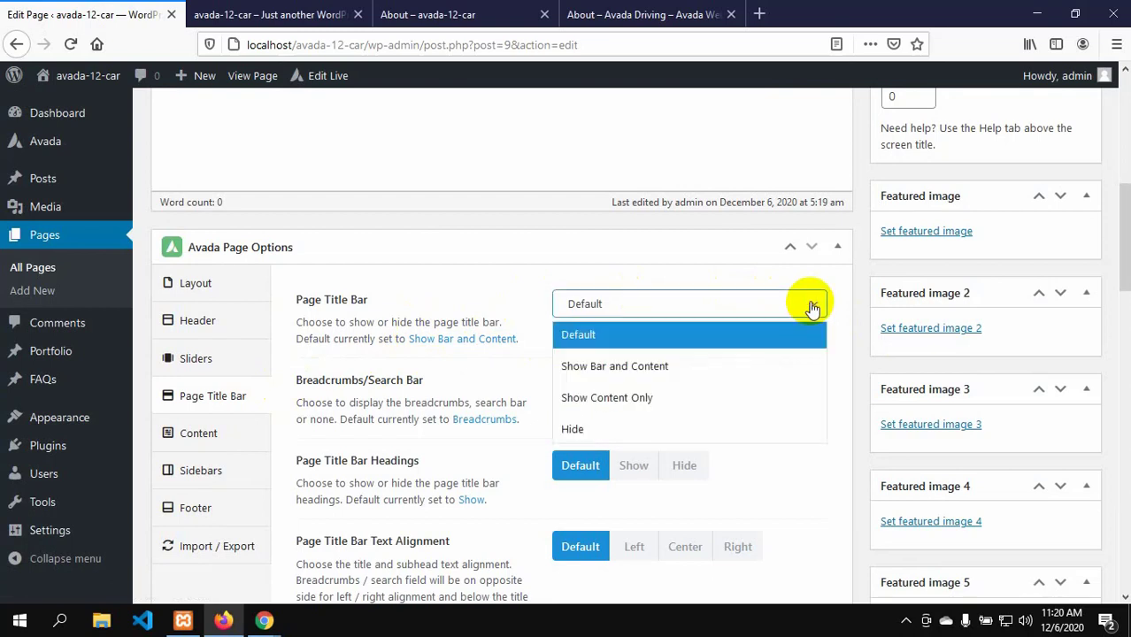
pyautogui.click(810, 306)
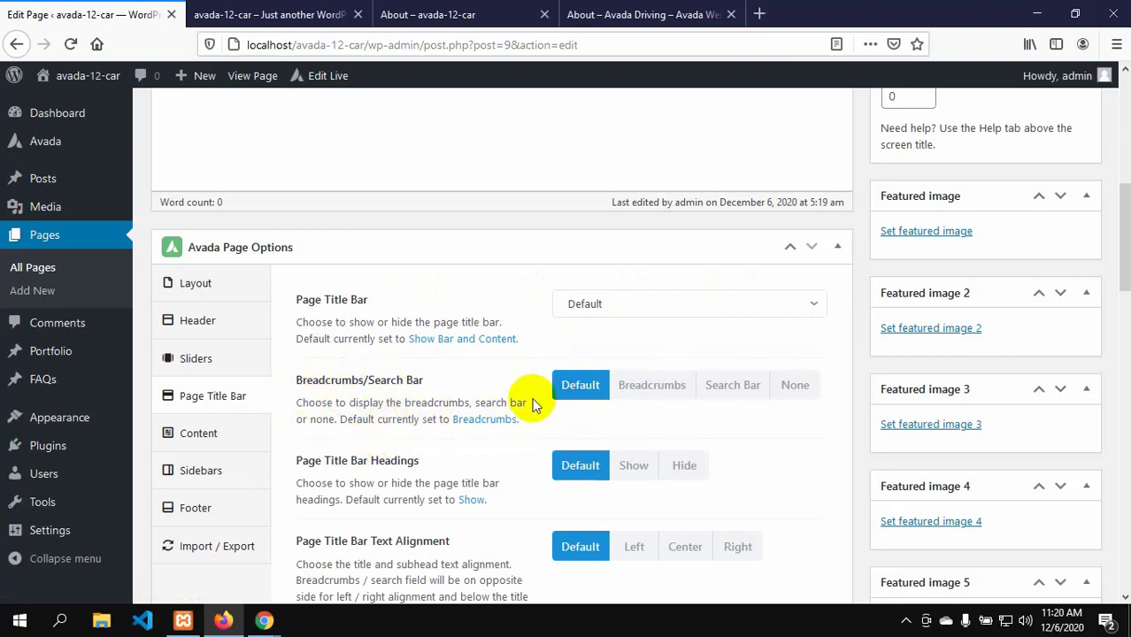
# - Examine the title bar's heading text, font size and font color options, and compare them with the heading on the demo's About page
pyautogui.scroll(-2, 395, 479)
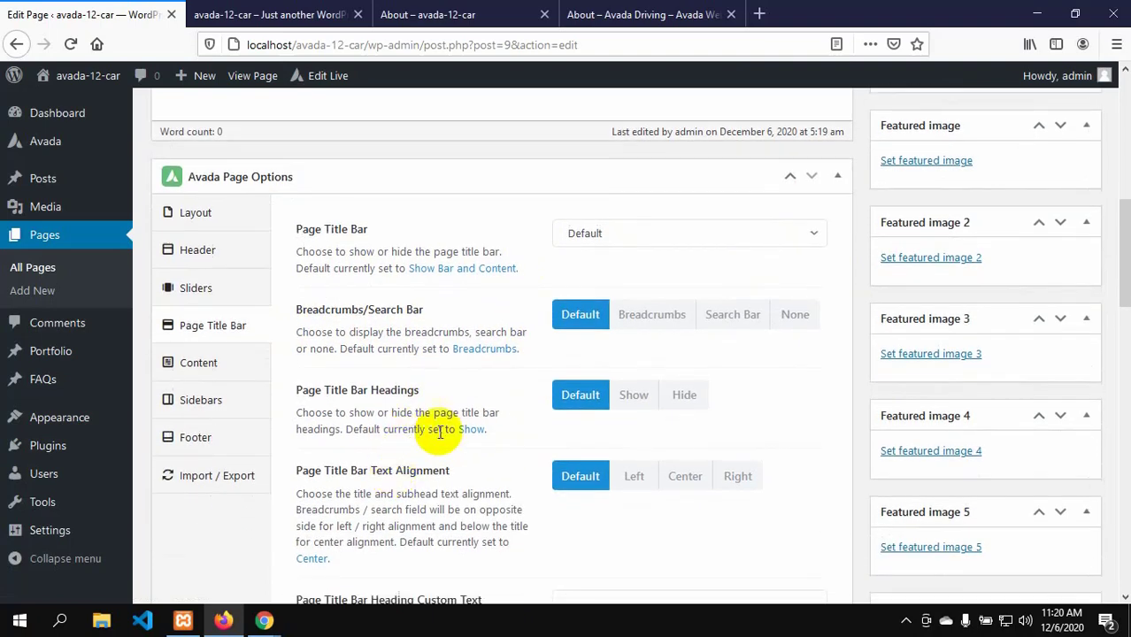
pyautogui.scroll(-2, 557, 458)
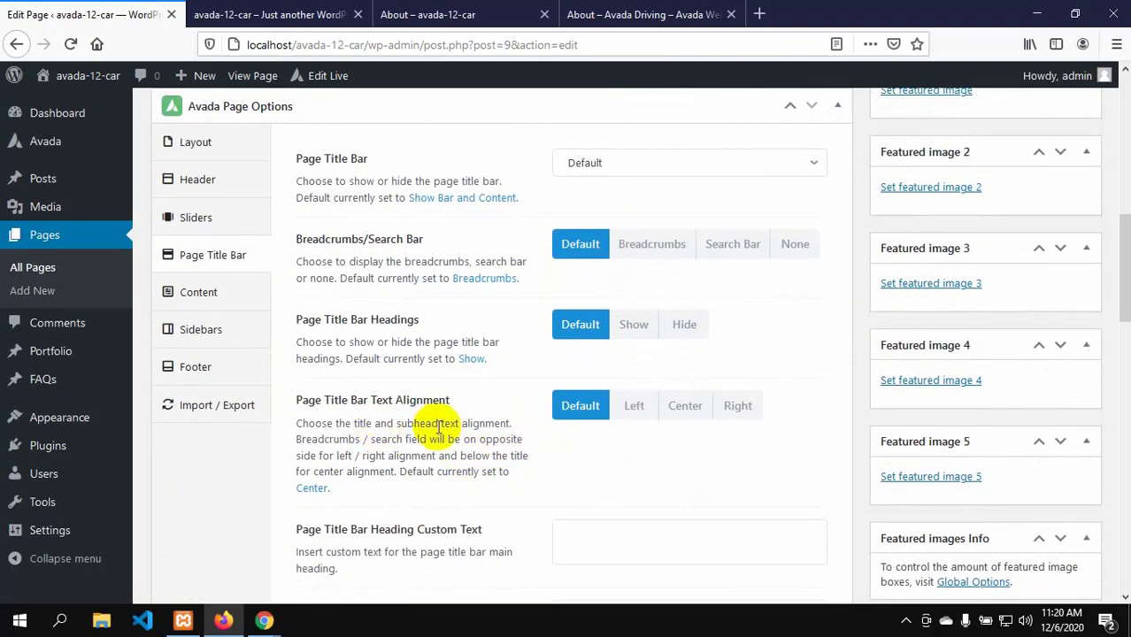
pyautogui.scroll(-2, 563, 424)
pyautogui.scroll(-3, 561, 431)
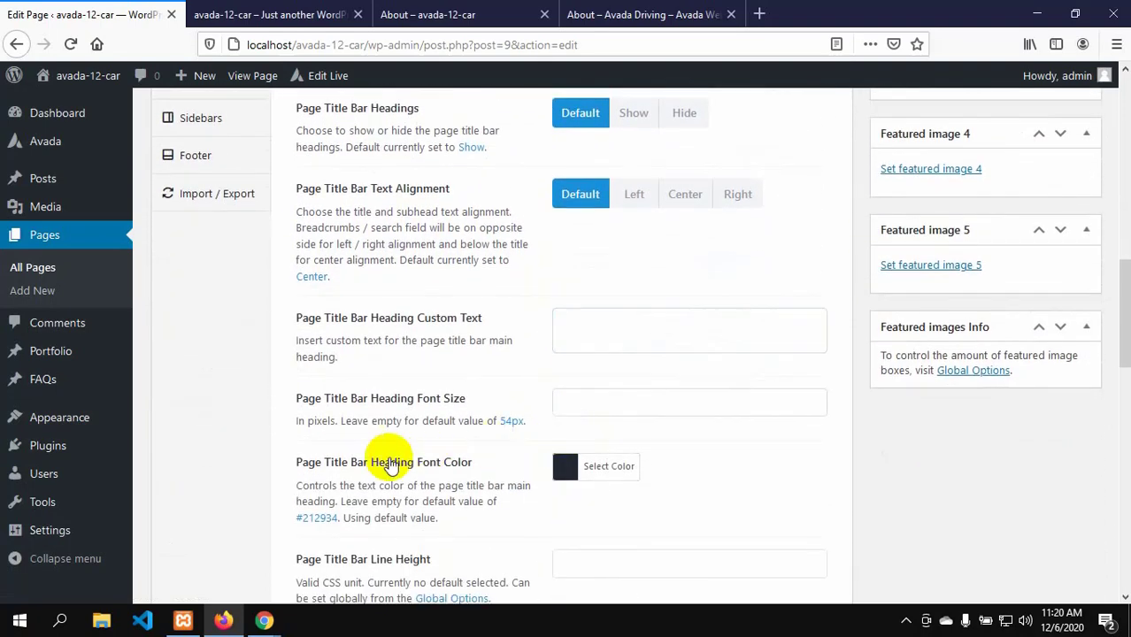
pyautogui.scroll(-2, 384, 447)
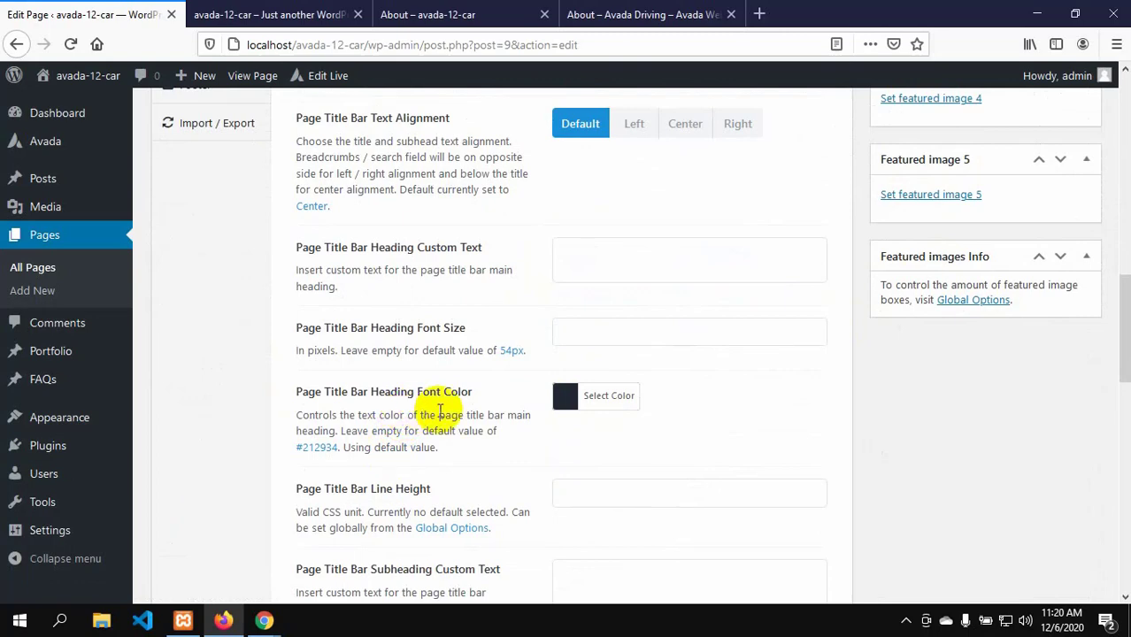
pyautogui.scroll(-2, 460, 393)
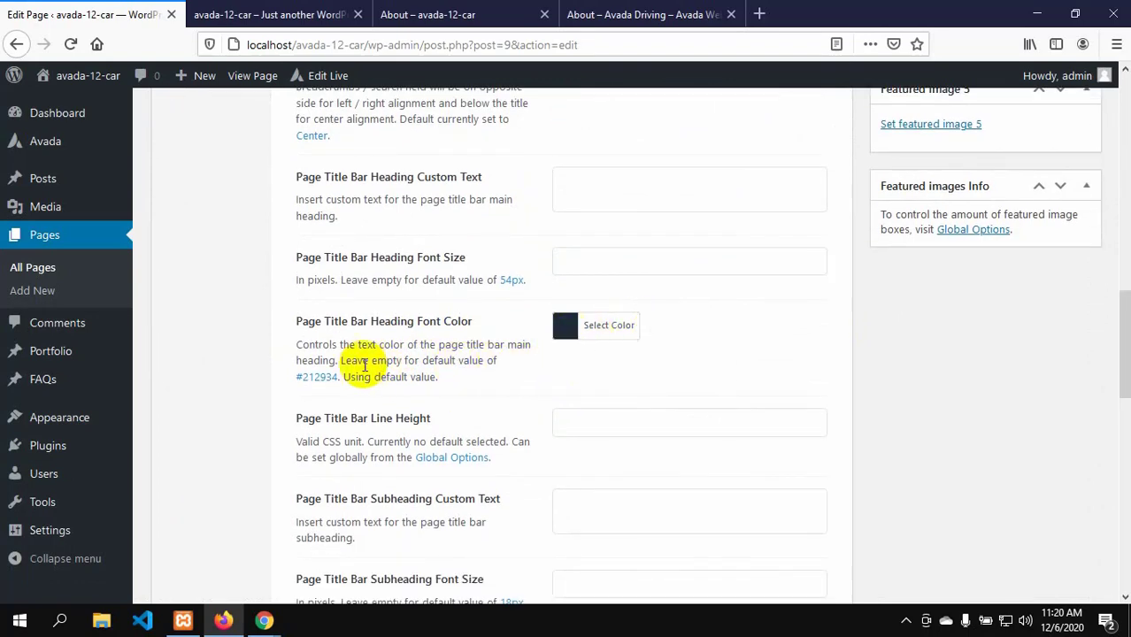
pyautogui.click(381, 333)
pyautogui.moveTo(381, 333); pyautogui.dragTo(454, 345)
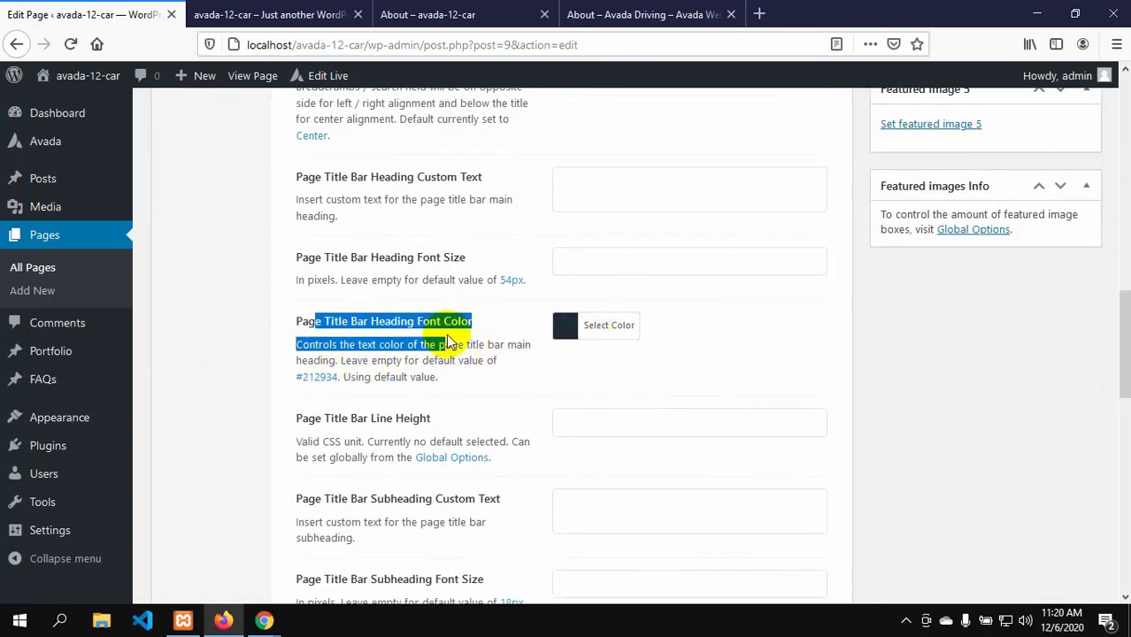
pyautogui.click(593, 14)
pyautogui.click(276, 261)
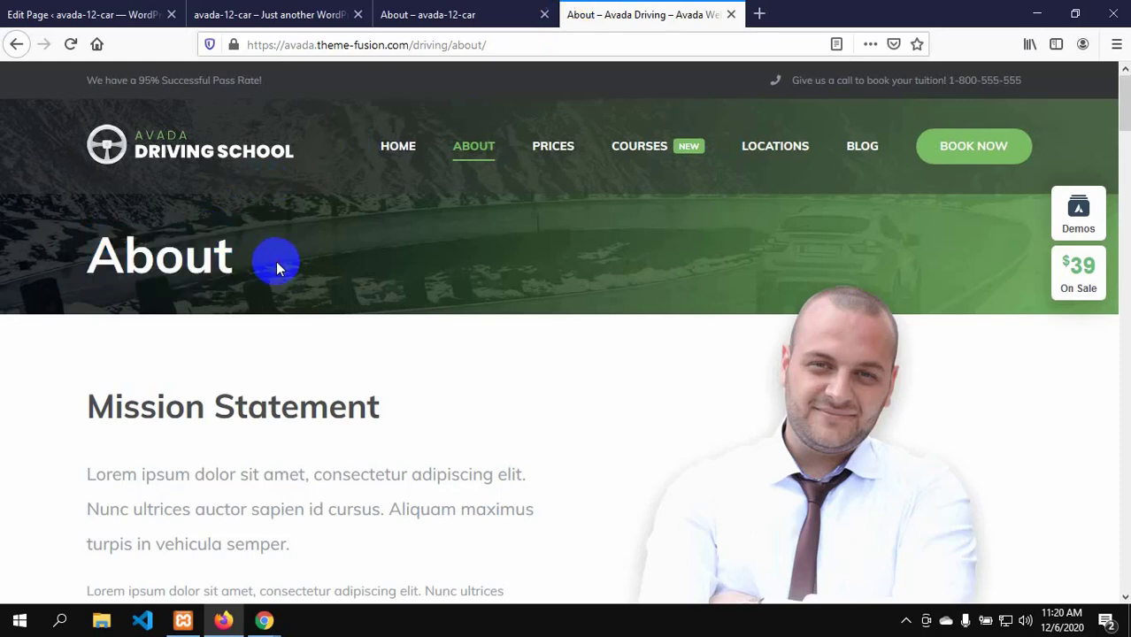
# - Check the heading on the demo's About page and set the About page's Page Title Bar 100% Width option to Yes
pyautogui.click(166, 258)
pyautogui.moveTo(165, 258); pyautogui.dragTo(269, 279)
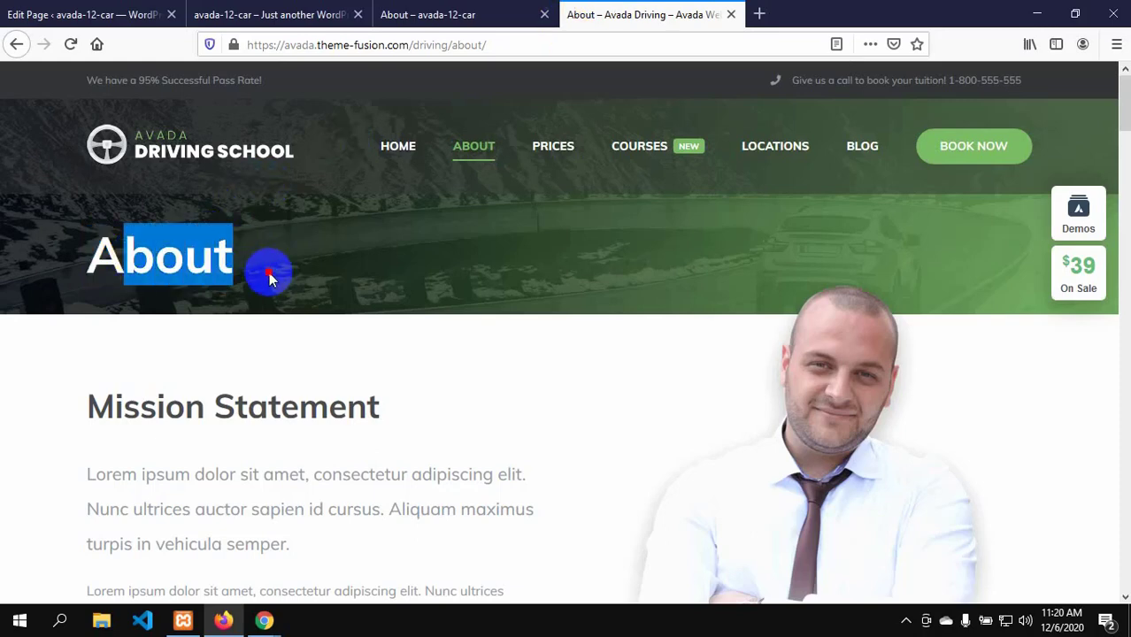
pyautogui.click(119, 12)
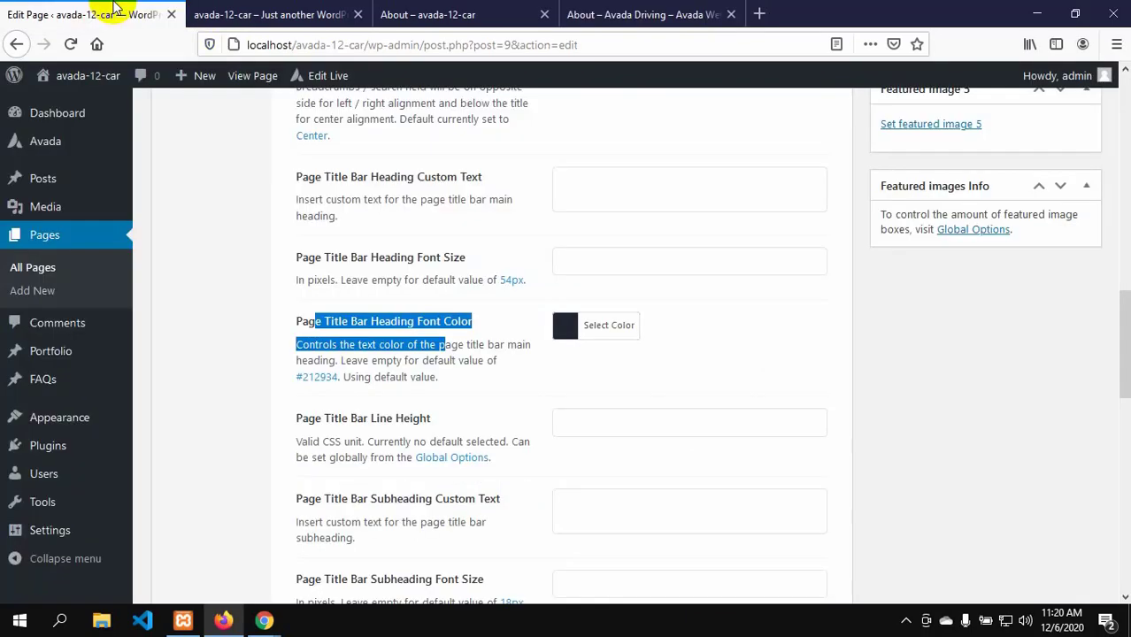
pyautogui.click(593, 387)
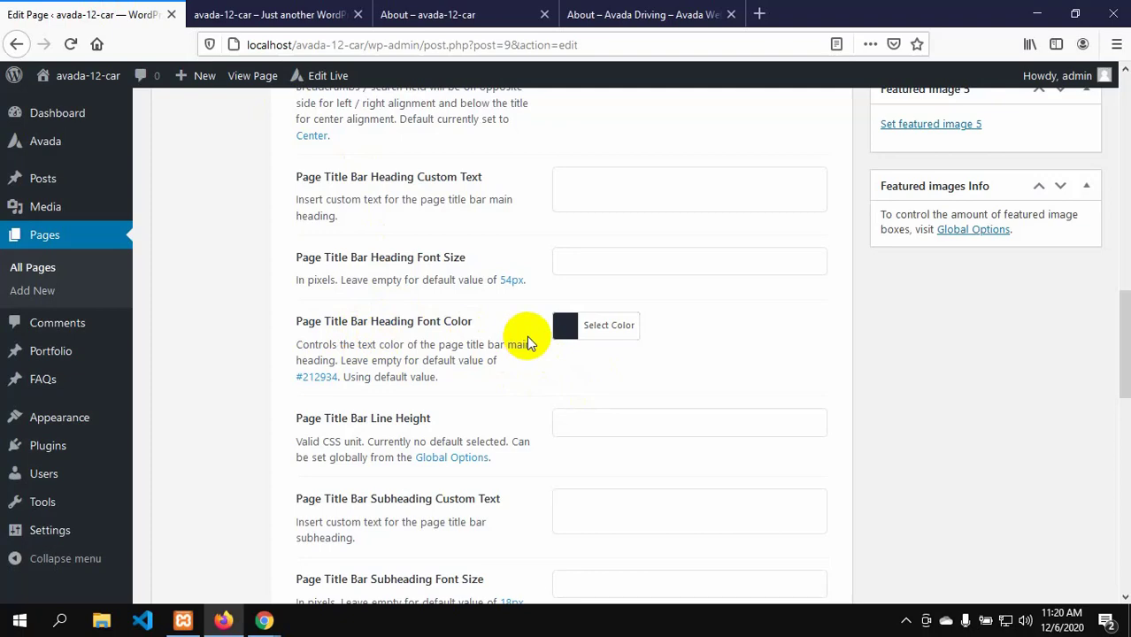
pyautogui.scroll(-2, 513, 342)
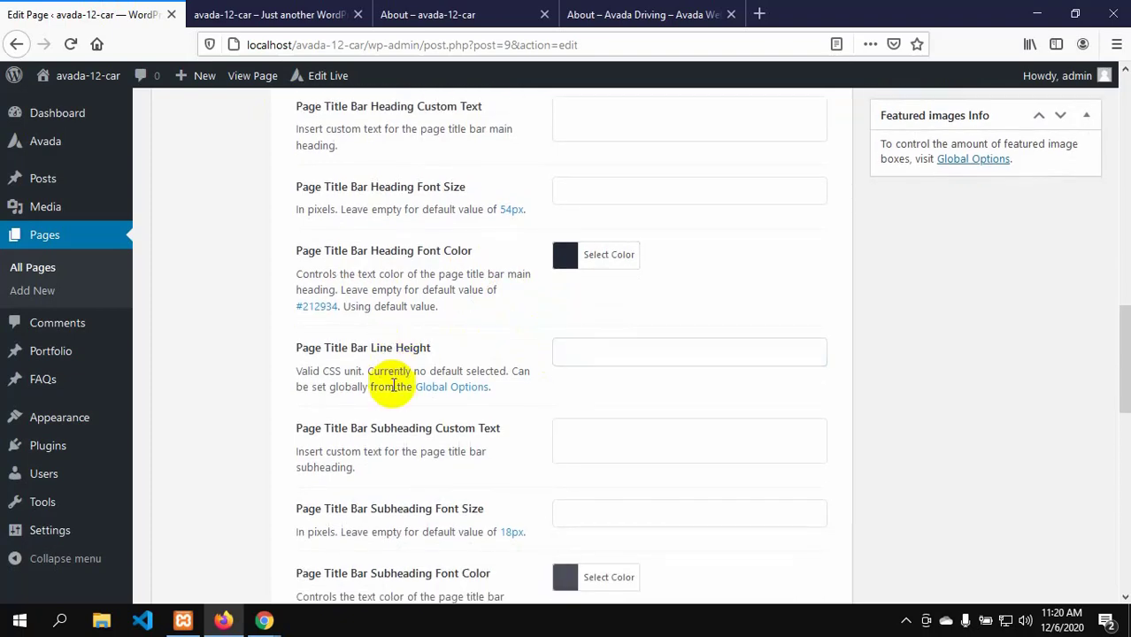
pyautogui.scroll(-5, 391, 387)
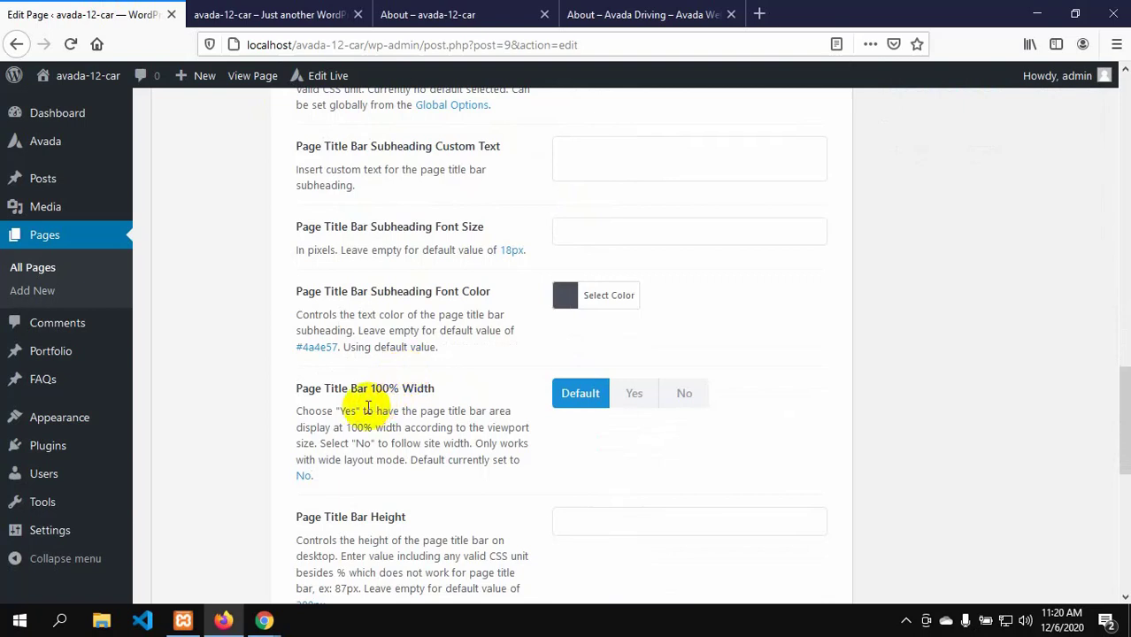
pyautogui.click(637, 398)
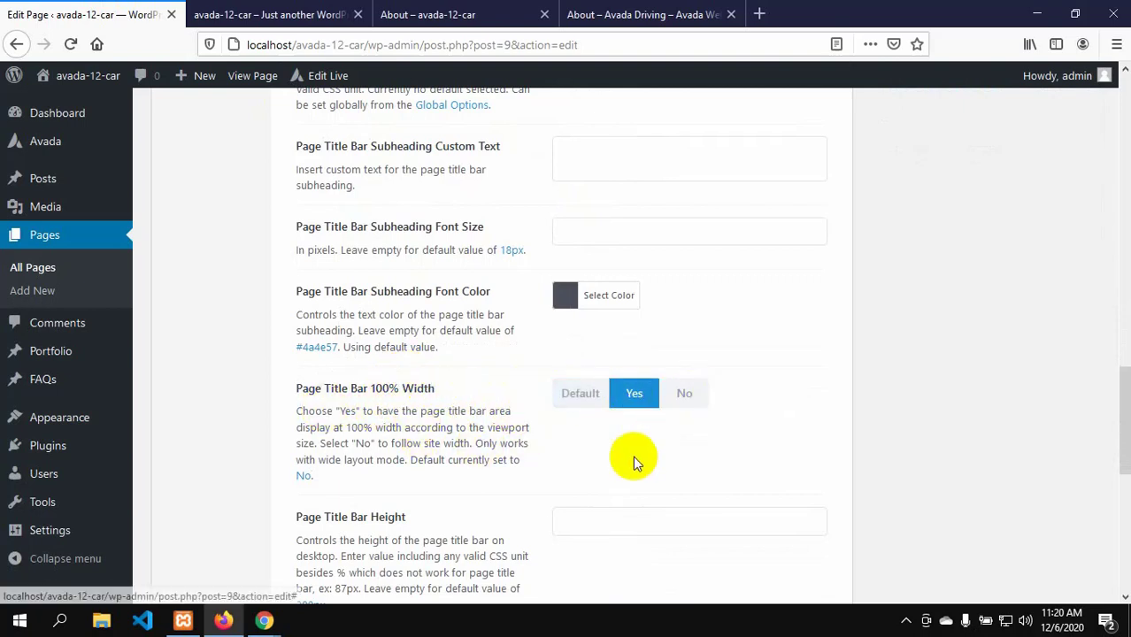
# - Look over the title bar's height, color and background options, and bring up the Content settings in Avada Page Options
pyautogui.scroll(-5, 632, 457)
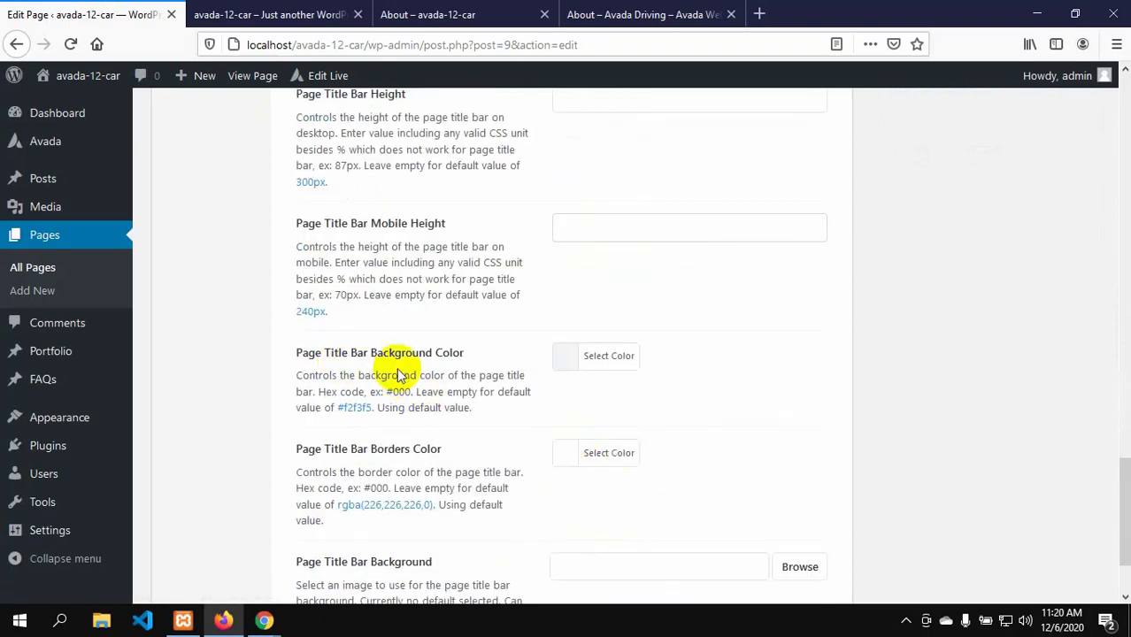
pyautogui.scroll(-2, 593, 368)
pyautogui.scroll(2, 486, 473)
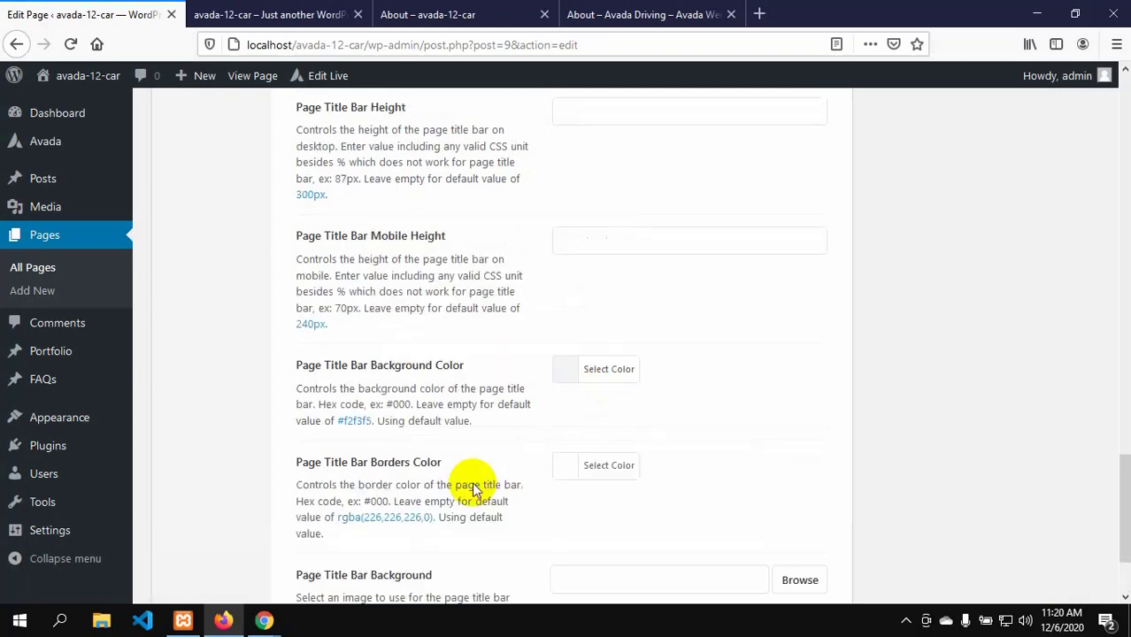
pyautogui.scroll(10, 473, 490)
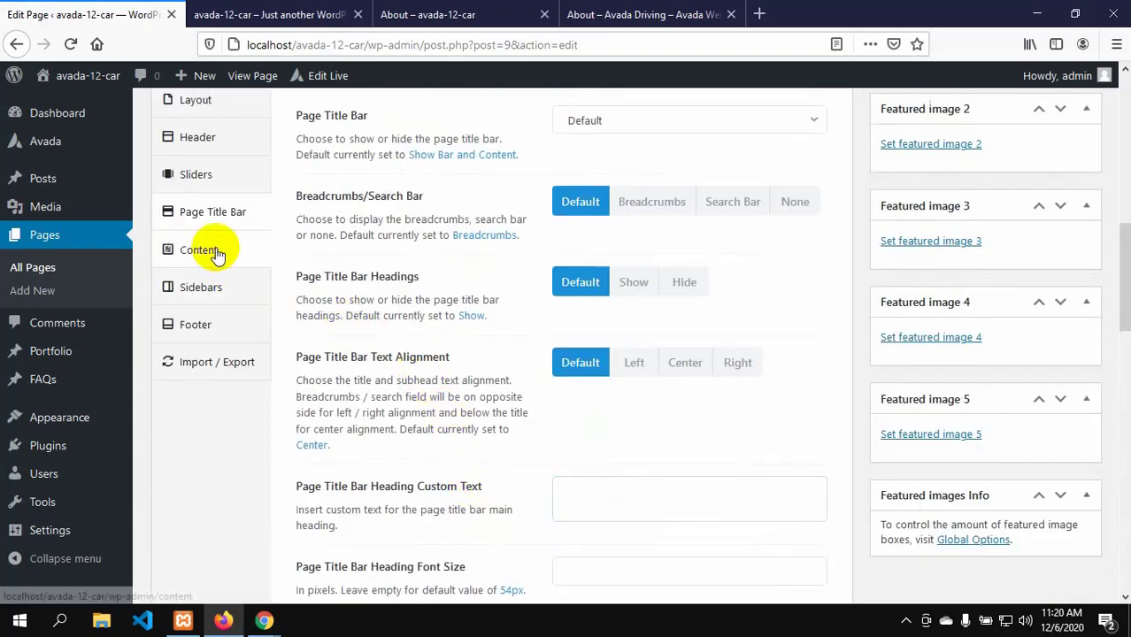
pyautogui.click(217, 255)
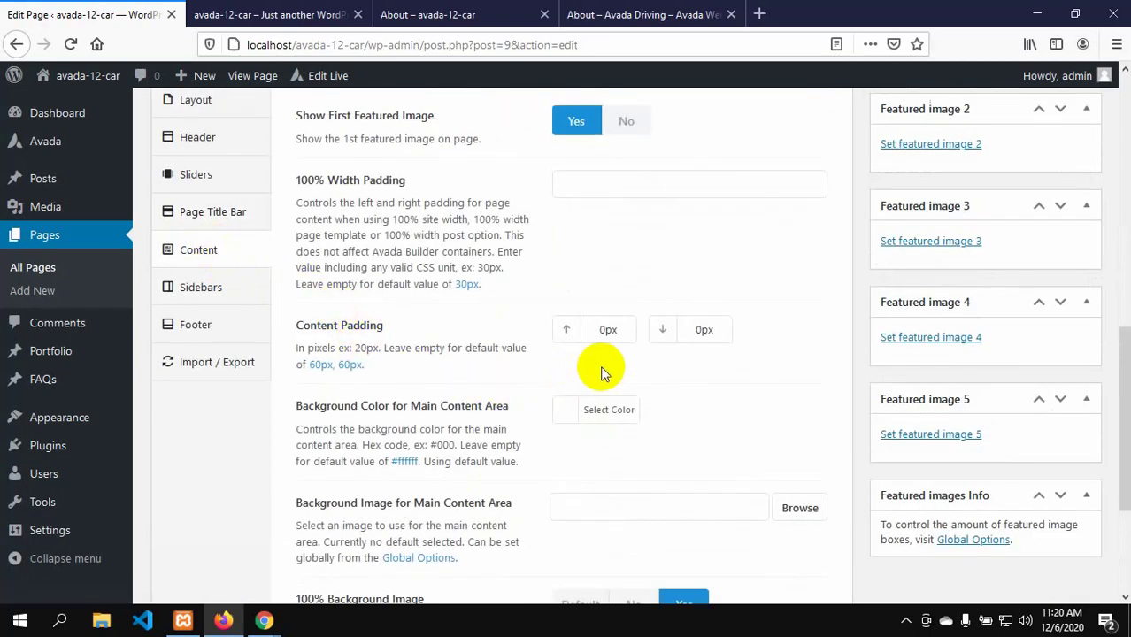
# - Examine the content padding and main content background options, and compare the demo's About page with the avada-12-car one
pyautogui.click(605, 336)
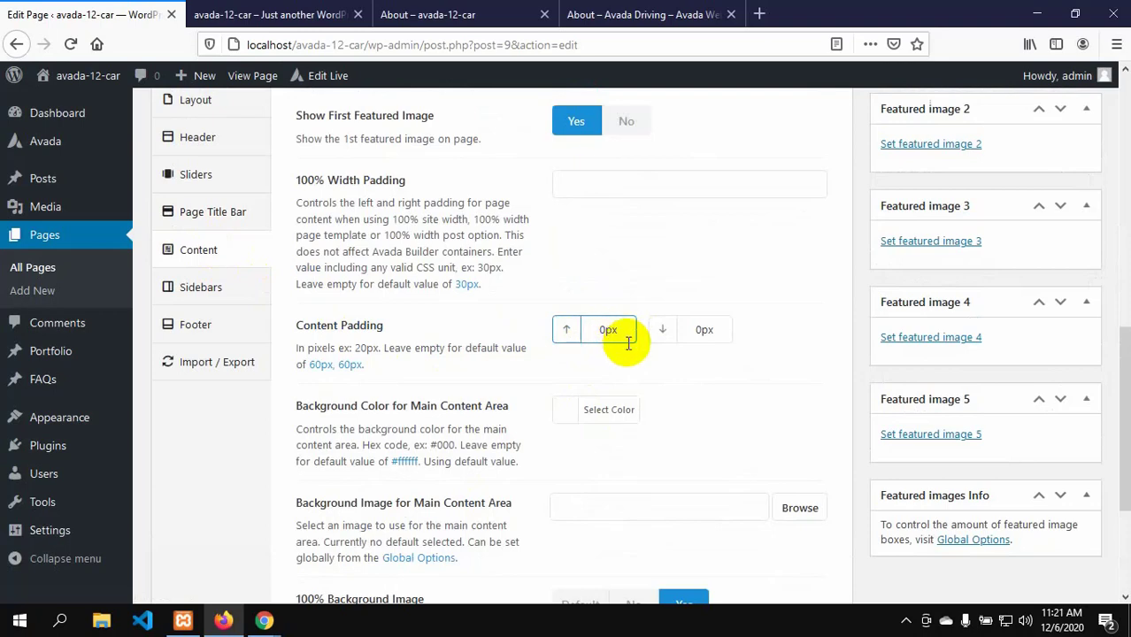
pyautogui.click(635, 14)
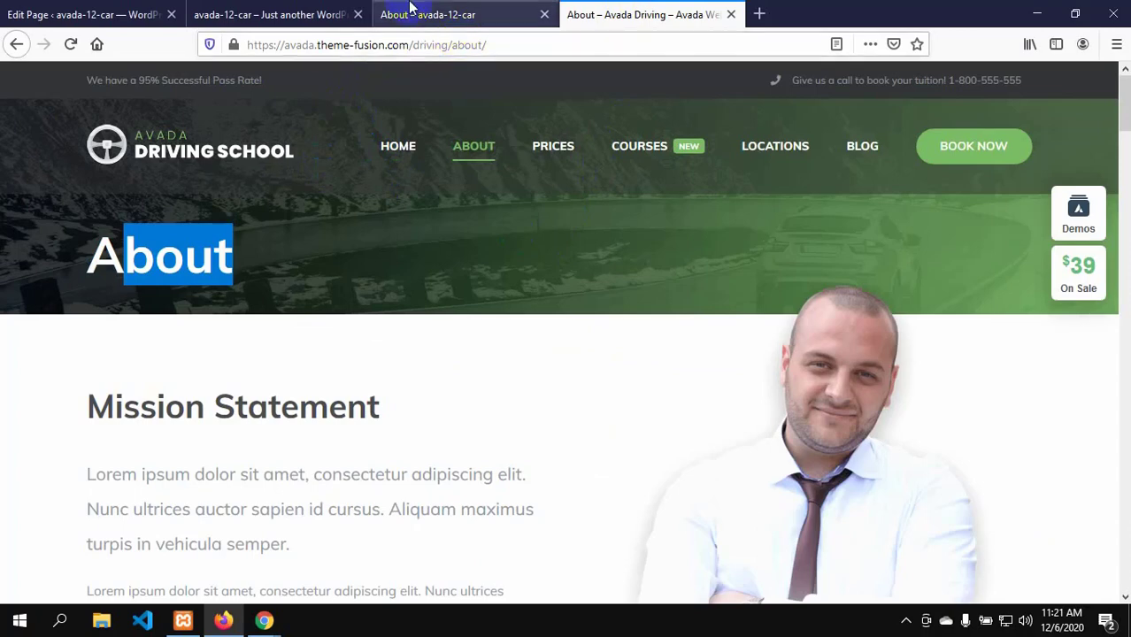
pyautogui.click(438, 14)
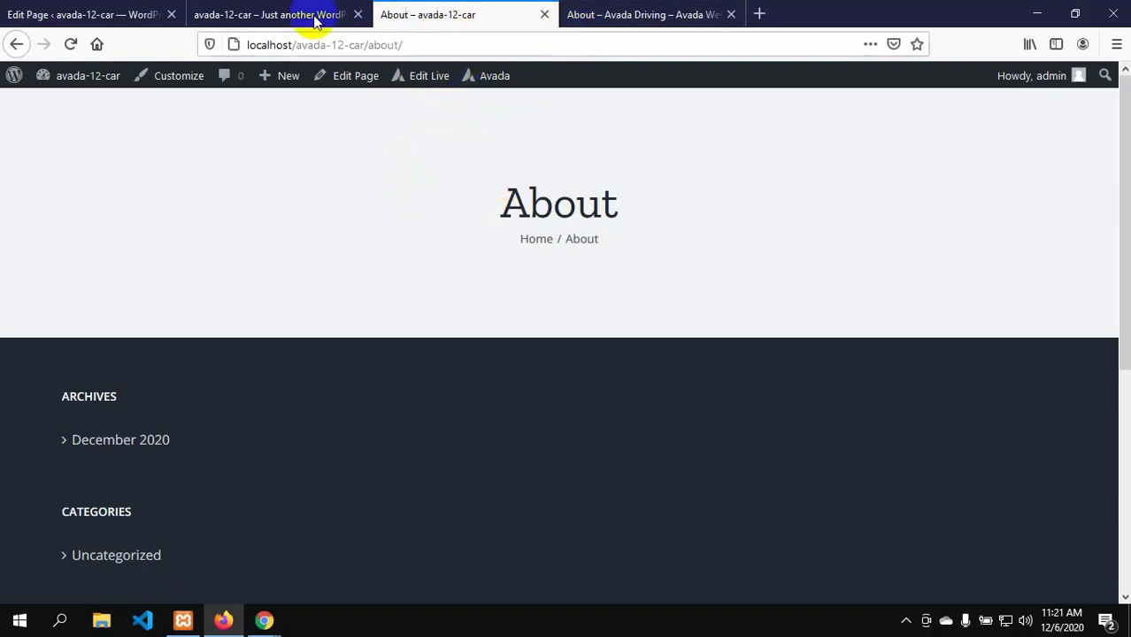
pyautogui.click(64, 12)
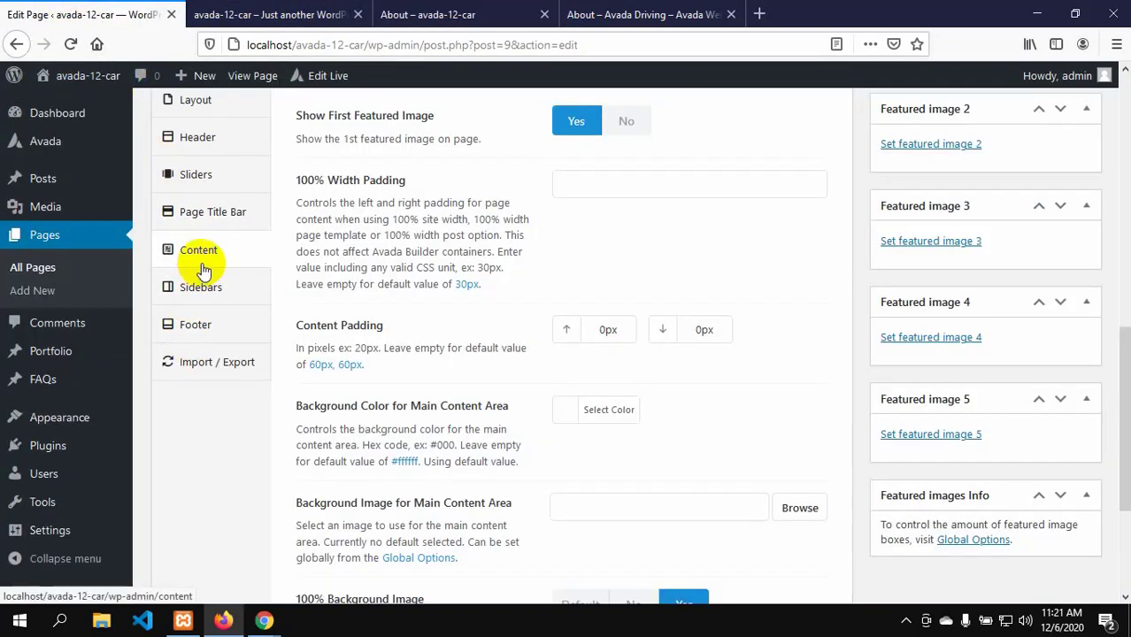
pyautogui.click(697, 334)
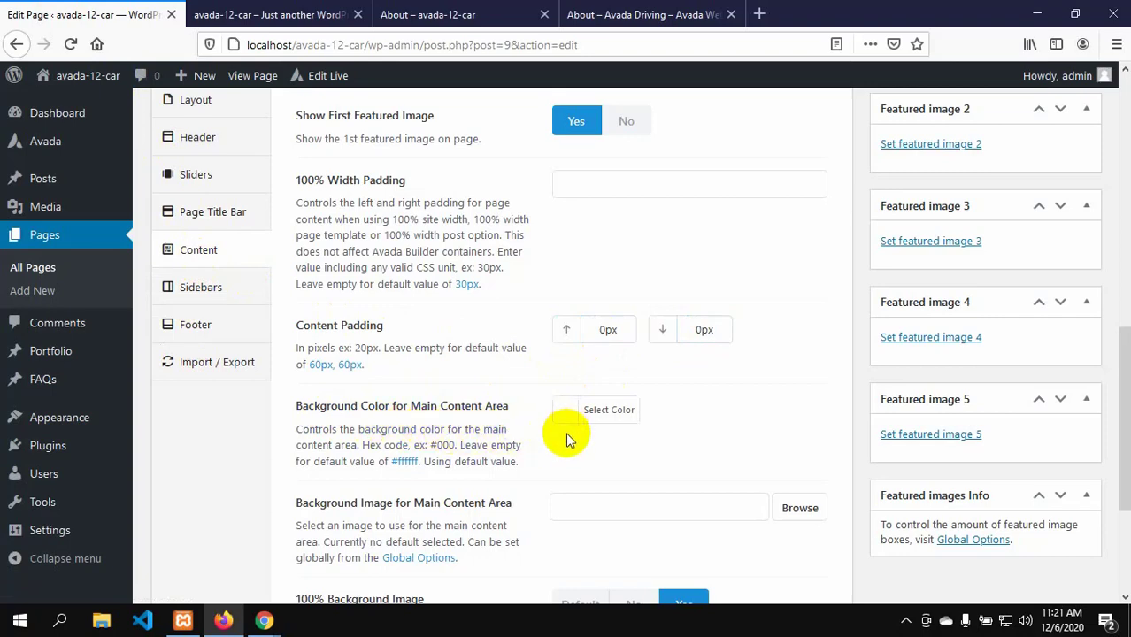
pyautogui.scroll(-3, 566, 431)
pyautogui.scroll(-1, 565, 433)
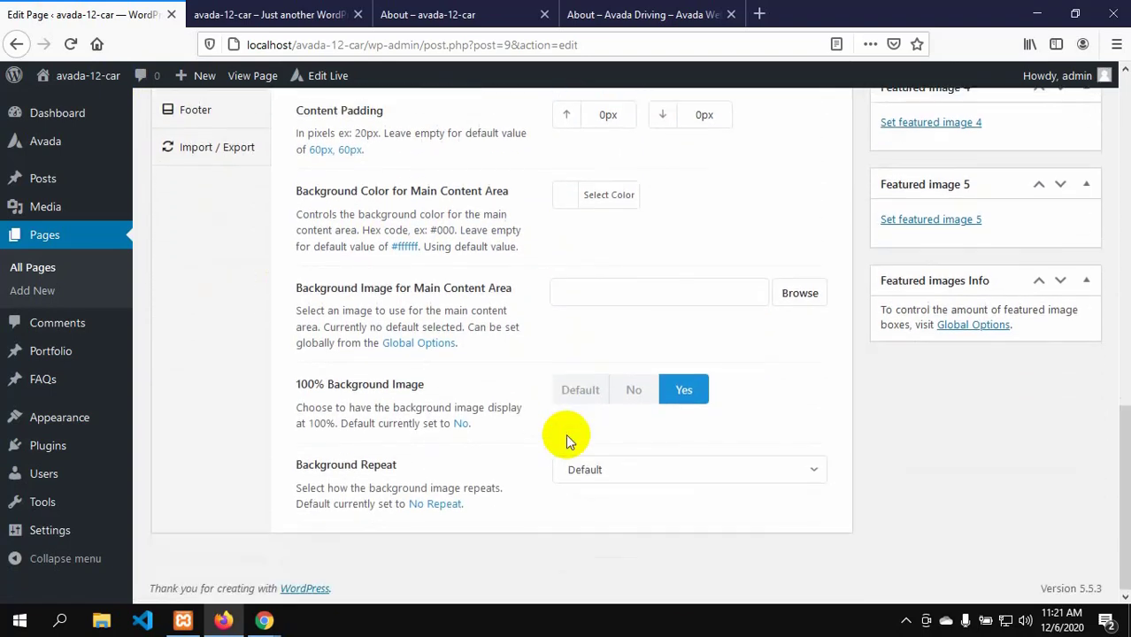
pyautogui.scroll(6, 565, 433)
pyautogui.scroll(2, 743, 424)
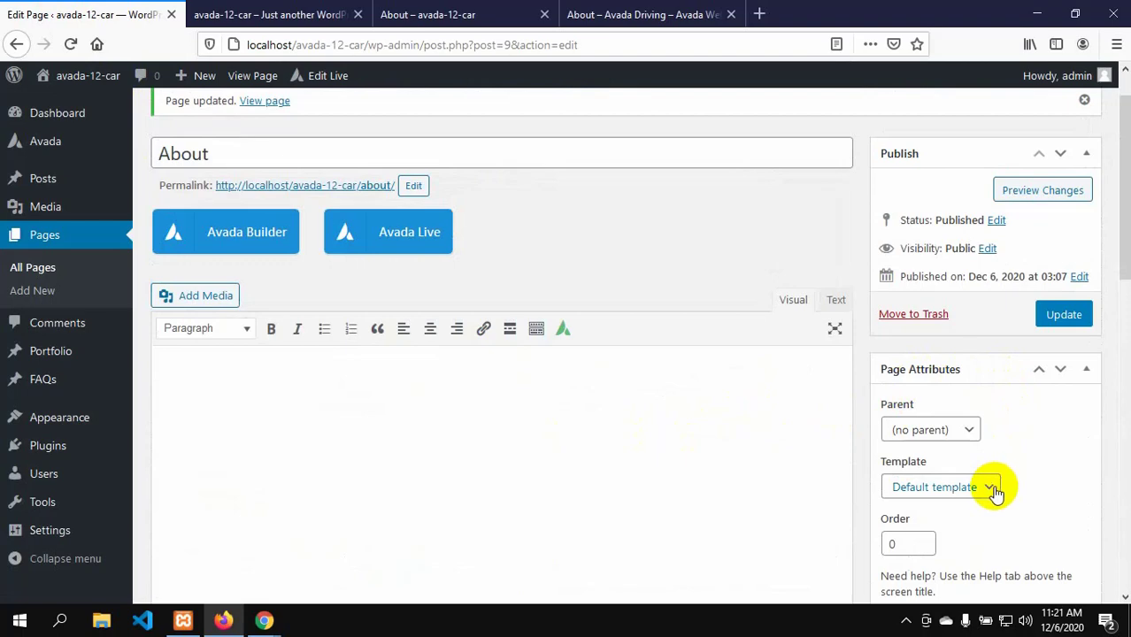
# - Review the page template choices, keep Default template, and update the About page
pyautogui.click(640, 14)
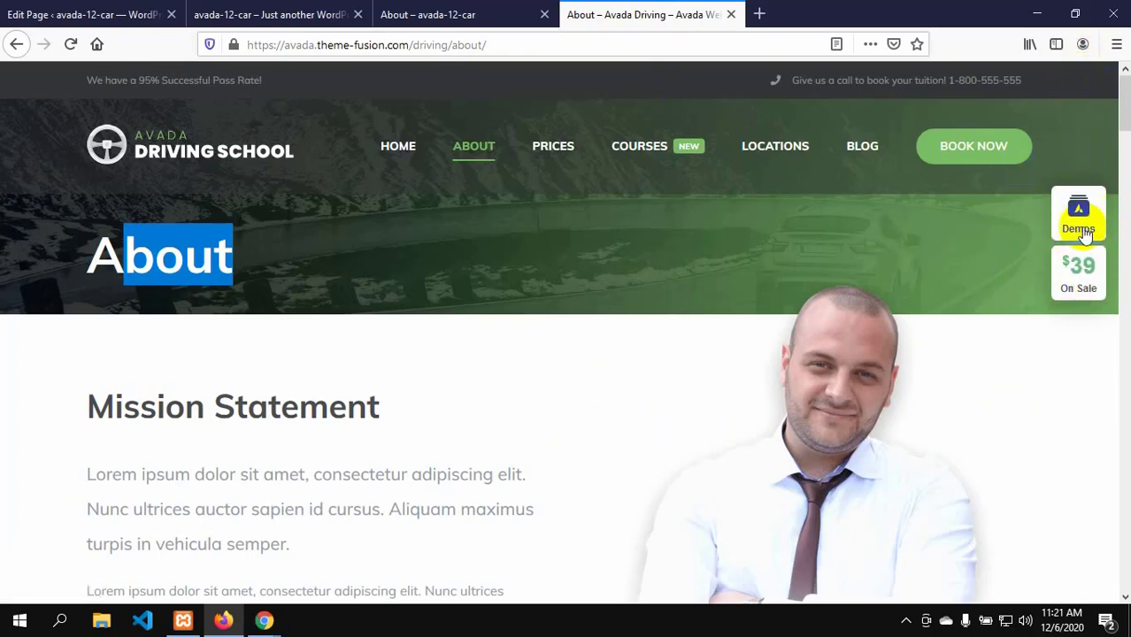
pyautogui.click(251, 16)
pyautogui.click(76, 13)
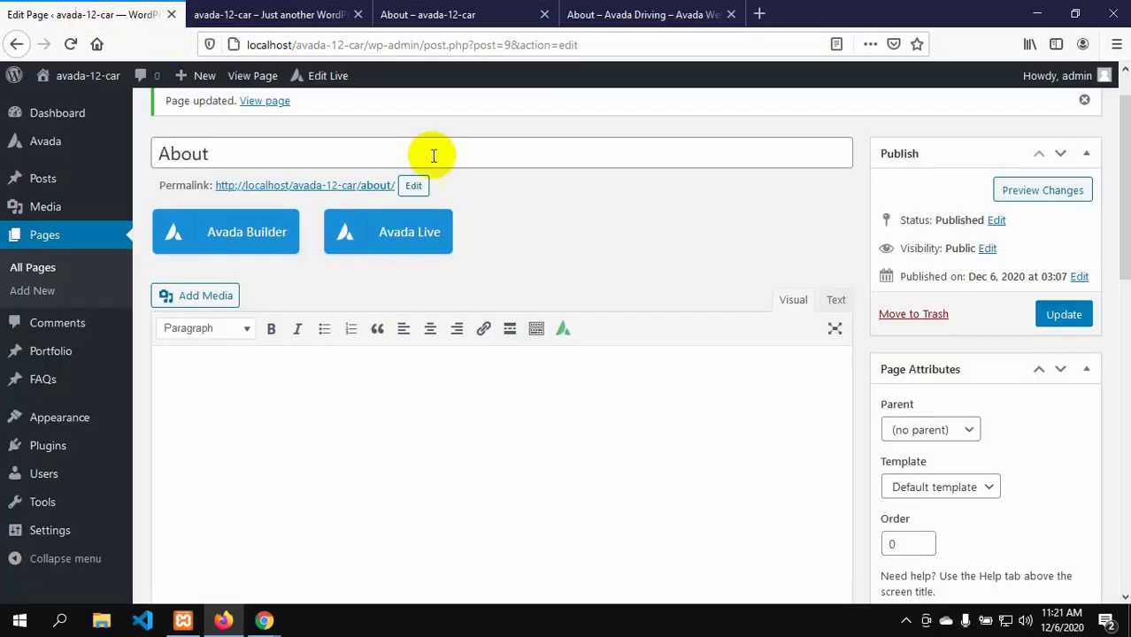
pyautogui.scroll(-3, 829, 434)
pyautogui.scroll(3, 830, 434)
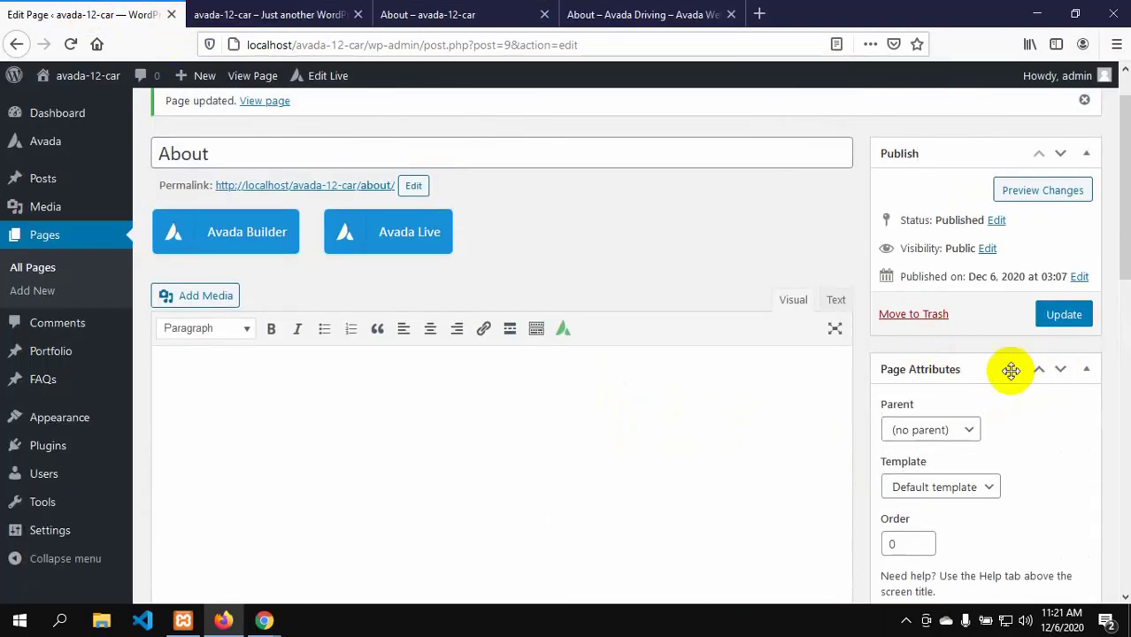
pyautogui.click(985, 488)
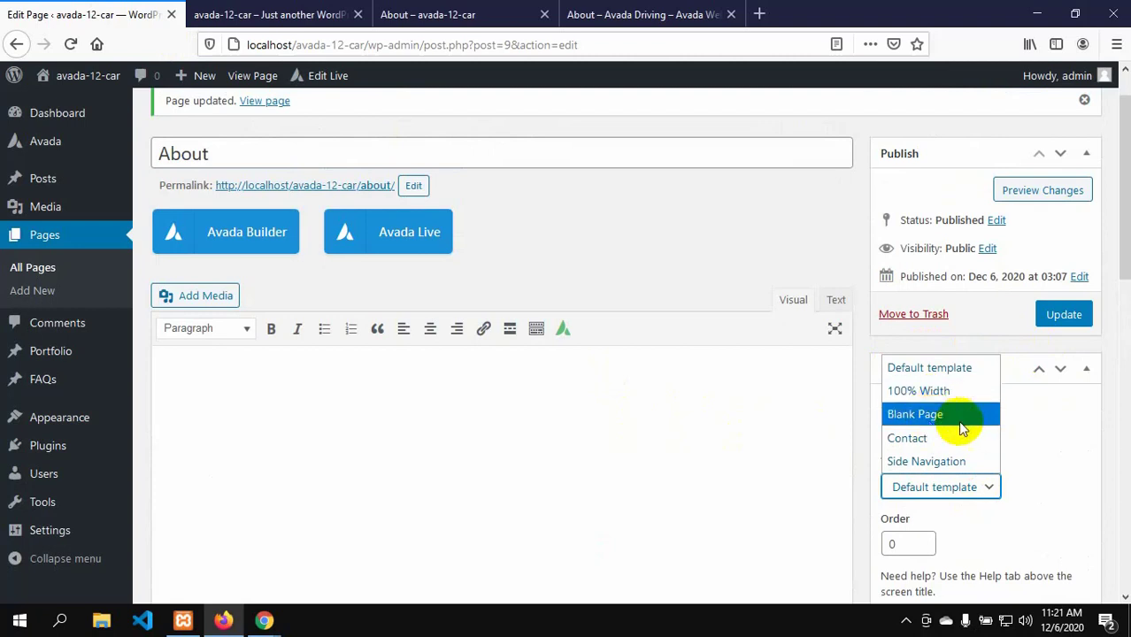
pyautogui.click(1026, 416)
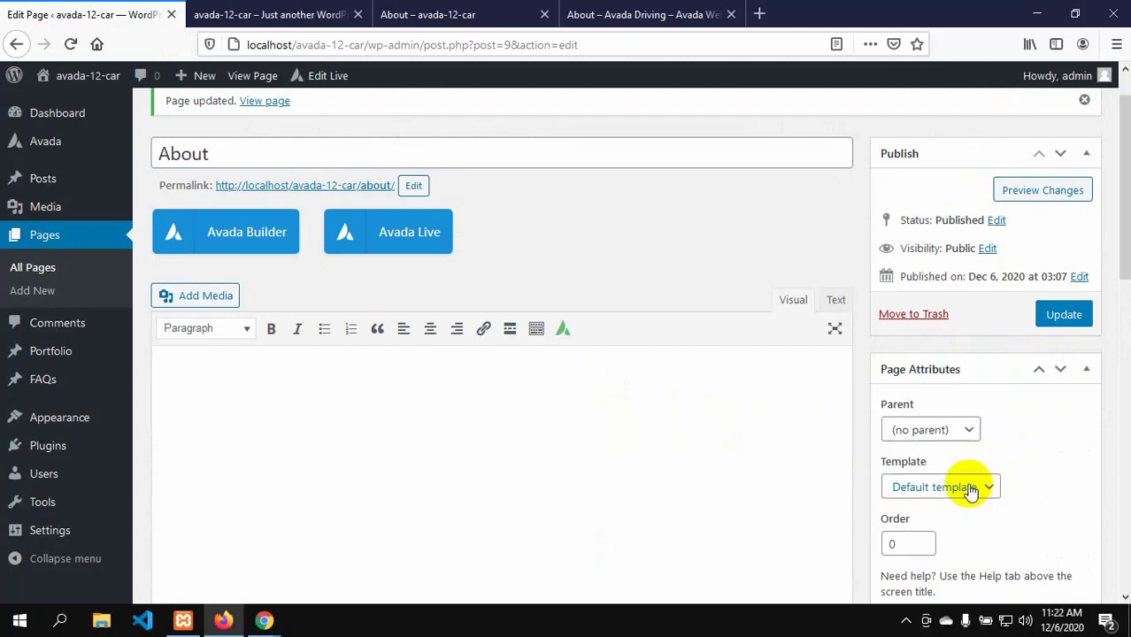
pyautogui.click(1065, 315)
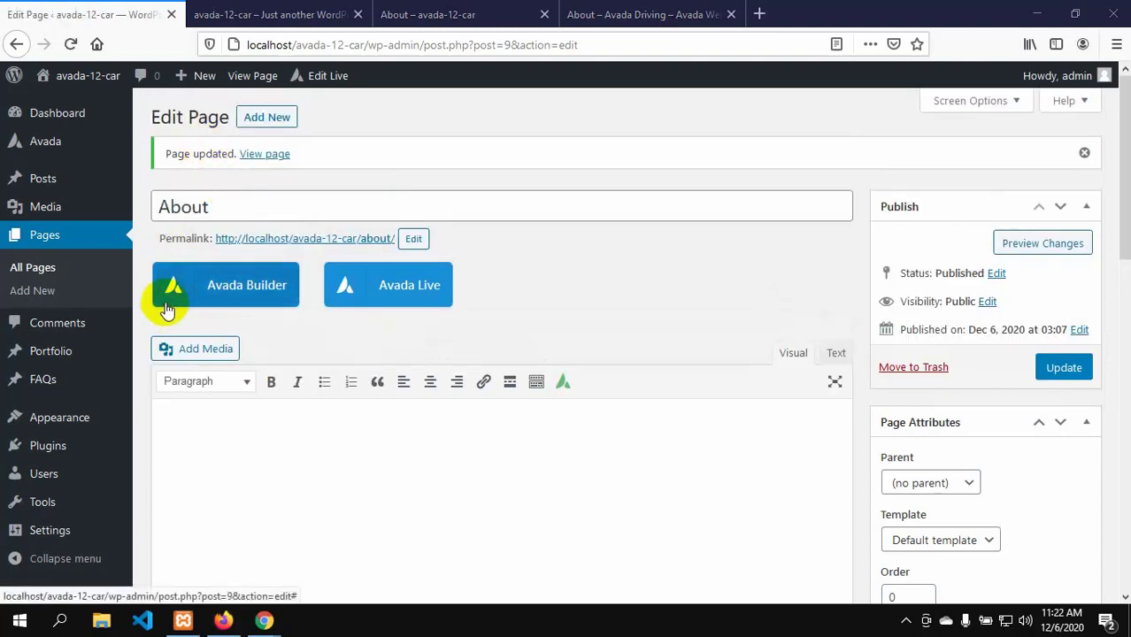
# - Open the About page in the Avada Live front-end builder and accept the redirect
pyautogui.scroll(-5, 275, 436)
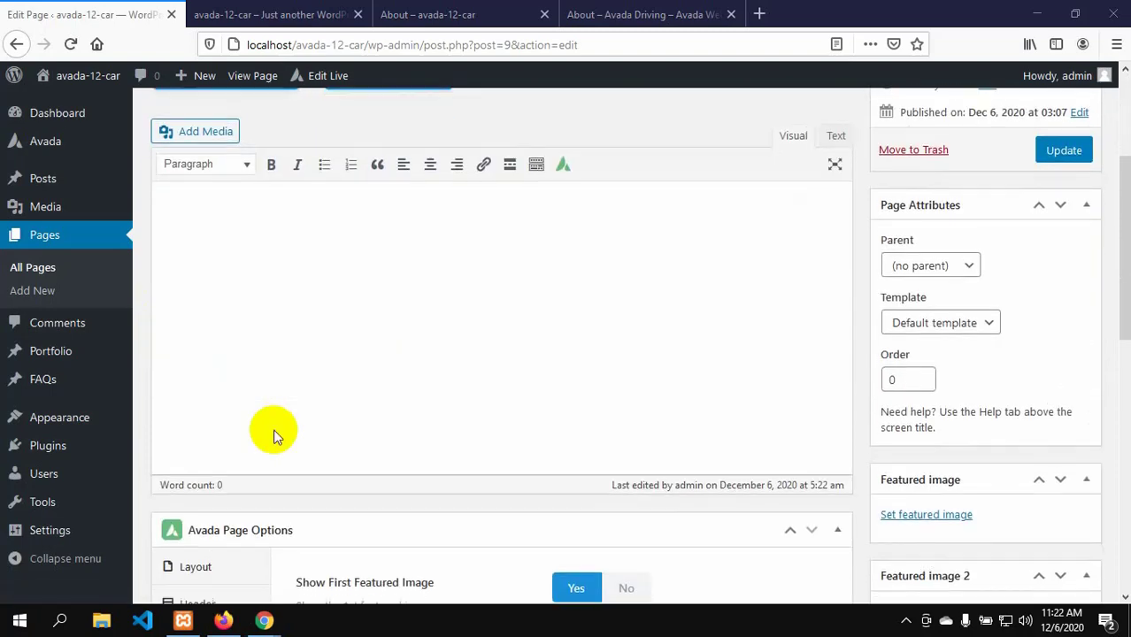
pyautogui.scroll(-4, 274, 435)
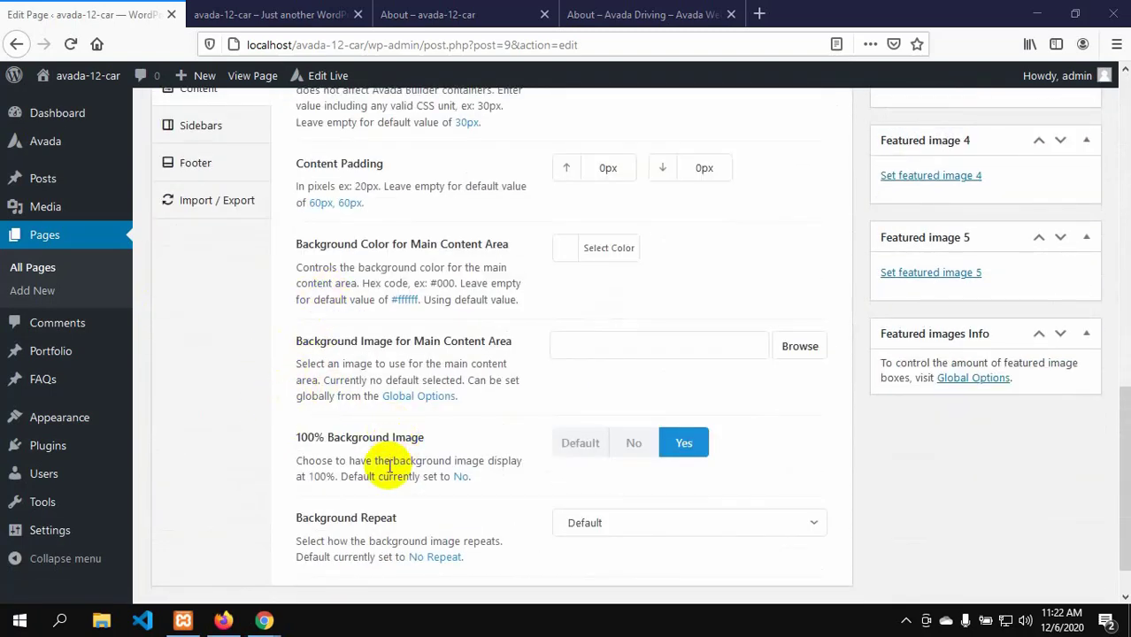
pyautogui.scroll(-1, 389, 466)
pyautogui.scroll(7, 379, 461)
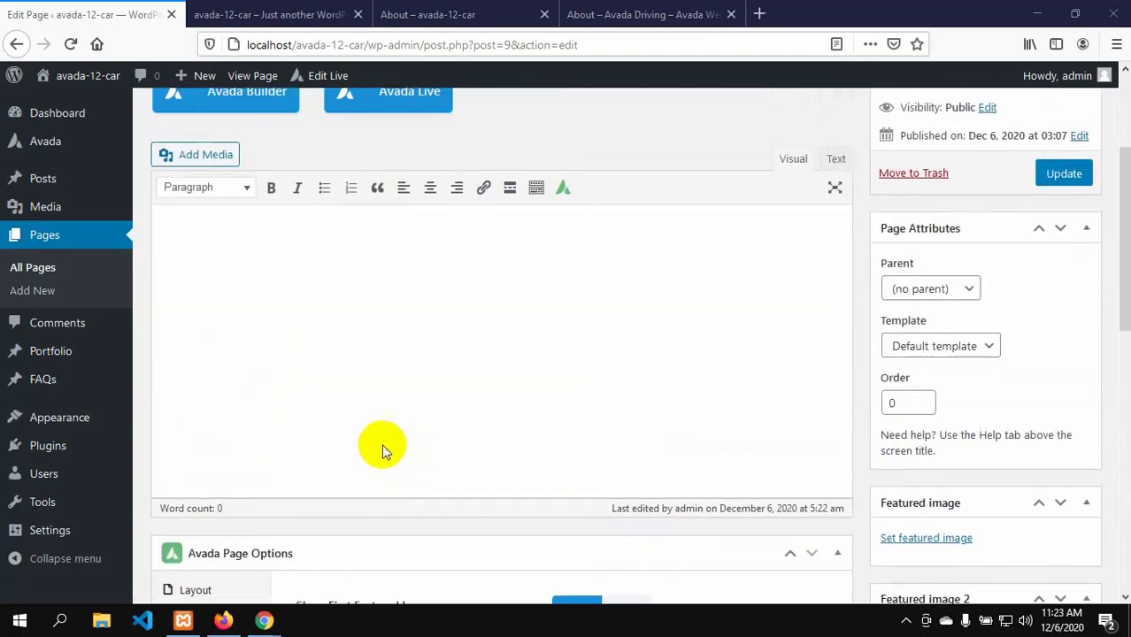
pyautogui.scroll(2, 381, 443)
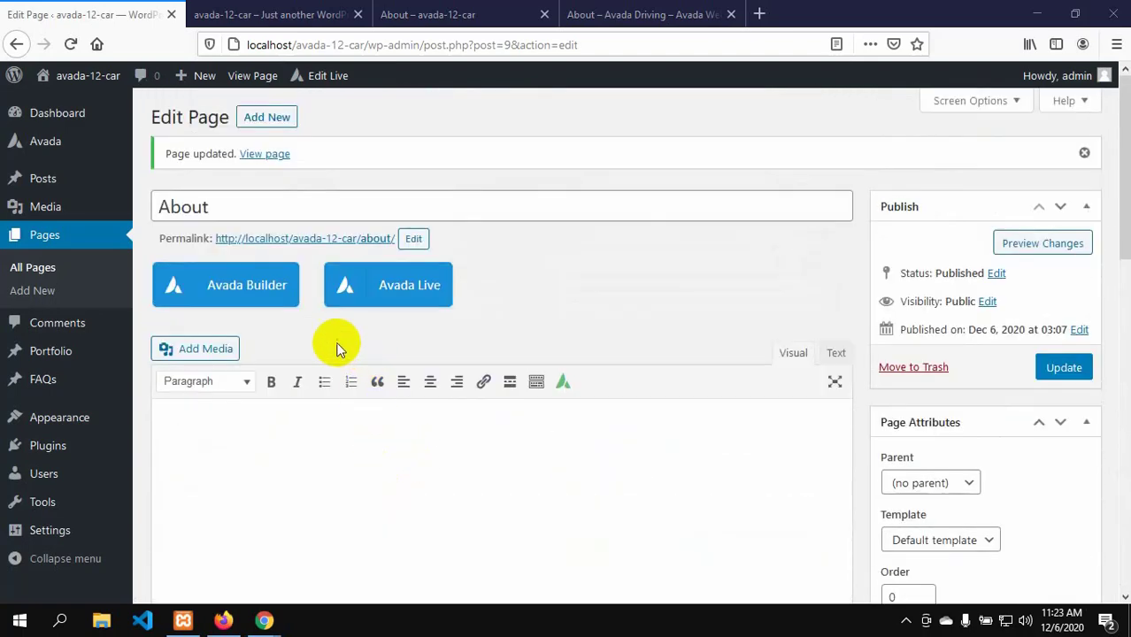
pyautogui.moveTo(52, 177)
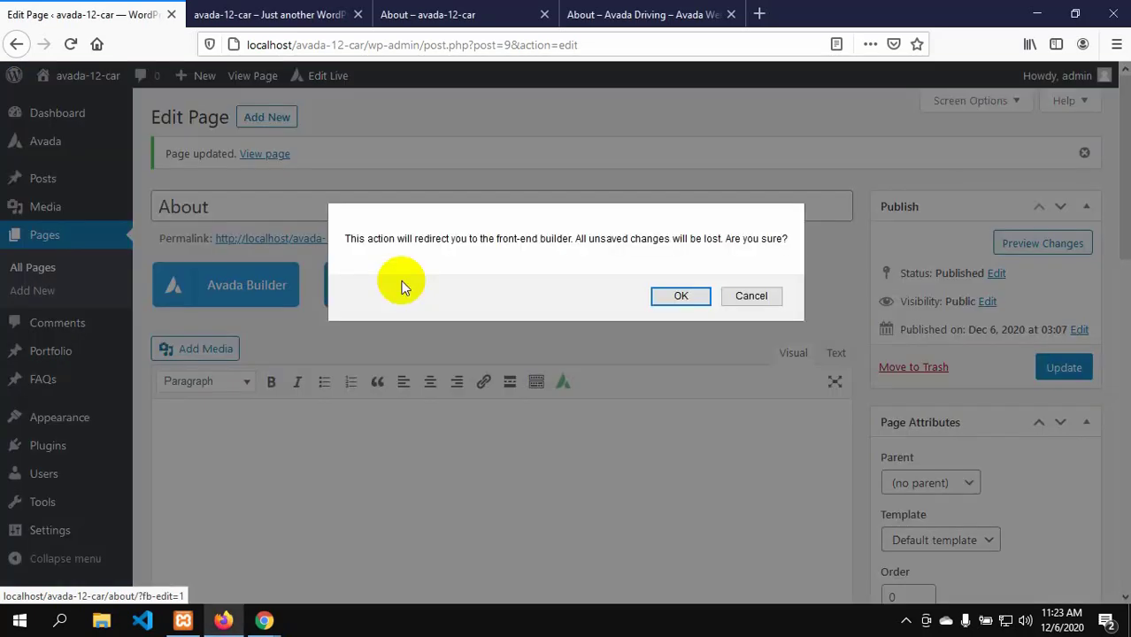
pyautogui.click(681, 296)
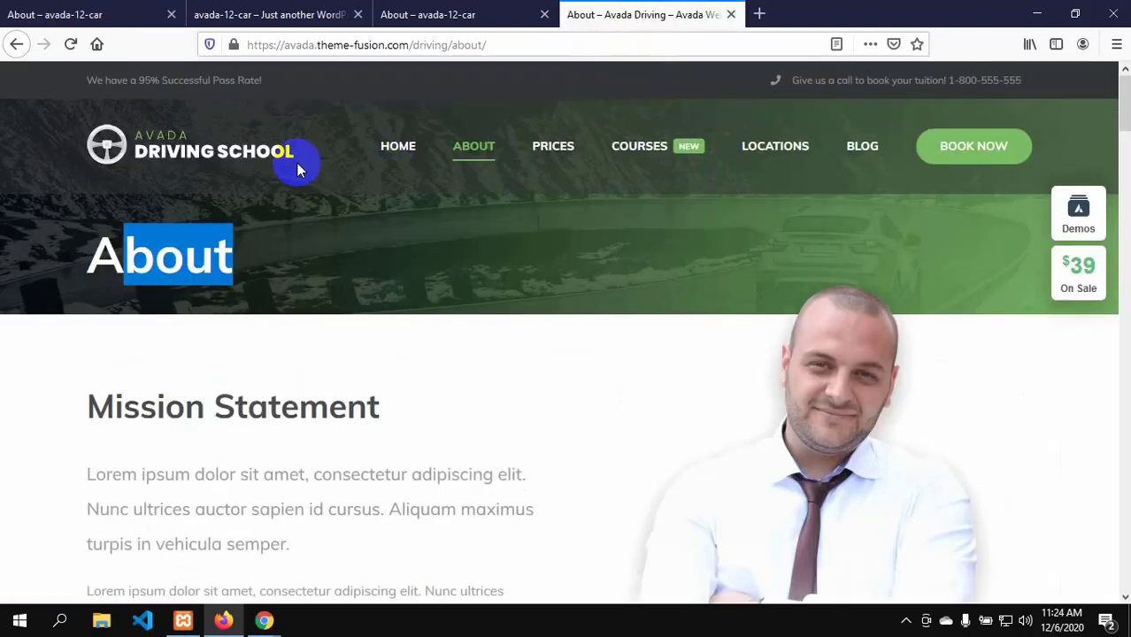
# - Add a 1/1 builder container to the About page's content and view its column and container controls
pyautogui.click(102, 13)
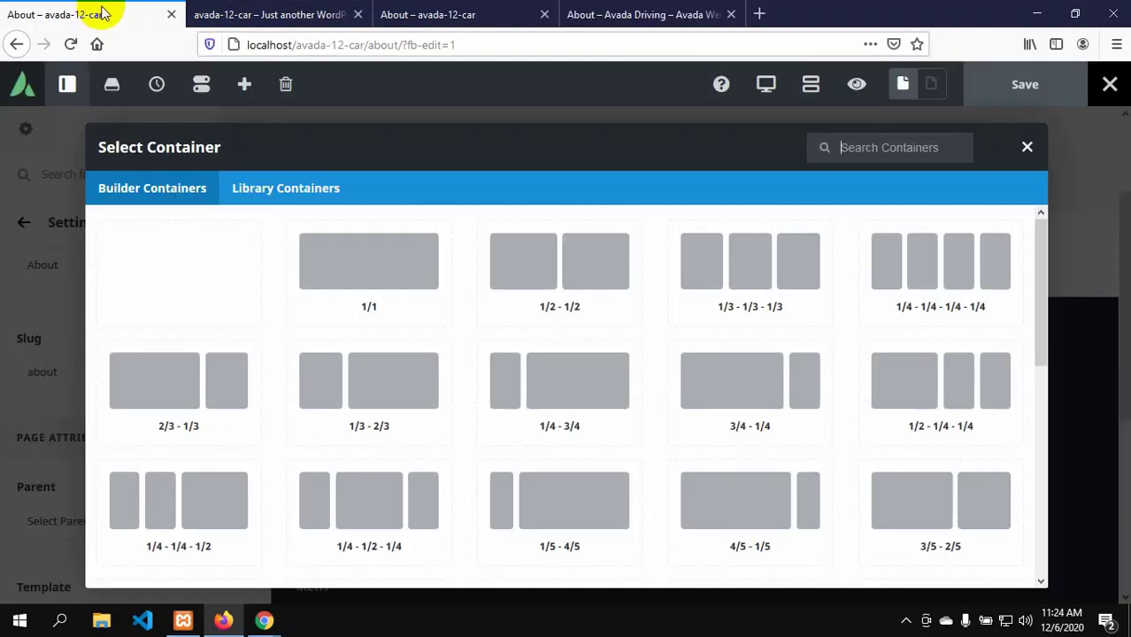
pyautogui.click(357, 290)
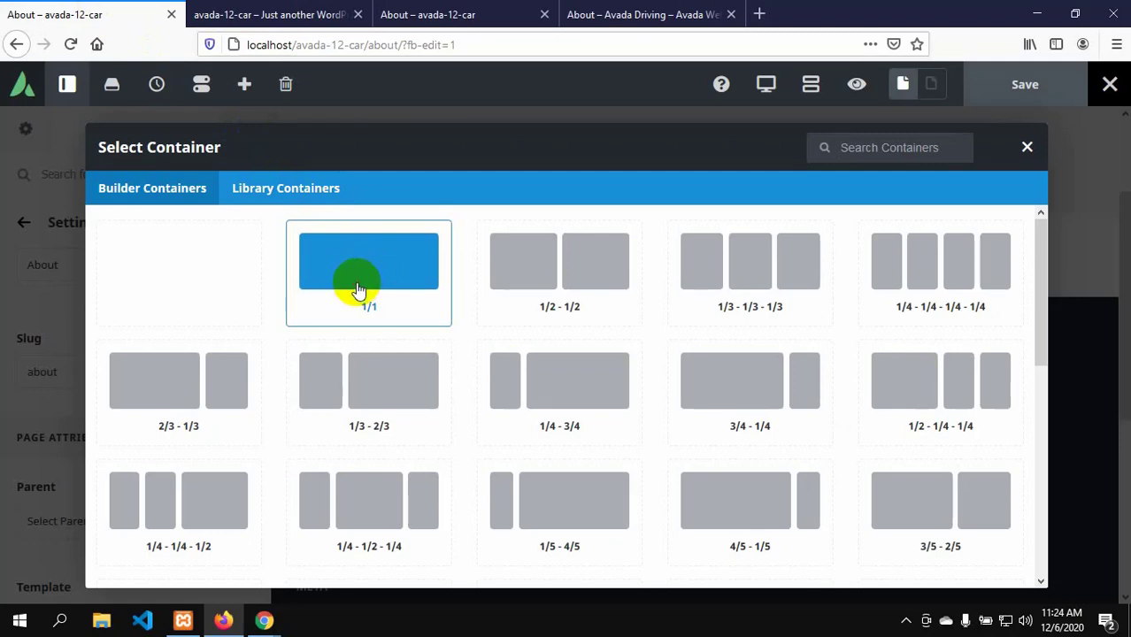
pyautogui.scroll(-1, 380, 283)
pyautogui.scroll(3, 477, 339)
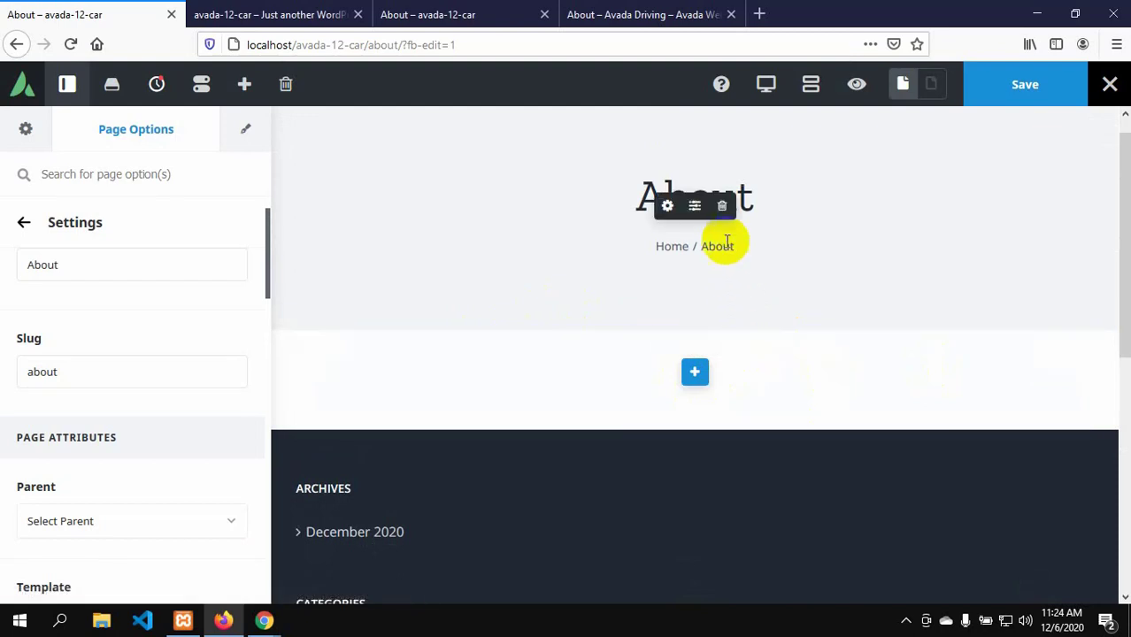
pyautogui.scroll(1, 586, 234)
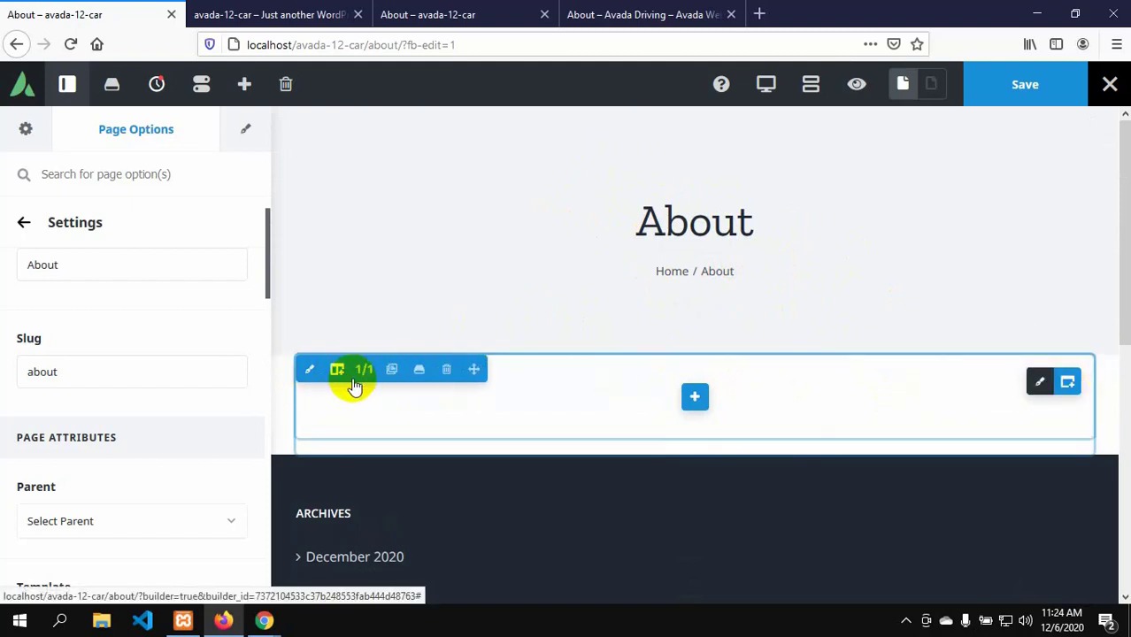
pyautogui.moveTo(315, 371)
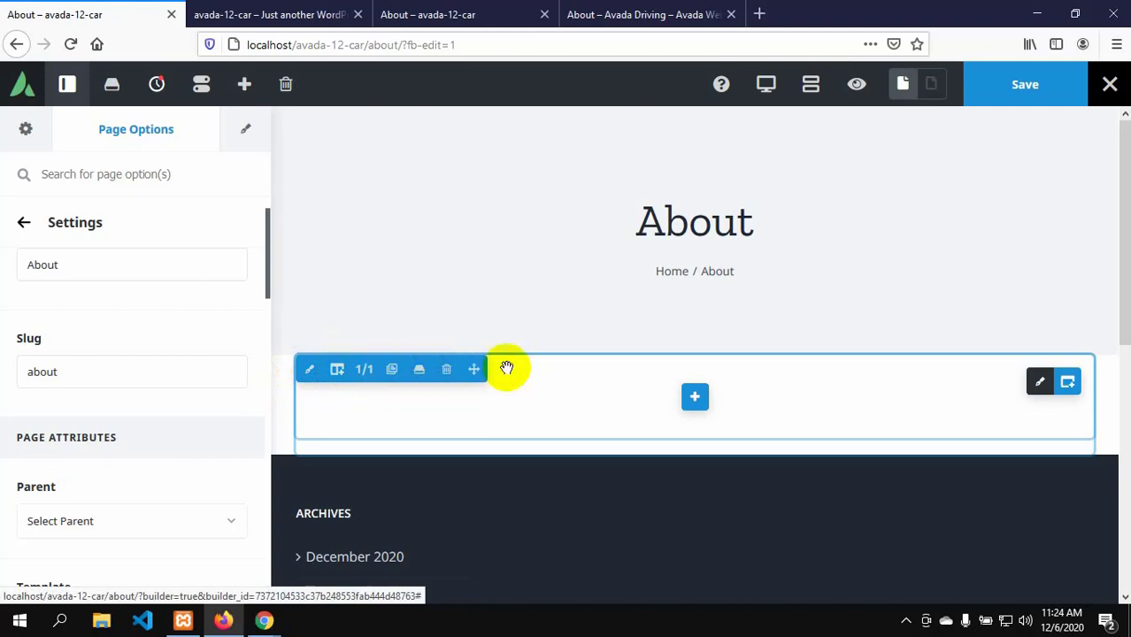
pyautogui.moveTo(1071, 388)
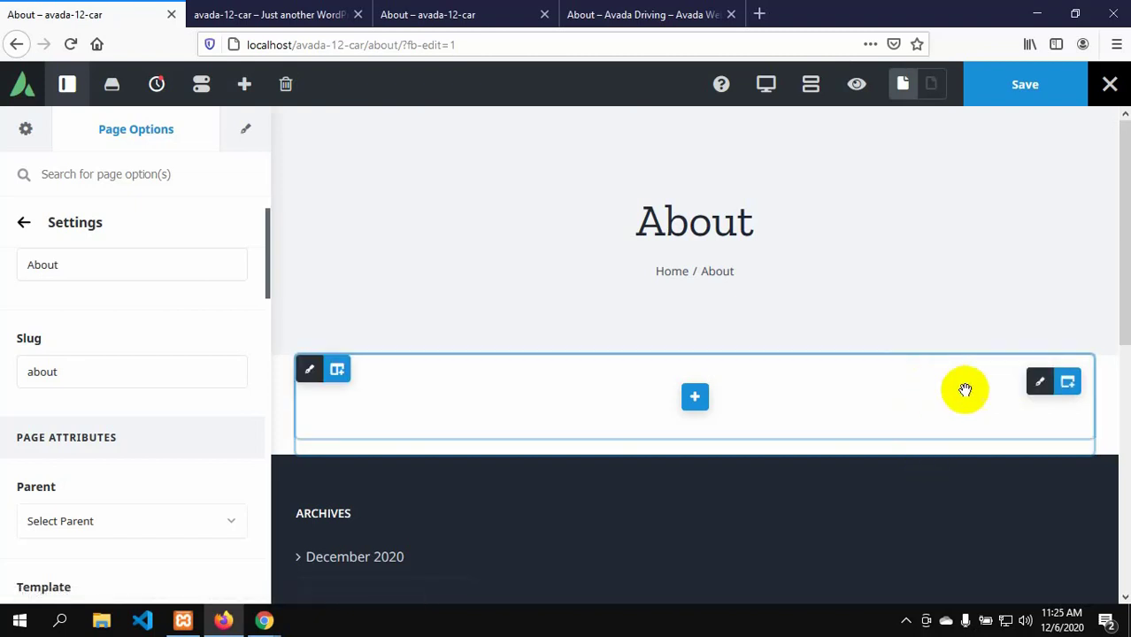
# - Open the options of the About page's new container and rename it about-container
pyautogui.click(1040, 383)
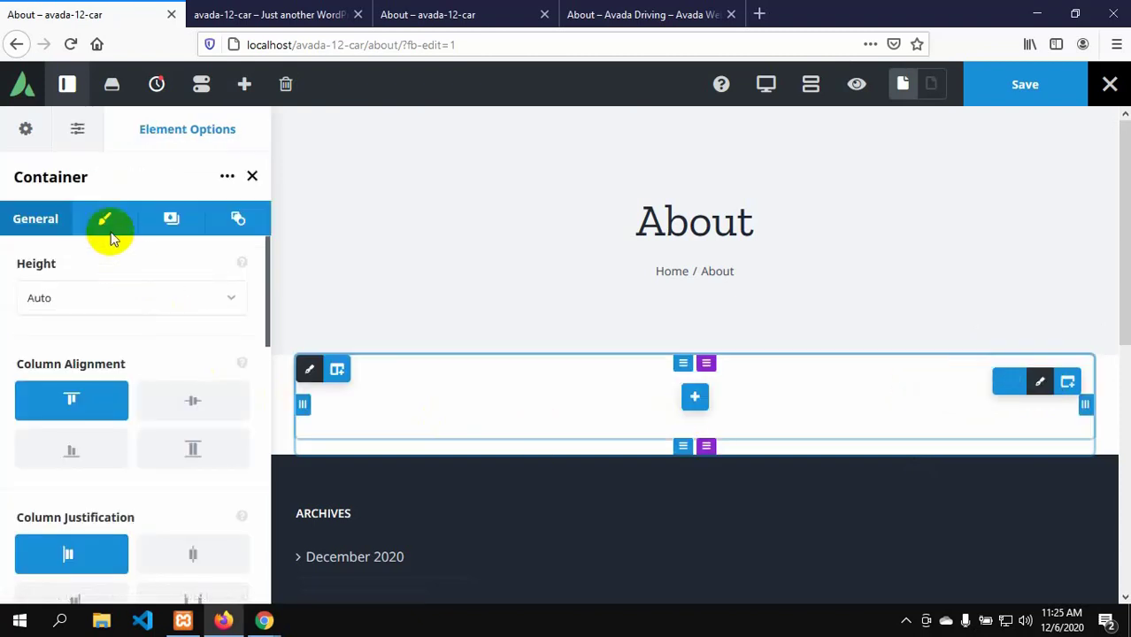
pyautogui.click(92, 177)
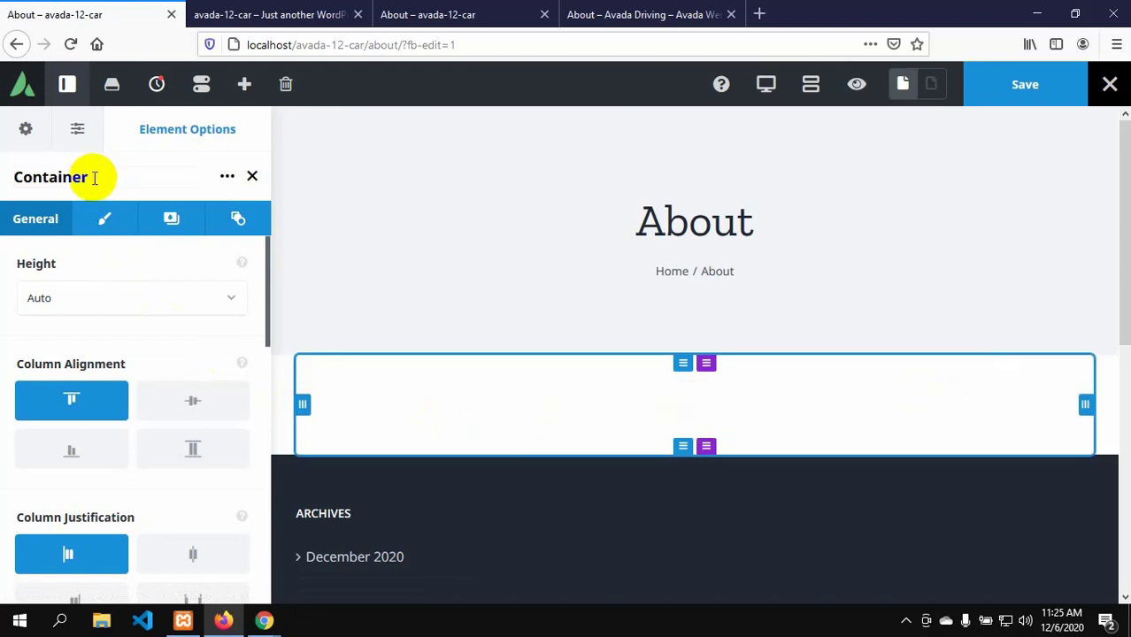
pyautogui.hotkey('ctrl', 'a')
pyautogui.write('a')
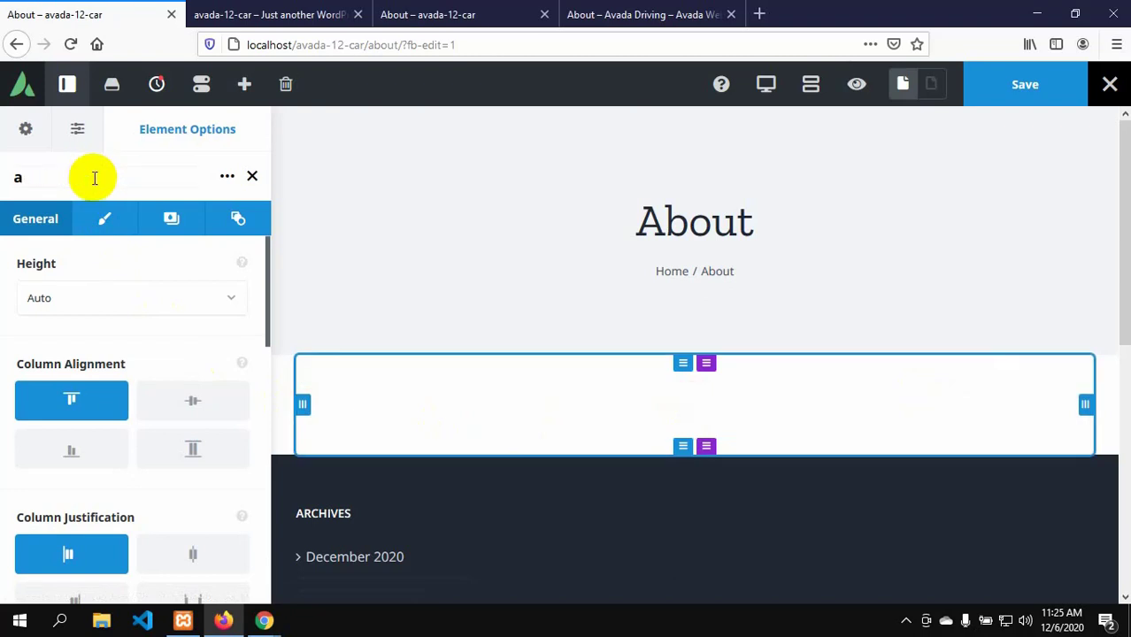
pyautogui.write('bour')
pyautogui.press('BackSpace')
pyautogui.write('t-conta')
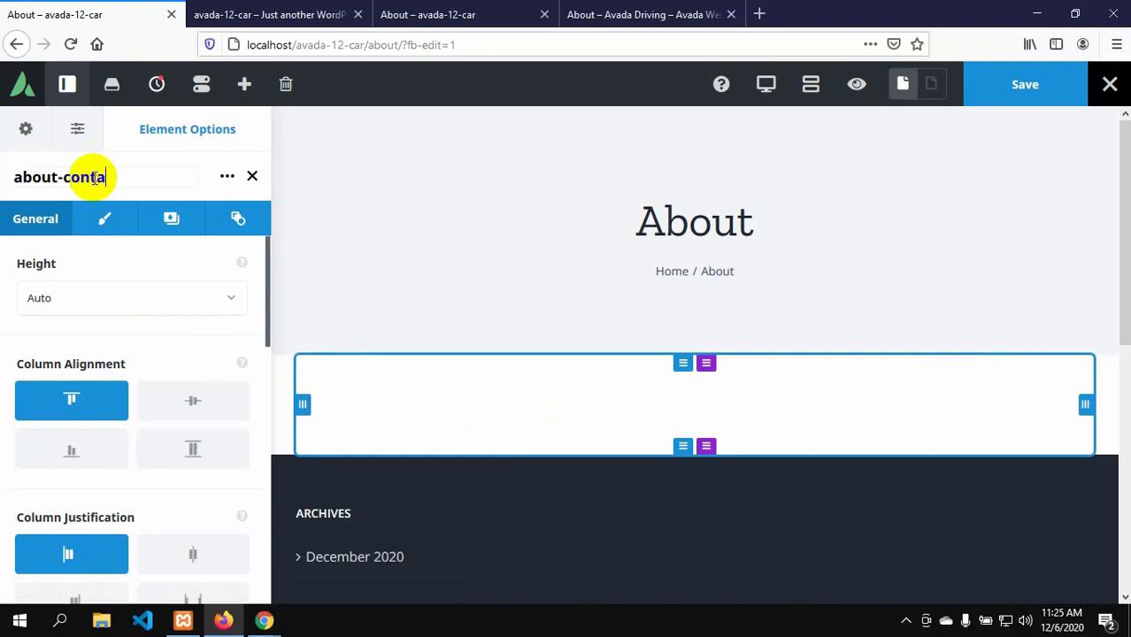
pyautogui.write('iner')
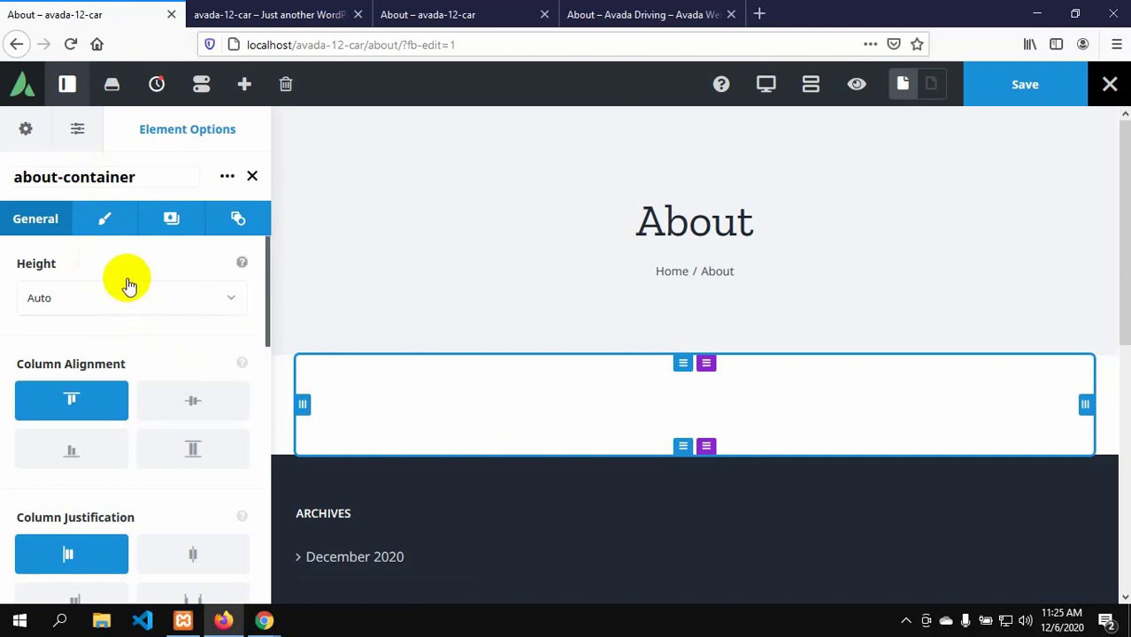
# - Examine the container's height, column layout, visibility, link colour and border options, and check the demo's About page for comparison
pyautogui.click(232, 299)
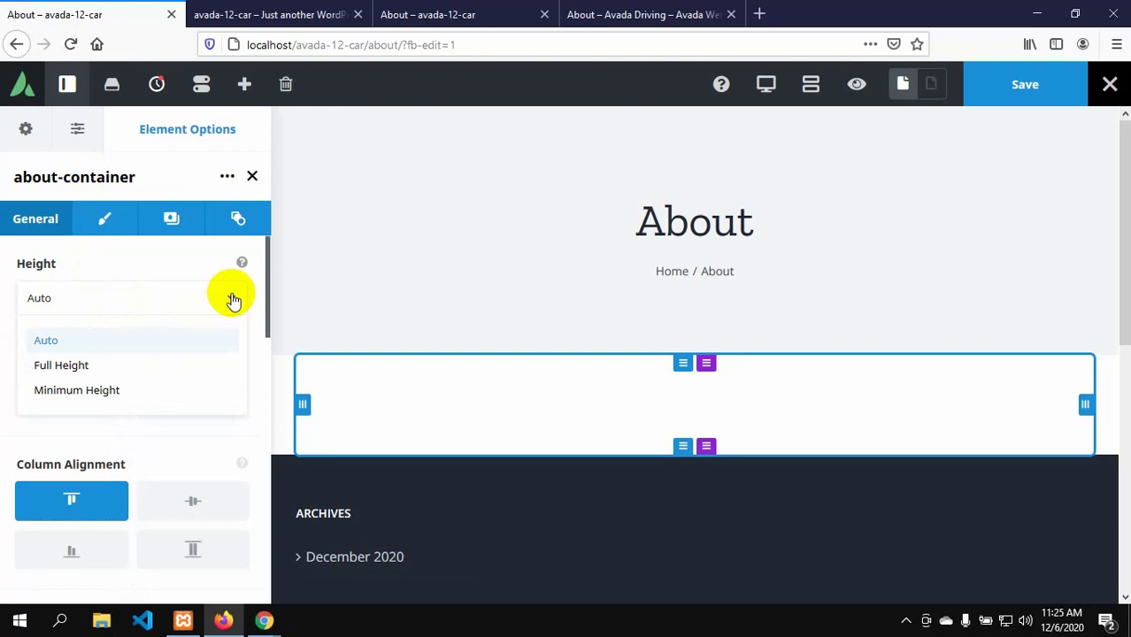
pyautogui.click(106, 299)
pyautogui.scroll(-3, 130, 323)
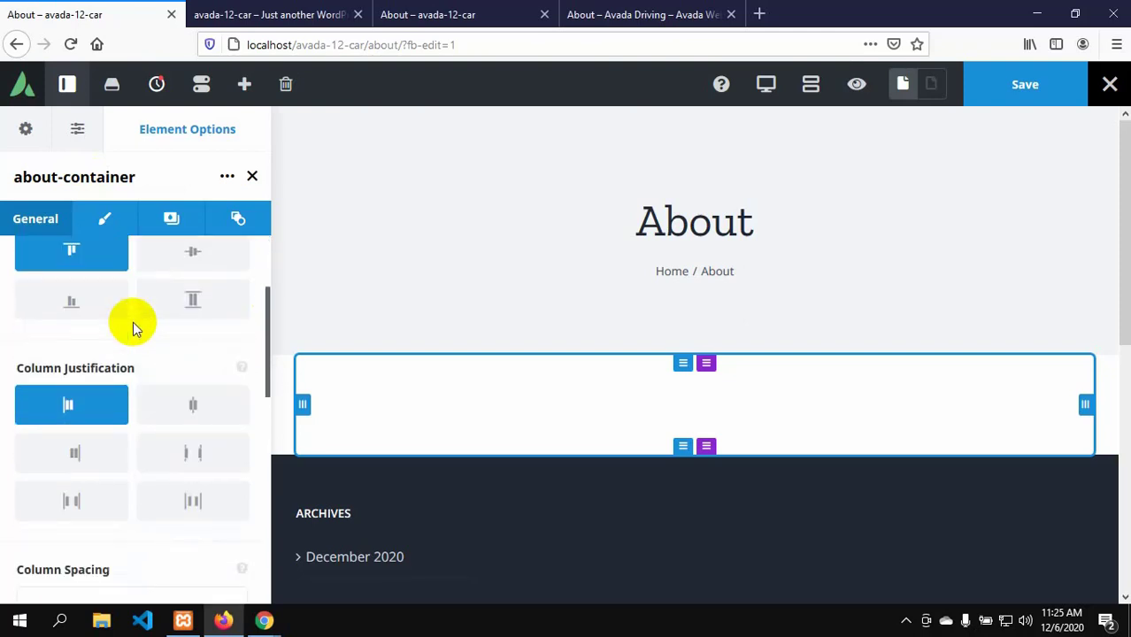
pyautogui.scroll(-5, 133, 326)
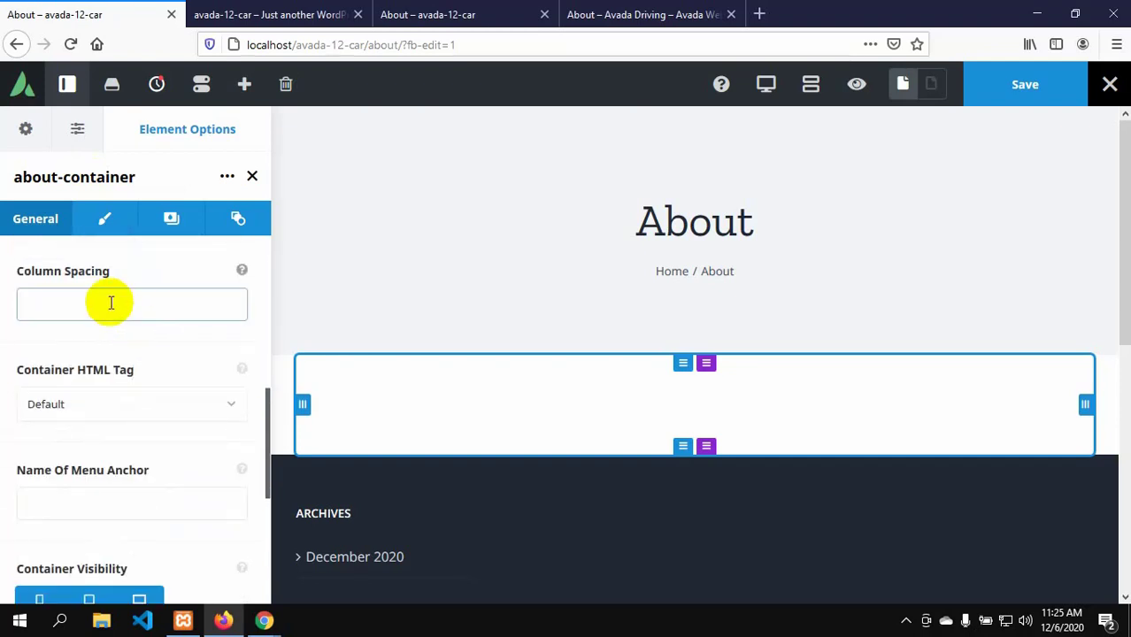
pyautogui.click(110, 303)
pyautogui.scroll(-5, 110, 302)
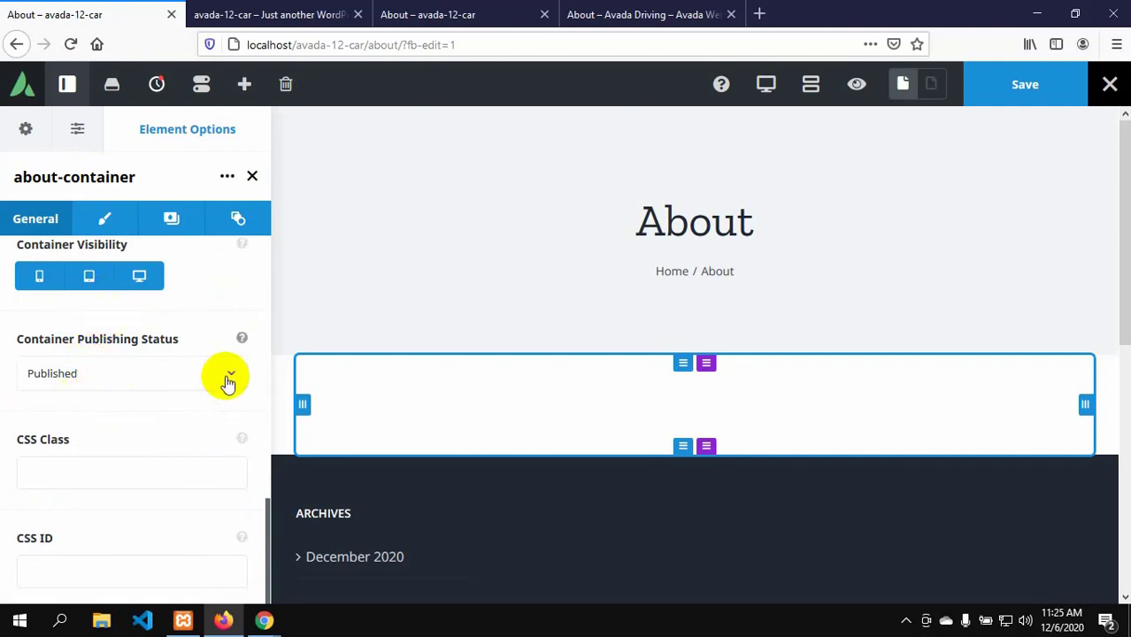
pyautogui.scroll(5, 123, 447)
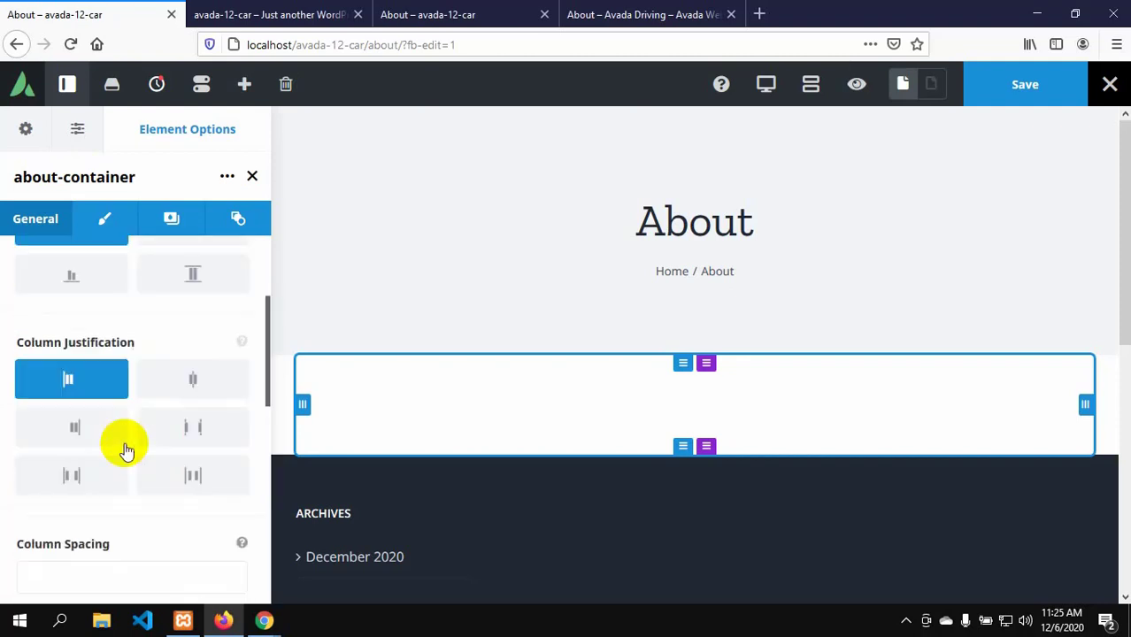
pyautogui.click(102, 220)
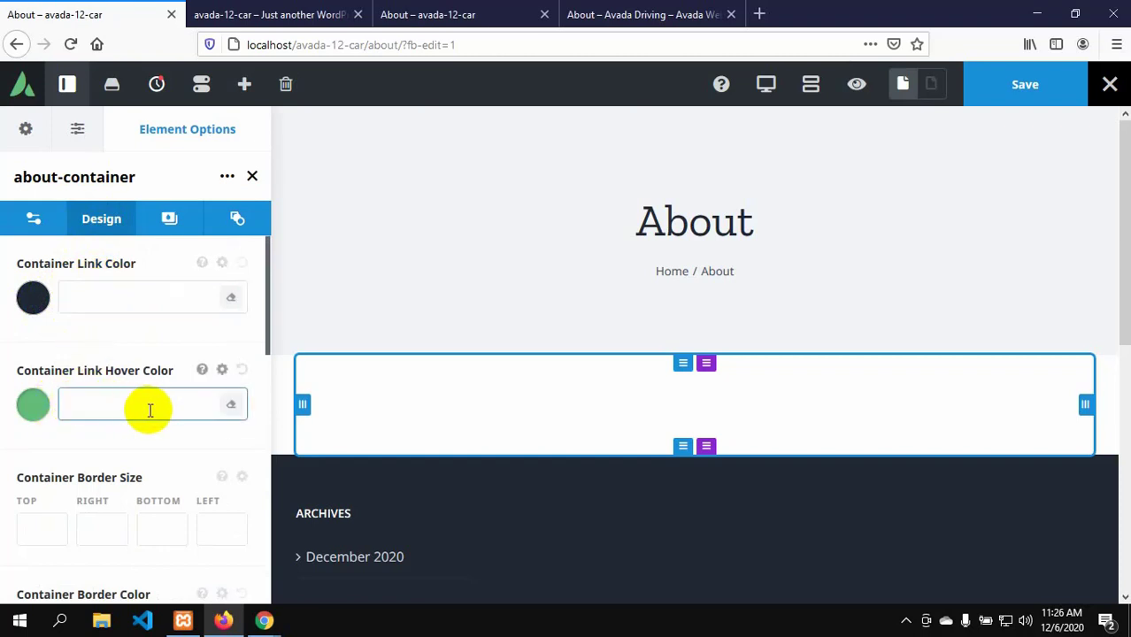
pyautogui.scroll(-1, 151, 409)
pyautogui.scroll(-1, 59, 485)
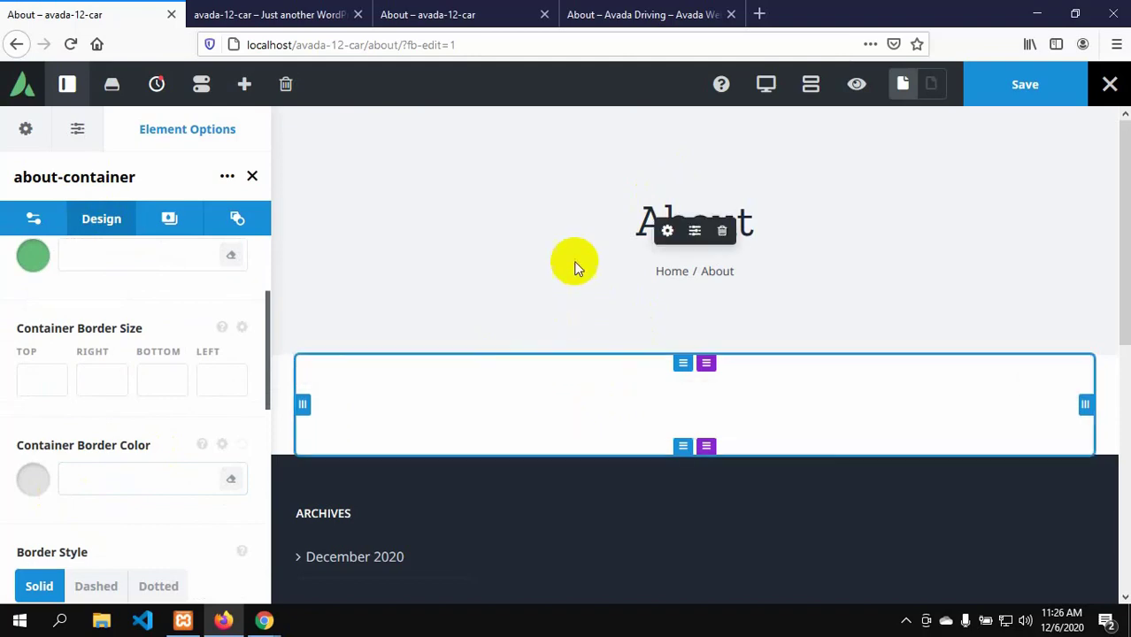
pyautogui.click(607, 16)
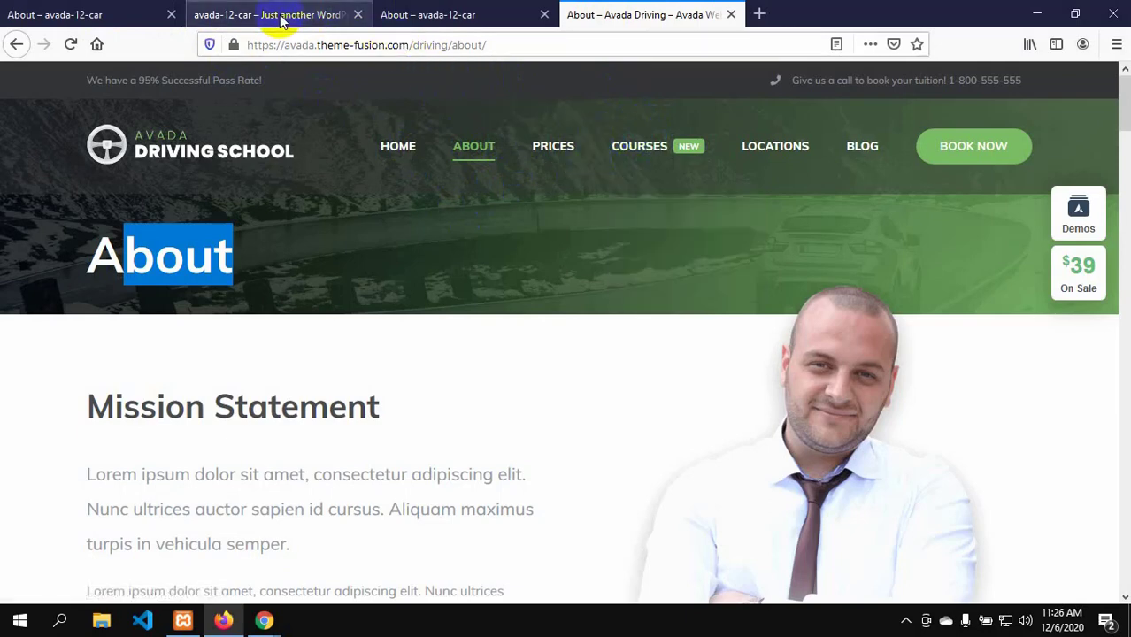
pyautogui.click(83, 14)
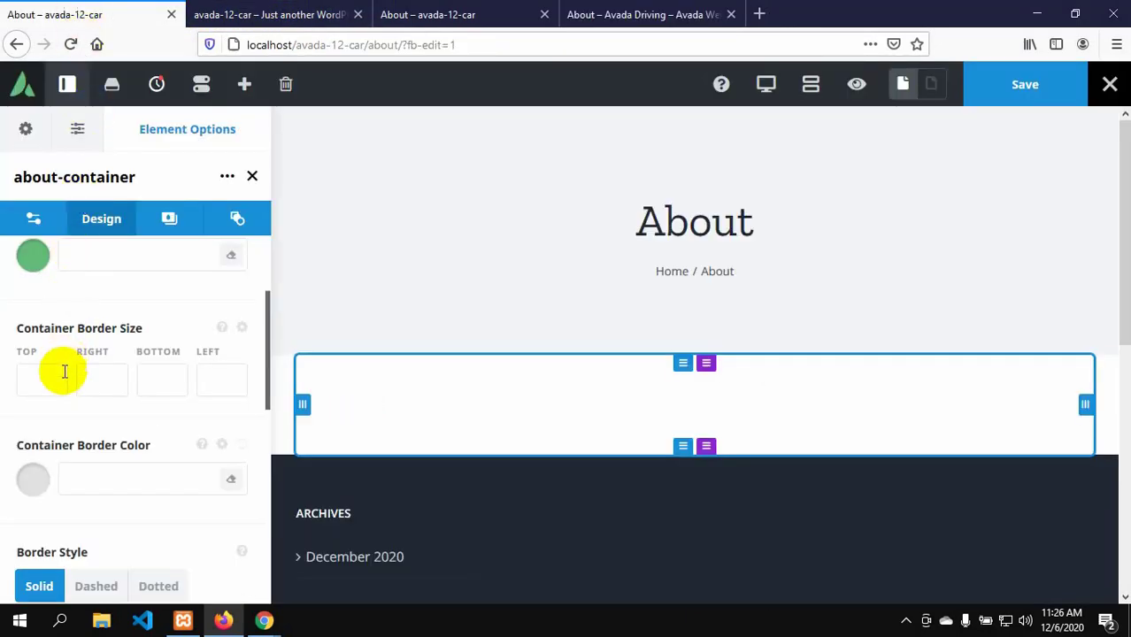
# - Try a border size of 15% for the top and bottom of about-container, and clear both values
pyautogui.click(35, 382)
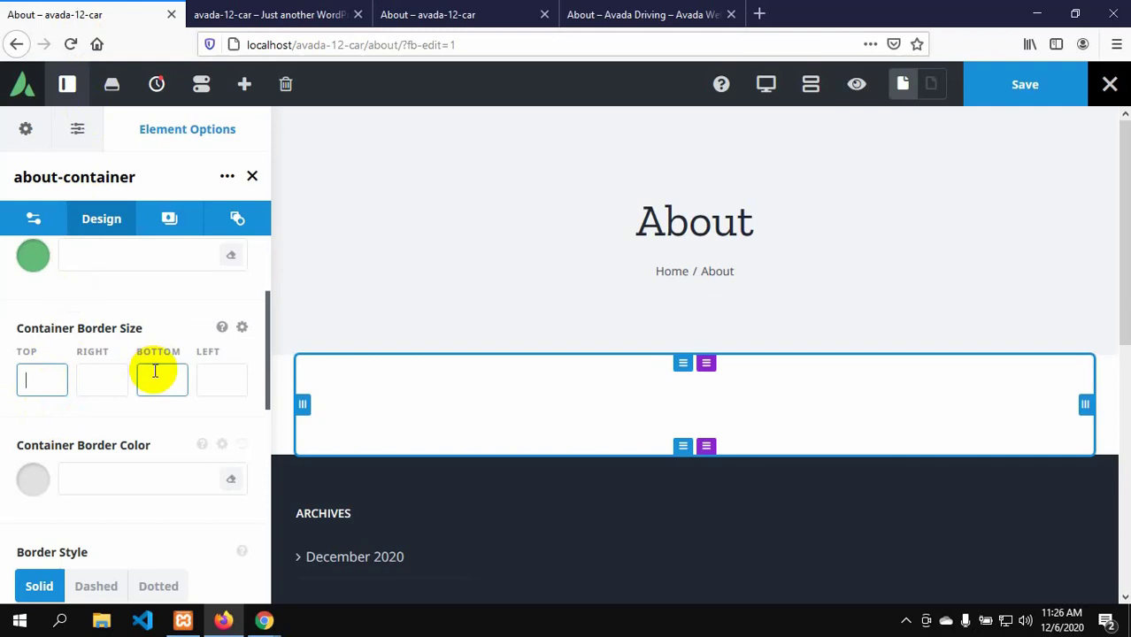
pyautogui.write('15')
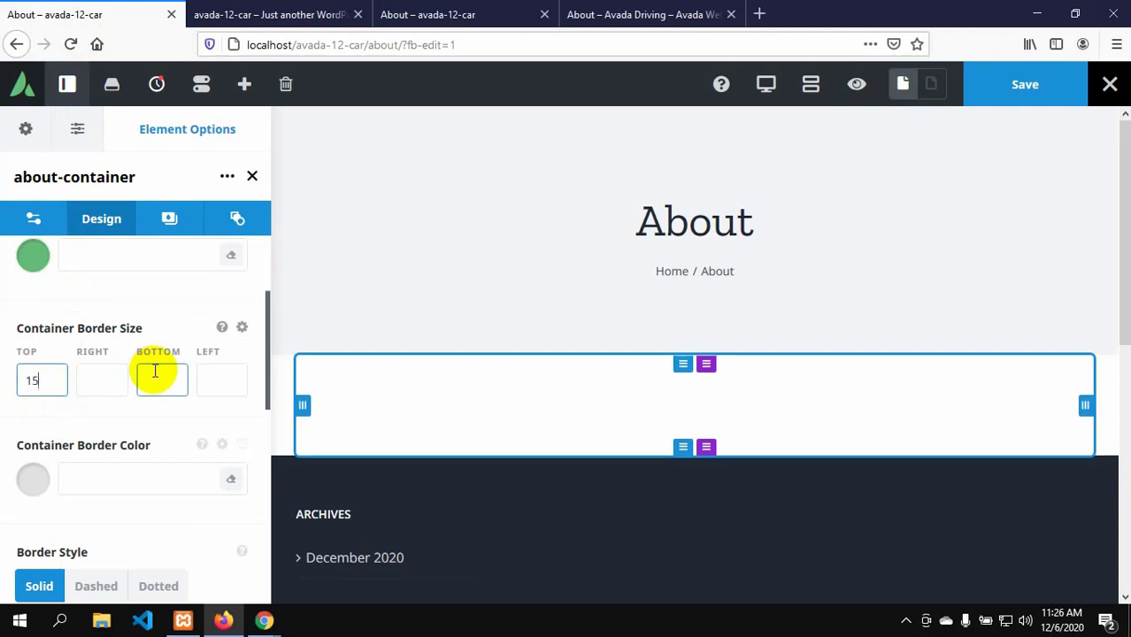
pyautogui.write('%')
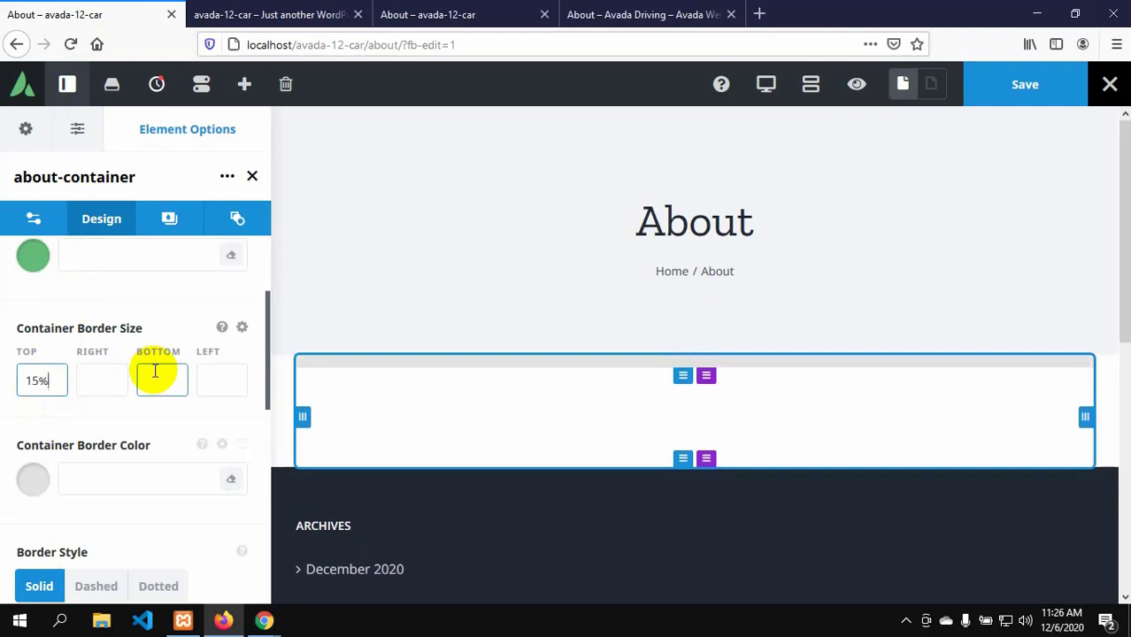
pyautogui.click(156, 373)
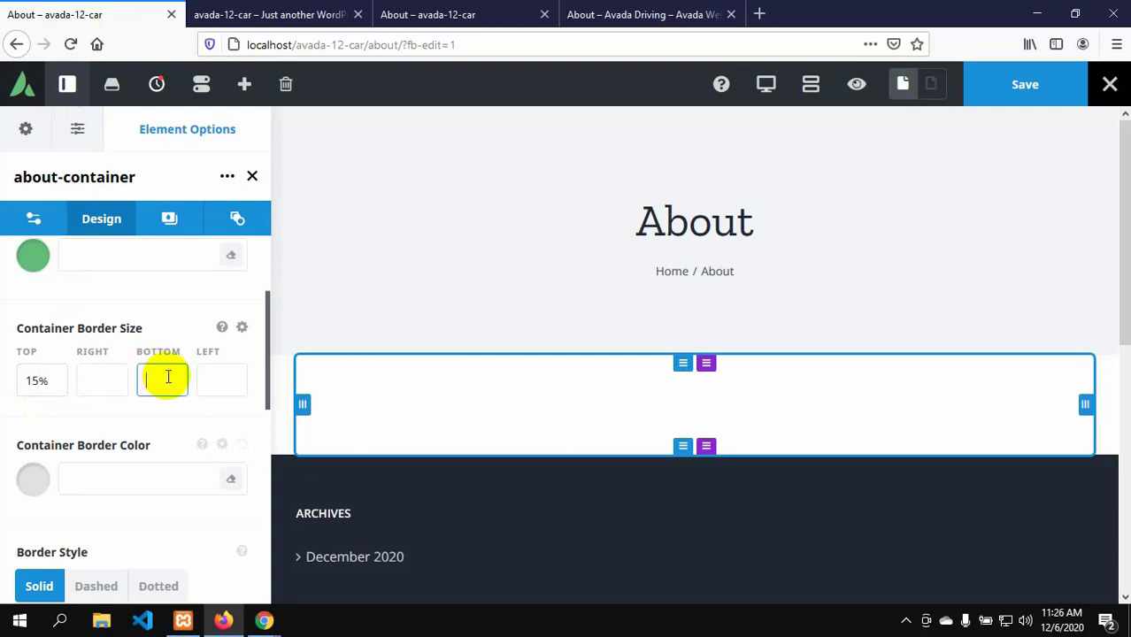
pyautogui.write('15')
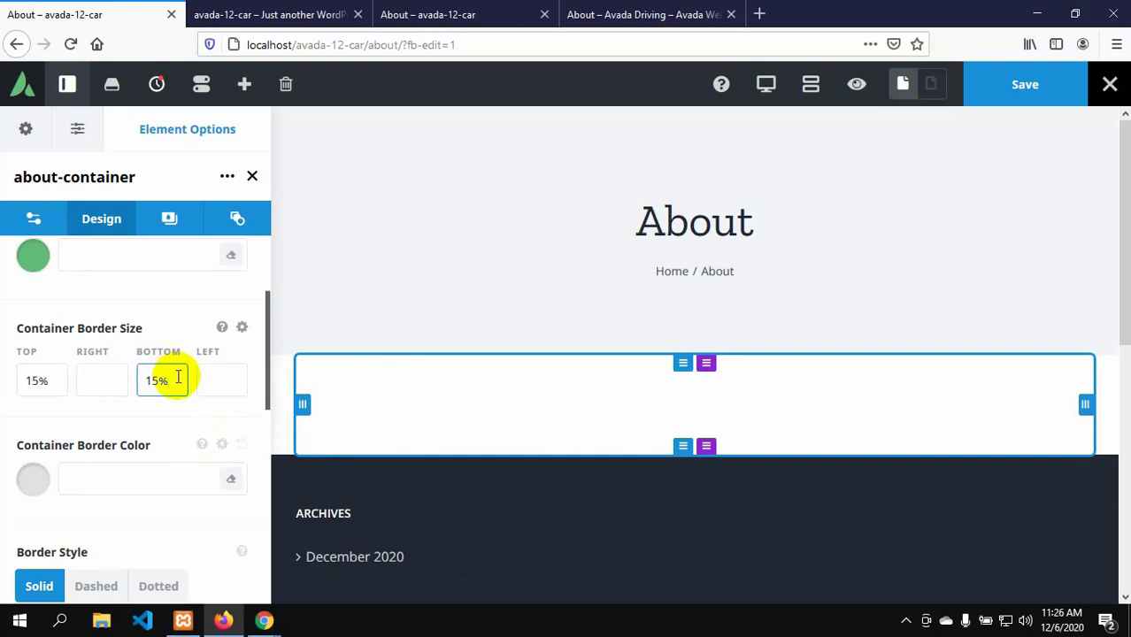
pyautogui.click(58, 383)
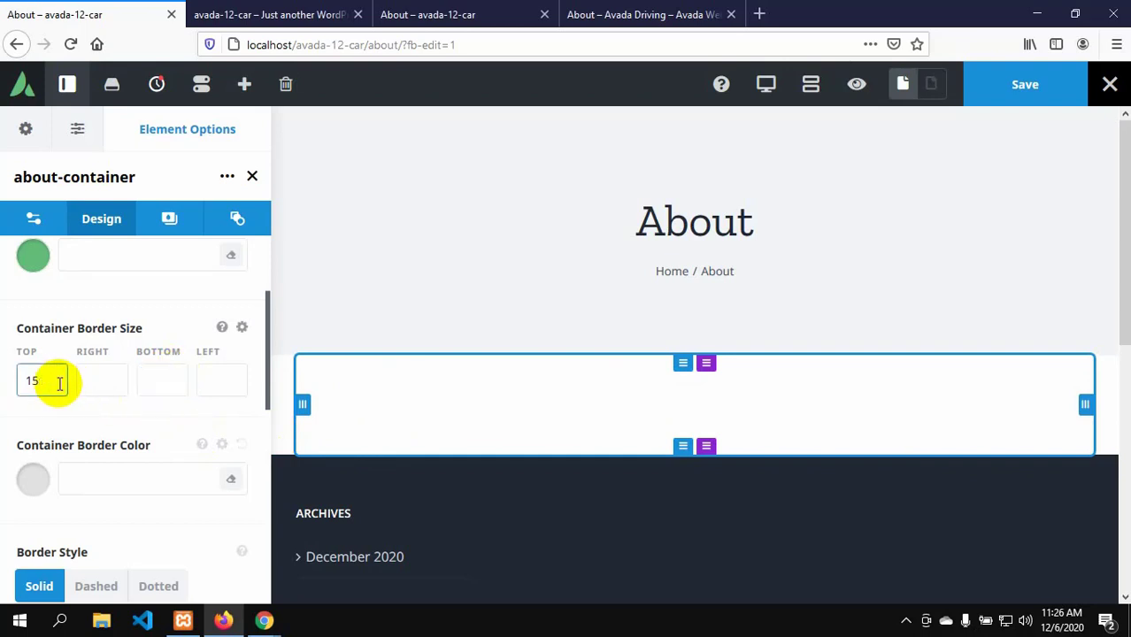
pyautogui.press('BackSpace')
pyautogui.press('BackSpace')
# - Set the top and bottom padding of about-container to 15% each
pyautogui.scroll(-3, 96, 469)
pyautogui.scroll(4, 97, 471)
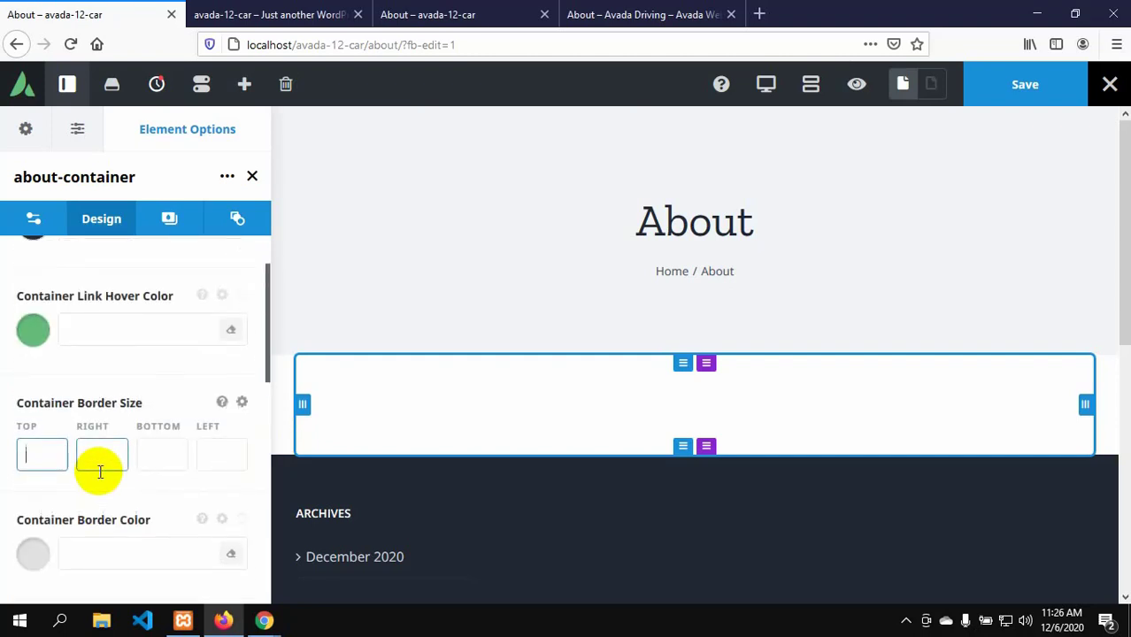
pyautogui.scroll(-5, 100, 472)
pyautogui.click(53, 451)
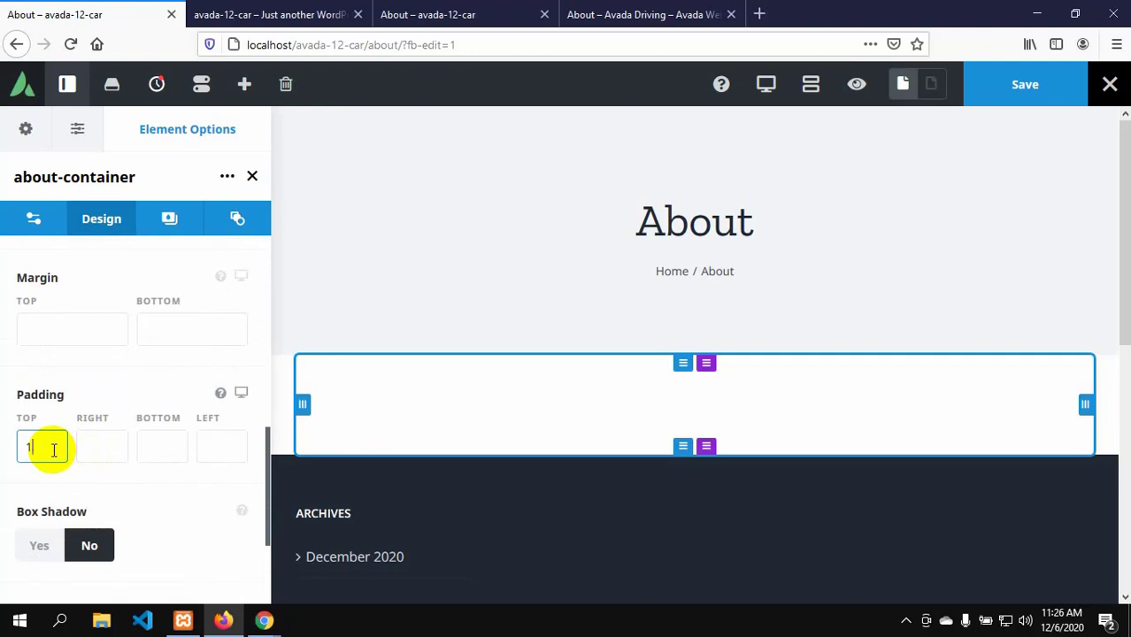
pyautogui.write('15')
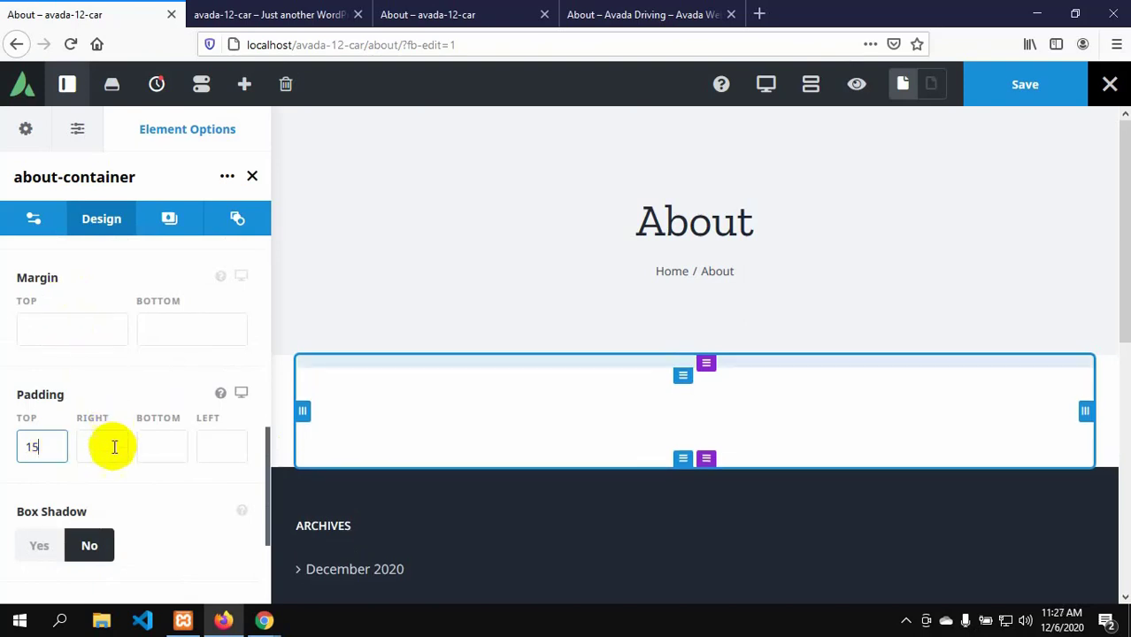
pyautogui.write('%')
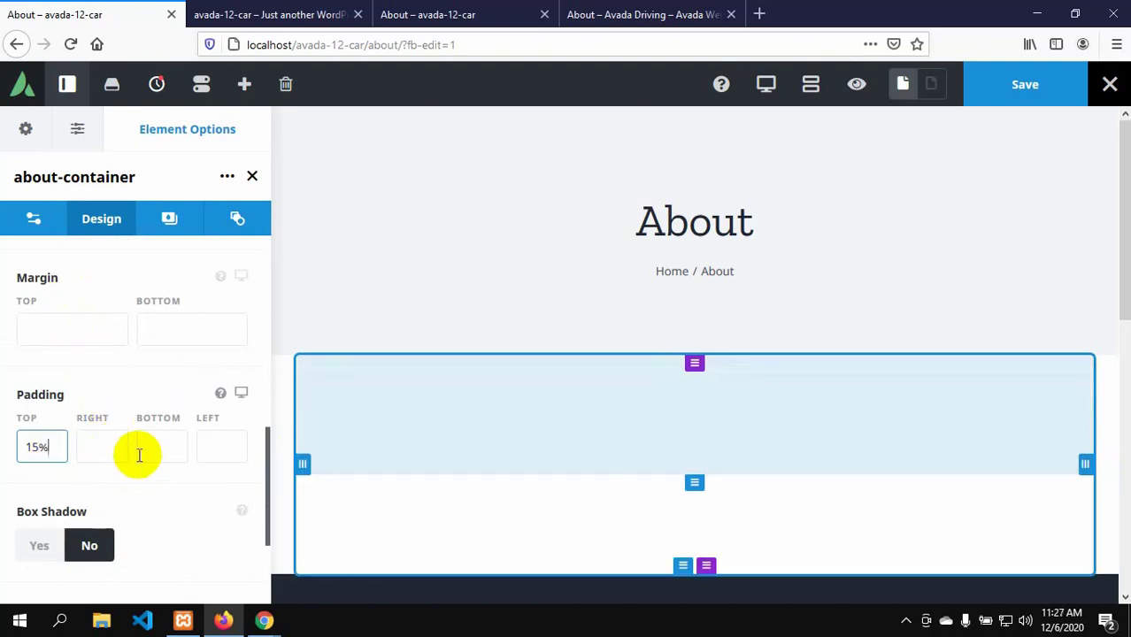
pyautogui.click(168, 451)
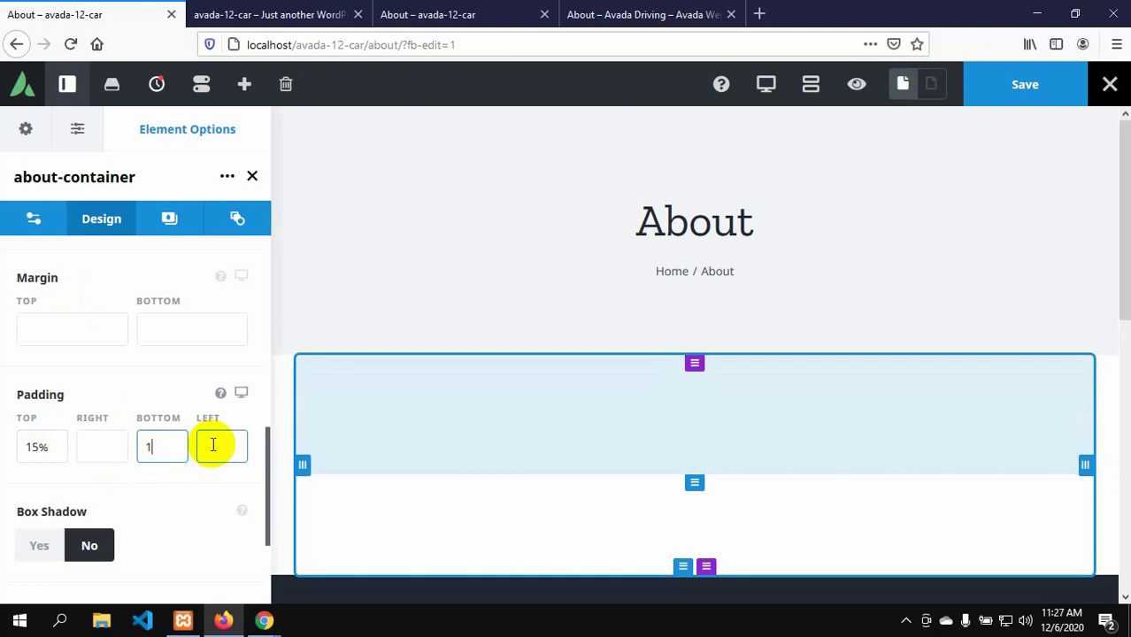
pyautogui.write('5')
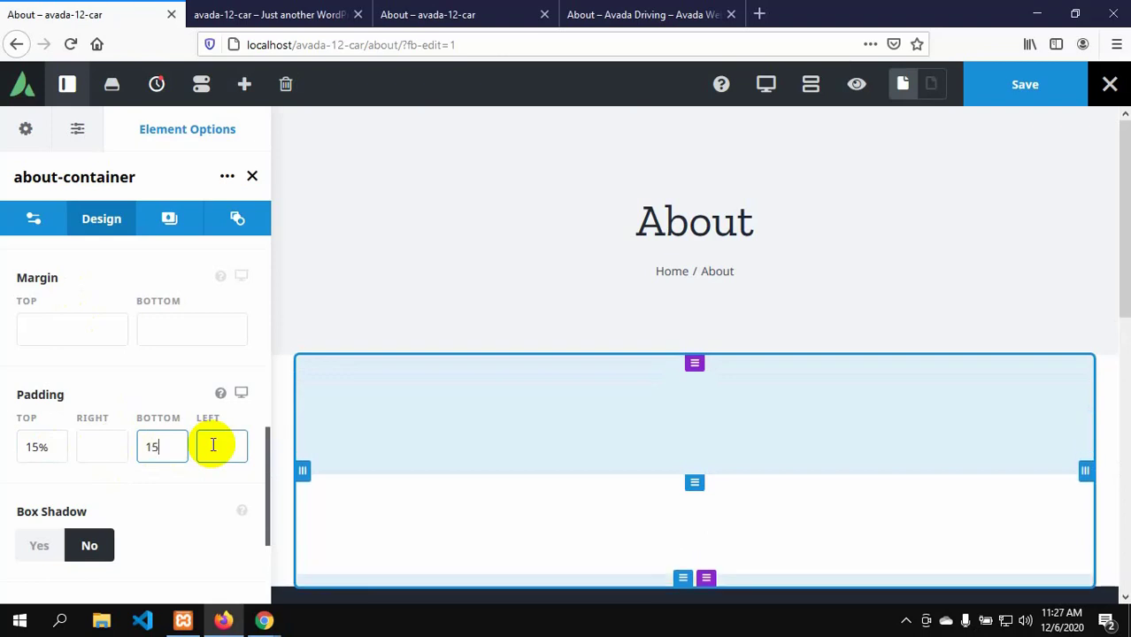
pyautogui.write('%')
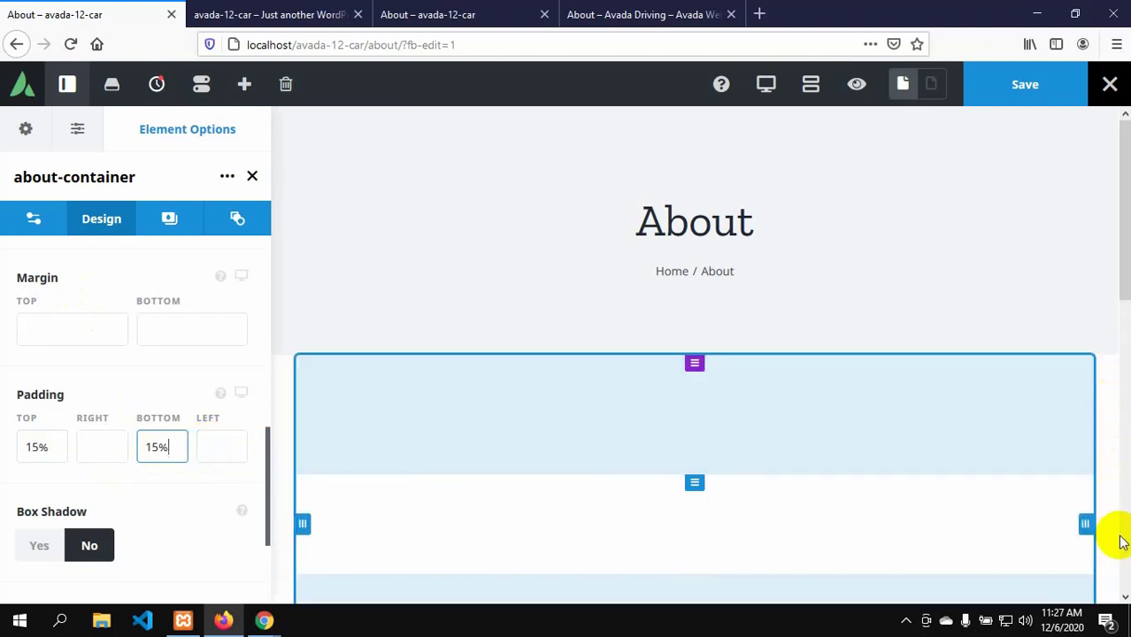
pyautogui.moveTo(1100, 387)
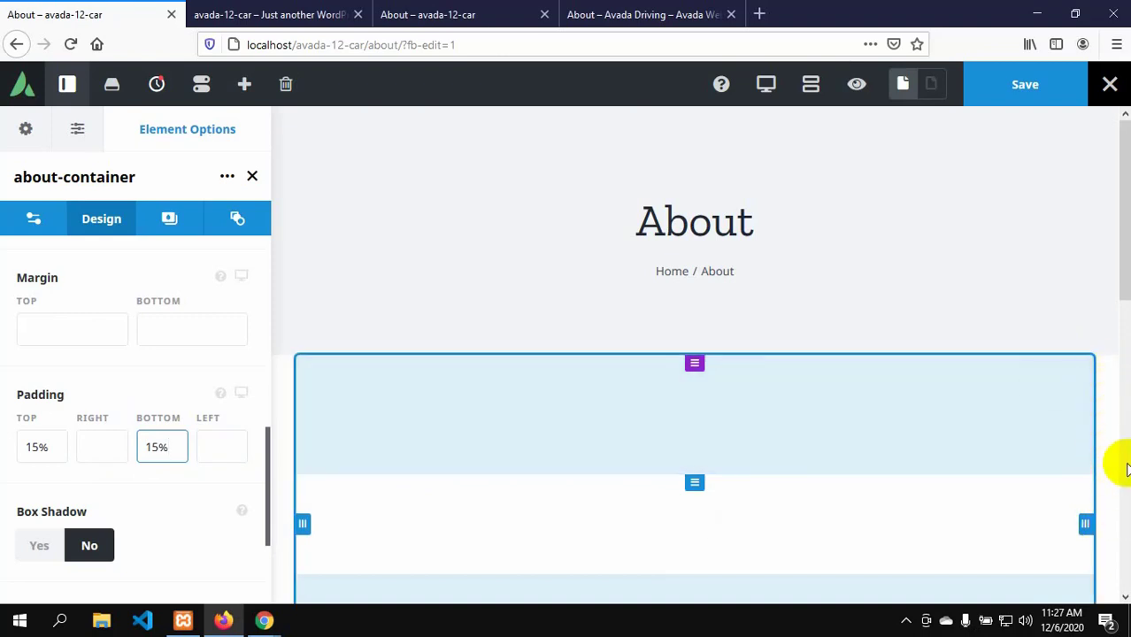
# - Set the right and left padding of about-container to 0px each
pyautogui.click(94, 445)
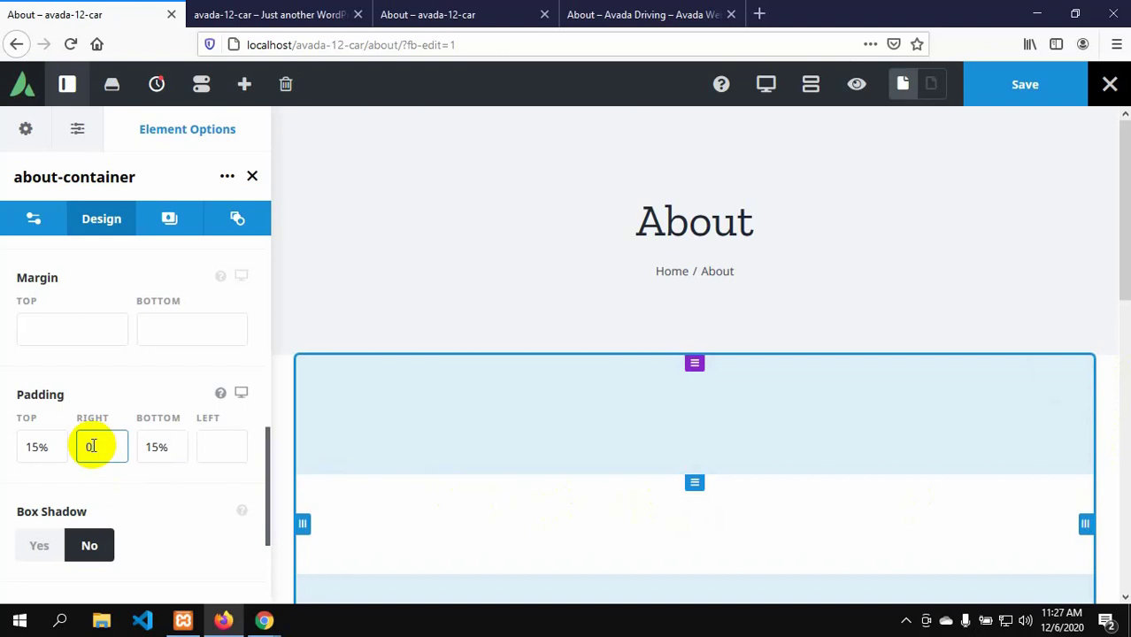
pyautogui.write('0p')
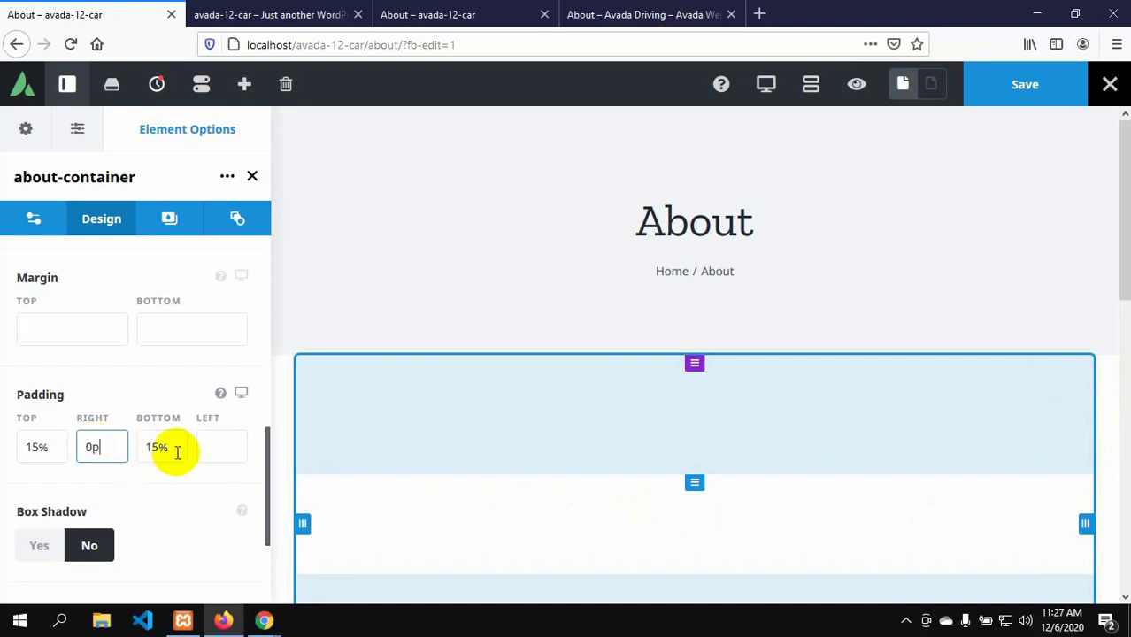
pyautogui.write('x')
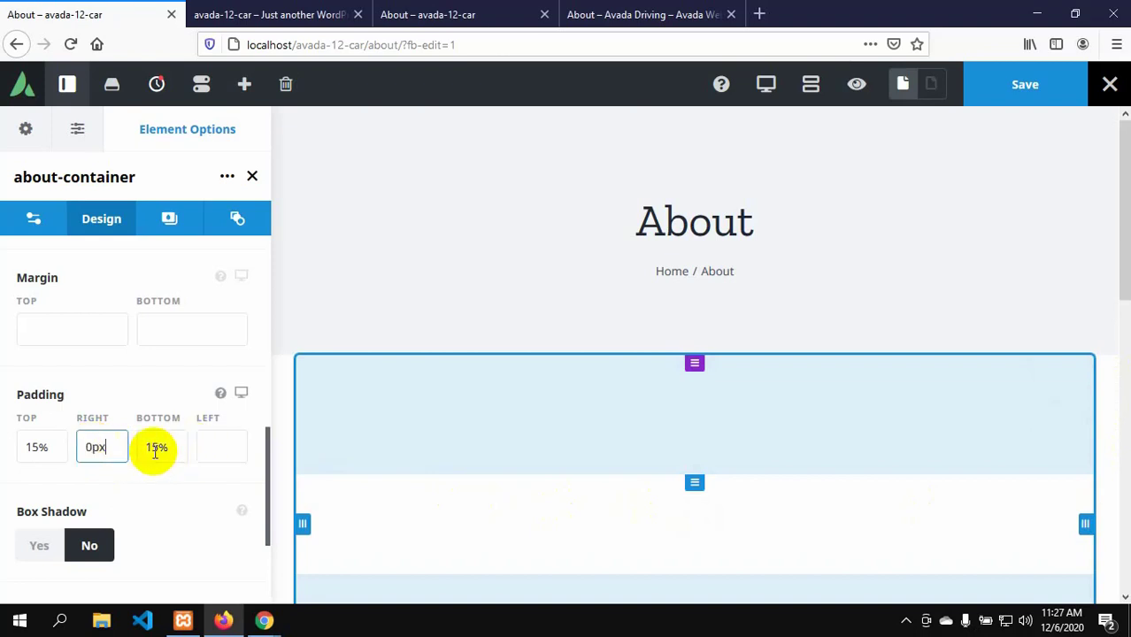
pyautogui.click(241, 453)
pyautogui.click(216, 446)
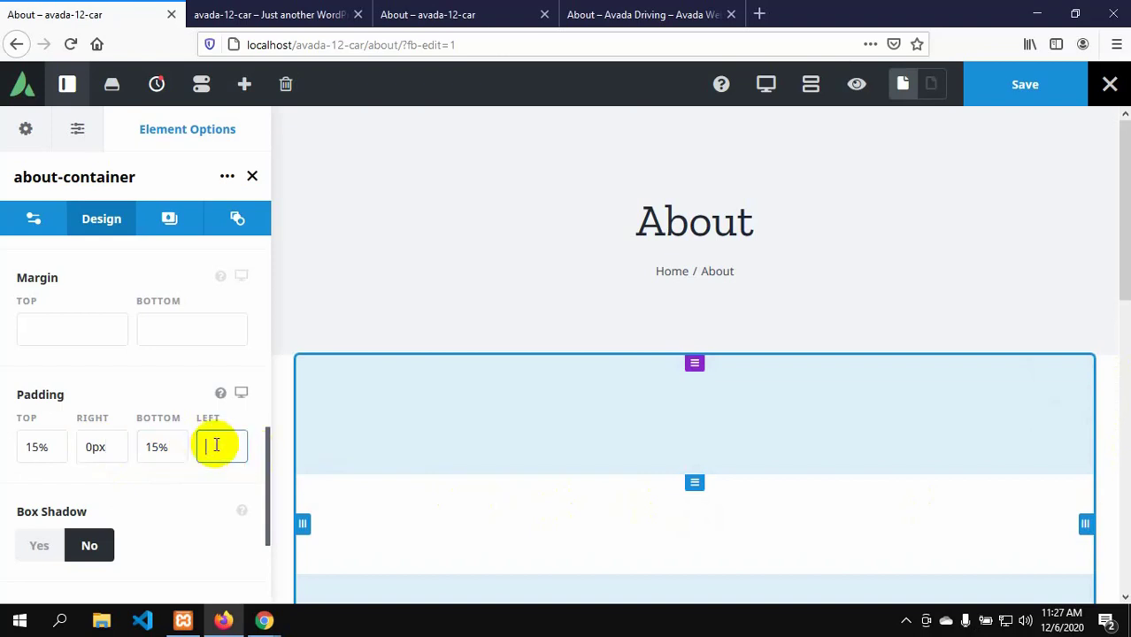
pyautogui.write('0px')
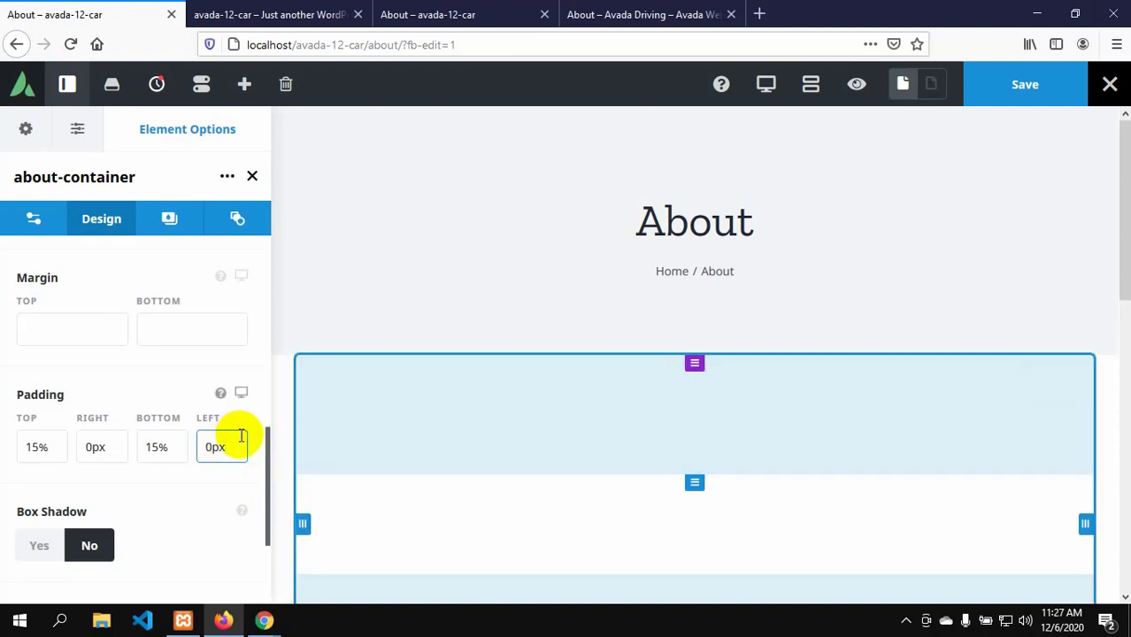
# - Clear the left and right padding values of about-container
pyautogui.press('BackSpace')
pyautogui.press('BackSpace')
pyautogui.press('BackSpace')
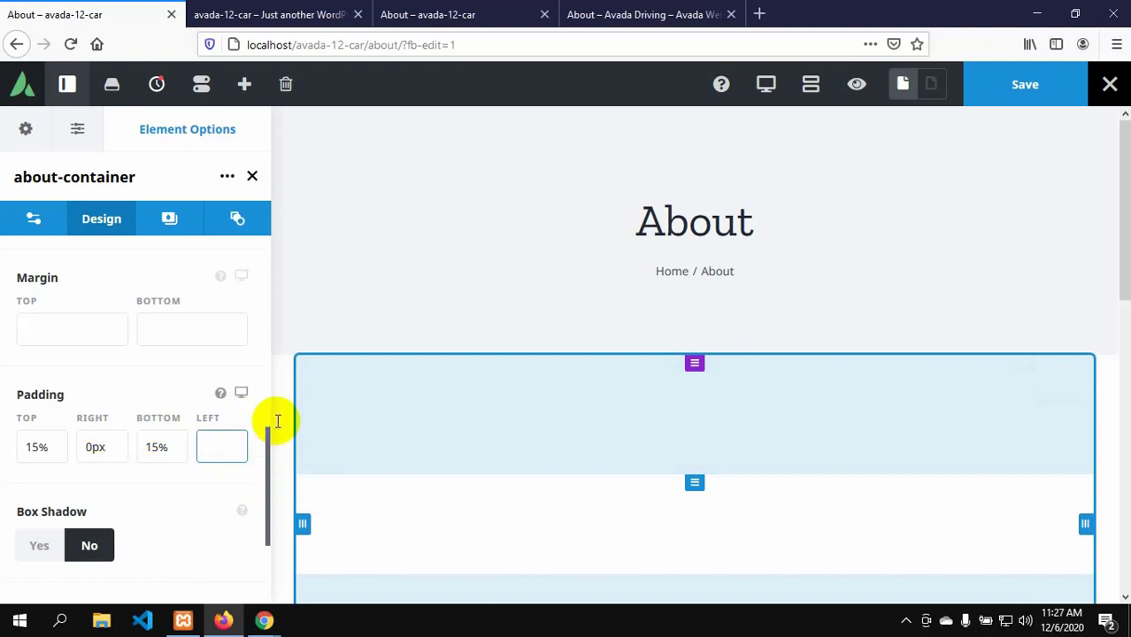
pyautogui.click(117, 447)
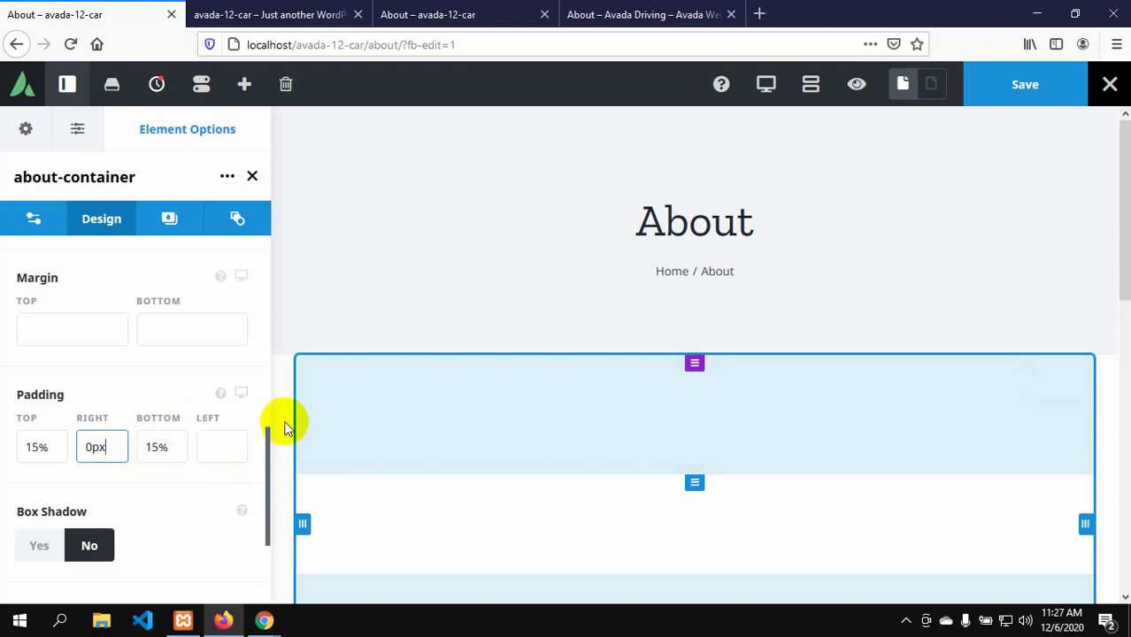
pyautogui.press('BackSpace')
pyautogui.press('BackSpace')
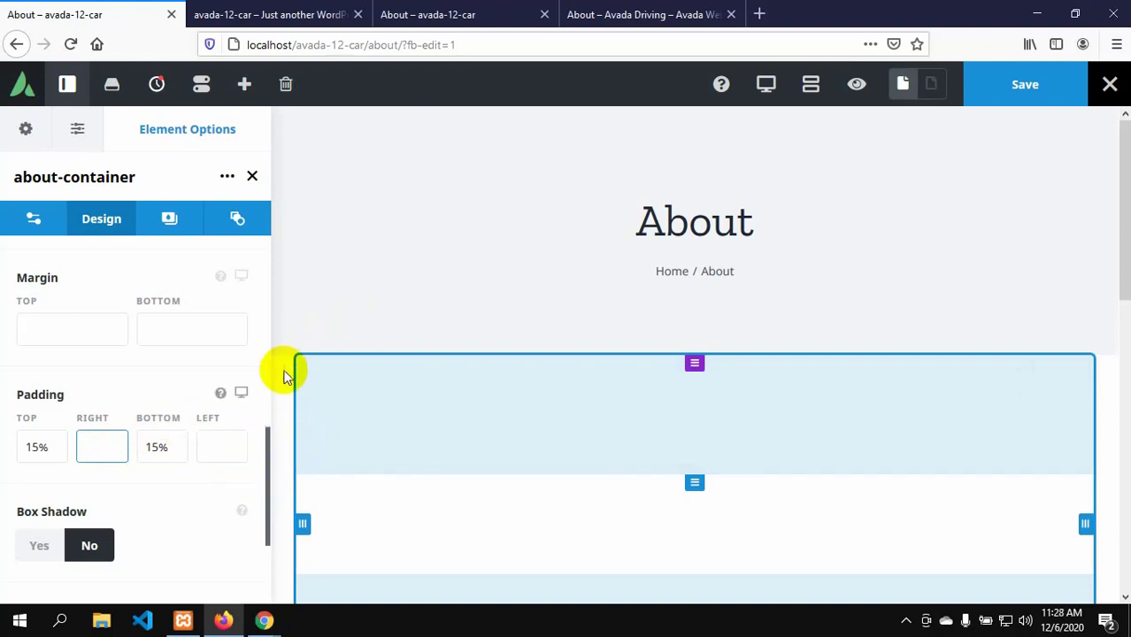
# - Open the media library for about-container's background image, after checking the demo's About page for reference
pyautogui.moveTo(1048, 401)
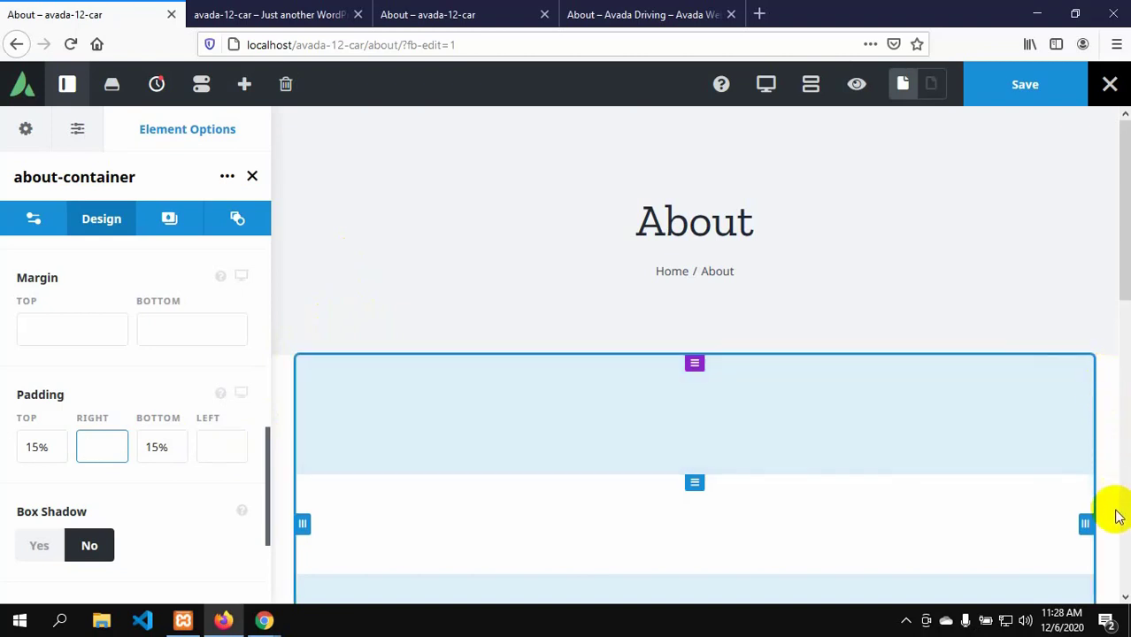
pyautogui.scroll(-5, 1117, 517)
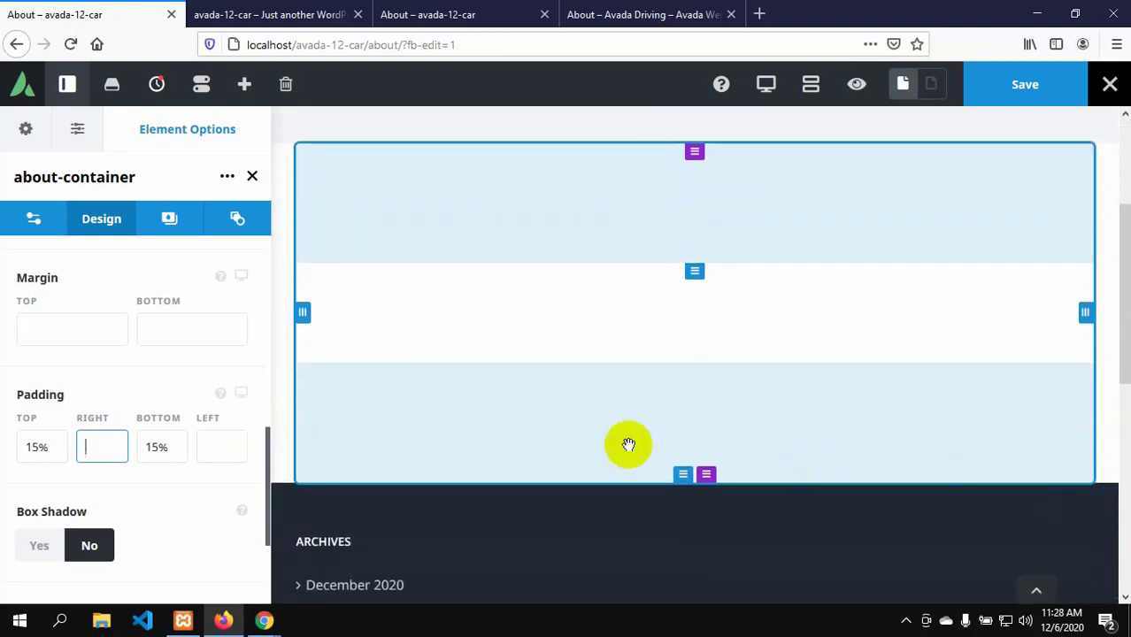
pyautogui.scroll(2, 354, 380)
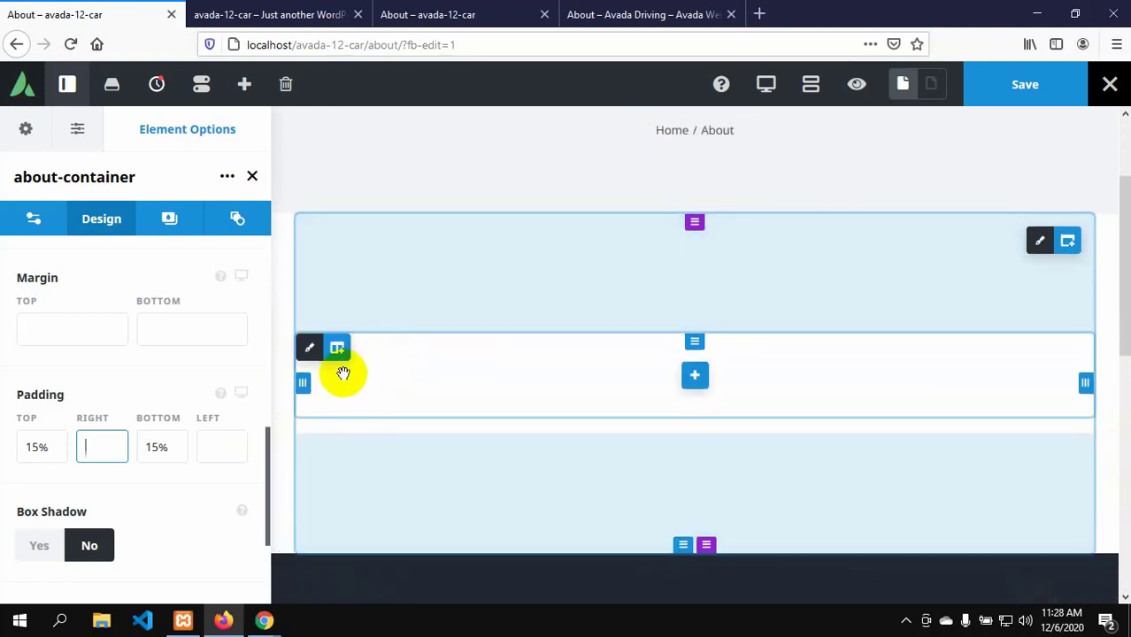
pyautogui.scroll(-2, 452, 438)
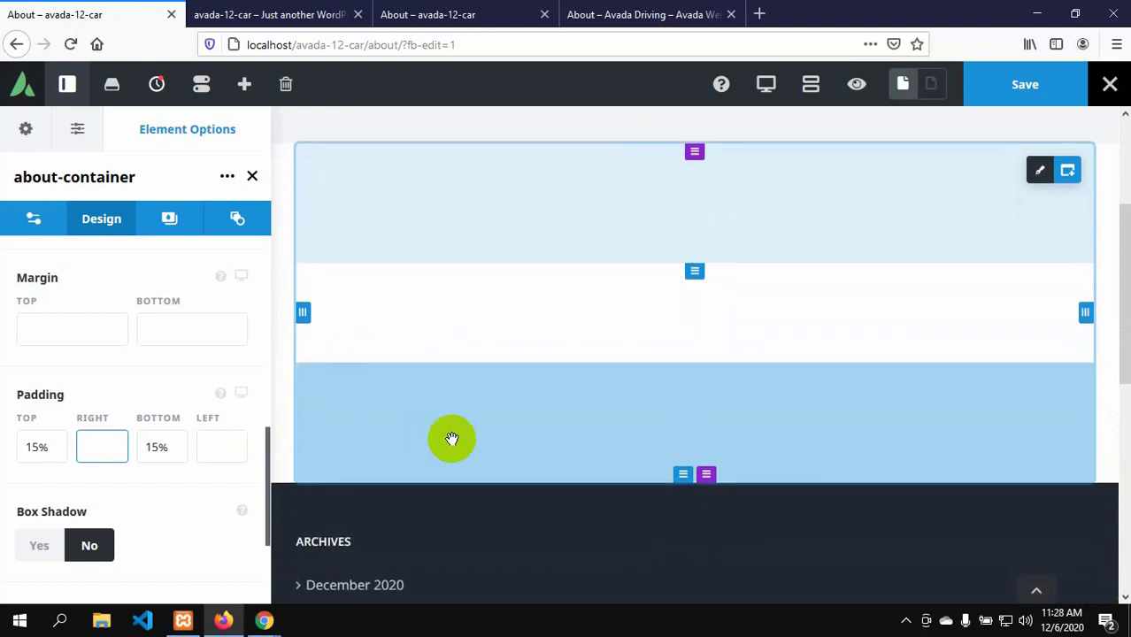
pyautogui.scroll(-2, 452, 440)
pyautogui.scroll(3, 616, 353)
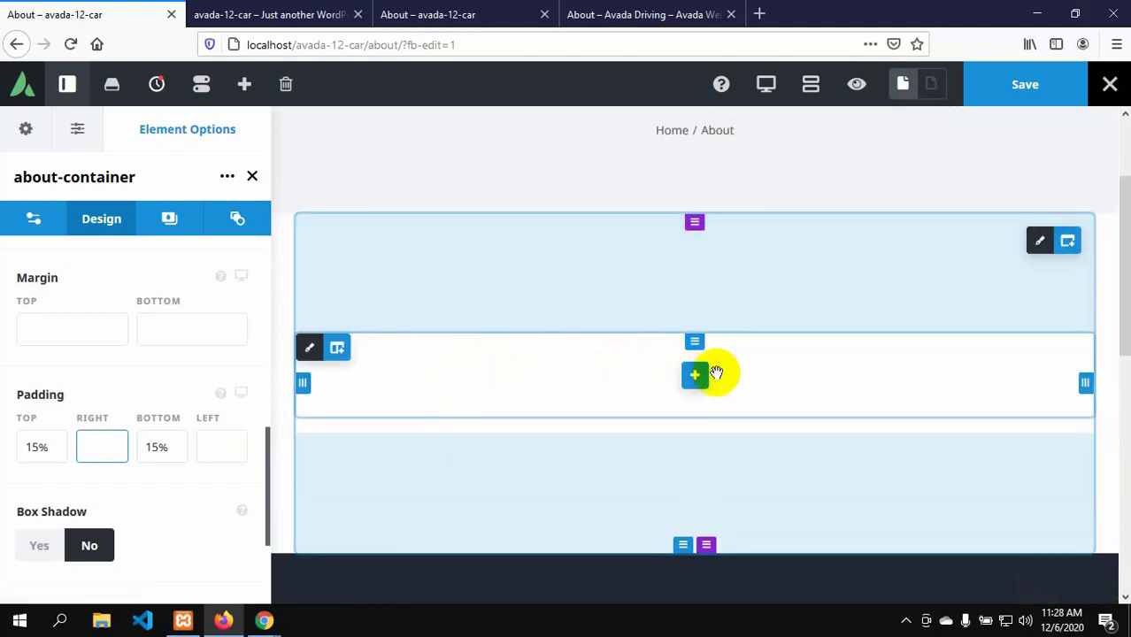
pyautogui.click(165, 219)
pyautogui.click(607, 15)
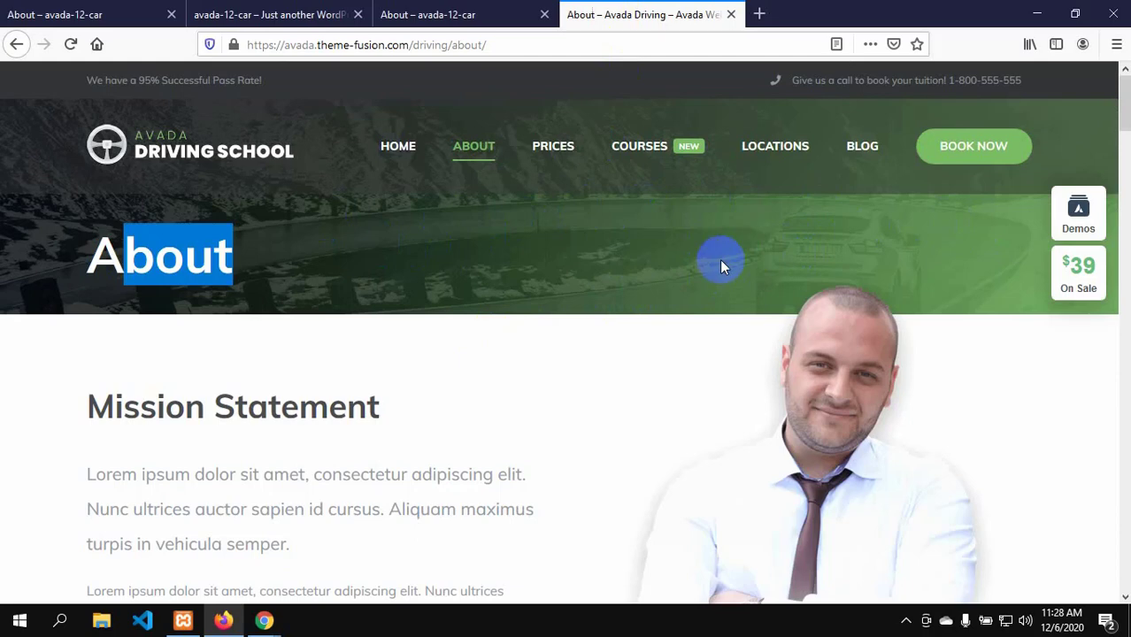
pyautogui.click(105, 16)
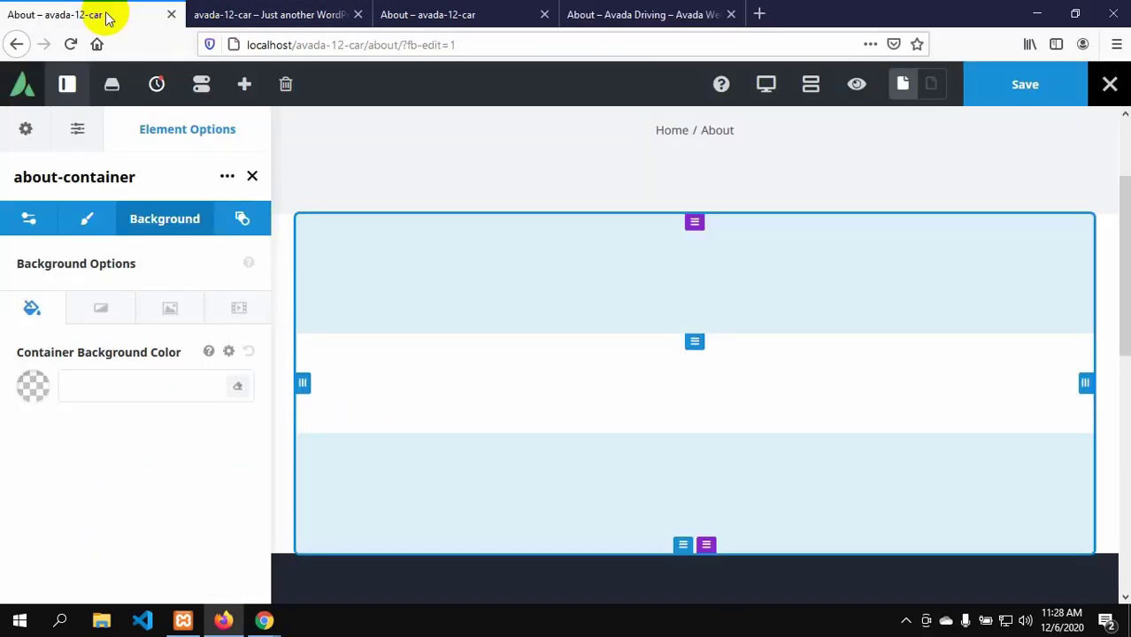
pyautogui.click(159, 312)
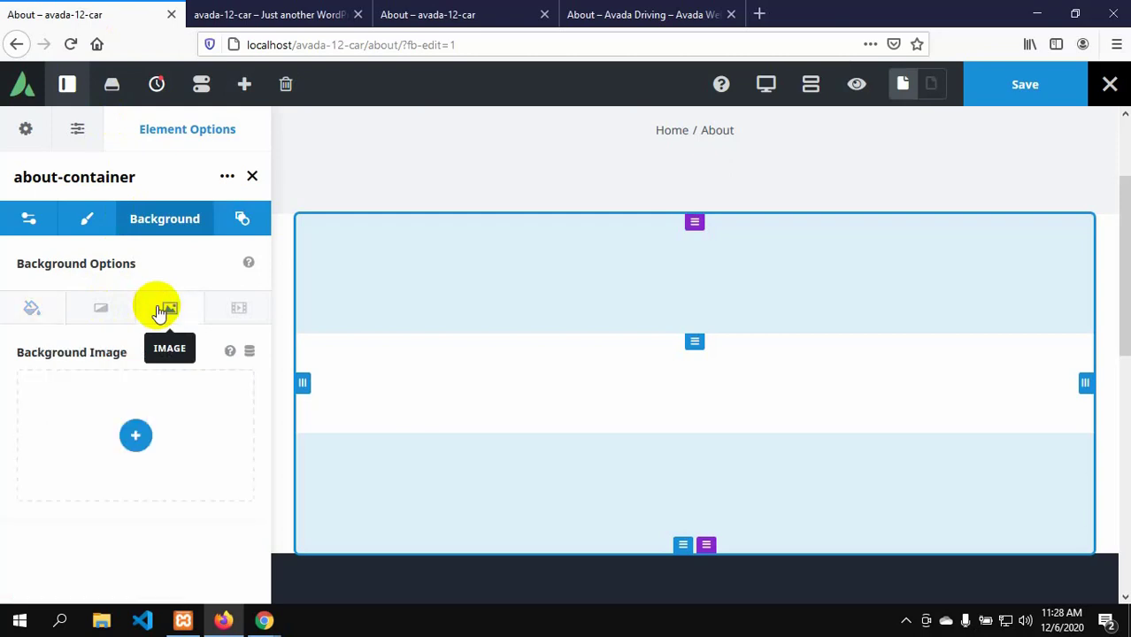
pyautogui.click(135, 435)
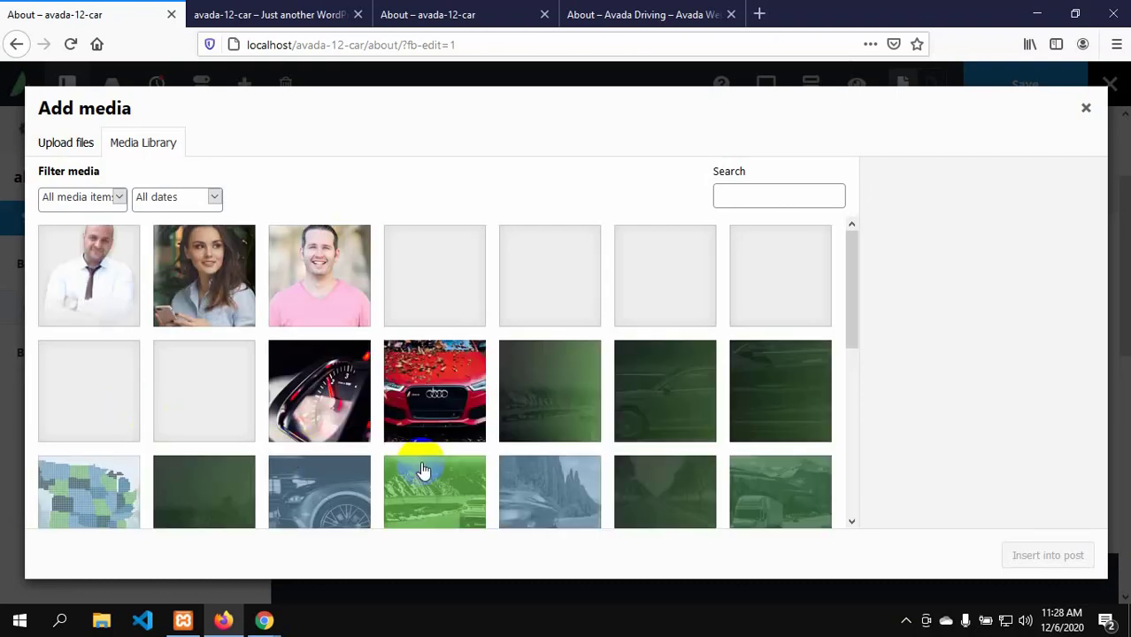
# - Try courses-intensivecourse-background.jpg as the background choice and compare it with the title bar image on the demo's About page
pyautogui.scroll(-3, 423, 470)
pyautogui.click(423, 470)
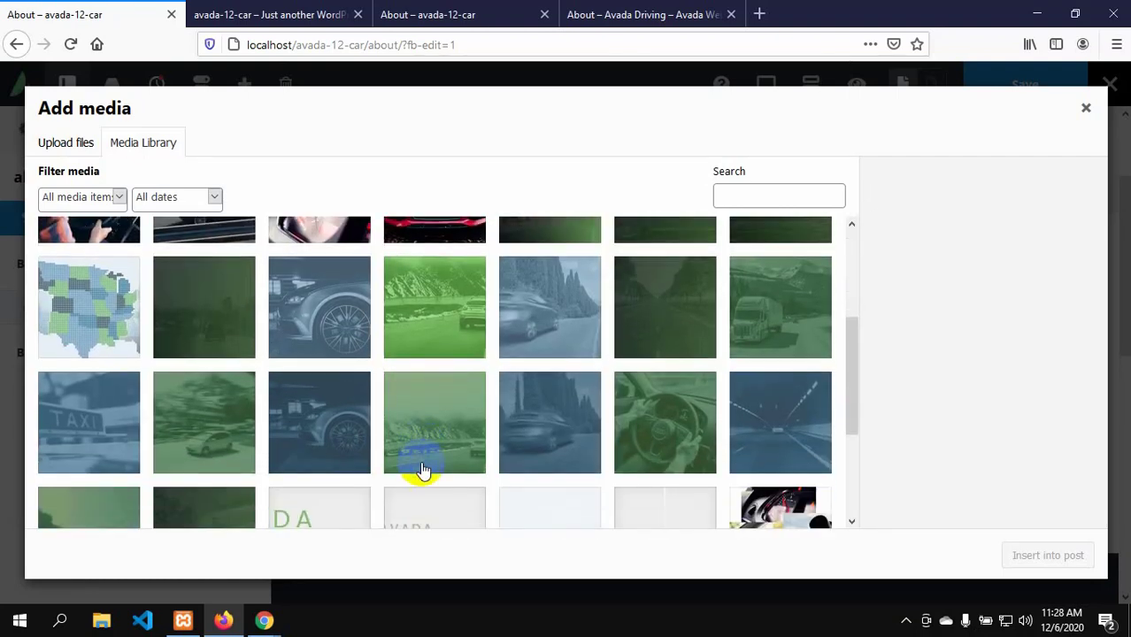
pyautogui.scroll(-3, 515, 459)
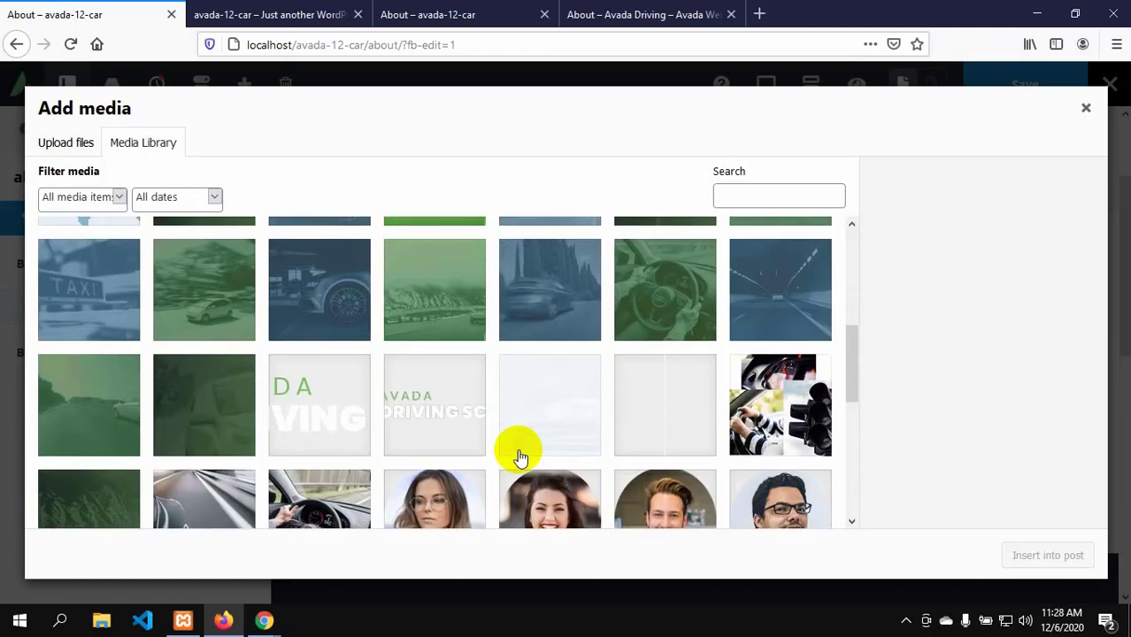
pyautogui.scroll(5, 520, 456)
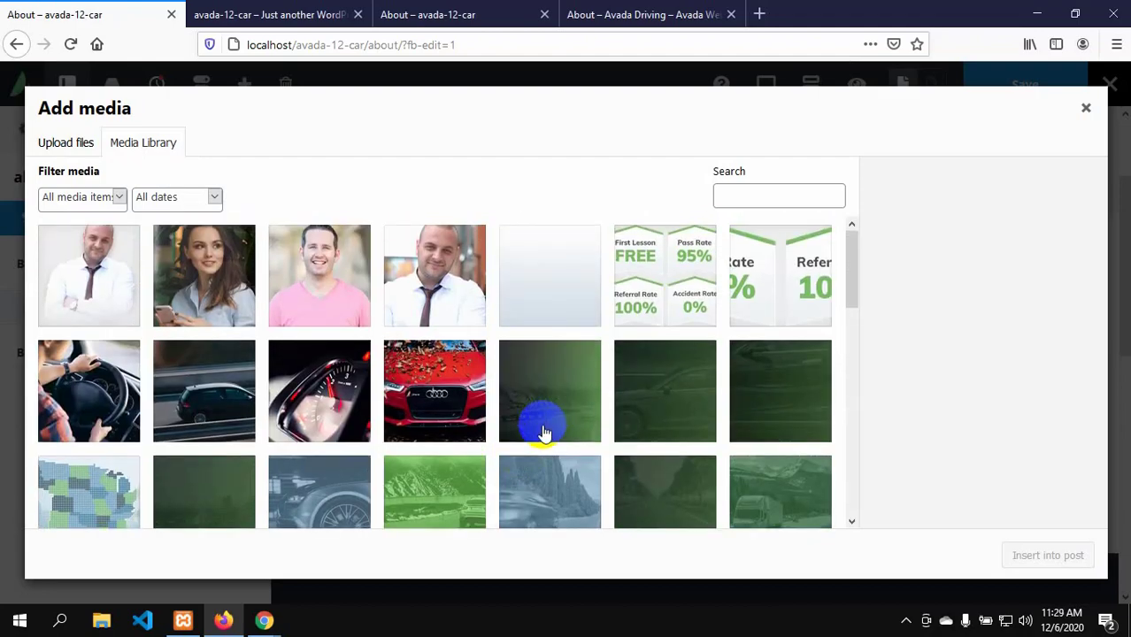
pyautogui.scroll(-1, 542, 429)
pyautogui.click(462, 458)
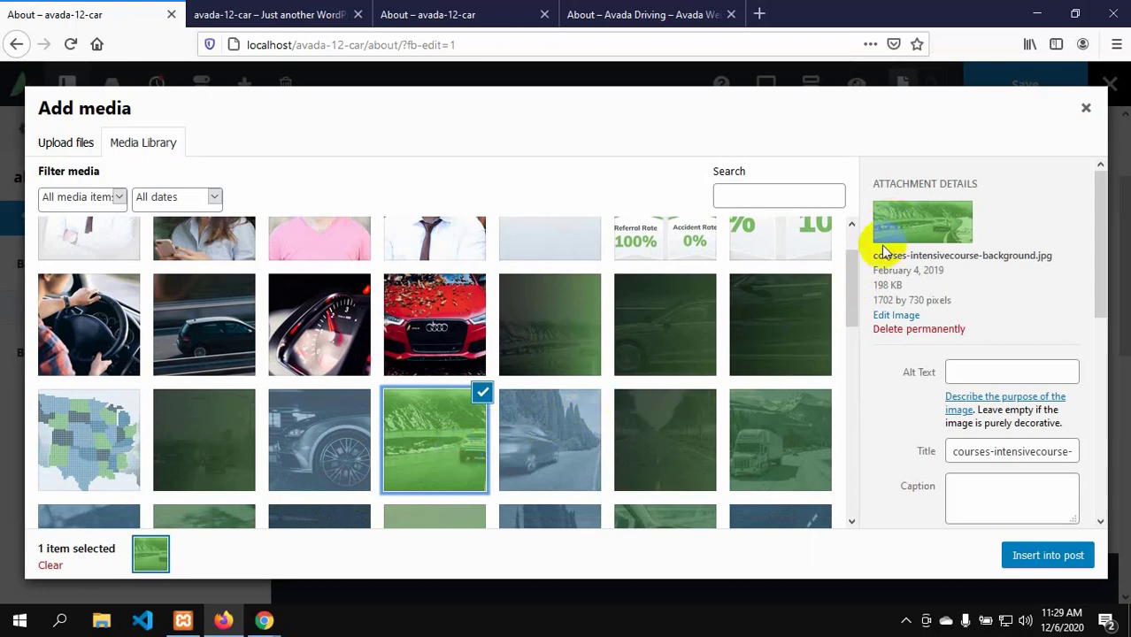
pyautogui.scroll(-2, 522, 464)
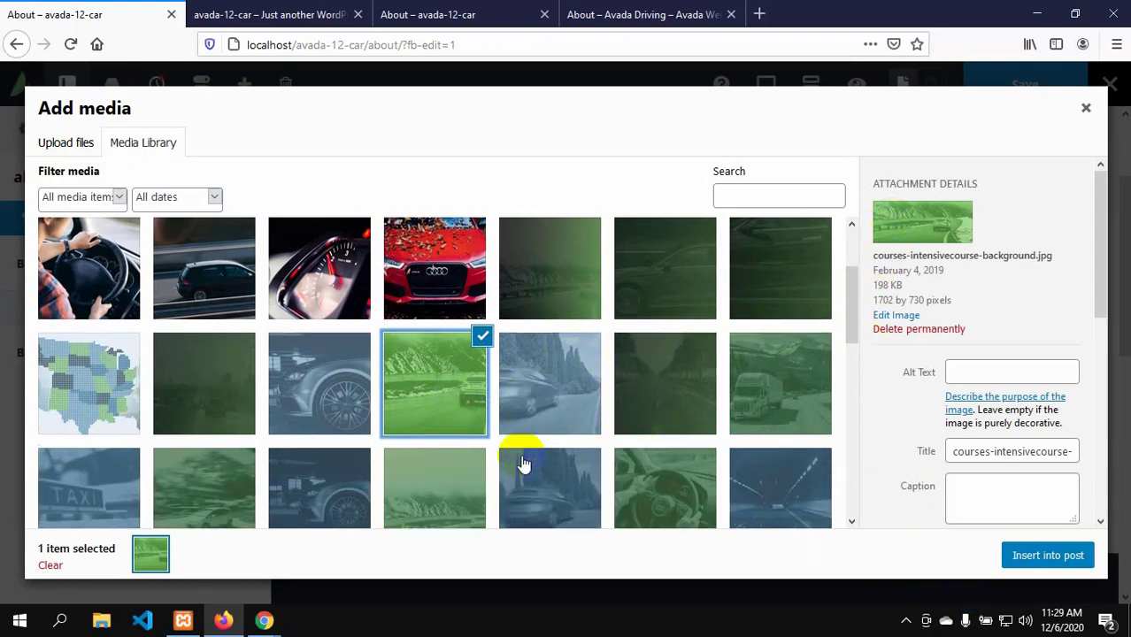
pyautogui.click(645, 13)
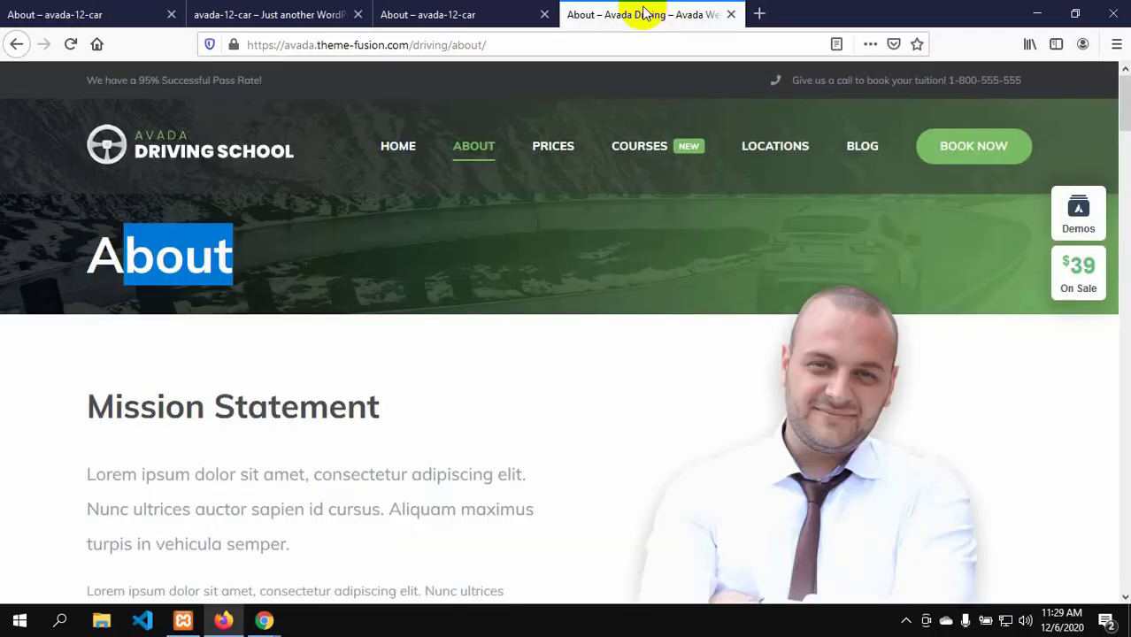
pyautogui.click(106, 14)
# - Set the dark green mountain-road image from the media library as about-container's background and save the page
pyautogui.scroll(-3, 427, 367)
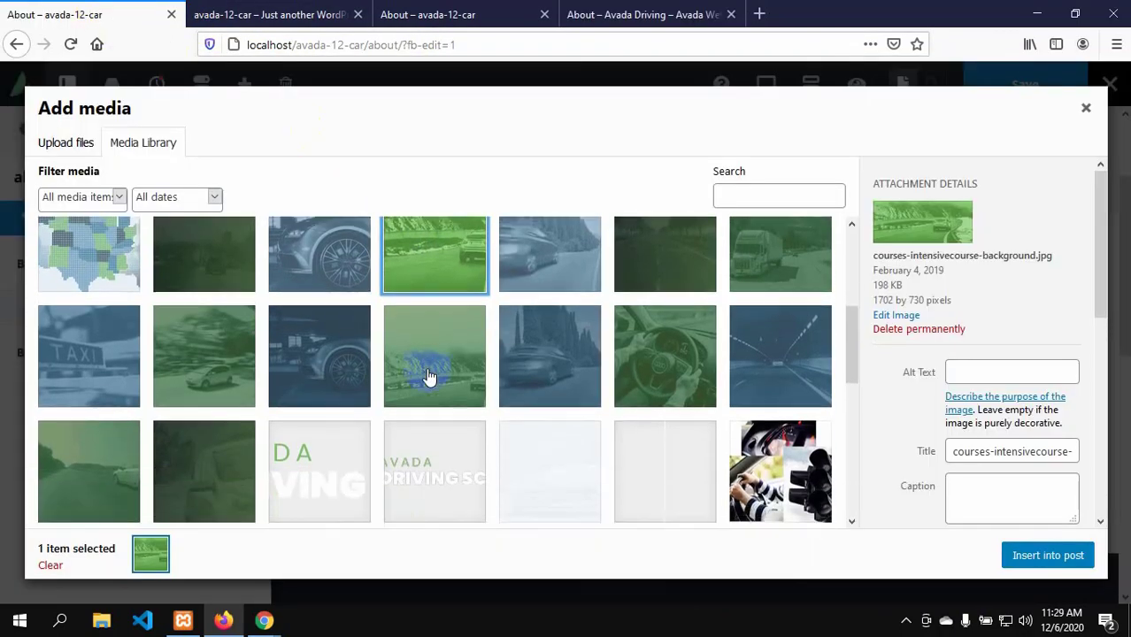
pyautogui.scroll(-3, 428, 376)
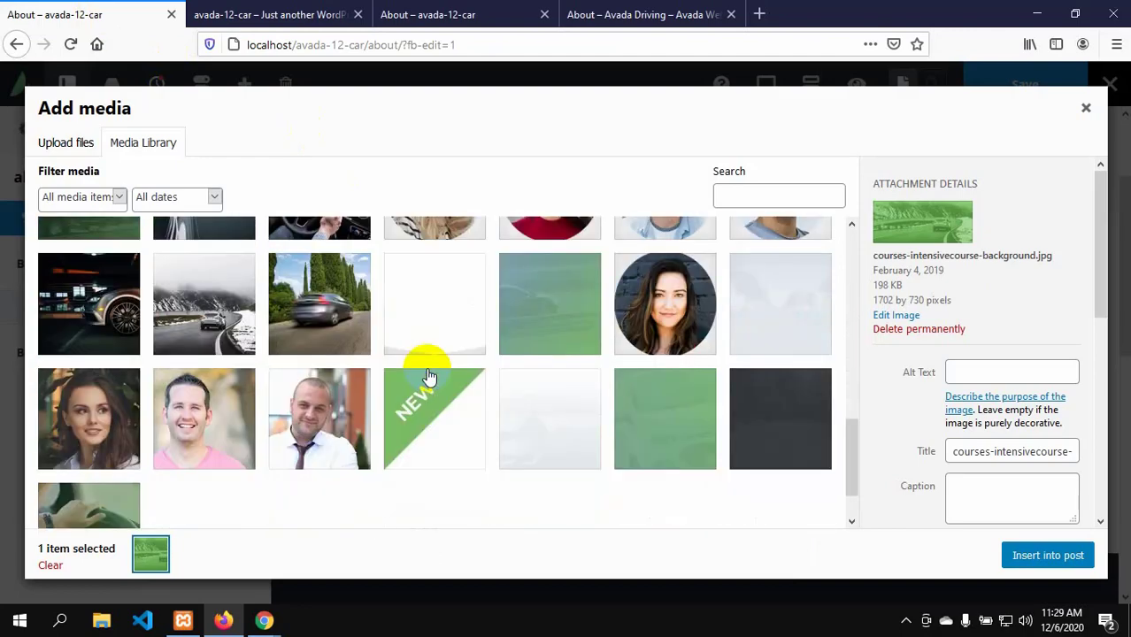
pyautogui.scroll(3, 428, 376)
pyautogui.click(89, 390)
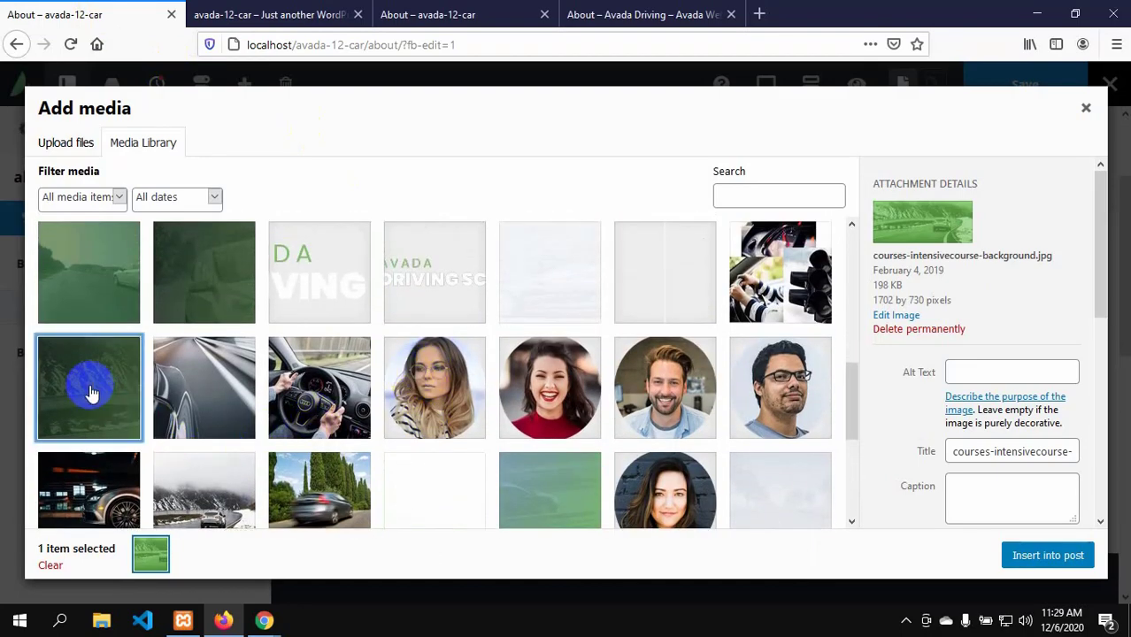
pyautogui.click(1040, 558)
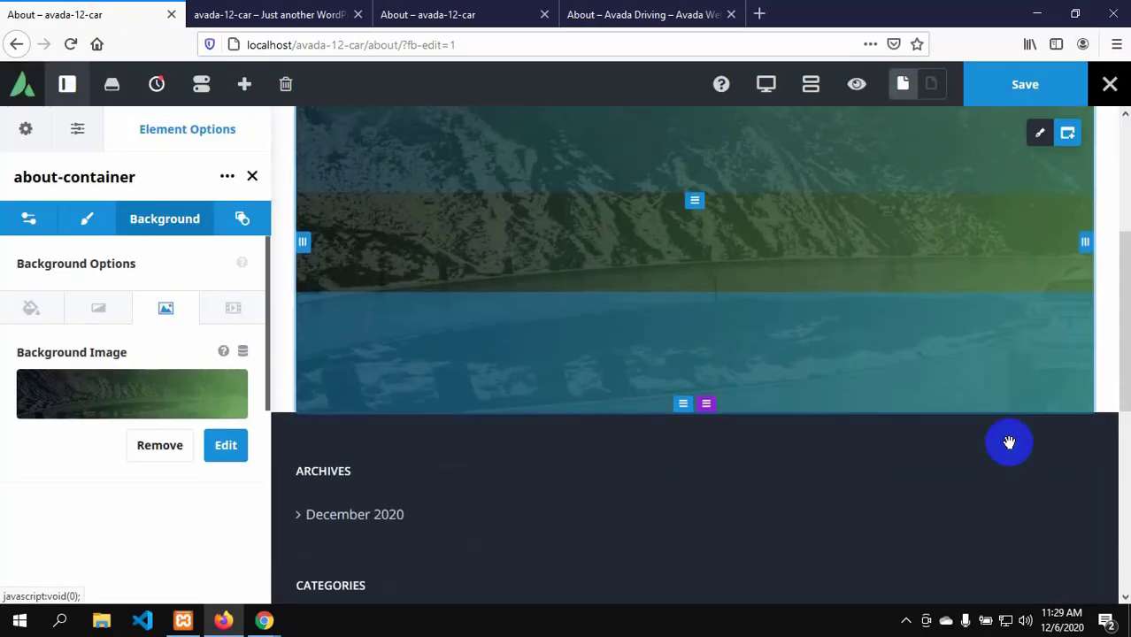
pyautogui.scroll(3, 1009, 442)
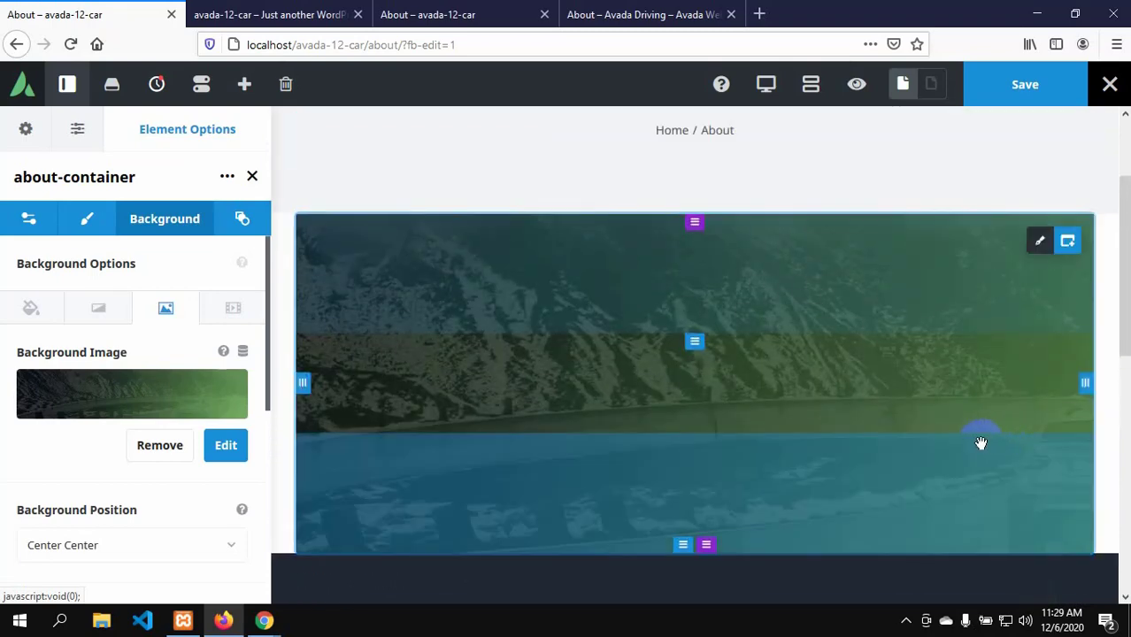
pyautogui.click(1017, 84)
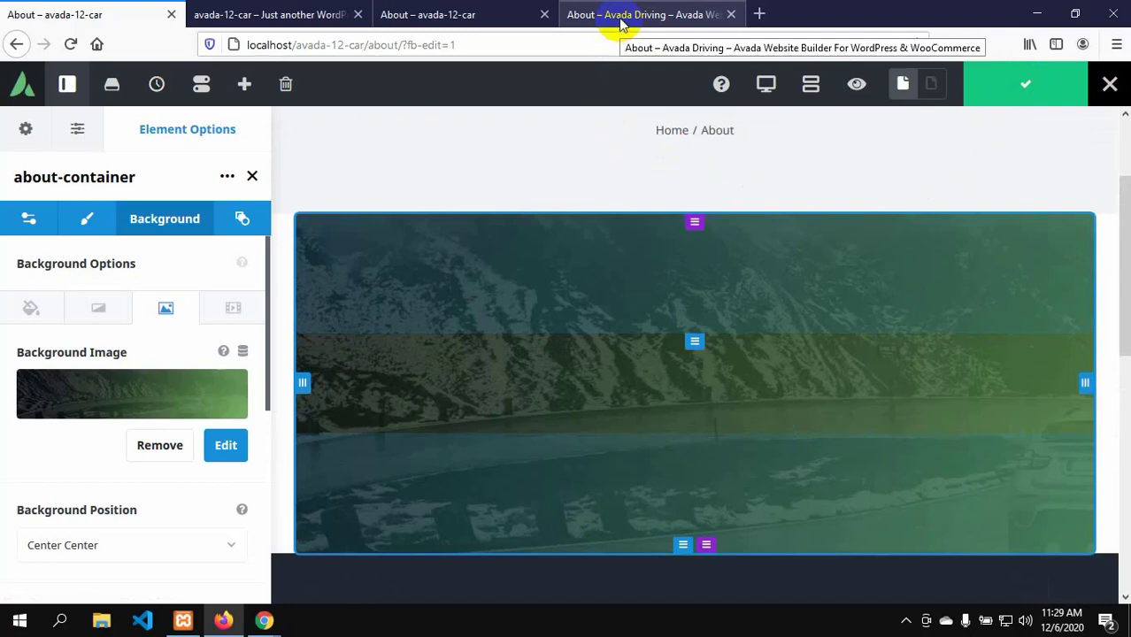
# - Reload the site's About page and examine how the container's background image sits between the title bar and the footer
pyautogui.click(417, 20)
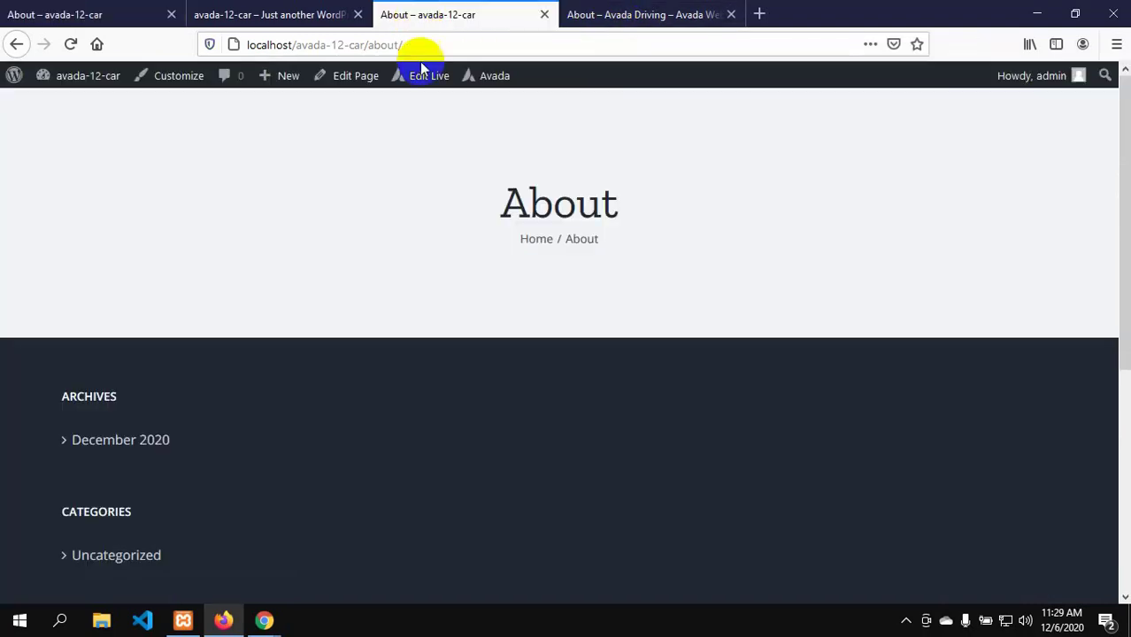
pyautogui.click(72, 46)
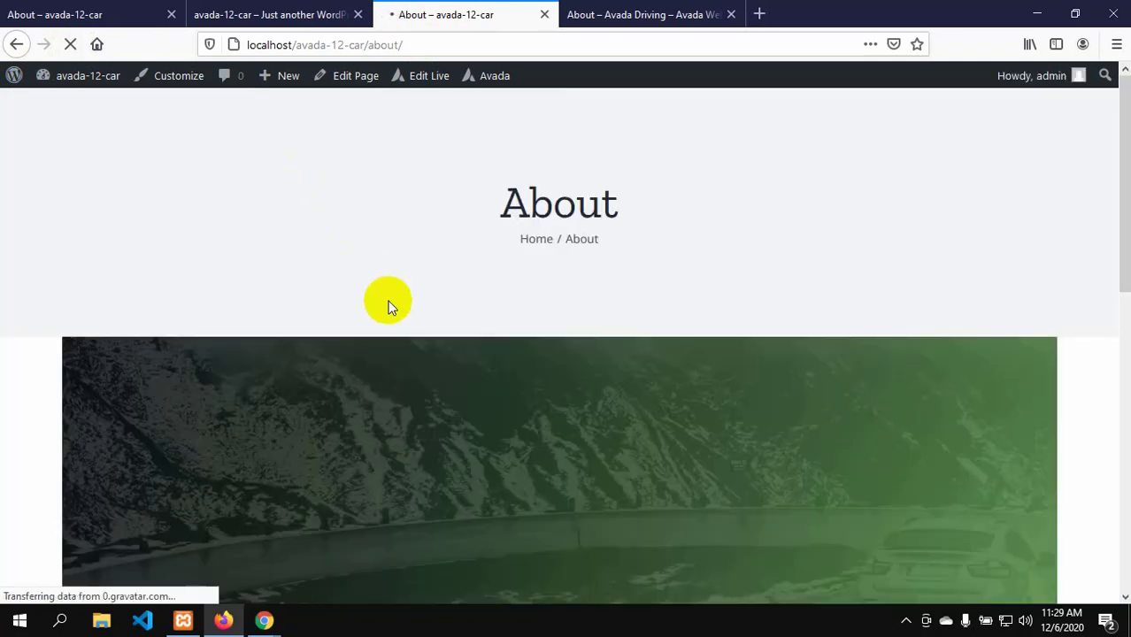
pyautogui.scroll(-3, 389, 307)
pyautogui.scroll(3, 389, 307)
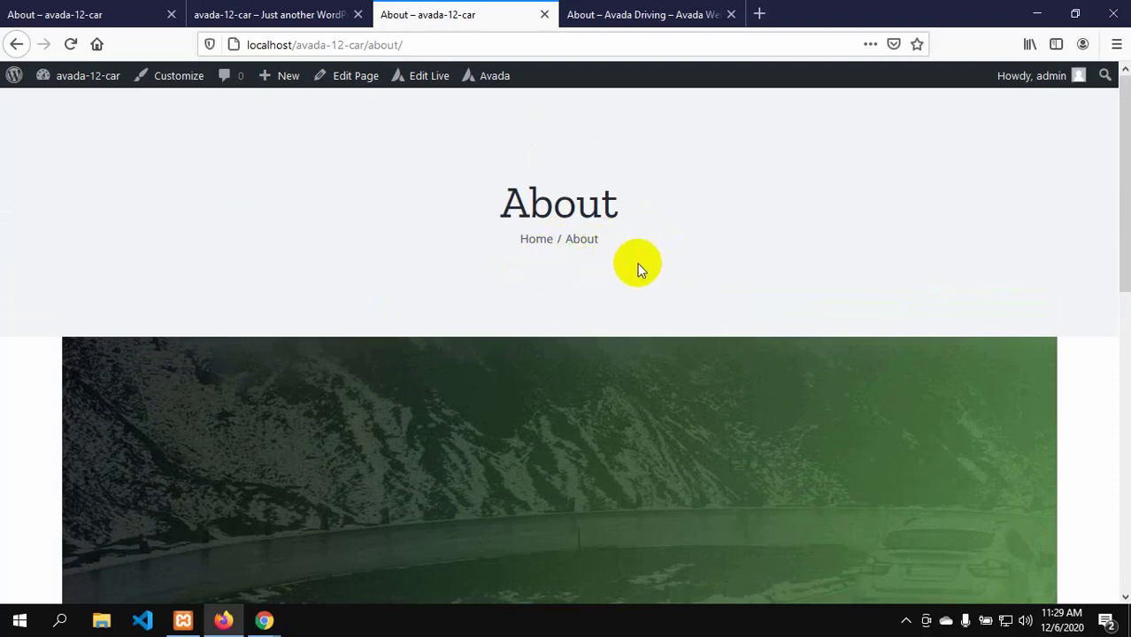
pyautogui.scroll(-1, 637, 266)
pyautogui.scroll(1, 638, 266)
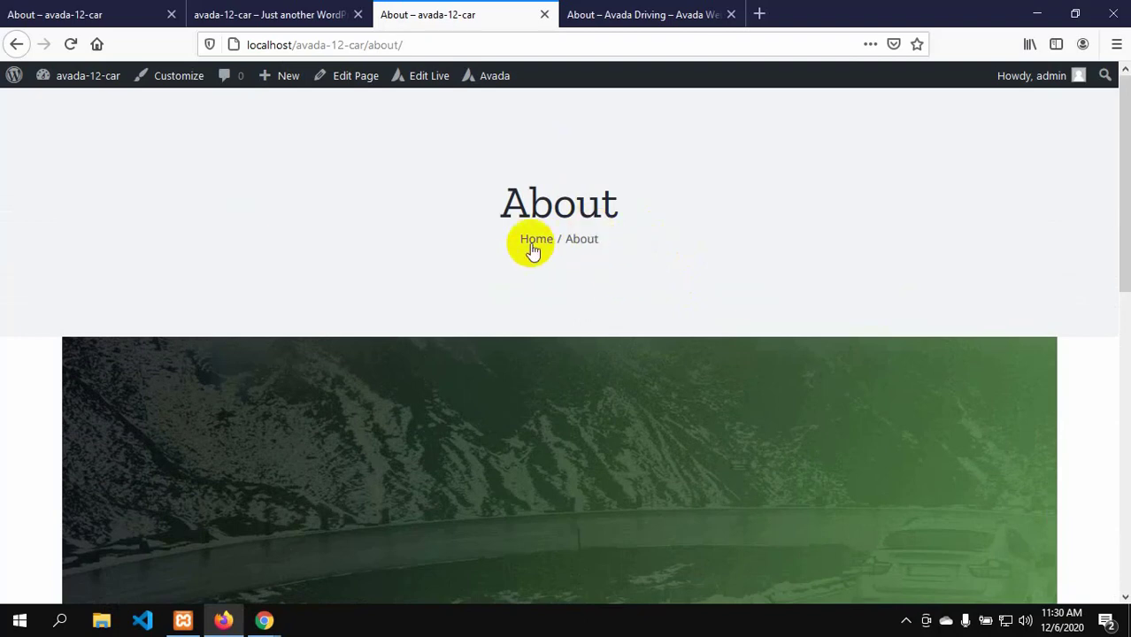
pyautogui.scroll(-5, 573, 237)
pyautogui.scroll(4, 611, 230)
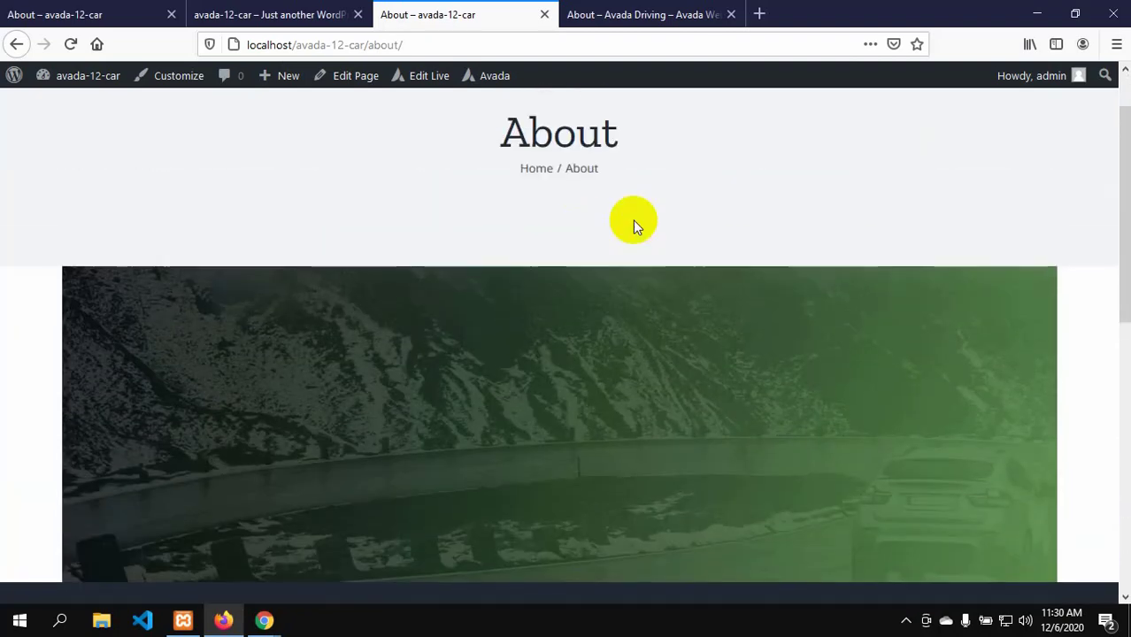
pyautogui.scroll(-6, 572, 242)
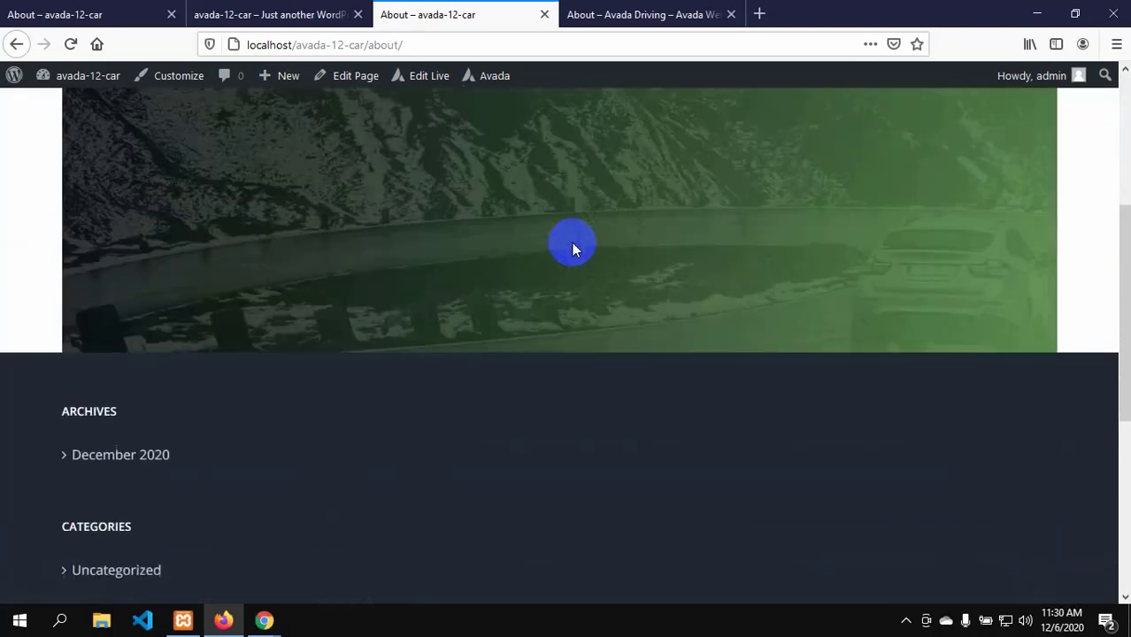
pyautogui.scroll(6, 571, 244)
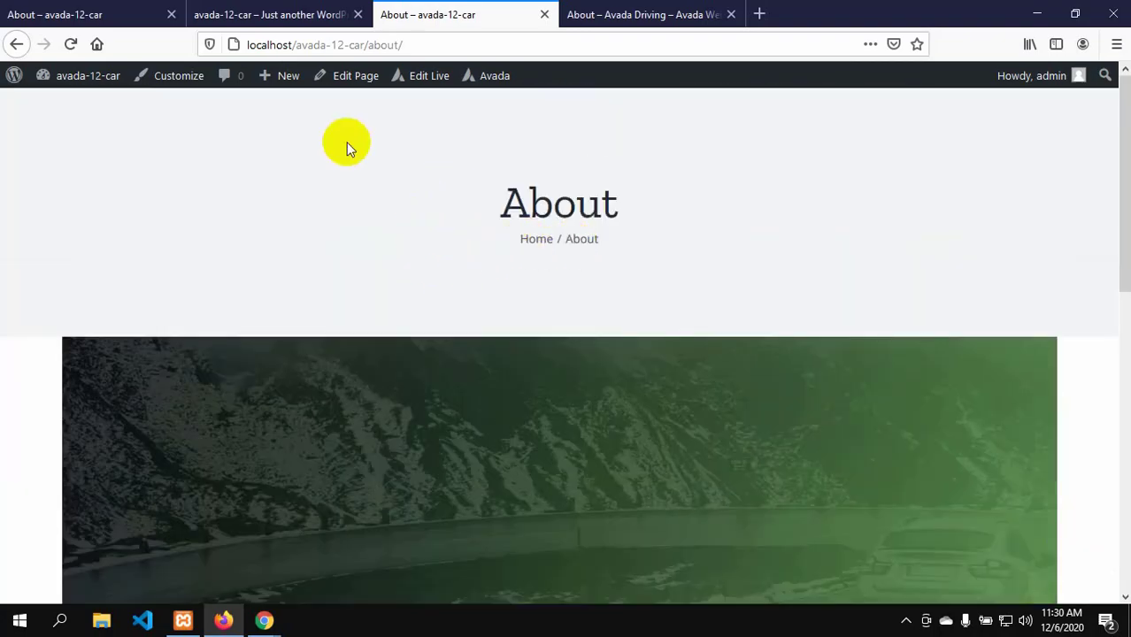
# - Leave the About page's live builder and return to its back-end page editor
pyautogui.click(241, 14)
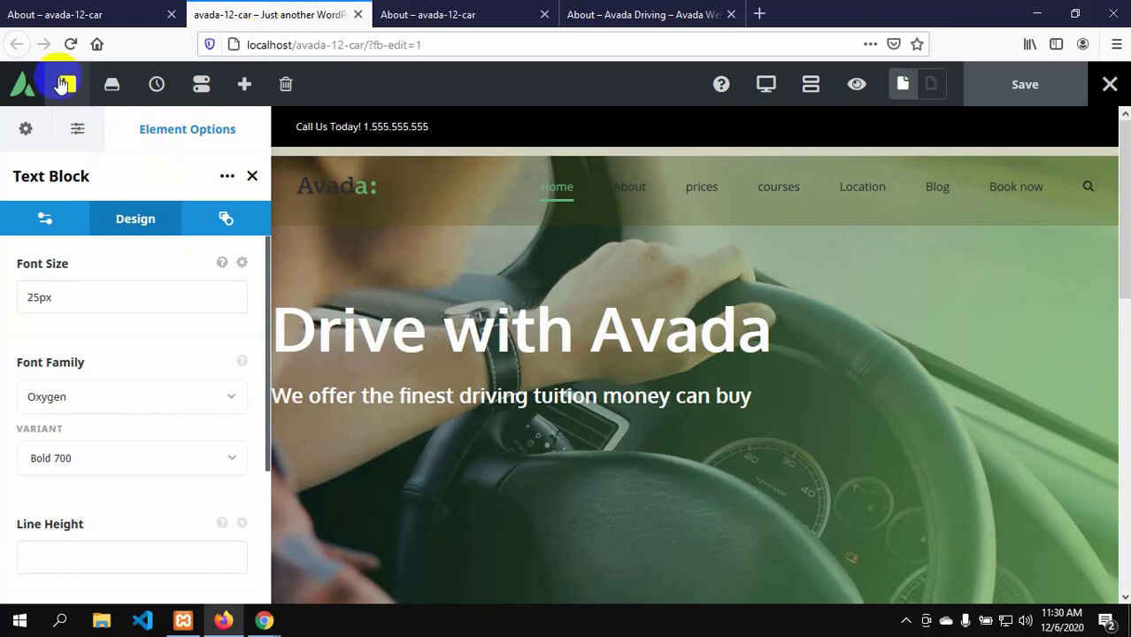
pyautogui.click(27, 16)
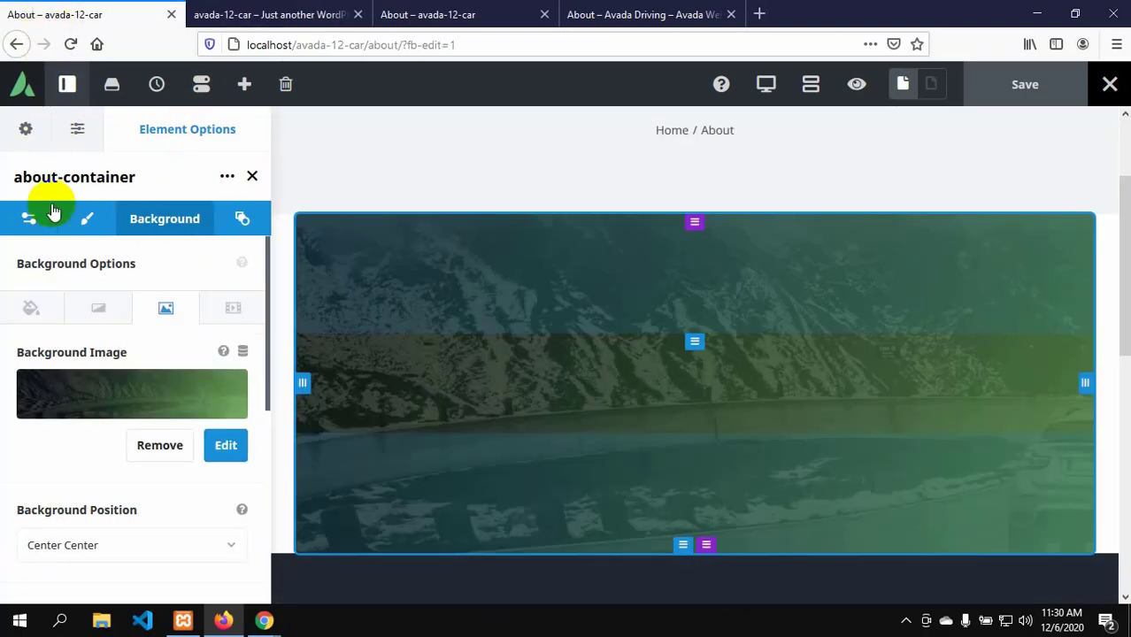
pyautogui.click(15, 46)
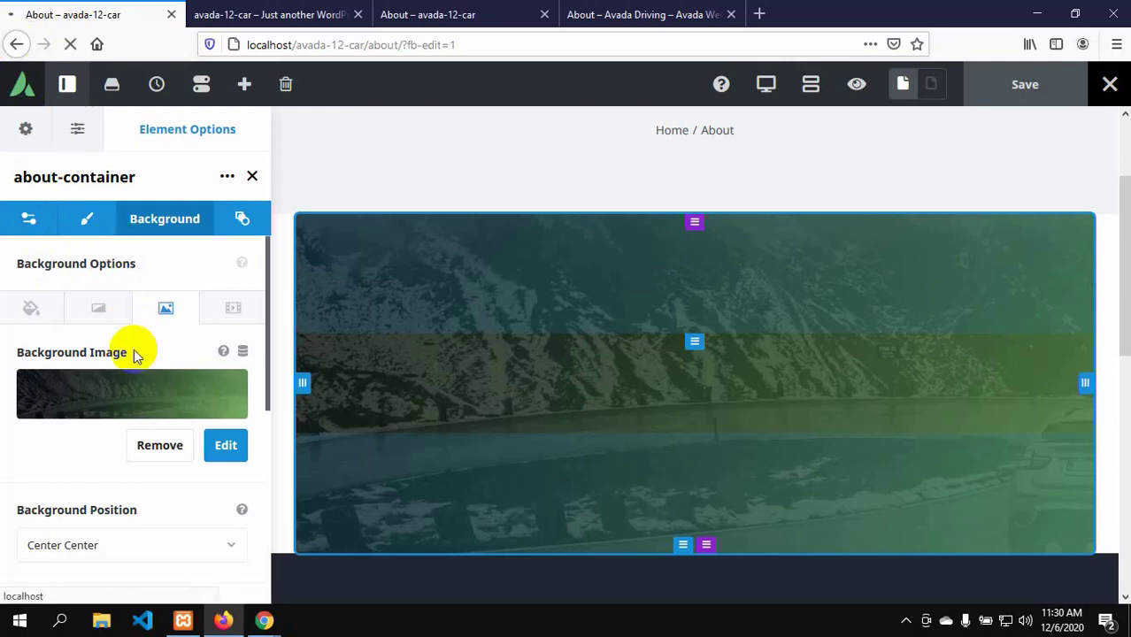
# - Look through about-container's background position, repeat, fading animation, parallax and blend mode options while the page editor loads
pyautogui.scroll(-2, 132, 352)
pyautogui.scroll(-2, 134, 353)
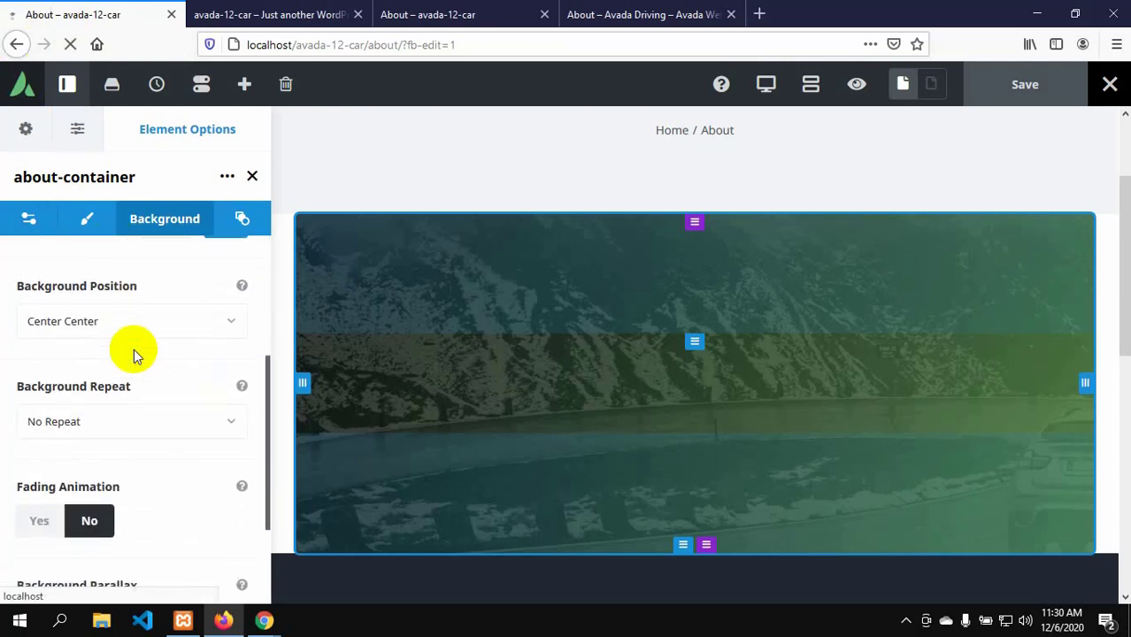
pyautogui.scroll(-1, 133, 350)
pyautogui.scroll(1, 133, 349)
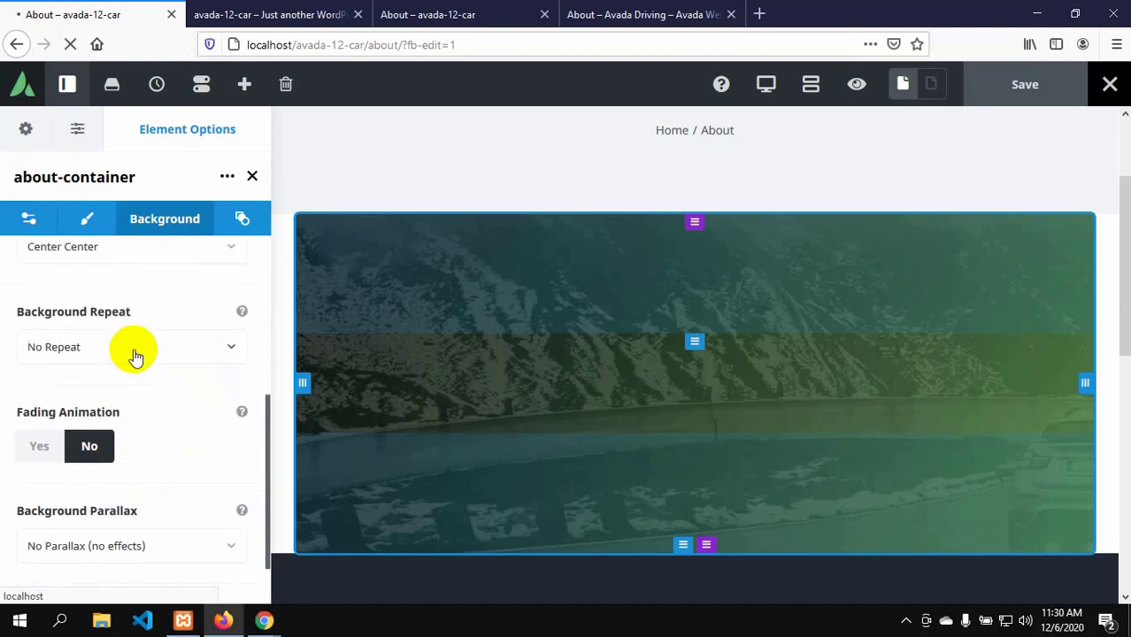
pyautogui.click(230, 351)
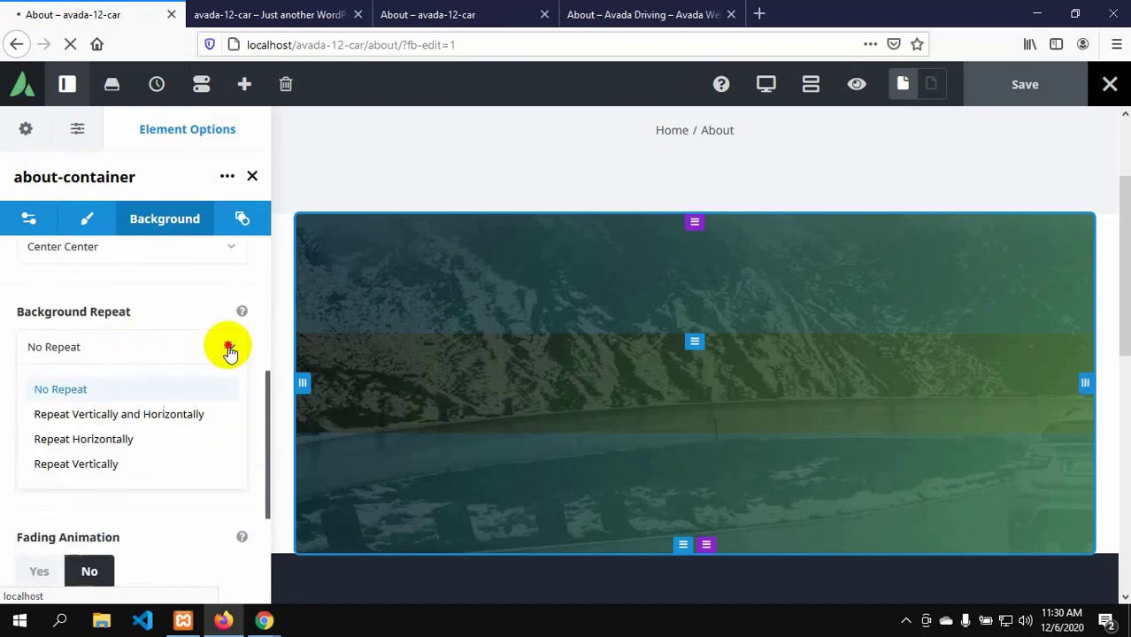
pyautogui.click(228, 352)
pyautogui.scroll(-1, 210, 309)
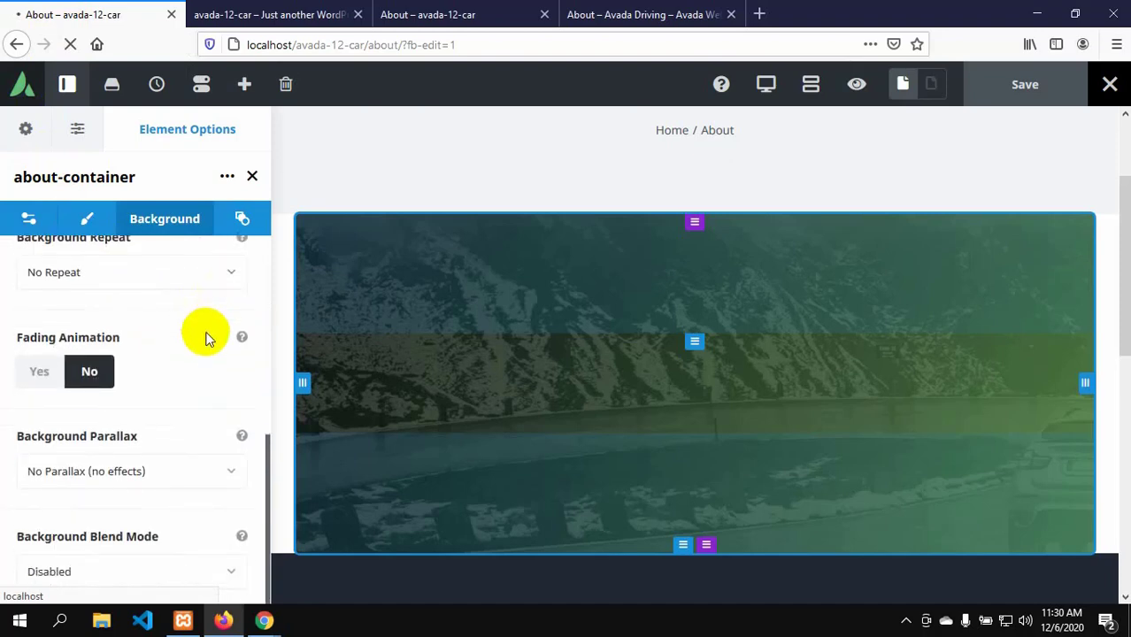
pyautogui.click(463, 343)
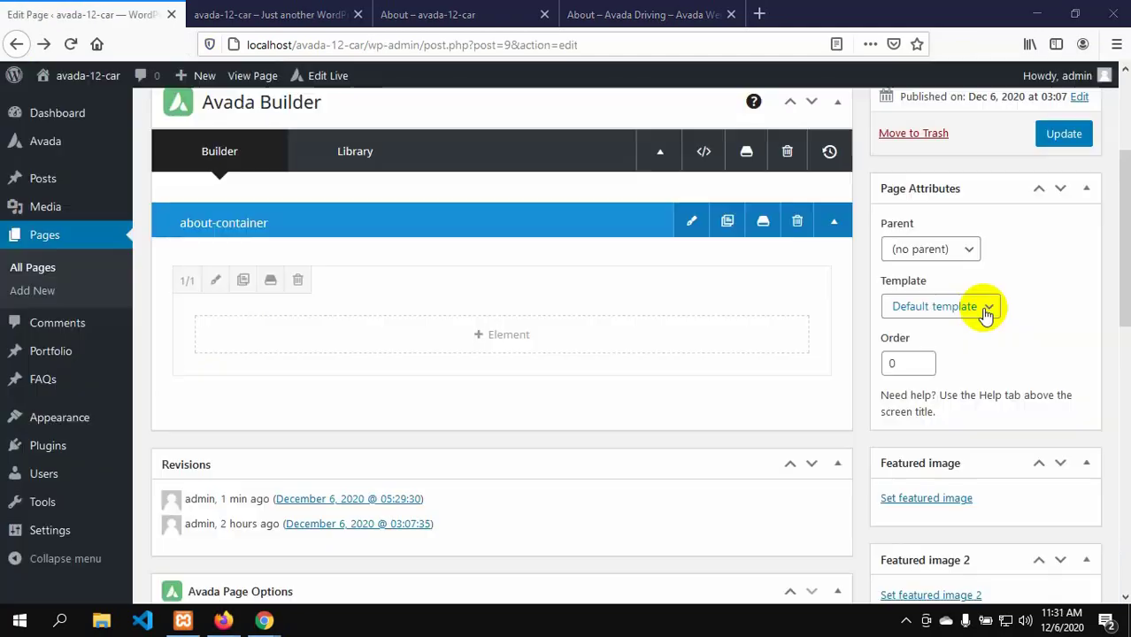
# - Set the About page's template to 100% Width and enable Display Header in its Avada page options
pyautogui.click(985, 307)
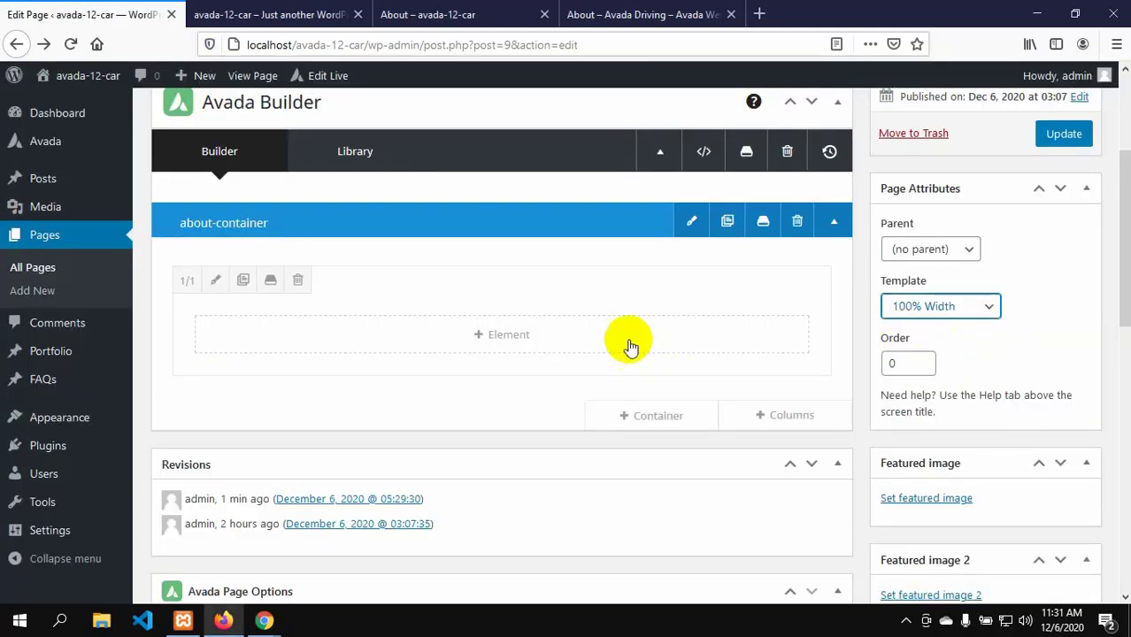
pyautogui.scroll(-3, 267, 412)
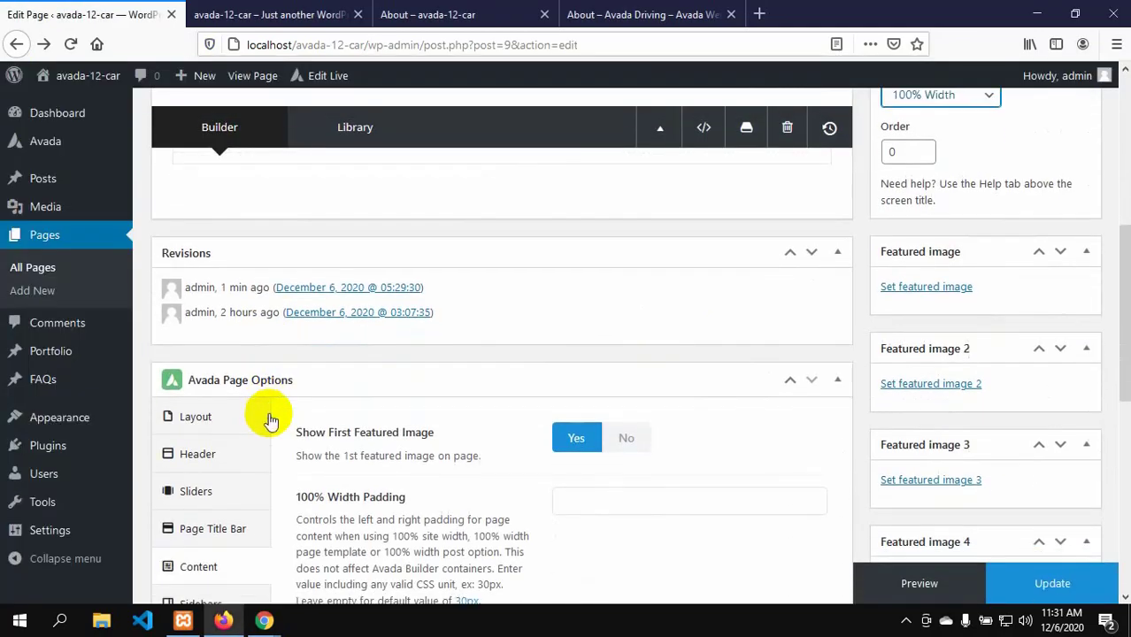
pyautogui.click(212, 460)
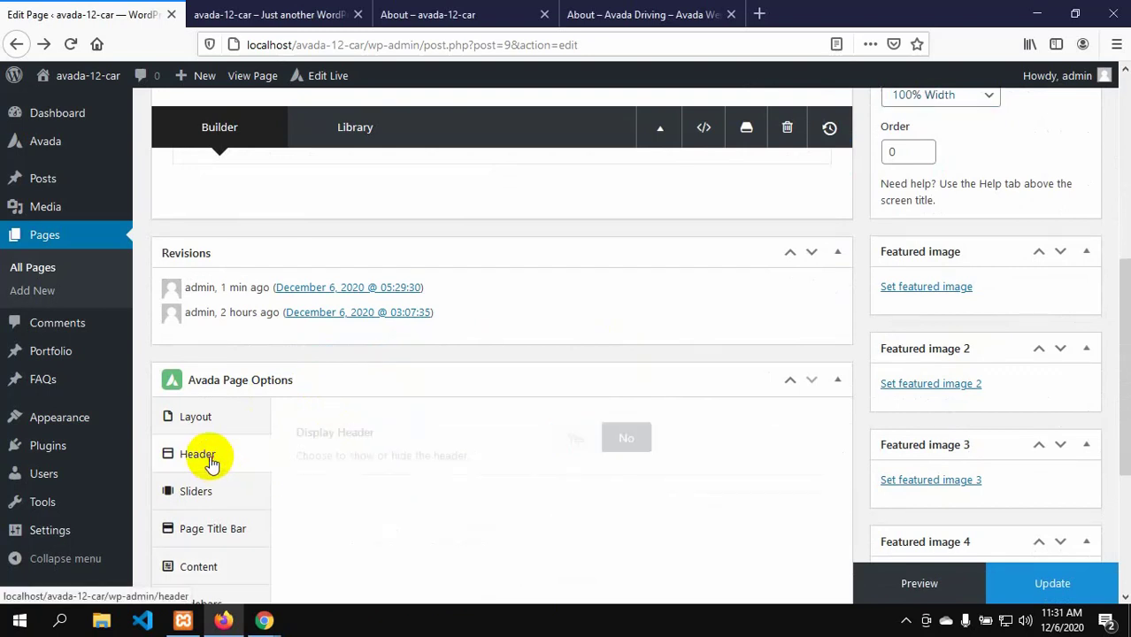
pyautogui.click(557, 437)
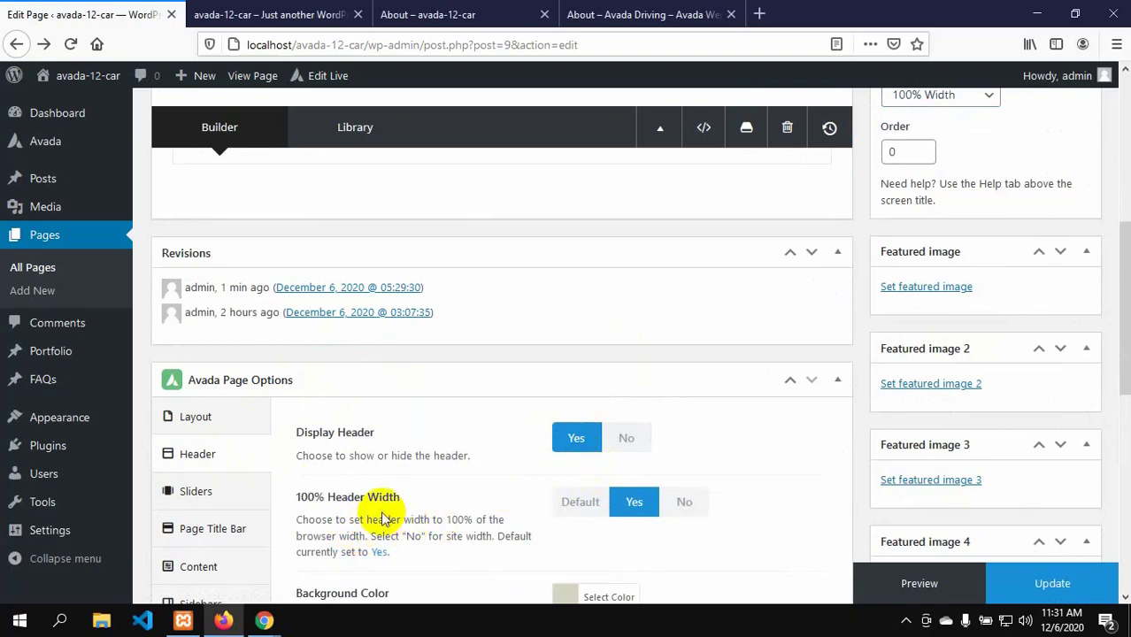
# - Check the remaining header options down to the main navigation menu and update the About page
pyautogui.scroll(-3, 416, 513)
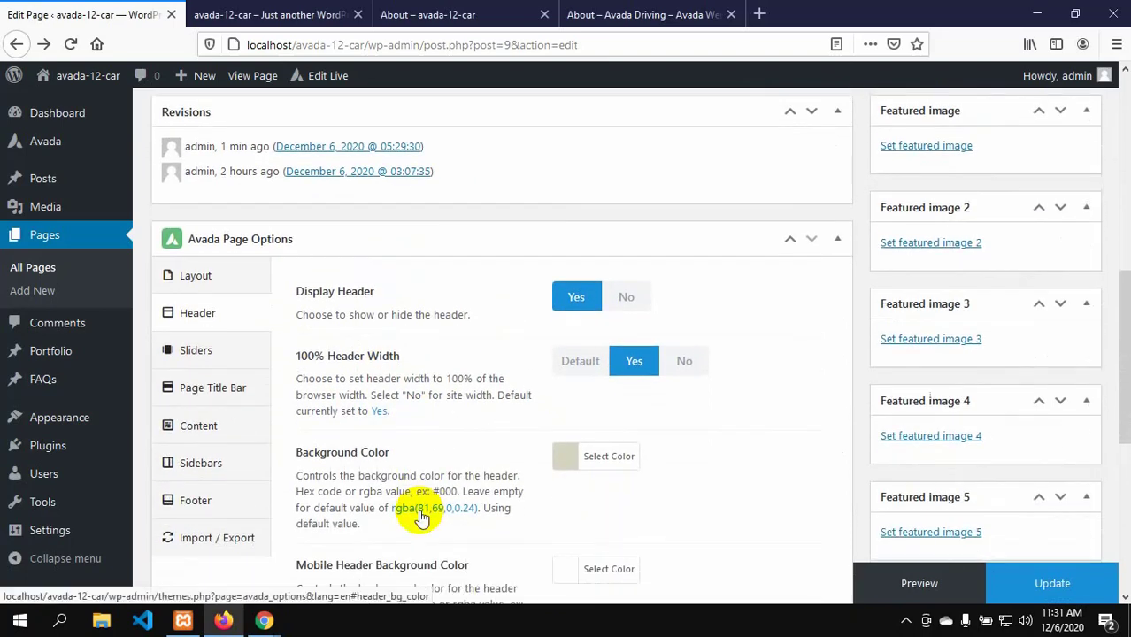
pyautogui.scroll(-3, 421, 518)
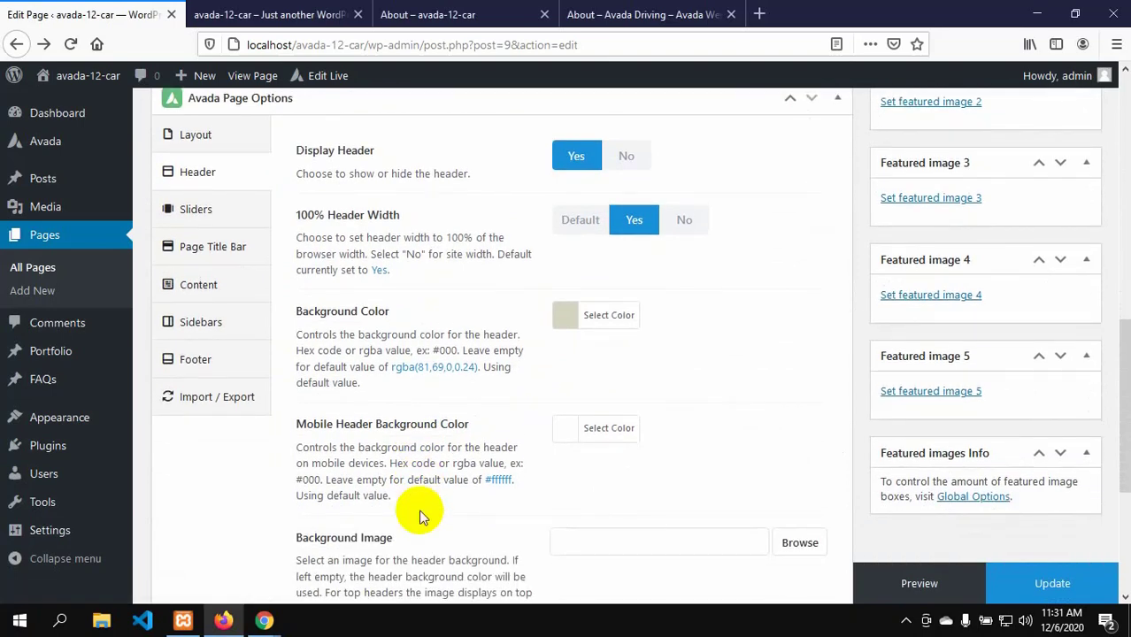
pyautogui.scroll(-3, 421, 518)
pyautogui.scroll(-3, 478, 487)
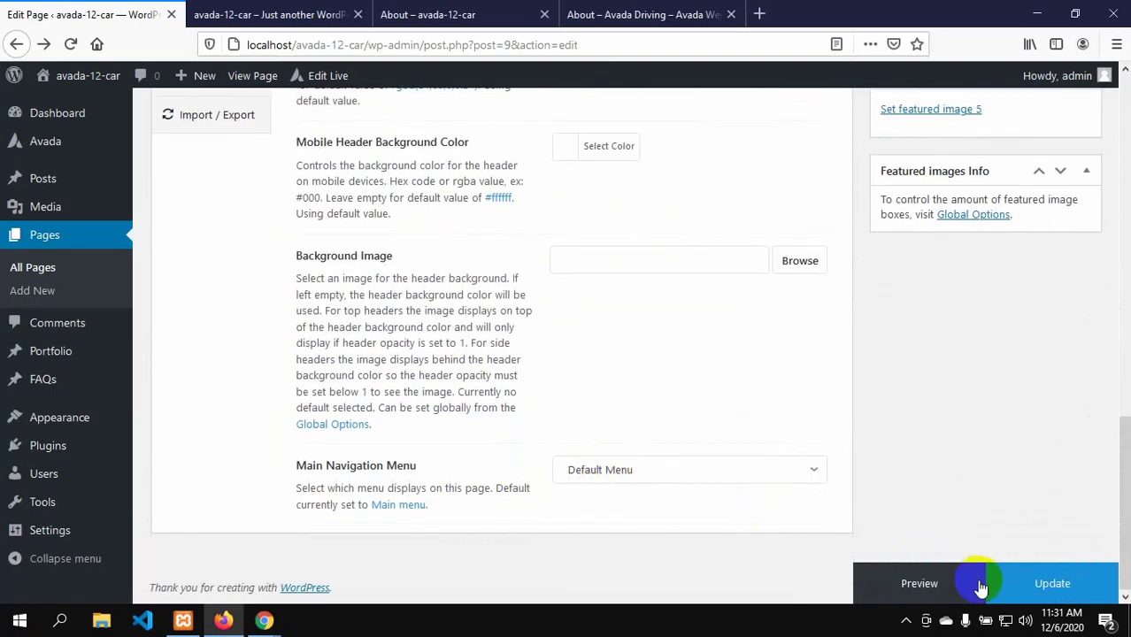
pyautogui.click(1044, 580)
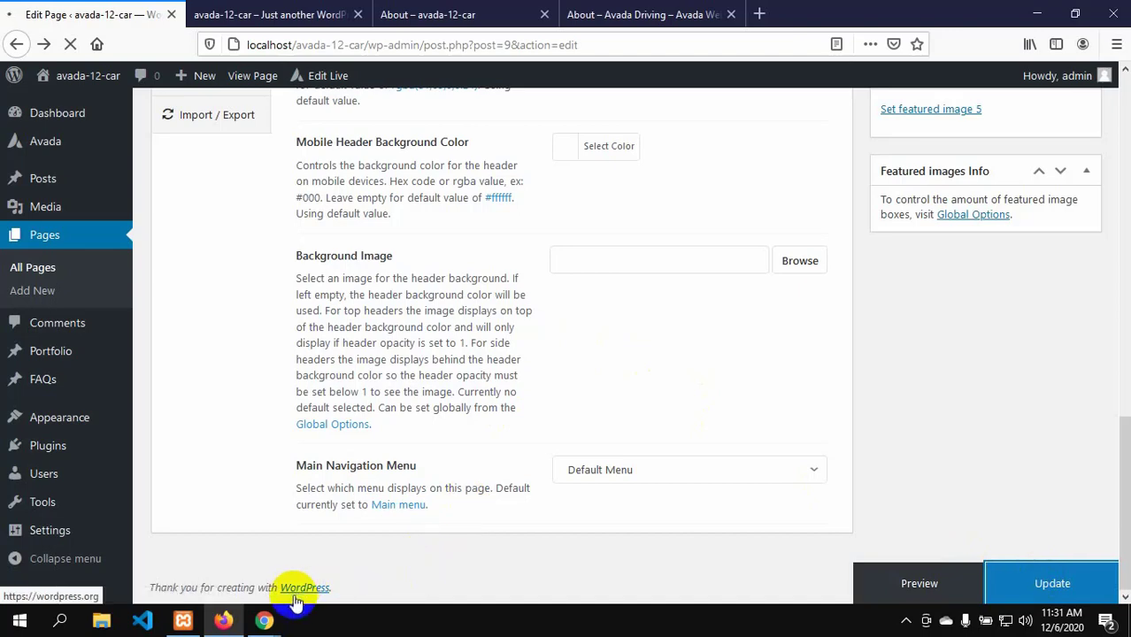
# - Review the header width and background color settings in the About page's Avada page options
pyautogui.scroll(-5, 306, 292)
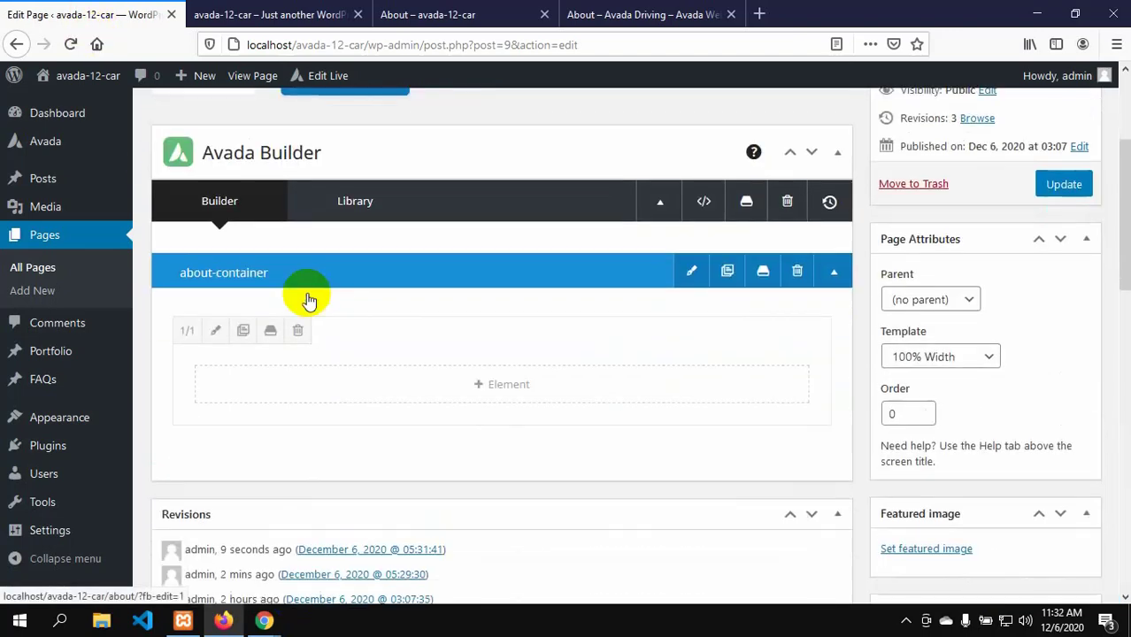
pyautogui.scroll(-3, 306, 292)
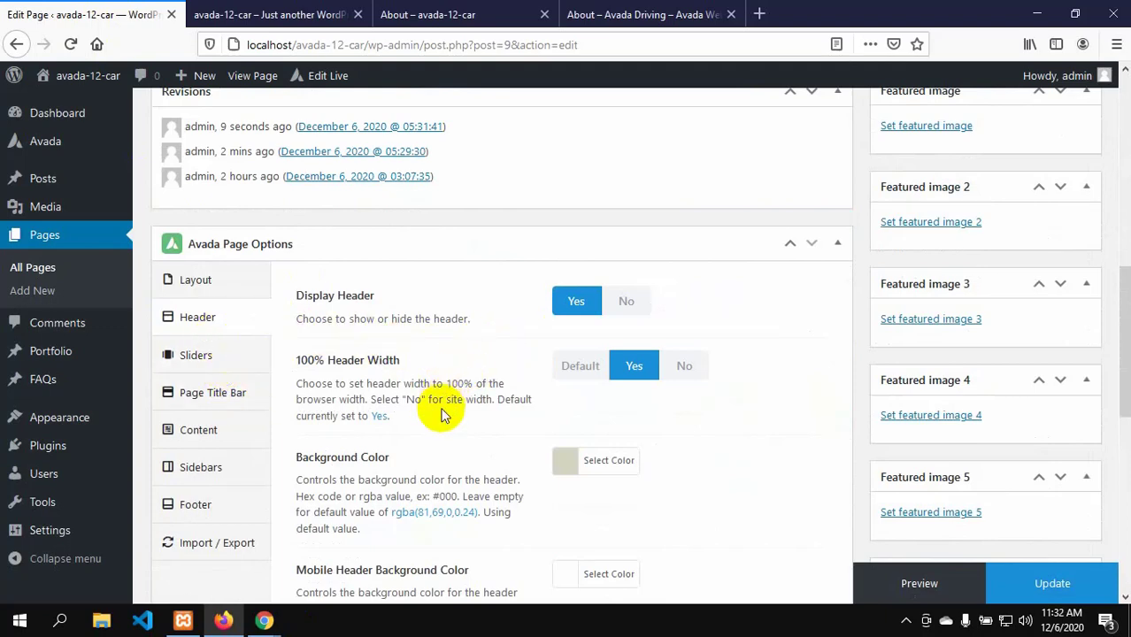
pyautogui.scroll(-3, 440, 410)
pyautogui.scroll(2, 441, 412)
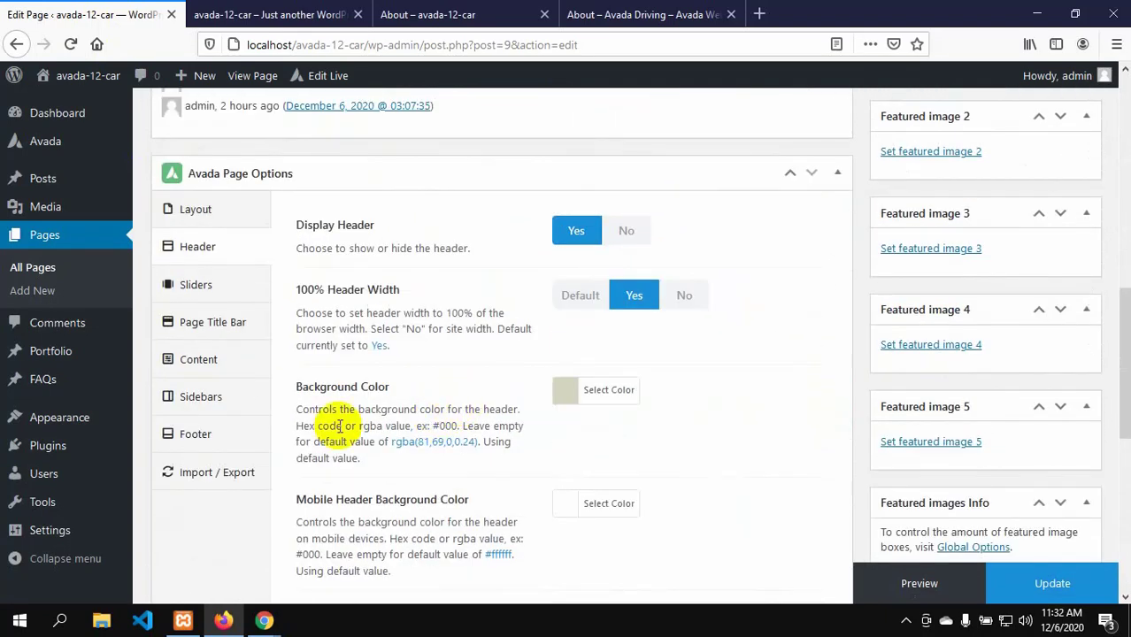
# - In the About page's Page Title Bar options, set Breadcrumbs/Search Bar to None and update the page
pyautogui.click(217, 325)
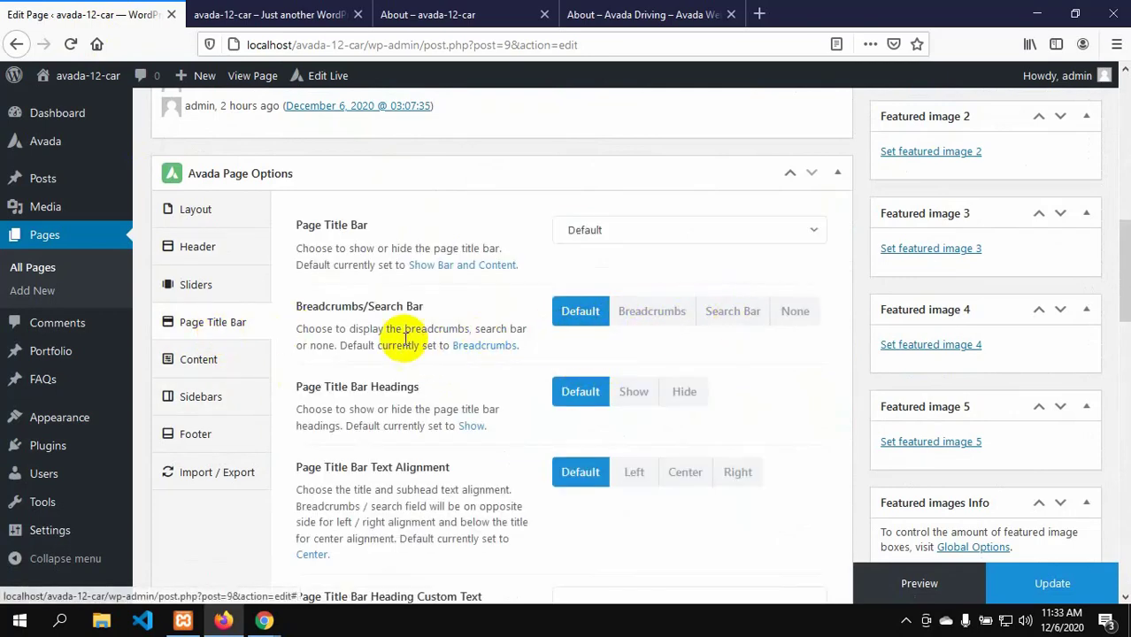
pyautogui.click(798, 310)
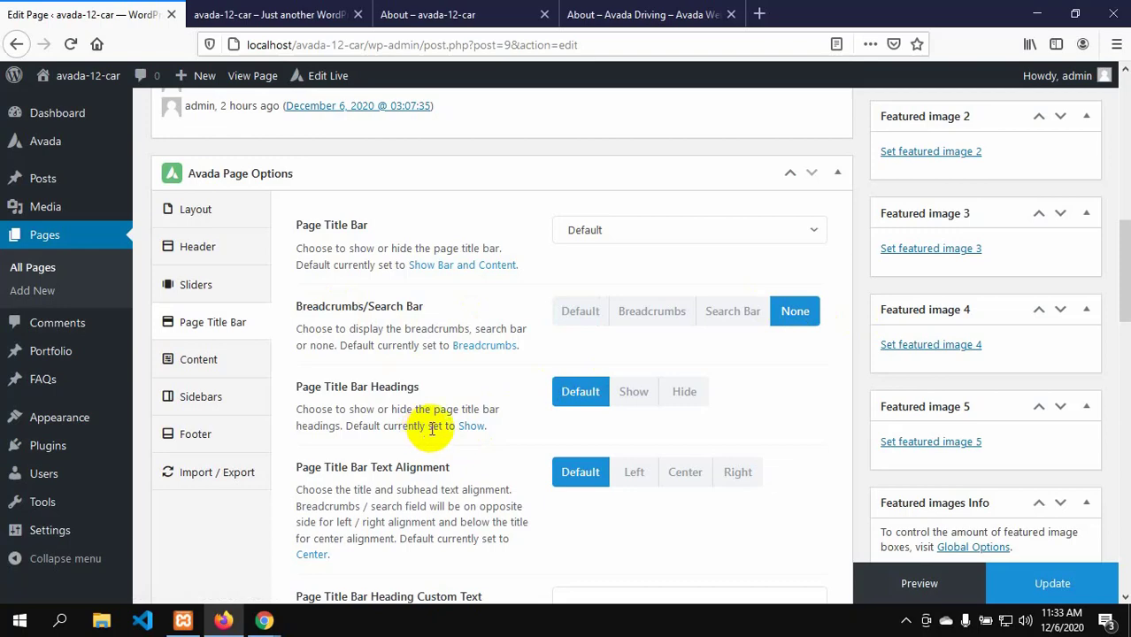
pyautogui.scroll(-4, 469, 435)
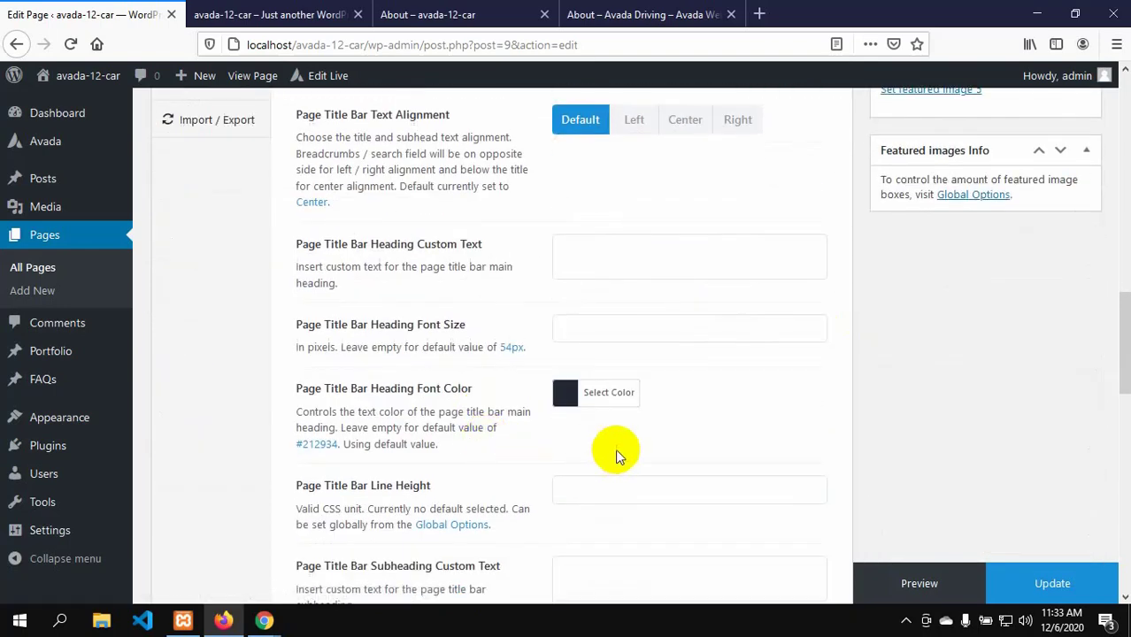
pyautogui.scroll(-2, 618, 451)
pyautogui.click(1009, 579)
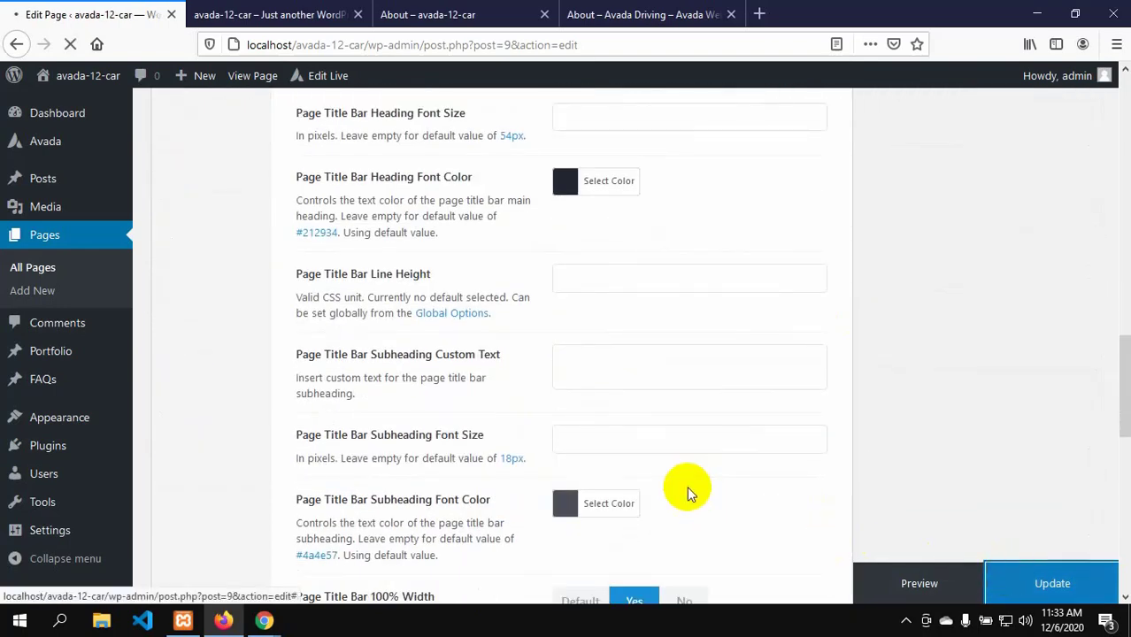
# - Set Page Title Bar 100% Width to Default and update the About page
pyautogui.scroll(-2, 687, 485)
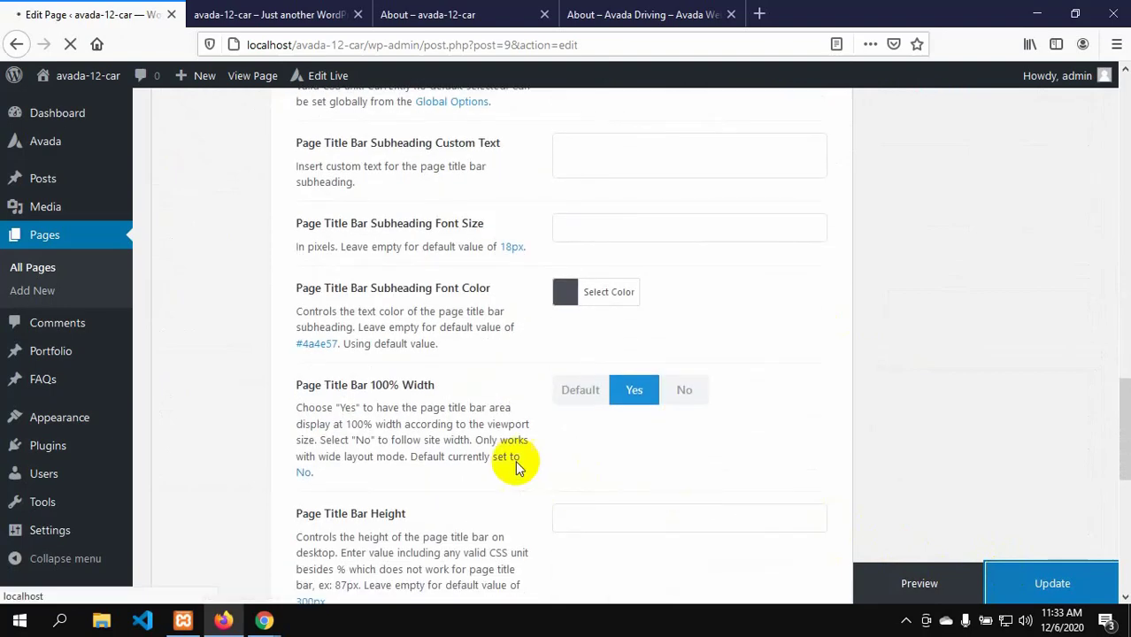
pyautogui.click(587, 395)
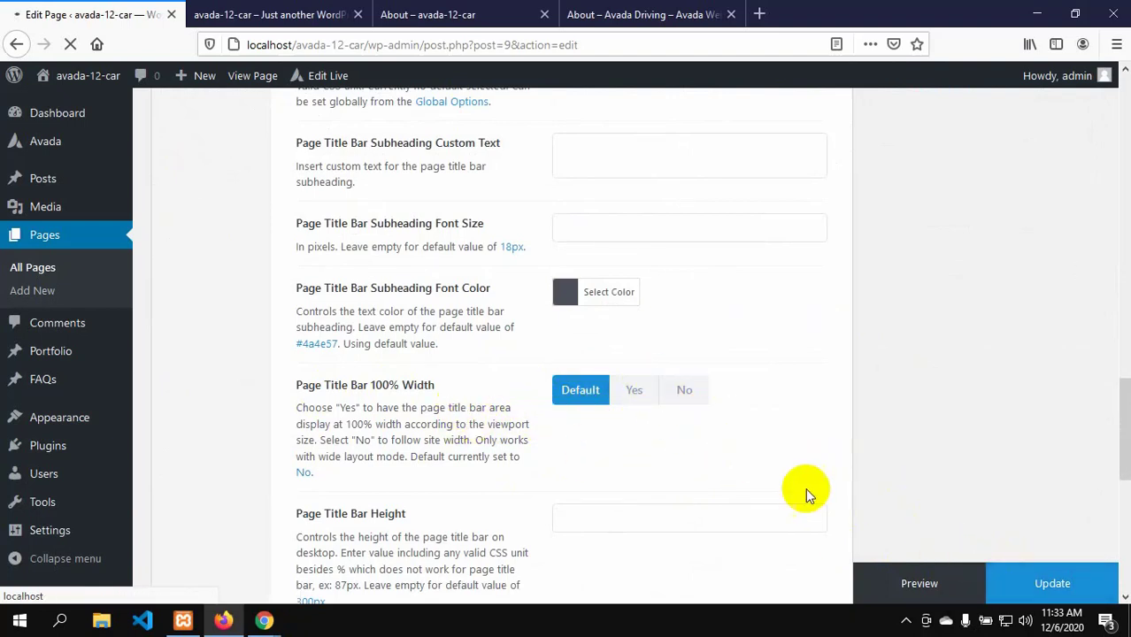
pyautogui.click(1065, 591)
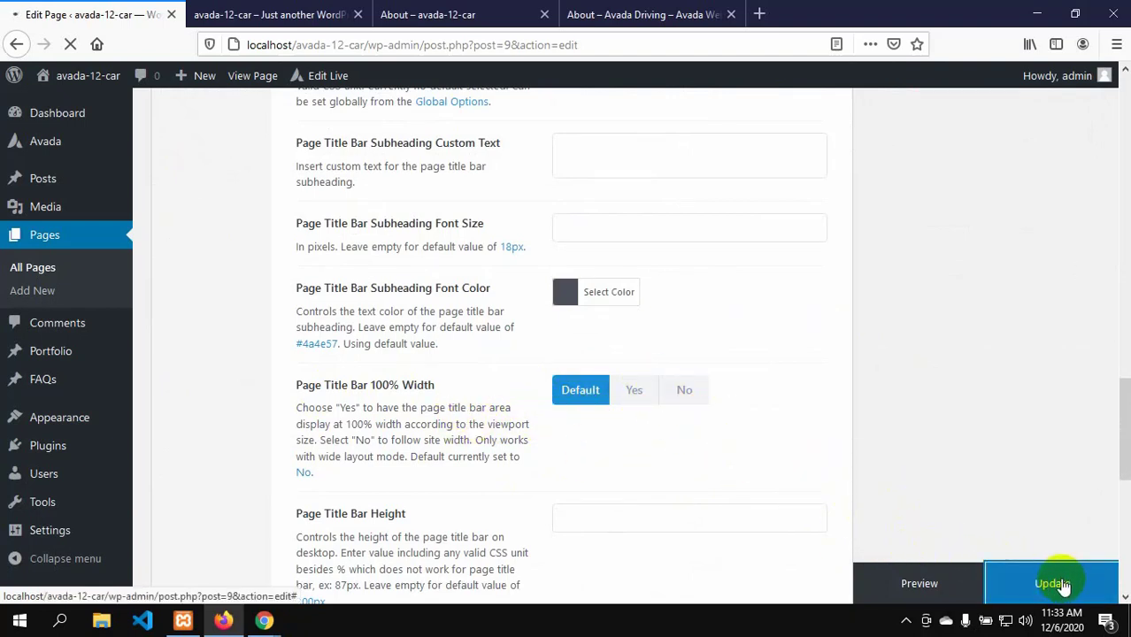
pyautogui.click(766, 173)
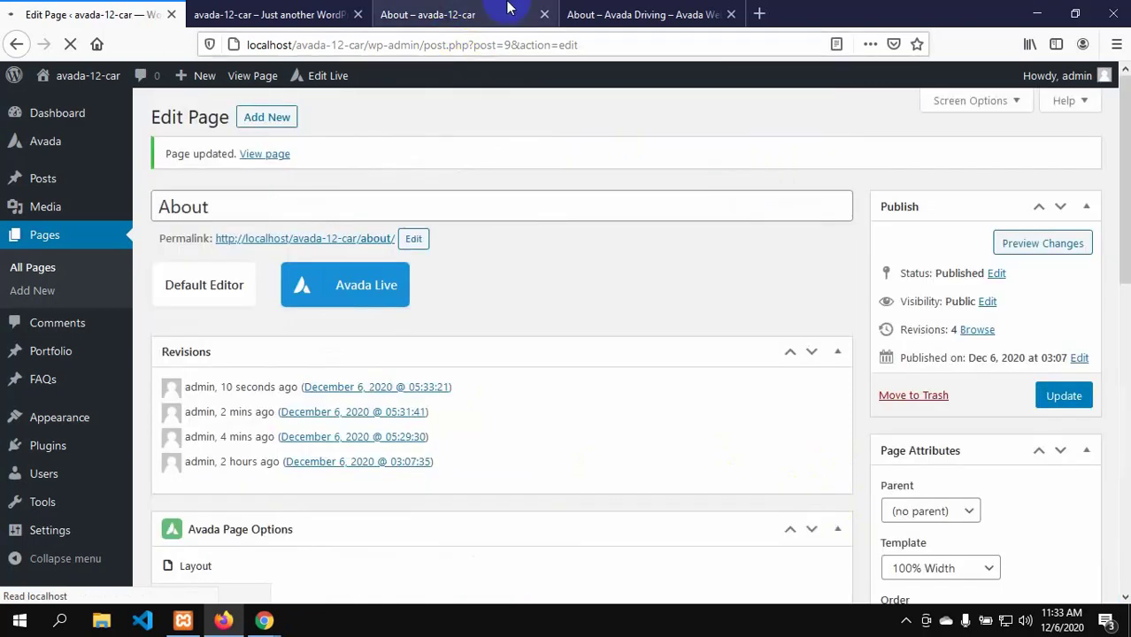
# - Check the title area on the Avada Driving demo's About page, and reload the local About page to compare
pyautogui.click(575, 14)
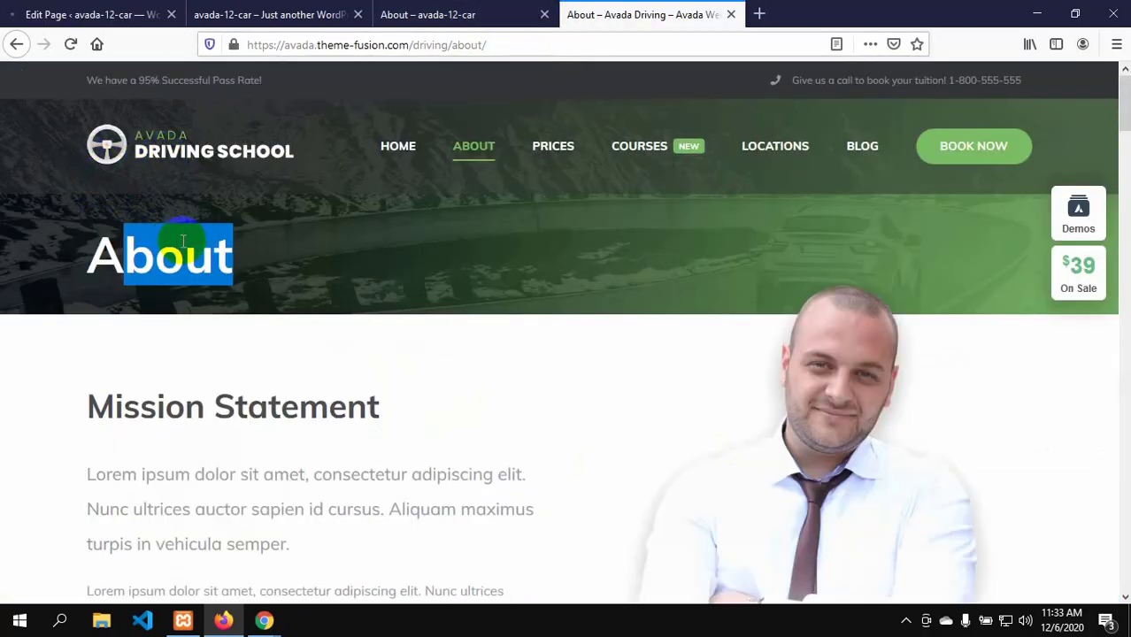
pyautogui.click(447, 19)
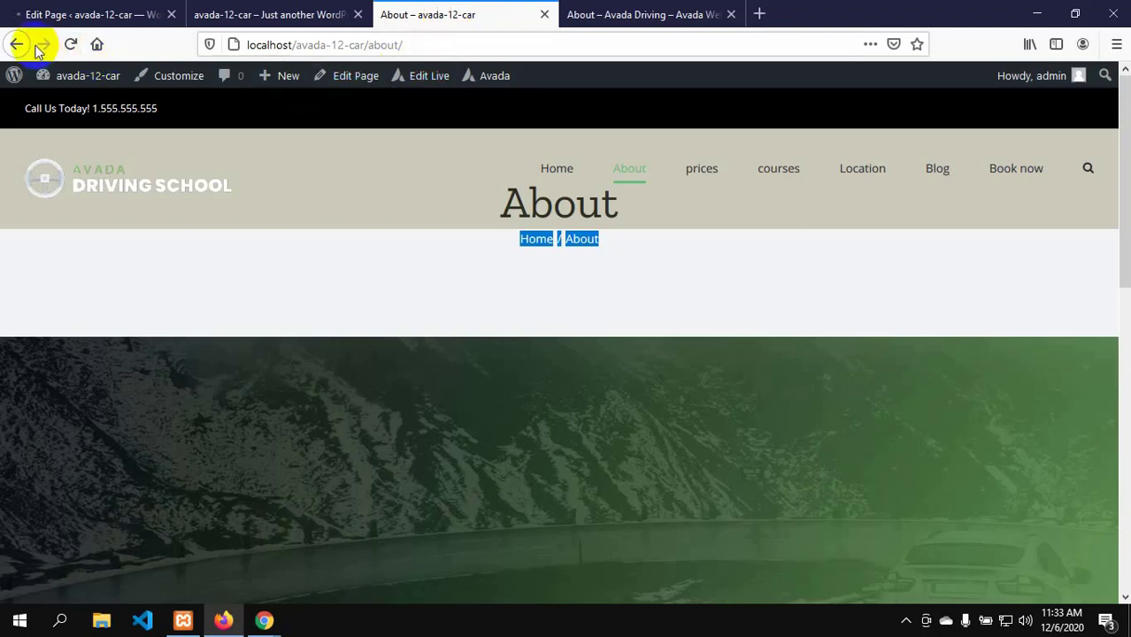
pyautogui.click(70, 44)
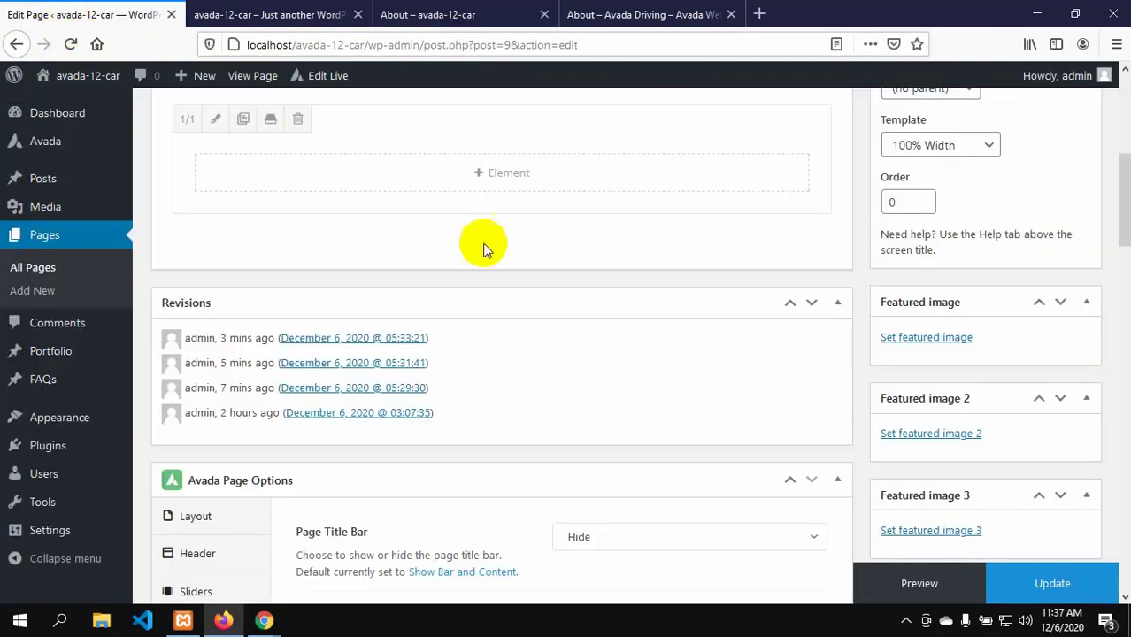
# - Set the About page's Page Title Bar option to Default and update the page
pyautogui.scroll(-3, 292, 425)
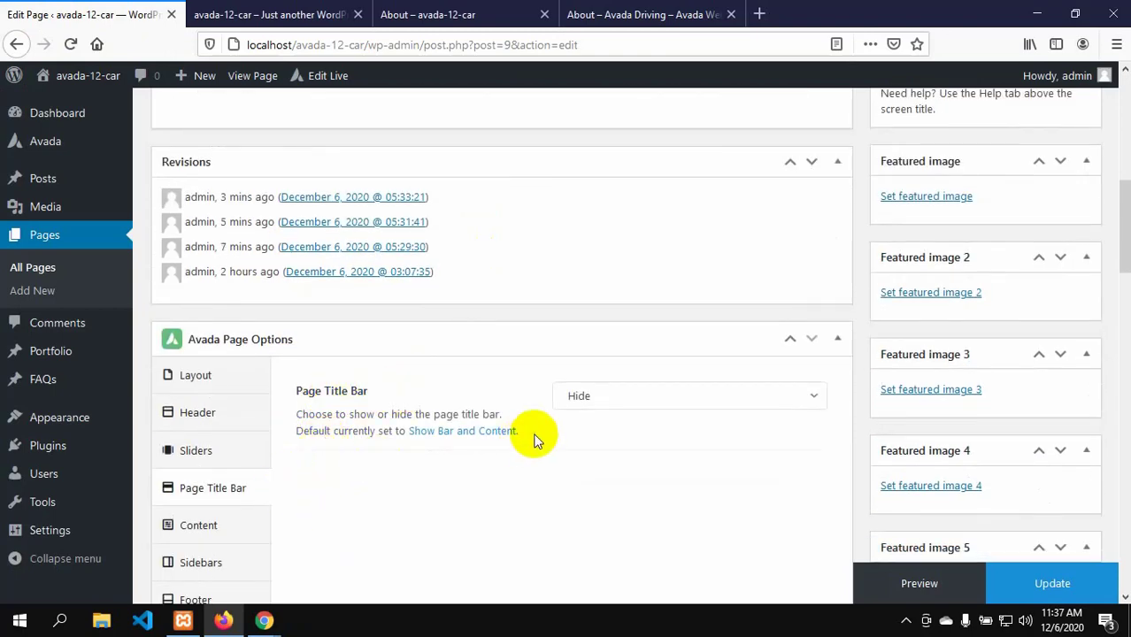
pyautogui.click(805, 405)
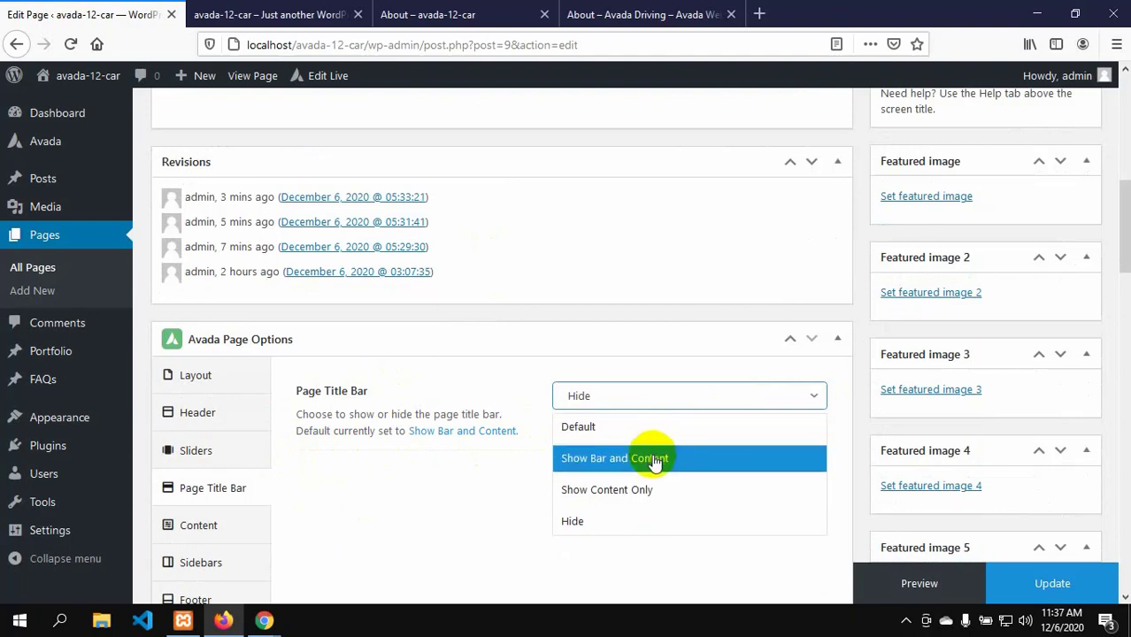
pyautogui.click(618, 491)
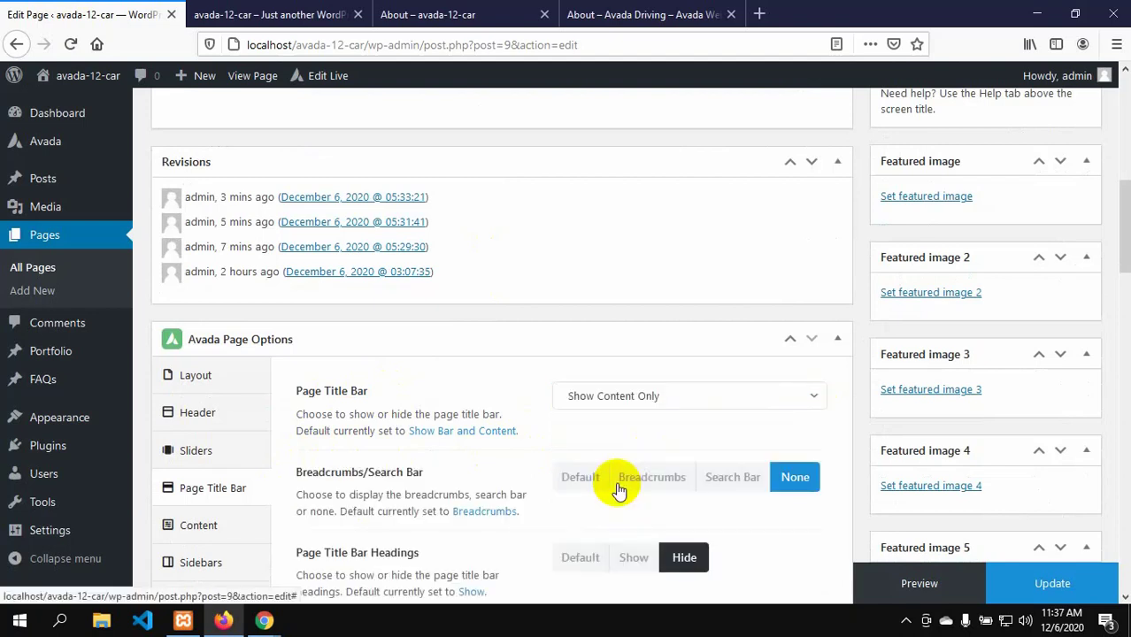
pyautogui.click(810, 403)
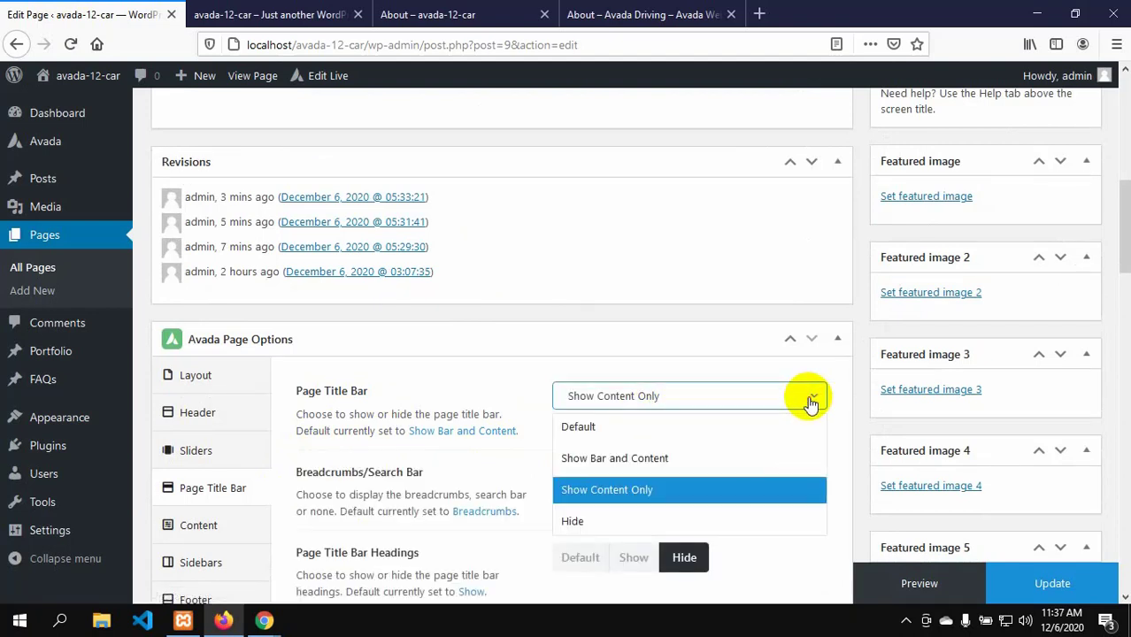
pyautogui.click(614, 425)
pyautogui.scroll(-2, 771, 445)
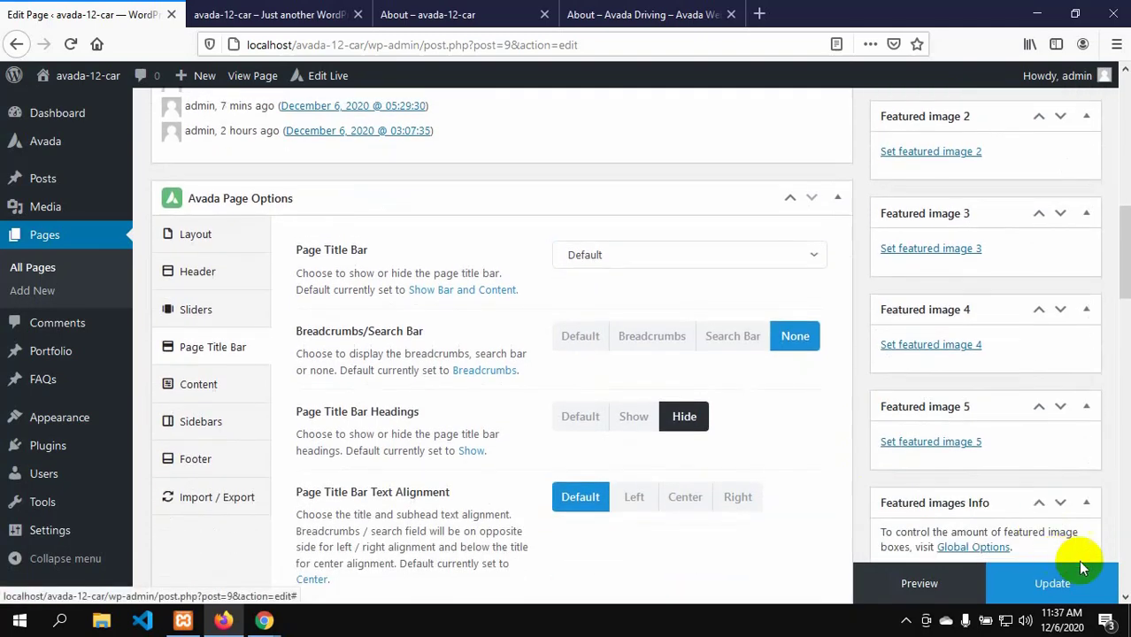
pyautogui.click(1044, 592)
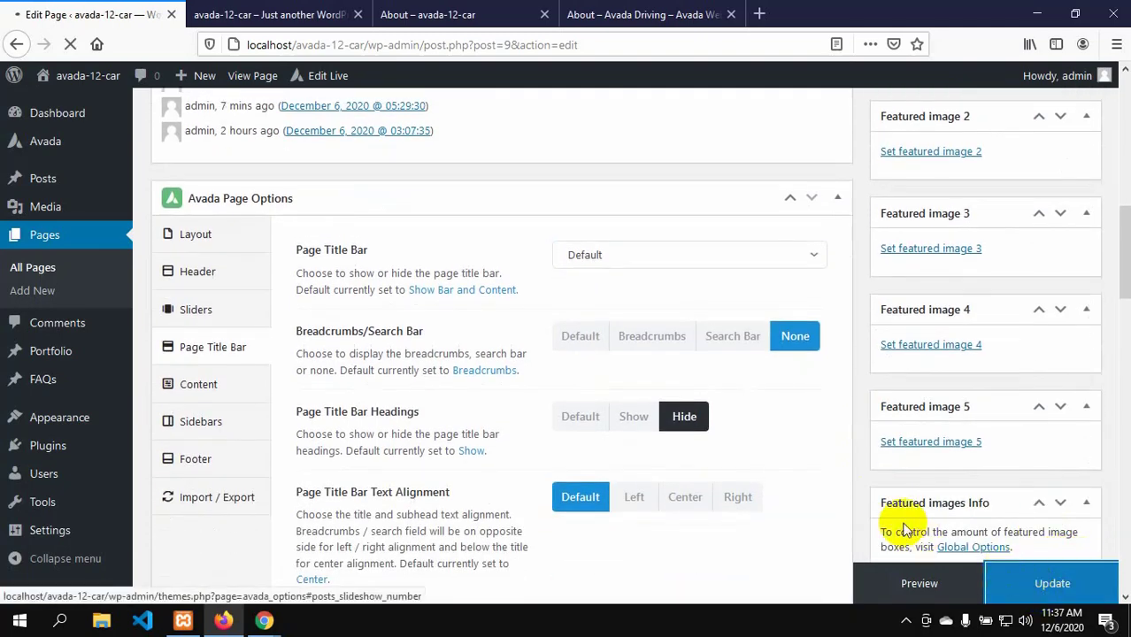
# - Compare the empty title bar area of the local About page with the demo's About header
pyautogui.click(428, 15)
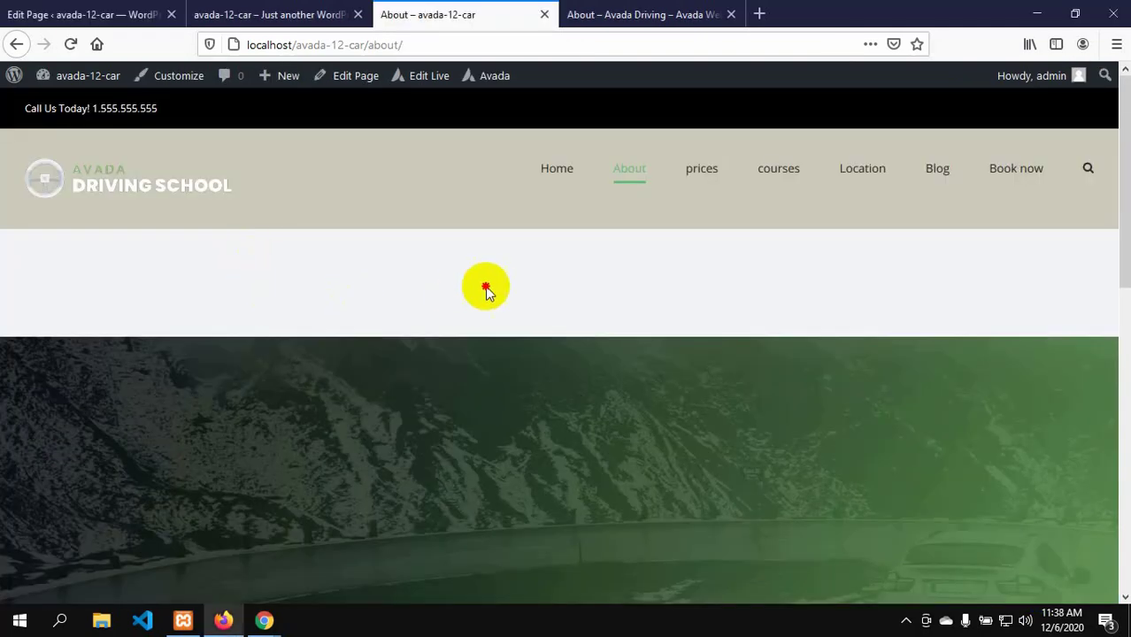
pyautogui.click(632, 16)
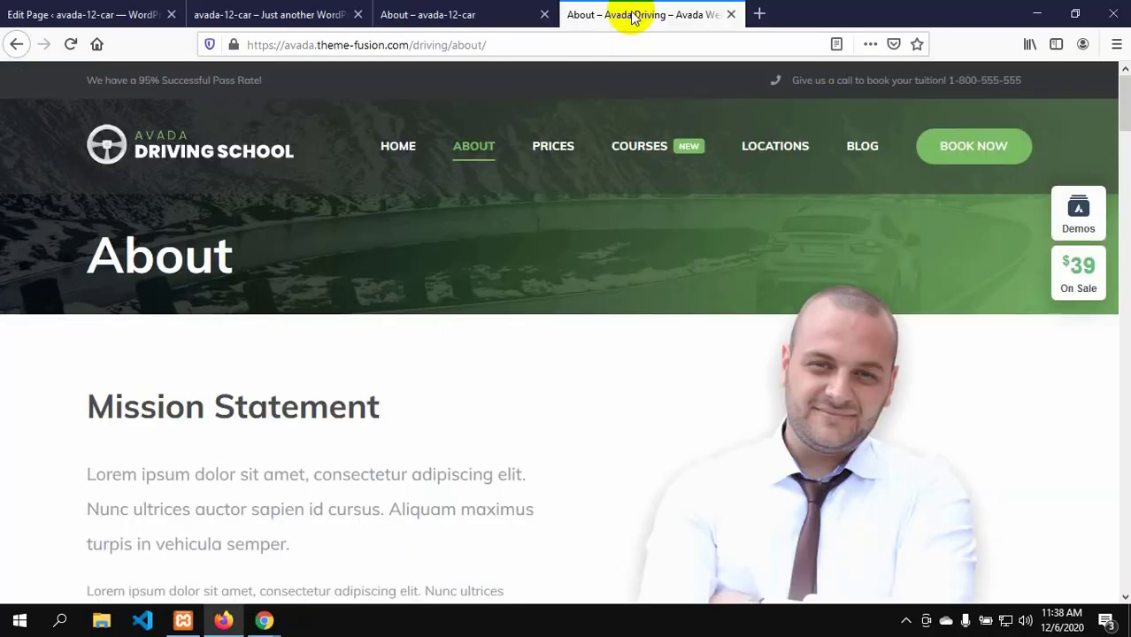
pyautogui.click(400, 13)
pyautogui.moveTo(225, 269)
pyautogui.mouseDown()
pyautogui.moveTo(294, 327)
pyautogui.moveTo(293, 258)
pyautogui.moveTo(326, 285)
pyautogui.mouseUp()
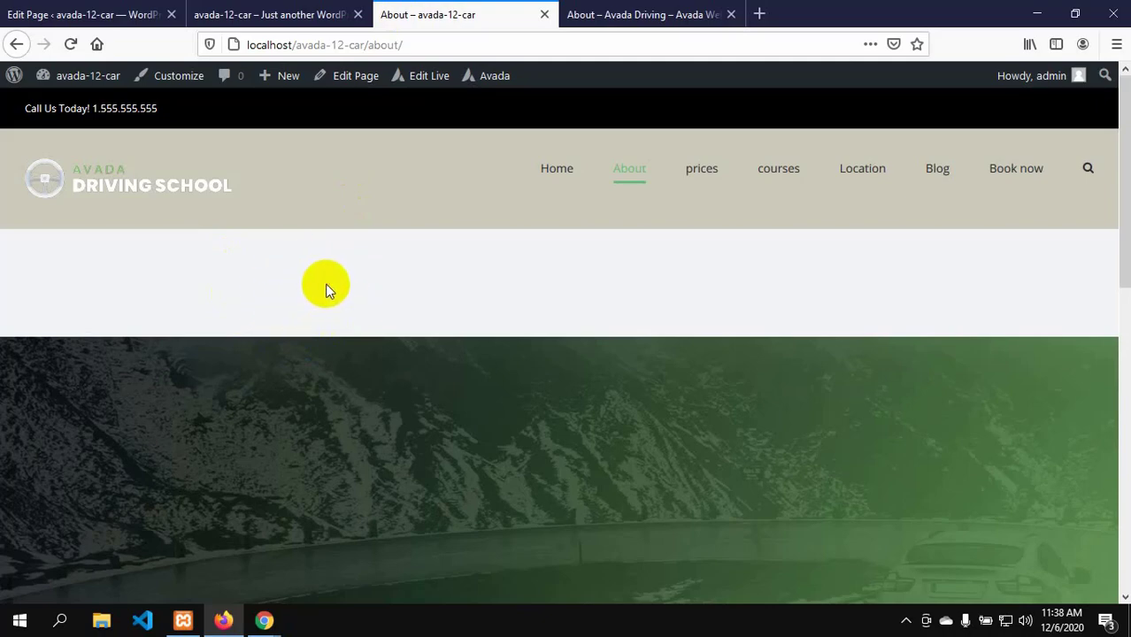
# - Set the About page's Page Title Bar Height to 0px and update the page
pyautogui.click(55, 14)
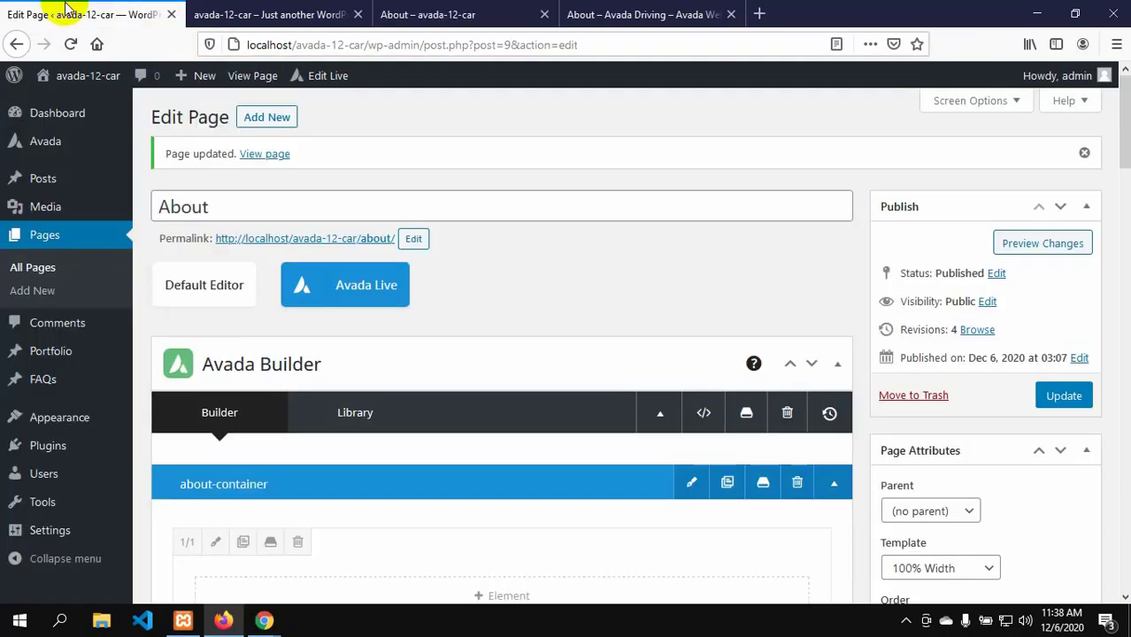
pyautogui.scroll(-5, 274, 354)
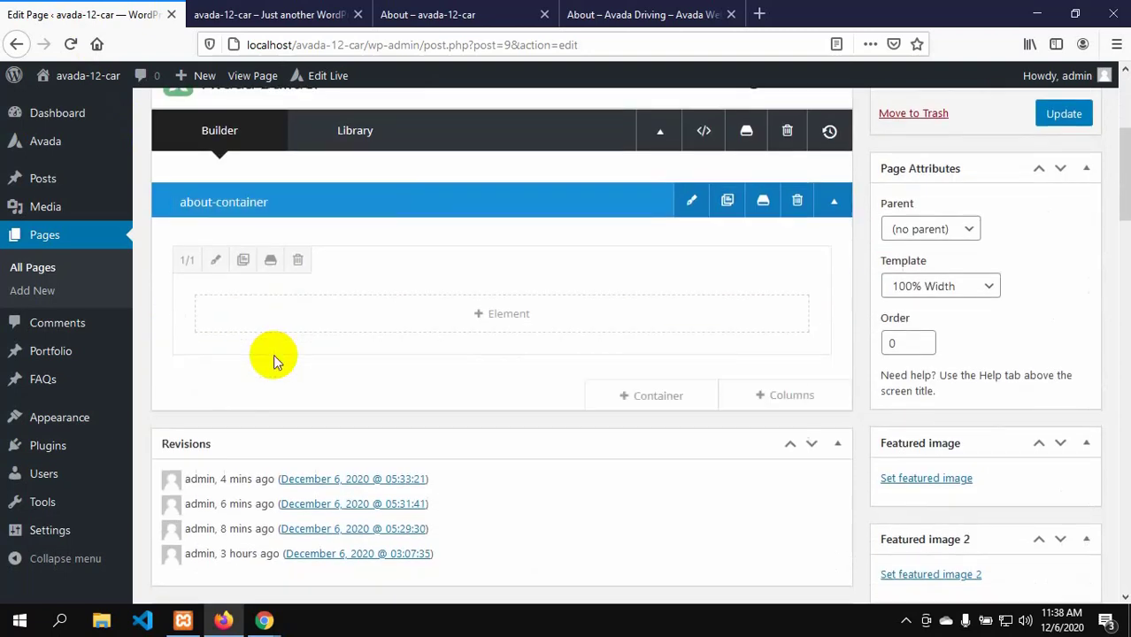
pyautogui.scroll(-4, 274, 354)
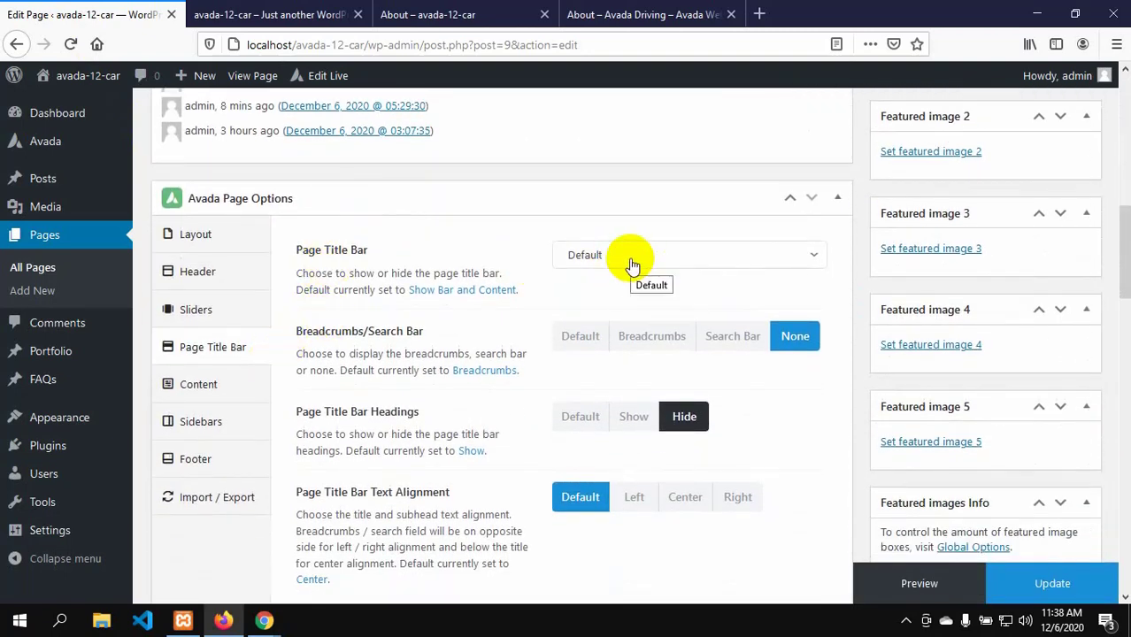
pyautogui.scroll(-3, 486, 363)
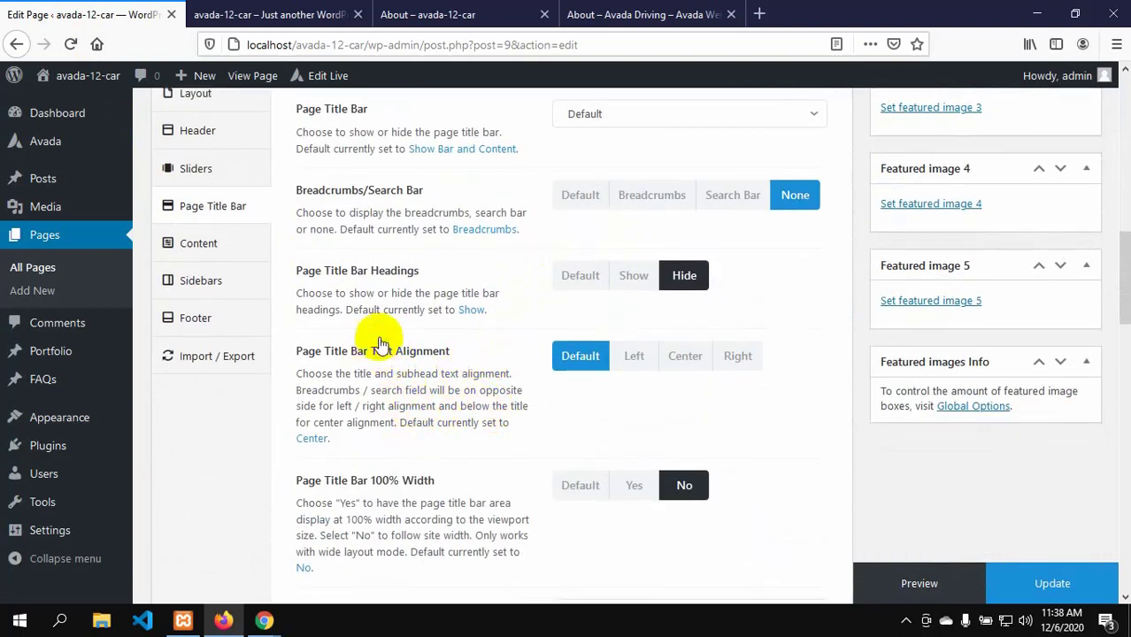
pyautogui.scroll(-3, 363, 403)
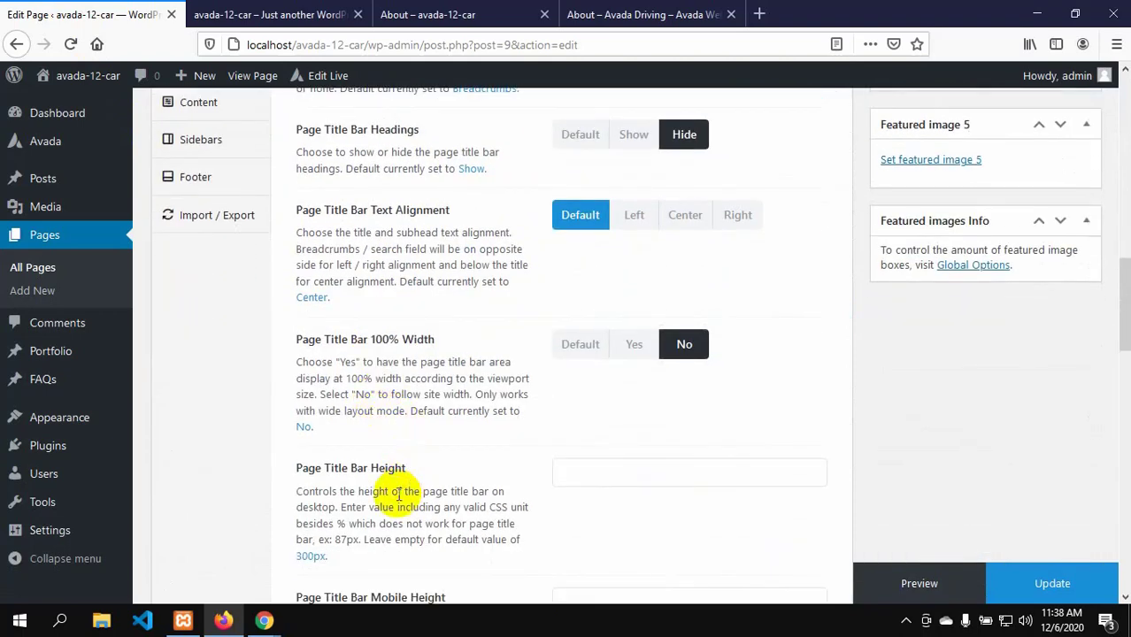
pyautogui.scroll(-2, 398, 494)
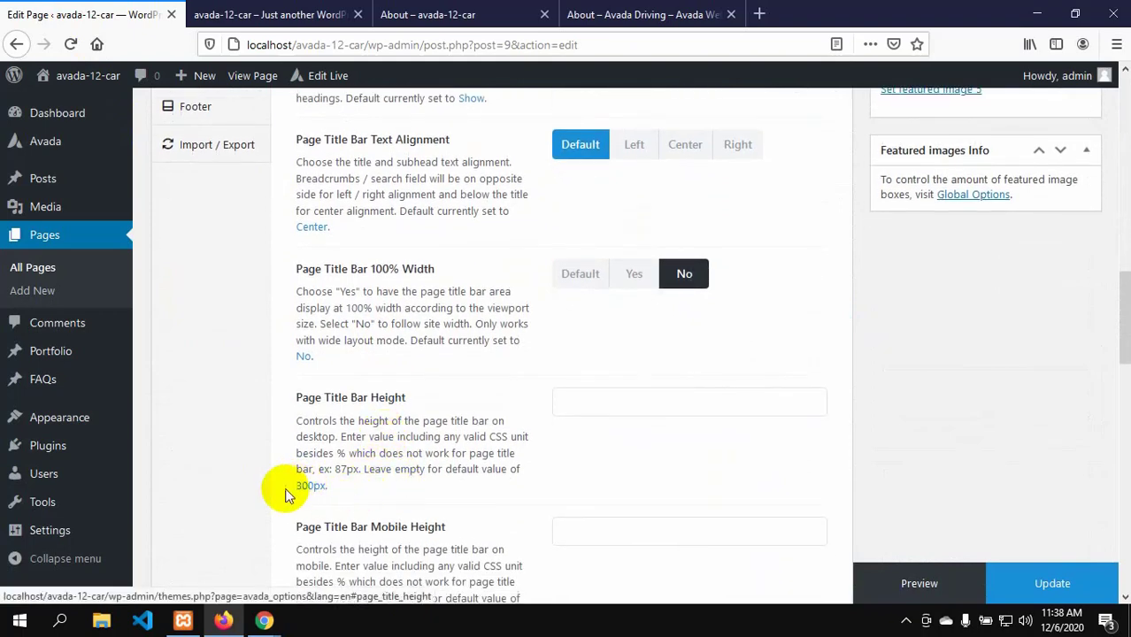
pyautogui.click(566, 399)
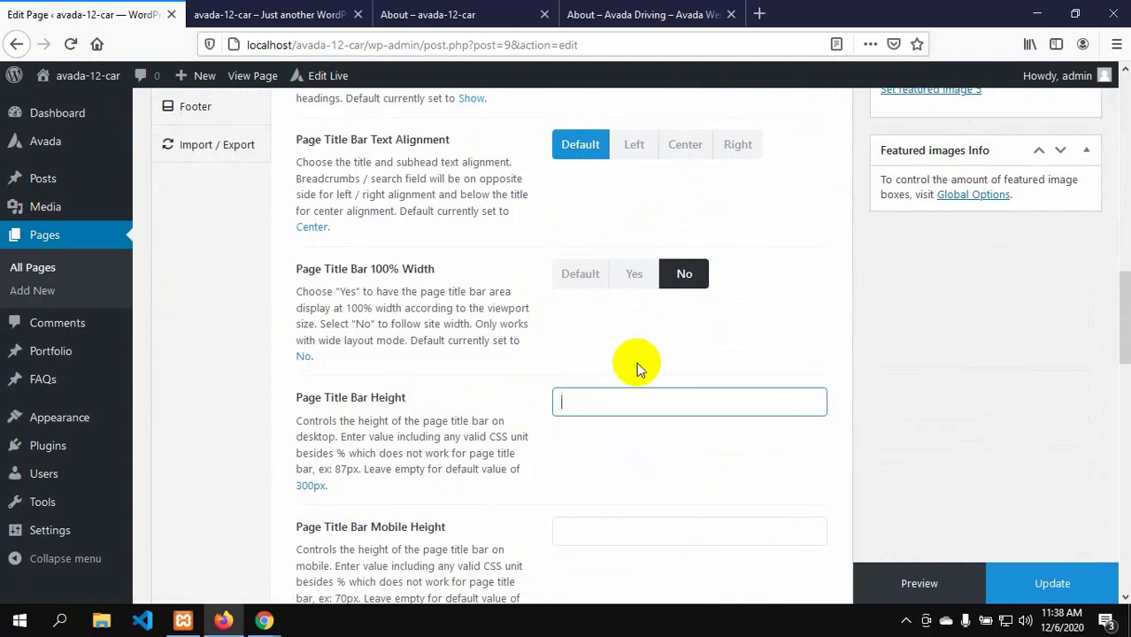
pyautogui.write('0px')
pyautogui.scroll(2, 644, 386)
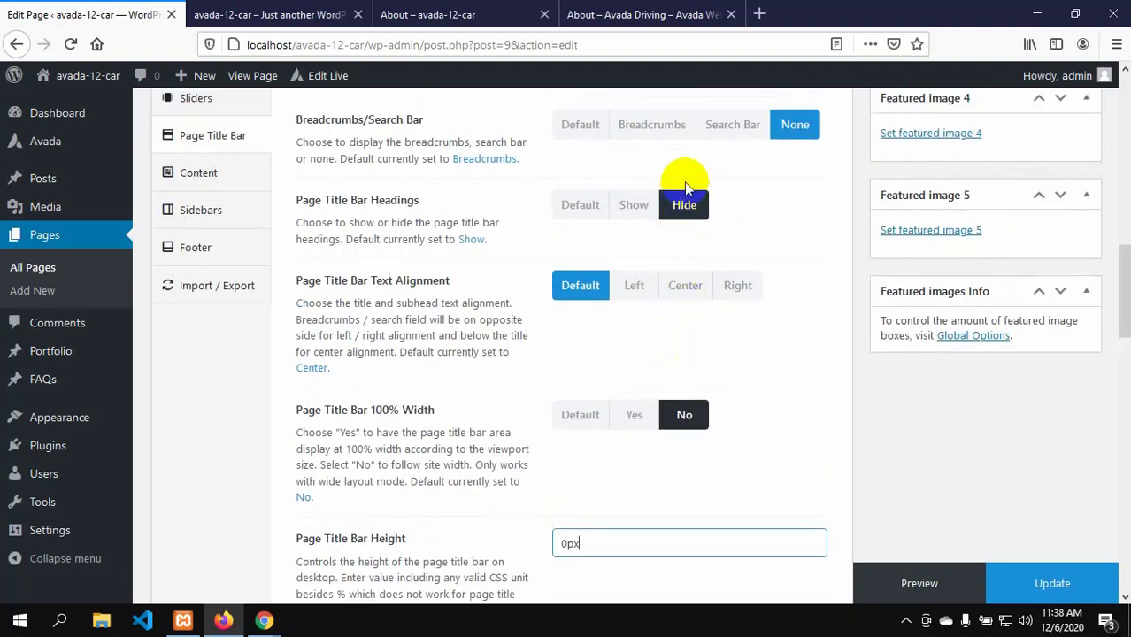
pyautogui.scroll(-1, 725, 491)
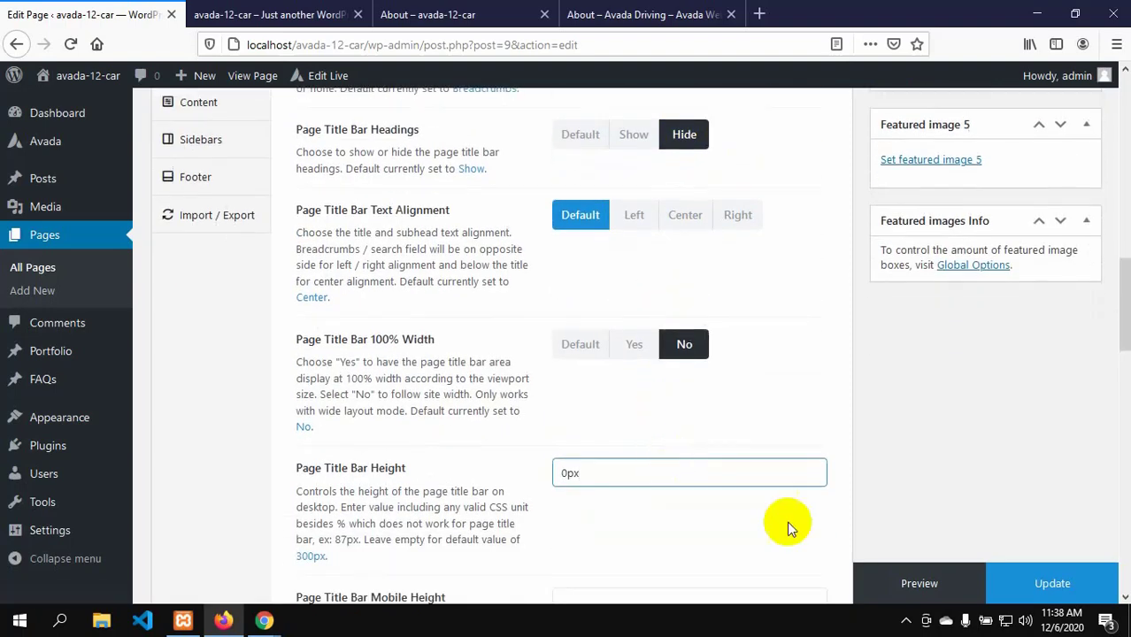
pyautogui.click(1041, 585)
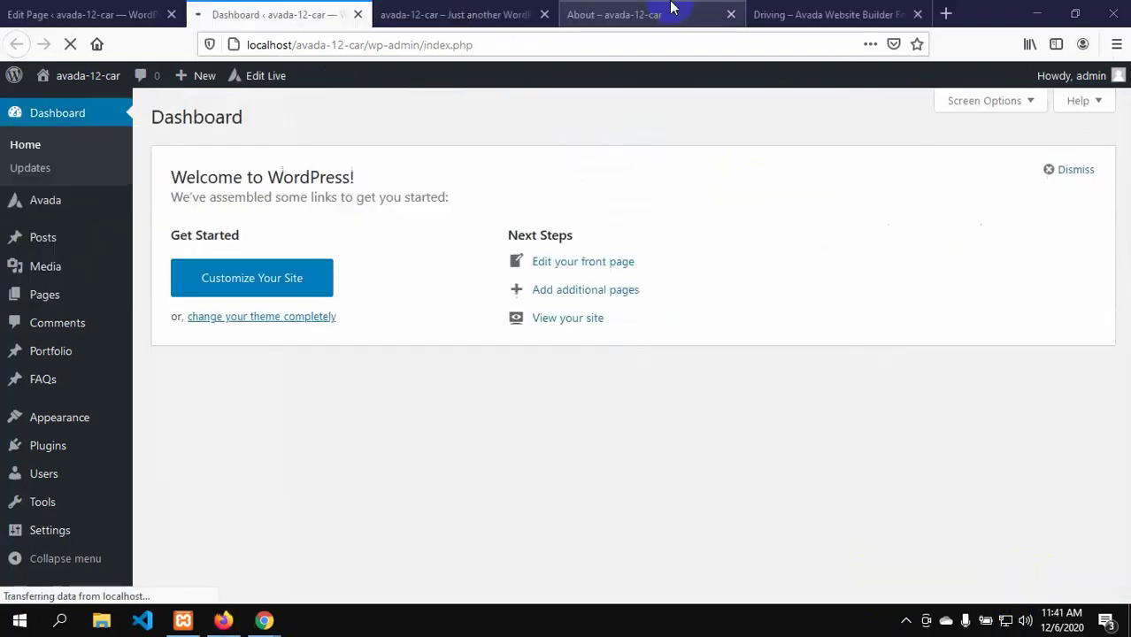
# - Check the menu text on the local About page, and open the Main Menu settings in Avada's global options
pyautogui.click(607, 14)
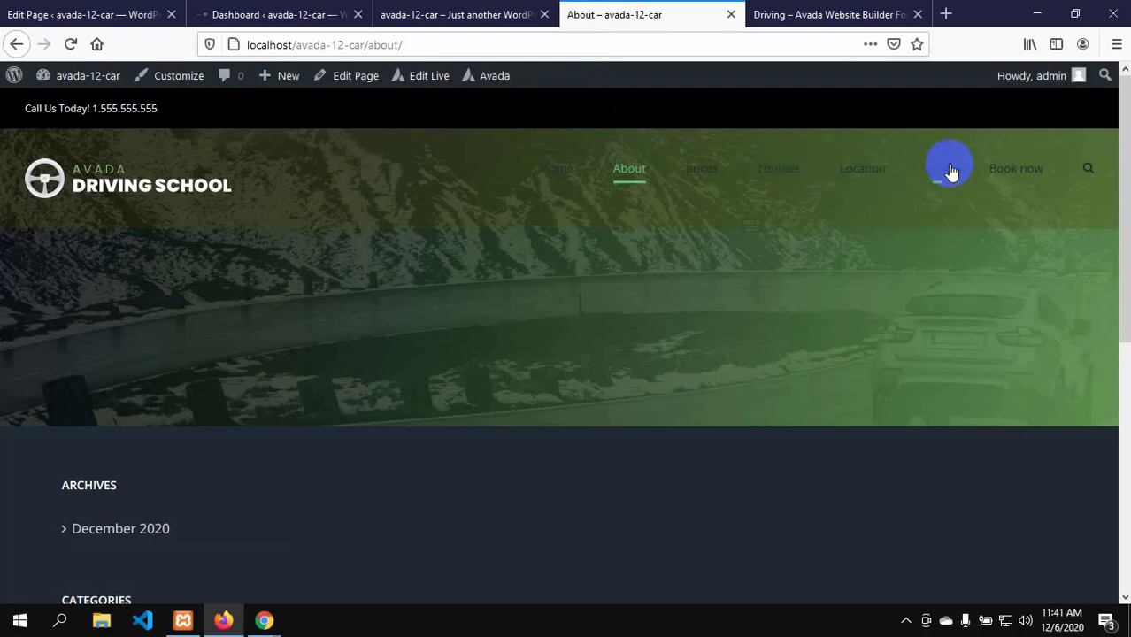
pyautogui.click(252, 13)
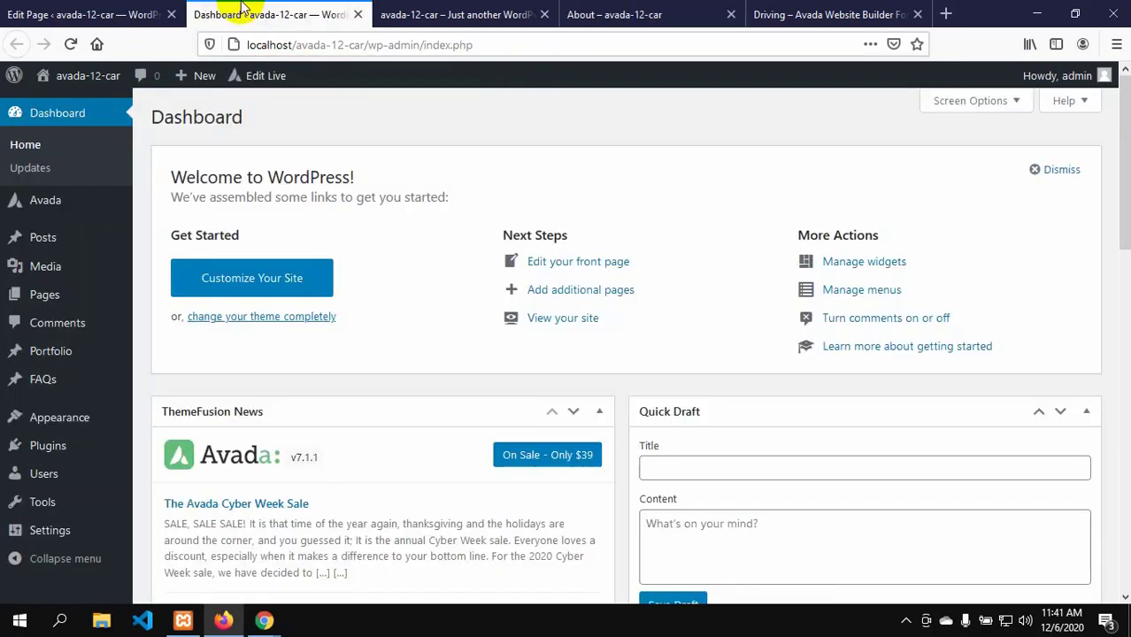
pyautogui.moveTo(48, 196)
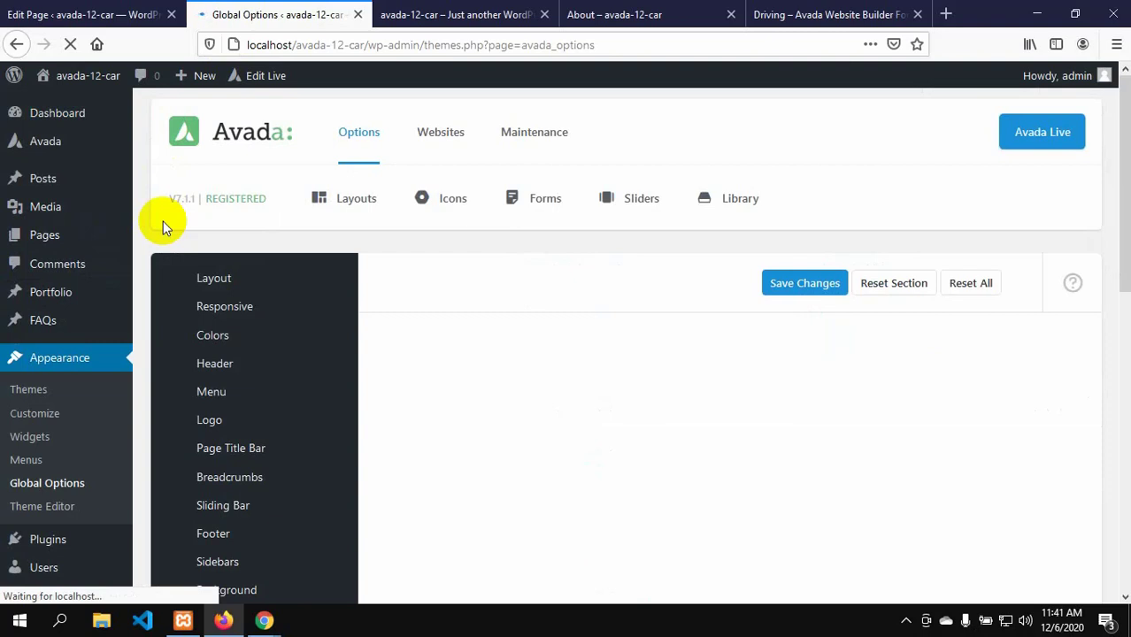
pyautogui.click(229, 421)
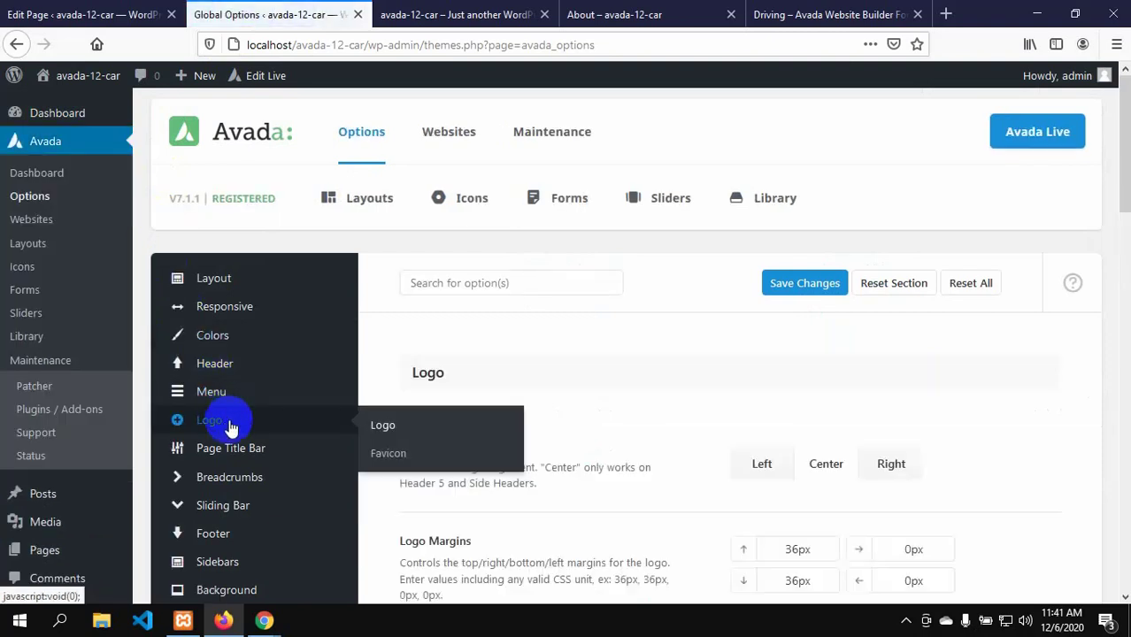
pyautogui.moveTo(218, 372)
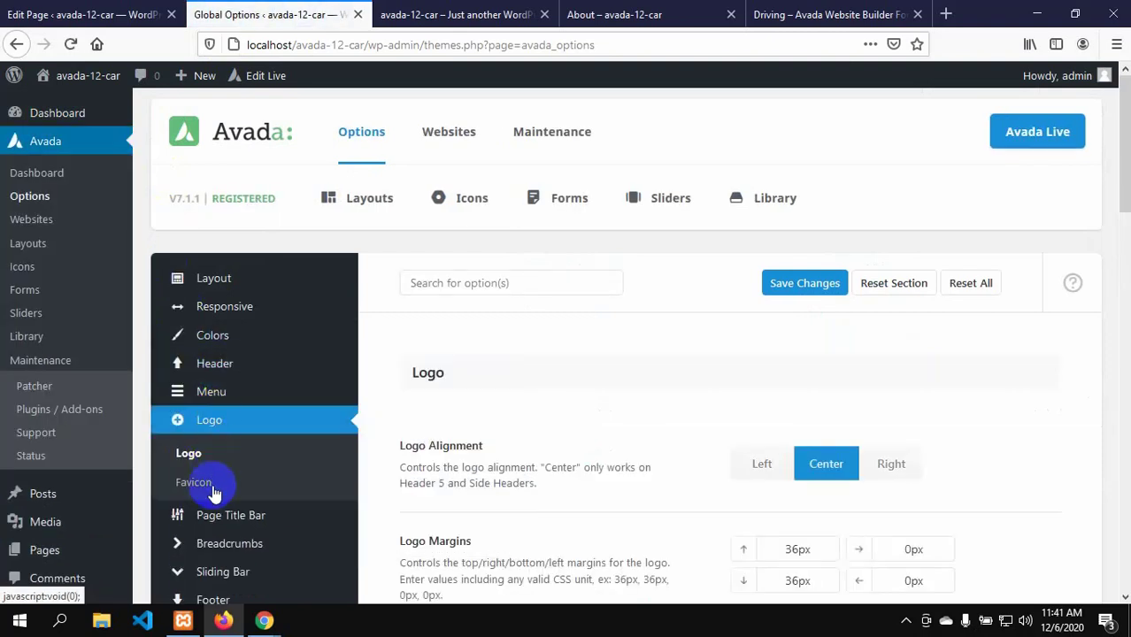
pyautogui.scroll(-1, 222, 545)
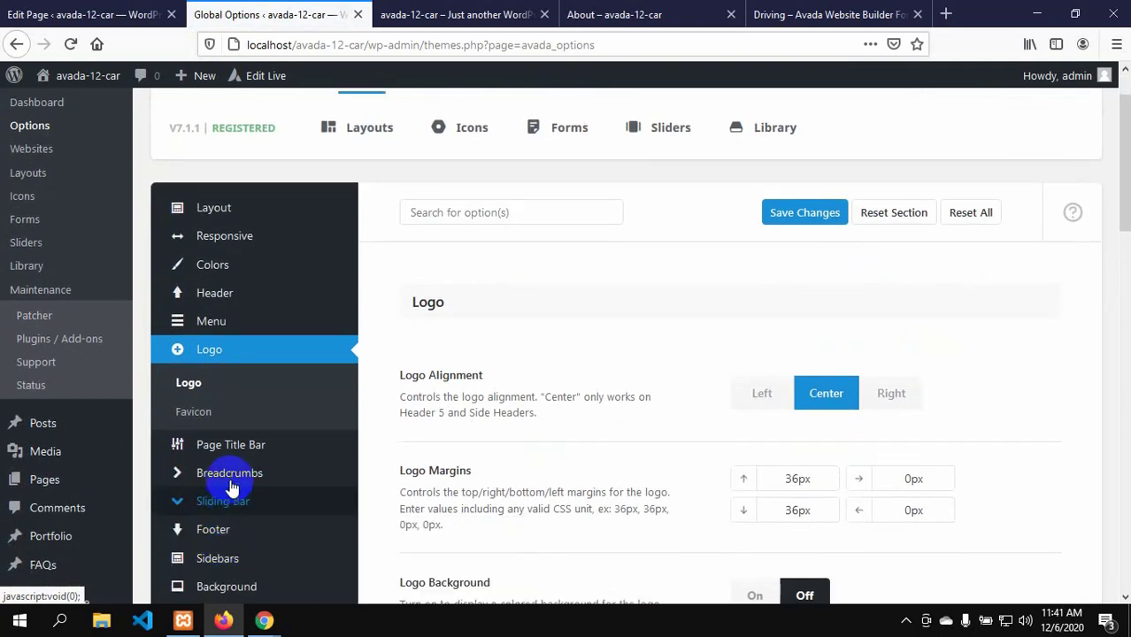
pyautogui.moveTo(229, 334)
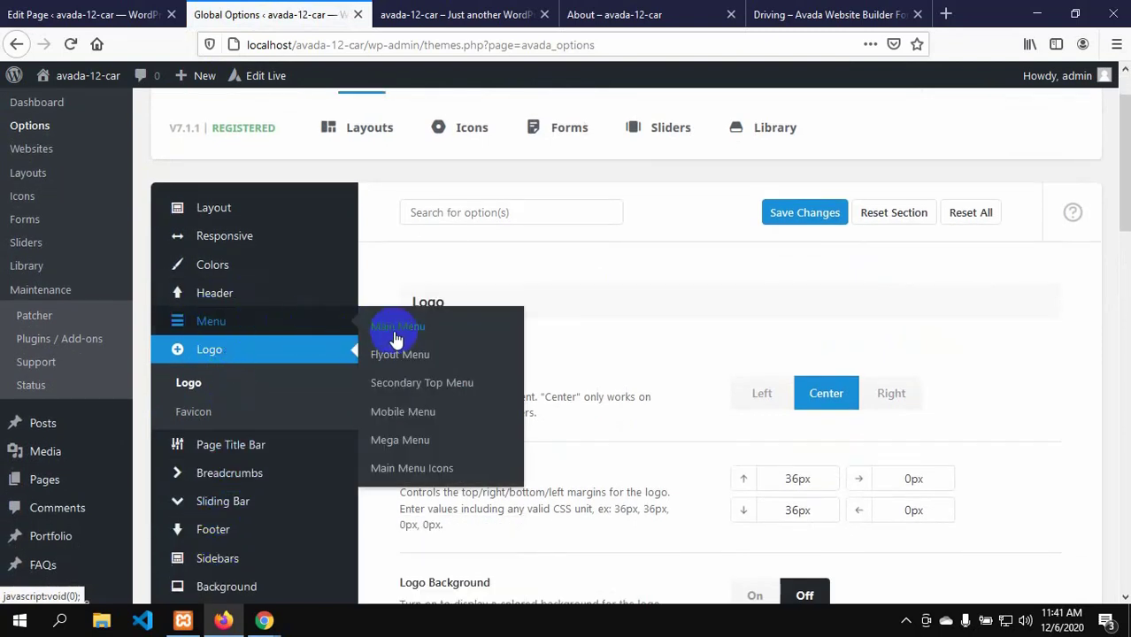
pyautogui.click(400, 328)
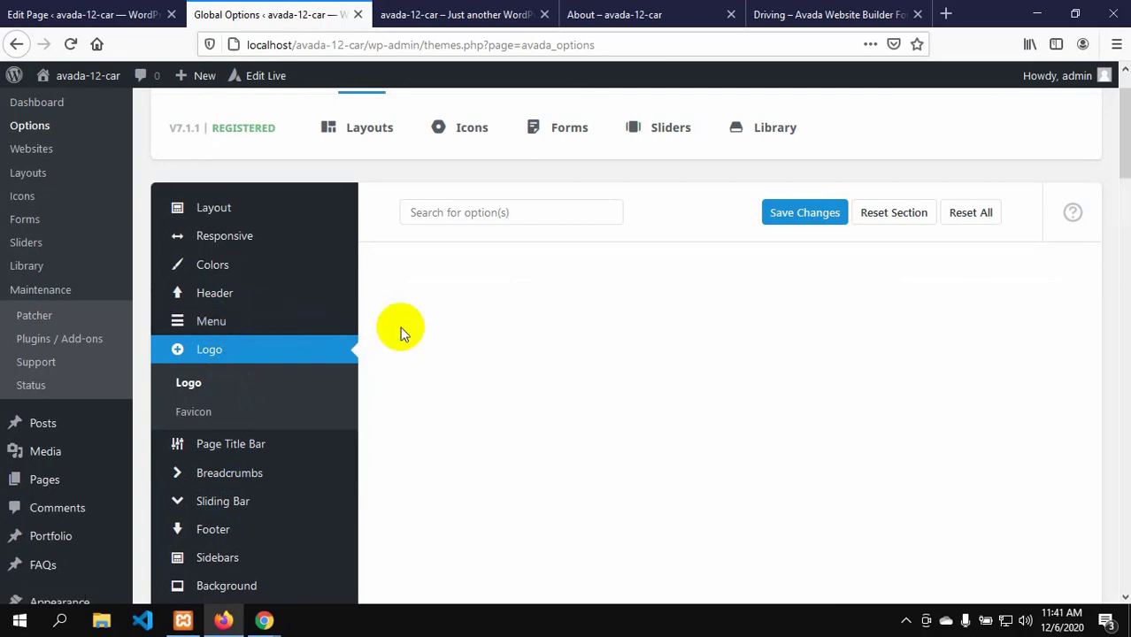
# - Set the Menus Typography font color to white (#ffffff) in the Main Menu Typography settings
pyautogui.scroll(-1, 610, 489)
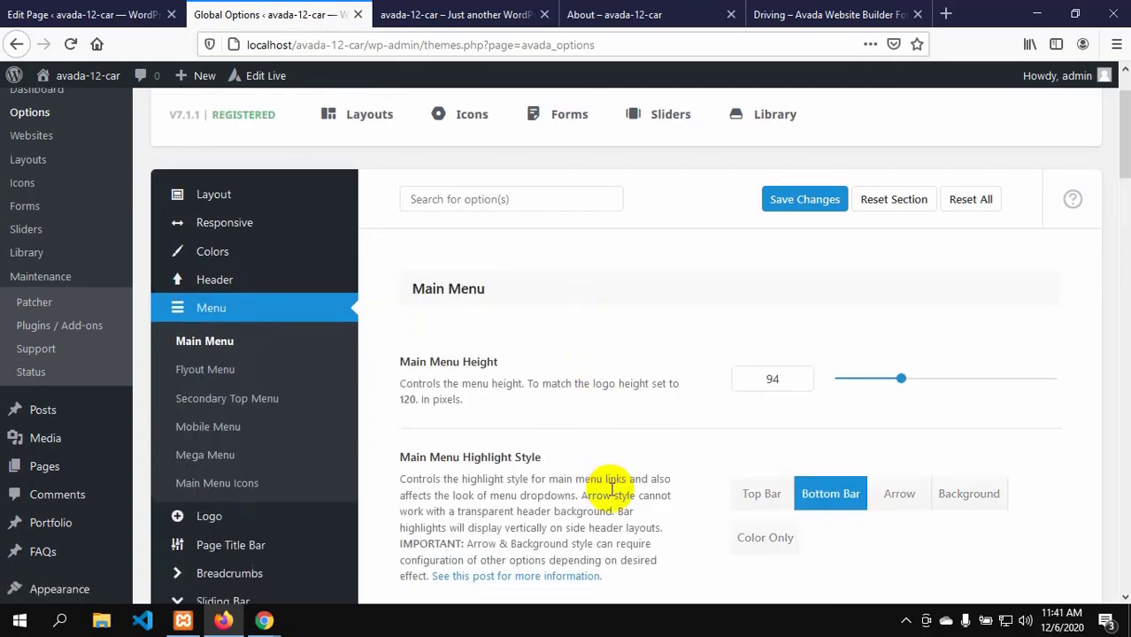
pyautogui.scroll(-10, 611, 489)
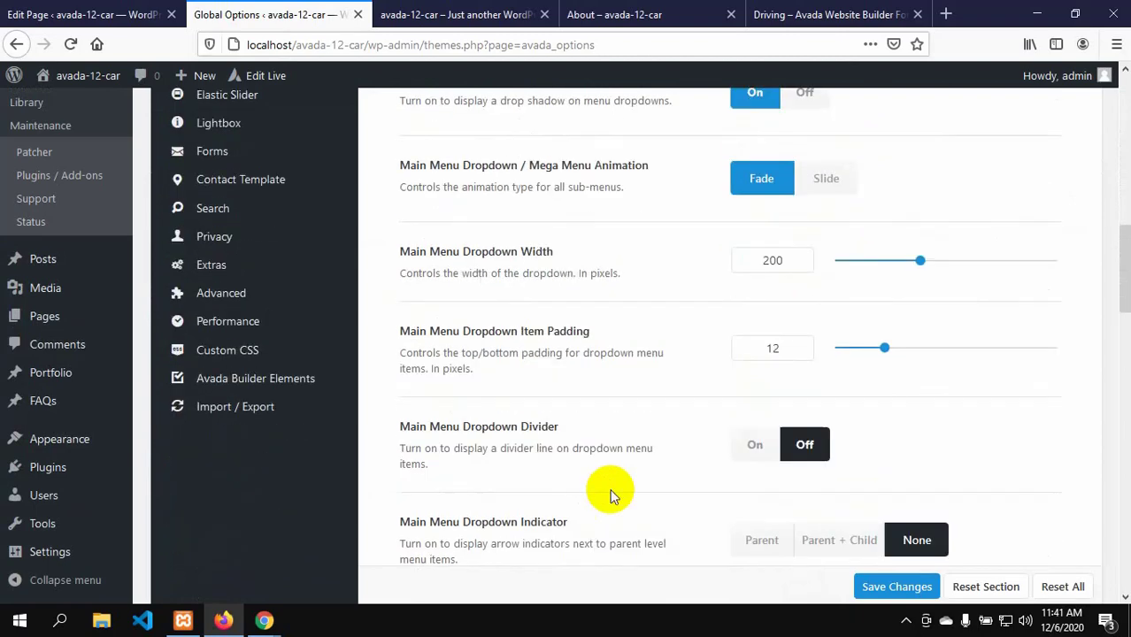
pyautogui.scroll(-4, 609, 489)
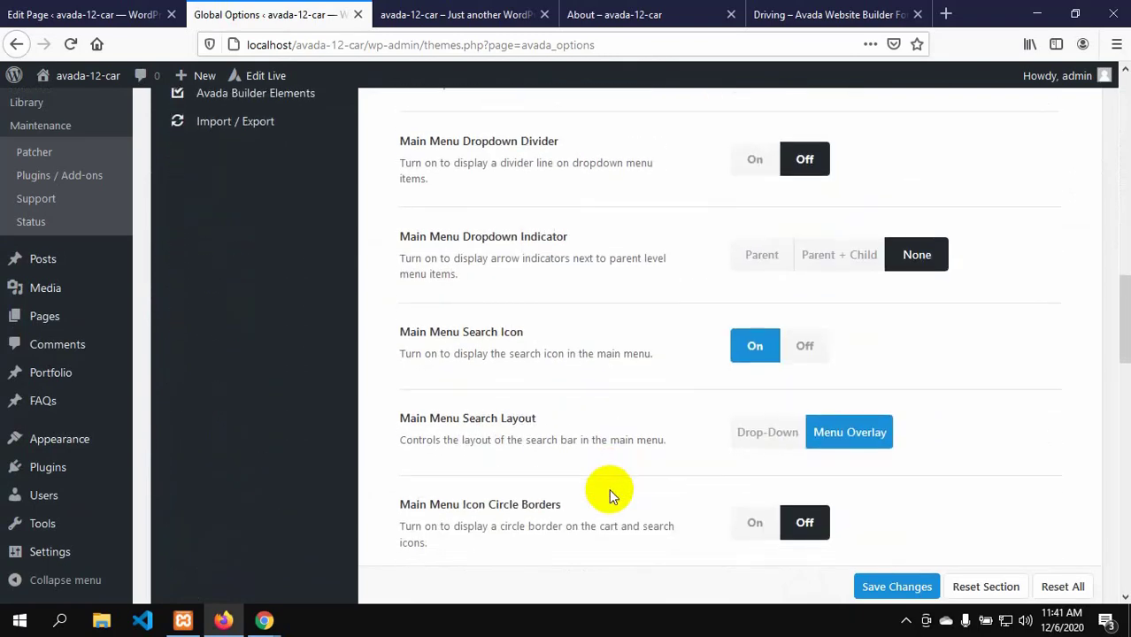
pyautogui.scroll(-8, 609, 488)
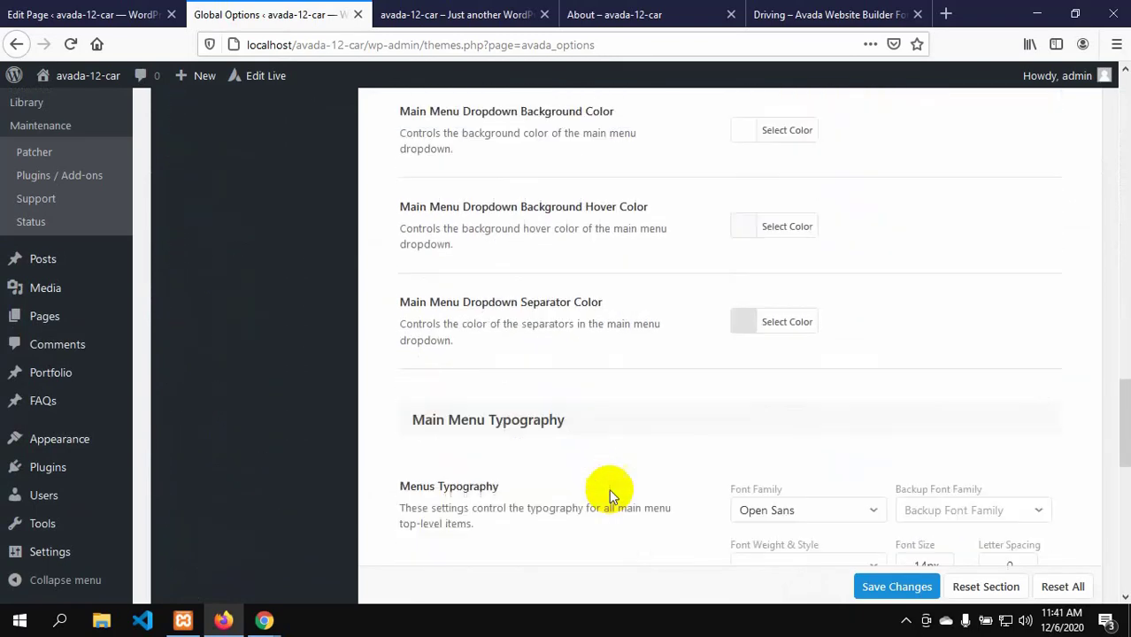
pyautogui.scroll(-1, 608, 488)
pyautogui.scroll(-1, 560, 399)
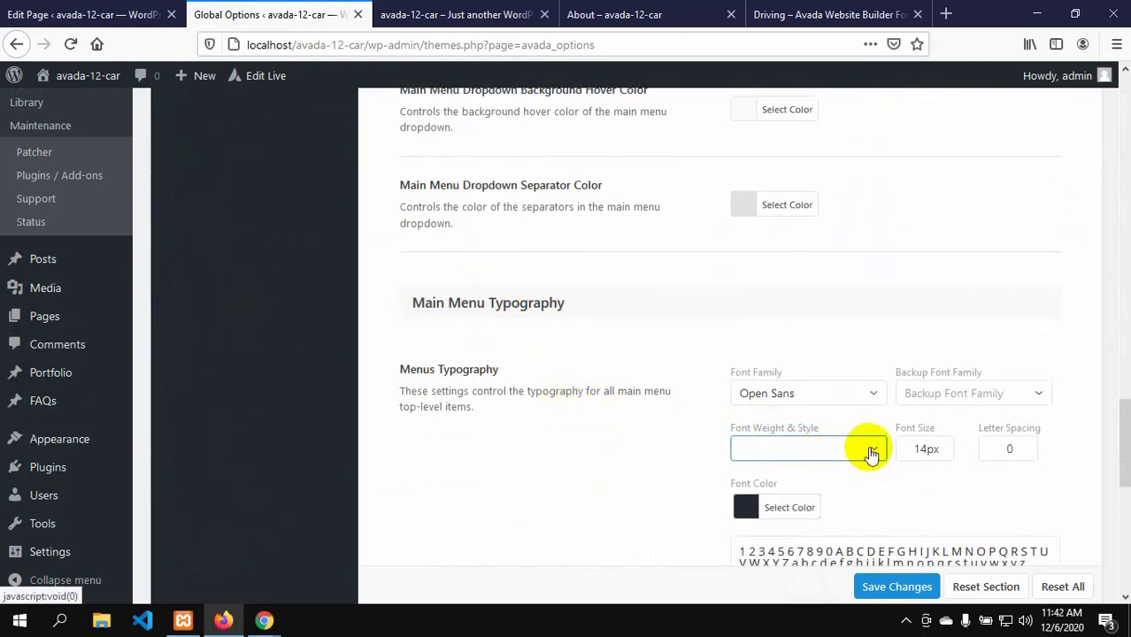
pyautogui.scroll(-1, 765, 500)
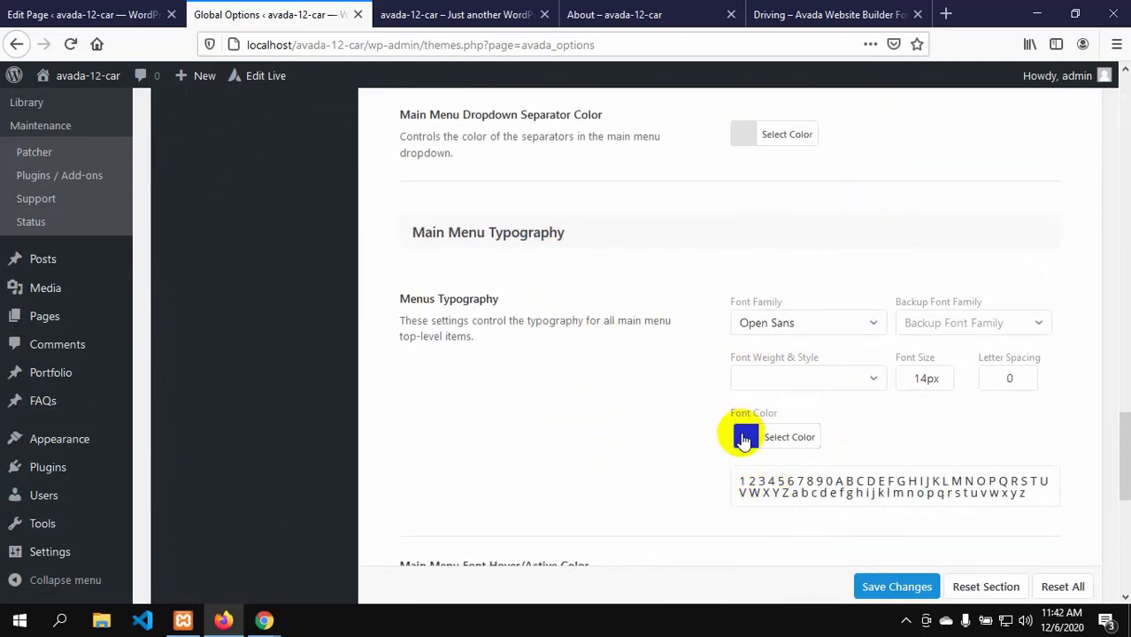
pyautogui.click(744, 440)
pyautogui.scroll(-2, 783, 438)
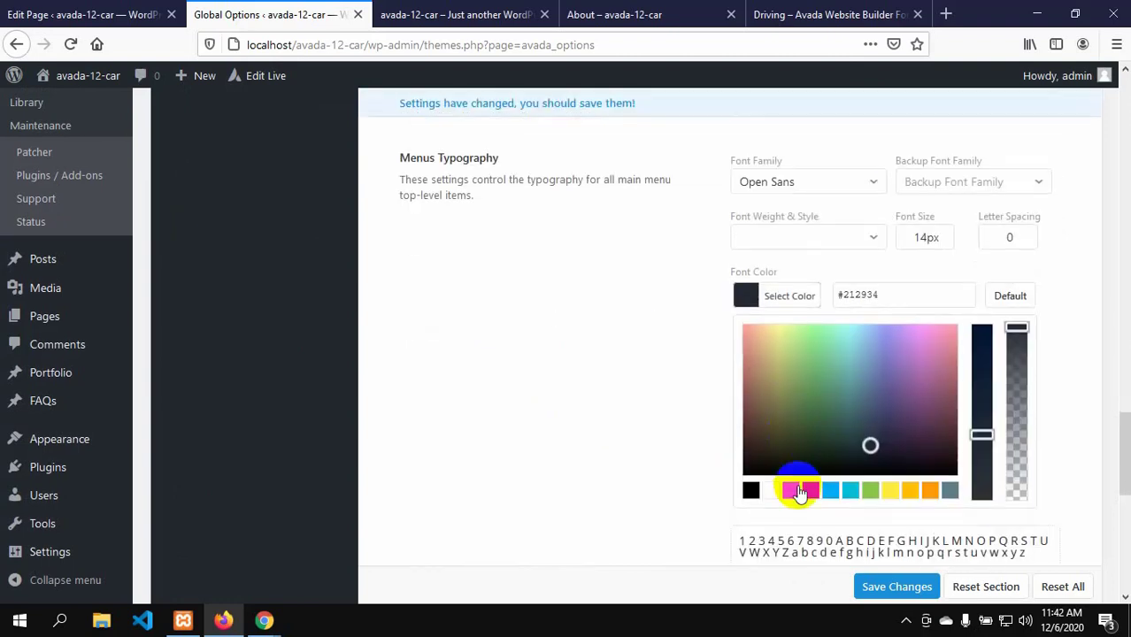
pyautogui.click(771, 491)
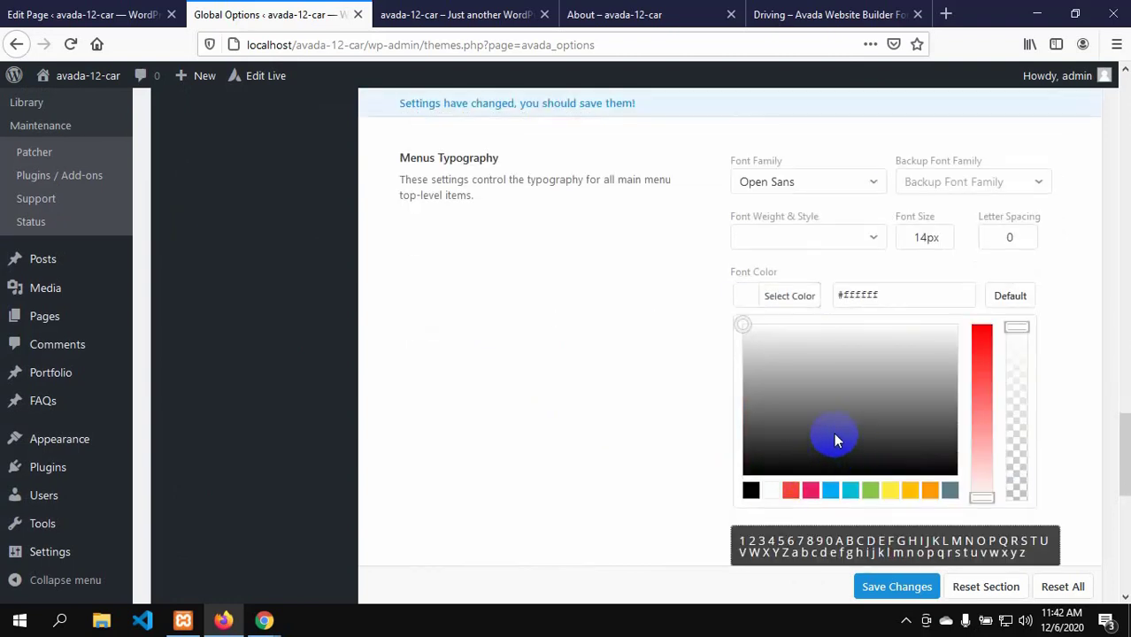
# - Set the Menus Typography font size to 16px and its font weight and style to Normal 400
pyautogui.click(927, 237)
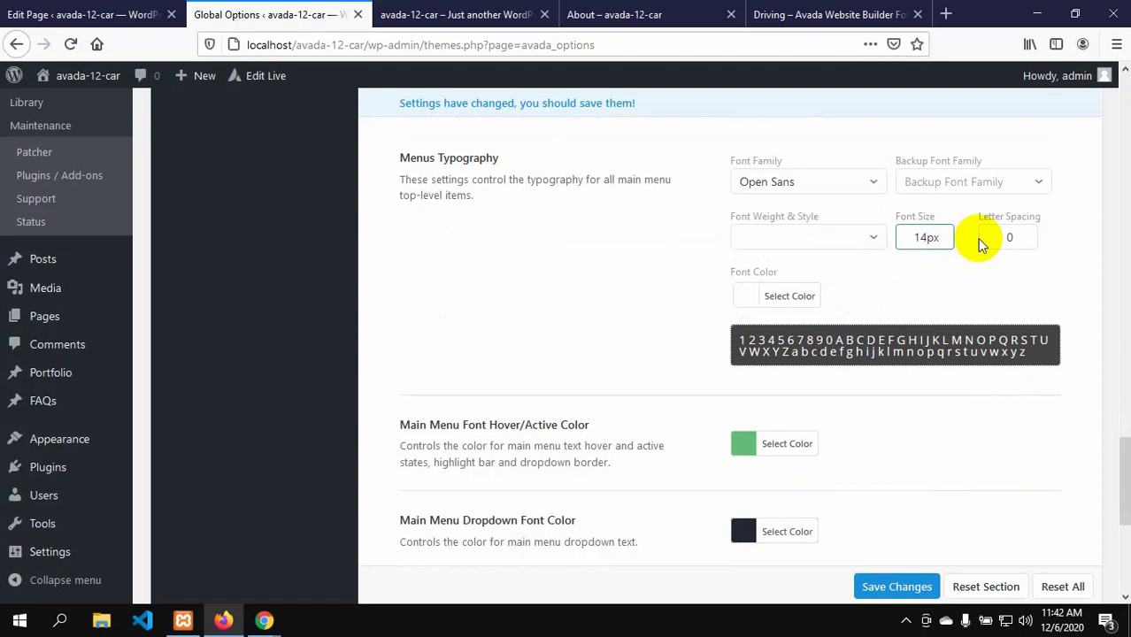
pyautogui.press('BackSpace')
pyautogui.press('BackSpace')
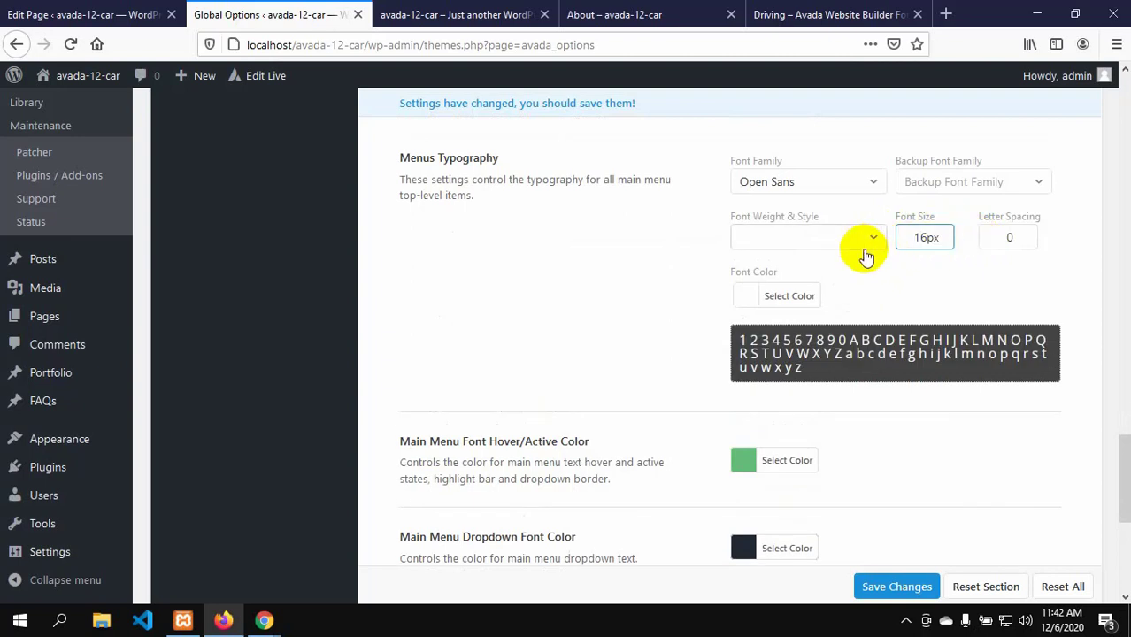
pyautogui.click(1006, 237)
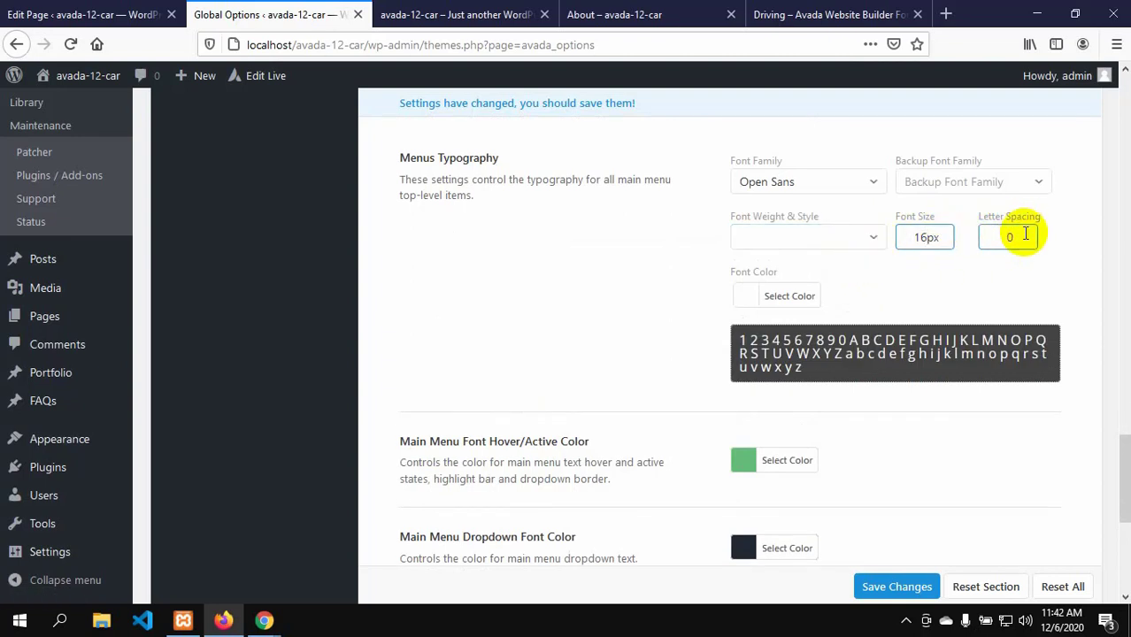
pyautogui.click(936, 235)
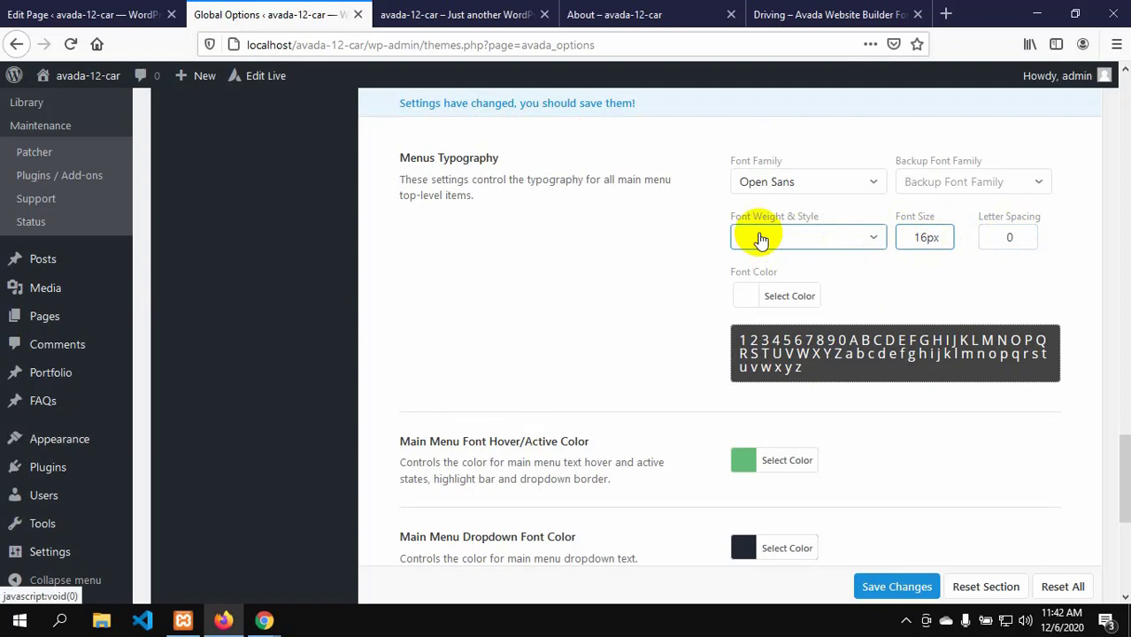
pyautogui.click(872, 240)
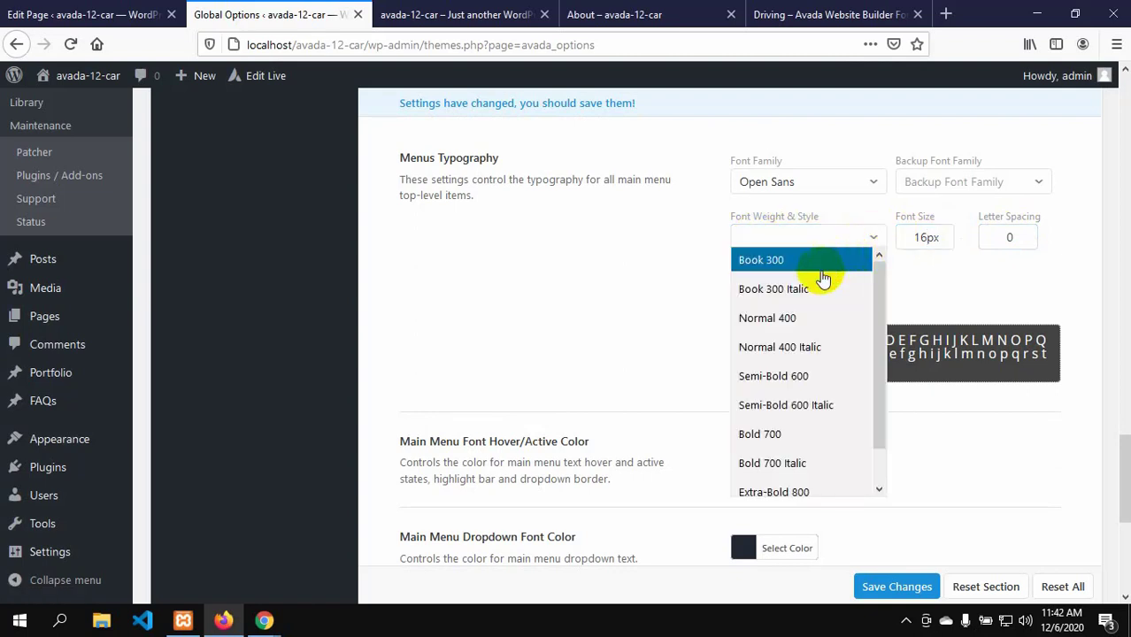
pyautogui.click(787, 324)
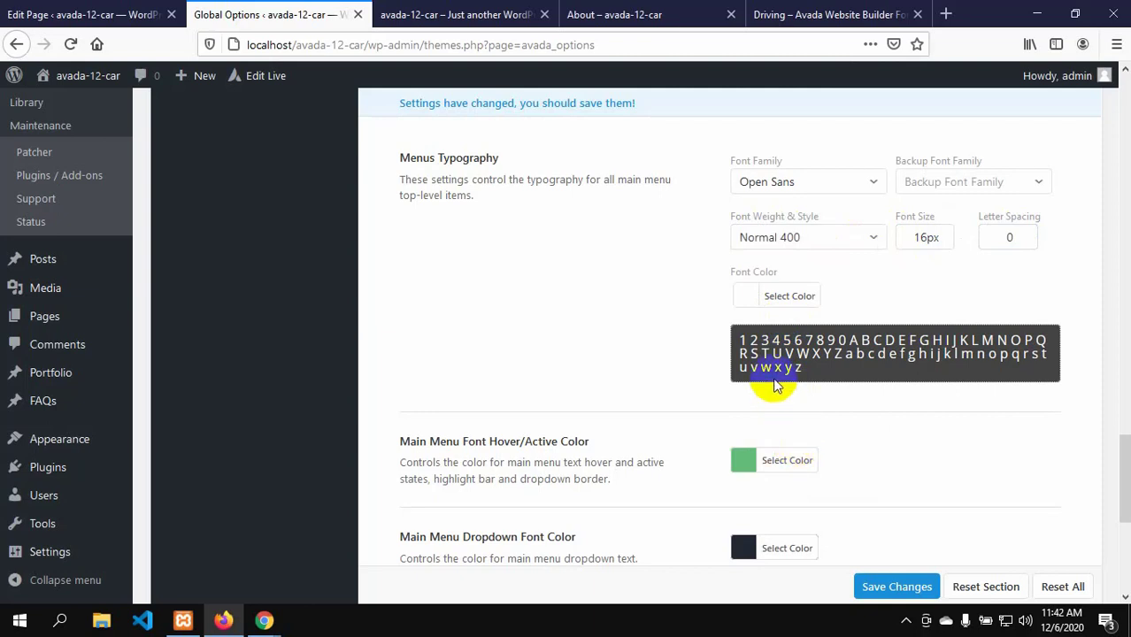
# - Keep Open Sans as the menu font family and choose Arial, Helvetica, sans-serif as its backup font family
pyautogui.scroll(1, 790, 323)
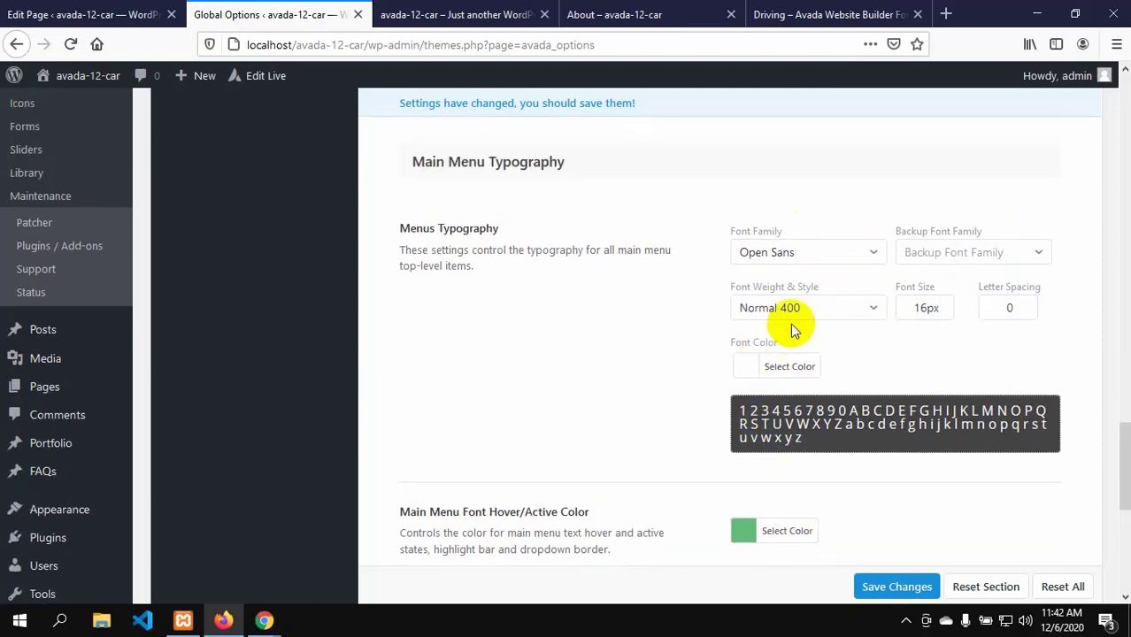
pyautogui.click(872, 256)
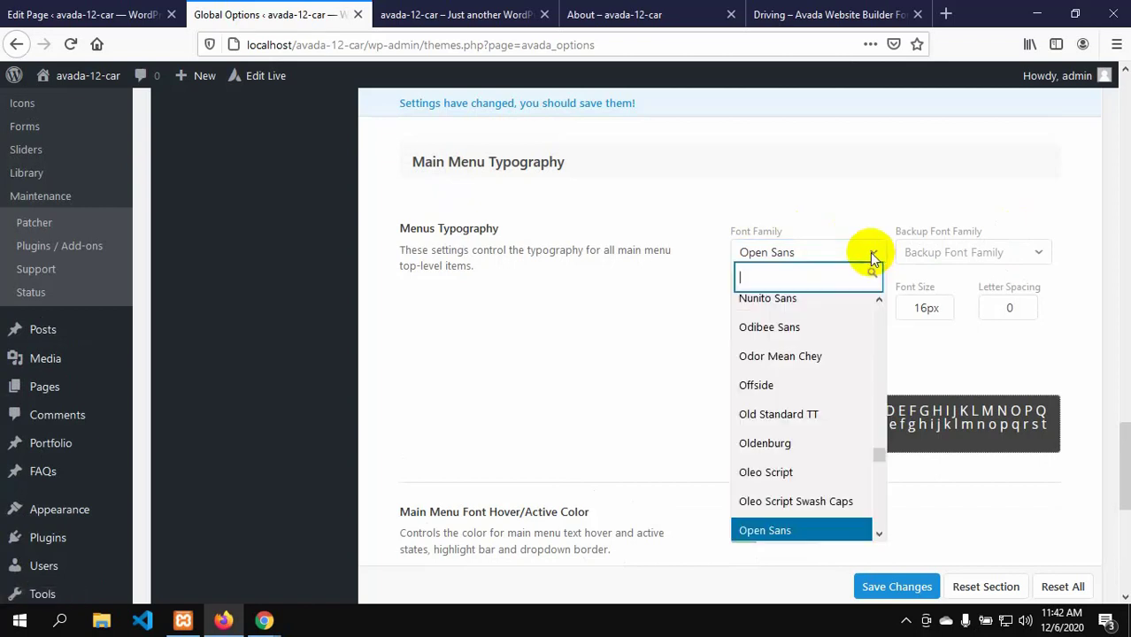
pyautogui.click(645, 332)
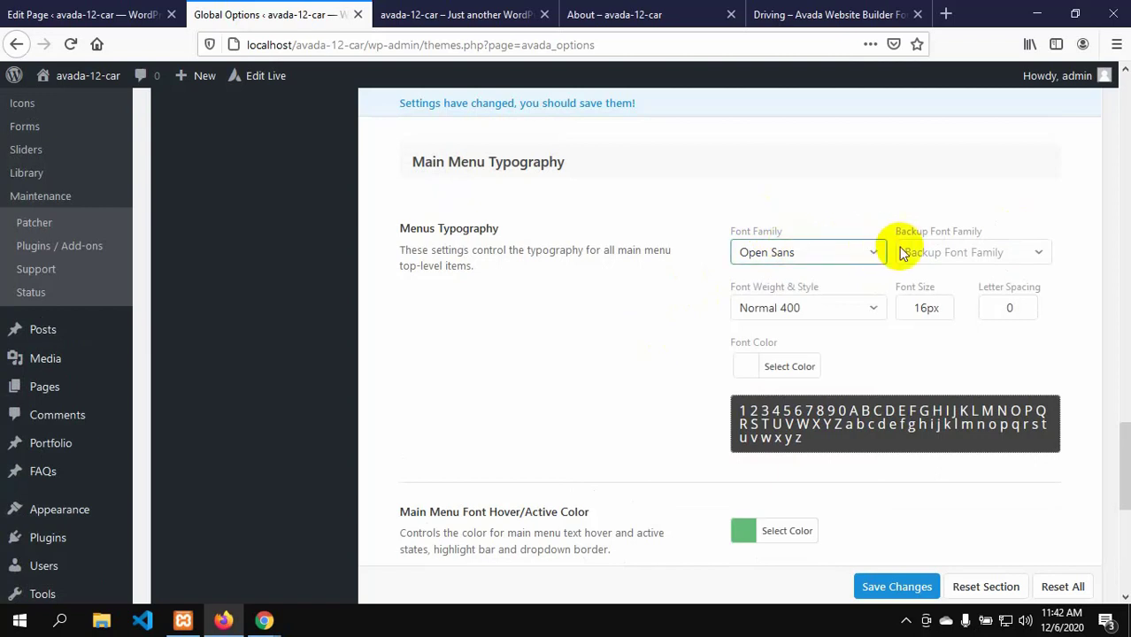
pyautogui.click(1034, 251)
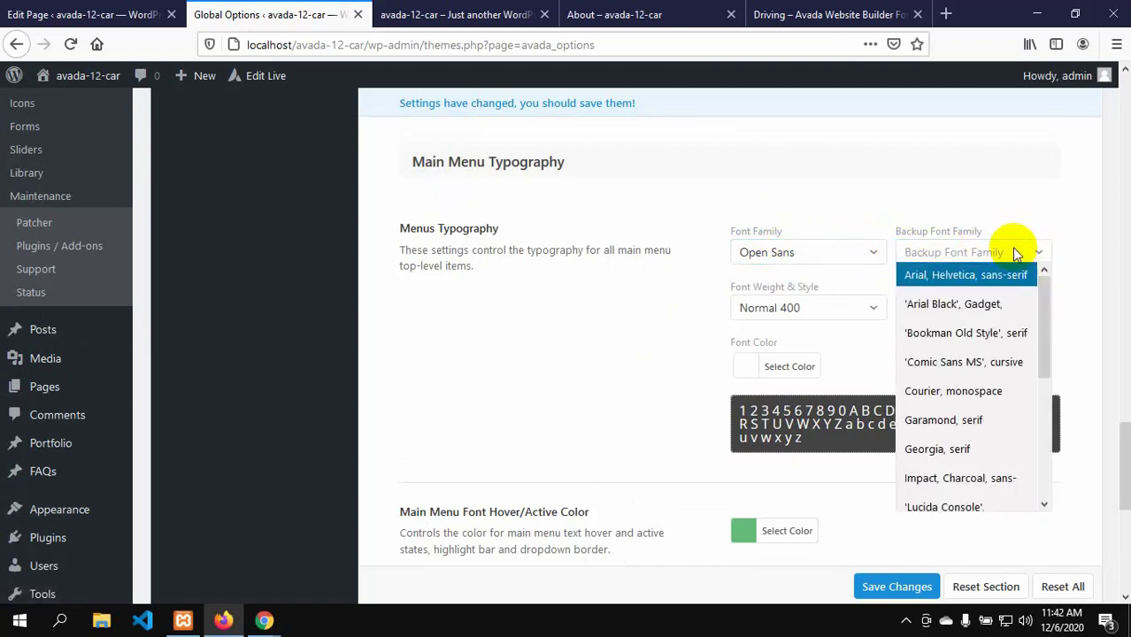
pyautogui.click(950, 282)
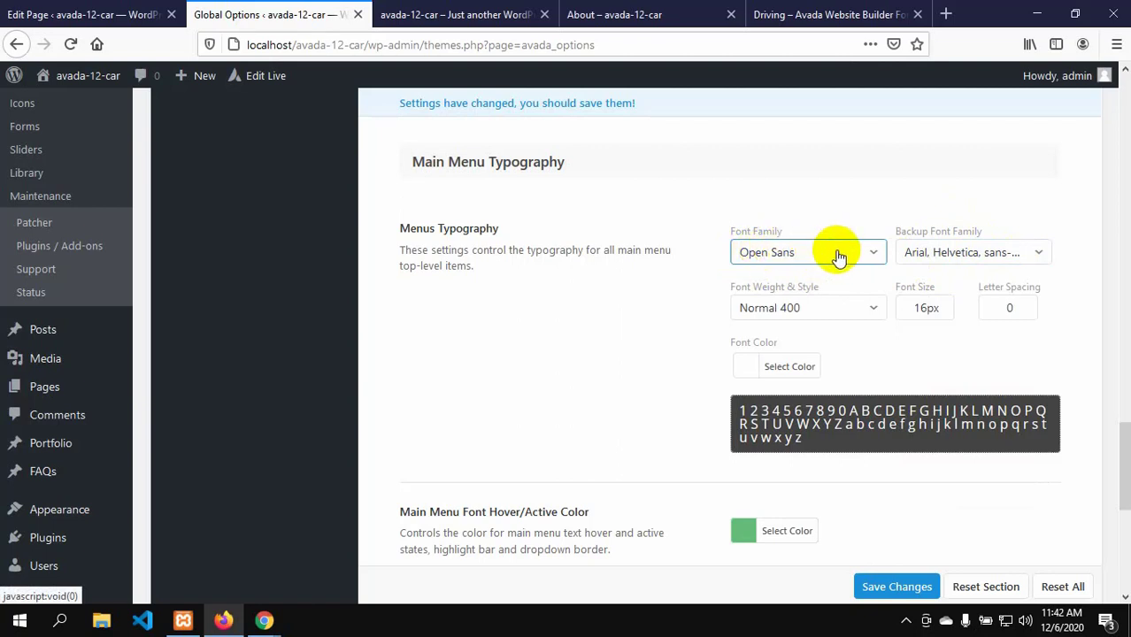
# - Save the main menu typography changes in Avada's global options
pyautogui.scroll(-3, 862, 447)
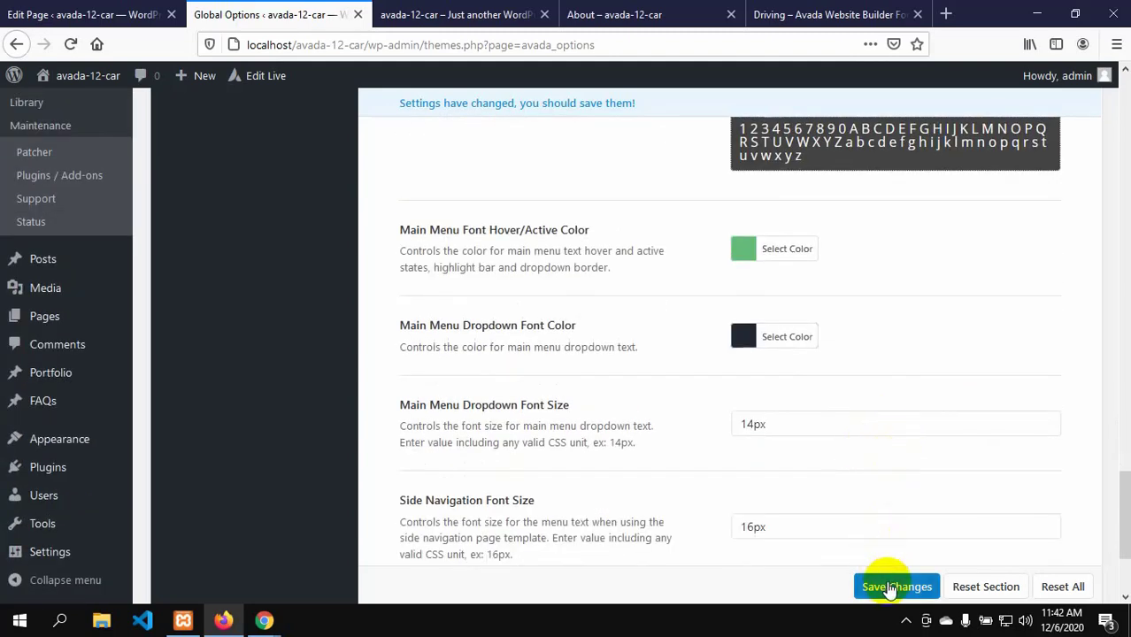
pyautogui.scroll(2, 888, 461)
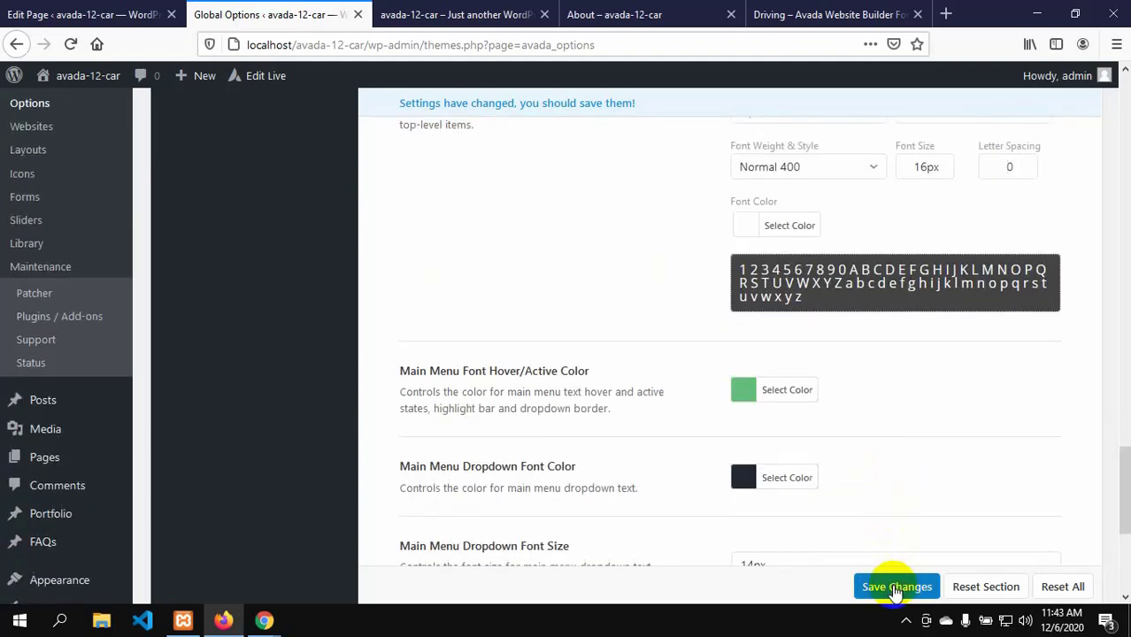
pyautogui.click(896, 587)
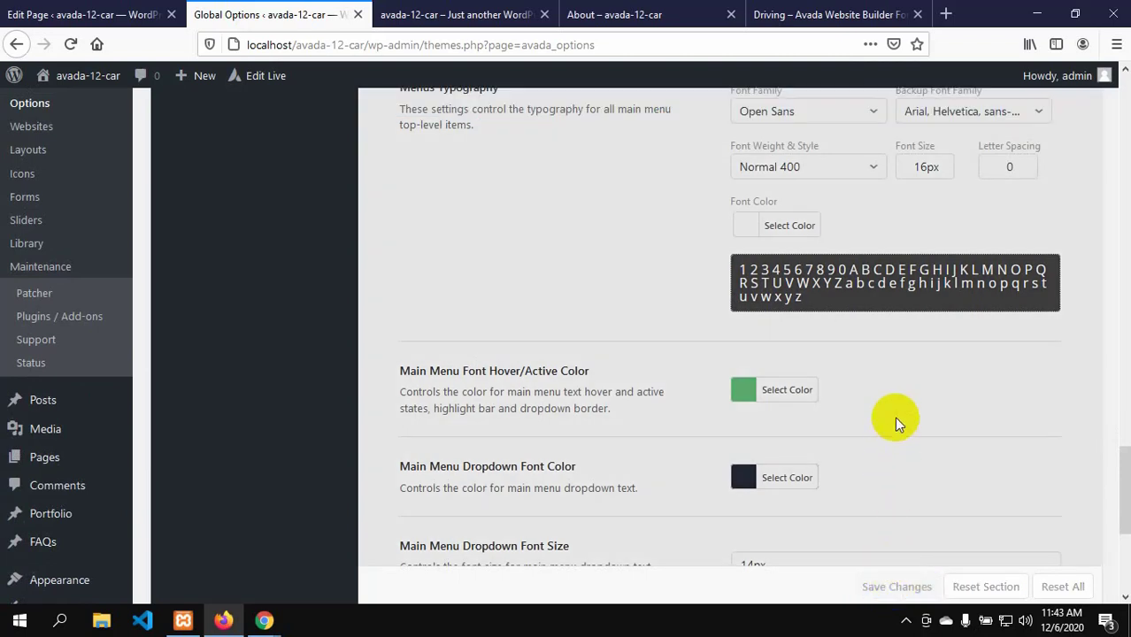
pyautogui.scroll(2, 869, 425)
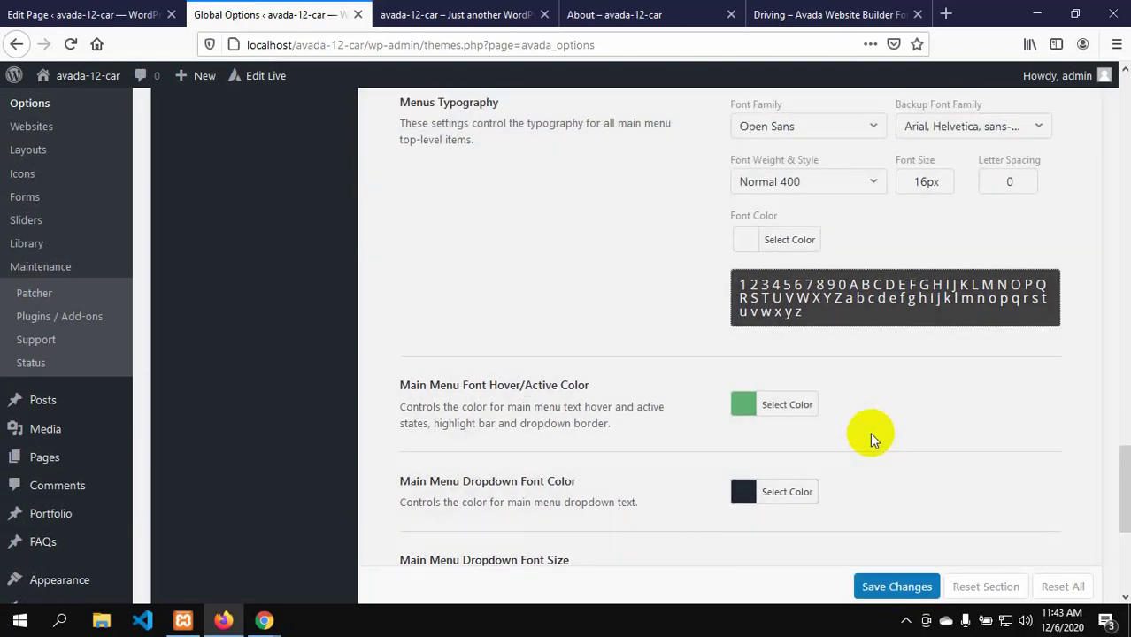
# - Reload the local About page to check the main menu's text color and size in the header
pyautogui.click(495, 14)
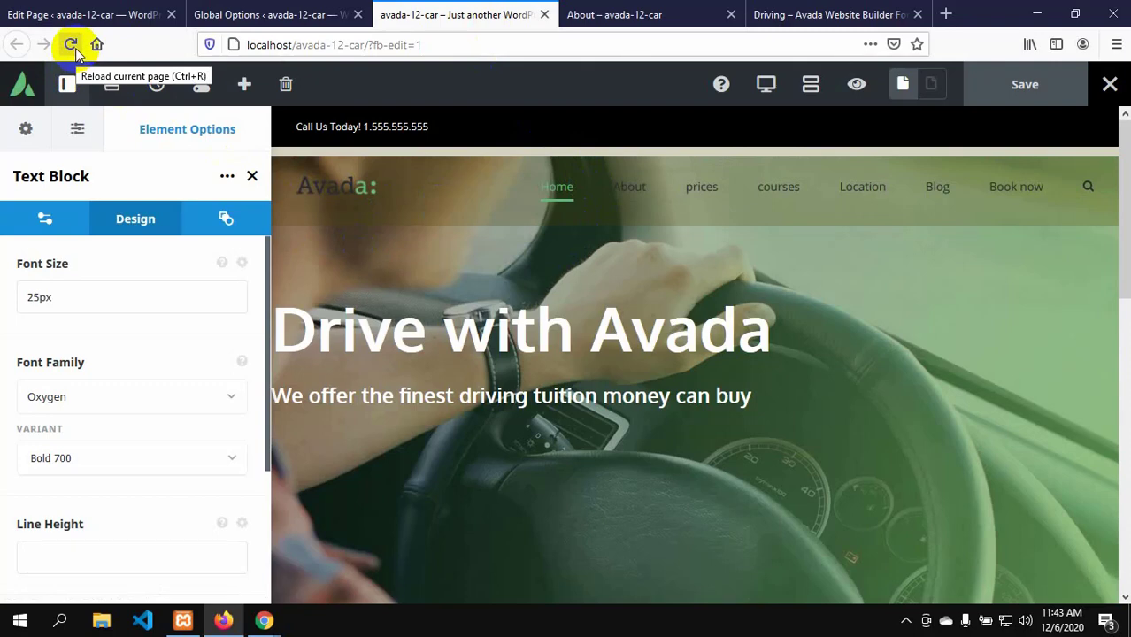
pyautogui.click(584, 15)
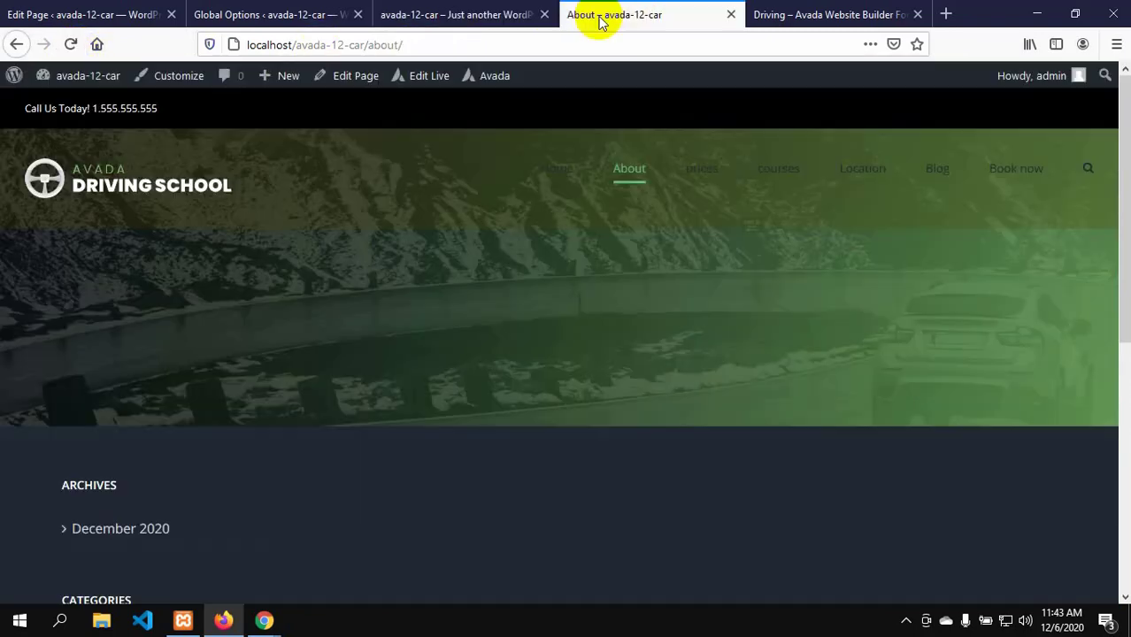
pyautogui.click(71, 44)
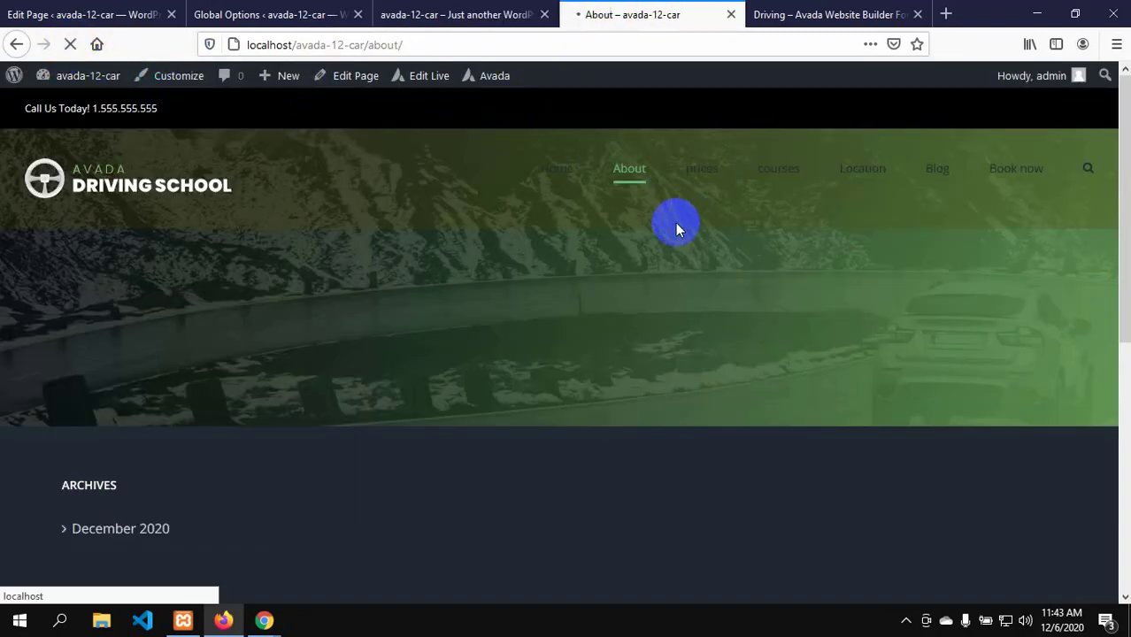
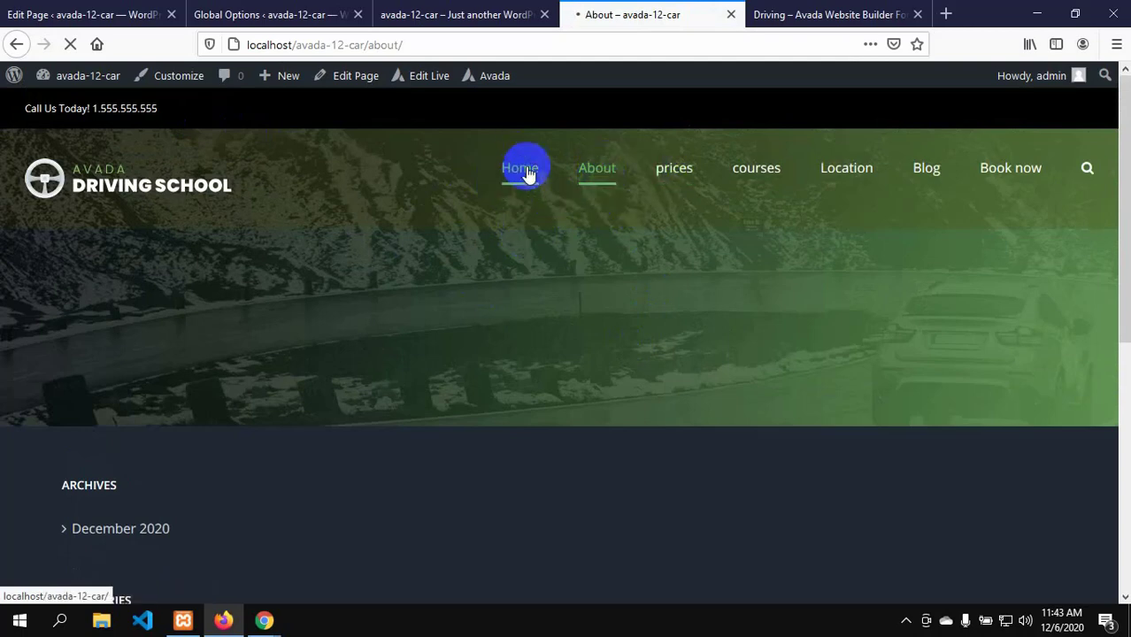
# - Open the local home page and check its header menu both at the page start and while scrolled
pyautogui.click(587, 182)
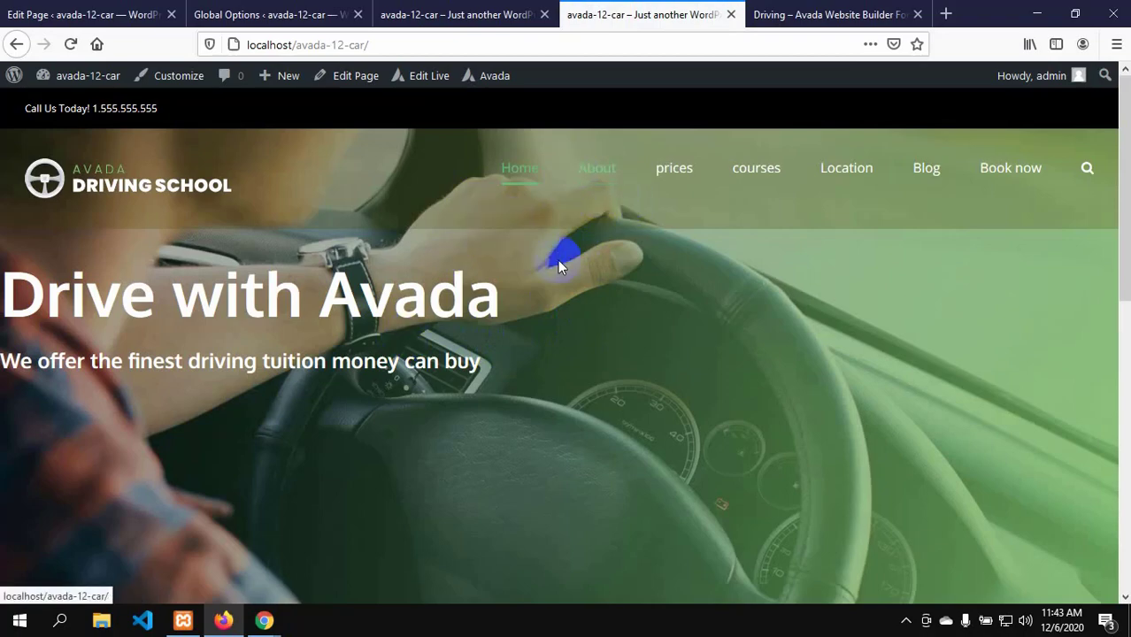
pyautogui.scroll(-3, 587, 403)
pyautogui.scroll(3, 589, 414)
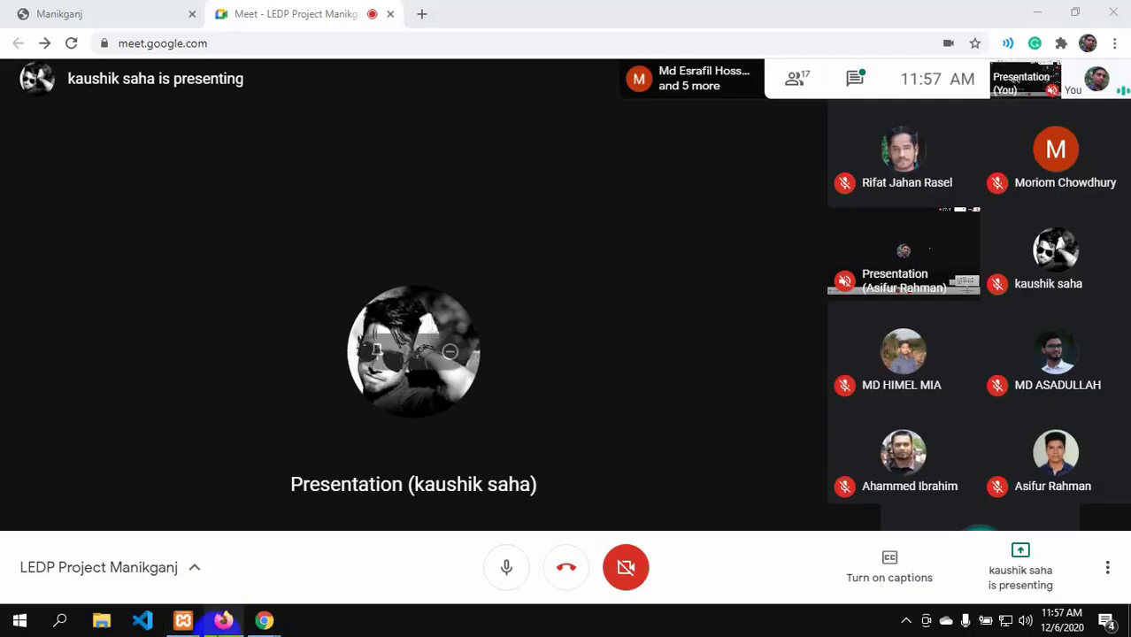
# - Switch to Firefox and examine the header menu, hero area and sticky header of the Avada Driving School demo's home page
pyautogui.click(223, 621)
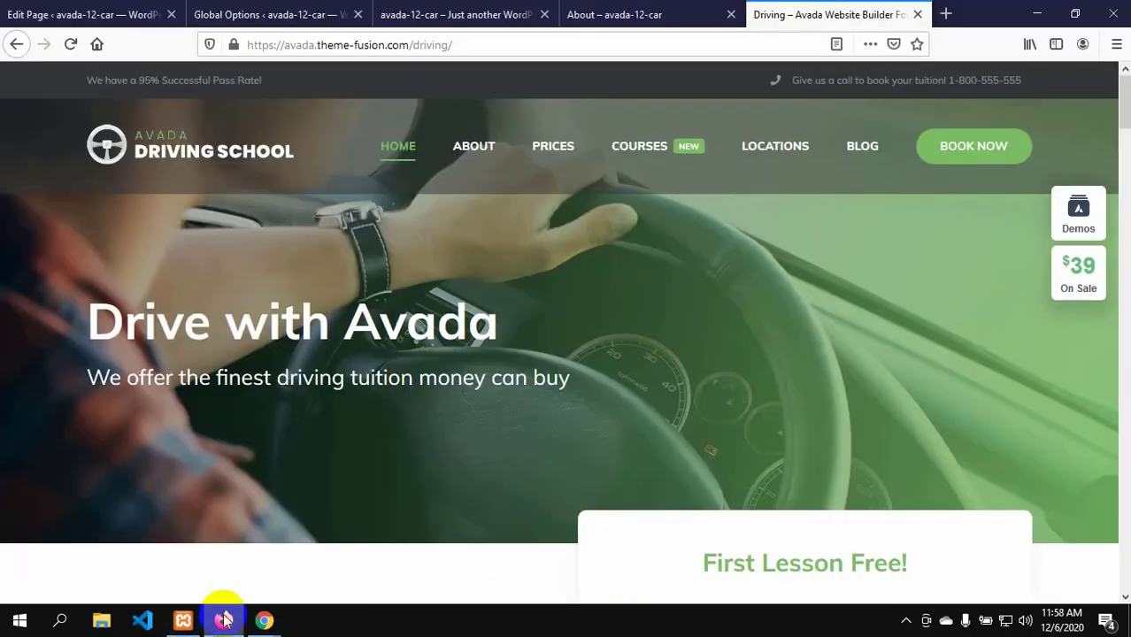
pyautogui.scroll(-1, 374, 390)
pyautogui.scroll(1, 373, 391)
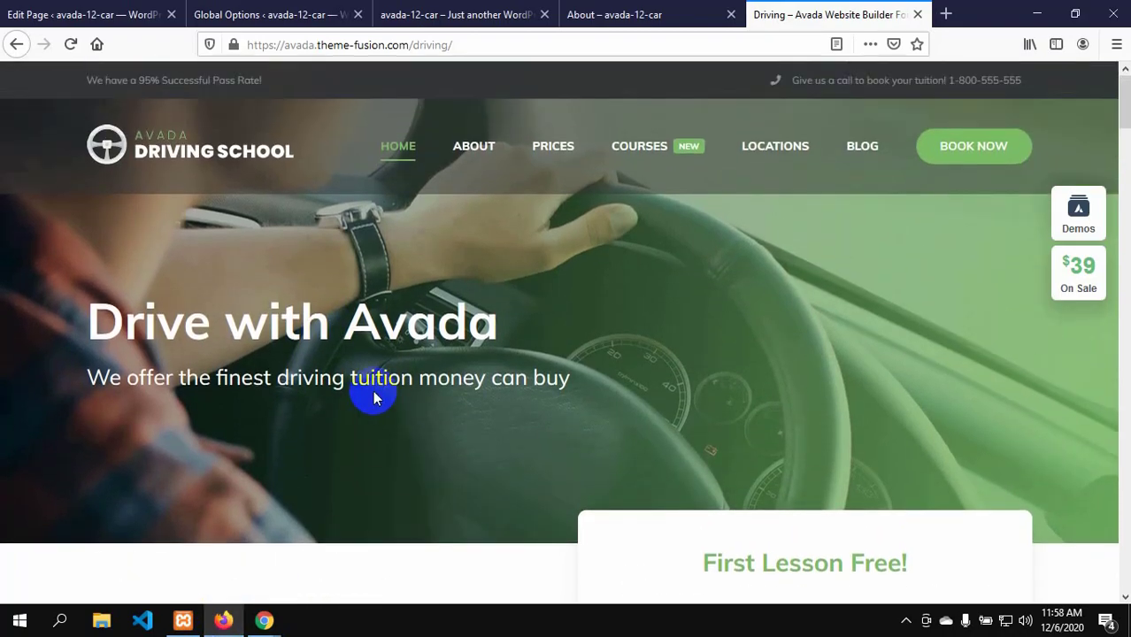
pyautogui.scroll(-1, 505, 353)
pyautogui.scroll(-2, 293, 385)
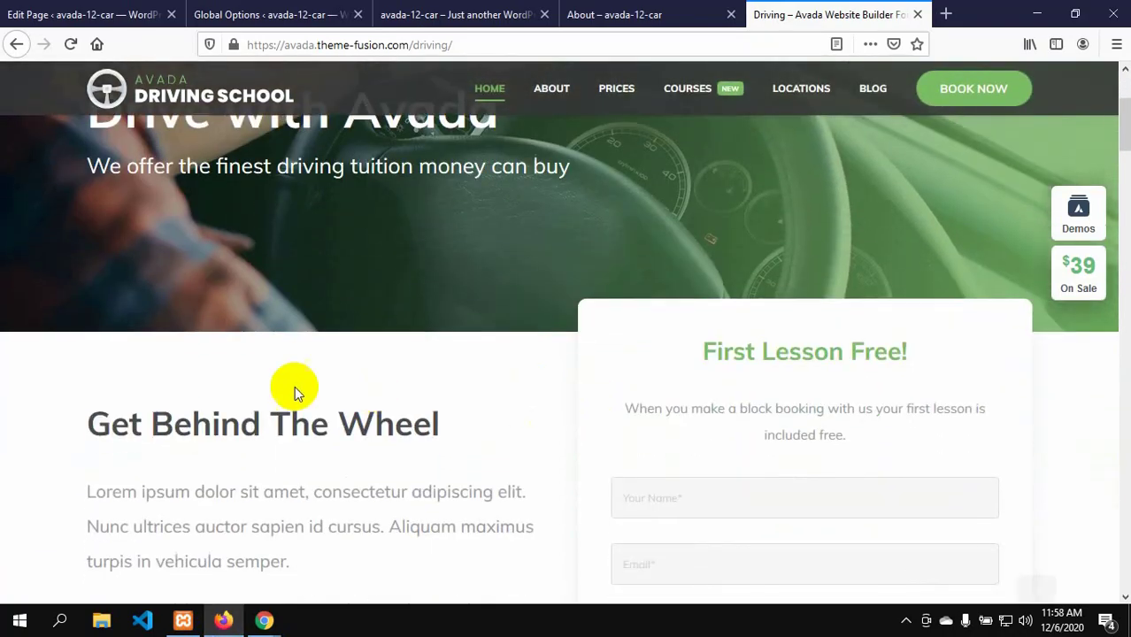
pyautogui.scroll(2, 398, 339)
pyautogui.scroll(-2, 398, 338)
pyautogui.scroll(3, 387, 373)
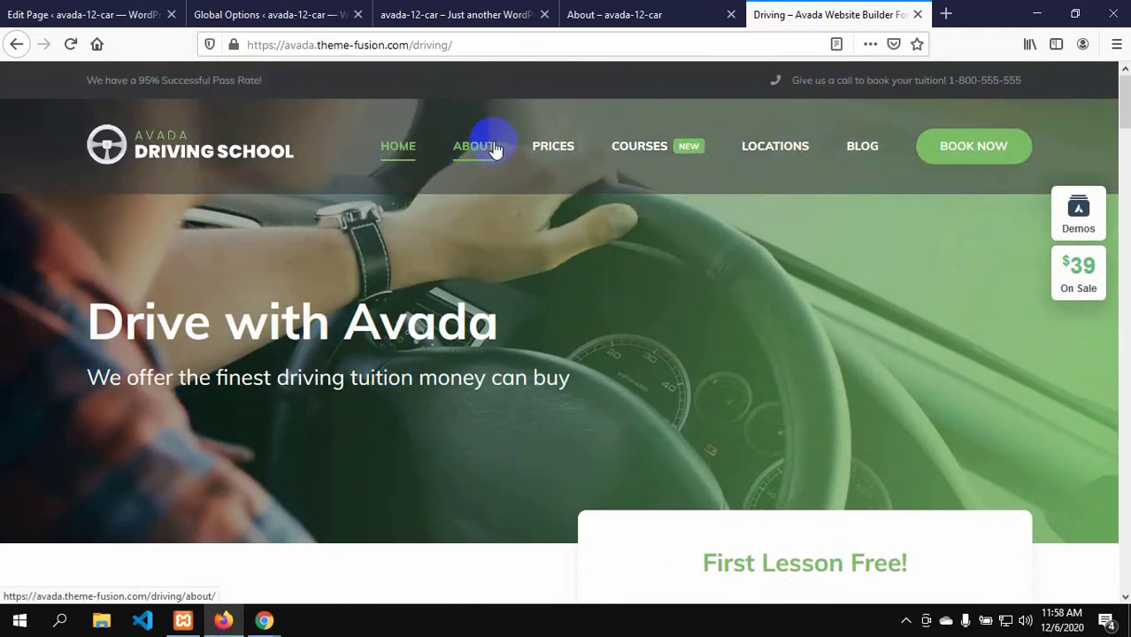
pyautogui.moveTo(693, 156)
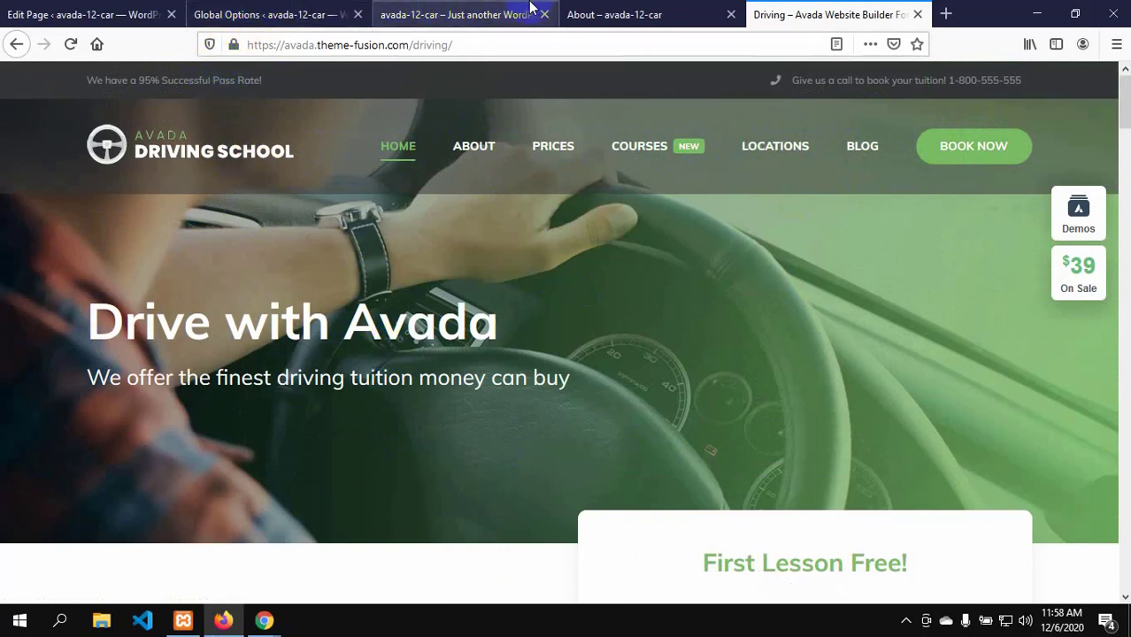
# - Go from the local About page to the local home page and examine its hero and sticky header menu
pyautogui.click(601, 16)
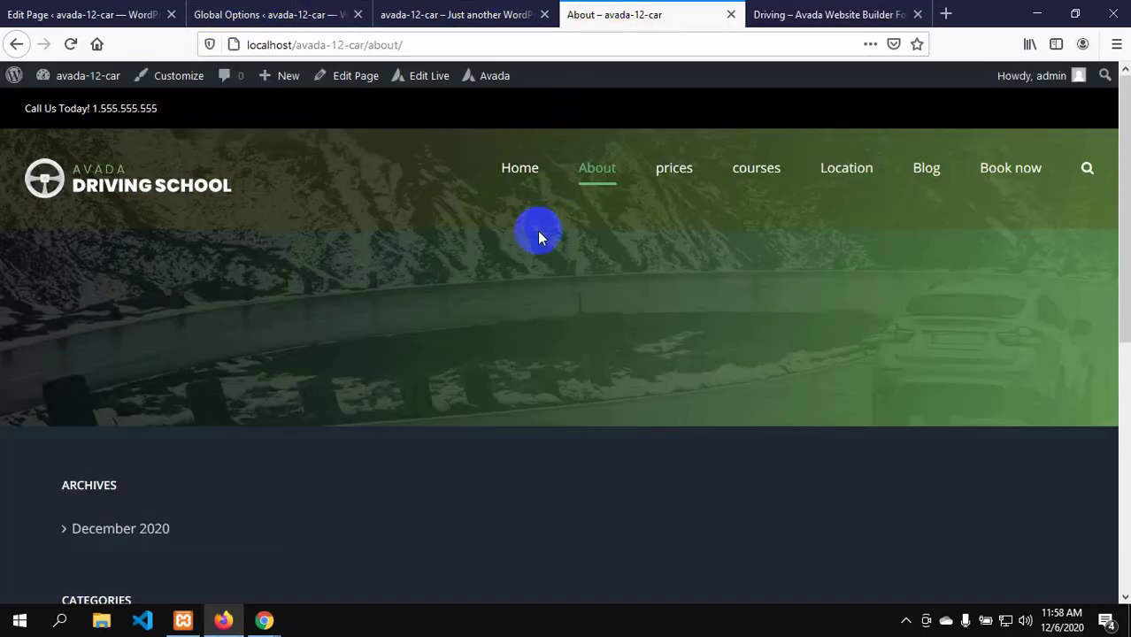
pyautogui.click(521, 169)
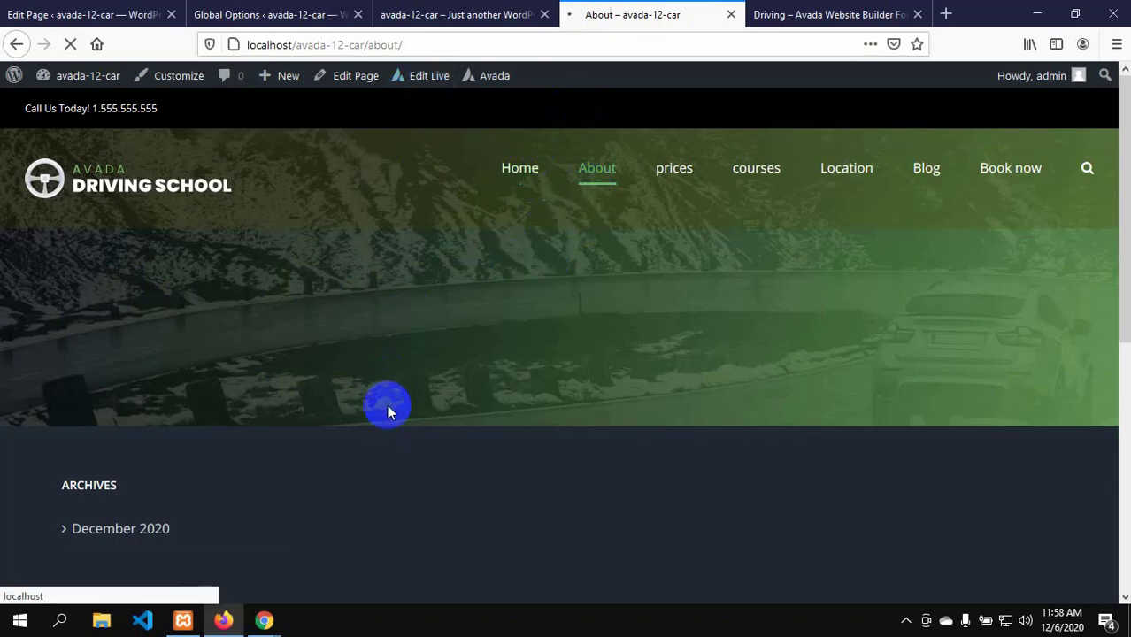
pyautogui.scroll(-3, 463, 422)
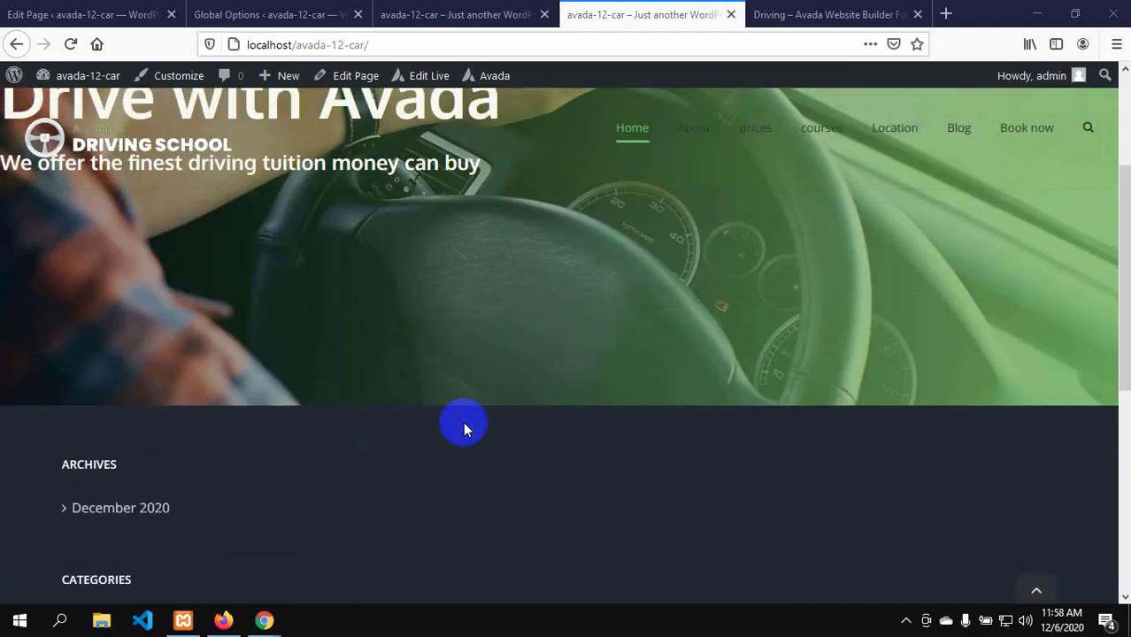
pyautogui.scroll(3, 463, 421)
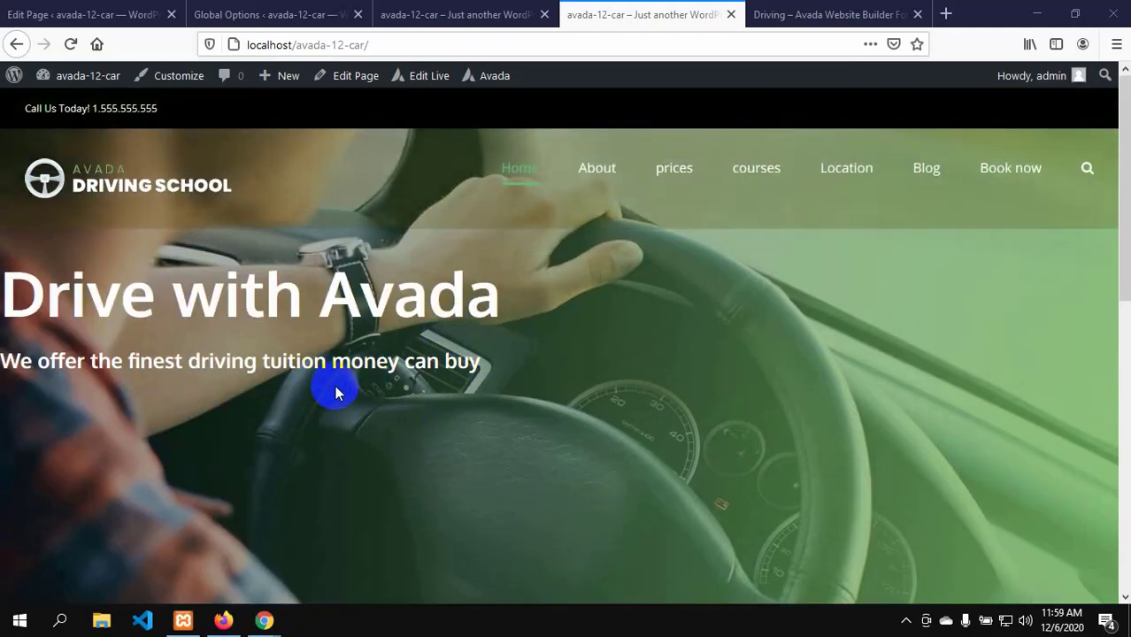
pyautogui.scroll(-3, 339, 389)
pyautogui.scroll(4, 339, 388)
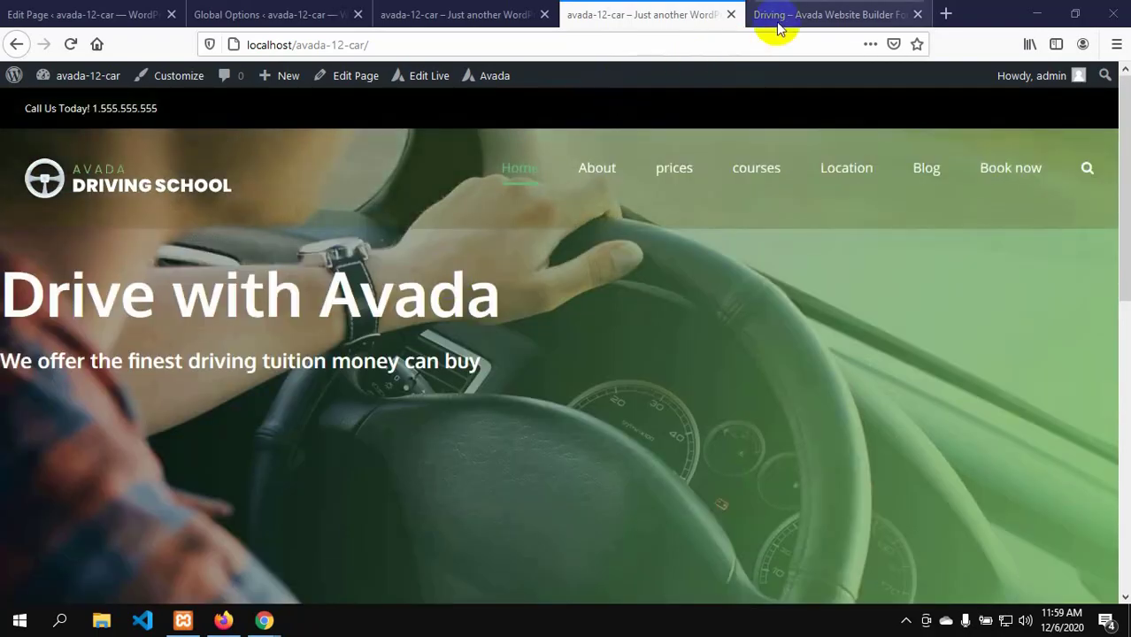
# - Examine the demo's section below the hero, with the Get Behind The Wheel text and the First Lesson Free! form
pyautogui.click(777, 15)
pyautogui.scroll(-5, 564, 372)
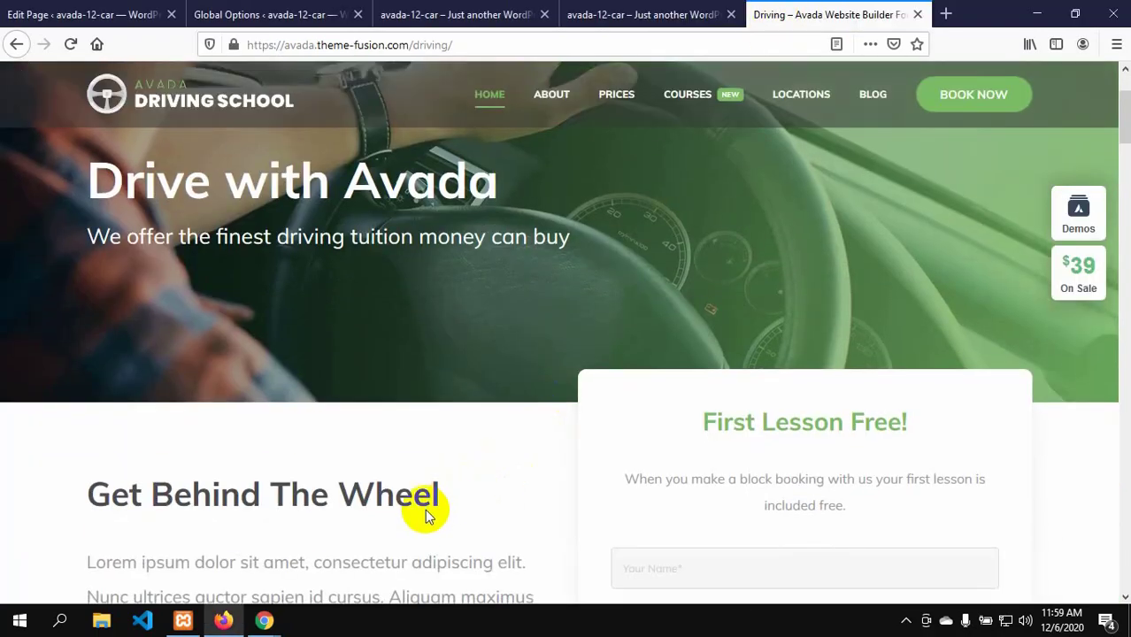
pyautogui.scroll(-3, 101, 298)
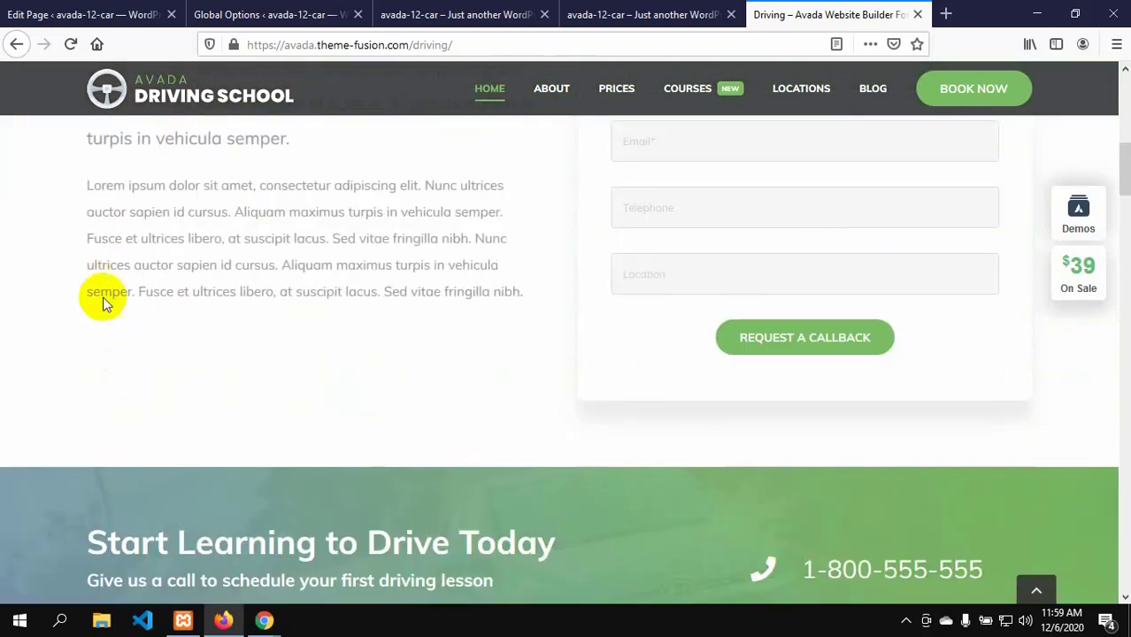
pyautogui.scroll(4, 93, 391)
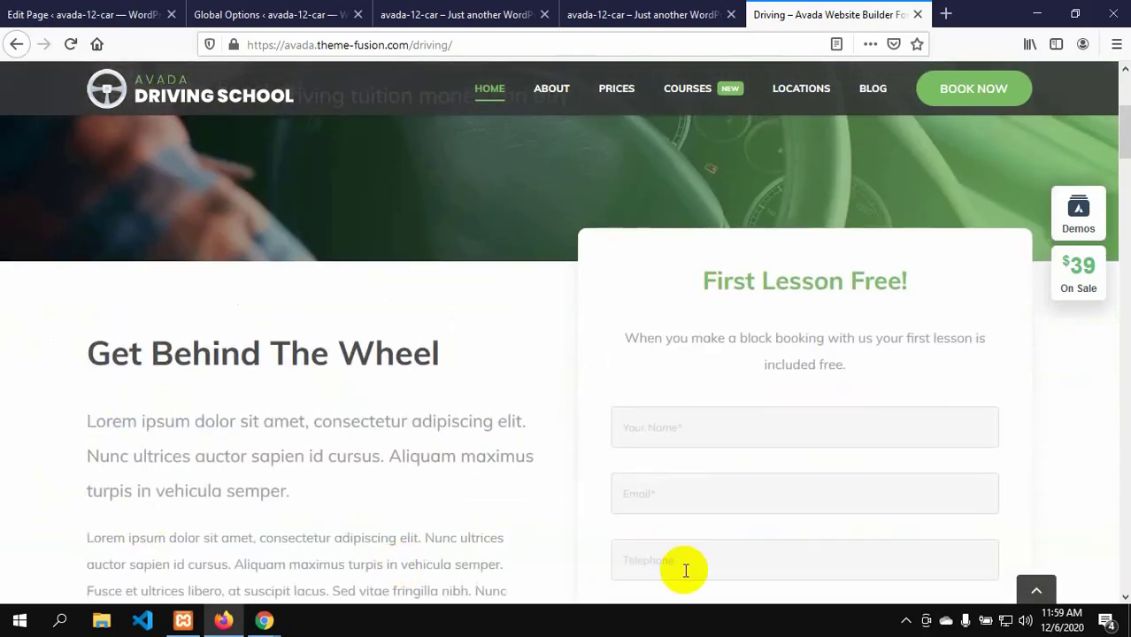
pyautogui.scroll(-1, 1088, 486)
pyautogui.scroll(3, 778, 475)
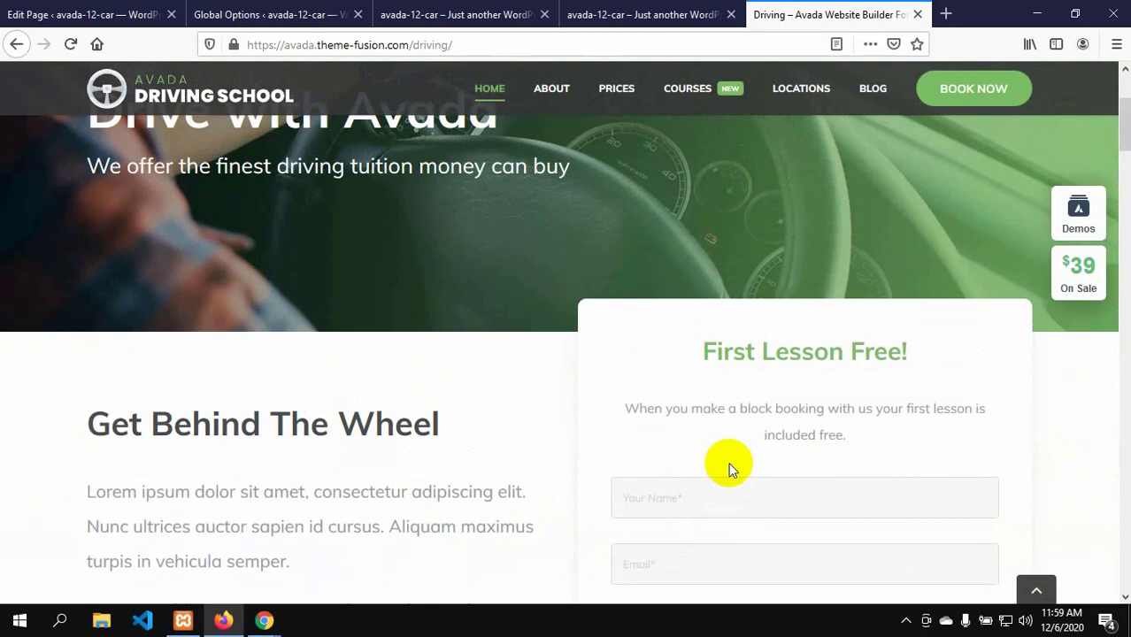
# - Leave the About page's editor and open the list of all pages in the WordPress admin
pyautogui.click(80, 9)
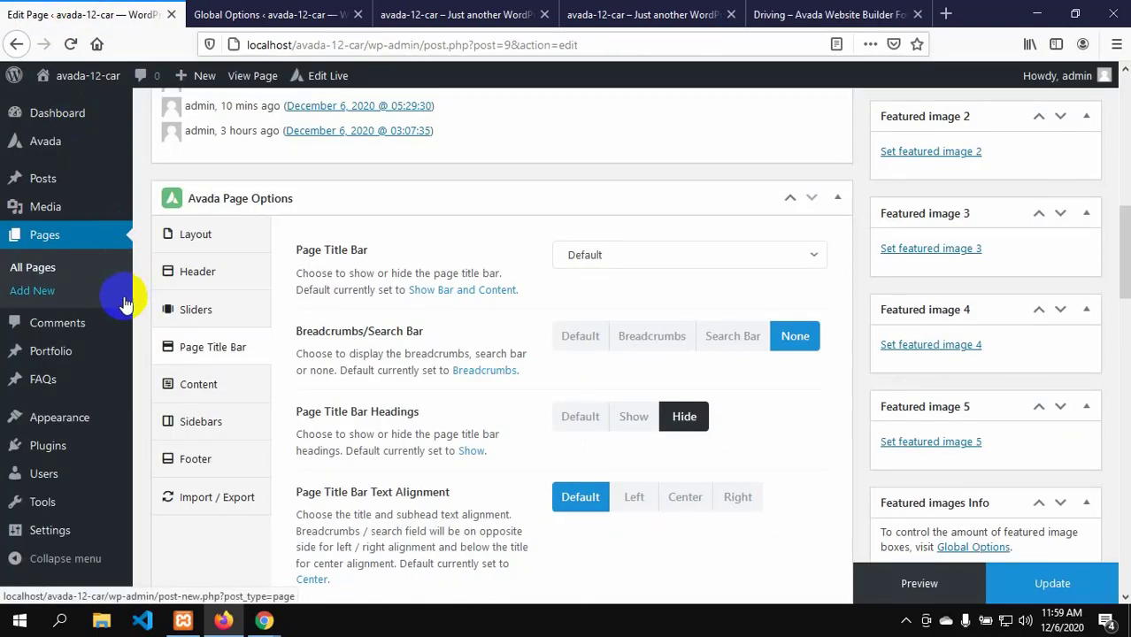
pyautogui.scroll(3, 121, 298)
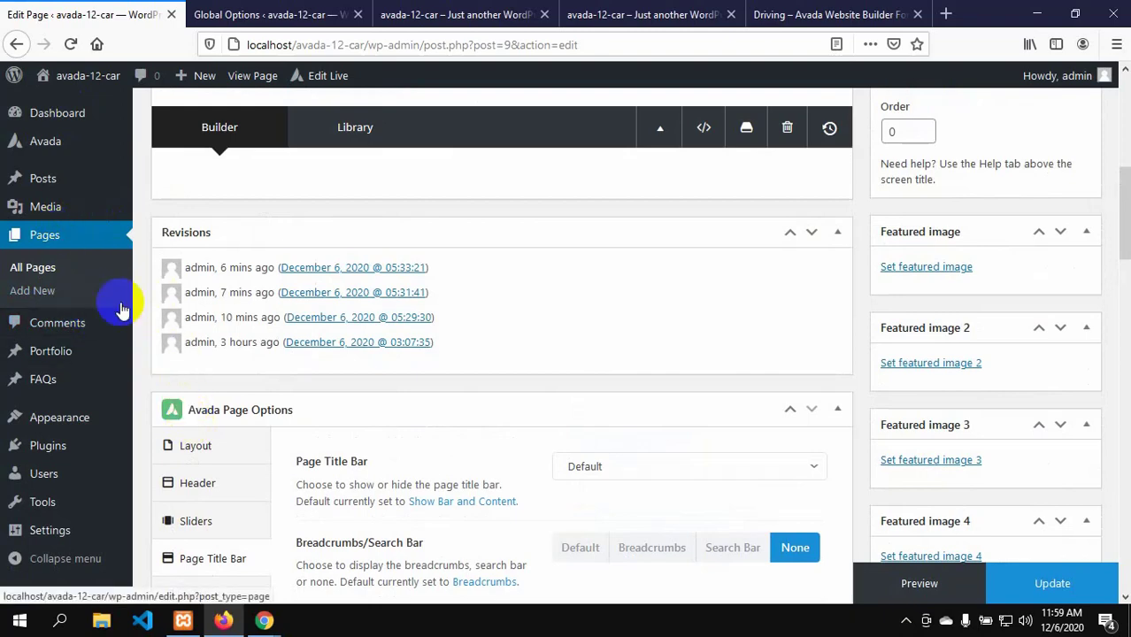
pyautogui.click(42, 269)
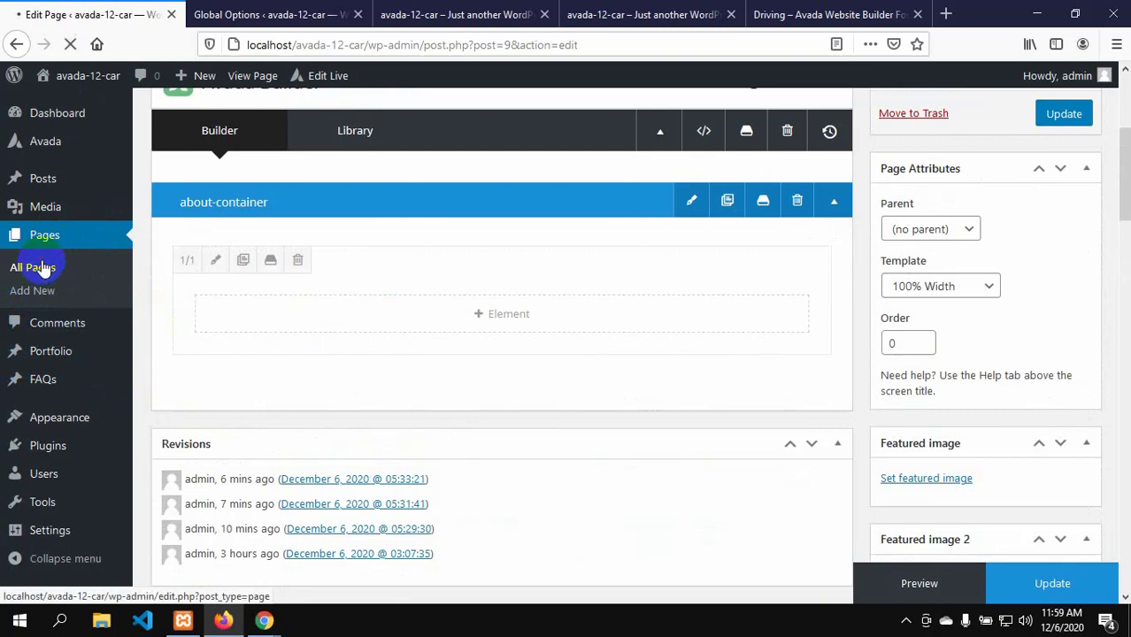
# - In the home page's Avada Live editor, start adding a new container below the hero section and bring up the container layout choices
pyautogui.click(266, 14)
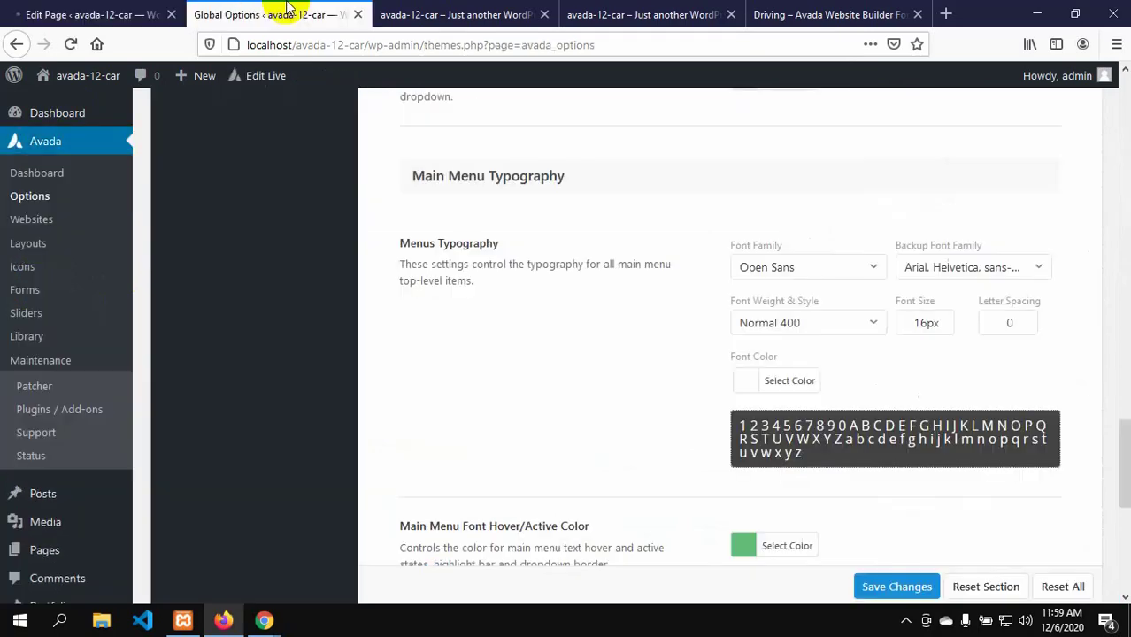
pyautogui.scroll(3, 396, 253)
pyautogui.click(412, 14)
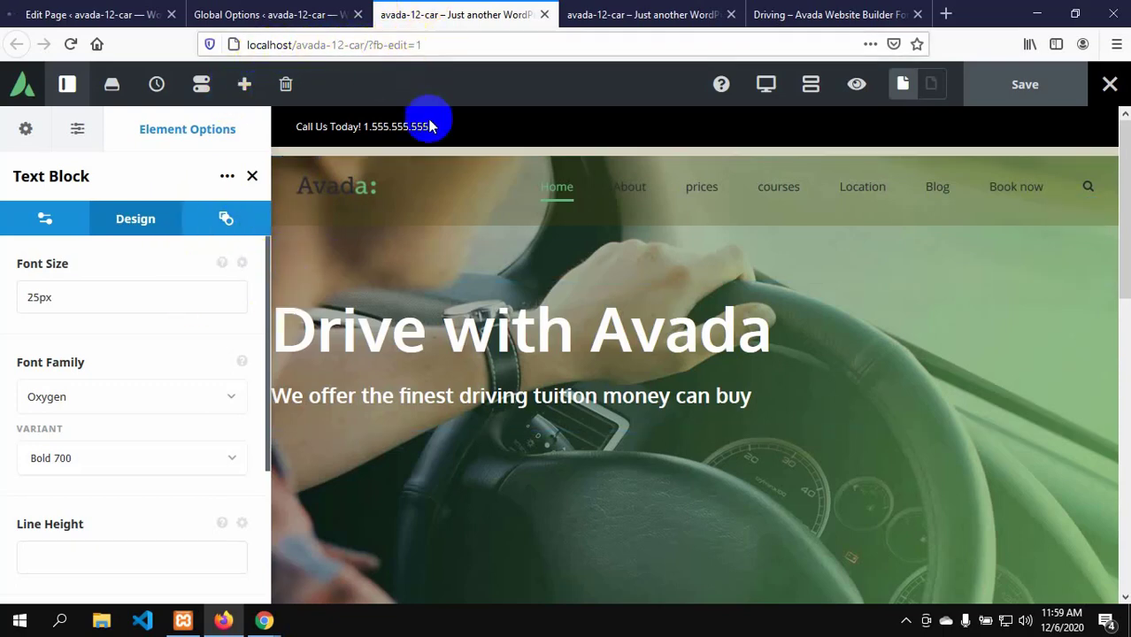
pyautogui.scroll(-2, 537, 305)
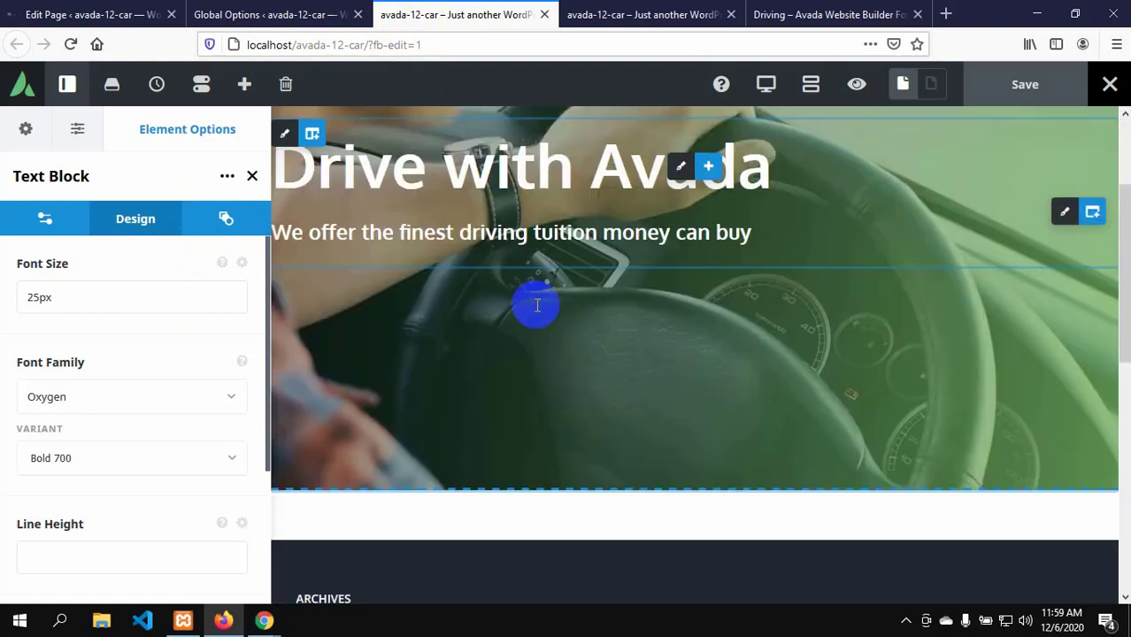
pyautogui.scroll(-1, 534, 305)
pyautogui.scroll(3, 532, 306)
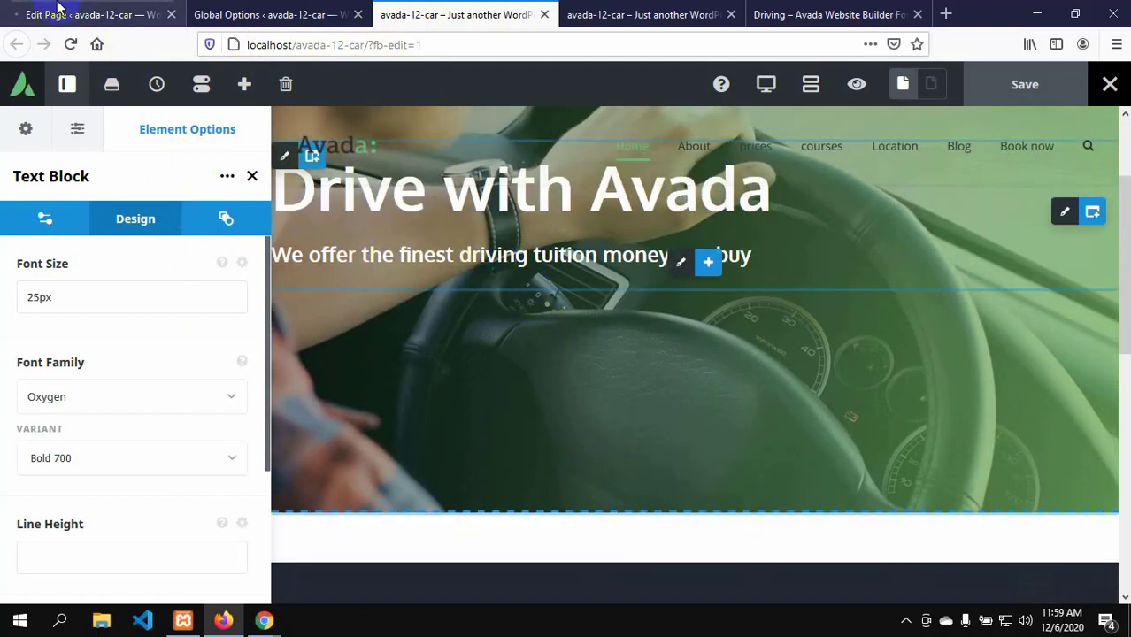
pyautogui.click(59, 7)
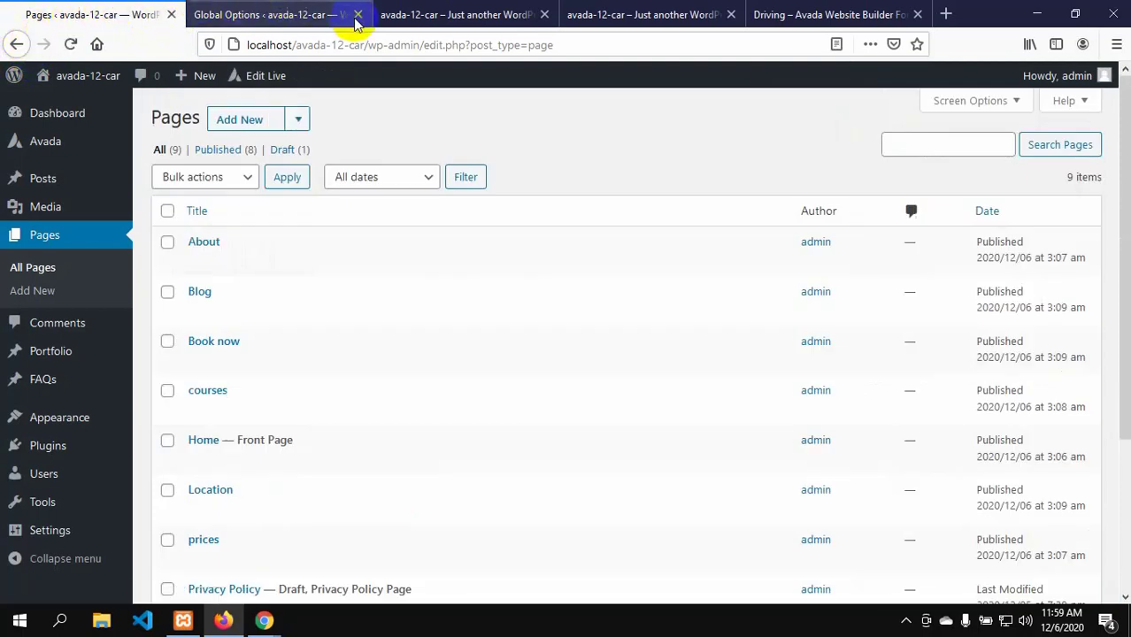
pyautogui.click(469, 12)
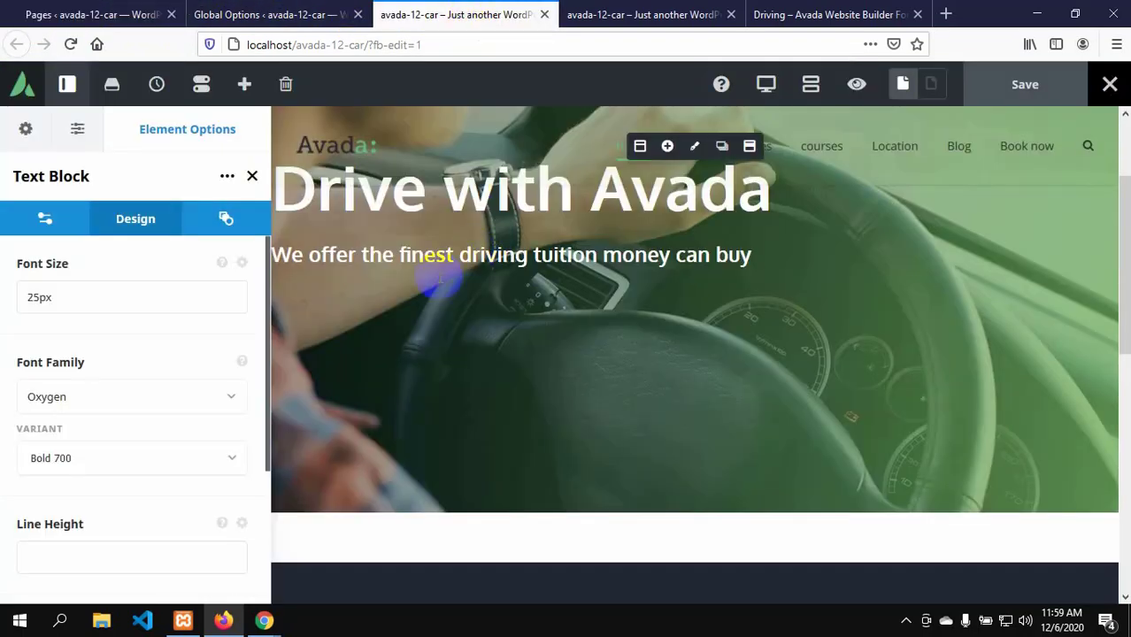
pyautogui.scroll(-2, 1026, 292)
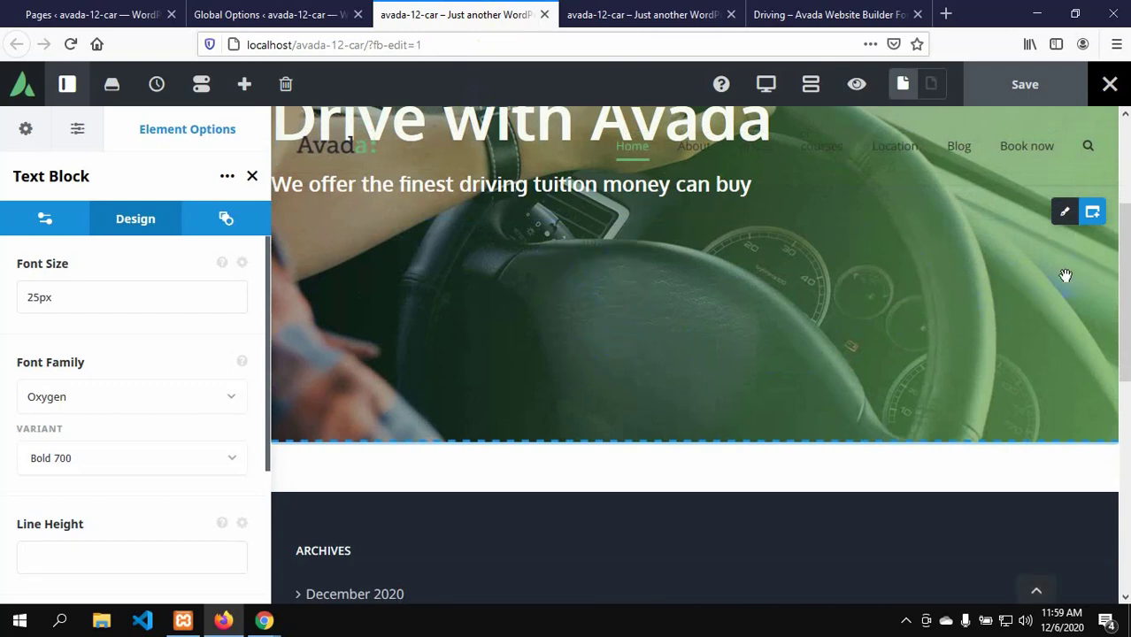
pyautogui.click(1093, 214)
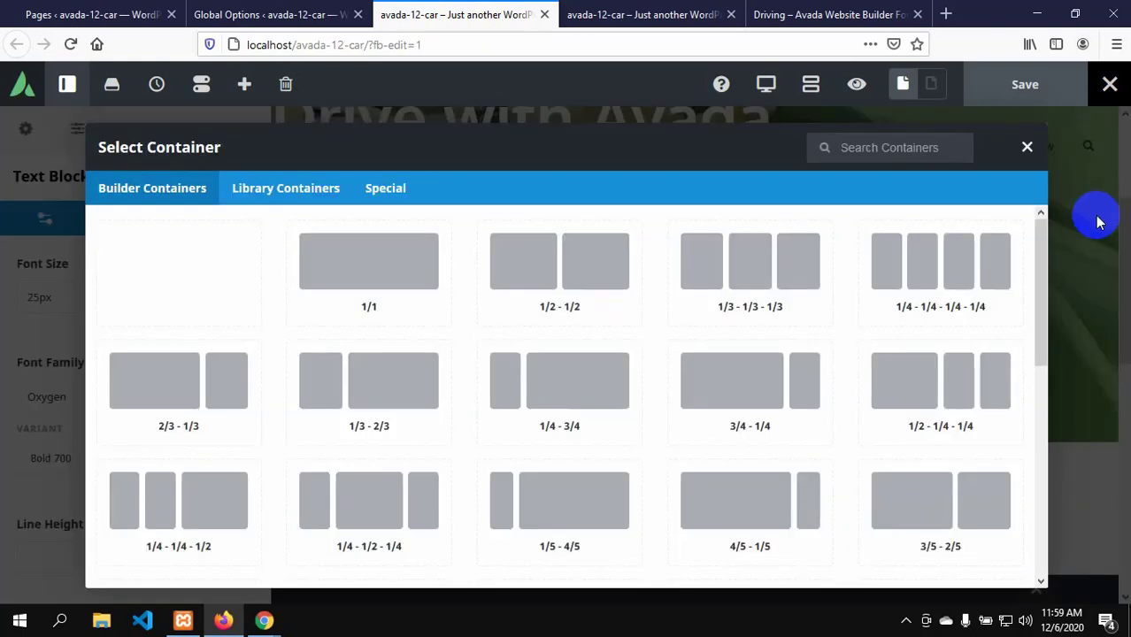
pyautogui.click(368, 297)
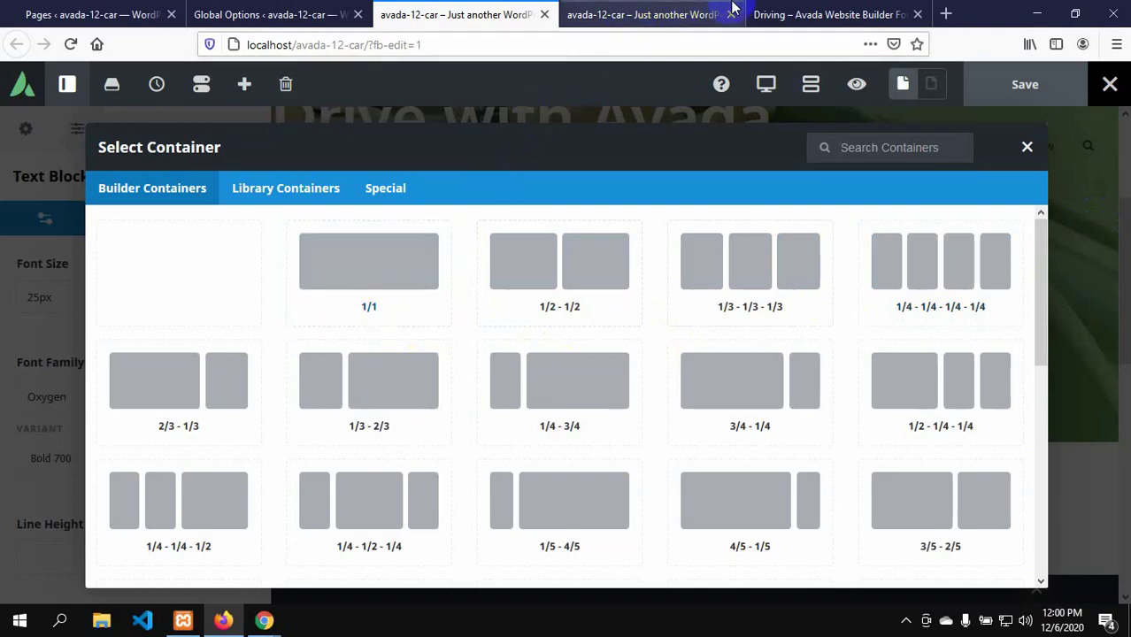
# - Check the column arrangement of the demo's text and callback form section, and return to the container layout choices in the live editor
pyautogui.click(829, 12)
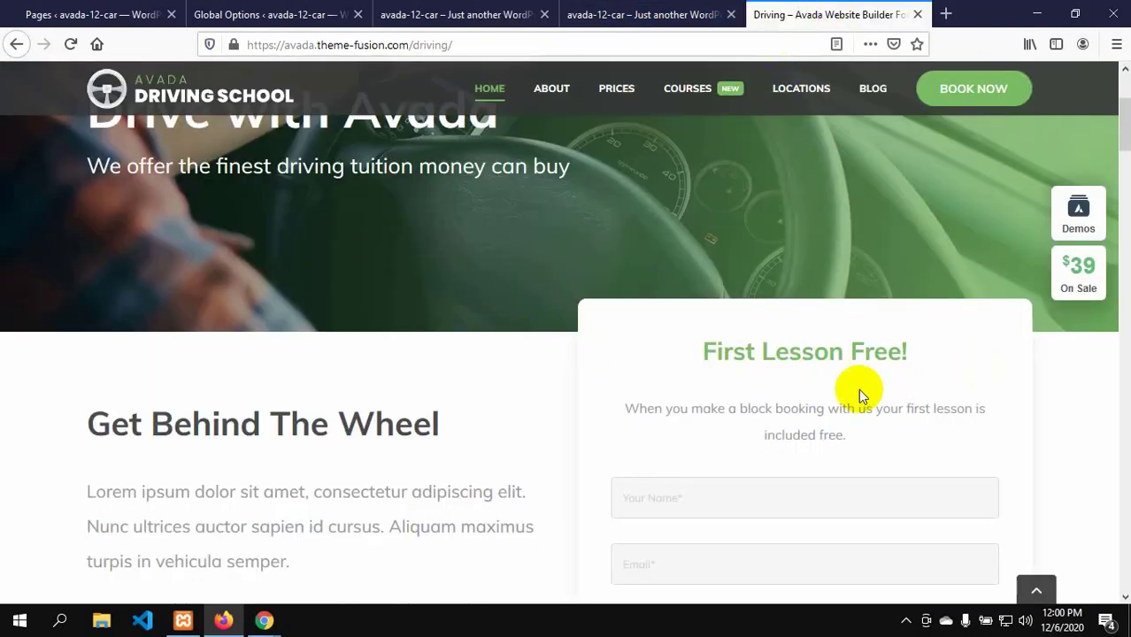
pyautogui.scroll(-3, 511, 393)
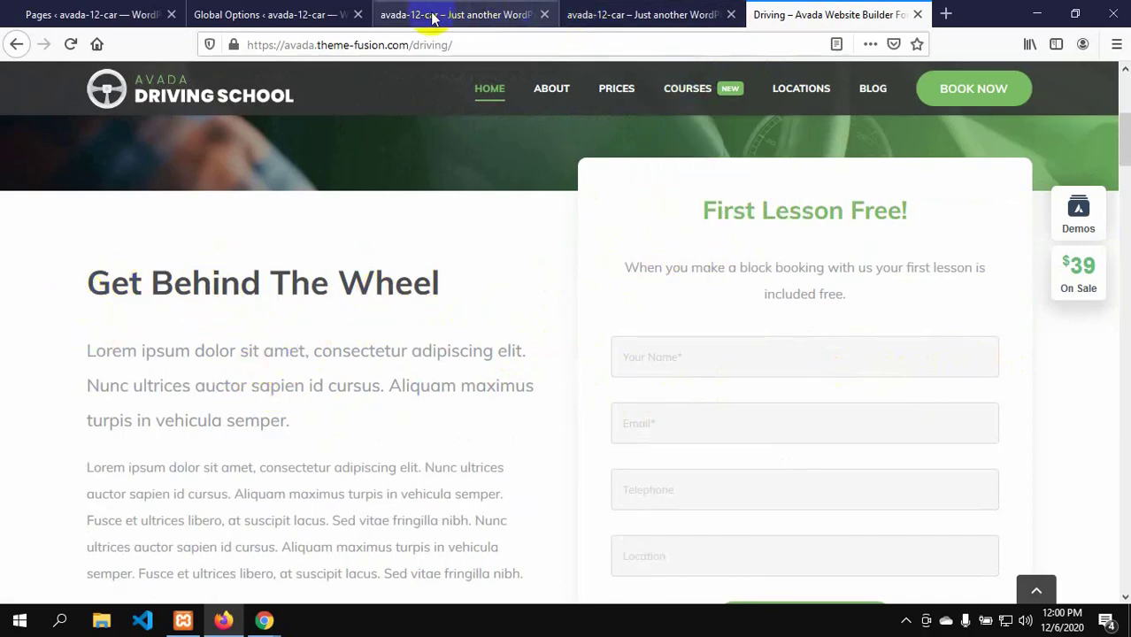
pyautogui.click(296, 16)
pyautogui.click(422, 15)
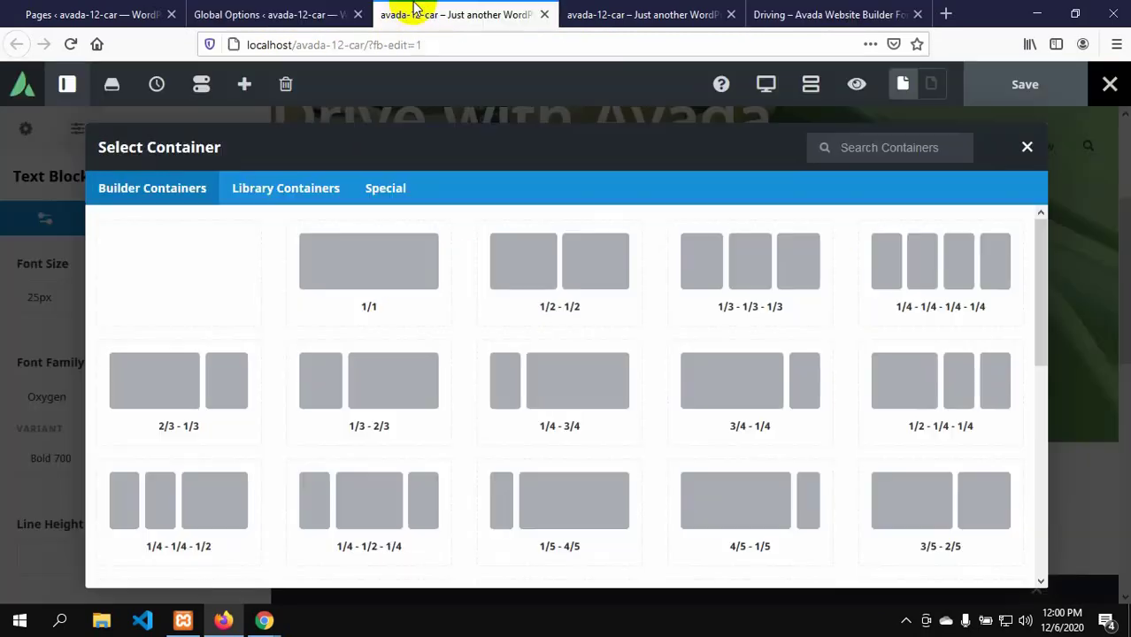
# - Review the available container layouts, comparing the 2/3 - 1/3, 1/2 - 1/2 and 3/5 - 2/5 column splits
pyautogui.click(202, 391)
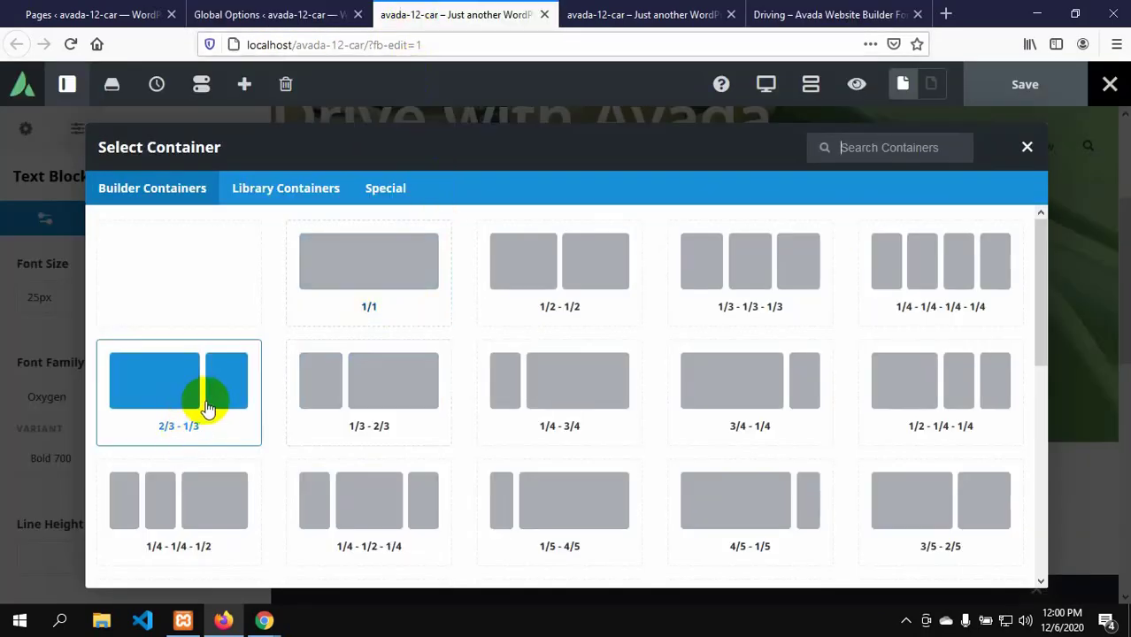
pyautogui.click(159, 380)
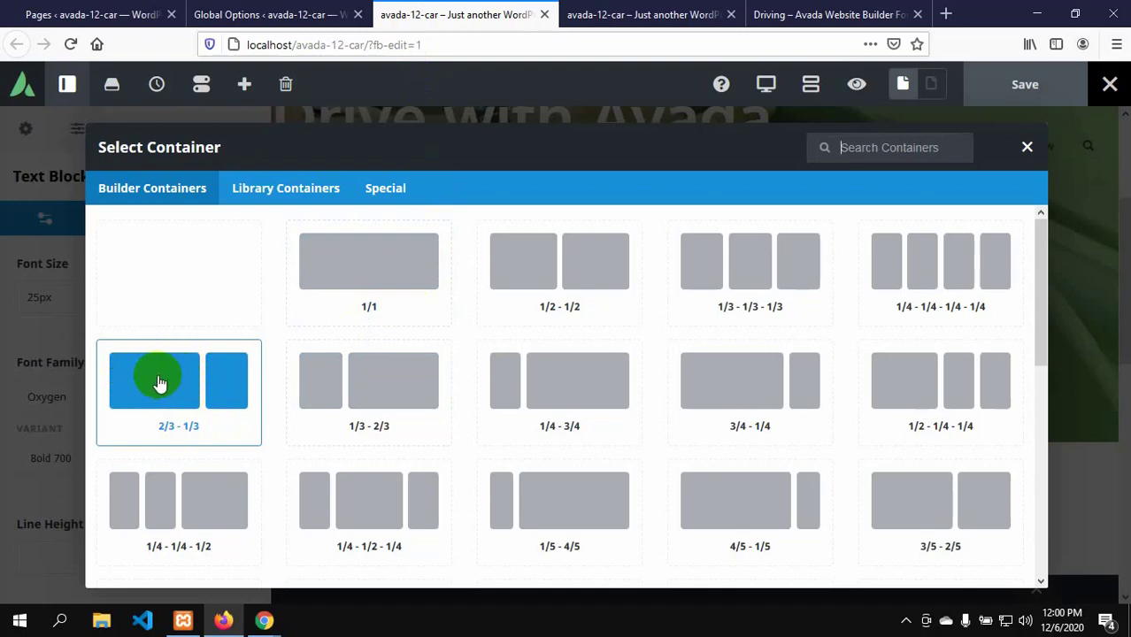
pyautogui.click(208, 382)
pyautogui.click(183, 385)
pyautogui.click(151, 380)
pyautogui.click(231, 368)
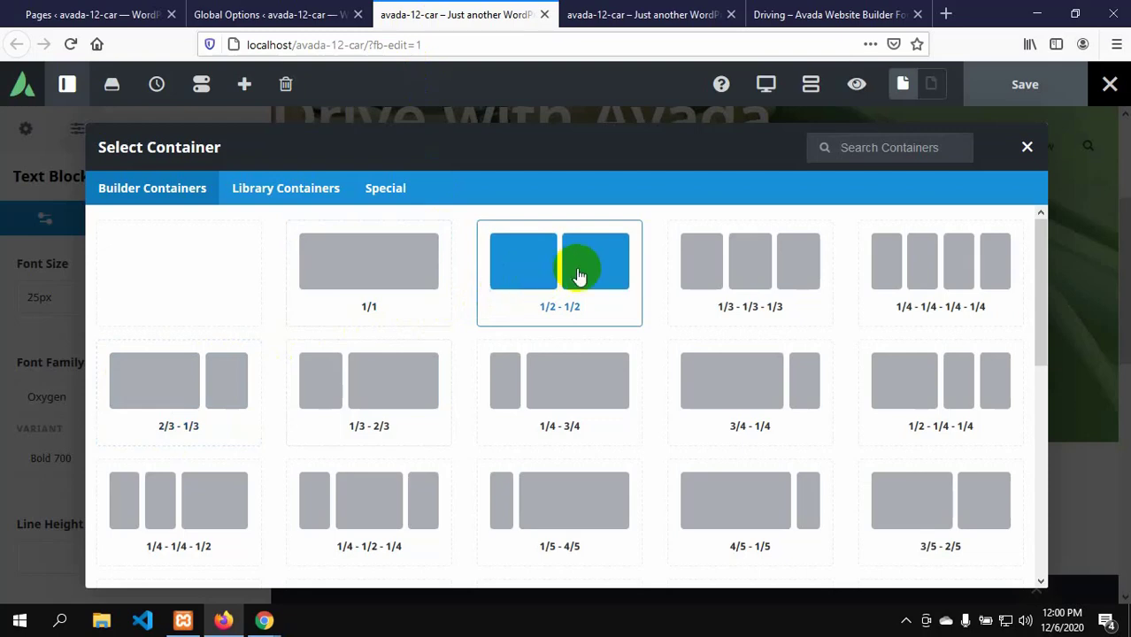
pyautogui.scroll(-1, 576, 276)
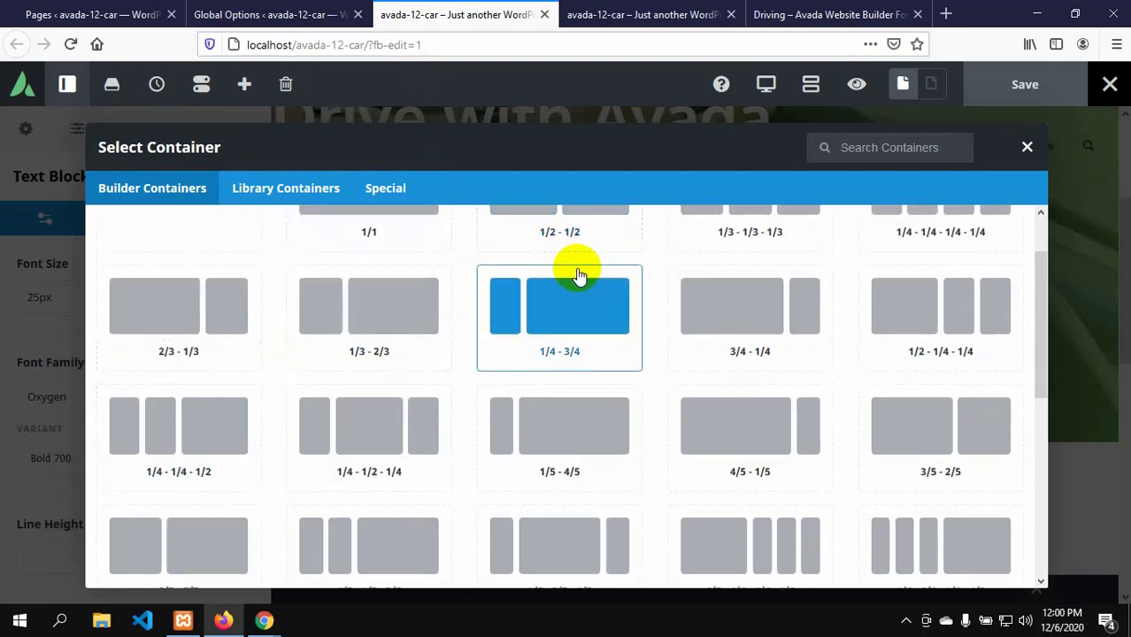
pyautogui.click(986, 435)
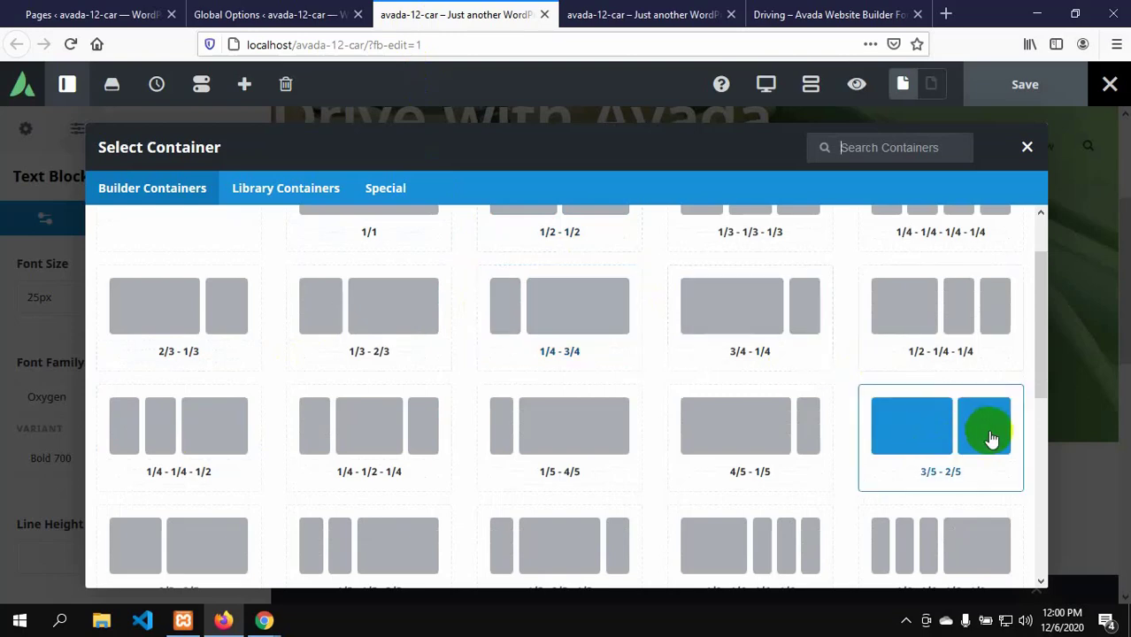
pyautogui.scroll(-2, 991, 438)
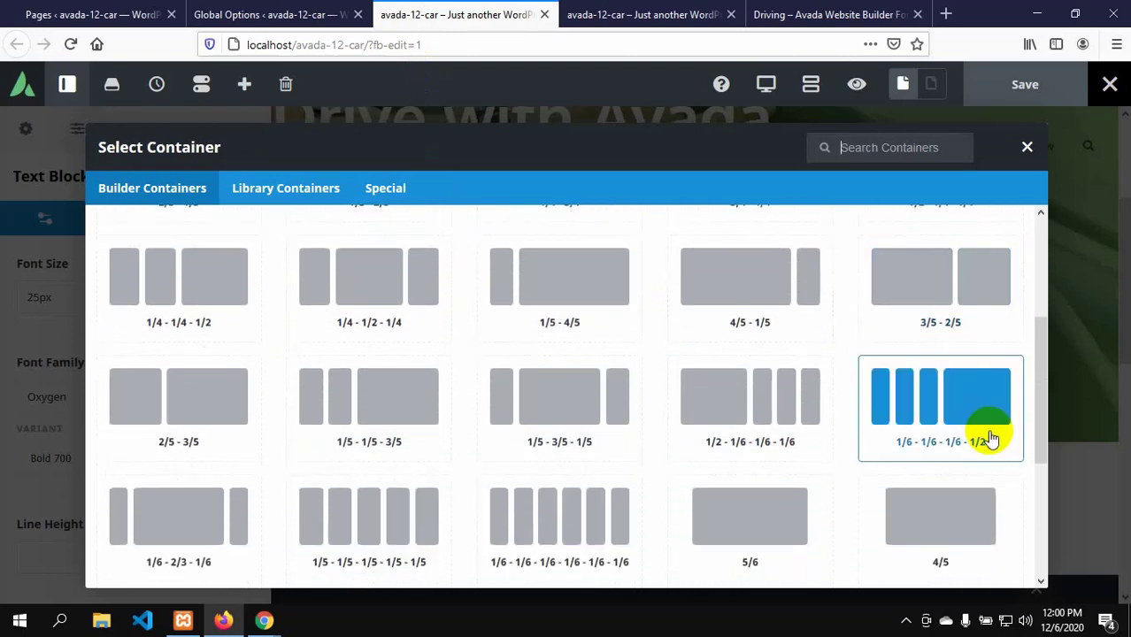
pyautogui.scroll(3, 991, 438)
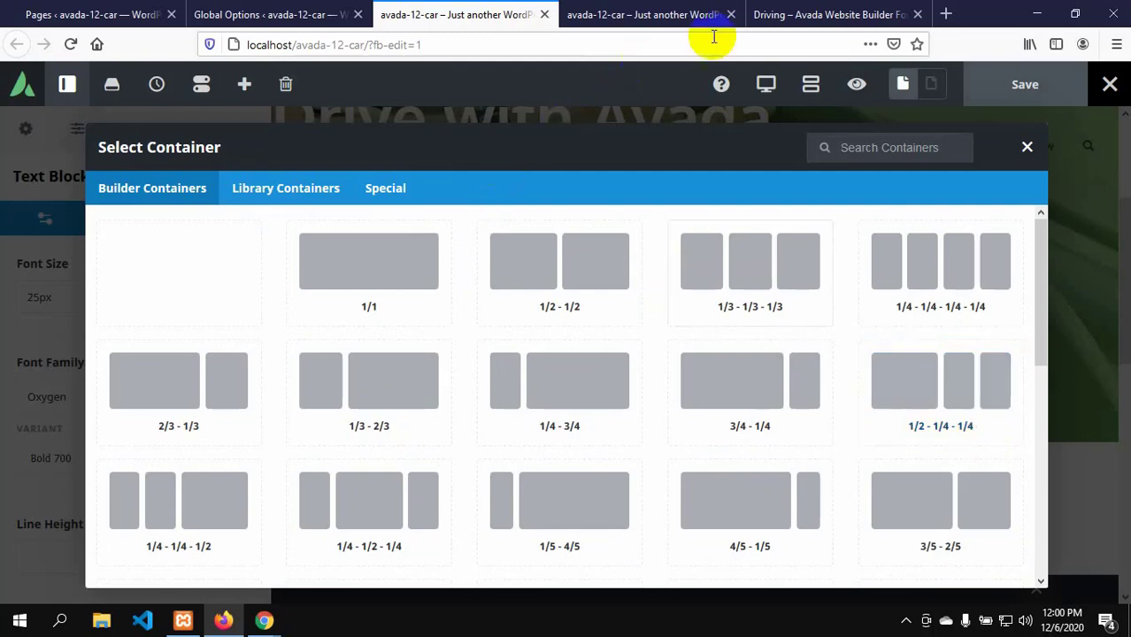
# - Check the widths of the demo's Get Behind The Wheel text and First Lesson Free! form, and return to the container layouts
pyautogui.click(807, 13)
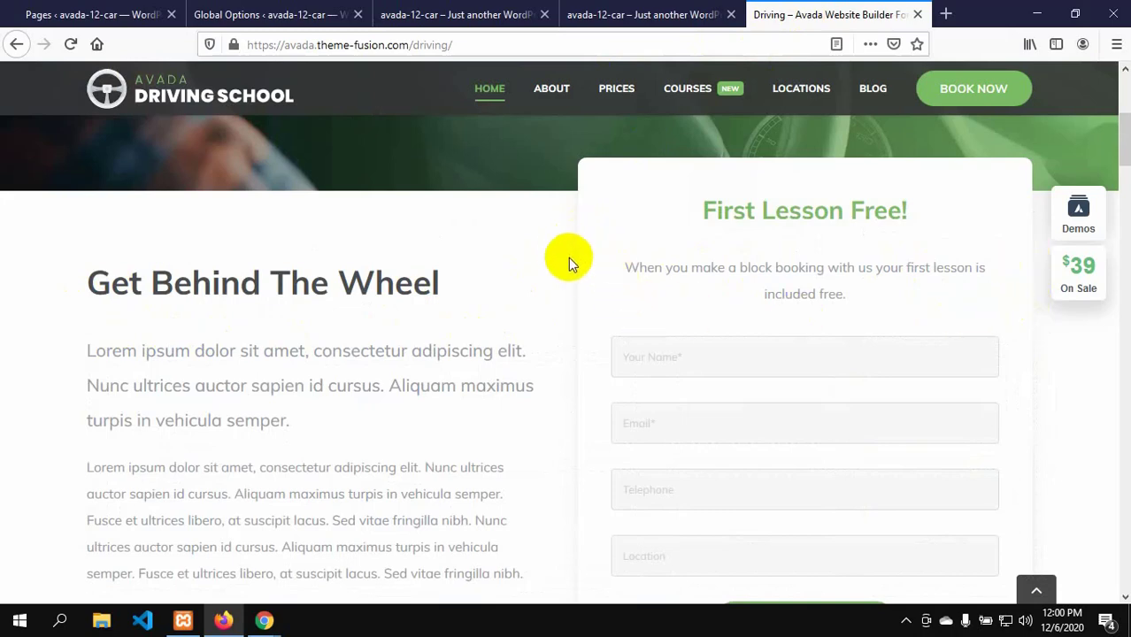
pyautogui.scroll(-3, 564, 421)
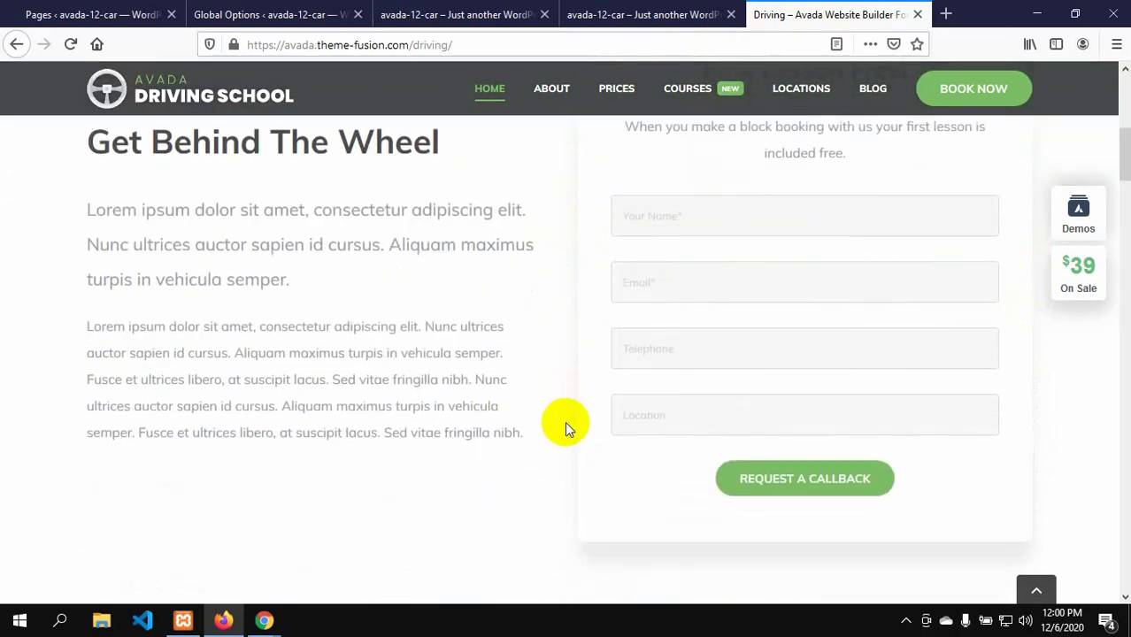
pyautogui.scroll(3, 565, 421)
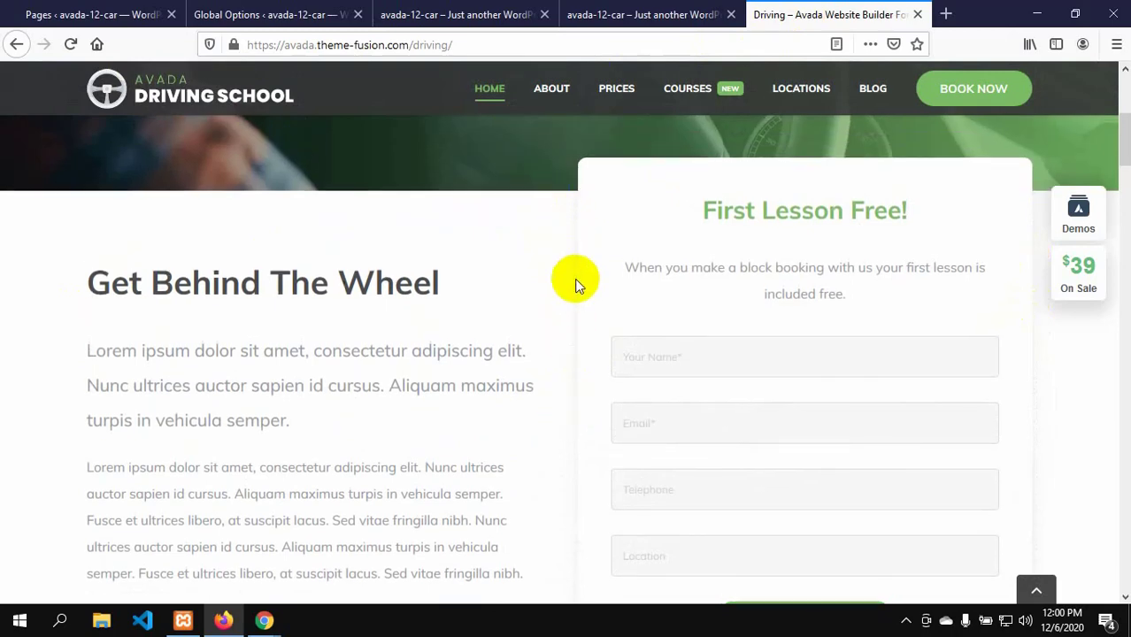
pyautogui.click(409, 17)
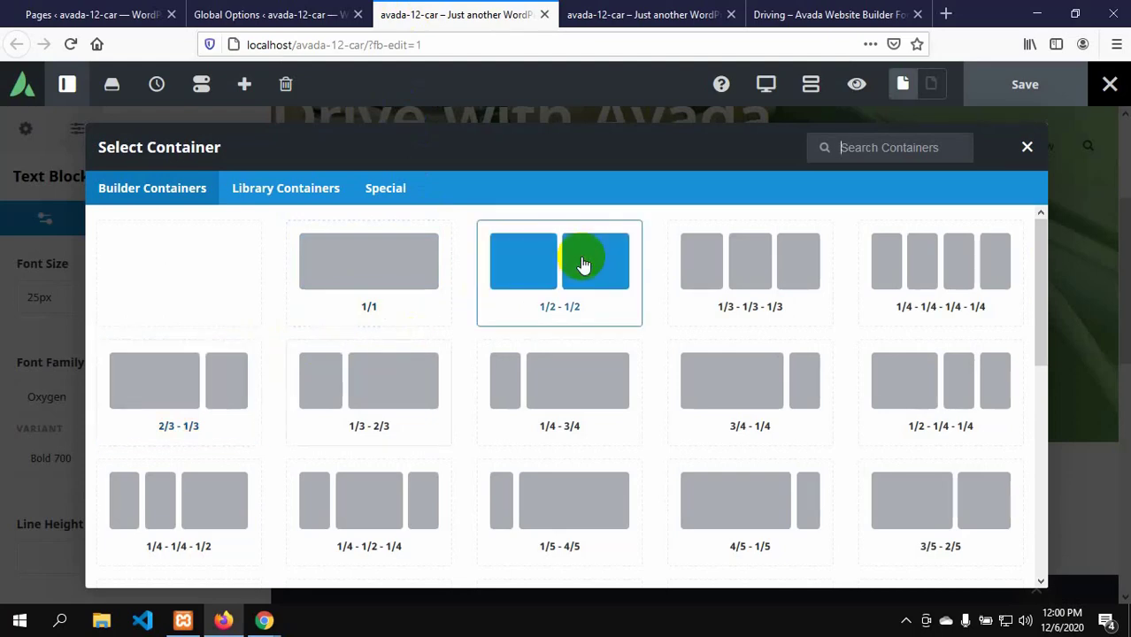
# - Look through the full list of container layouts for a two-column split that suits the demo's text and form section
pyautogui.scroll(-2, 583, 263)
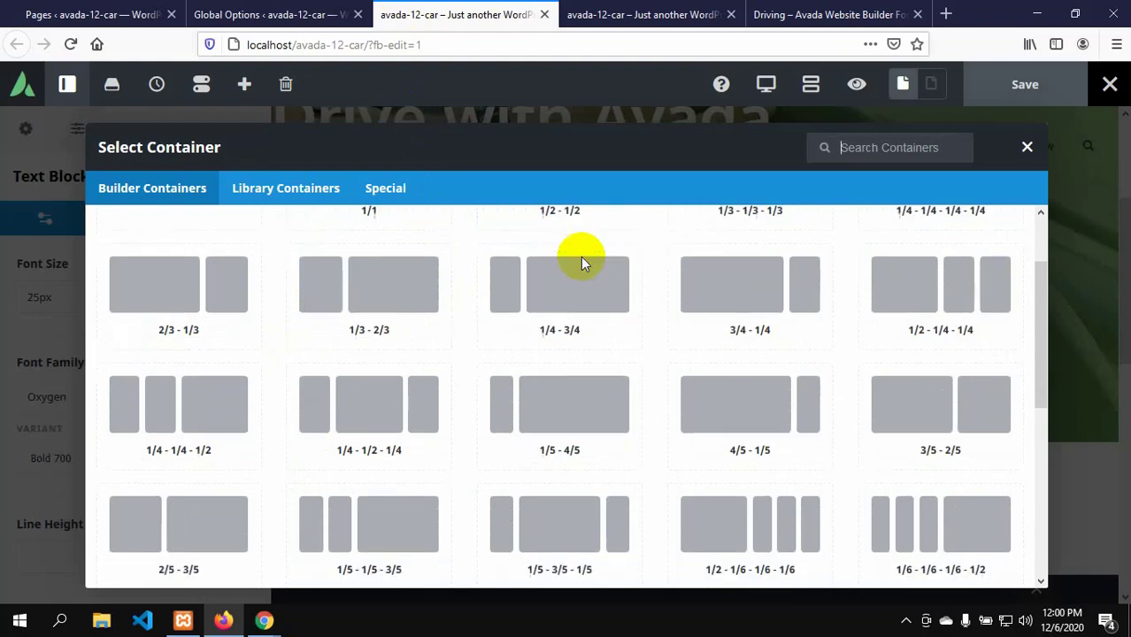
pyautogui.scroll(-1, 583, 264)
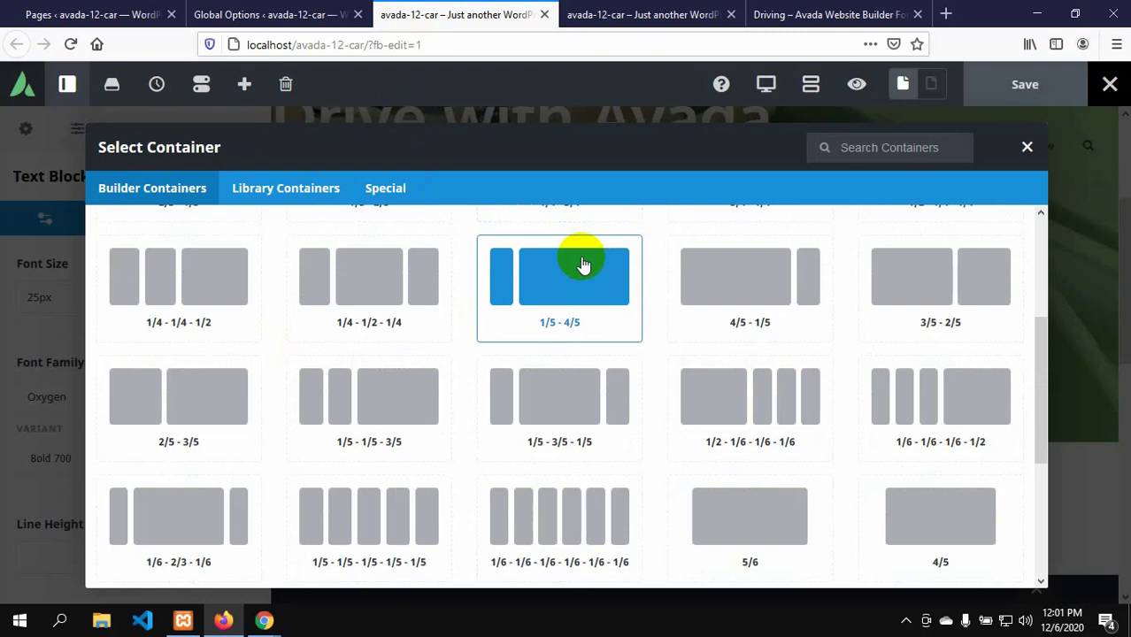
pyautogui.scroll(-3, 583, 263)
pyautogui.scroll(-1, 583, 263)
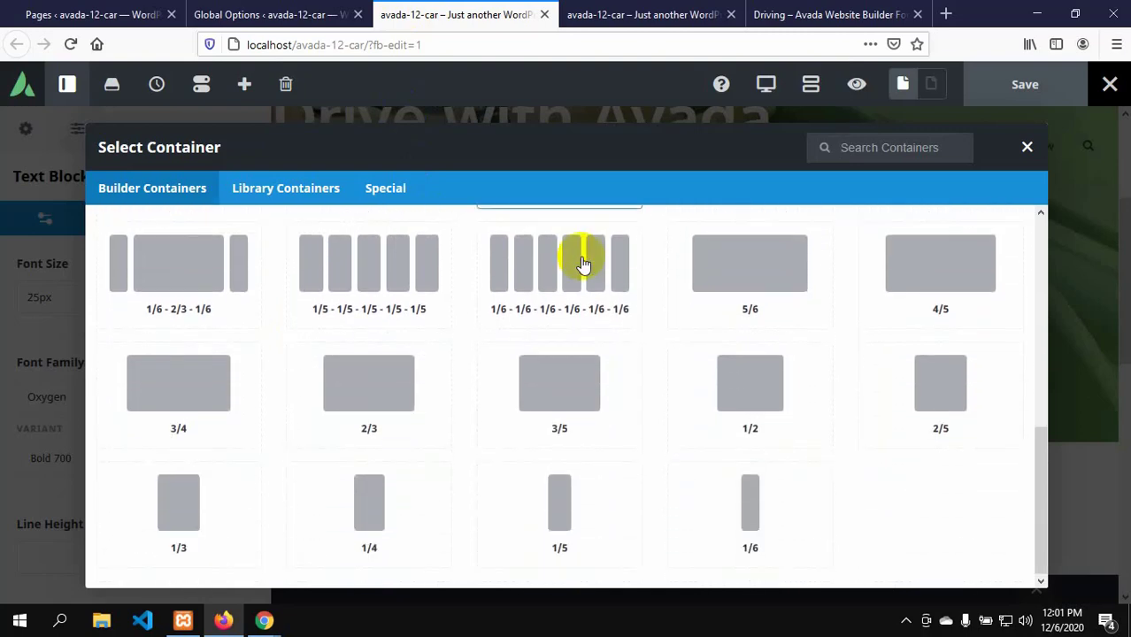
pyautogui.scroll(2, 583, 263)
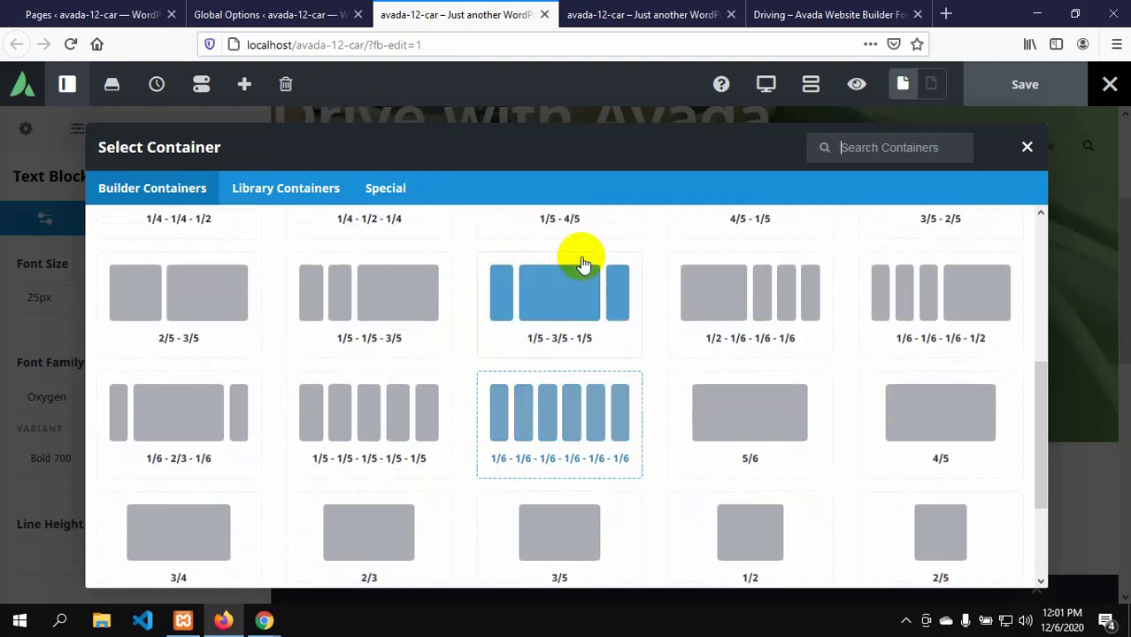
pyautogui.scroll(1, 583, 263)
pyautogui.scroll(3, 583, 263)
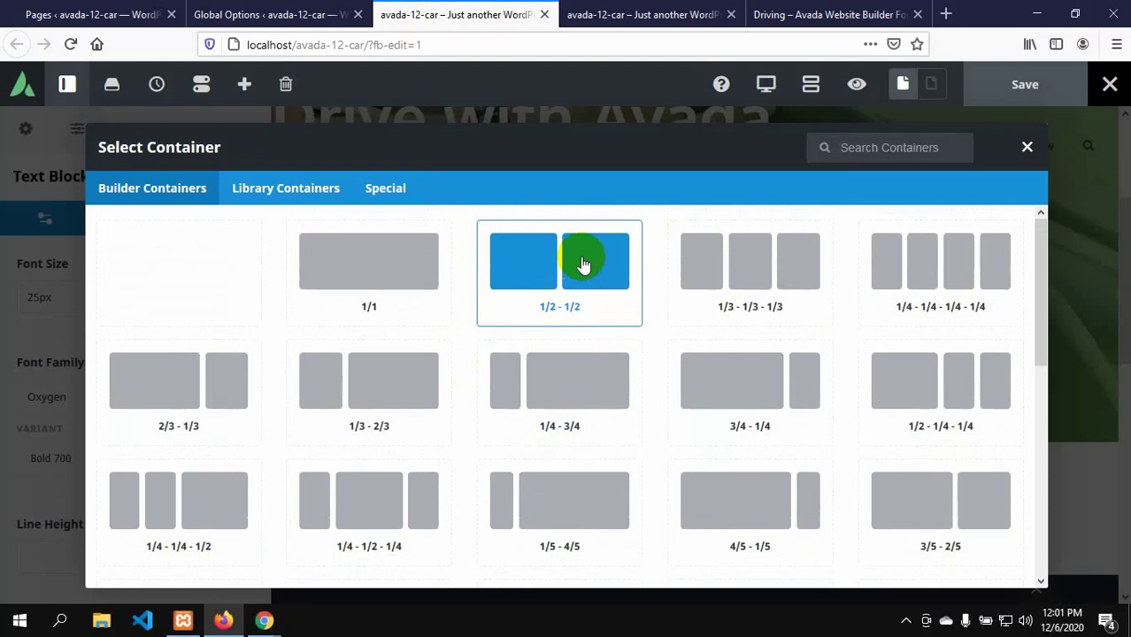
pyautogui.scroll(-1, 583, 264)
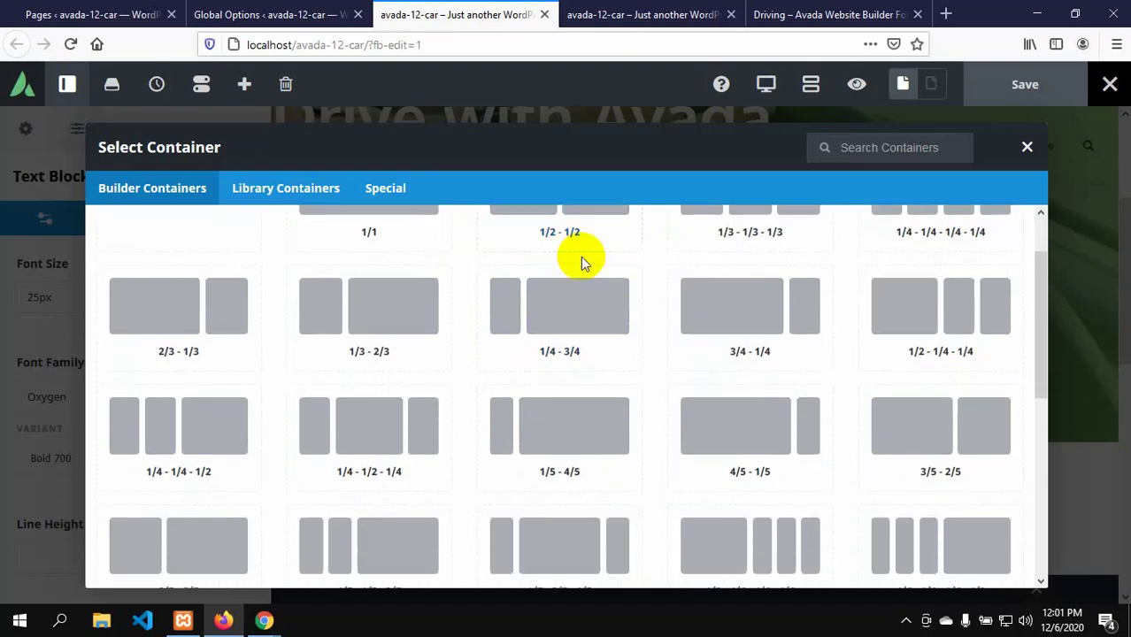
pyautogui.scroll(-3, 581, 256)
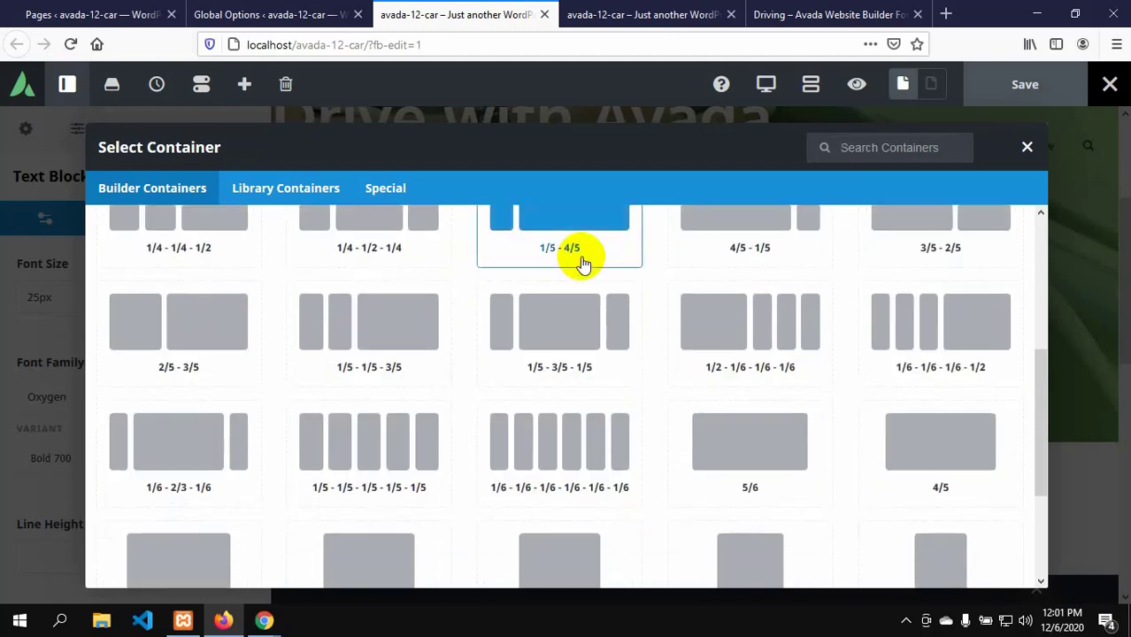
pyautogui.scroll(2, 583, 264)
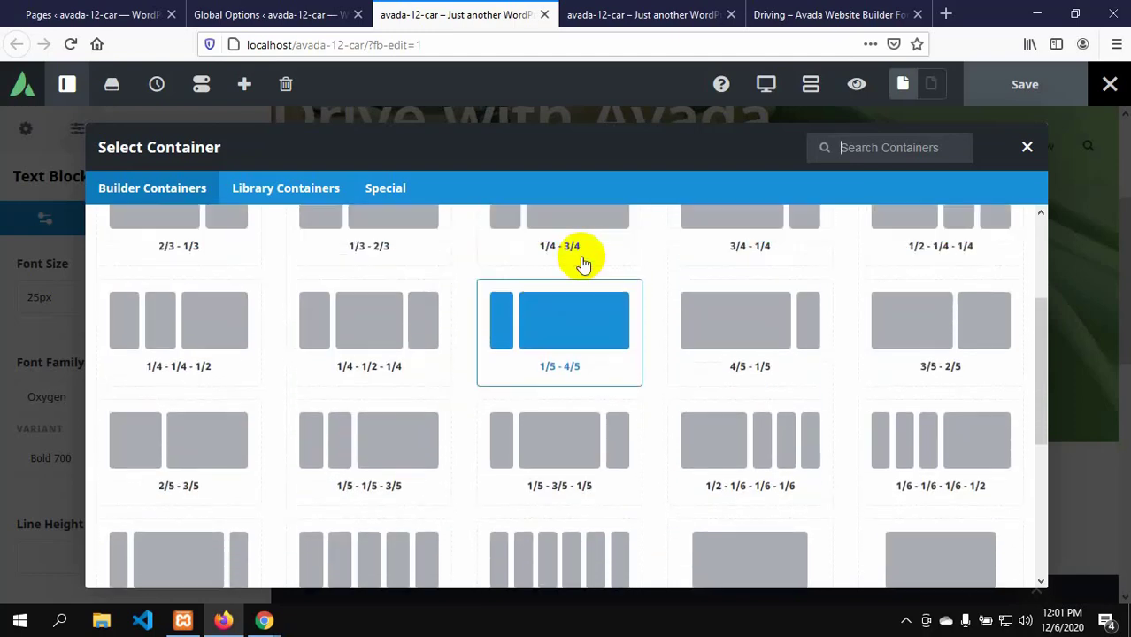
pyautogui.click(153, 265)
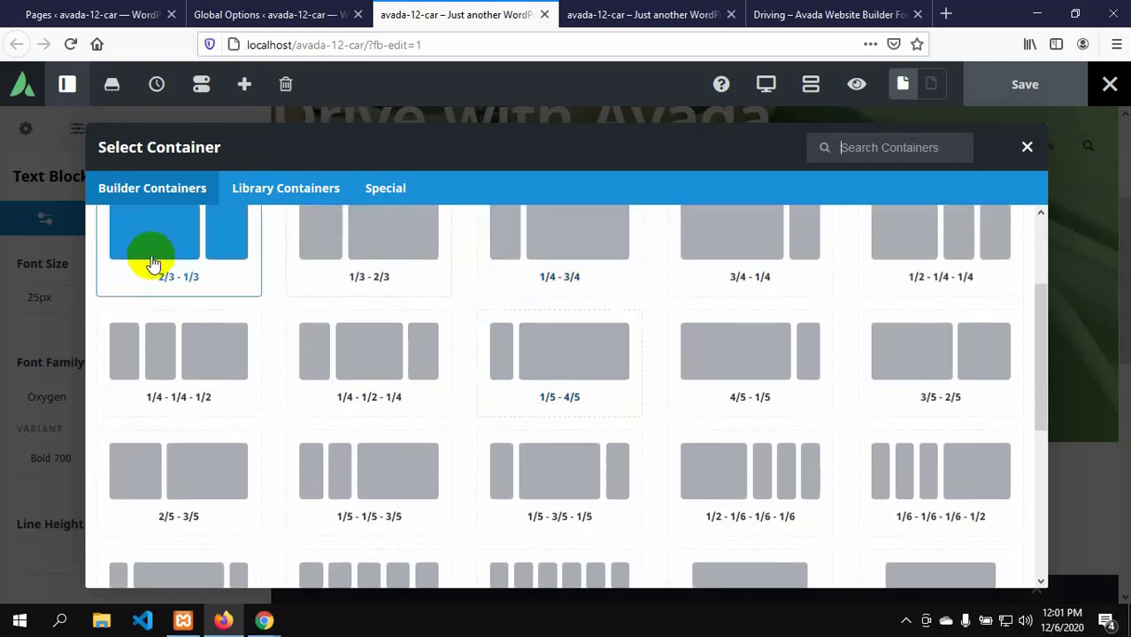
pyautogui.scroll(2, 151, 260)
pyautogui.click(553, 255)
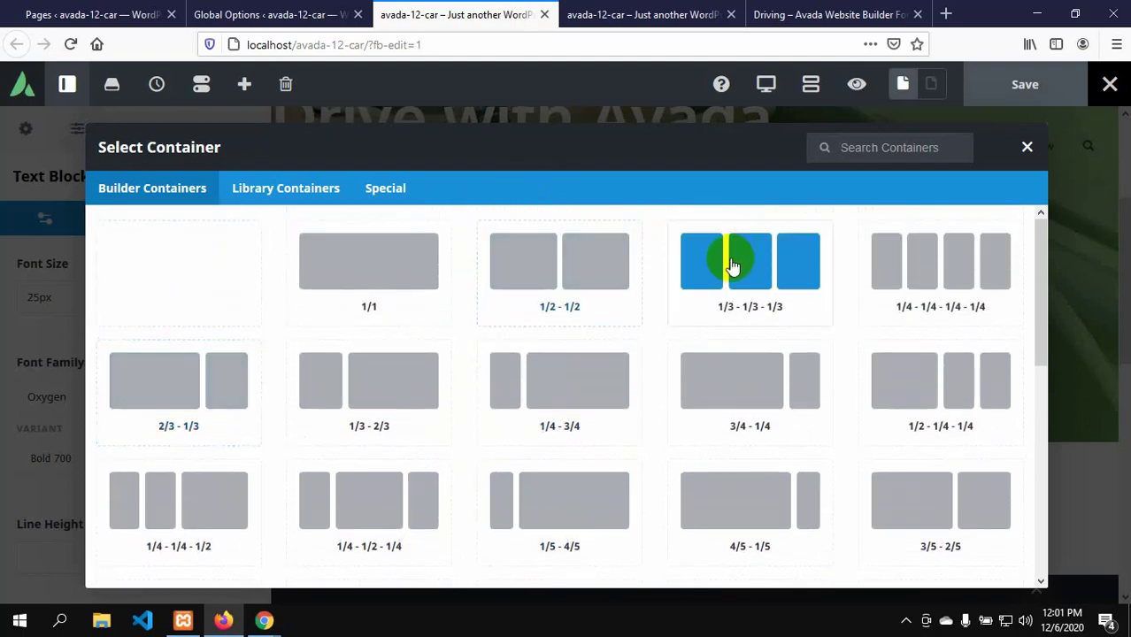
pyautogui.scroll(-3, 806, 354)
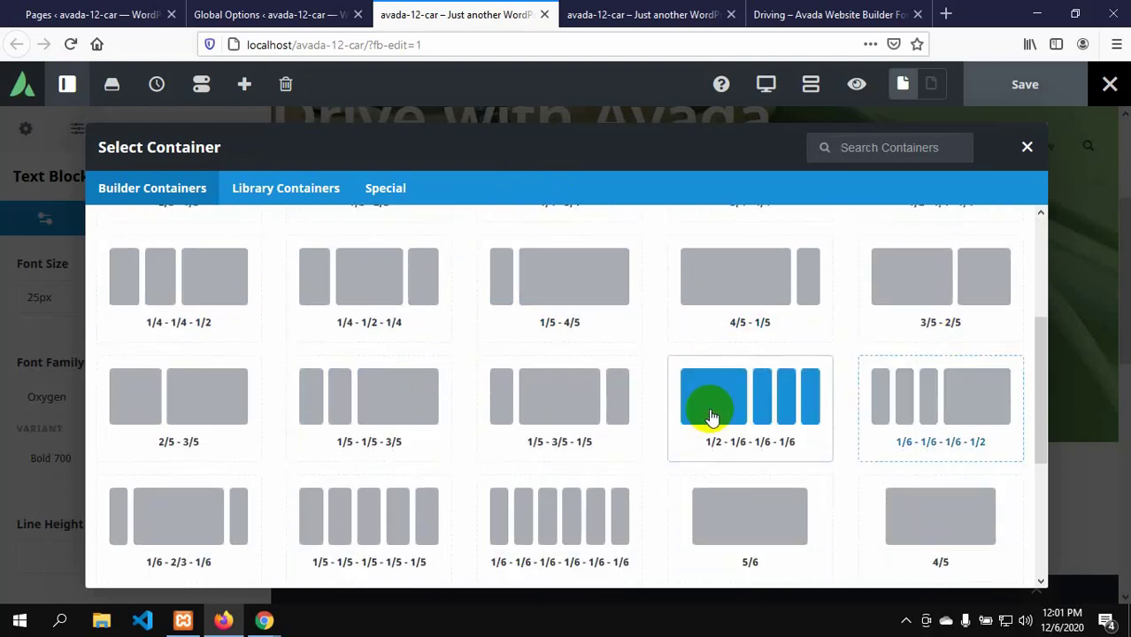
pyautogui.scroll(-1, 708, 416)
pyautogui.scroll(-1, 714, 411)
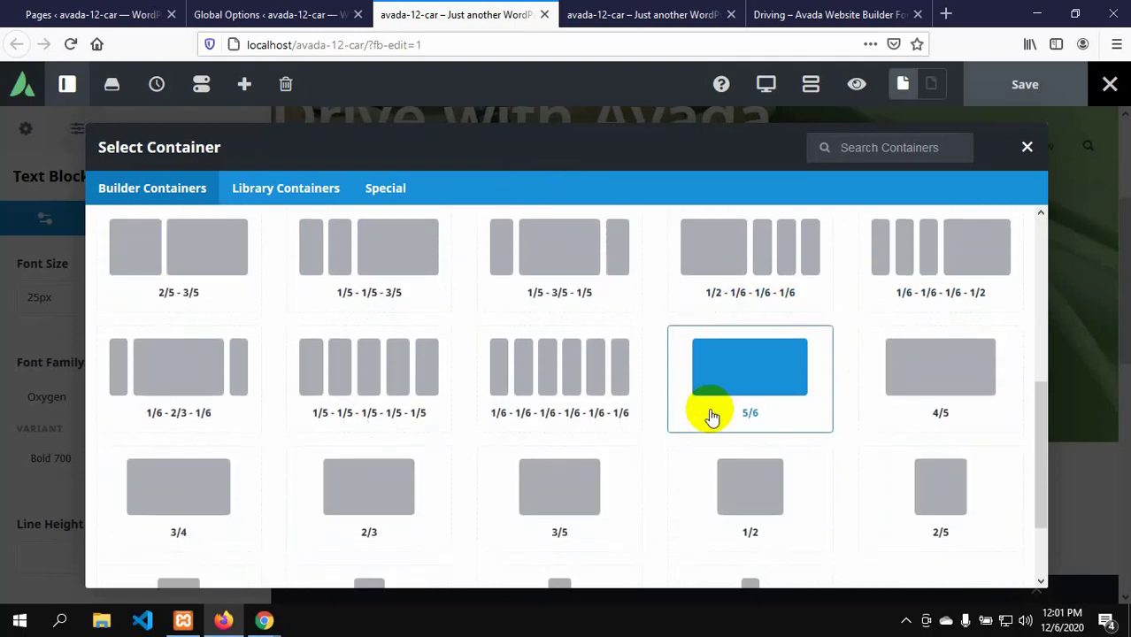
pyautogui.scroll(-1, 712, 416)
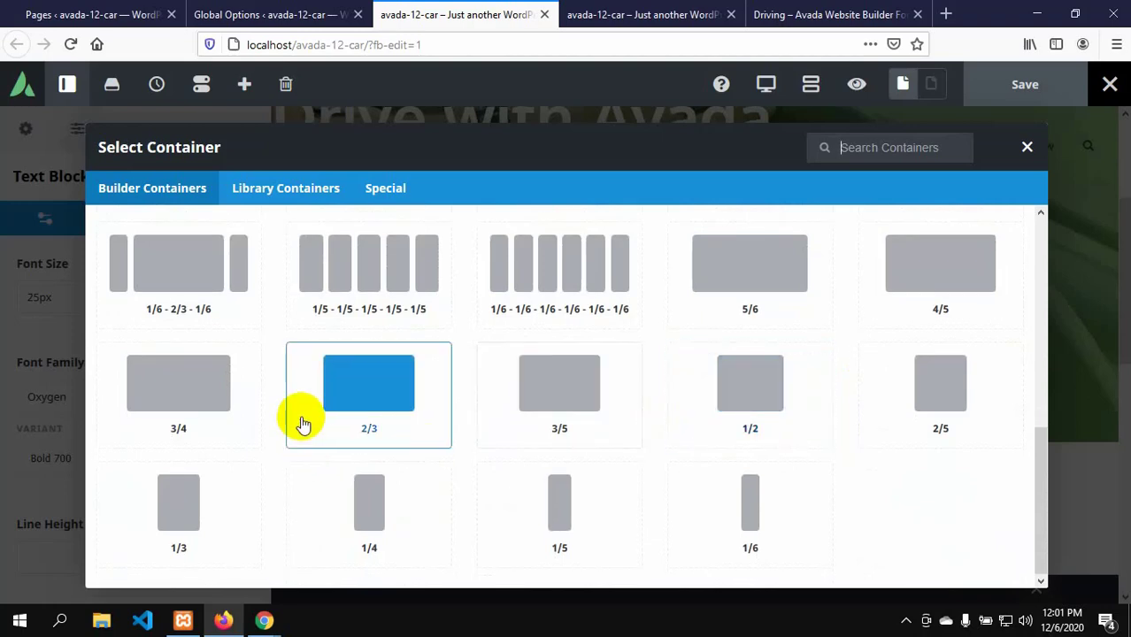
# - Add a 2/3 - 1/3 container below the hero section and compare it with the demo's text and form section
pyautogui.scroll(2, 297, 424)
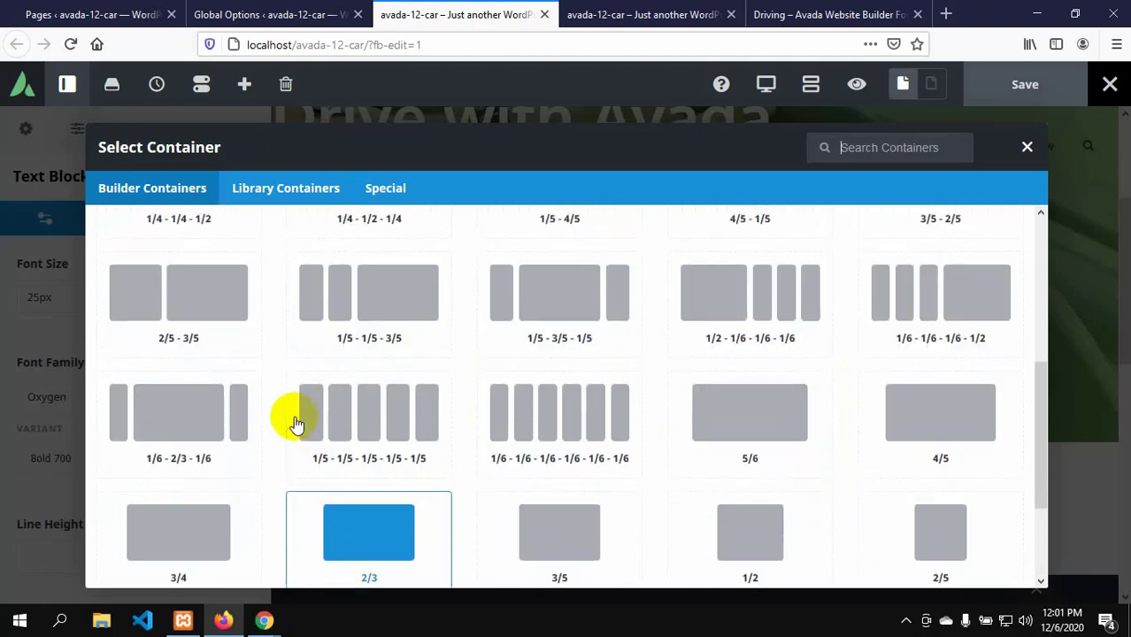
pyautogui.scroll(3, 297, 424)
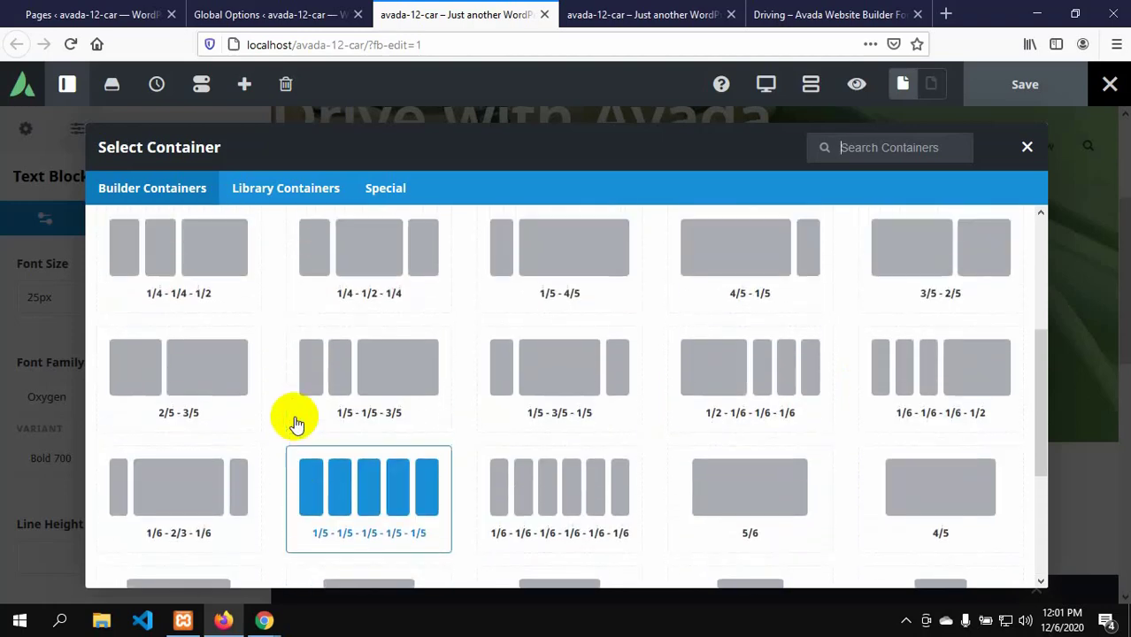
pyautogui.click(228, 386)
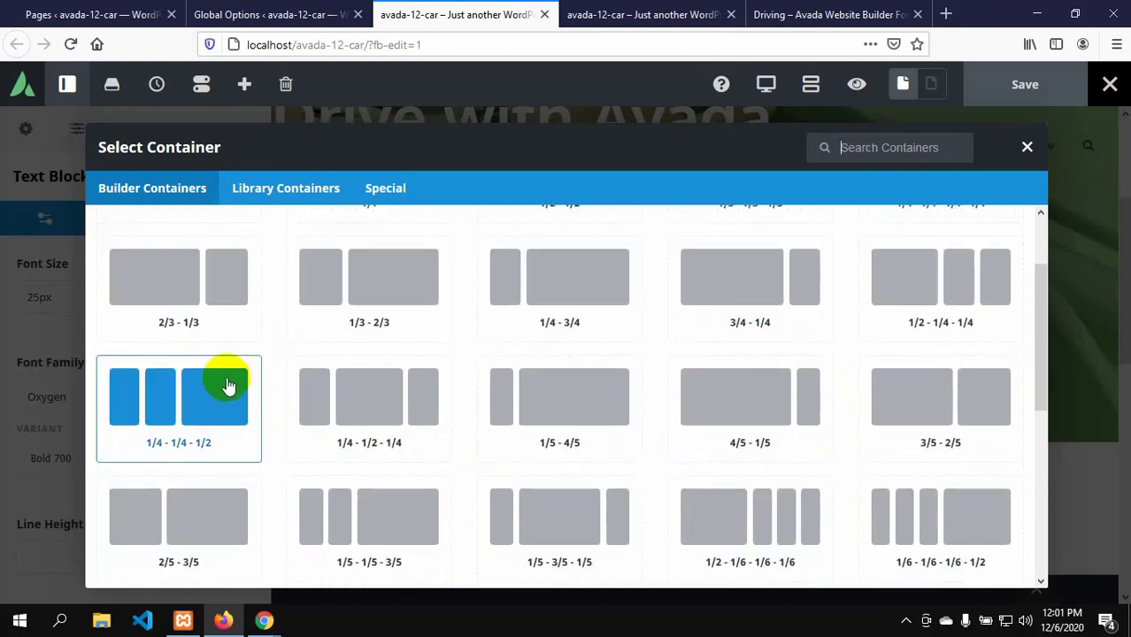
pyautogui.scroll(1, 228, 385)
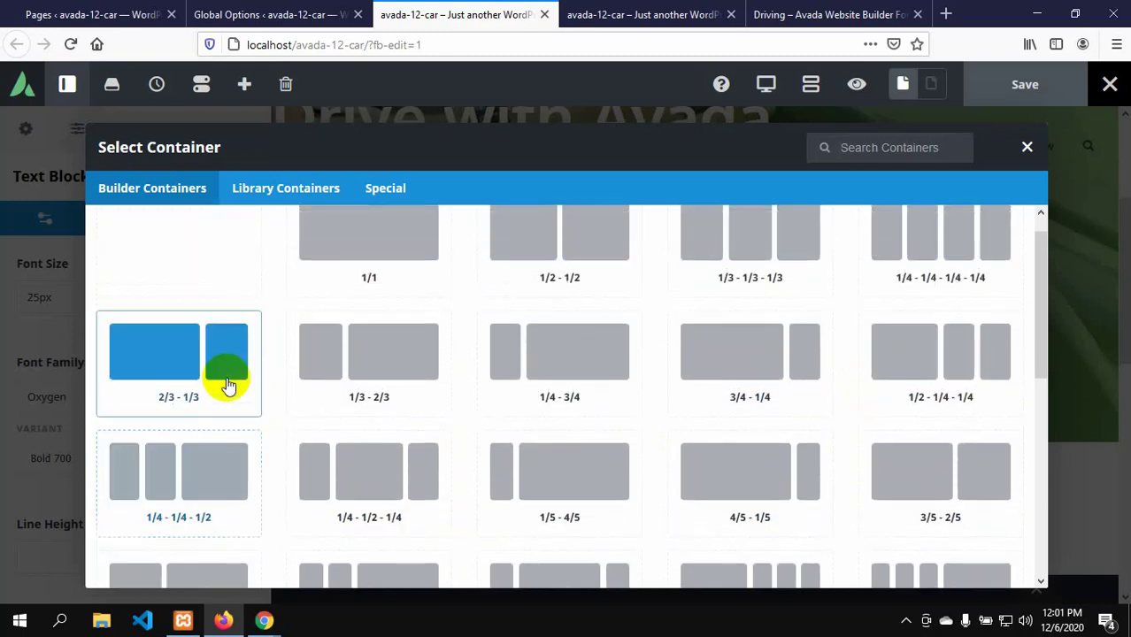
pyautogui.click(181, 363)
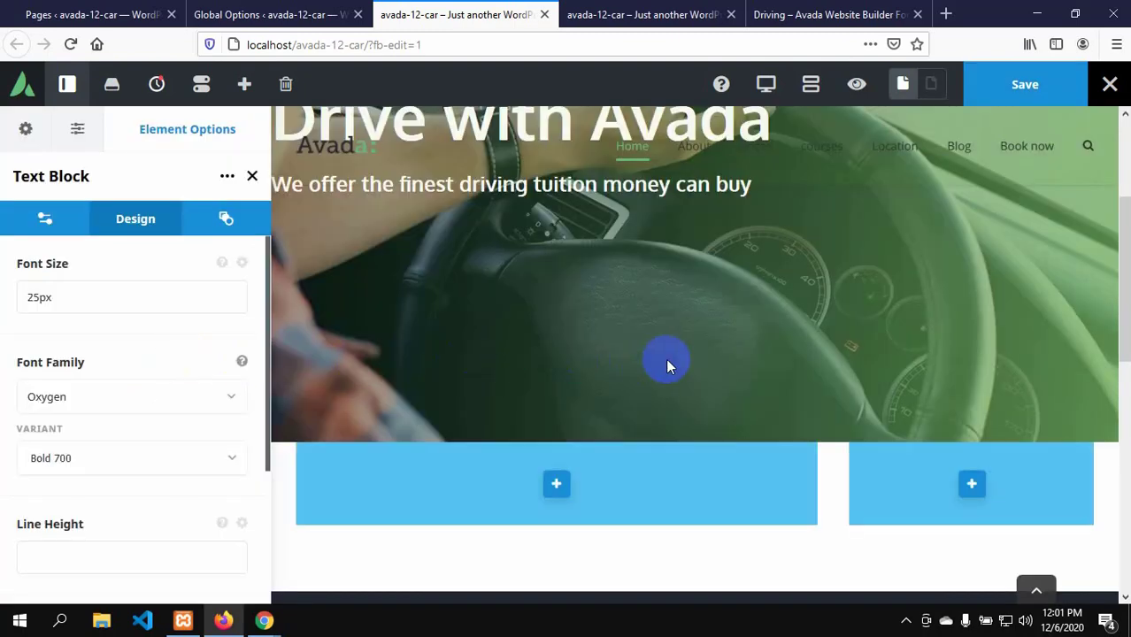
pyautogui.scroll(-3, 666, 359)
pyautogui.scroll(1, 769, 248)
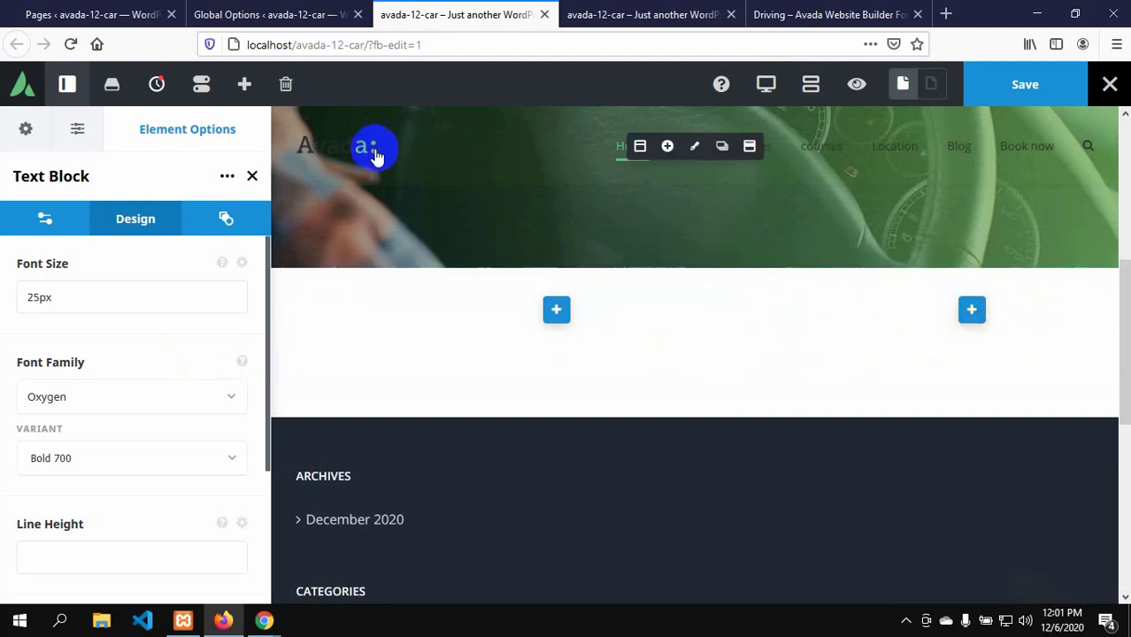
pyautogui.click(786, 14)
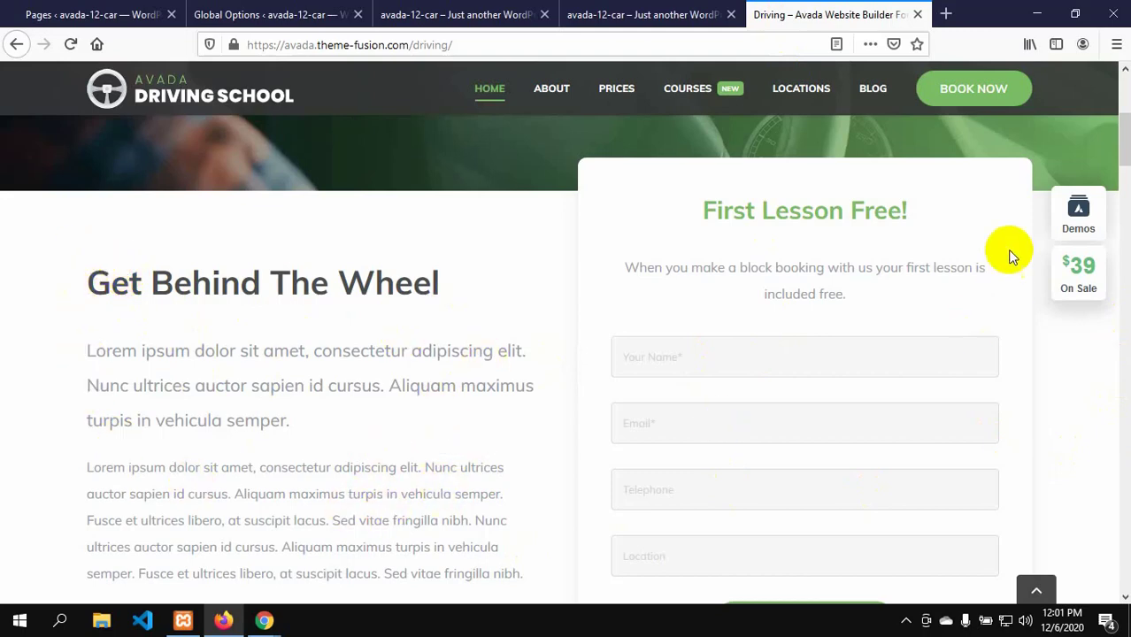
pyautogui.click(431, 14)
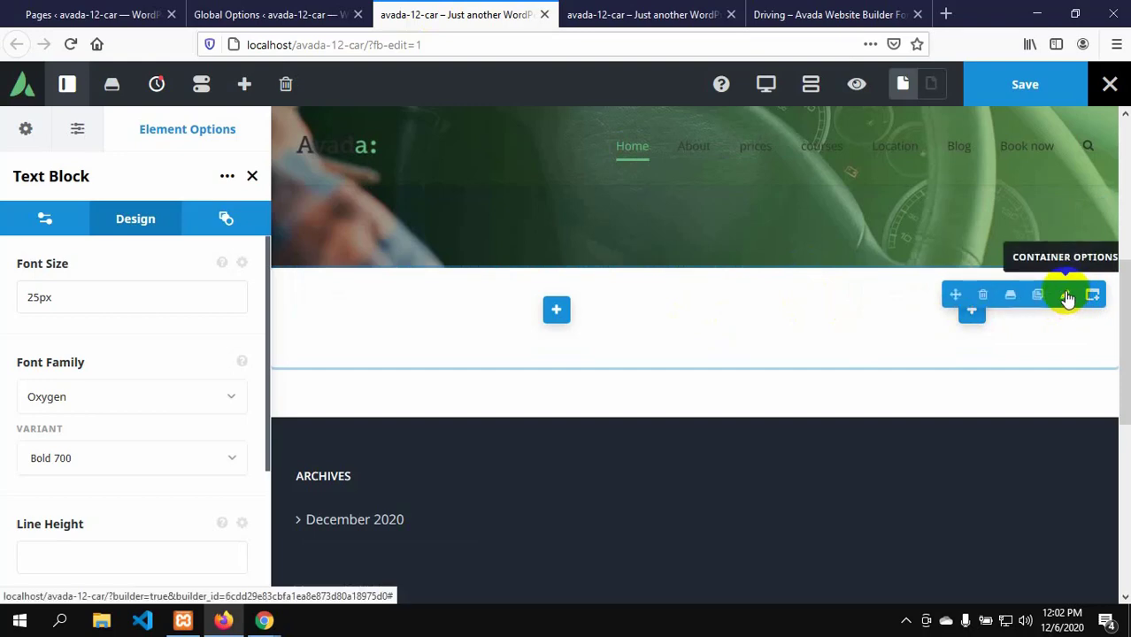
# - Open the options of the new container below the hero and rename it as conttainer-2
pyautogui.click(1067, 297)
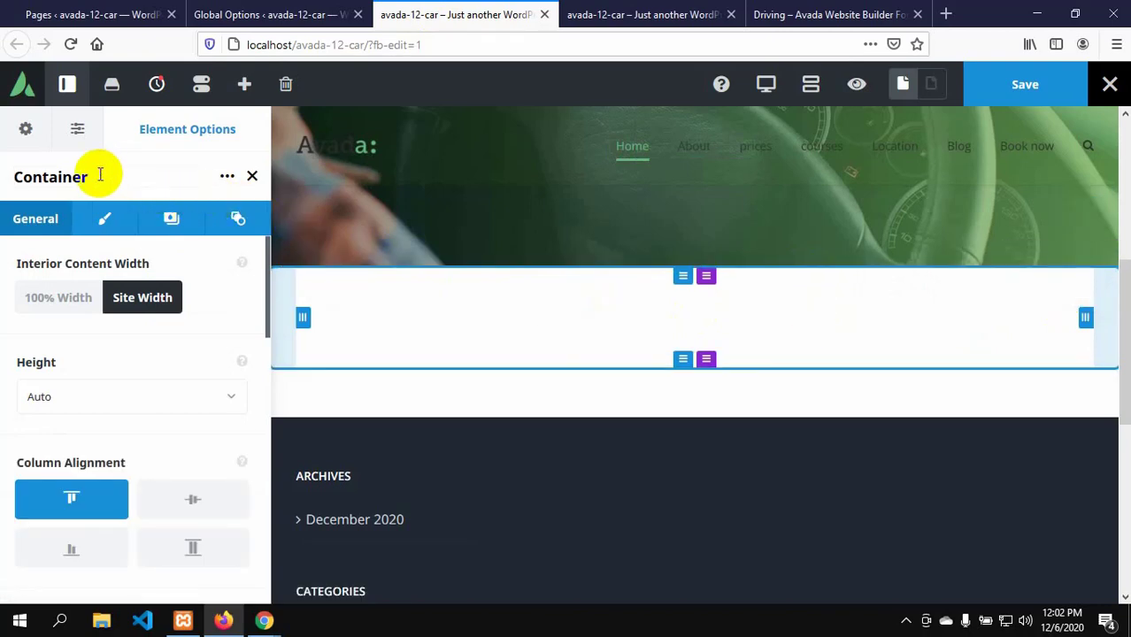
pyautogui.doubleClick(100, 175)
pyautogui.write('contta')
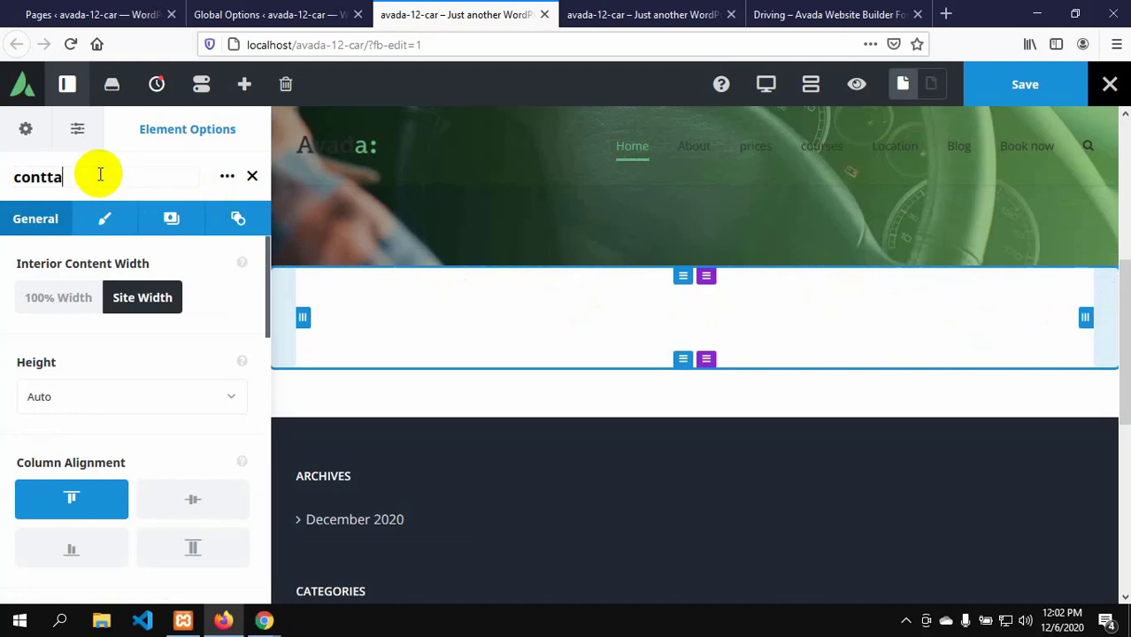
pyautogui.write('iner-2')
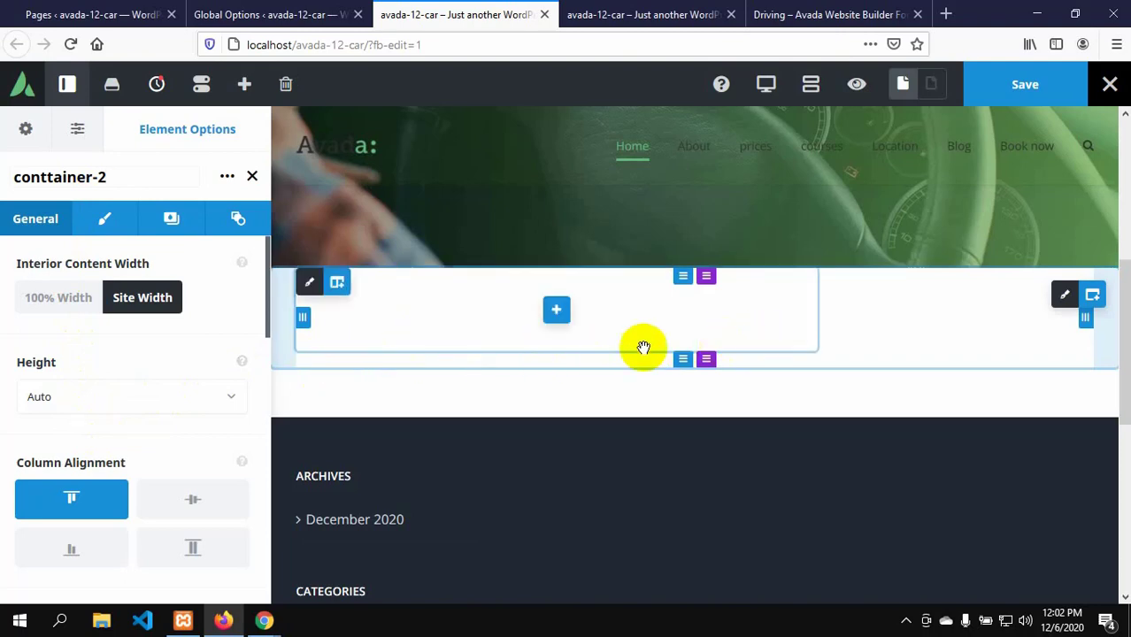
# - Review the general options of conttainer-2 and set its top padding to 60px
pyautogui.scroll(-6, 175, 419)
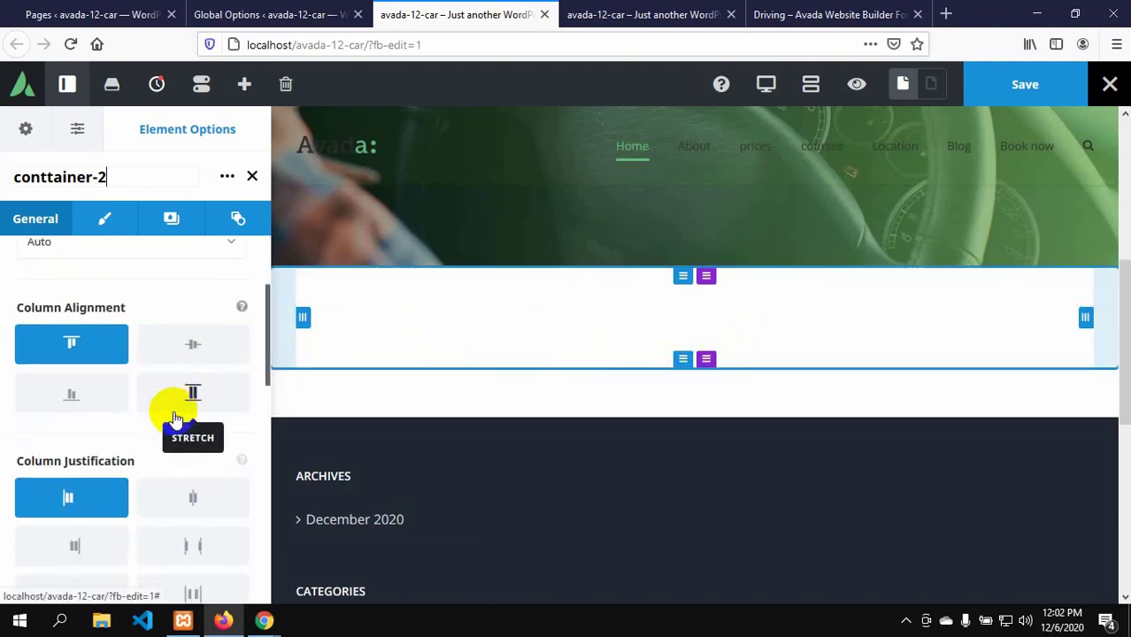
pyautogui.scroll(-5, 175, 418)
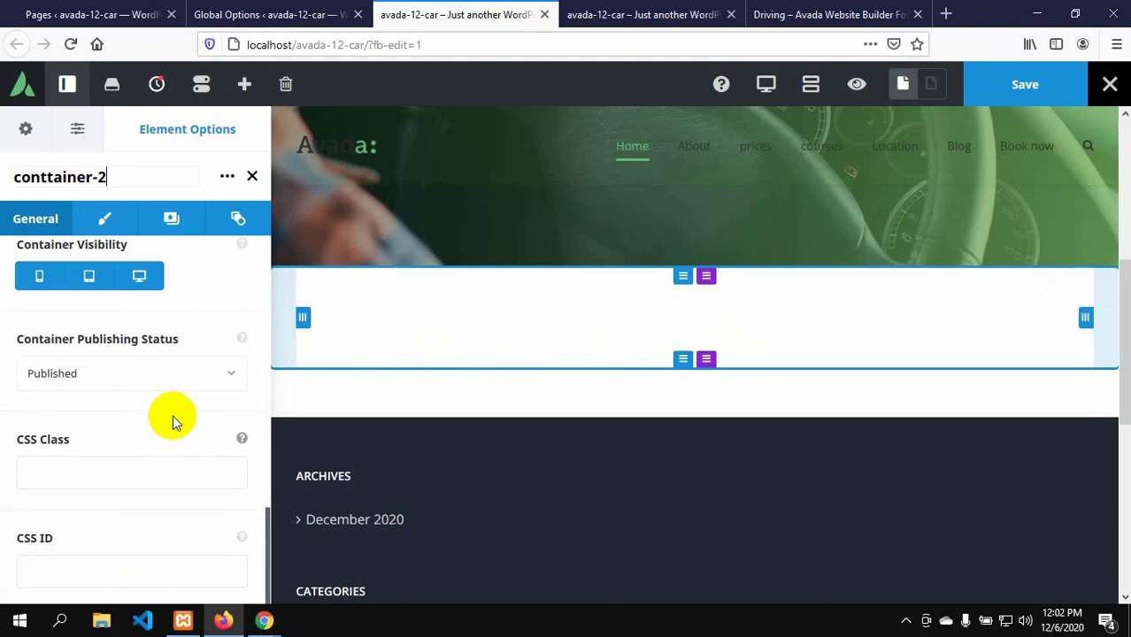
pyautogui.scroll(5, 173, 415)
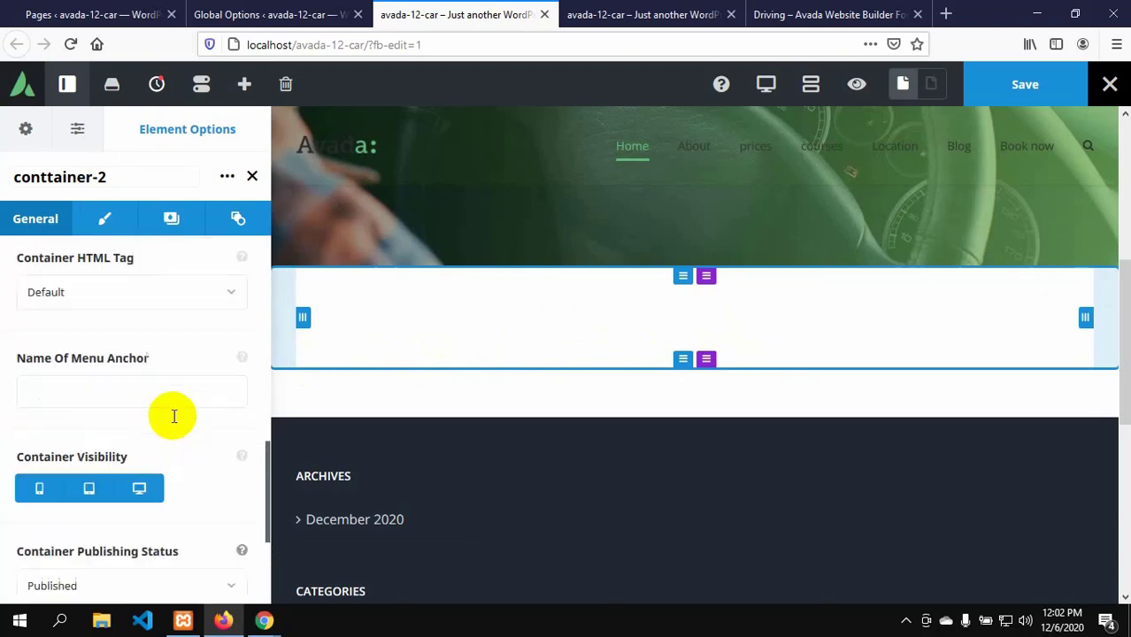
pyautogui.click(105, 220)
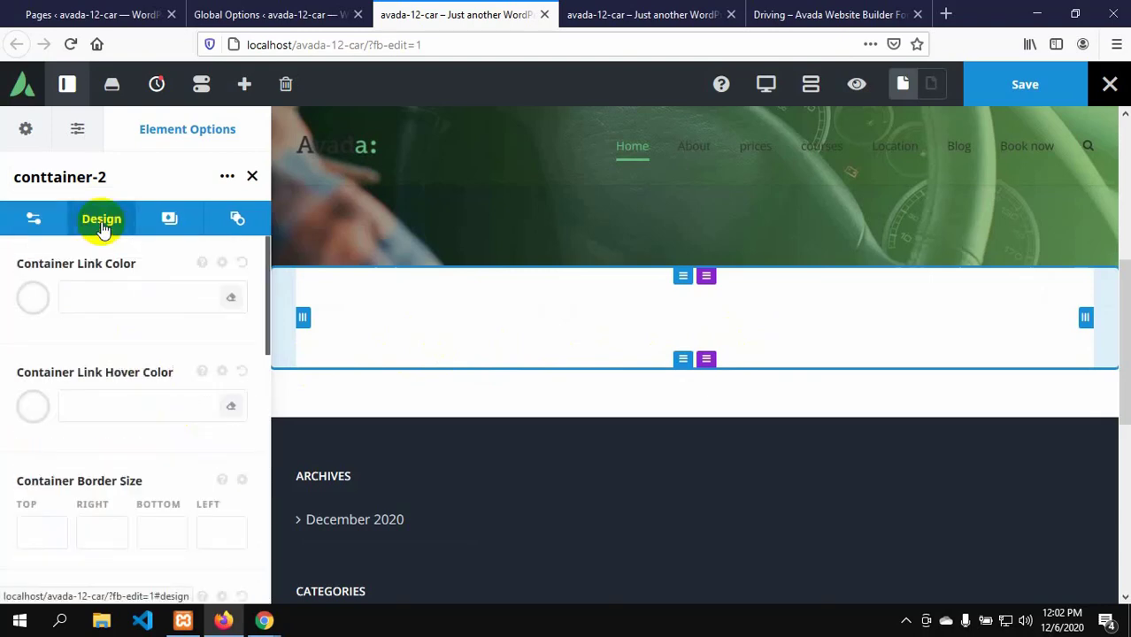
pyautogui.scroll(-3, 129, 349)
pyautogui.click(125, 389)
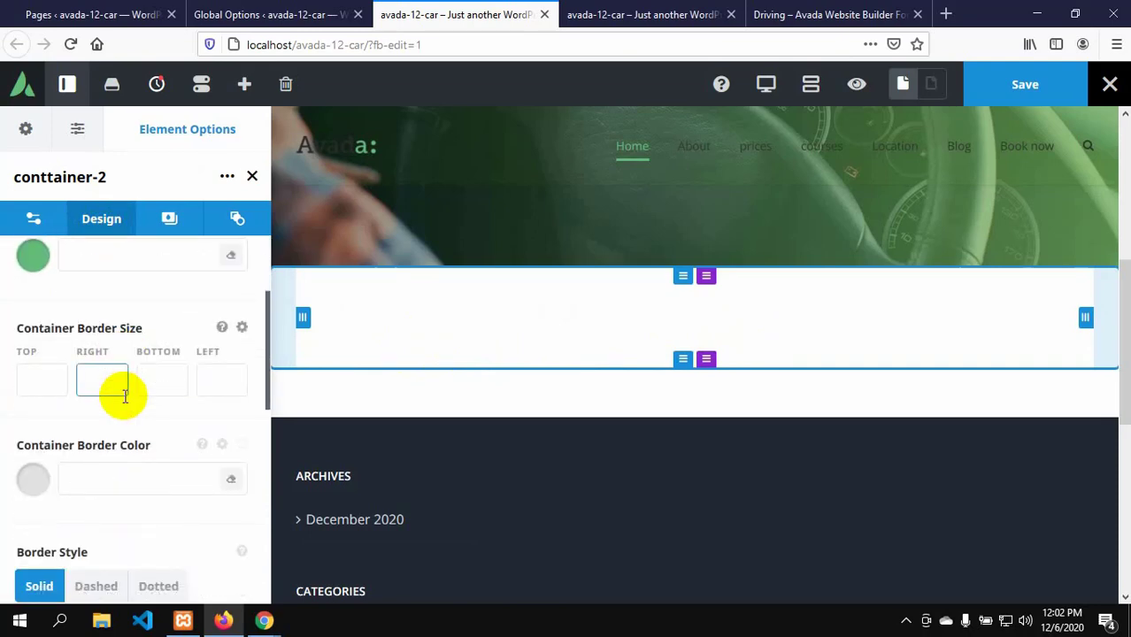
pyautogui.scroll(-3, 124, 398)
pyautogui.scroll(-3, 125, 402)
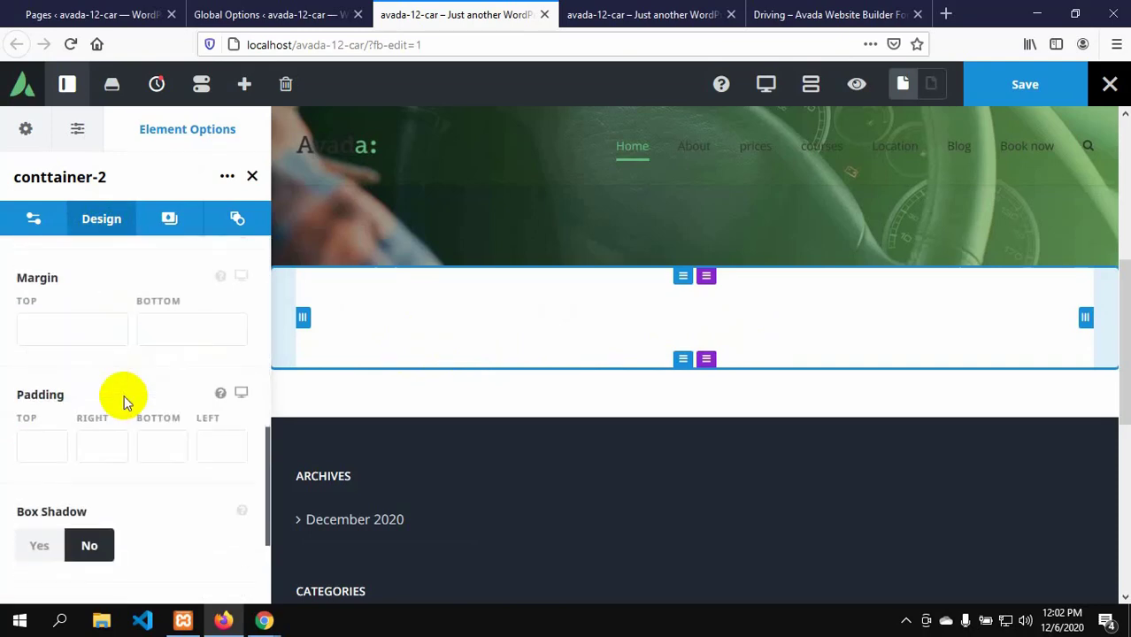
pyautogui.scroll(-1, 124, 401)
pyautogui.click(33, 358)
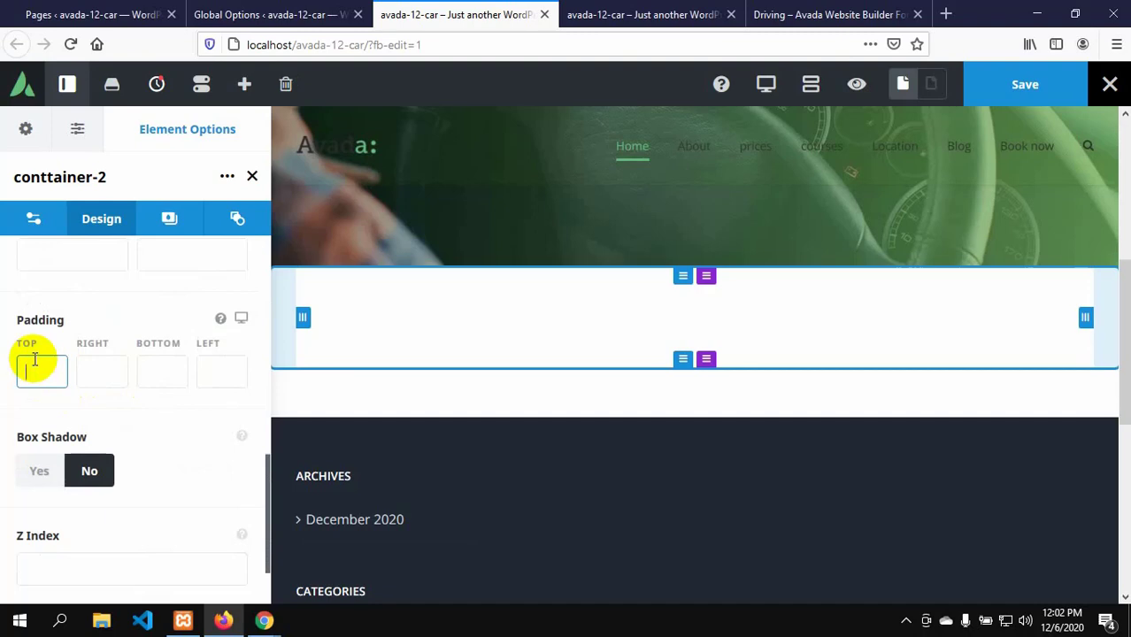
pyautogui.write('6')
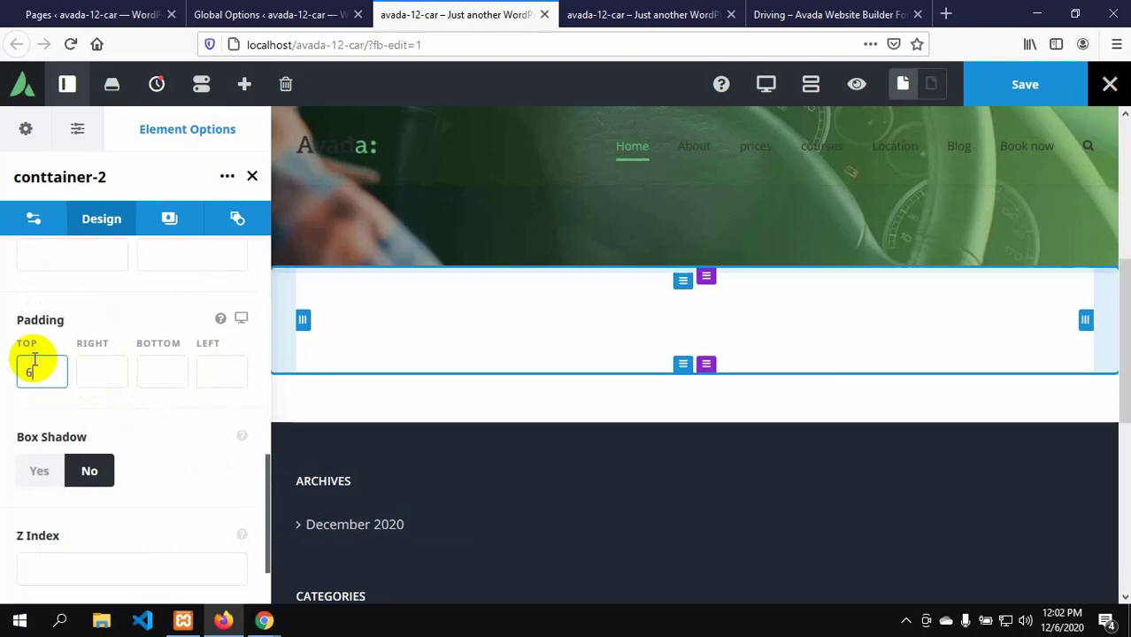
pyautogui.write('0p')
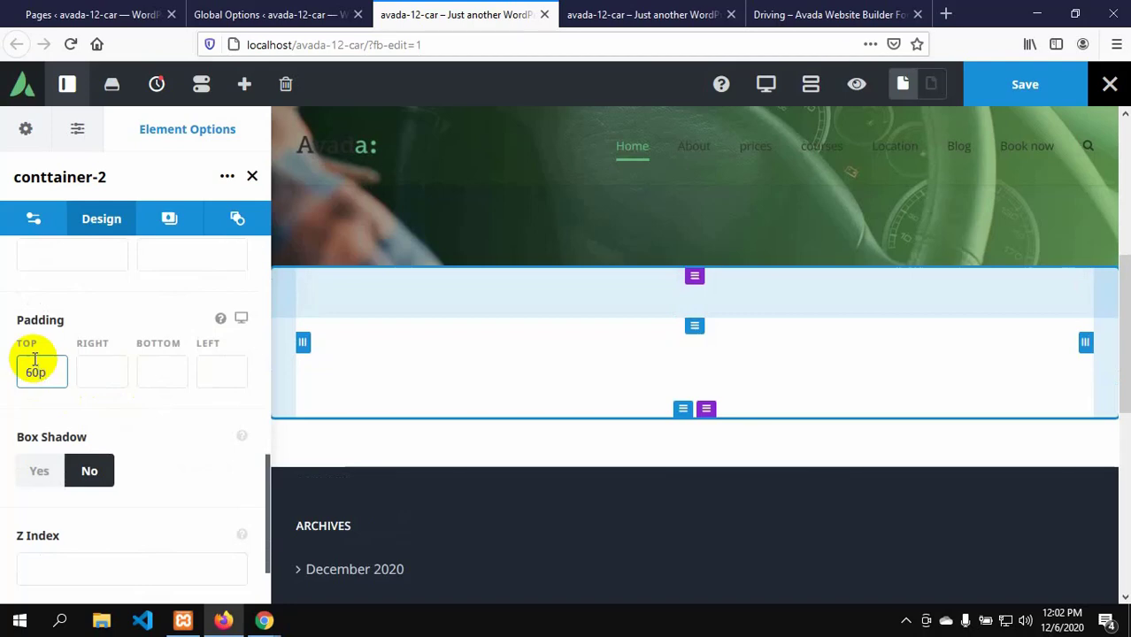
pyautogui.write('x')
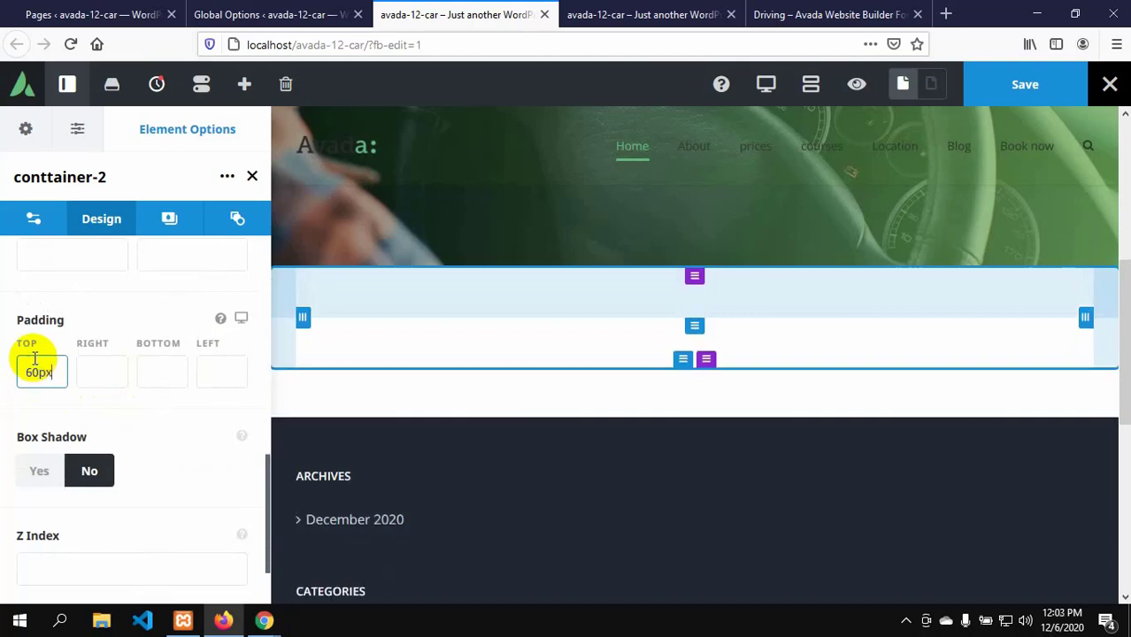
# - Set the container's right padding to 0px, bottom padding to 60px and left padding to 0px
pyautogui.click(99, 378)
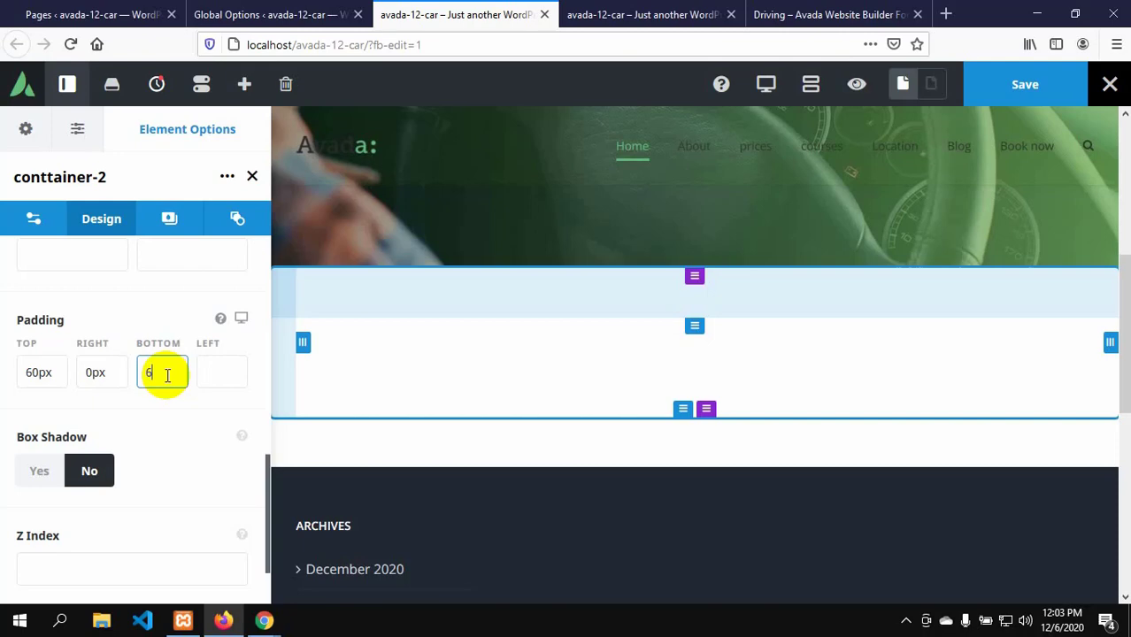
pyautogui.write('0')
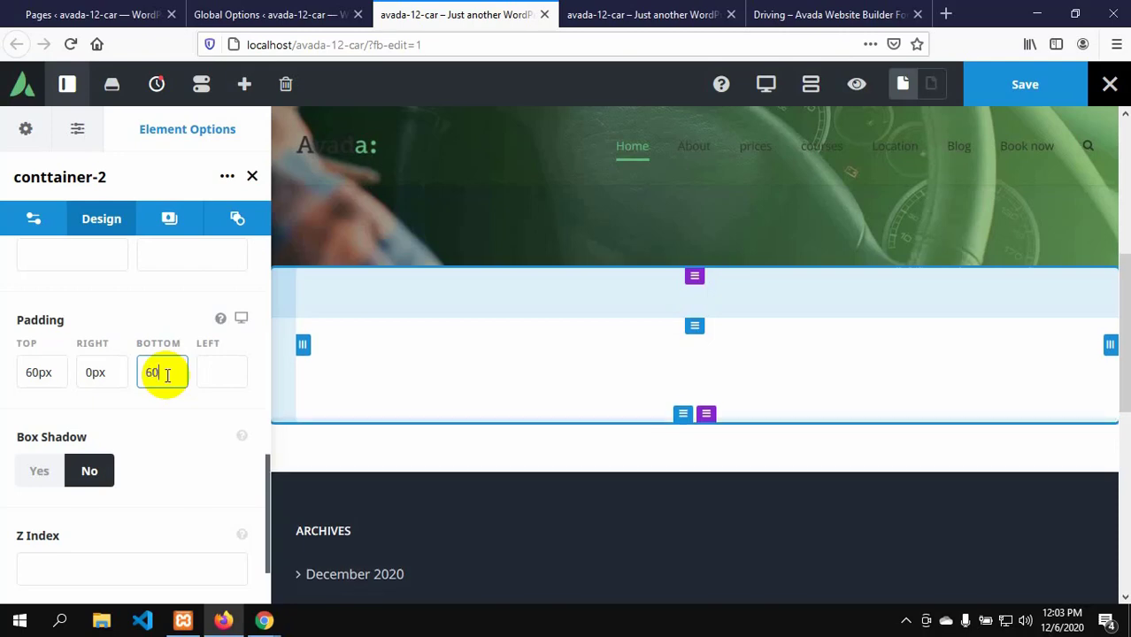
pyautogui.write('px')
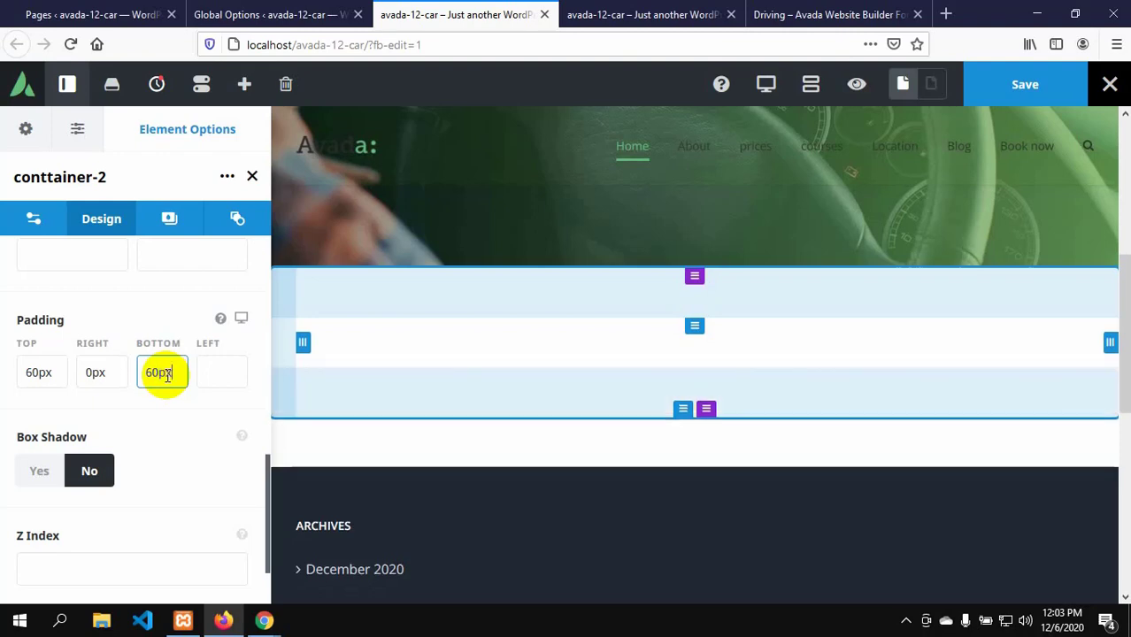
pyautogui.click(212, 378)
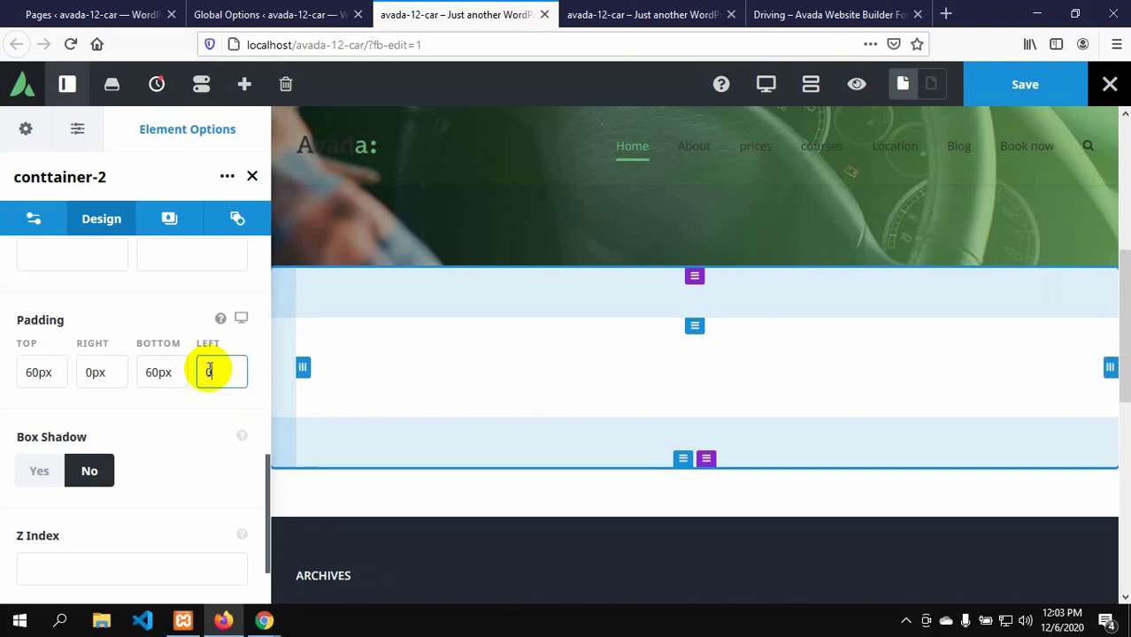
pyautogui.write('p')
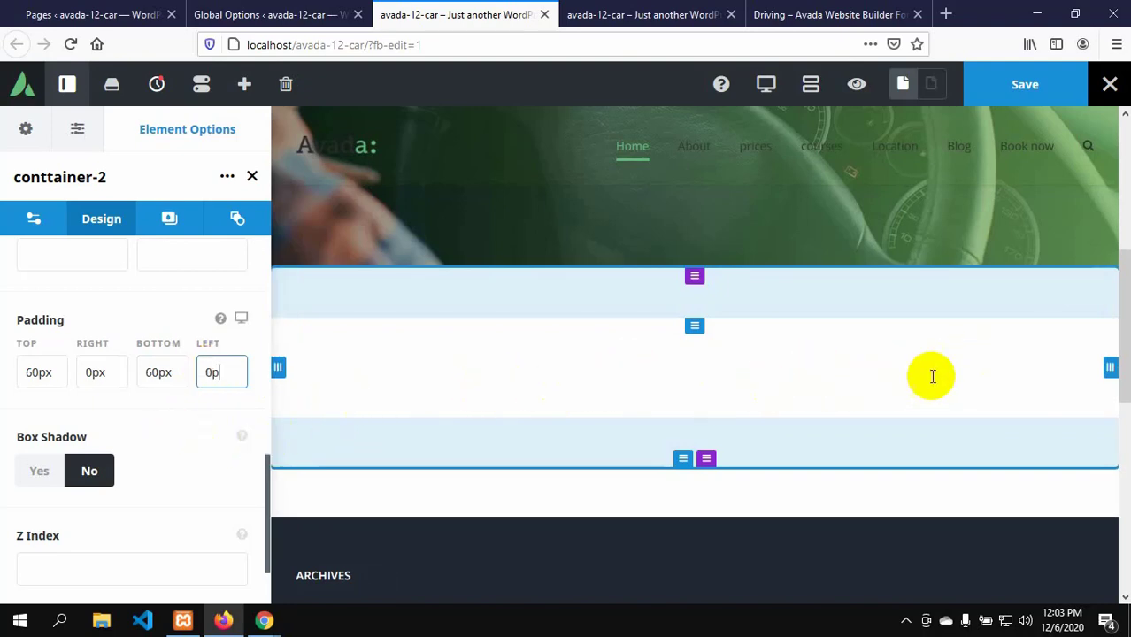
pyautogui.write('x')
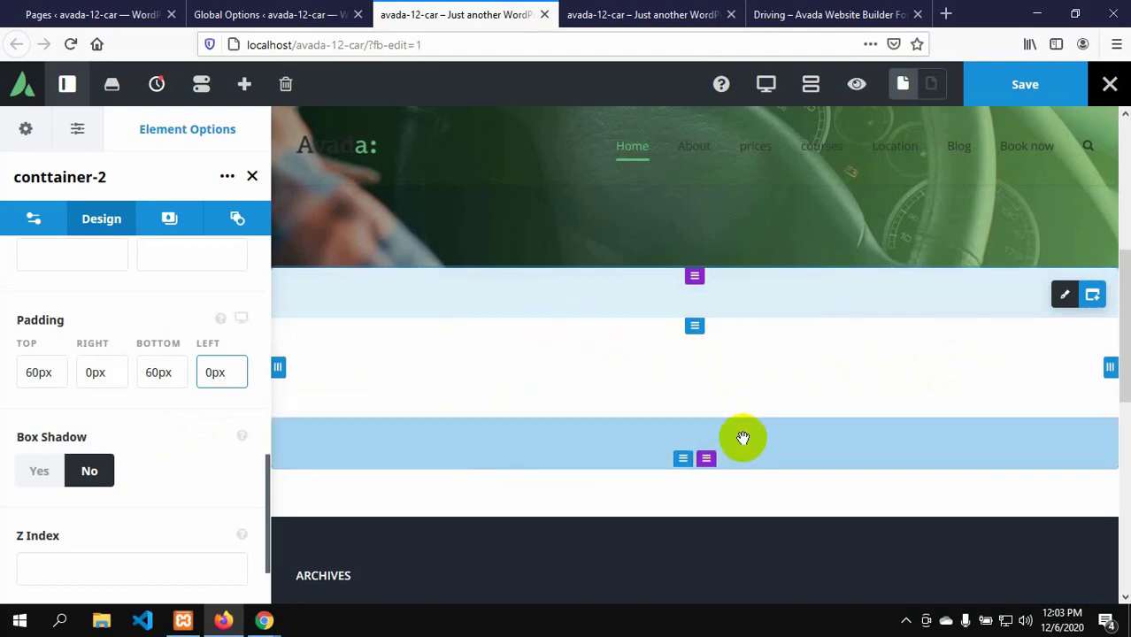
# - Check the demo's section background and set the background color of conttainer-2 to light gray #f4f4f4
pyautogui.click(886, 14)
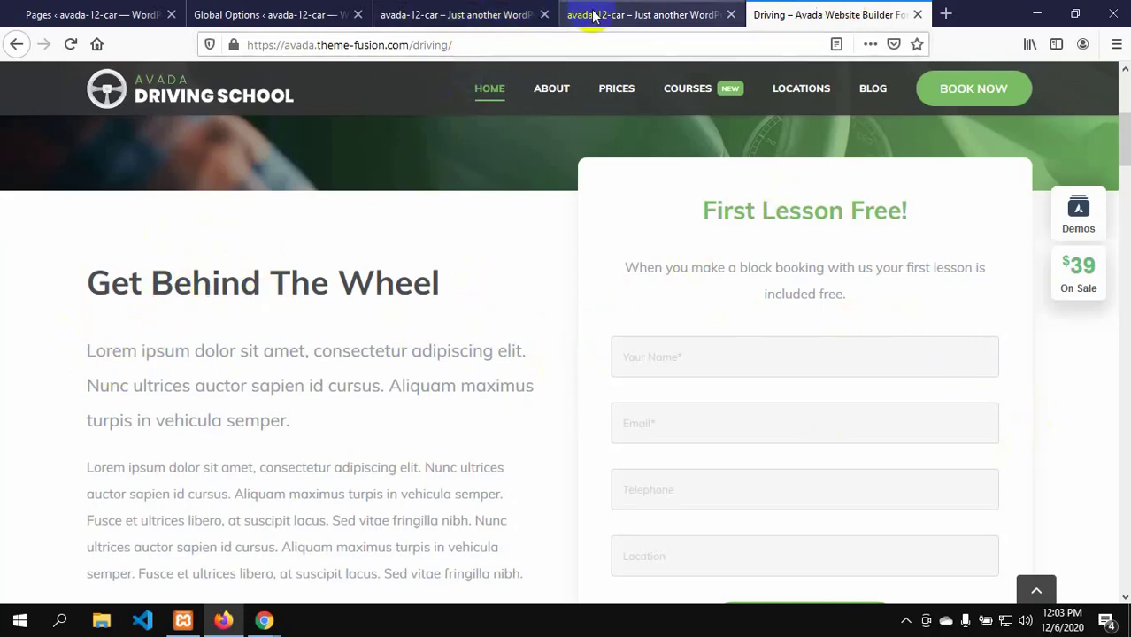
pyautogui.click(505, 14)
pyautogui.click(175, 216)
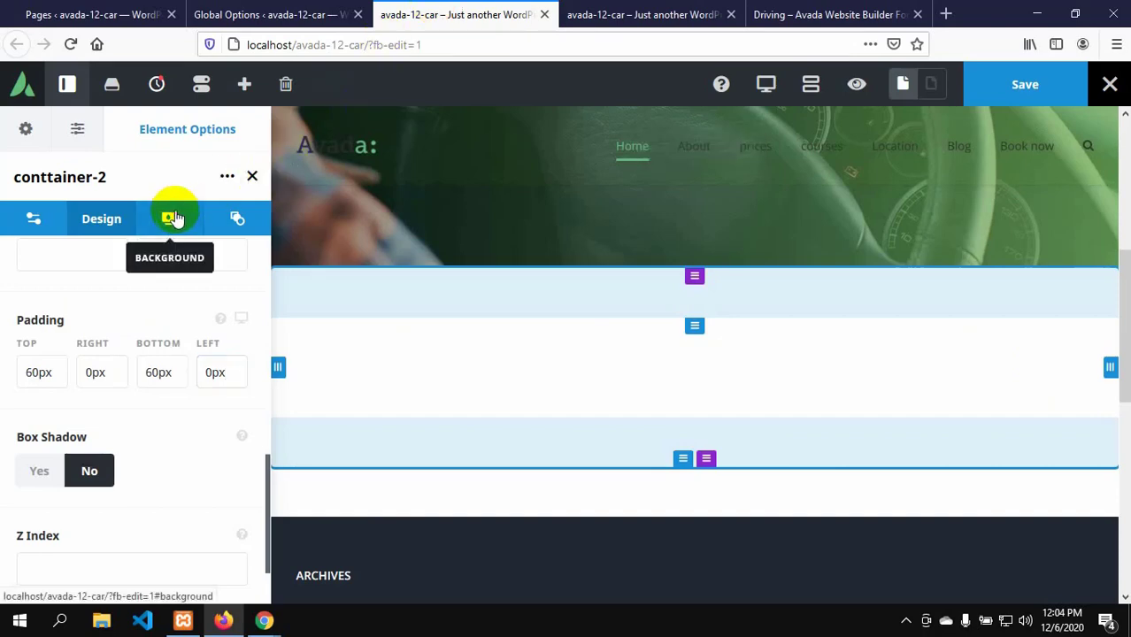
pyautogui.click(173, 219)
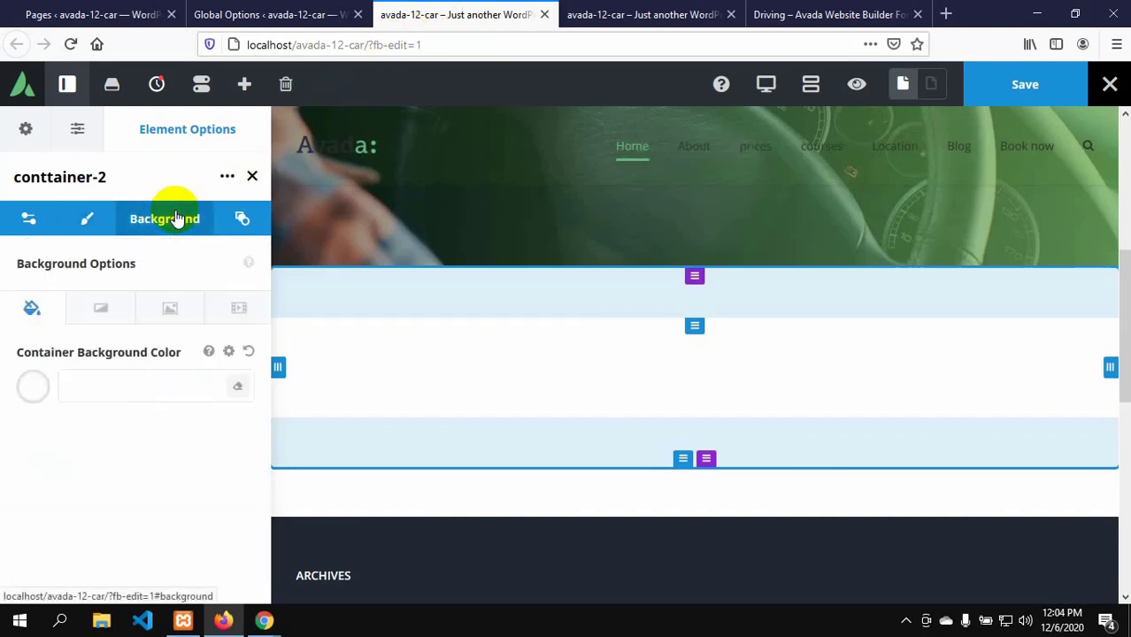
pyautogui.click(31, 387)
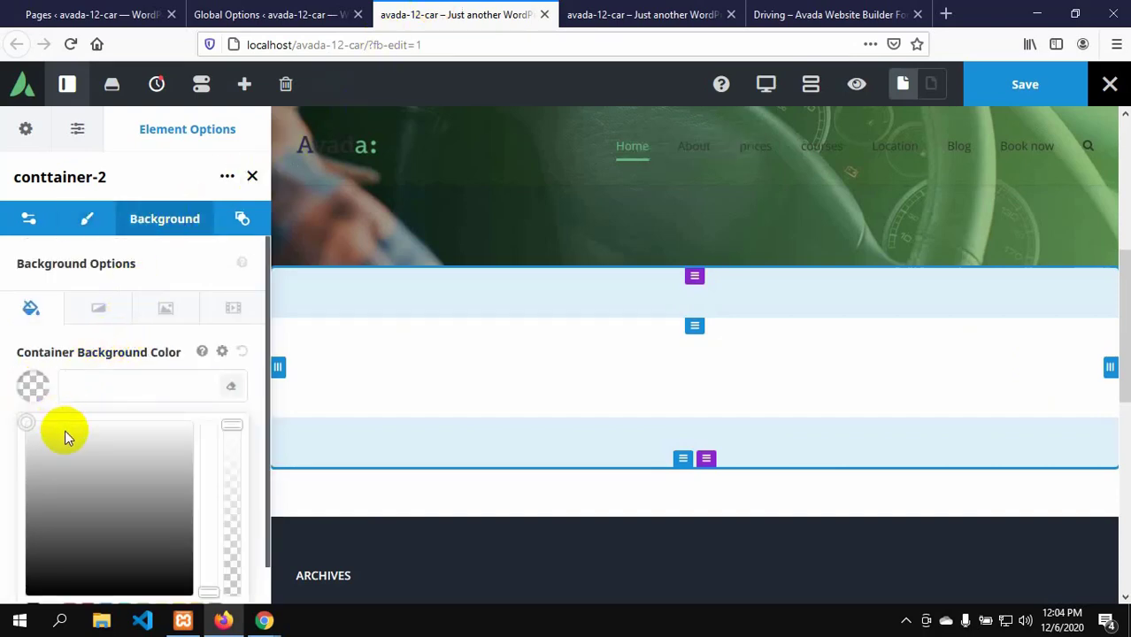
pyautogui.scroll(-1, 65, 430)
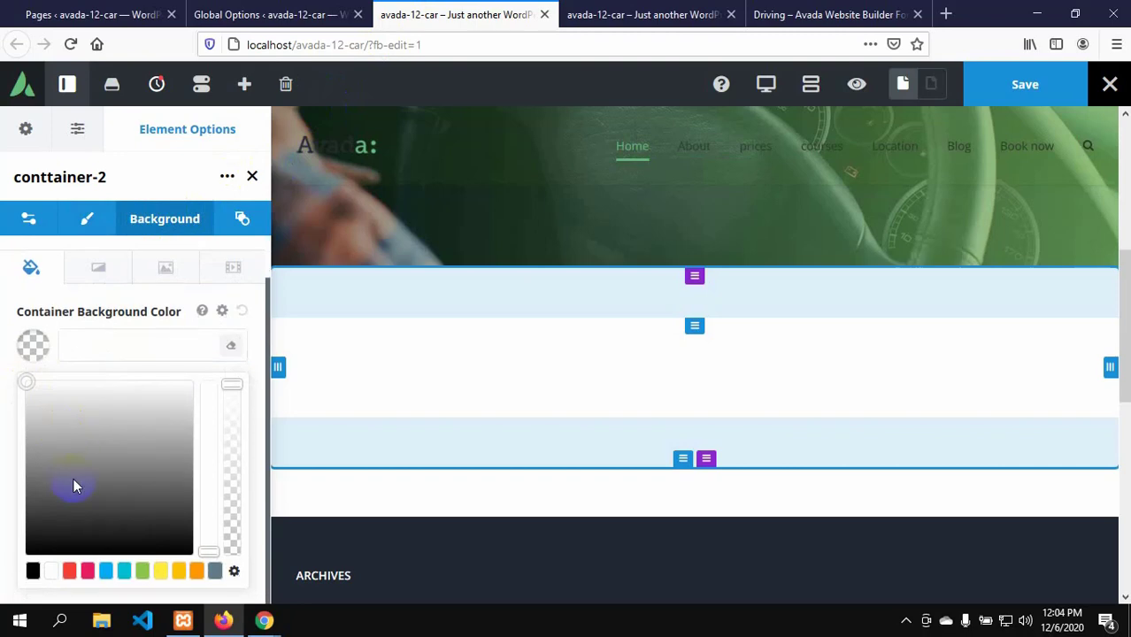
pyautogui.click(53, 570)
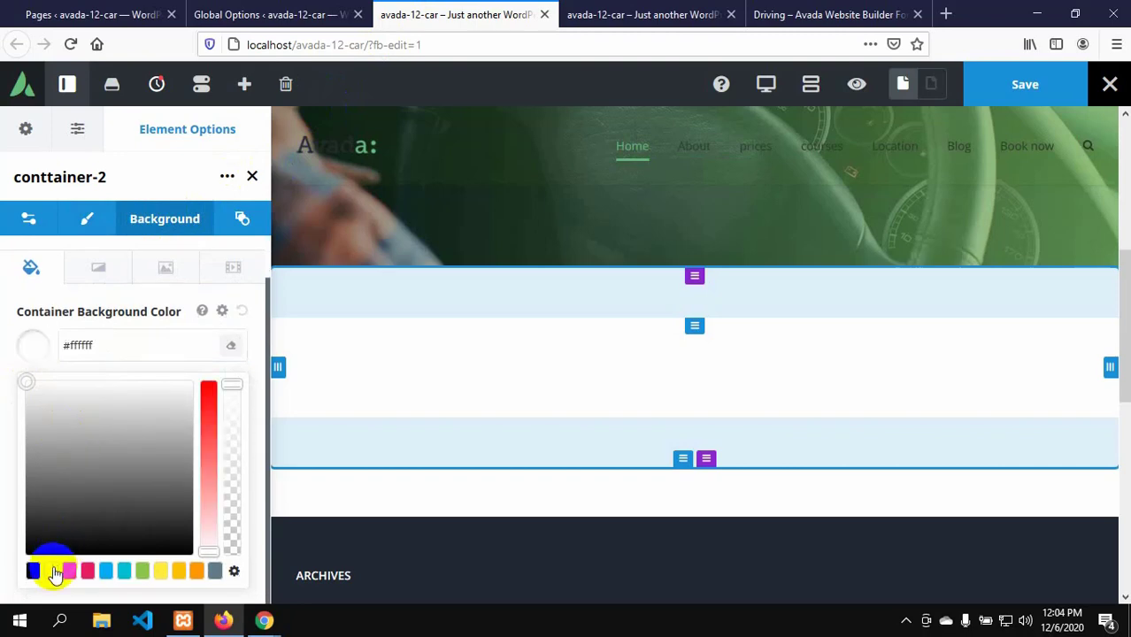
pyautogui.click(46, 408)
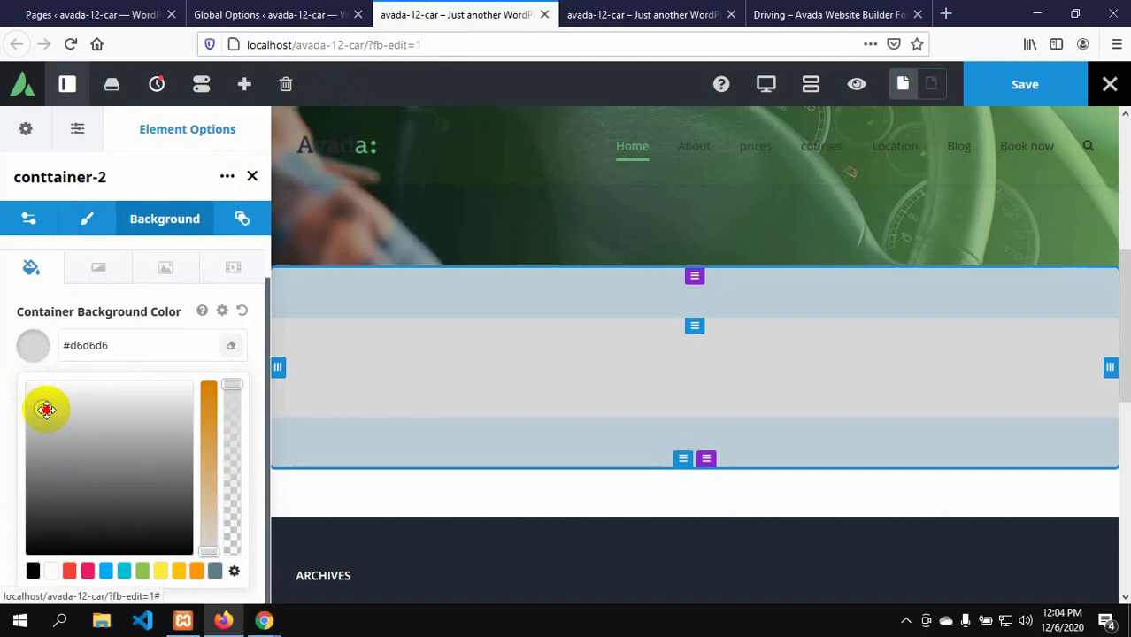
pyautogui.moveTo(44, 407)
pyautogui.mouseDown()
pyautogui.moveTo(42, 425)
pyautogui.moveTo(36, 390)
pyautogui.mouseUp()
pyautogui.click(213, 394)
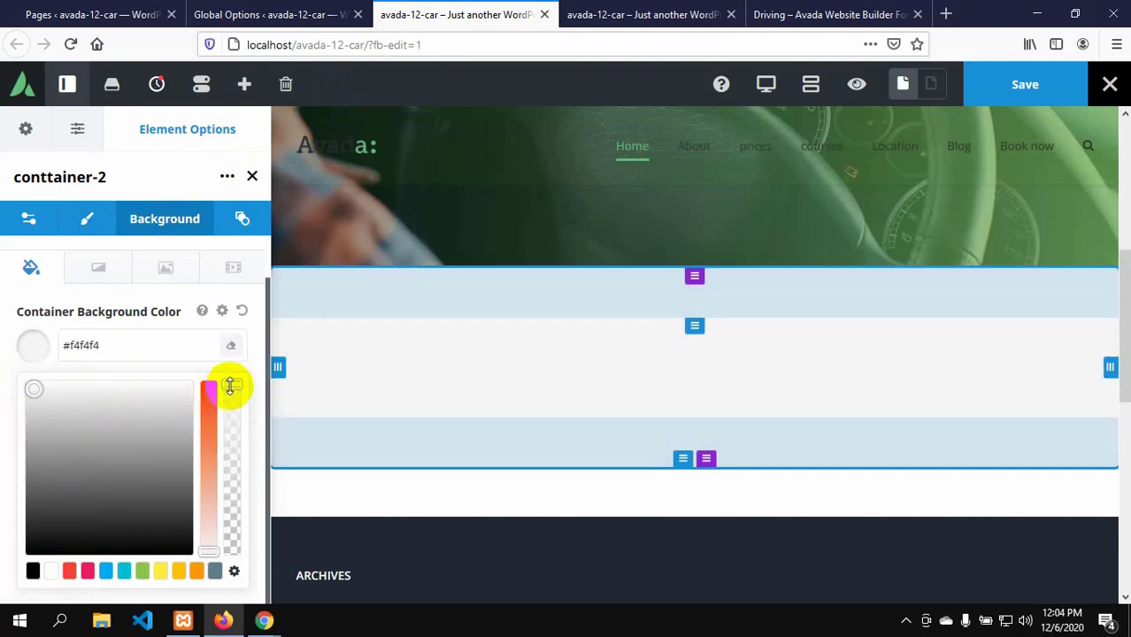
# - Reduce the opacity of the container's light gray background to 0.72 and save the page
pyautogui.moveTo(230, 462); pyautogui.dragTo(231, 496)
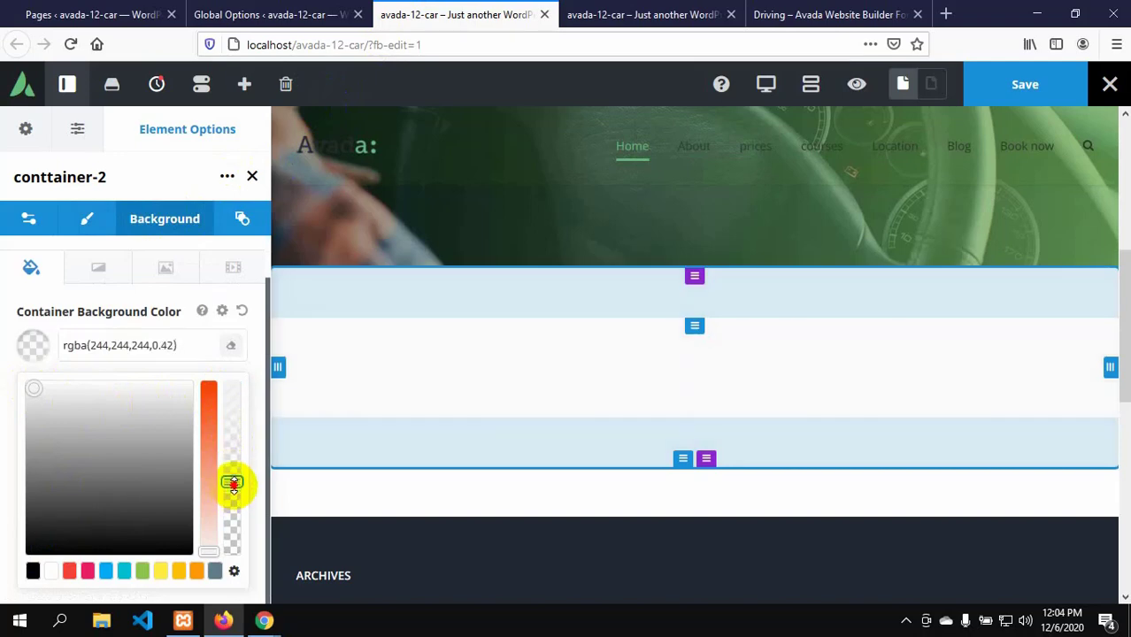
pyautogui.moveTo(232, 484); pyautogui.dragTo(265, 318)
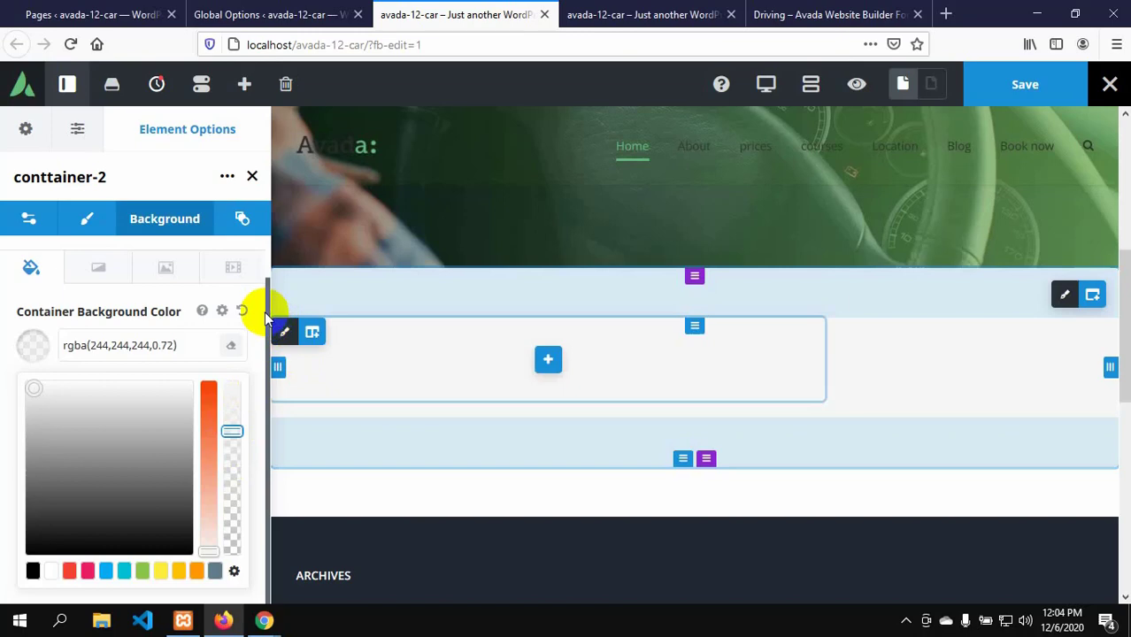
pyautogui.click(237, 217)
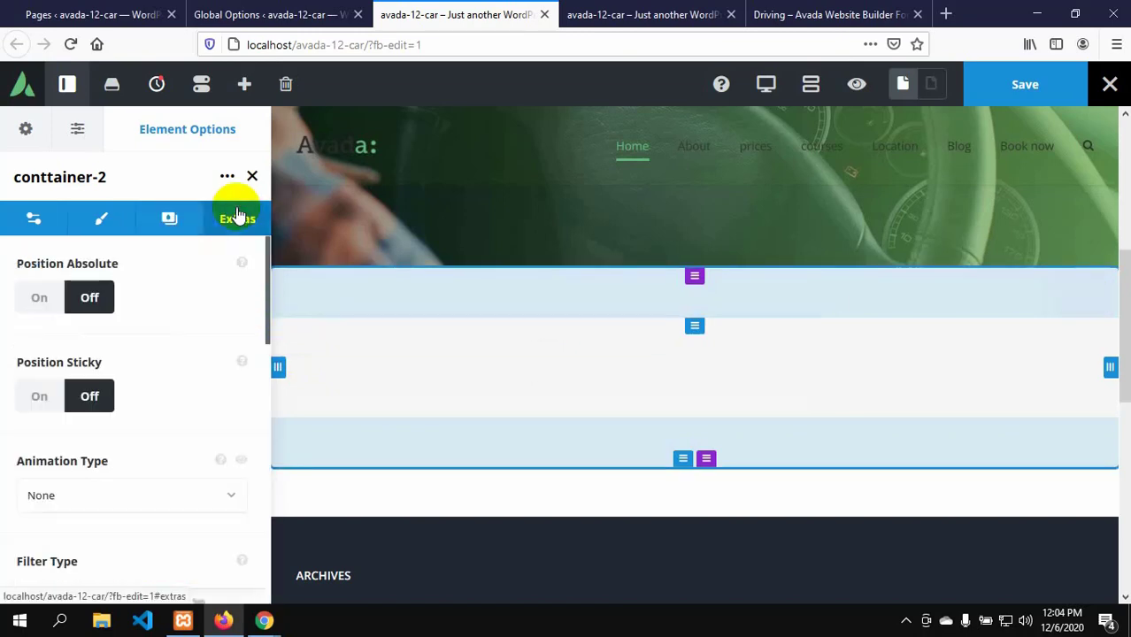
pyautogui.click(168, 218)
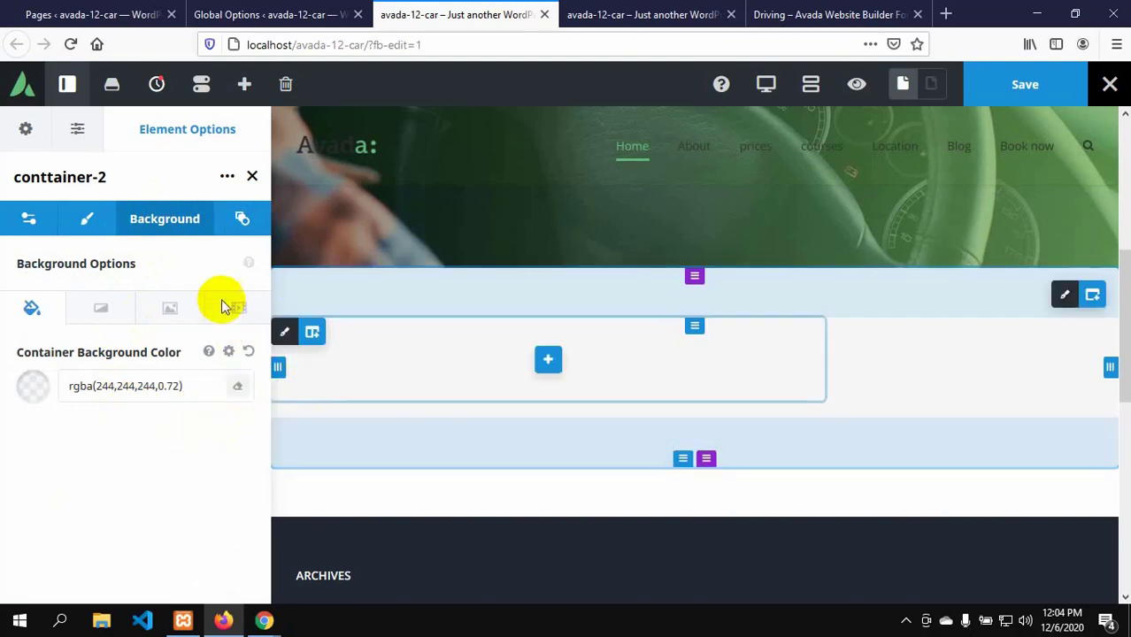
pyautogui.click(1013, 82)
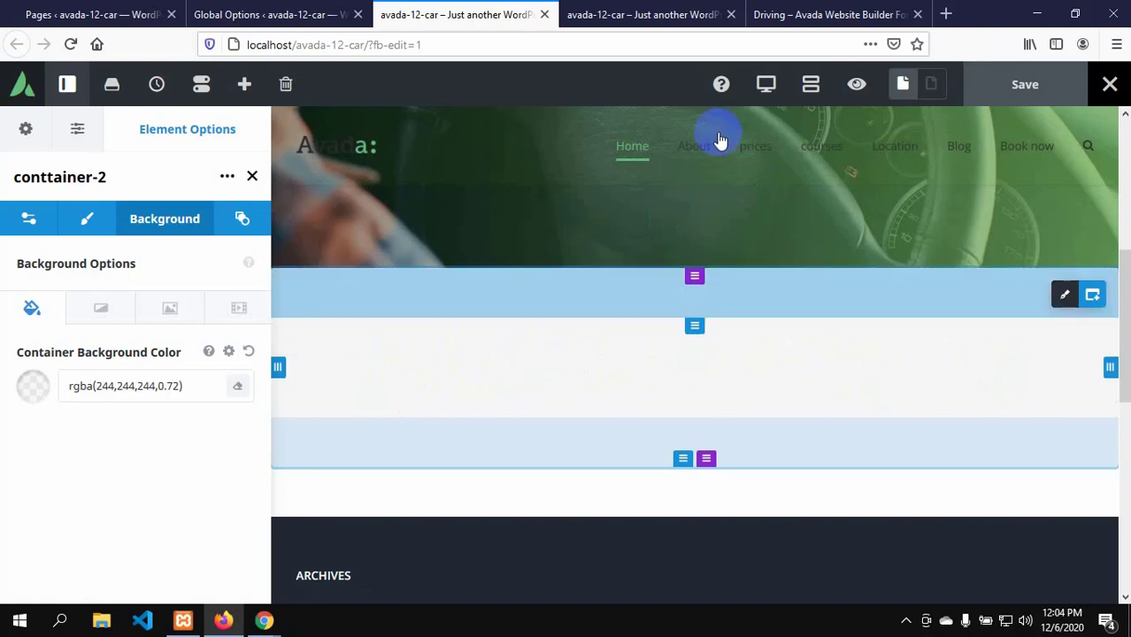
# - Check the demo's text and form proportions and change the 2/3 column in conttainer-2 to 1/2 width
pyautogui.click(783, 14)
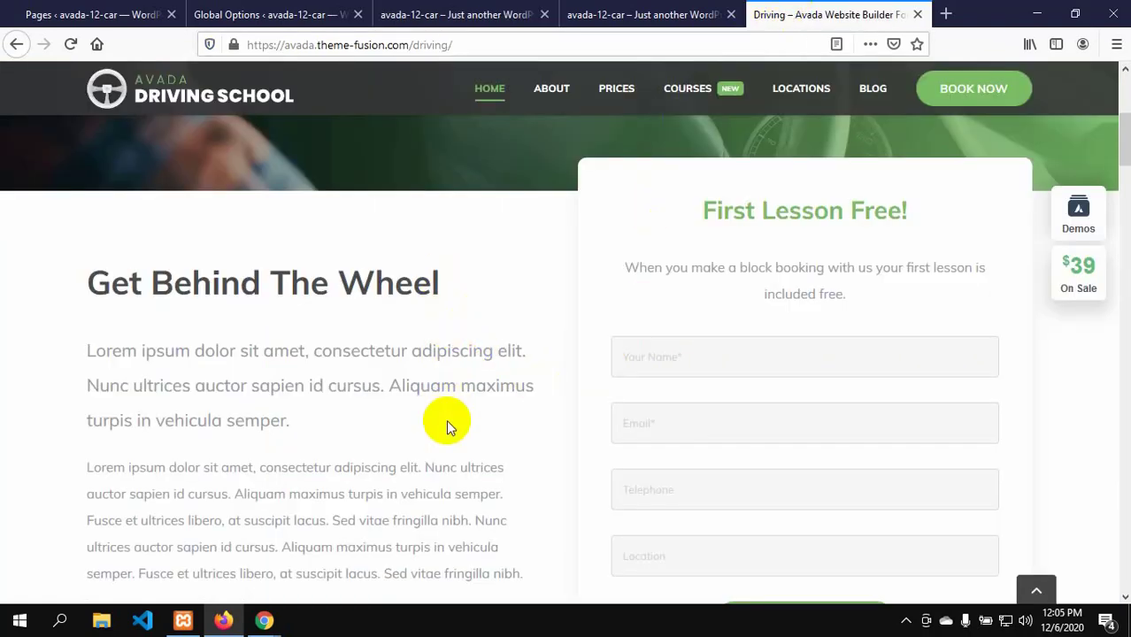
pyautogui.scroll(-3, 446, 421)
pyautogui.scroll(2, 446, 421)
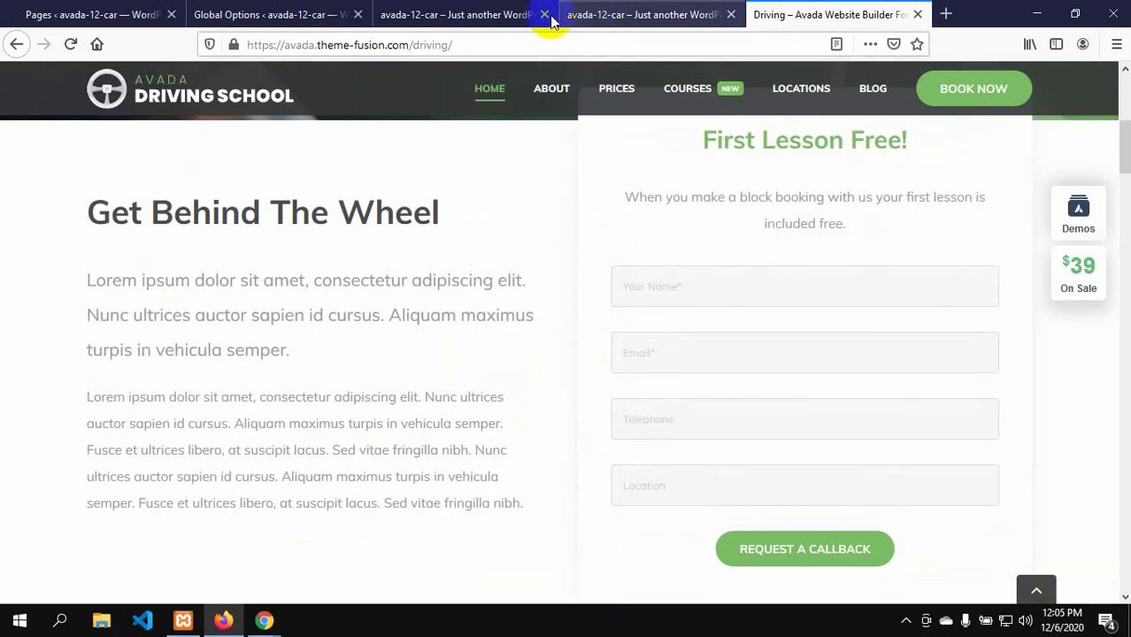
pyautogui.click(489, 14)
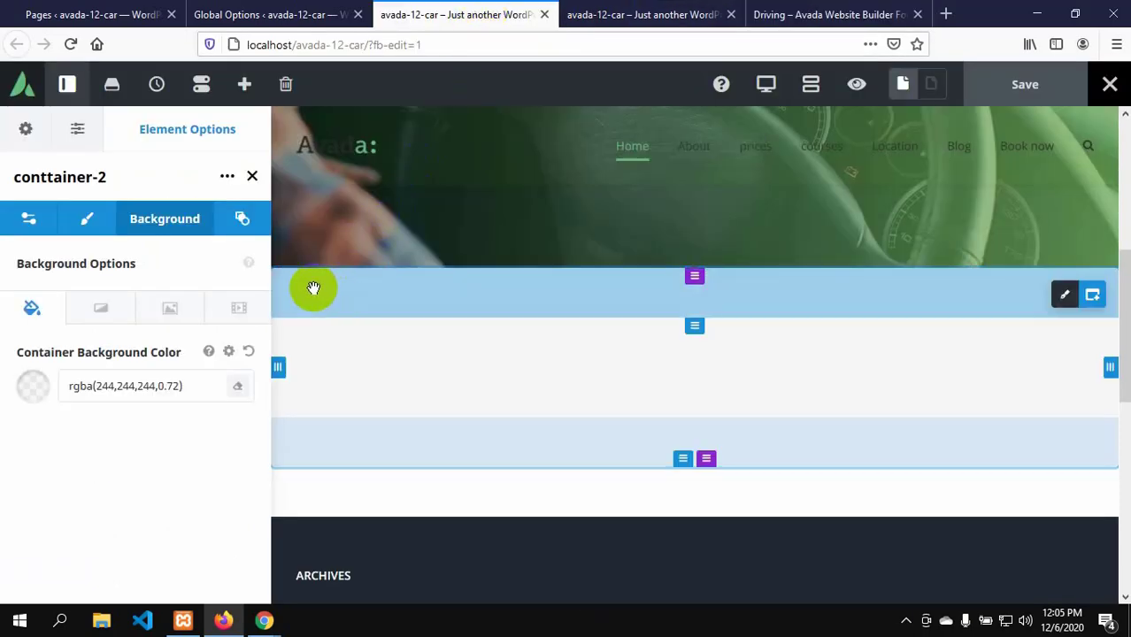
pyautogui.moveTo(311, 333)
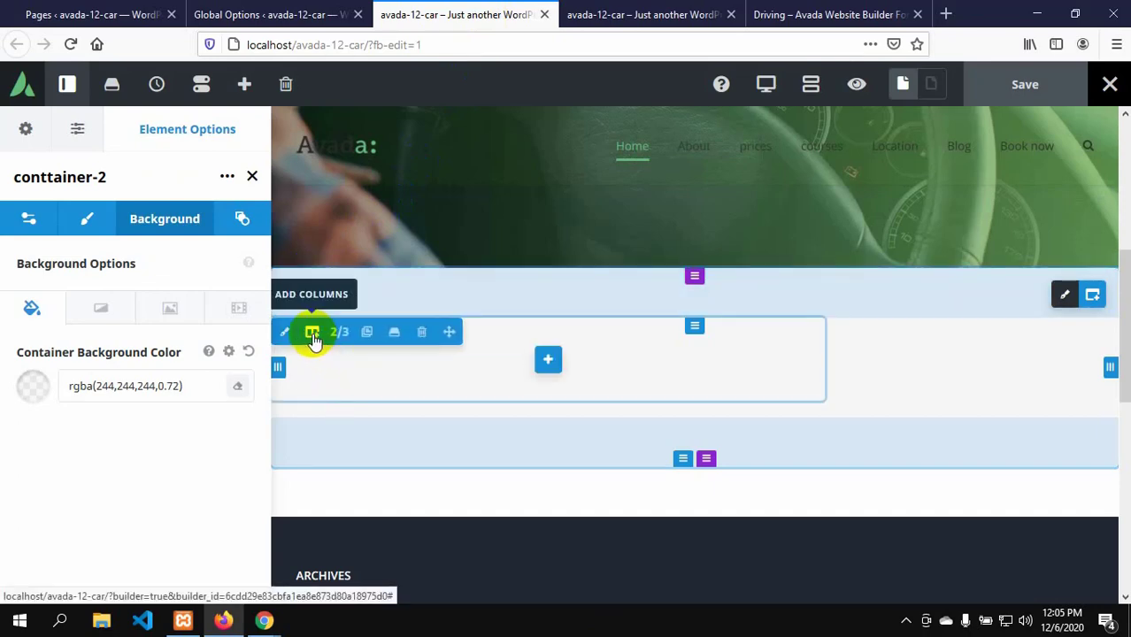
pyautogui.click(338, 333)
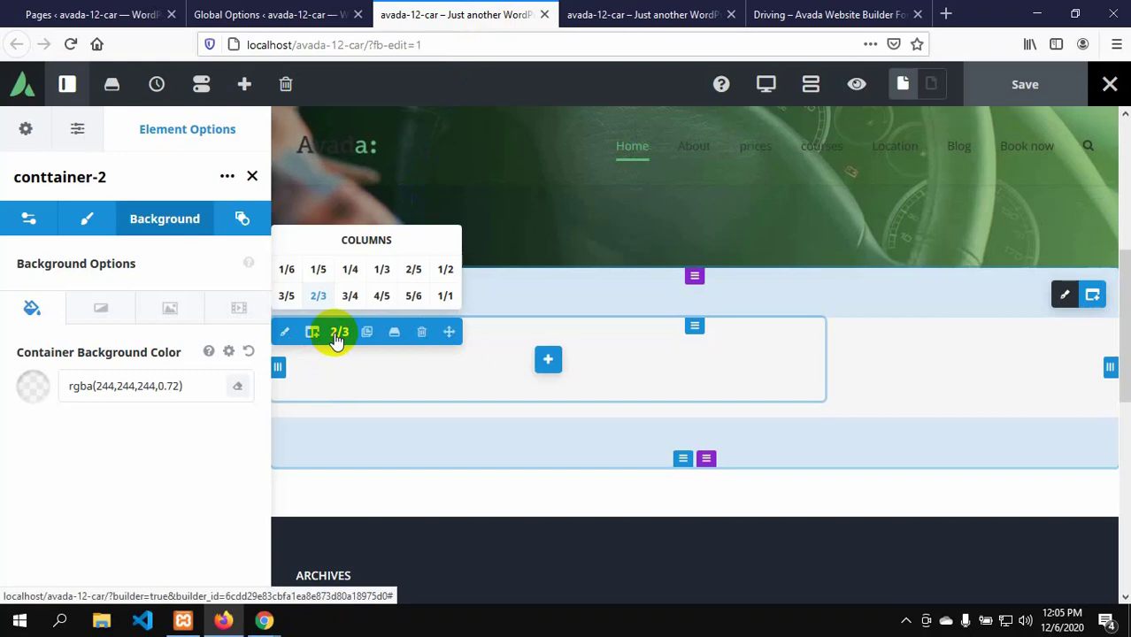
pyautogui.click(446, 276)
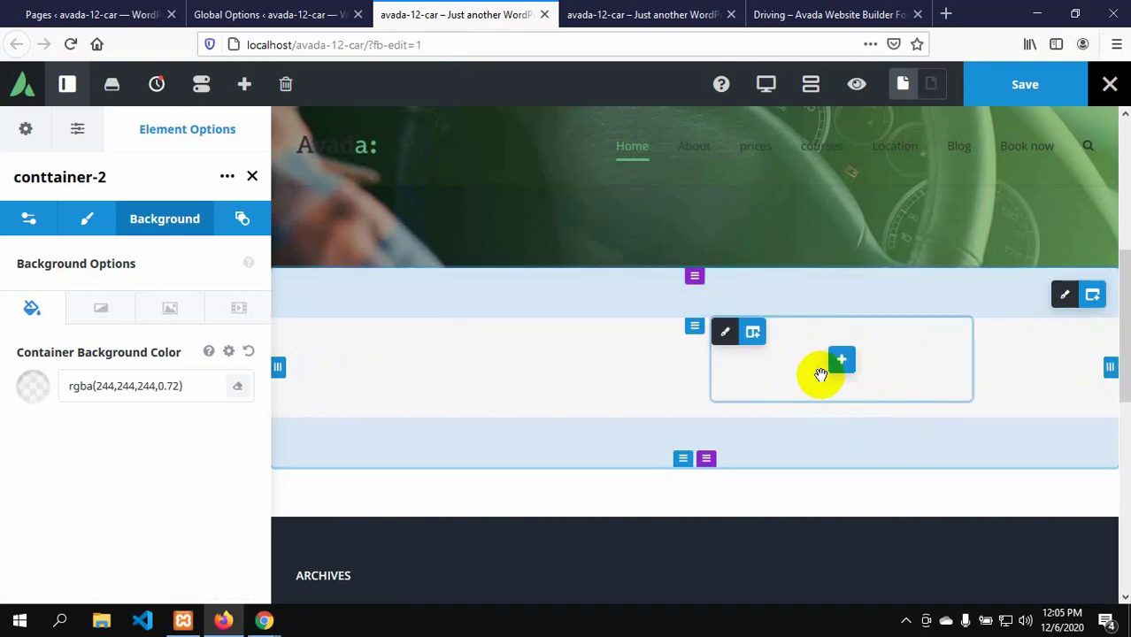
# - Change the 1/3 column in conttainer-2 to 1/2 width and copy the "Get Behind The Wheel" heading from the demo page
pyautogui.click(779, 336)
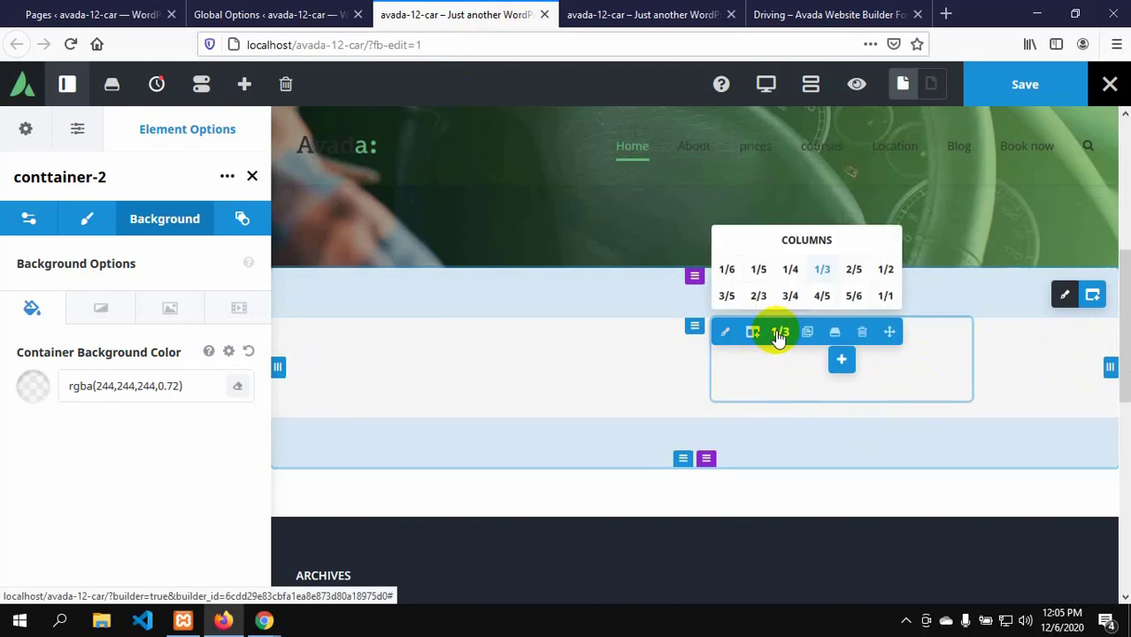
pyautogui.click(888, 271)
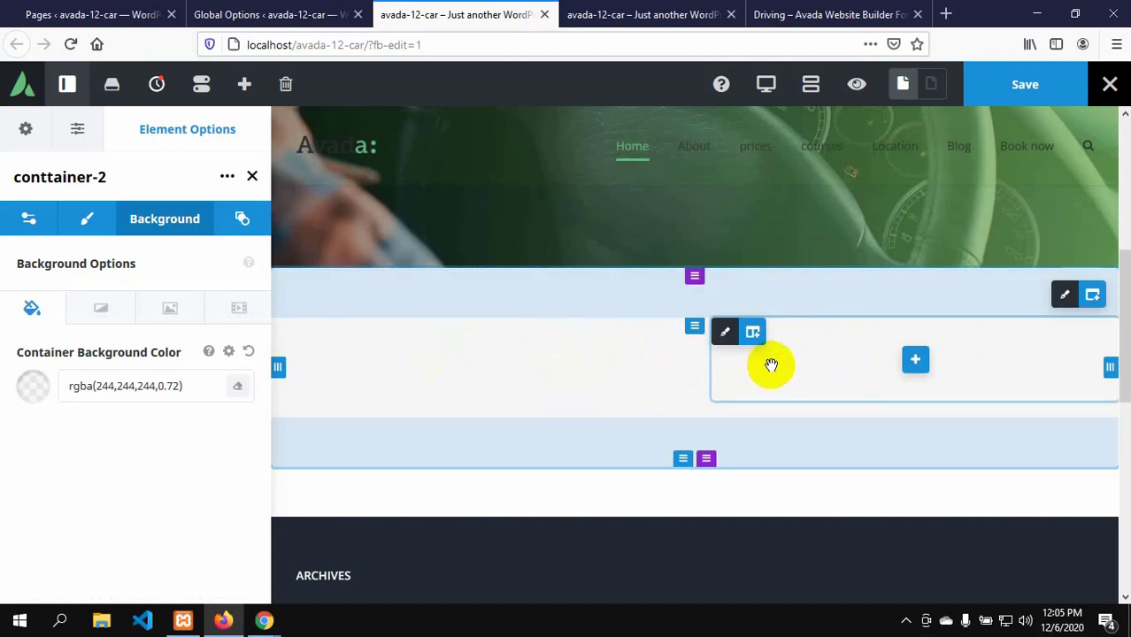
pyautogui.click(815, 16)
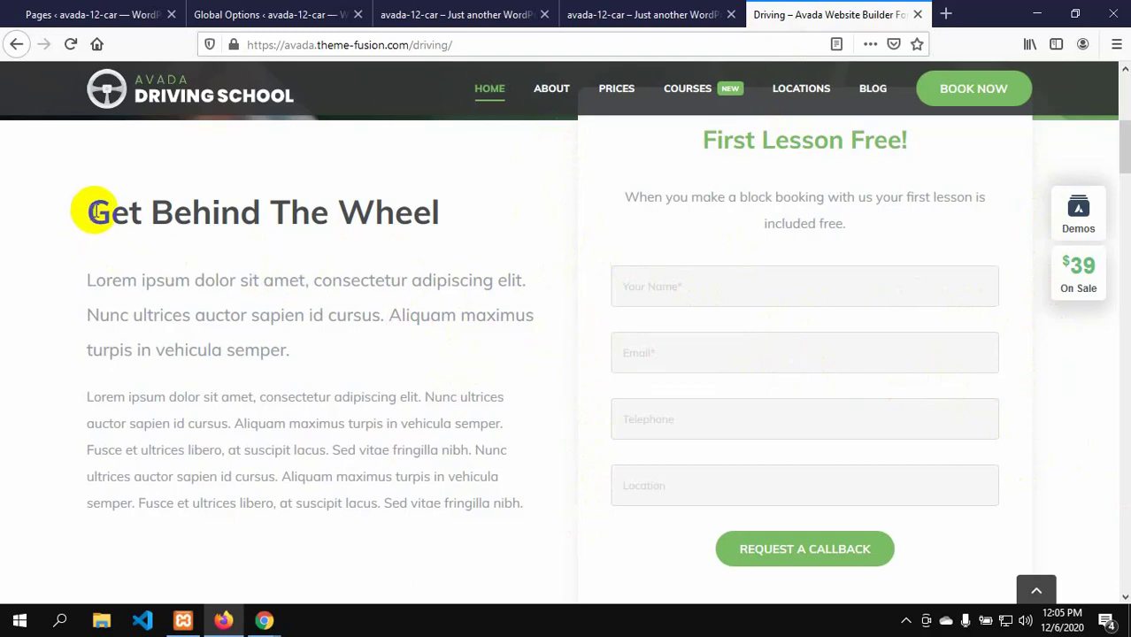
pyautogui.moveTo(92, 212); pyautogui.dragTo(461, 213)
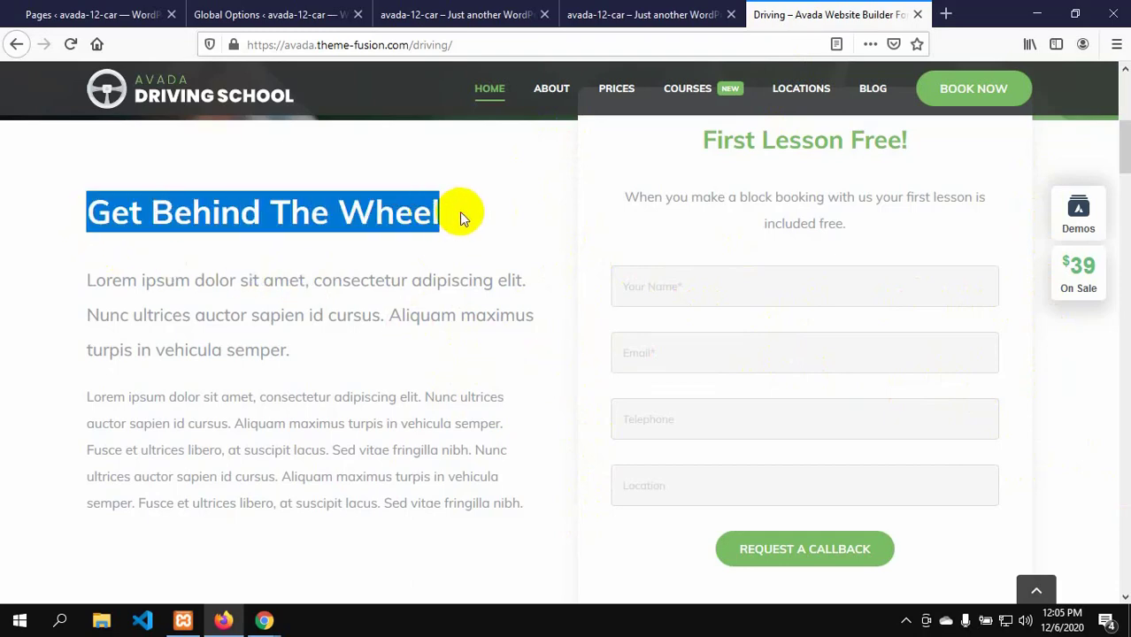
pyautogui.rightClick(300, 215)
pyautogui.click(337, 230)
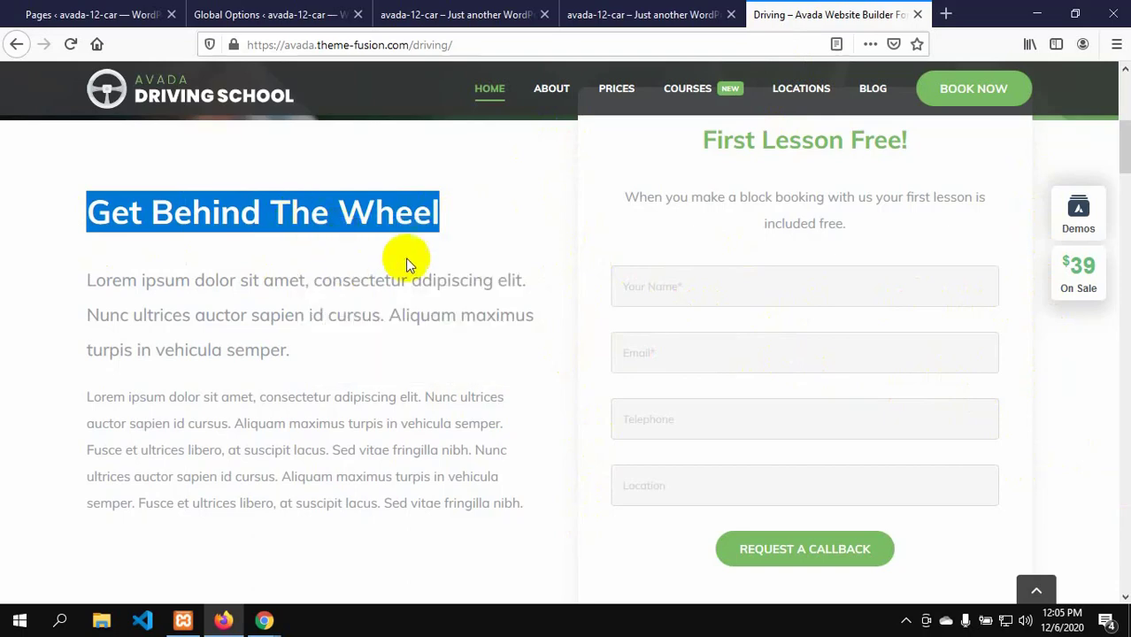
# - Add a Title element to the first 1/2 column of conttainer-2 on the local page
pyautogui.click(396, 16)
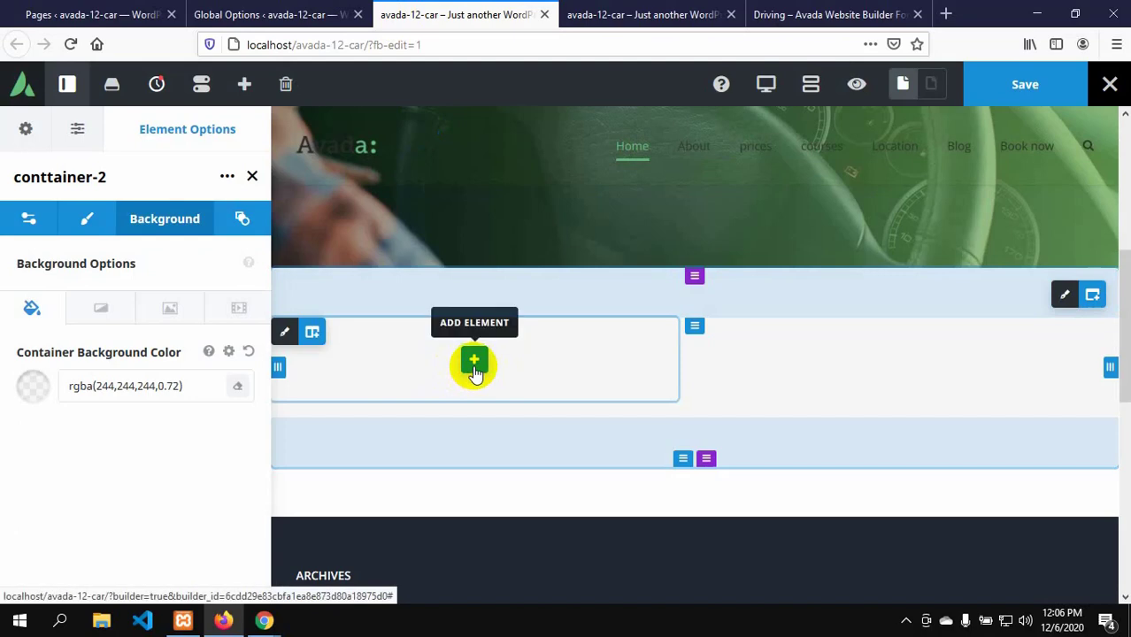
pyautogui.click(778, 15)
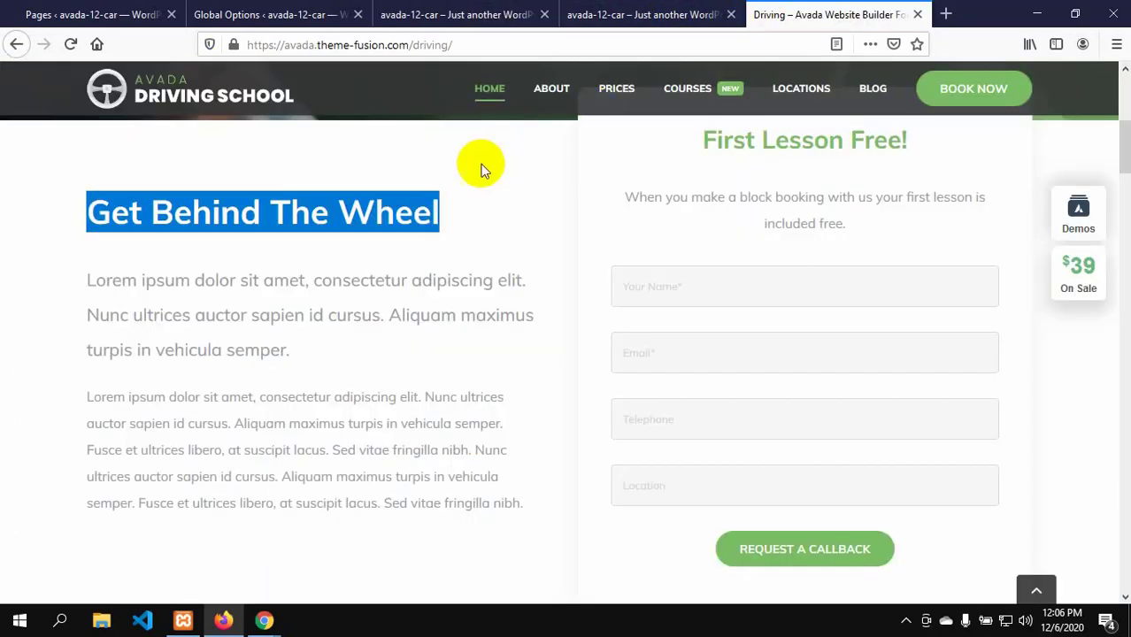
pyautogui.click(432, 16)
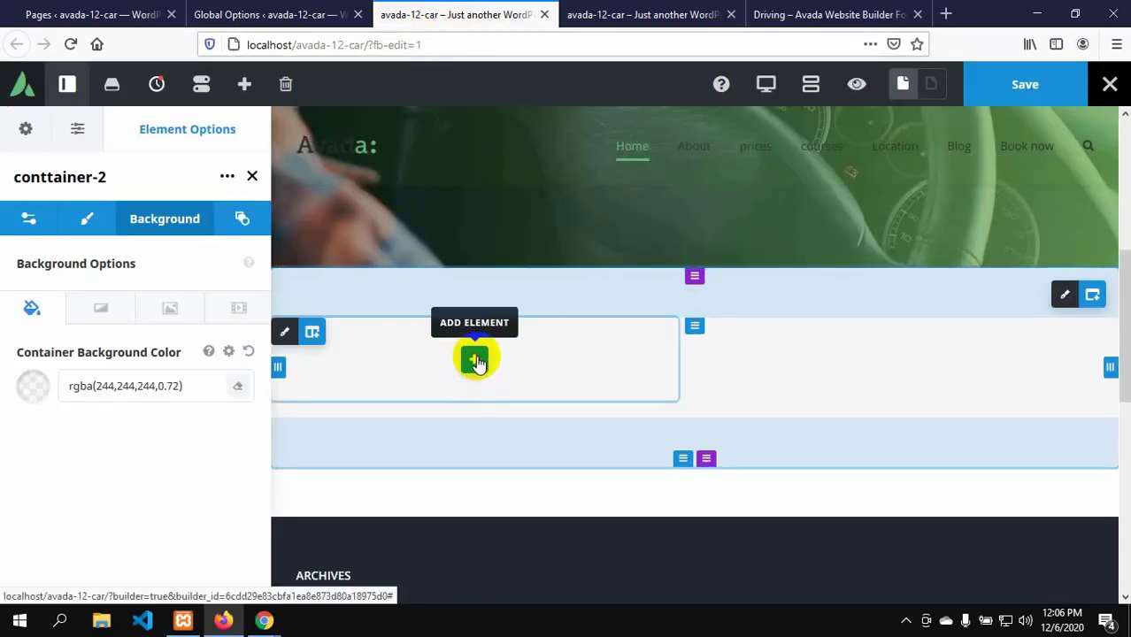
pyautogui.click(475, 360)
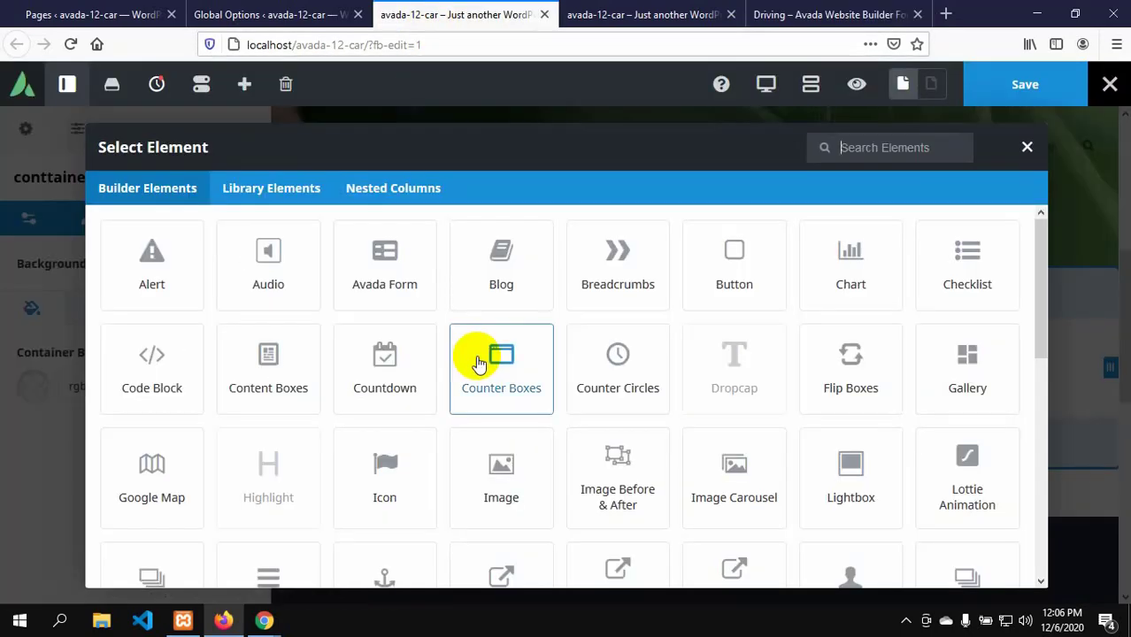
pyautogui.scroll(-3, 699, 423)
pyautogui.scroll(2, 815, 295)
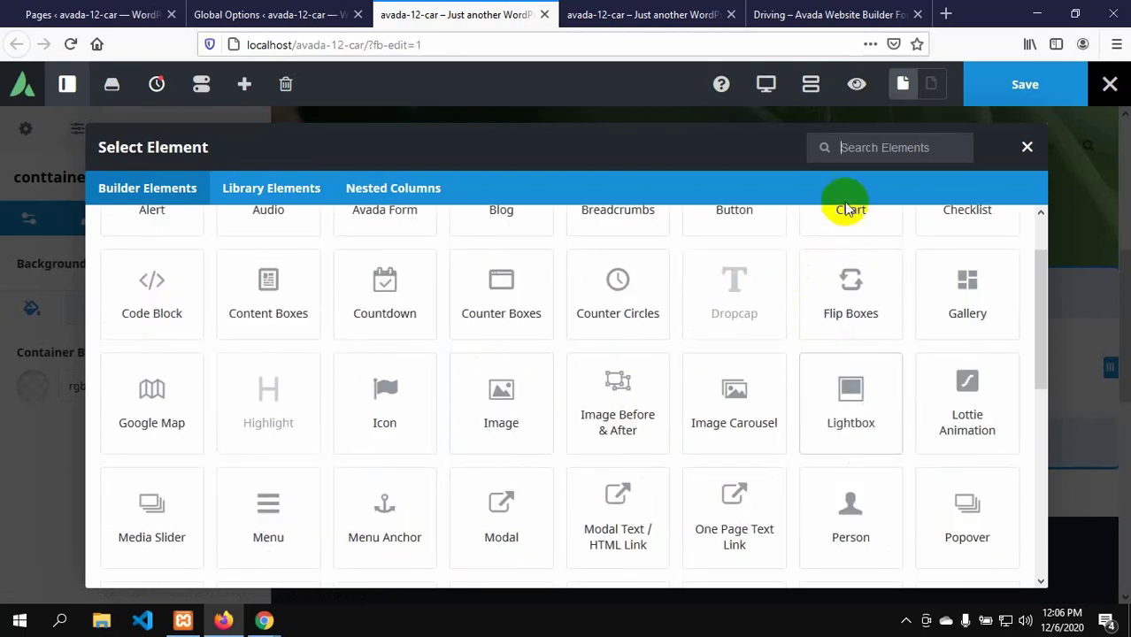
pyautogui.scroll(-3, 705, 379)
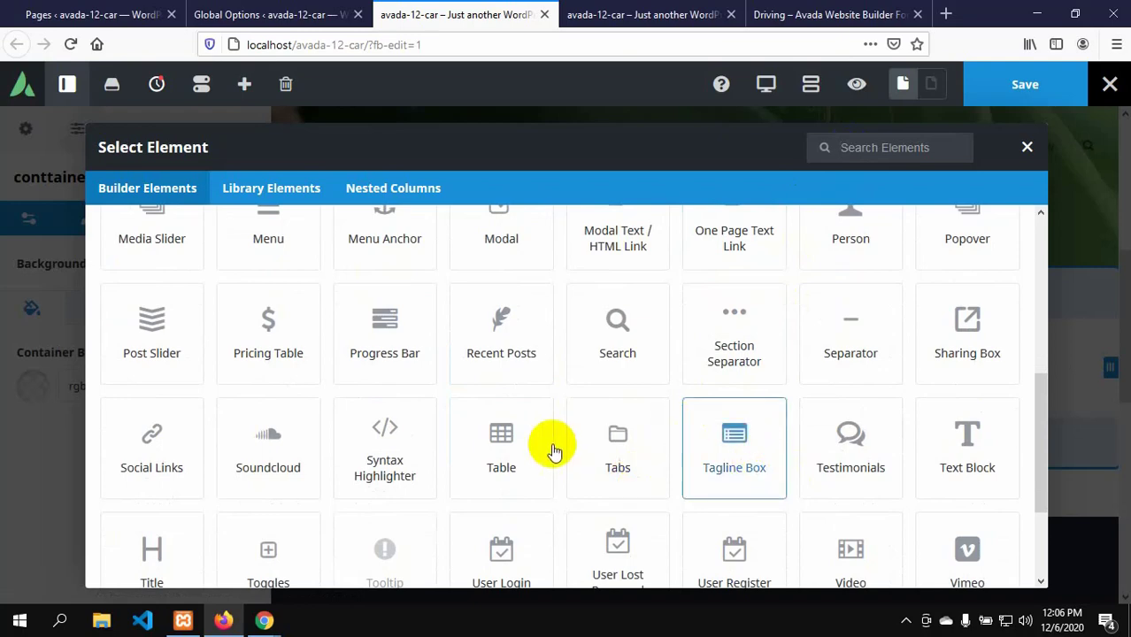
pyautogui.scroll(-1, 265, 464)
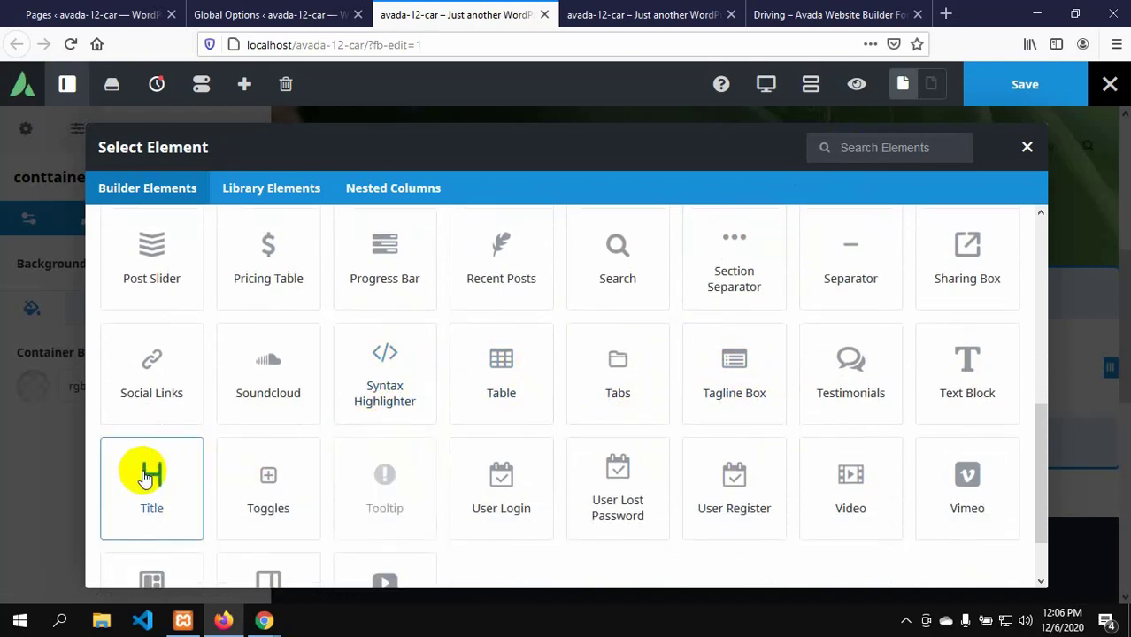
pyautogui.click(149, 478)
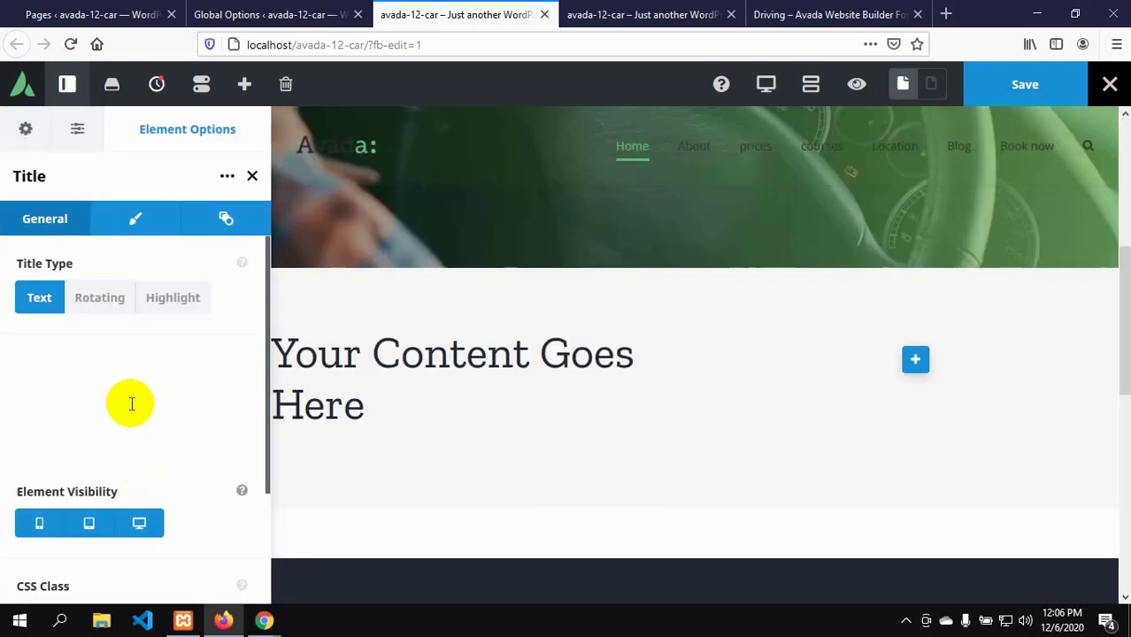
# - Replace the title's placeholder text with the copied "Get Behind The Wheel" heading and left-align it
pyautogui.click(119, 429)
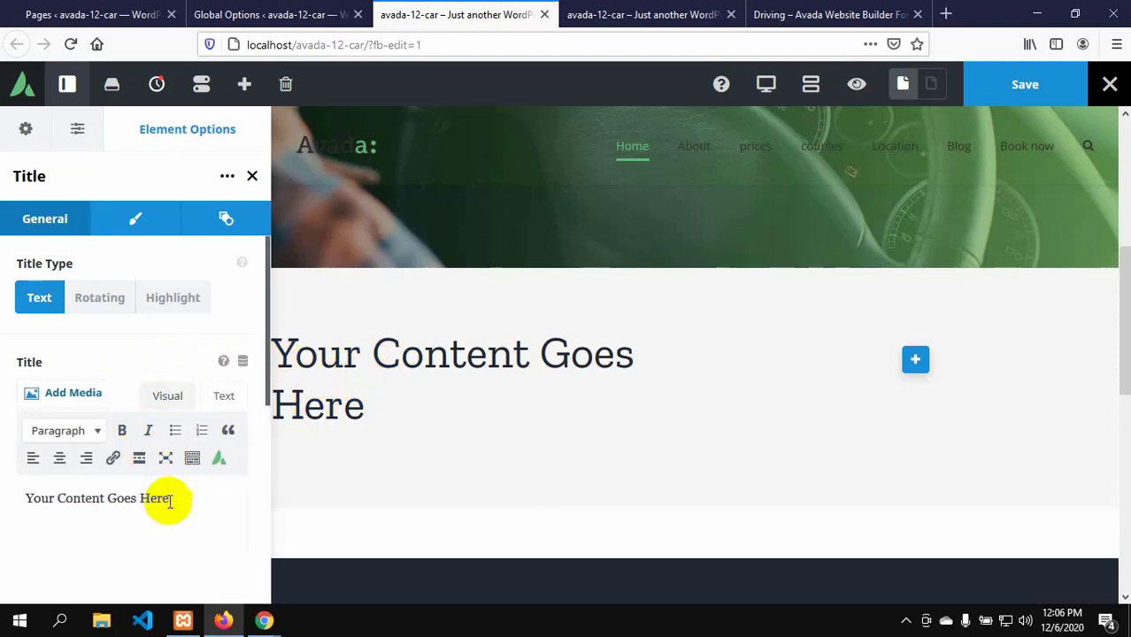
pyautogui.hotkey('ctrl', 'a')
pyautogui.press('BackSpace')
pyautogui.rightClick(33, 499)
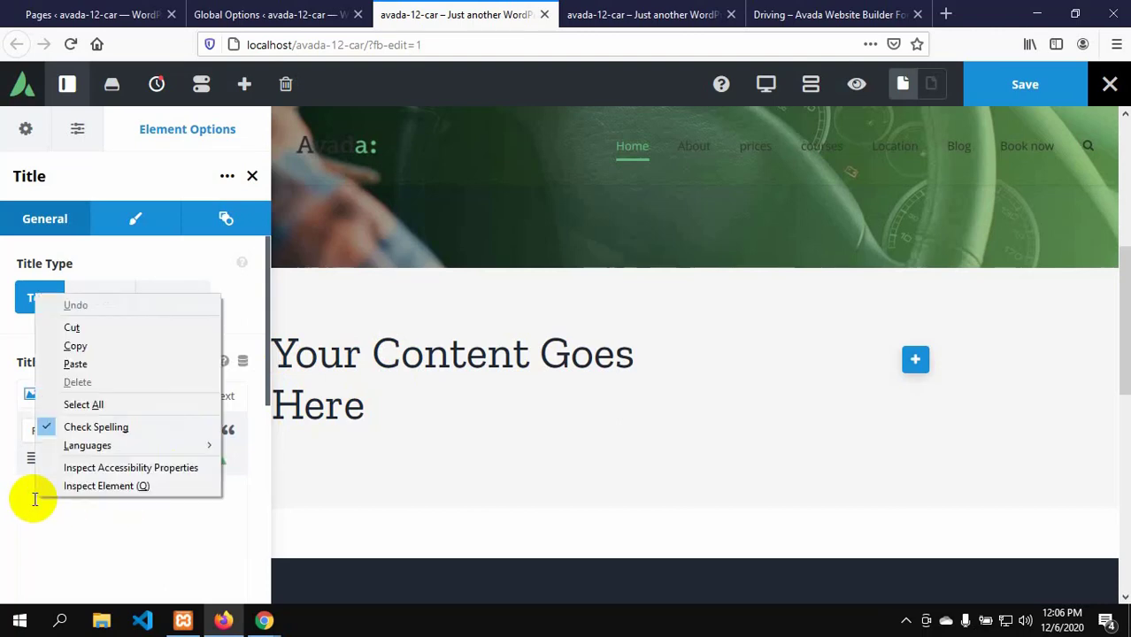
pyautogui.click(71, 362)
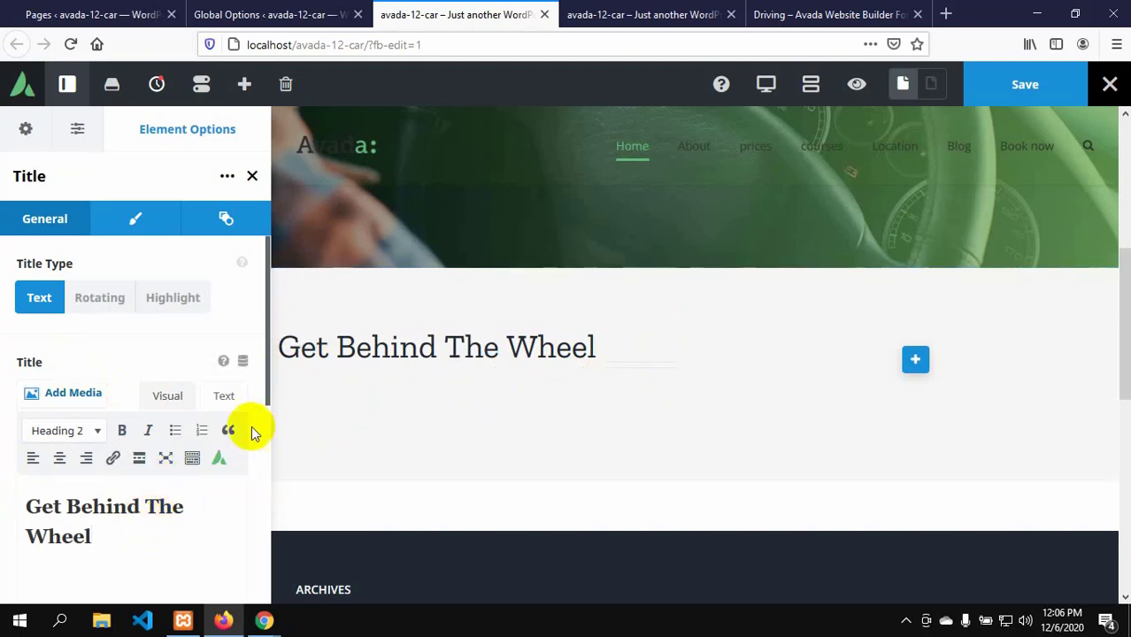
pyautogui.click(33, 458)
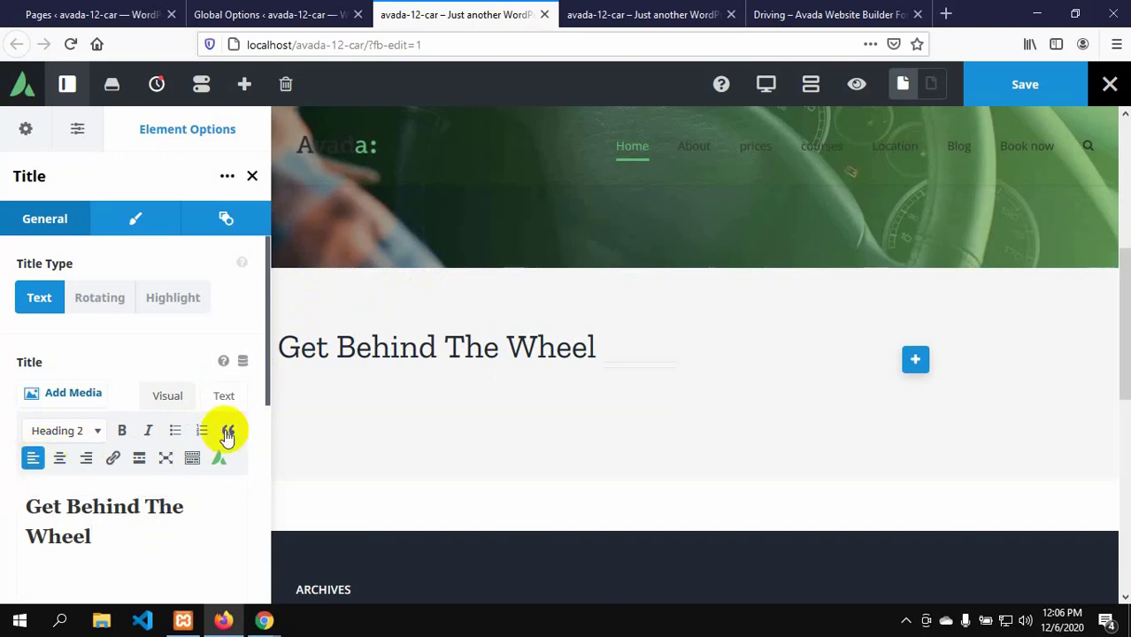
# - Compare the demo heading's styling with the new title and review the Title element's design options
pyautogui.click(751, 13)
pyautogui.scroll(2, 253, 394)
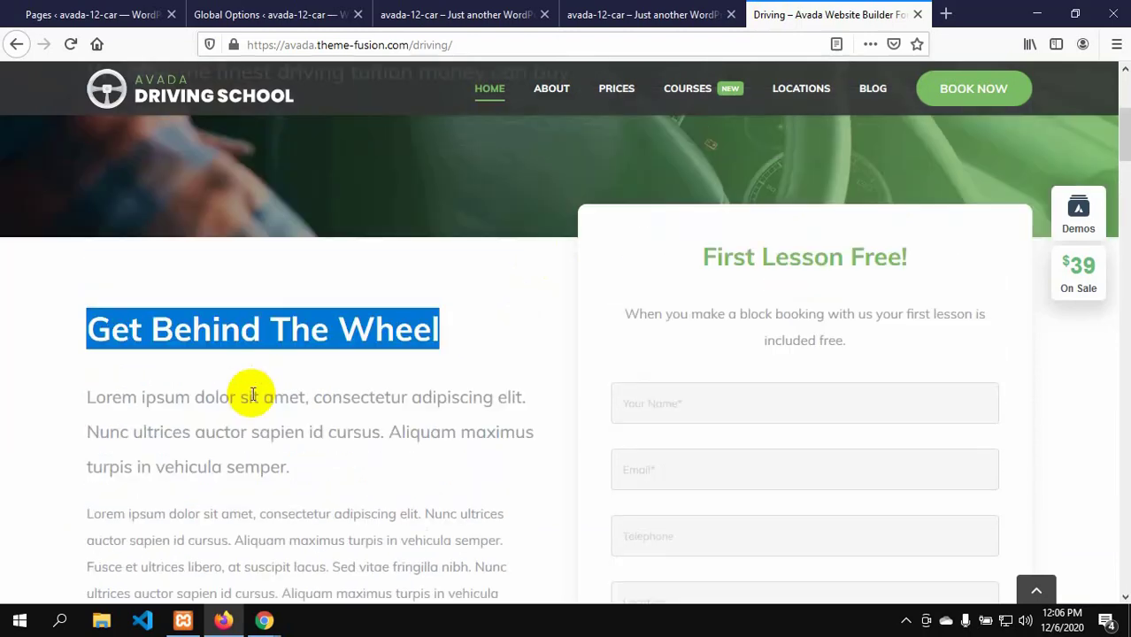
pyautogui.scroll(-1, 251, 392)
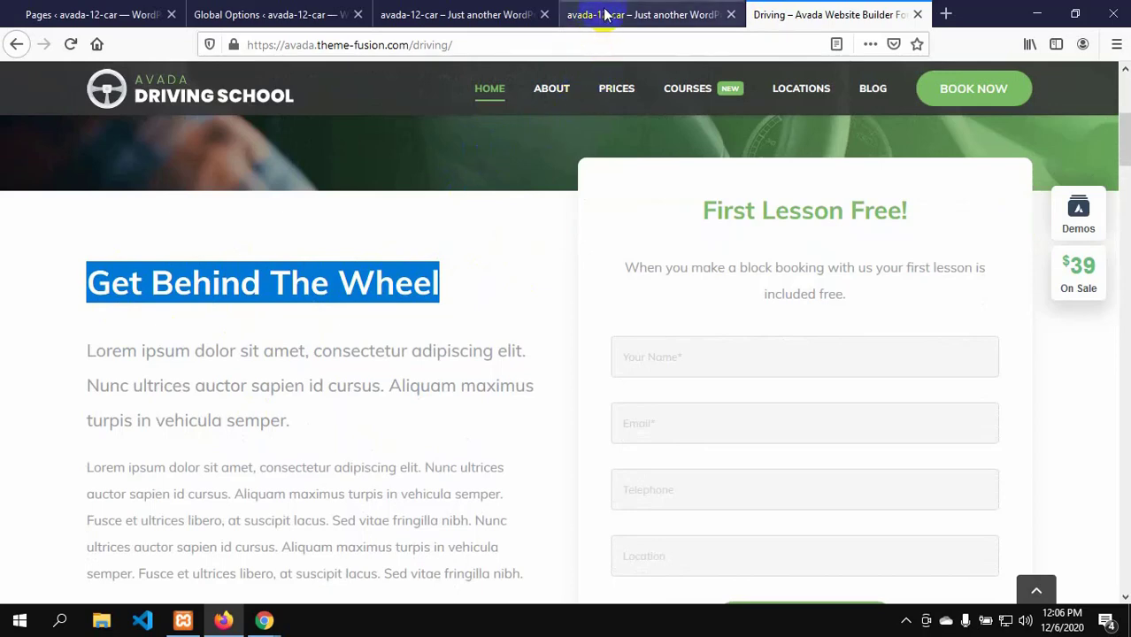
pyautogui.click(437, 14)
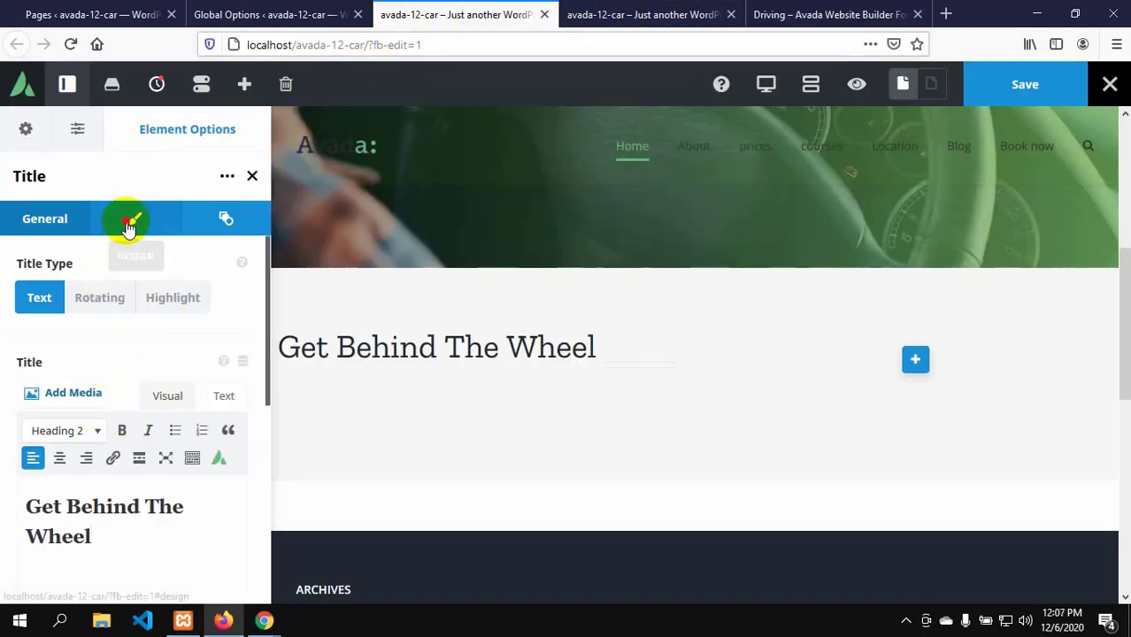
pyautogui.click(128, 225)
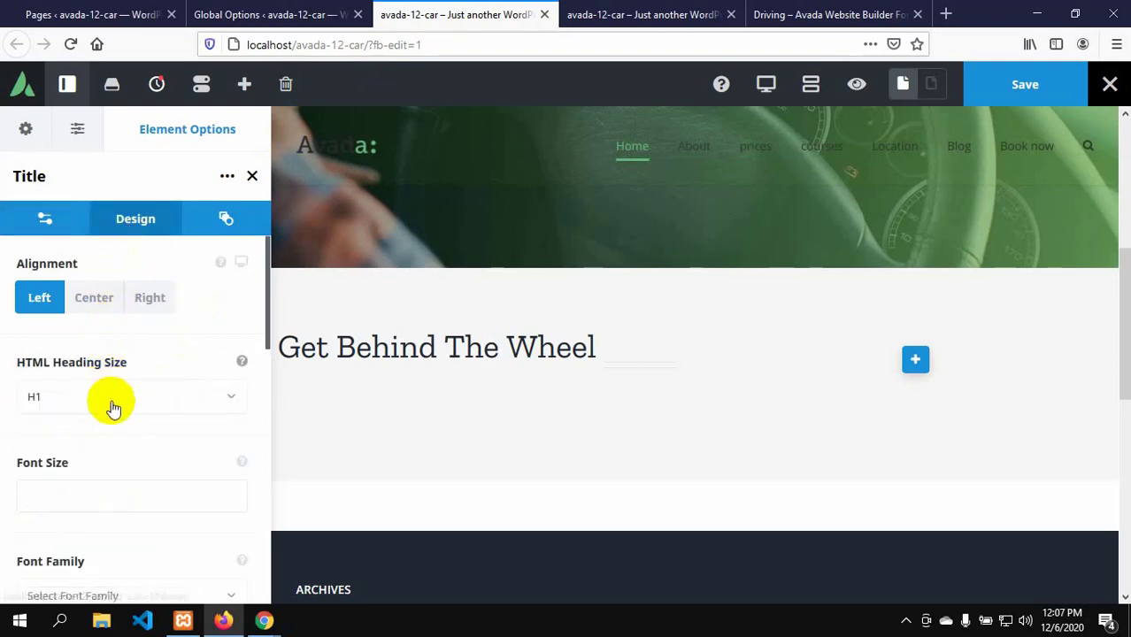
pyautogui.scroll(-3, 141, 463)
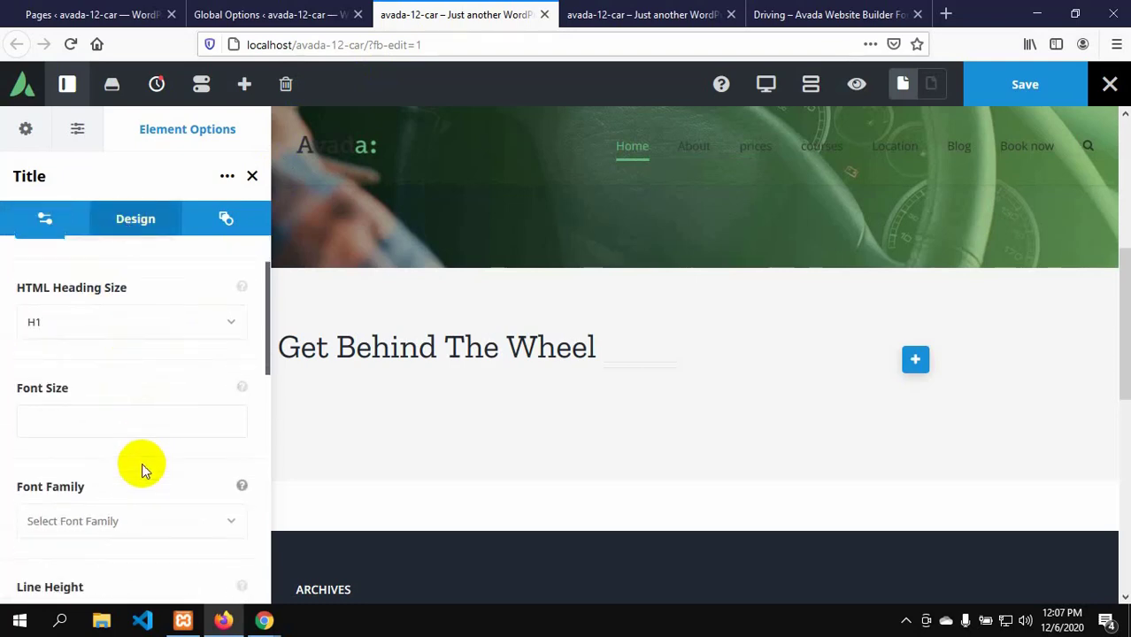
pyautogui.scroll(-5, 142, 464)
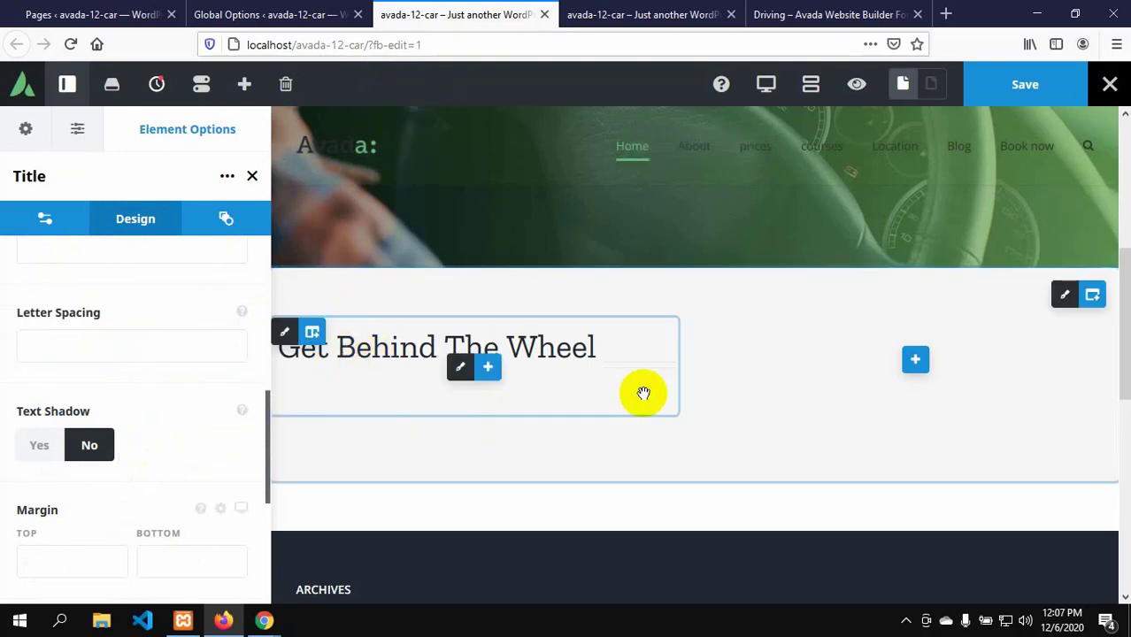
pyautogui.click(802, 16)
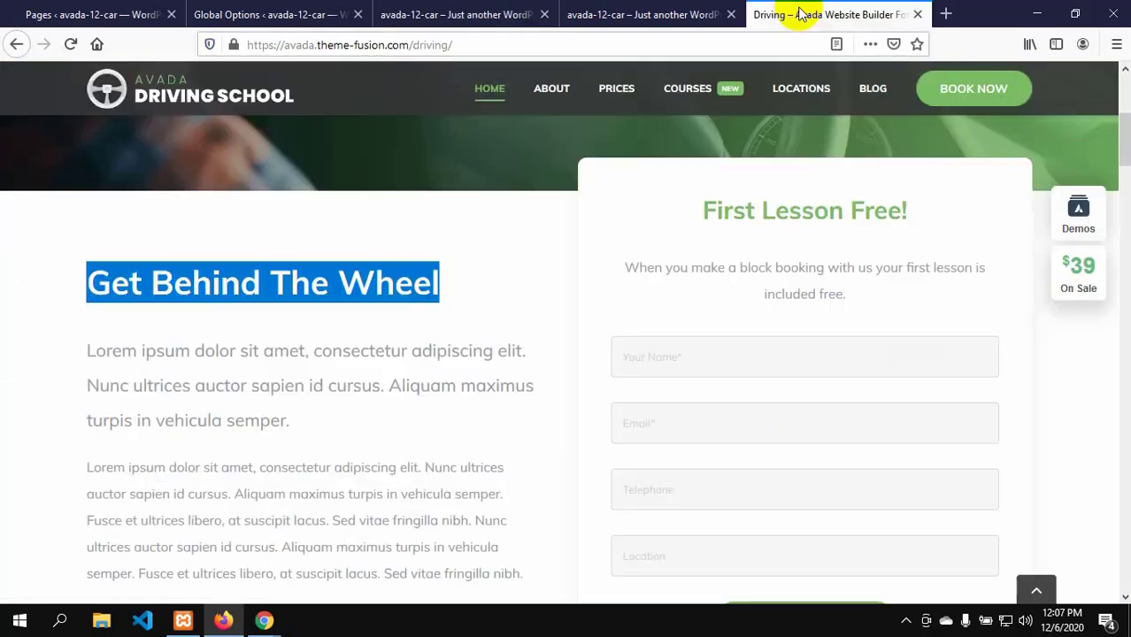
pyautogui.click(185, 307)
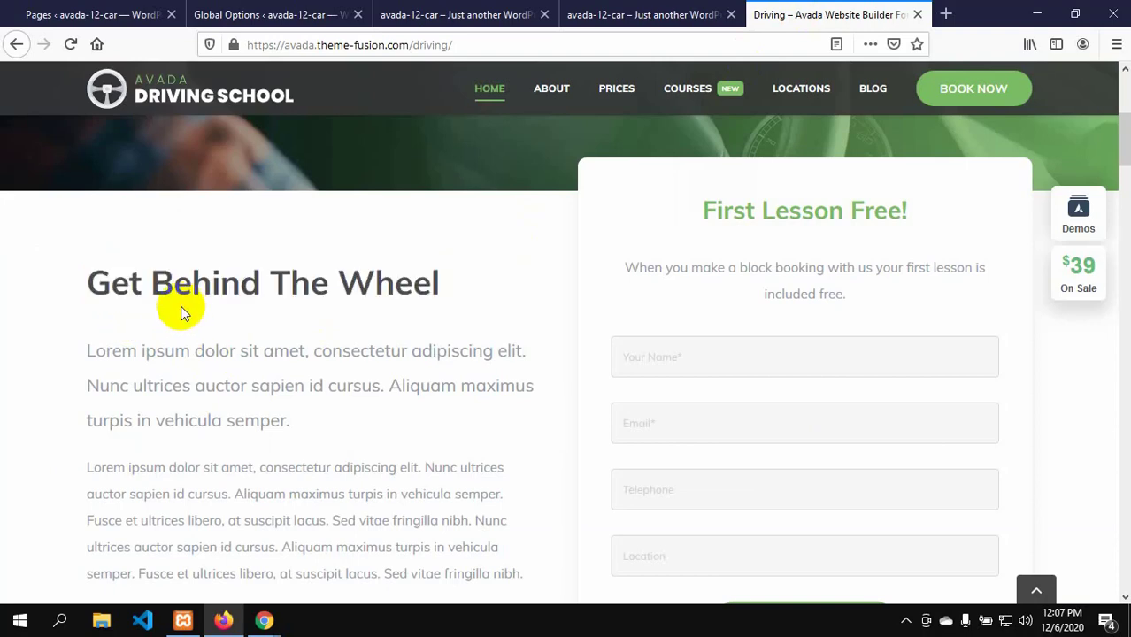
pyautogui.click(263, 14)
pyautogui.click(400, 14)
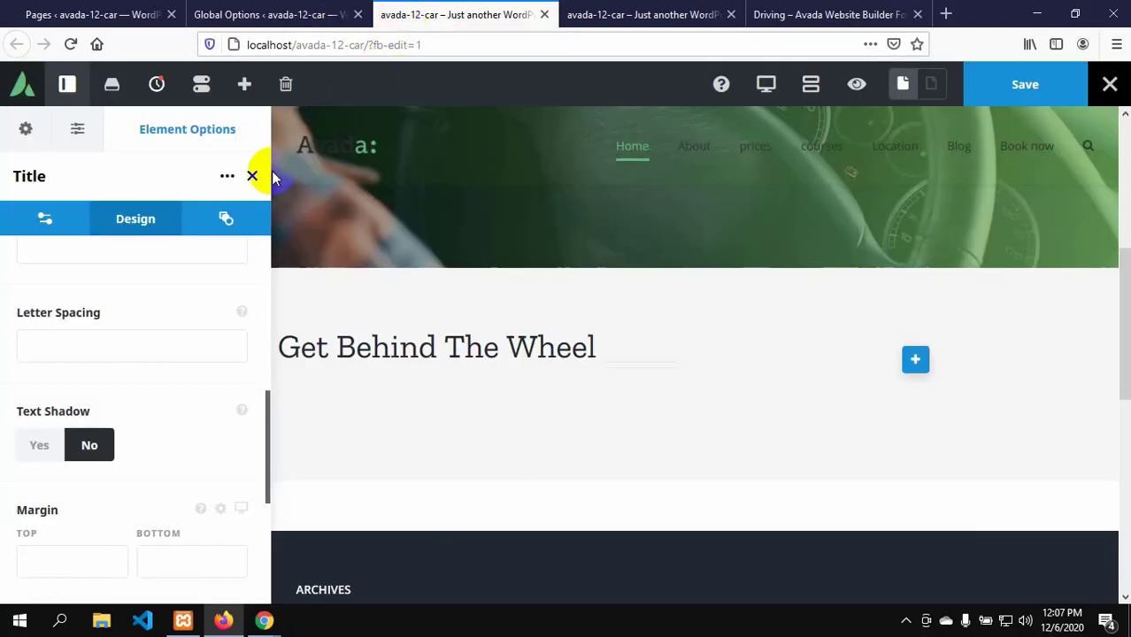
pyautogui.scroll(-3, 139, 389)
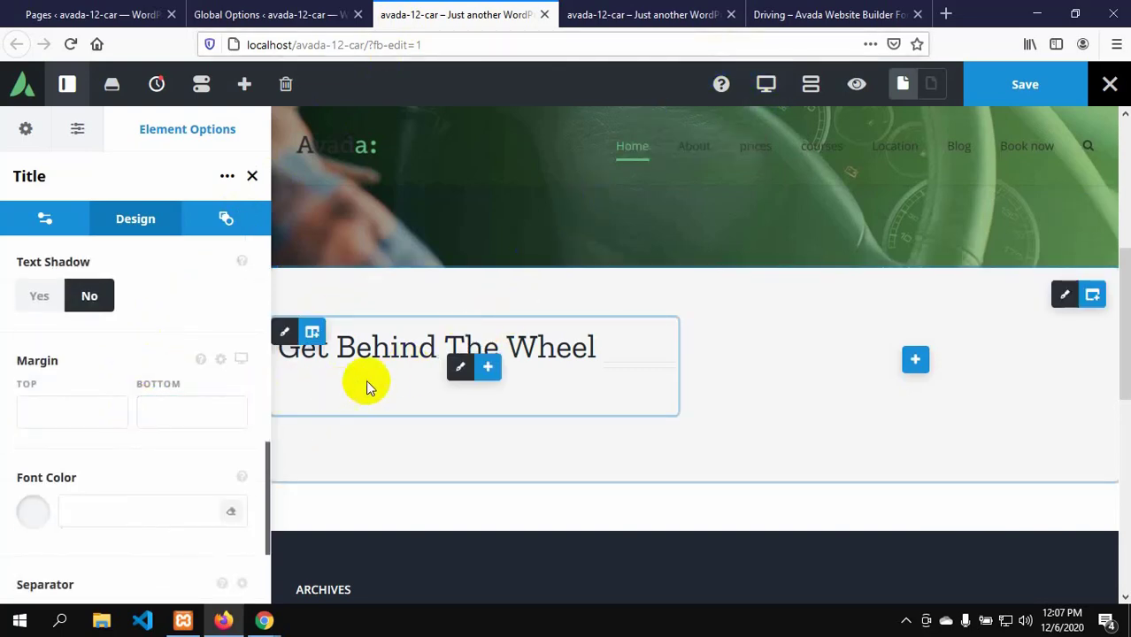
pyautogui.scroll(-2, 146, 409)
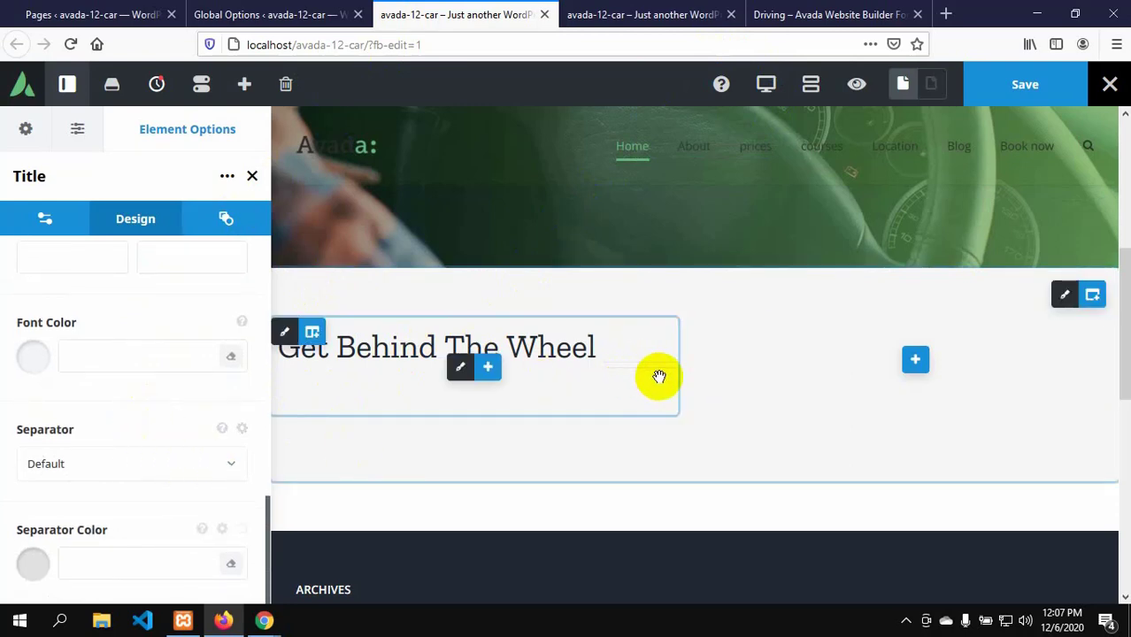
# - Try the Underline Solid separator style on the title
pyautogui.click(231, 467)
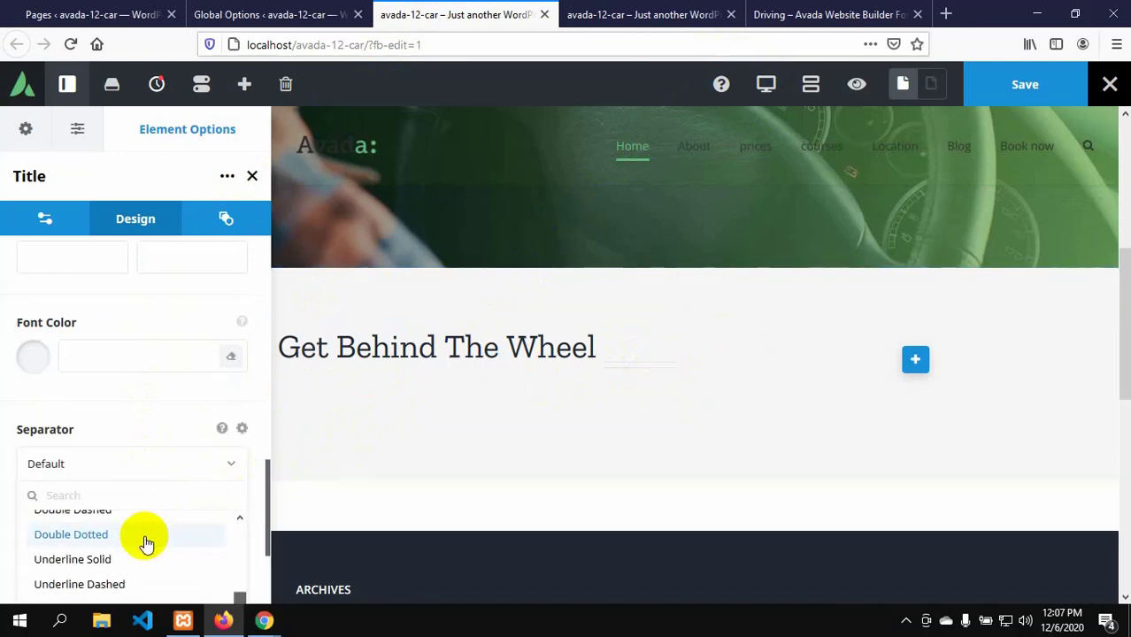
pyautogui.click(92, 565)
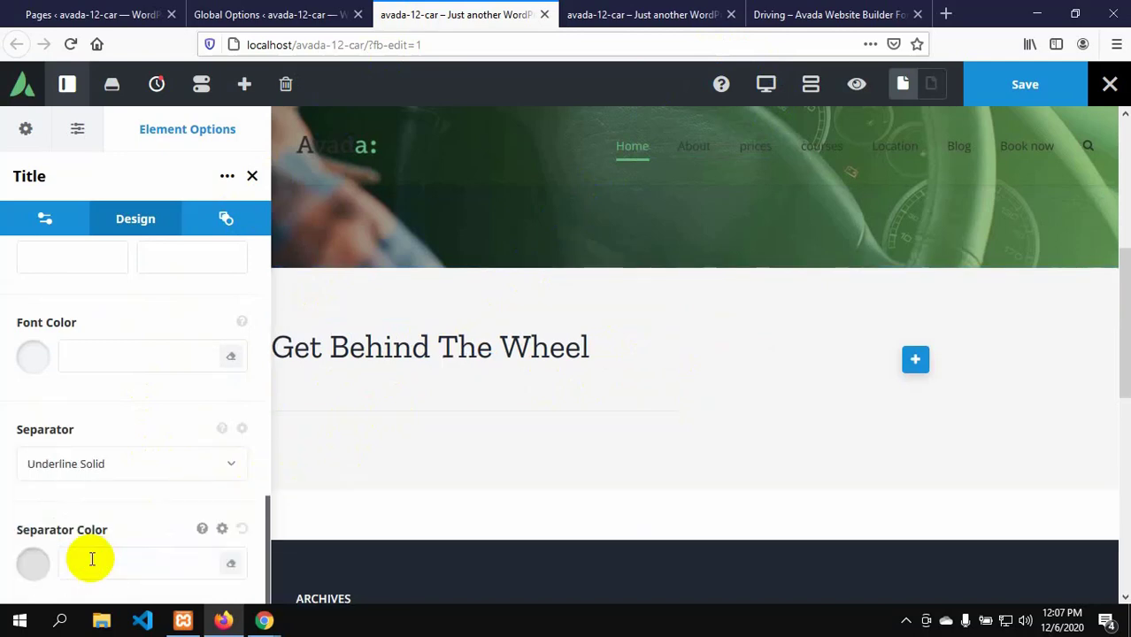
pyautogui.click(91, 559)
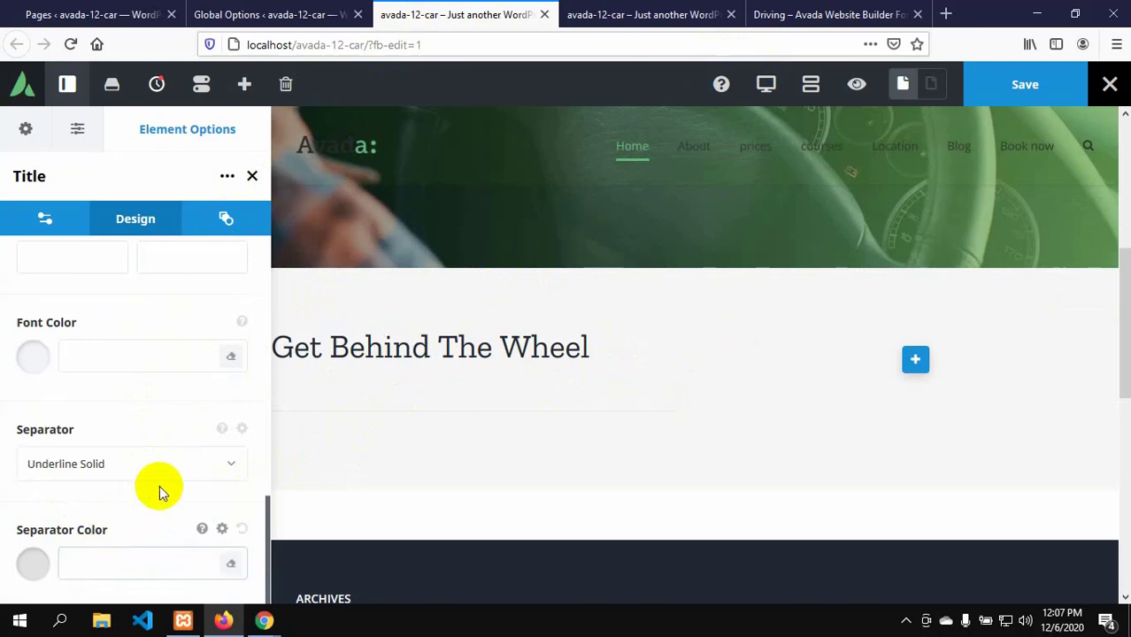
# - Set the separator of the "Get Behind The Wheel" title to None
pyautogui.click(232, 467)
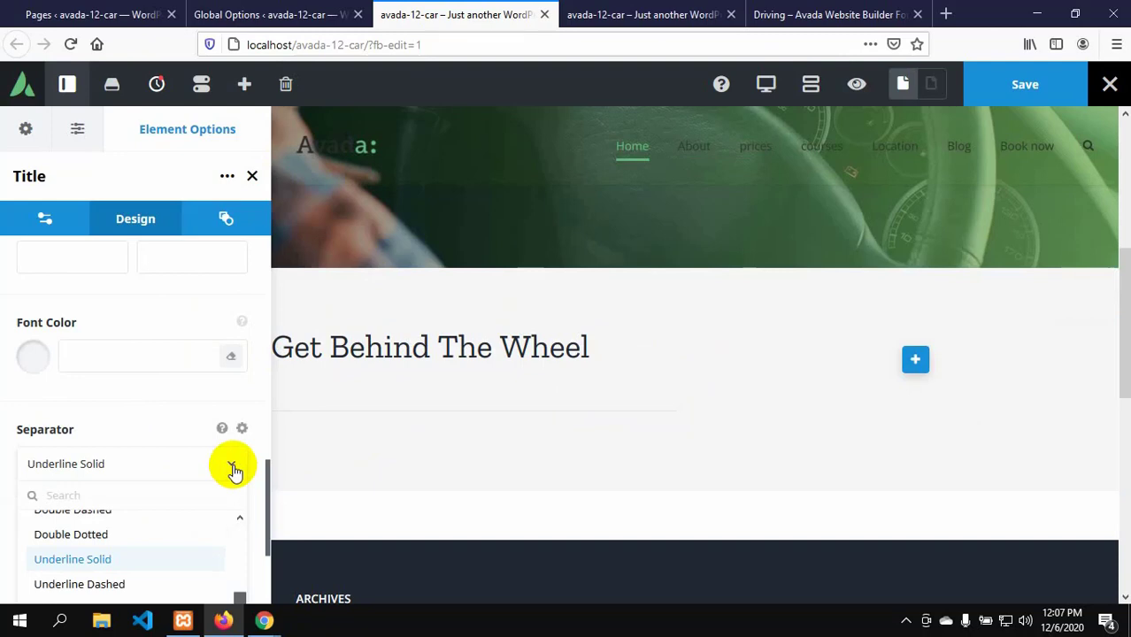
pyautogui.scroll(-3, 160, 500)
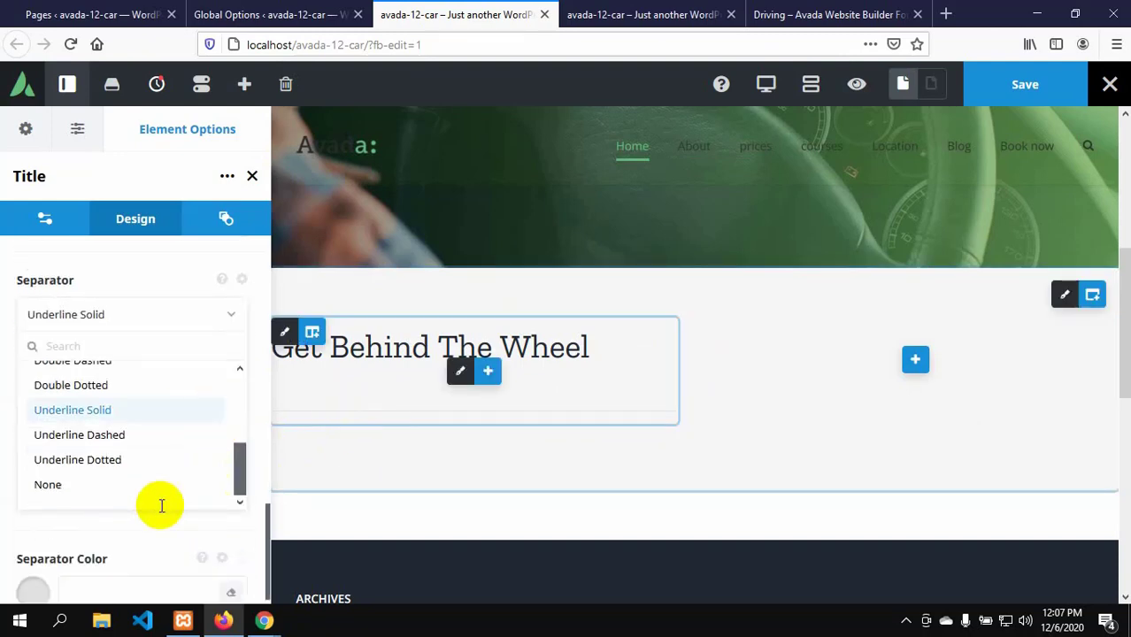
pyautogui.click(59, 494)
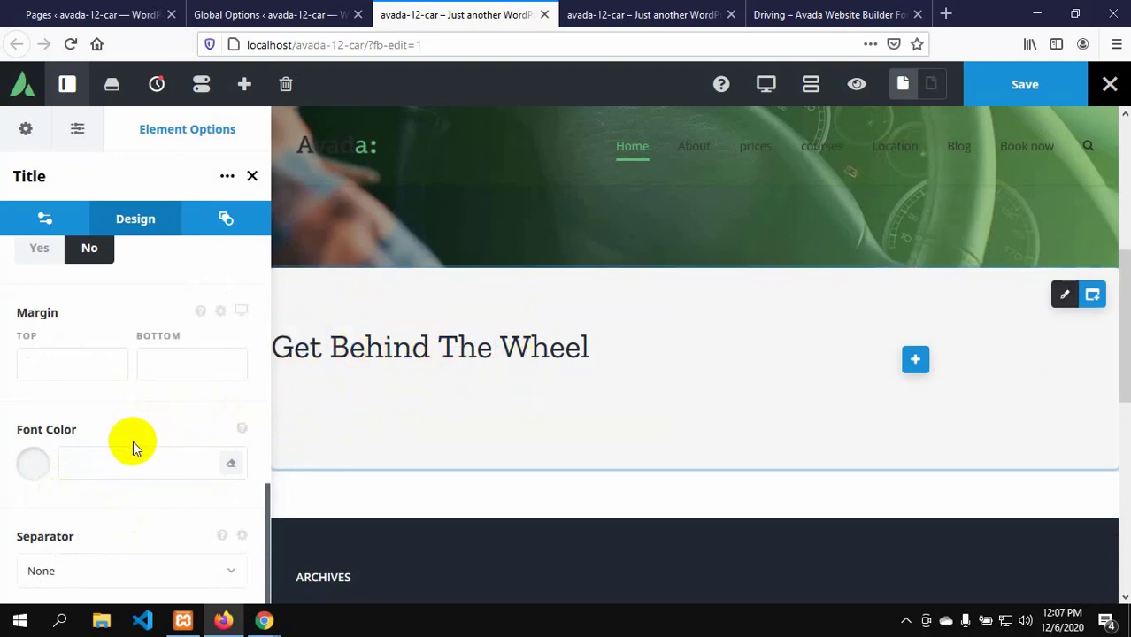
# - Set the font family of the "Get Behind The Wheel" title to Open Sans
pyautogui.click(162, 468)
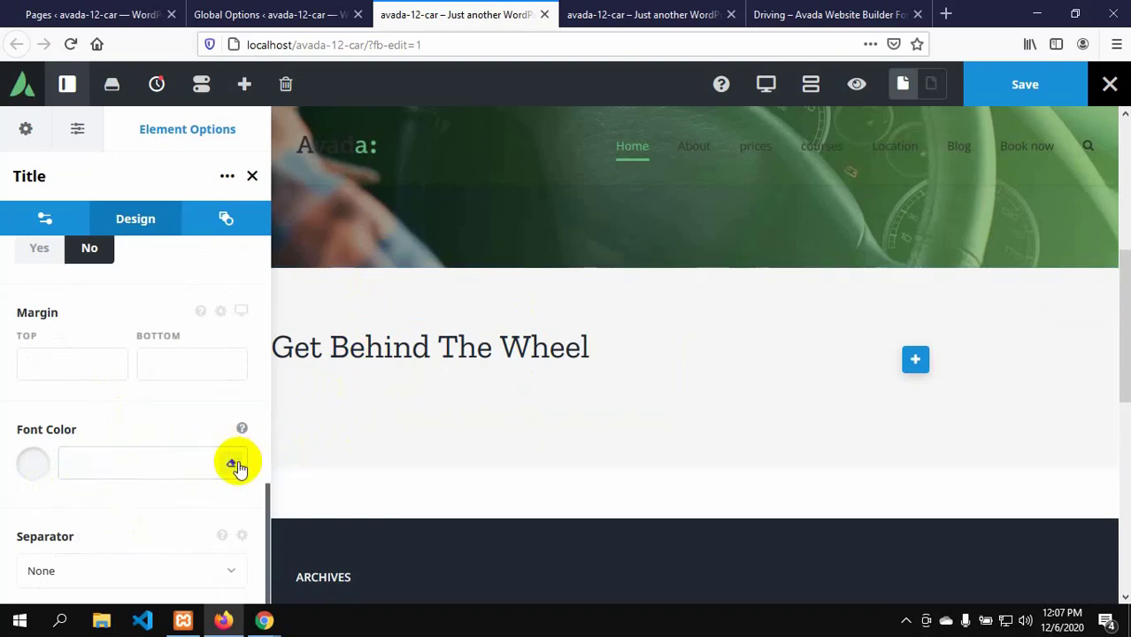
pyautogui.scroll(2, 237, 467)
pyautogui.scroll(4, 235, 464)
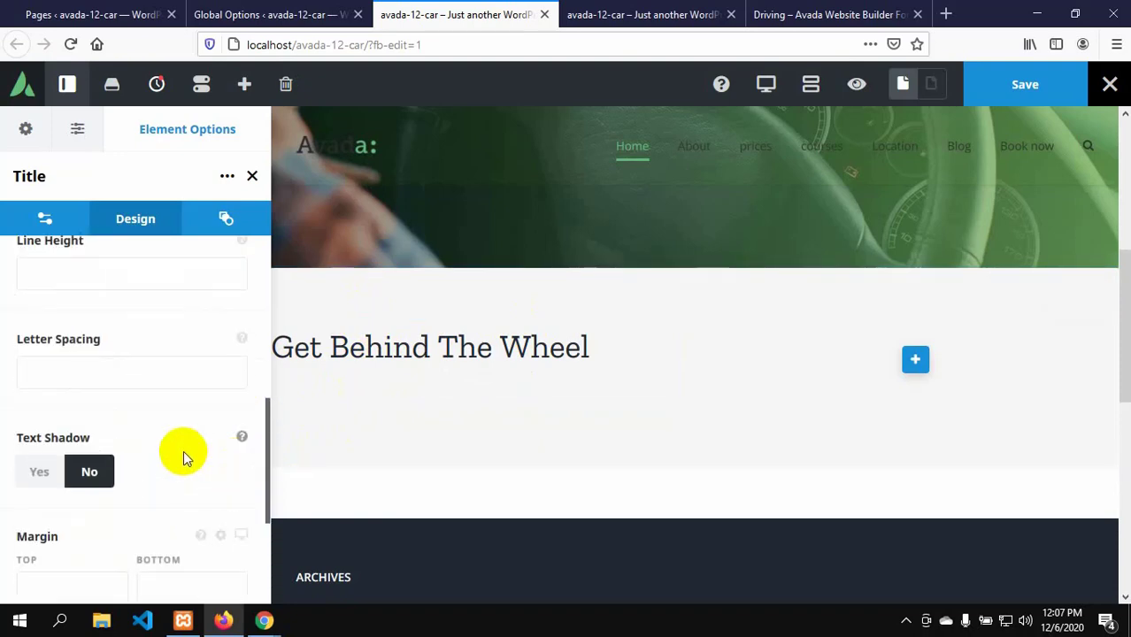
pyautogui.scroll(3, 184, 452)
pyautogui.scroll(1, 162, 393)
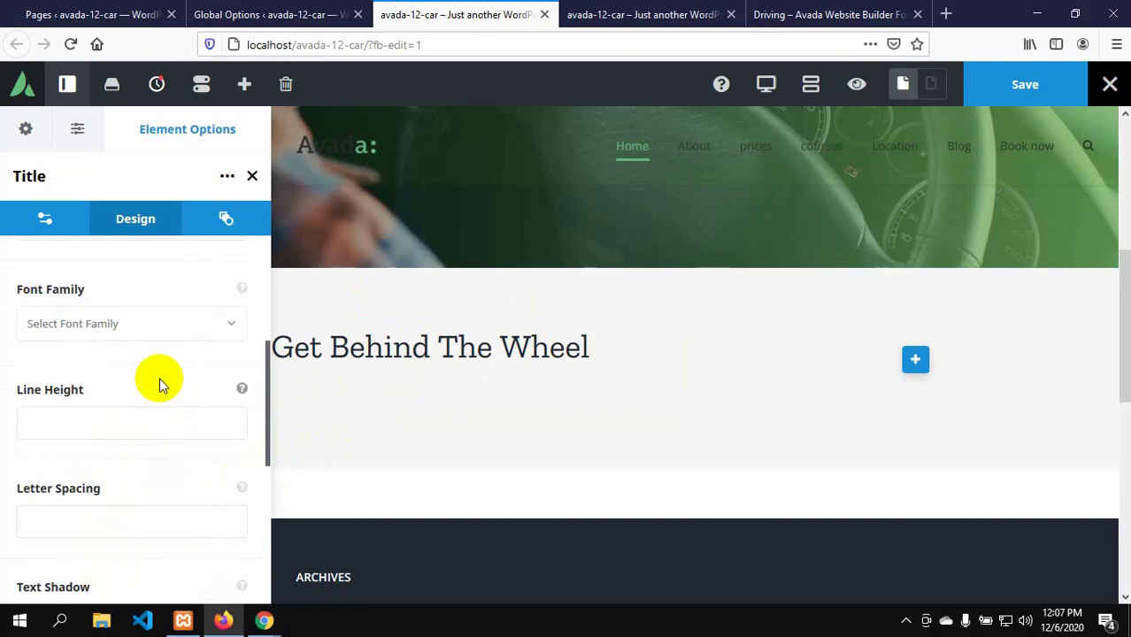
pyautogui.click(228, 325)
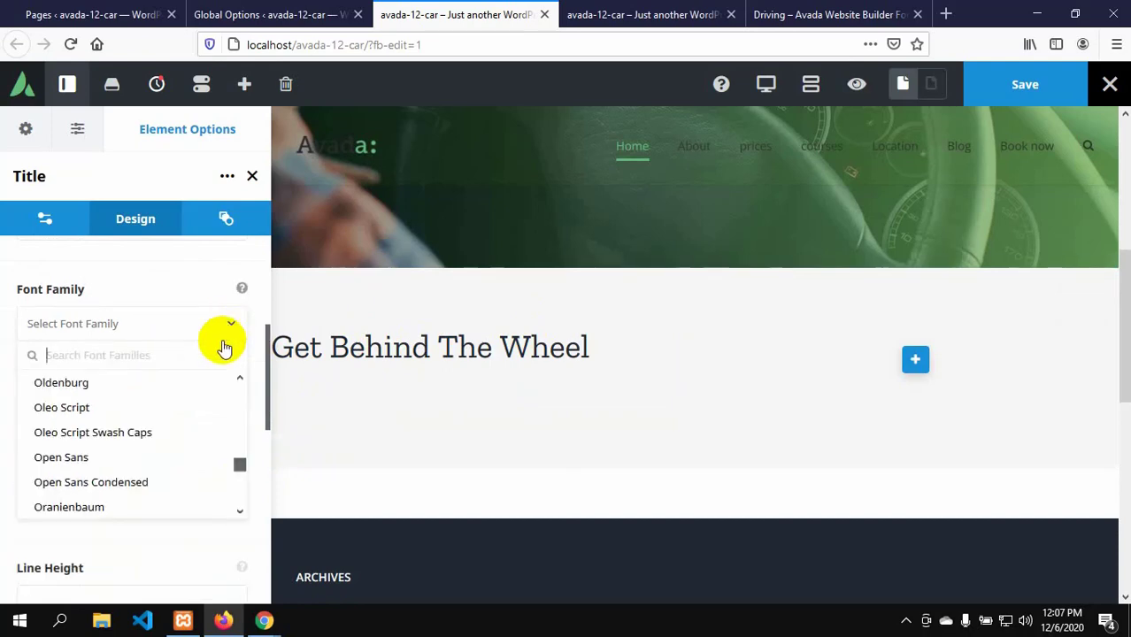
pyautogui.click(116, 461)
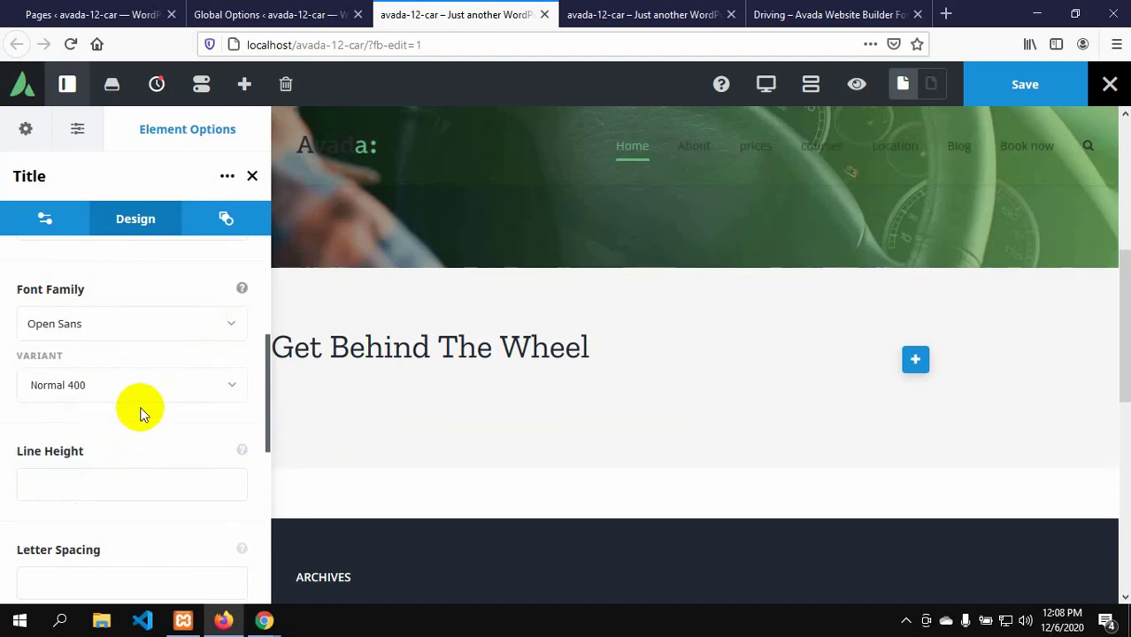
# - Check the demo heading's look and set the title's font variant to Bold 700
pyautogui.click(778, 13)
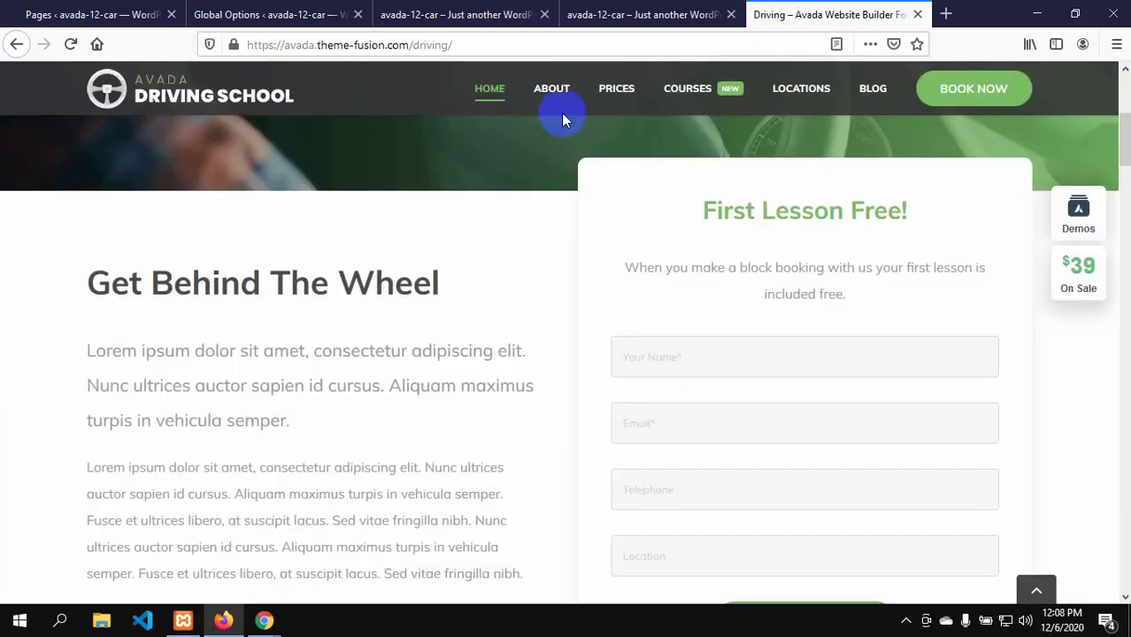
pyautogui.click(257, 14)
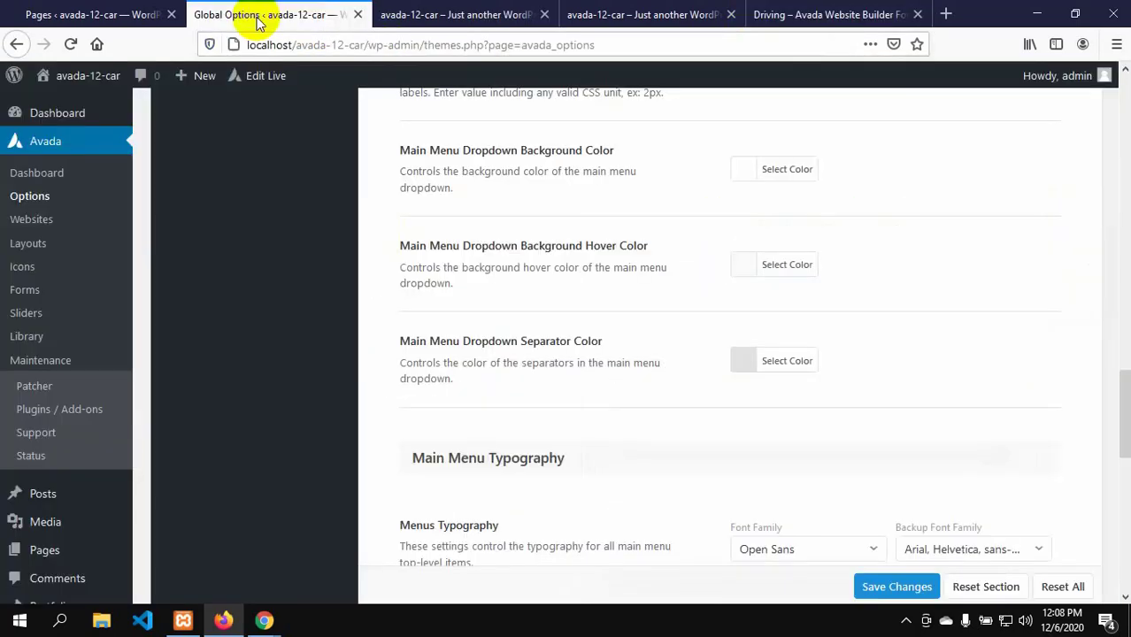
pyautogui.click(412, 14)
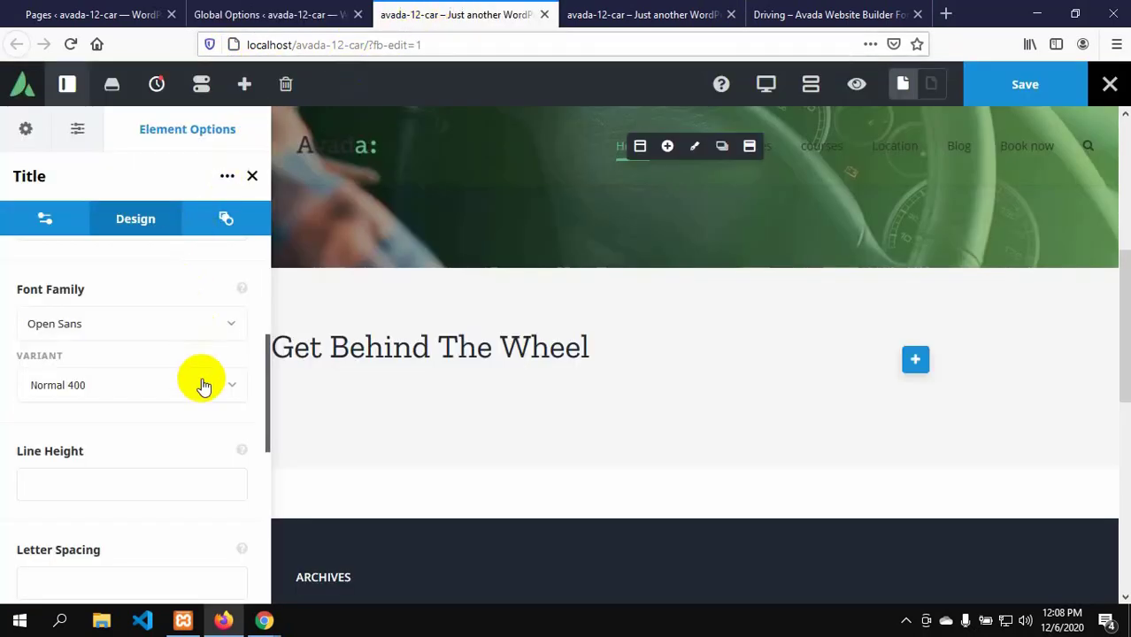
pyautogui.click(231, 389)
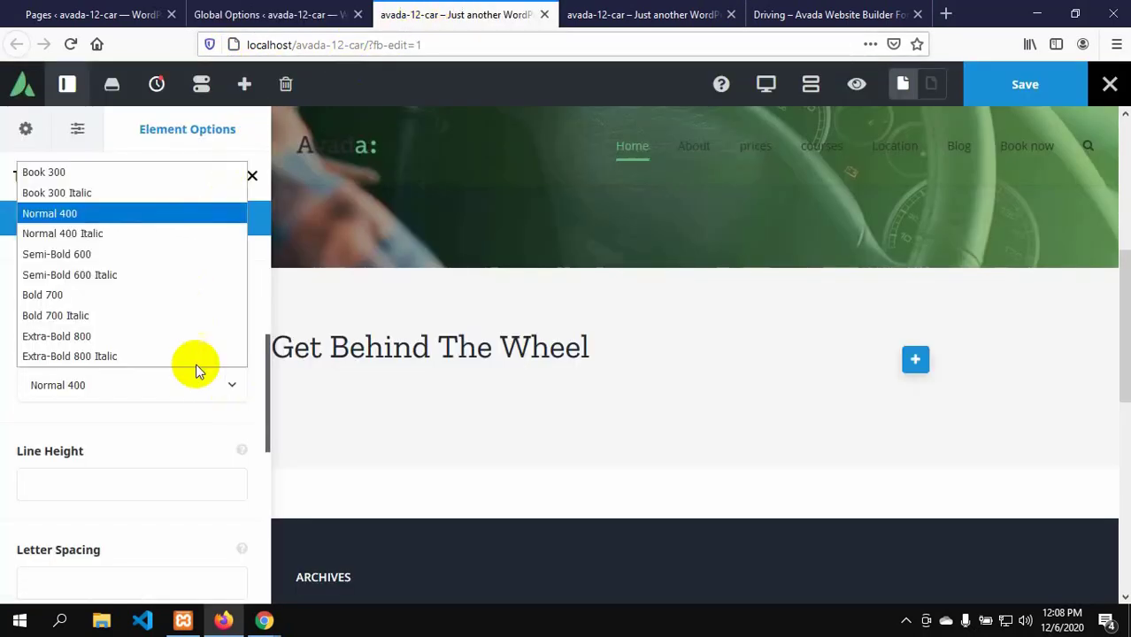
pyautogui.click(95, 297)
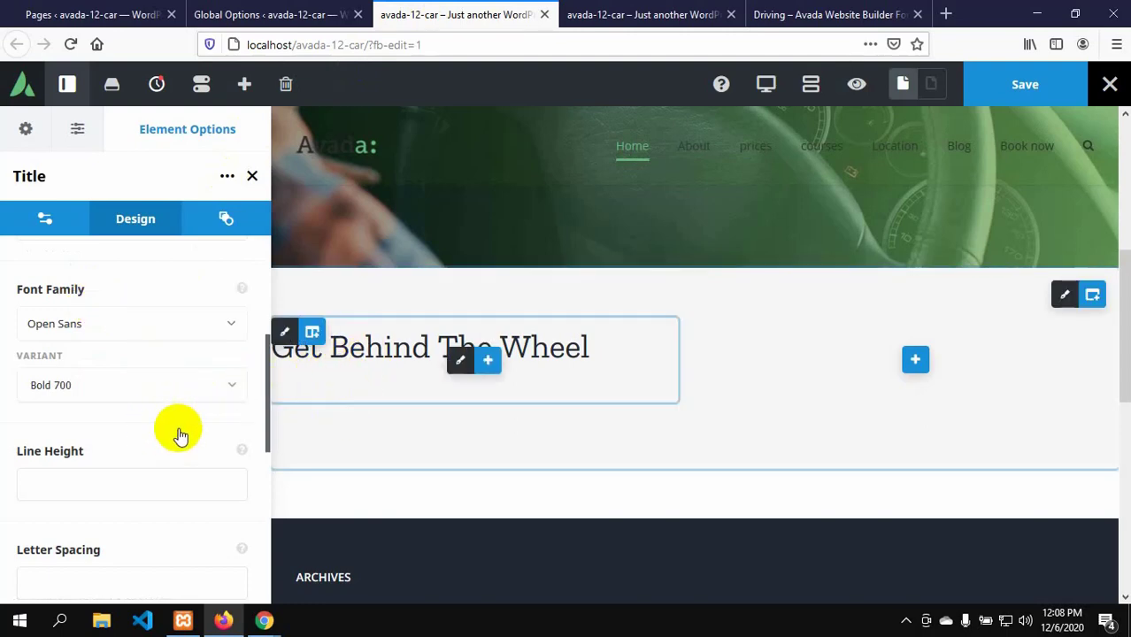
# - Set the title's font size to 75px and save the page
pyautogui.scroll(3, 121, 468)
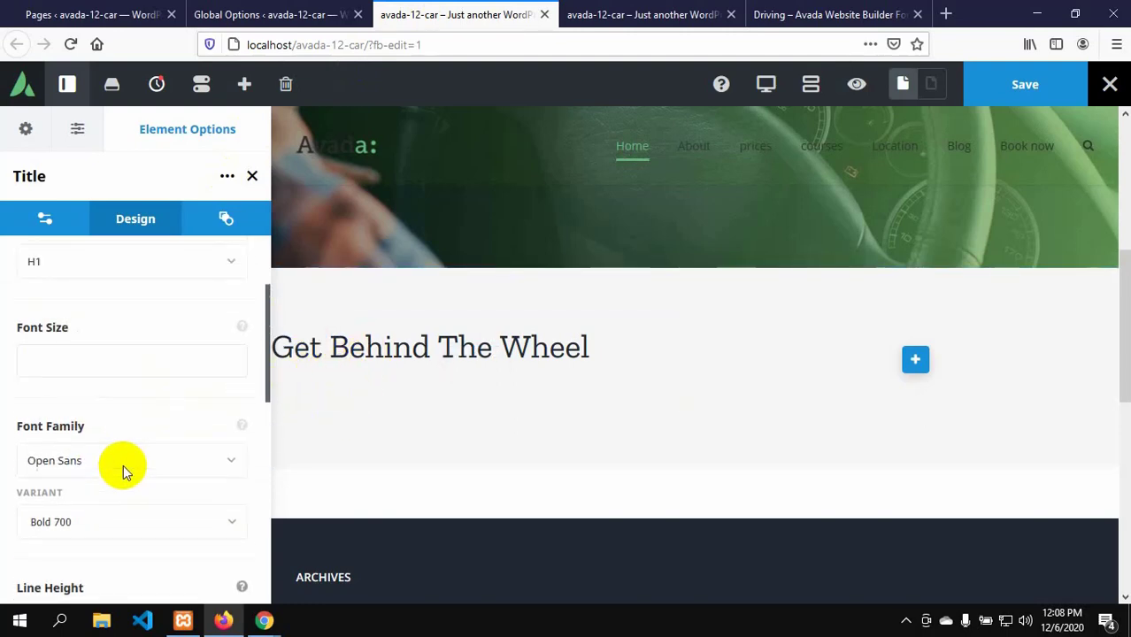
pyautogui.click(75, 360)
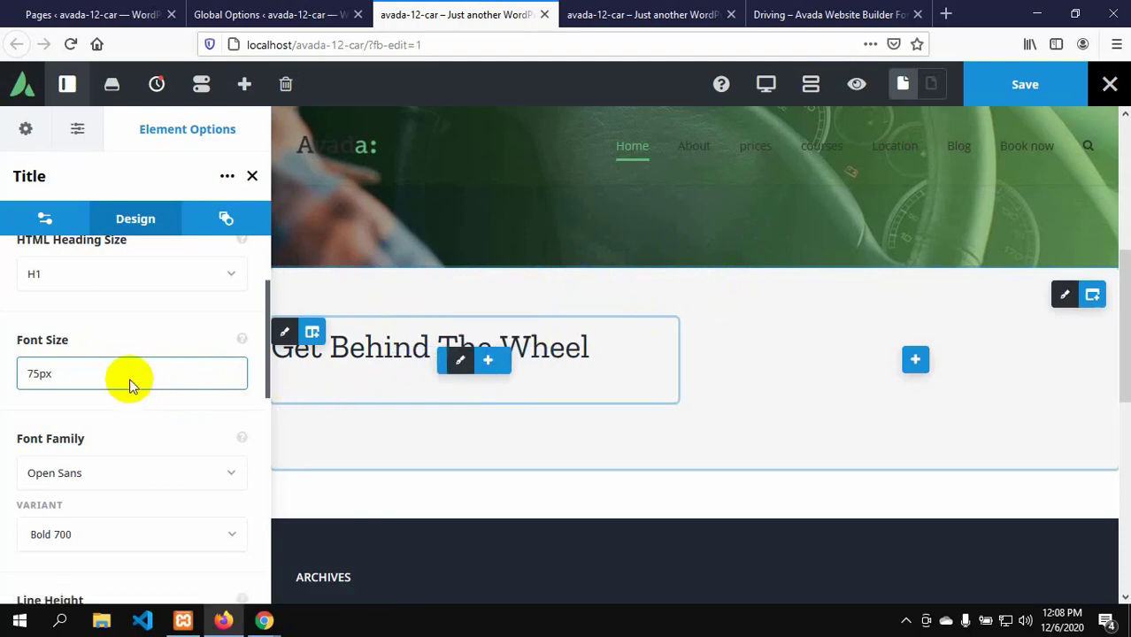
pyautogui.click(981, 96)
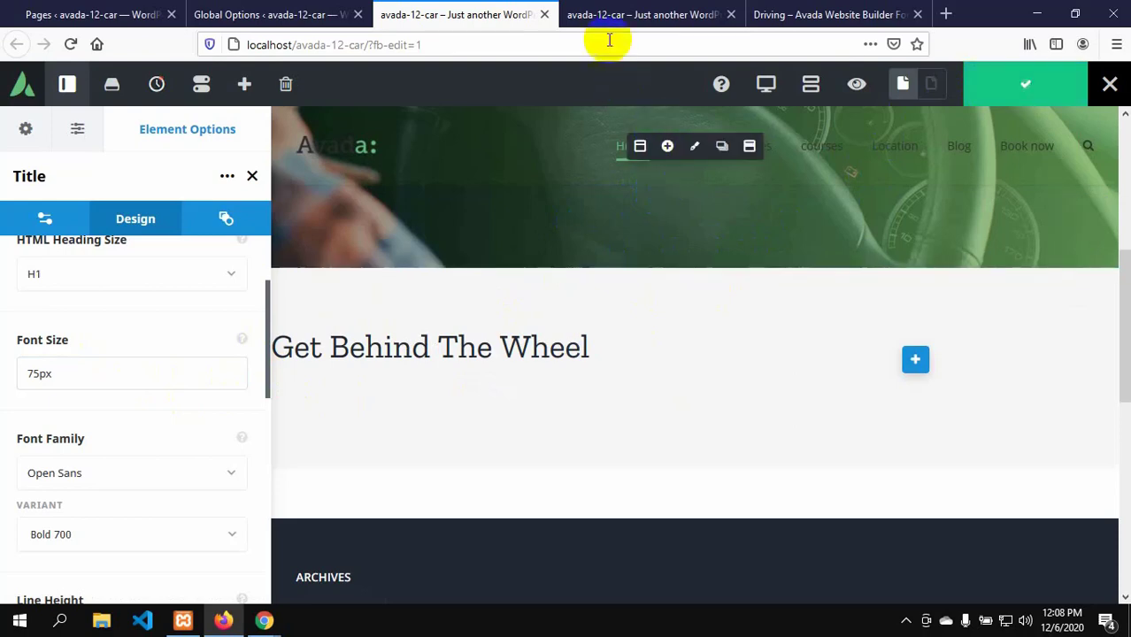
# - Reload the site's front page, inspect the title section below the hero, and return to the live builder
pyautogui.click(606, 14)
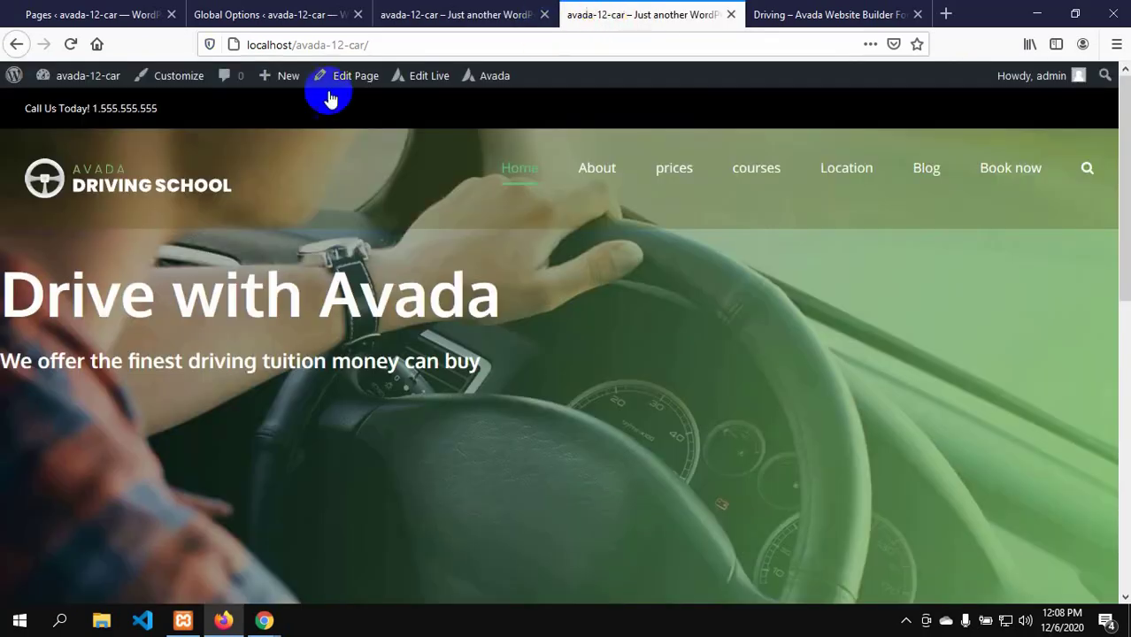
pyautogui.click(71, 44)
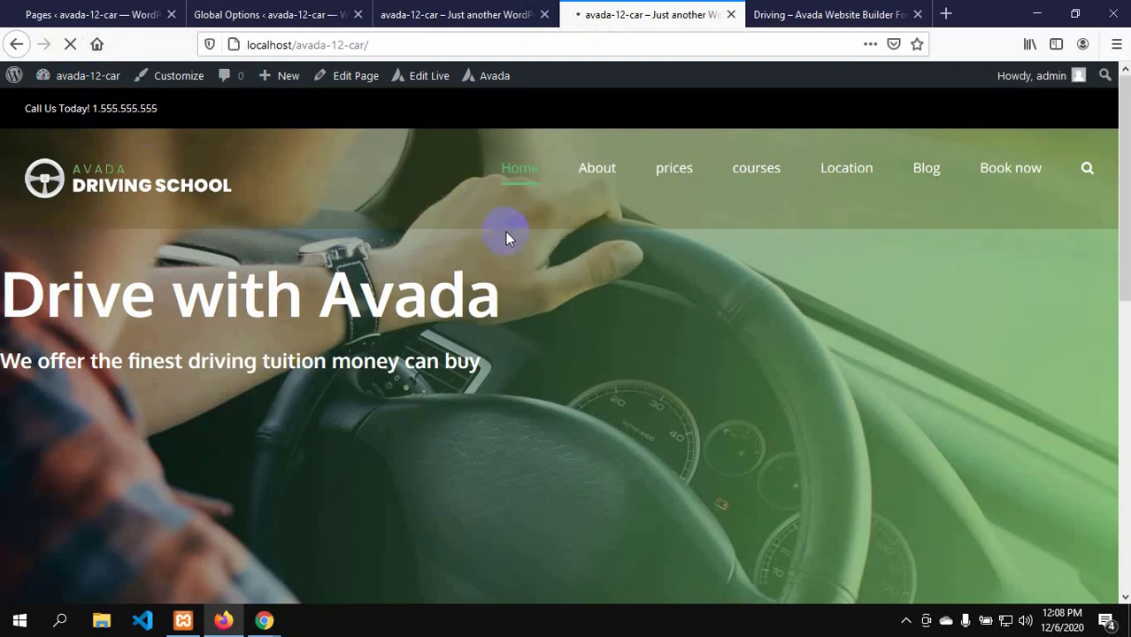
pyautogui.scroll(-3, 452, 429)
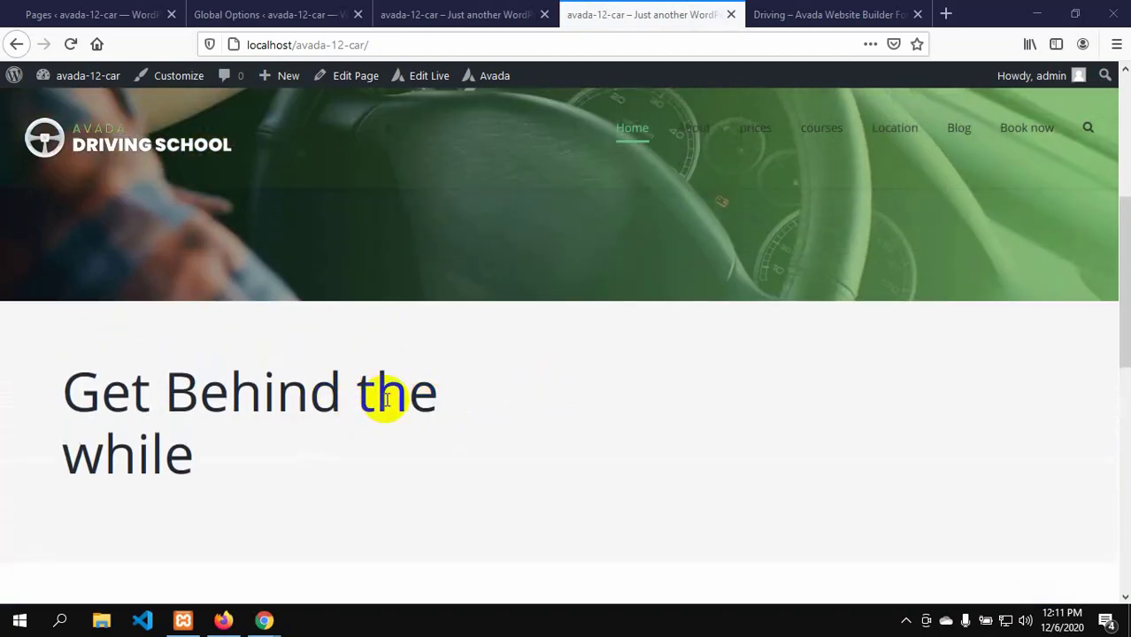
pyautogui.click(259, 15)
pyautogui.click(73, 13)
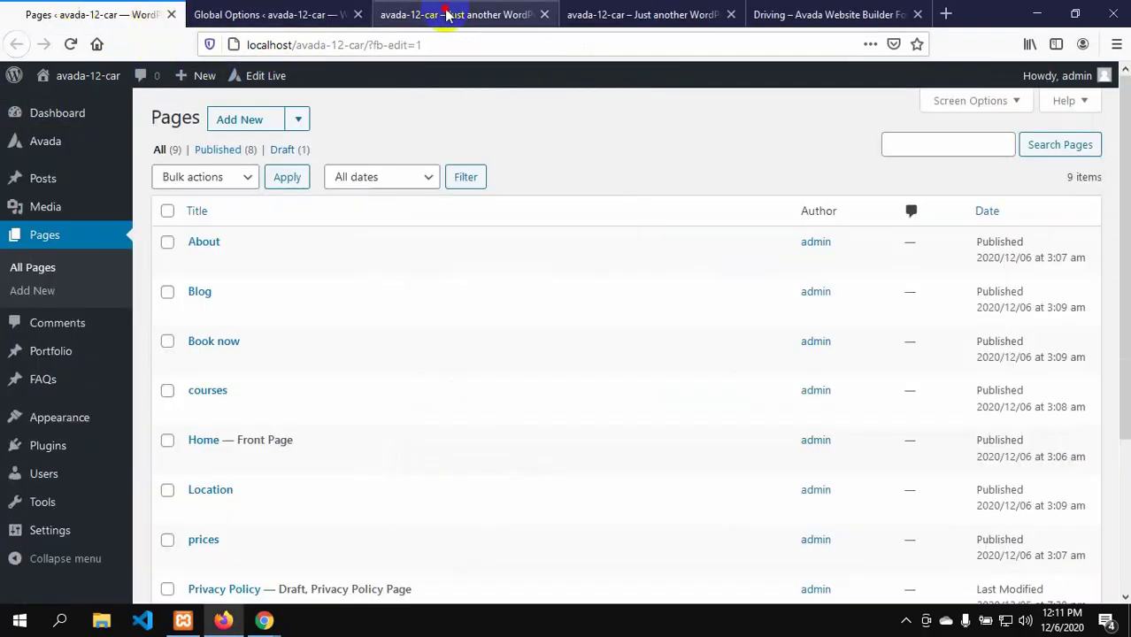
pyautogui.click(441, 15)
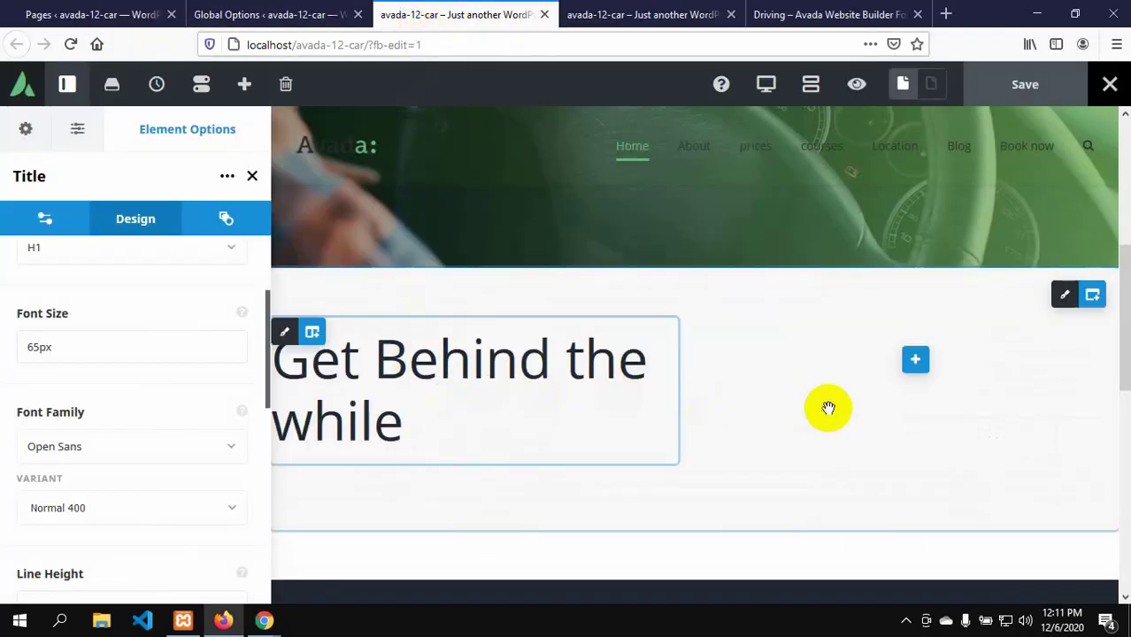
# - Resize the title's column to 2/3 width and the empty second column to 1/3
pyautogui.click(339, 334)
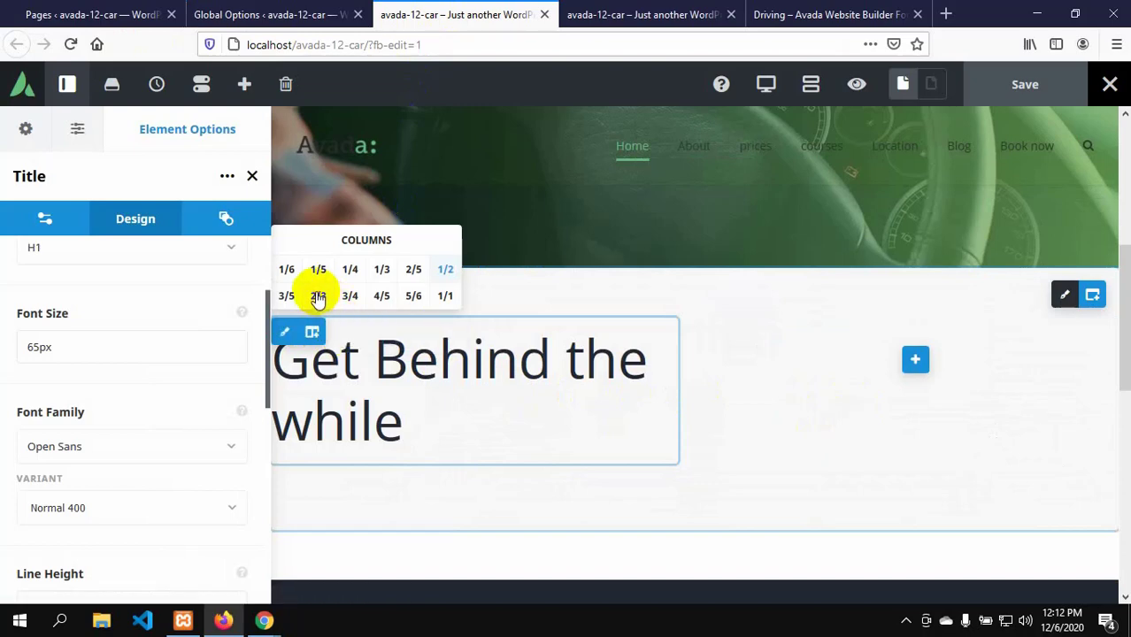
pyautogui.click(317, 294)
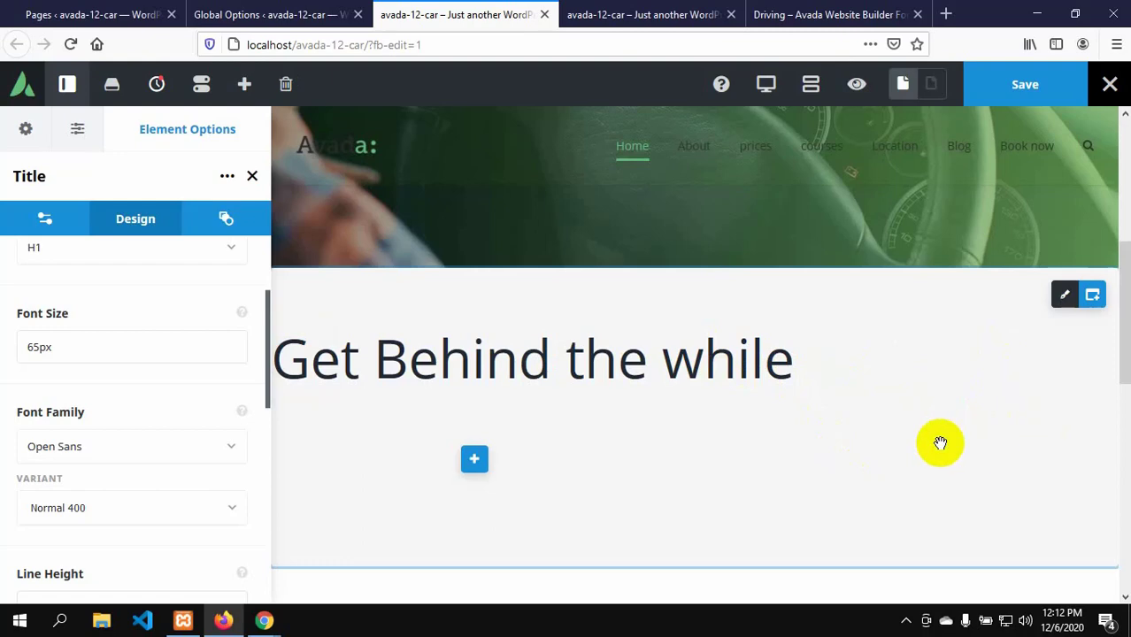
pyautogui.scroll(-3, 939, 442)
pyautogui.scroll(1, 772, 333)
pyautogui.scroll(3, 771, 332)
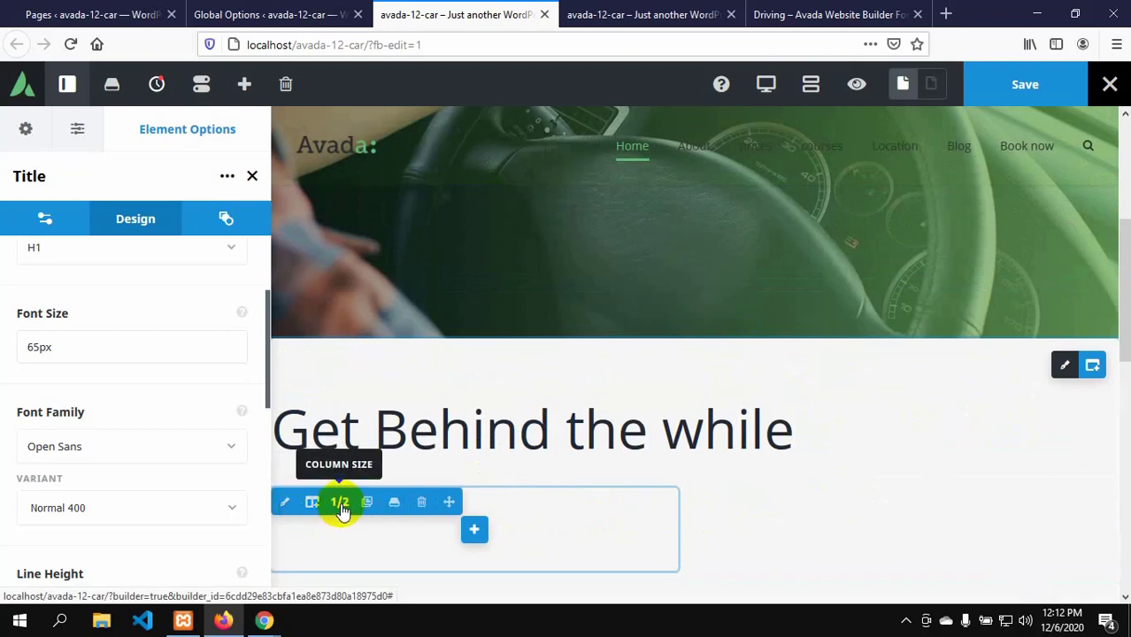
pyautogui.click(339, 503)
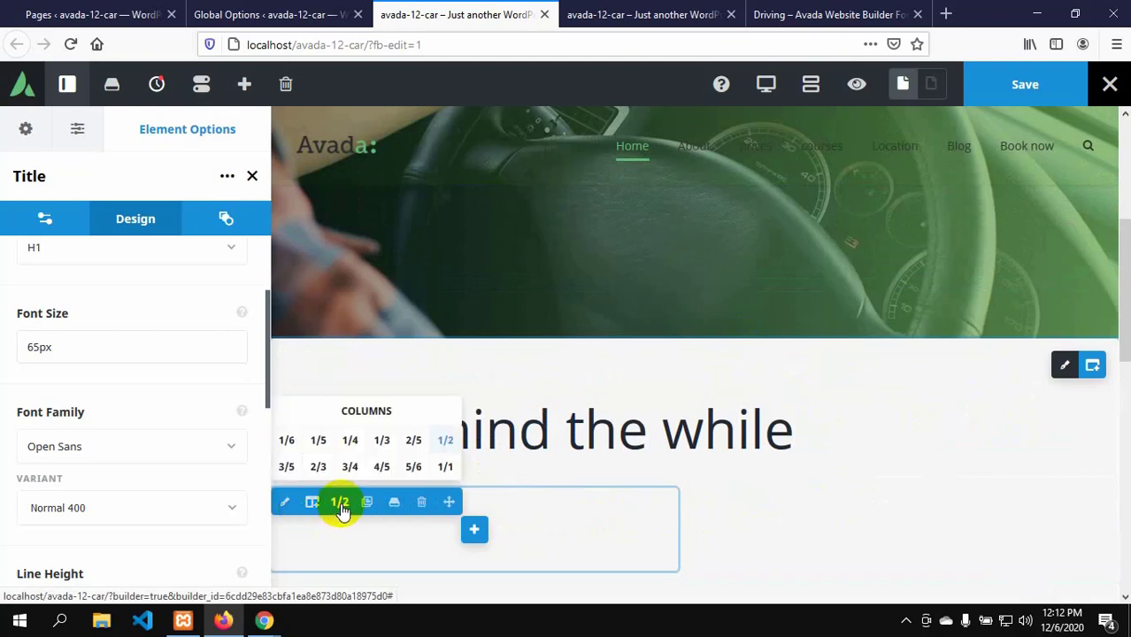
pyautogui.click(382, 447)
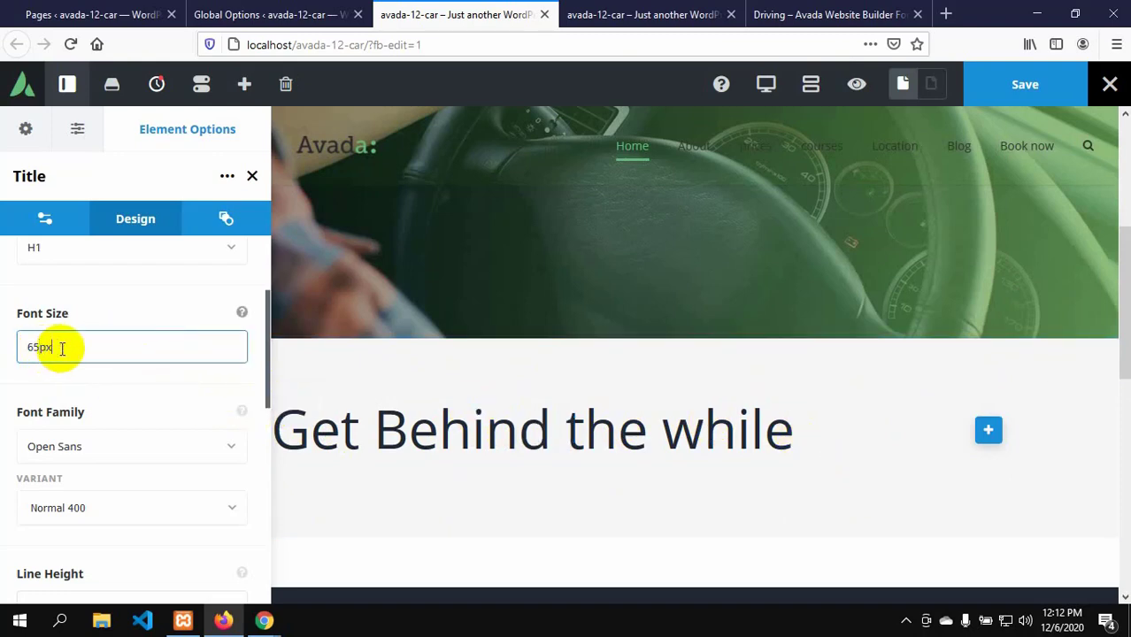
# - Clear the title's custom font size
pyautogui.press('BackSpace')
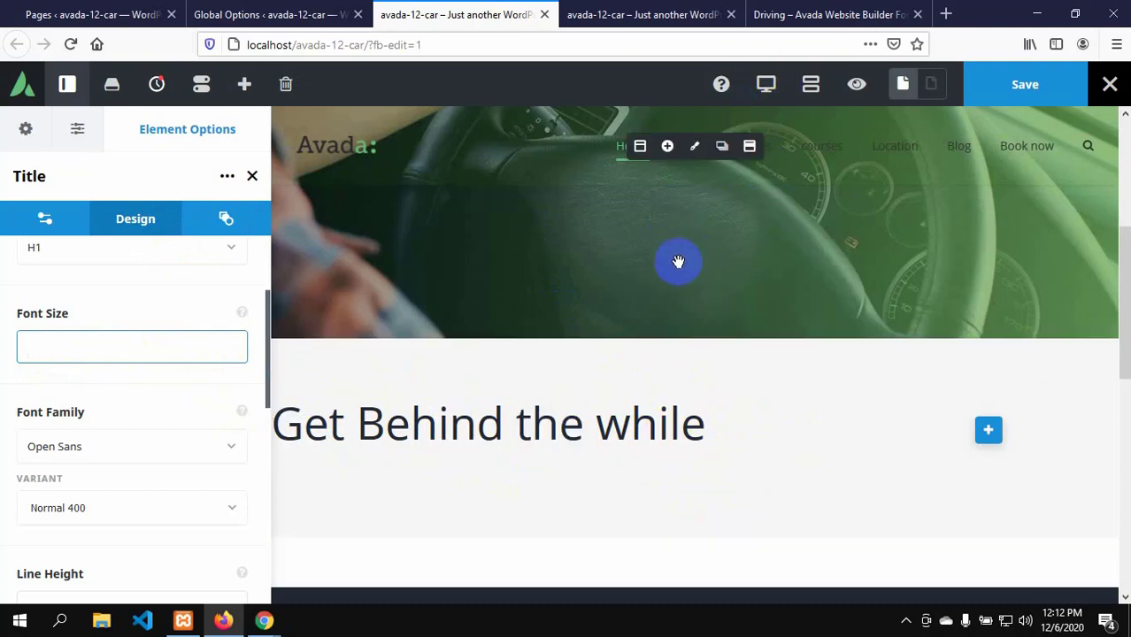
# - Copy the large lorem ipsum intro paragraph below the "Get Behind The Wheel" heading on the demo page
pyautogui.click(782, 14)
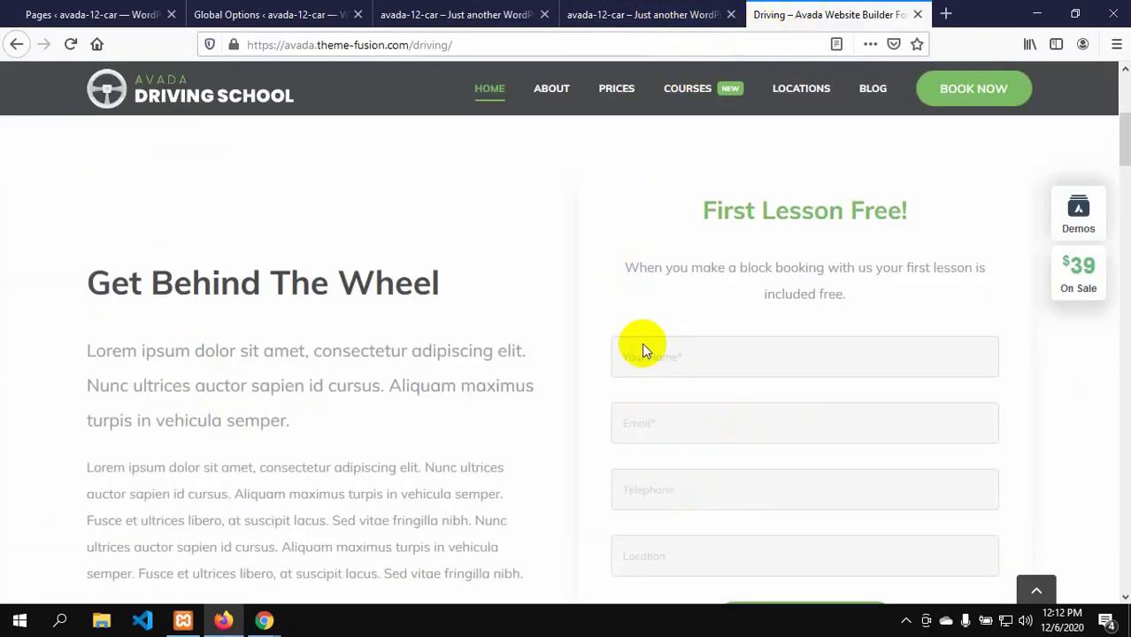
pyautogui.moveTo(85, 348); pyautogui.dragTo(353, 420)
pyautogui.hotkey('ctrl', 'c')
pyautogui.rightClick(236, 338)
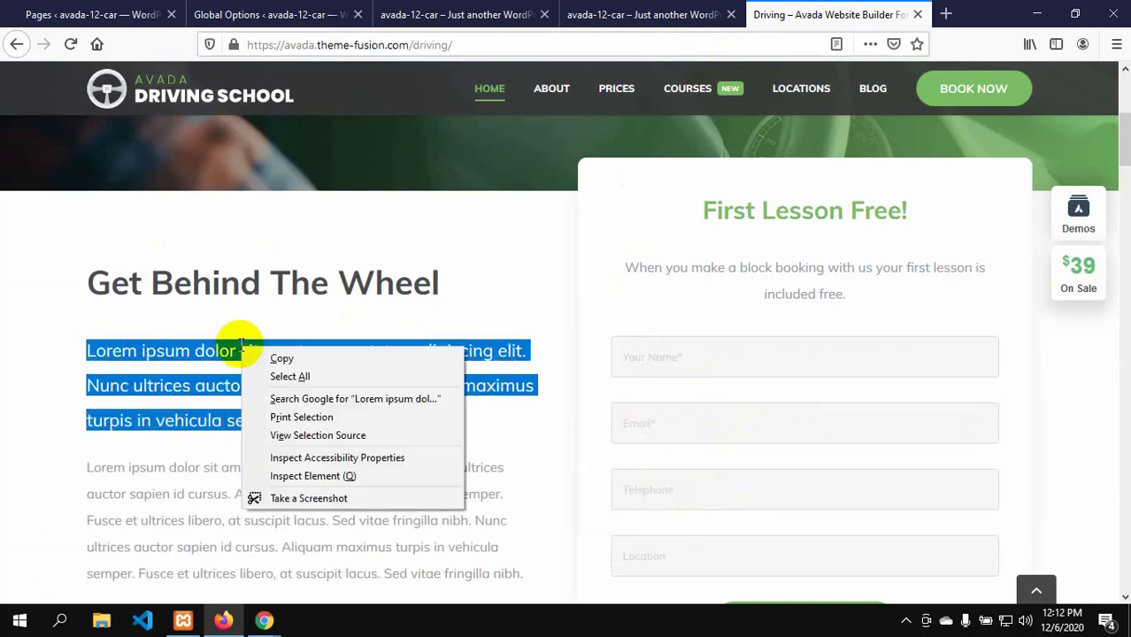
pyautogui.click(265, 357)
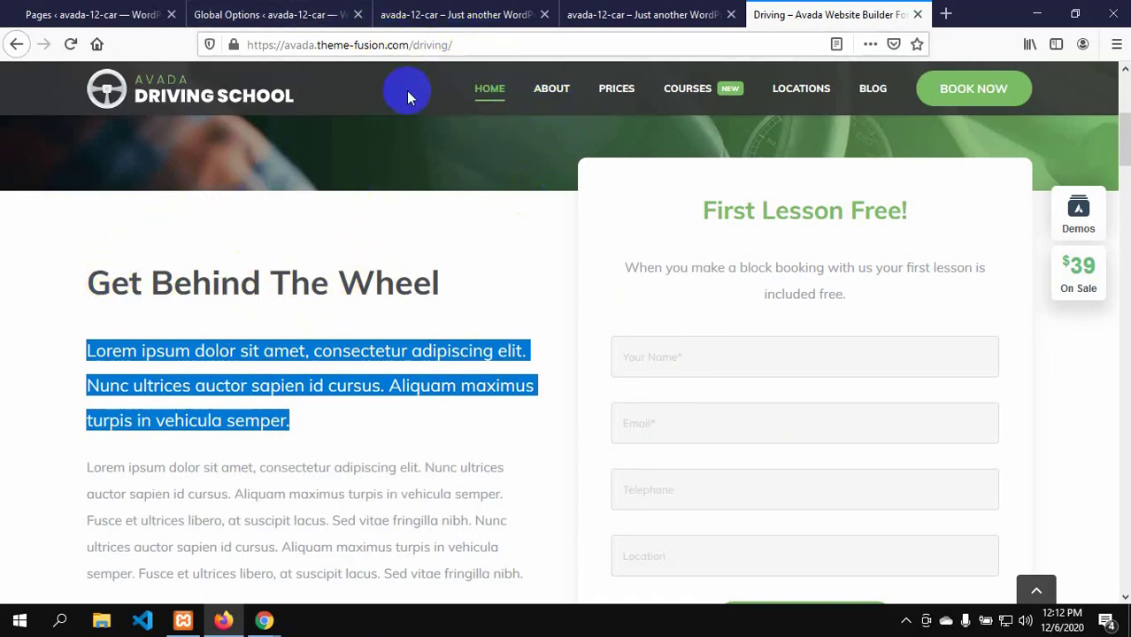
# - Add a Text Block element below the title in the live builder
pyautogui.click(433, 16)
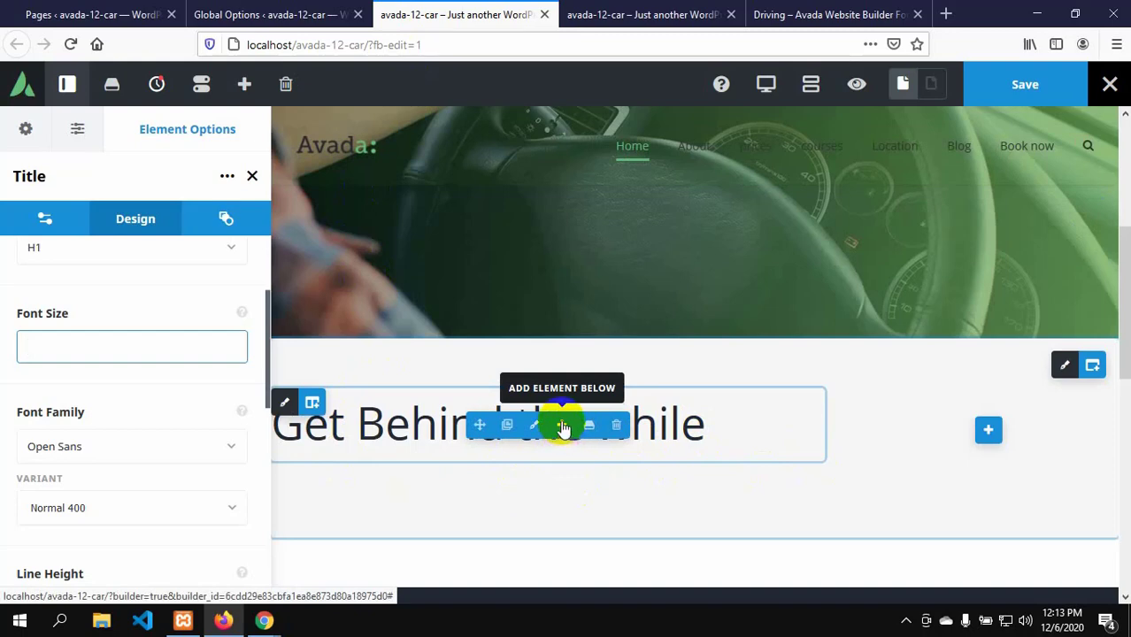
pyautogui.click(563, 428)
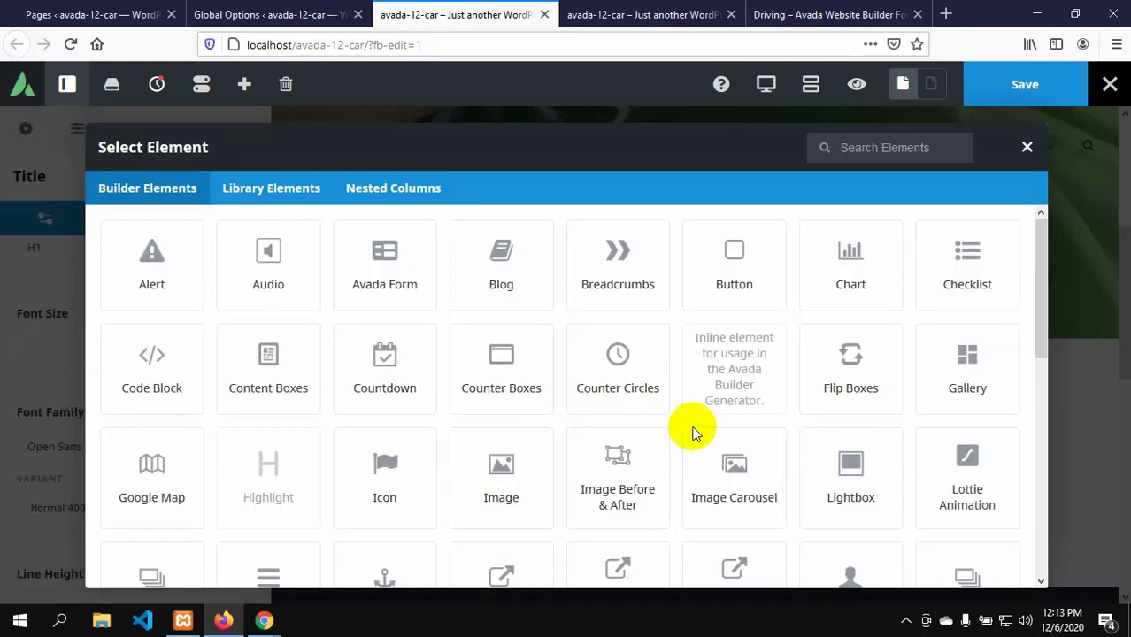
pyautogui.scroll(-4, 867, 454)
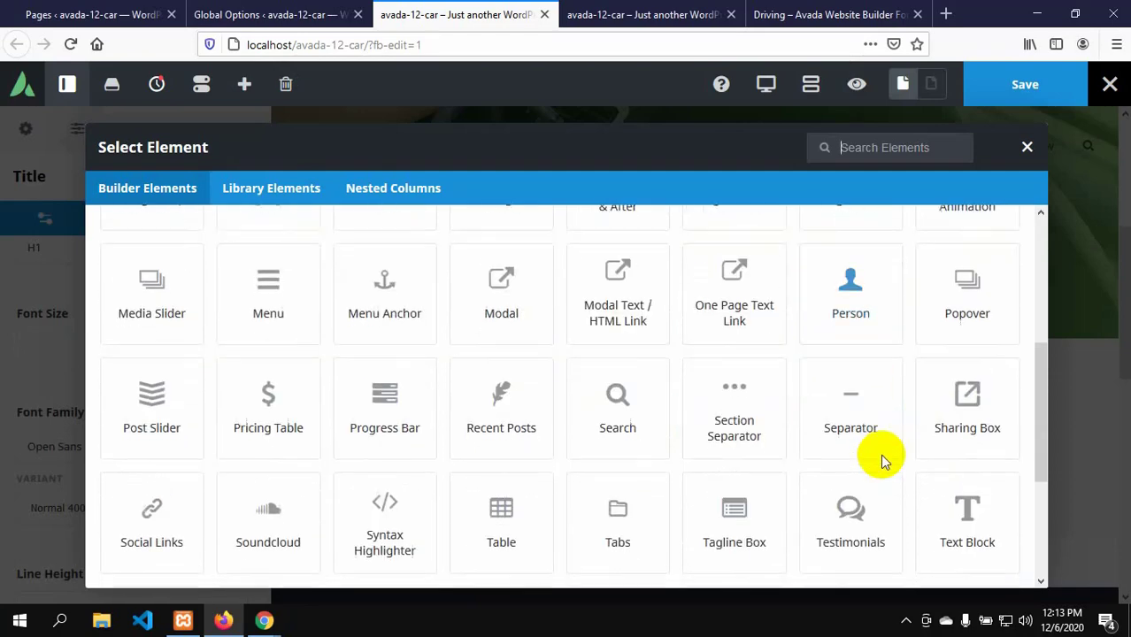
pyautogui.click(979, 517)
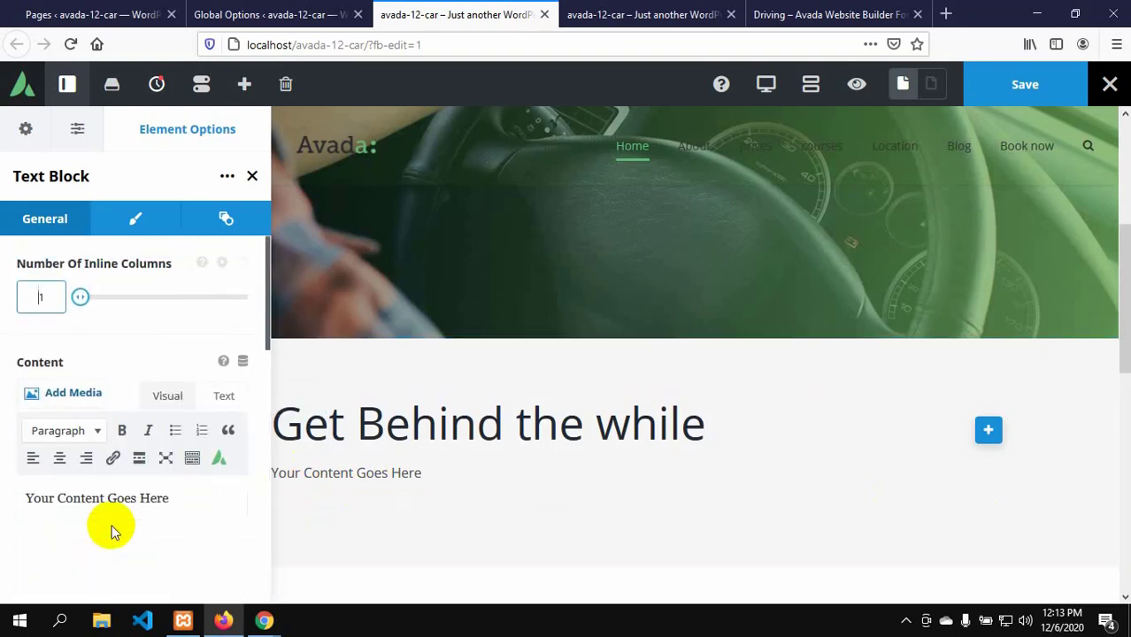
# - Replace the text block's placeholder content with the copied lorem ipsum intro paragraph
pyautogui.tripleClick(26, 501)
pyautogui.press('BackSpace')
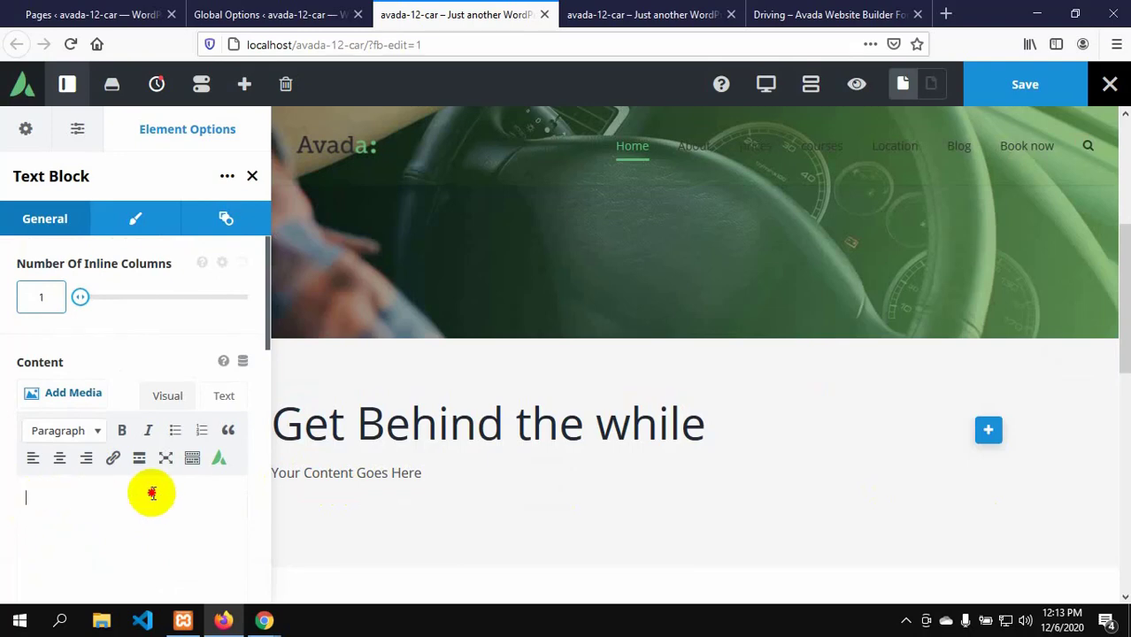
pyautogui.rightClick(42, 496)
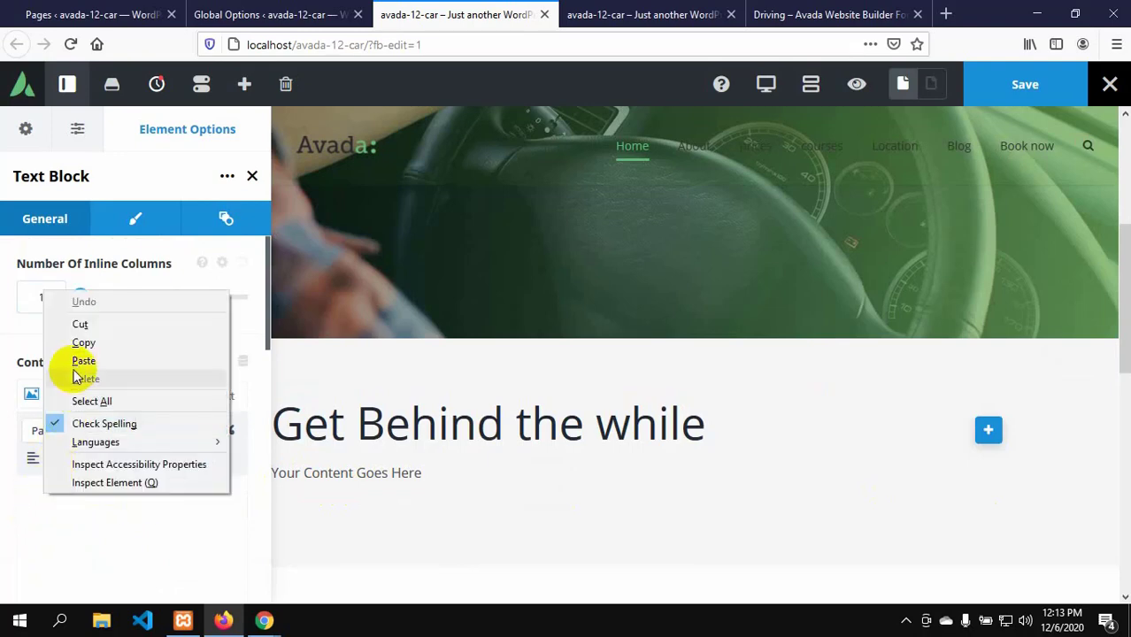
pyautogui.click(88, 359)
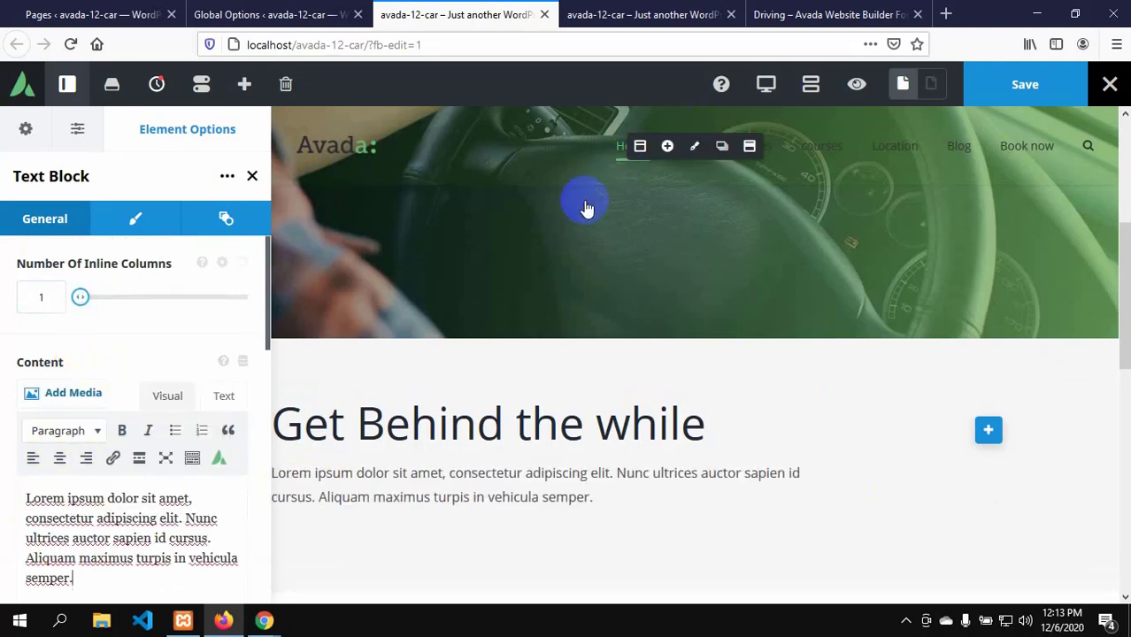
# - Match the intro text block to the demo's larger paragraph by setting its font size to 25px and font family to Open Sans
pyautogui.click(778, 12)
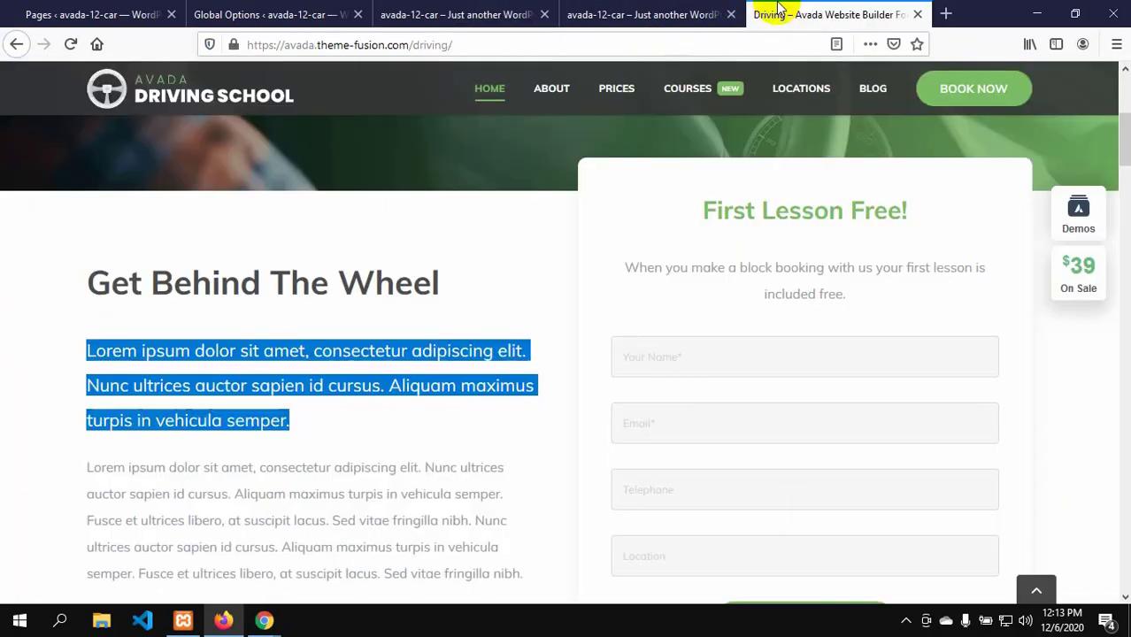
pyautogui.click(307, 379)
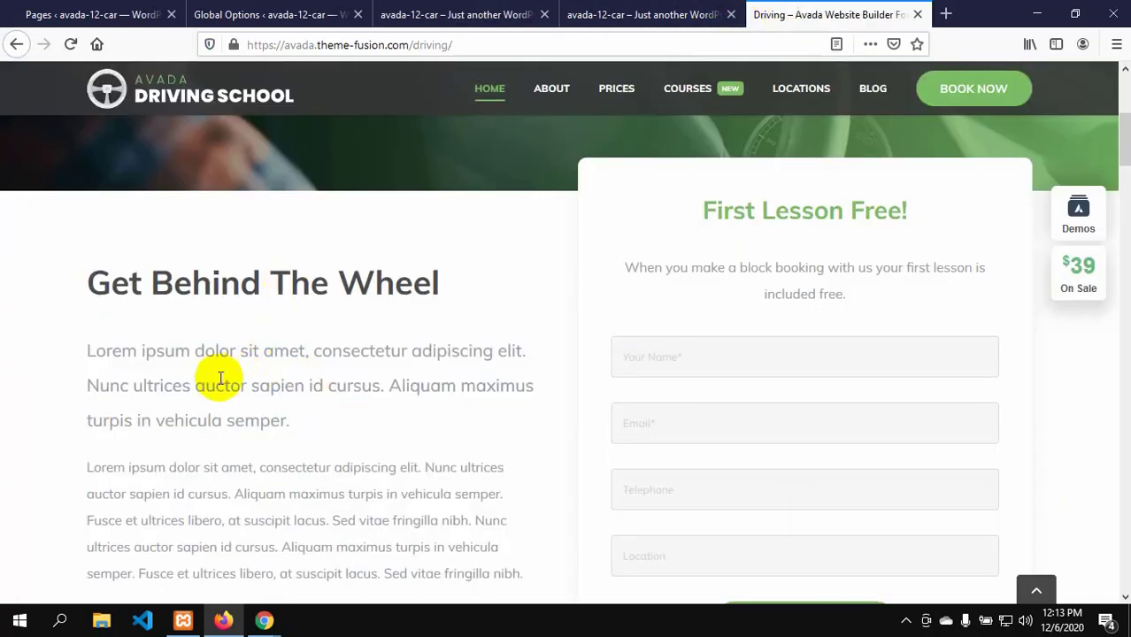
pyautogui.moveTo(197, 389); pyautogui.dragTo(237, 419)
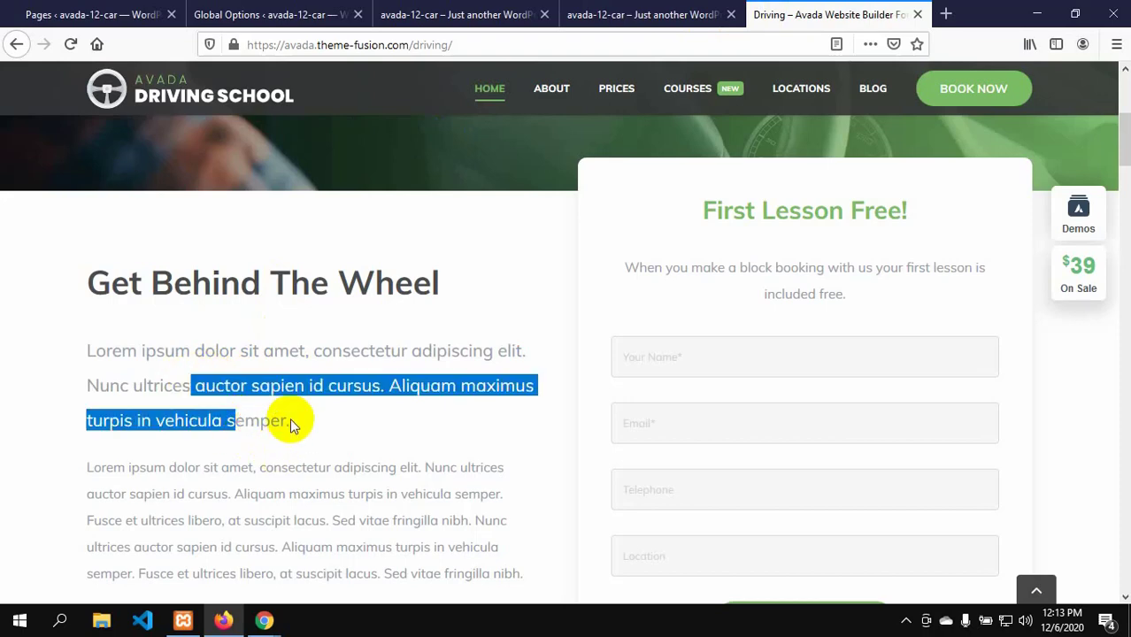
pyautogui.click(437, 16)
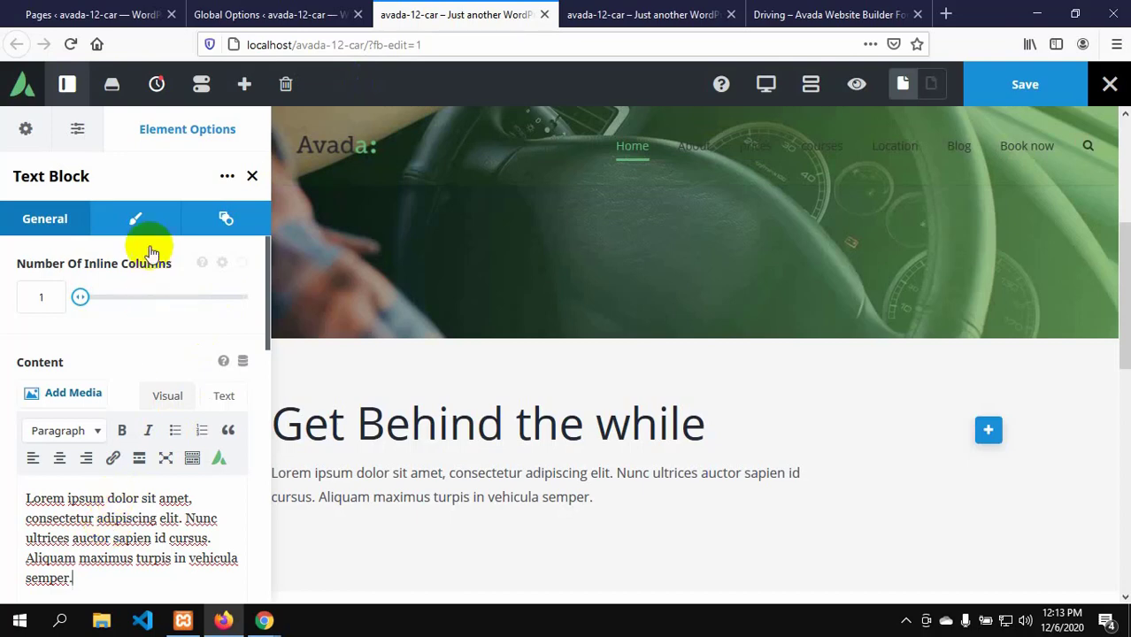
pyautogui.click(137, 220)
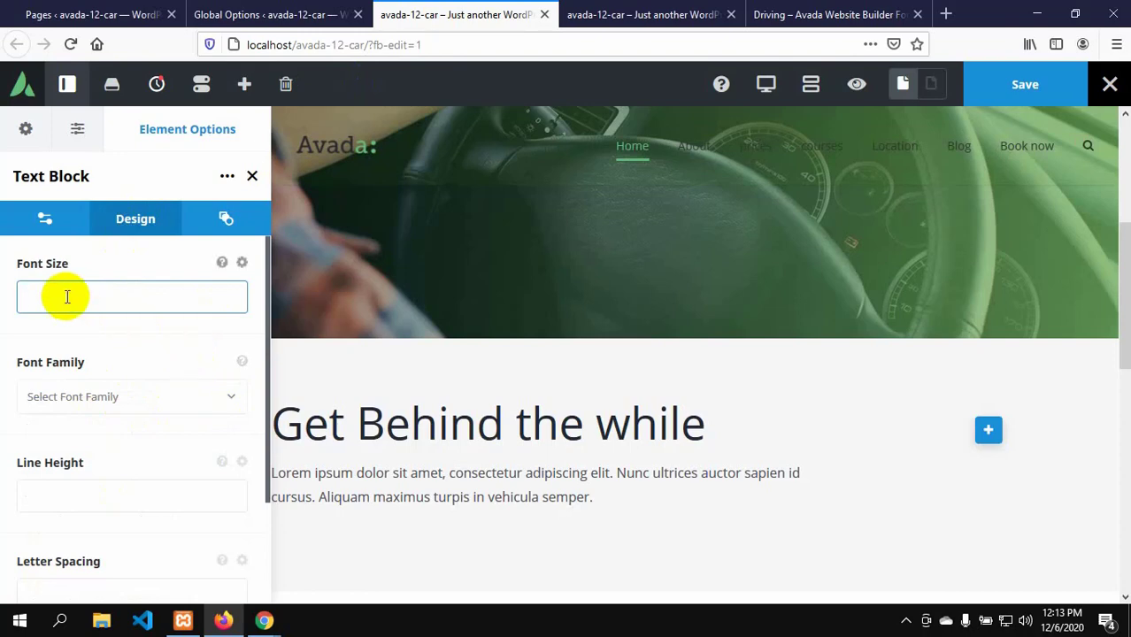
pyautogui.write('25')
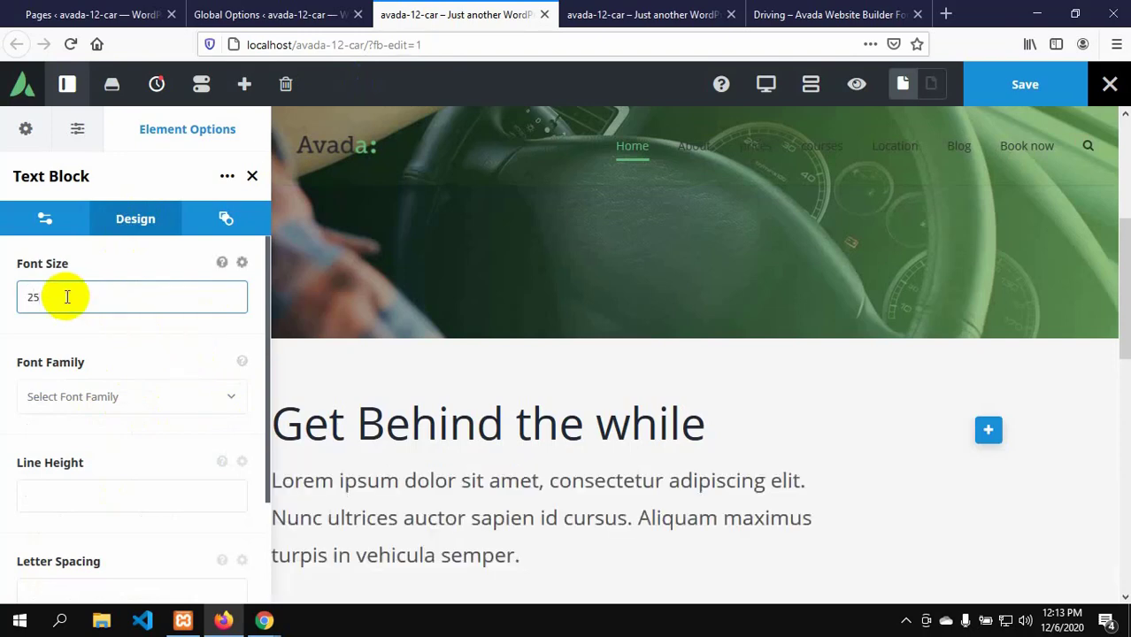
pyautogui.write('px')
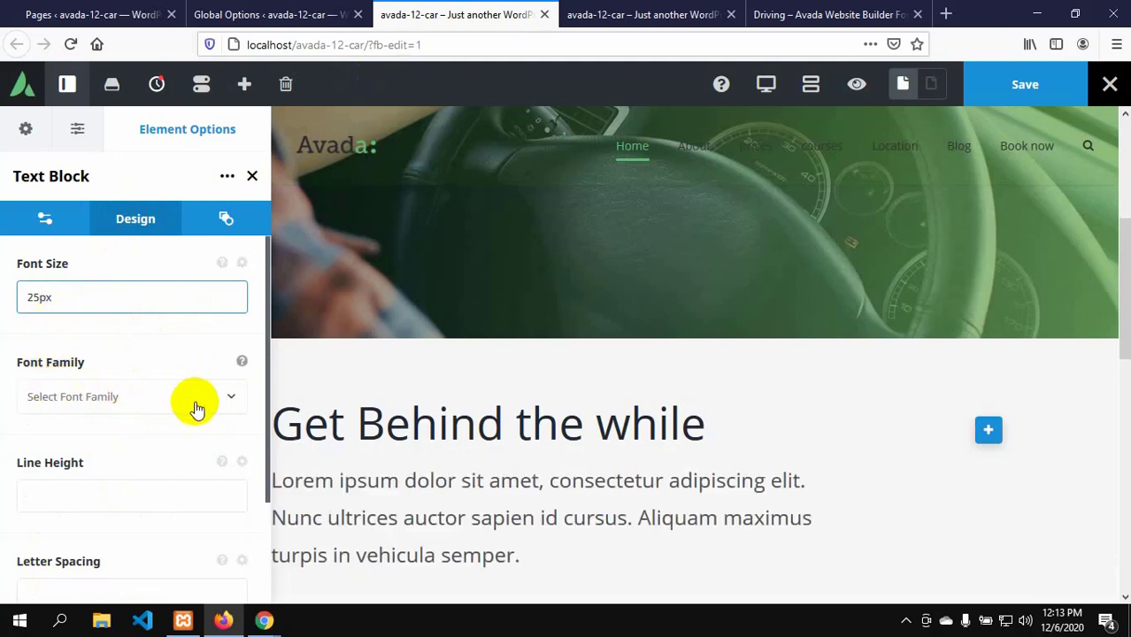
pyautogui.click(229, 400)
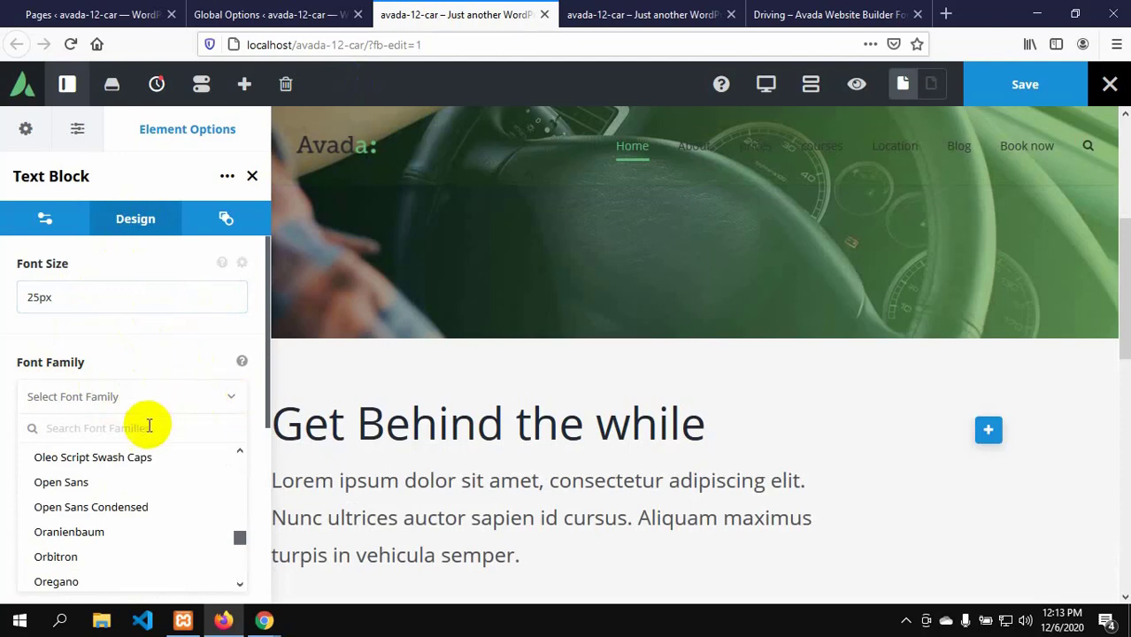
pyautogui.click(80, 484)
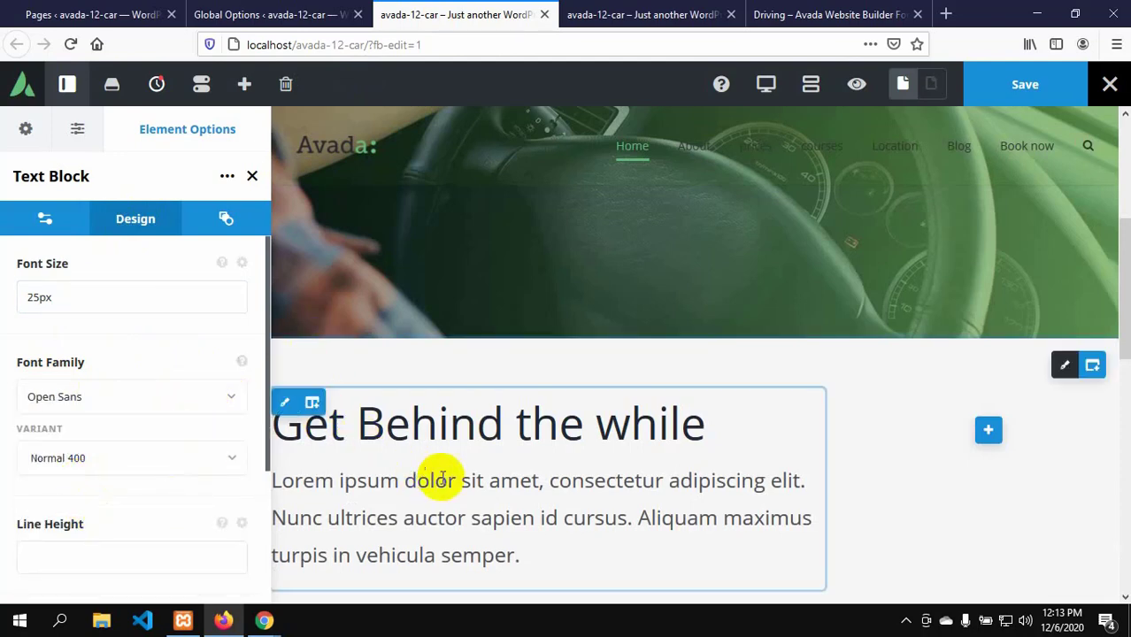
# - Add a second Text Block element directly below the intro paragraph
pyautogui.scroll(-1, 496, 483)
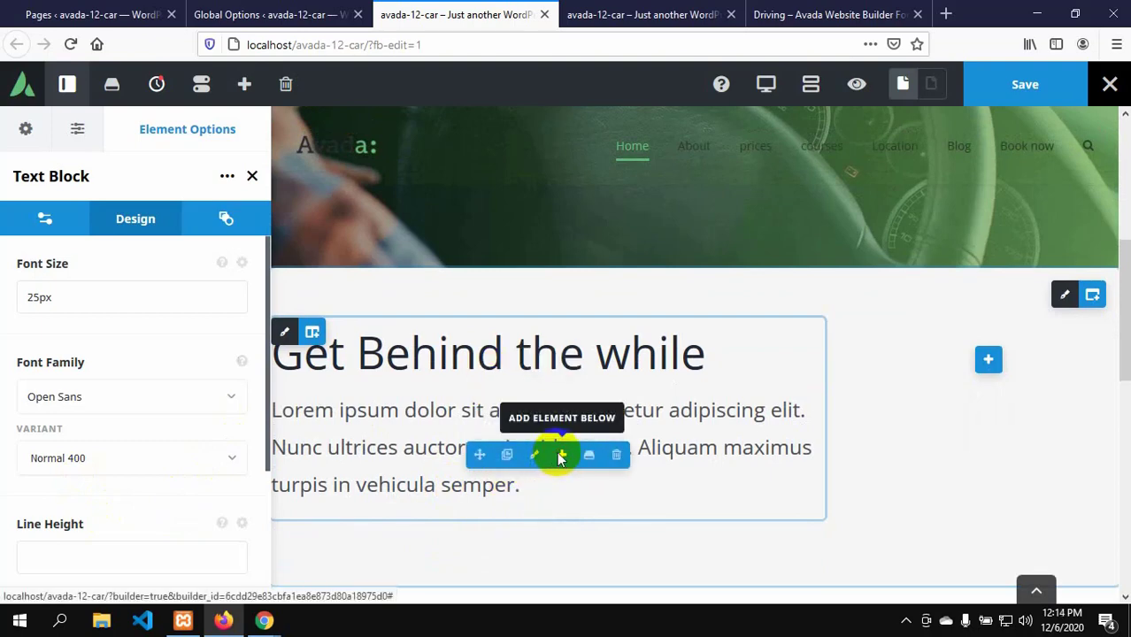
pyautogui.click(561, 456)
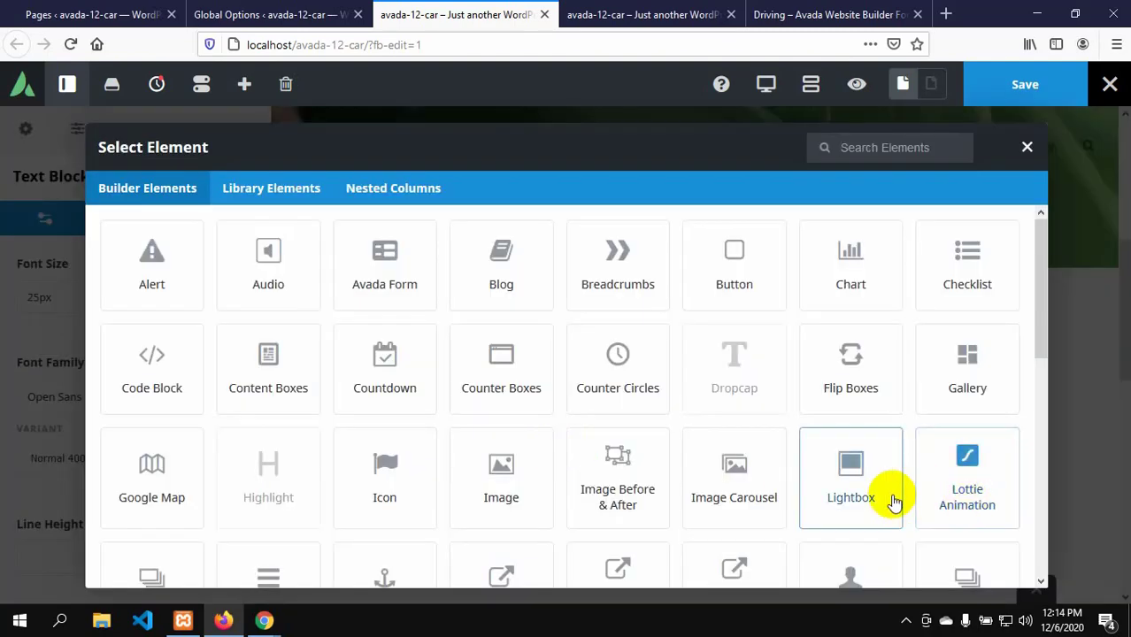
pyautogui.scroll(-4, 894, 501)
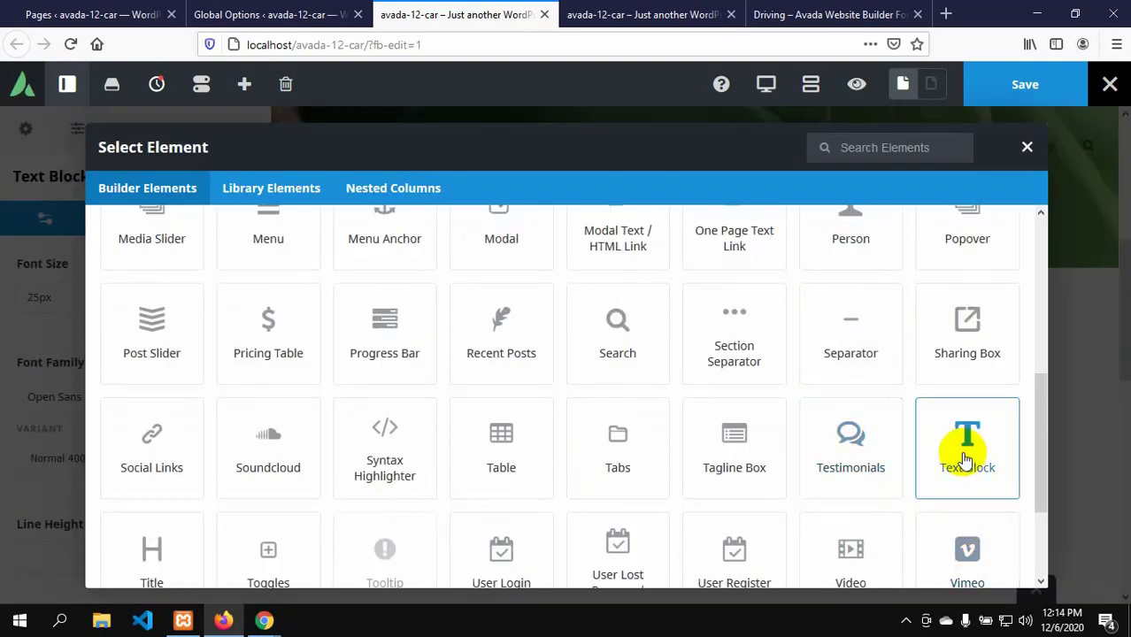
pyautogui.click(967, 449)
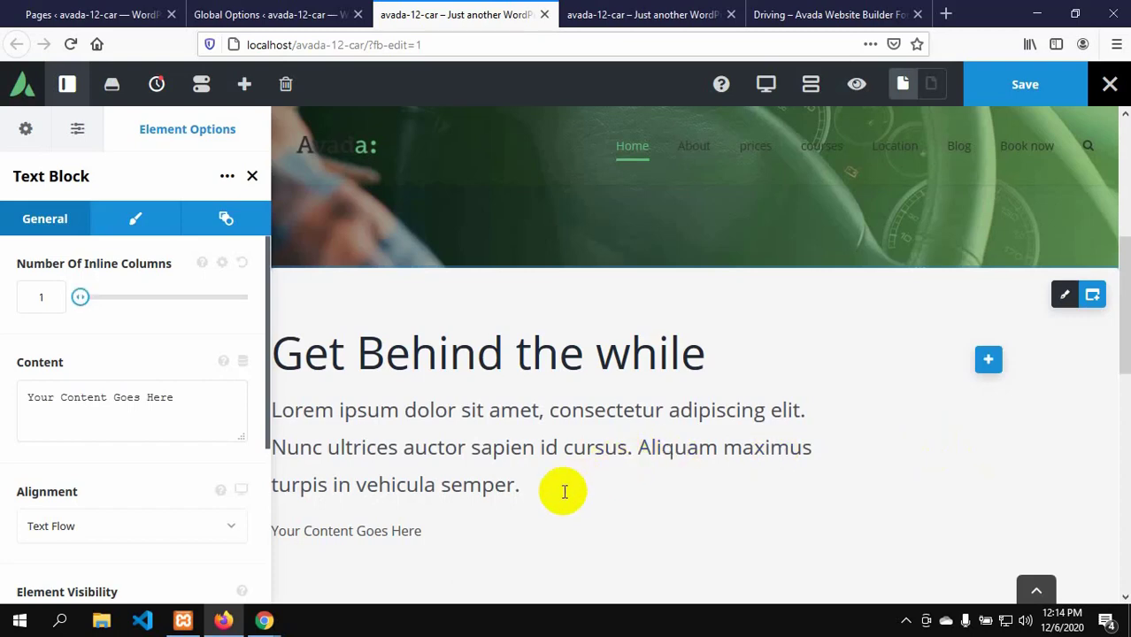
# - Copy the smaller lorem ipsum paragraph under the intro text on the Driving School demo page
pyautogui.click(793, 12)
pyautogui.scroll(-1, 157, 460)
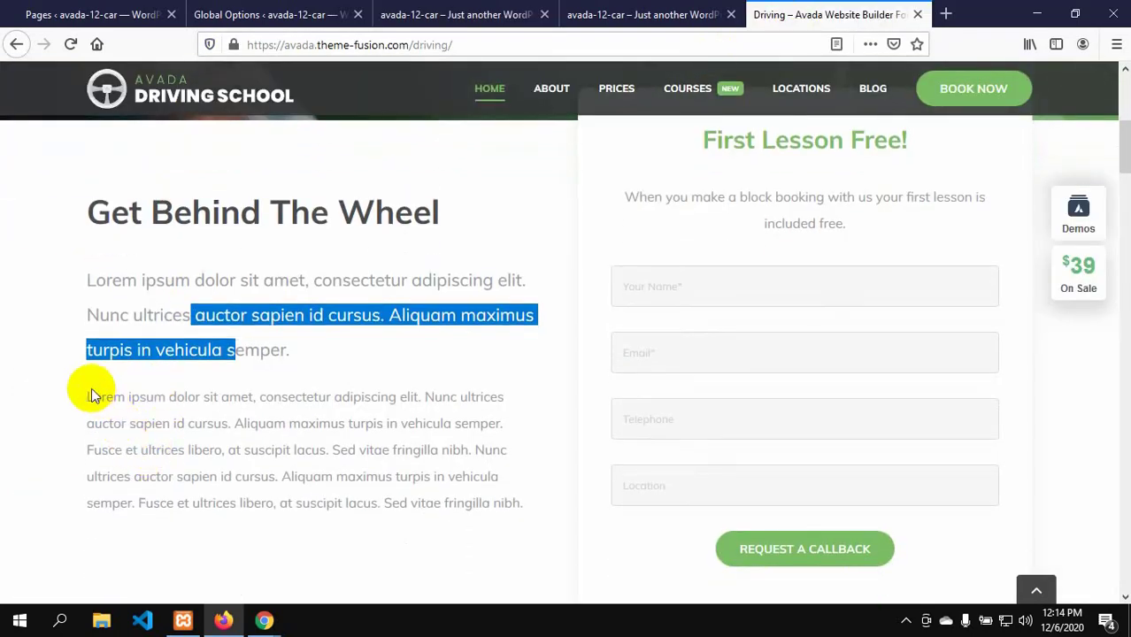
pyautogui.moveTo(84, 399); pyautogui.dragTo(524, 524)
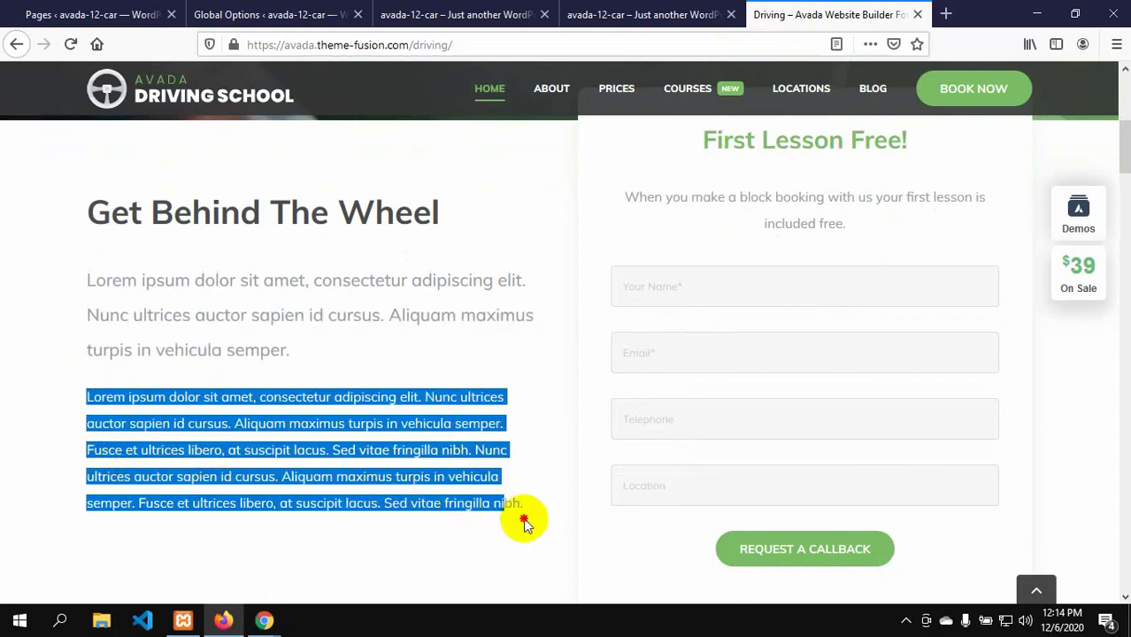
pyautogui.rightClick(395, 418)
pyautogui.click(414, 429)
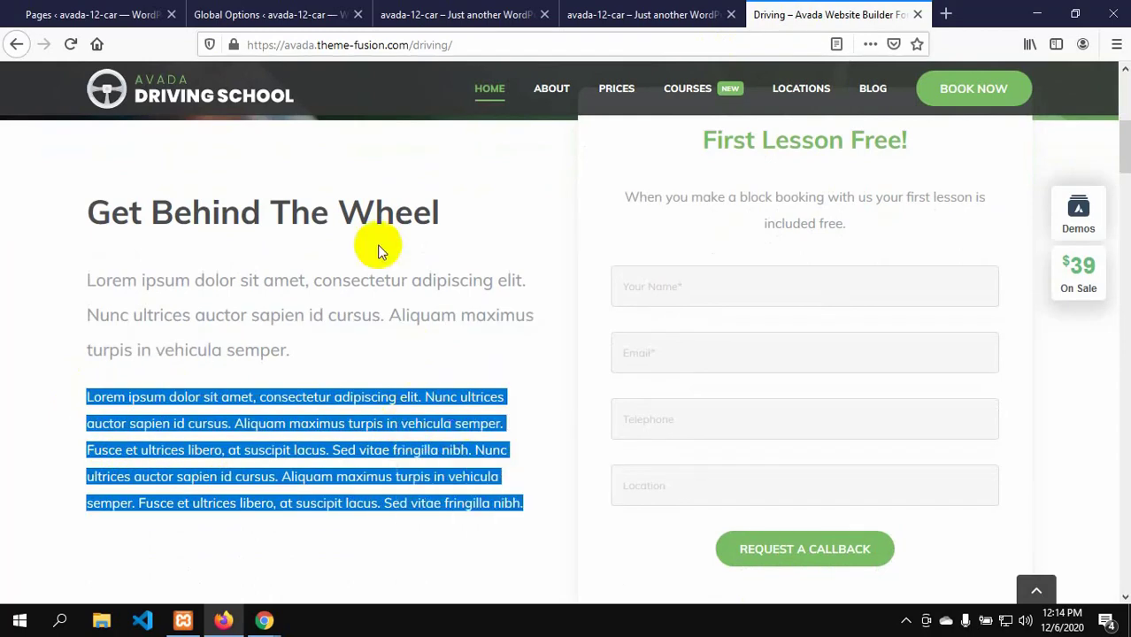
# - Replace the new text block's placeholder content in the live builder with the copied smaller lorem ipsum paragraph
pyautogui.click(416, 15)
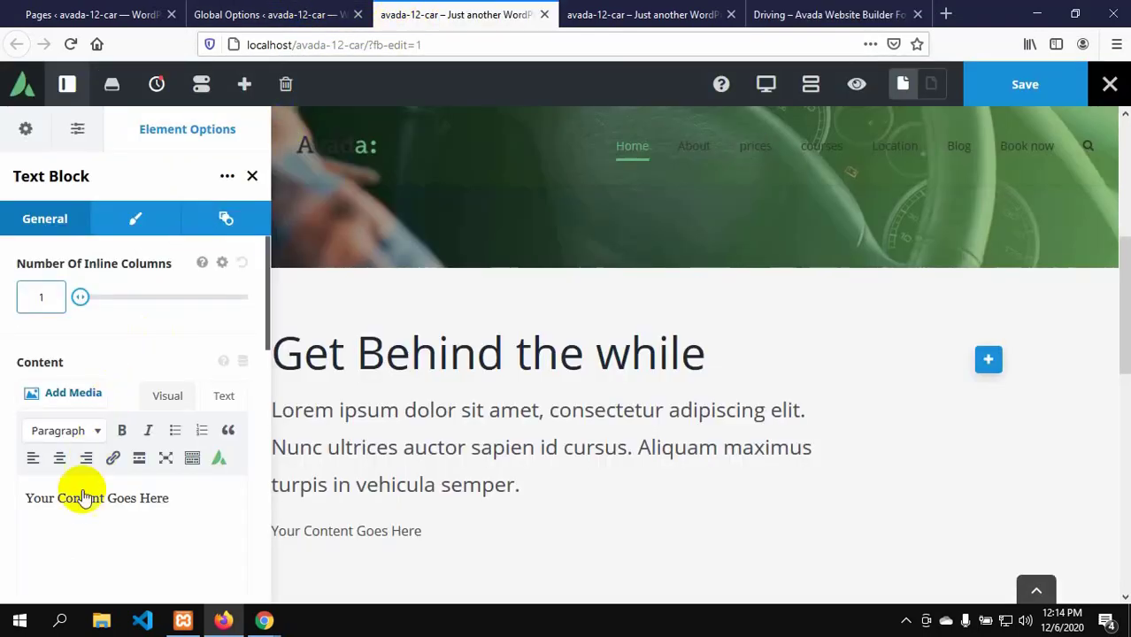
pyautogui.moveTo(27, 498); pyautogui.dragTo(181, 504)
pyautogui.press('BackSpace')
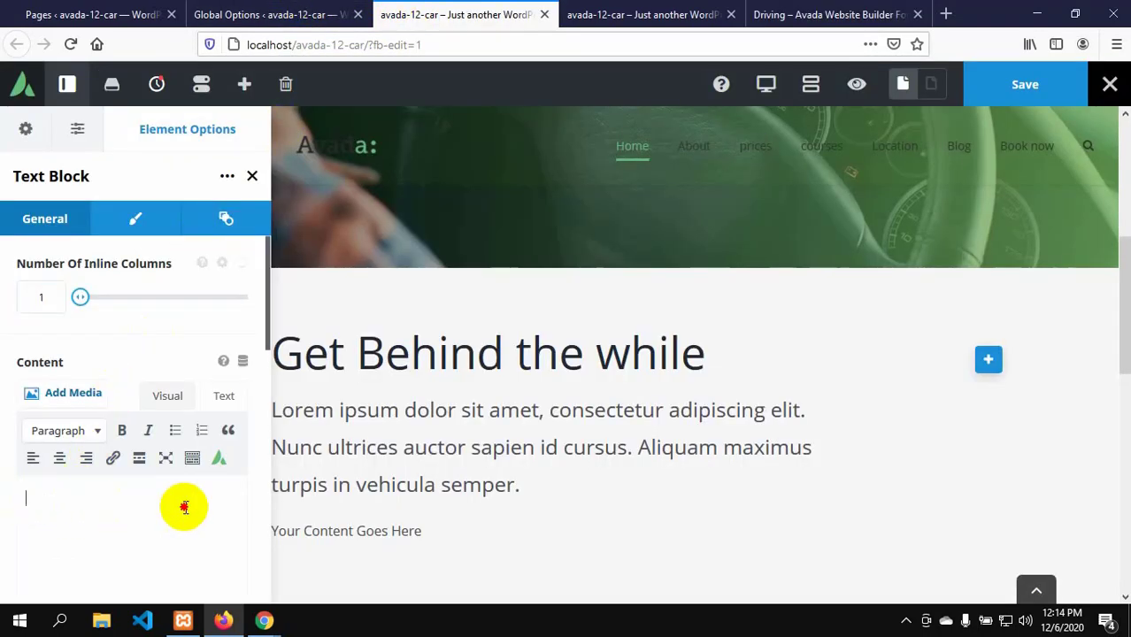
pyautogui.rightClick(36, 498)
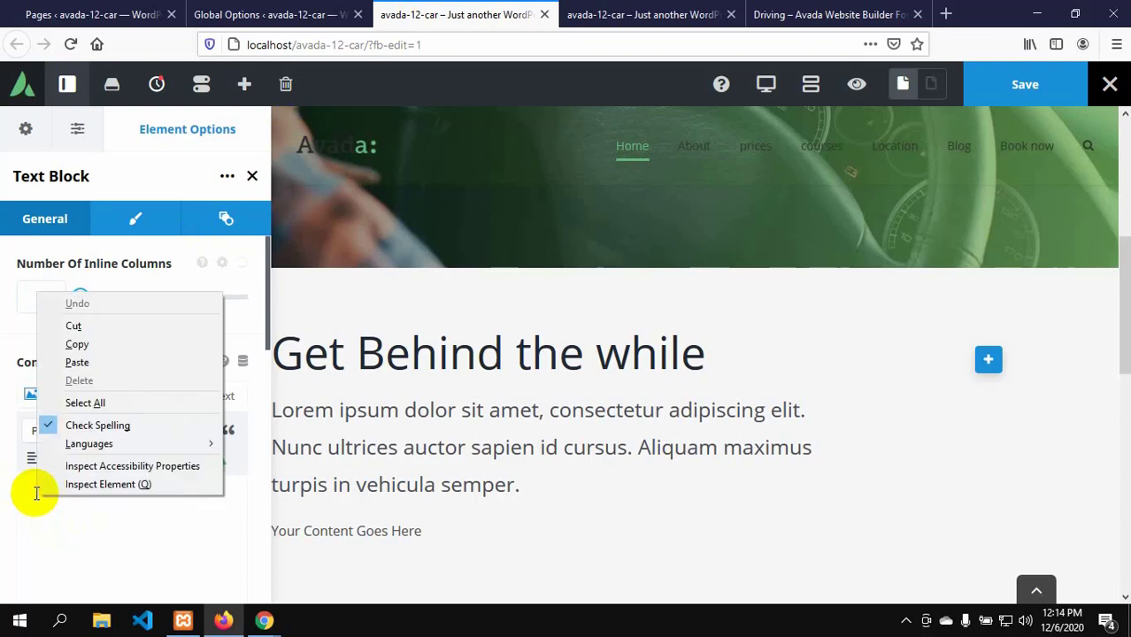
pyautogui.click(92, 358)
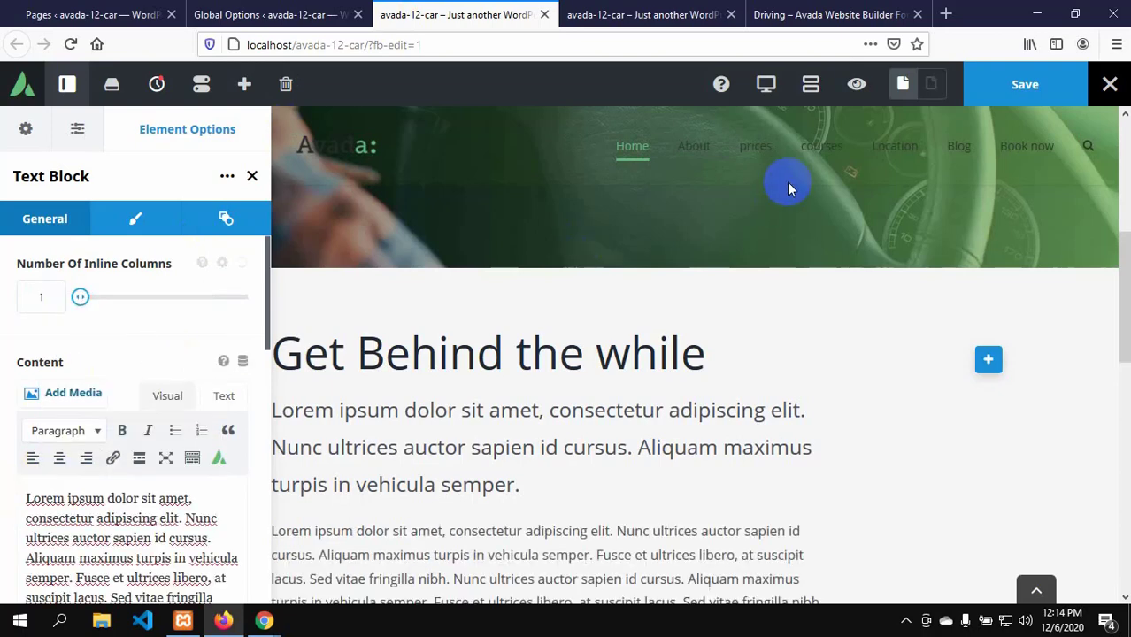
# - Compare the smaller paragraph with the demo page and set the second text block's font size to 19px
pyautogui.click(790, 14)
pyautogui.click(522, 436)
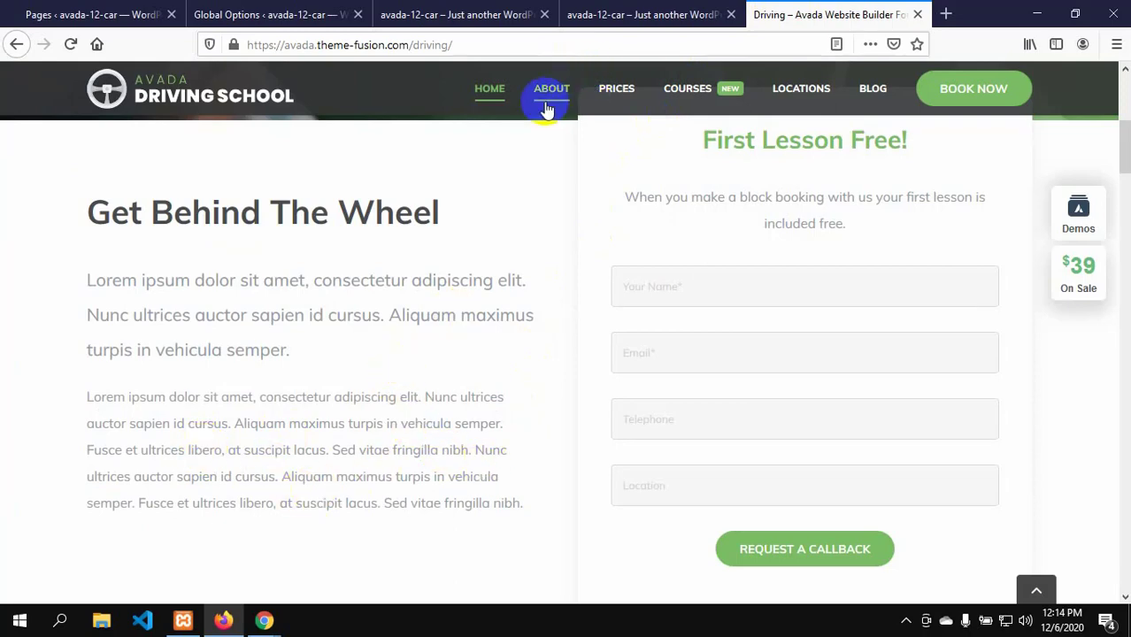
pyautogui.click(416, 9)
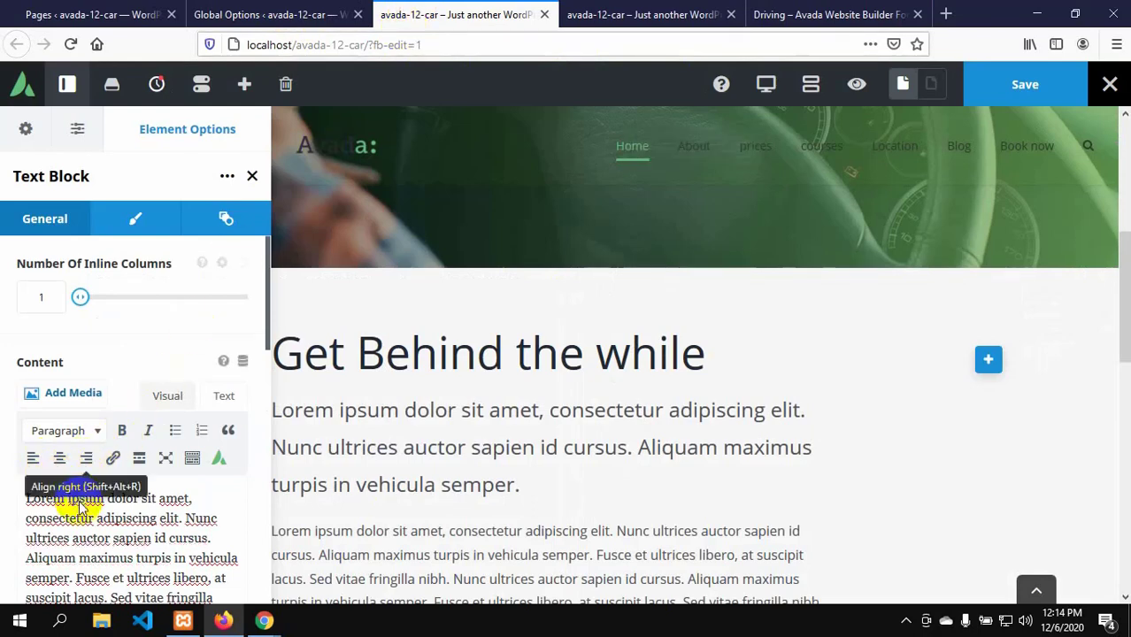
pyautogui.scroll(-1, 76, 497)
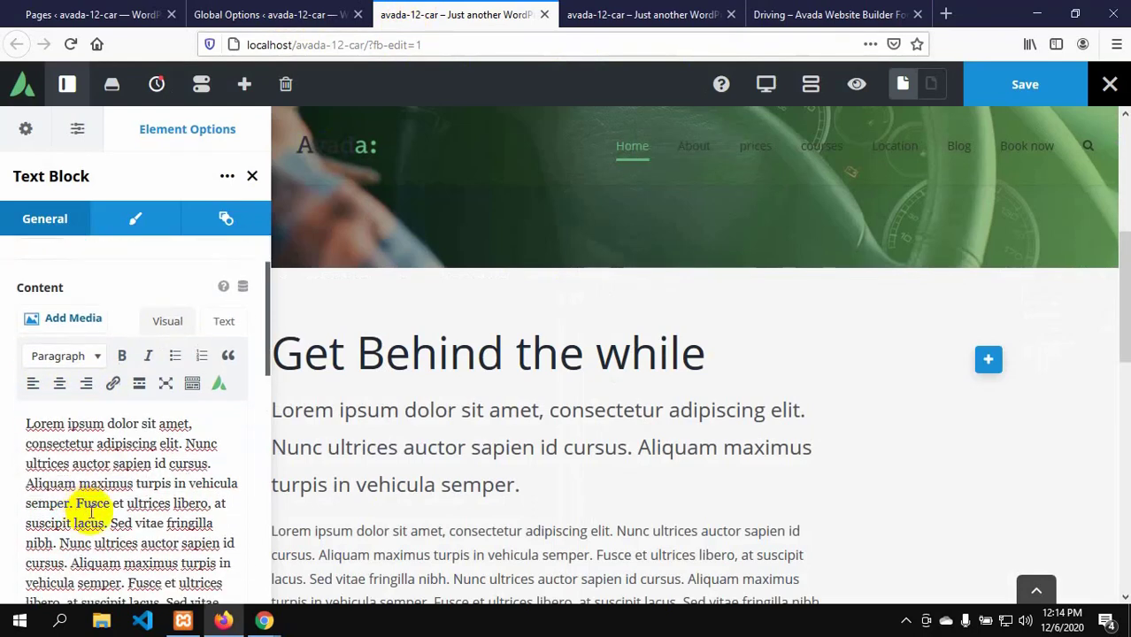
pyautogui.click(801, 16)
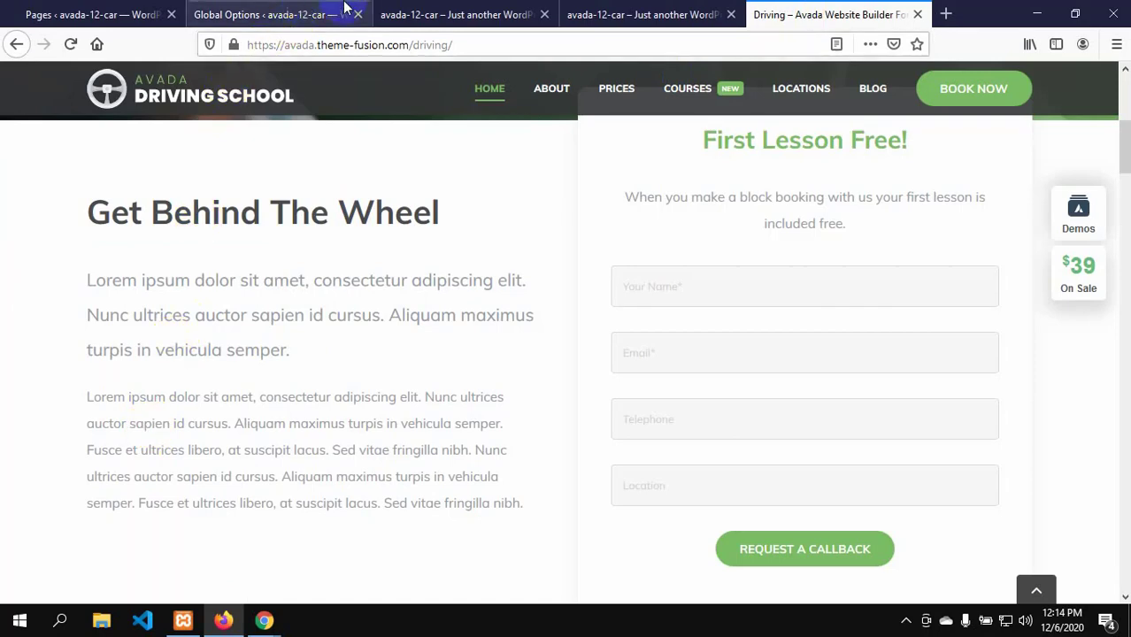
pyautogui.click(442, 14)
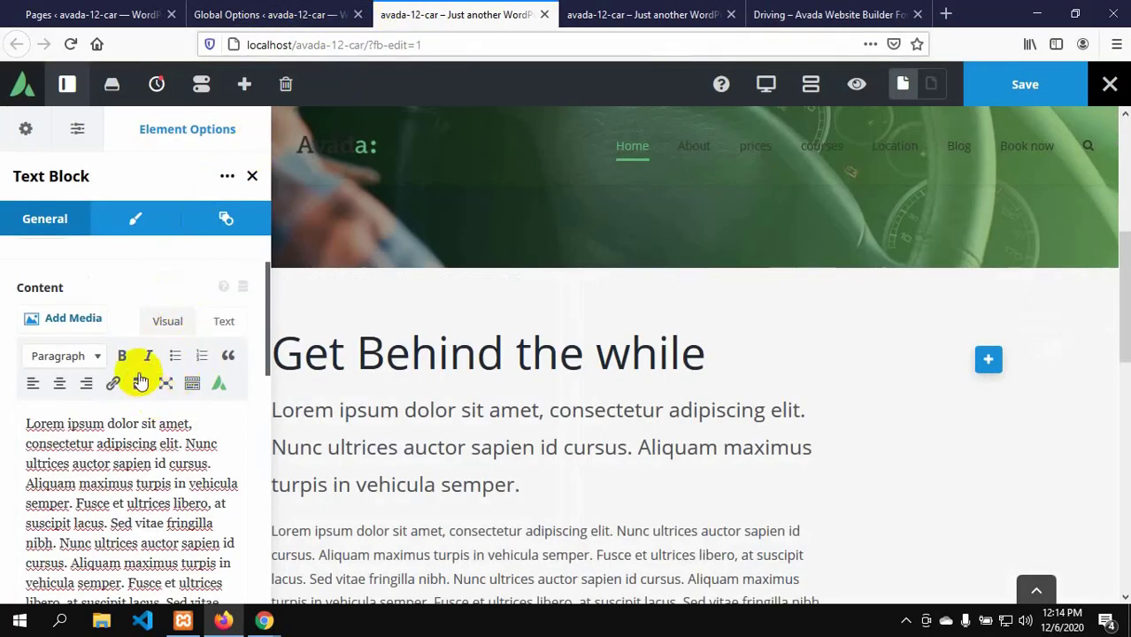
pyautogui.click(135, 221)
pyautogui.click(182, 300)
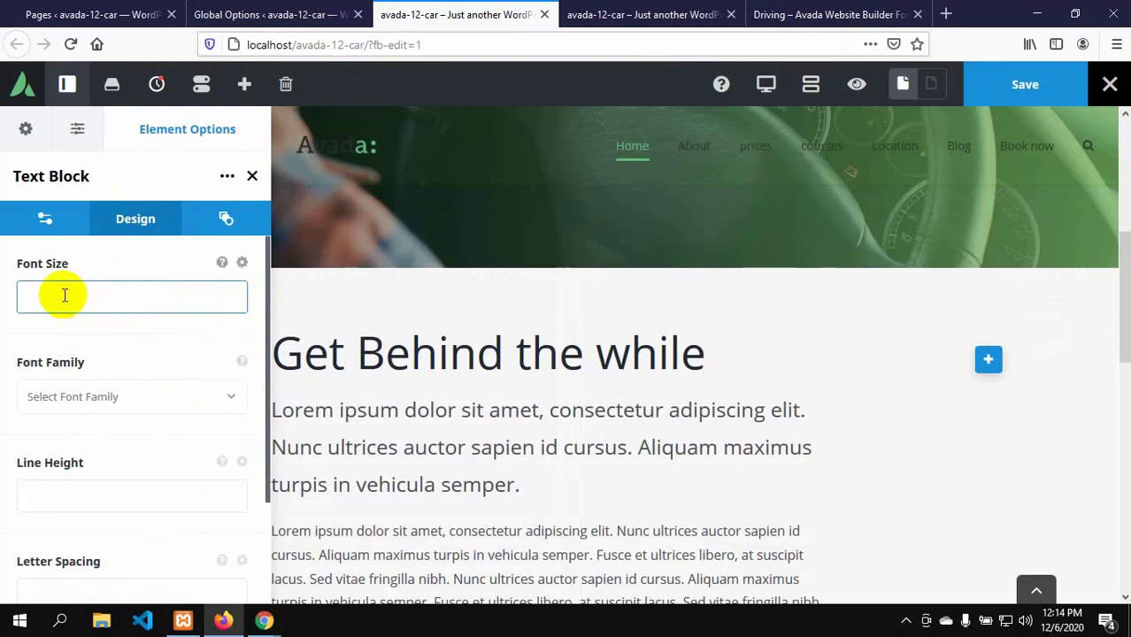
pyautogui.write('19')
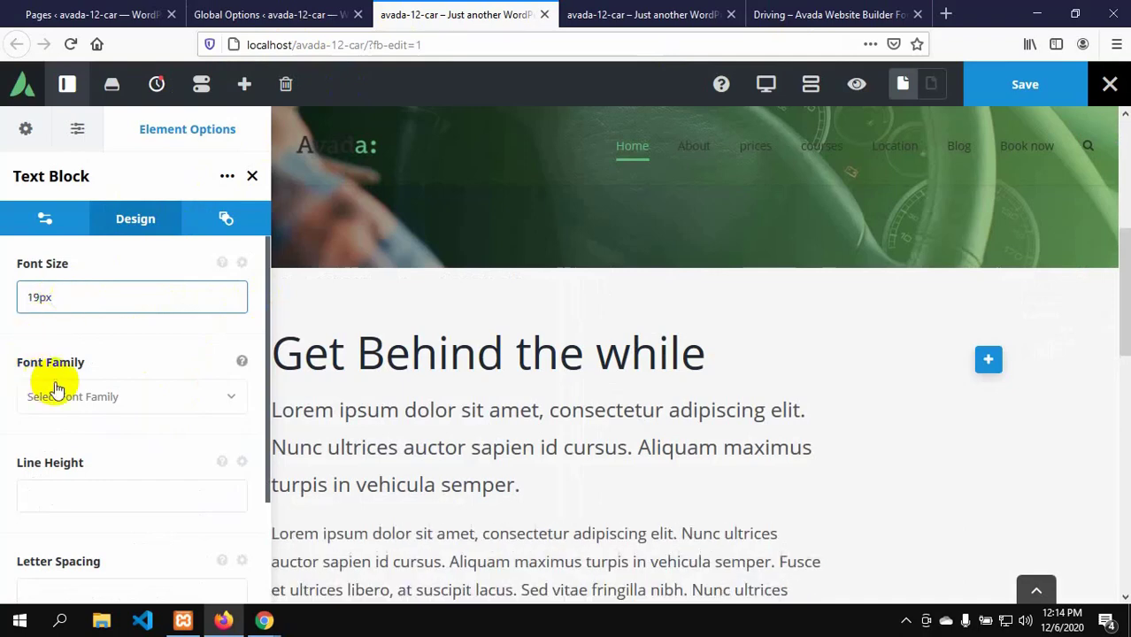
# - Set the second text block's font family to Orbitron
pyautogui.click(232, 401)
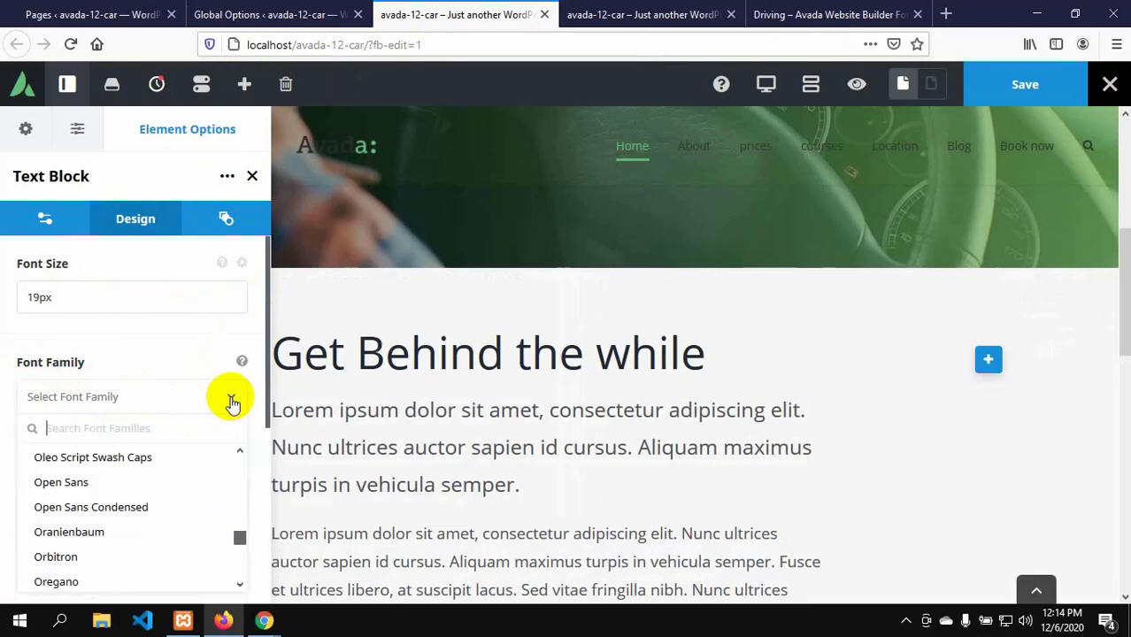
pyautogui.scroll(-1, 140, 471)
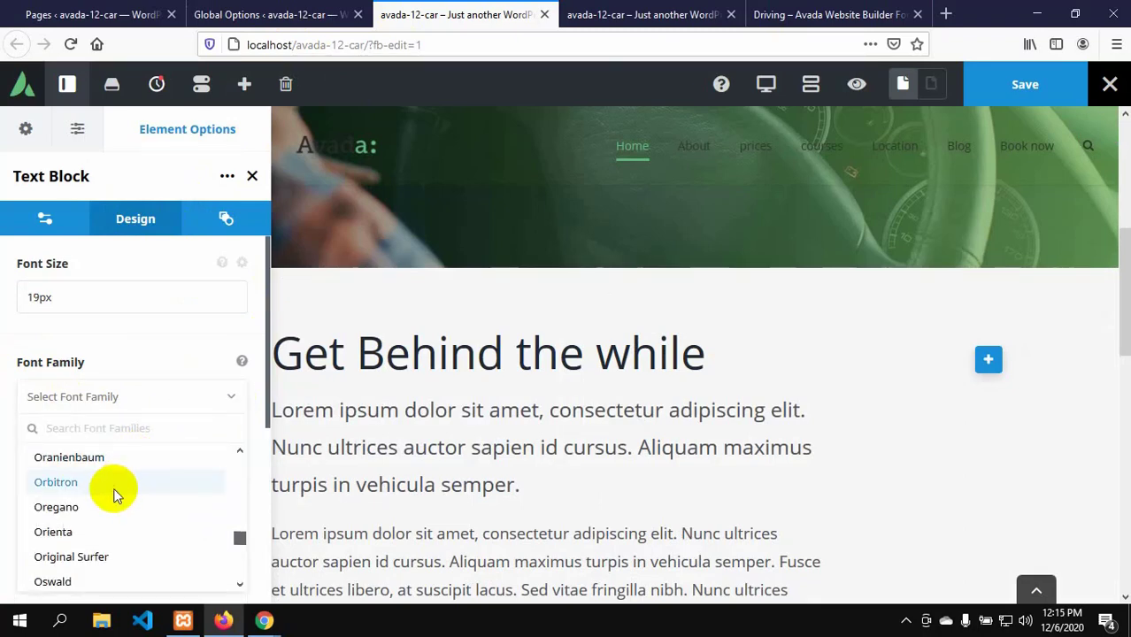
pyautogui.click(113, 495)
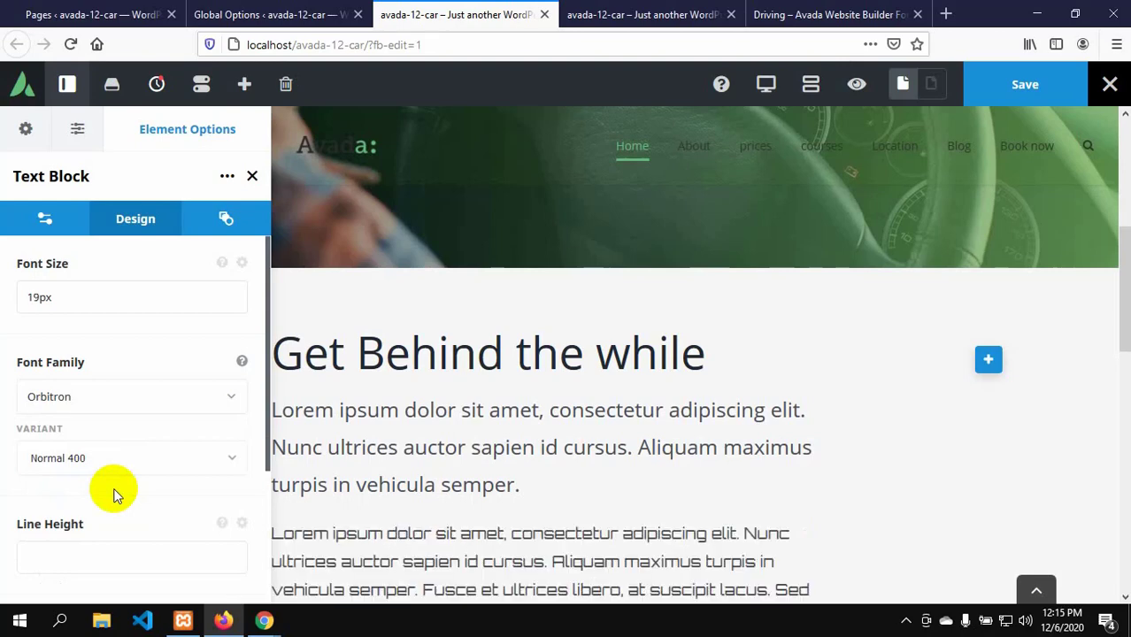
# - Set the second text block's font family to Poiret One and save the page
pyautogui.click(232, 402)
pyautogui.scroll(-5, 161, 513)
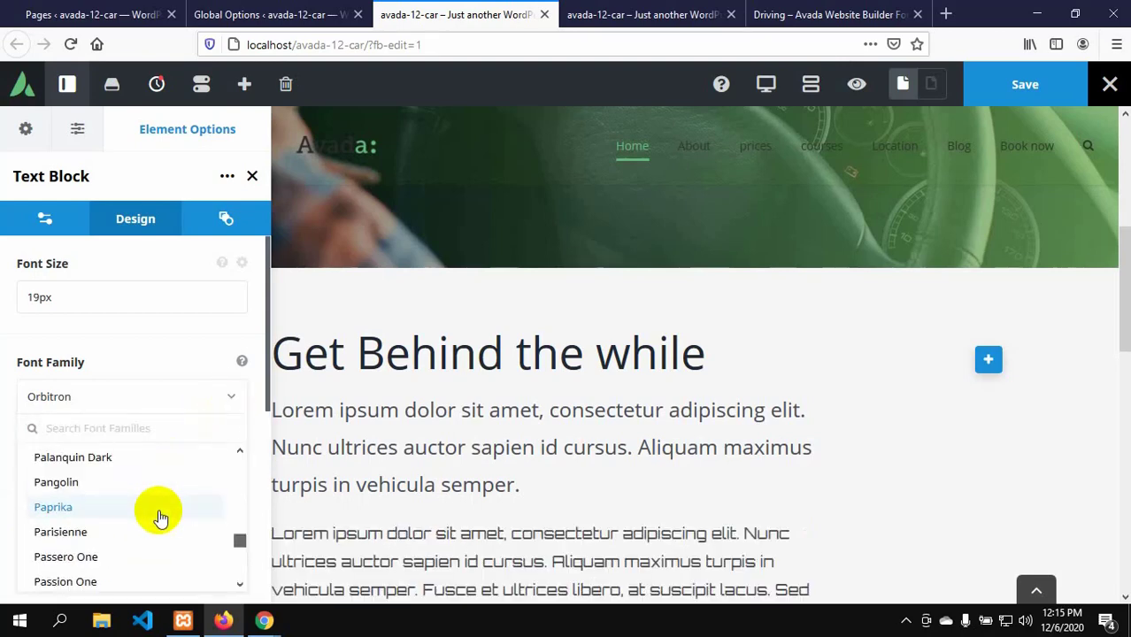
pyautogui.scroll(-10, 161, 517)
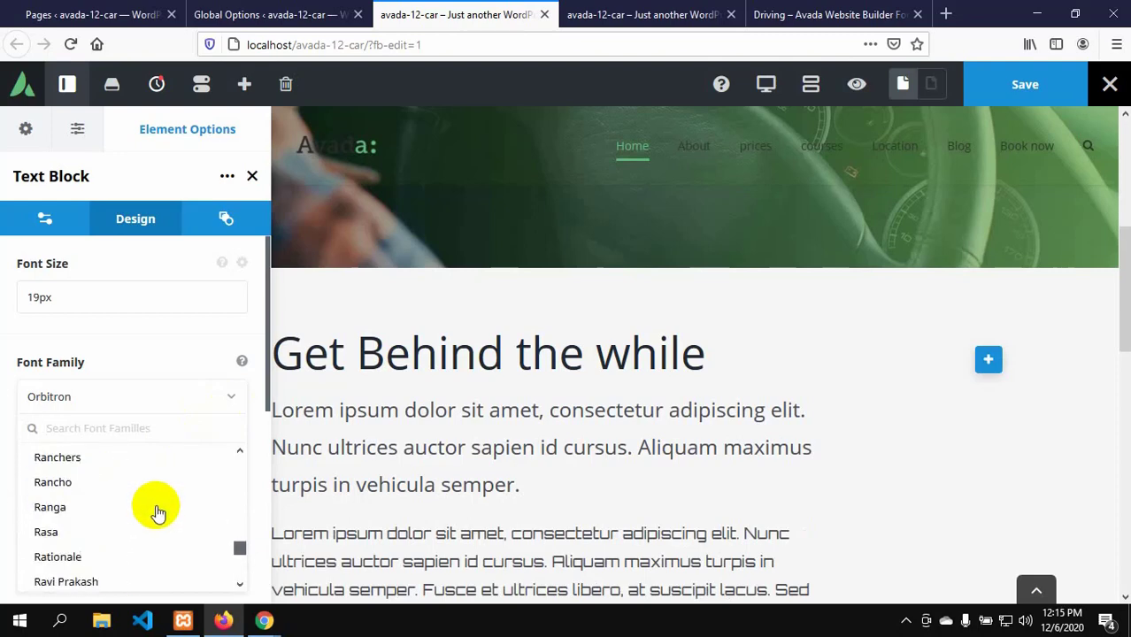
pyautogui.scroll(3, 158, 513)
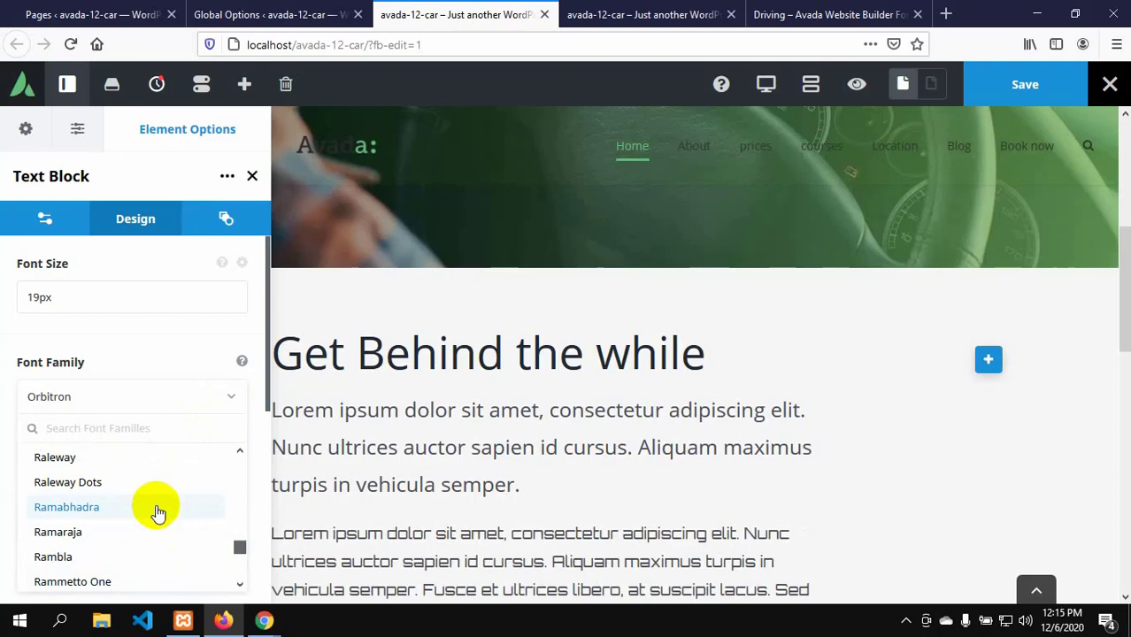
pyautogui.scroll(1, 158, 513)
pyautogui.scroll(1, 157, 513)
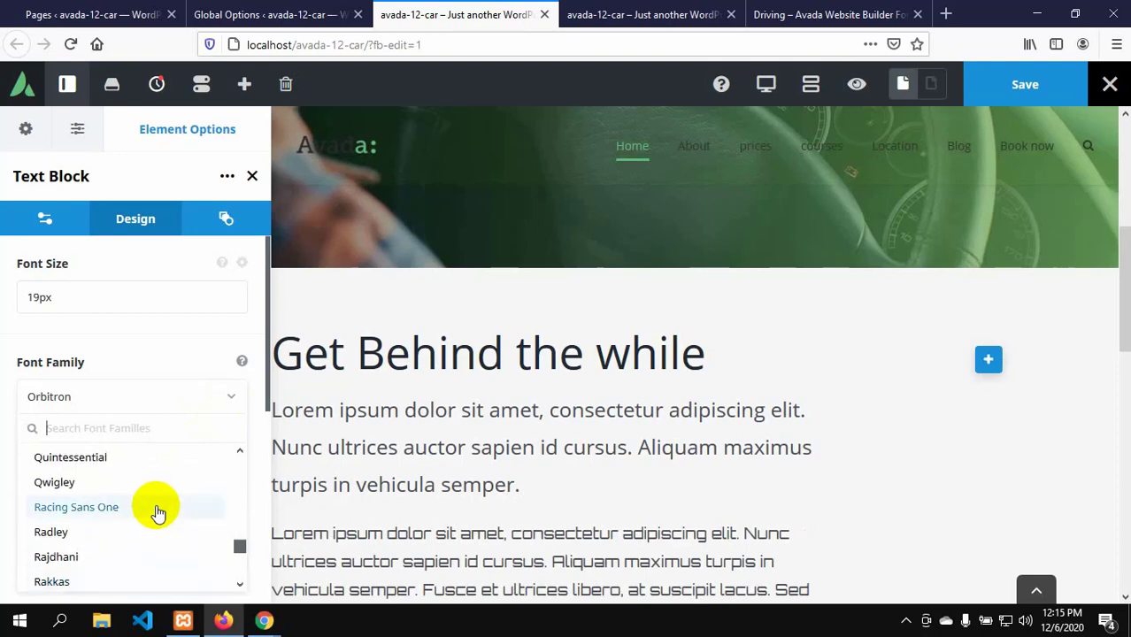
pyautogui.scroll(1, 158, 513)
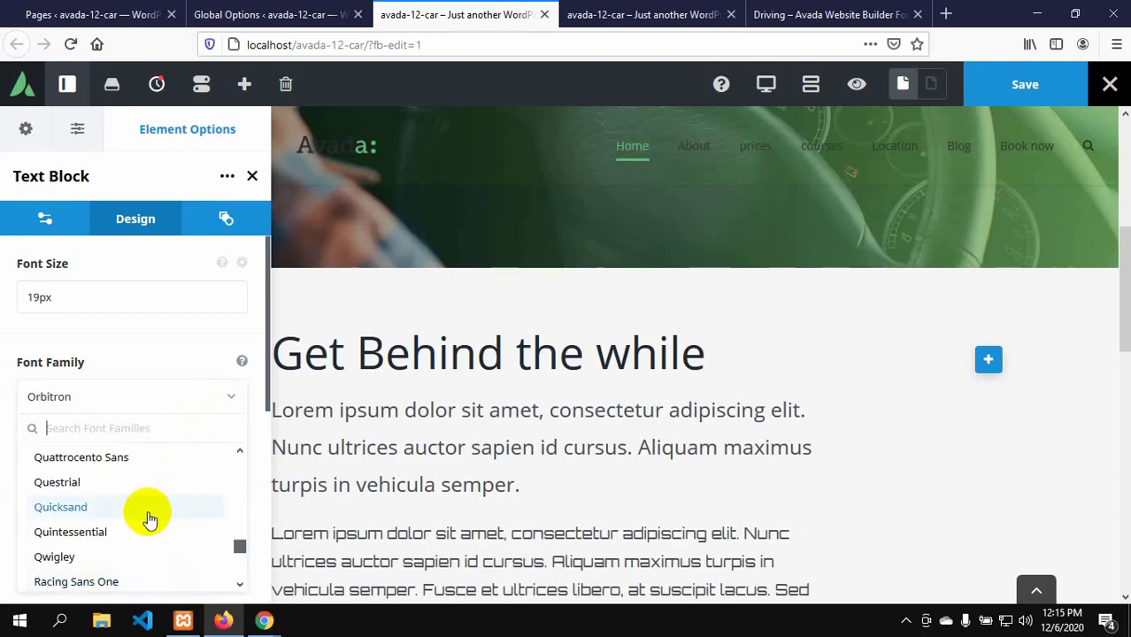
pyautogui.scroll(1, 150, 519)
pyautogui.scroll(2, 143, 520)
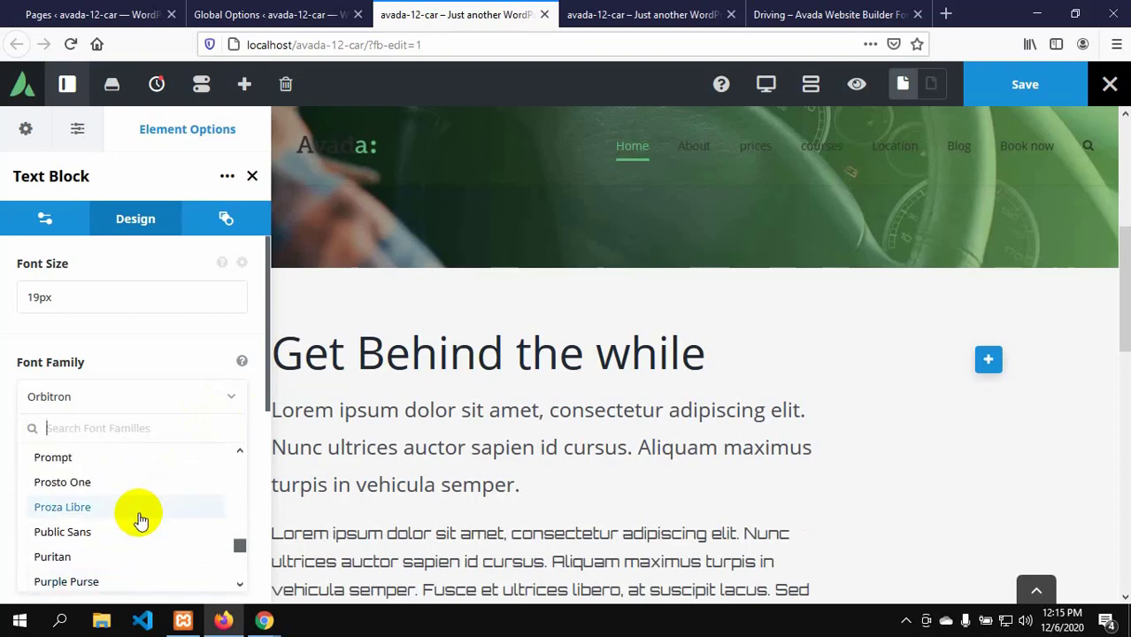
pyautogui.scroll(5, 139, 521)
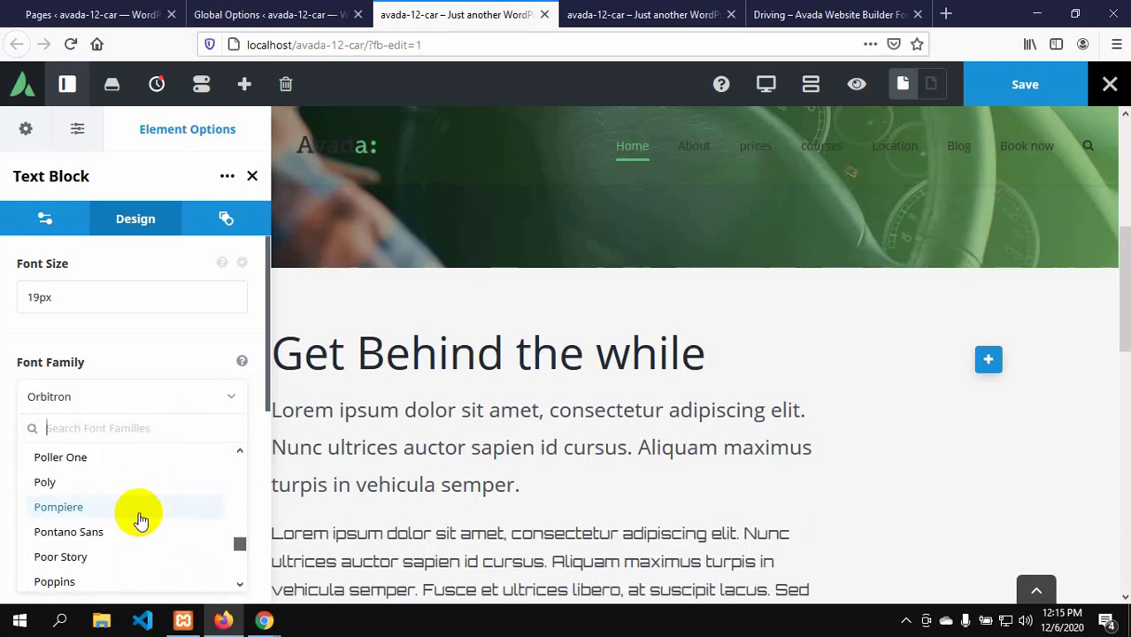
pyautogui.scroll(1, 139, 520)
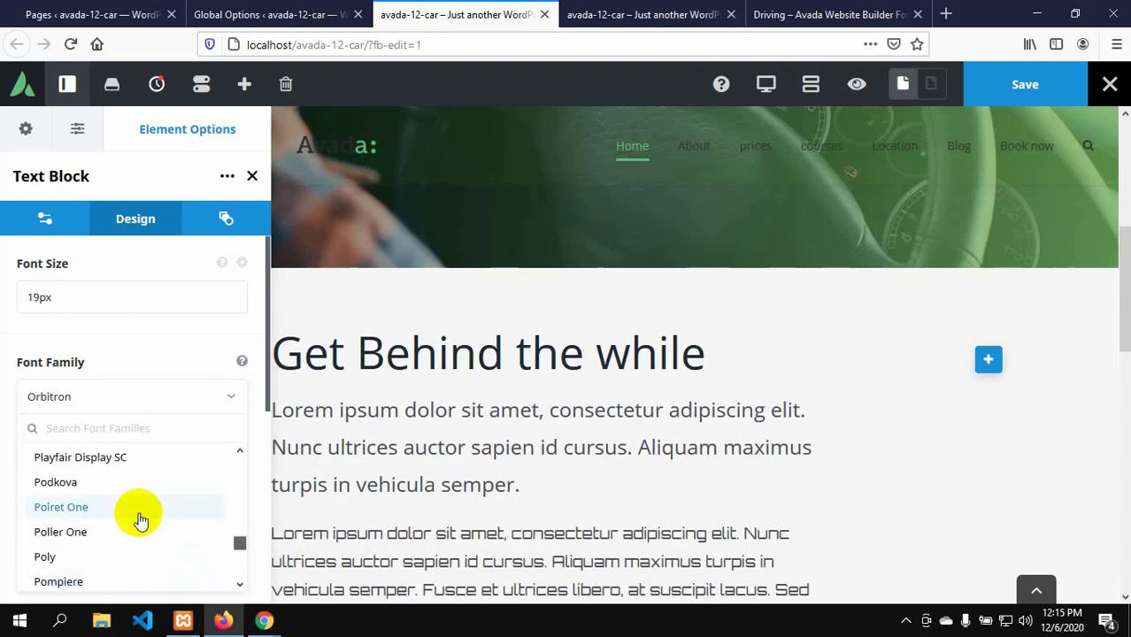
pyautogui.click(138, 512)
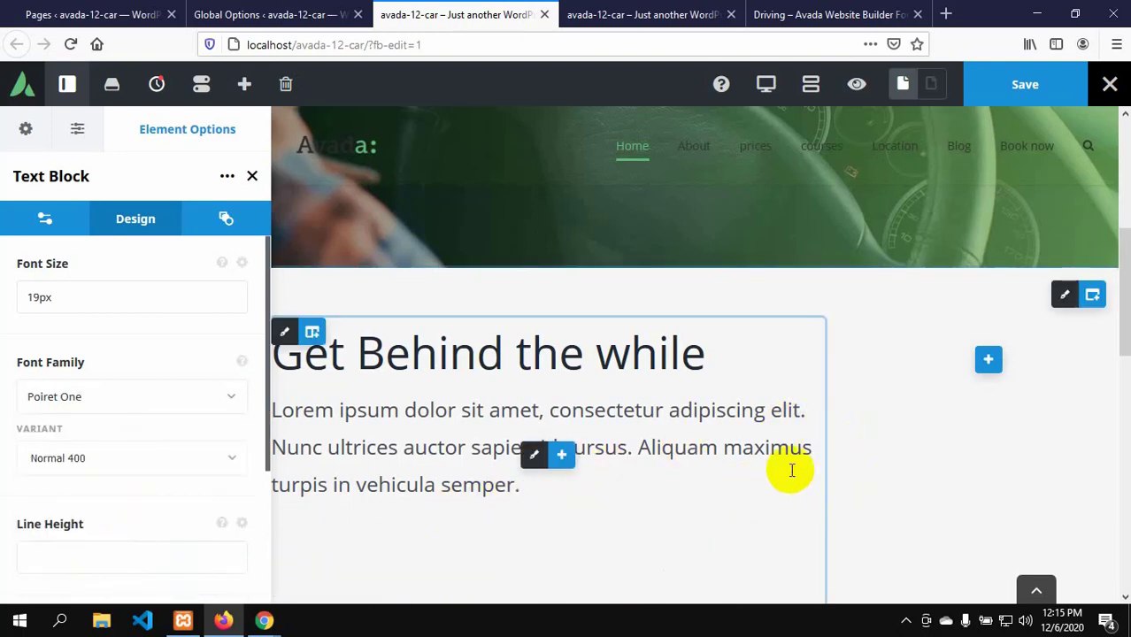
pyautogui.scroll(-3, 761, 473)
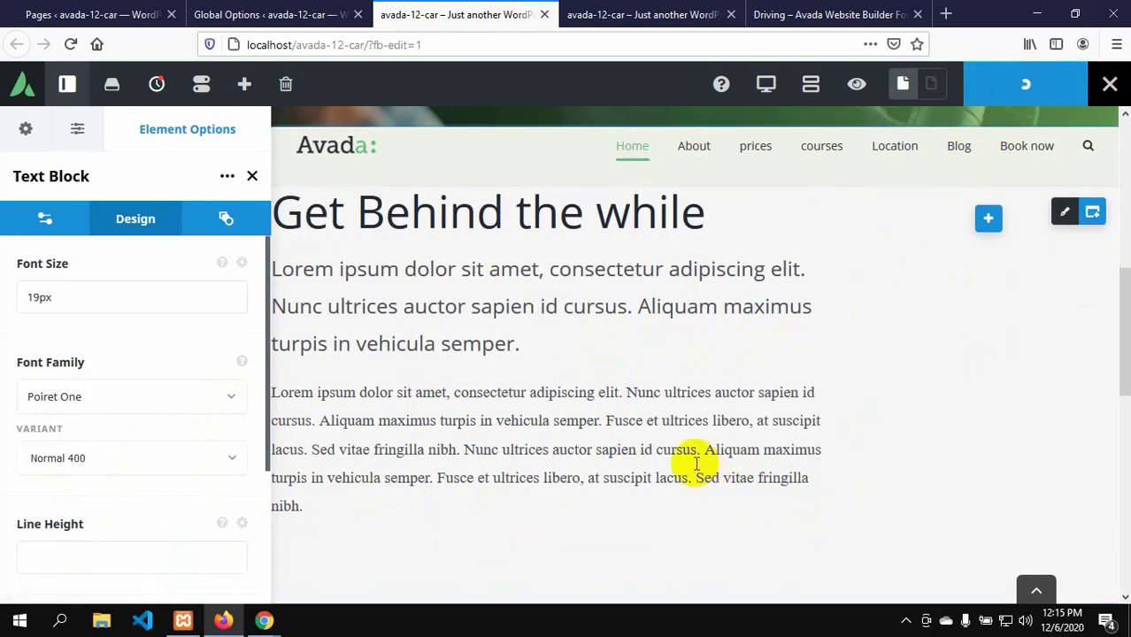
pyautogui.scroll(3, 694, 454)
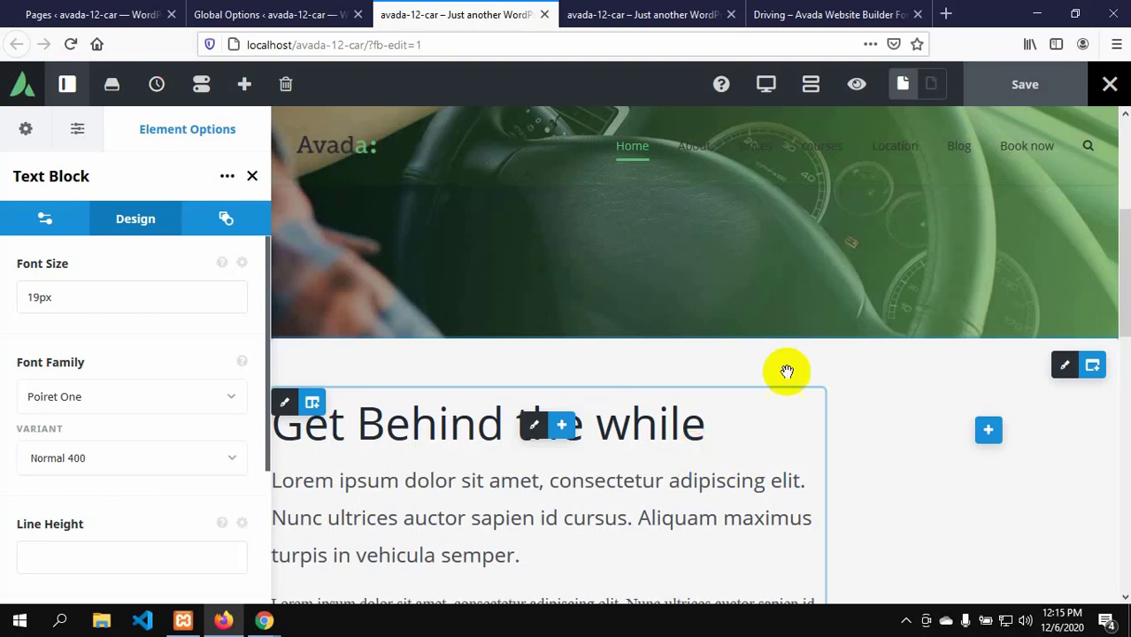
# - Reload the local site's home page and review the hero and the "Get Behind the while" section with its two paragraphs
pyautogui.click(691, 14)
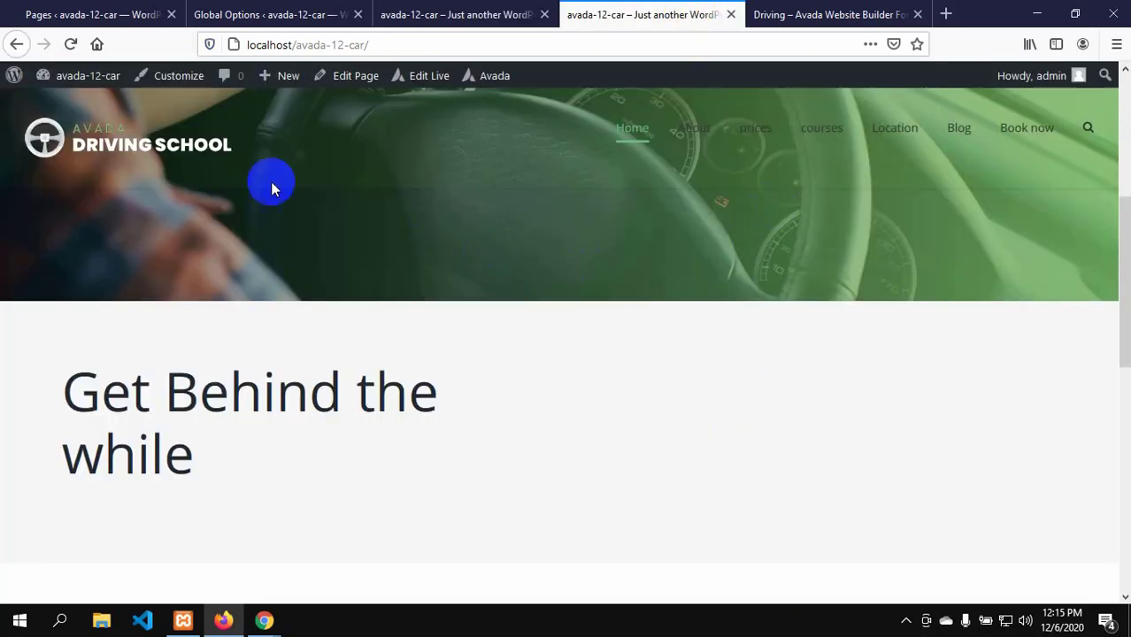
pyautogui.click(71, 44)
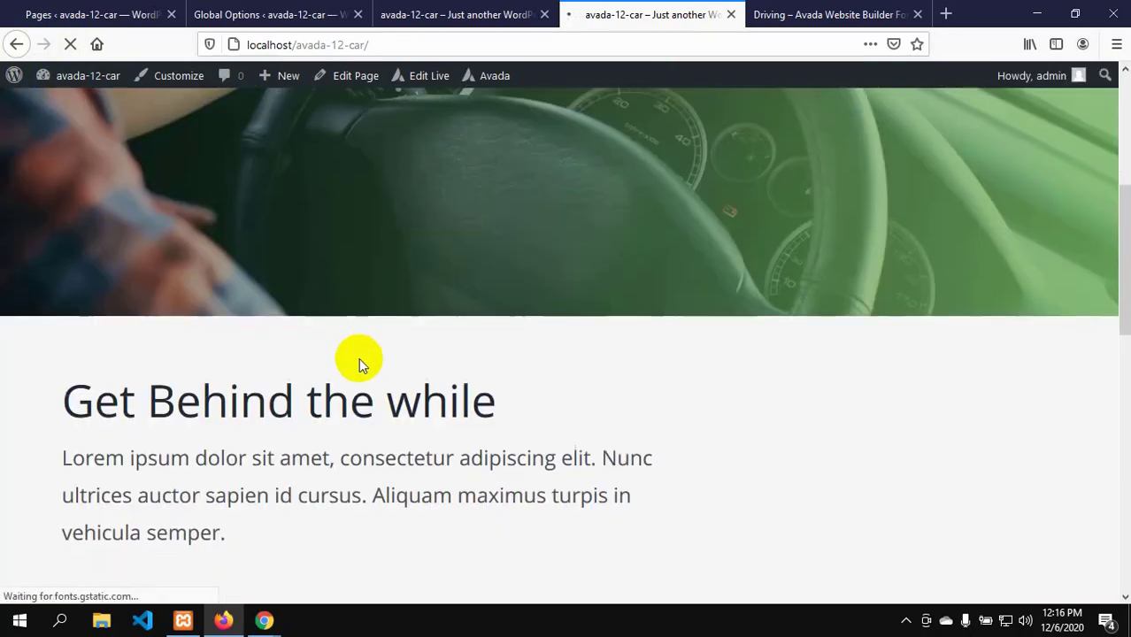
pyautogui.scroll(-5, 358, 357)
pyautogui.scroll(4, 230, 365)
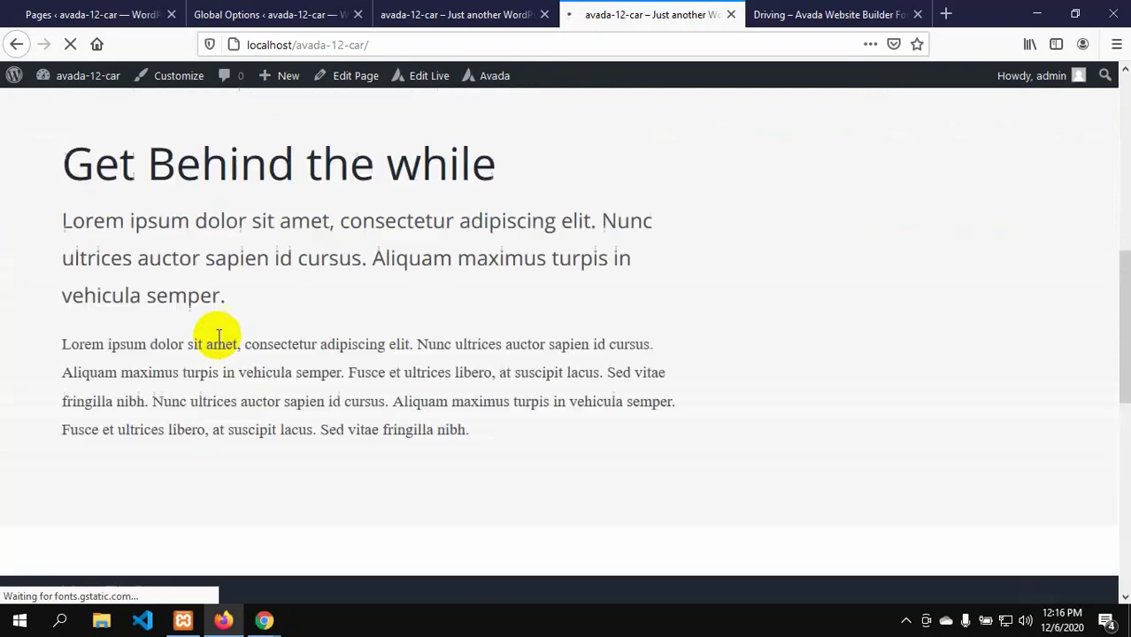
pyautogui.scroll(-2, 186, 416)
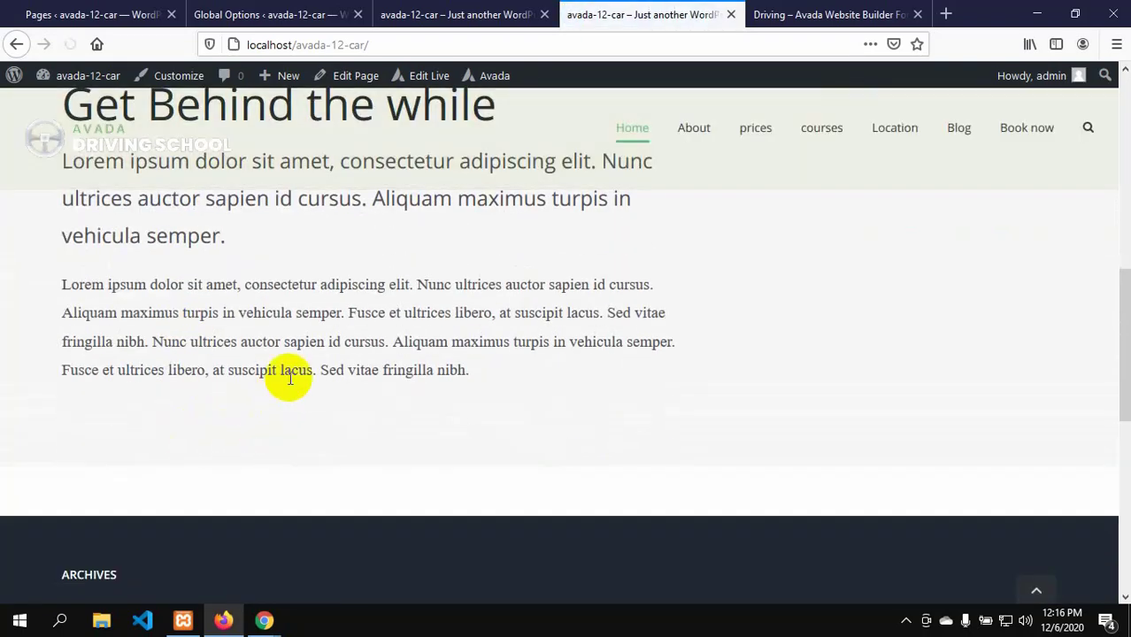
pyautogui.scroll(3, 290, 363)
pyautogui.scroll(-1, 220, 434)
pyautogui.scroll(3, 220, 435)
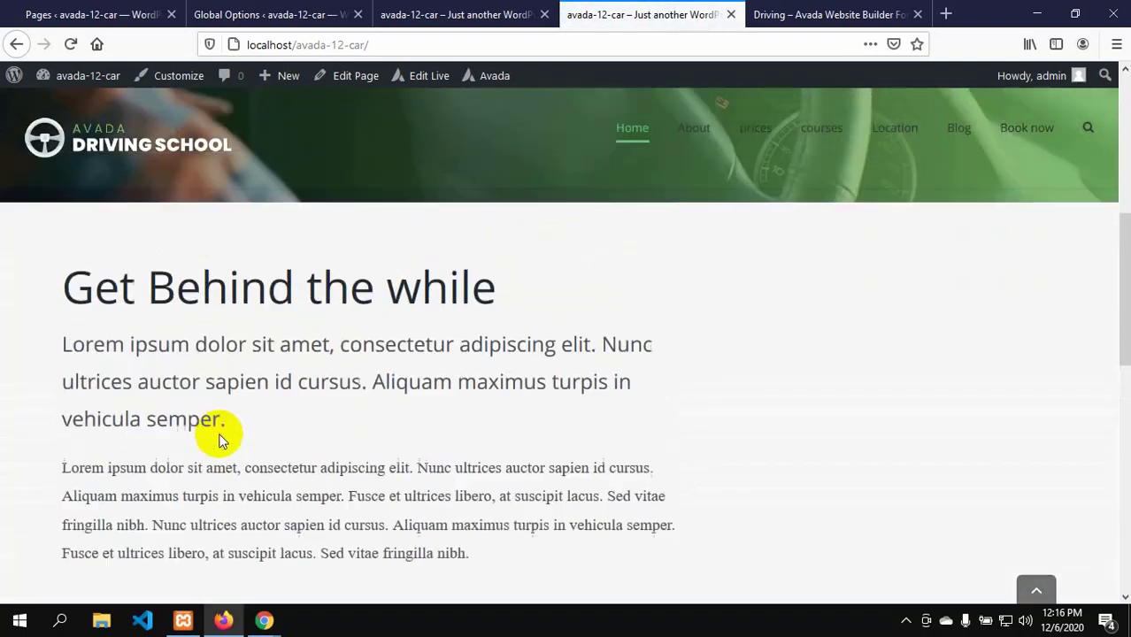
pyautogui.scroll(-2, 220, 434)
pyautogui.scroll(-3, 220, 434)
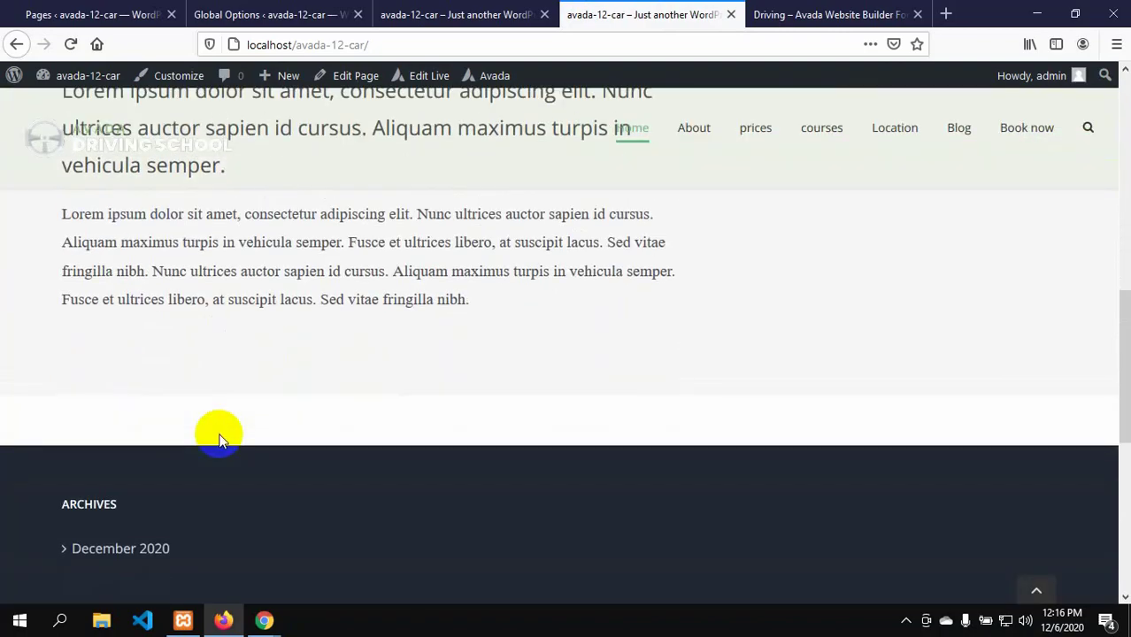
pyautogui.scroll(2, 220, 440)
pyautogui.scroll(-1, 220, 434)
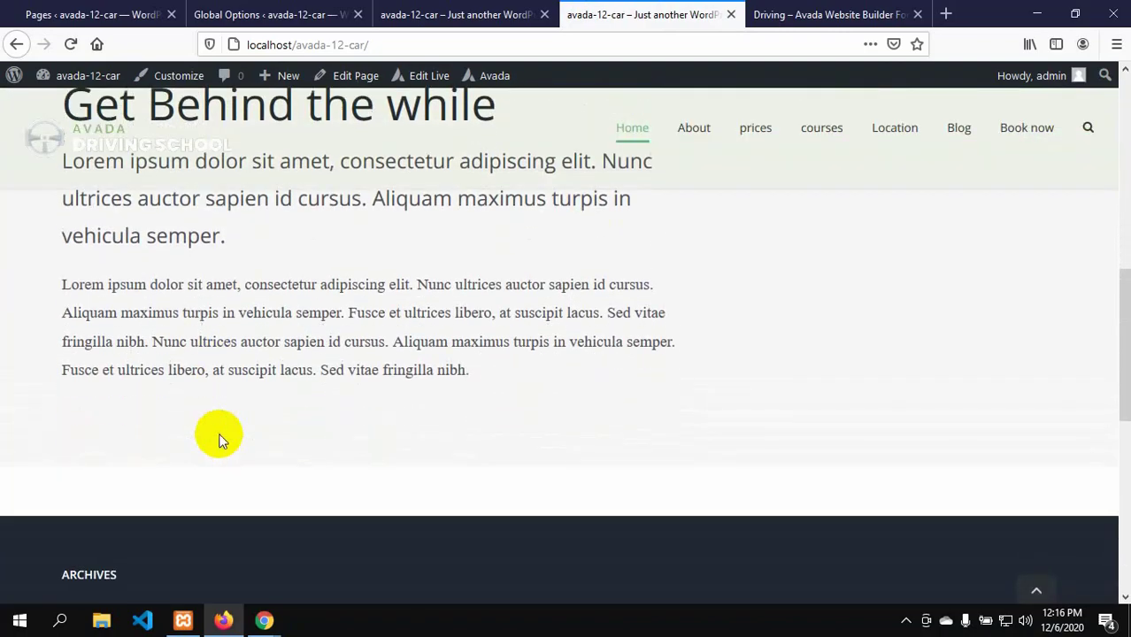
pyautogui.scroll(3, 221, 433)
pyautogui.scroll(-4, 221, 438)
pyautogui.scroll(7, 222, 437)
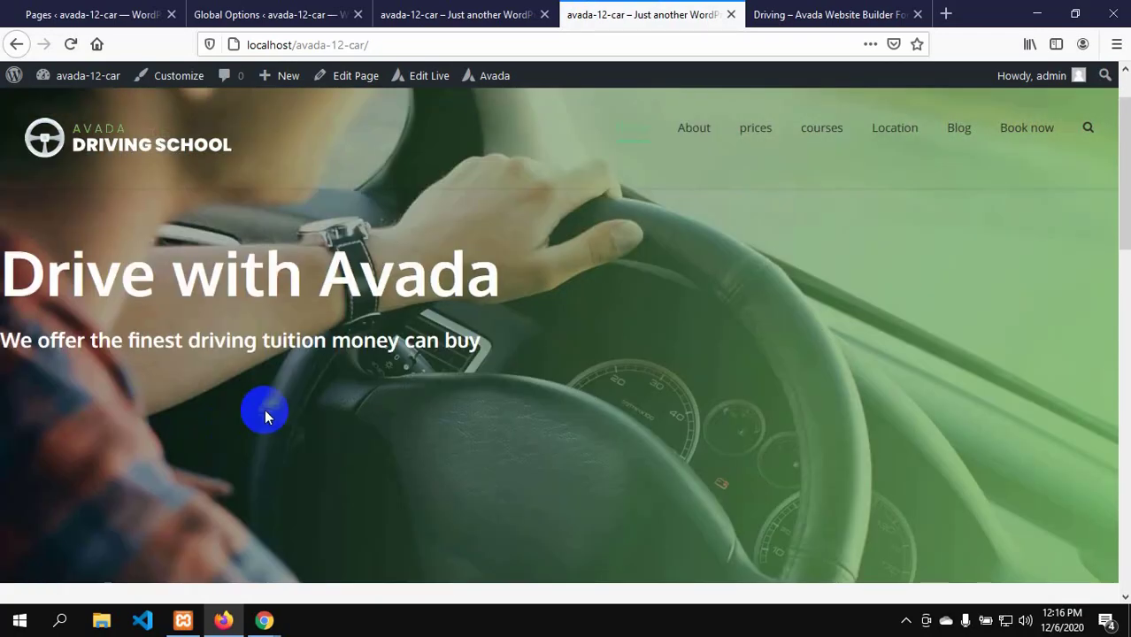
pyautogui.scroll(-3, 267, 409)
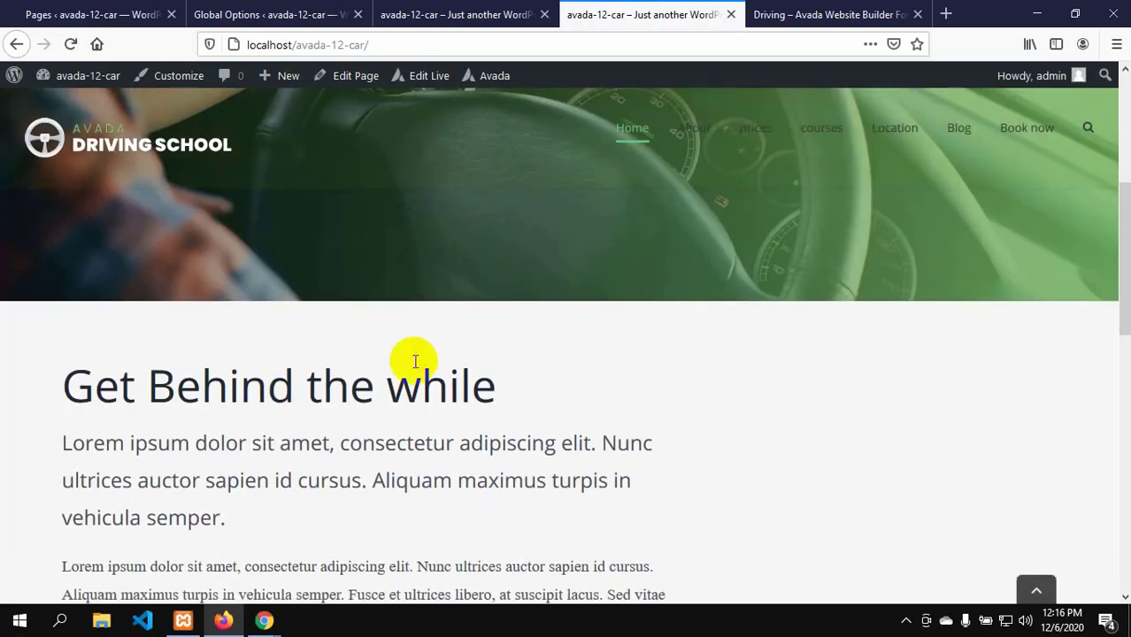
pyautogui.scroll(-3, 412, 363)
# - Compare the demo page's hero, intro text and booking form layout with the local home page
pyautogui.click(782, 15)
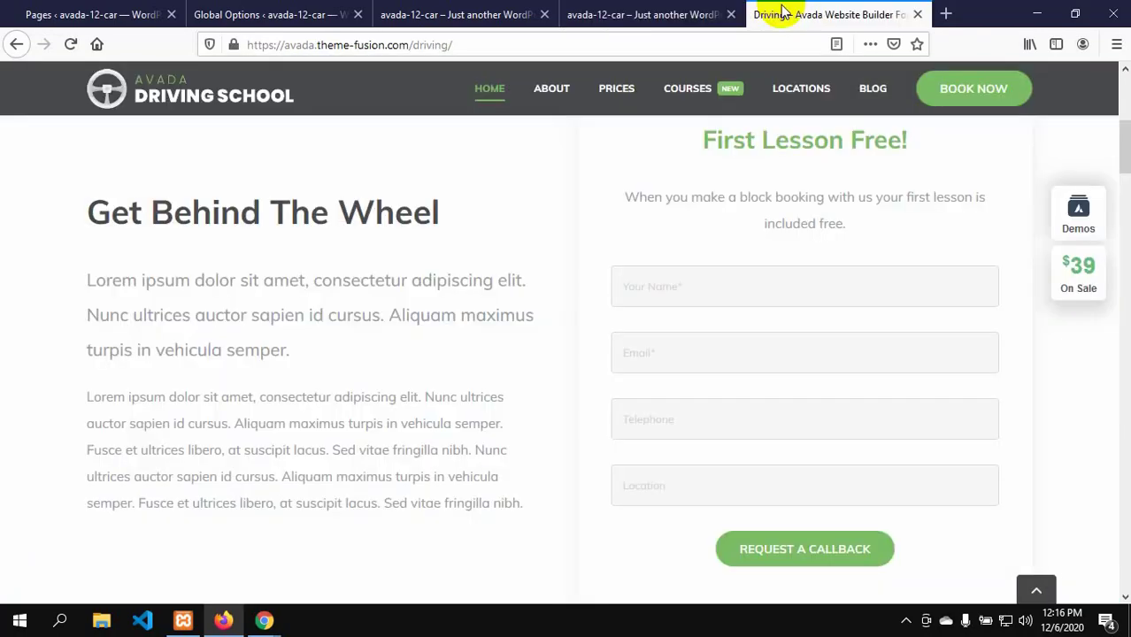
pyautogui.scroll(-2, 339, 348)
pyautogui.scroll(3, 349, 319)
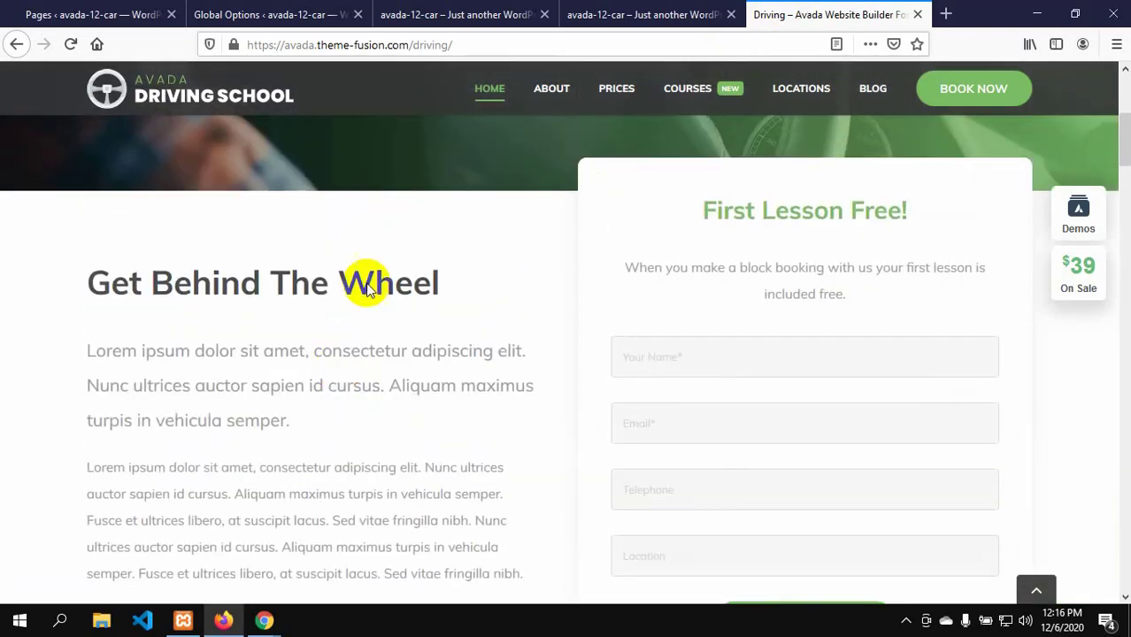
pyautogui.scroll(5, 391, 349)
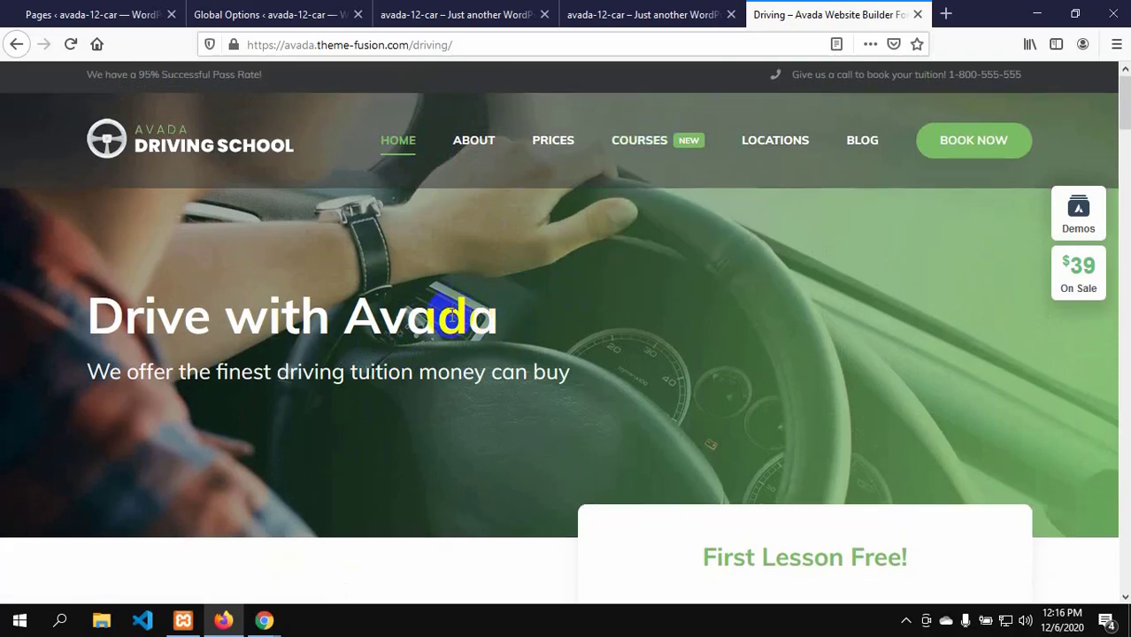
pyautogui.scroll(-3, 451, 317)
pyautogui.scroll(-6, 451, 317)
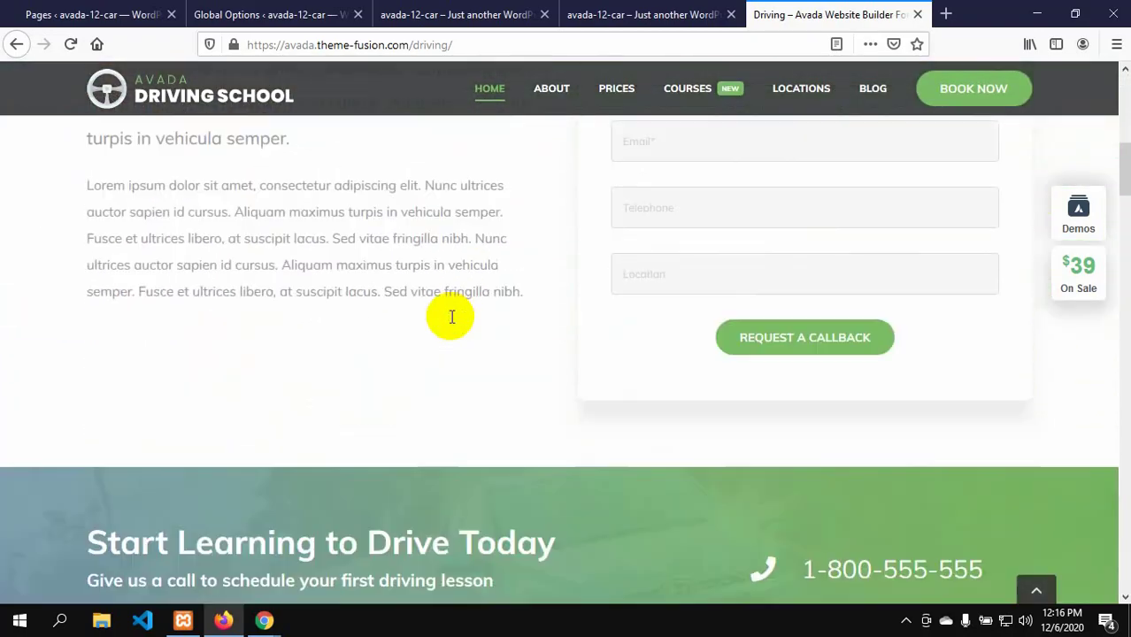
pyautogui.scroll(10, 451, 317)
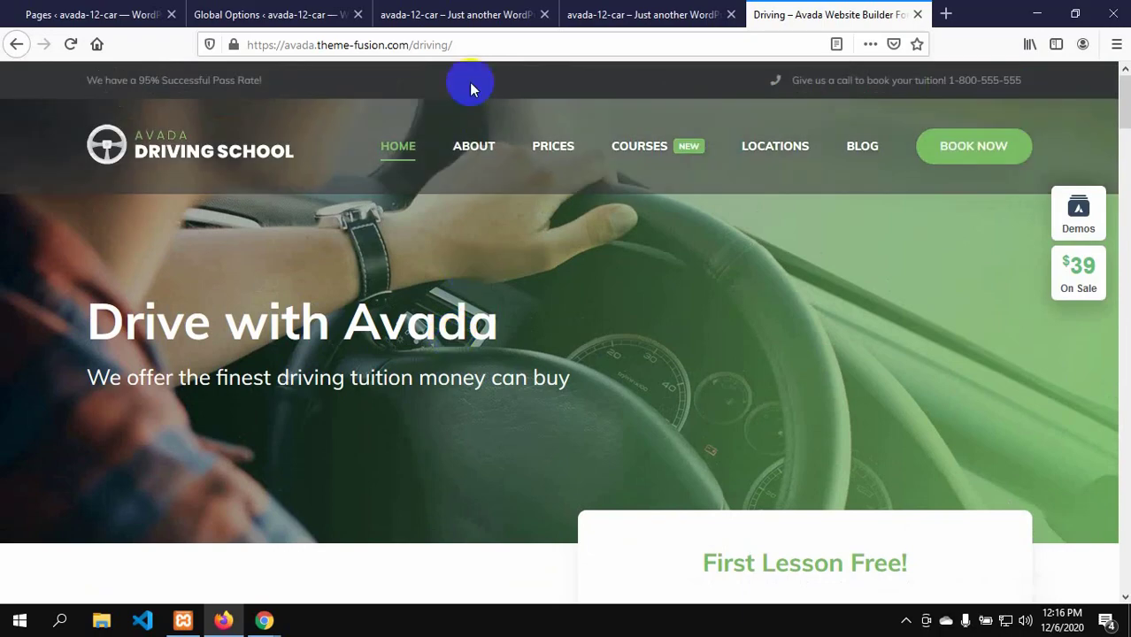
pyautogui.click(633, 14)
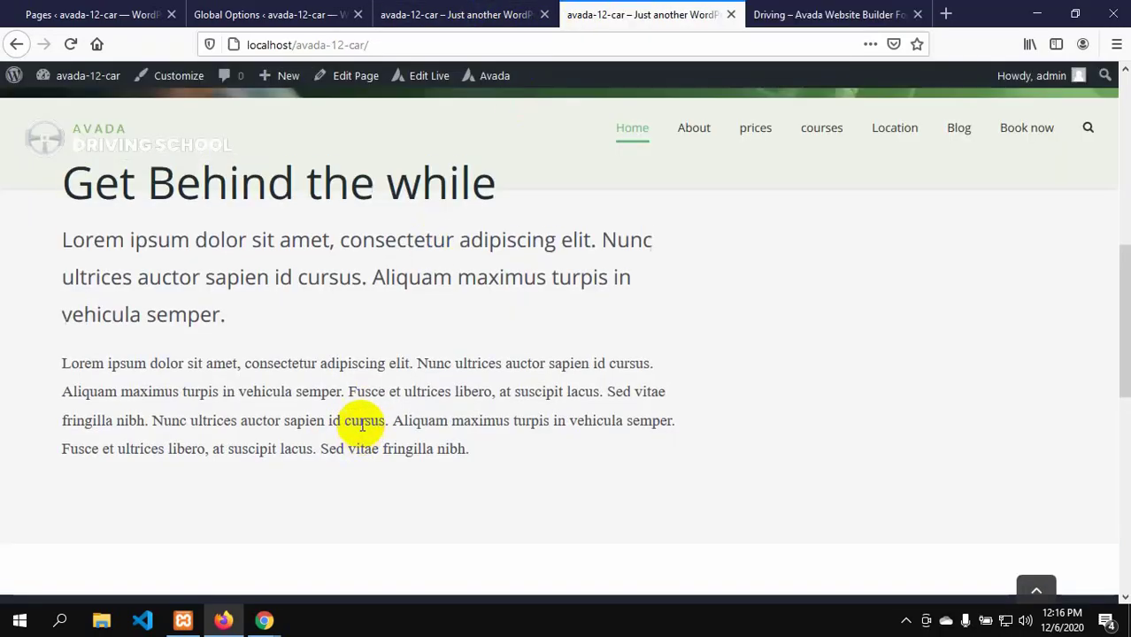
pyautogui.scroll(2, 362, 423)
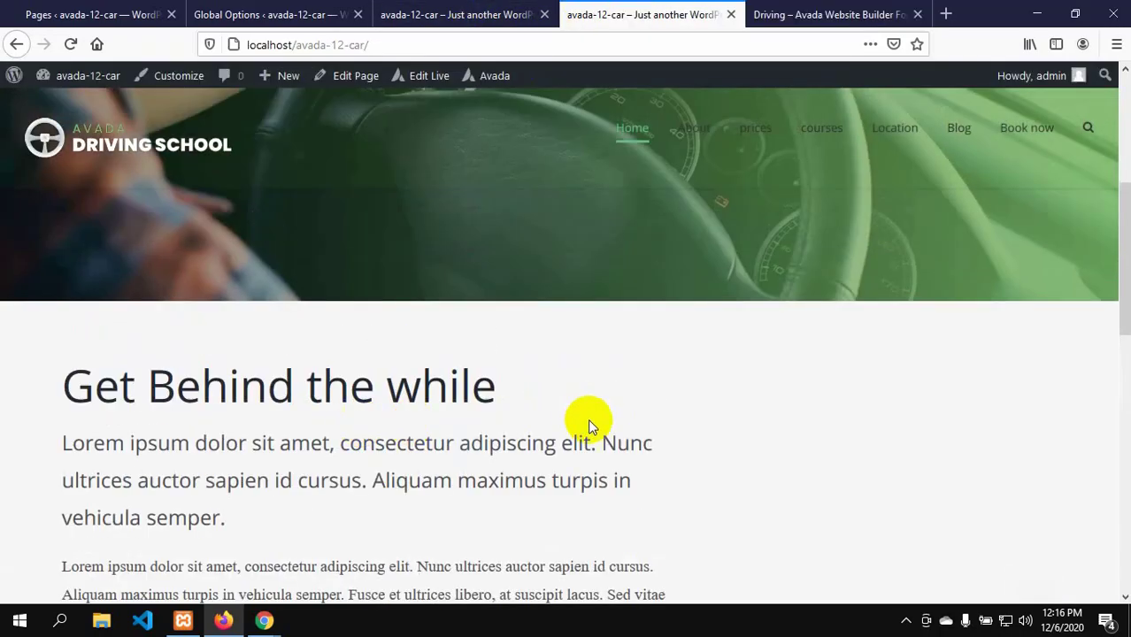
# - Copy the "First Lesson Free!" heading above the booking form on the Driving School demo page
pyautogui.click(819, 11)
pyautogui.scroll(-2, 929, 442)
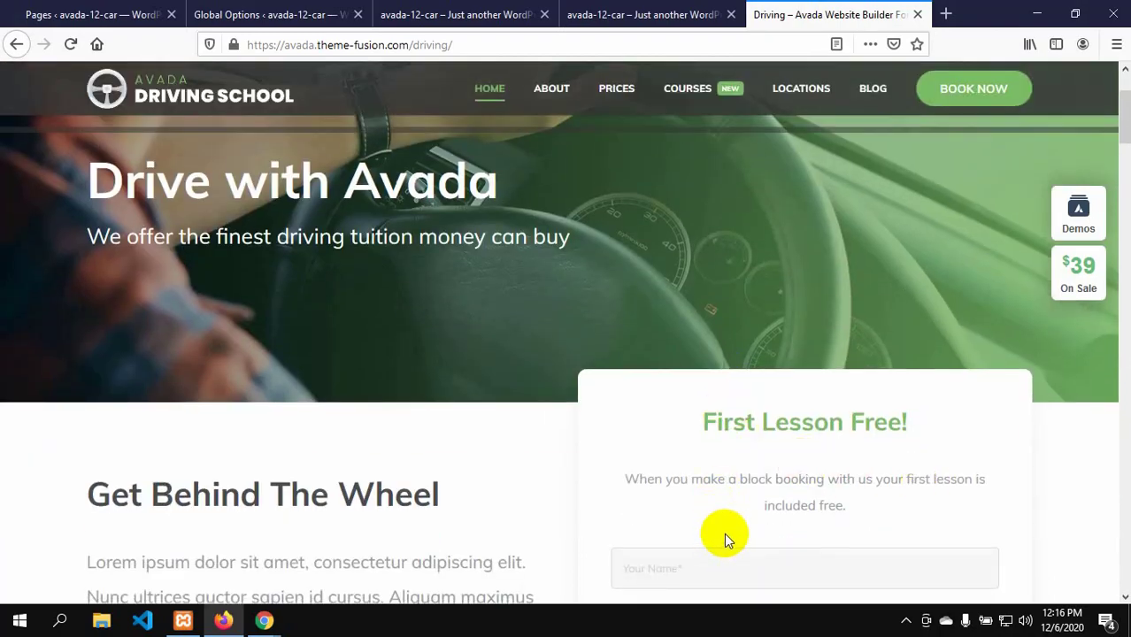
pyautogui.scroll(-3, 724, 506)
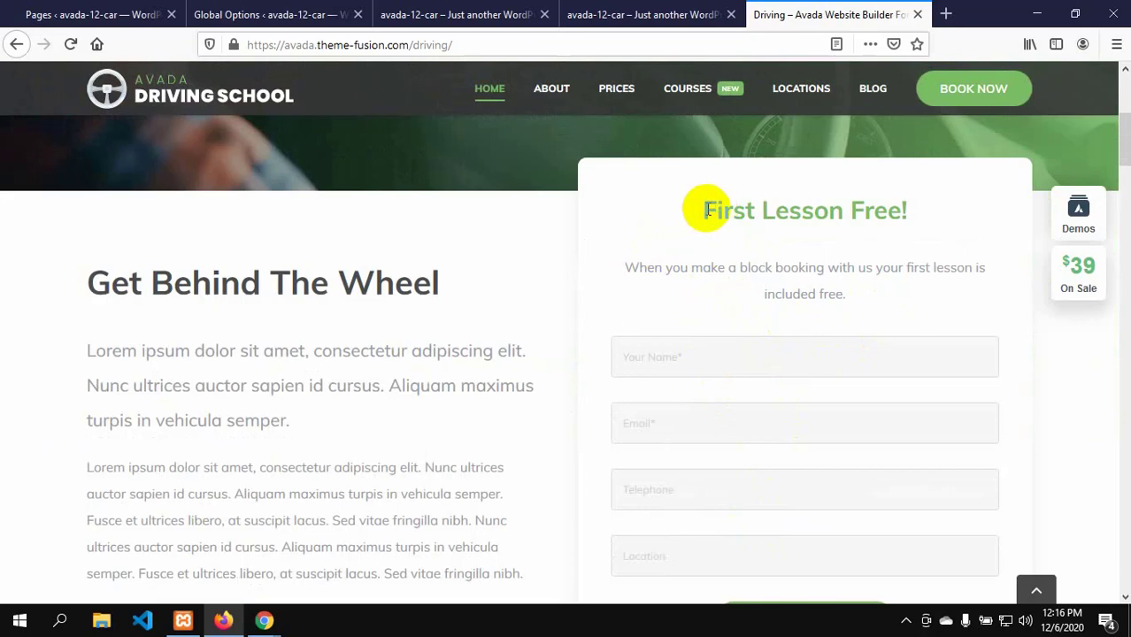
pyautogui.moveTo(704, 210); pyautogui.dragTo(904, 217)
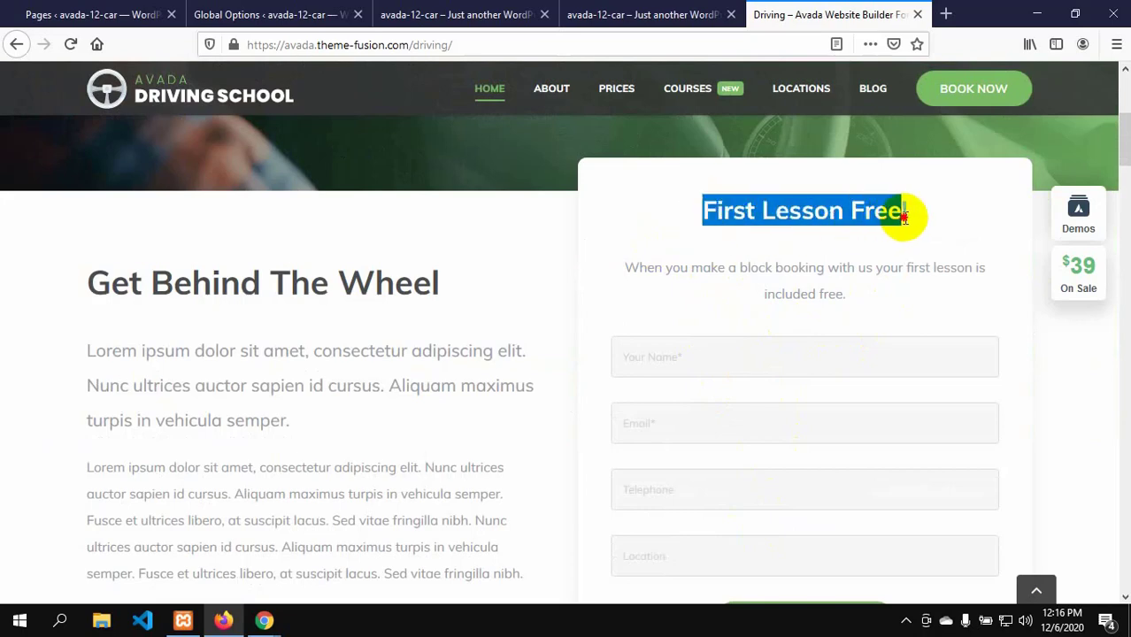
pyautogui.rightClick(832, 209)
pyautogui.click(868, 222)
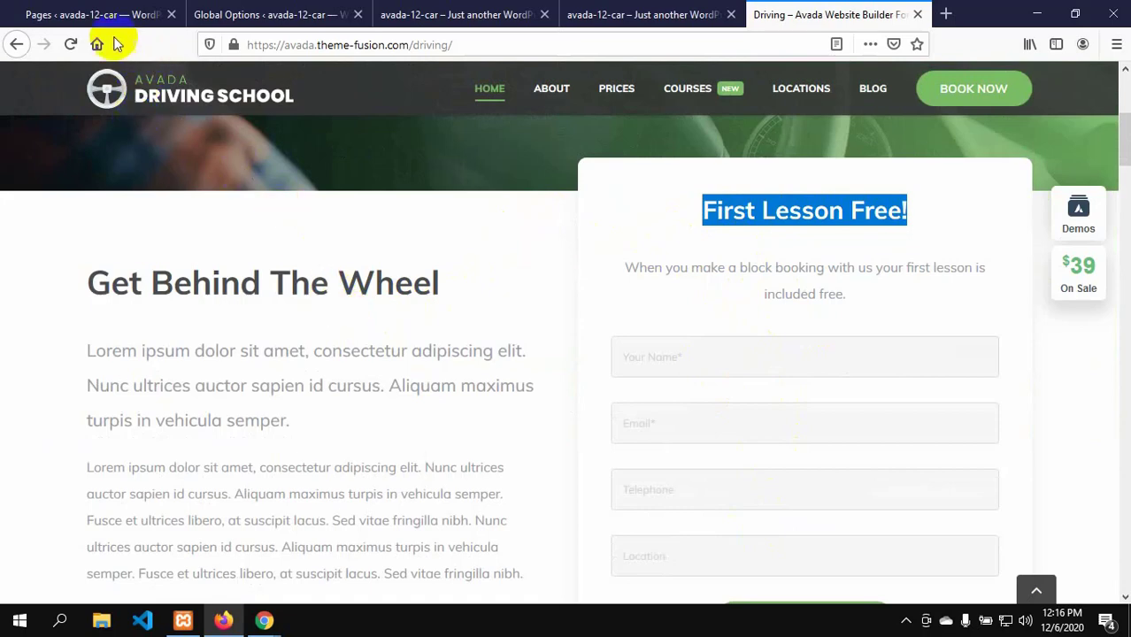
# - Add a Title element to the empty column beside the "Get Behind the while" text on the local home page
pyautogui.click(395, 20)
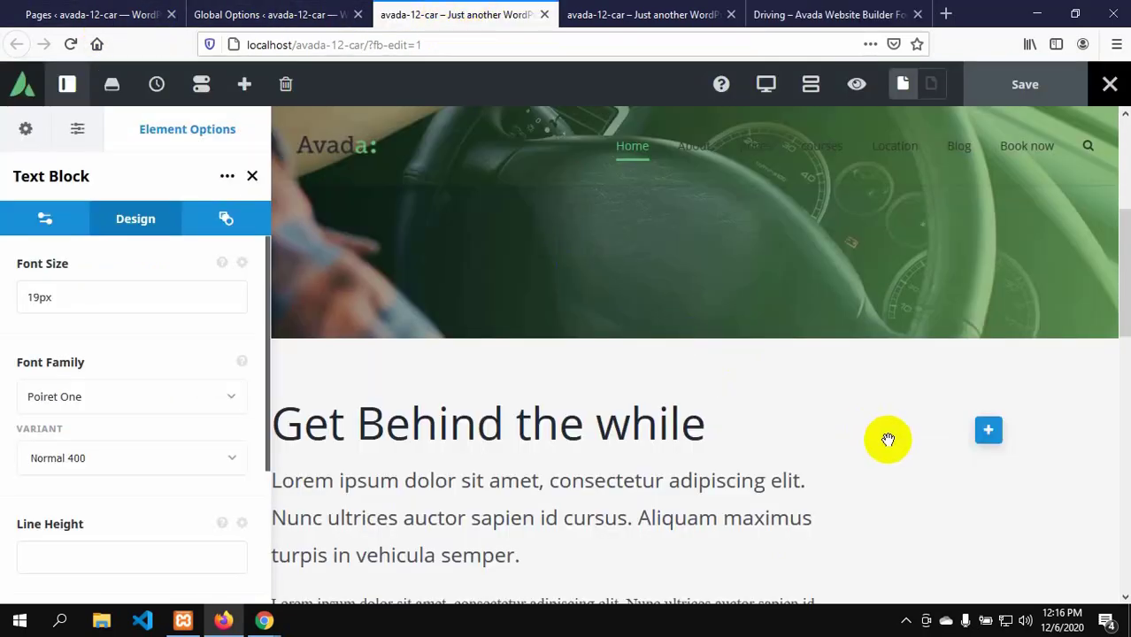
pyautogui.click(989, 432)
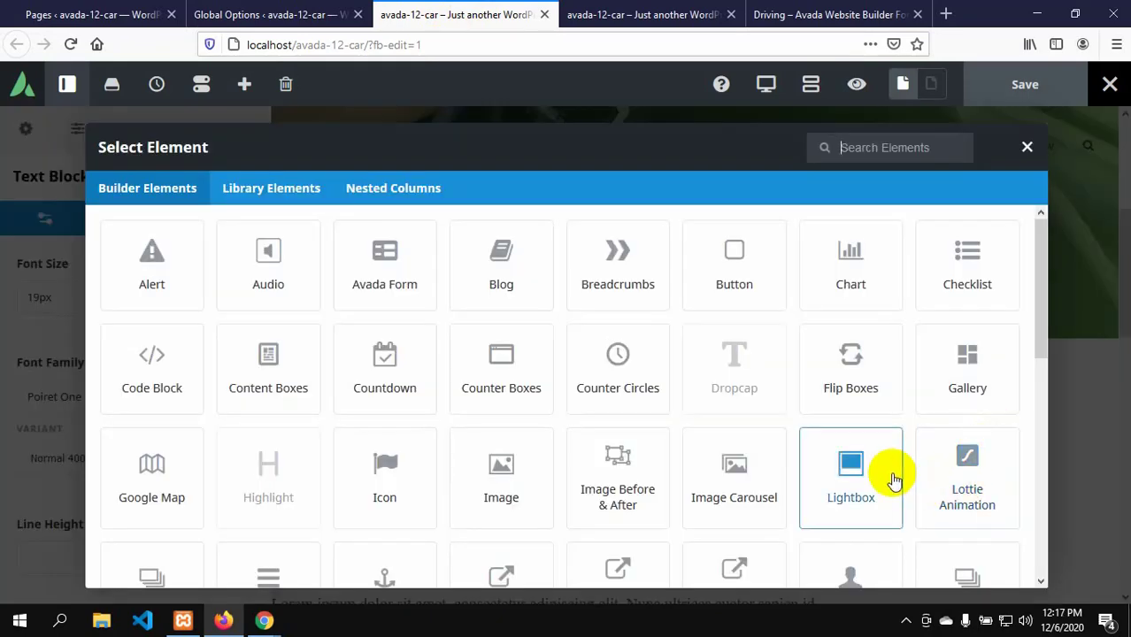
pyautogui.scroll(-5, 681, 423)
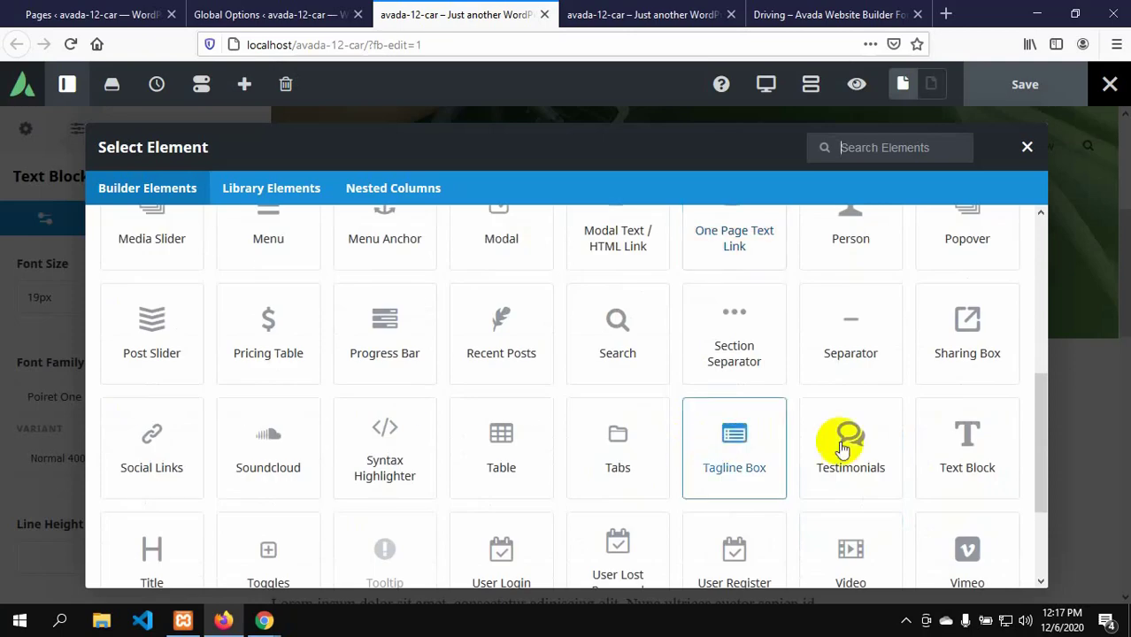
pyautogui.scroll(-1, 947, 445)
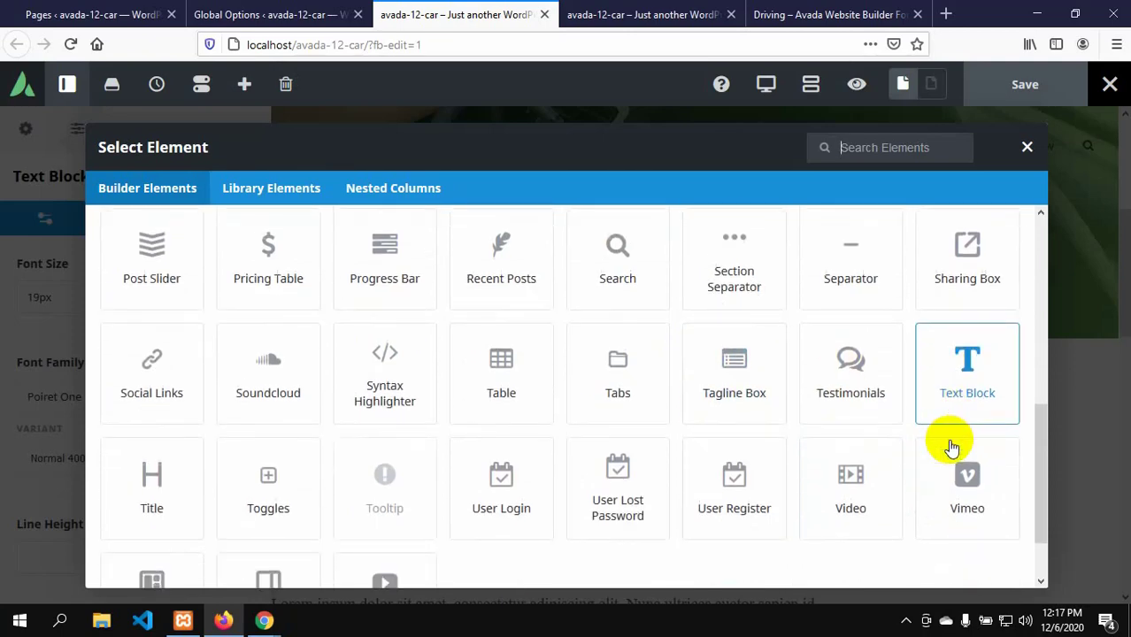
pyautogui.click(153, 501)
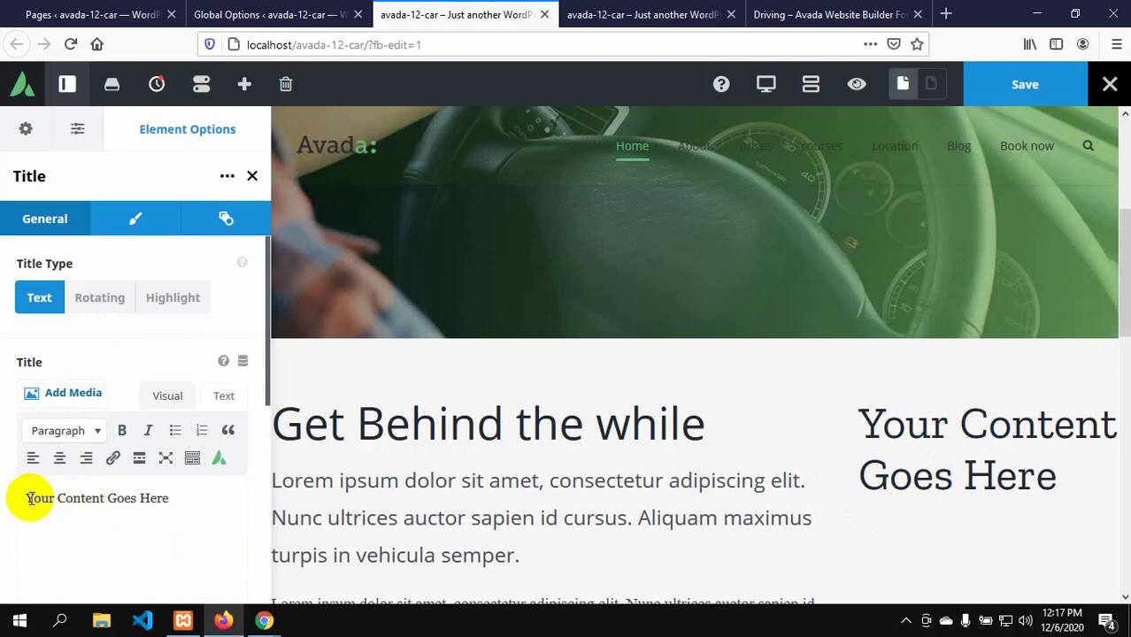
# - Replace the new title's placeholder content with the copied text "First Lesson Free!"
pyautogui.moveTo(24, 498); pyautogui.dragTo(159, 504)
pyautogui.press('BackSpace')
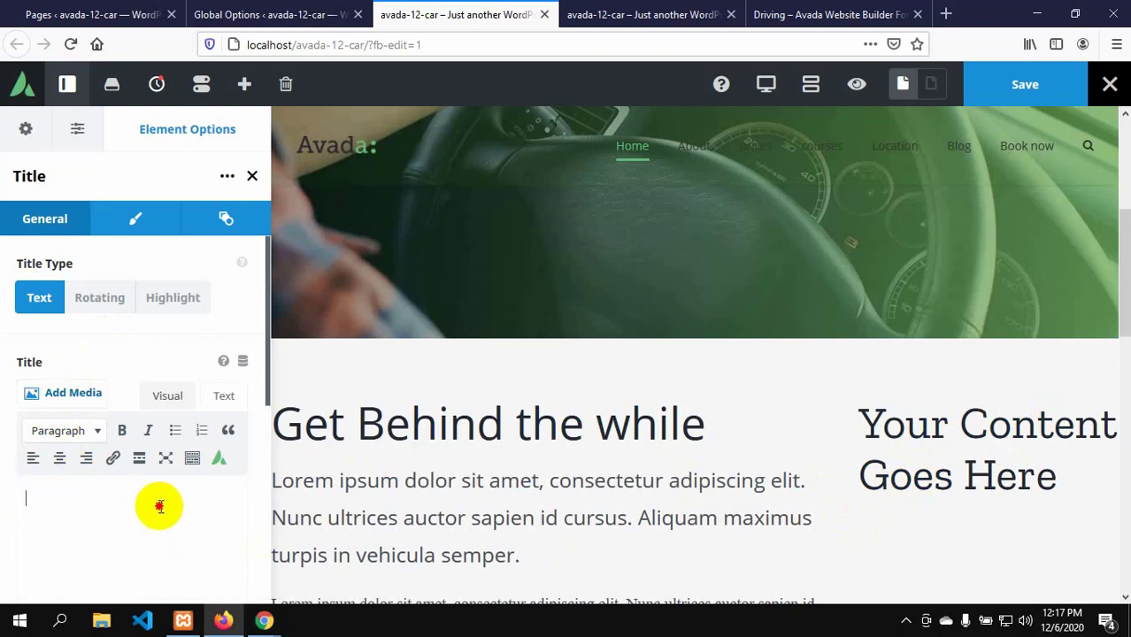
pyautogui.click(221, 397)
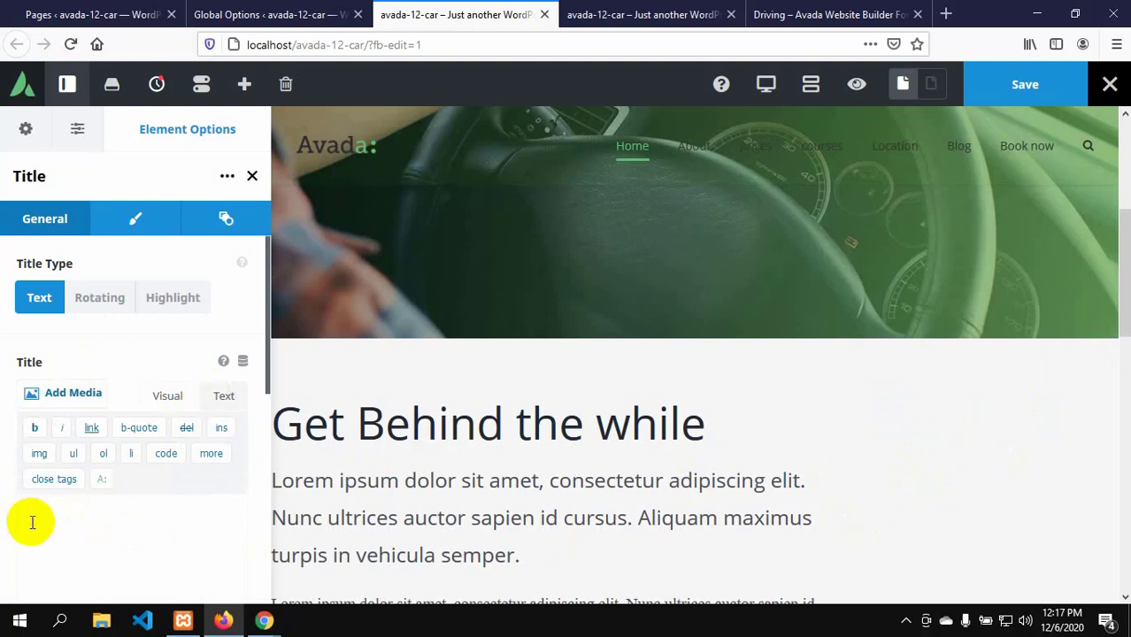
pyautogui.rightClick(29, 521)
pyautogui.click(76, 392)
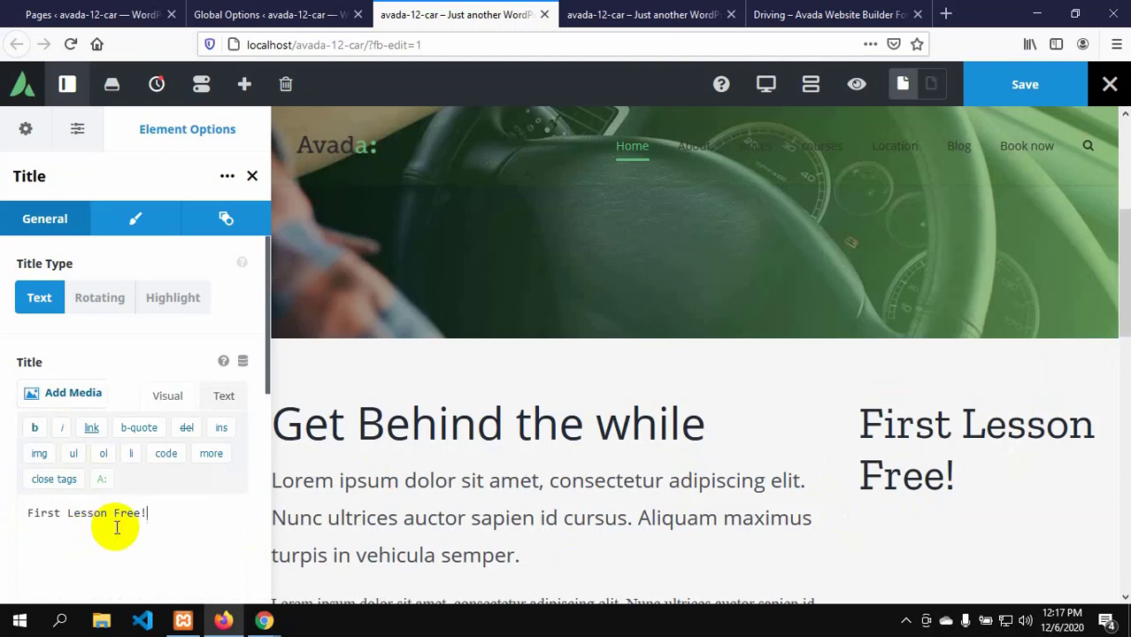
# - Set the "First Lesson Free!" title's font color to the green swatch #8bc34a
pyautogui.click(136, 221)
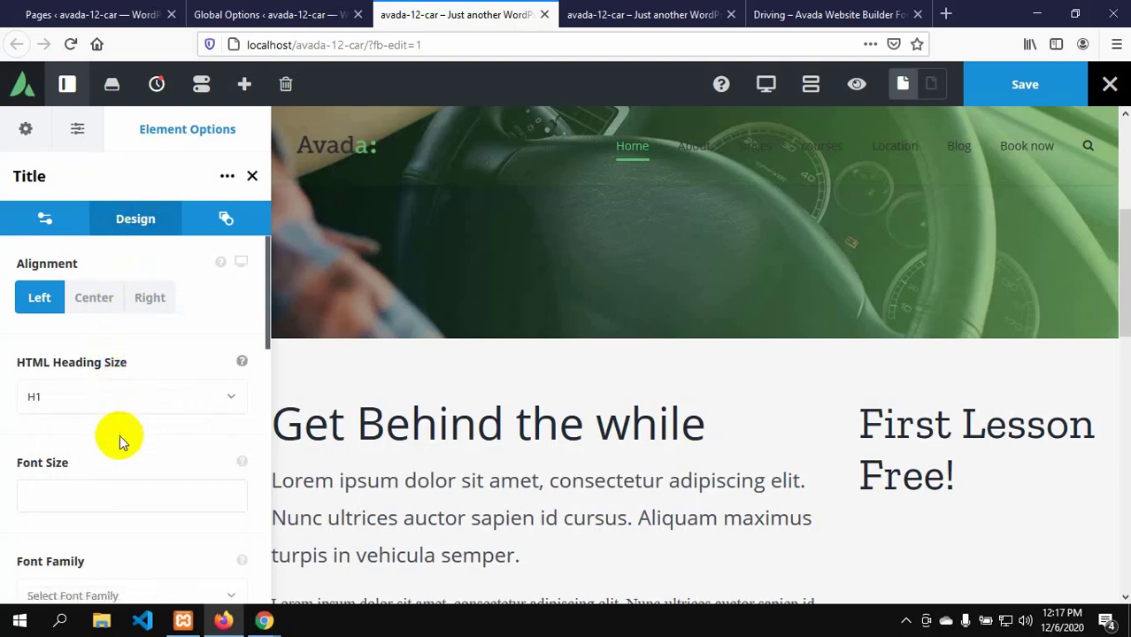
pyautogui.scroll(-5, 119, 437)
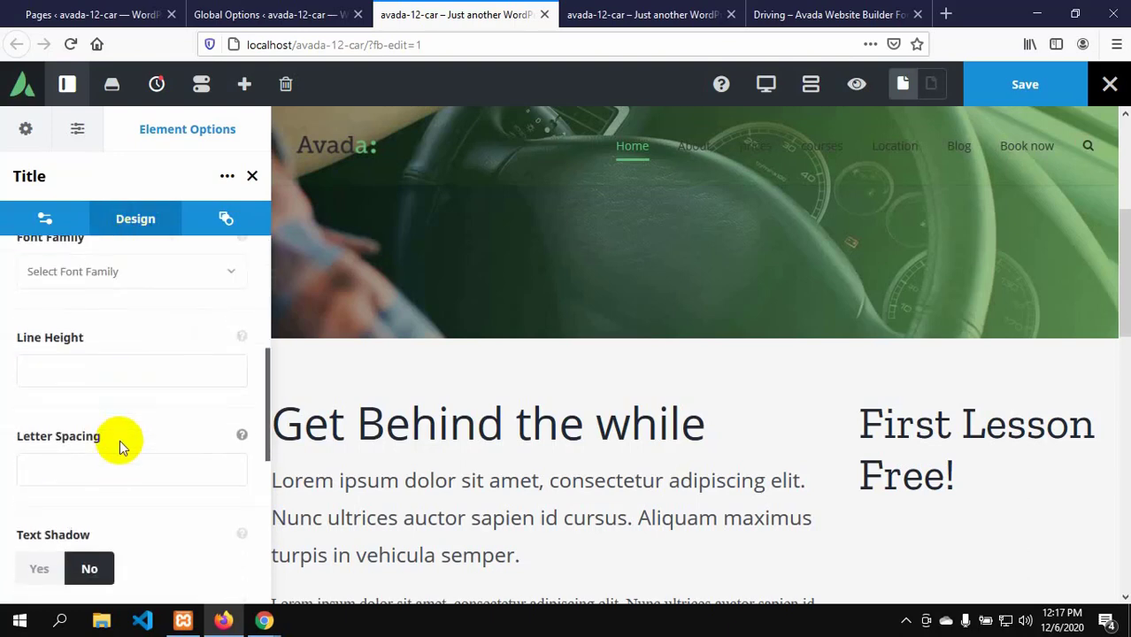
pyautogui.scroll(-5, 119, 439)
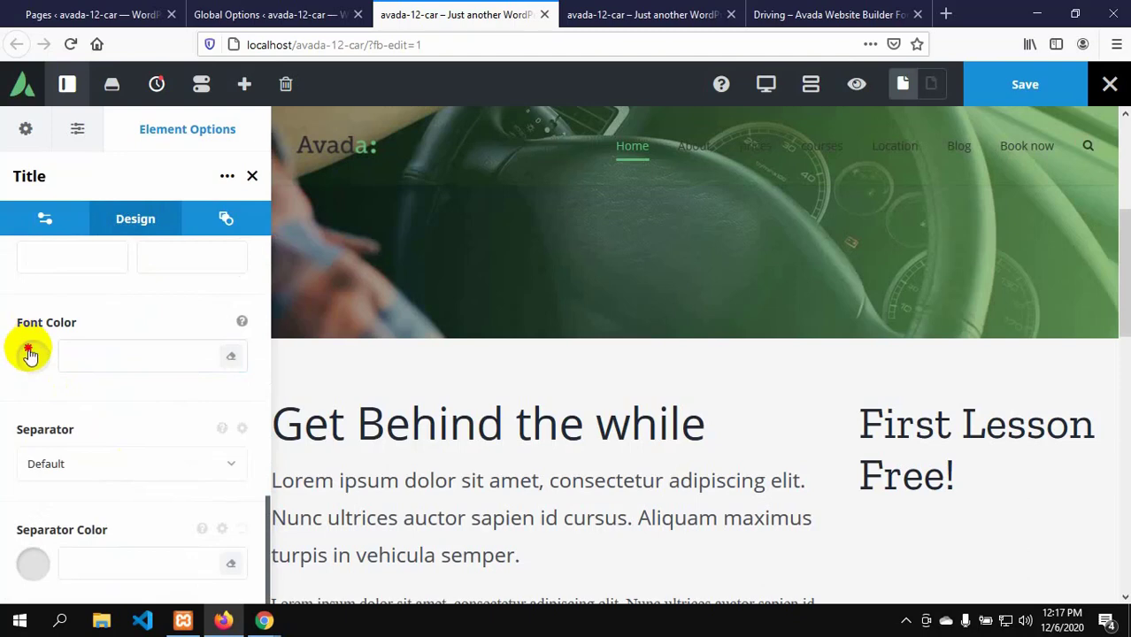
pyautogui.click(31, 354)
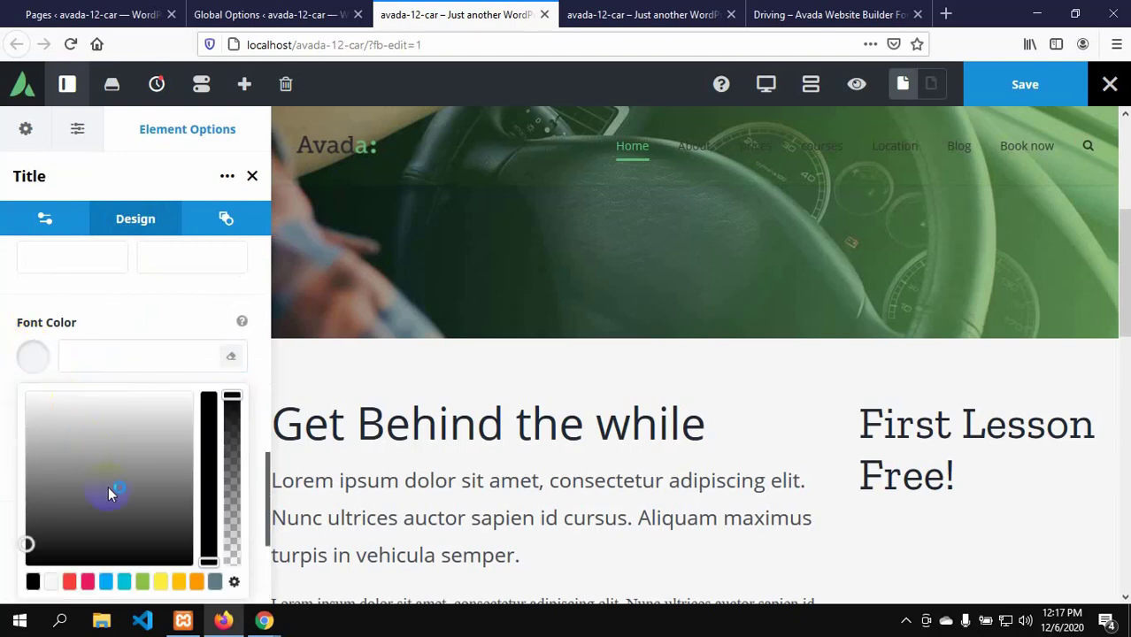
pyautogui.click(143, 584)
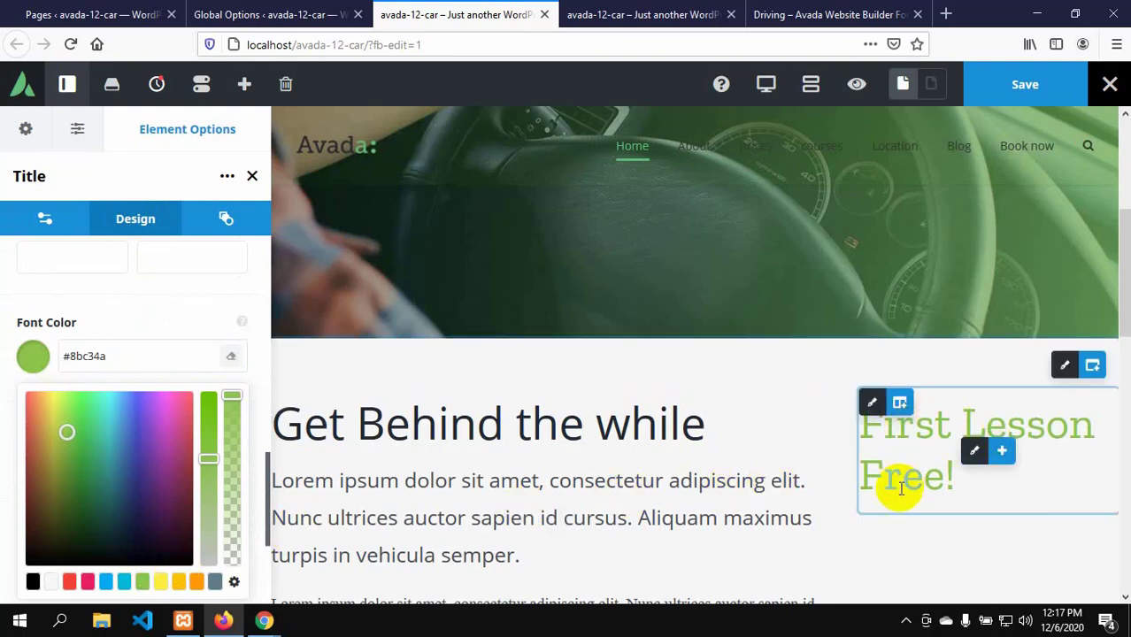
pyautogui.click(93, 357)
# - Set the HTML heading size of the "First Lesson Free!" title to H2
pyautogui.scroll(3, 99, 376)
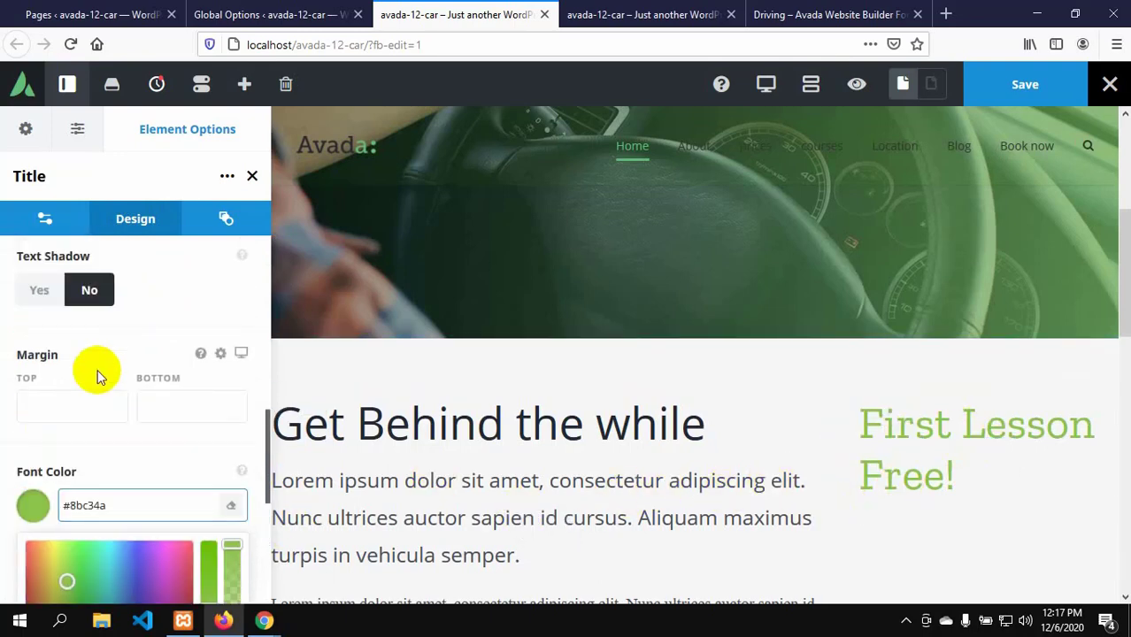
pyautogui.scroll(3, 97, 376)
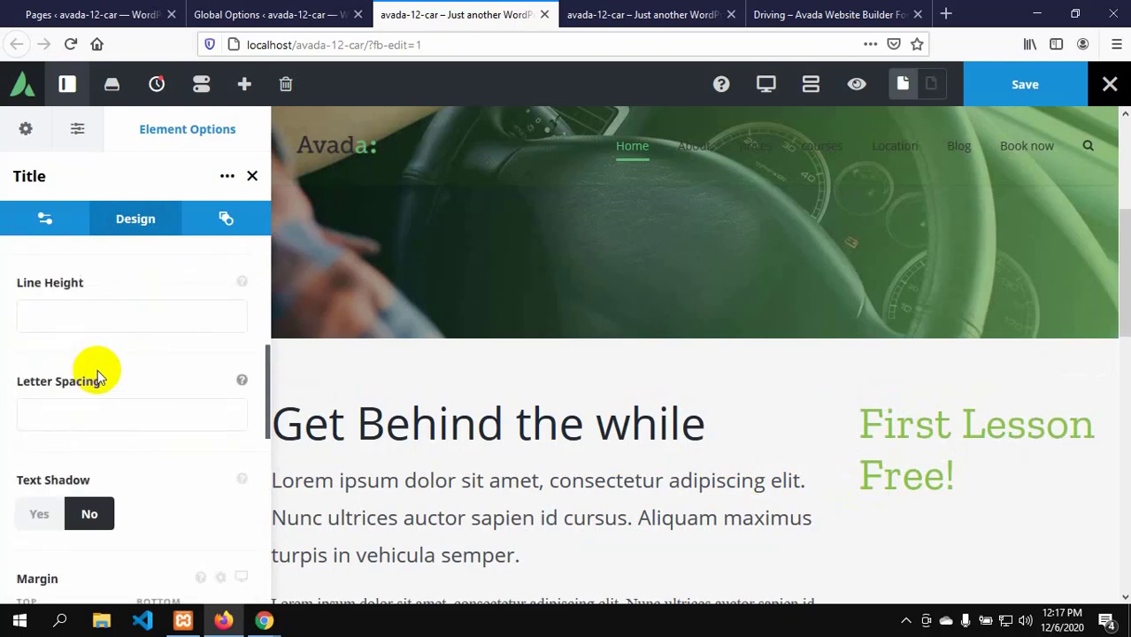
pyautogui.scroll(5, 98, 376)
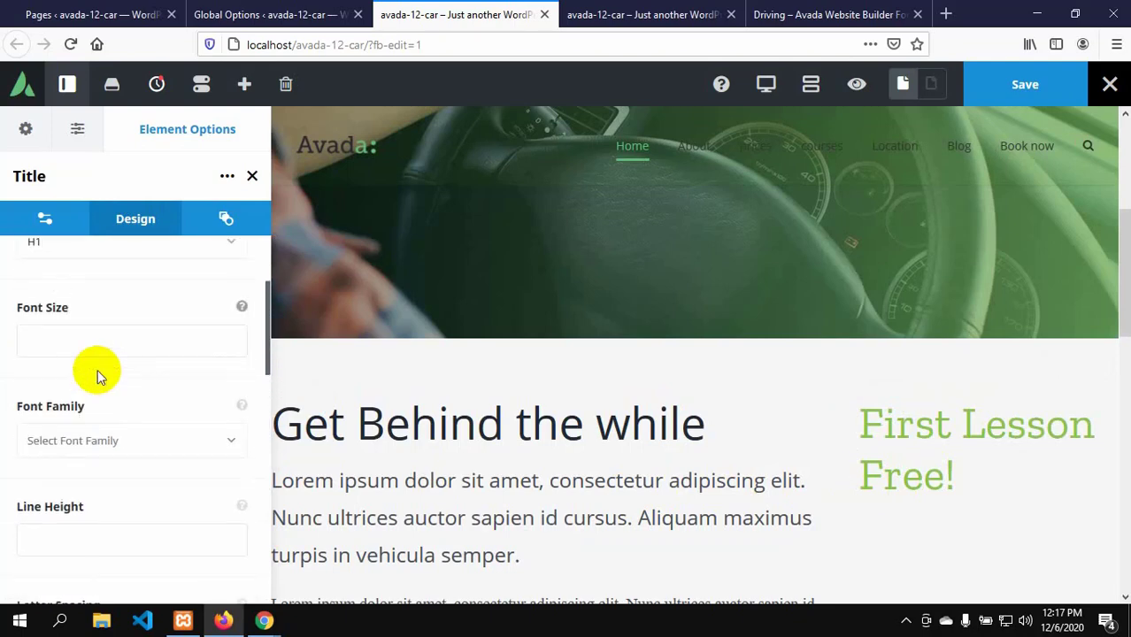
pyautogui.scroll(1, 97, 376)
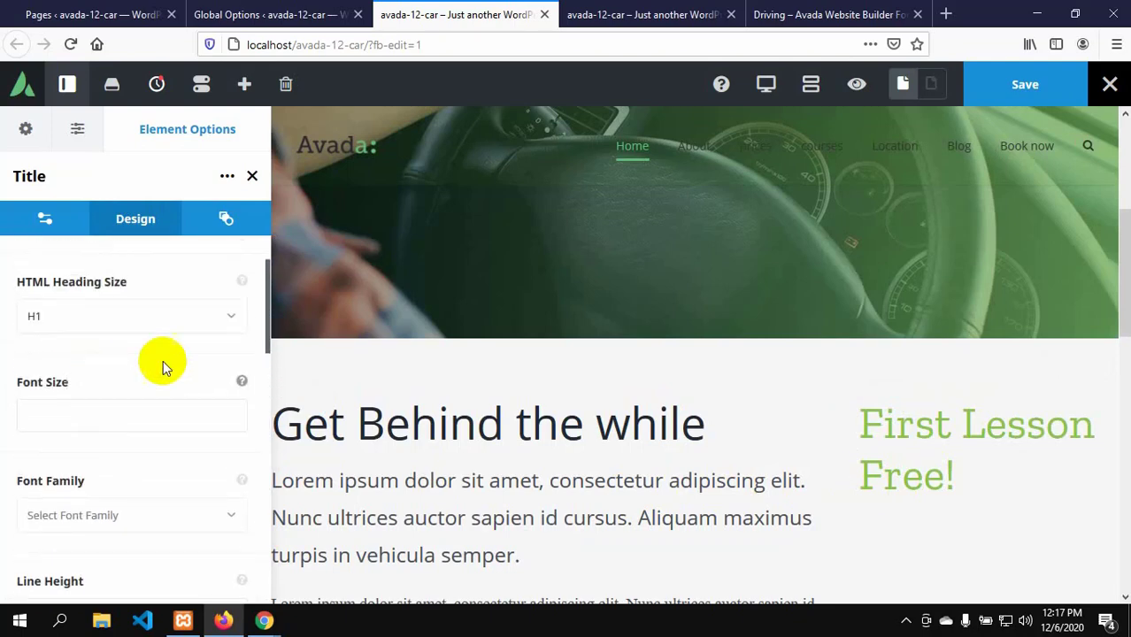
pyautogui.click(236, 320)
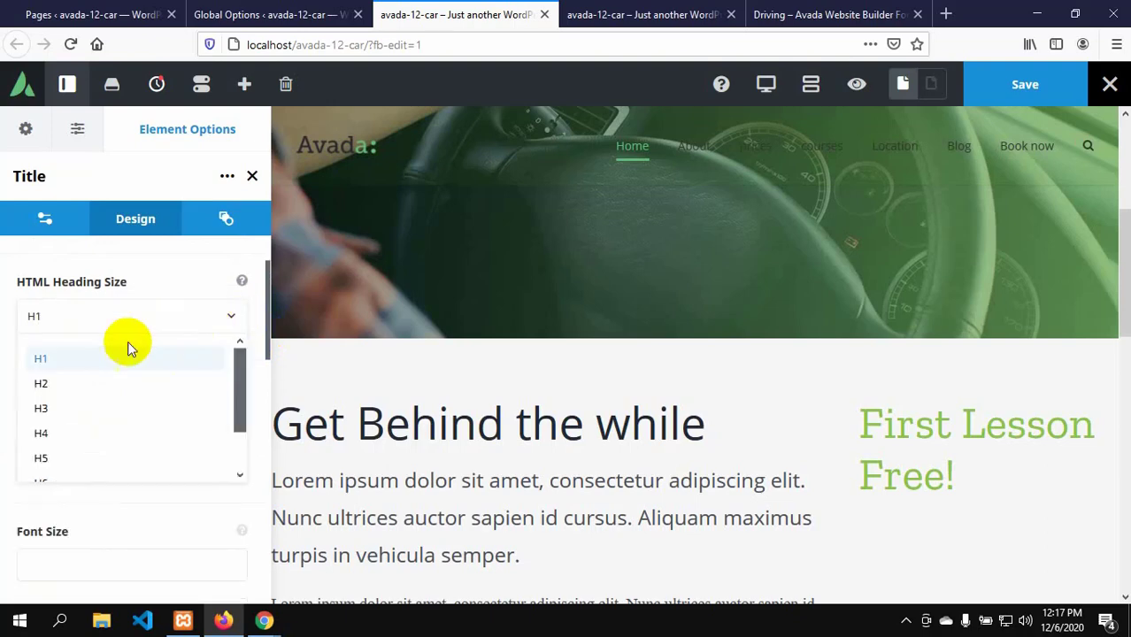
pyautogui.click(40, 383)
pyautogui.scroll(-2, 140, 432)
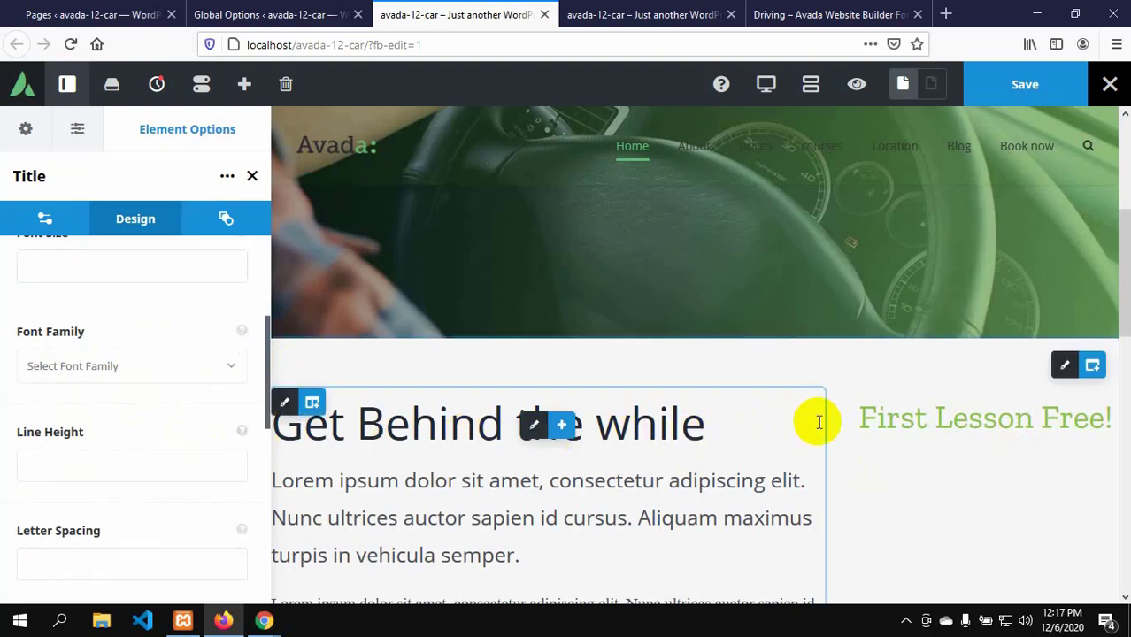
pyautogui.scroll(-1, 160, 437)
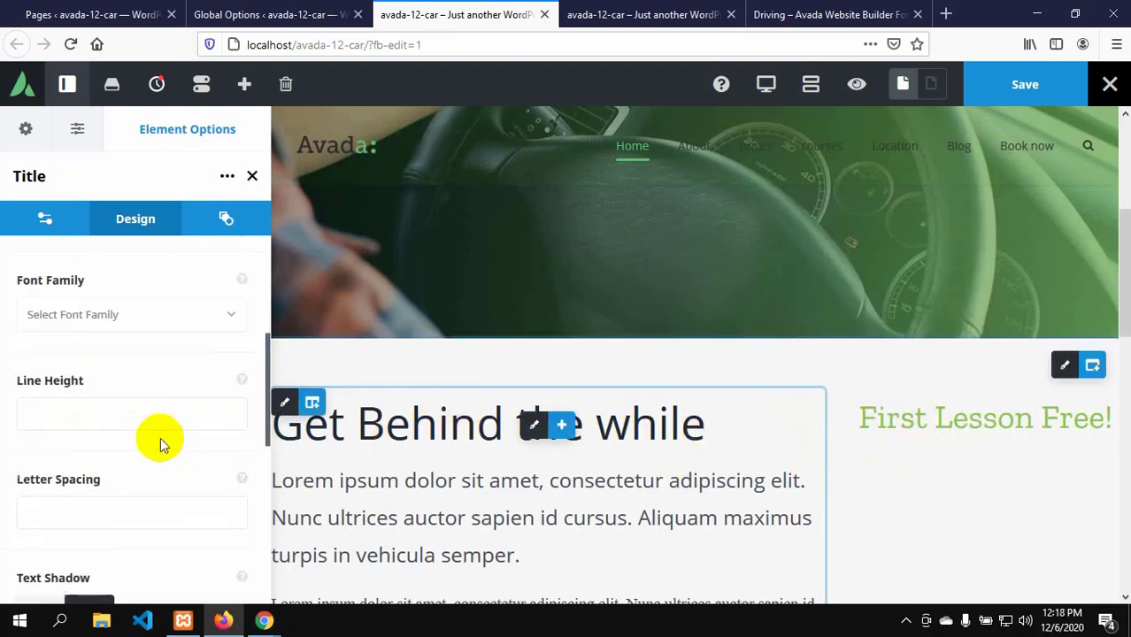
pyautogui.scroll(-4, 160, 437)
pyautogui.scroll(4, 184, 429)
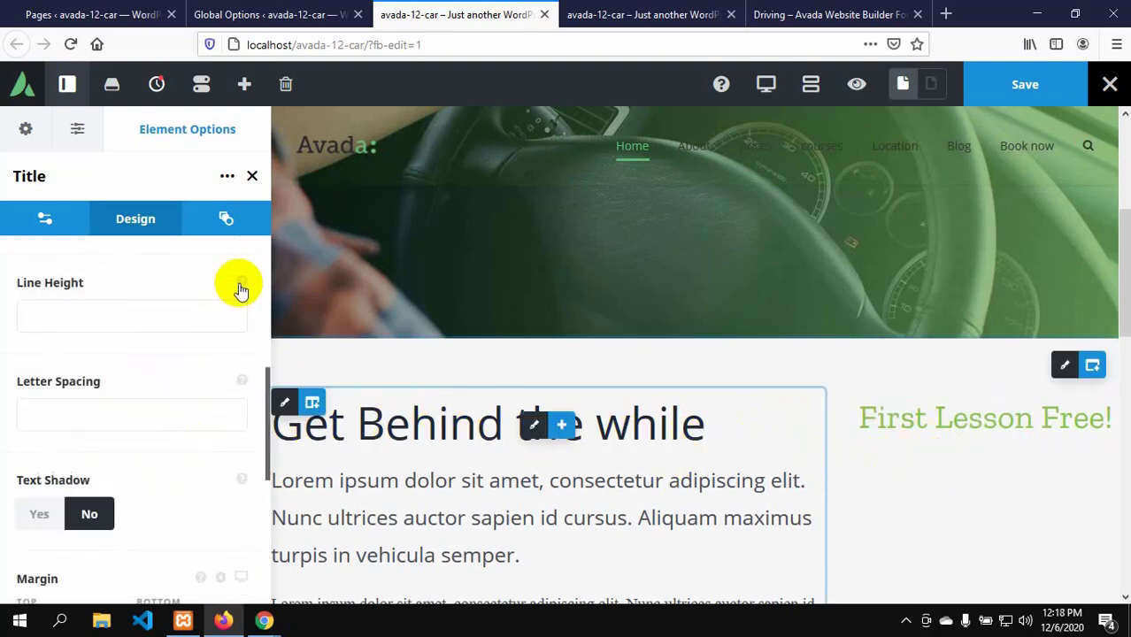
pyautogui.click(226, 219)
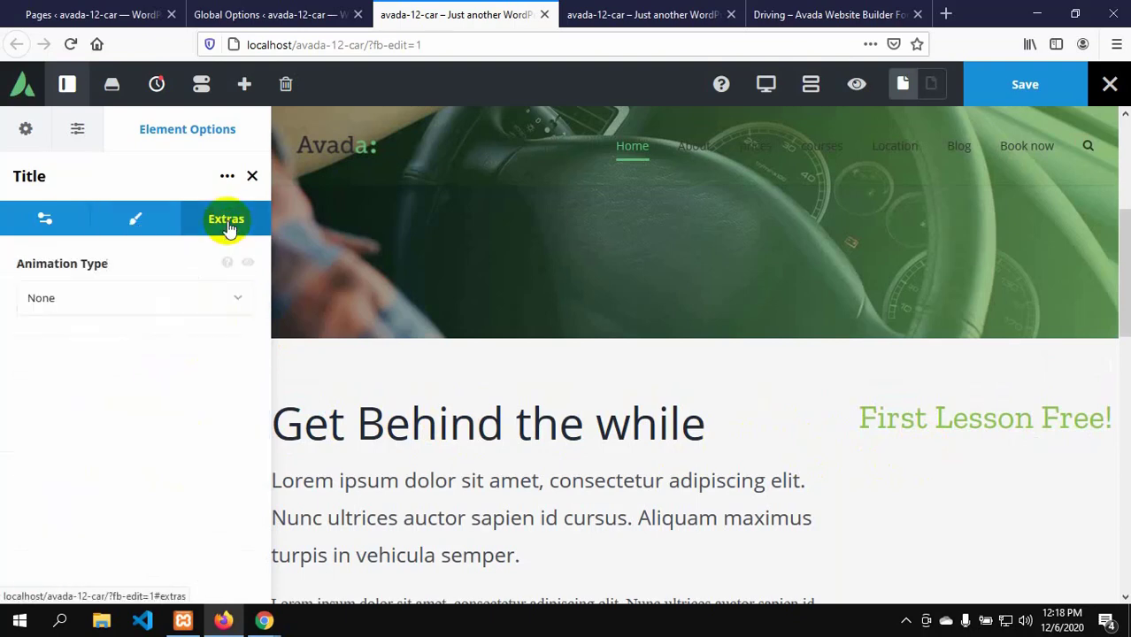
pyautogui.click(232, 301)
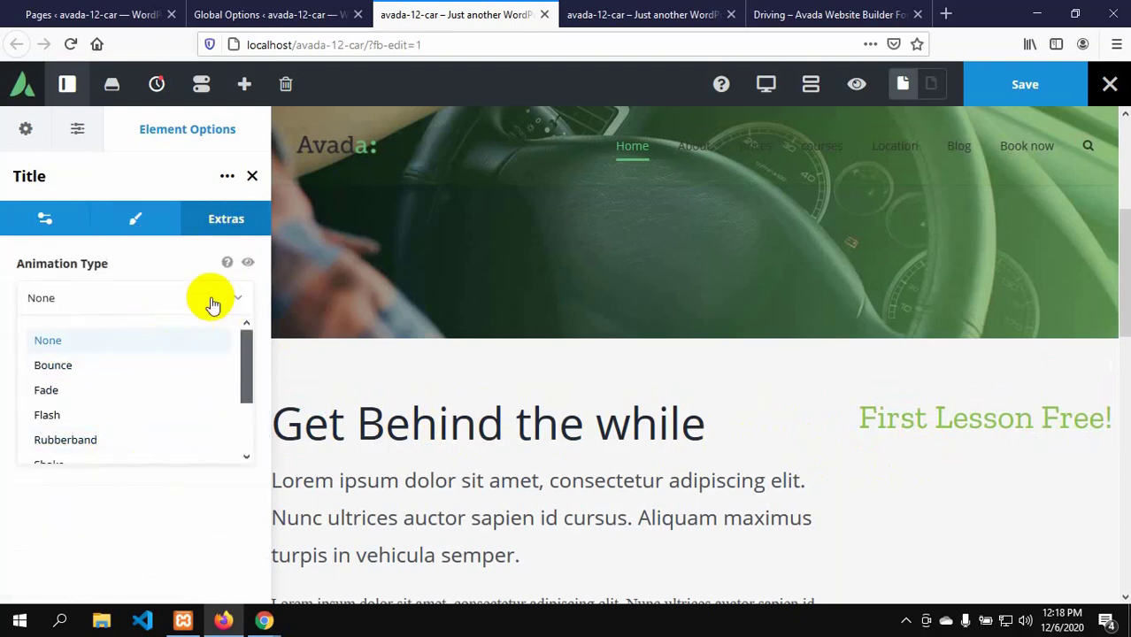
pyautogui.click(146, 219)
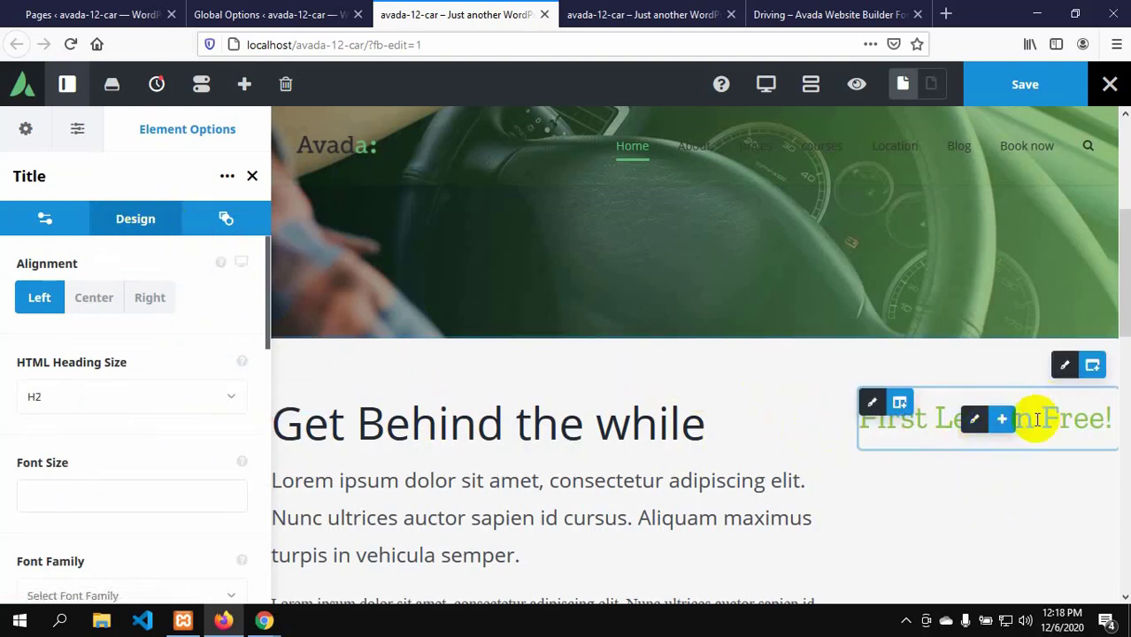
# - Copy the sentence about block booking below the "First Lesson Free!" heading on the Driving School demo page
pyautogui.click(778, 9)
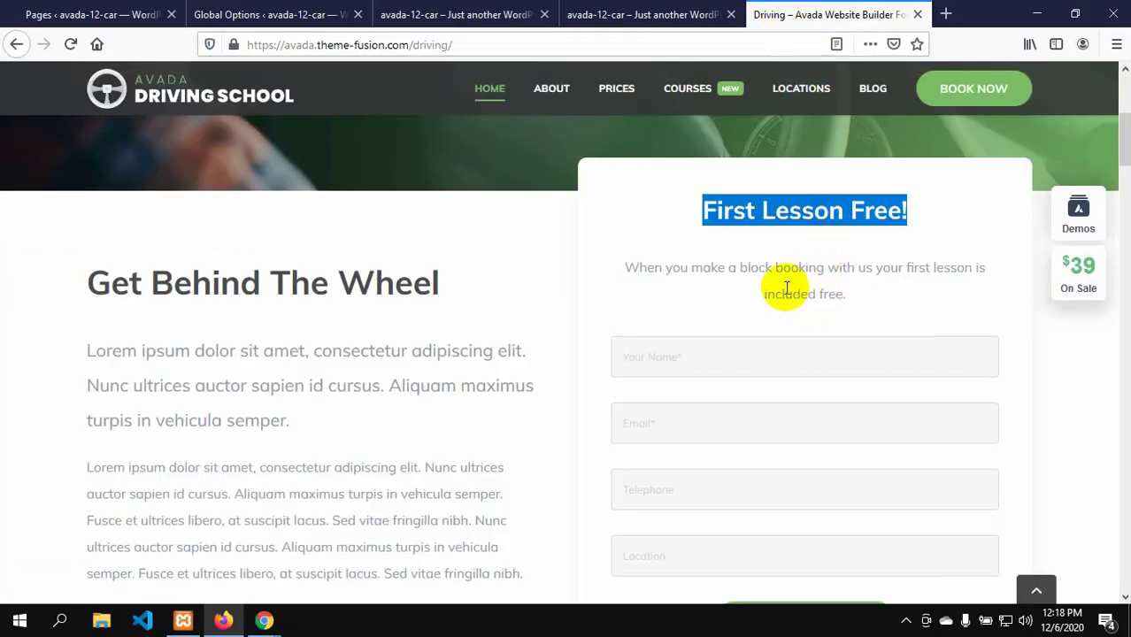
pyautogui.moveTo(626, 266); pyautogui.dragTo(866, 289)
pyautogui.rightClick(827, 263)
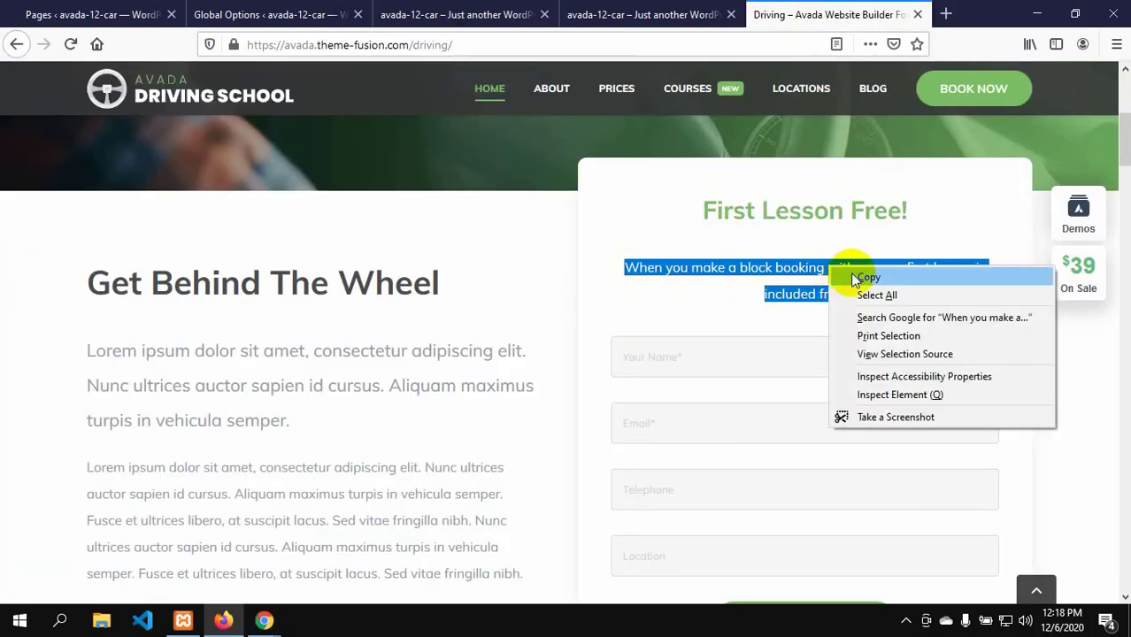
pyautogui.click(852, 278)
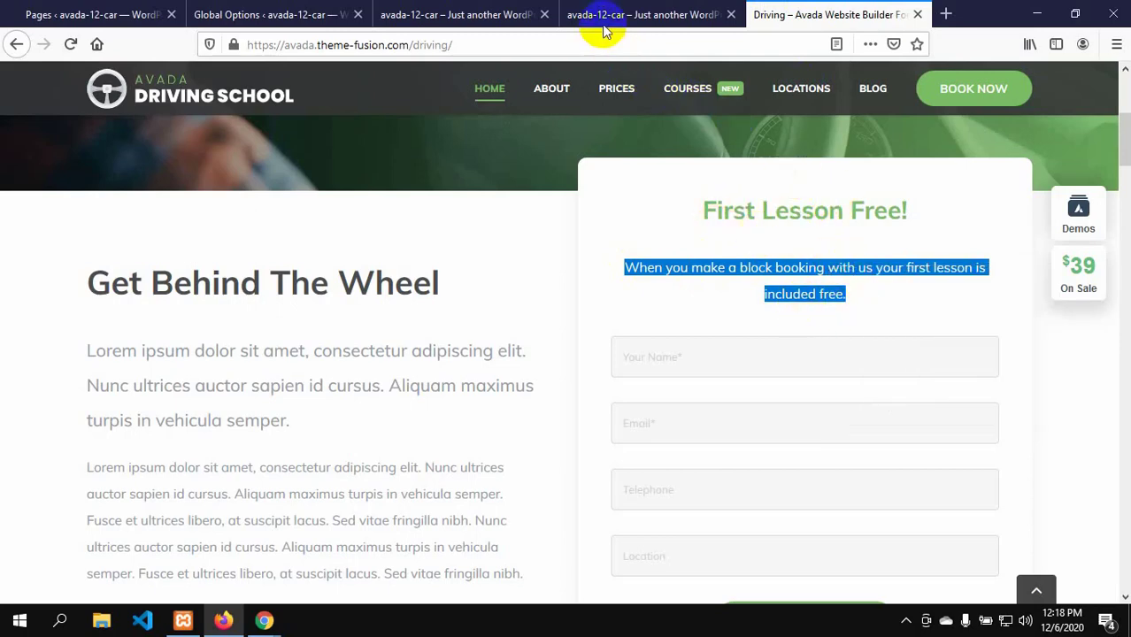
# - Center-align the "First Lesson Free!" title on the local home page
pyautogui.click(409, 19)
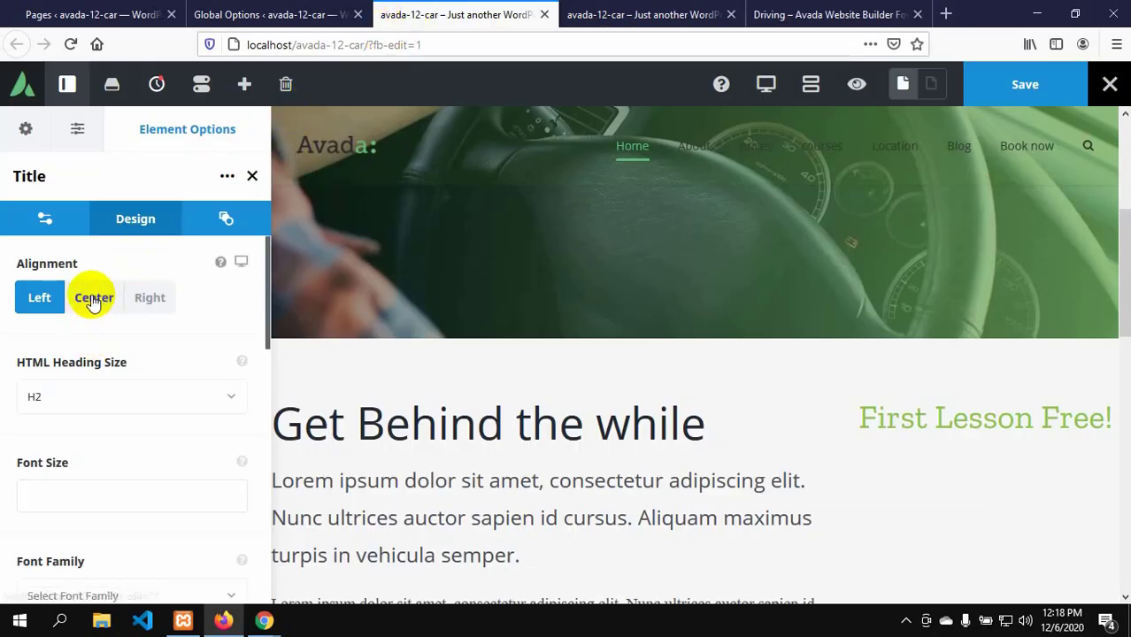
pyautogui.click(93, 300)
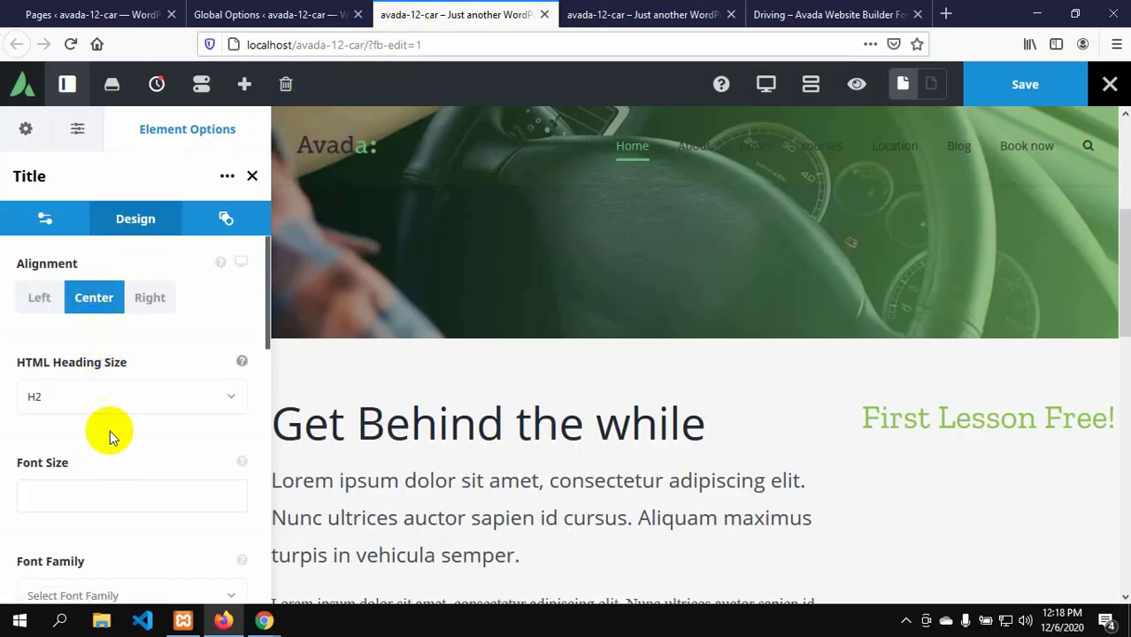
pyautogui.scroll(-1, 208, 478)
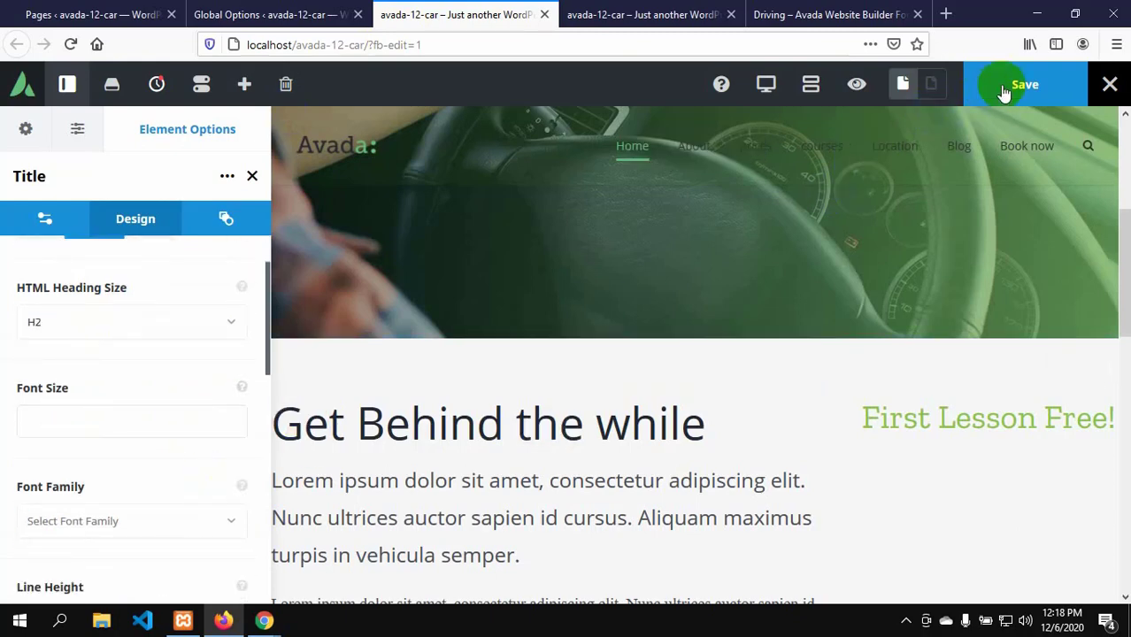
# - Add a Text Block element below the "First Lesson Free!" title, dismissing the media library without inserting anything
pyautogui.moveTo(979, 424)
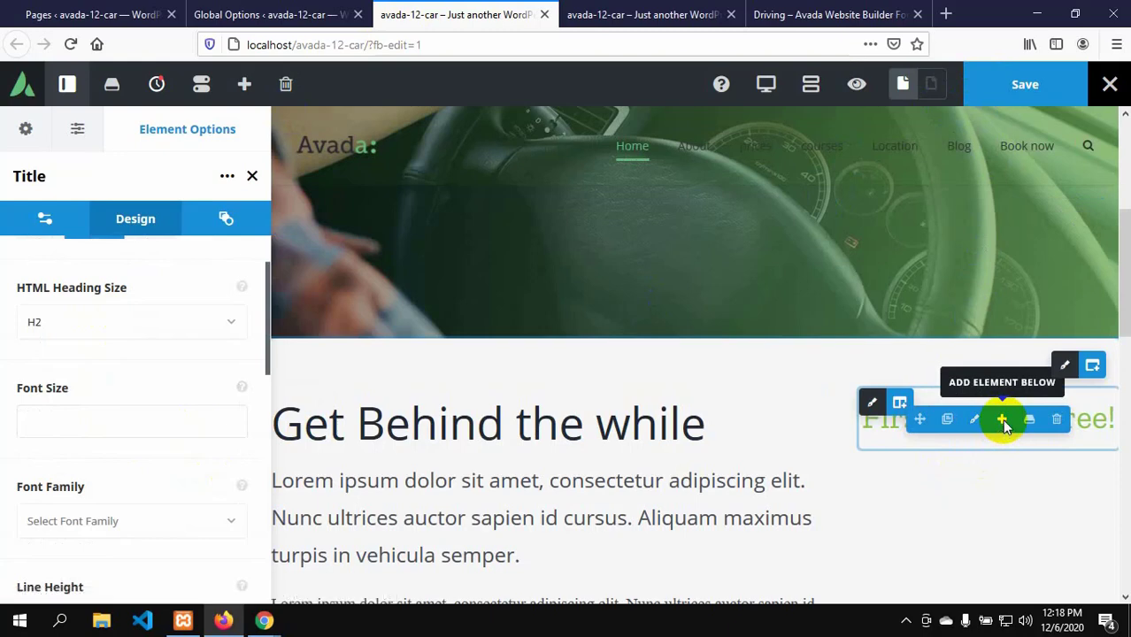
pyautogui.click(1002, 421)
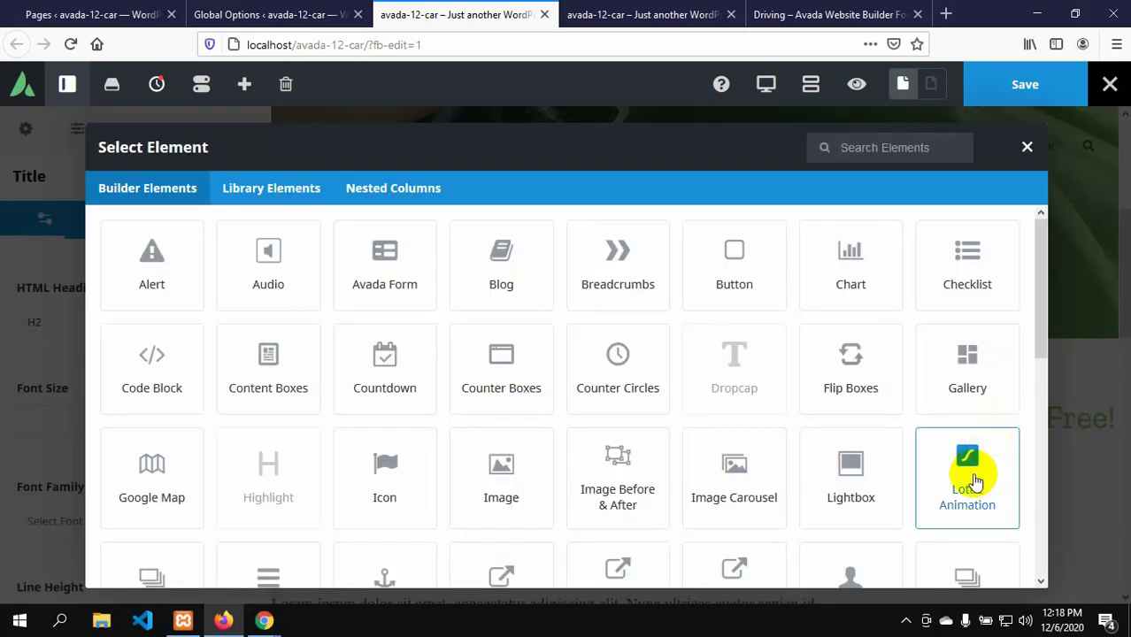
pyautogui.scroll(-4, 973, 480)
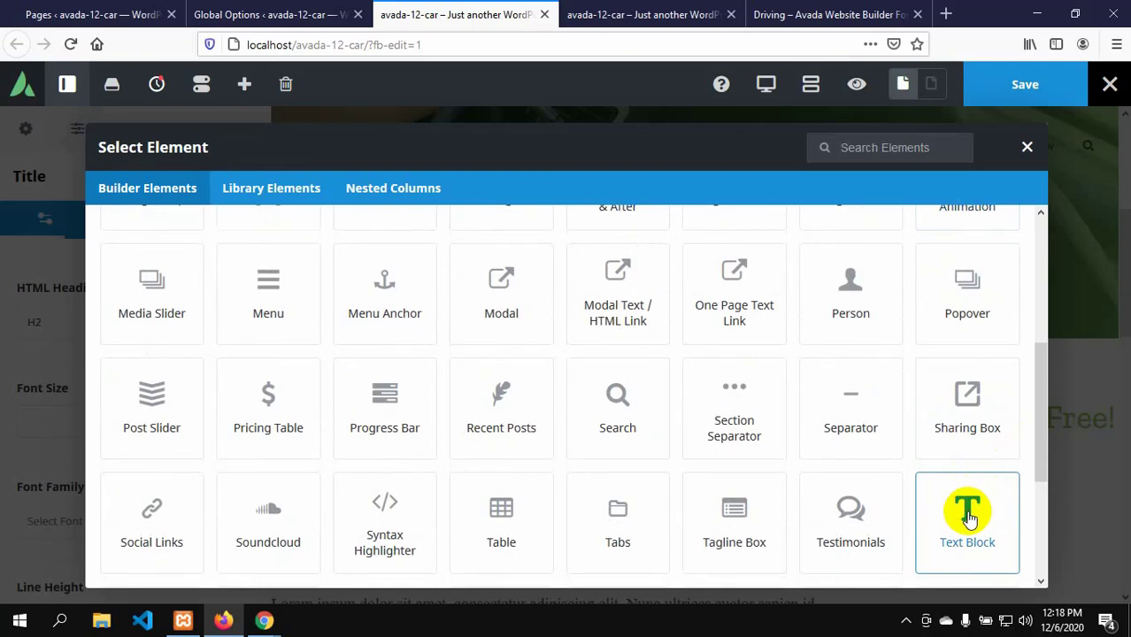
pyautogui.click(965, 511)
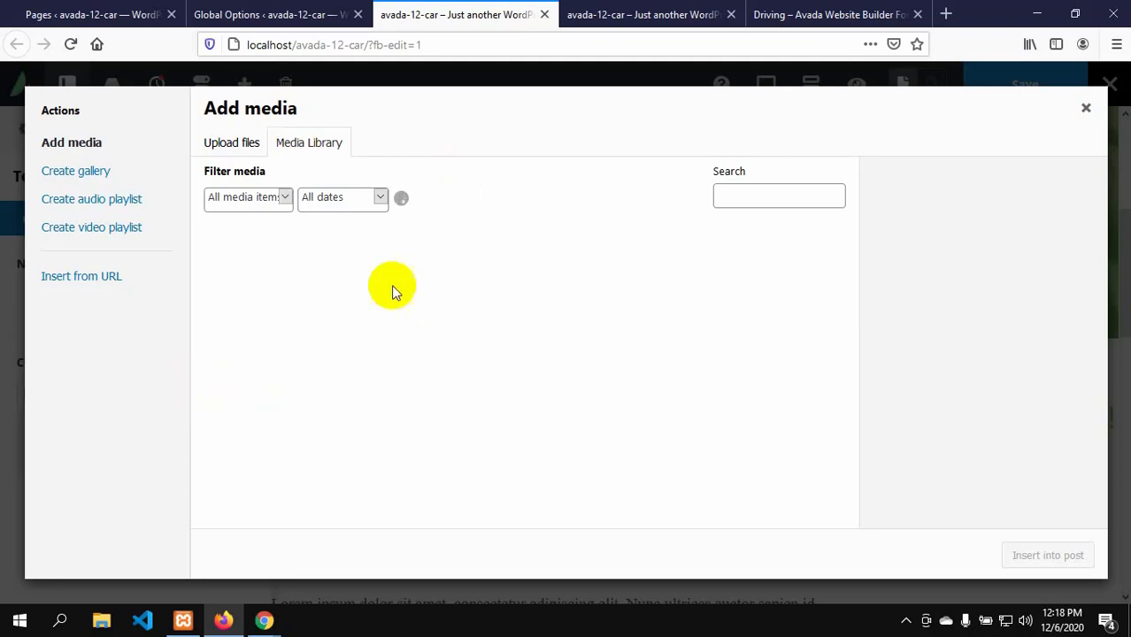
pyautogui.click(1084, 107)
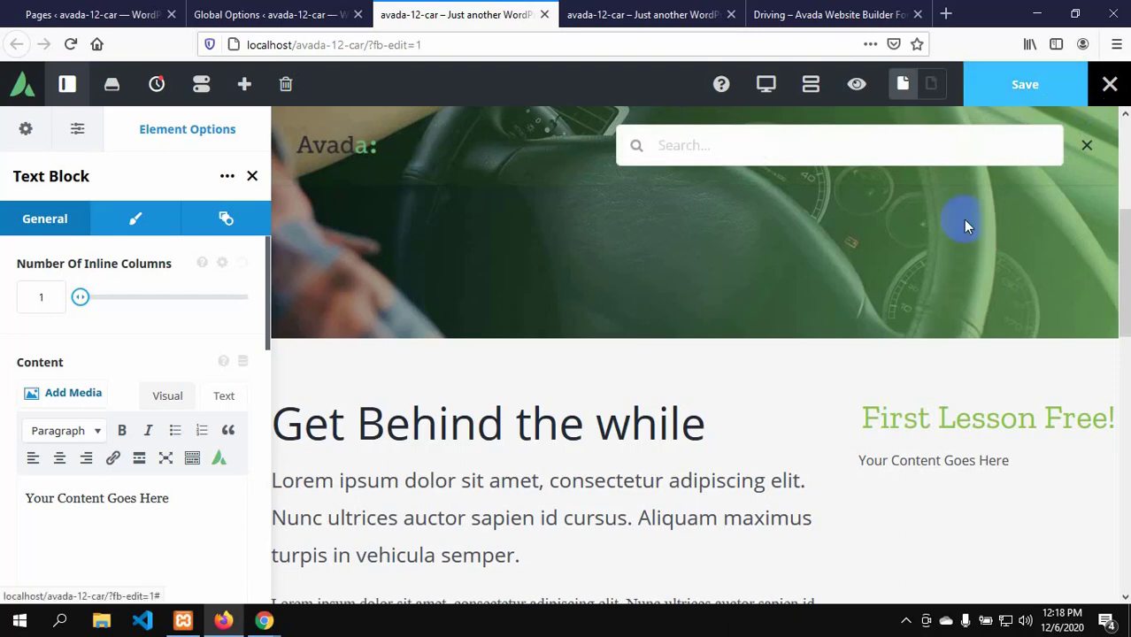
# - Replace the placeholder content of the new Text Block with the copied sentence "When you make a block booking with us your first lesson is included free."
pyautogui.tripleClick(172, 498)
pyautogui.press('BackSpace')
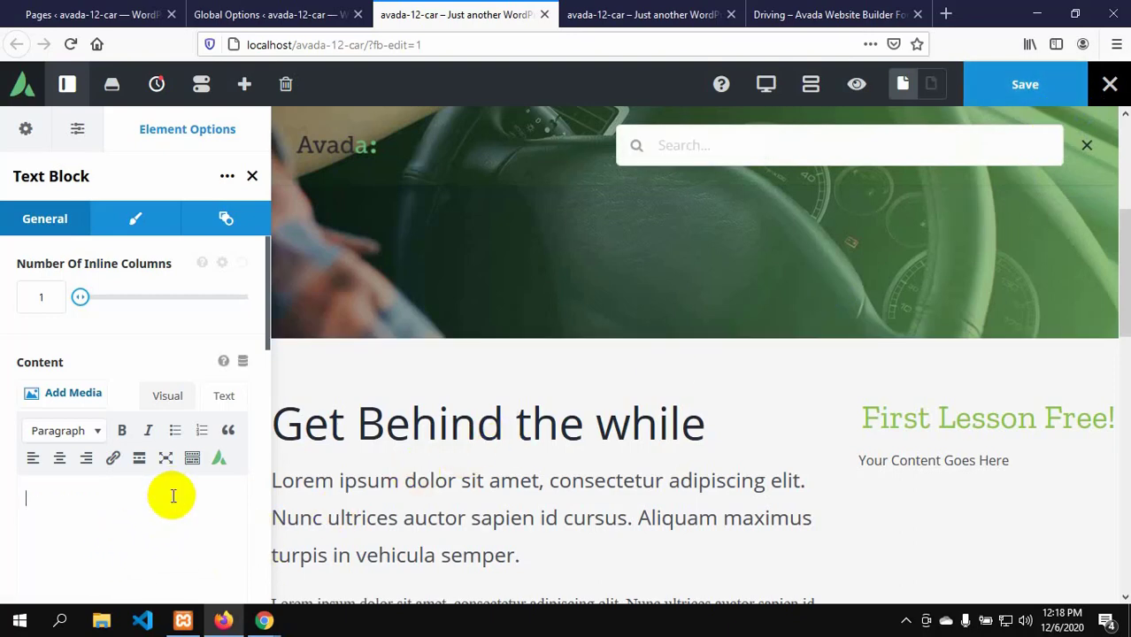
pyautogui.rightClick(41, 504)
pyautogui.click(94, 371)
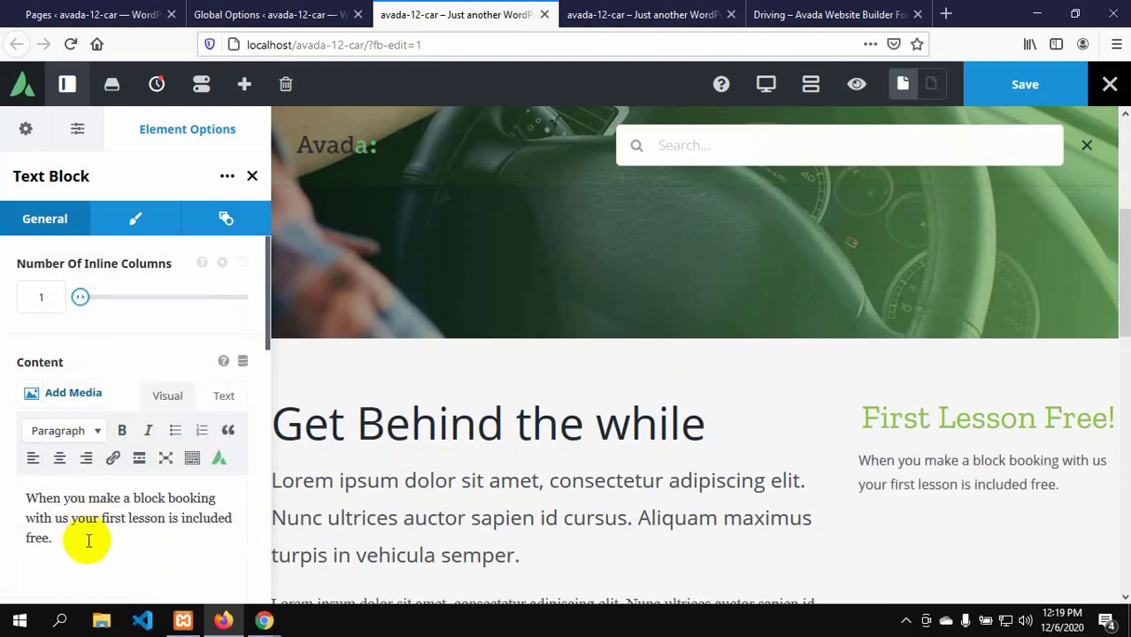
pyautogui.click(867, 221)
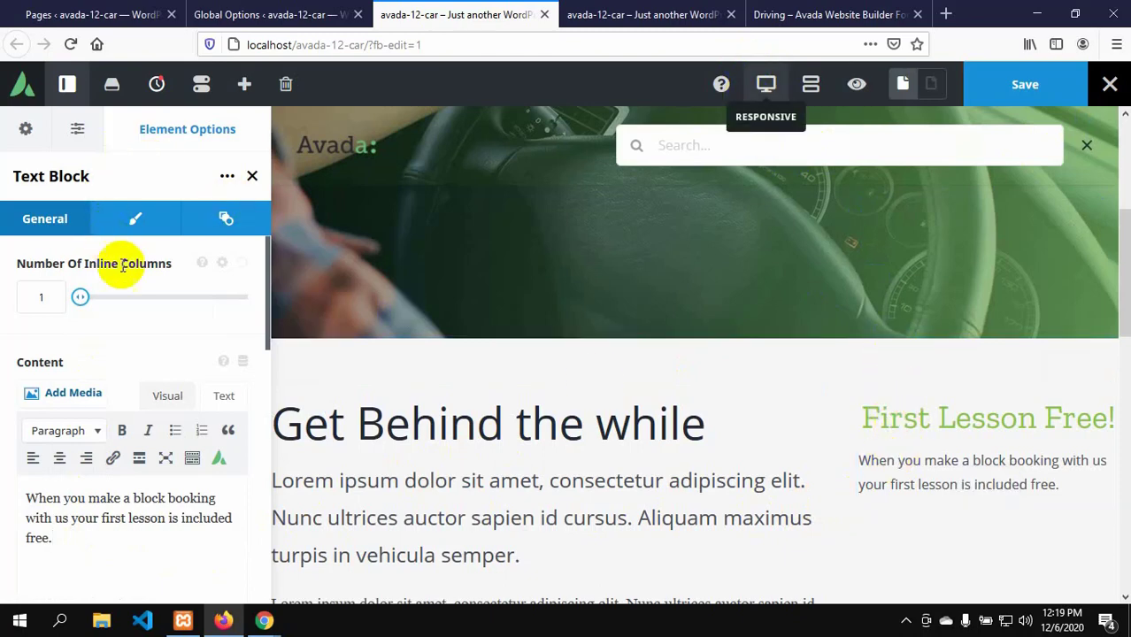
# - Look through the Text Block's design options for an alignment setting, comparing the booking text with the Driving School demo page
pyautogui.click(136, 220)
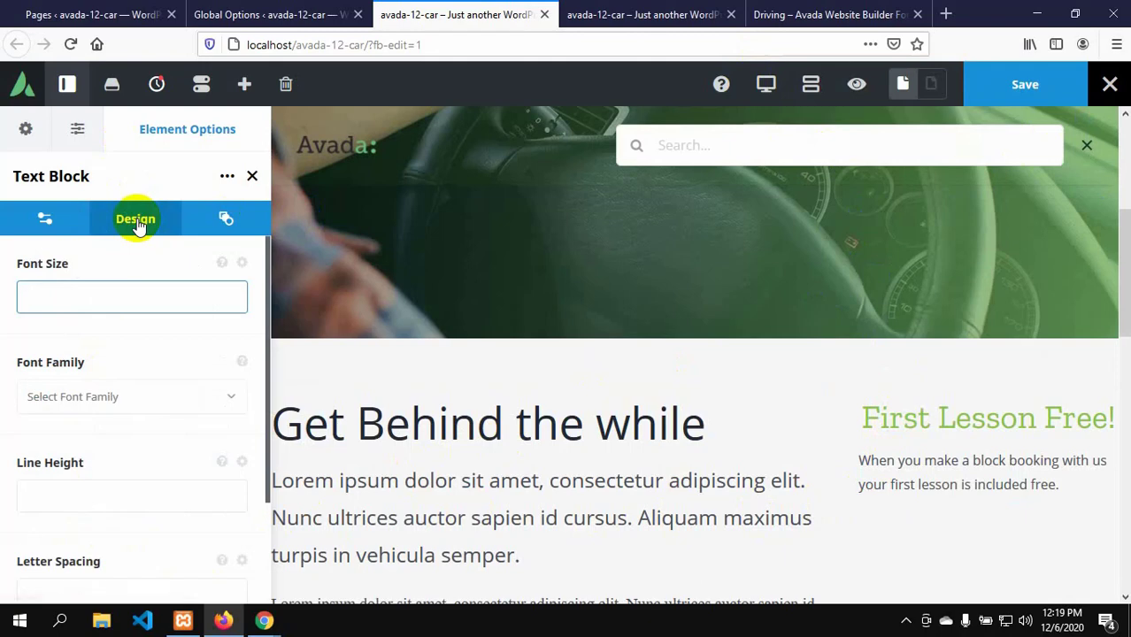
pyautogui.scroll(-2, 122, 408)
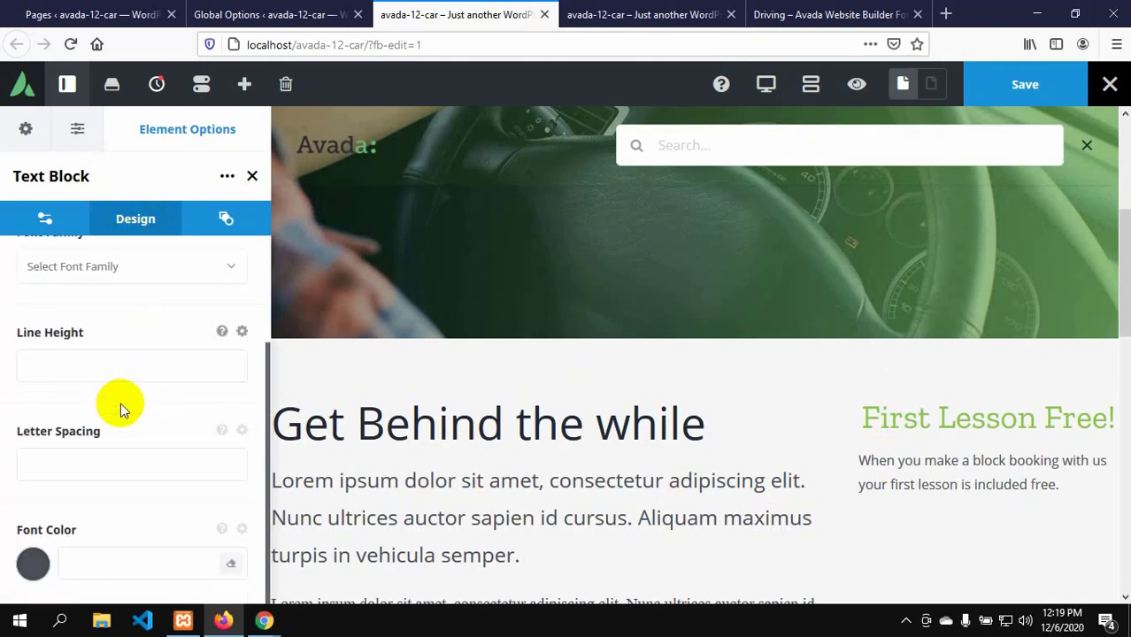
pyautogui.scroll(2, 122, 408)
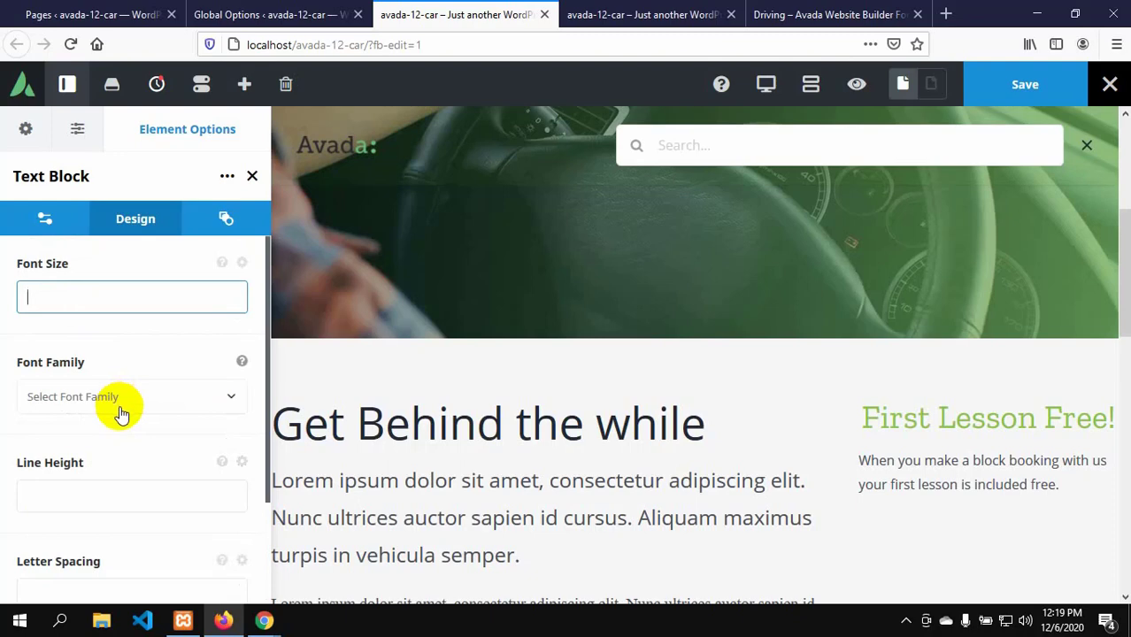
pyautogui.click(784, 12)
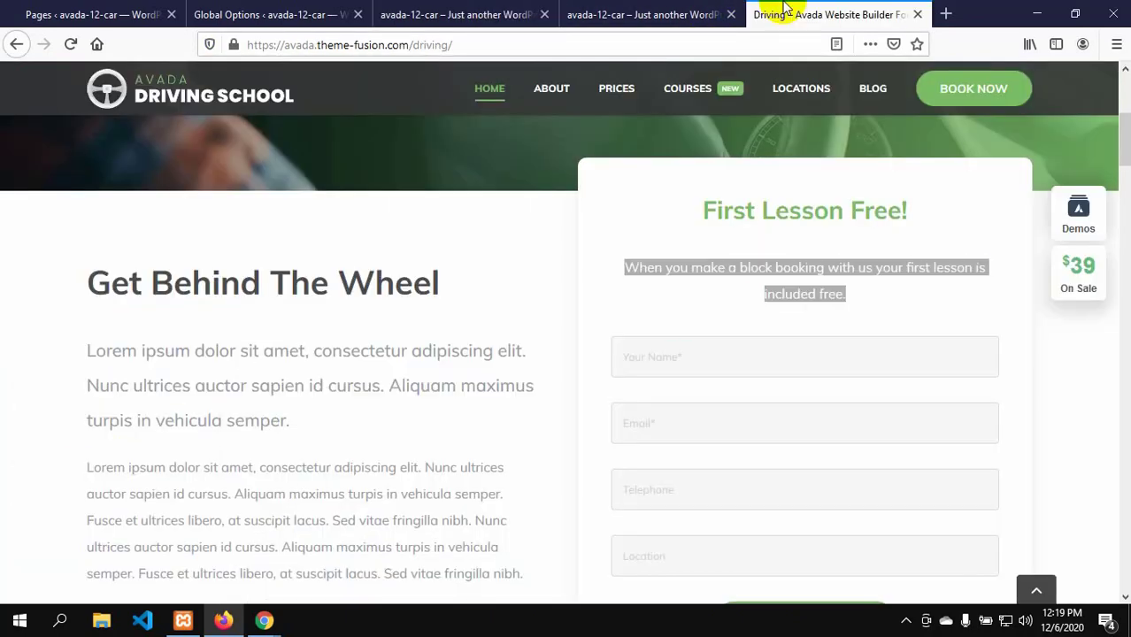
pyautogui.click(718, 264)
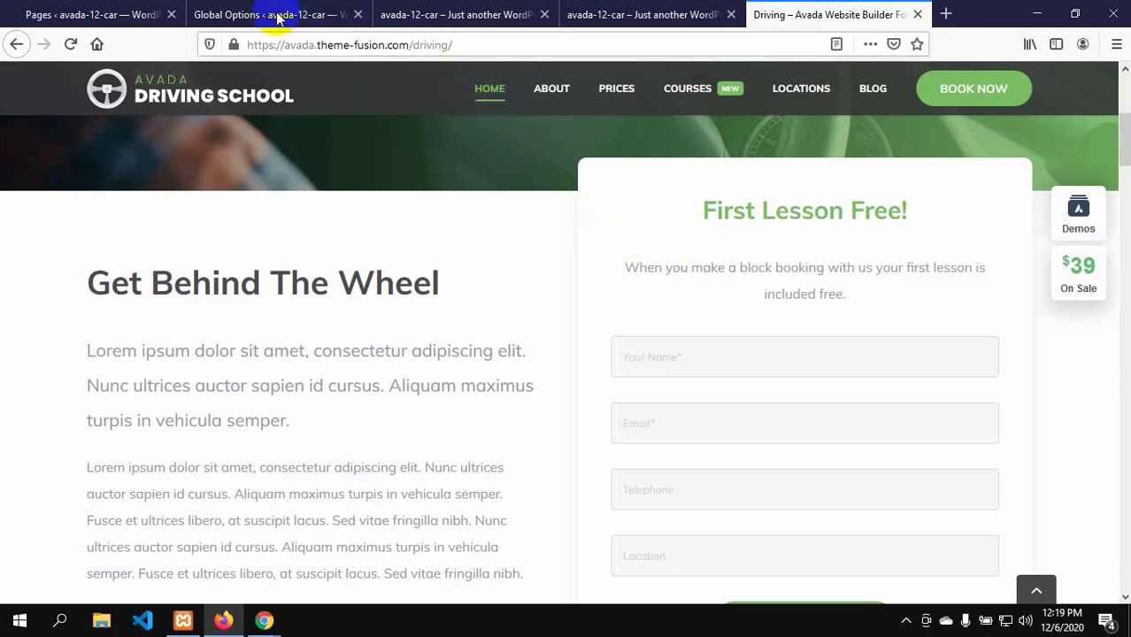
pyautogui.click(432, 22)
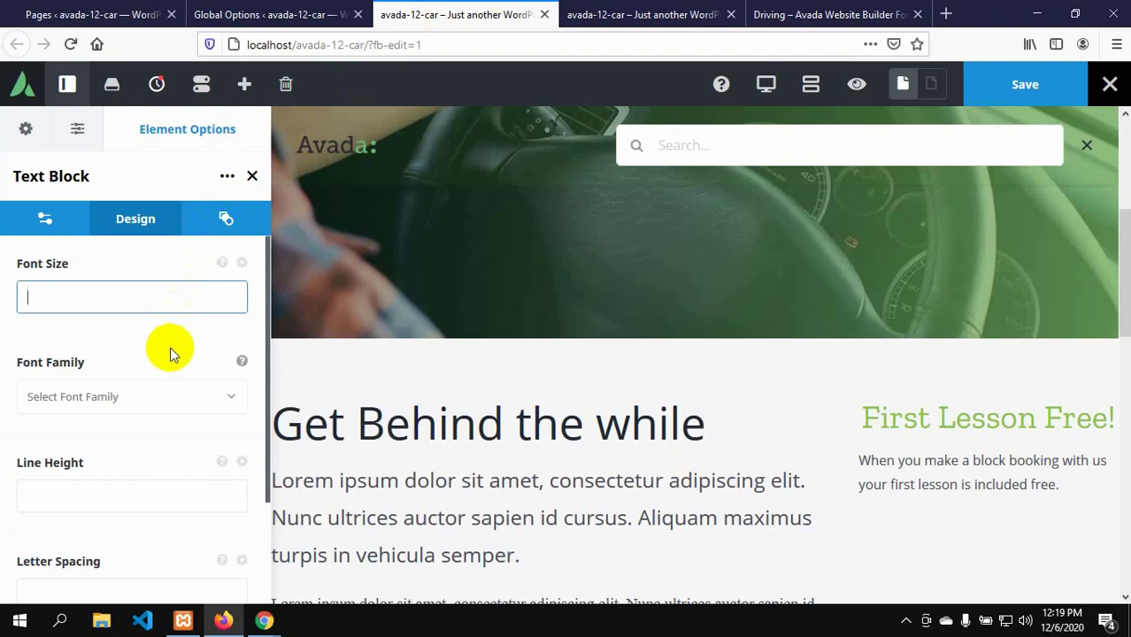
pyautogui.scroll(-2, 165, 363)
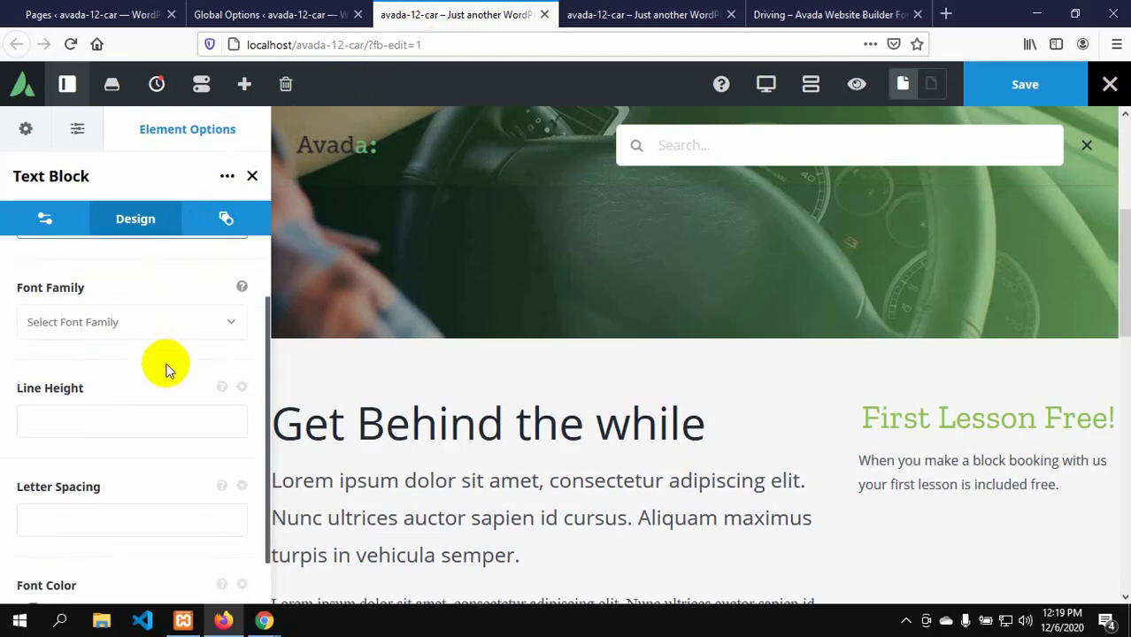
pyautogui.scroll(-1, 167, 364)
pyautogui.click(167, 364)
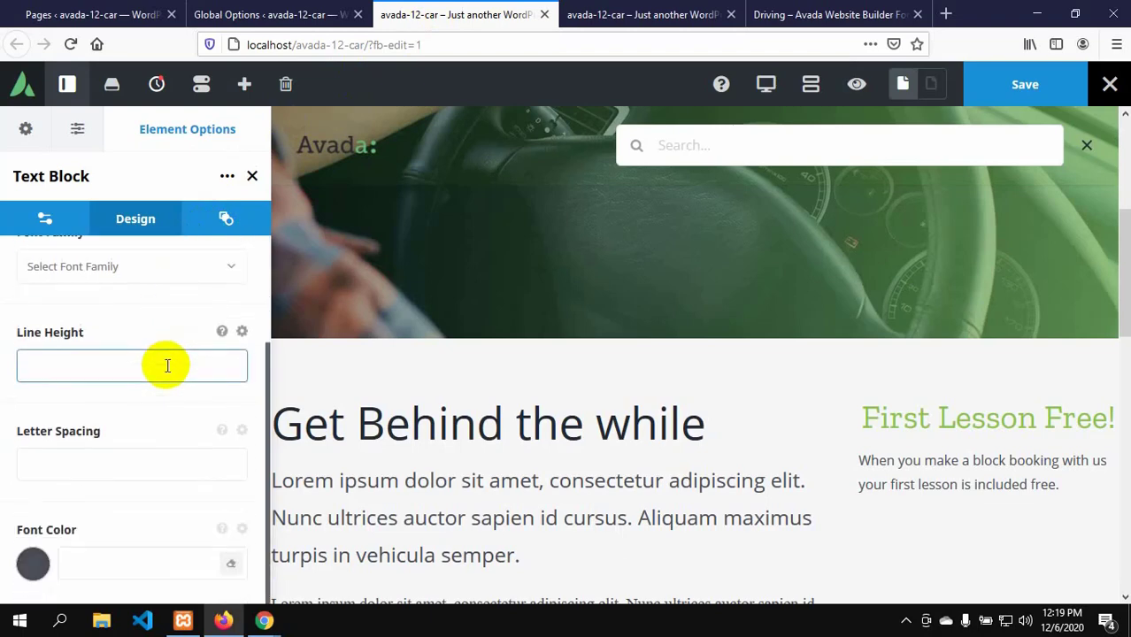
pyautogui.scroll(3, 162, 385)
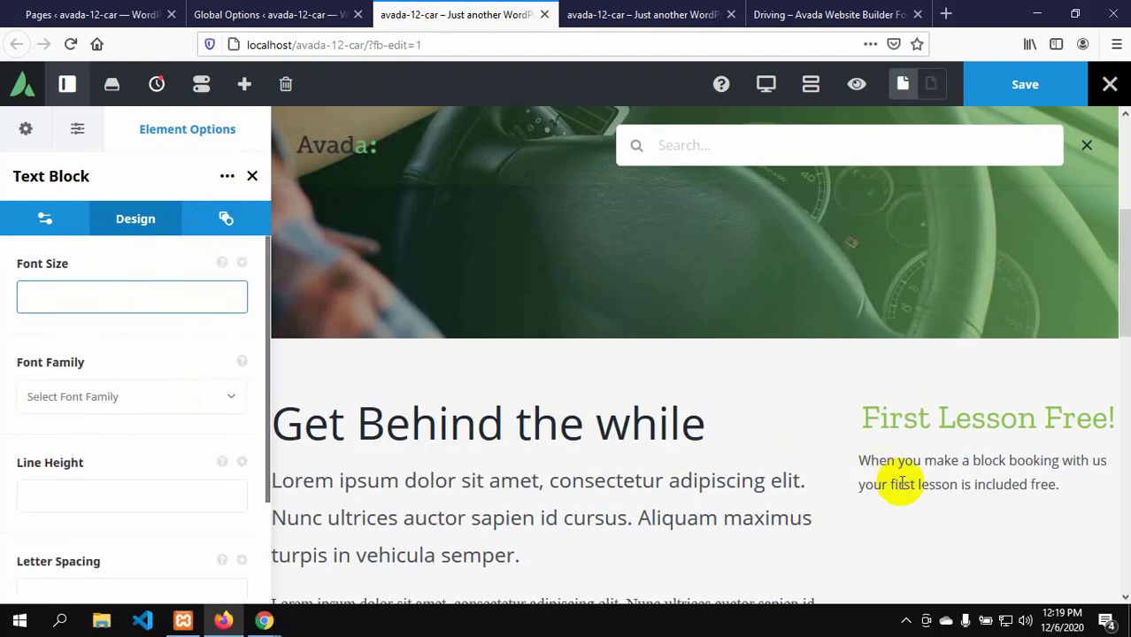
pyautogui.moveTo(896, 475)
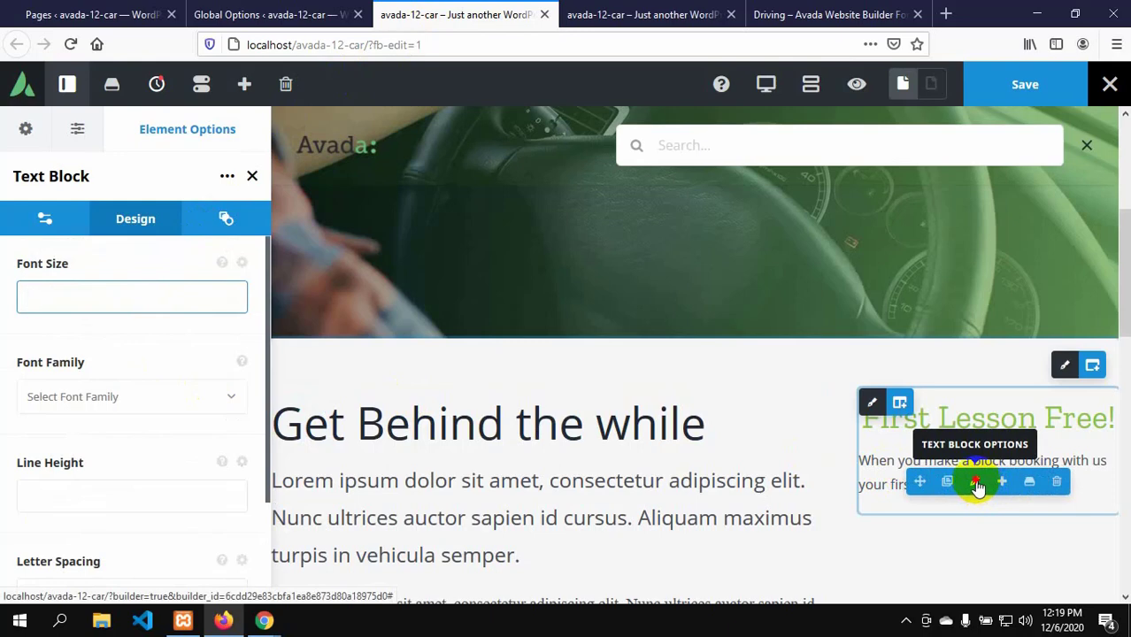
pyautogui.scroll(-3, 92, 396)
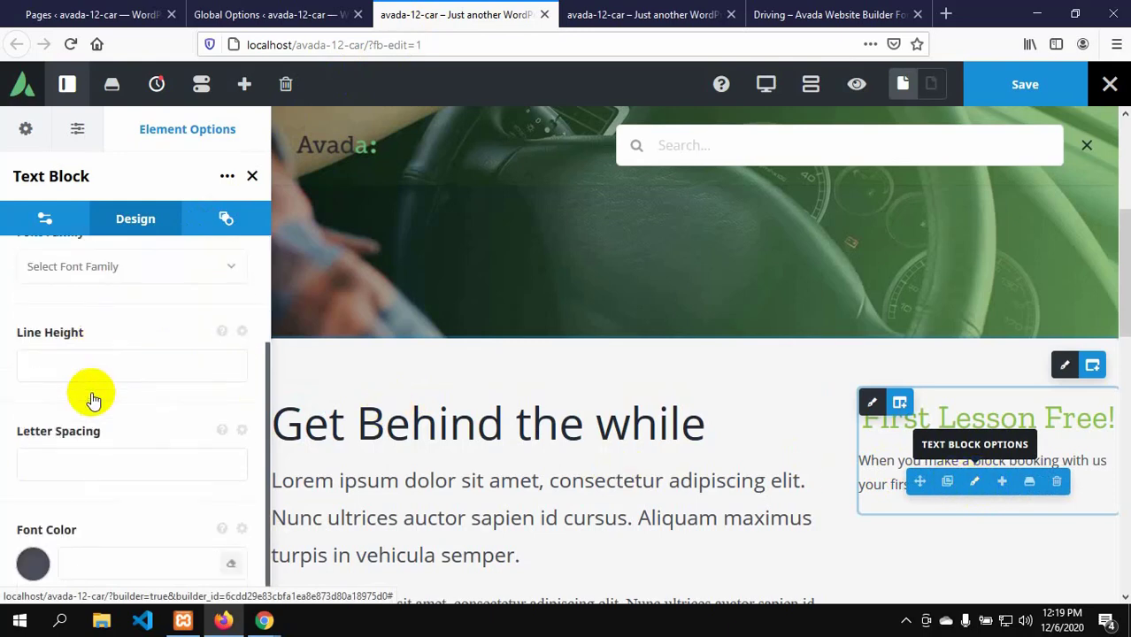
pyautogui.scroll(3, 101, 402)
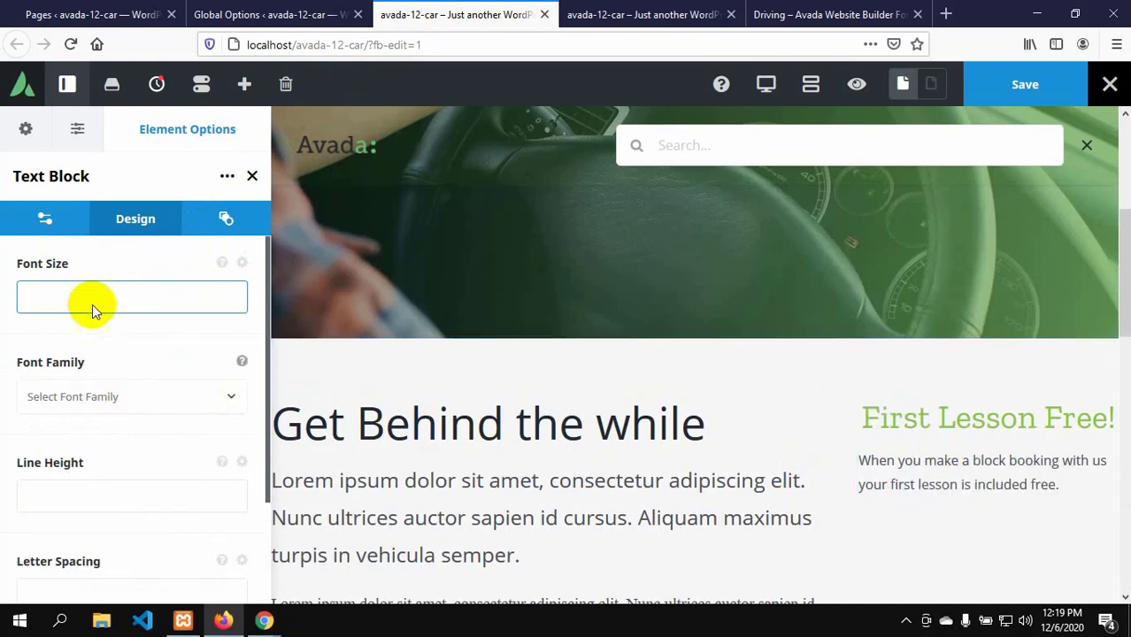
# - Center-align the block booking sentence in the Text Block's content
pyautogui.click(53, 222)
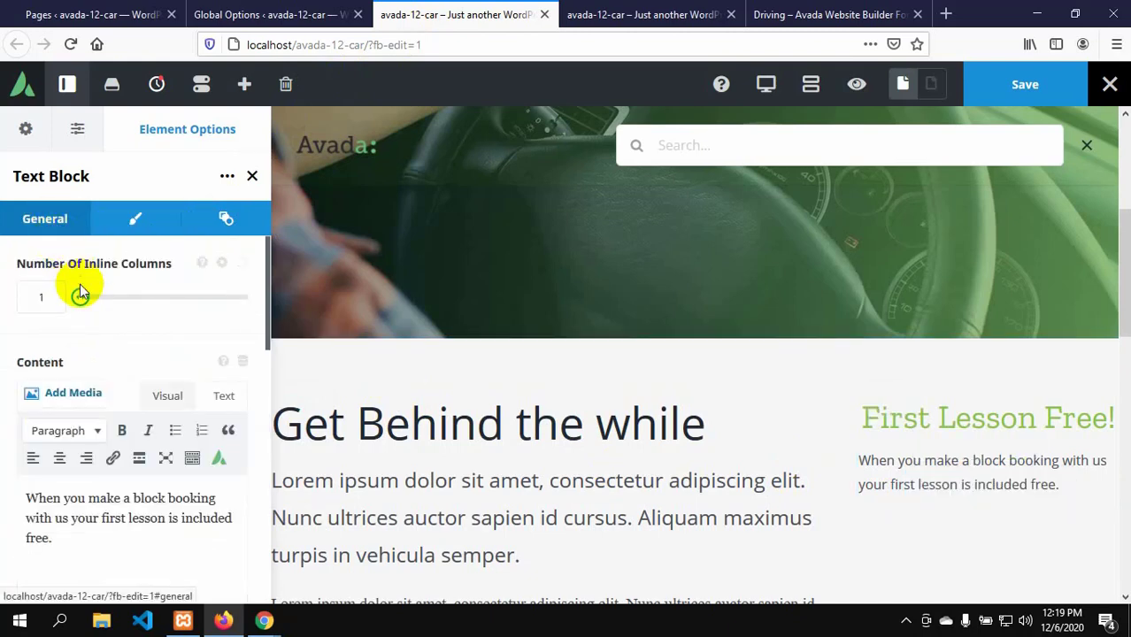
pyautogui.scroll(-2, 86, 341)
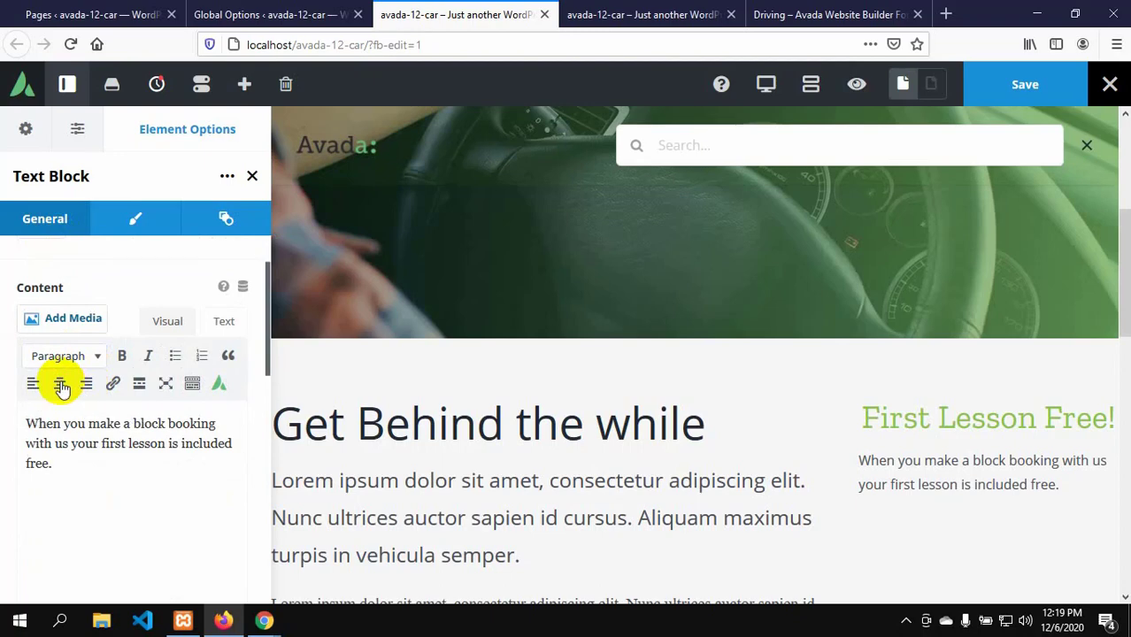
pyautogui.click(60, 384)
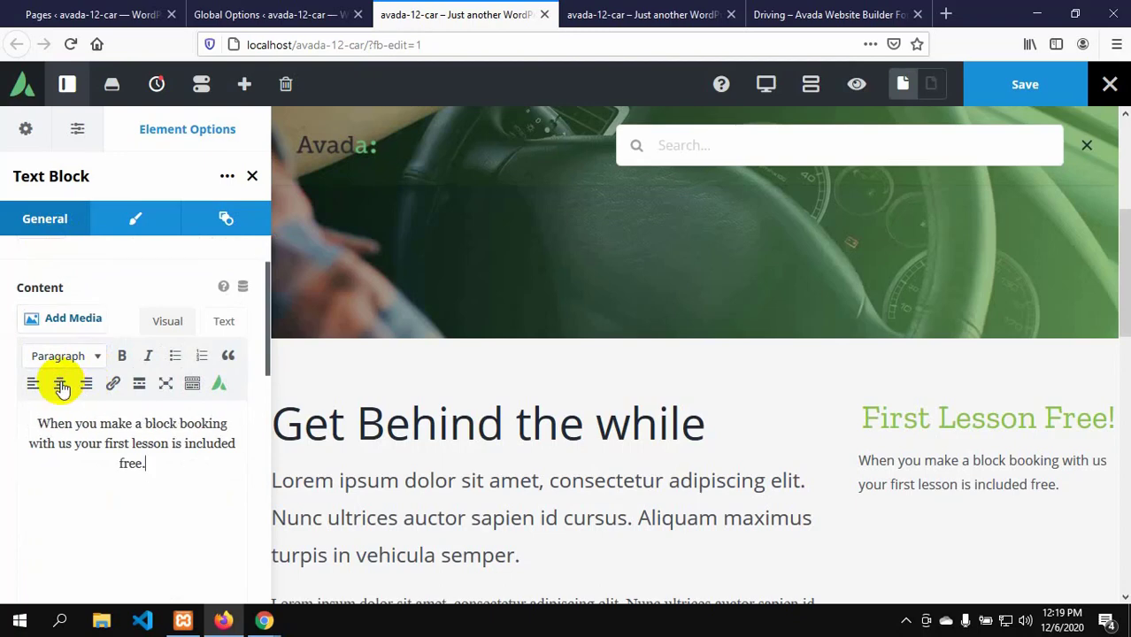
pyautogui.click(60, 384)
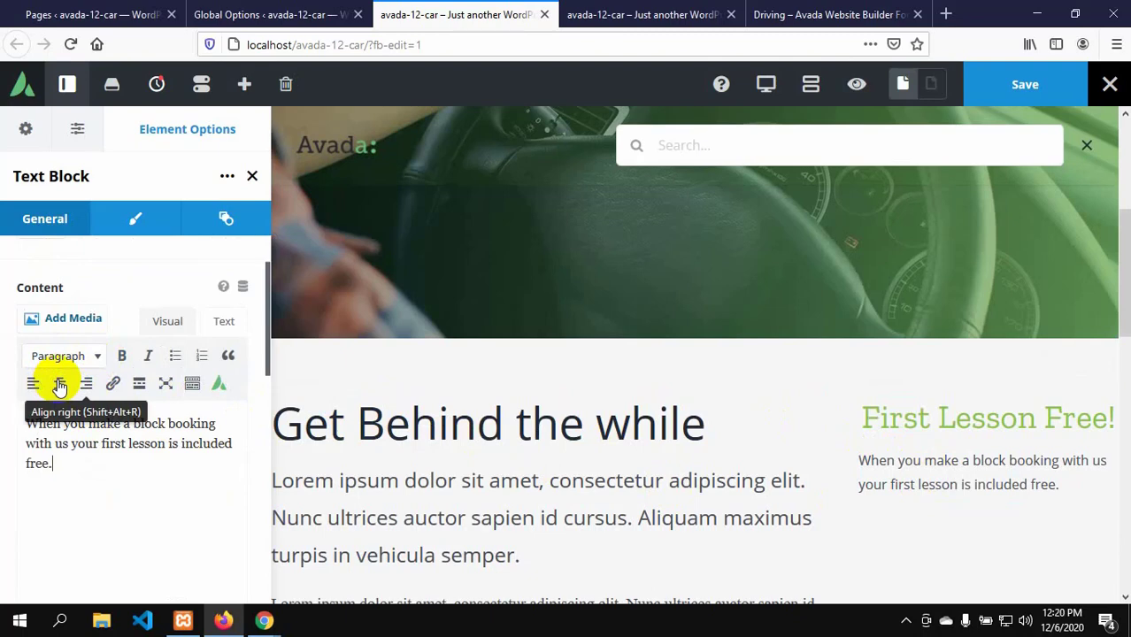
pyautogui.click(59, 386)
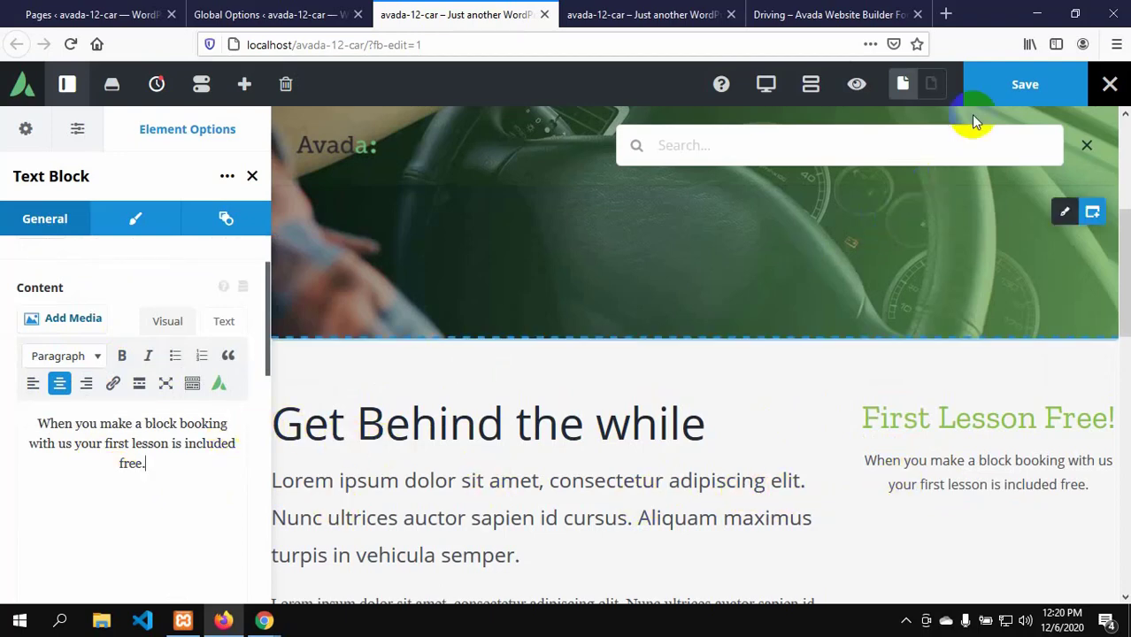
# - Compare the site with the Avada driving demo, save the page edits, and reload the live avada-12-car home page
pyautogui.click(777, 9)
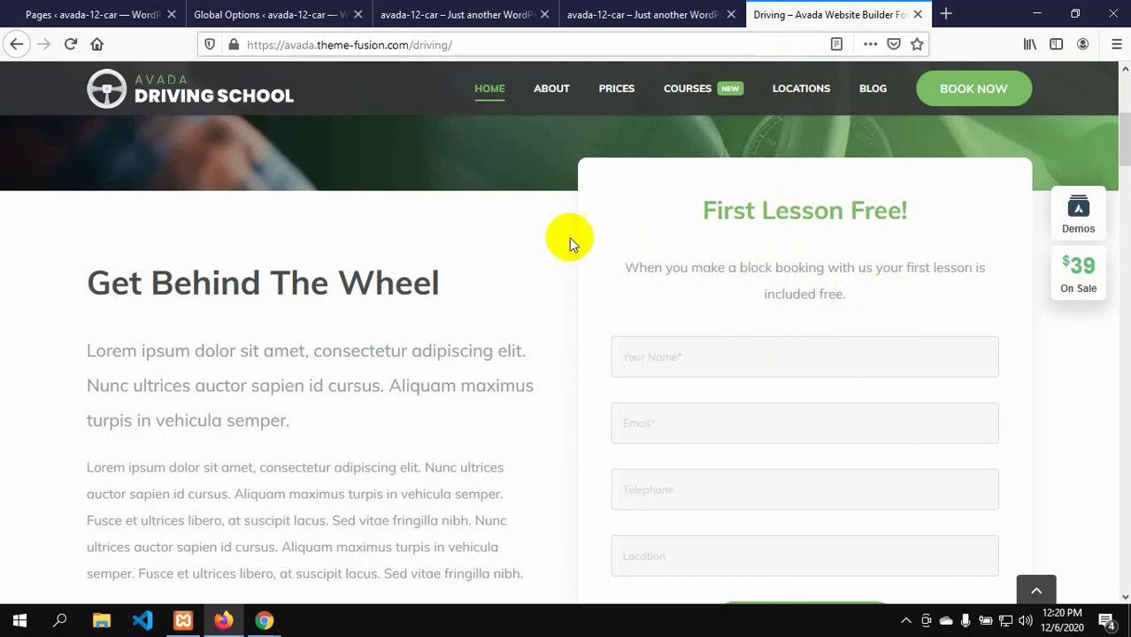
pyautogui.click(609, 16)
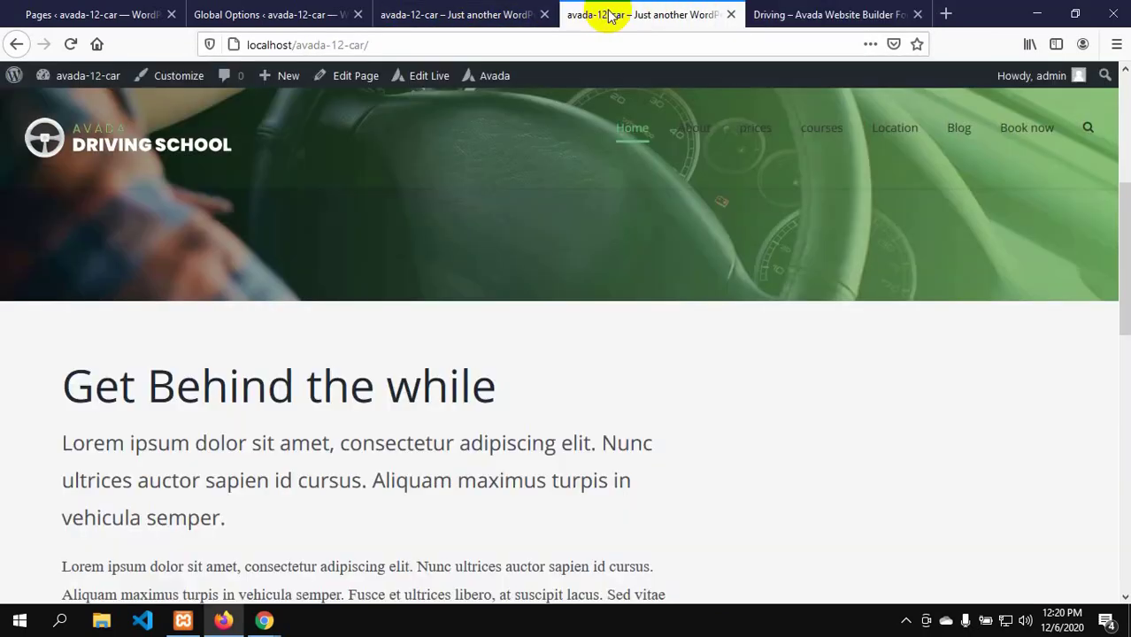
pyautogui.click(455, 17)
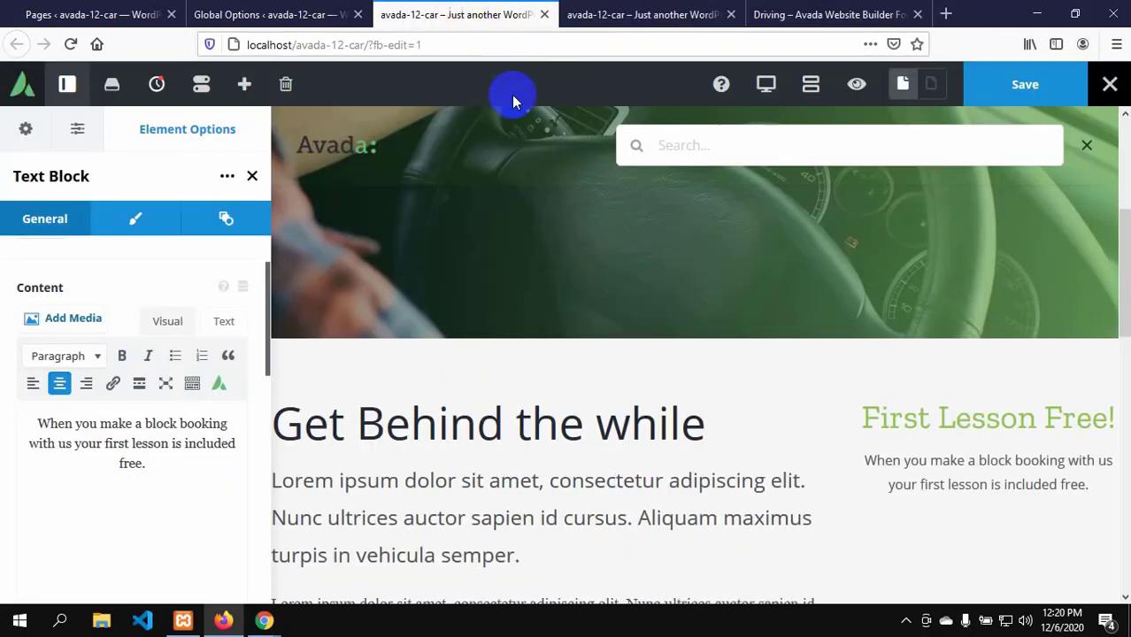
pyautogui.click(1033, 89)
pyautogui.click(630, 16)
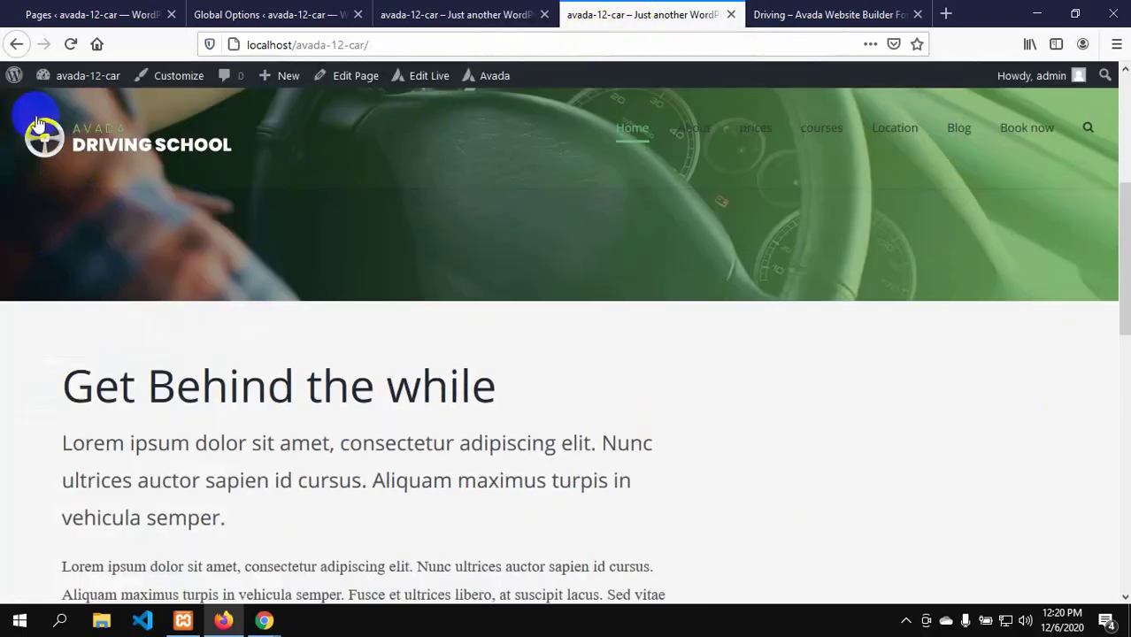
pyautogui.click(70, 45)
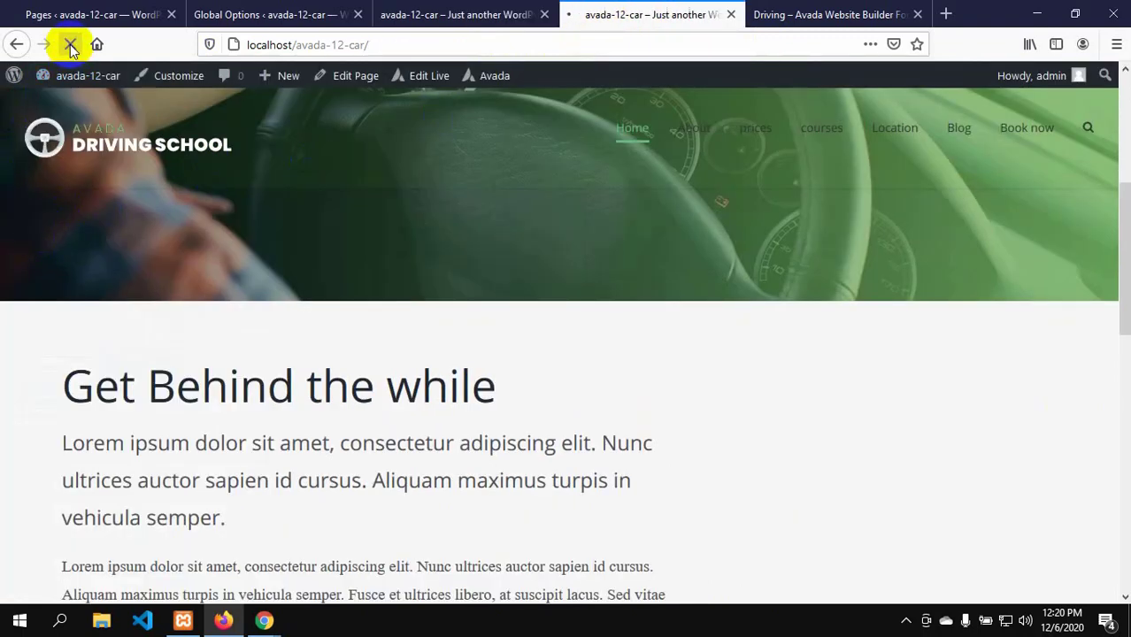
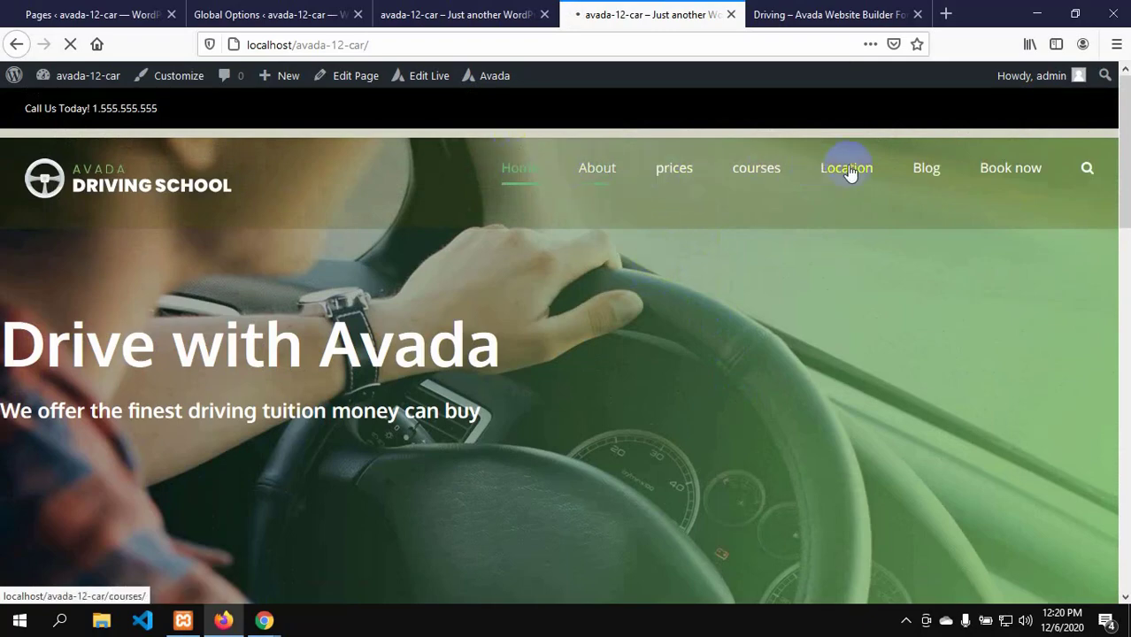
# - Examine the live home page's header menu, hero banner and "First Lesson Free!" column, and compare the section with the Avada driving demo
pyautogui.scroll(-3, 772, 266)
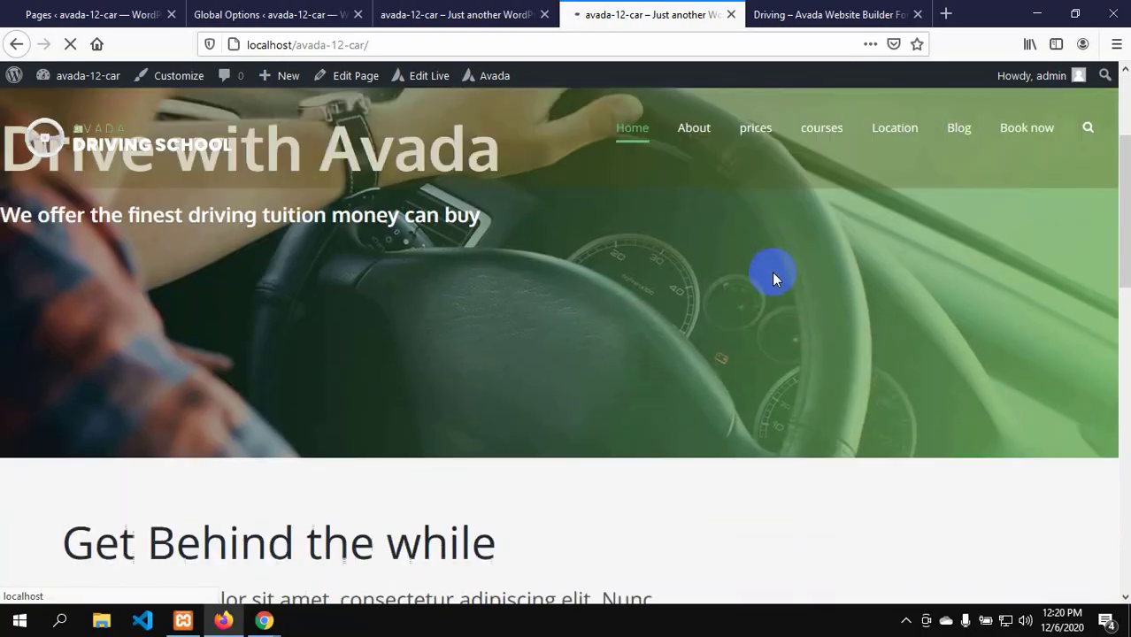
pyautogui.scroll(-3, 772, 280)
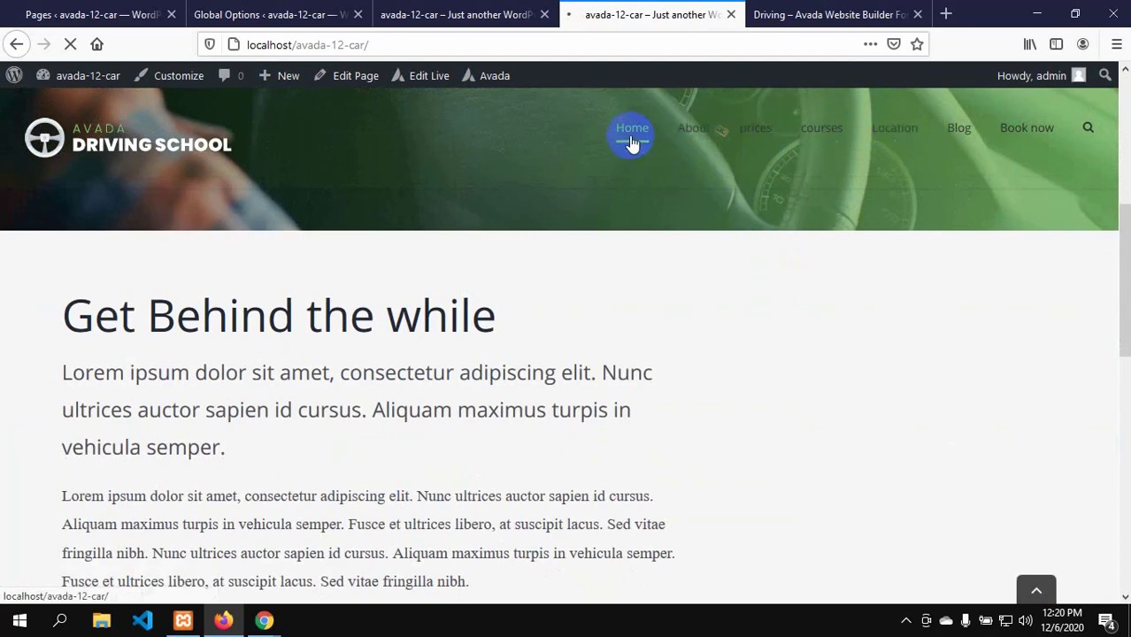
pyautogui.scroll(5, 761, 295)
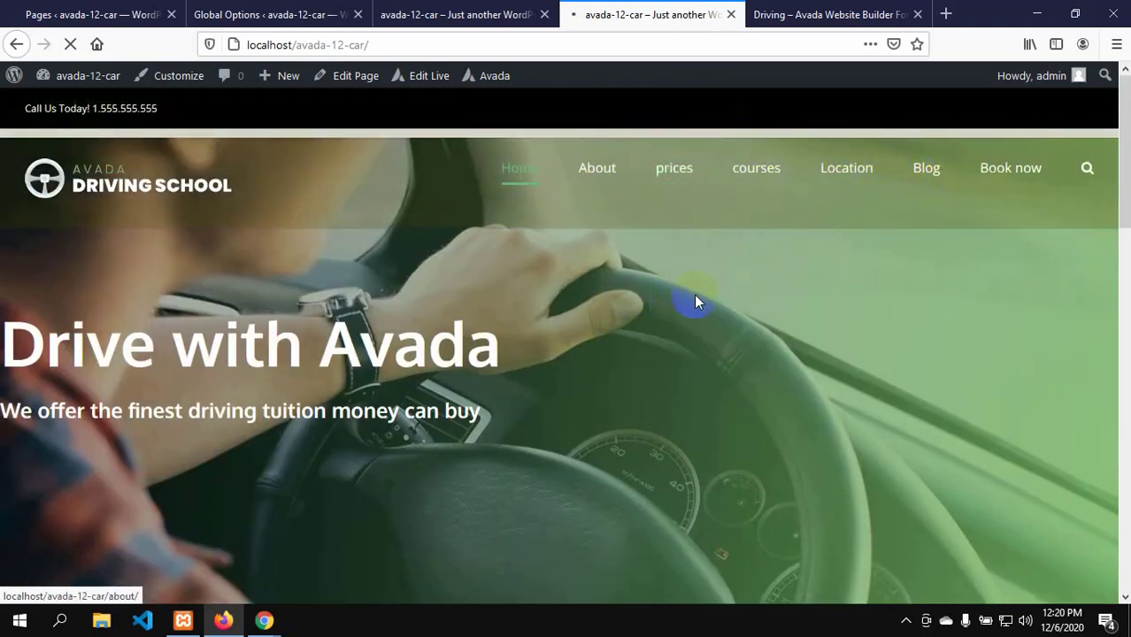
pyautogui.scroll(-5, 696, 301)
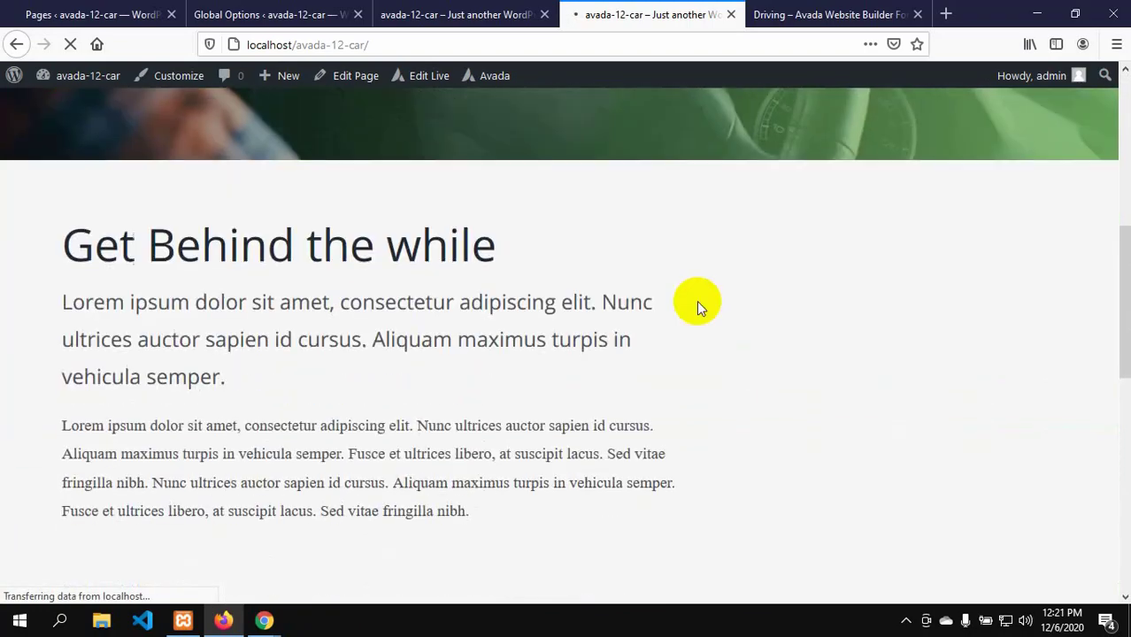
pyautogui.scroll(5, 653, 192)
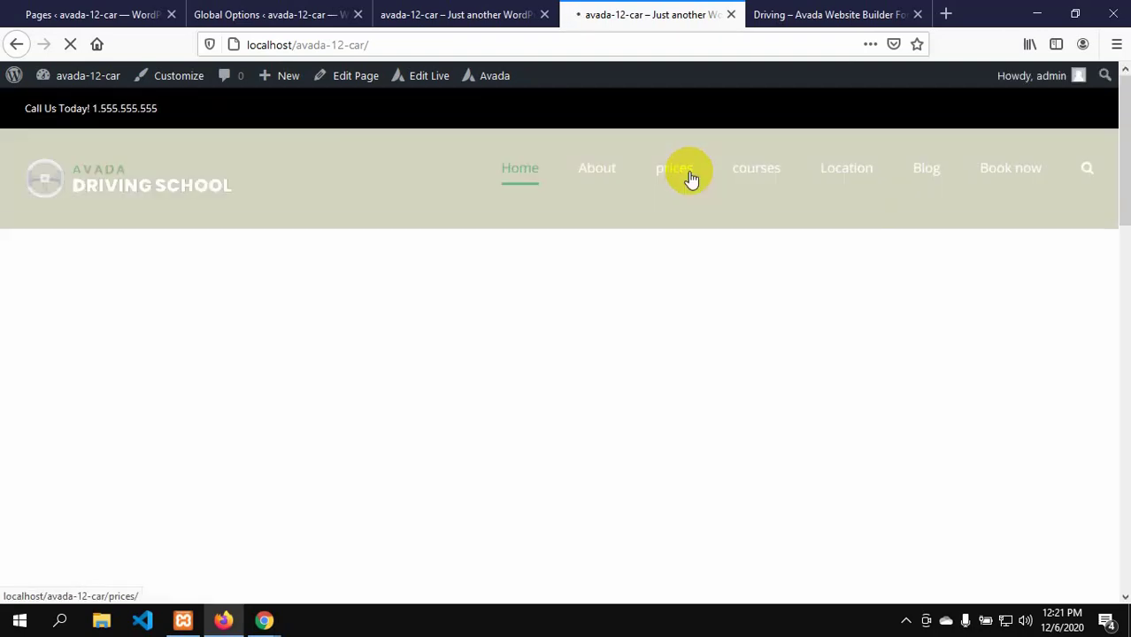
pyautogui.scroll(-5, 695, 258)
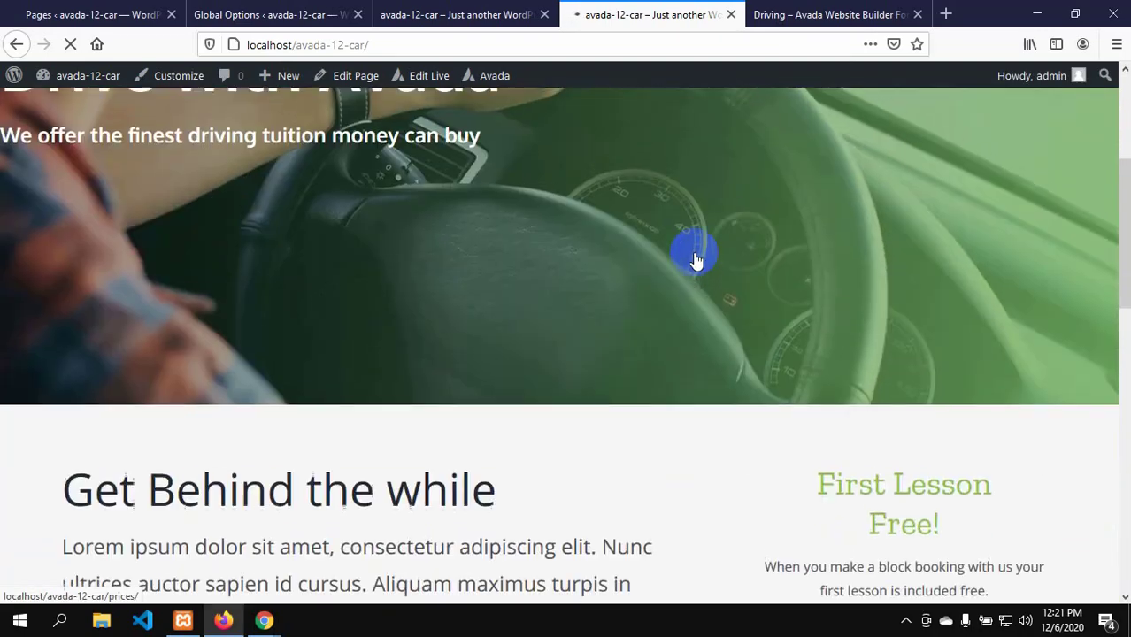
pyautogui.scroll(5, 694, 256)
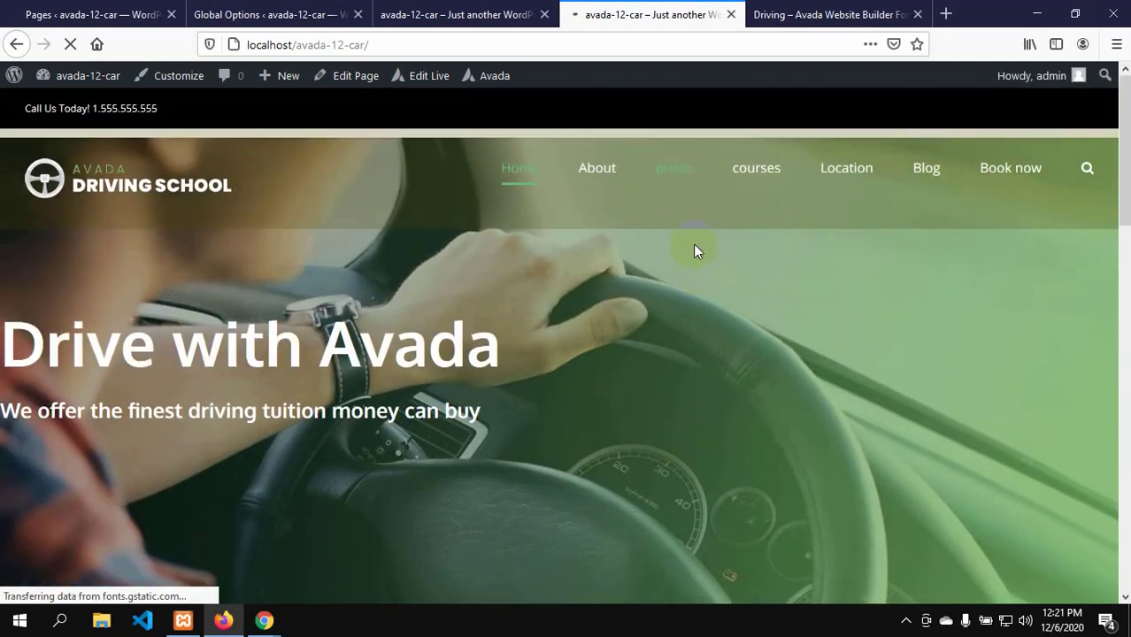
pyautogui.scroll(-2, 692, 242)
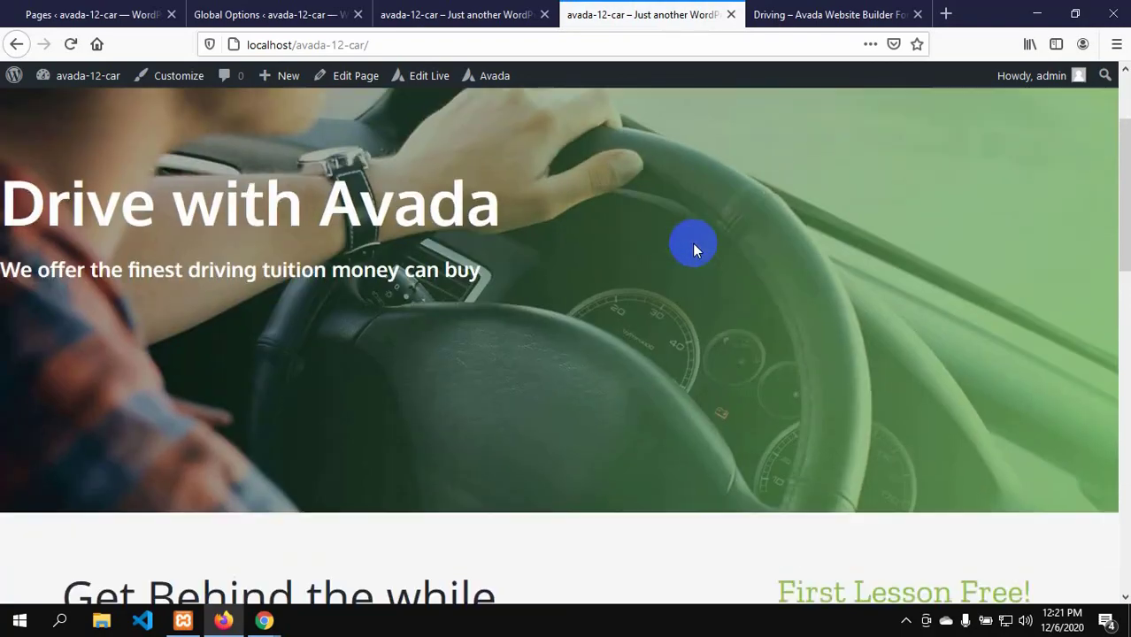
pyautogui.scroll(-1, 692, 242)
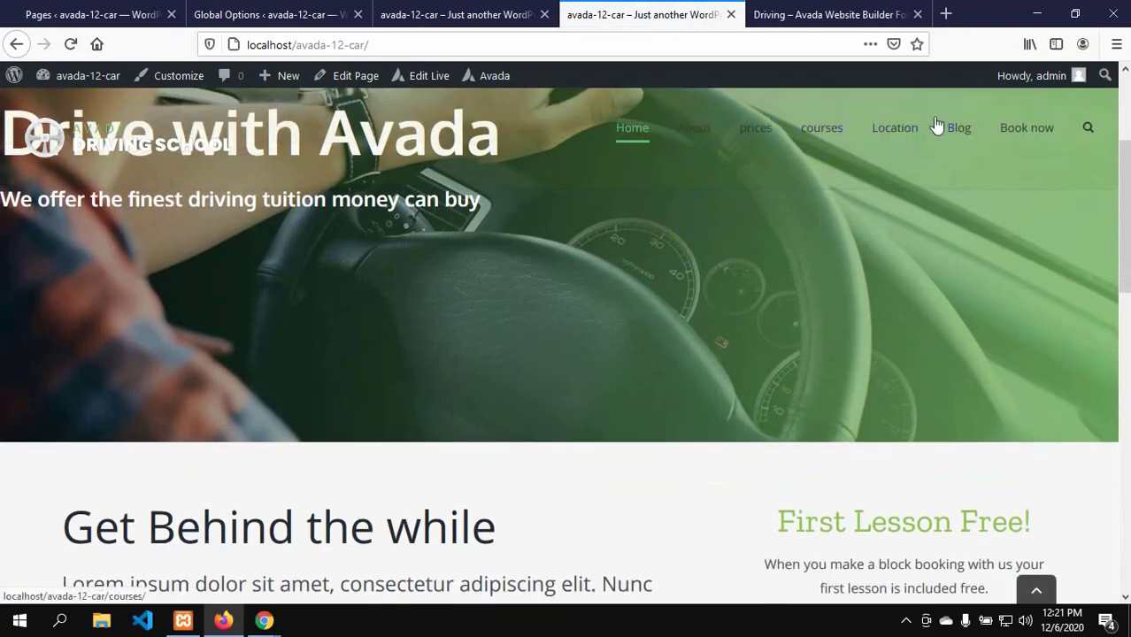
pyautogui.scroll(3, 601, 237)
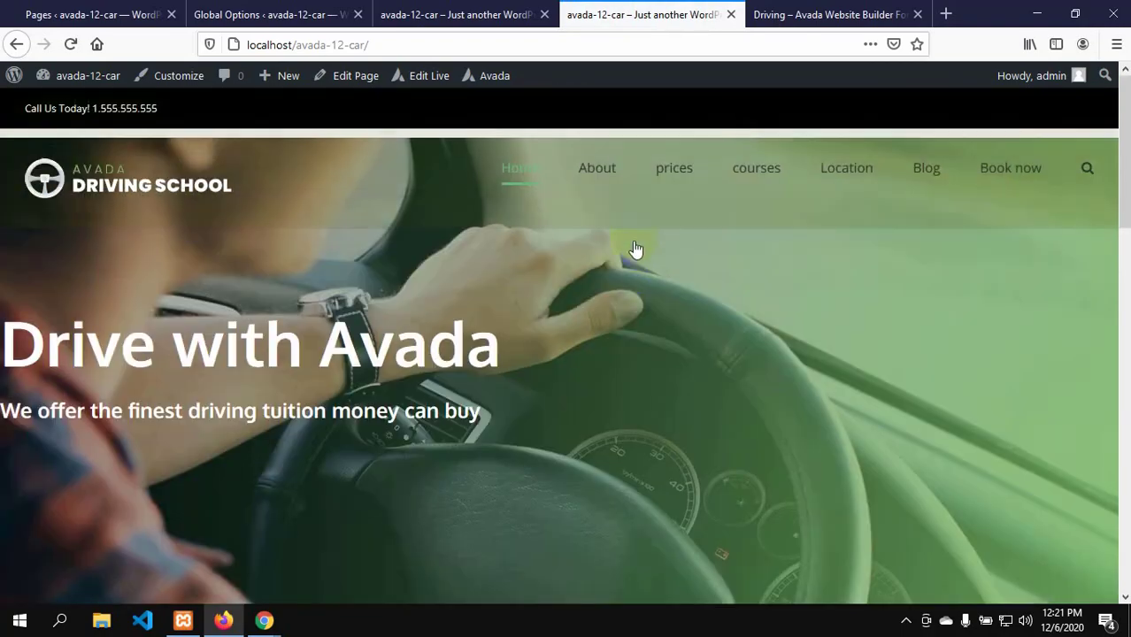
pyautogui.click(837, 169)
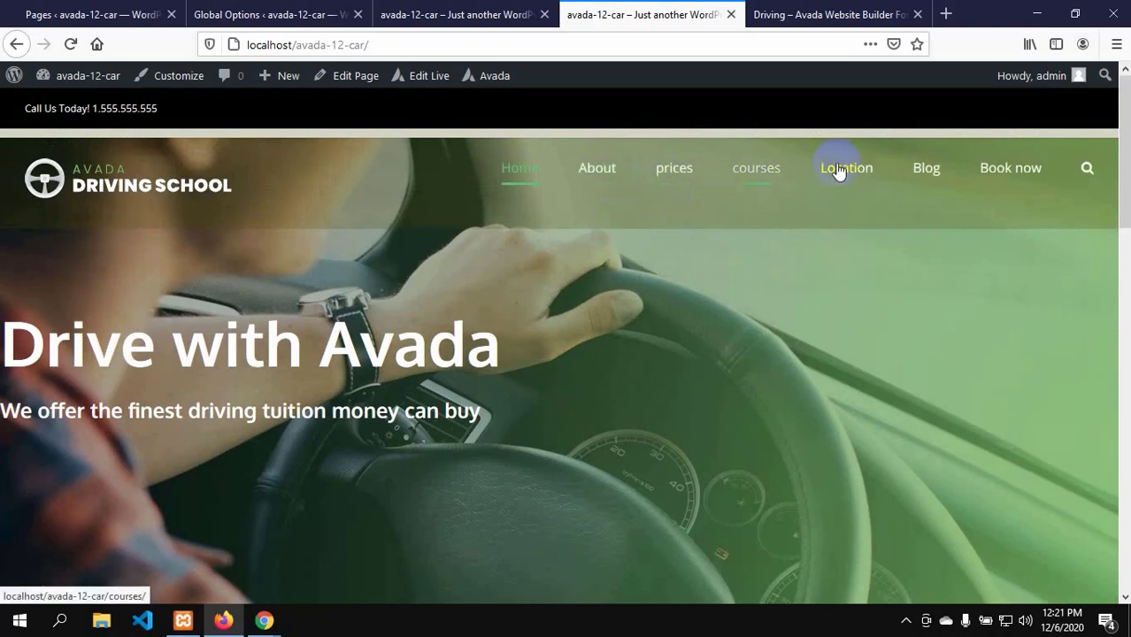
pyautogui.click(635, 302)
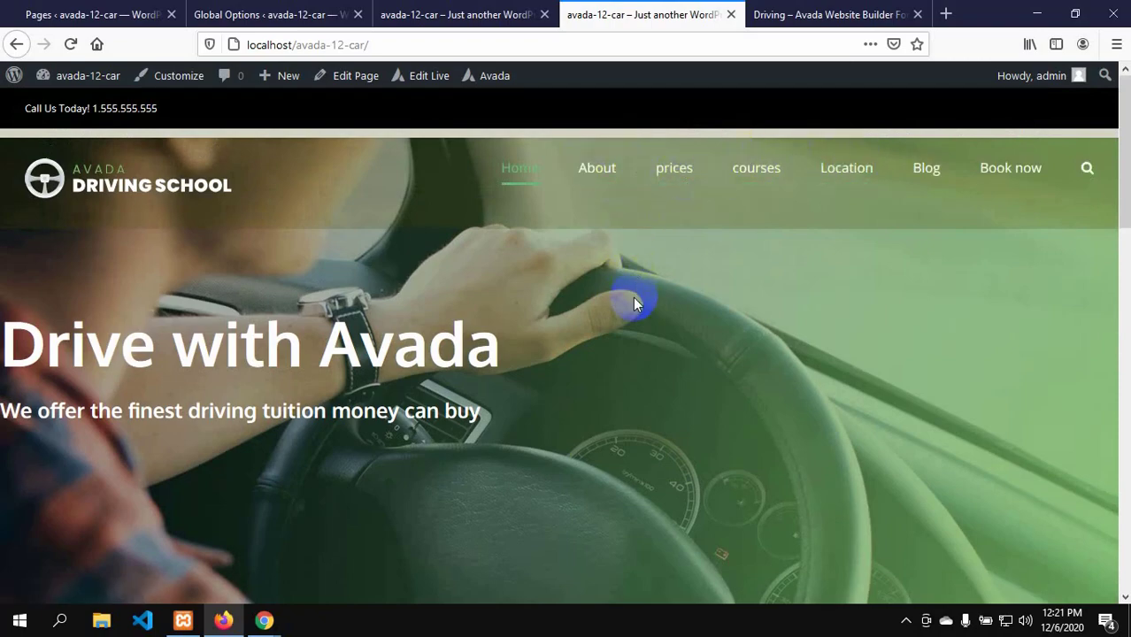
pyautogui.scroll(-5, 633, 303)
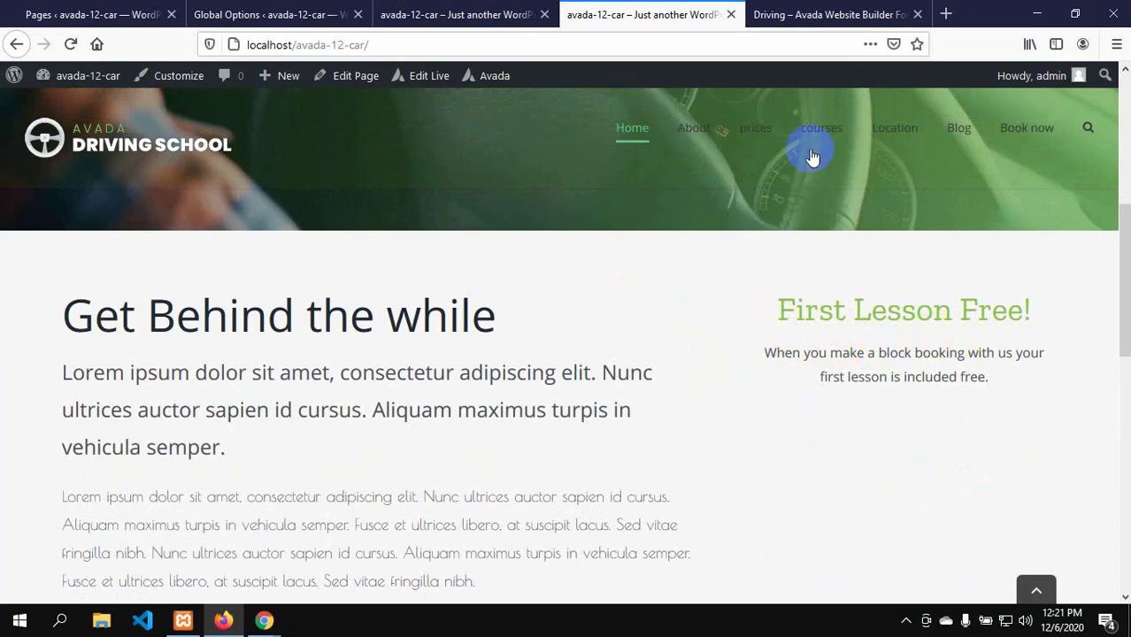
pyautogui.click(771, 16)
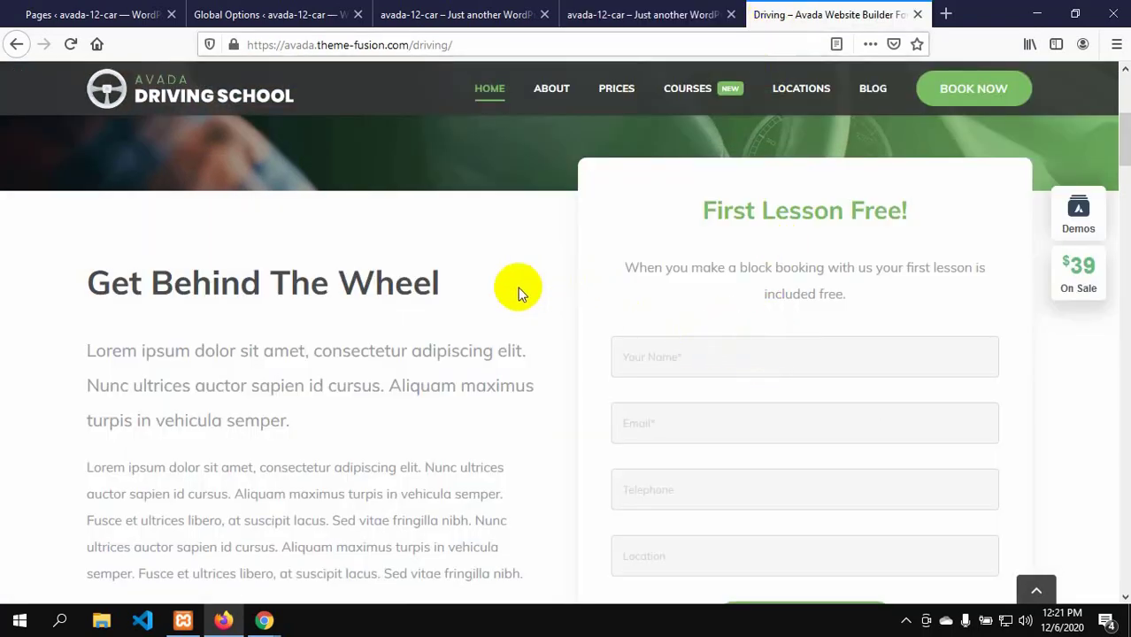
pyautogui.click(598, 16)
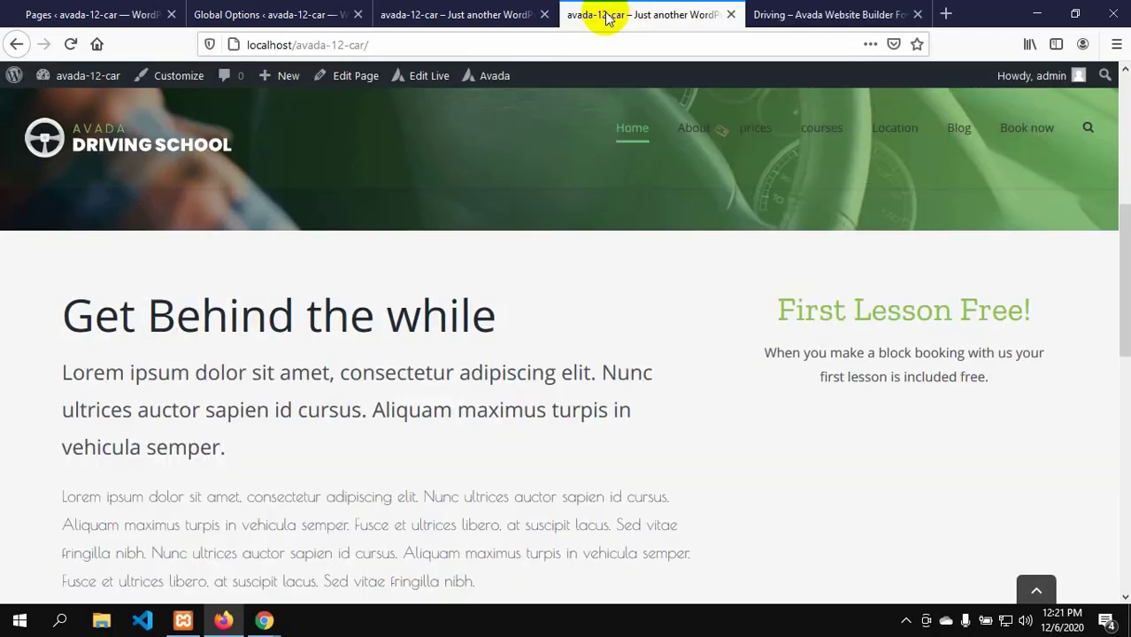
# - In the live builder, make the background of the "Get Behind the while" container fully transparent, rgba(244,244,244,0)
pyautogui.click(466, 16)
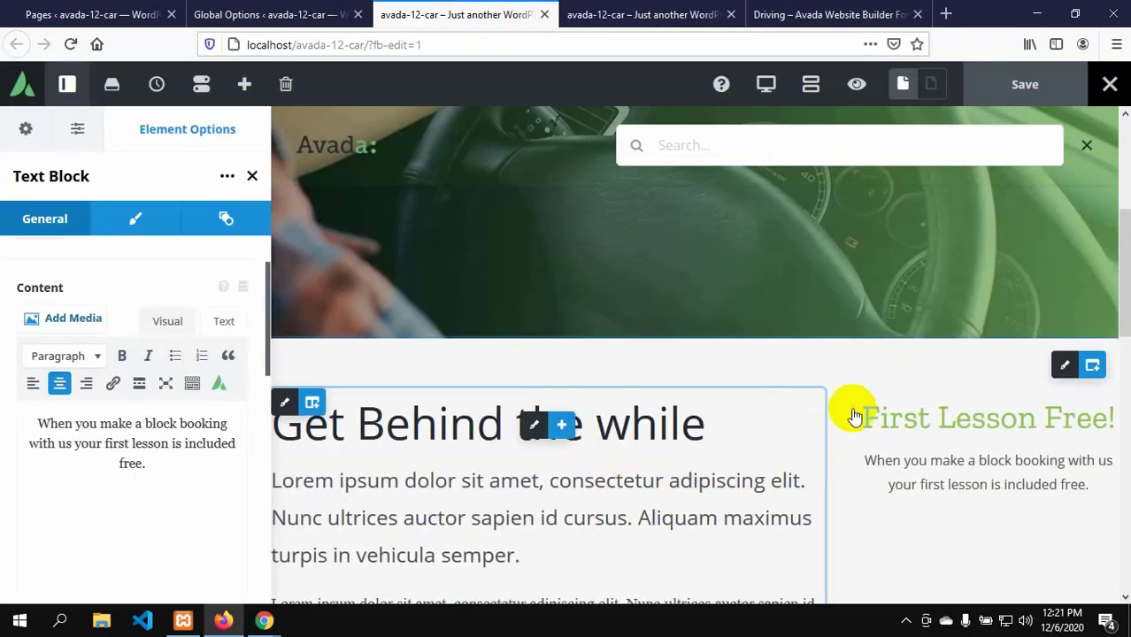
pyautogui.scroll(-3, 763, 430)
pyautogui.scroll(2, 929, 362)
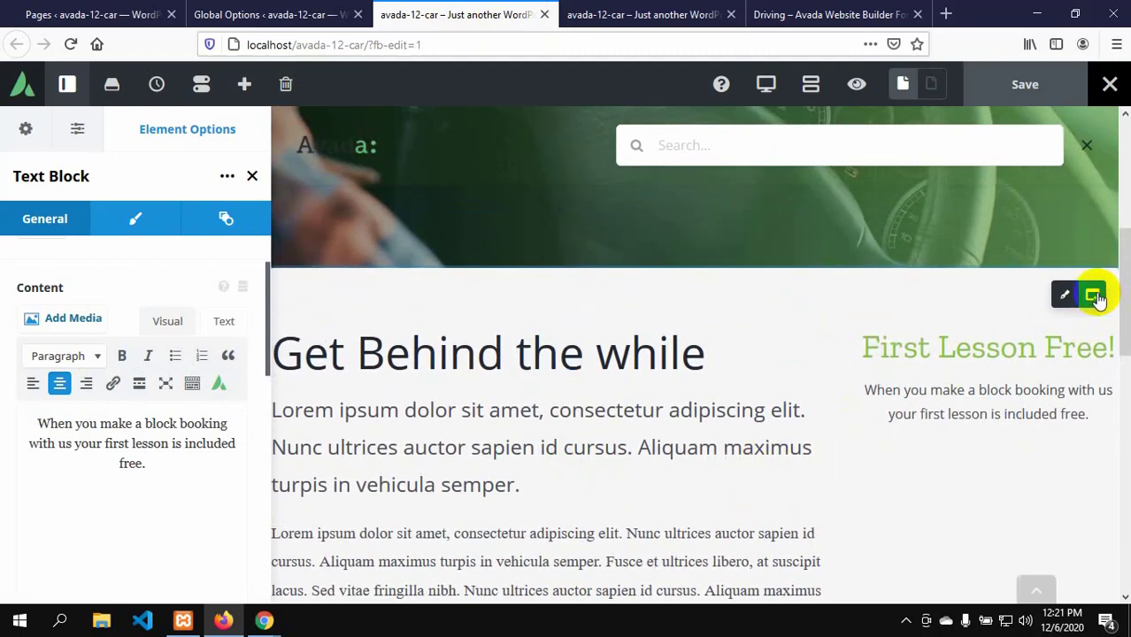
pyautogui.moveTo(1095, 298)
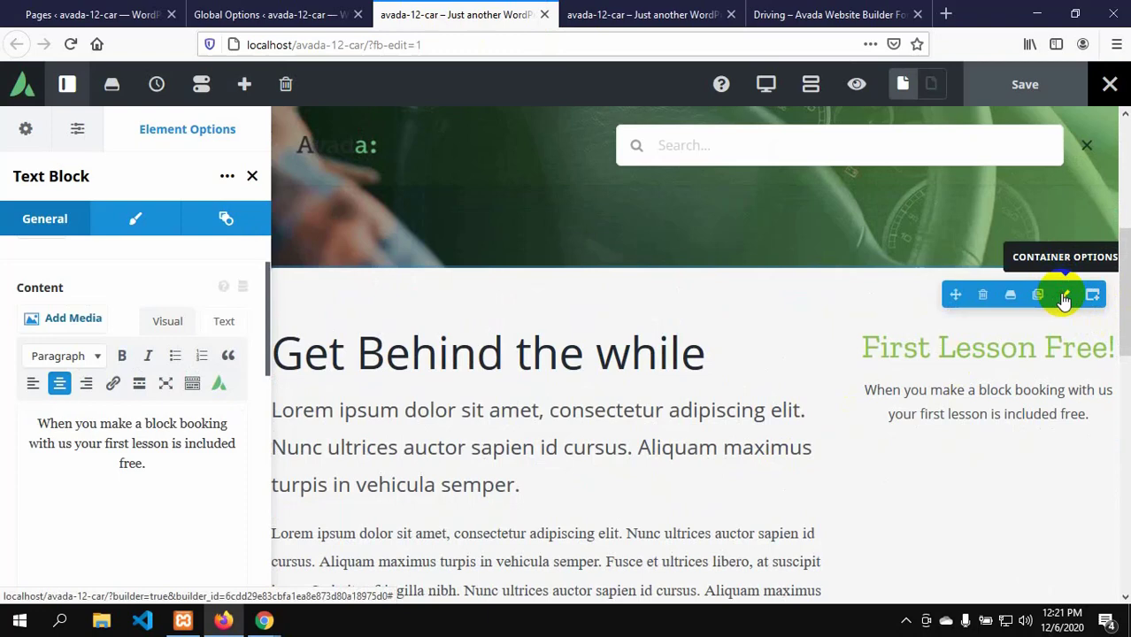
pyautogui.click(1064, 298)
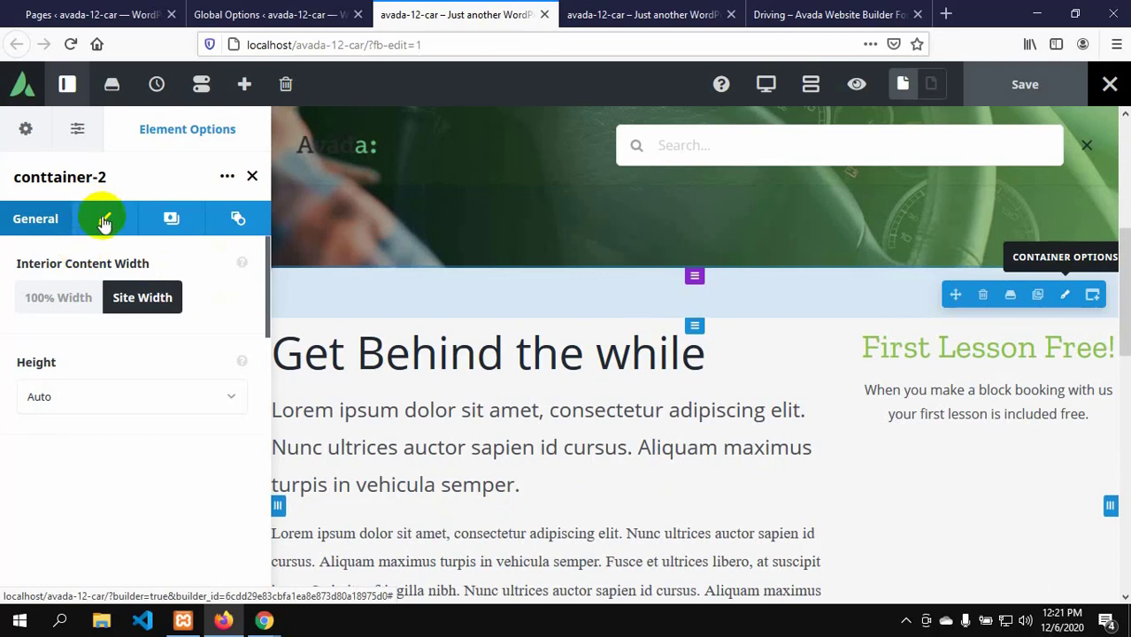
pyautogui.click(172, 218)
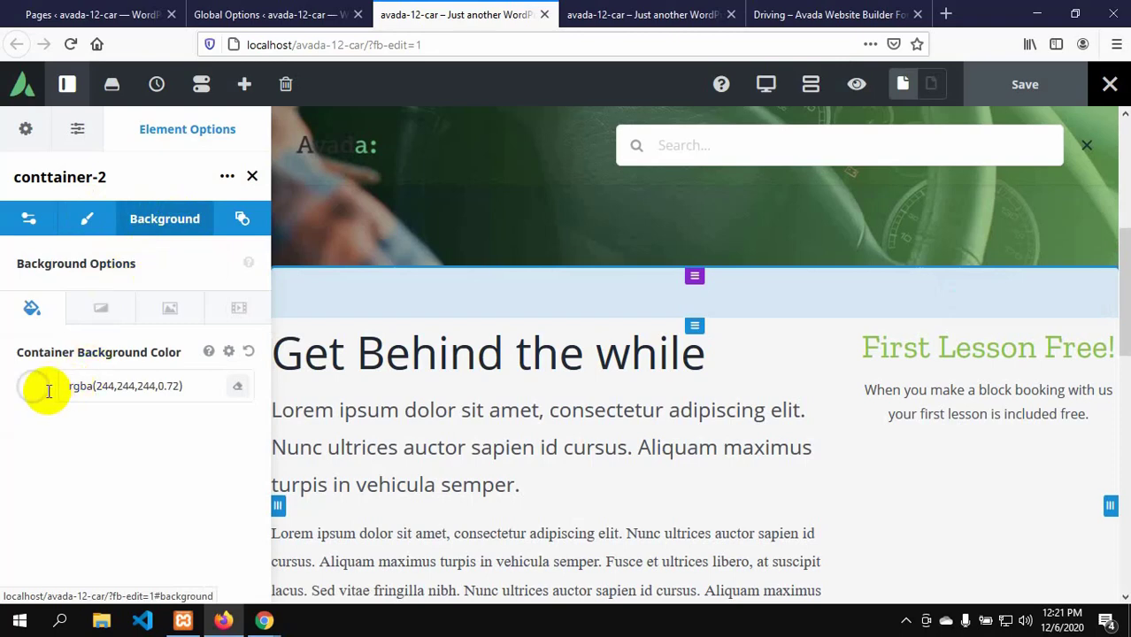
pyautogui.click(174, 400)
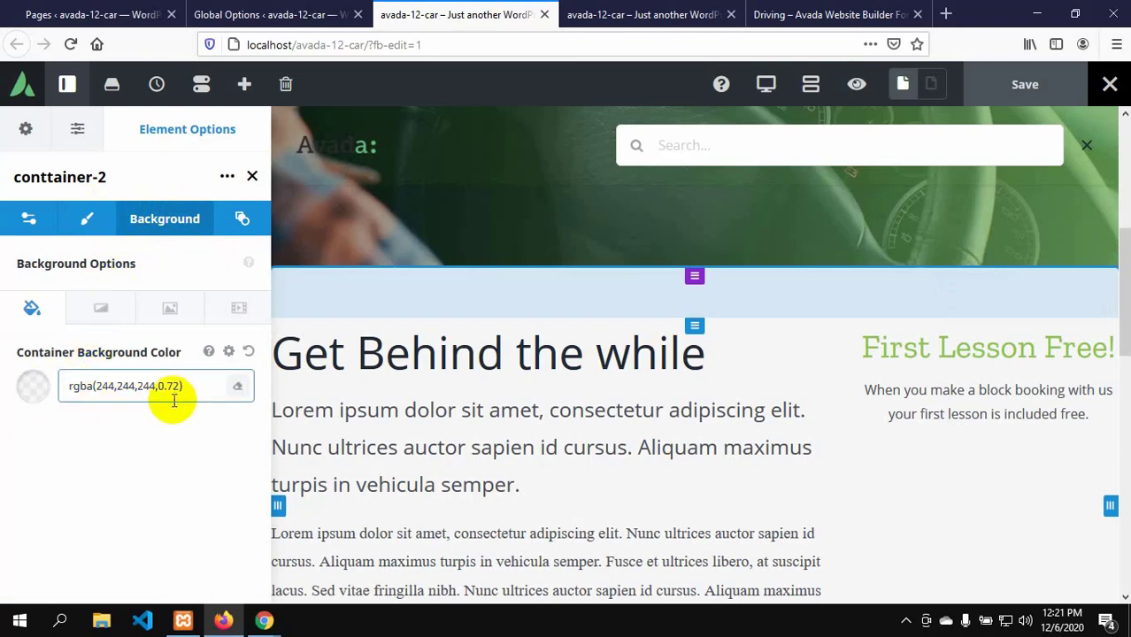
pyautogui.click(31, 391)
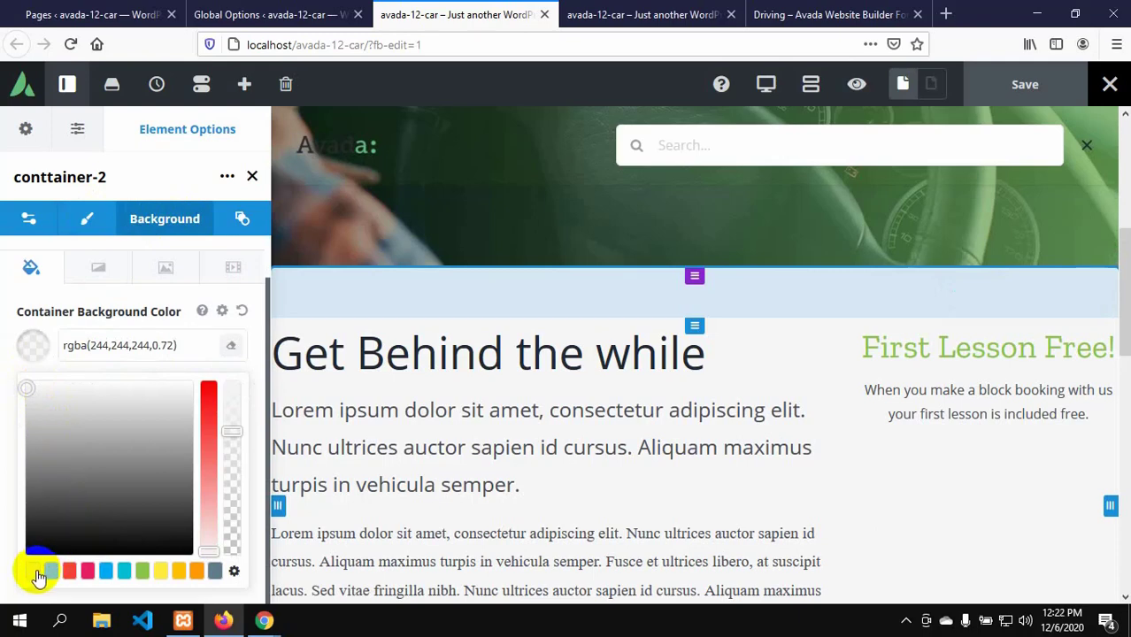
pyautogui.click(32, 574)
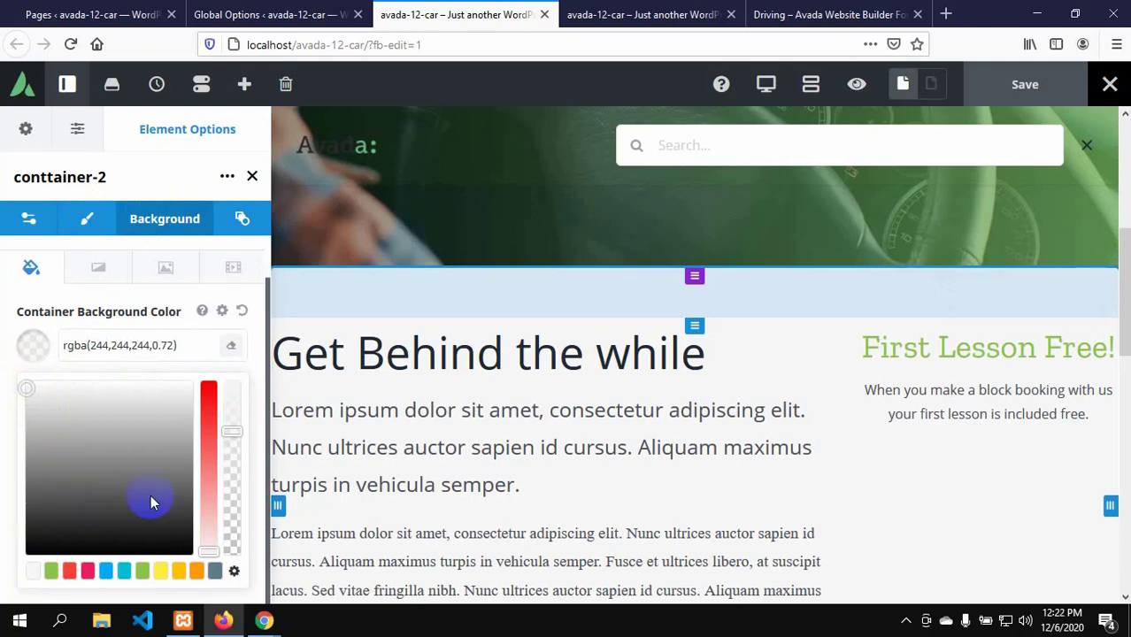
pyautogui.moveTo(229, 431); pyautogui.dragTo(235, 537)
pyautogui.click(235, 534)
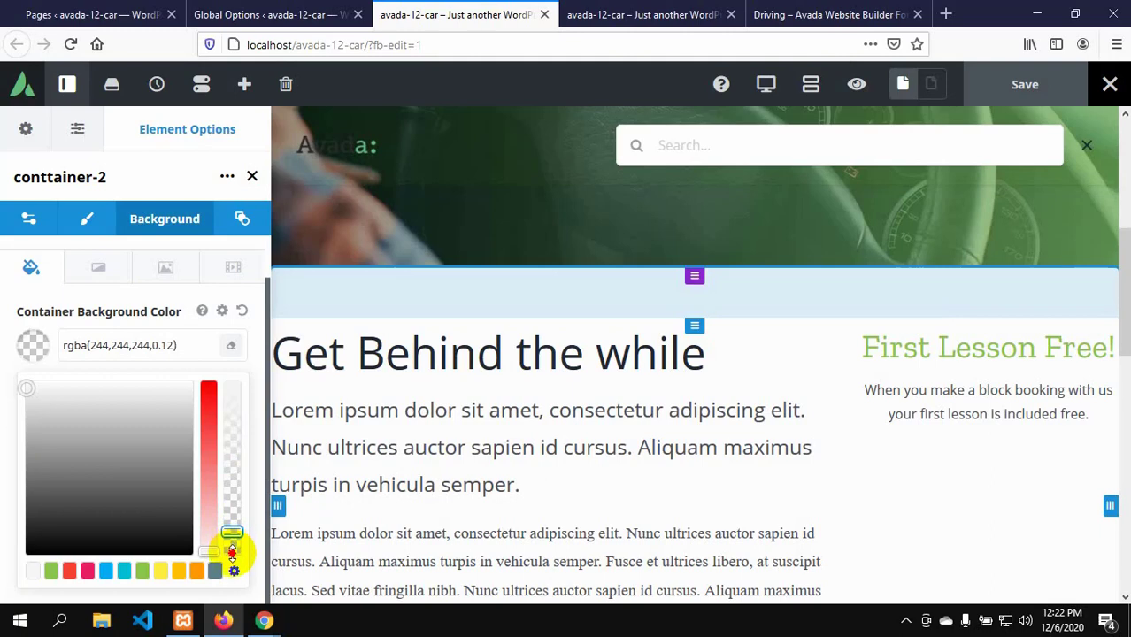
pyautogui.moveTo(232, 556); pyautogui.dragTo(234, 539)
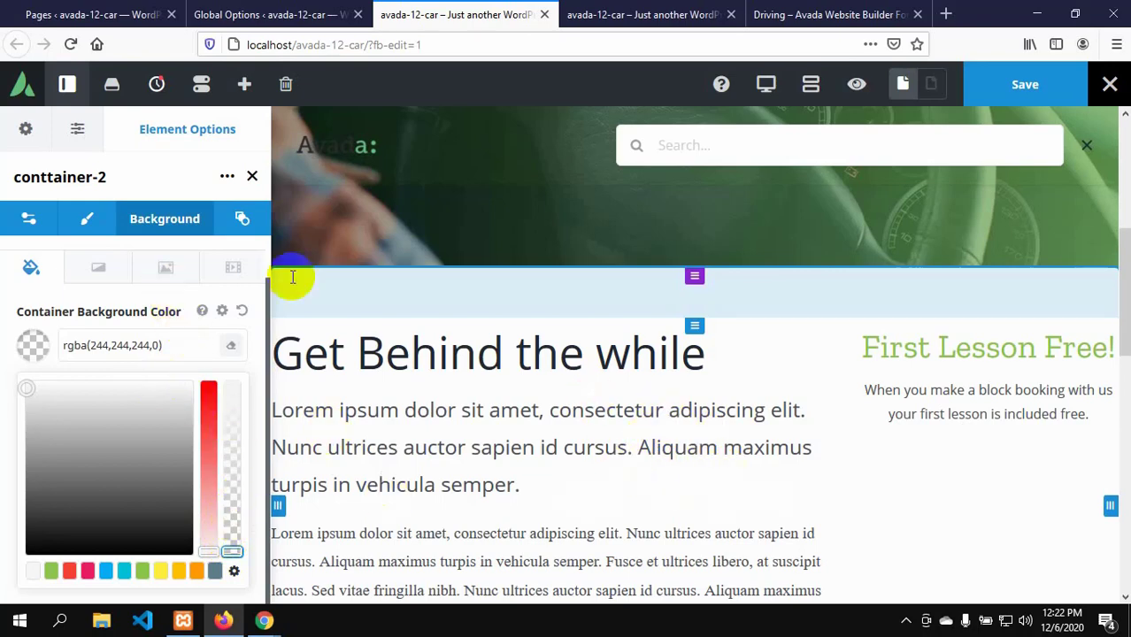
# - Save the container background change and reload the live home page to check the section
pyautogui.click(1029, 86)
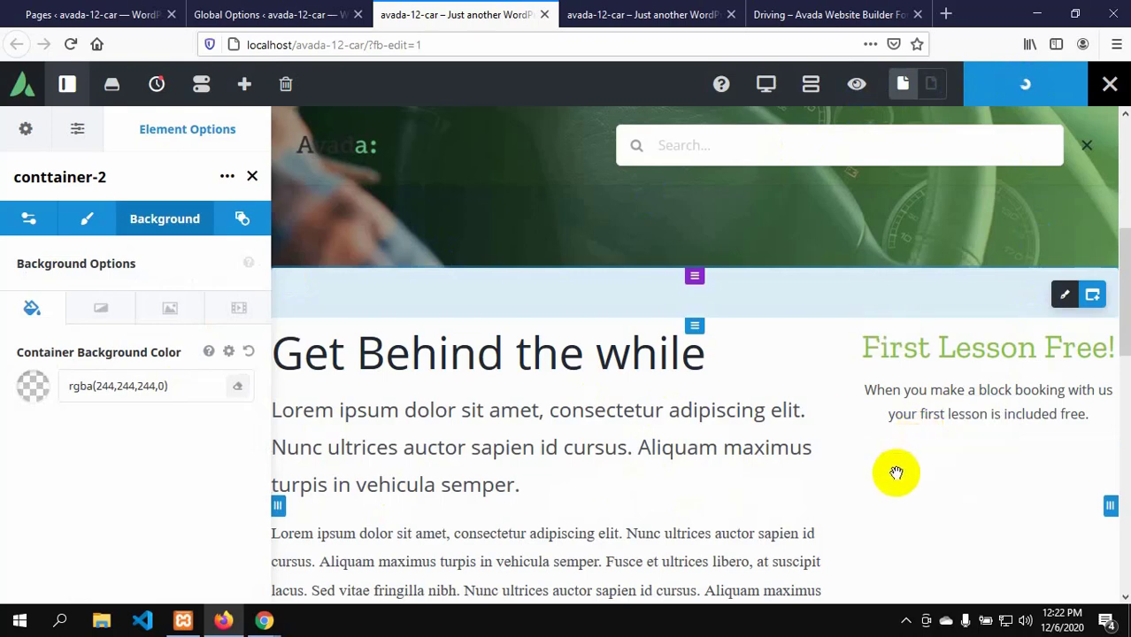
pyautogui.click(598, 14)
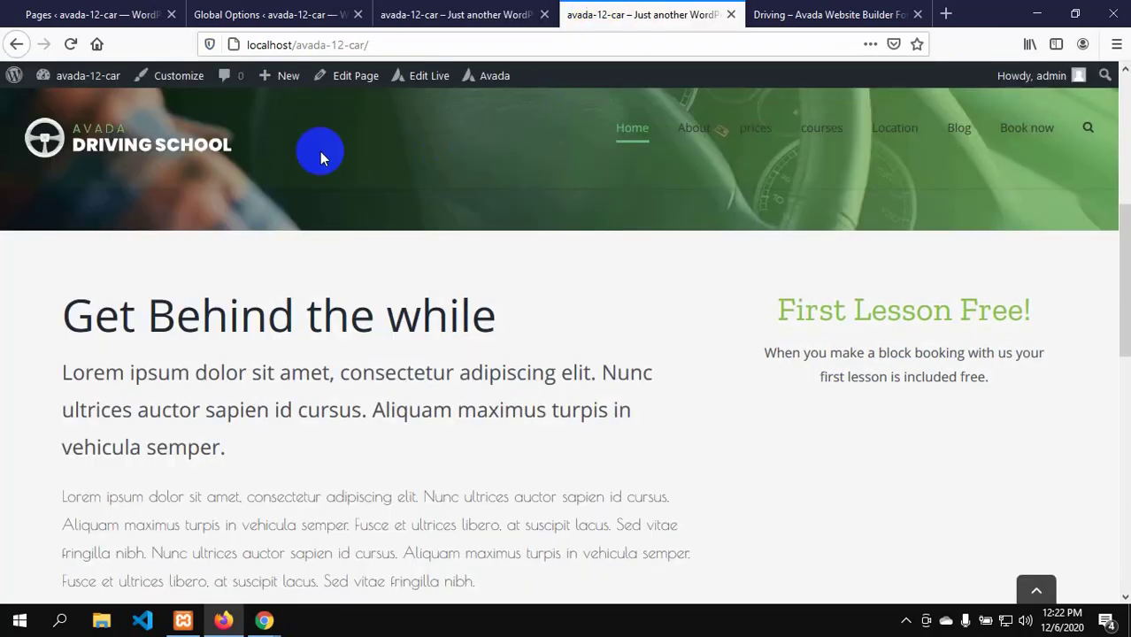
pyautogui.click(70, 46)
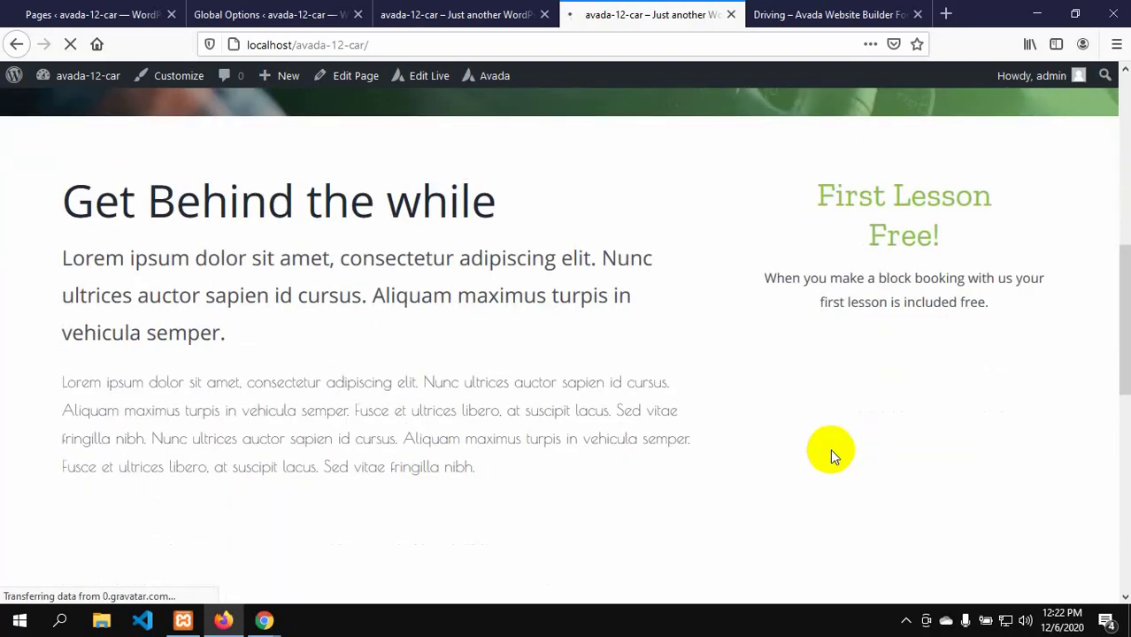
pyautogui.scroll(-2, 830, 449)
pyautogui.scroll(5, 829, 449)
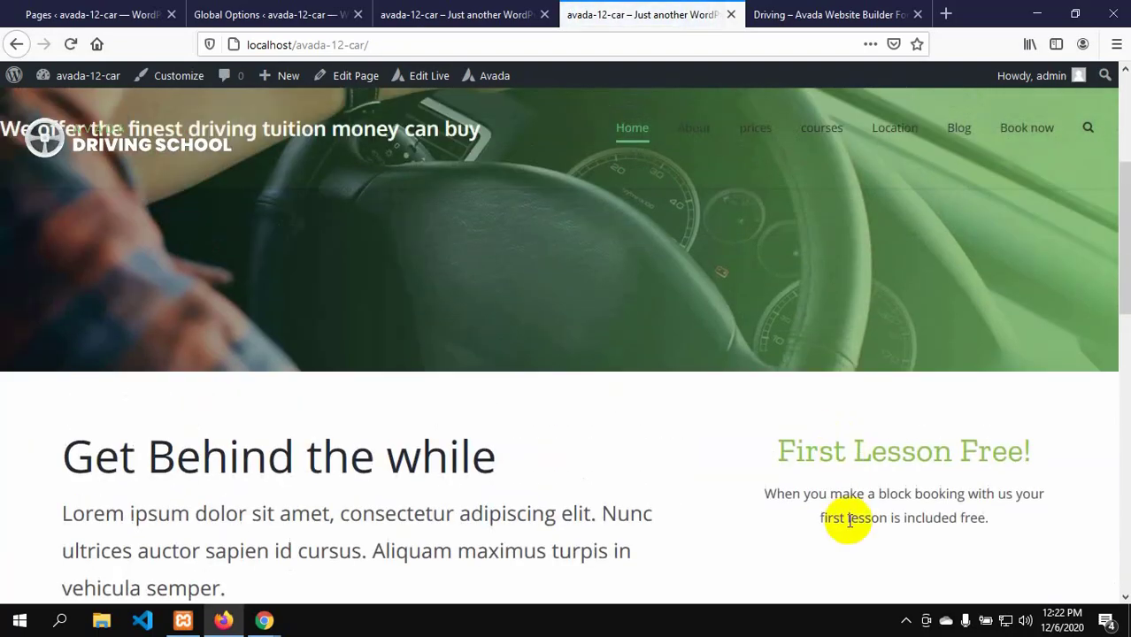
pyautogui.scroll(-3, 855, 502)
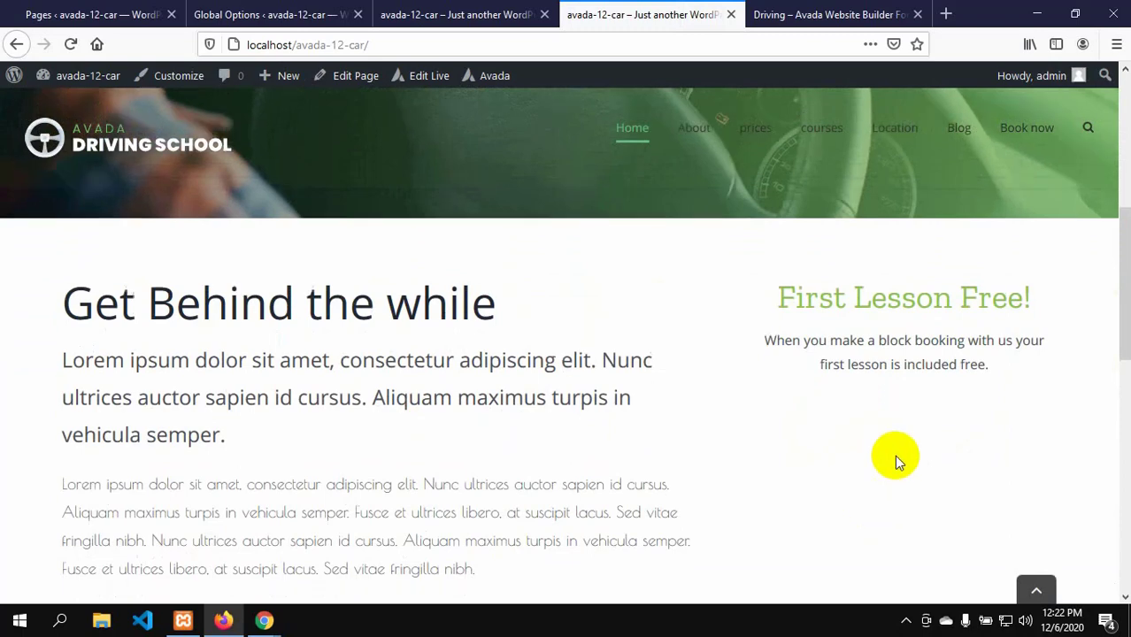
pyautogui.scroll(-2, 896, 459)
pyautogui.scroll(2, 896, 459)
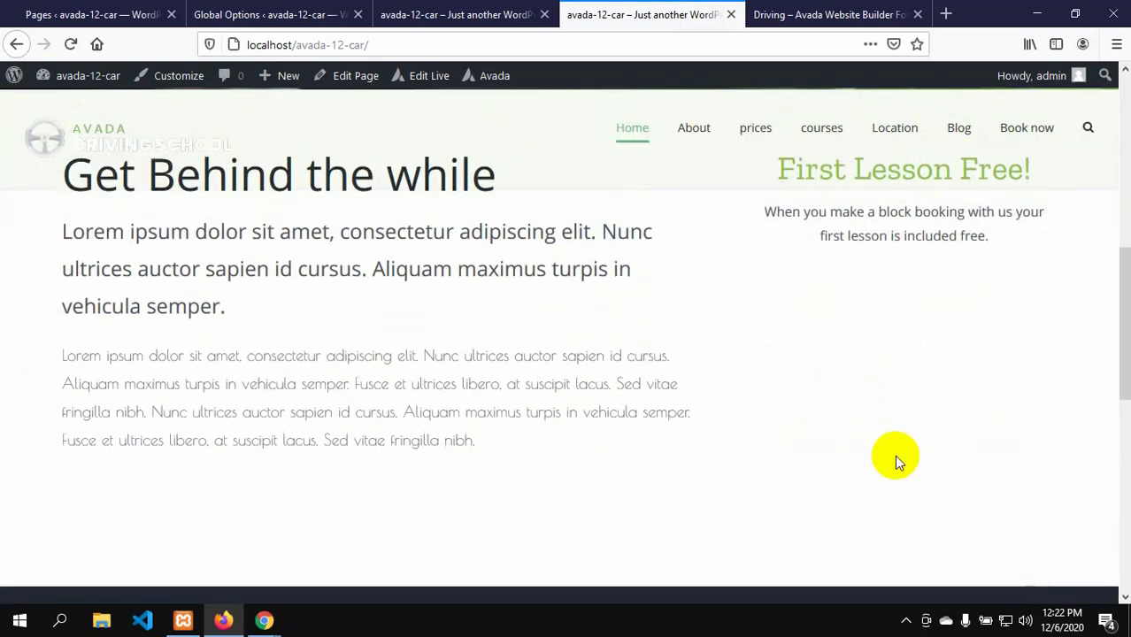
pyautogui.scroll(1, 895, 460)
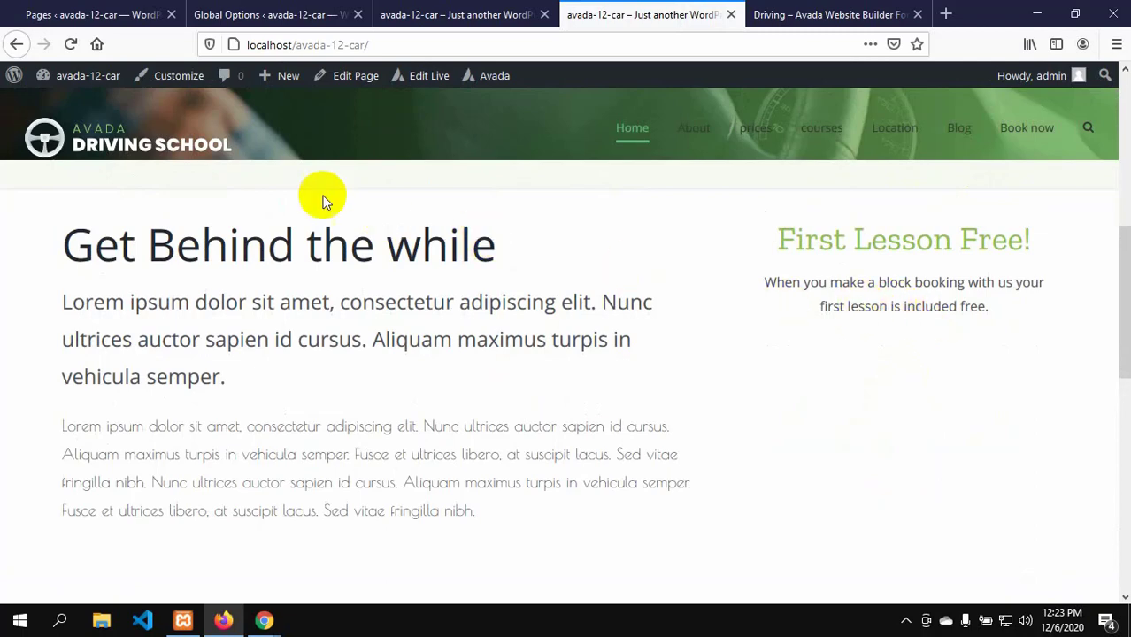
# - Open the WordPress page for adding new plugins, search the directory for "contact form7" and look through the results
pyautogui.click(78, 11)
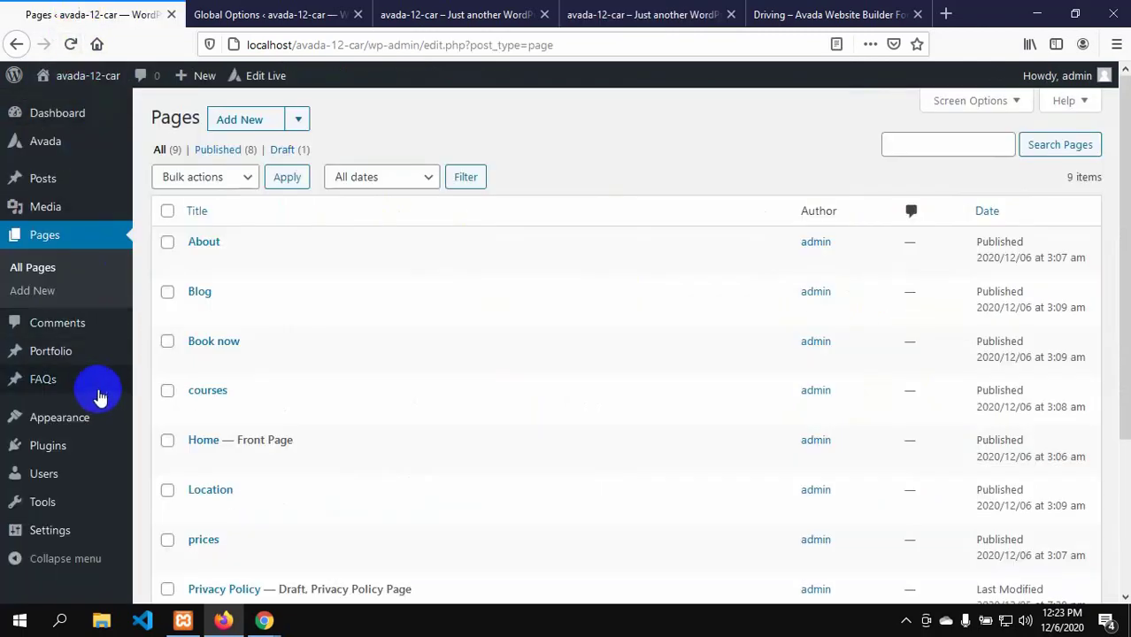
pyautogui.moveTo(69, 449)
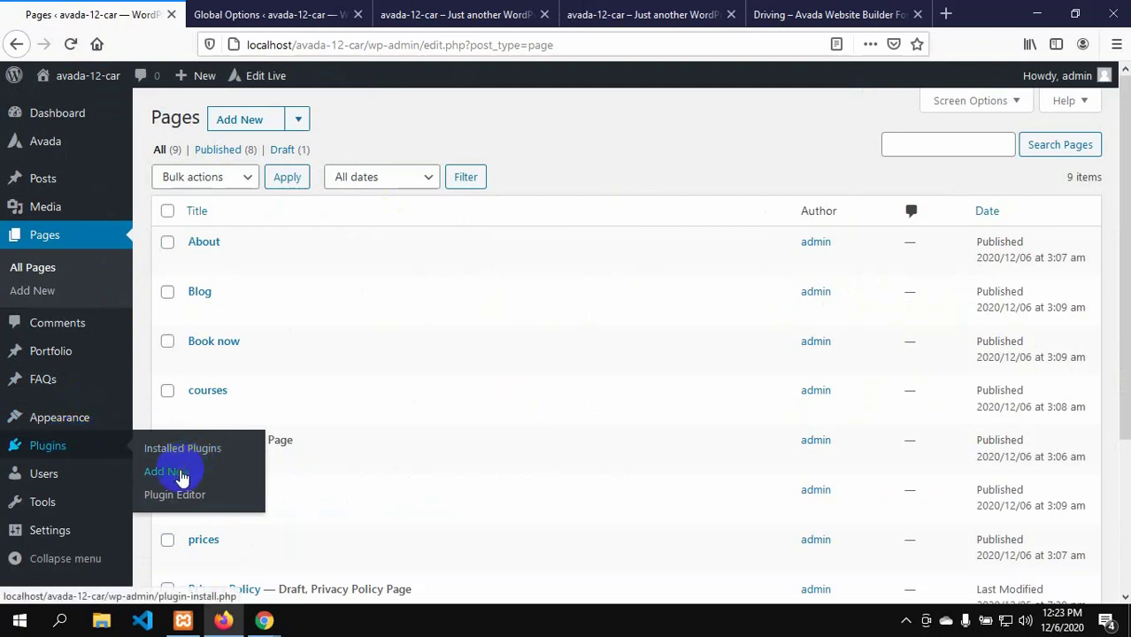
pyautogui.click(182, 475)
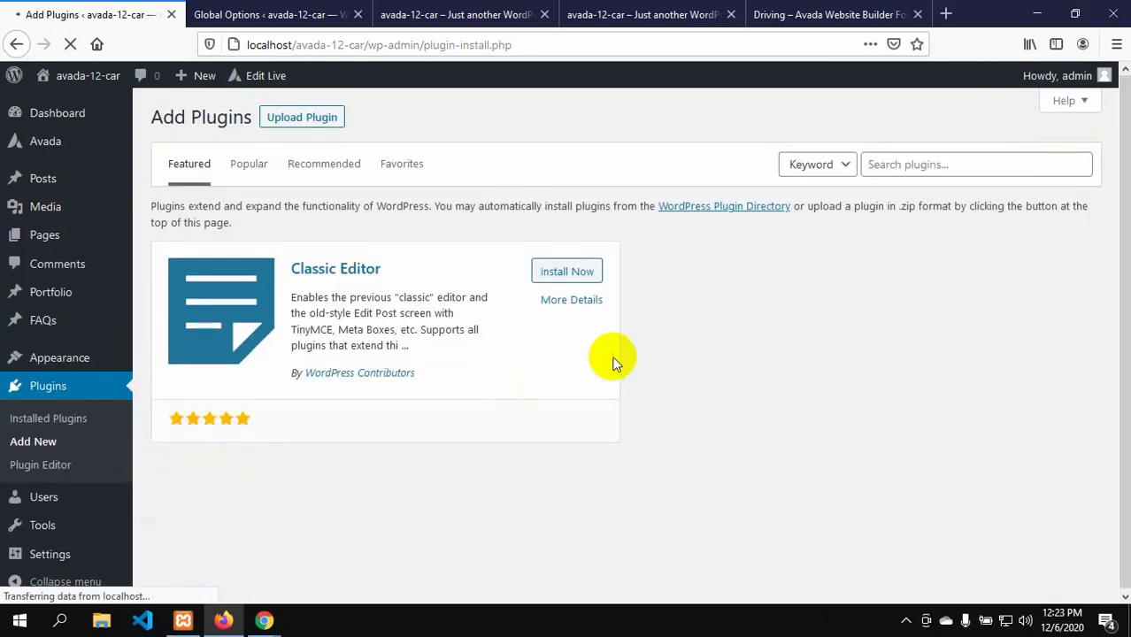
pyautogui.click(918, 164)
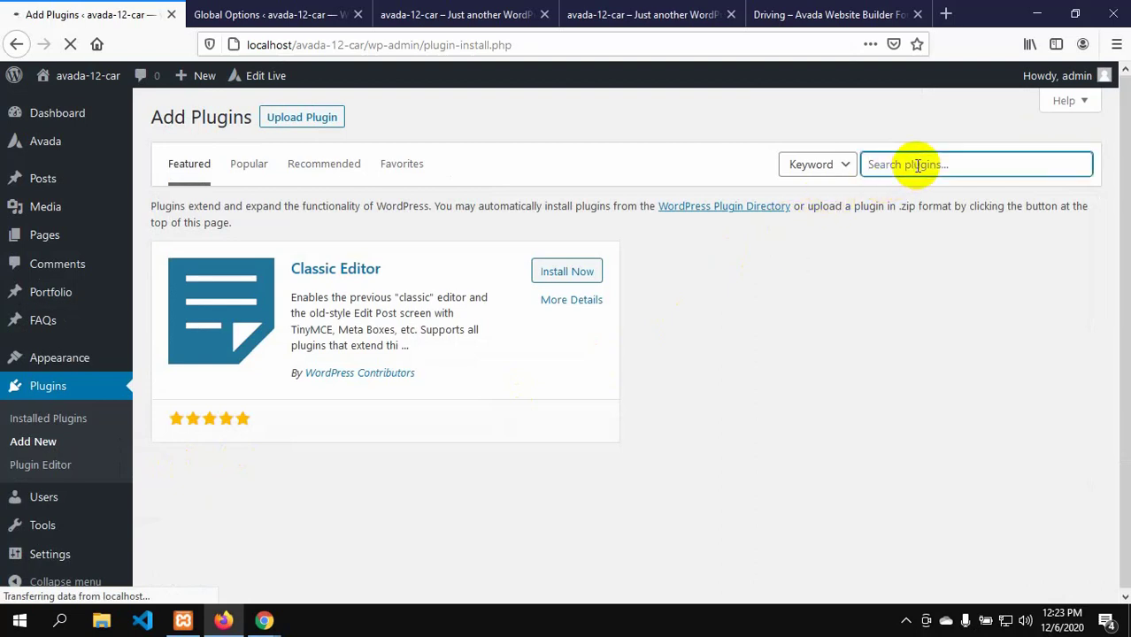
pyautogui.write('con')
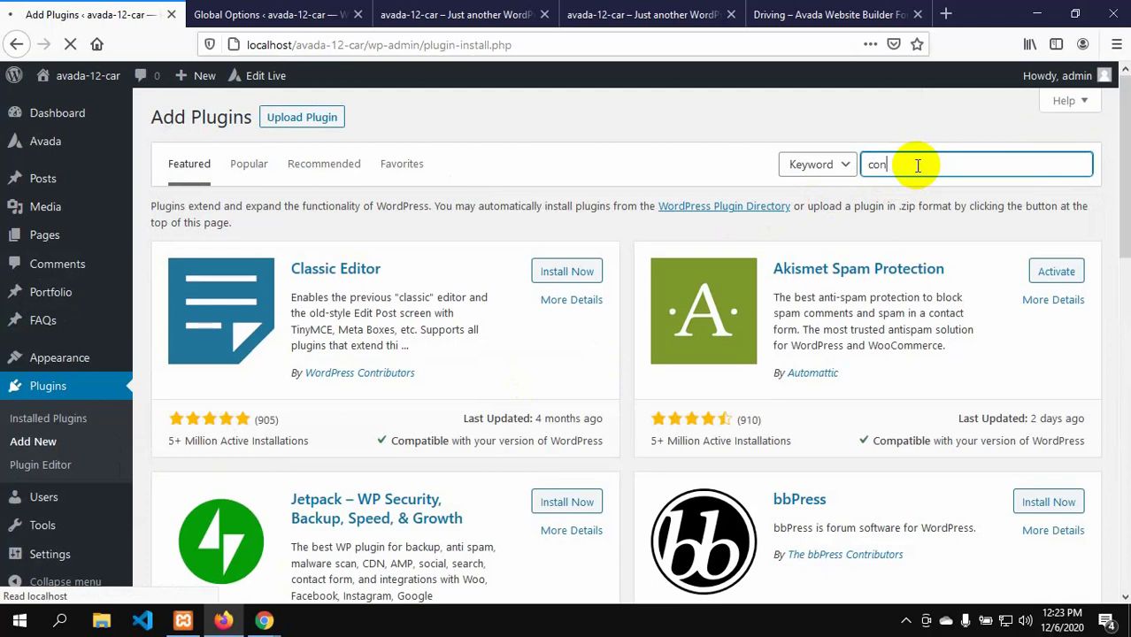
pyautogui.write('tact')
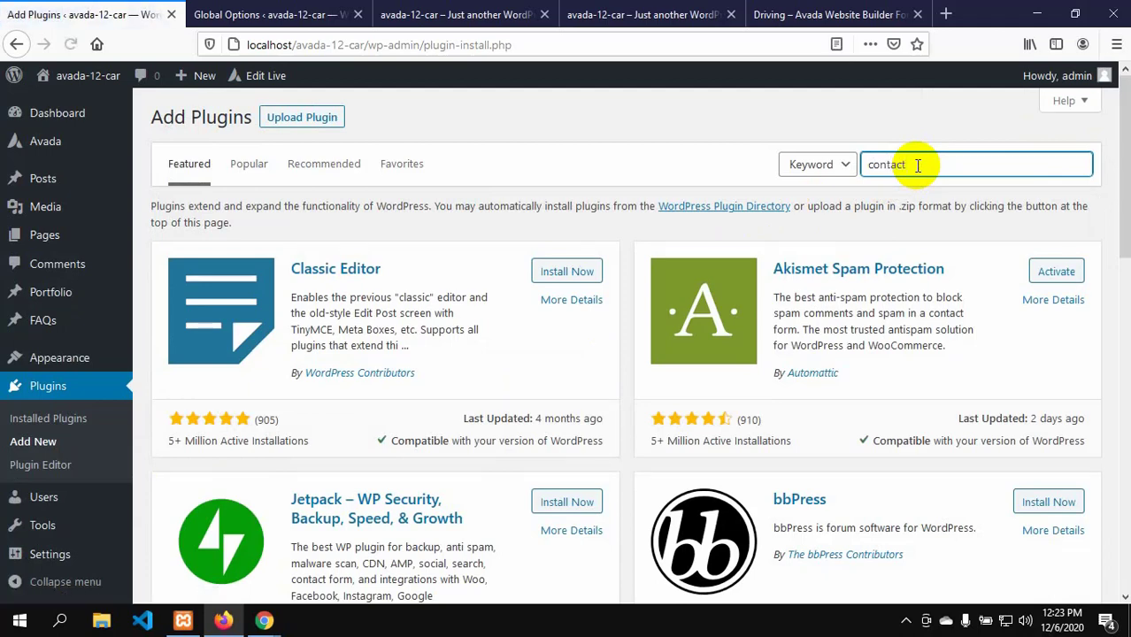
pyautogui.write(' form')
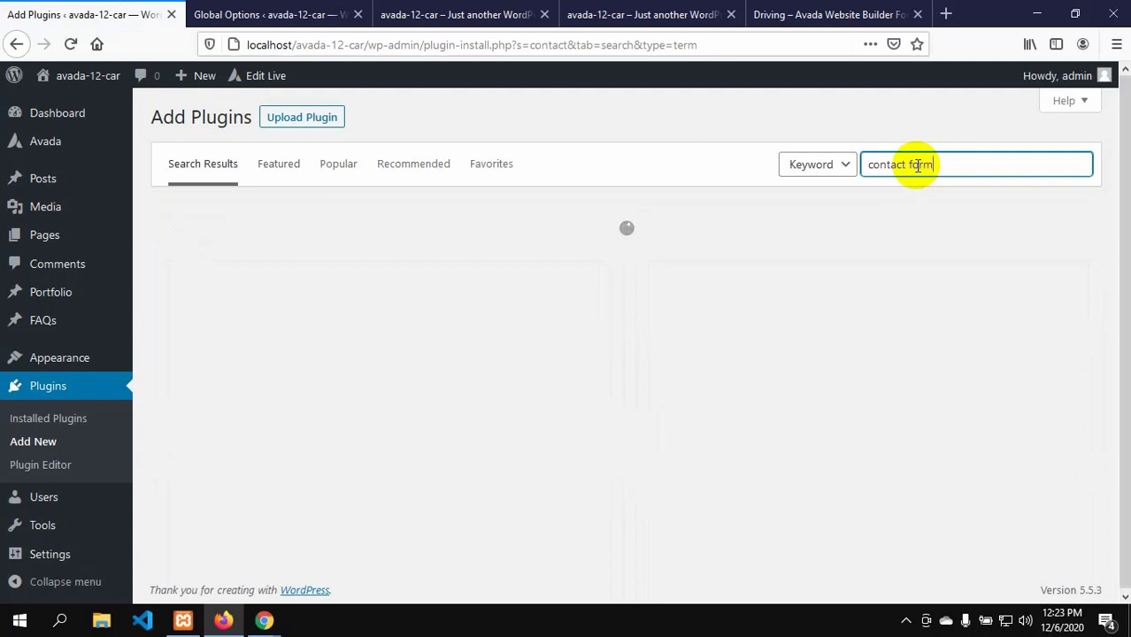
pyautogui.write('7')
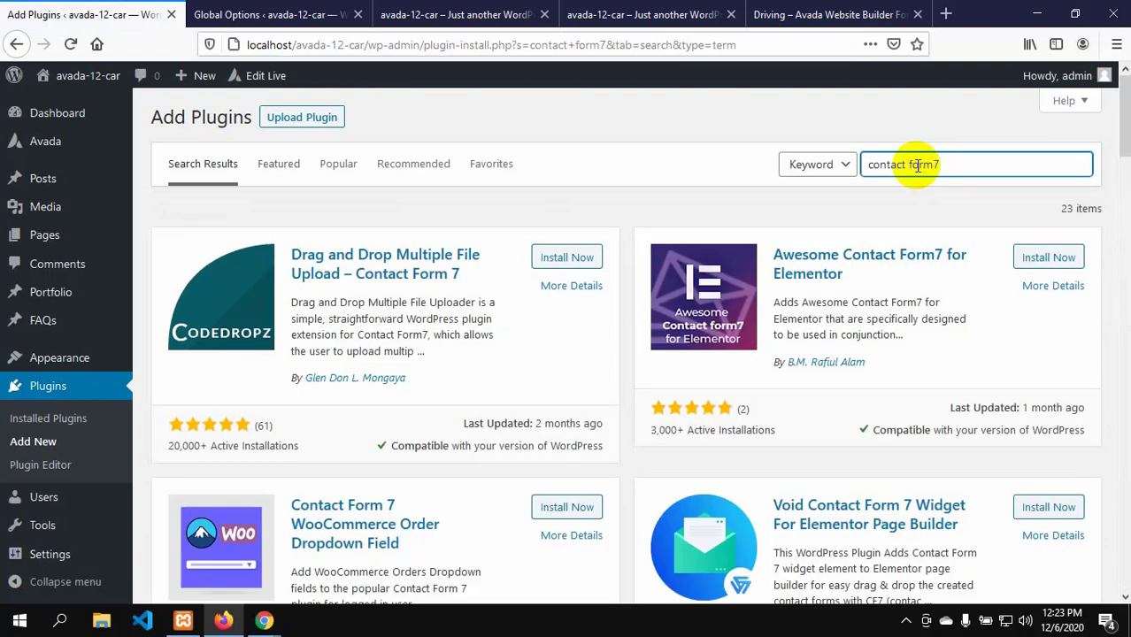
pyautogui.scroll(-10, 522, 478)
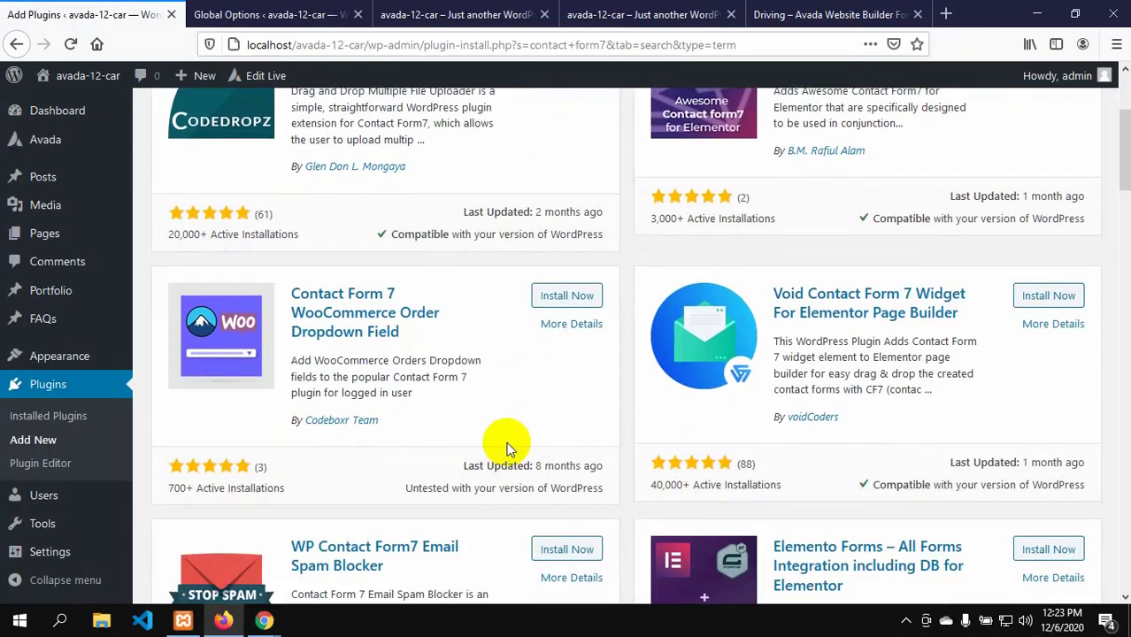
pyautogui.scroll(-4, 511, 434)
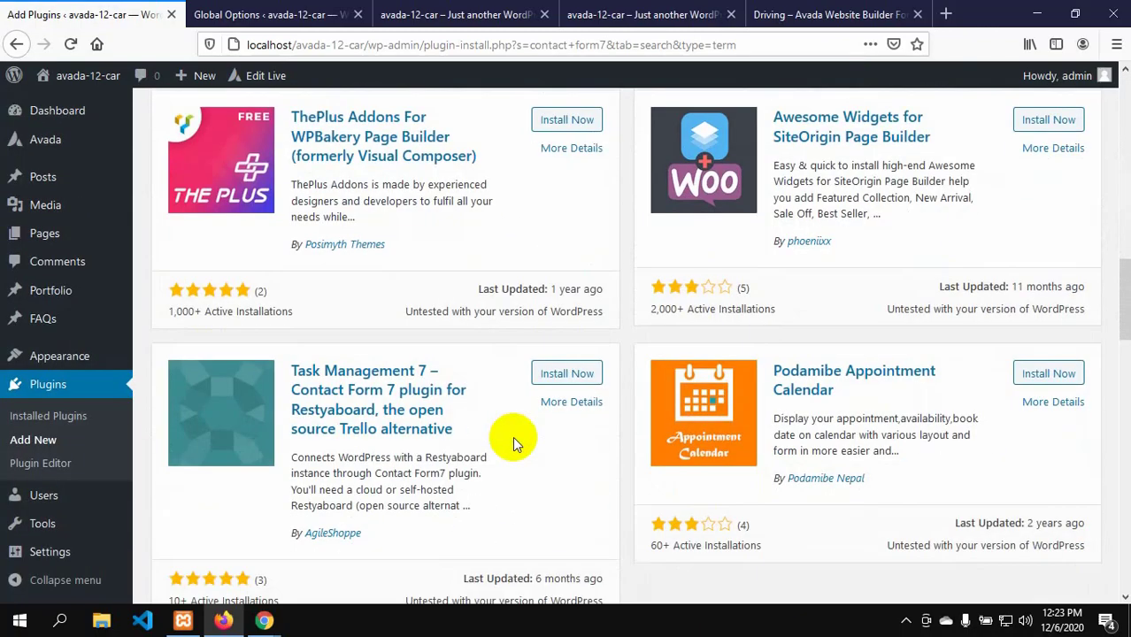
pyautogui.scroll(8, 513, 436)
pyautogui.scroll(5, 514, 436)
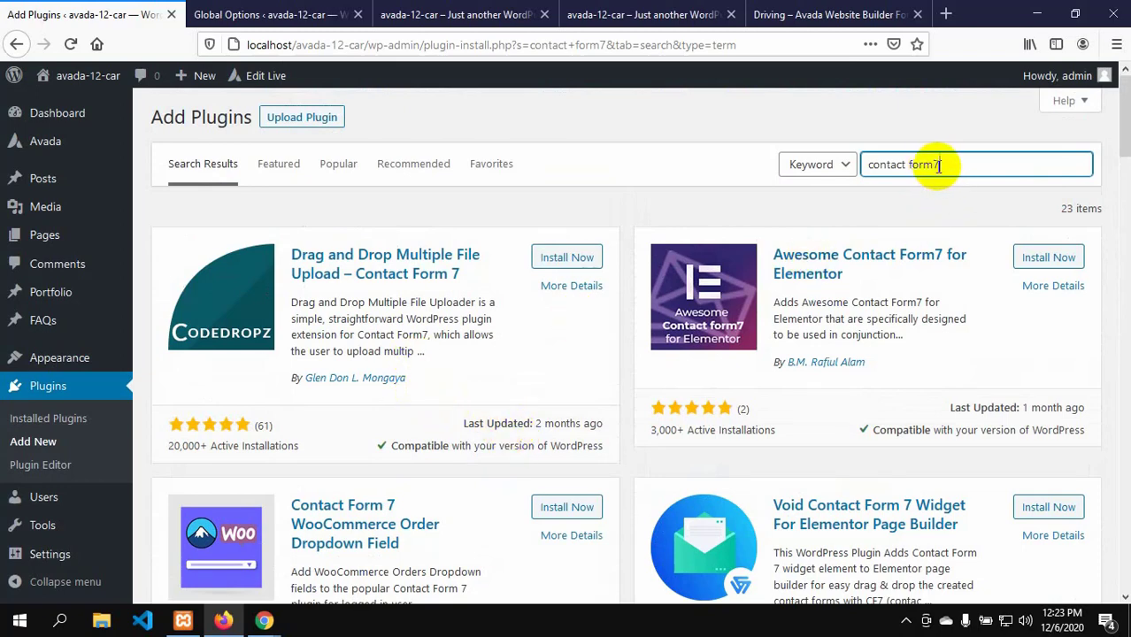
# - Refine the plugin search to "contact form-7" and install and activate the Contact Form 7 plugin
pyautogui.press('Left')
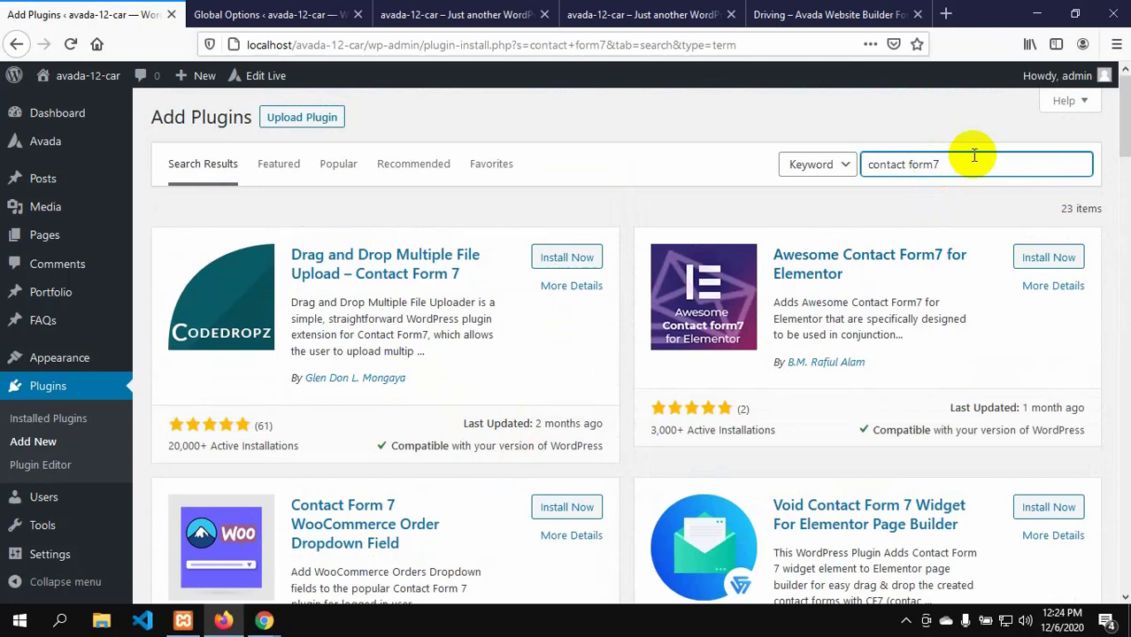
pyautogui.write('-')
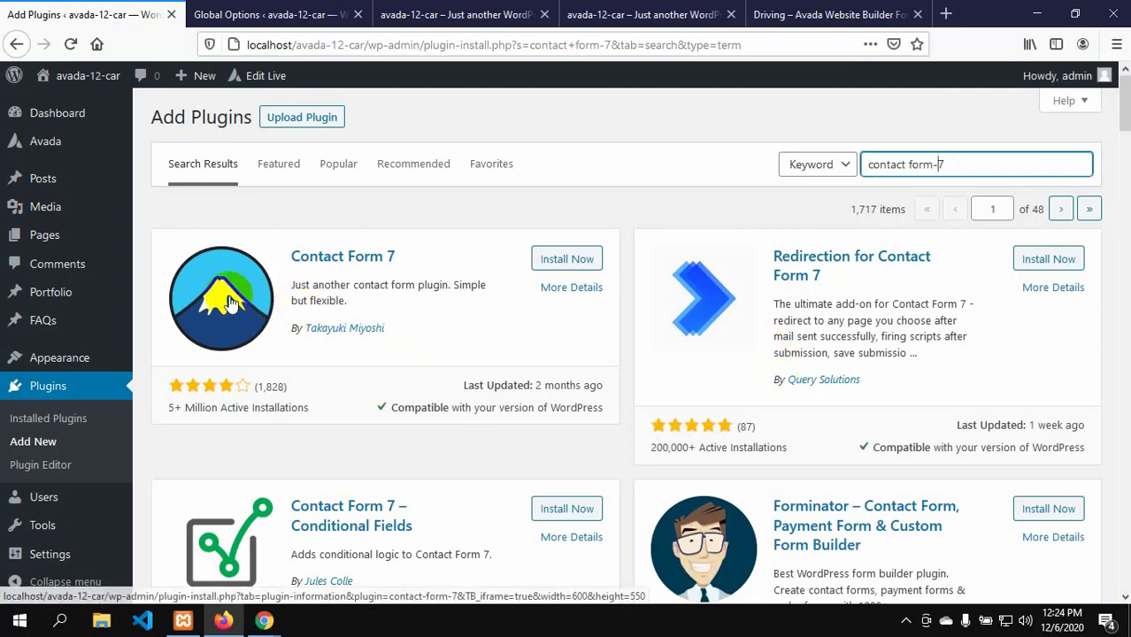
pyautogui.click(567, 260)
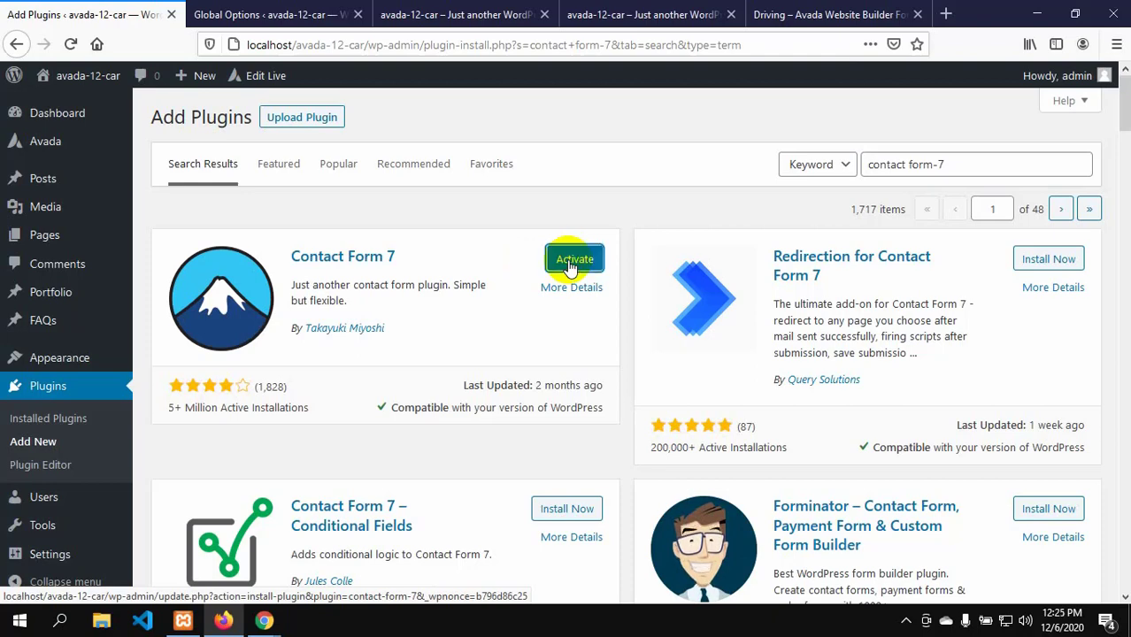
pyautogui.click(571, 266)
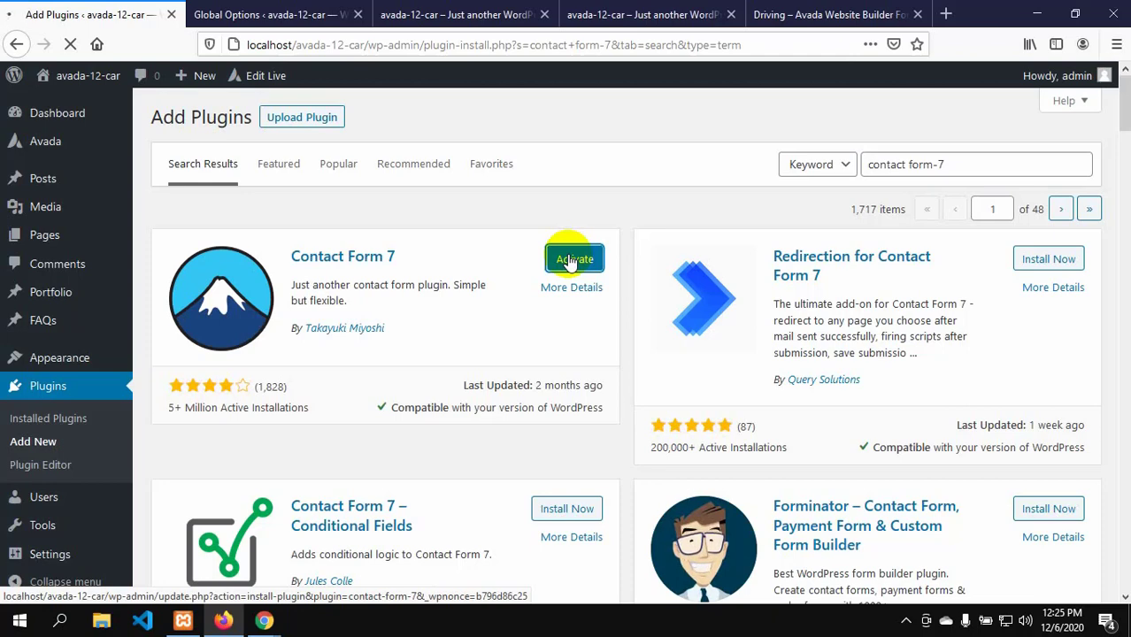
# - Return to the live builder of the avada-12-car home page and reload it, confirming that the page may be left
pyautogui.click(394, 14)
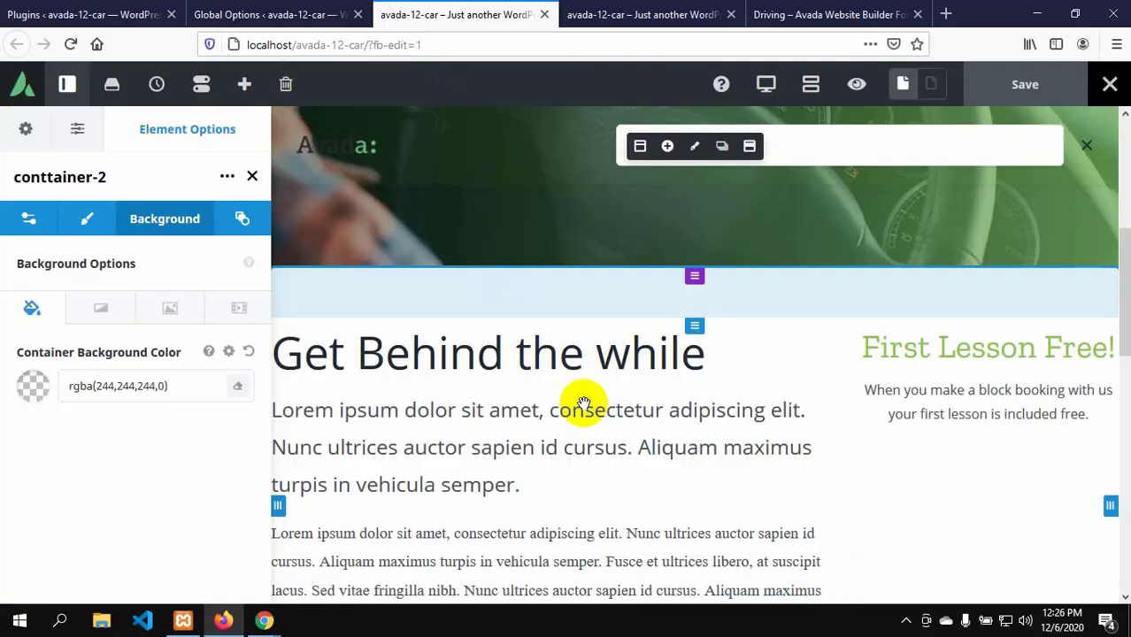
pyautogui.scroll(2, 606, 396)
pyautogui.scroll(-2, 900, 420)
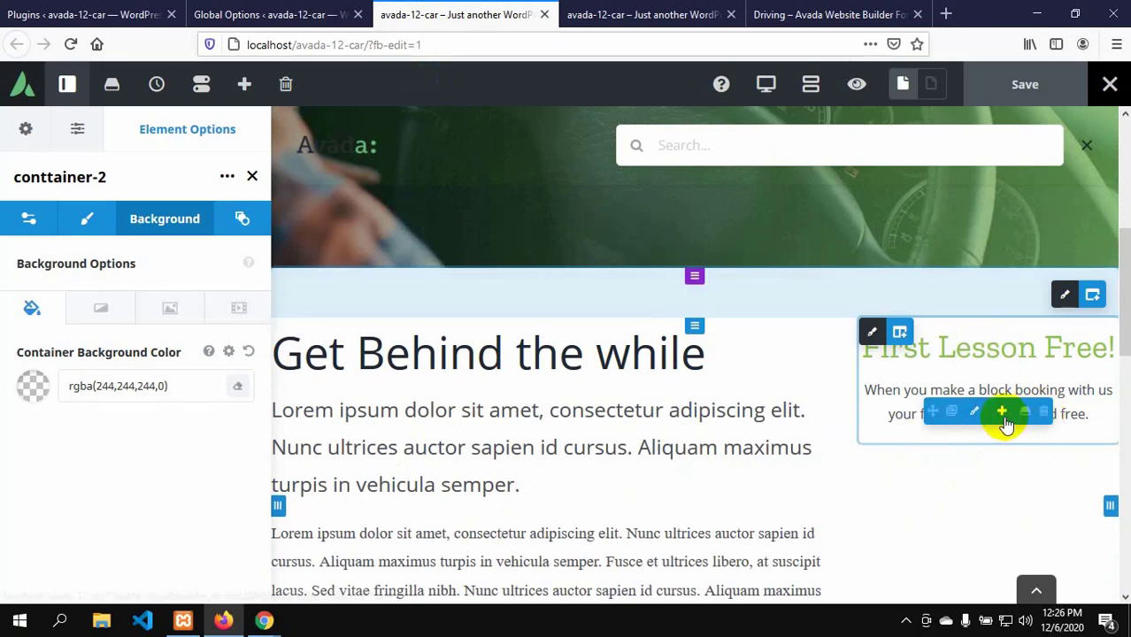
pyautogui.click(76, 52)
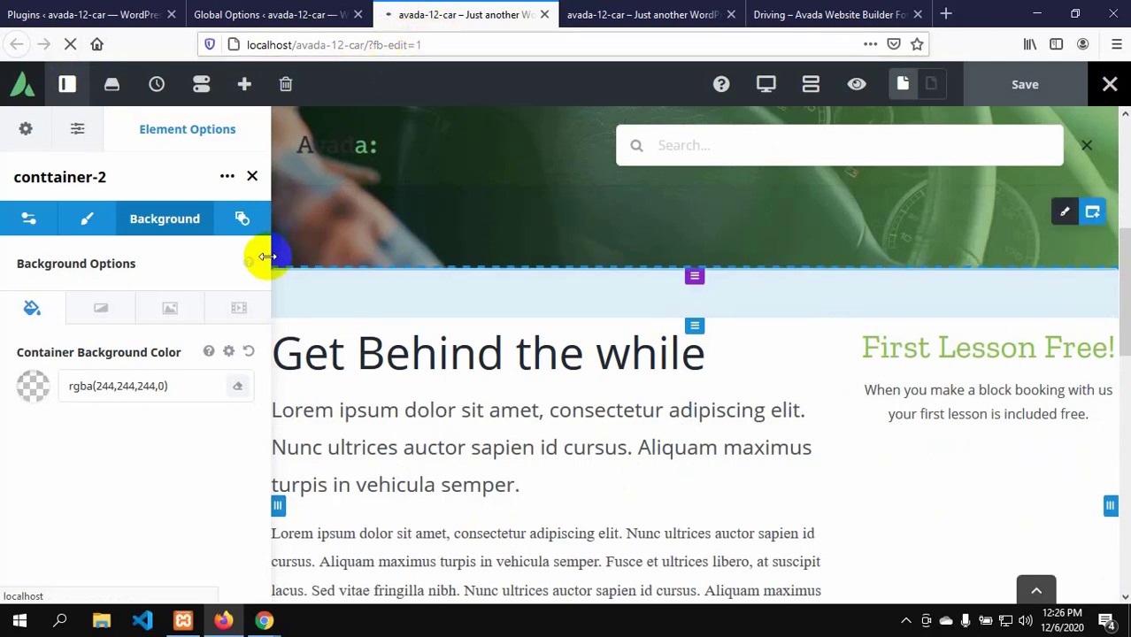
pyautogui.click(307, 244)
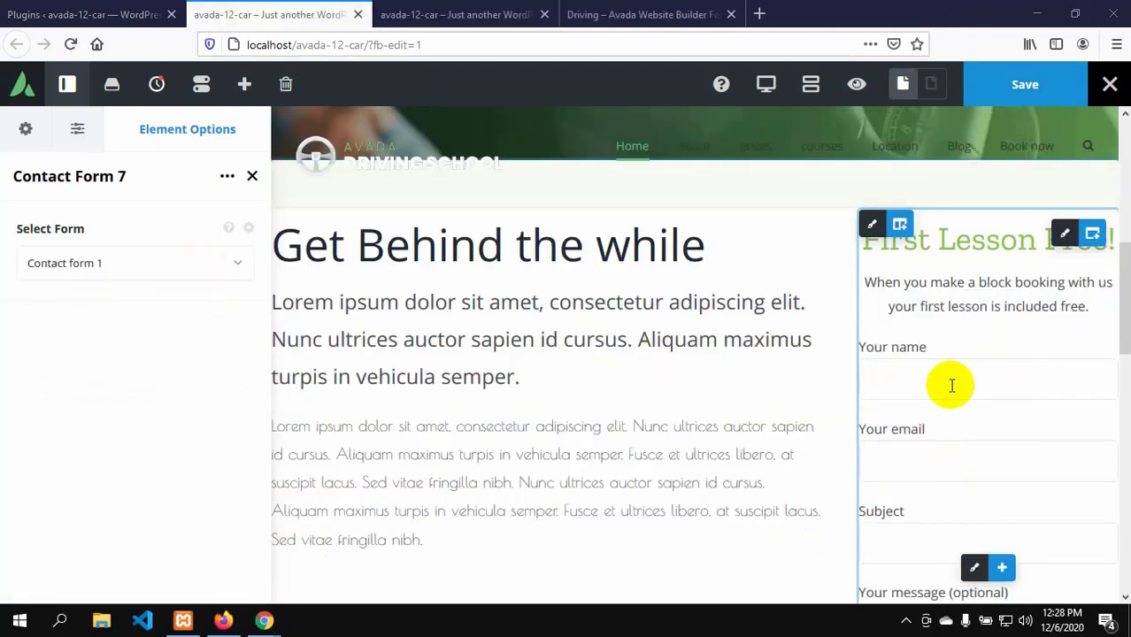
# - Compare the contact form in the "First Lesson Free!" column with the form in the Avada driving demo and check the live home page
pyautogui.scroll(-3, 953, 404)
pyautogui.scroll(5, 954, 404)
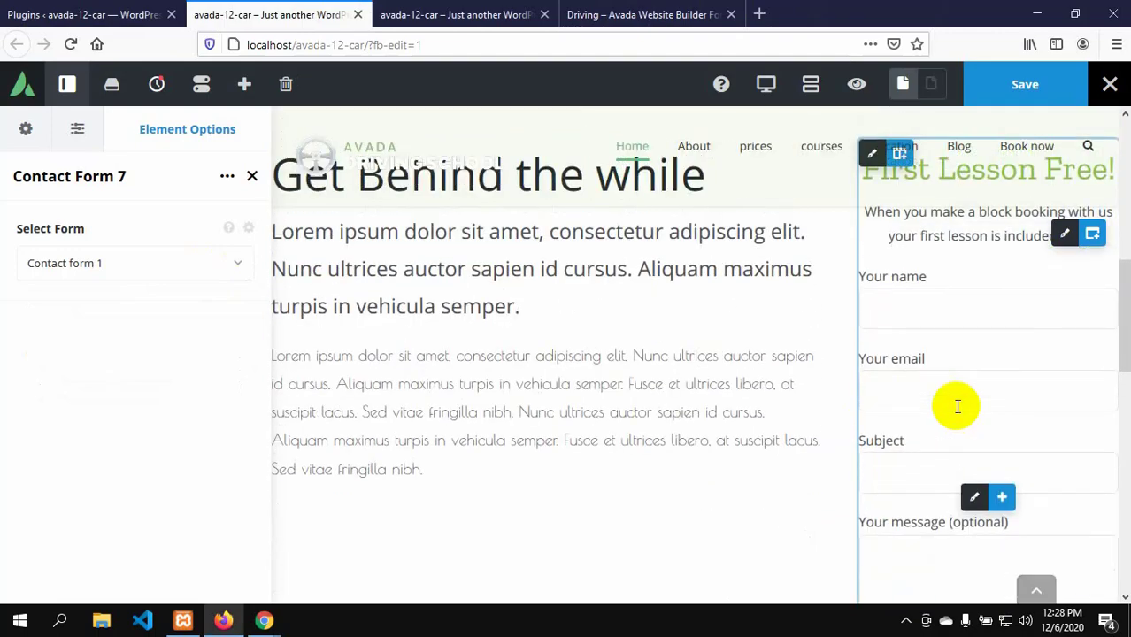
pyautogui.click(593, 13)
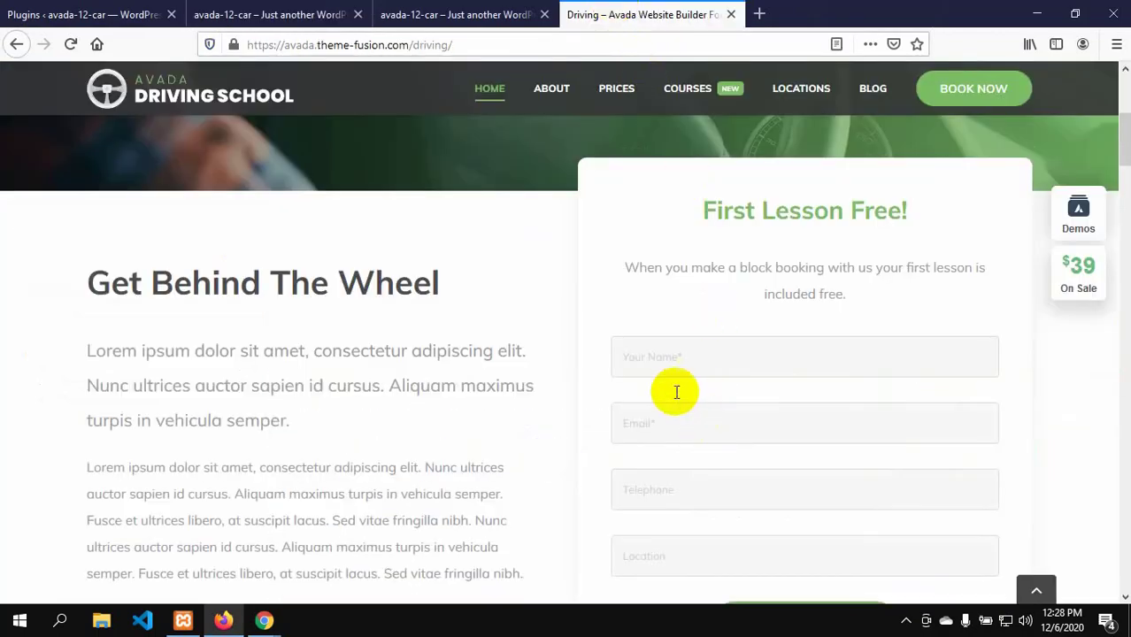
pyautogui.scroll(-3, 792, 443)
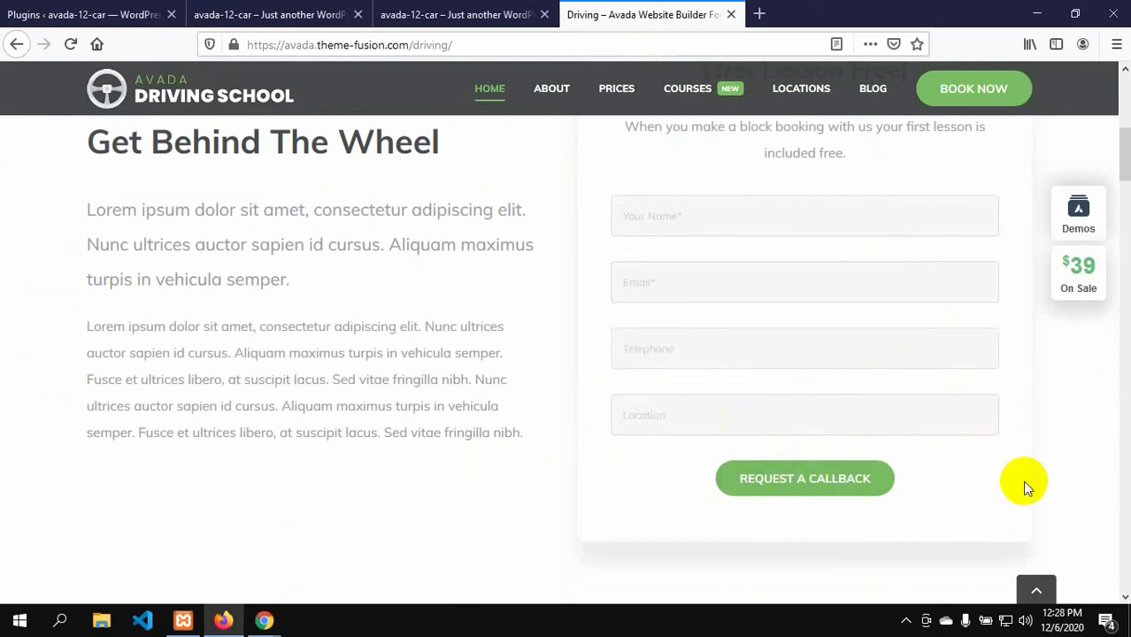
pyautogui.scroll(3, 1022, 480)
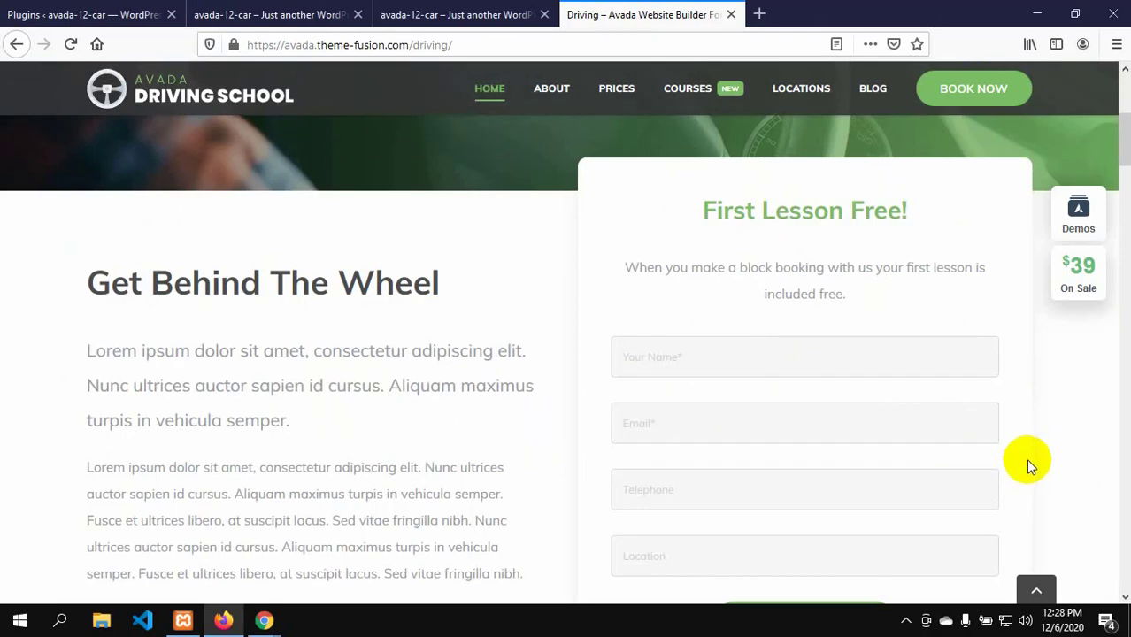
pyautogui.scroll(-3, 1023, 487)
pyautogui.scroll(-2, 1022, 487)
pyautogui.scroll(4, 1022, 487)
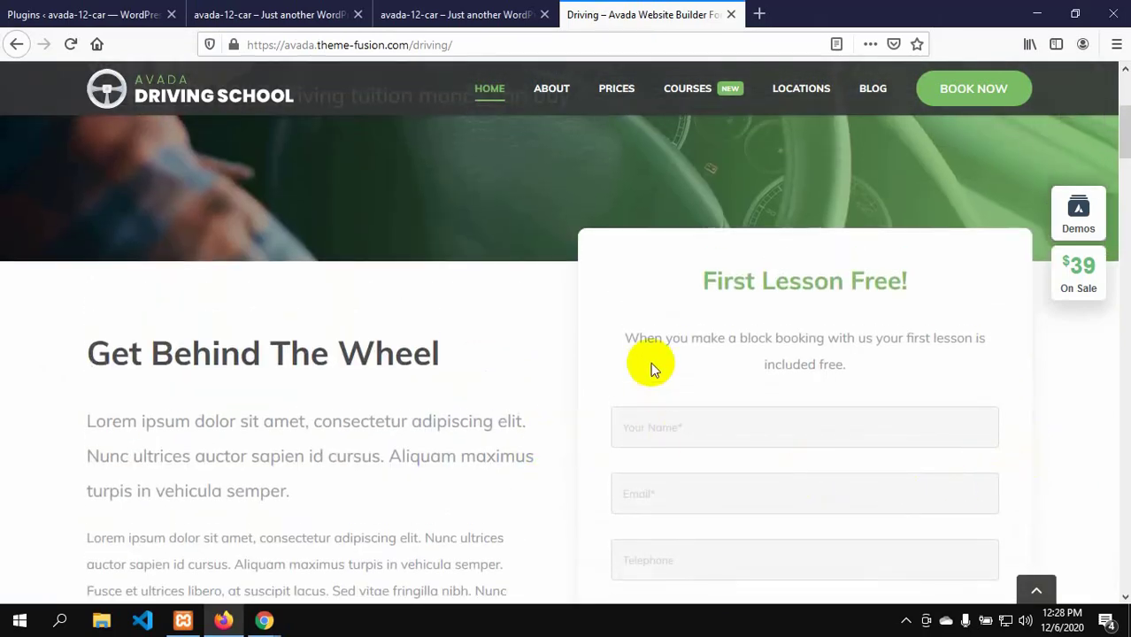
pyautogui.click(500, 104)
pyautogui.click(441, 15)
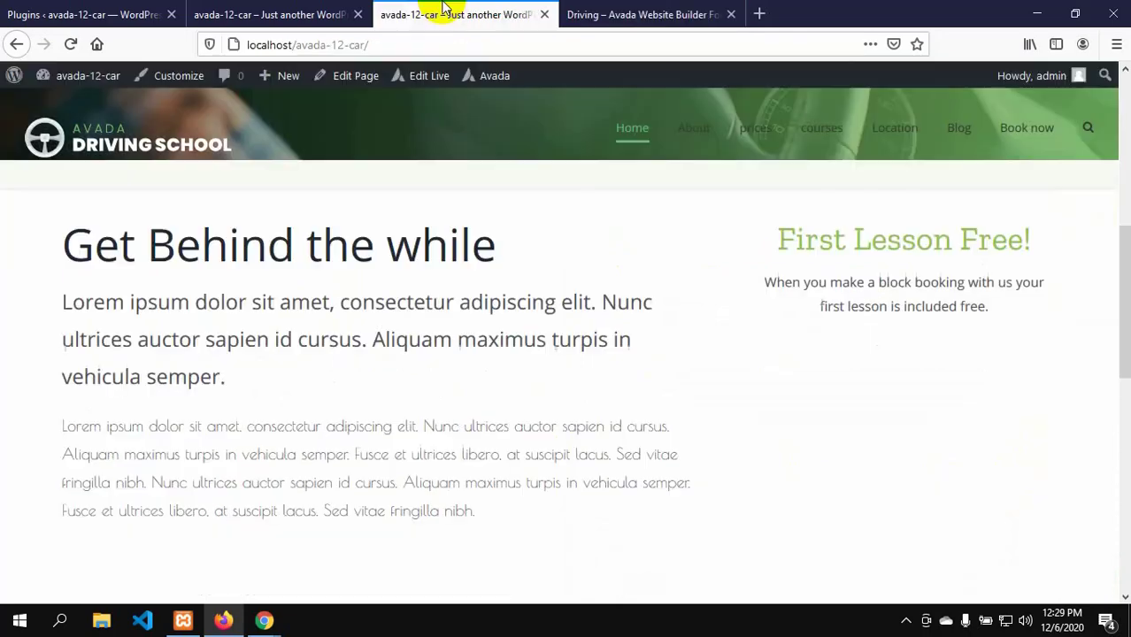
pyautogui.click(399, 75)
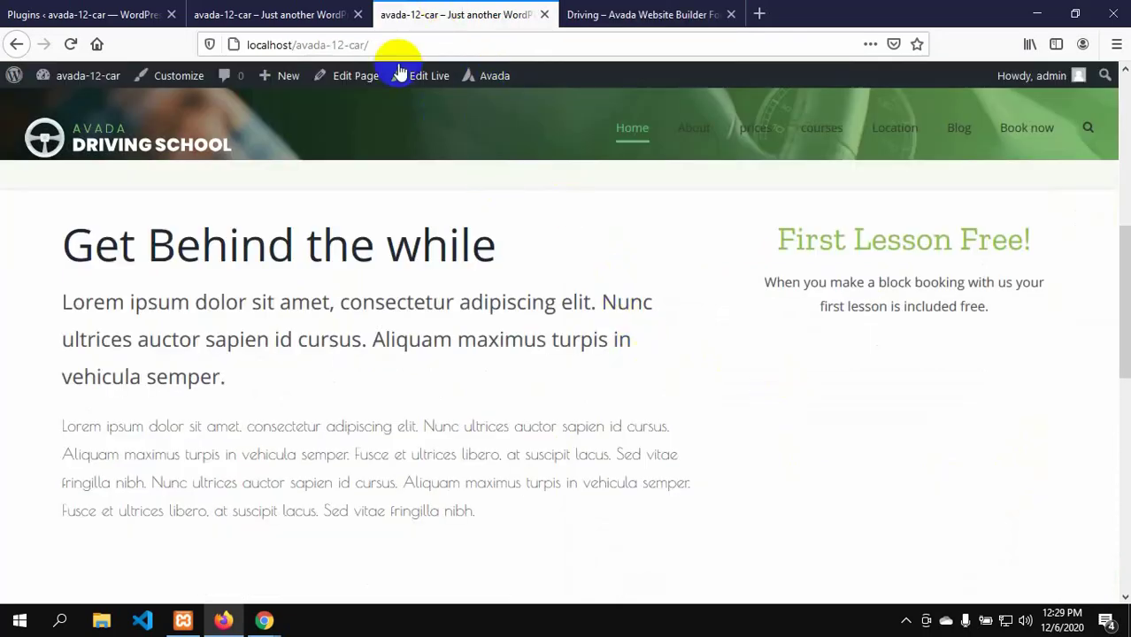
# - In the live builder, set the "Get Behind the while" column's width to 1/2
pyautogui.click(278, 15)
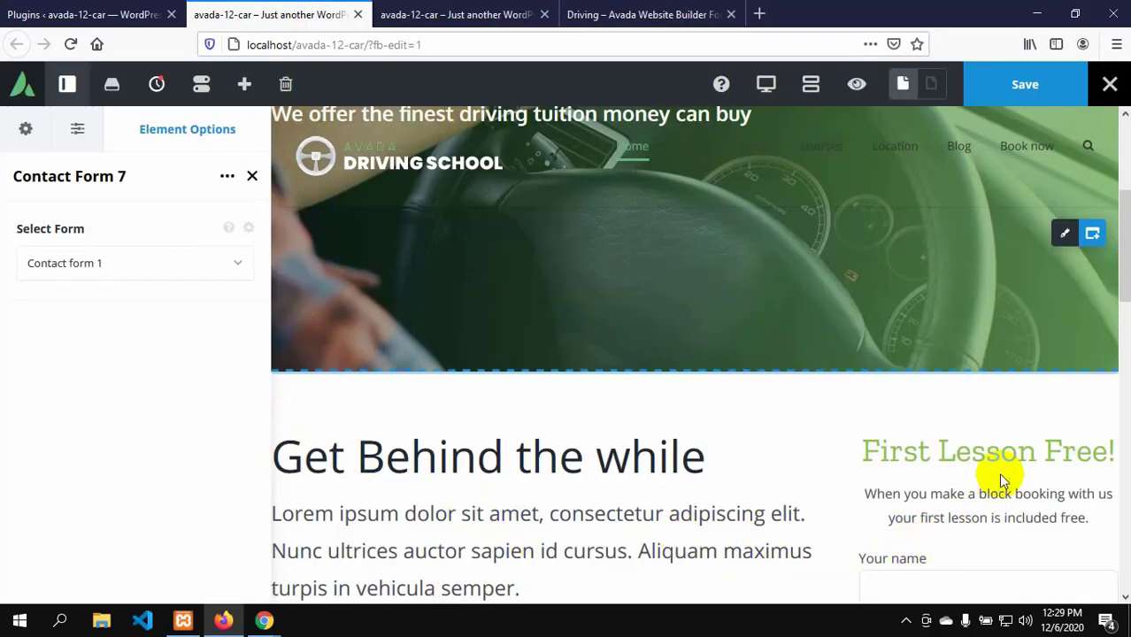
pyautogui.scroll(-2, 785, 428)
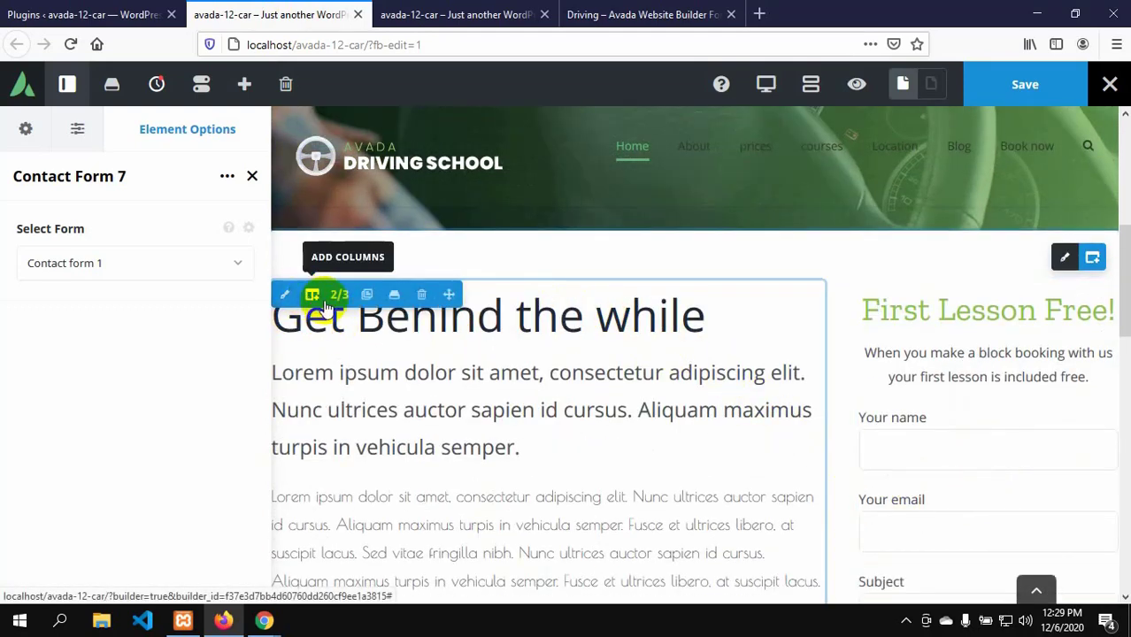
pyautogui.click(337, 299)
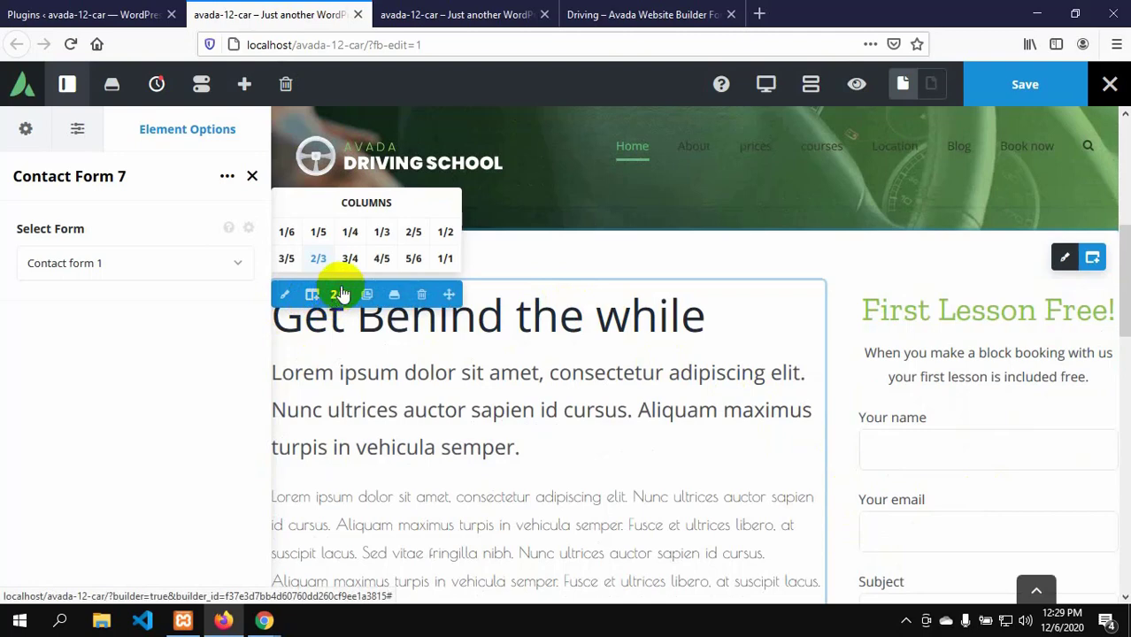
pyautogui.click(445, 234)
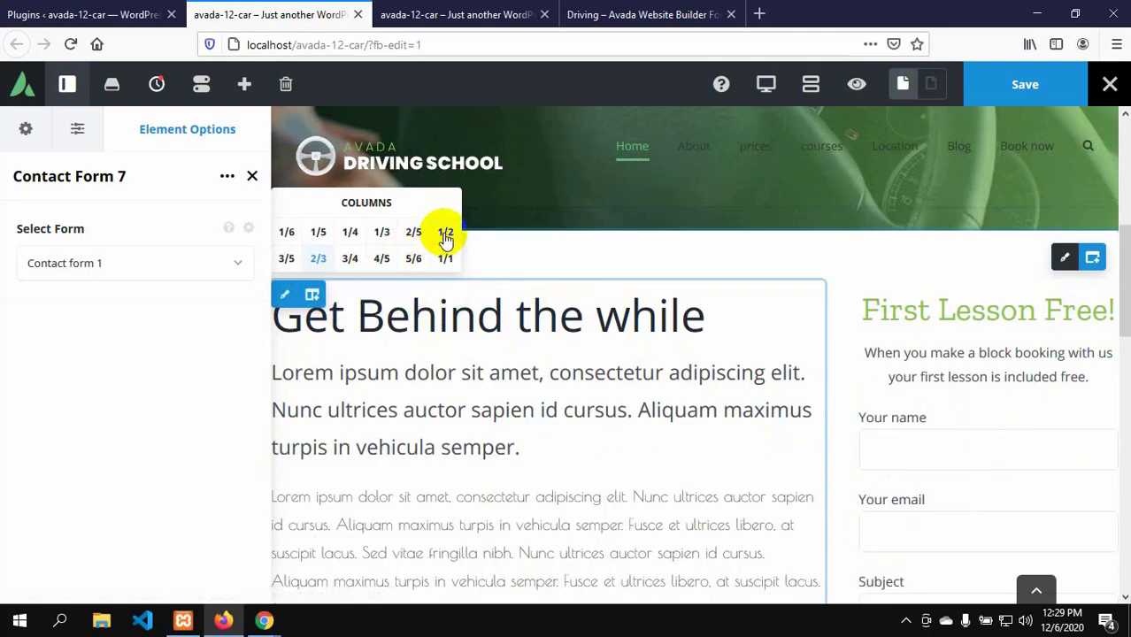
pyautogui.click(445, 233)
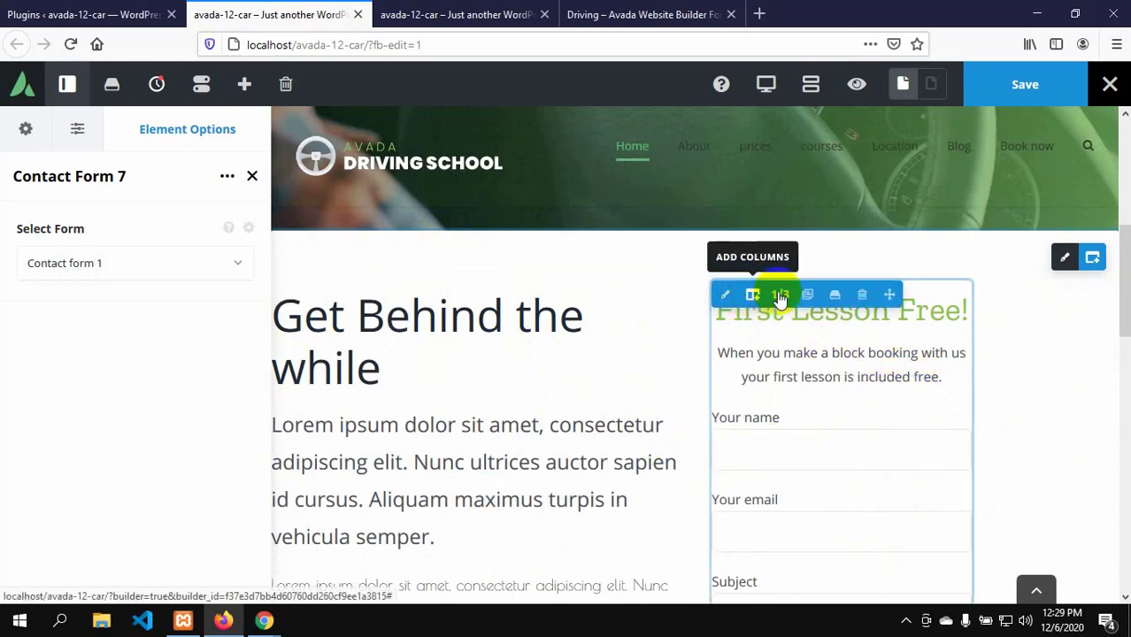
# - Set the "First Lesson Free!" column's width to 1/2, review the contact form in it and save the page
pyautogui.click(779, 296)
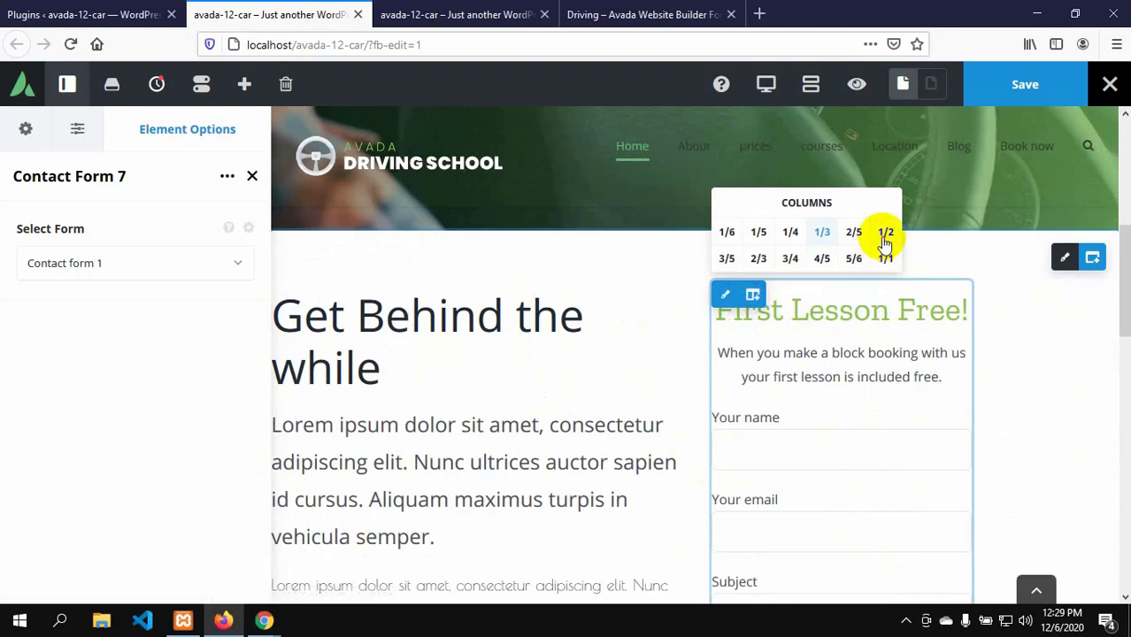
pyautogui.click(885, 234)
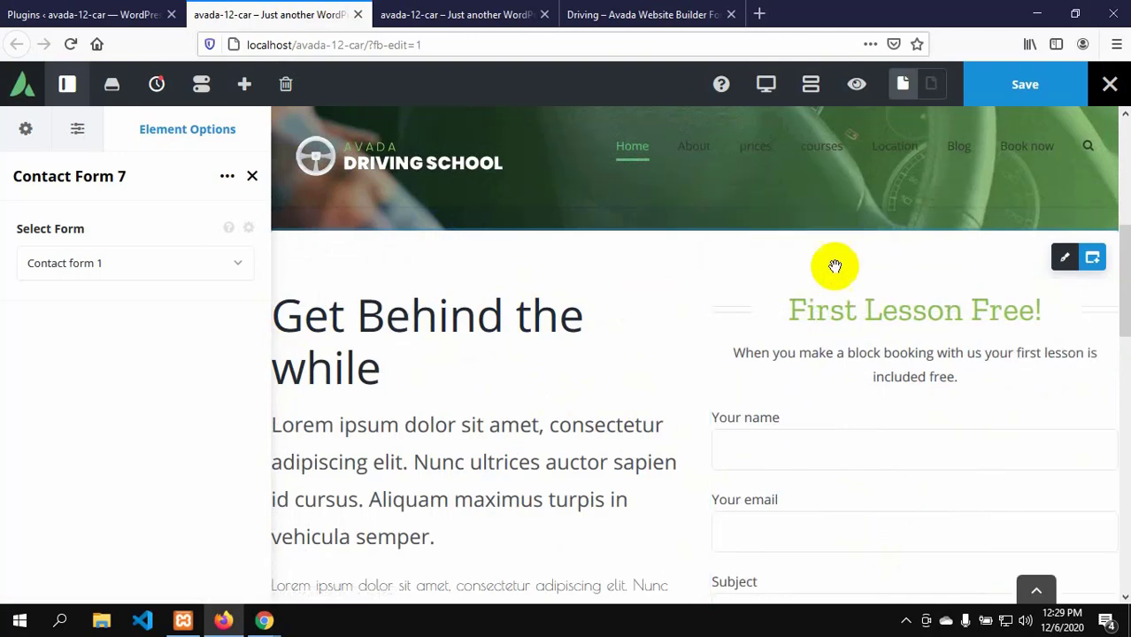
pyautogui.scroll(-1, 882, 490)
pyautogui.scroll(-2, 876, 491)
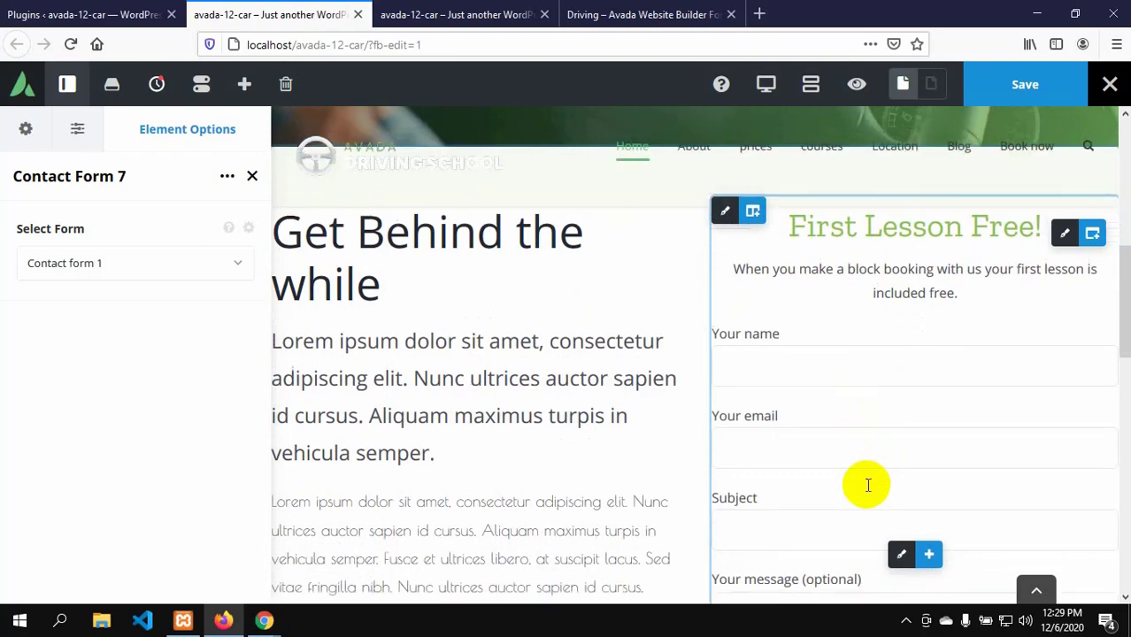
pyautogui.scroll(3, 867, 485)
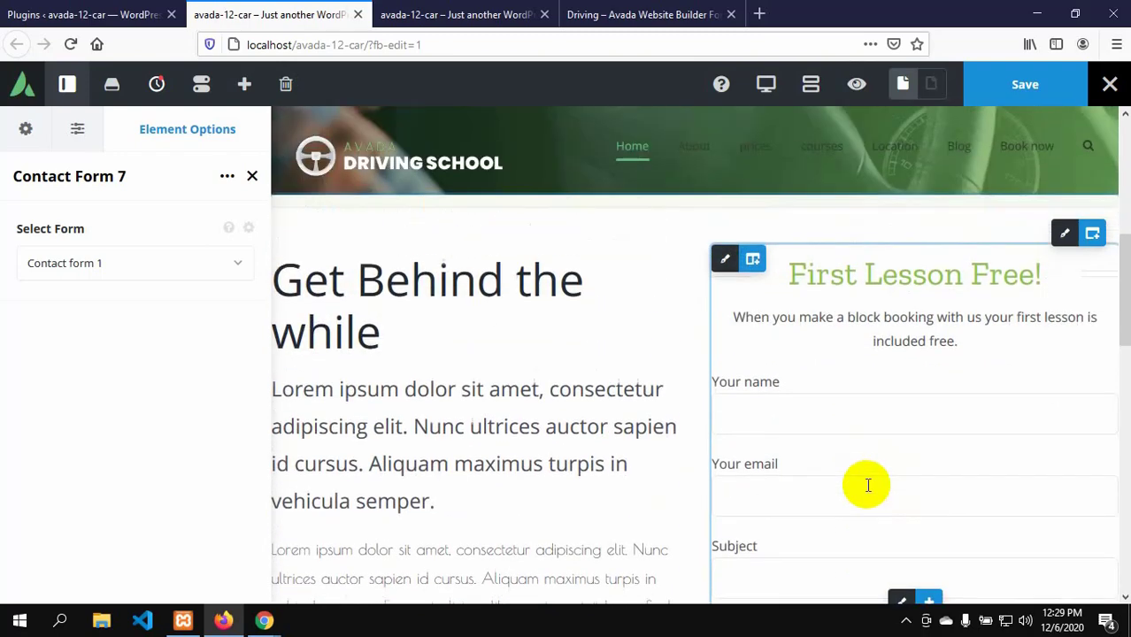
pyautogui.scroll(-2, 867, 484)
pyautogui.scroll(-1, 866, 483)
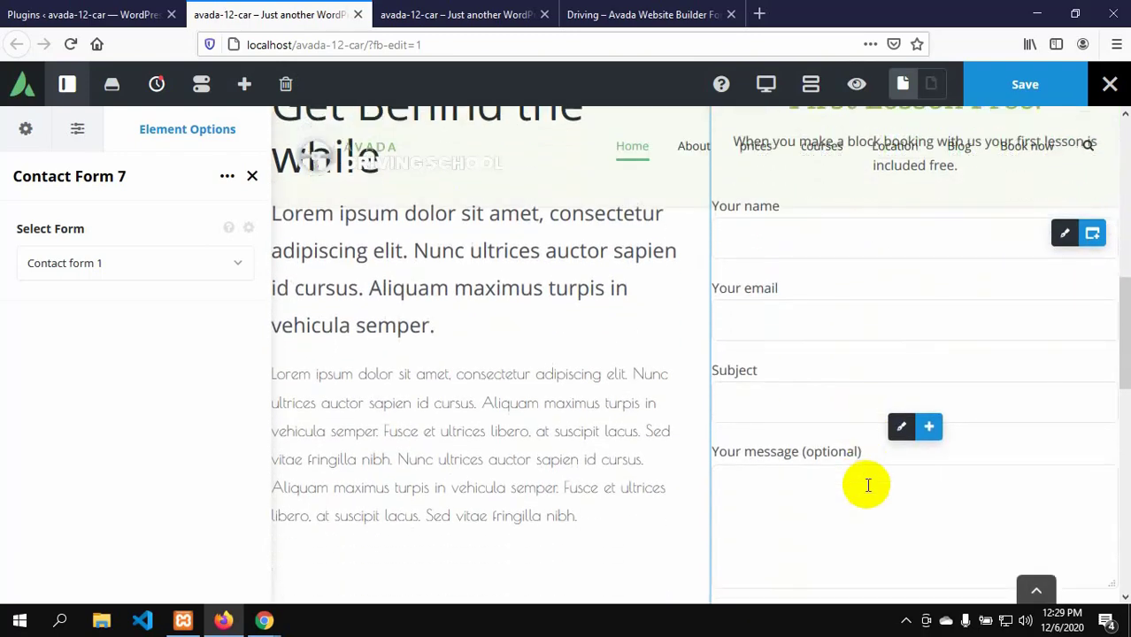
pyautogui.scroll(2, 798, 530)
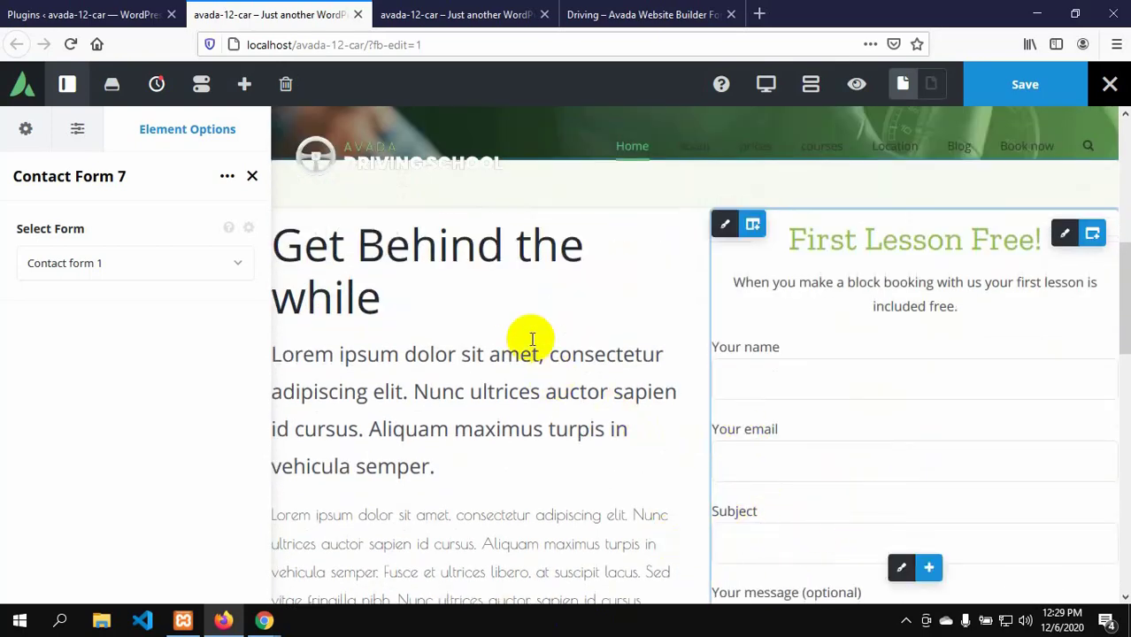
pyautogui.click(986, 89)
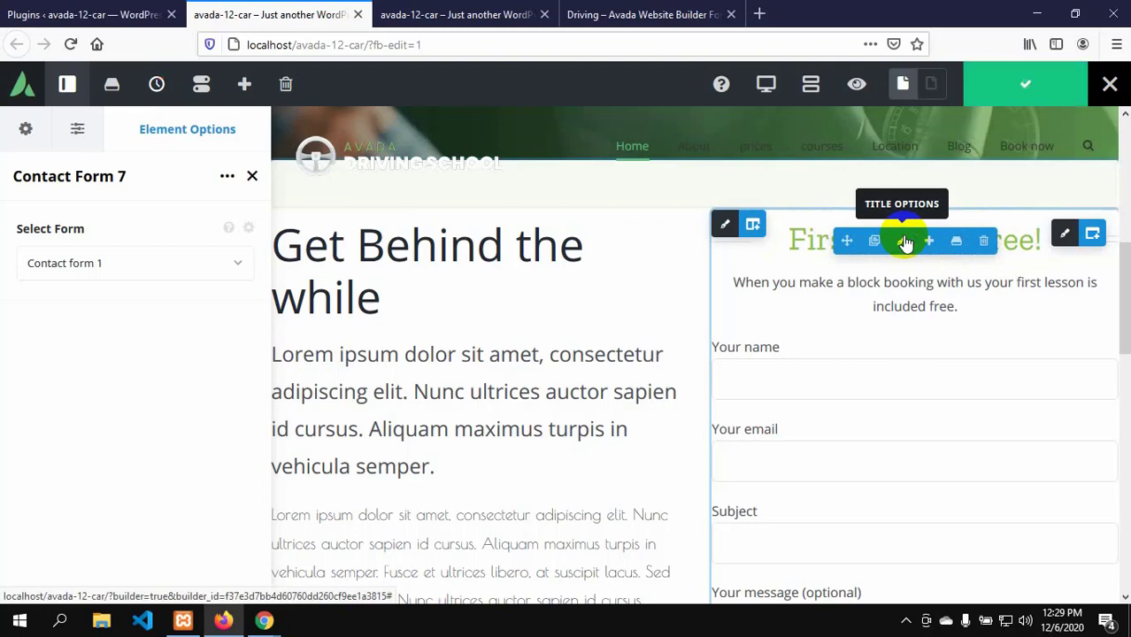
# - Set the separator of the "First Lesson Free!" title to None in its design options and save the page
pyautogui.click(904, 243)
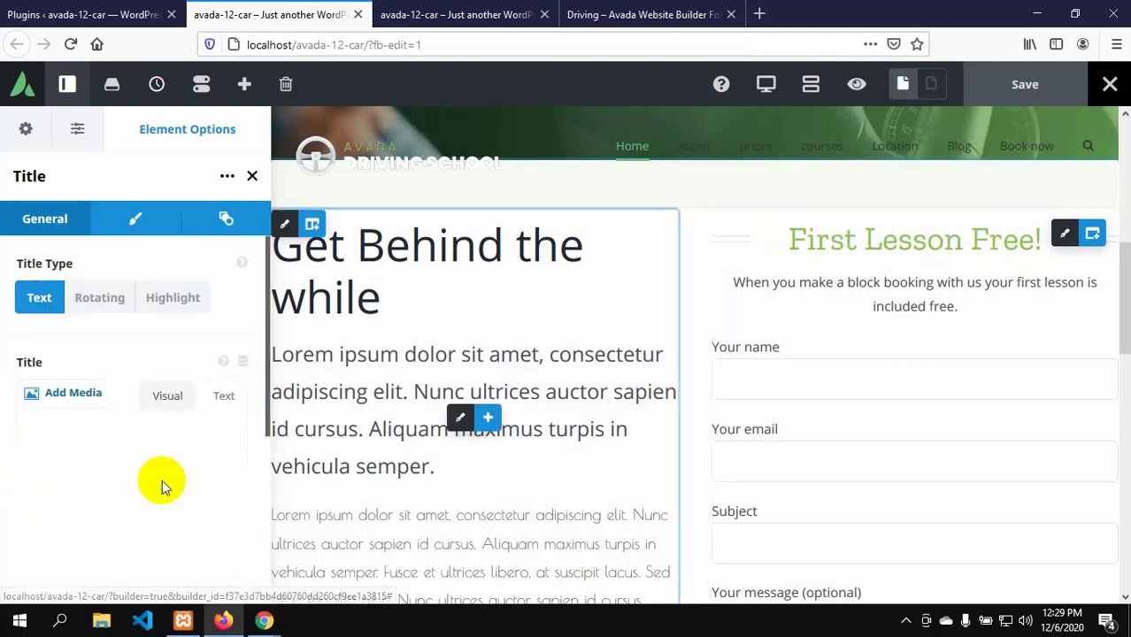
pyautogui.click(134, 223)
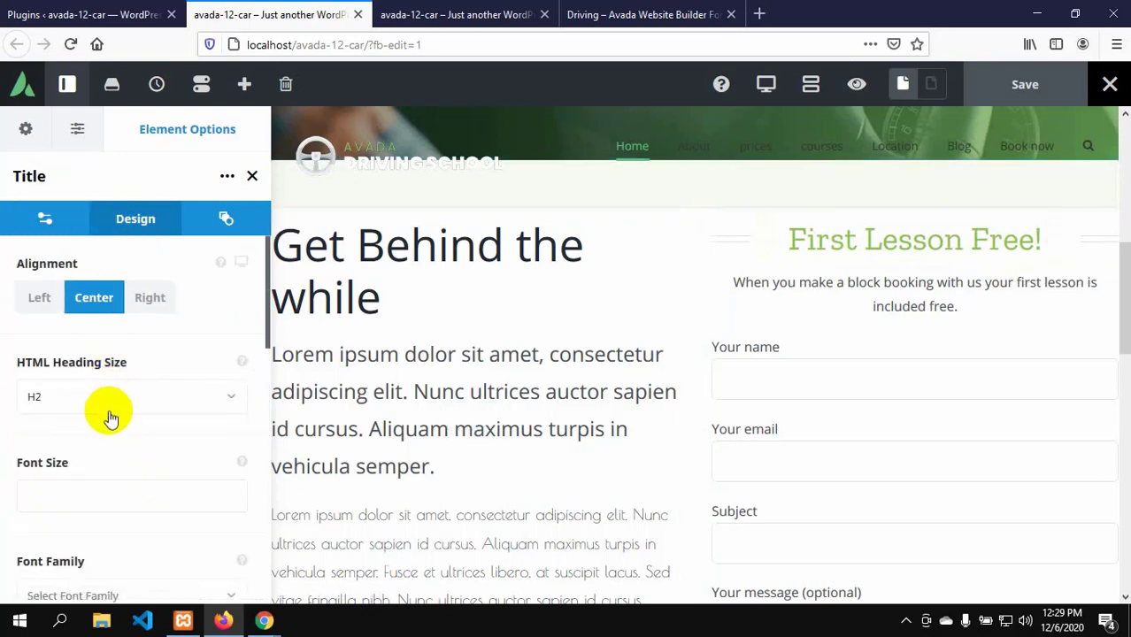
pyautogui.scroll(-3, 109, 412)
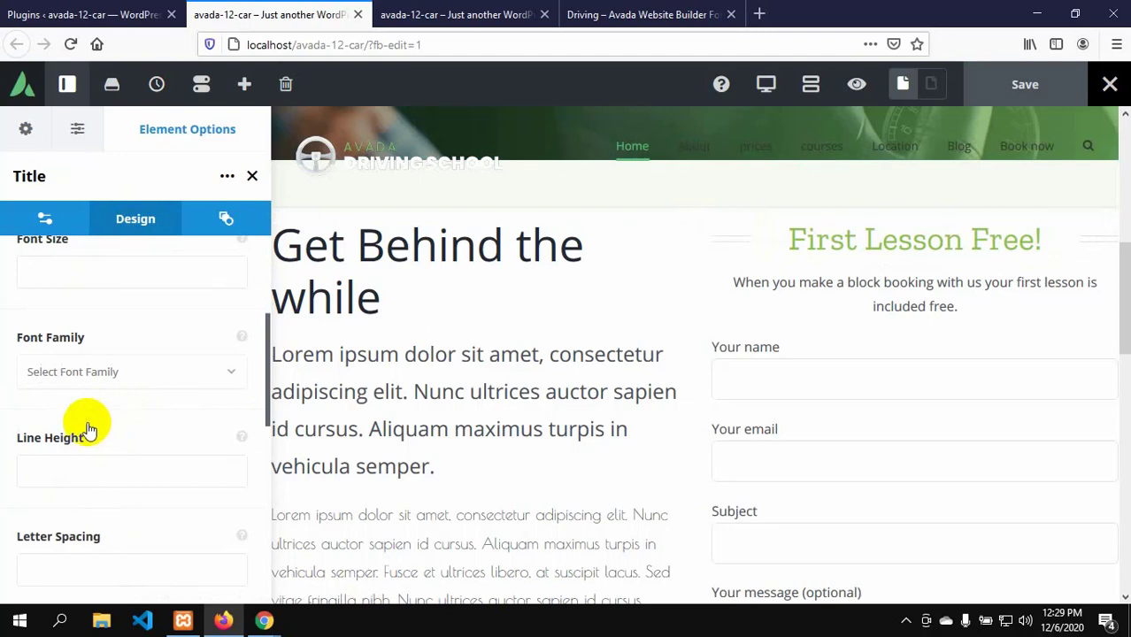
pyautogui.scroll(-3, 146, 391)
pyautogui.scroll(-3, 140, 399)
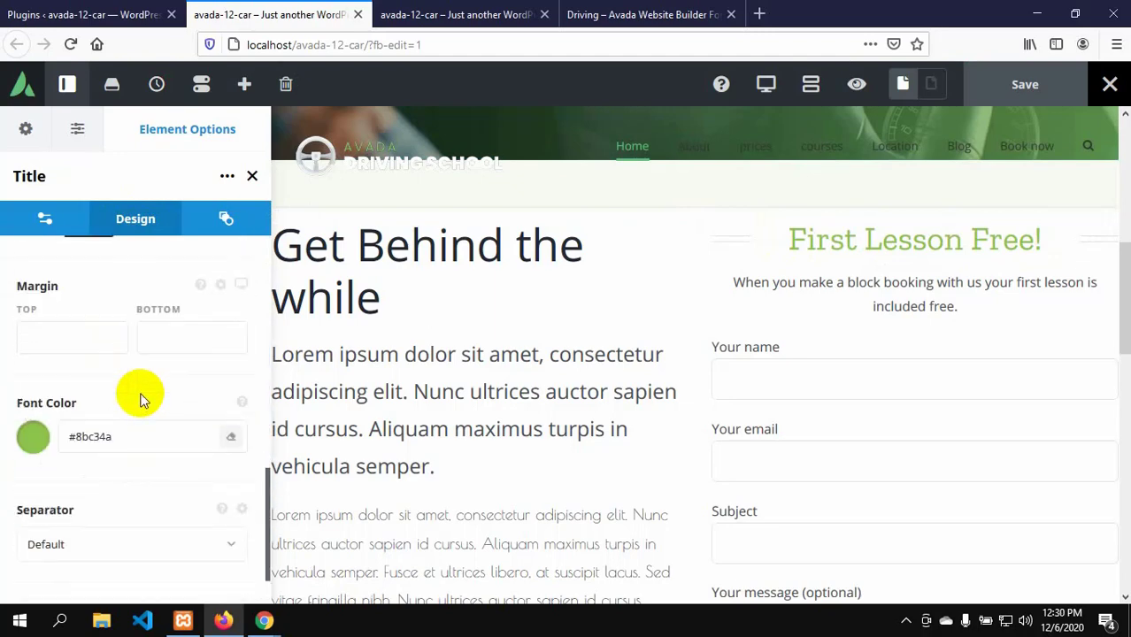
pyautogui.scroll(-1, 138, 402)
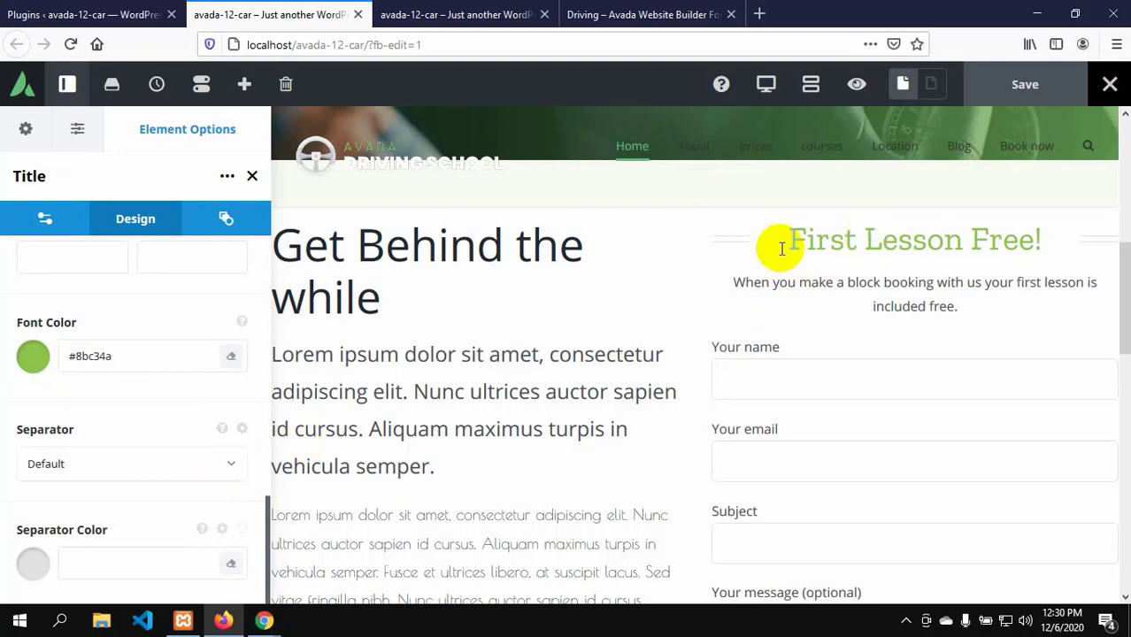
pyautogui.click(227, 469)
pyautogui.scroll(-2, 133, 531)
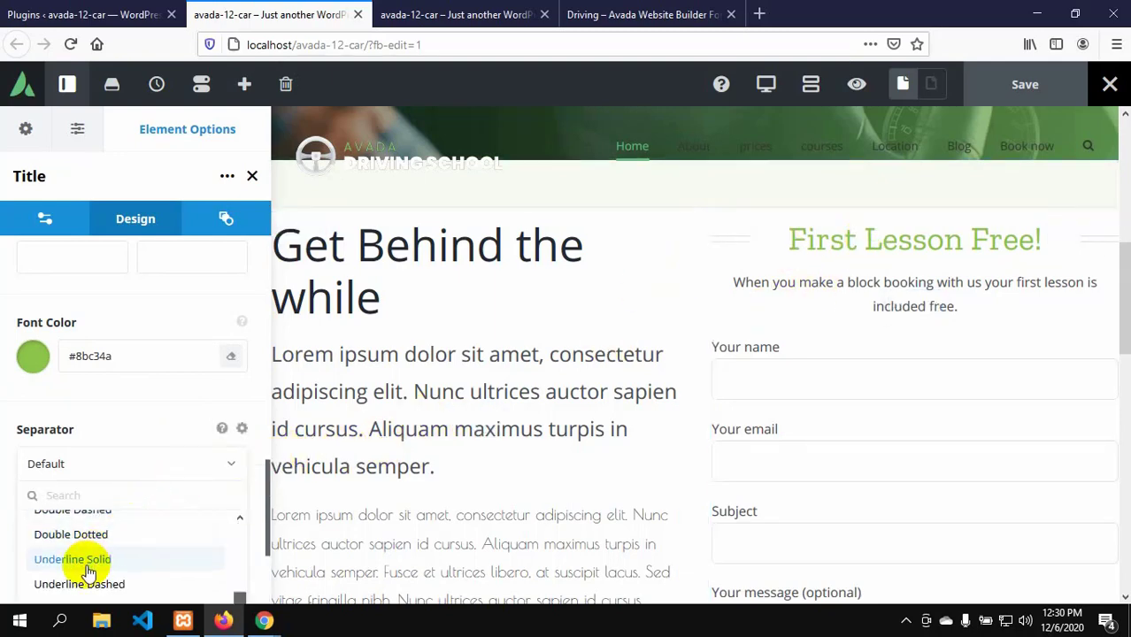
pyautogui.scroll(-3, 89, 560)
pyautogui.click(64, 467)
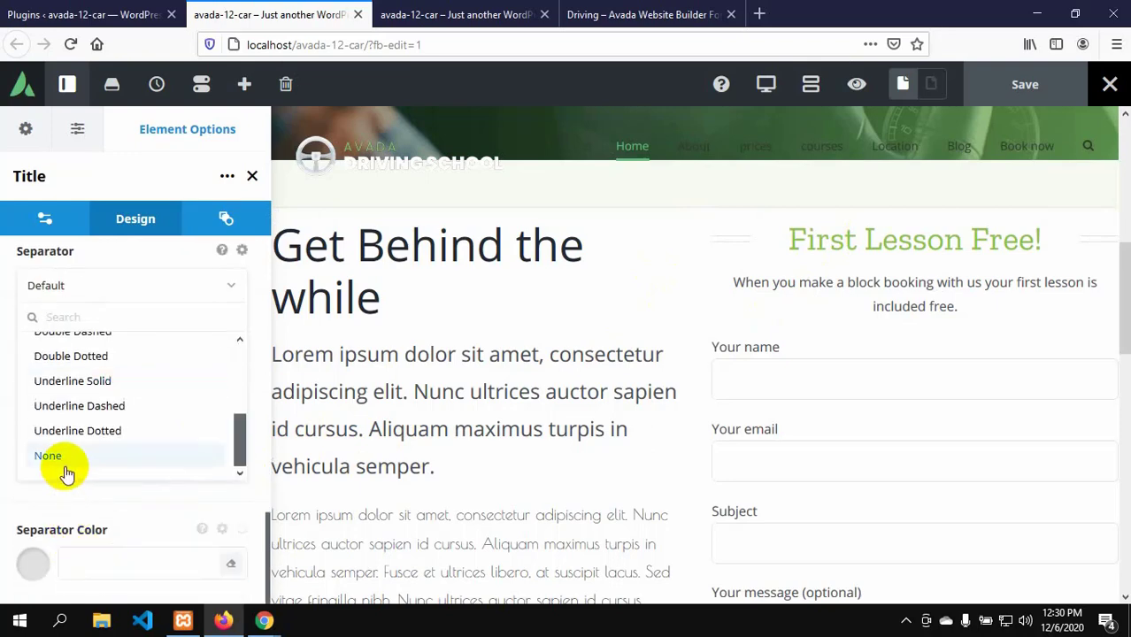
pyautogui.click(64, 467)
pyautogui.click(64, 466)
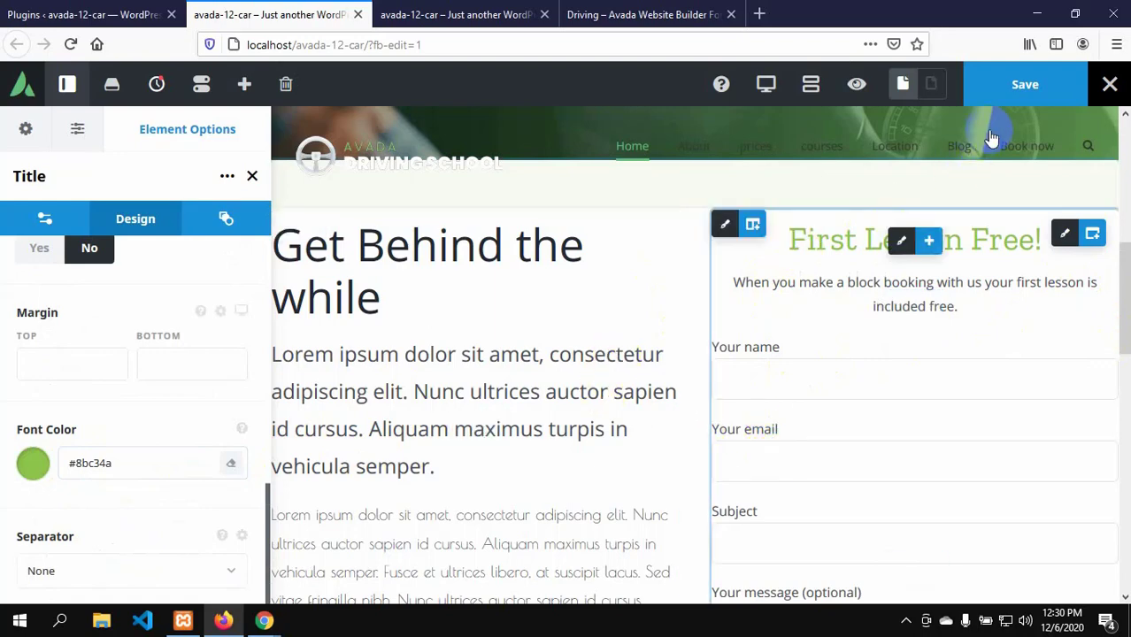
pyautogui.click(1024, 85)
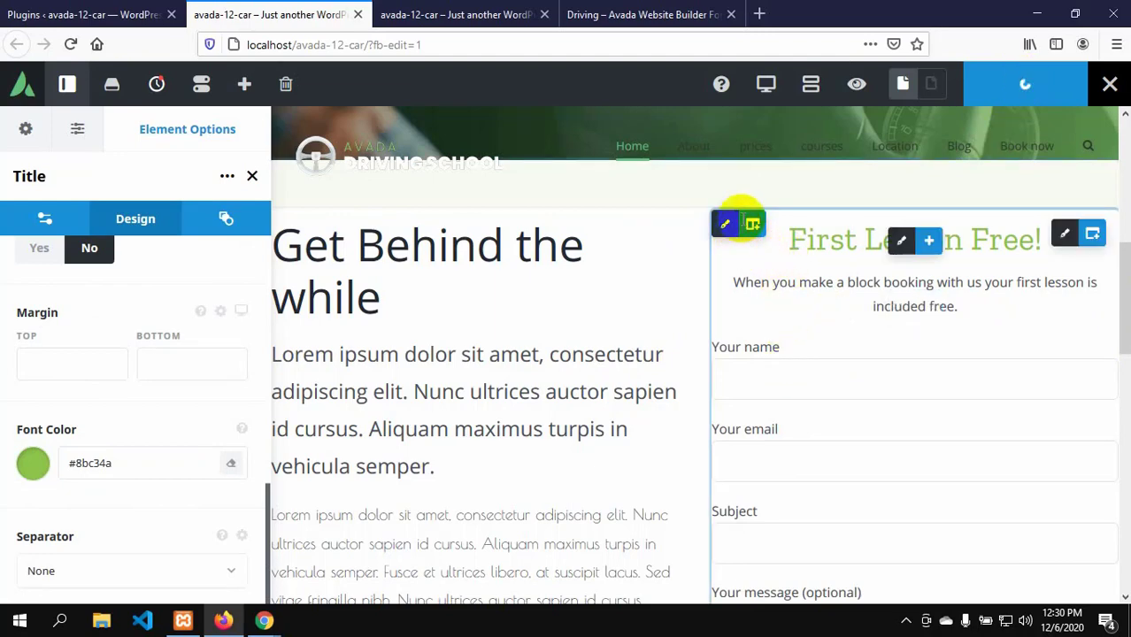
# - Open the design options of the "First Lesson Free!" column and compare its layout with the form card in the Avada driving demo
pyautogui.moveTo(727, 228)
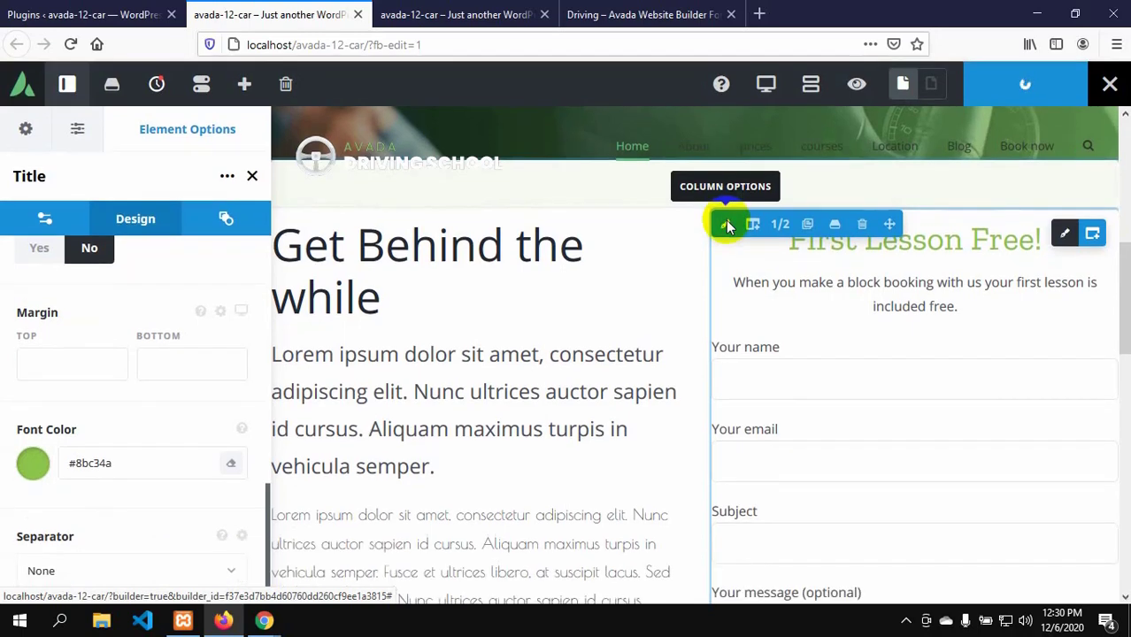
pyautogui.click(725, 225)
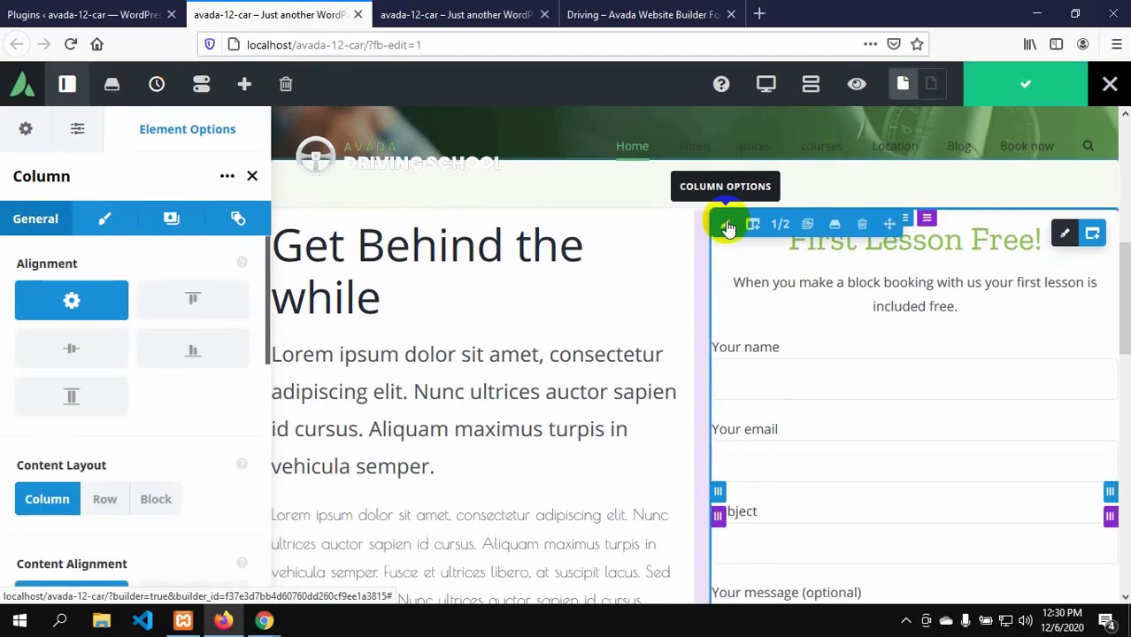
pyautogui.click(108, 221)
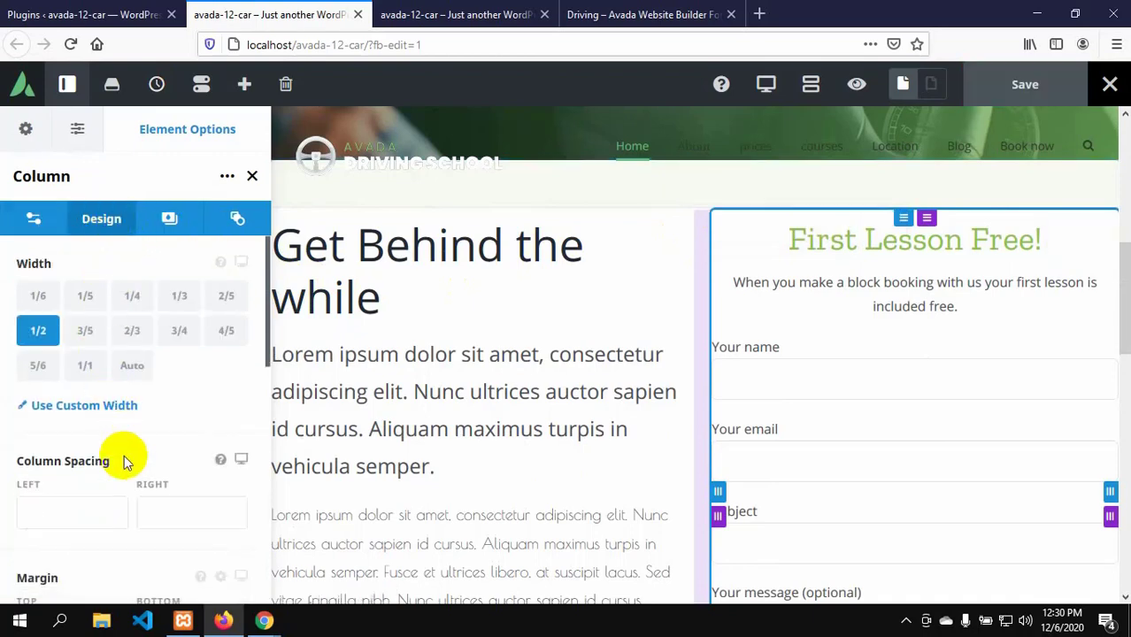
pyautogui.scroll(-3, 124, 455)
pyautogui.scroll(1, 124, 455)
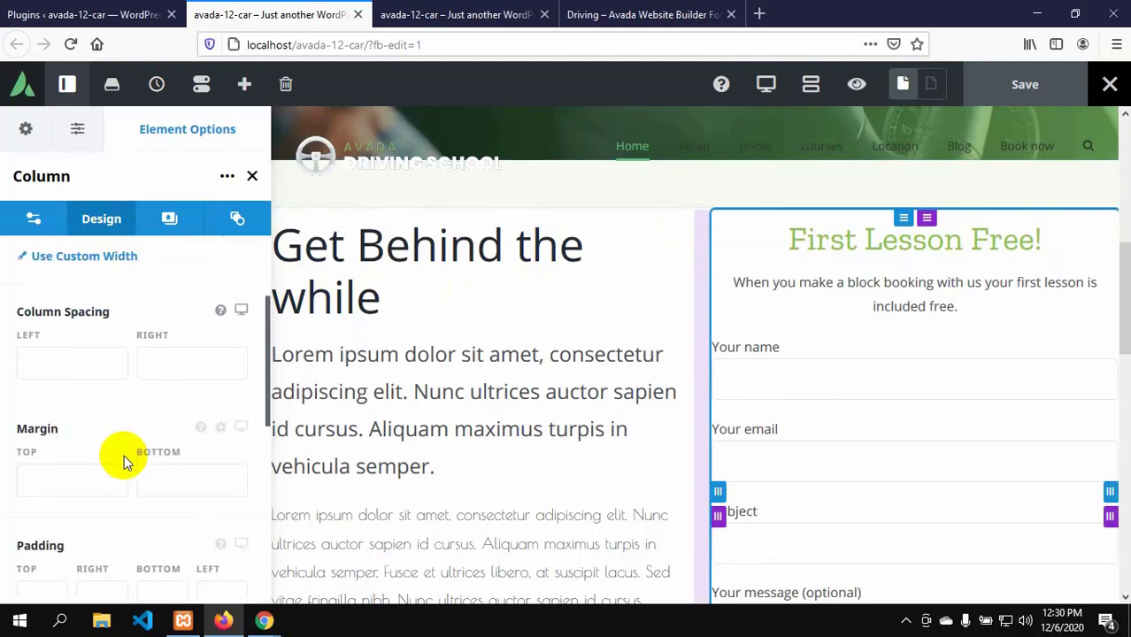
pyautogui.click(637, 18)
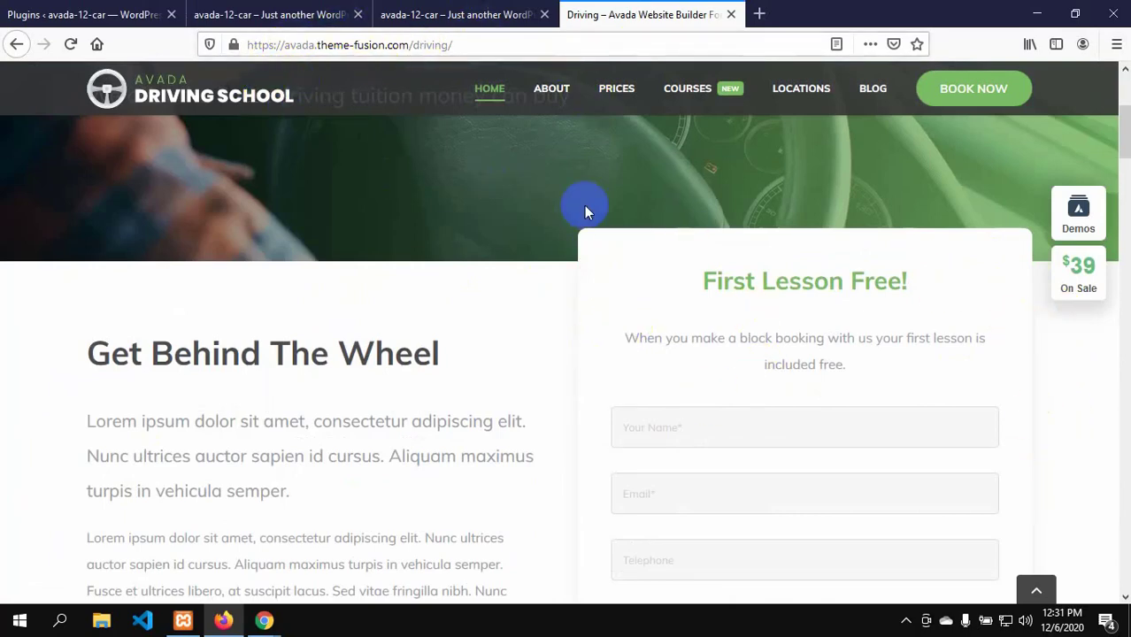
pyautogui.click(237, 15)
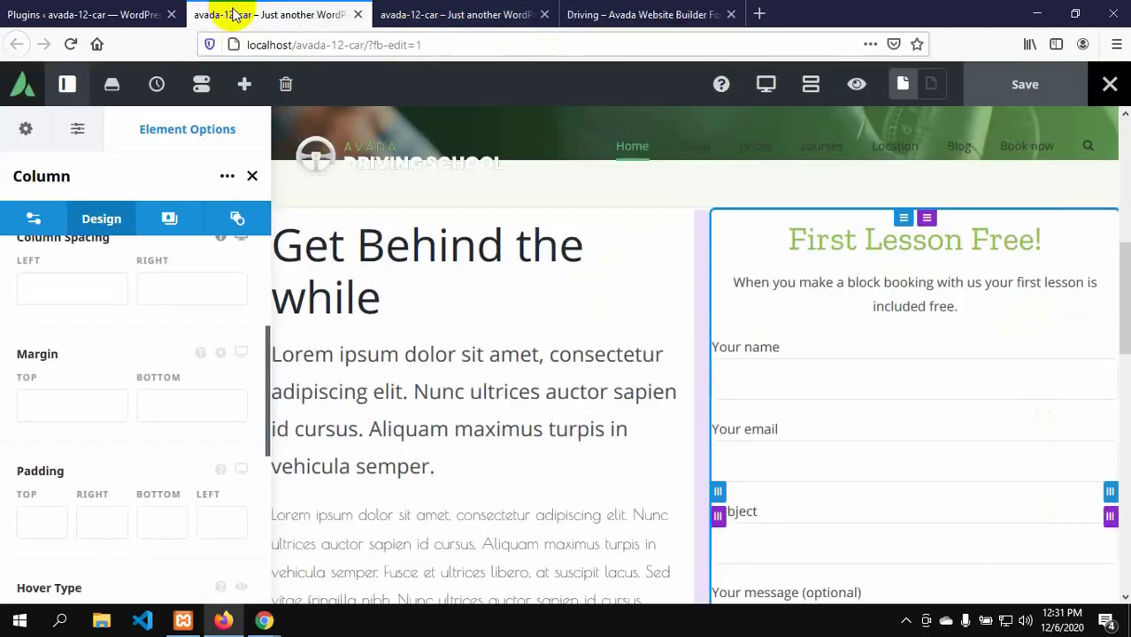
# - Set the right column spacing of the "First Lesson Free!" column to 60px, save the page and switch to the live home page
pyautogui.scroll(-1, 62, 531)
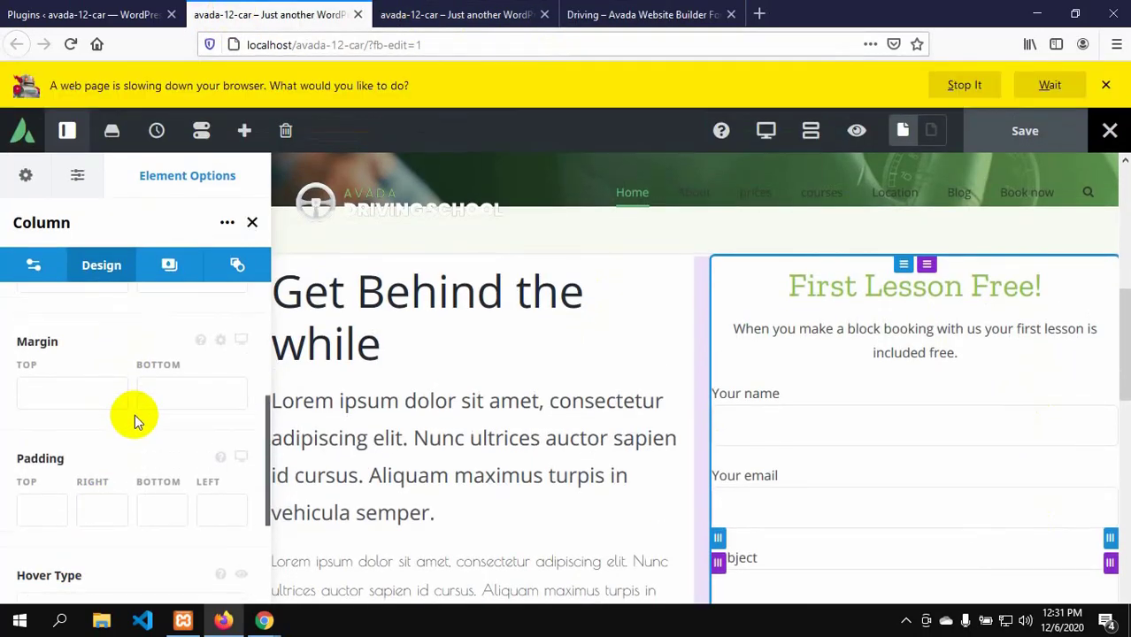
pyautogui.scroll(1, 134, 421)
pyautogui.scroll(1, 134, 412)
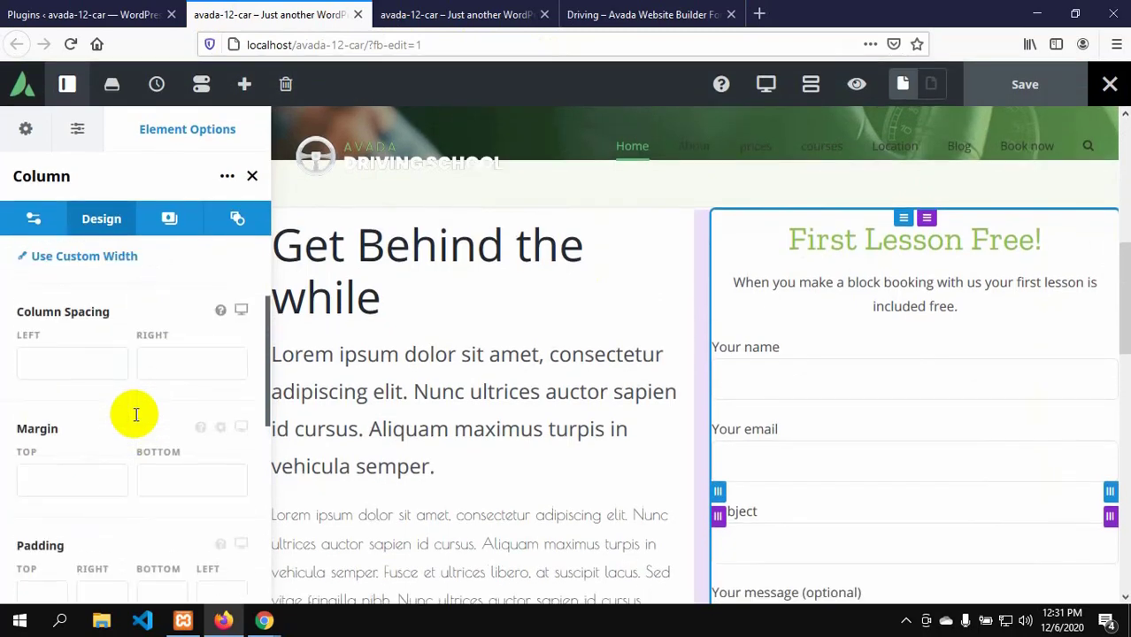
pyautogui.click(164, 364)
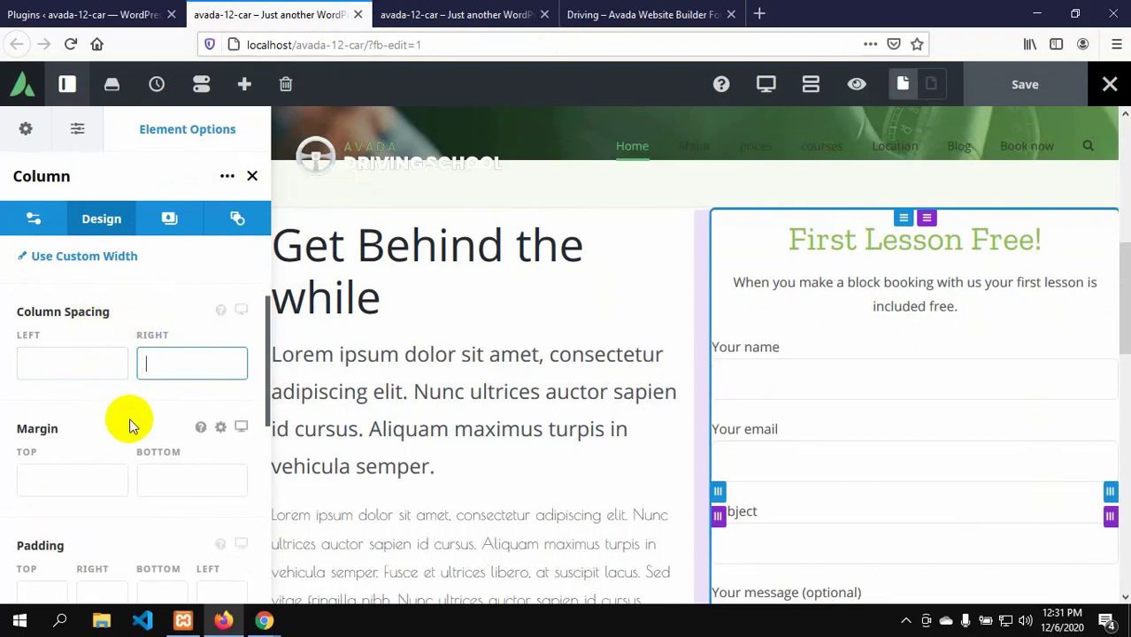
pyautogui.scroll(1, 133, 453)
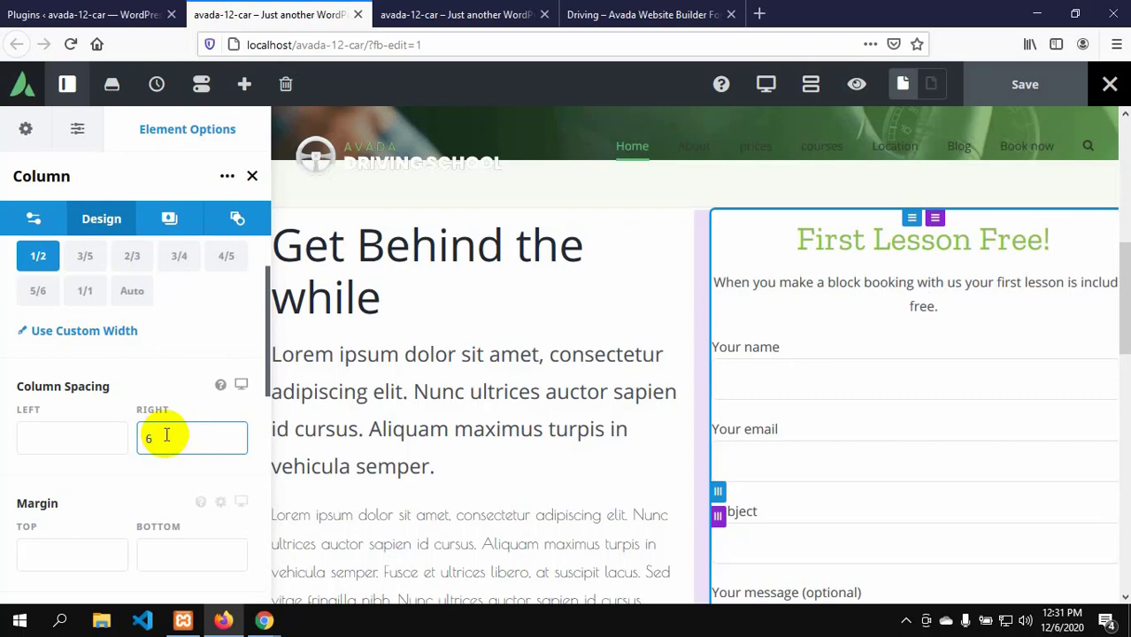
pyautogui.click(167, 438)
pyautogui.write('0p')
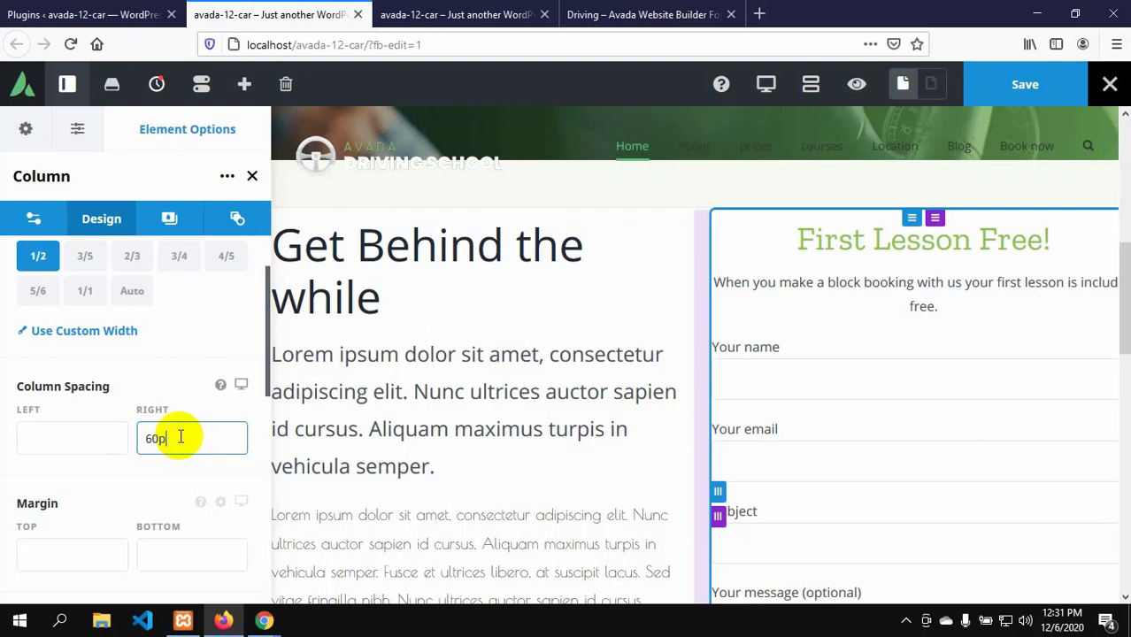
pyautogui.write('xx')
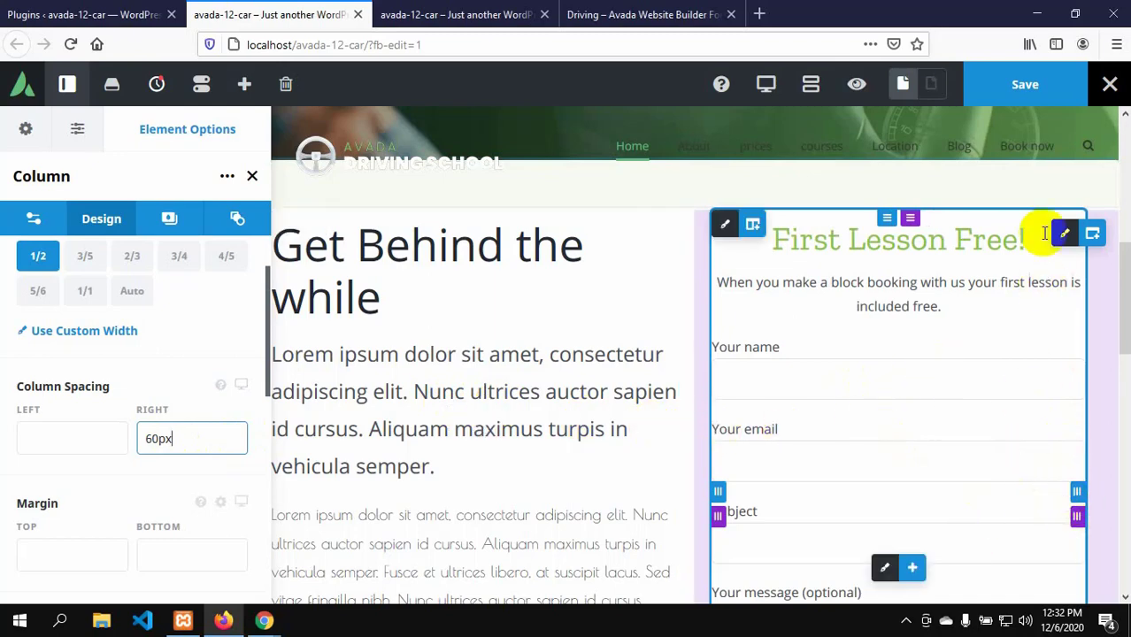
pyautogui.click(1019, 90)
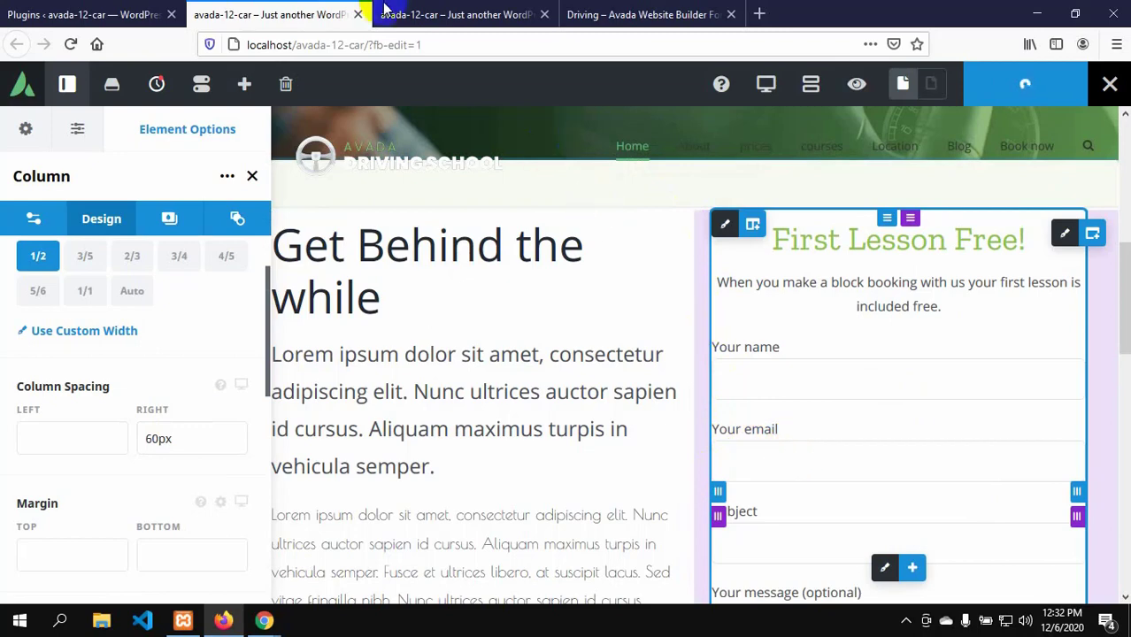
pyautogui.click(459, 18)
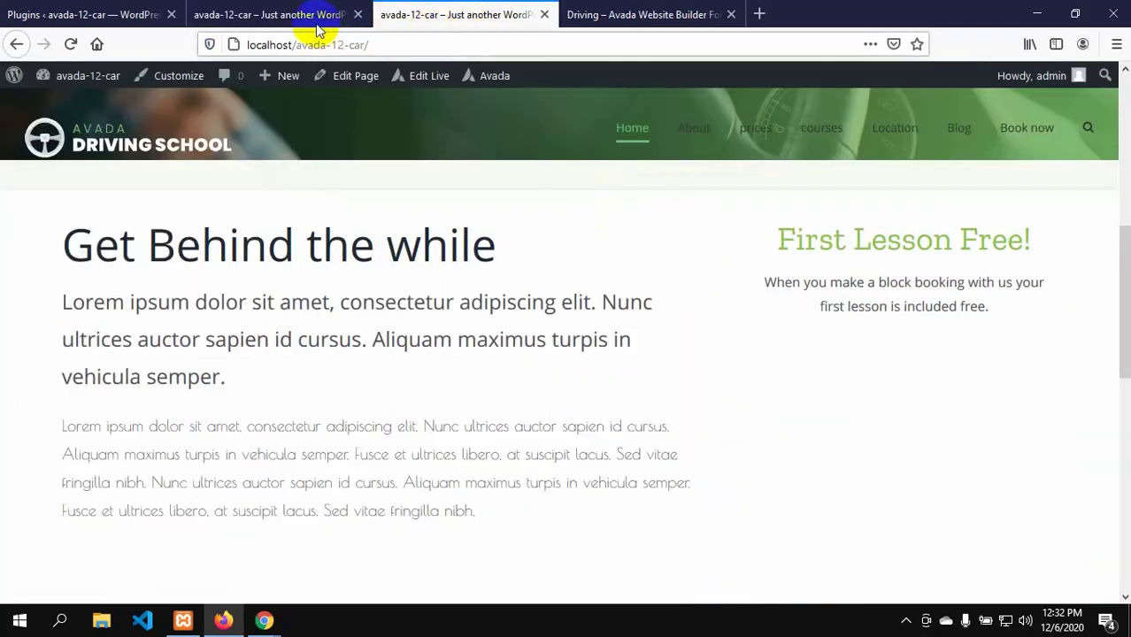
# - Reload the live home page and examine the width and spacing of the "First Lesson Free!" form column
pyautogui.click(263, 17)
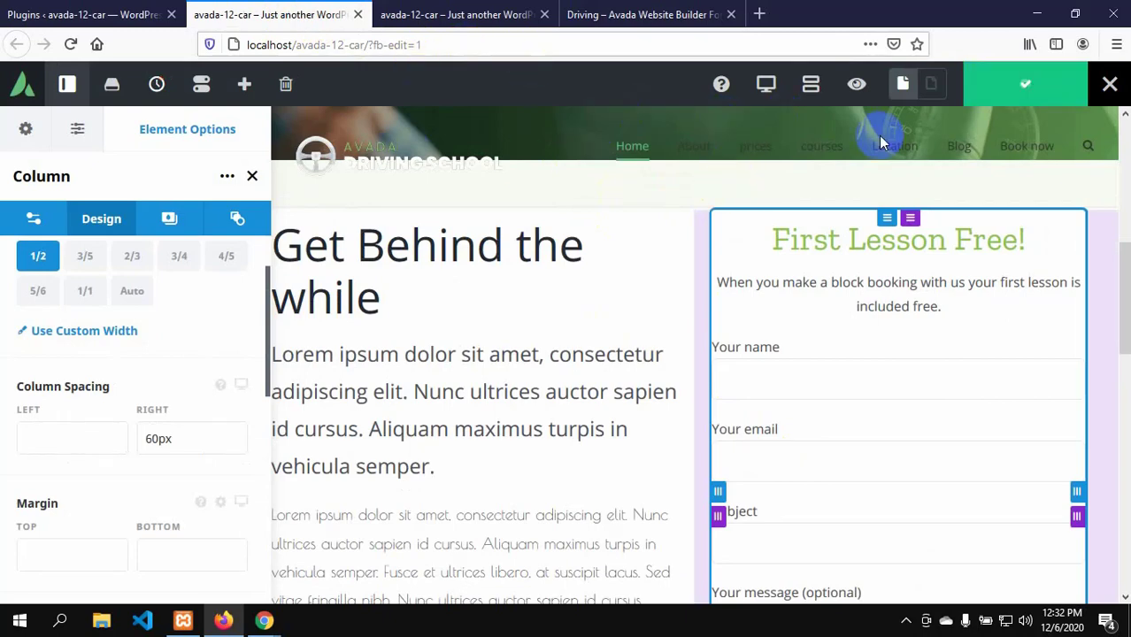
pyautogui.click(459, 15)
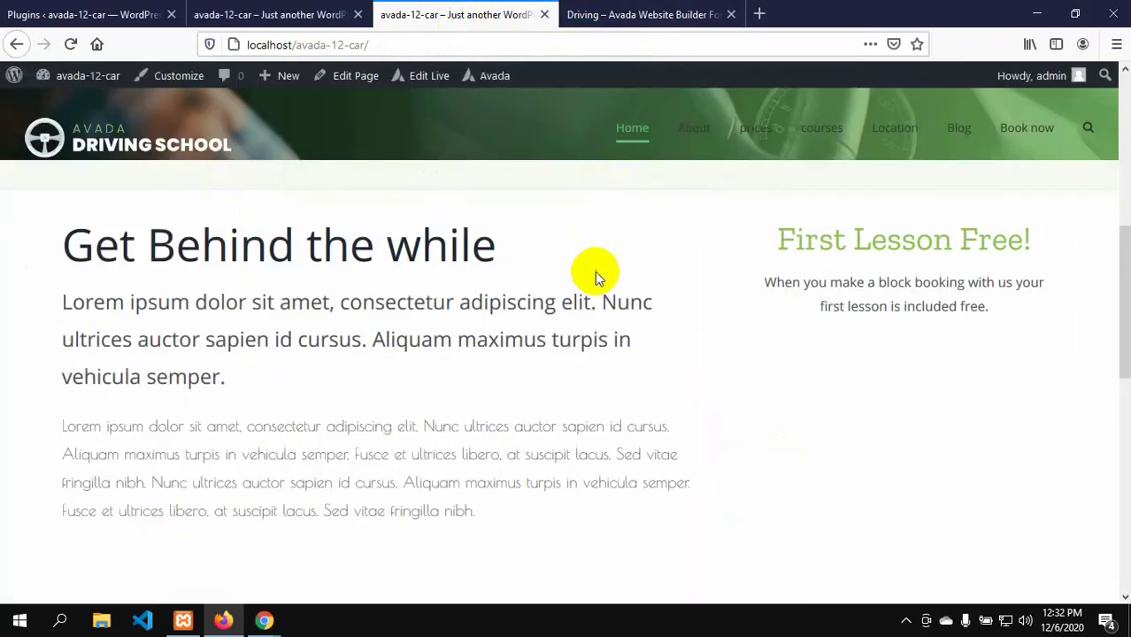
pyautogui.click(71, 44)
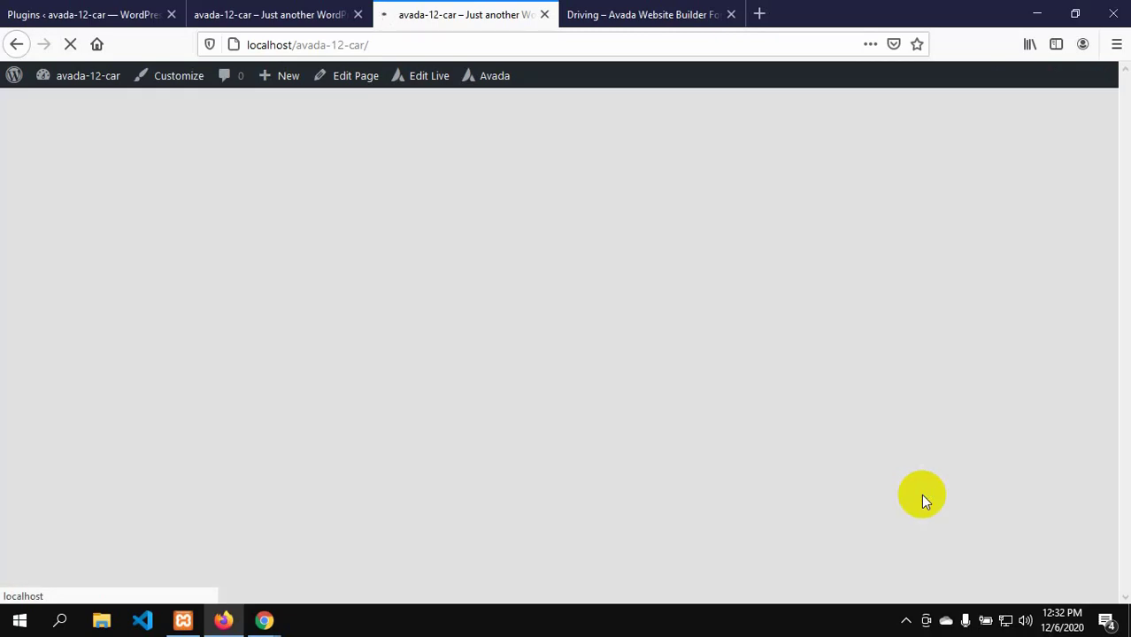
pyautogui.scroll(-4, 925, 495)
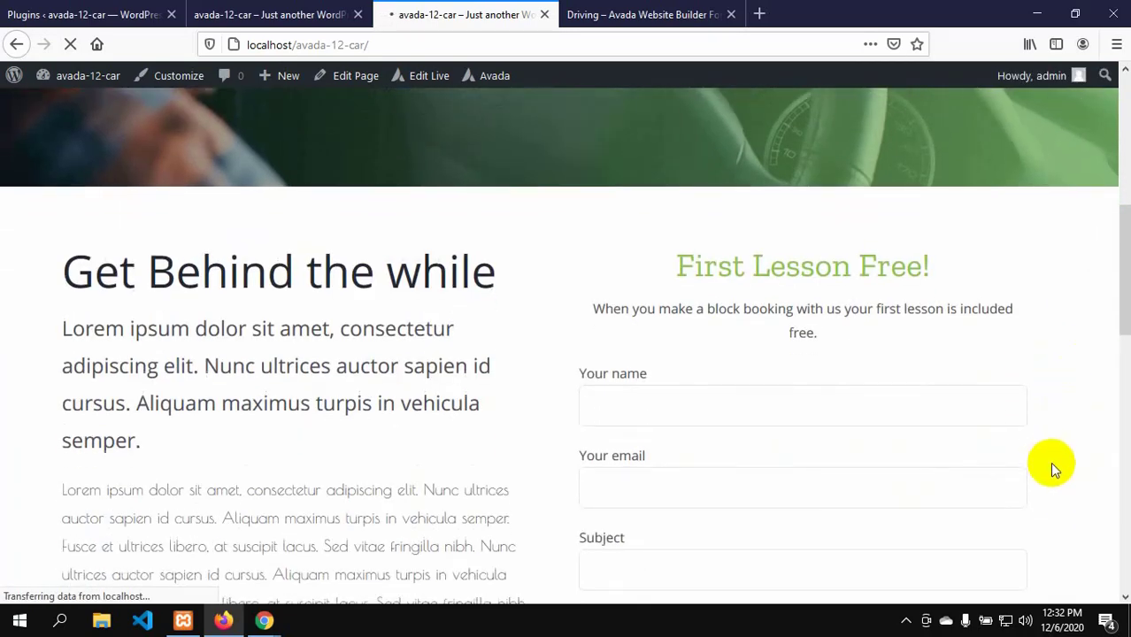
pyautogui.scroll(-1, 1051, 473)
pyautogui.scroll(-3, 1043, 429)
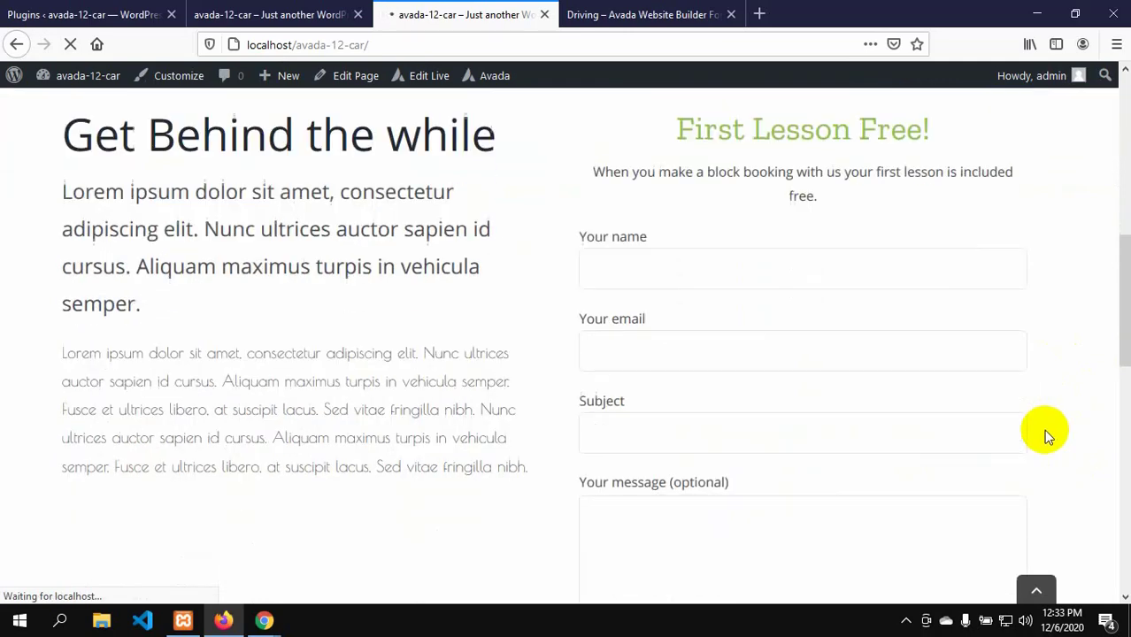
pyautogui.scroll(5, 1042, 431)
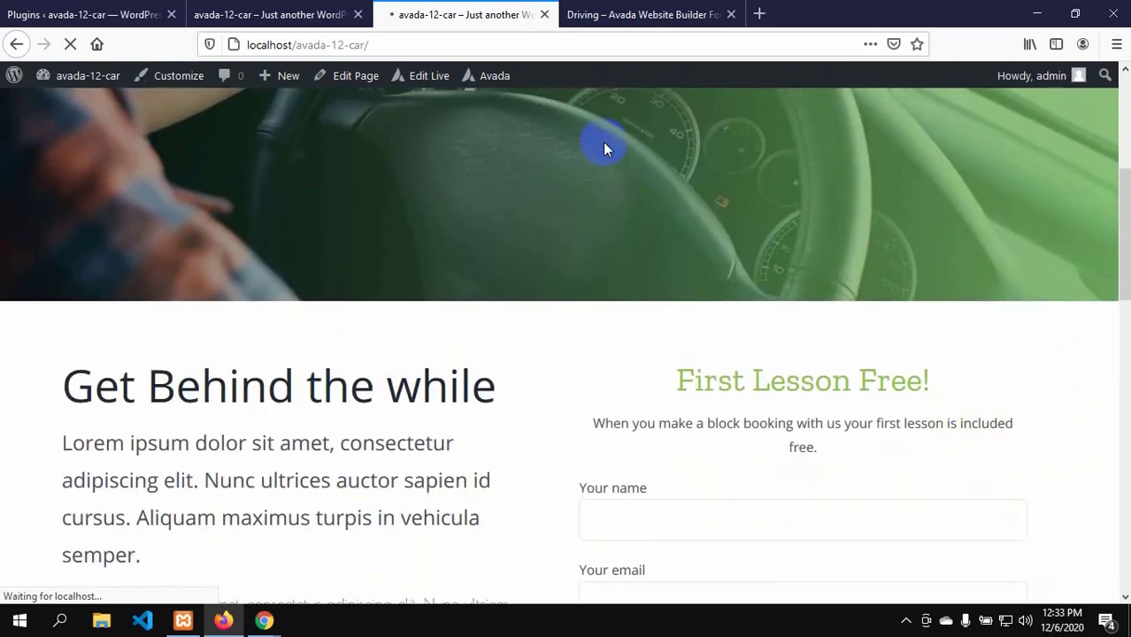
# - Compare the "First Lesson Free!" form card in the Avada driving demo with the contact form on the live home page
pyautogui.click(633, 13)
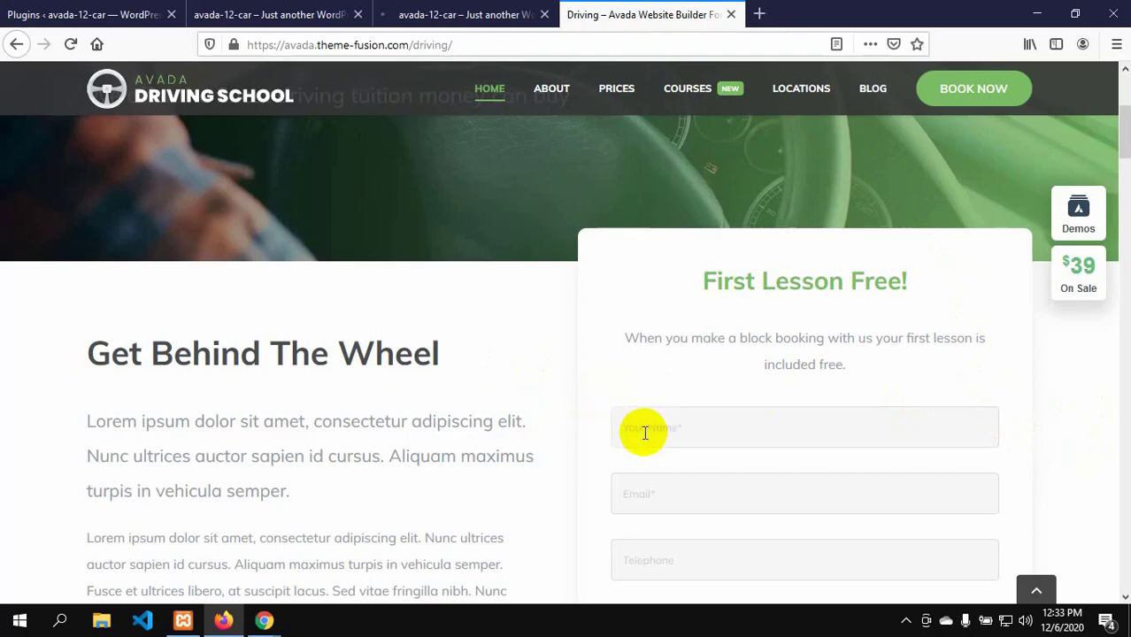
pyautogui.click(851, 431)
pyautogui.scroll(2, 1046, 462)
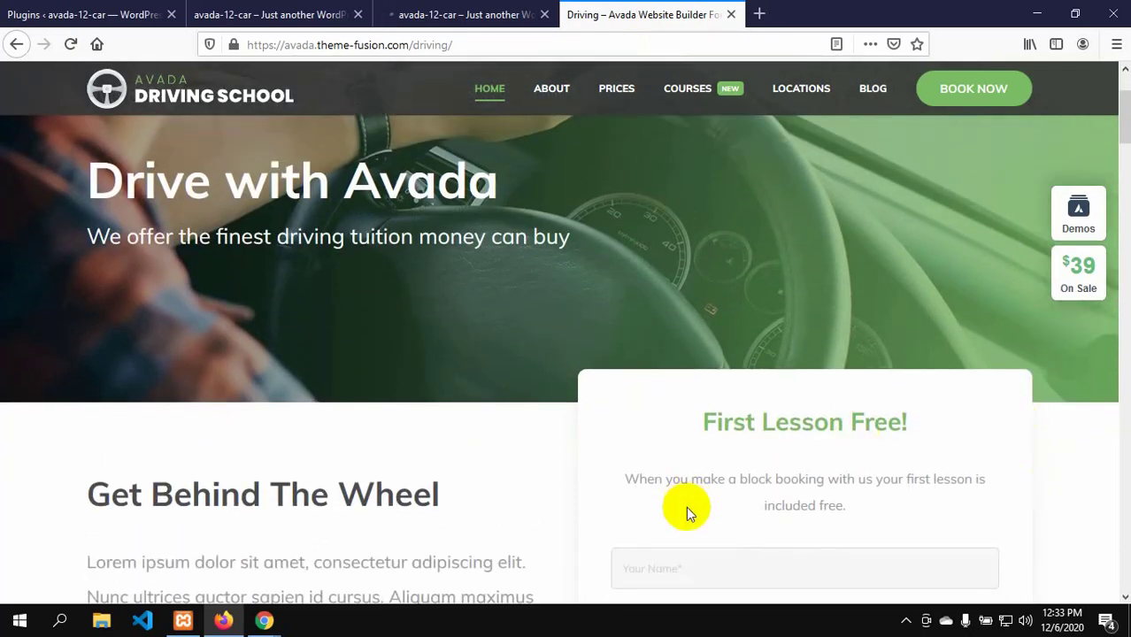
pyautogui.scroll(1, 710, 508)
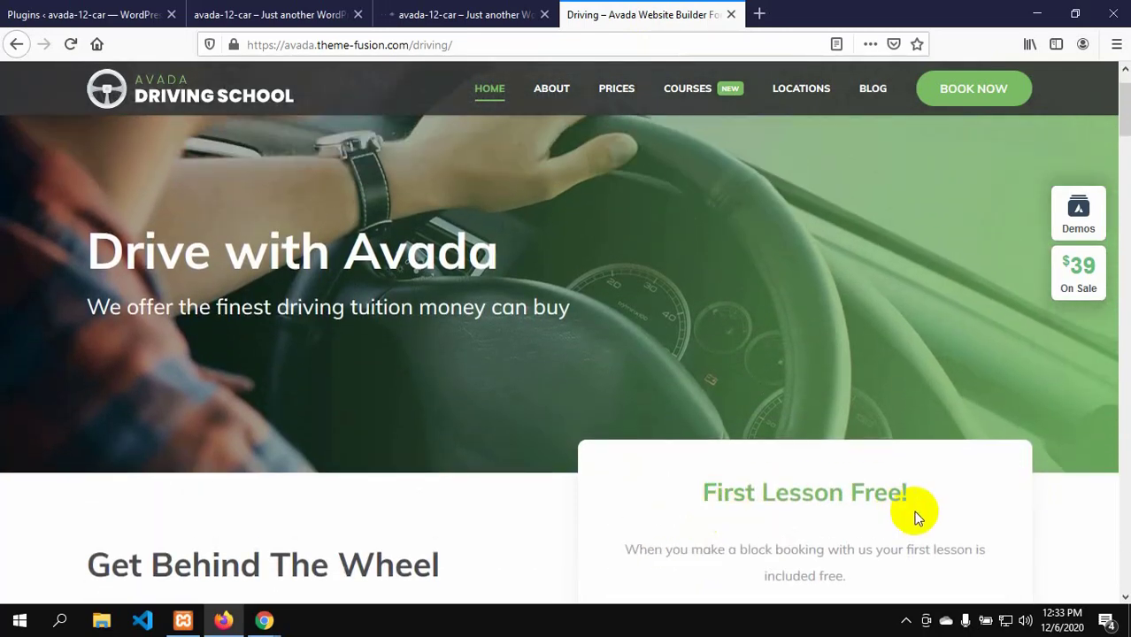
pyautogui.scroll(-1, 915, 517)
pyautogui.click(460, 15)
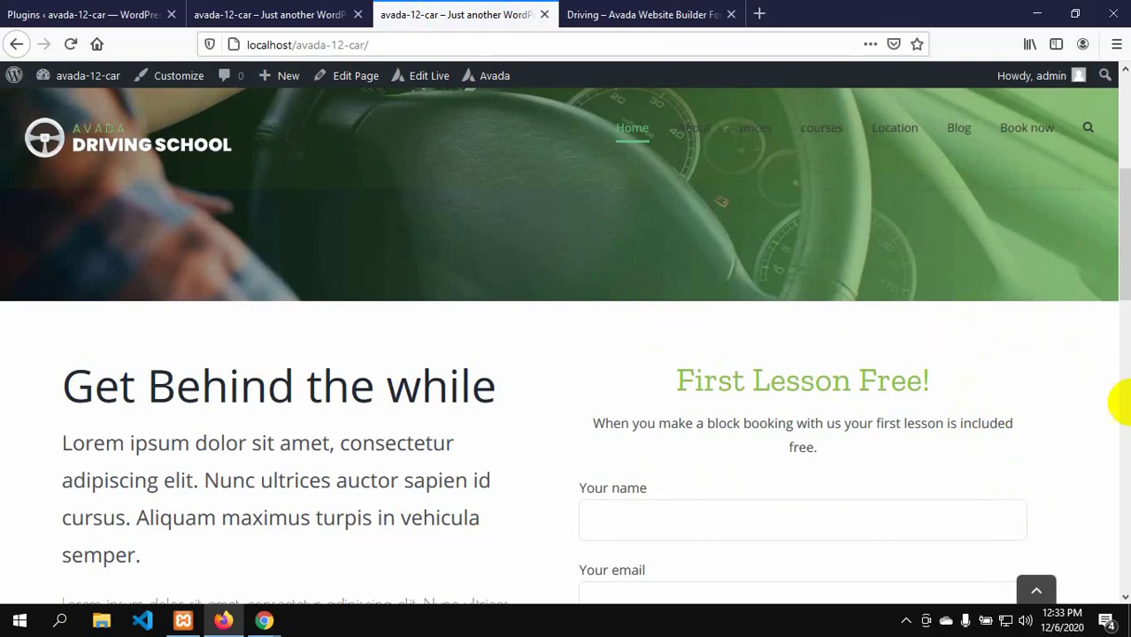
pyautogui.scroll(-3, 1104, 527)
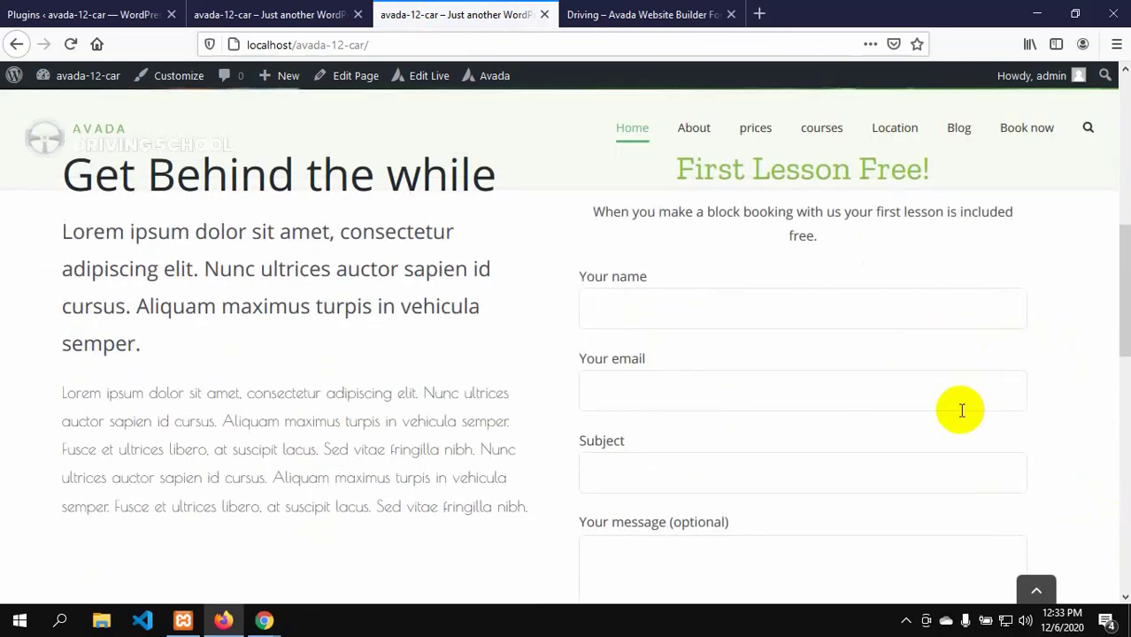
pyautogui.scroll(-3, 818, 462)
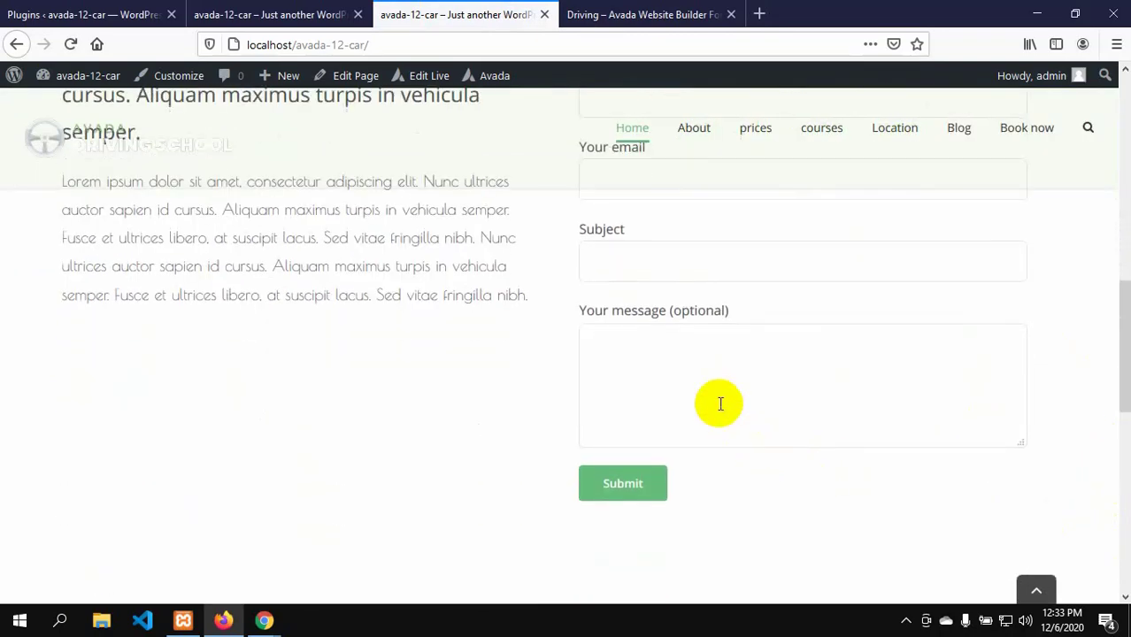
pyautogui.click(677, 14)
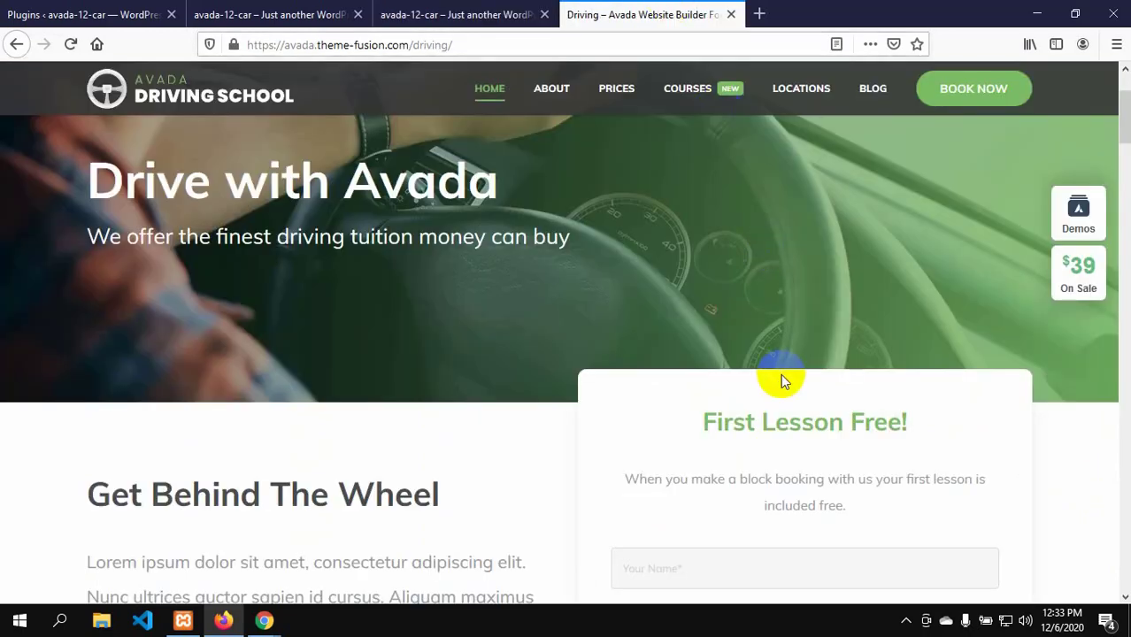
pyautogui.scroll(-6, 781, 380)
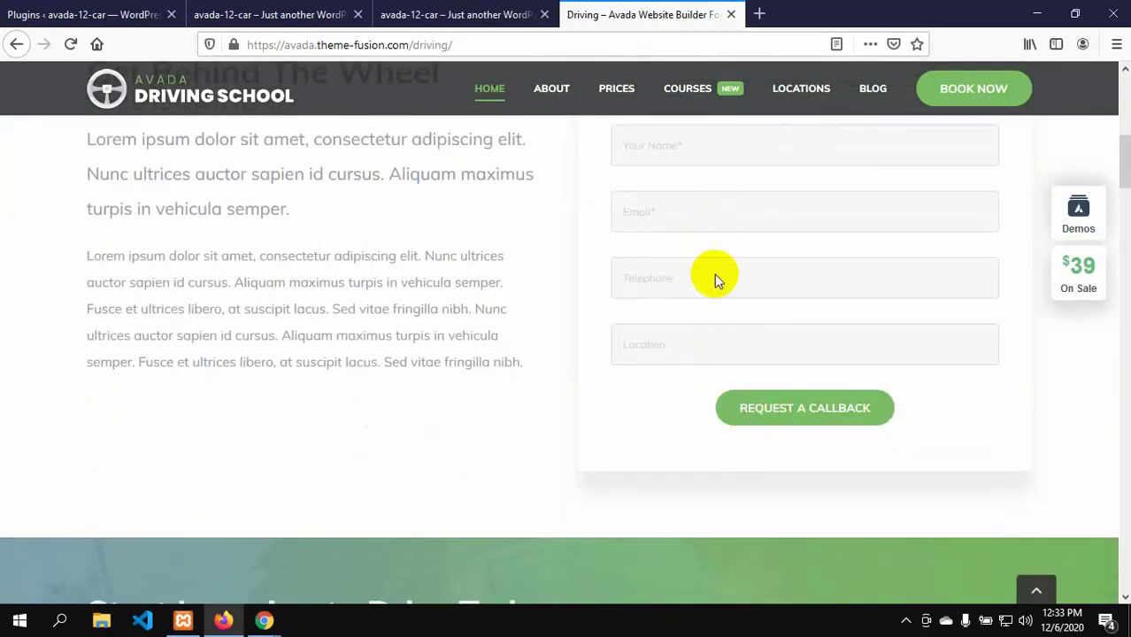
pyautogui.scroll(2, 718, 529)
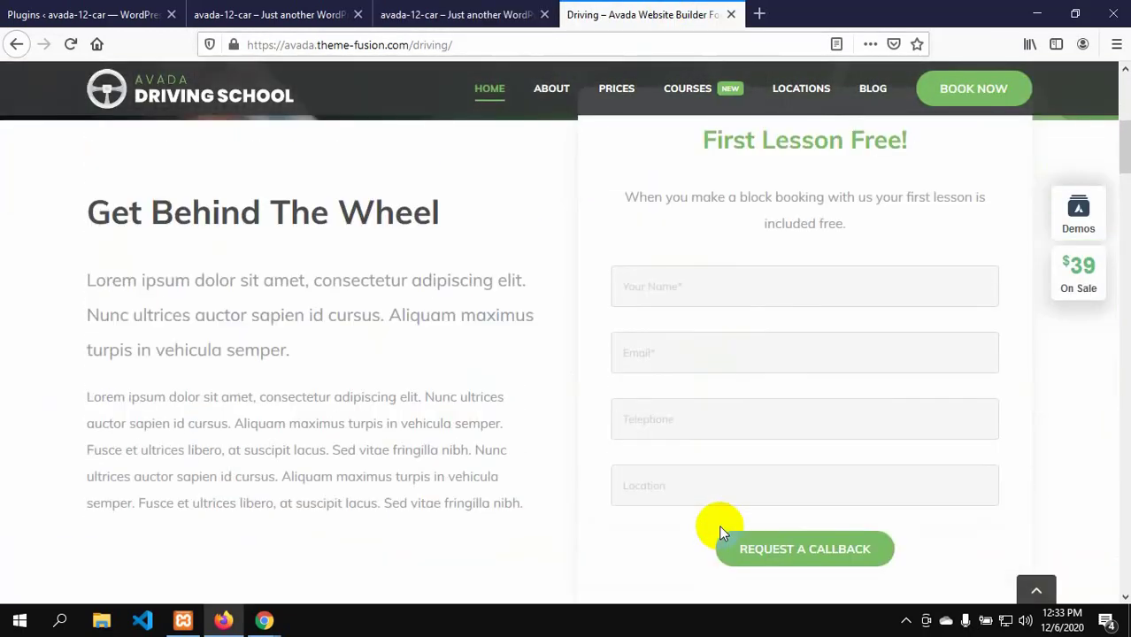
pyautogui.scroll(2, 699, 407)
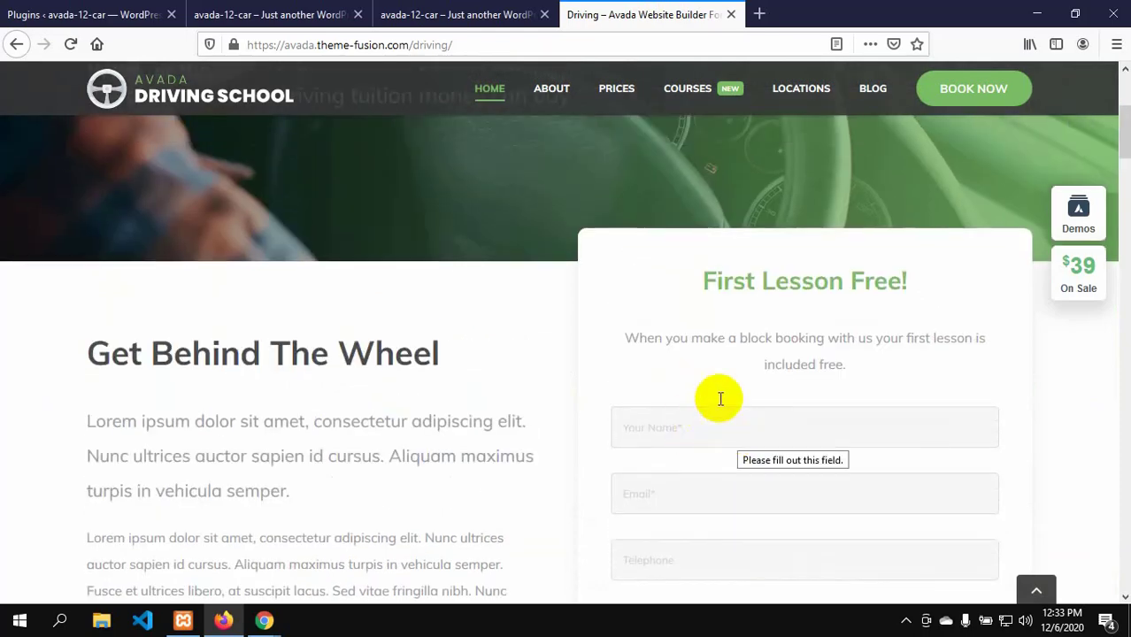
pyautogui.click(424, 15)
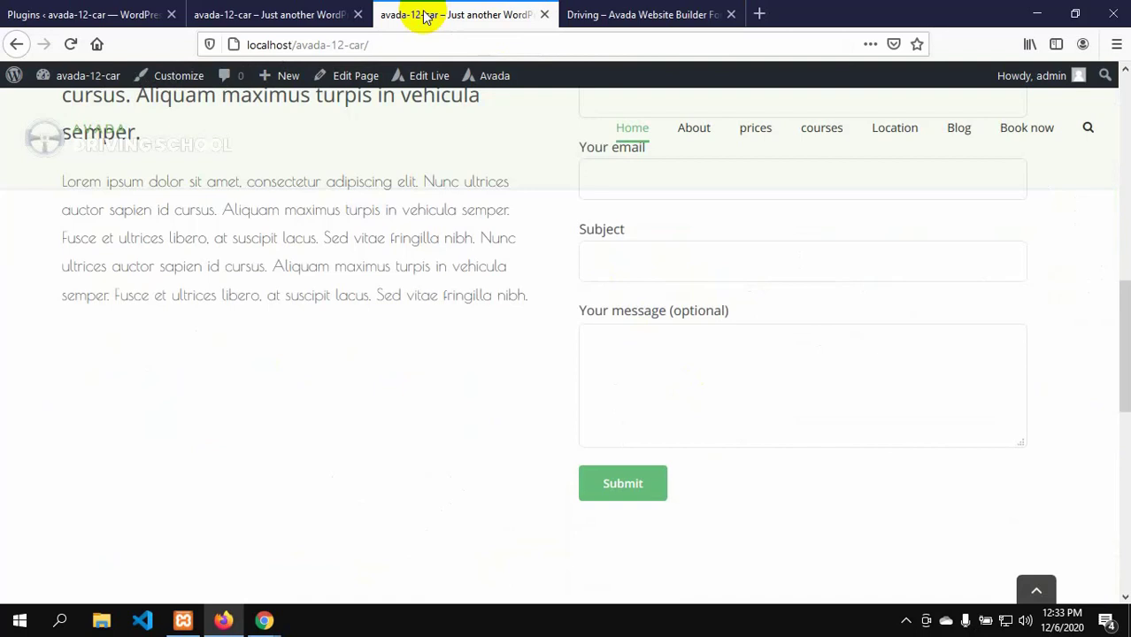
# - Give the "First Lesson Free!" column a translucent grey background color of rgba(158,158,158,0.15) in the page editor
pyautogui.click(261, 15)
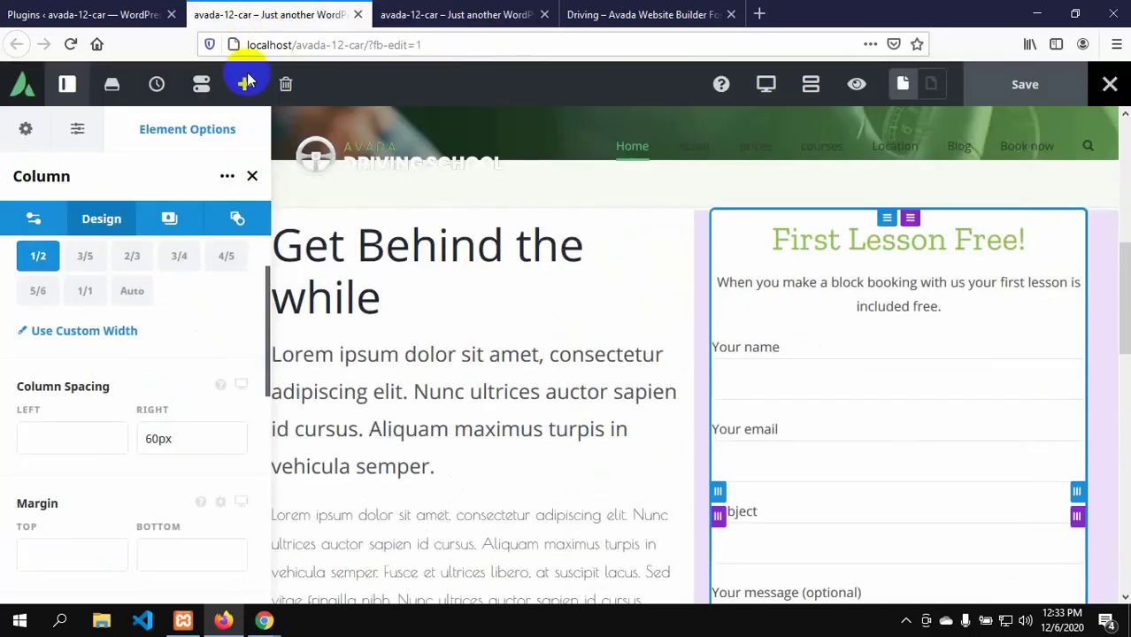
pyautogui.click(169, 221)
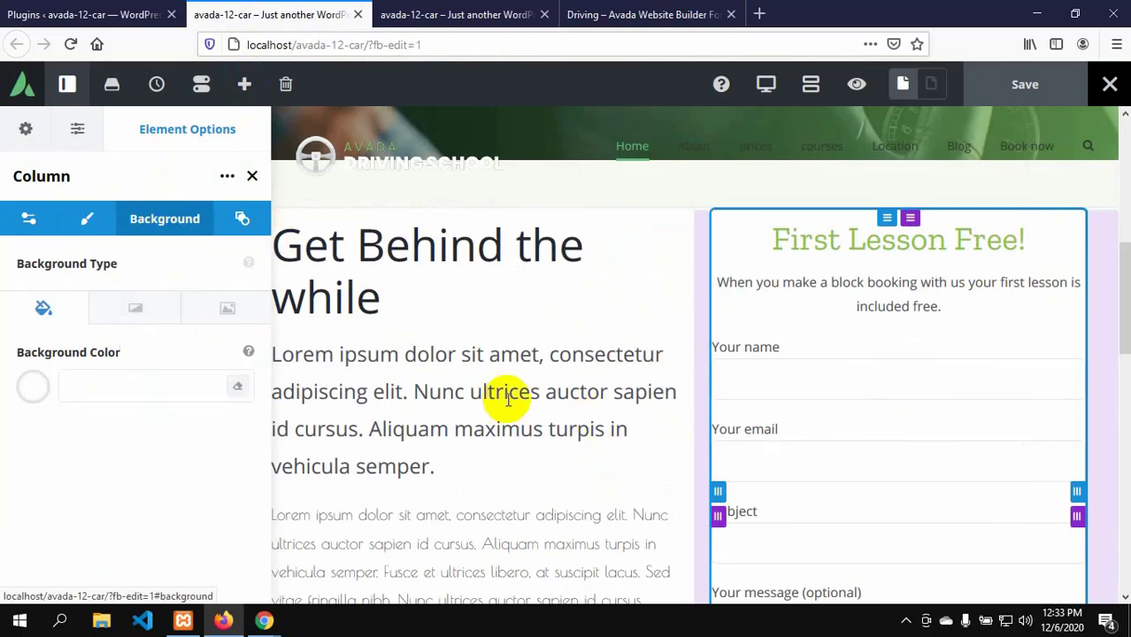
pyautogui.click(33, 390)
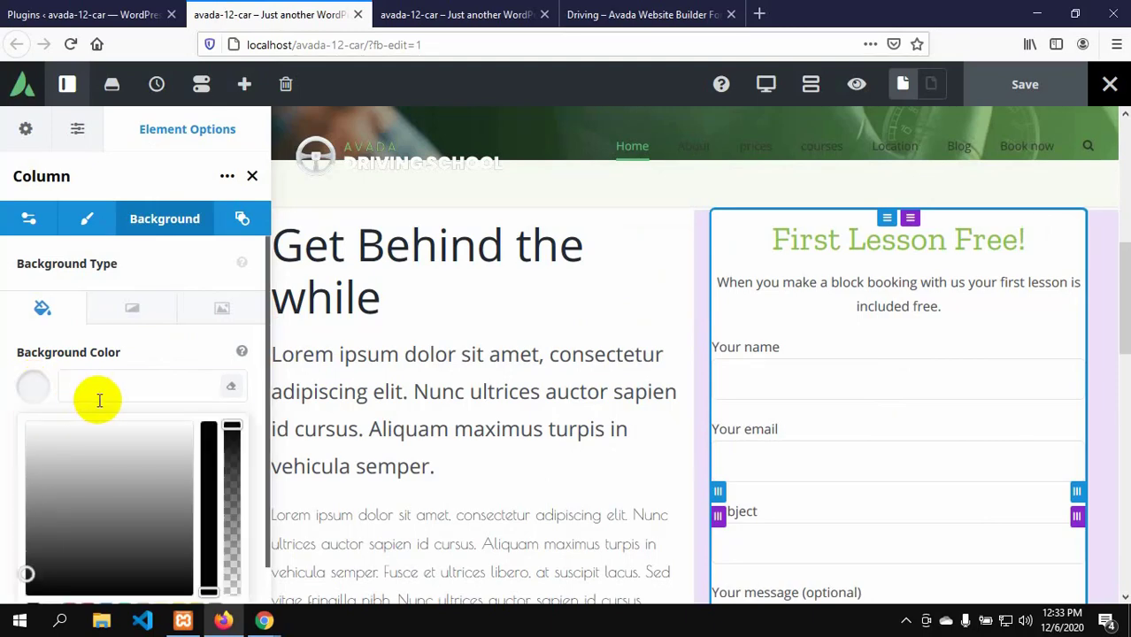
pyautogui.scroll(-1, 99, 400)
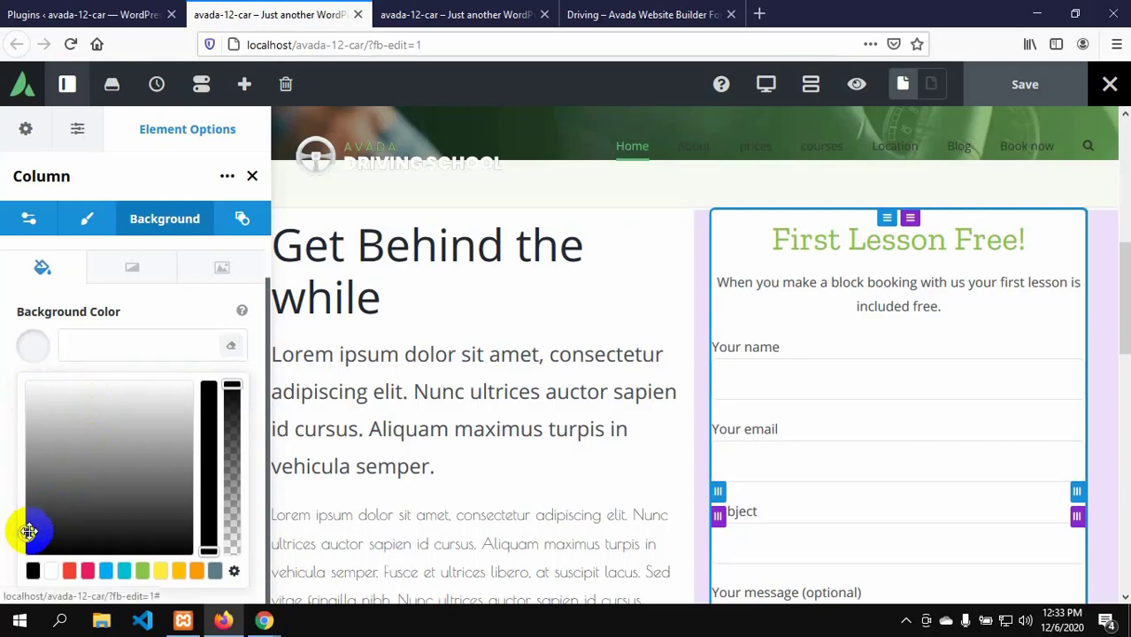
pyautogui.moveTo(29, 532); pyautogui.dragTo(40, 414)
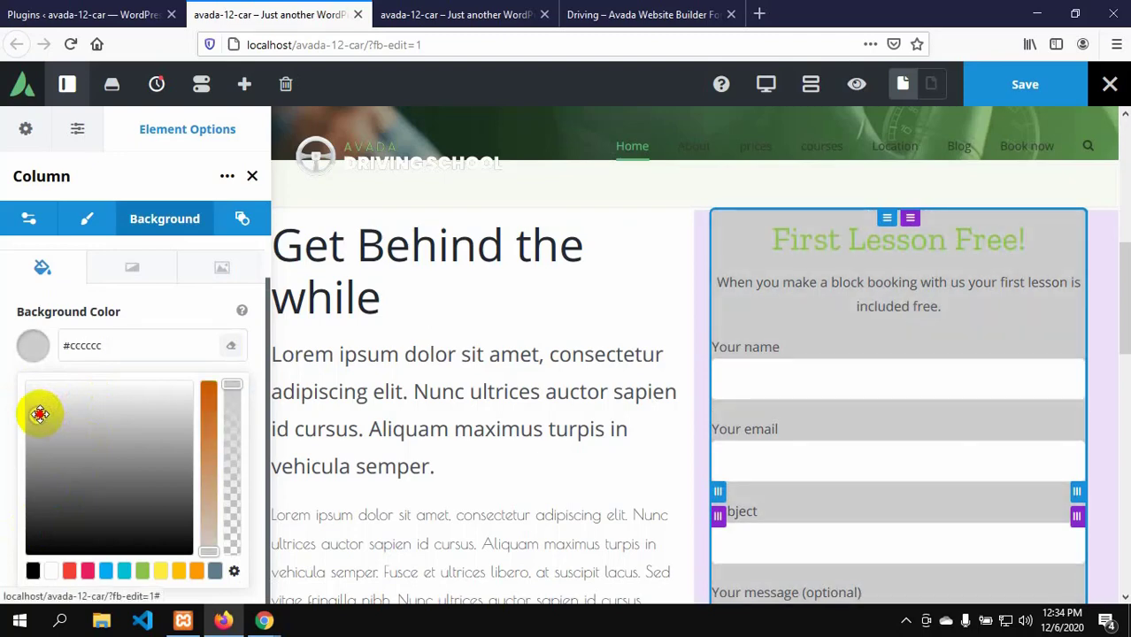
pyautogui.click(231, 382)
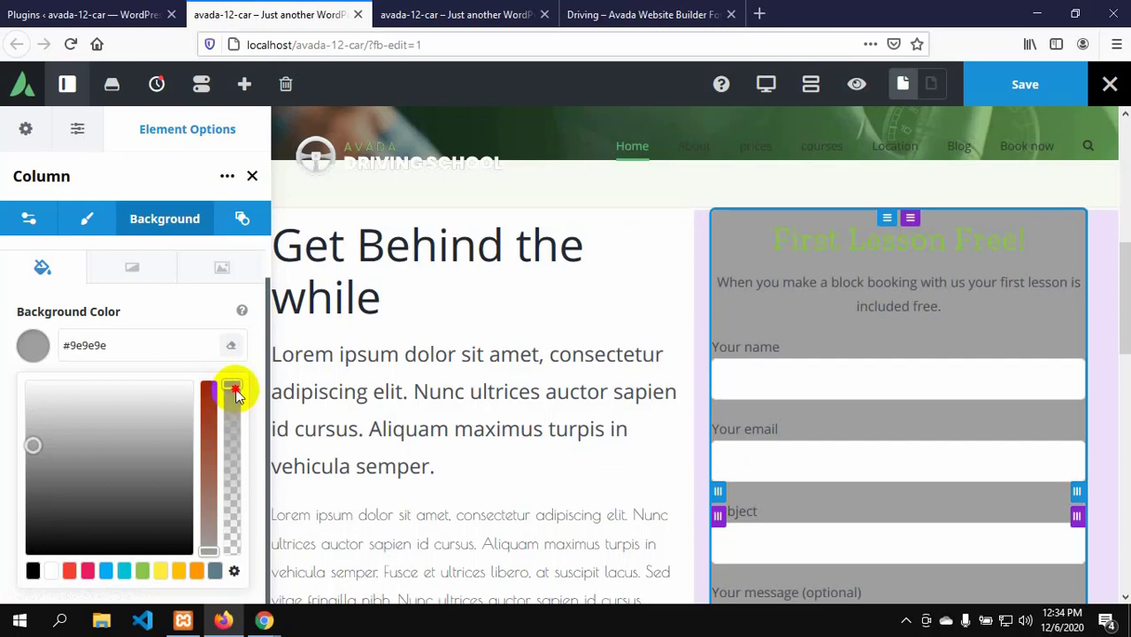
pyautogui.click(227, 445)
pyautogui.moveTo(228, 445); pyautogui.dragTo(230, 528)
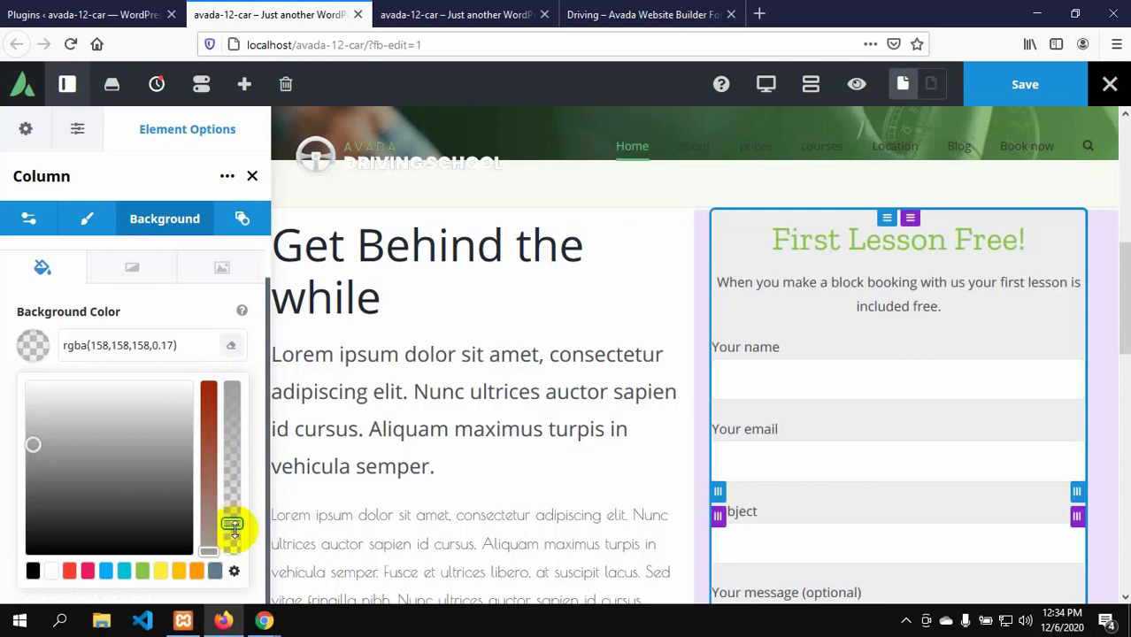
# - Check the demo's form card, lower the column's background color to rgba(158,158,158,0.08) and save the page
pyautogui.click(628, 16)
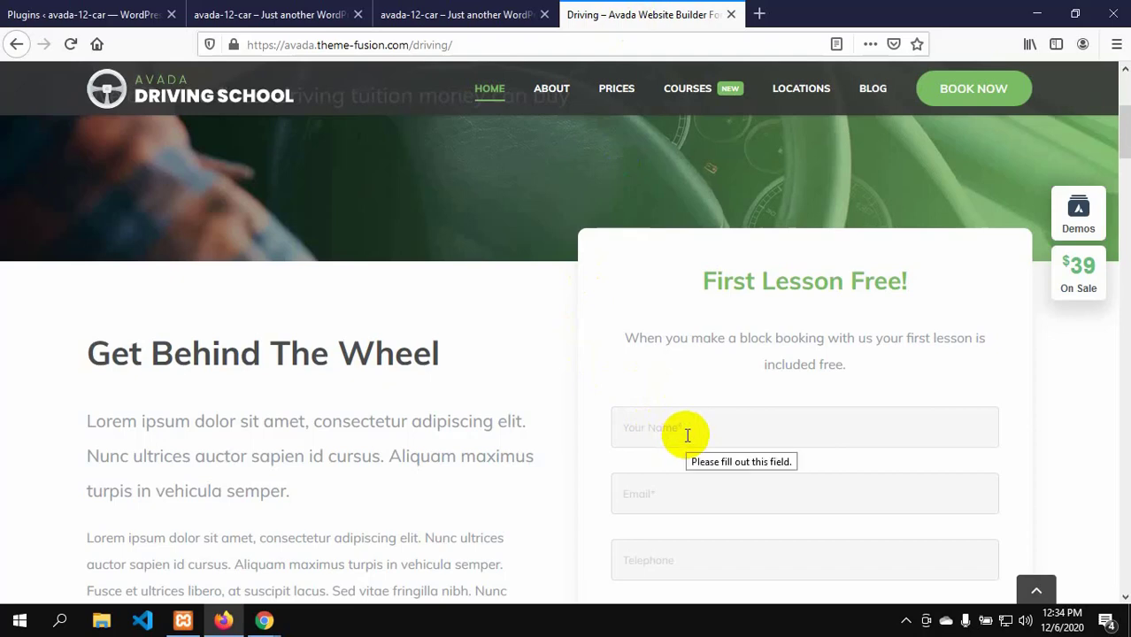
pyautogui.click(426, 14)
pyautogui.click(306, 20)
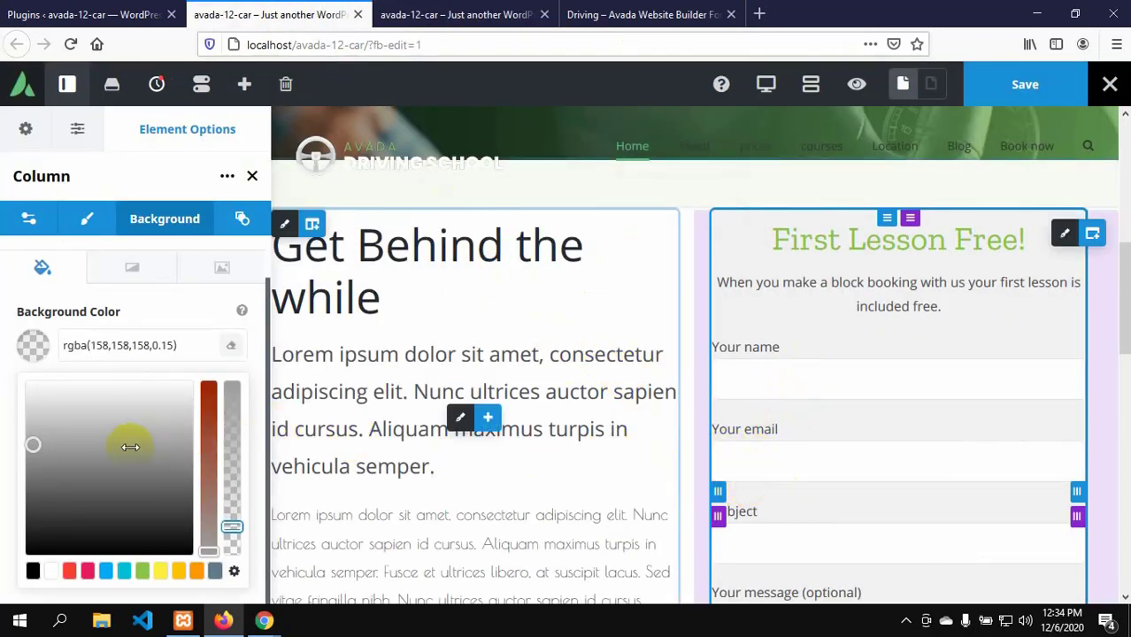
pyautogui.click(232, 535)
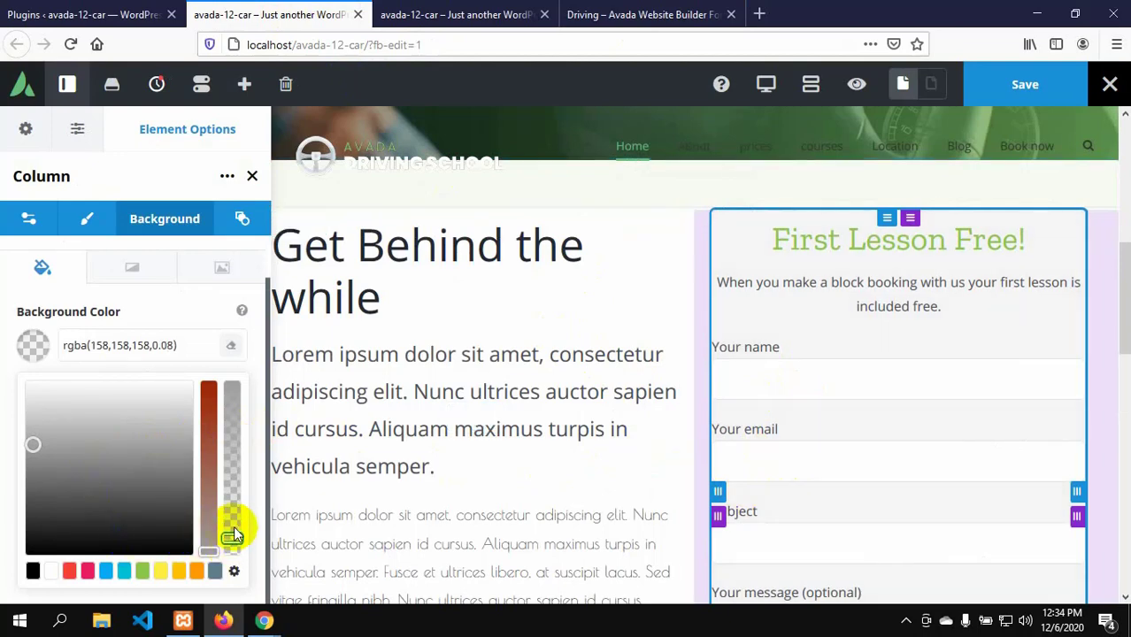
pyautogui.click(1018, 89)
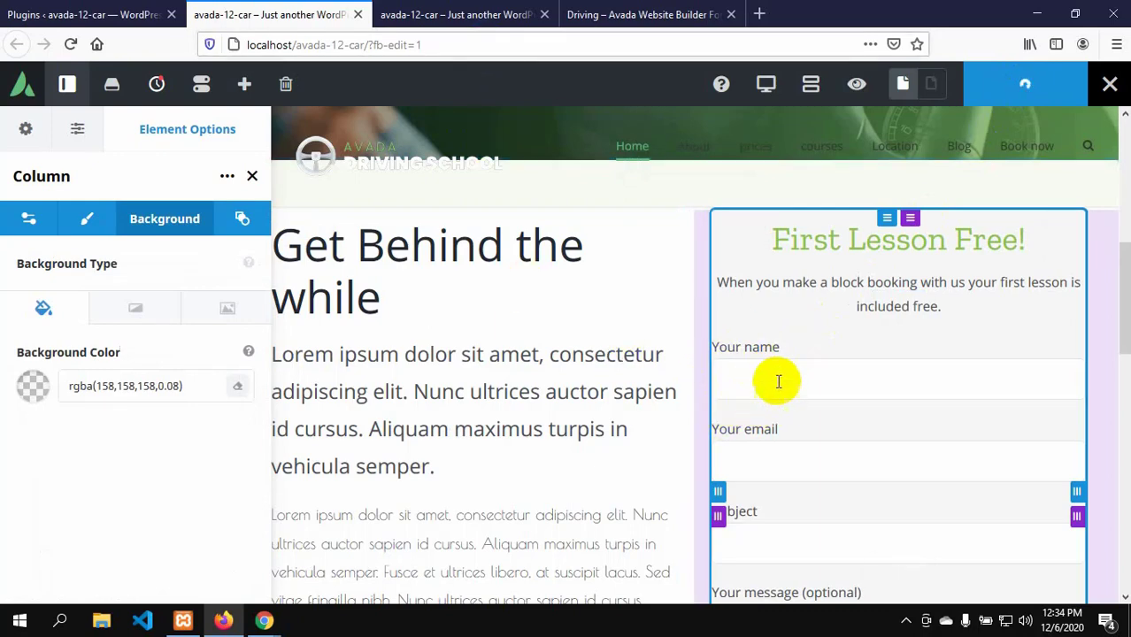
# - Reload the live home page and examine the "First Lesson Free!" column's background beside the "Get Behind the while" text
pyautogui.click(631, 25)
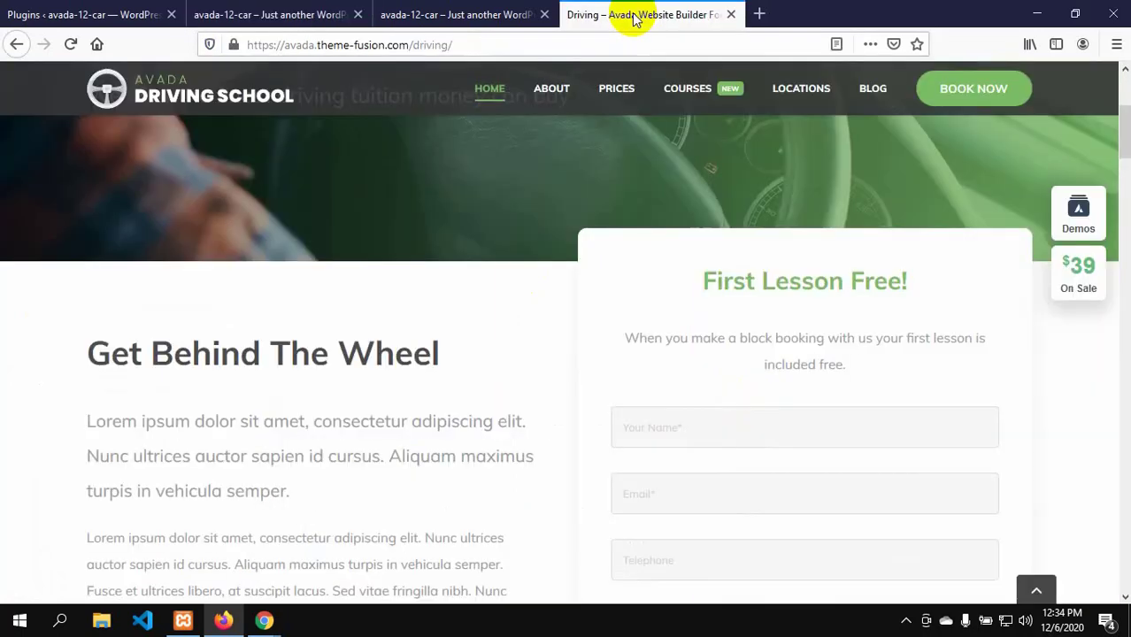
pyautogui.click(478, 9)
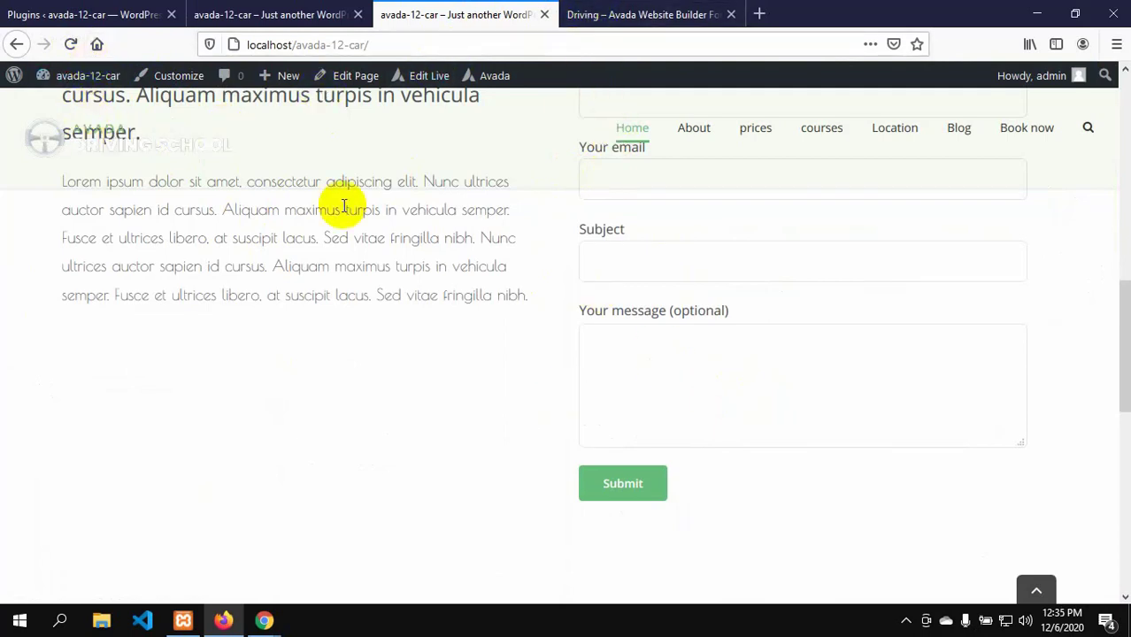
pyautogui.click(71, 46)
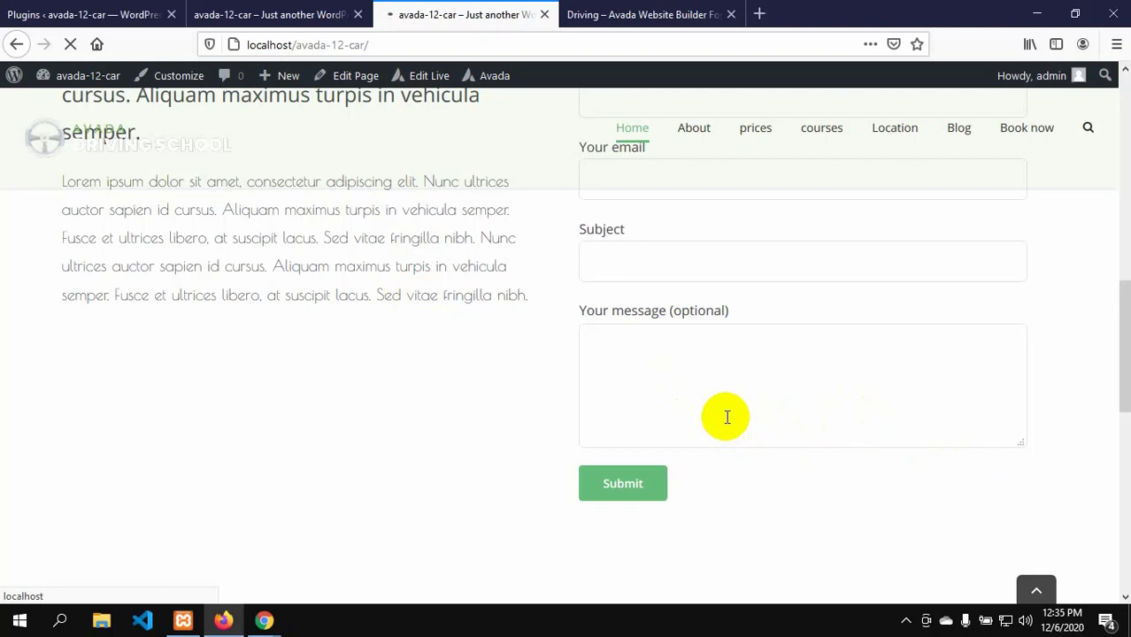
pyautogui.scroll(3, 726, 416)
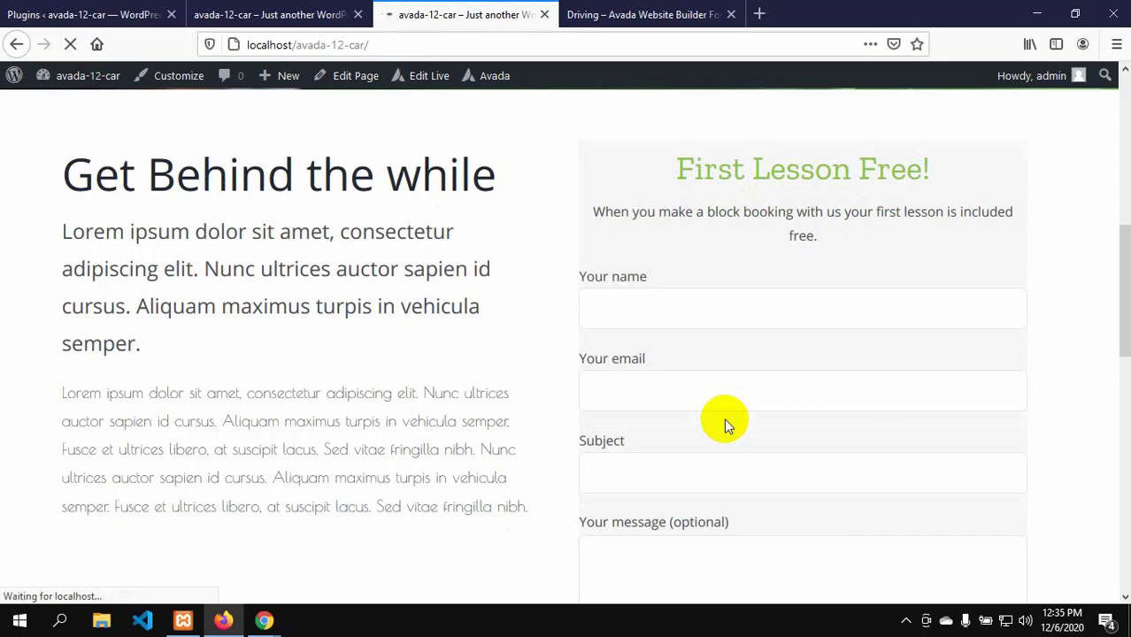
pyautogui.scroll(3, 880, 522)
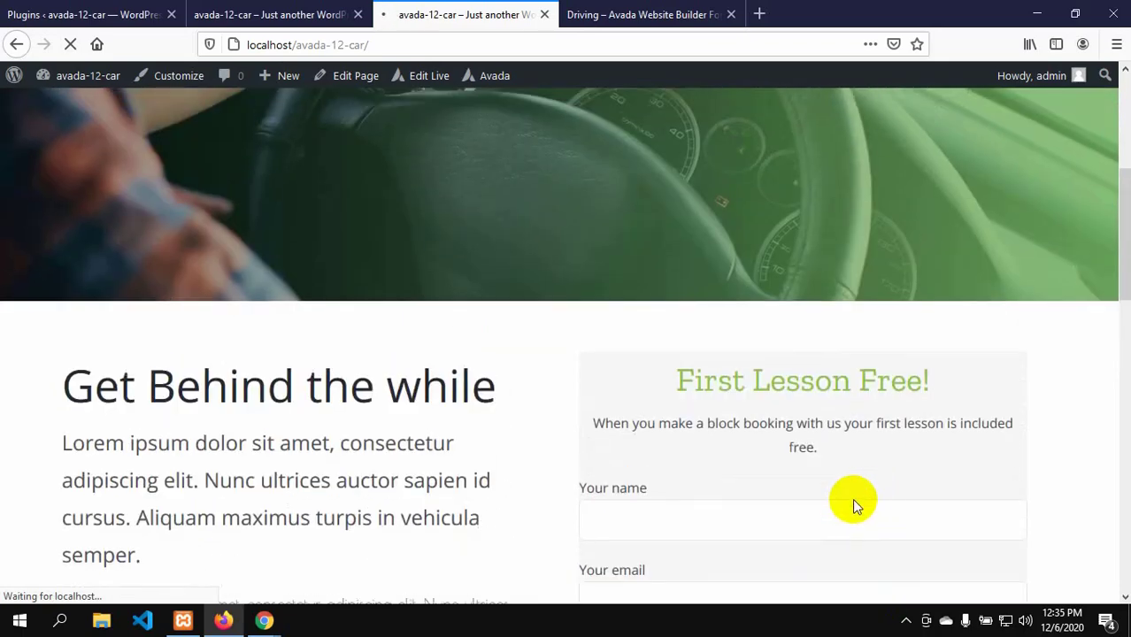
pyautogui.scroll(-3, 853, 503)
pyautogui.scroll(2, 851, 505)
pyautogui.scroll(1, 844, 507)
pyautogui.click(697, 522)
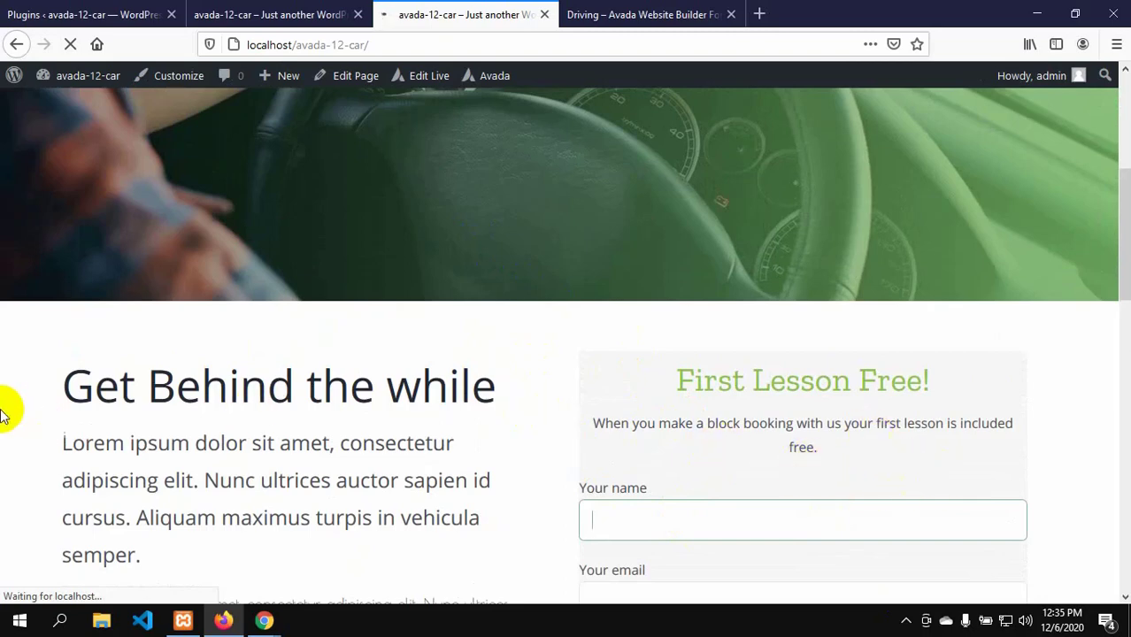
pyautogui.moveTo(68, 375); pyautogui.dragTo(164, 575)
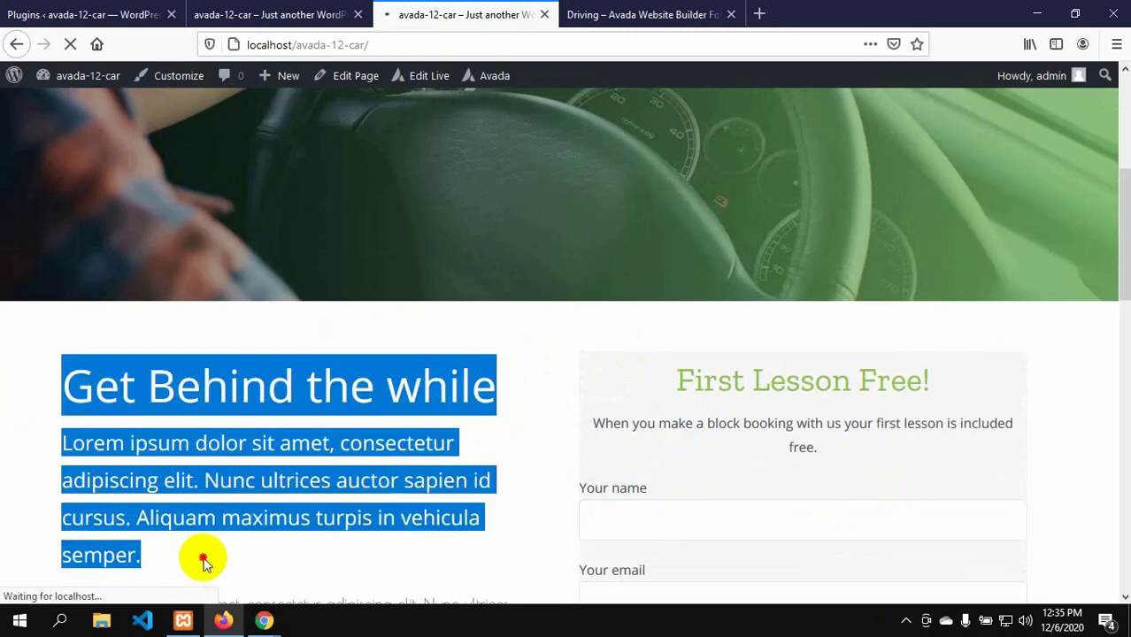
# - Check the demo's form card and clear the "First Lesson Free!" column's background color in the page editor
pyautogui.click(276, 570)
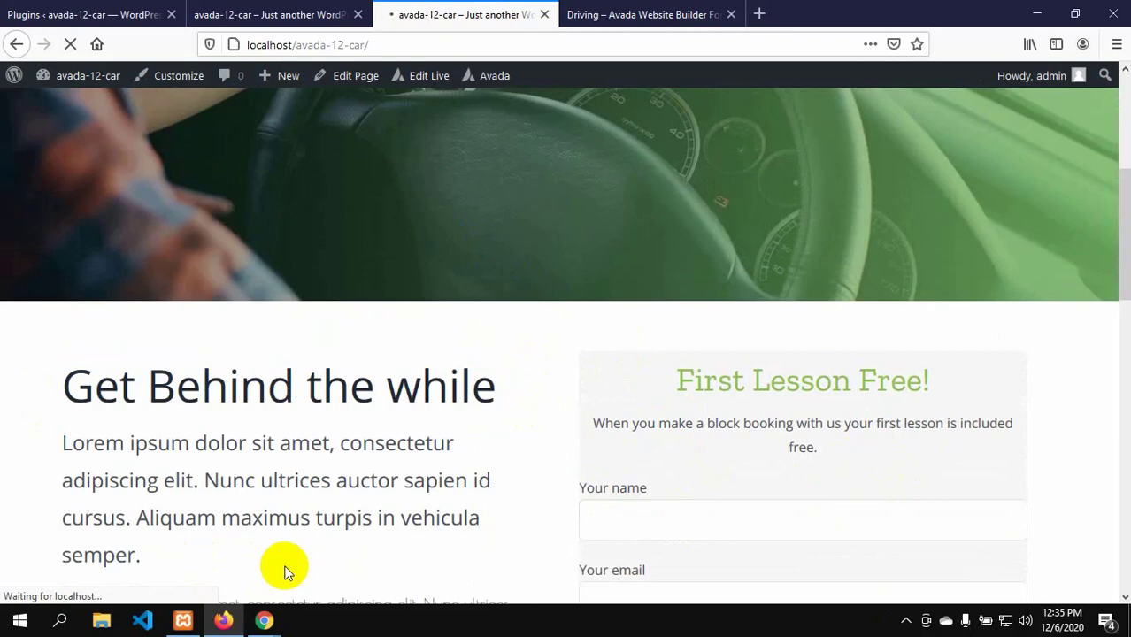
pyautogui.click(618, 14)
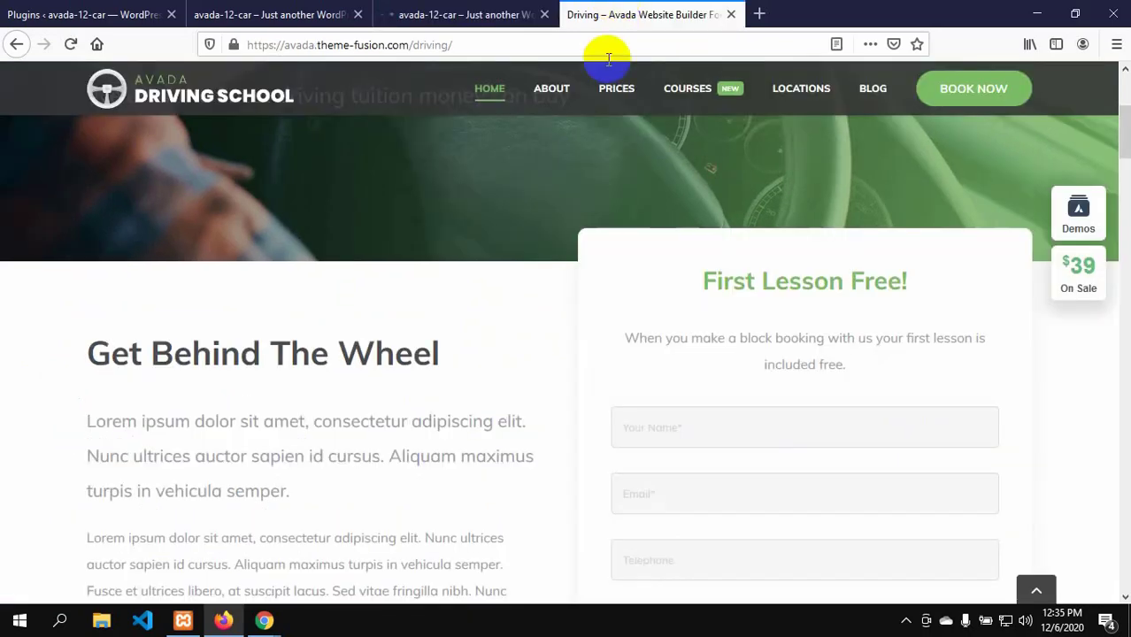
pyautogui.scroll(-1, 530, 534)
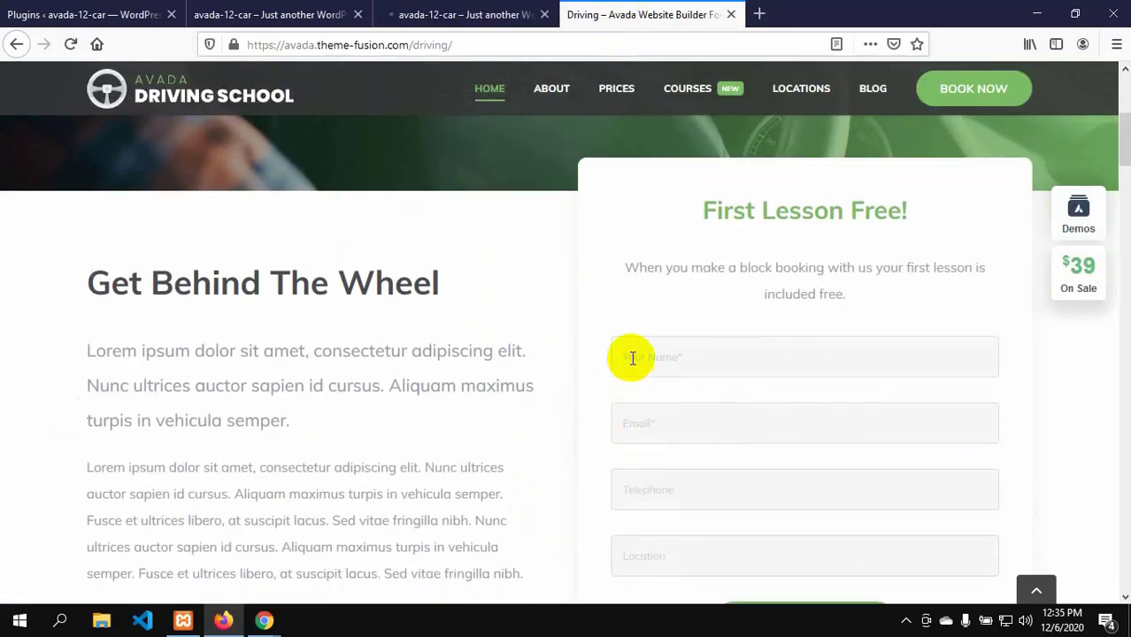
pyautogui.scroll(3, 735, 494)
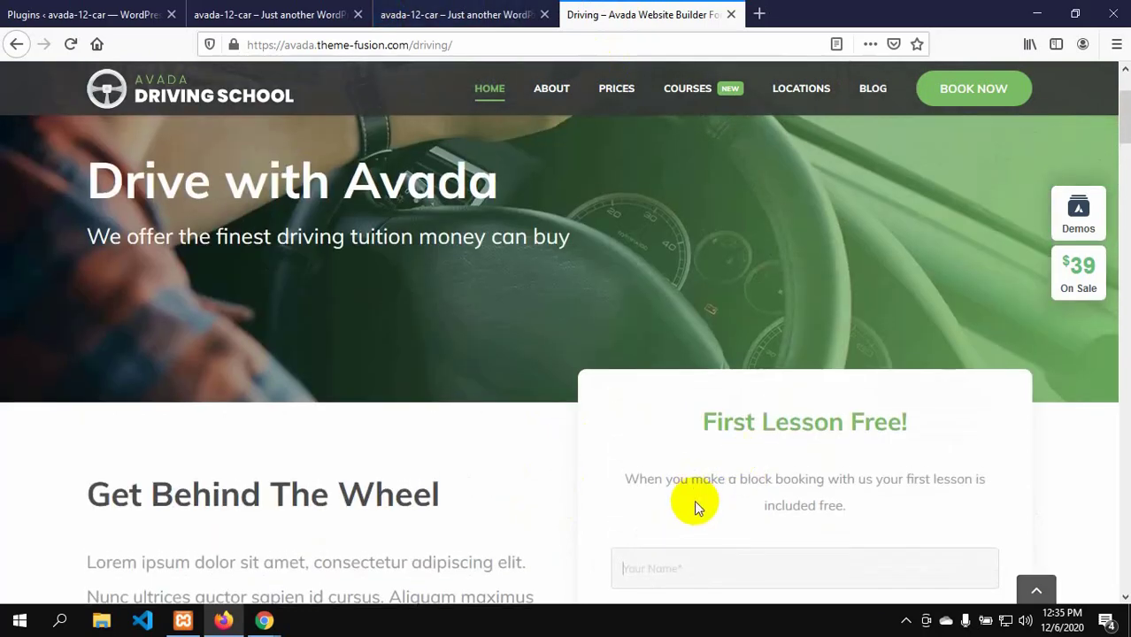
pyautogui.click(269, 16)
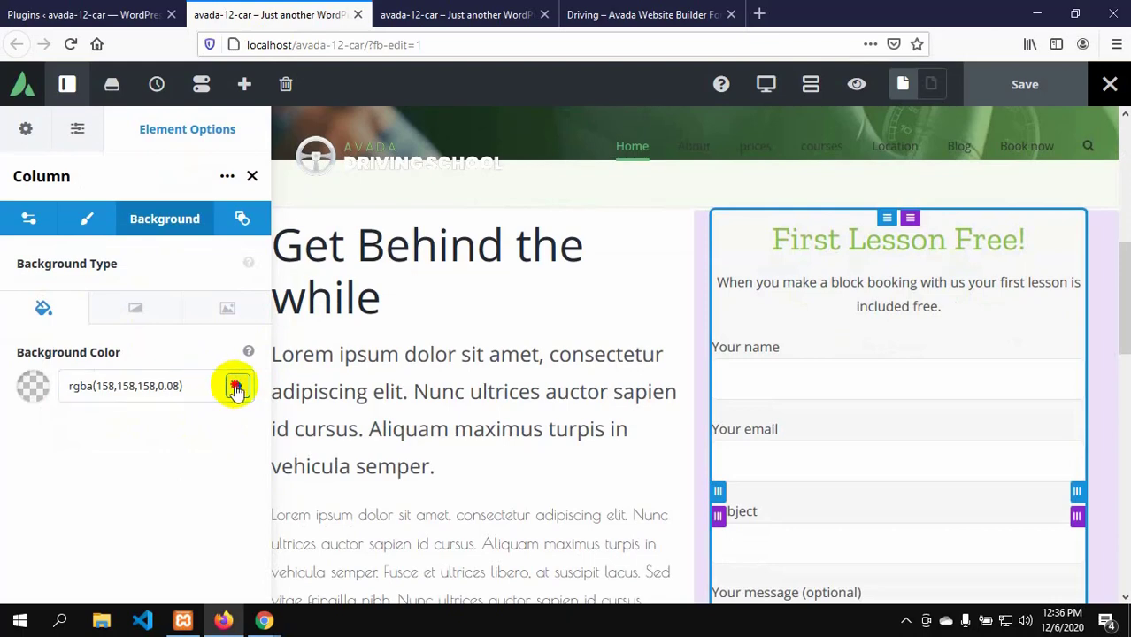
pyautogui.click(237, 390)
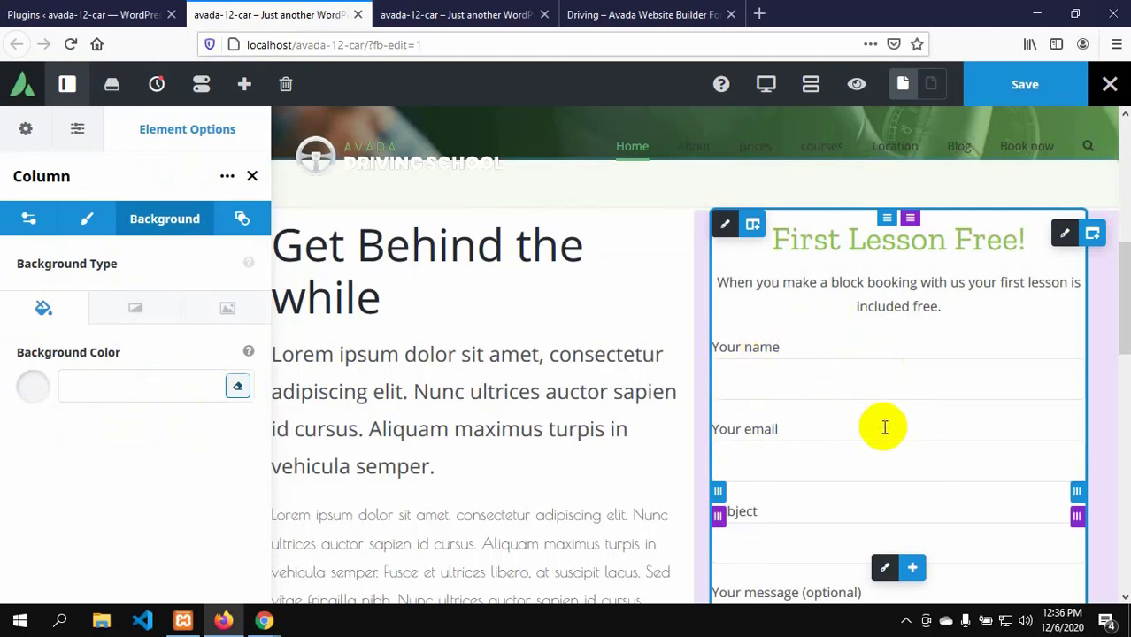
pyautogui.scroll(-3, 885, 428)
pyautogui.scroll(3, 884, 425)
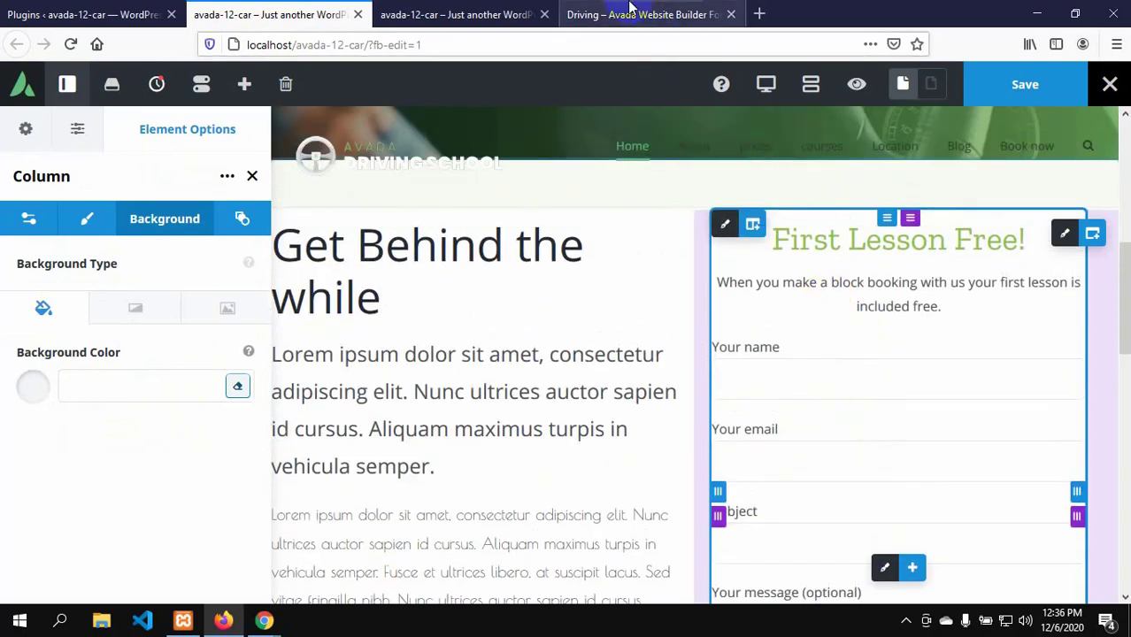
# - Examine the form field styling and placeholder texts of the "First Lesson Free!" card in the Avada driving demo
pyautogui.click(630, 9)
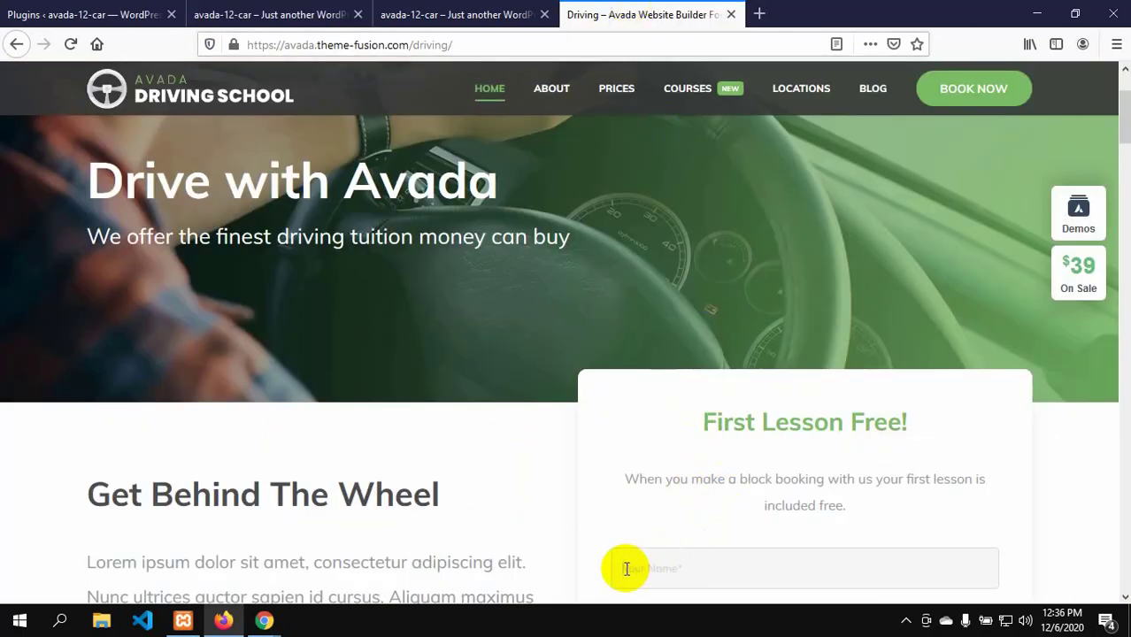
pyautogui.scroll(-3, 744, 498)
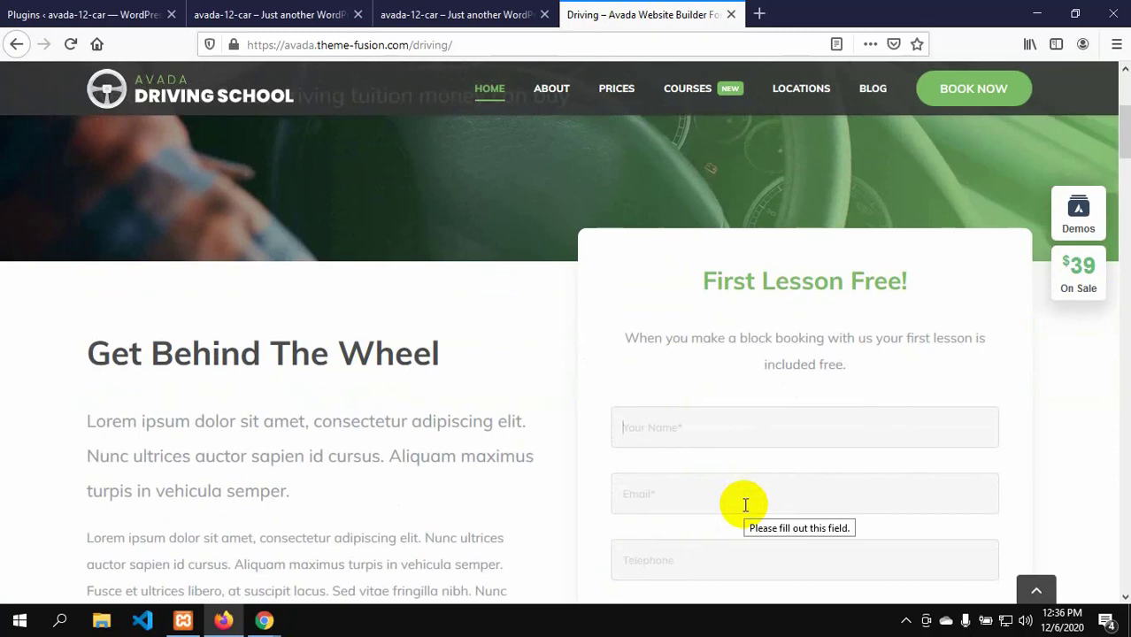
pyautogui.scroll(5, 745, 504)
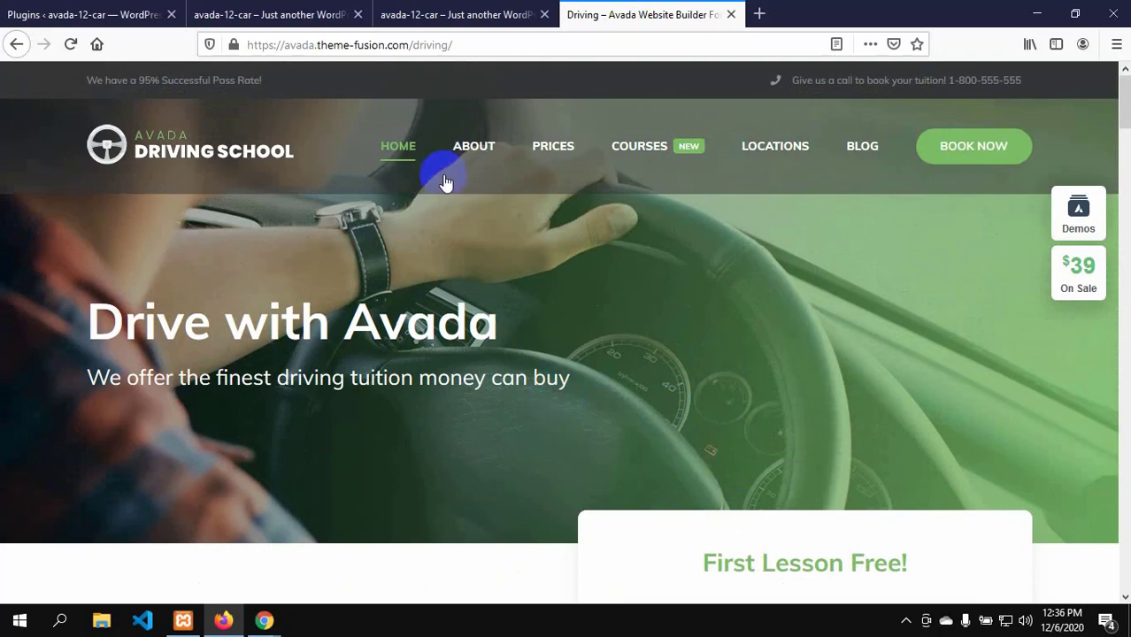
# - Open "Contact form 1" for editing from the WordPress admin's list of contact forms
pyautogui.click(51, 16)
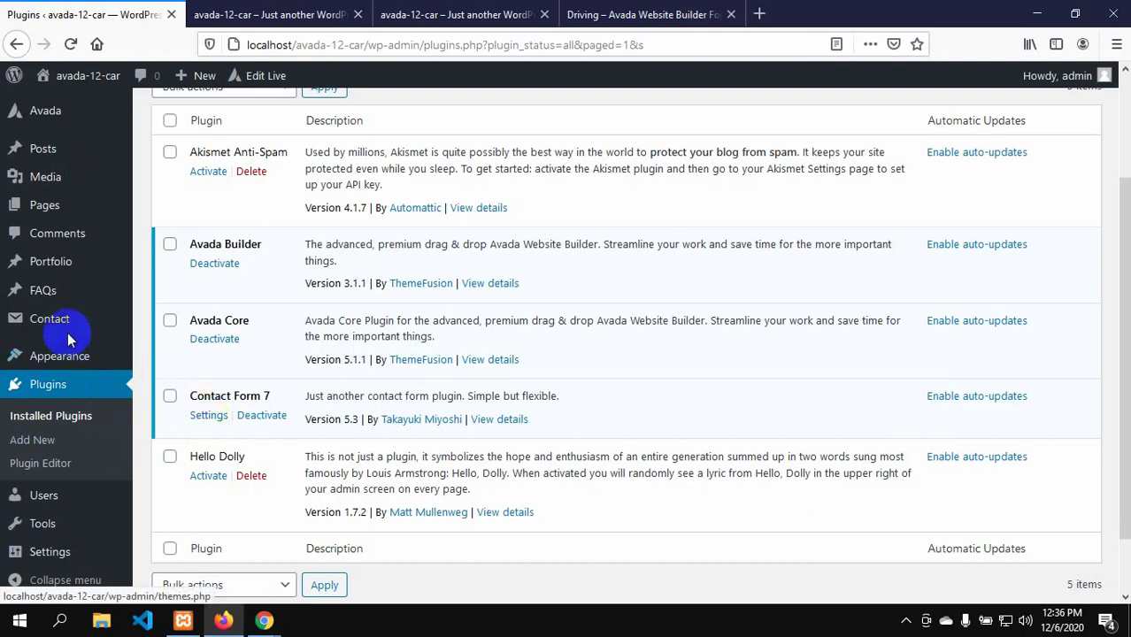
pyautogui.moveTo(53, 327)
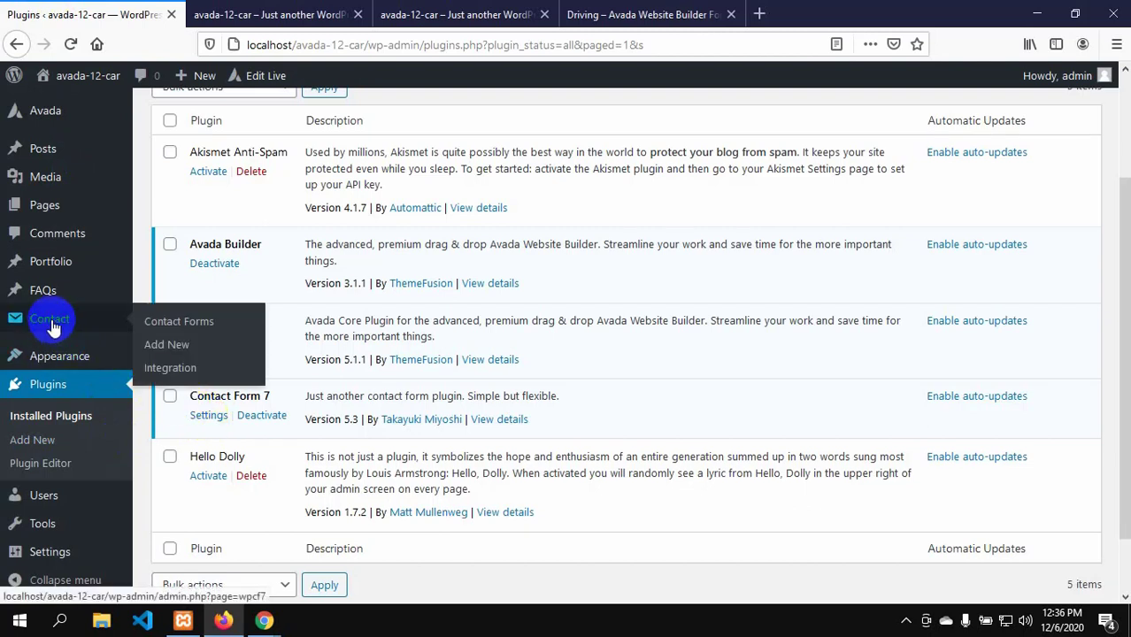
pyautogui.click(188, 325)
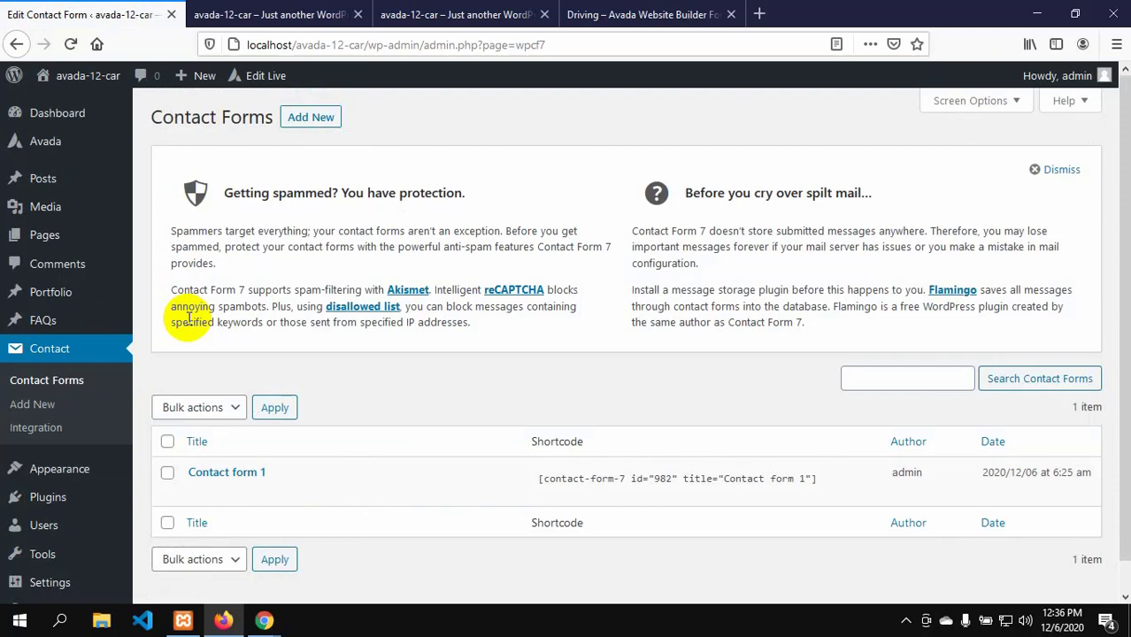
pyautogui.scroll(-1, 262, 425)
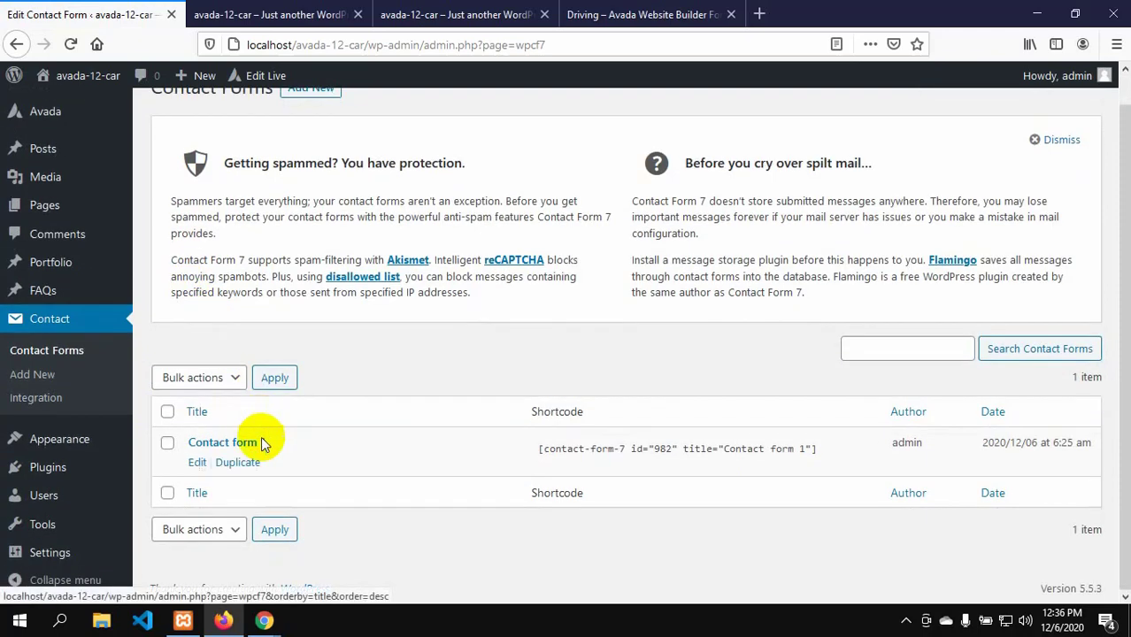
pyautogui.click(199, 465)
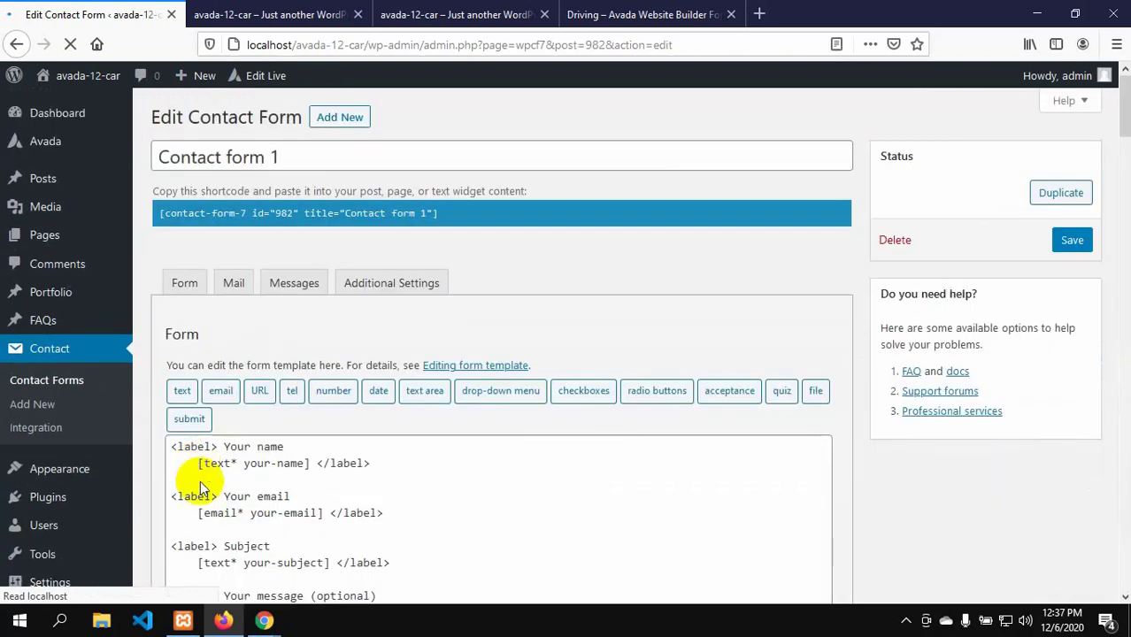
# - Remove the "Your name" label text from the form template and replace its opening label tag with <p>
pyautogui.click(211, 443)
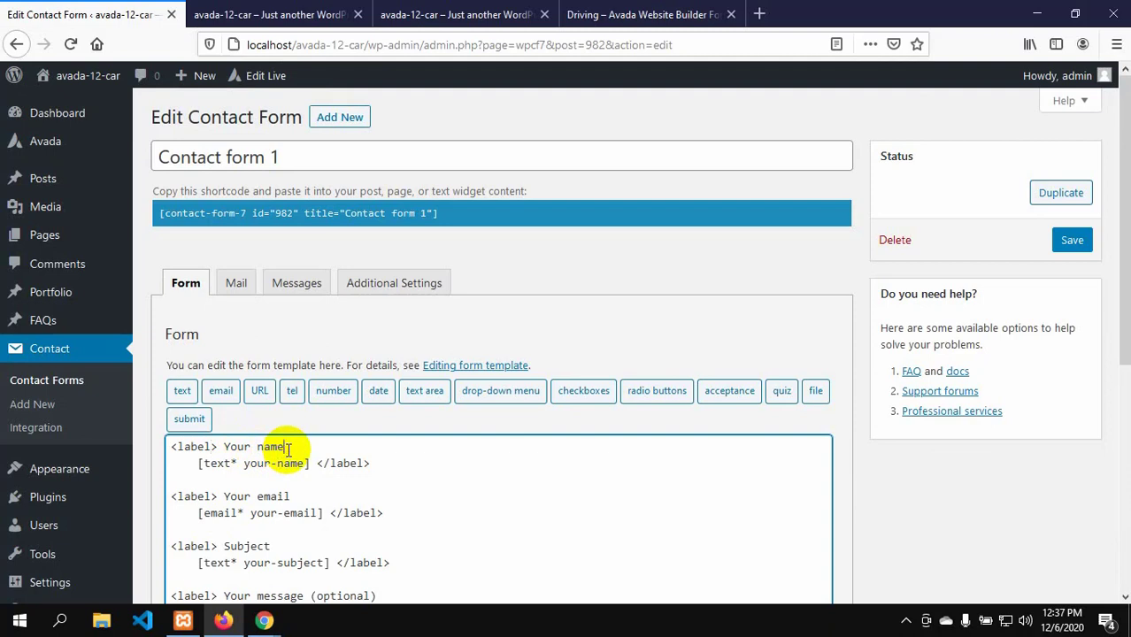
pyautogui.moveTo(285, 447); pyautogui.dragTo(223, 446)
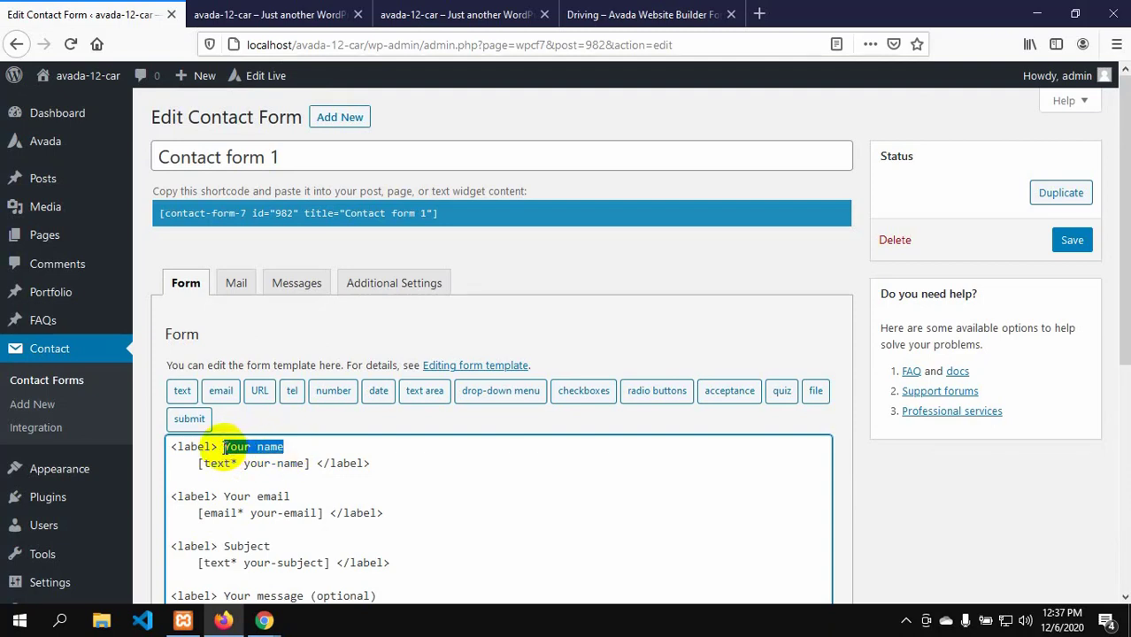
pyautogui.press('BackSpace')
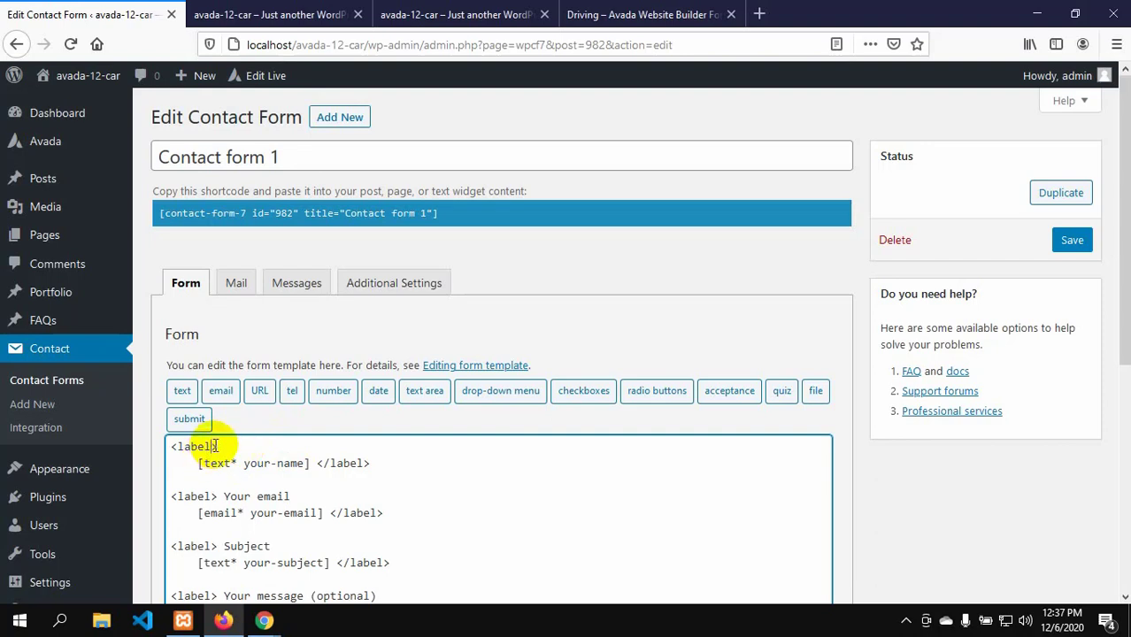
pyautogui.press('BackSpace')
pyautogui.press('BackSpace')
pyautogui.write('p>')
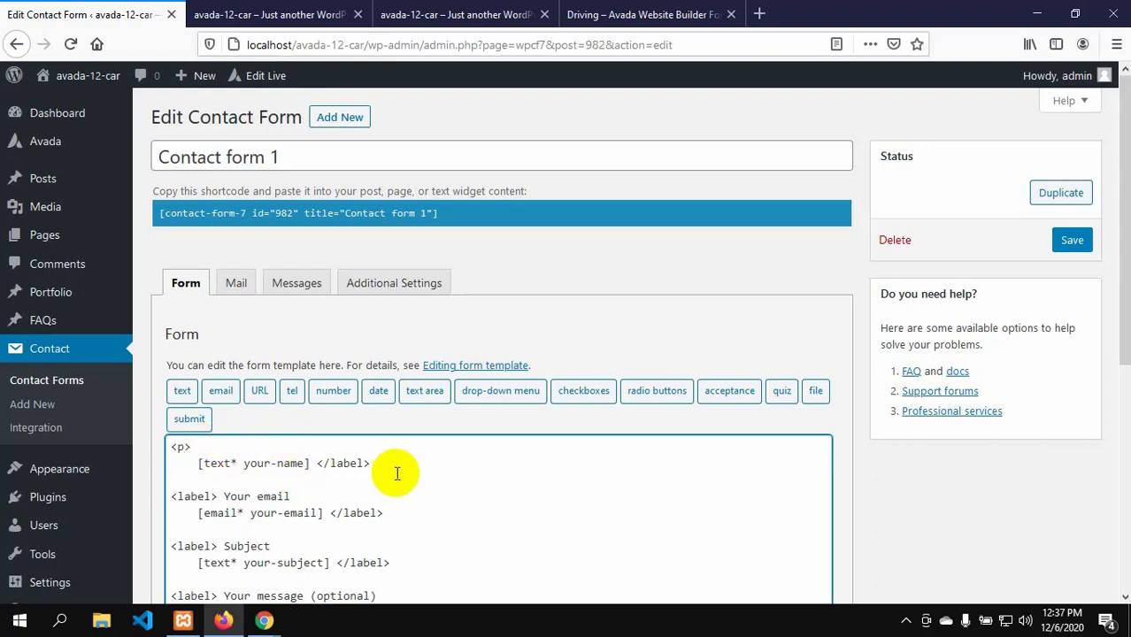
# - Replace the closing label tag after the your-name field with </p>
pyautogui.click(360, 462)
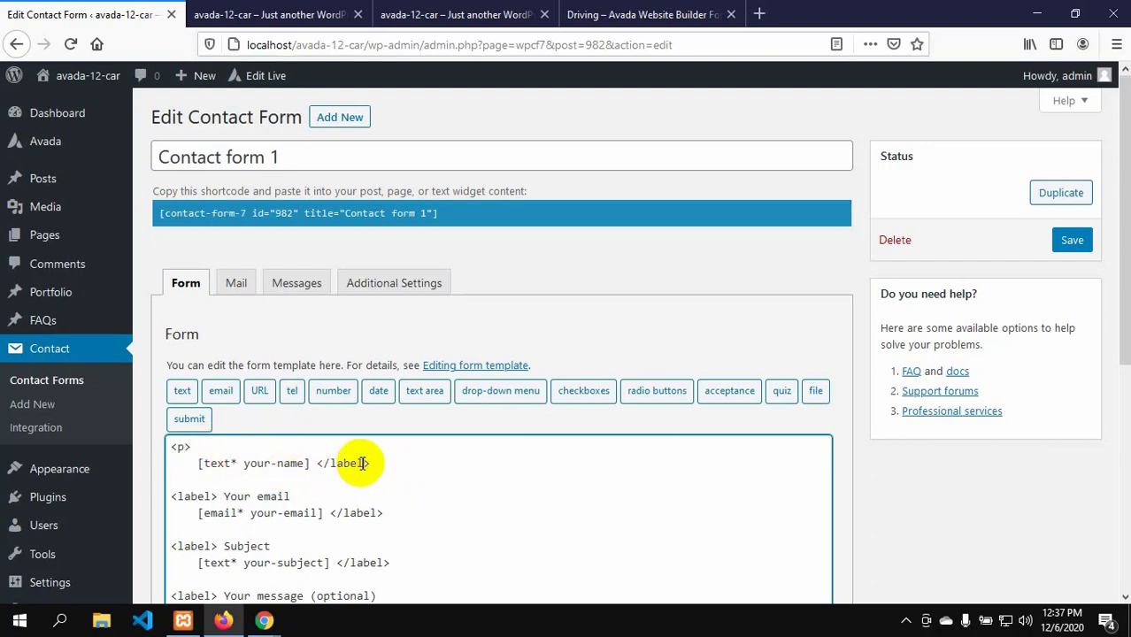
pyautogui.press('BackSpace')
pyautogui.press('BackSpace')
pyautogui.press('BackSpace')
pyautogui.press('BackSpace')
pyautogui.write('p')
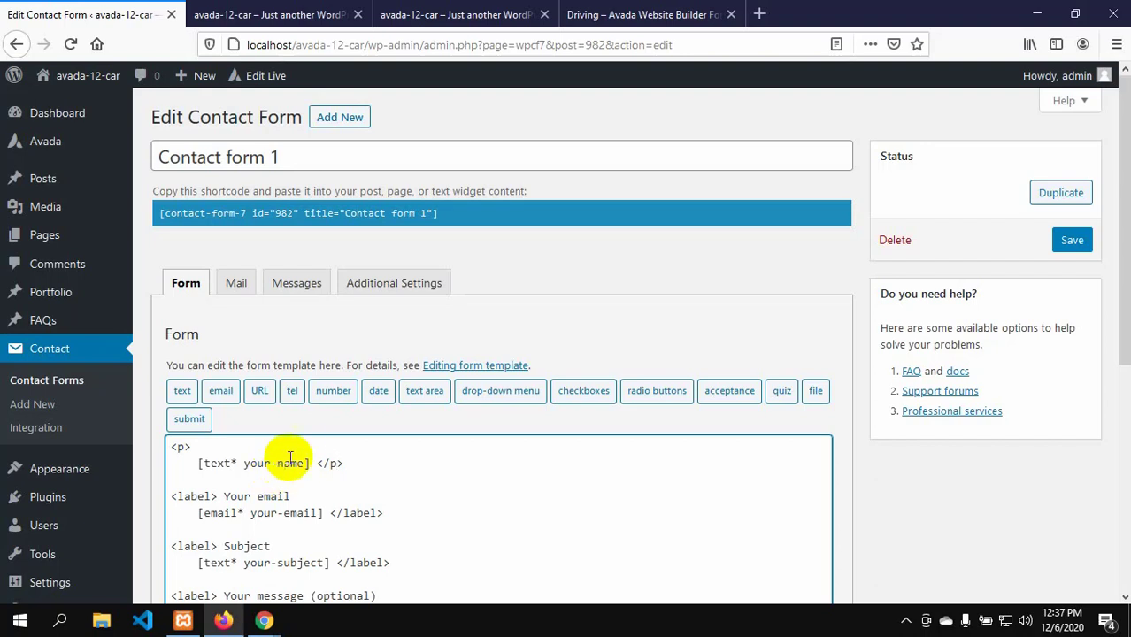
# - Add placeholder"Your name" to the your-name field tag, remove the space before </p> and save the contact form
pyautogui.click(307, 463)
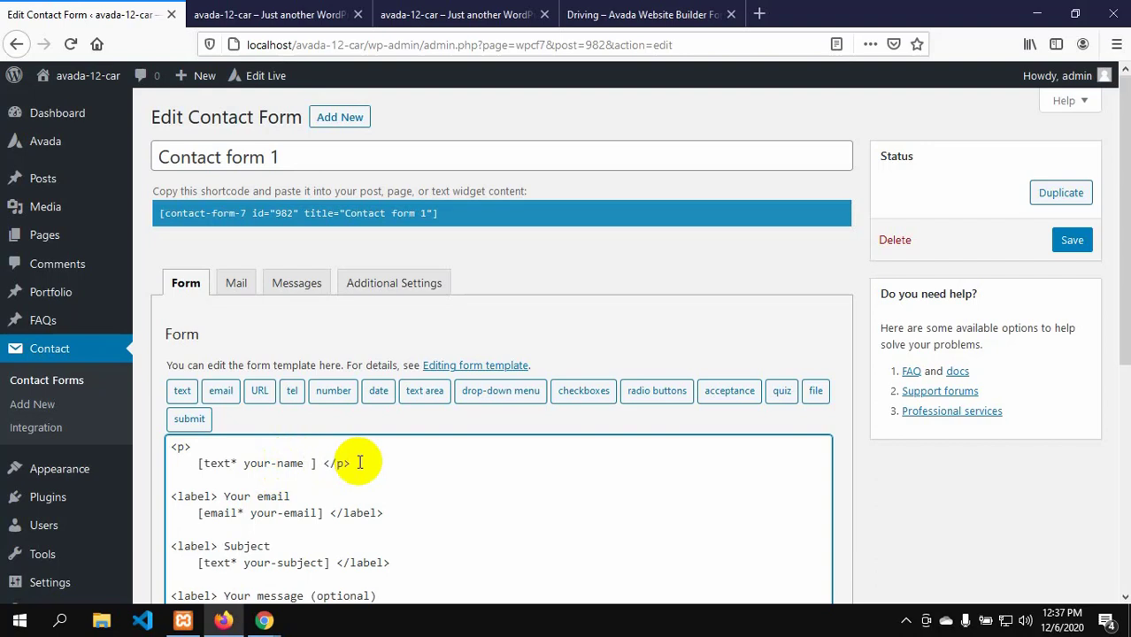
pyautogui.write('placeholder')
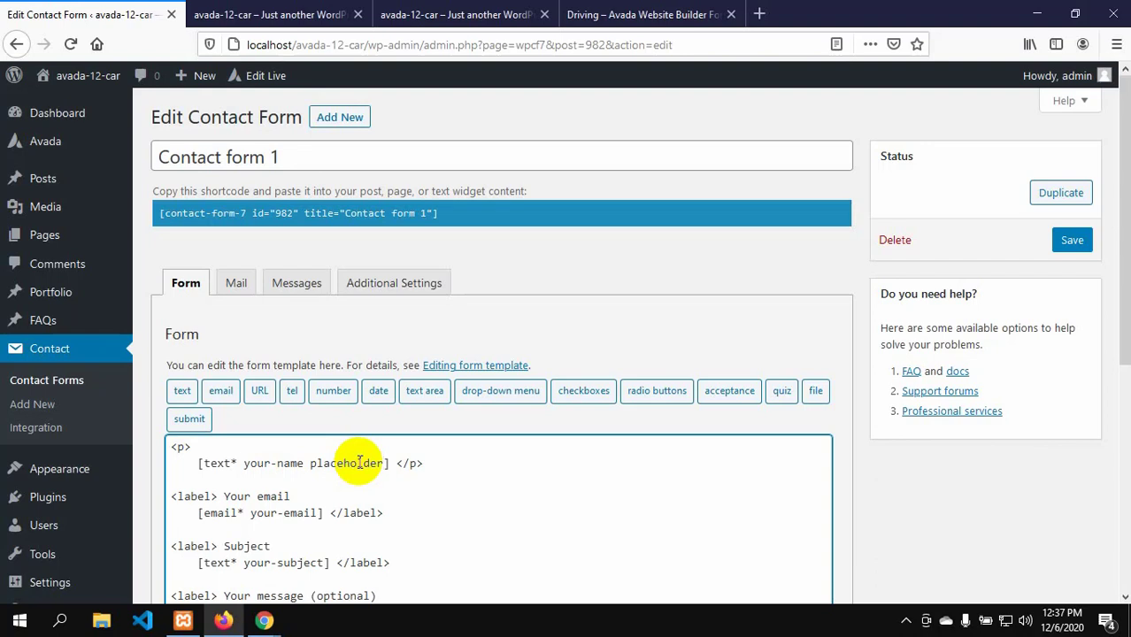
pyautogui.write('""')
pyautogui.click(389, 463)
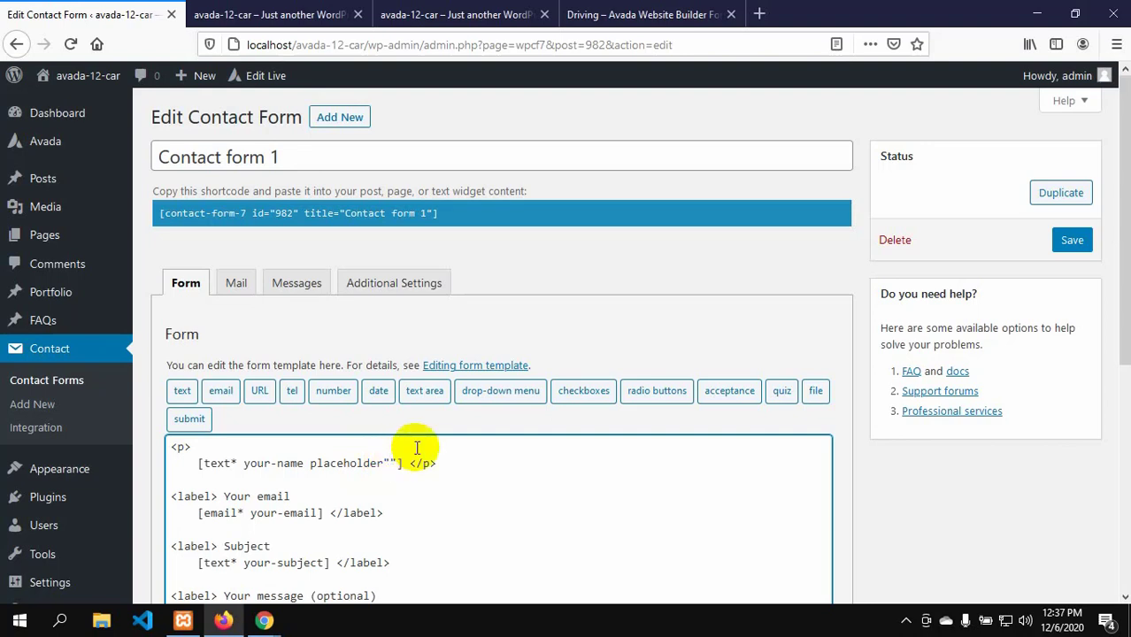
pyautogui.write('Your name')
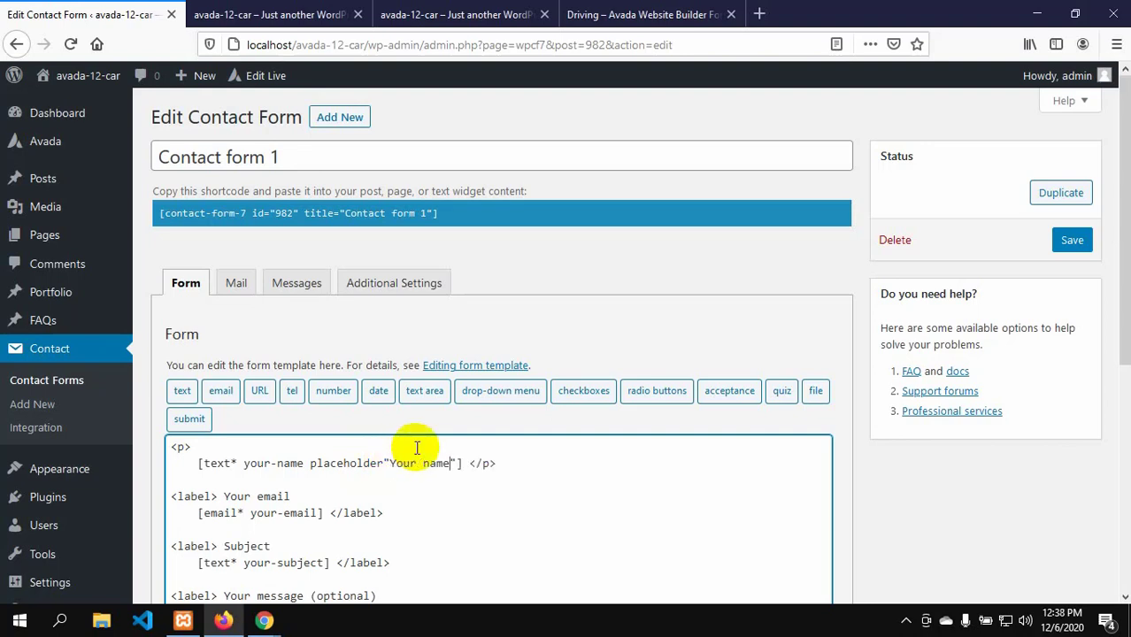
pyautogui.click(470, 463)
pyautogui.press('BackSpace')
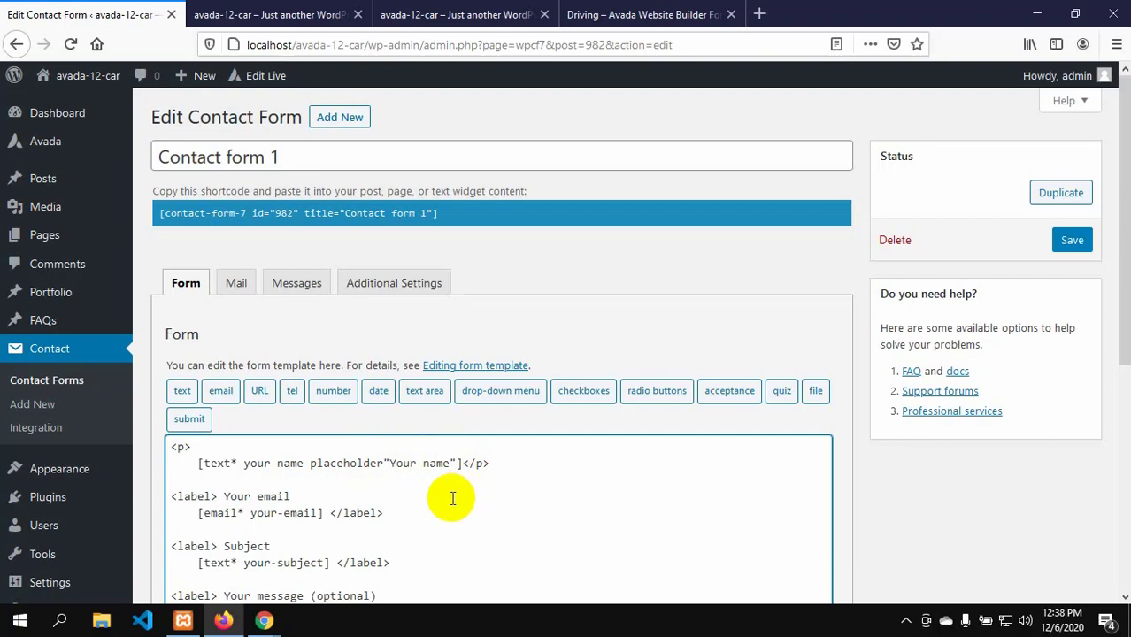
pyautogui.click(1070, 240)
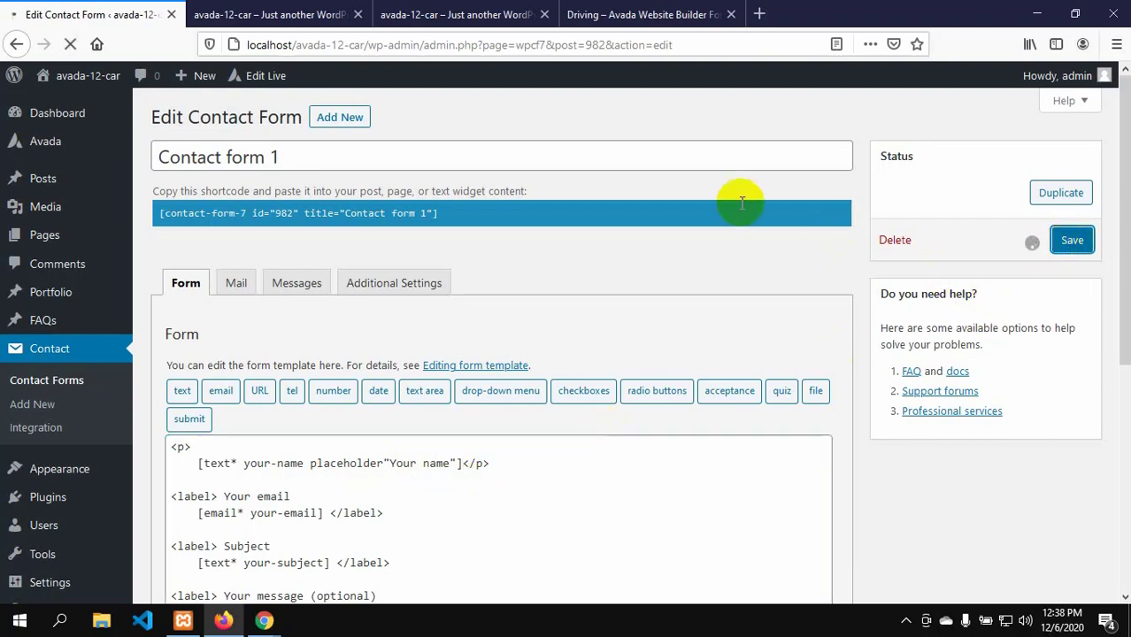
# - Compare the name field in the demo's form card with the name field on the live home page
pyautogui.click(611, 14)
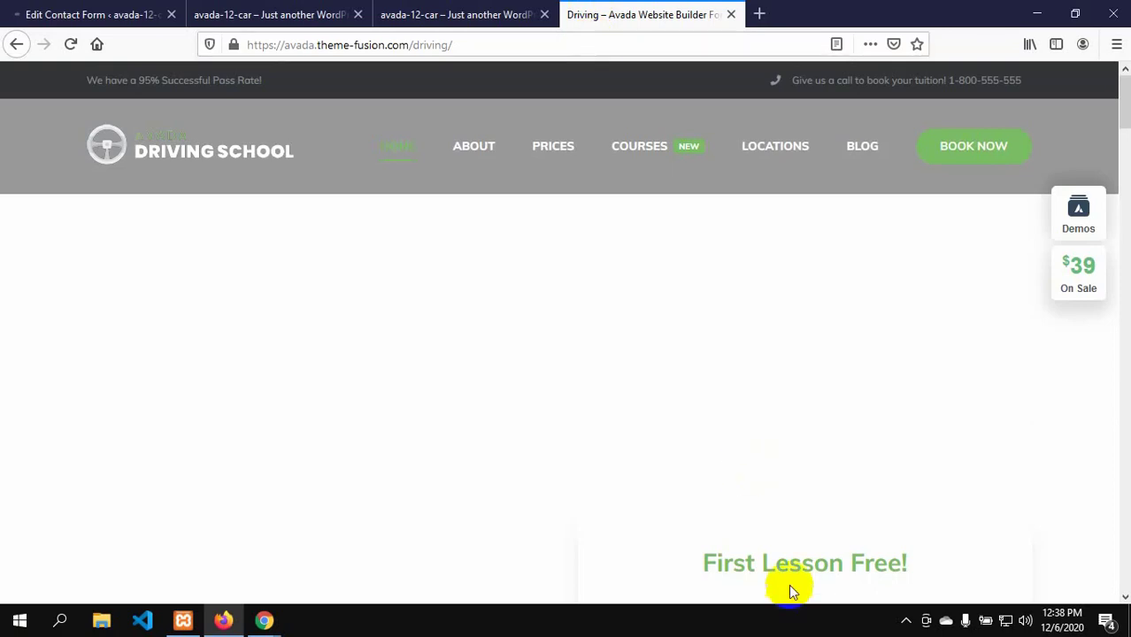
pyautogui.scroll(-4, 792, 503)
pyautogui.click(670, 352)
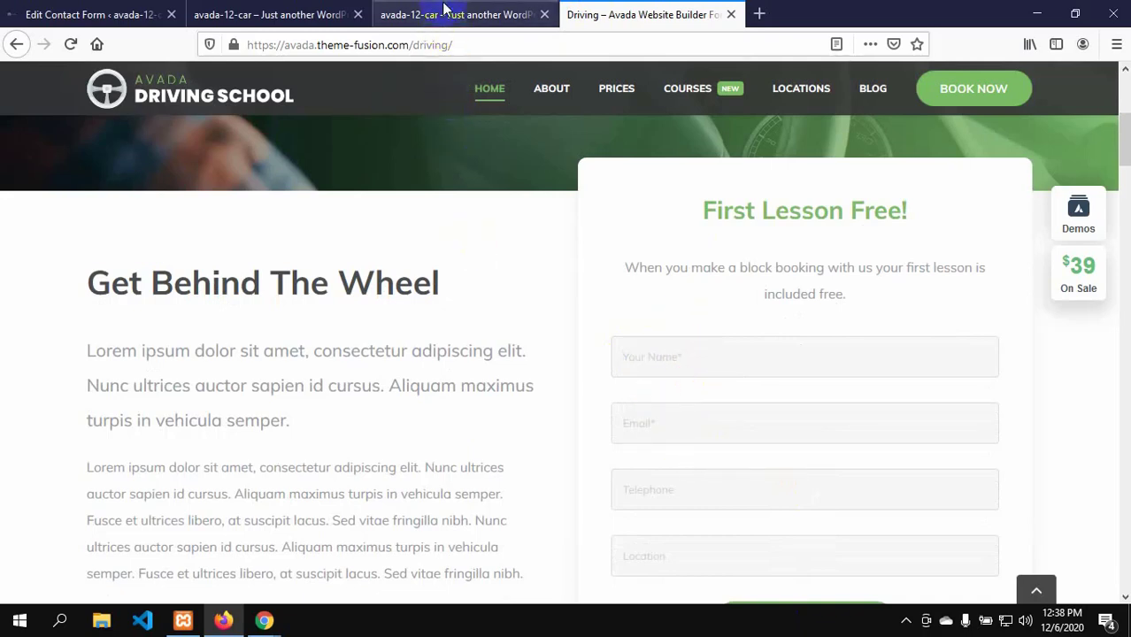
pyautogui.click(434, 12)
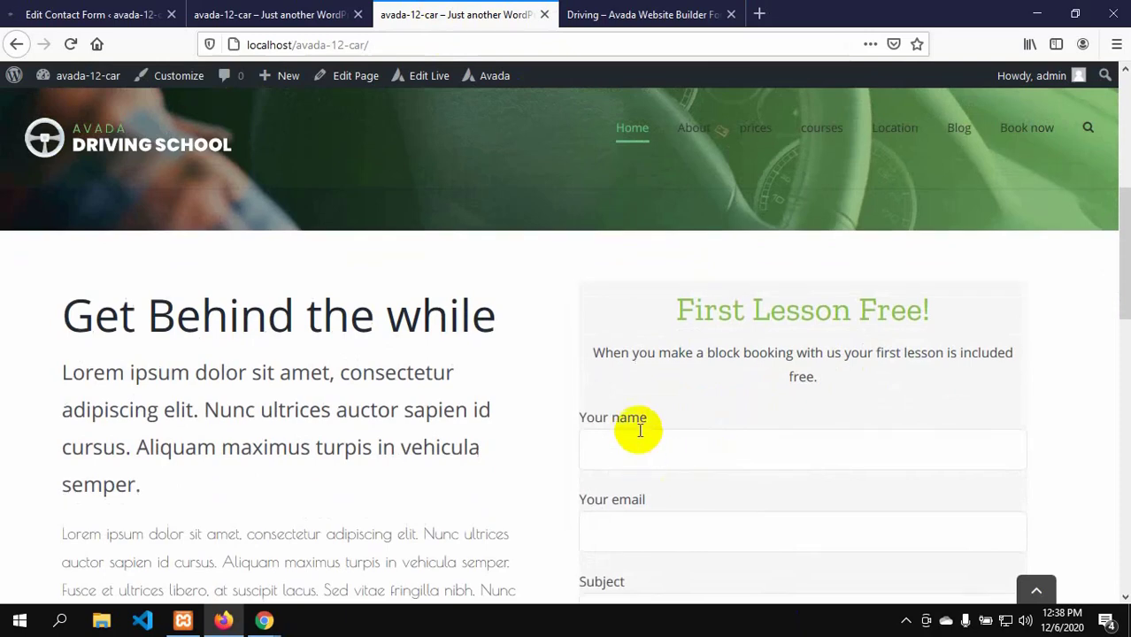
pyautogui.click(601, 448)
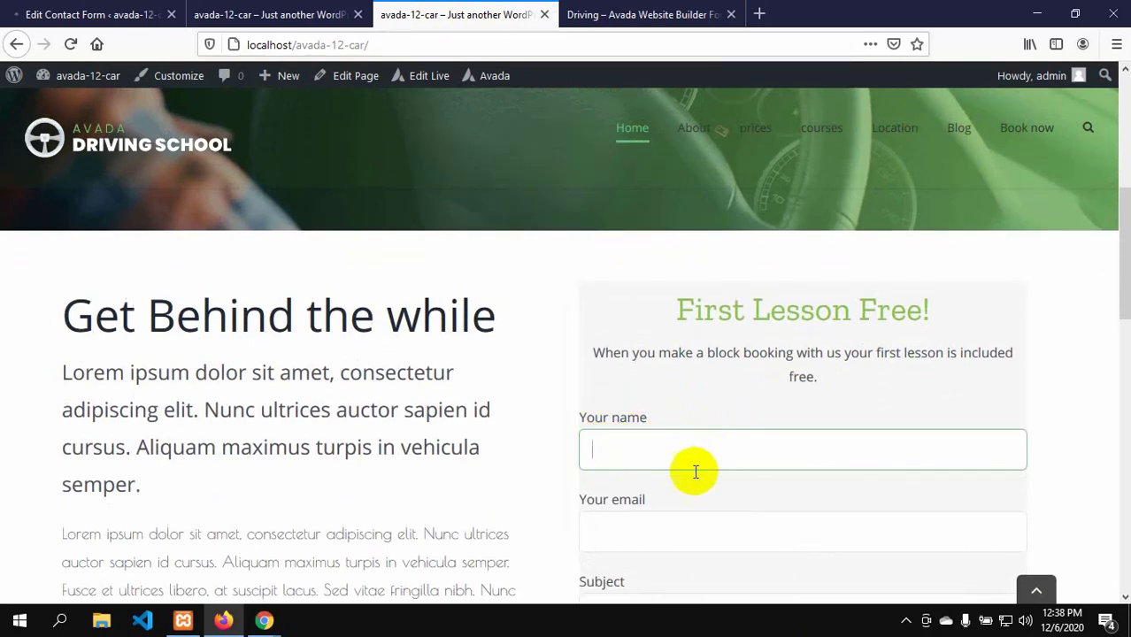
# - Check the contact form's saving progress, reload the live home page and examine the name field's placeholder
pyautogui.click(84, 14)
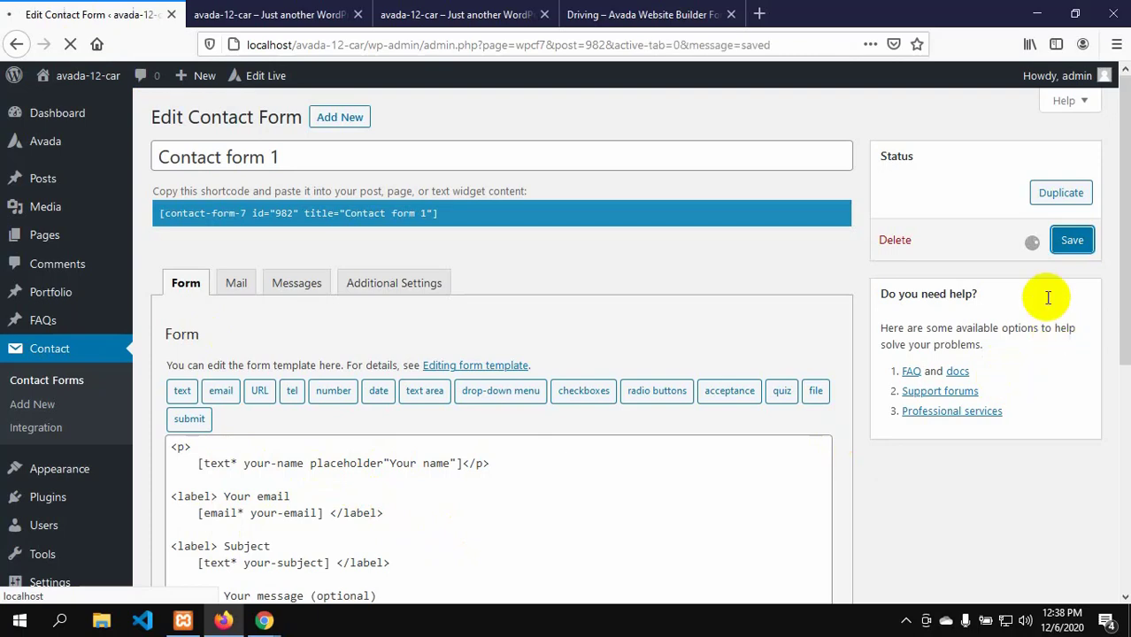
pyautogui.click(462, 14)
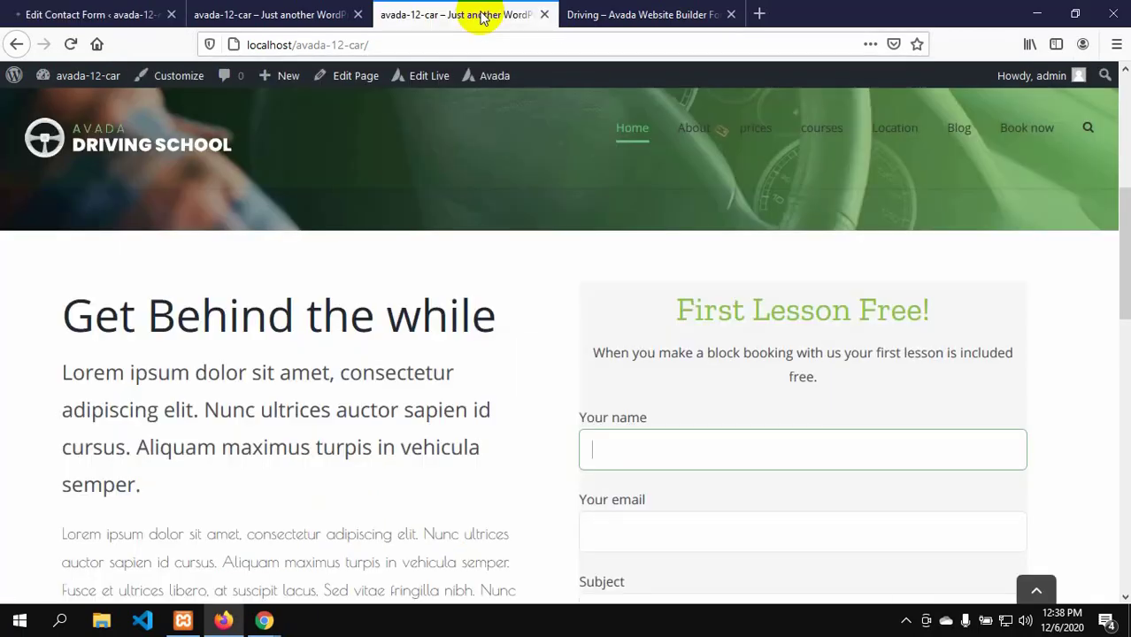
pyautogui.click(70, 44)
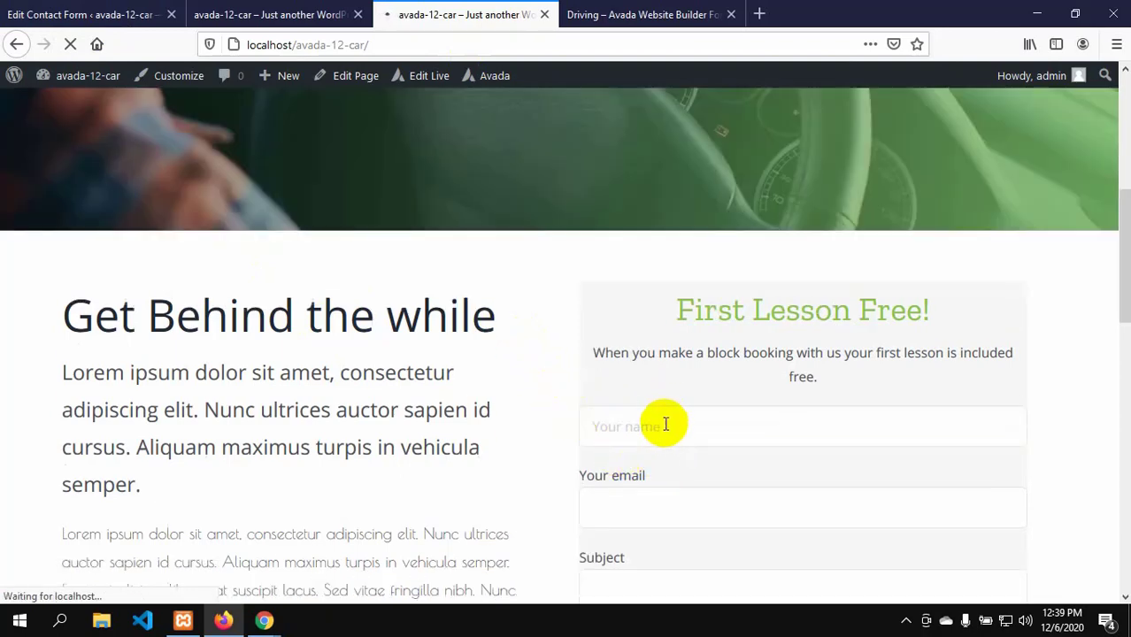
pyautogui.click(662, 426)
pyautogui.click(600, 428)
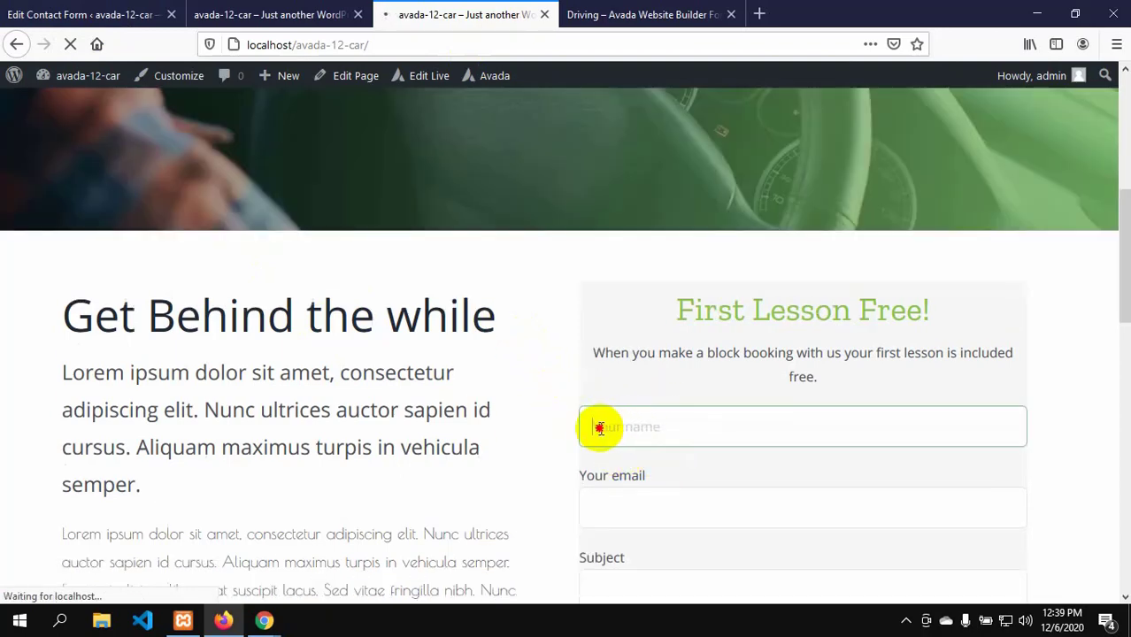
# - Compare the contact form fields on the live home page with the form template and the demo's "First Lesson Free!" card
pyautogui.scroll(-3, 729, 461)
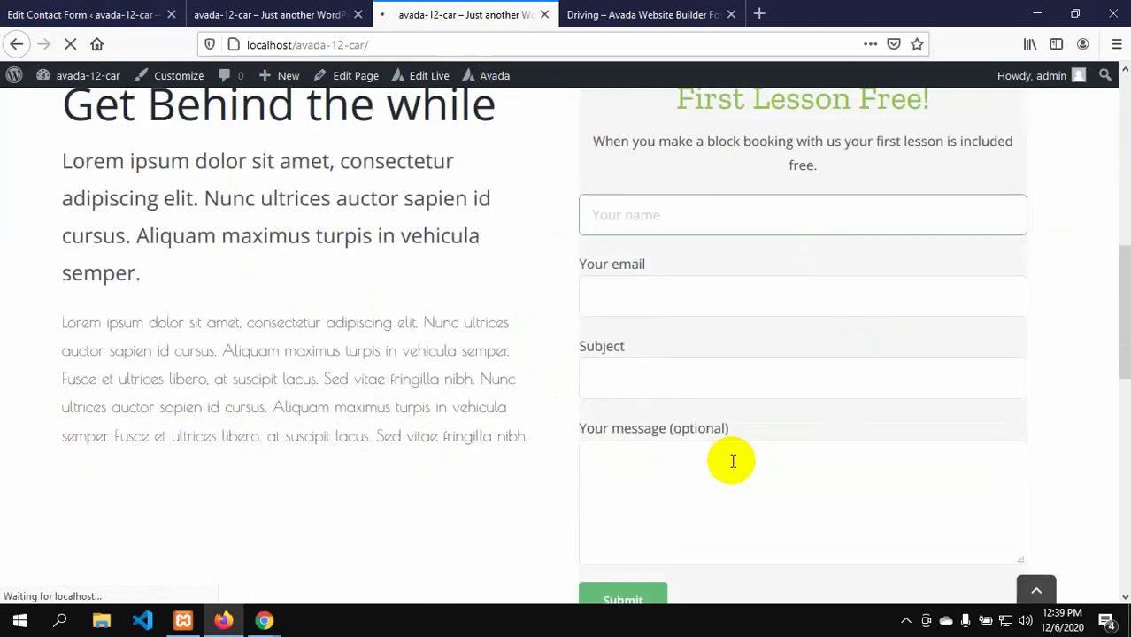
pyautogui.scroll(4, 731, 458)
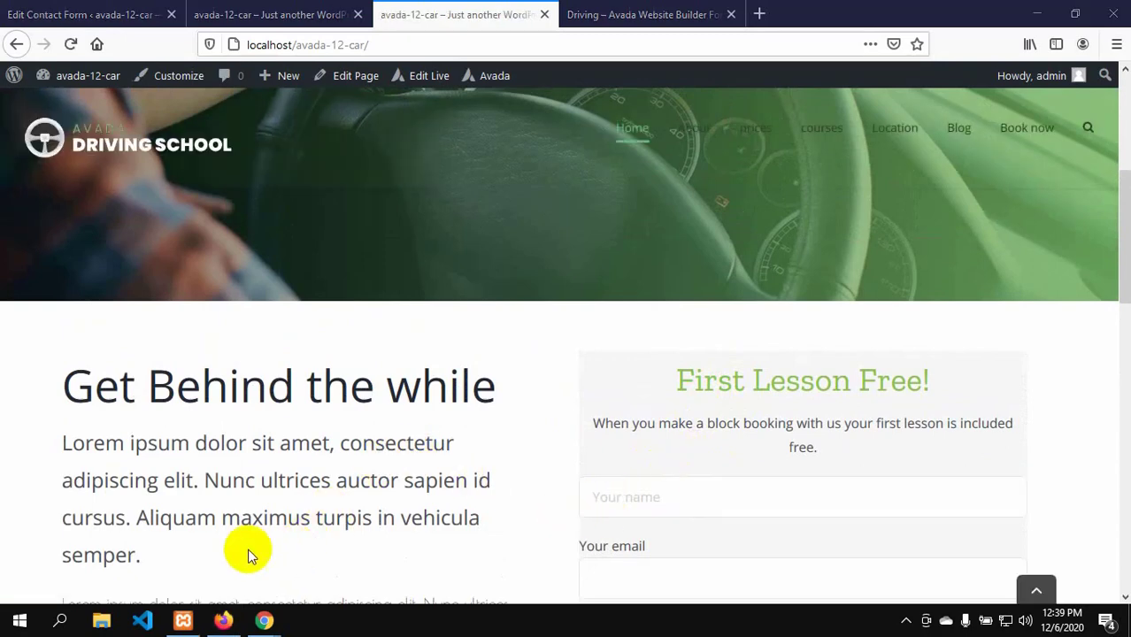
pyautogui.click(121, 12)
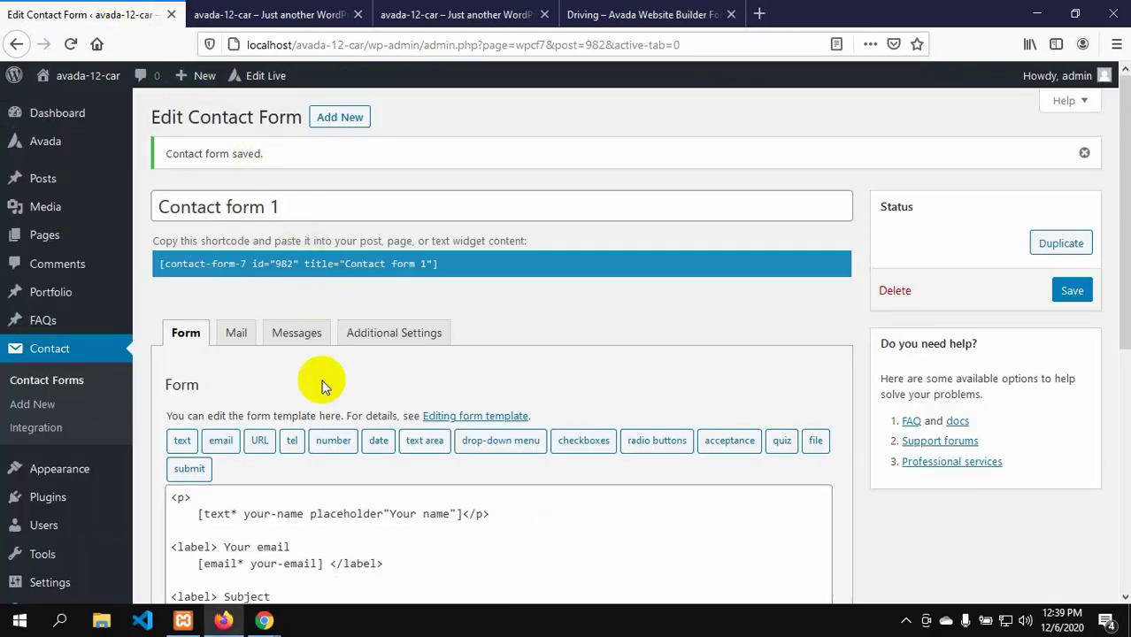
pyautogui.scroll(-2, 323, 425)
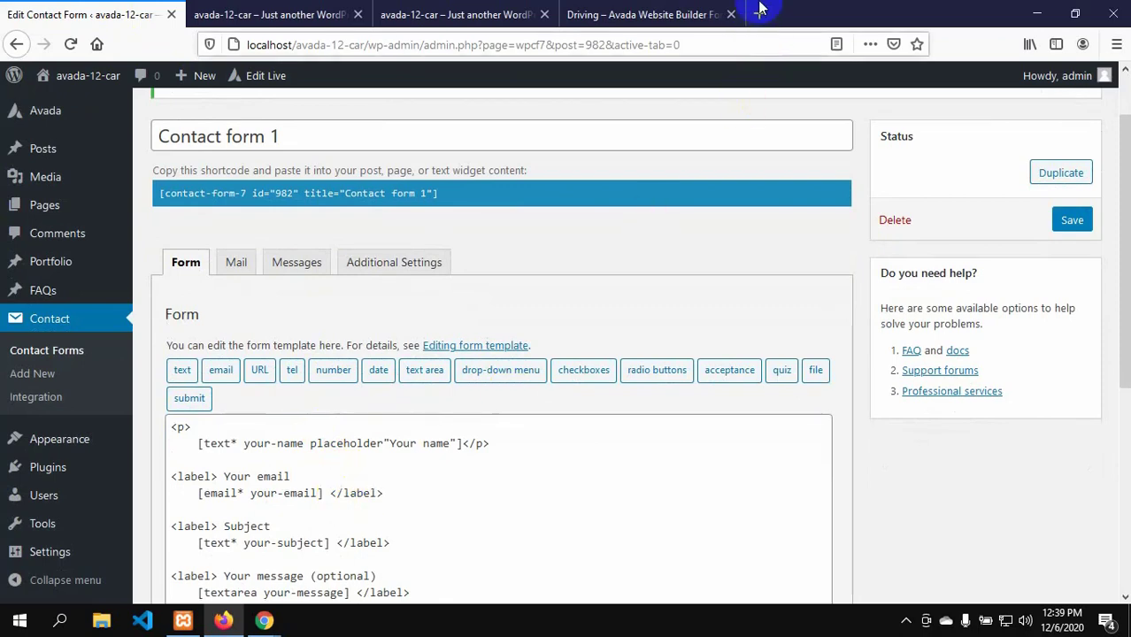
pyautogui.click(659, 14)
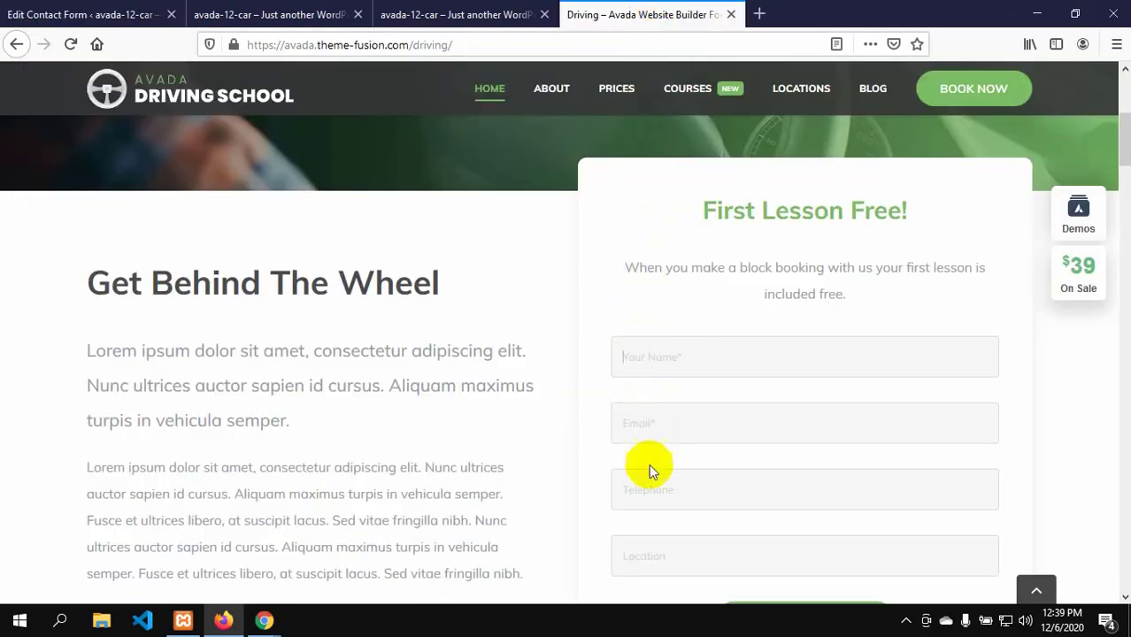
pyautogui.click(96, 14)
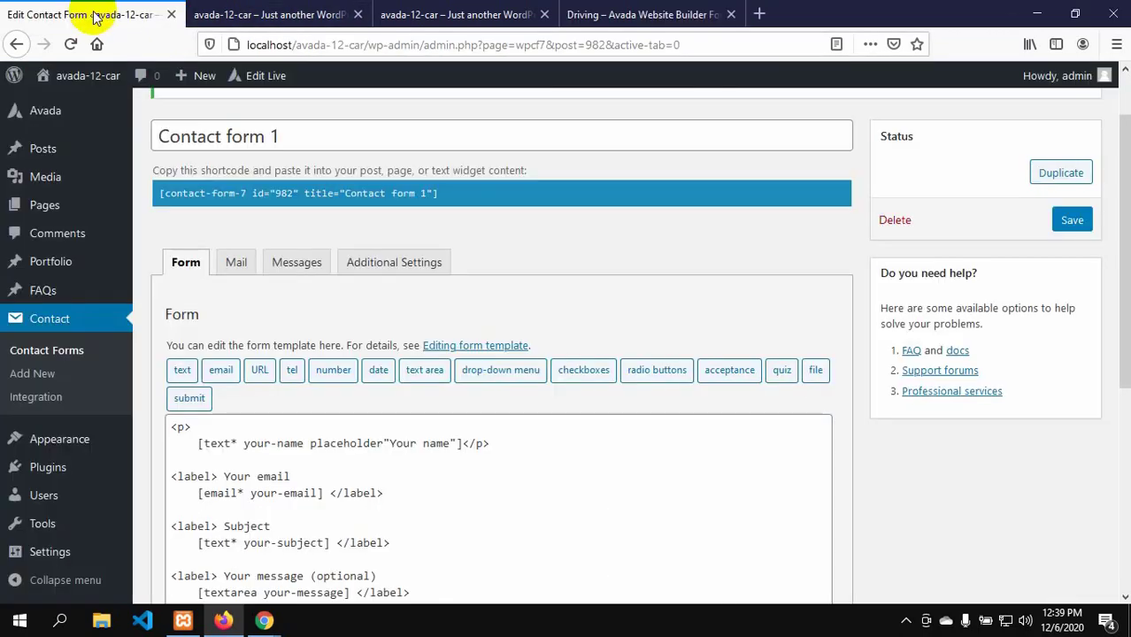
# - Remove the "Your email" label text and replace the label tags around the your-email field with <p> and </p>
pyautogui.scroll(-3, 248, 387)
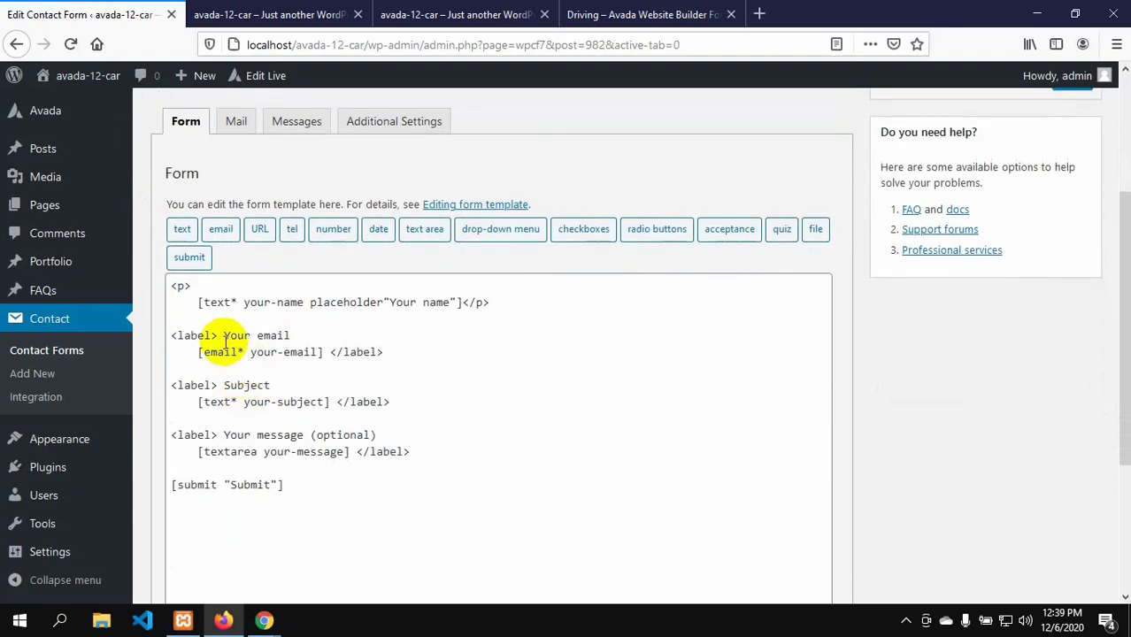
pyautogui.moveTo(220, 335); pyautogui.dragTo(293, 341)
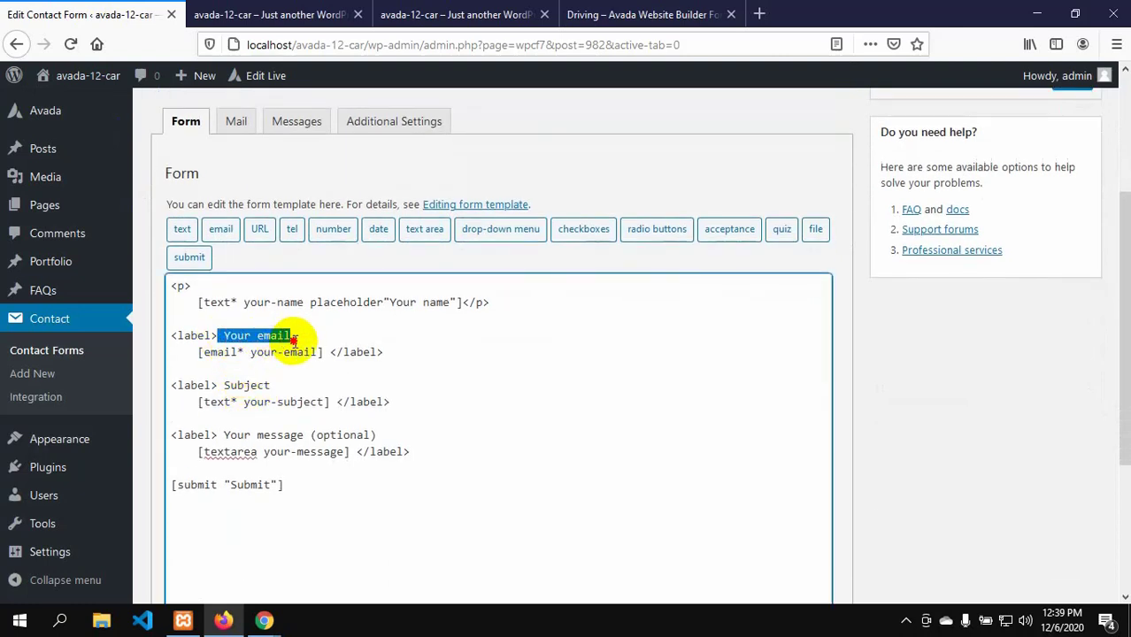
pyautogui.press('BackSpace')
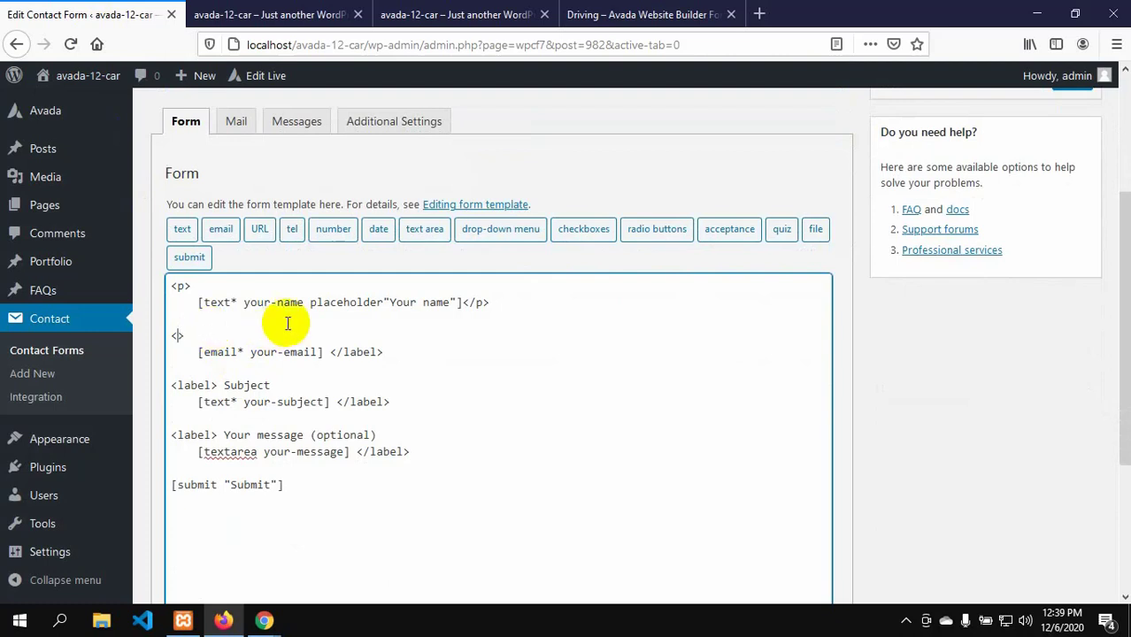
pyautogui.click(378, 352)
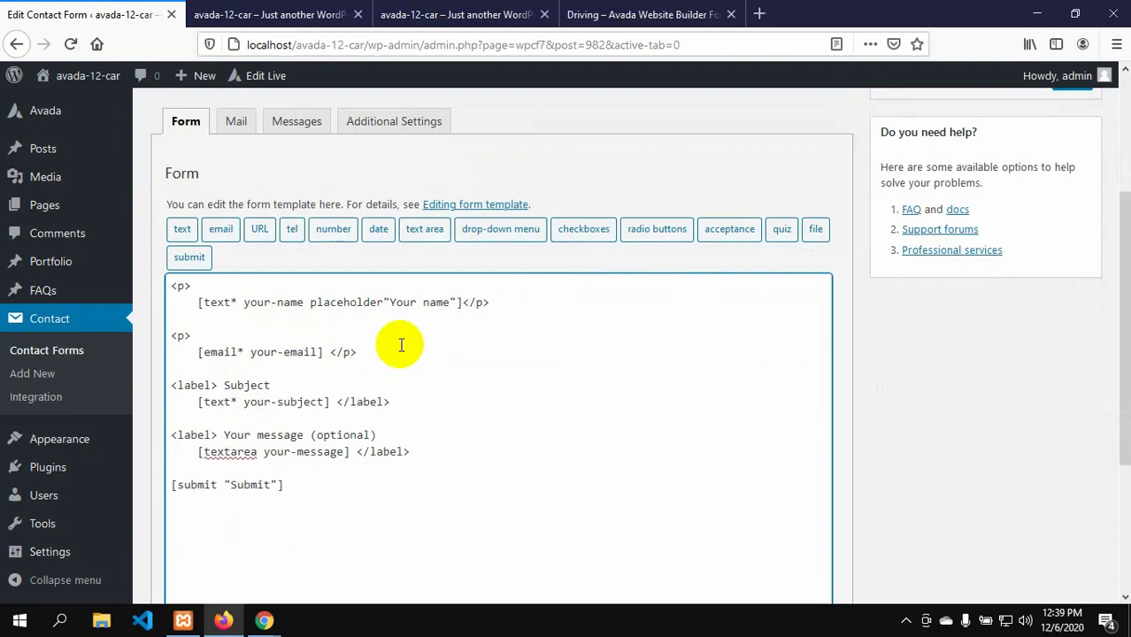
# - Add placeholder "" to the your-email field tag and put the text Your email after its closing </p>
pyautogui.click(319, 352)
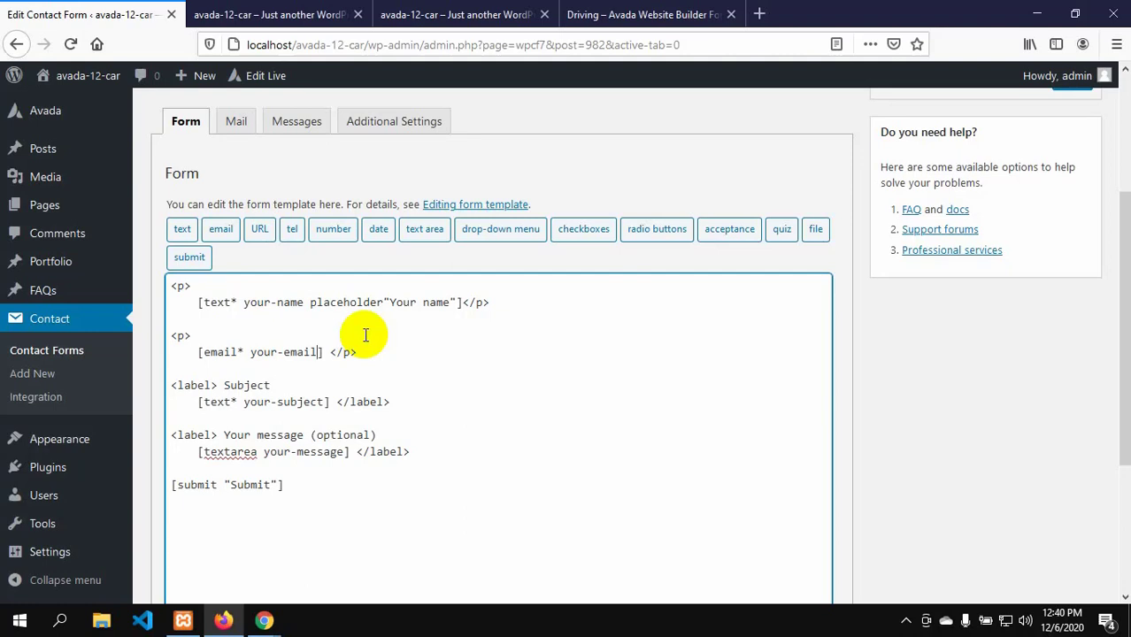
pyautogui.click(317, 351)
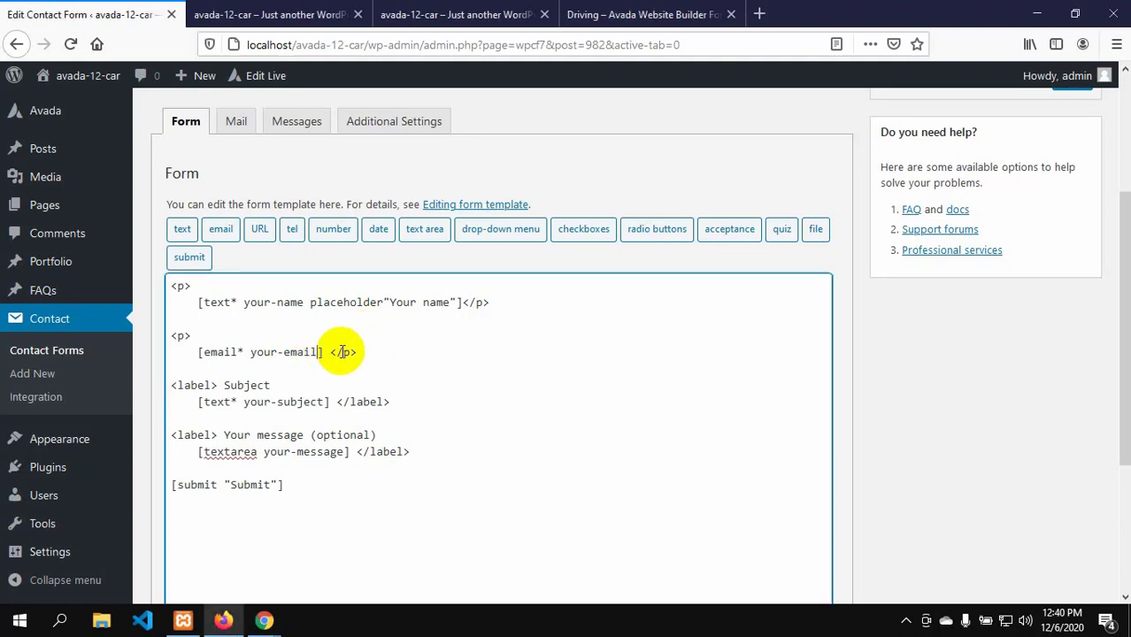
pyautogui.write('pac')
pyautogui.press('BackSpace')
pyautogui.press('BackSpace')
pyautogui.write('l')
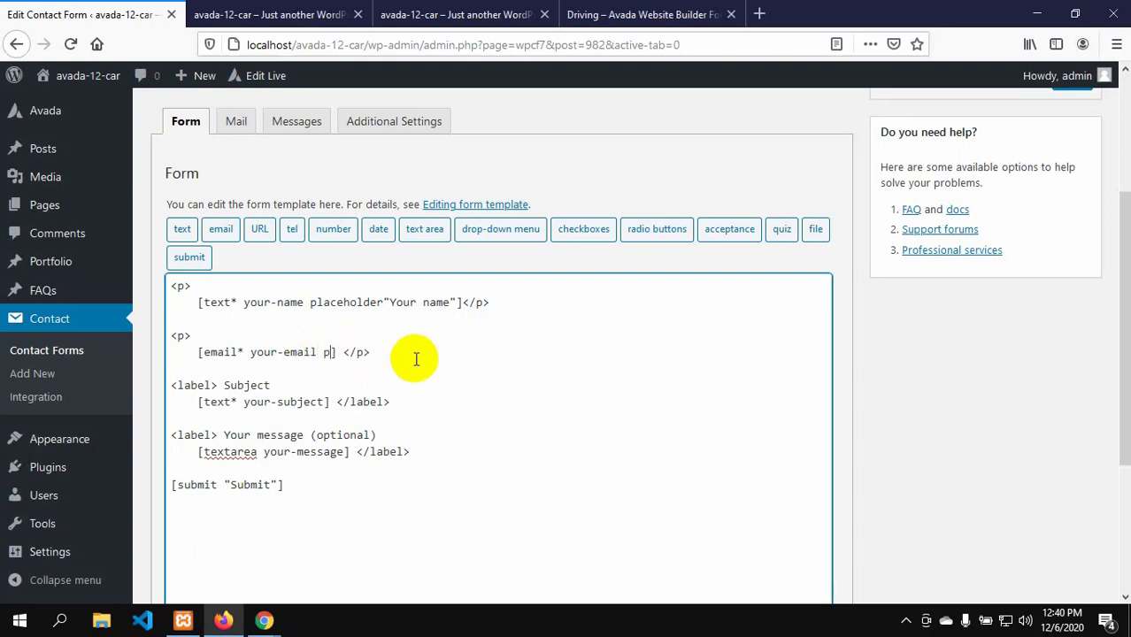
pyautogui.write('aceholder ""')
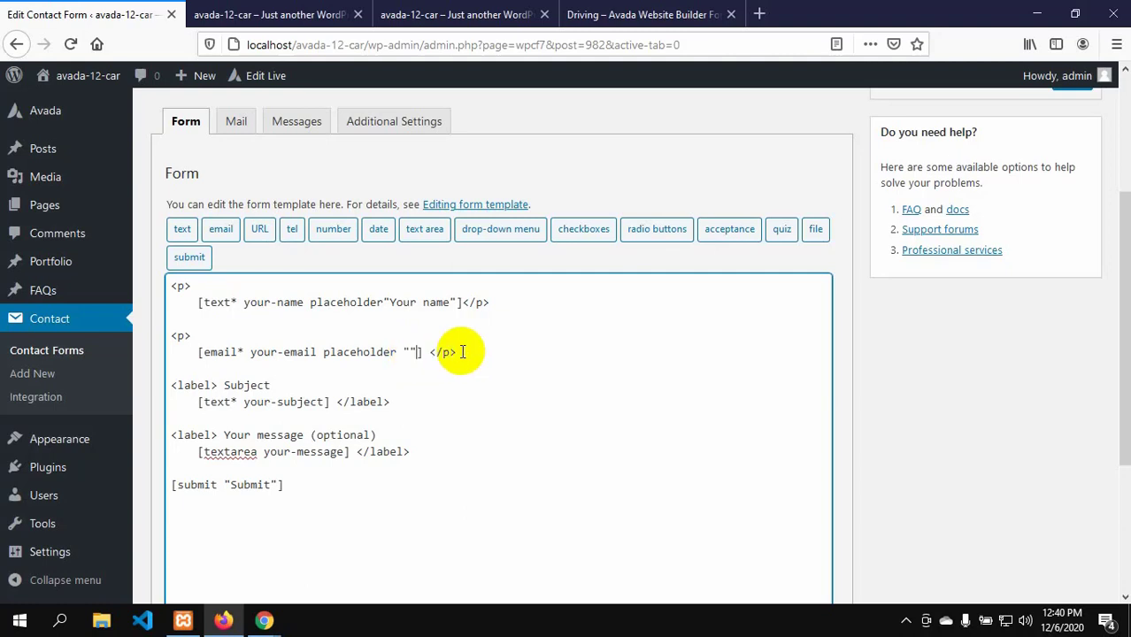
pyautogui.write('Your email')
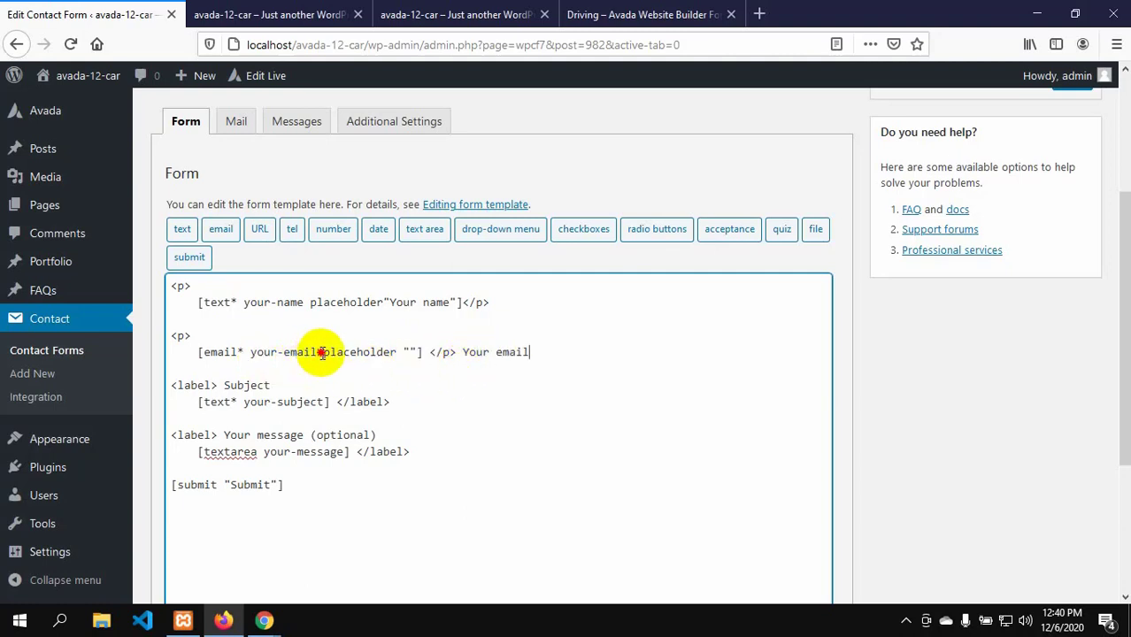
# - Copy placeholder "" from the your-email tag into the your-subject field tag
pyautogui.moveTo(322, 354); pyautogui.dragTo(416, 355)
pyautogui.hotkey('ctrl', 'c')
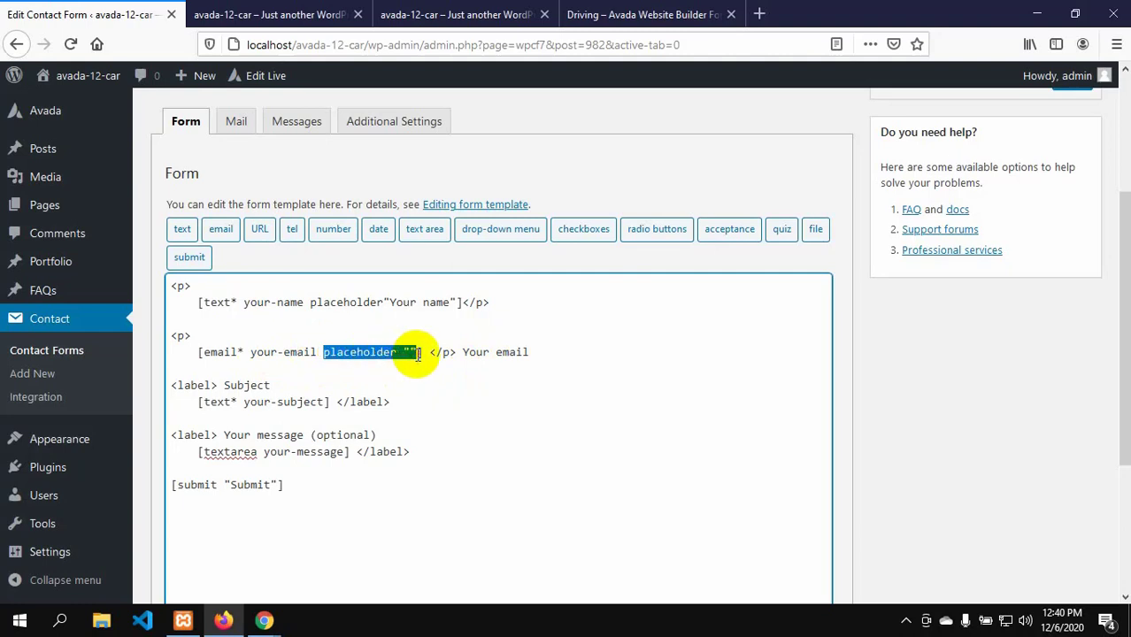
pyautogui.click(327, 402)
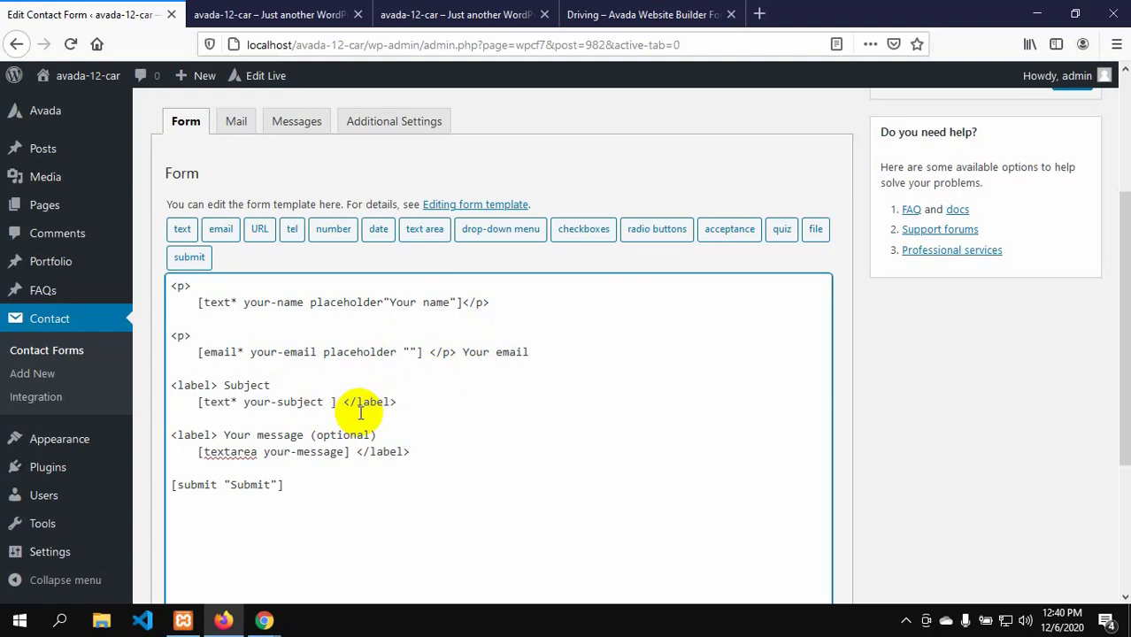
pyautogui.hotkey('ctrl', 'v')
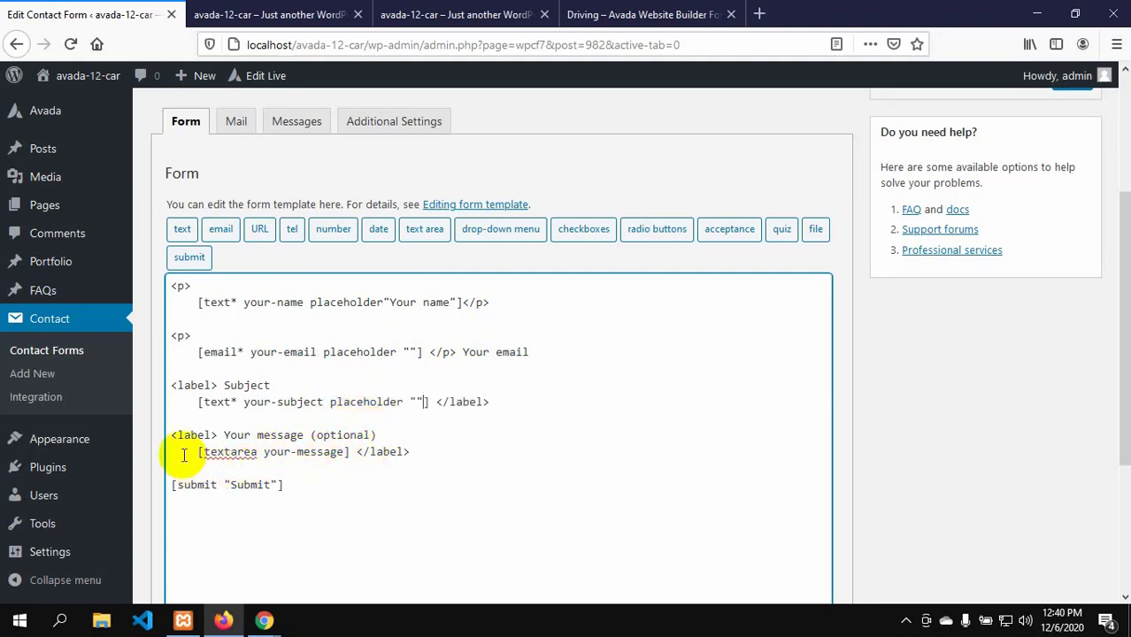
# - Delete the whole "Your message (optional)" label block with its your-message textarea from the form template
pyautogui.click(218, 435)
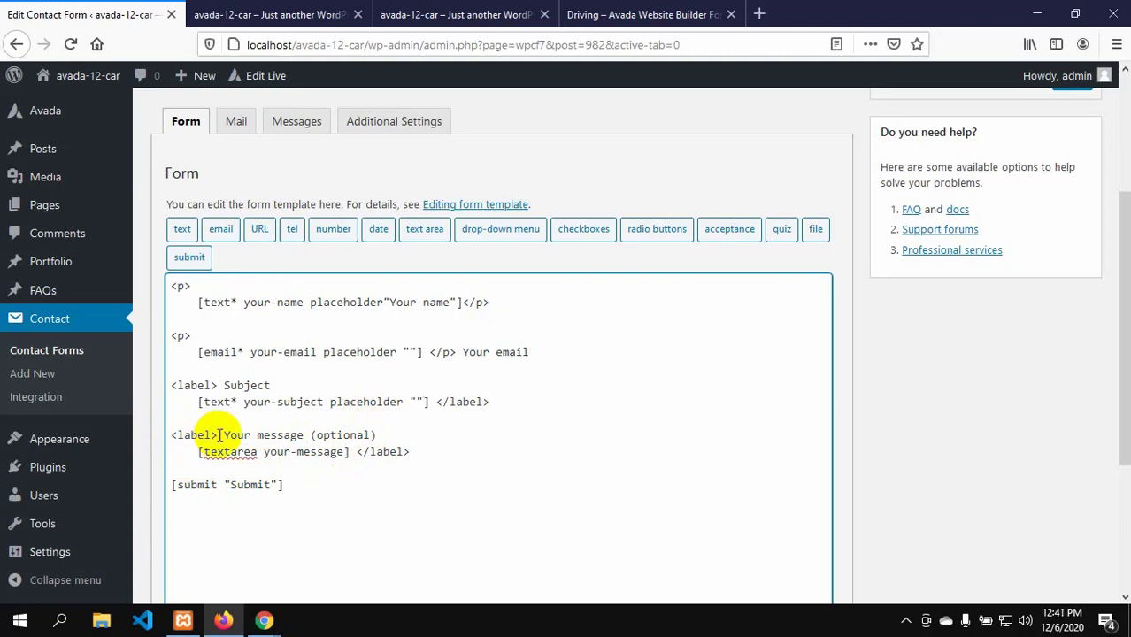
pyautogui.moveTo(218, 434); pyautogui.dragTo(302, 435)
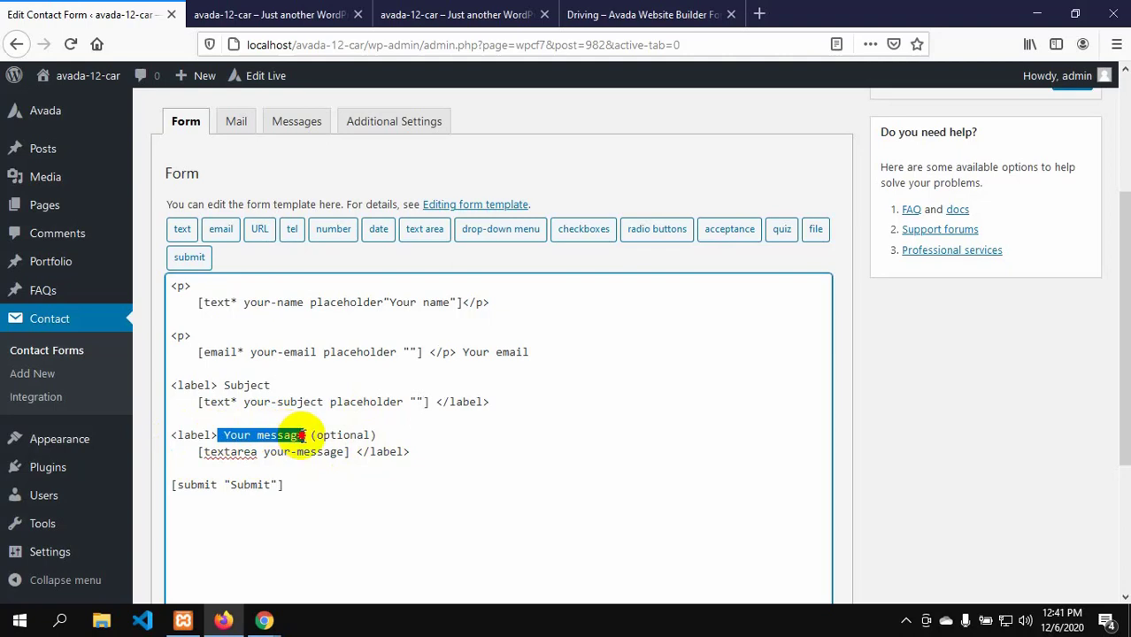
pyautogui.click(329, 452)
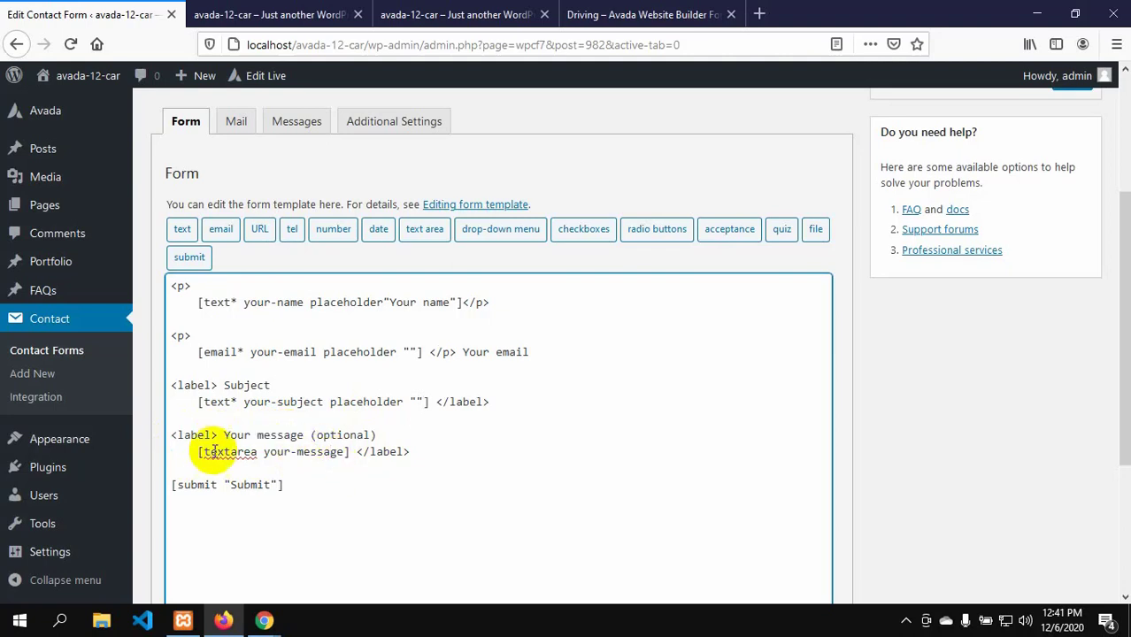
pyautogui.moveTo(175, 435); pyautogui.dragTo(411, 457)
pyautogui.press('BackSpace')
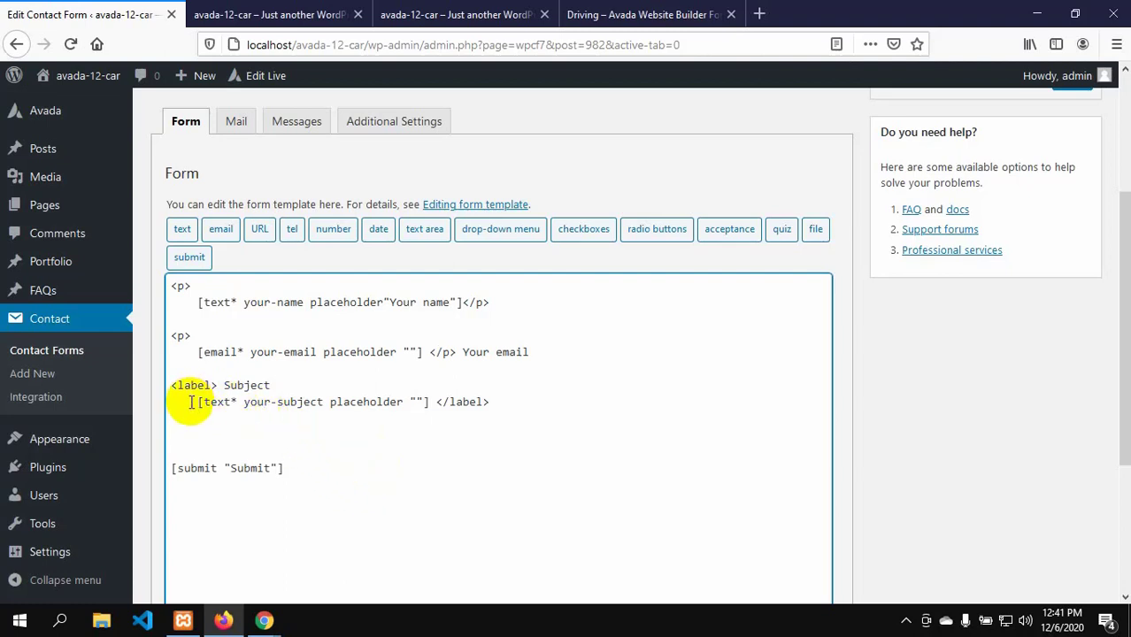
# - Duplicate the Subject label block with its your-subject field directly below the original
pyautogui.moveTo(170, 385); pyautogui.dragTo(499, 403)
pyautogui.hotkey('ctrl', 'c')
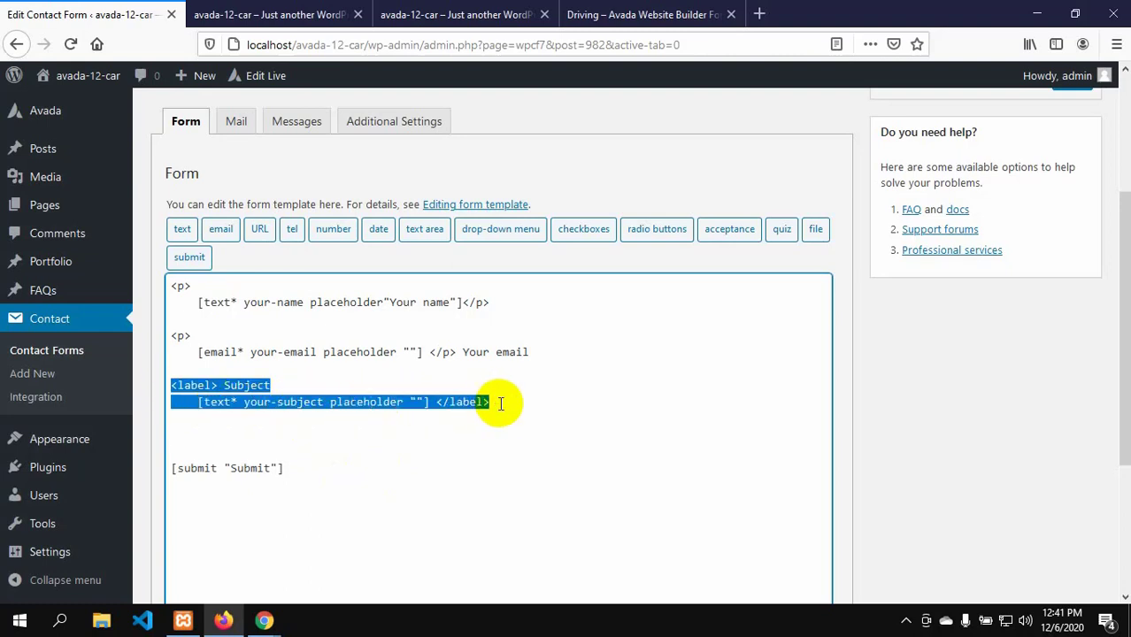
pyautogui.click(182, 425)
pyautogui.hotkey('ctrl', 'v')
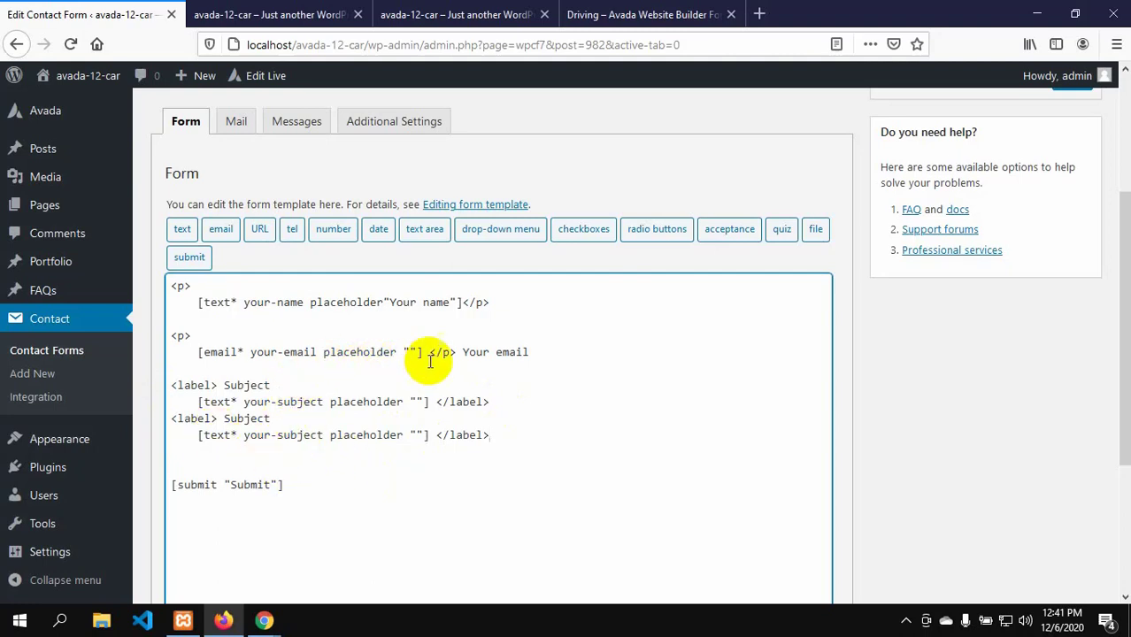
# - Move the text Your email from after </p> into the empty placeholder quotes of the your-email tag
pyautogui.moveTo(528, 352); pyautogui.dragTo(464, 352)
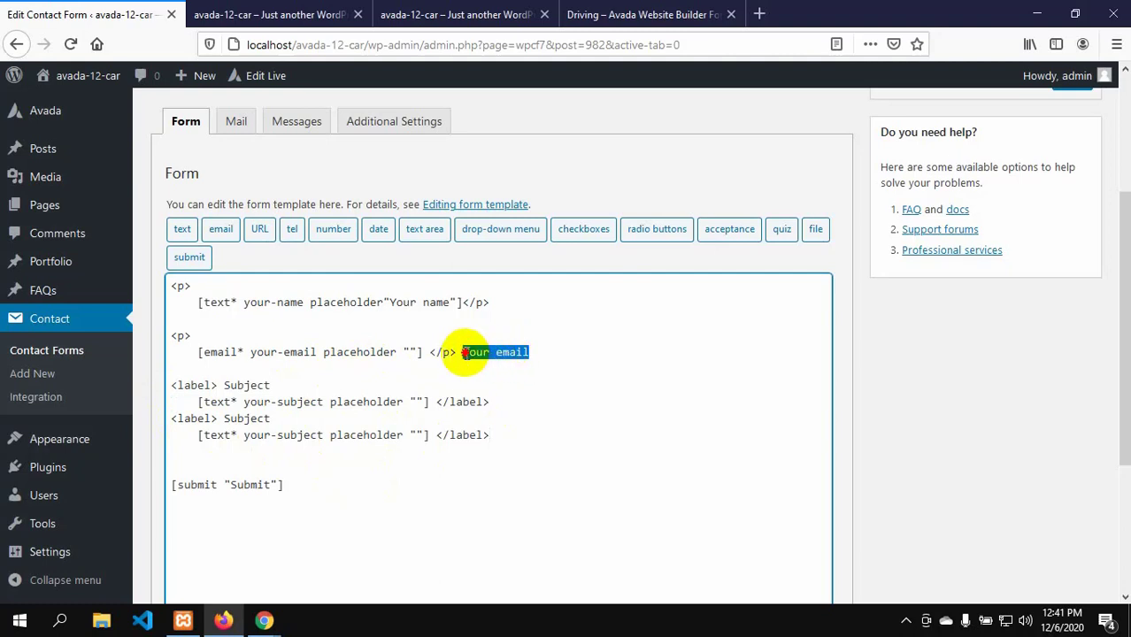
pyautogui.hotkey('ctrl', 'x')
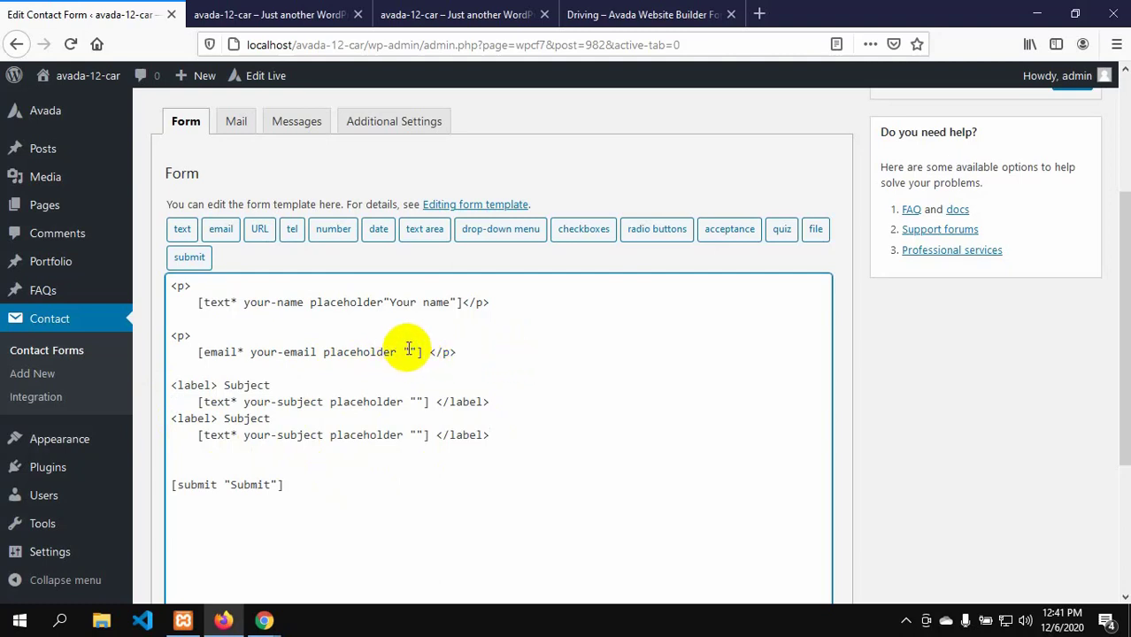
pyautogui.click(409, 351)
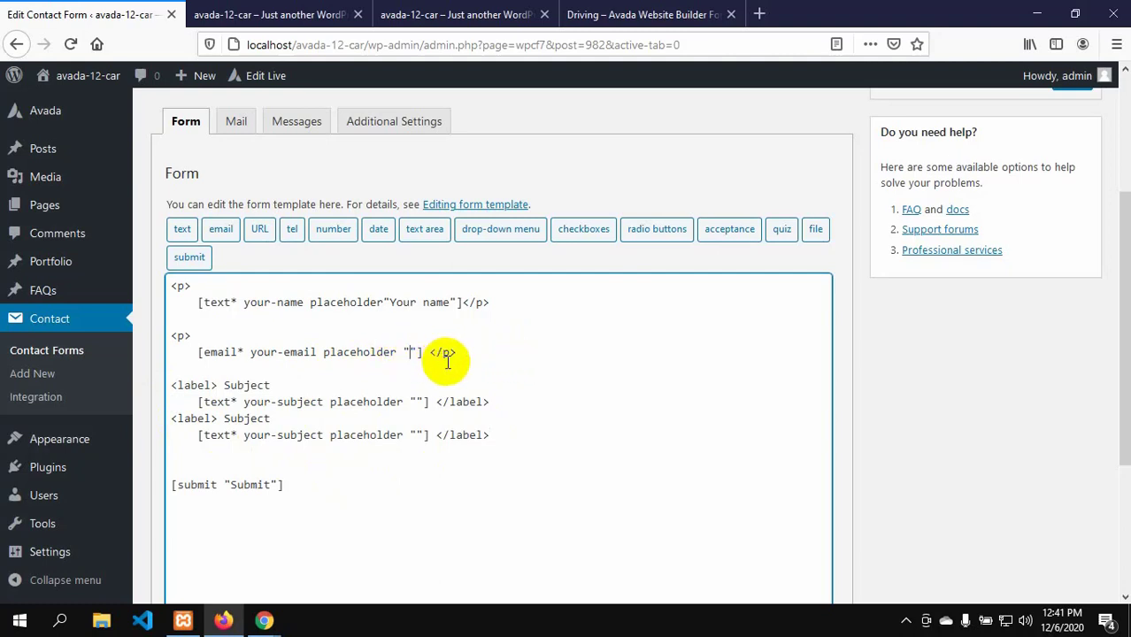
pyautogui.hotkey('ctrl', 'v')
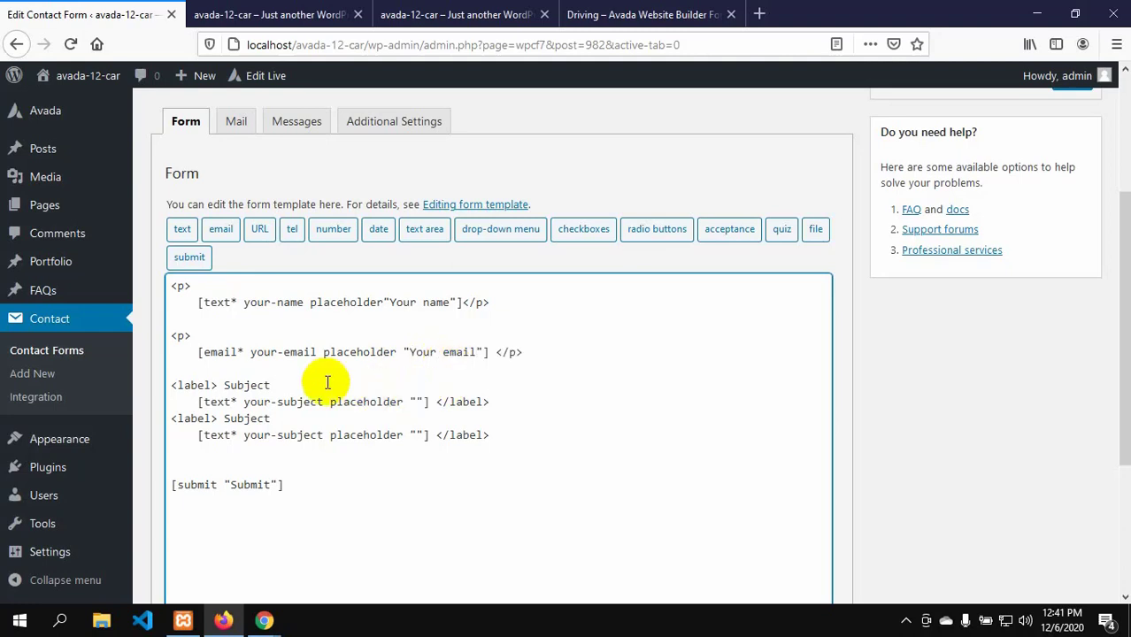
# - Check the third field in the demo's form card and rename the first your-subject field in the template to your-telephone
pyautogui.click(584, 15)
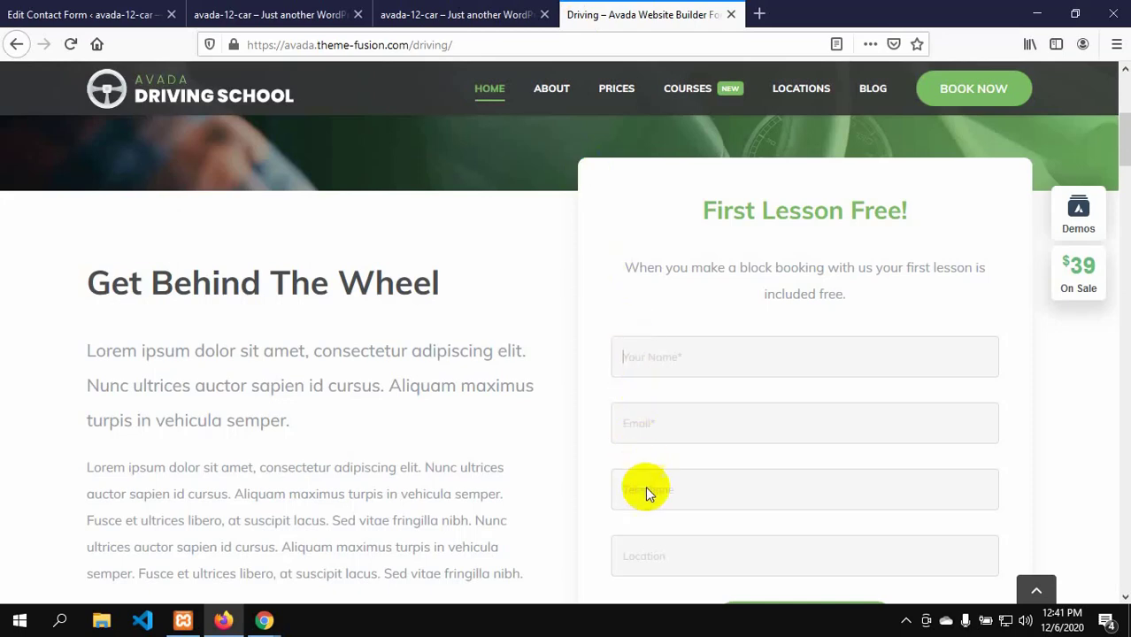
pyautogui.click(268, 15)
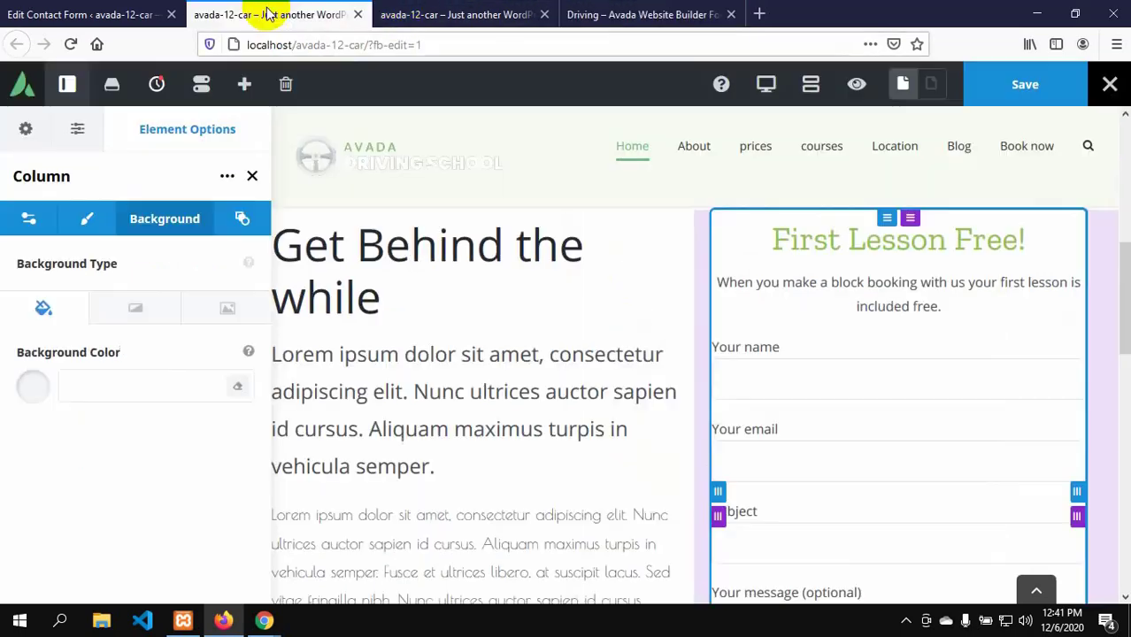
pyautogui.click(403, 15)
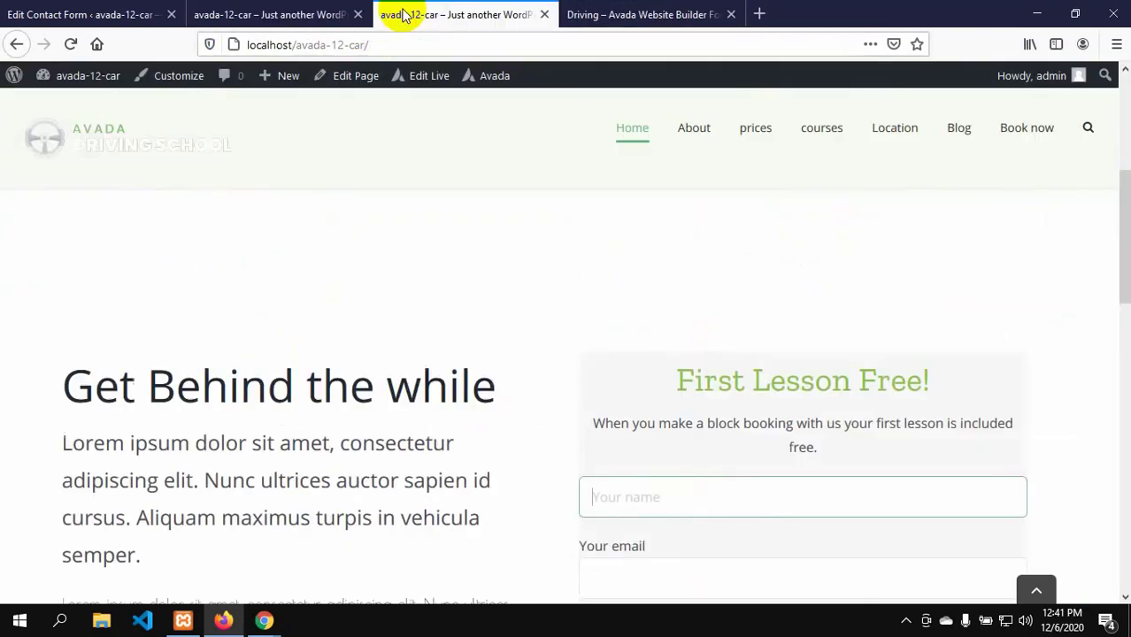
pyautogui.click(101, 15)
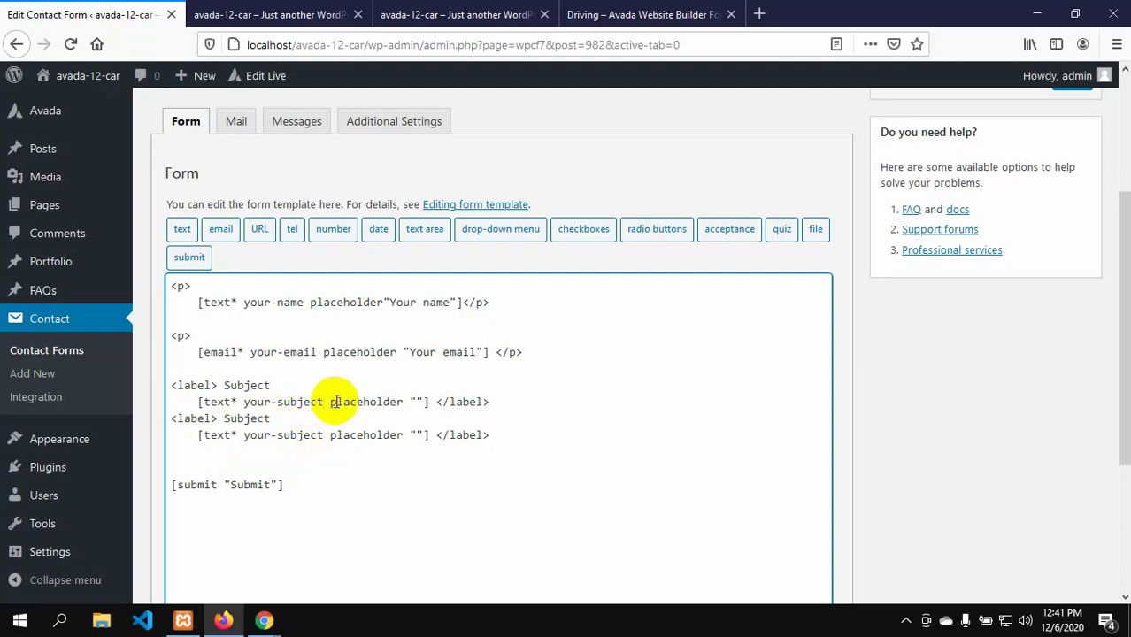
pyautogui.press('BackSpace')
pyautogui.press('BackSpace')
pyautogui.press('BackSpace')
pyautogui.press('BackSpace')
pyautogui.press('BackSpace')
pyautogui.press('BackSpace')
pyautogui.press('BackSpace')
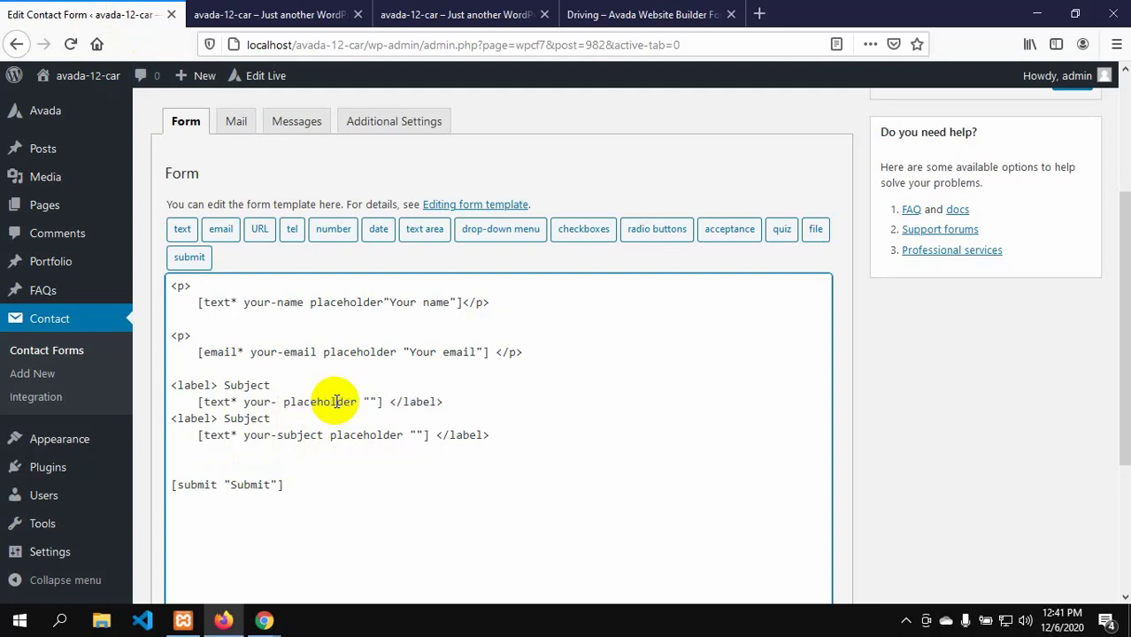
pyautogui.write('telep')
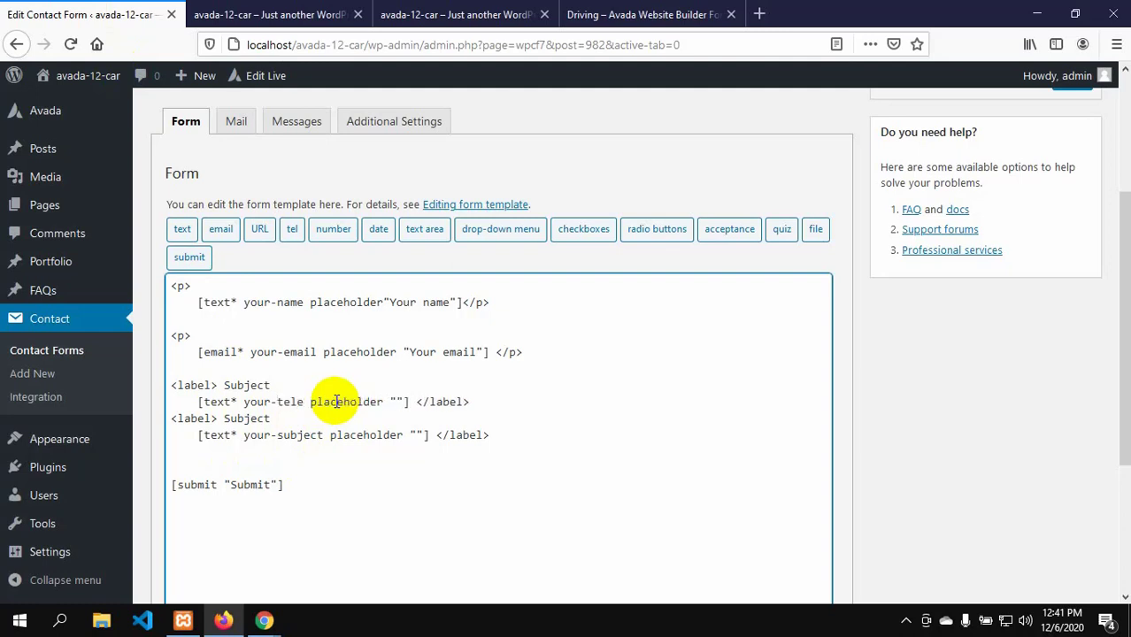
pyautogui.write('hone')
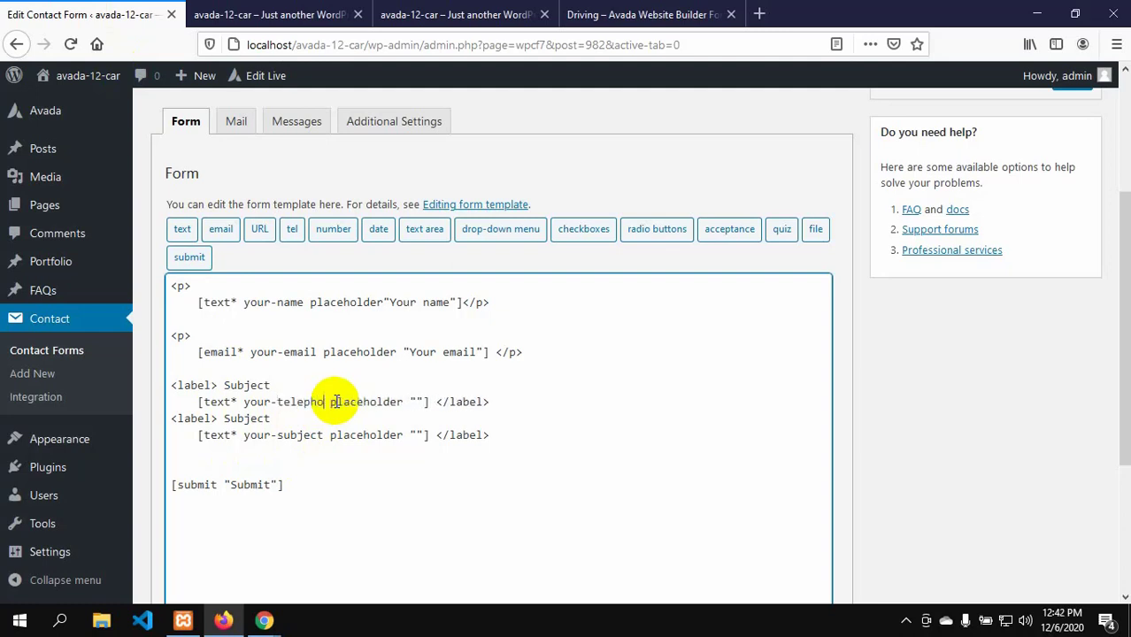
# - Enter Telephone as the placeholder text of the your-telephone tag in the form template
pyautogui.click(428, 401)
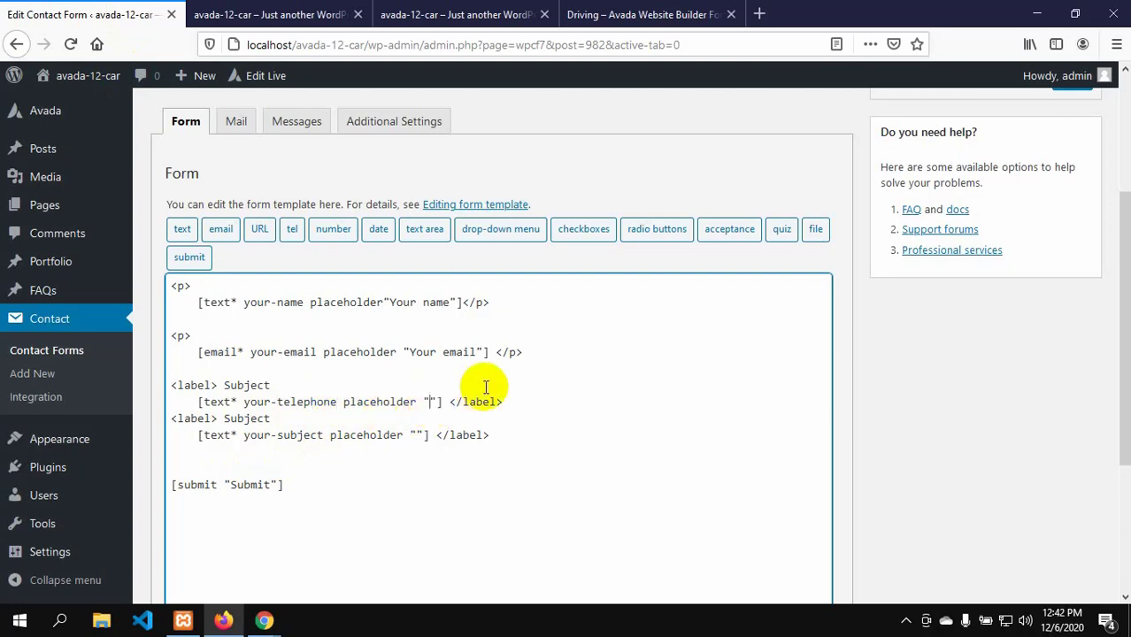
pyautogui.write('Telephone')
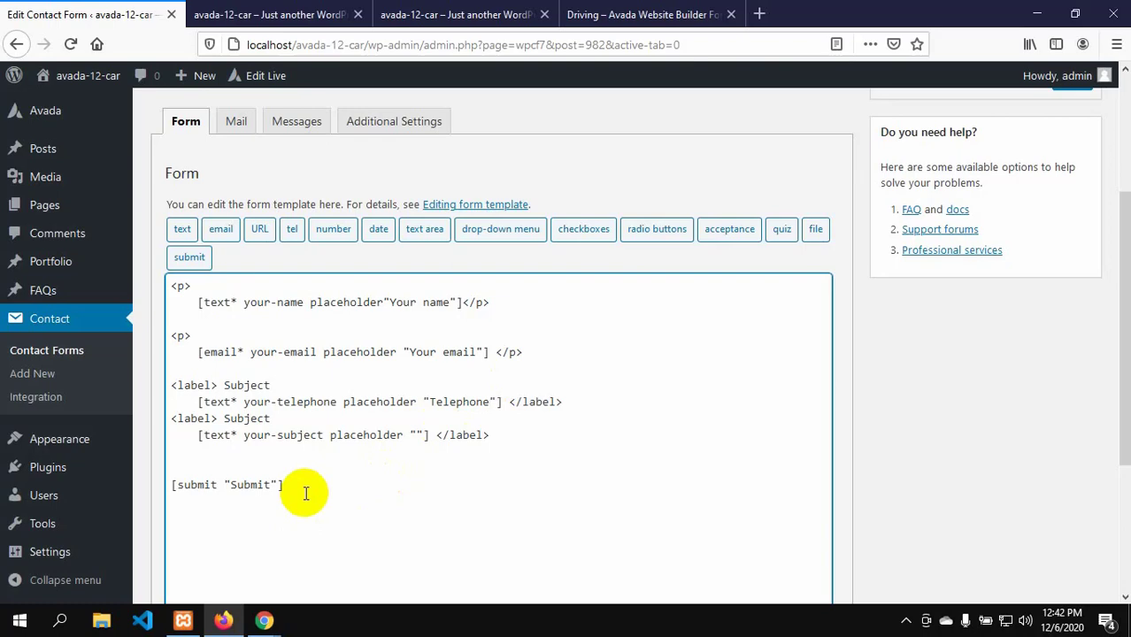
# - Check the fourth field in the demo's form card and rename the remaining your-subject field in the template to your-location
pyautogui.click(598, 13)
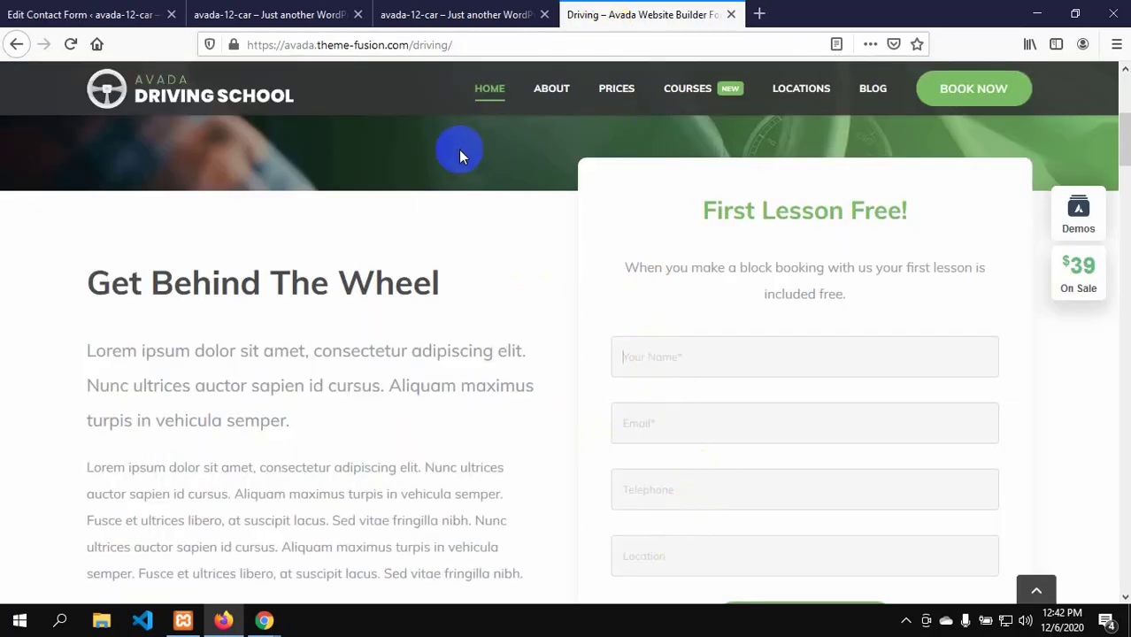
pyautogui.click(396, 11)
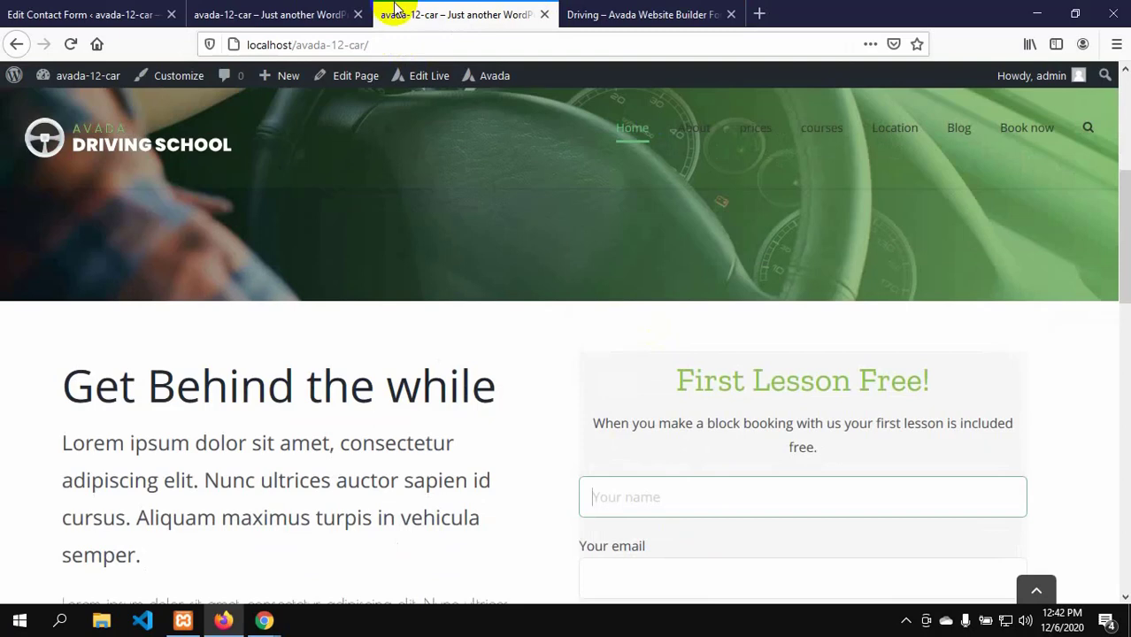
pyautogui.click(69, 13)
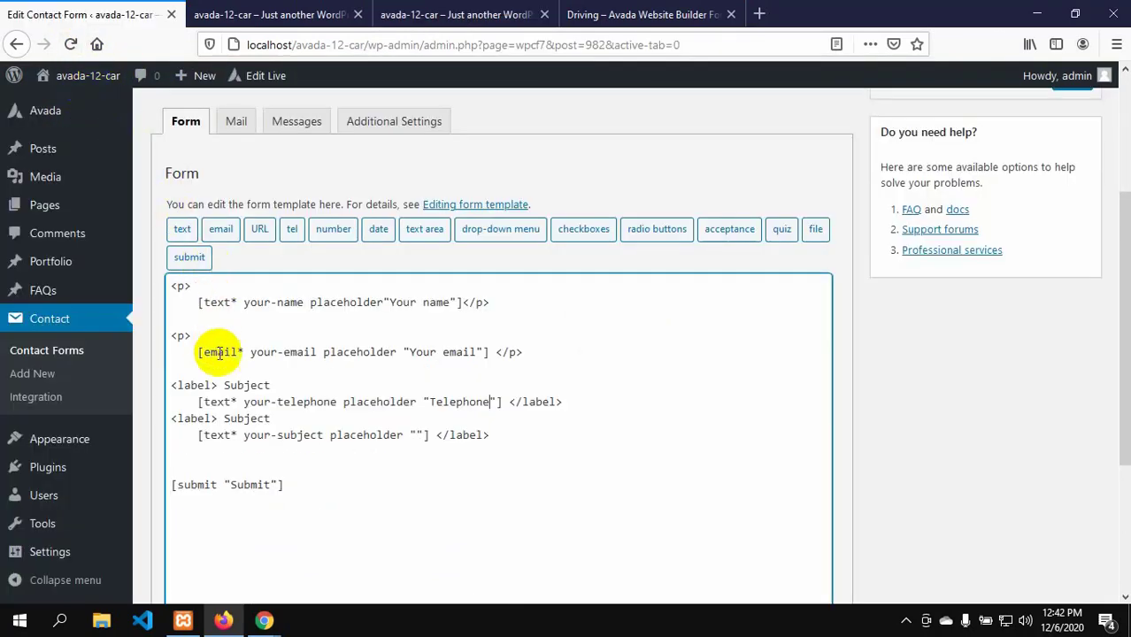
pyautogui.click(322, 435)
pyautogui.press('BackSpace')
pyautogui.press('BackSpace')
pyautogui.press('BackSpace')
pyautogui.press('BackSpace')
pyautogui.press('BackSpace')
pyautogui.press('BackSpace')
pyautogui.press('BackSpace')
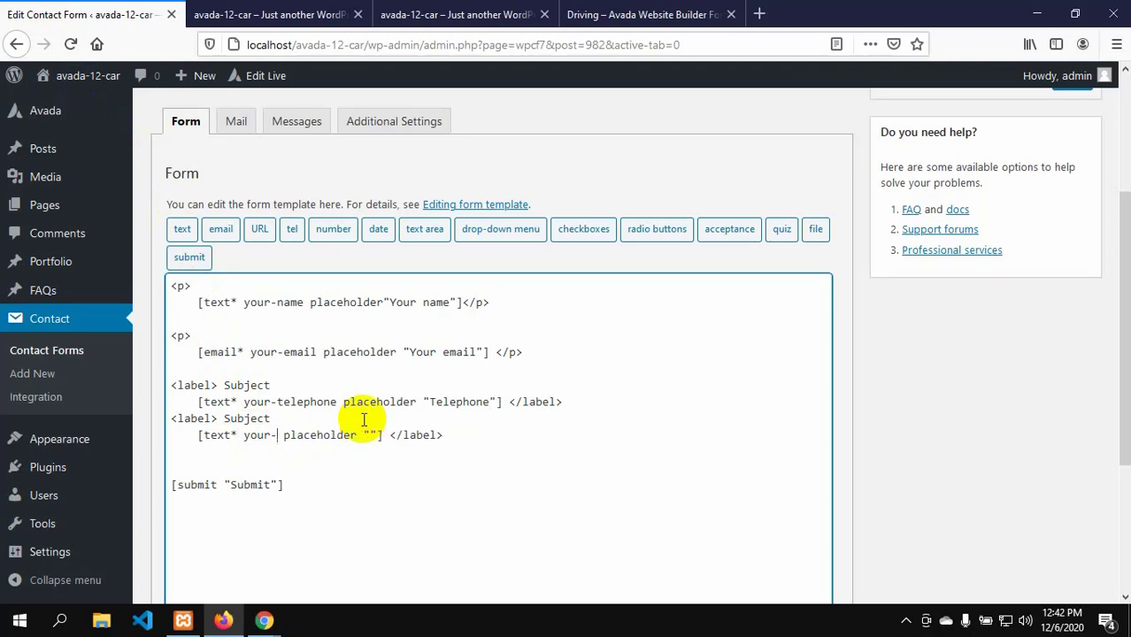
pyautogui.write('location placeholder "')
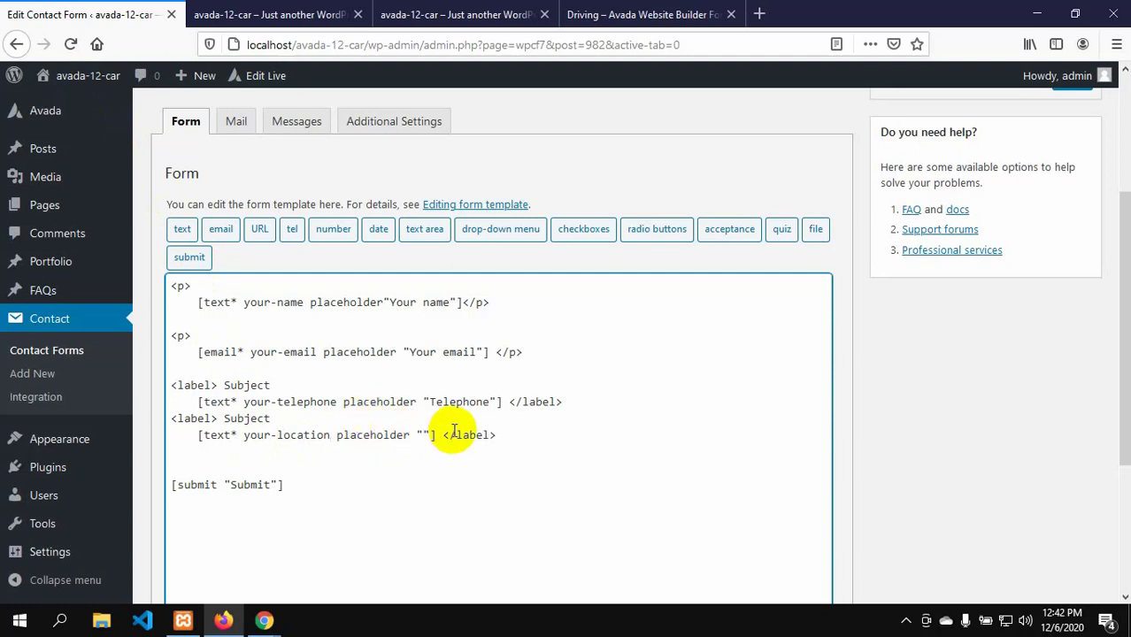
# - Set the your-location placeholder text to Location and save the contact form
pyautogui.write('Location')
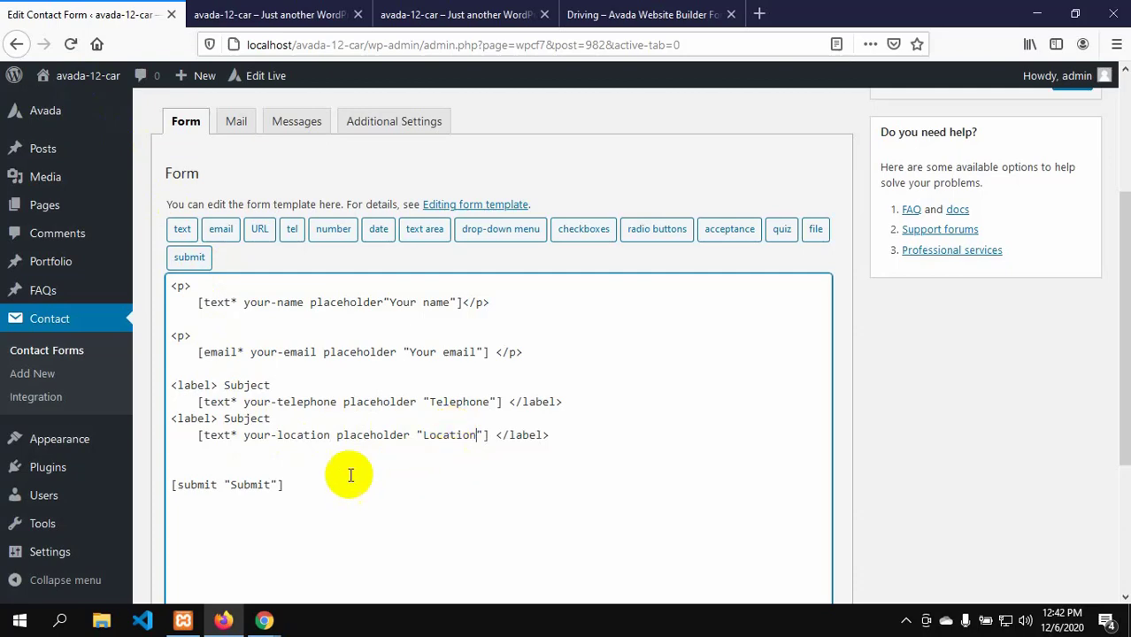
pyautogui.click(422, 487)
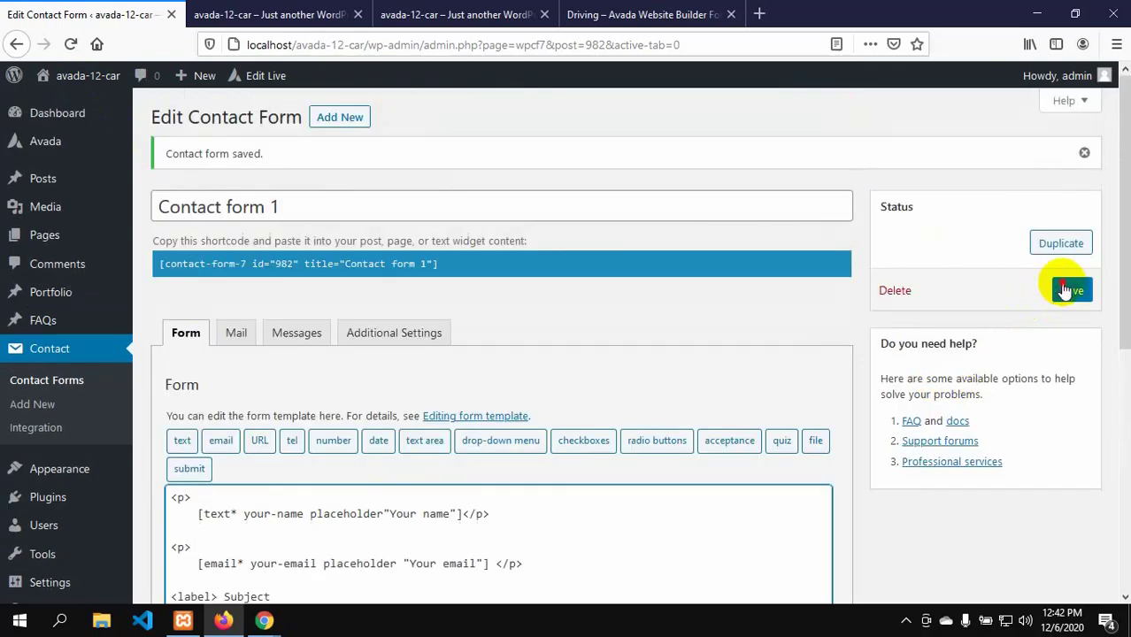
pyautogui.click(1068, 290)
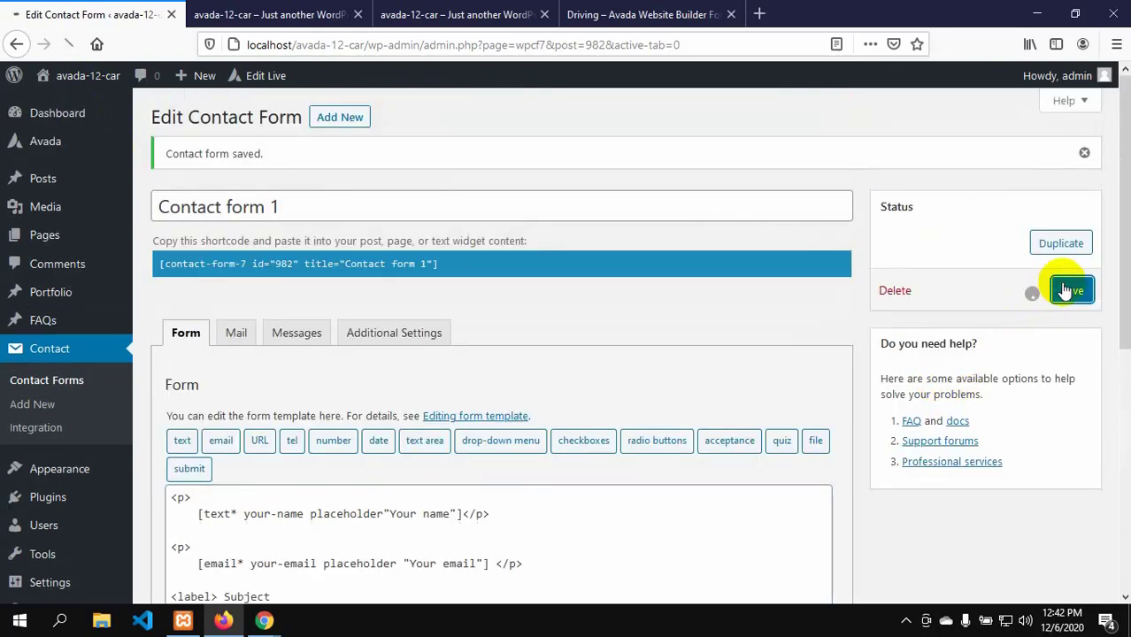
# - Try to remove the Subject text above the your-telephone tag and change its enclosing label tags to p tags
pyautogui.scroll(-1, 620, 505)
pyautogui.scroll(-1, 380, 531)
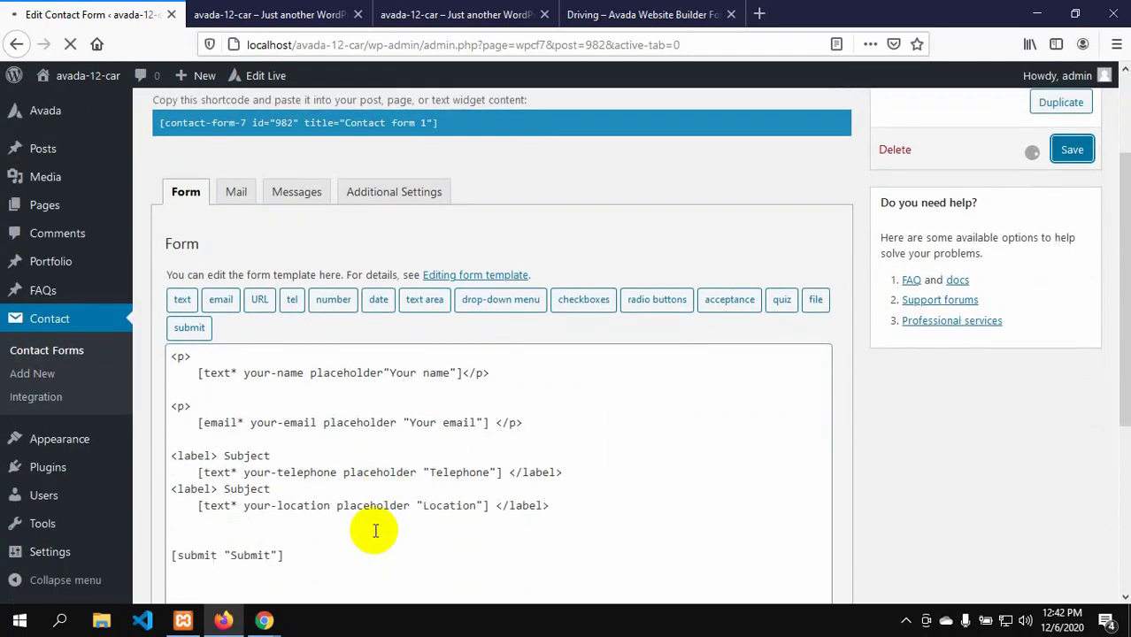
pyautogui.click(268, 456)
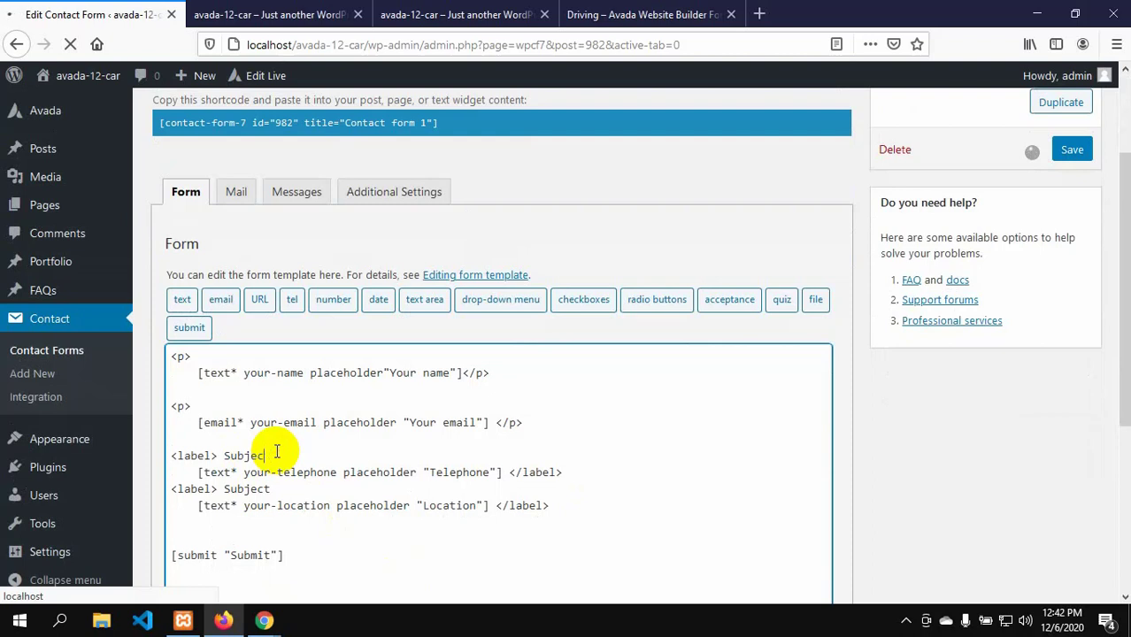
pyautogui.press('BackSpace')
pyautogui.press('BackSpace')
pyautogui.press('BackSpace')
pyautogui.press('BackSpace')
pyautogui.press('BackSpace')
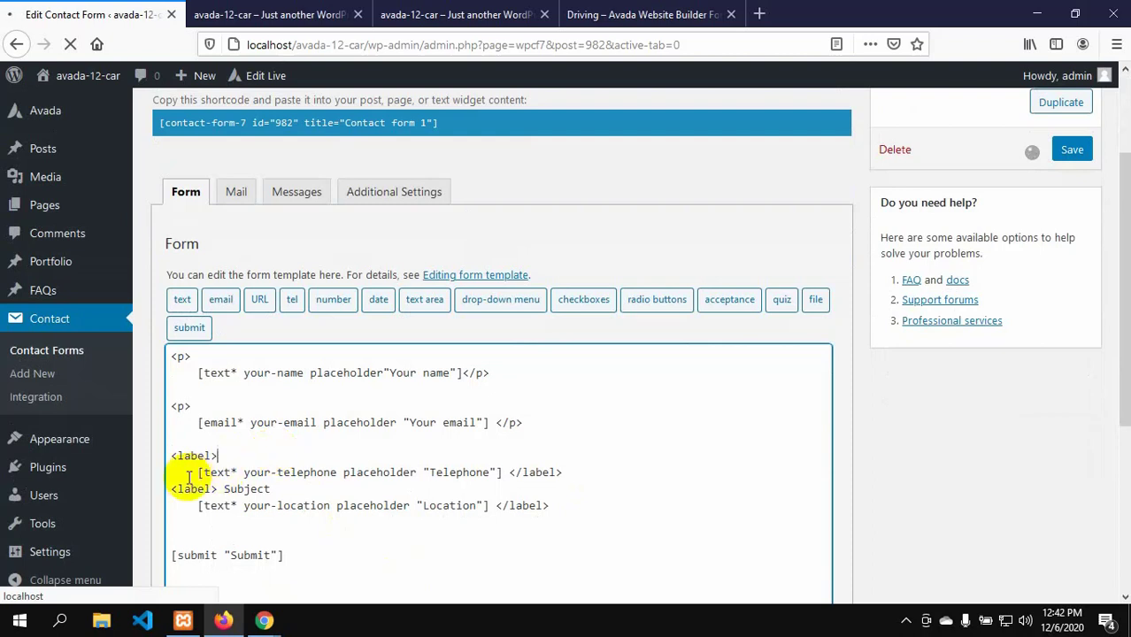
pyautogui.click(211, 456)
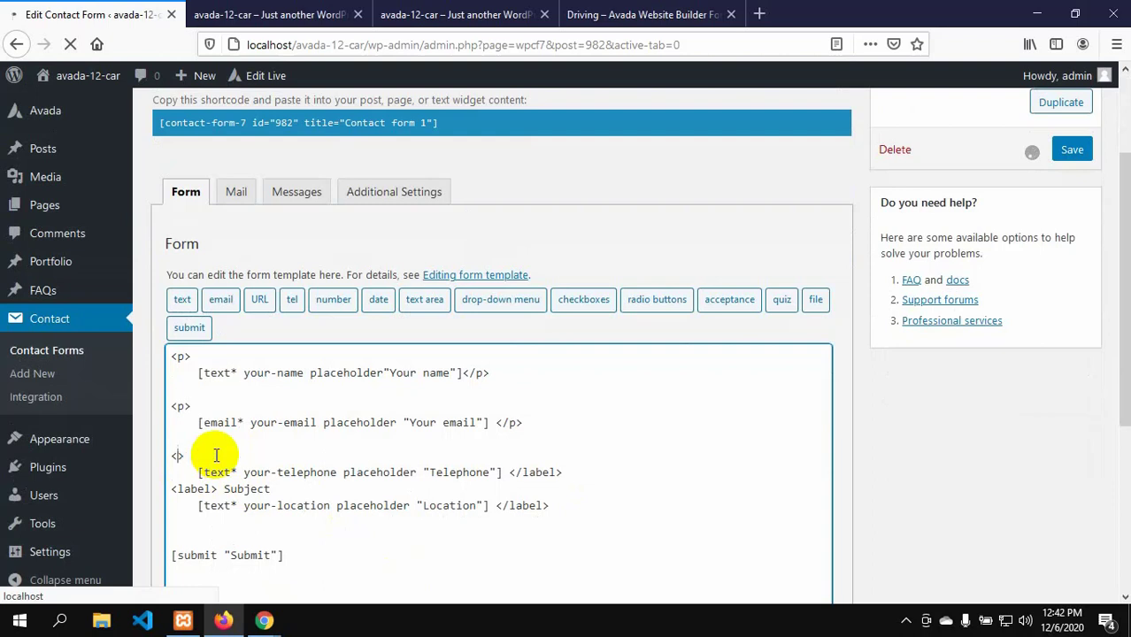
pyautogui.write('p')
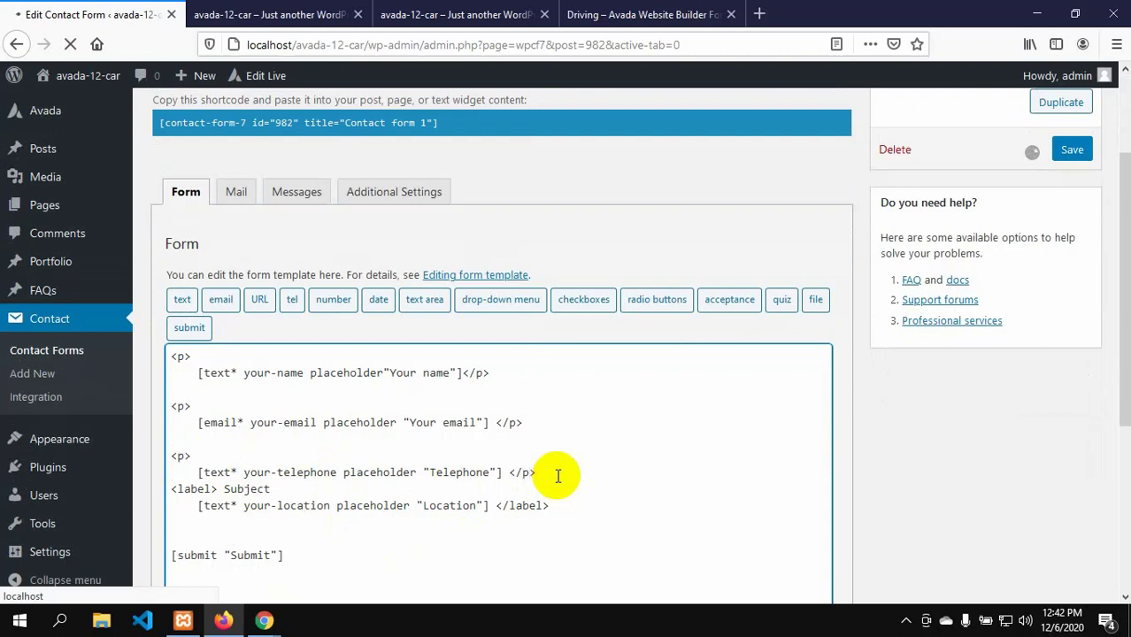
# - Try to clear the Subject text and the label tag name above the your-location tag
pyautogui.click(268, 488)
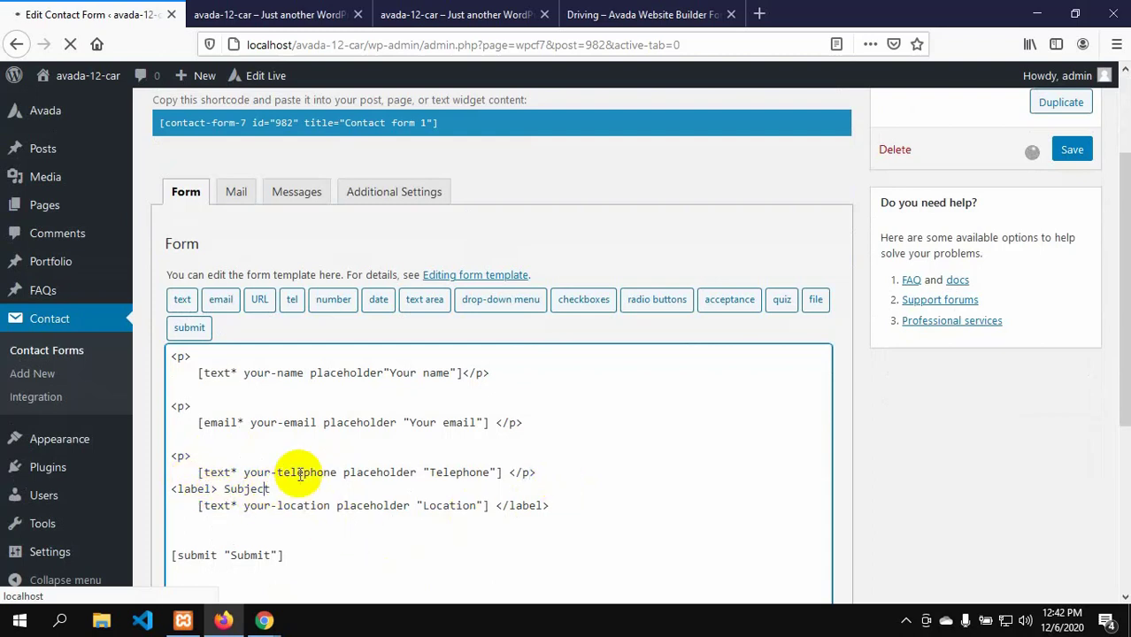
pyautogui.write('t')
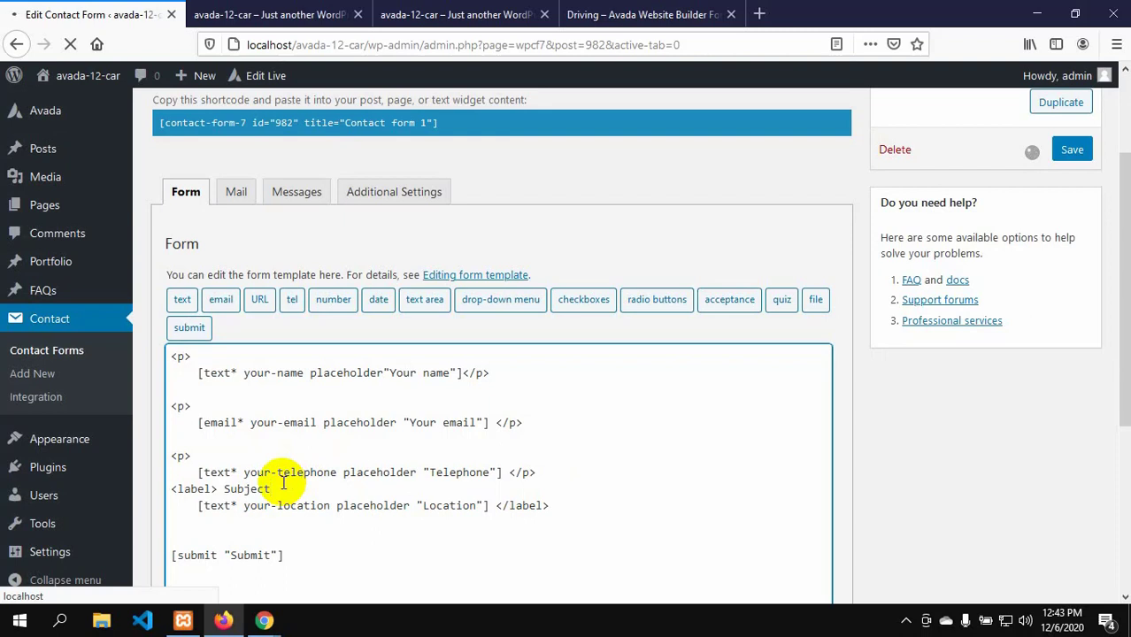
pyautogui.press('BackSpace')
pyautogui.press('BackSpace')
pyautogui.press('BackSpace')
pyautogui.press('BackSpace')
pyautogui.press('BackSpace')
pyautogui.press('BackSpace')
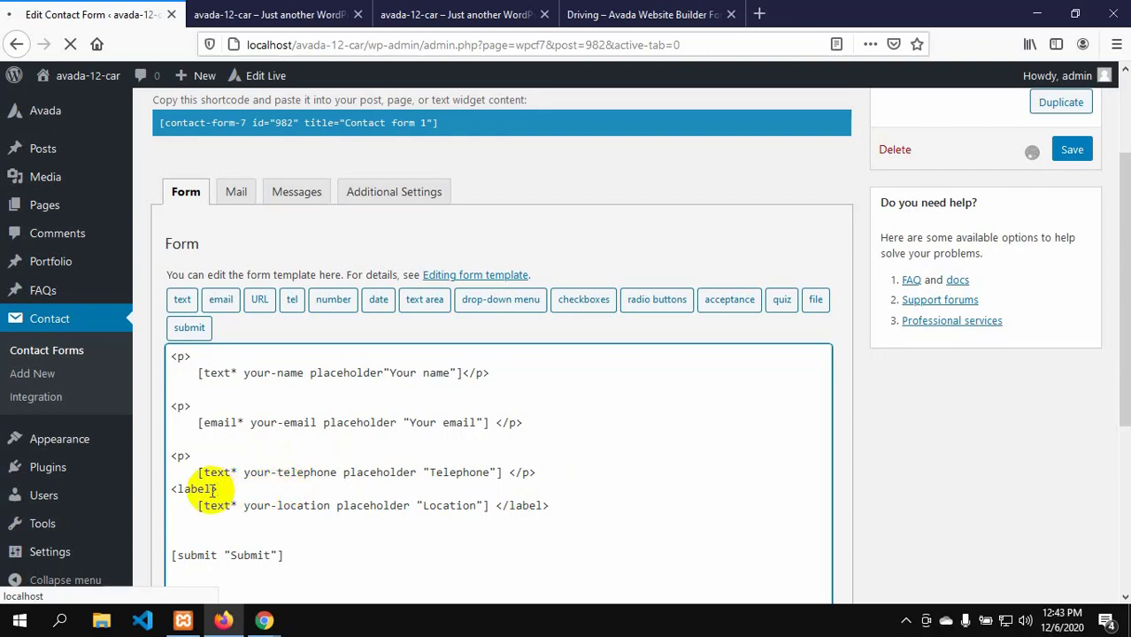
pyautogui.press('BackSpace')
pyautogui.press('BackSpace')
pyautogui.press('BackSpace')
pyautogui.press('BackSpace')
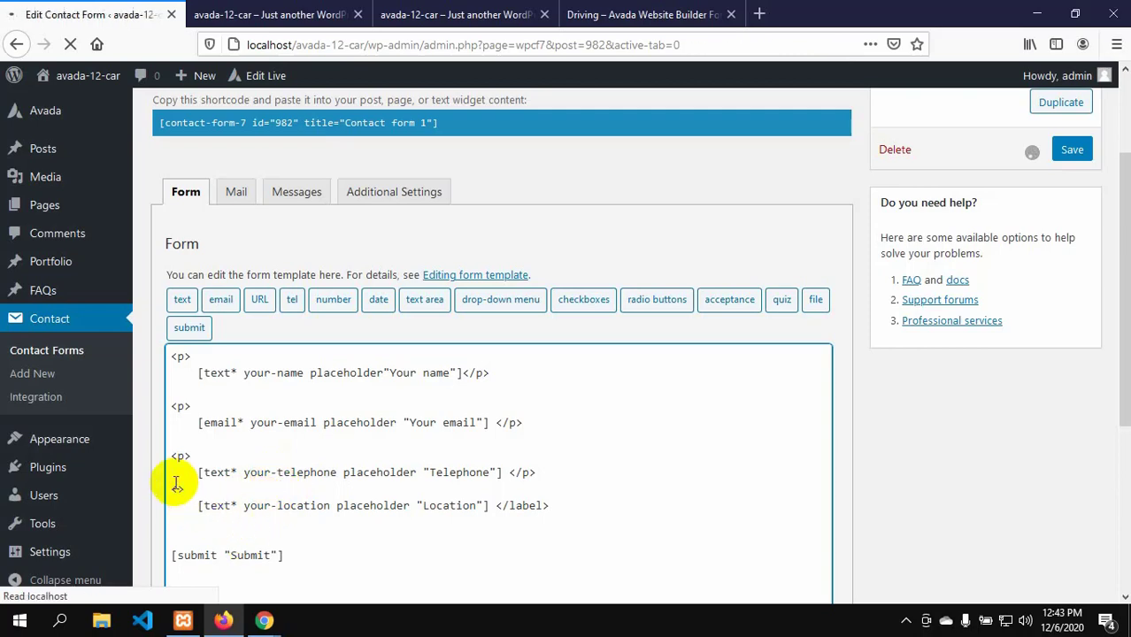
pyautogui.scroll(-3, 217, 540)
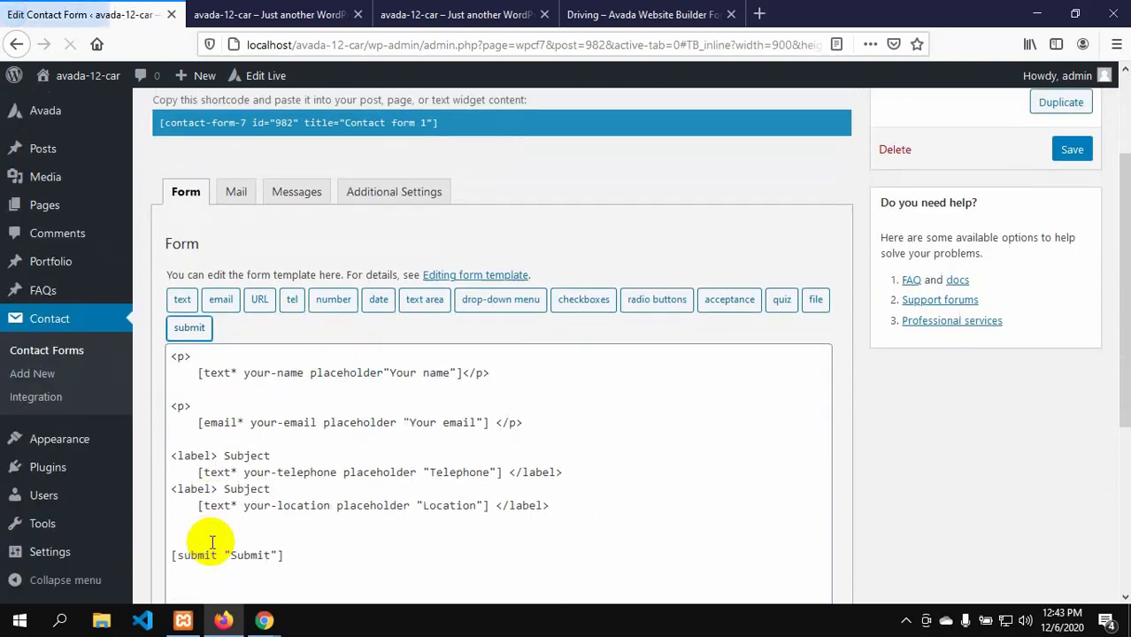
# - Delete the Subject text after the opening label tag above the your-telephone field
pyautogui.click(284, 454)
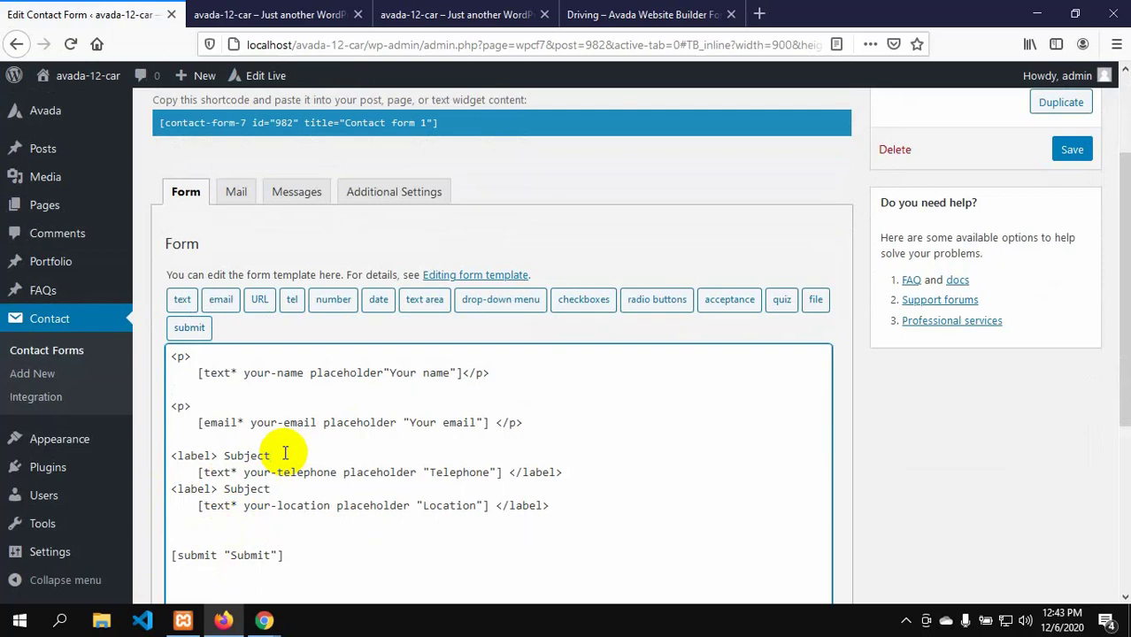
pyautogui.press('BackSpace')
pyautogui.press('BackSpace')
pyautogui.press('BackSpace')
pyautogui.press('BackSpace')
pyautogui.press('BackSpace')
pyautogui.press('BackSpace')
pyautogui.press('BackSpace')
pyautogui.press('BackSpace')
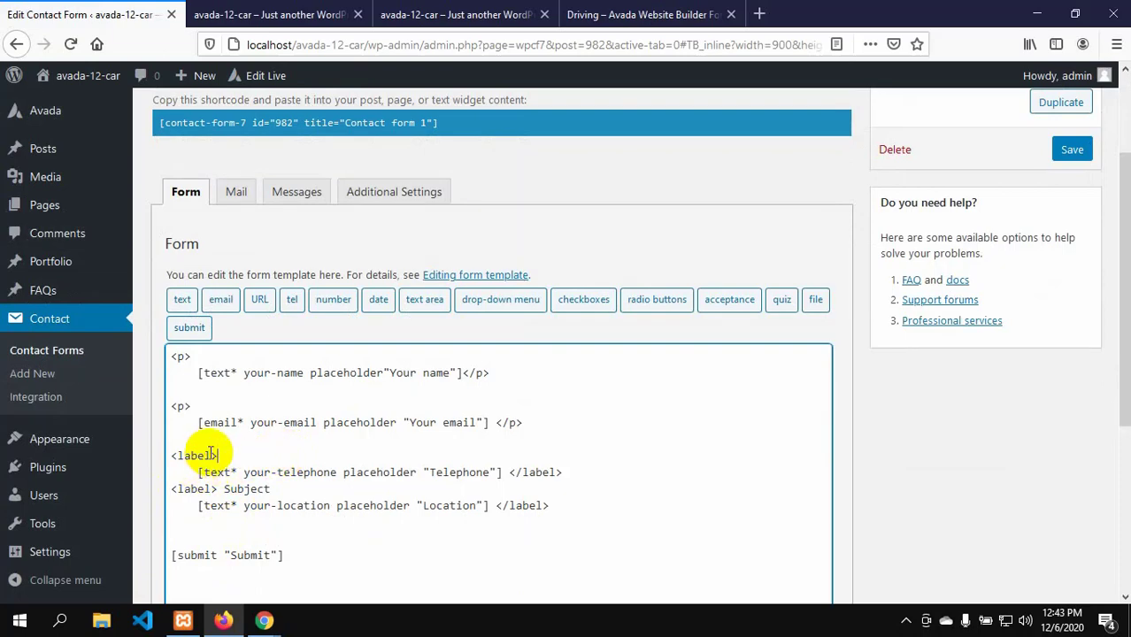
# - Replace the opening and closing label tags around the your-telephone field with <p> and </p>
pyautogui.press('Left')
pyautogui.press('BackSpace')
pyautogui.press('BackSpace')
pyautogui.press('BackSpace')
pyautogui.press('BackSpace')
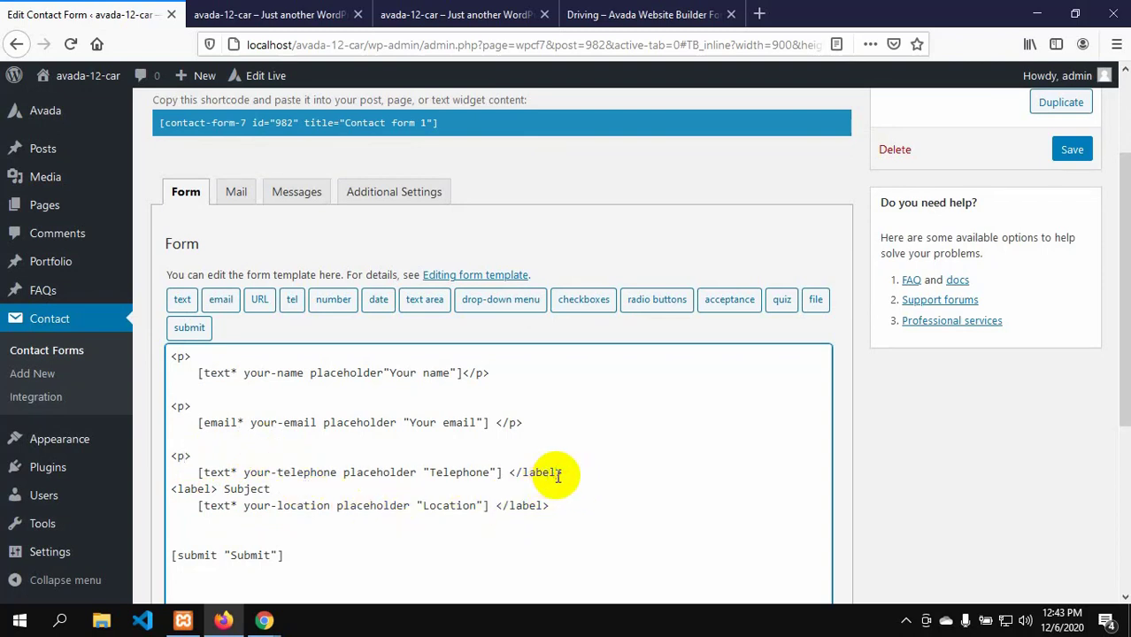
pyautogui.press('BackSpace')
pyautogui.press('BackSpace')
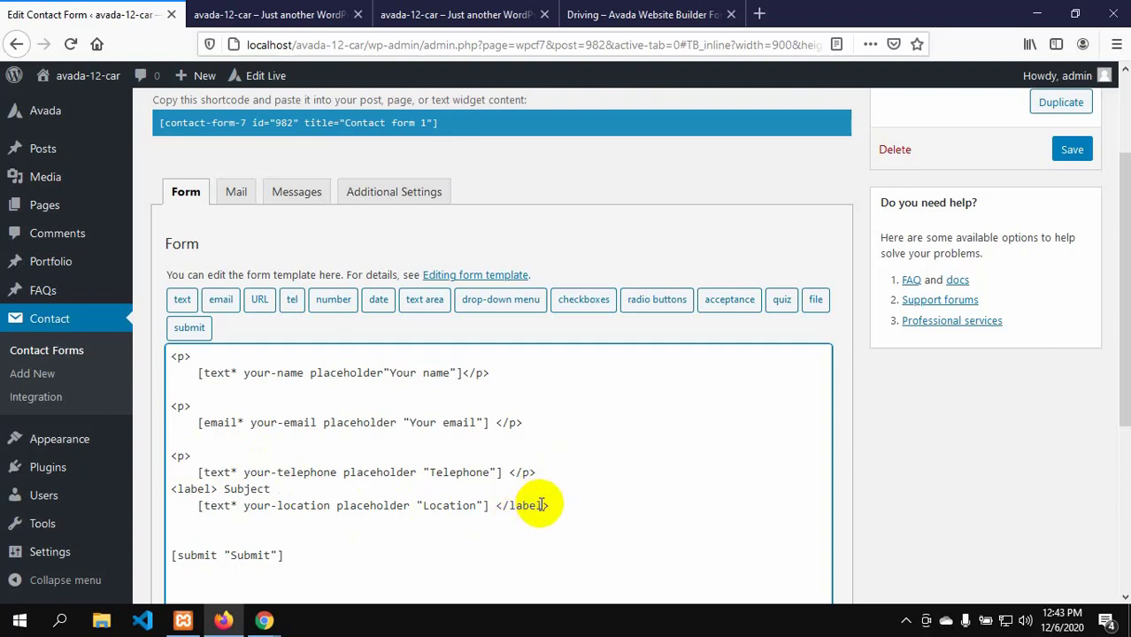
# - Replace the closing and opening label tags around the your-location field with </p> and <p>
pyautogui.press('BackSpace')
pyautogui.press('BackSpace')
pyautogui.press('BackSpace')
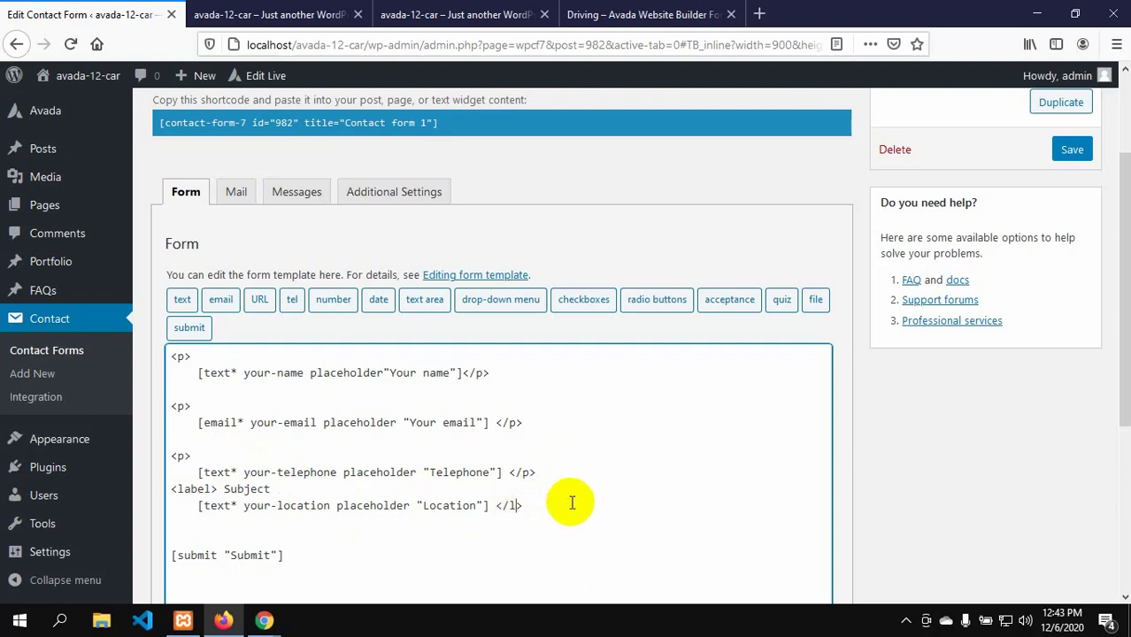
pyautogui.write('p')
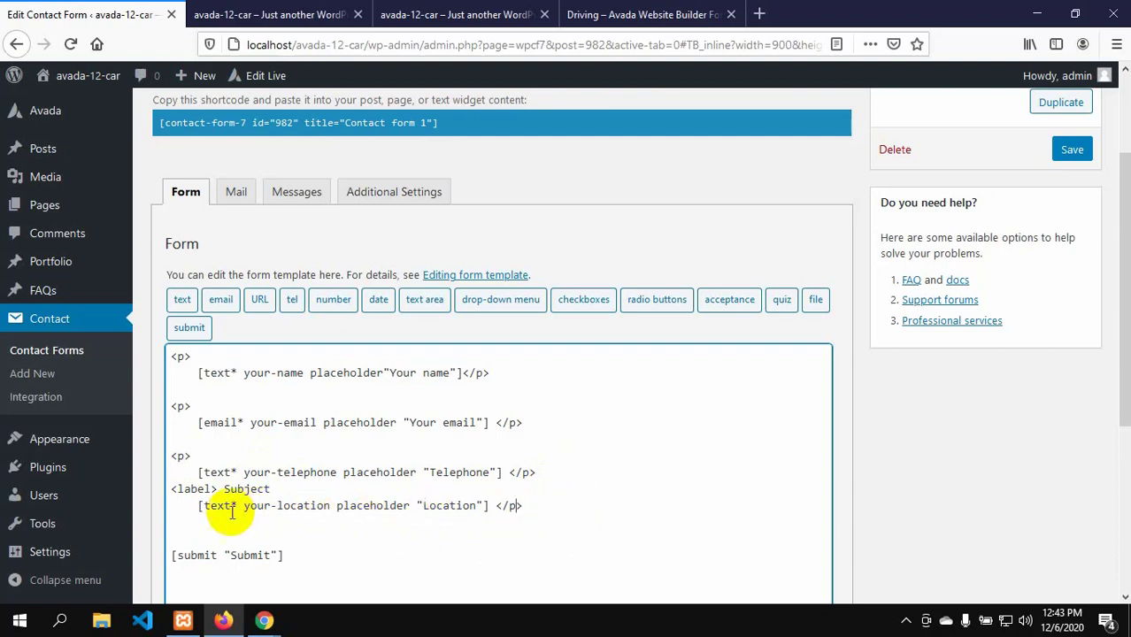
pyautogui.click(213, 486)
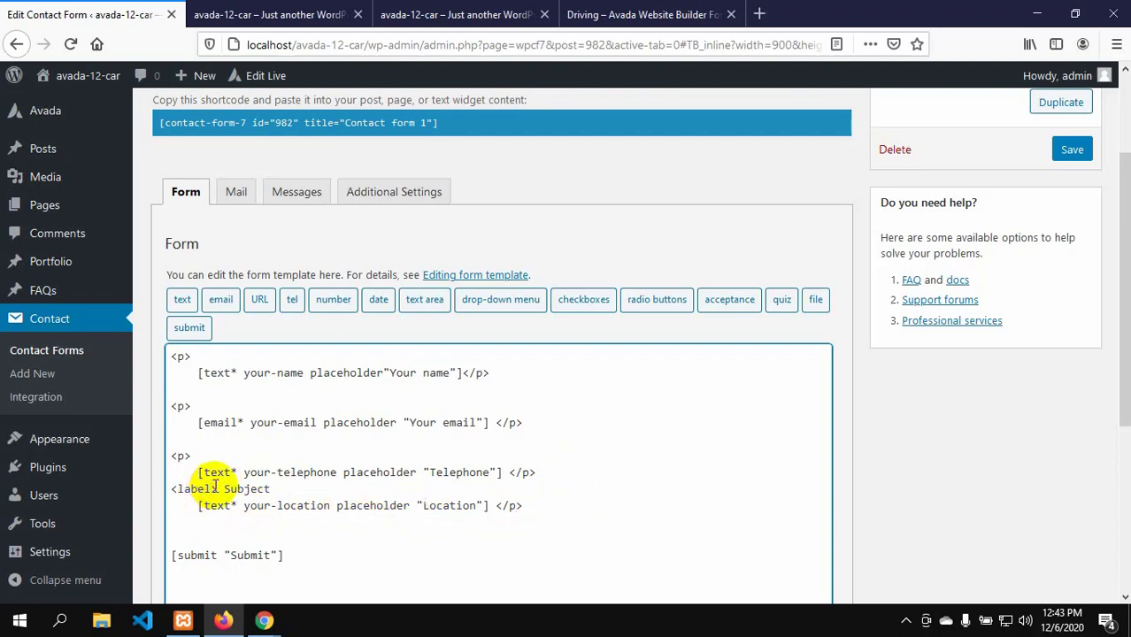
pyautogui.press('BackSpace')
pyautogui.press('BackSpace')
pyautogui.press('BackSpace')
pyautogui.press('BackSpace')
pyautogui.press('BackSpace')
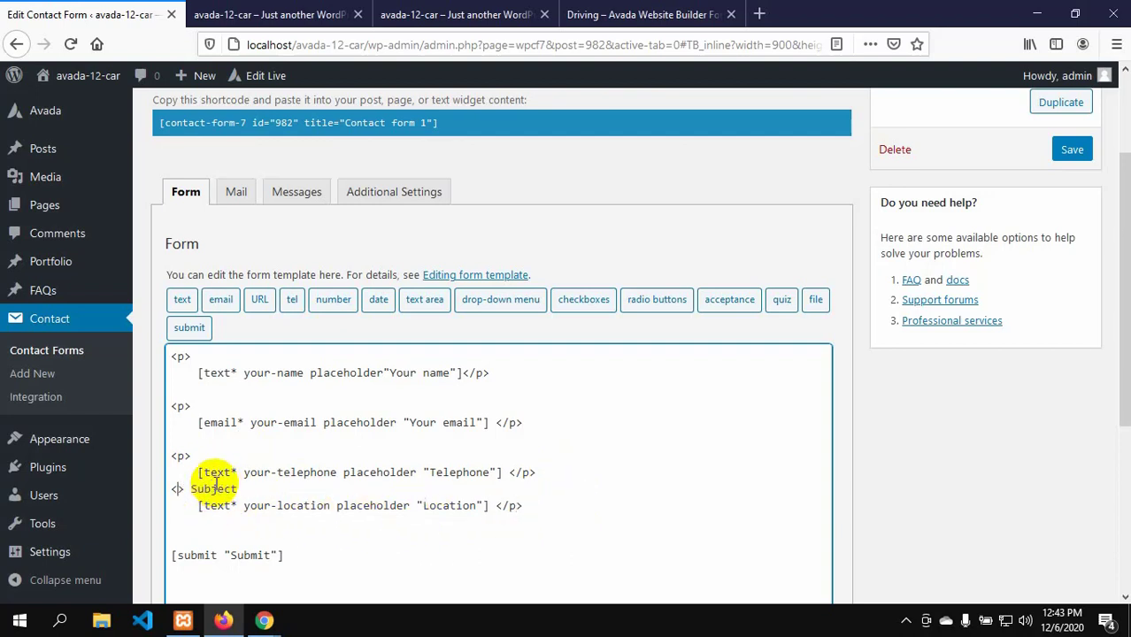
pyautogui.write('p')
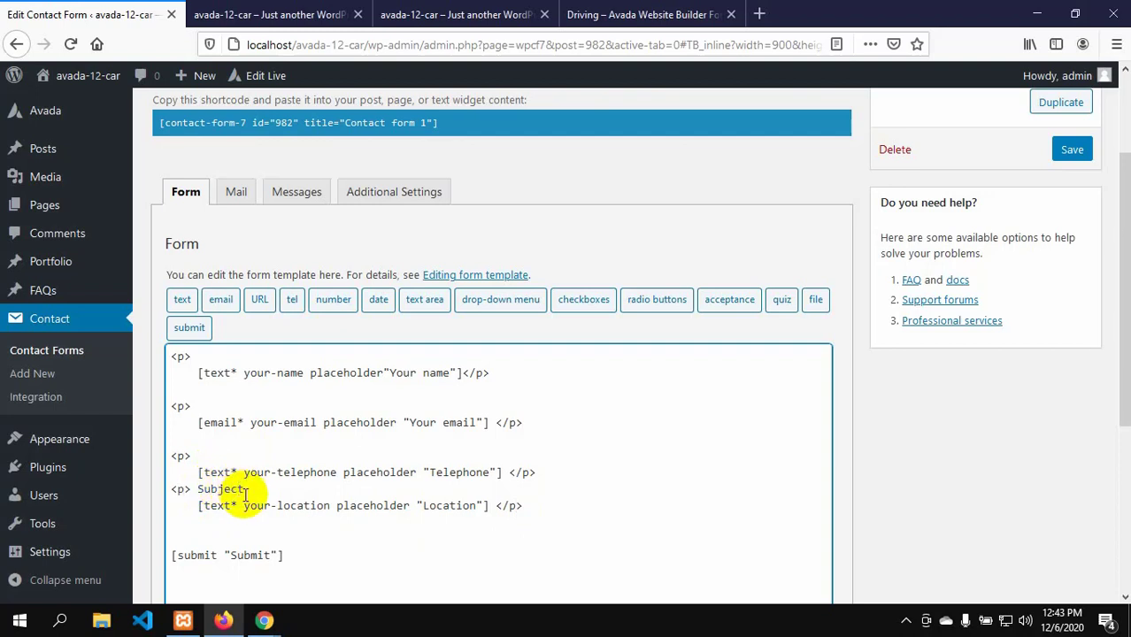
# - Delete the Subject text after the opening p tag above the your-location field
pyautogui.click(249, 488)
pyautogui.press('BackSpace')
pyautogui.press('BackSpace')
pyautogui.press('BackSpace')
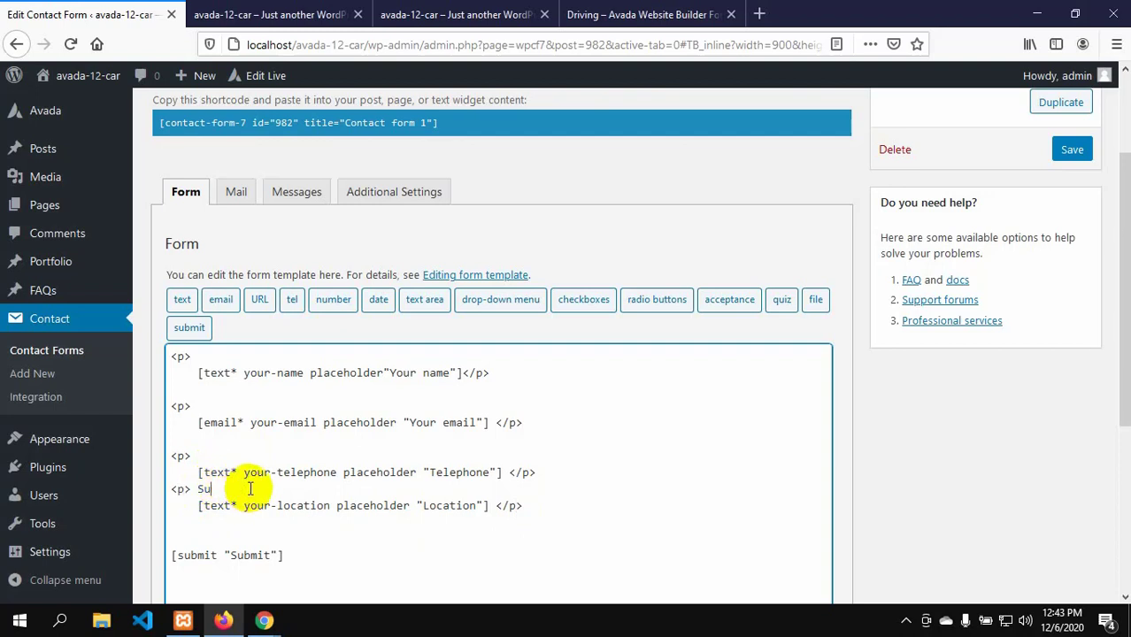
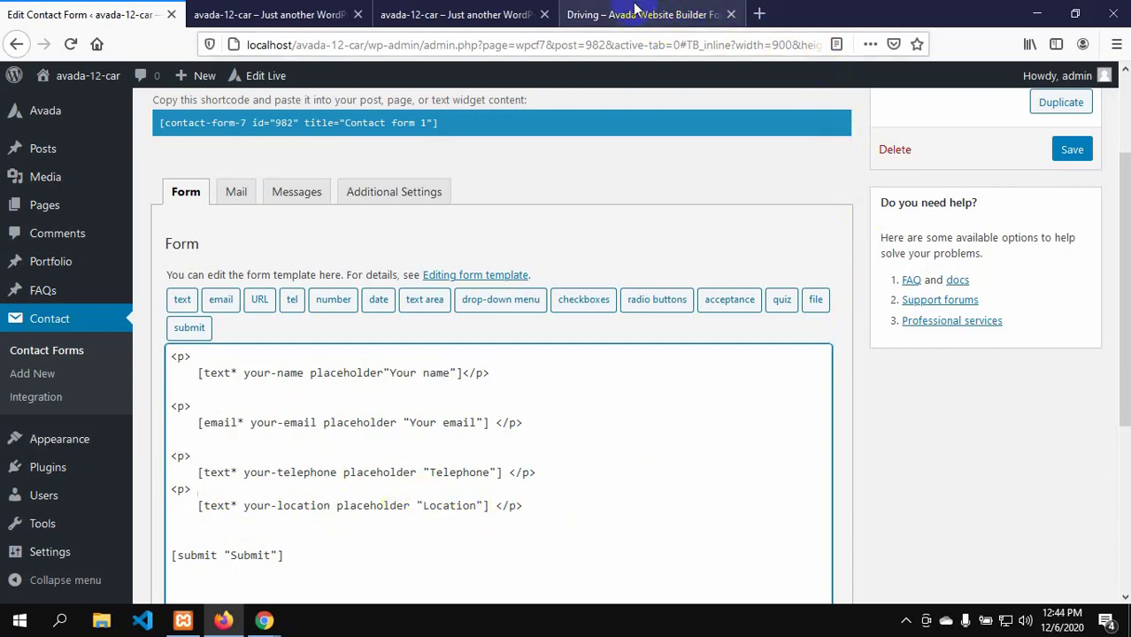
# - Review the fields and button of the demo's form card, and save the edited contact form
pyautogui.click(610, 16)
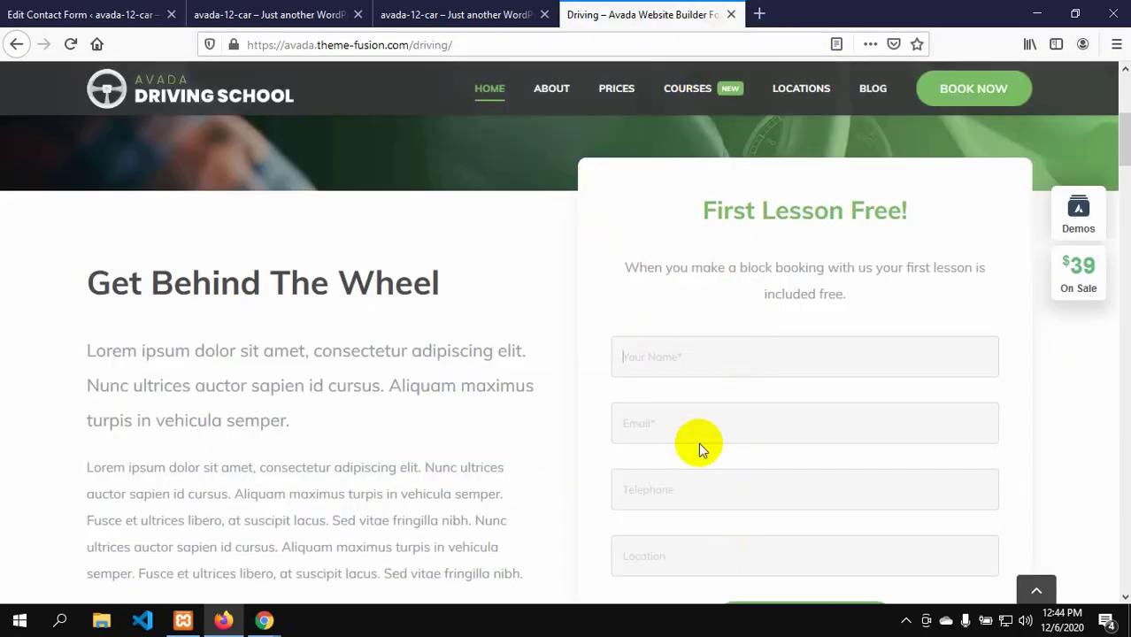
pyautogui.scroll(-2, 699, 448)
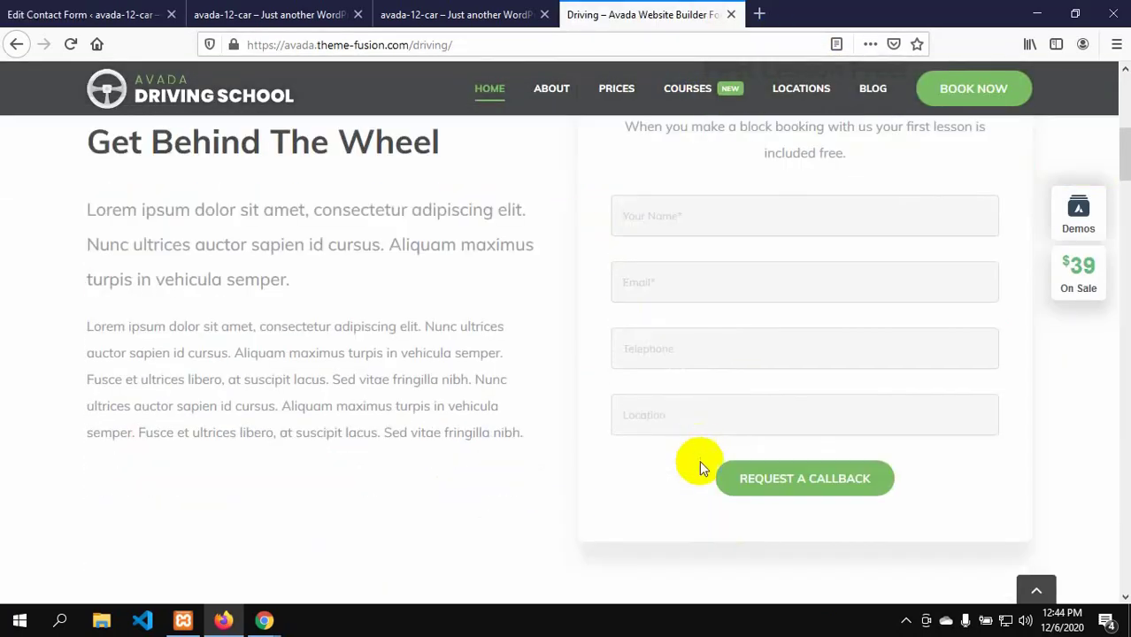
pyautogui.click(391, 11)
pyautogui.click(105, 10)
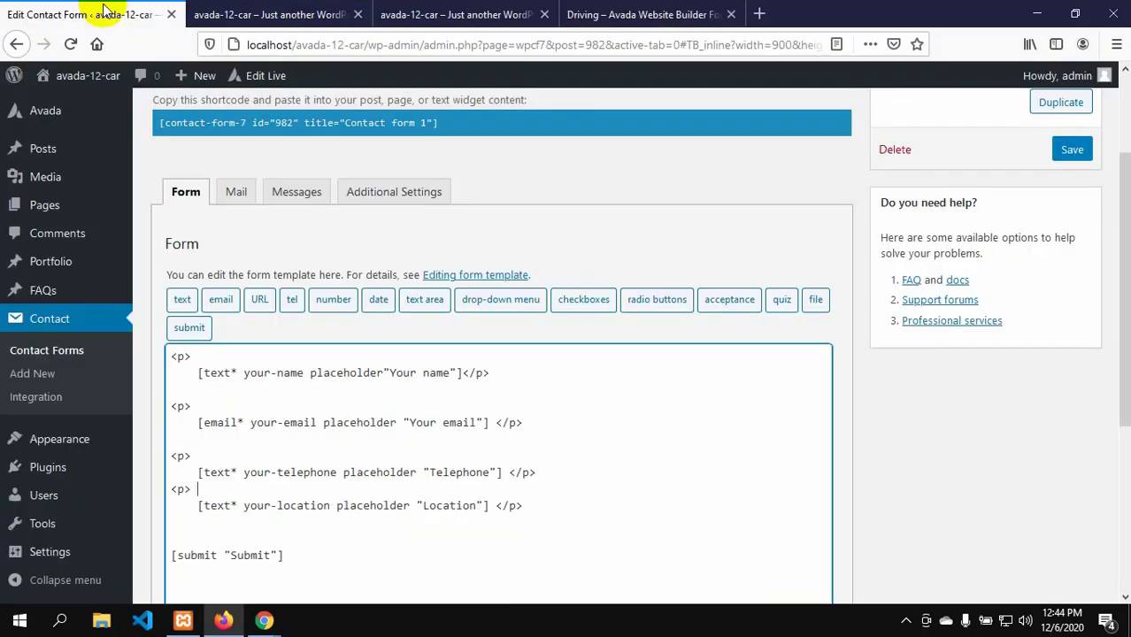
pyautogui.click(1068, 152)
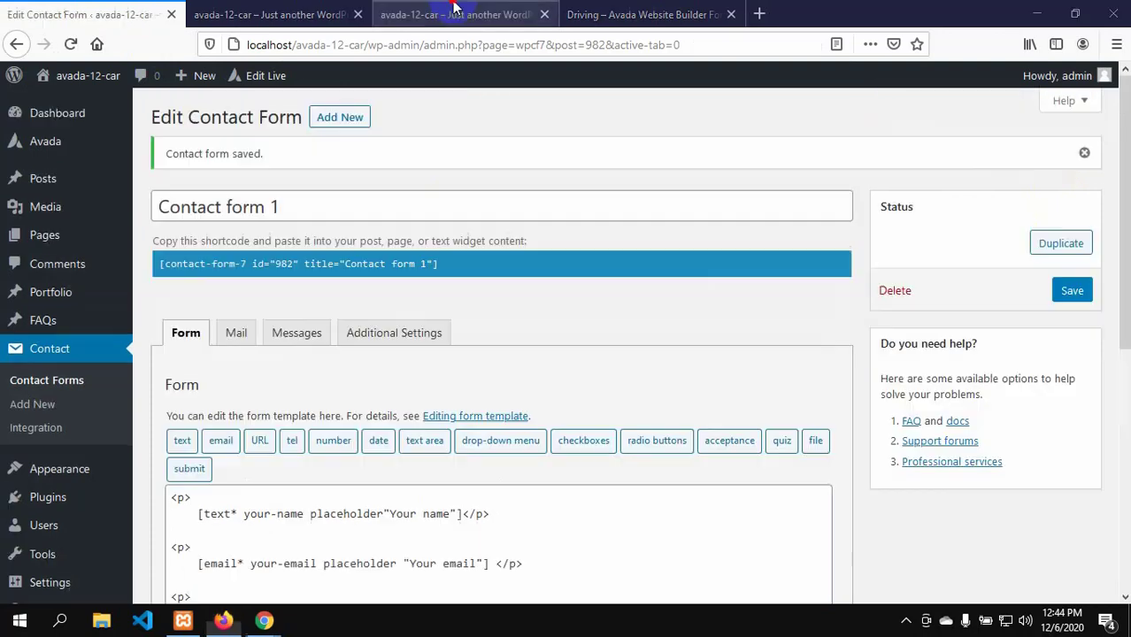
# - Reload the site's home page and examine the fields and button of the "First Lesson Free!" form
pyautogui.click(456, 14)
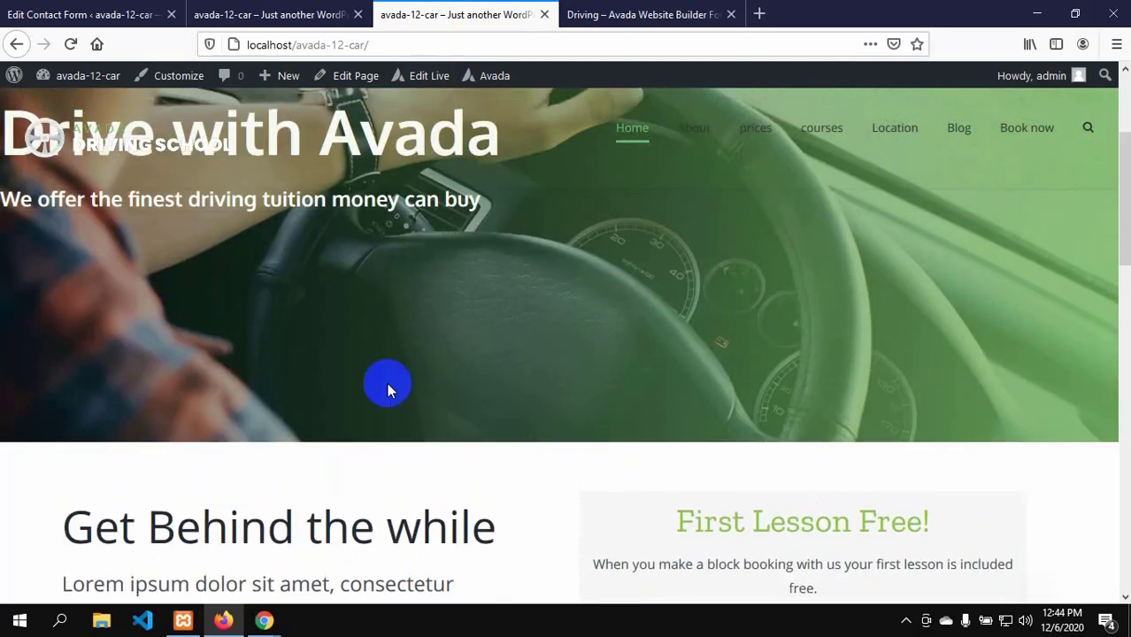
pyautogui.click(58, 46)
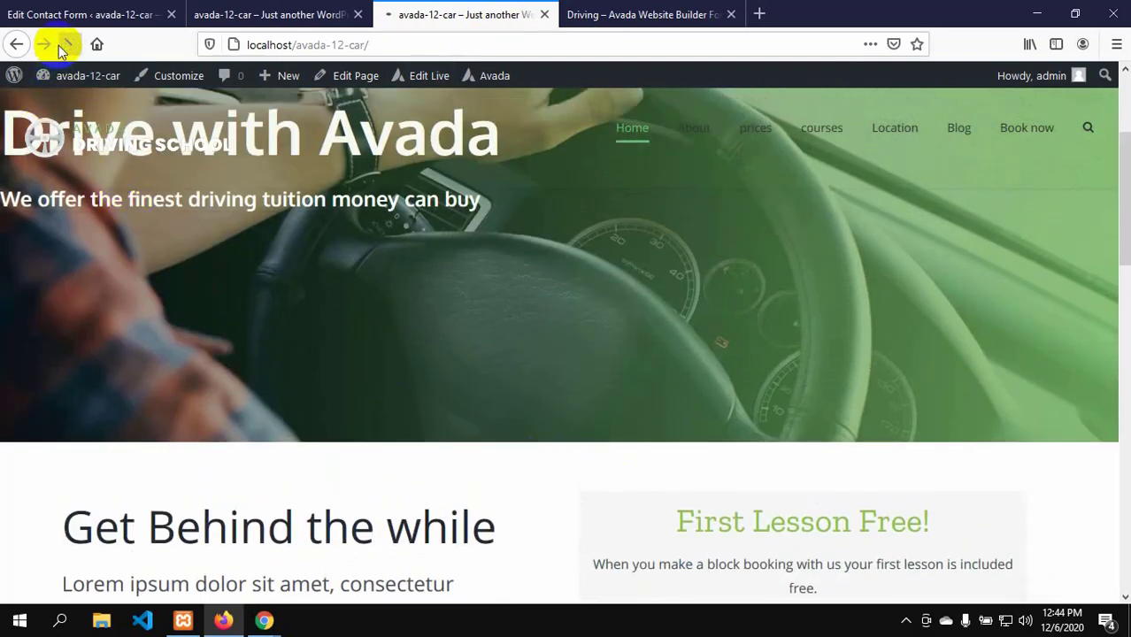
pyautogui.scroll(-1, 700, 460)
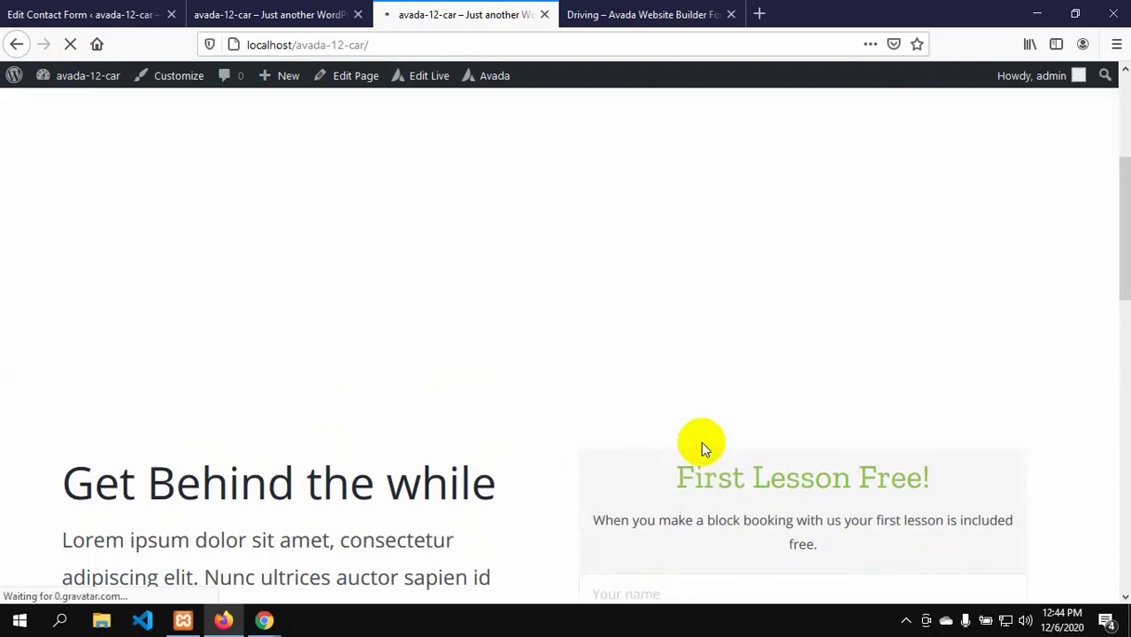
pyautogui.scroll(-4, 707, 456)
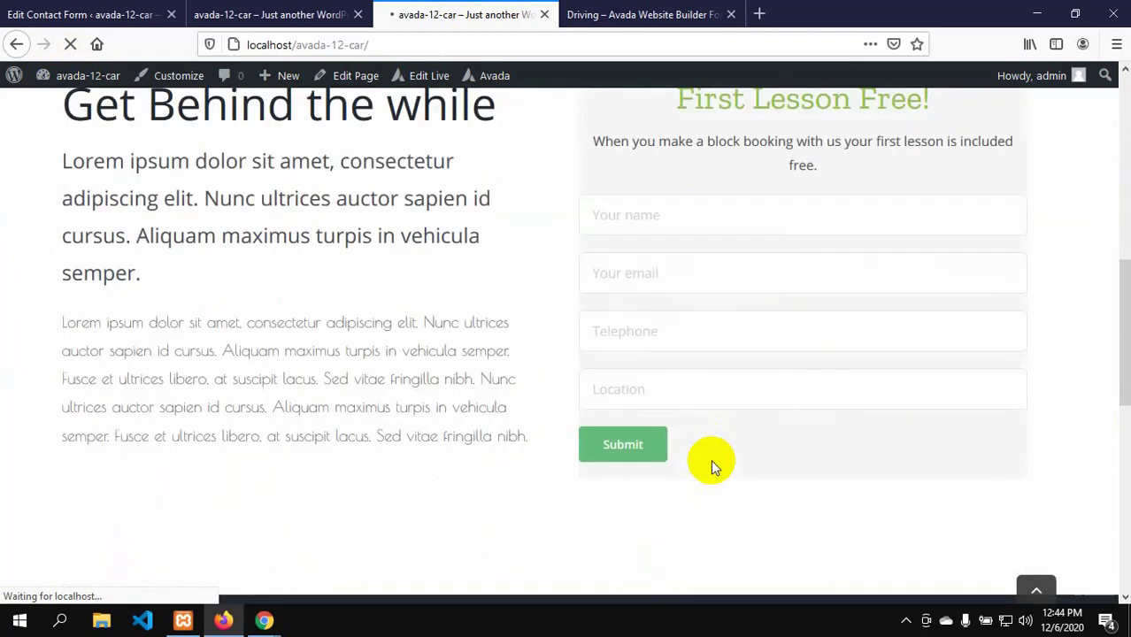
pyautogui.scroll(1, 711, 458)
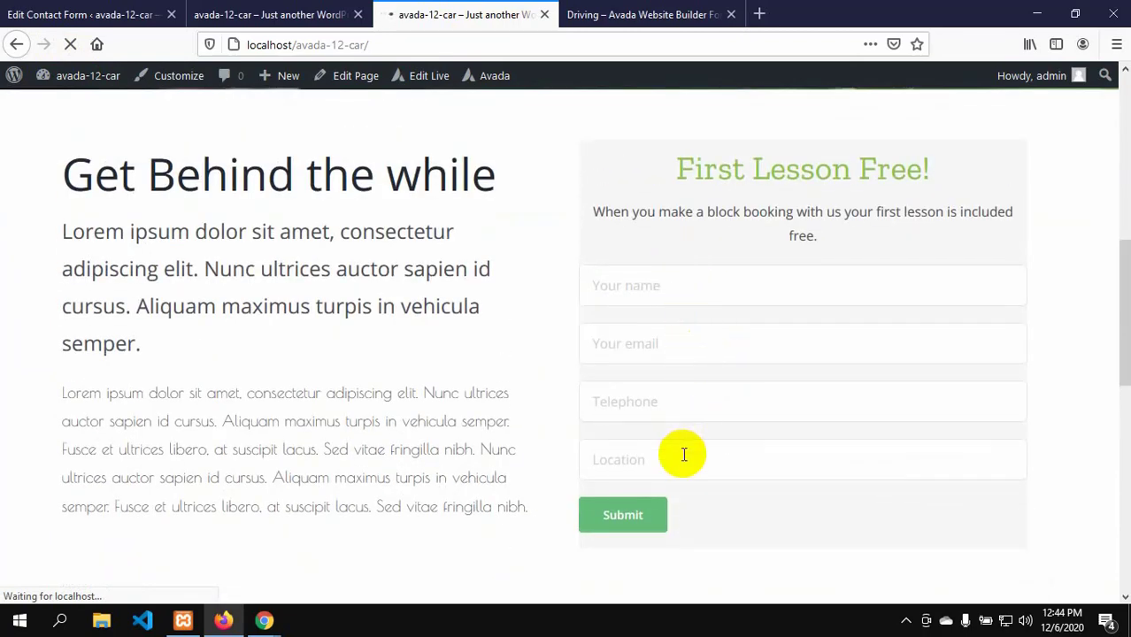
pyautogui.scroll(1, 677, 454)
pyautogui.click(653, 357)
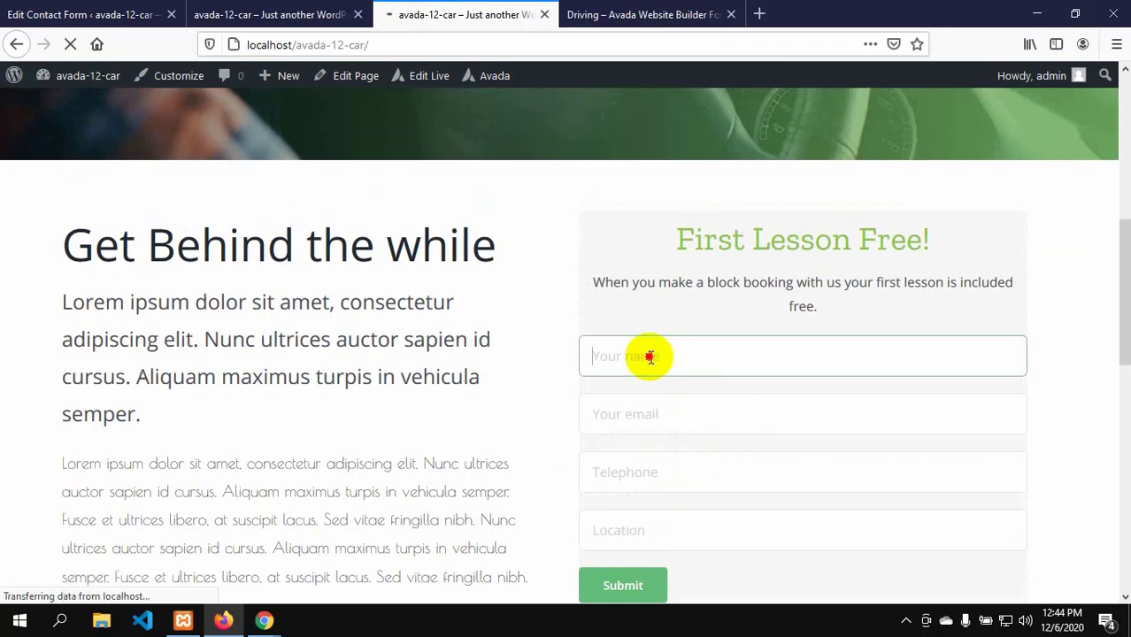
pyautogui.moveTo(352, 244); pyautogui.dragTo(478, 245)
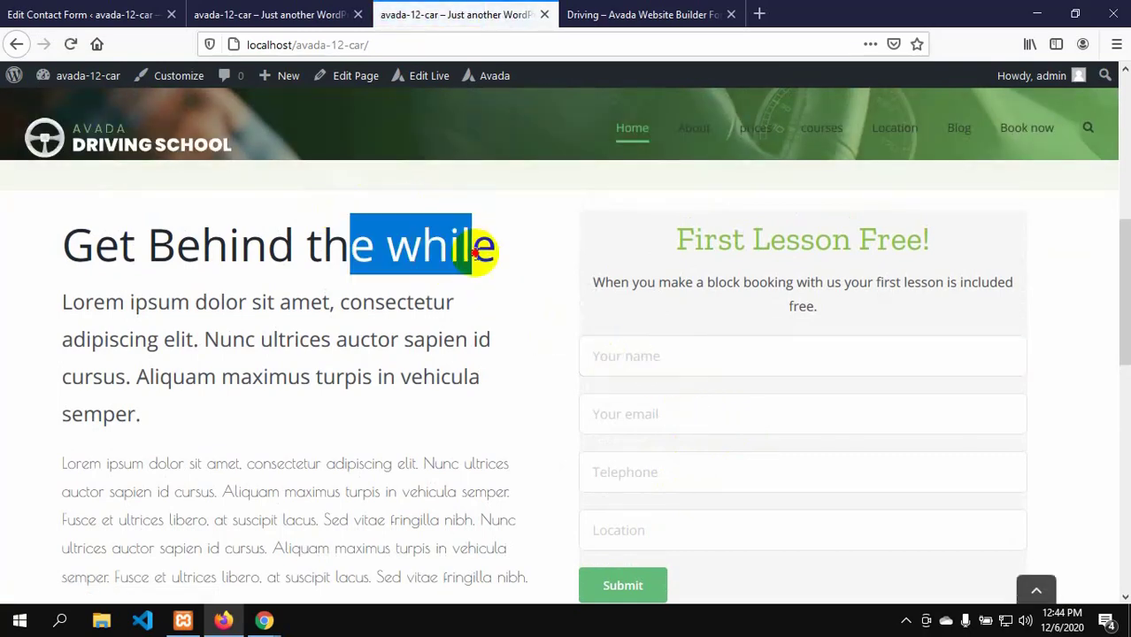
pyautogui.click(619, 357)
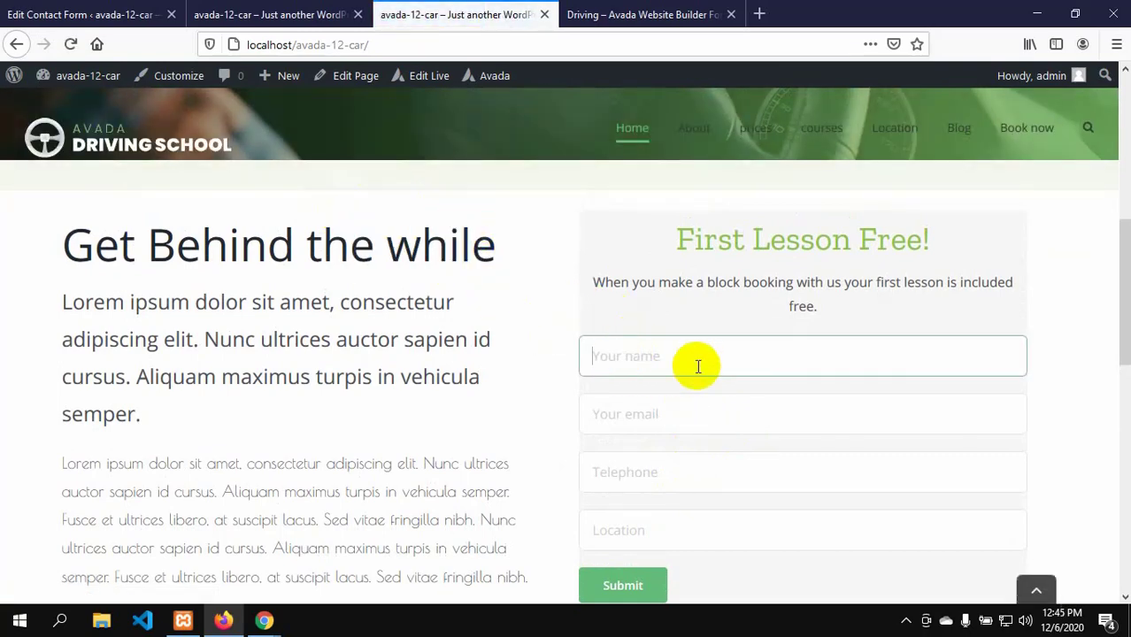
pyautogui.scroll(2, 719, 454)
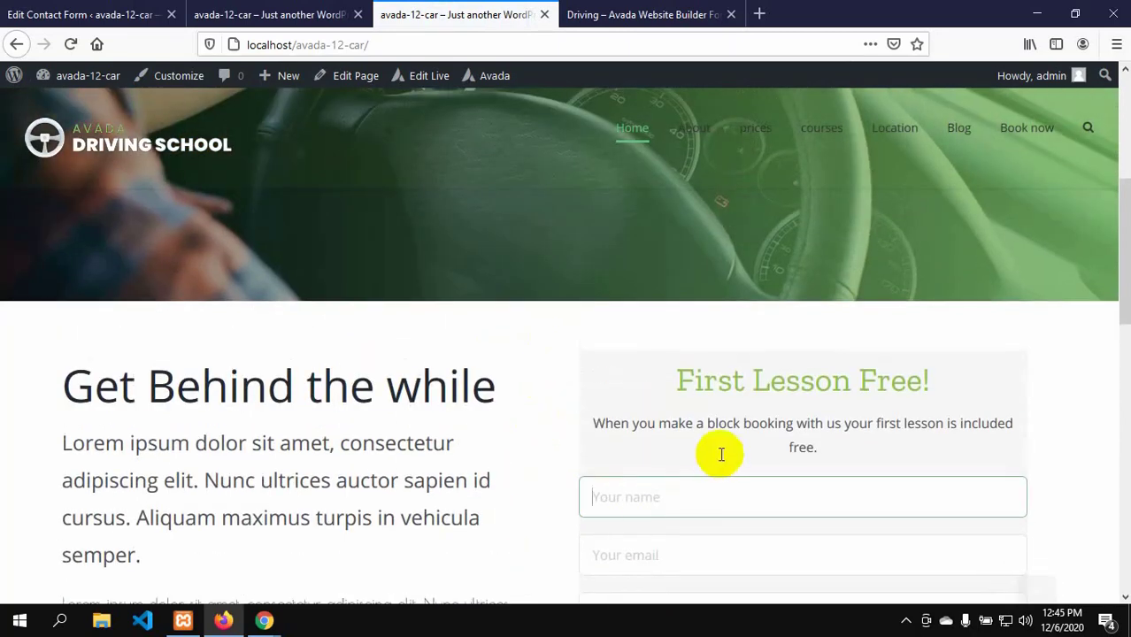
pyautogui.scroll(-1, 626, 531)
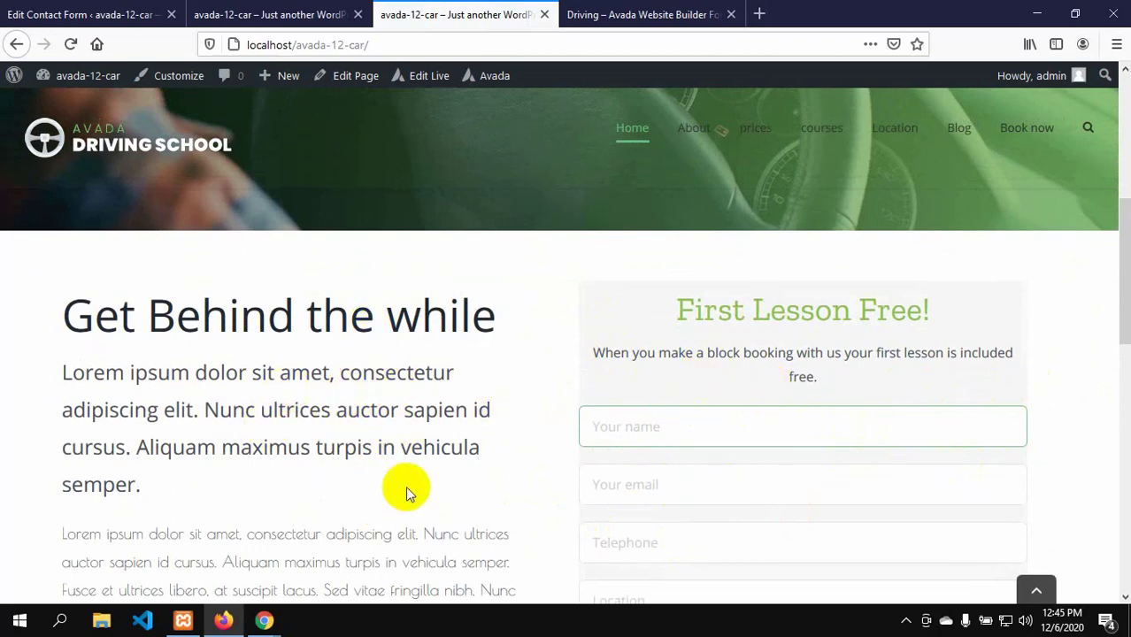
pyautogui.scroll(-2, 604, 461)
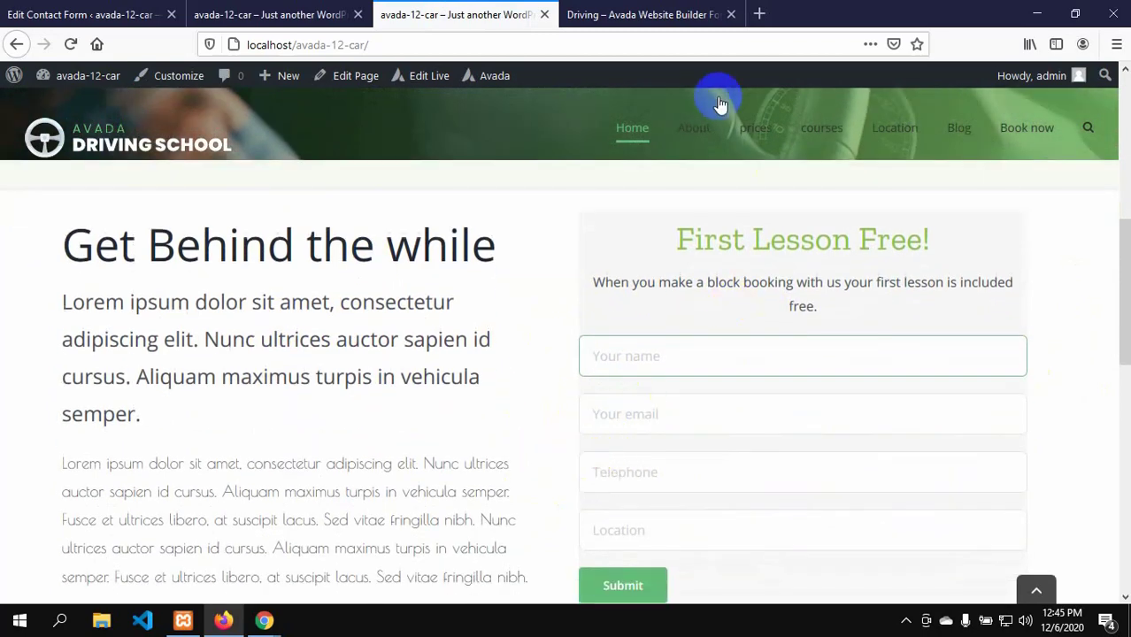
# - Compare the site's form fields and submit button with the form card on the Avada driving demo
pyautogui.click(649, 13)
pyautogui.scroll(2, 387, 561)
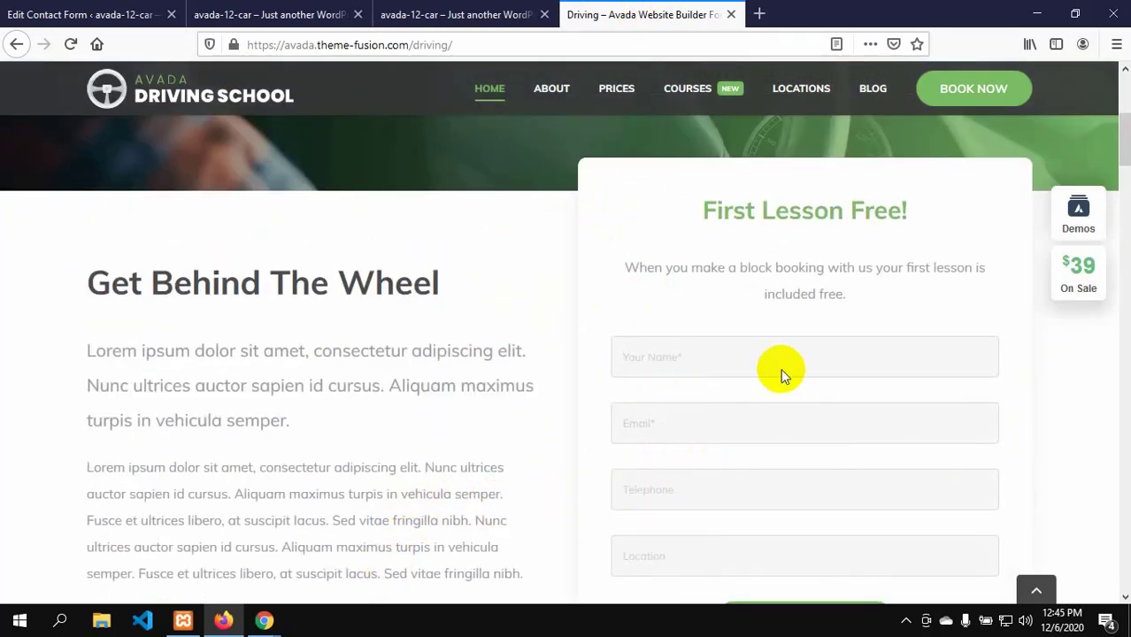
pyautogui.click(430, 16)
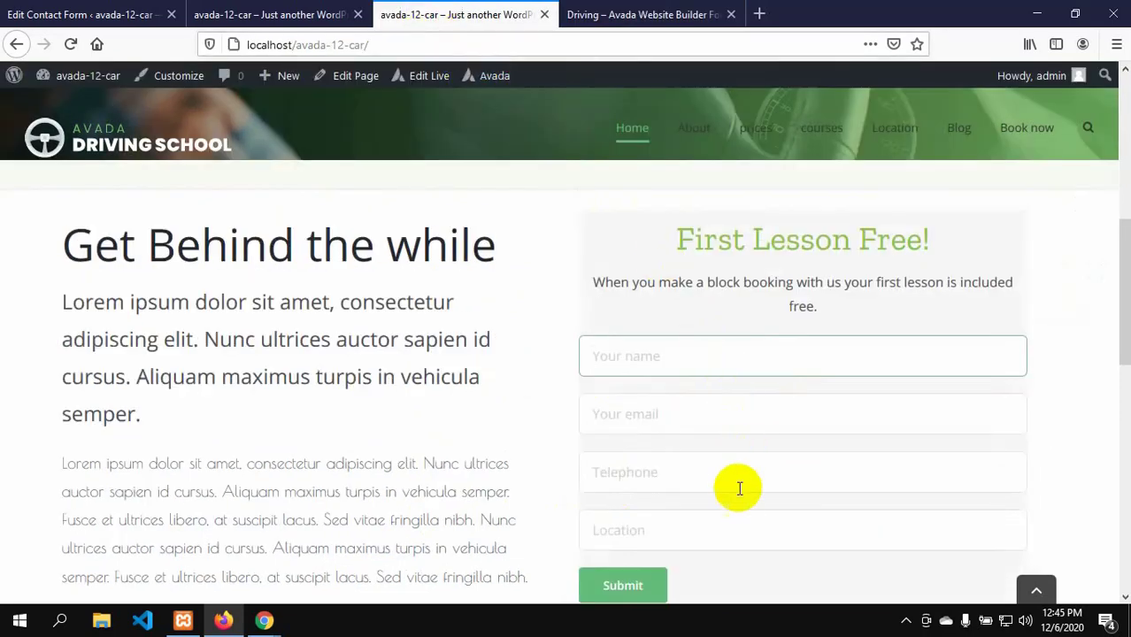
pyautogui.scroll(-1, 734, 487)
pyautogui.scroll(1, 733, 492)
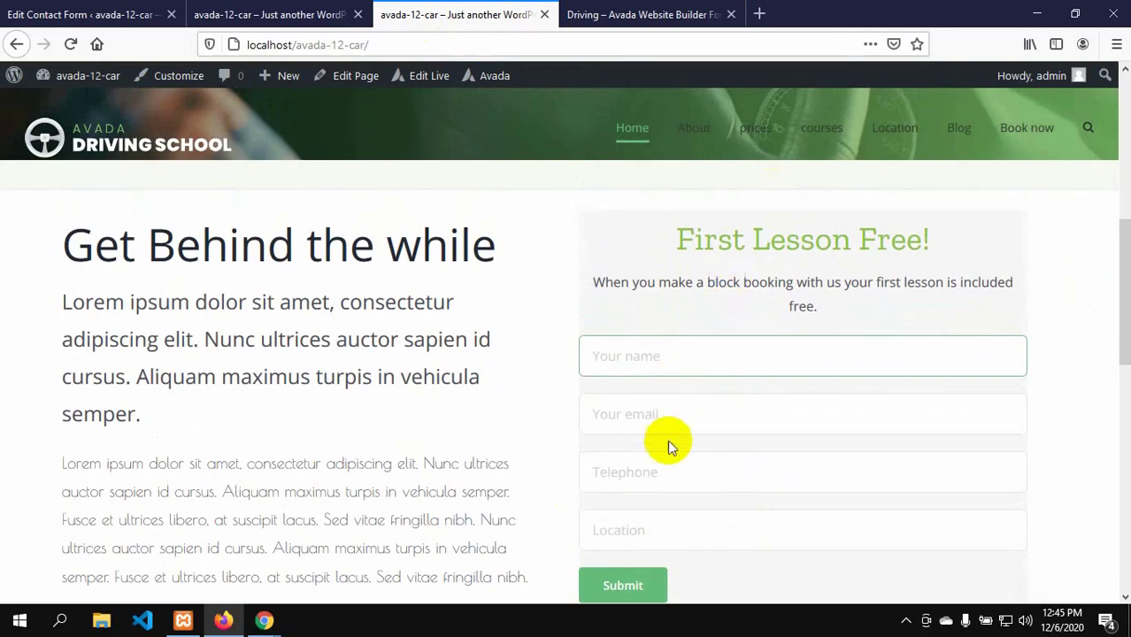
pyautogui.scroll(-1, 667, 440)
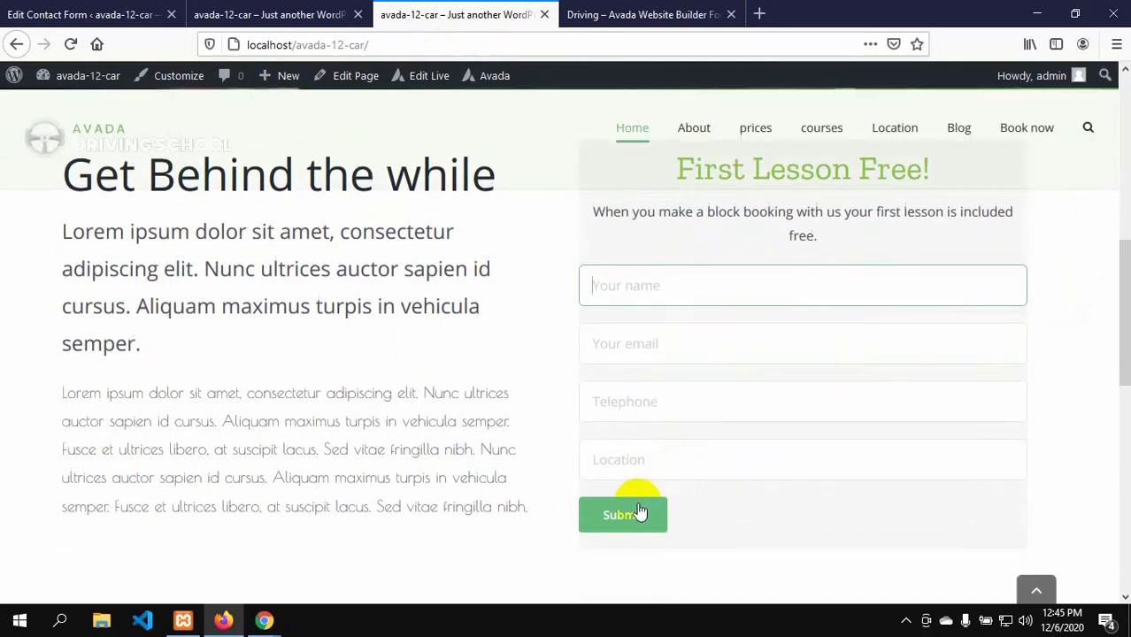
pyautogui.click(645, 22)
pyautogui.scroll(-1, 734, 531)
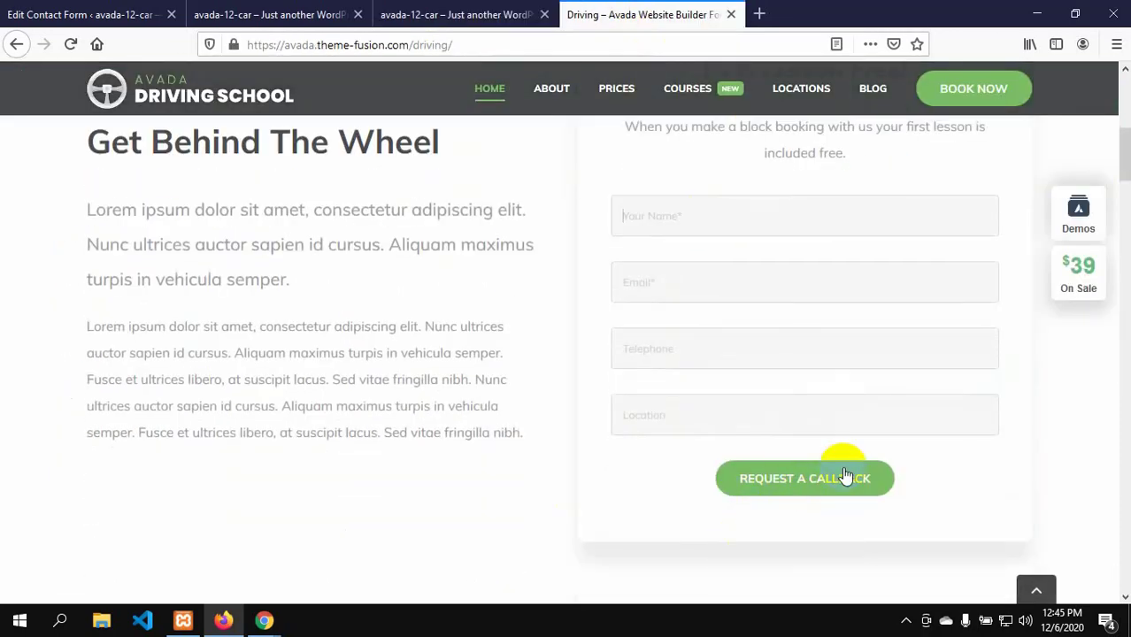
pyautogui.click(429, 15)
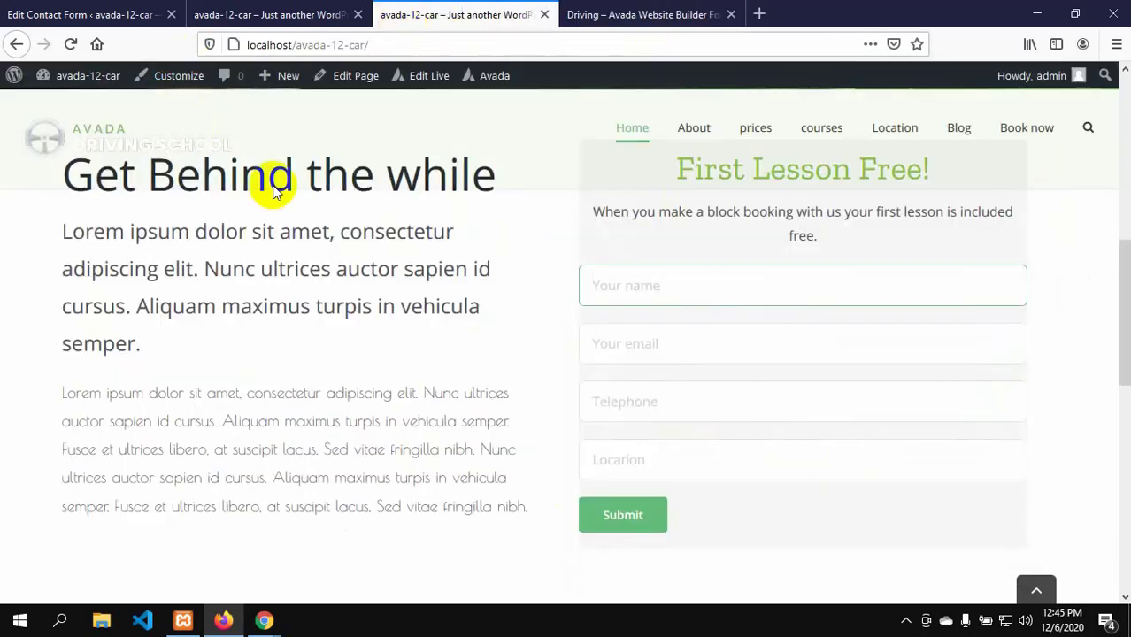
# - Remove the [submit "Submit"] tag from the contact form template and save the form
pyautogui.click(48, 16)
pyautogui.scroll(-3, 196, 467)
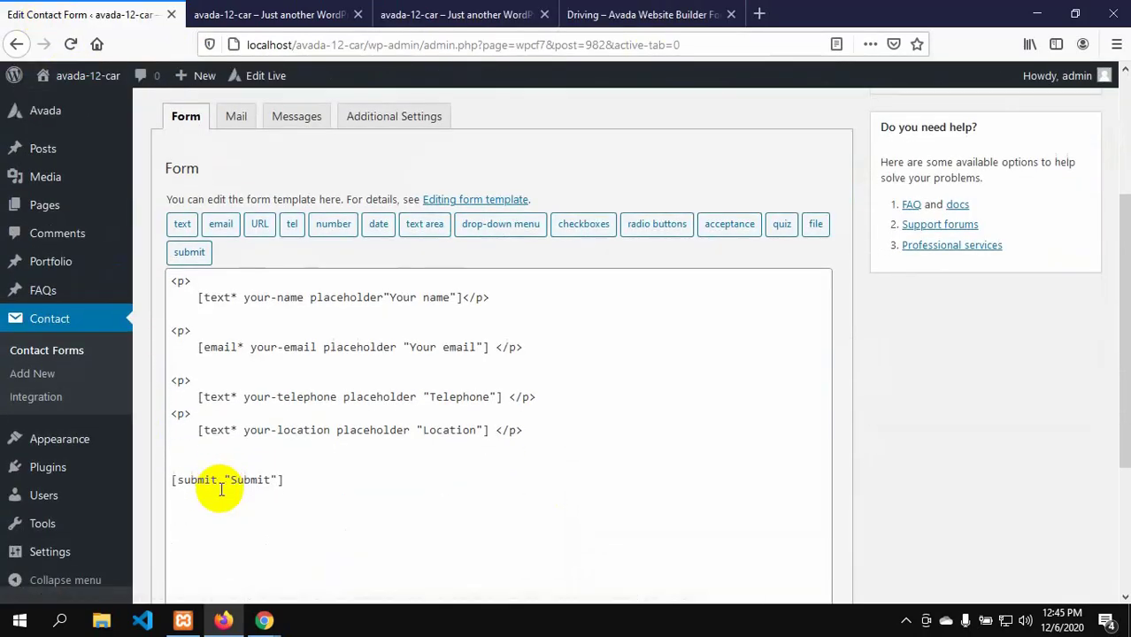
pyautogui.scroll(-1, 222, 491)
pyautogui.moveTo(173, 414); pyautogui.dragTo(288, 415)
pyautogui.hotkey('ctrl', 'x')
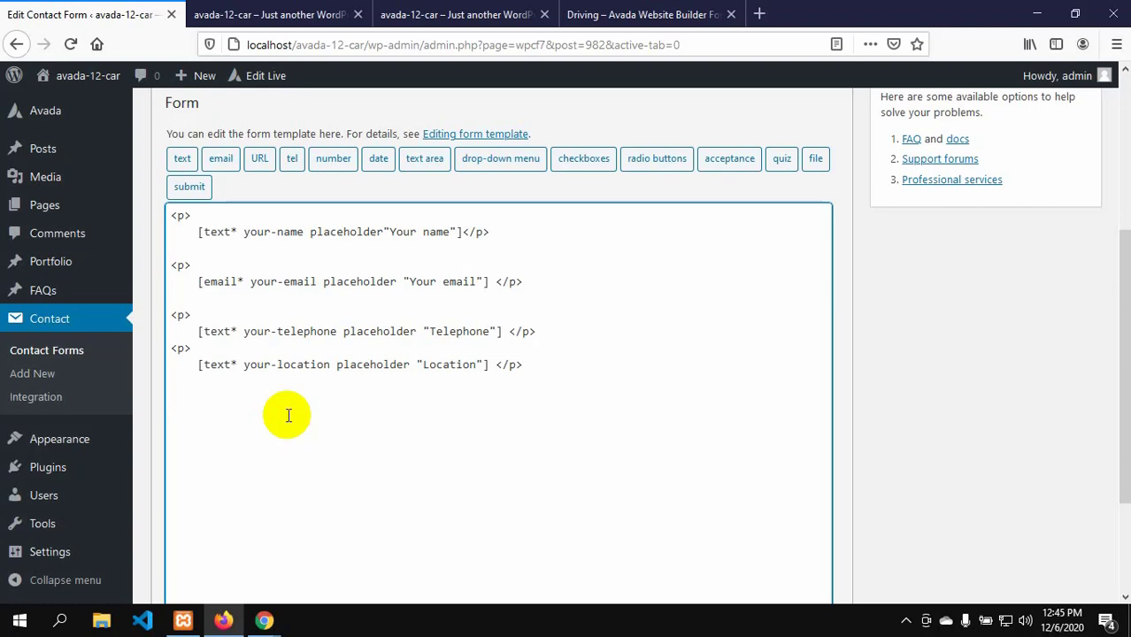
pyautogui.scroll(4, 787, 242)
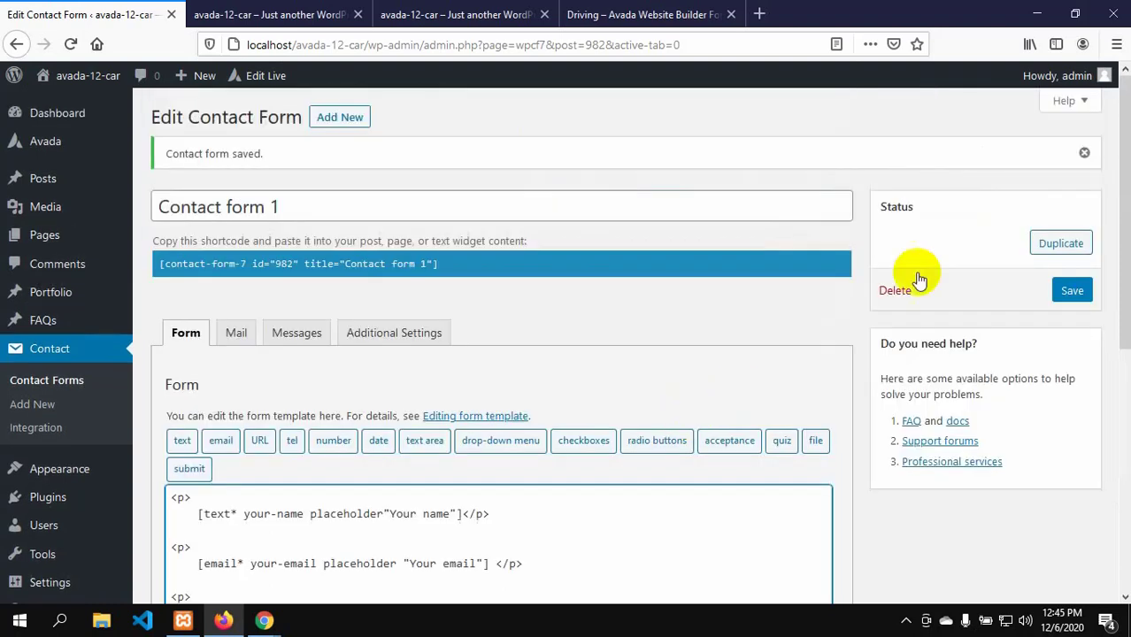
pyautogui.click(1068, 292)
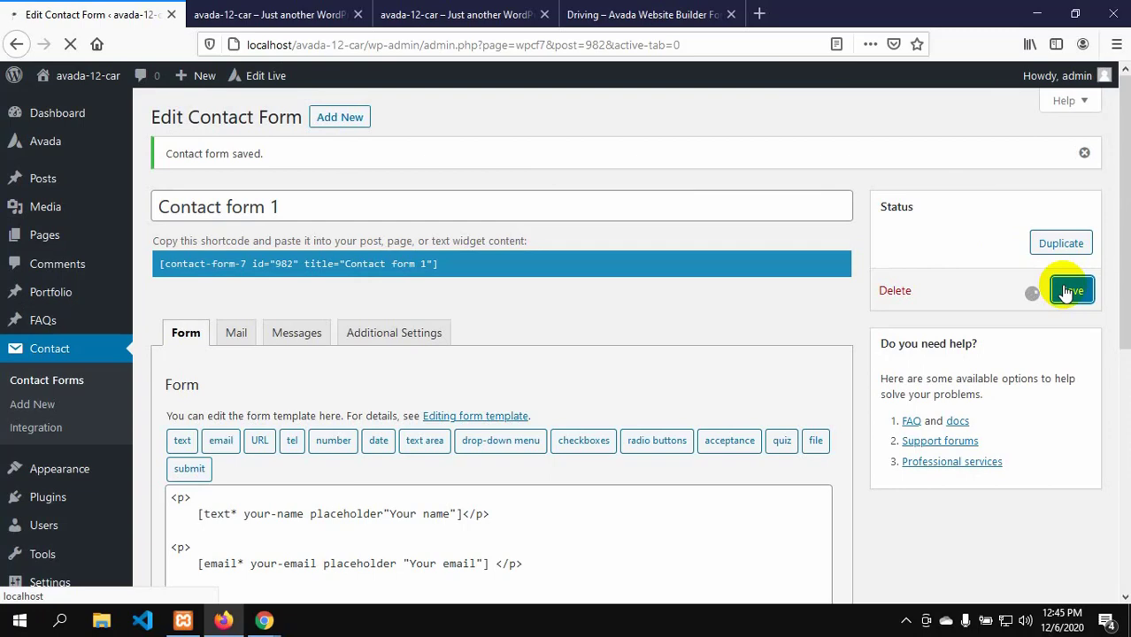
# - Reload the site's home page and check the "First Lesson Free!" form without its submit tag
pyautogui.click(460, 16)
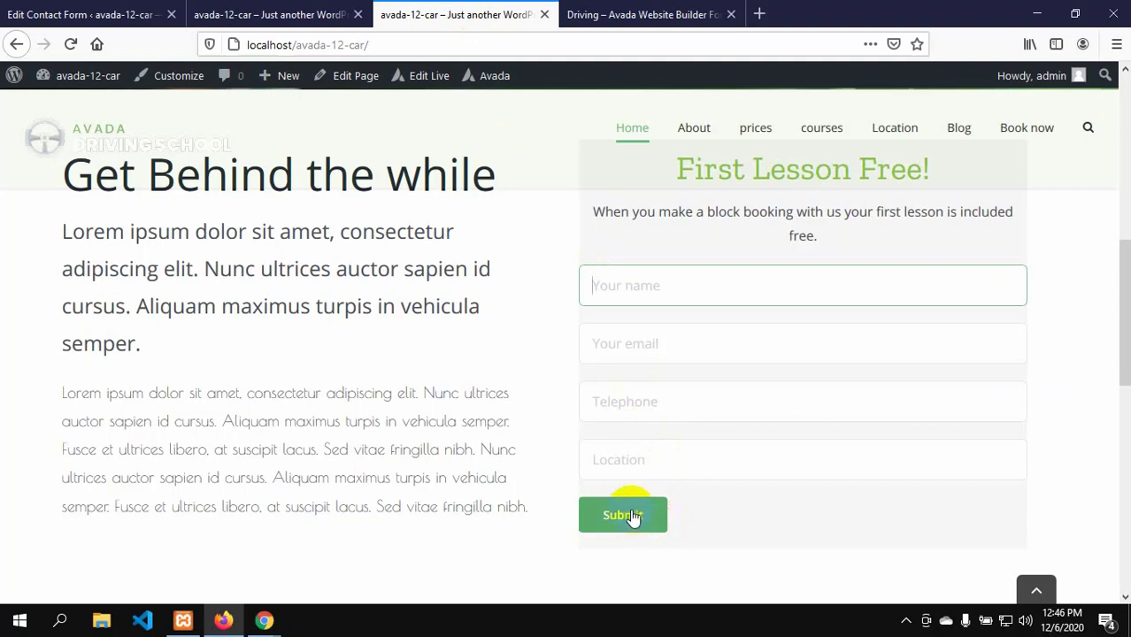
pyautogui.click(71, 44)
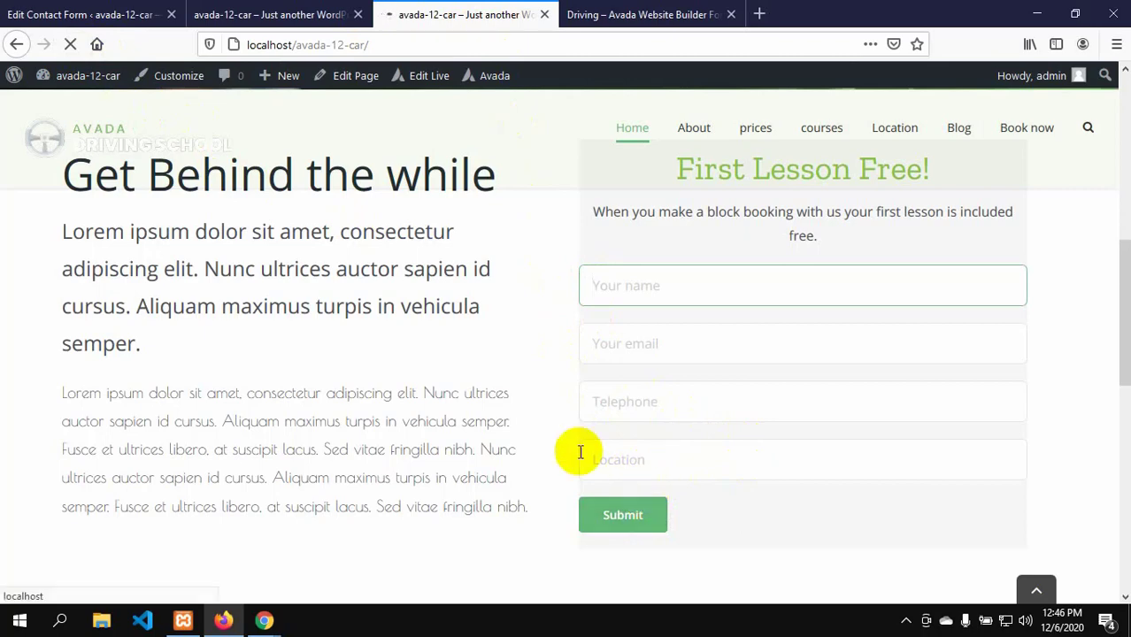
pyautogui.moveTo(262, 449); pyautogui.dragTo(334, 529)
pyautogui.moveTo(227, 418); pyautogui.dragTo(315, 490)
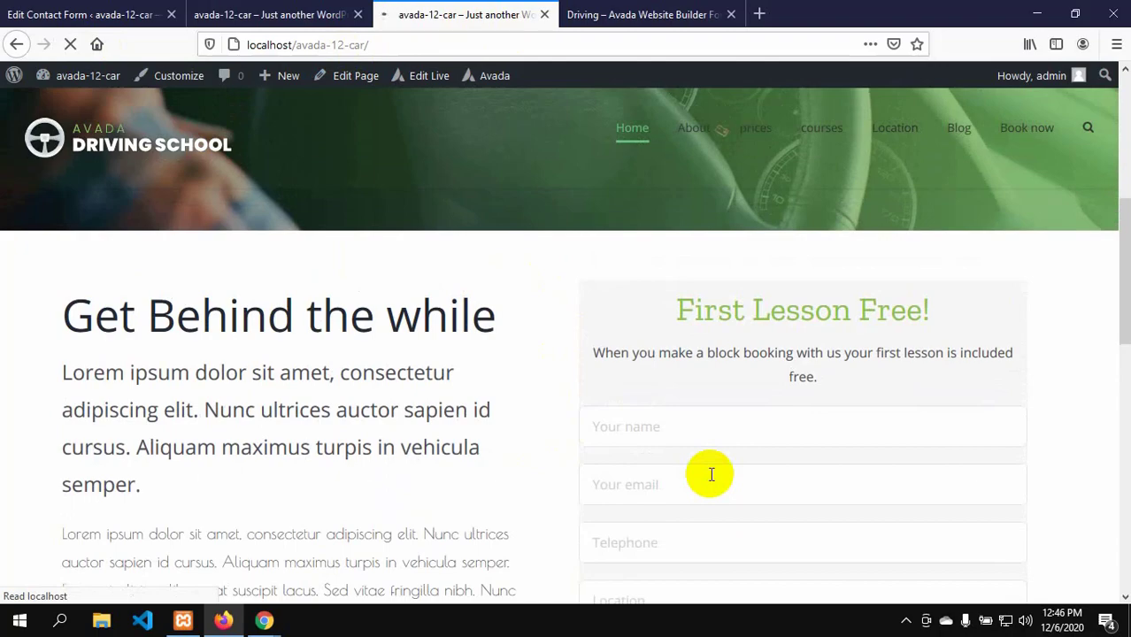
pyautogui.scroll(-5, 710, 475)
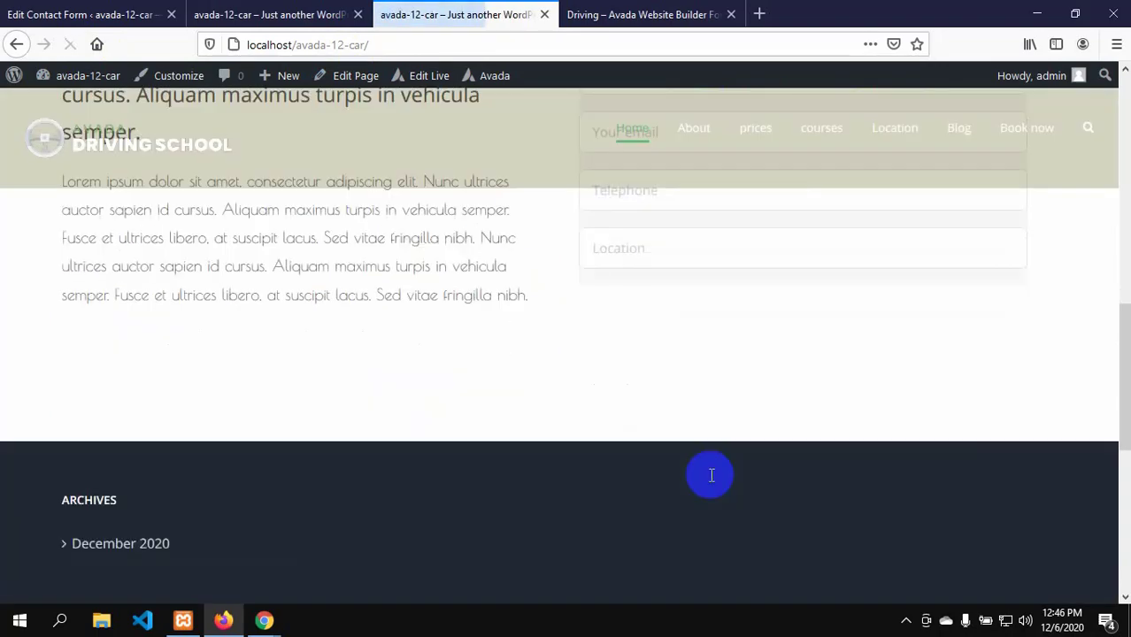
pyautogui.scroll(2, 713, 433)
pyautogui.scroll(3, 664, 505)
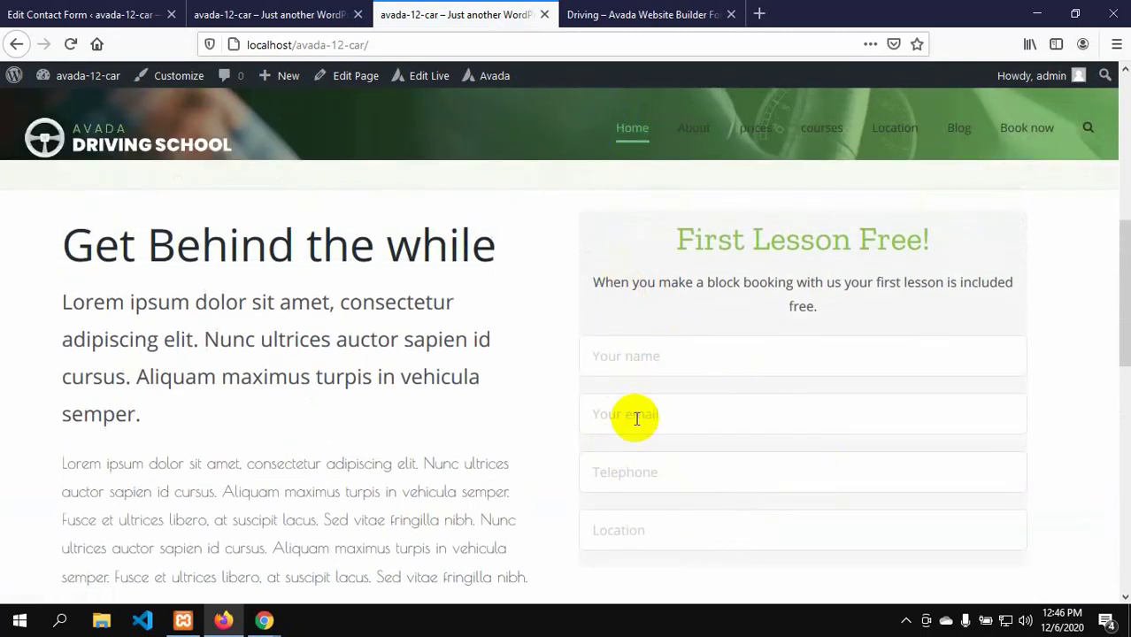
pyautogui.scroll(-1, 640, 407)
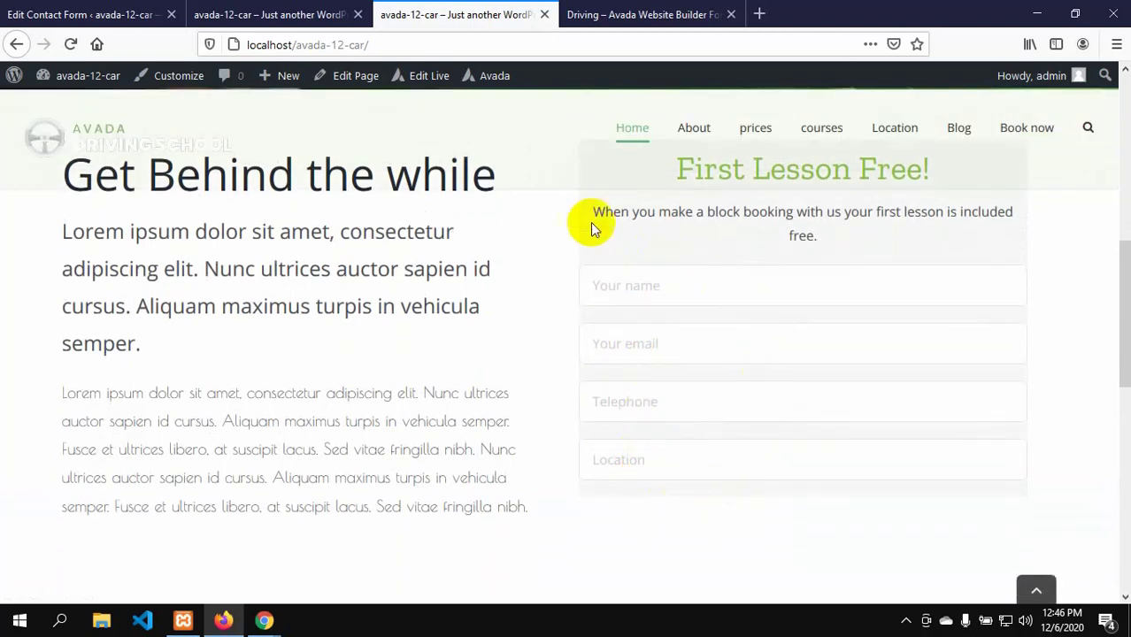
# - In the live page builder, set the form column's background color to the fully transparent grey rgba(158,158,158,0)
pyautogui.click(262, 25)
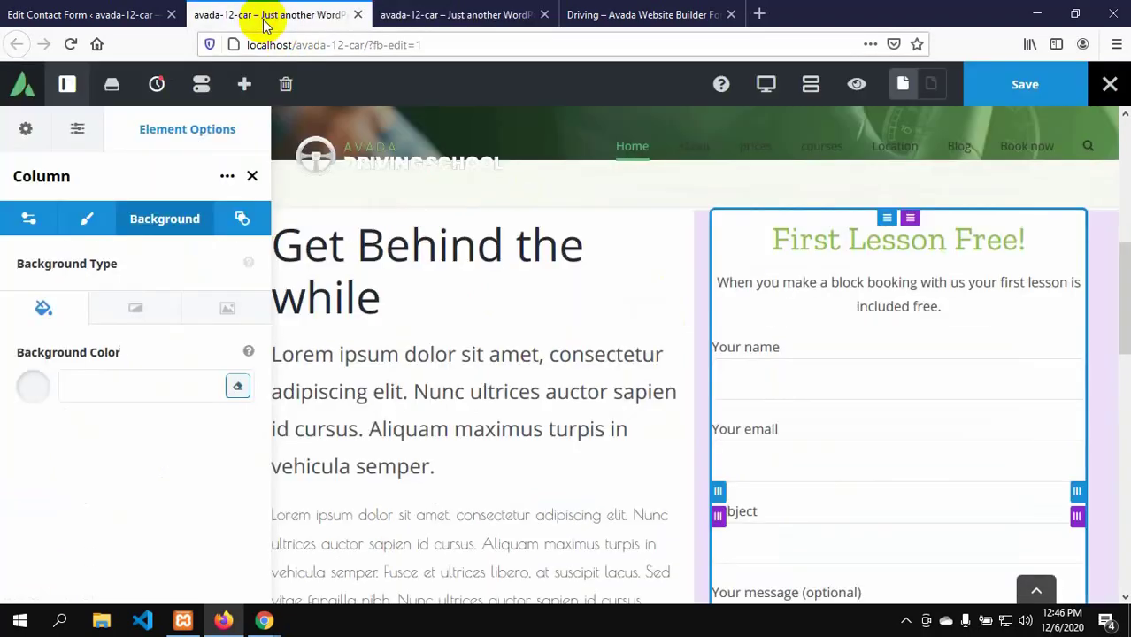
pyautogui.moveTo(979, 469)
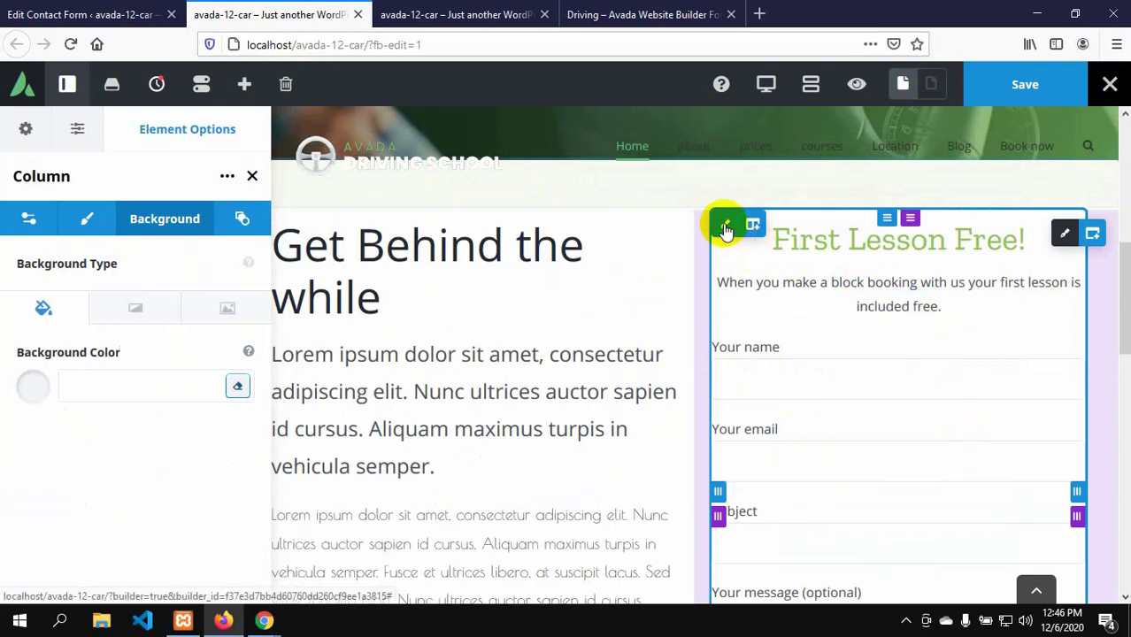
pyautogui.moveTo(724, 226)
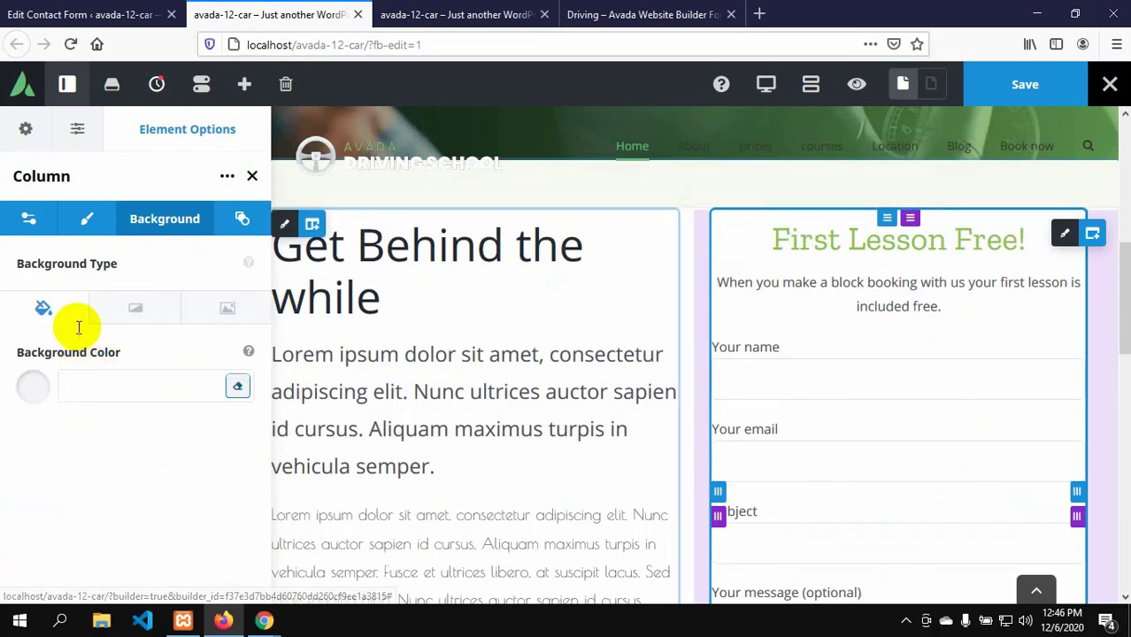
pyautogui.click(36, 389)
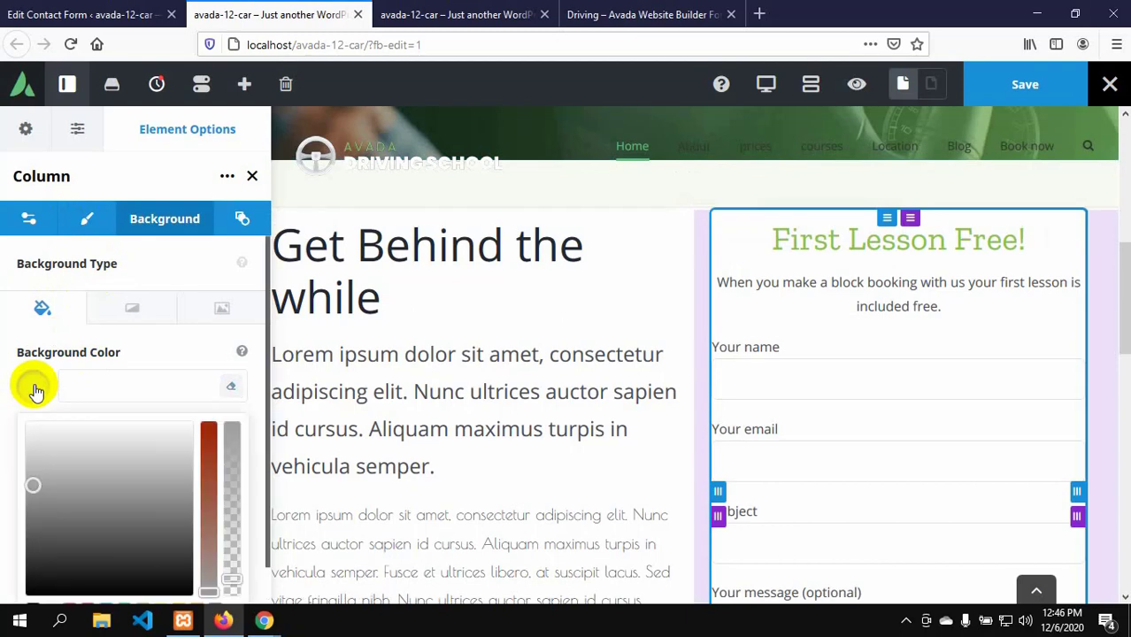
pyautogui.scroll(-1, 70, 494)
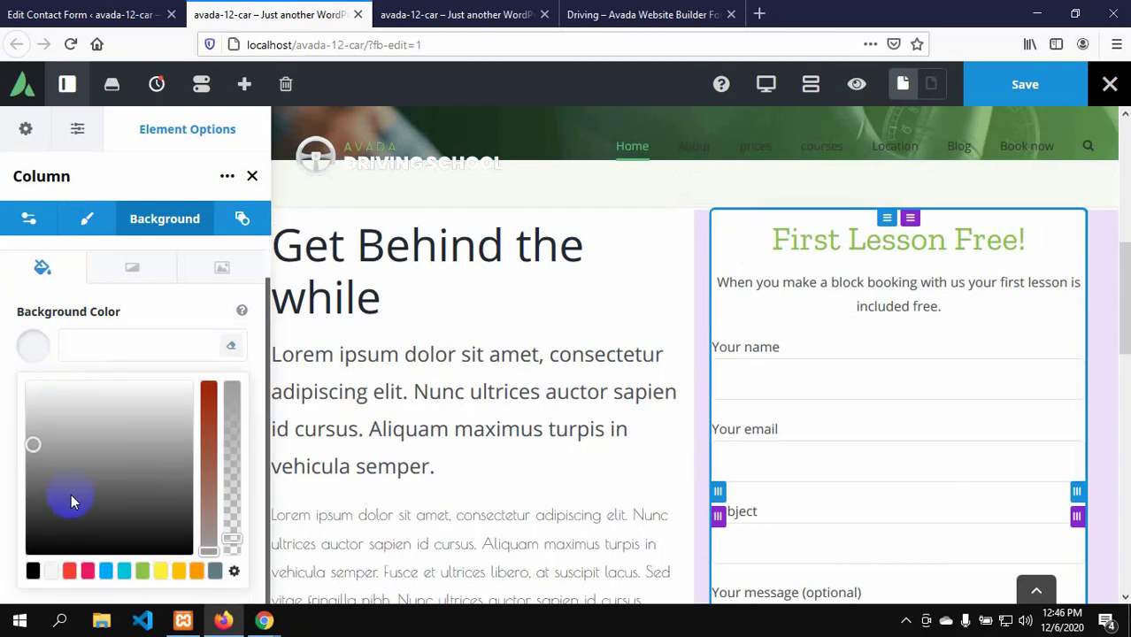
pyautogui.click(50, 574)
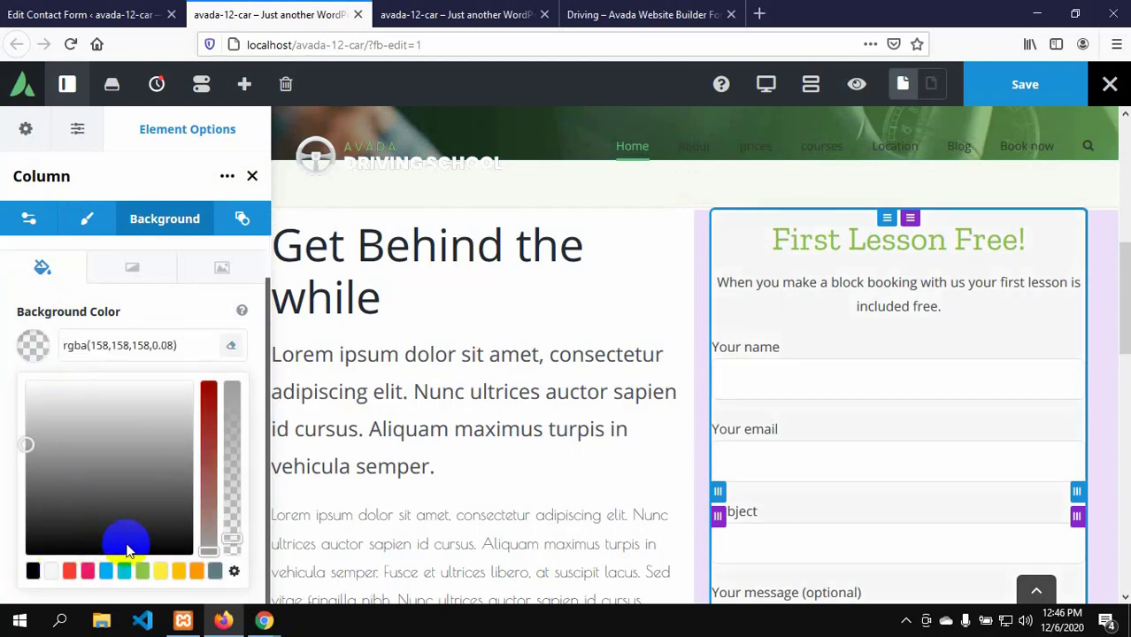
pyautogui.click(233, 536)
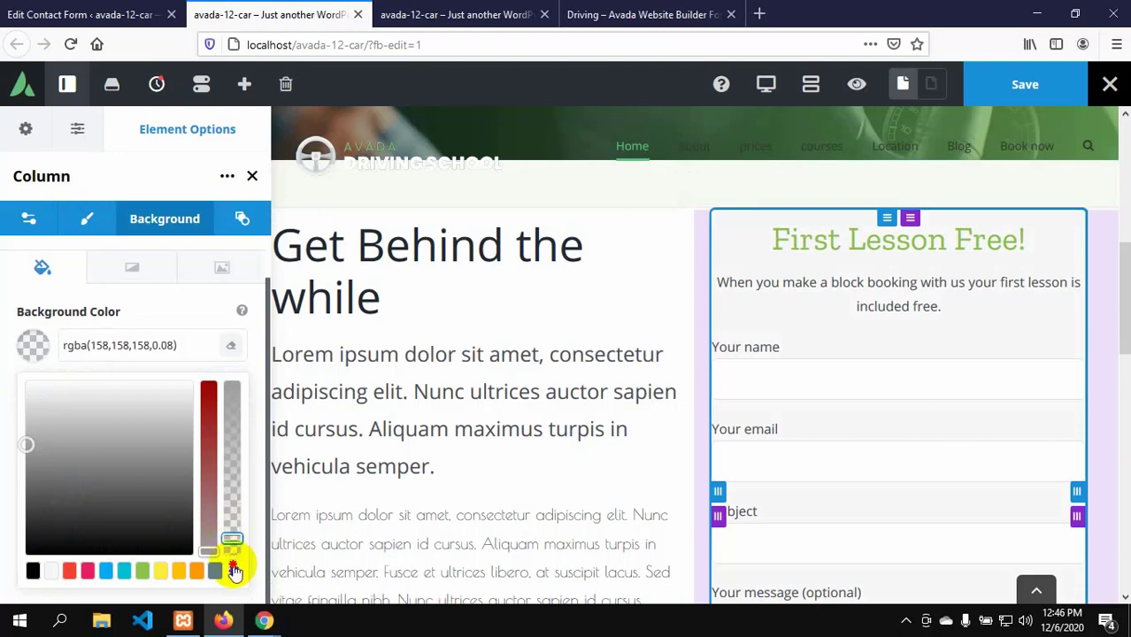
pyautogui.moveTo(232, 537); pyautogui.dragTo(232, 554)
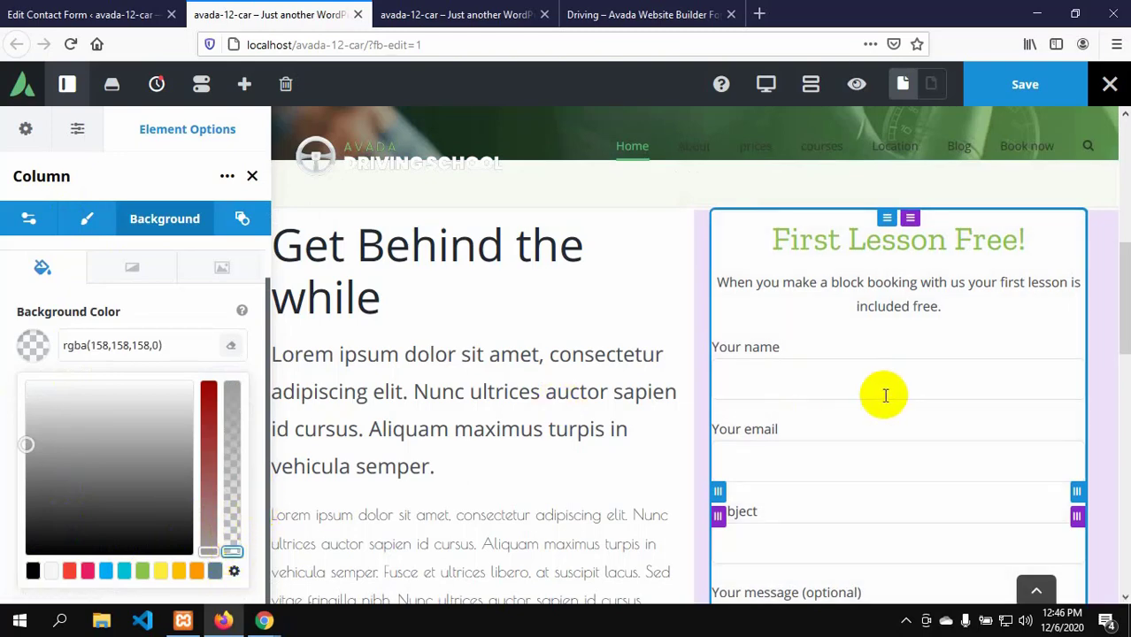
# - Add a Button element beneath the contact form in the "First Lesson Free!" column
pyautogui.scroll(-3, 880, 394)
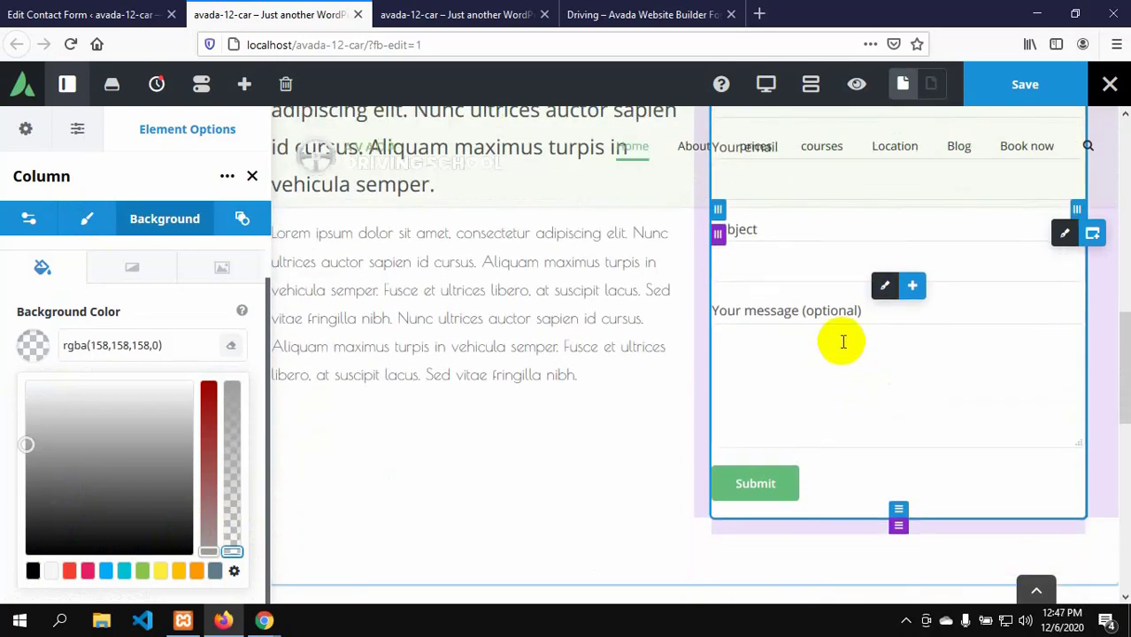
pyautogui.click(912, 287)
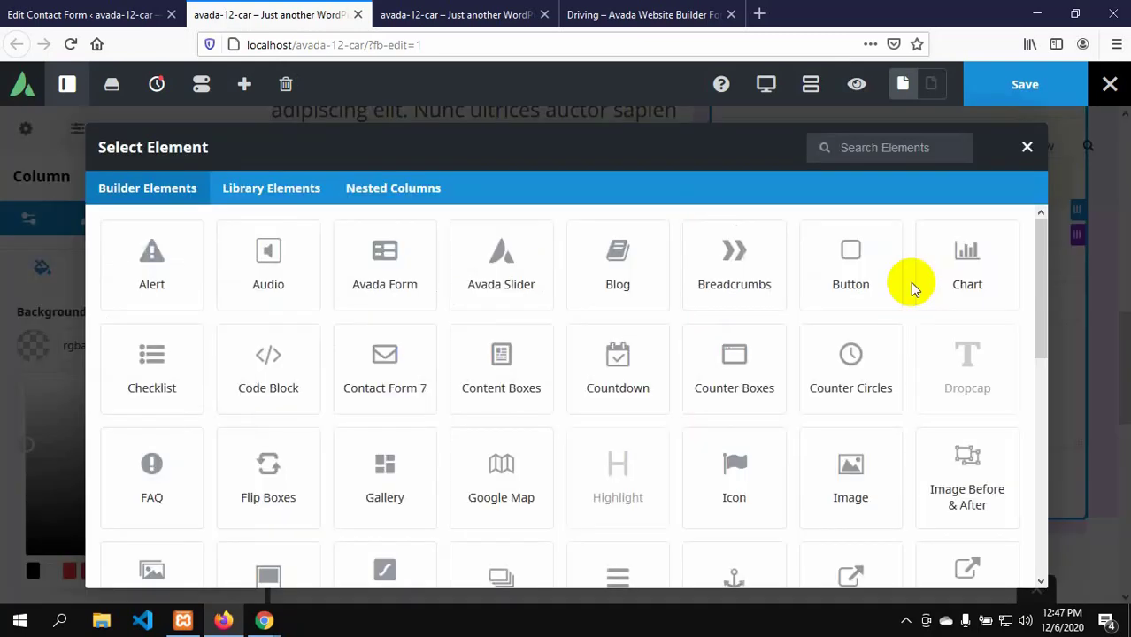
pyautogui.scroll(-3, 585, 417)
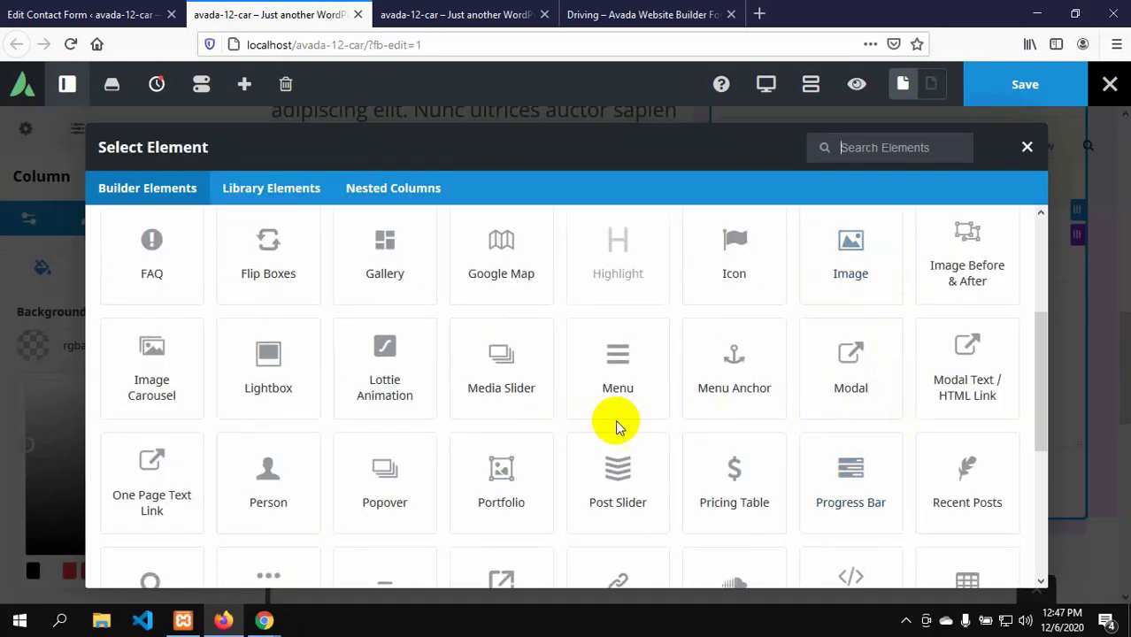
pyautogui.scroll(3, 577, 414)
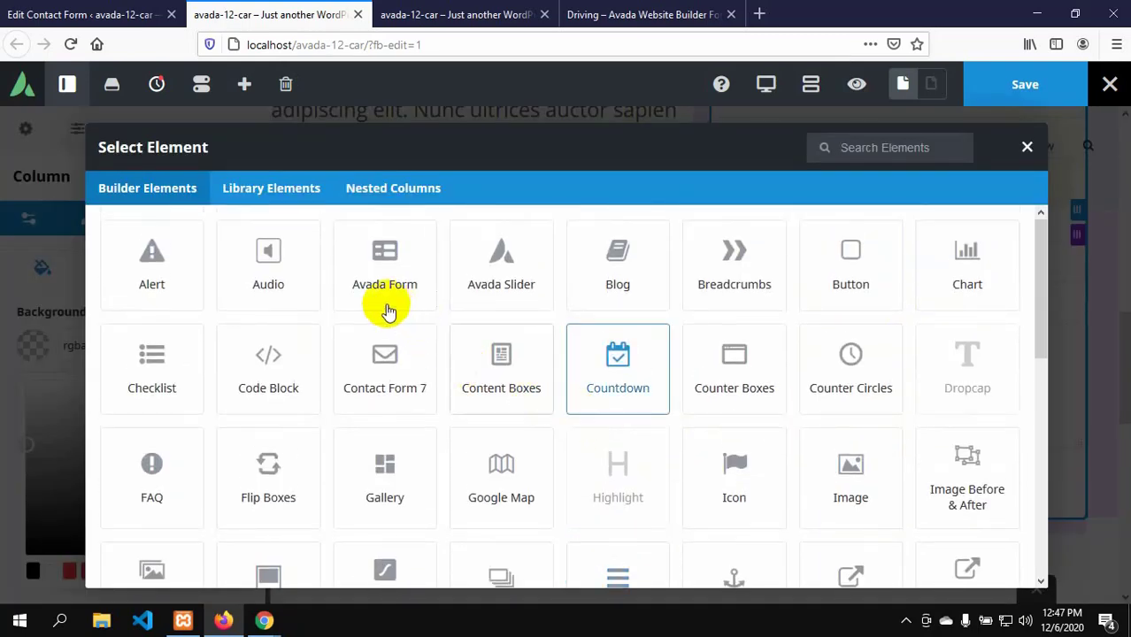
pyautogui.click(863, 258)
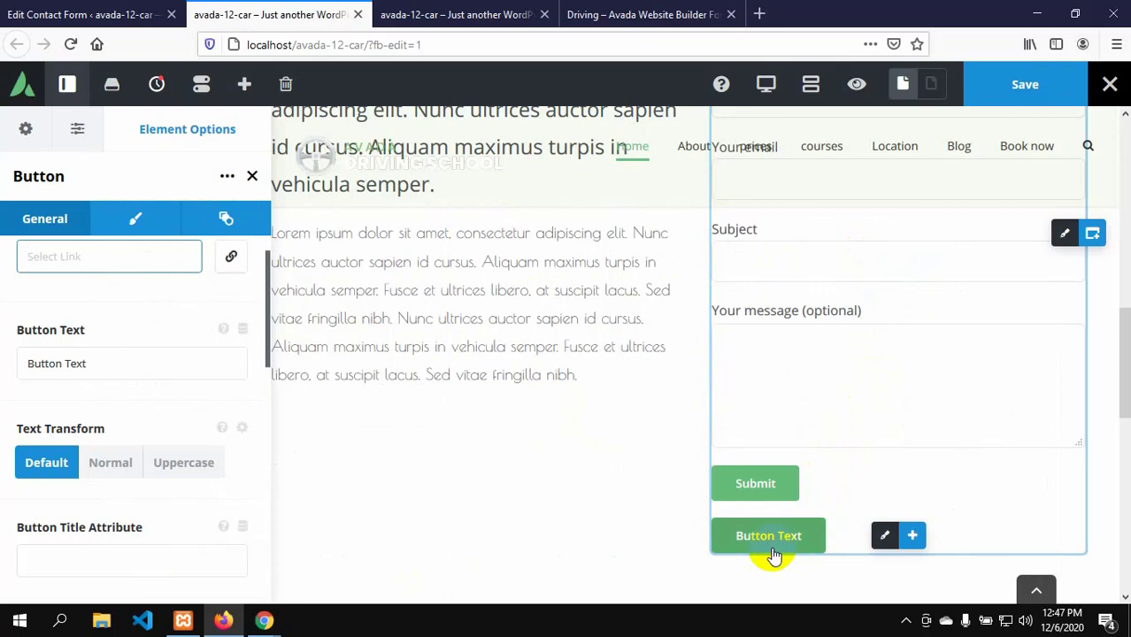
# - Check the demo's form button and set the new button's text to "request a callback"
pyautogui.click(597, 14)
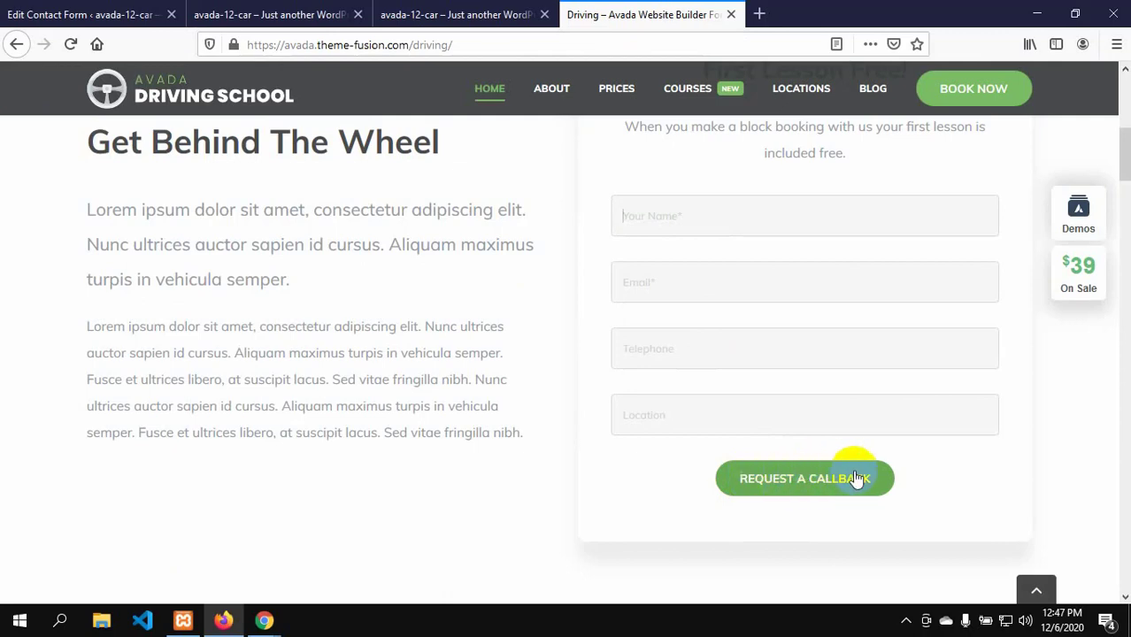
pyautogui.click(278, 9)
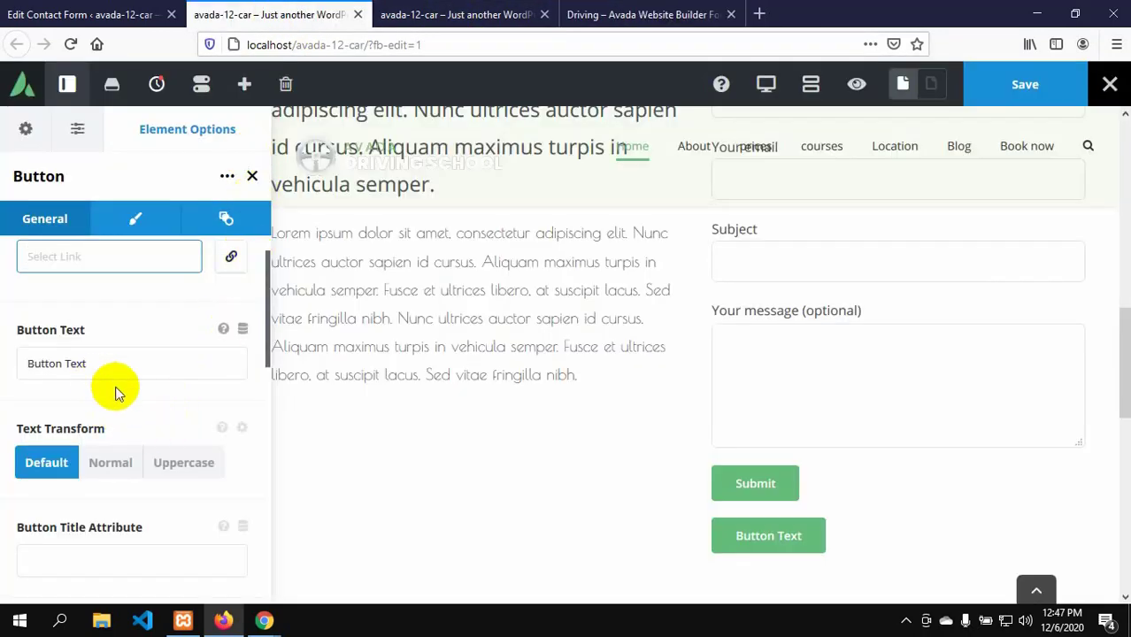
pyautogui.click(96, 366)
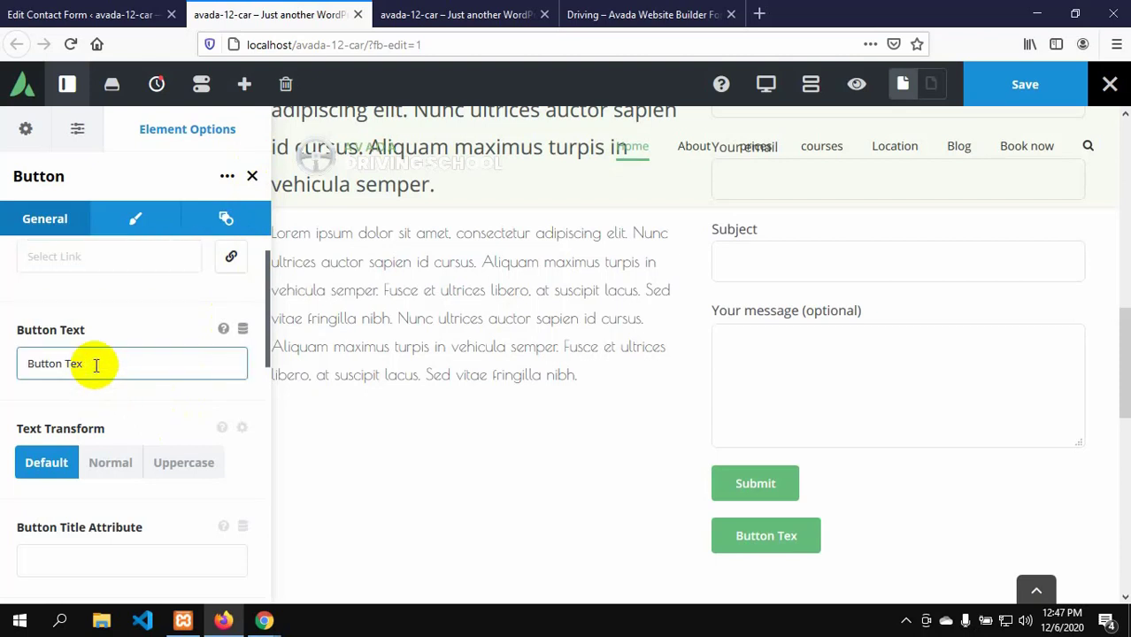
pyautogui.press('BackSpace')
pyautogui.press('BackSpace')
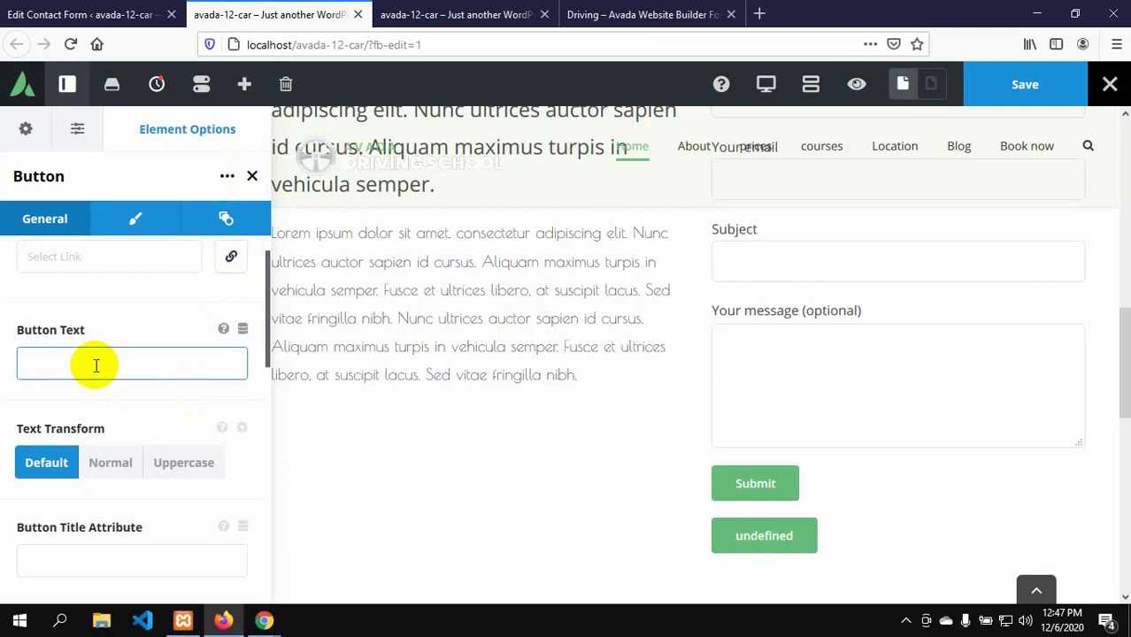
pyautogui.write('re')
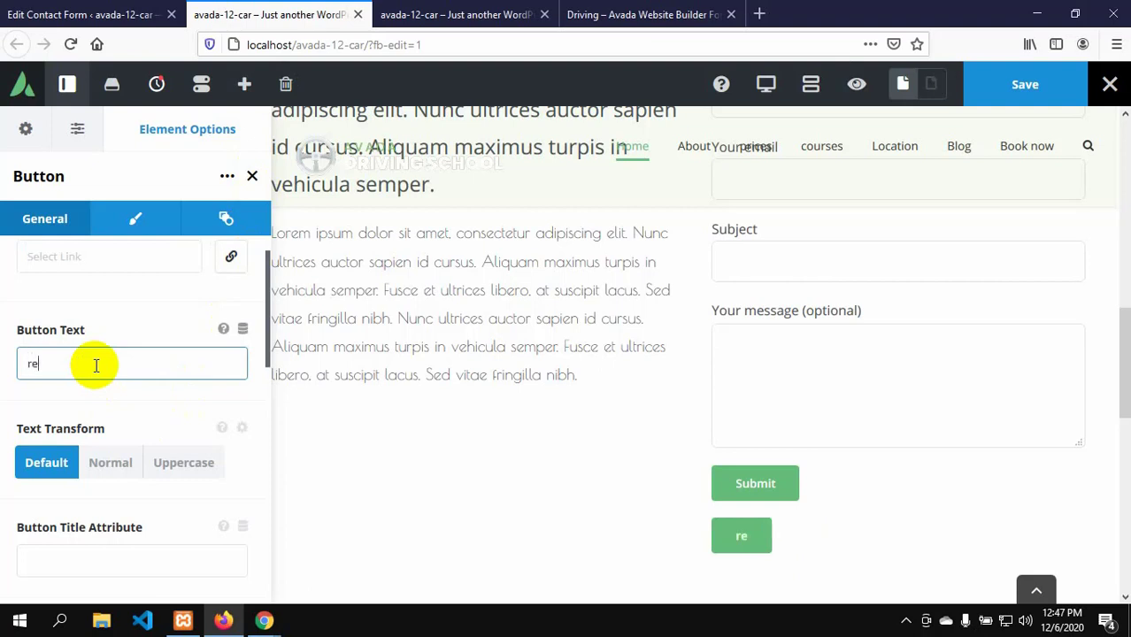
pyautogui.write('quest  a callback')
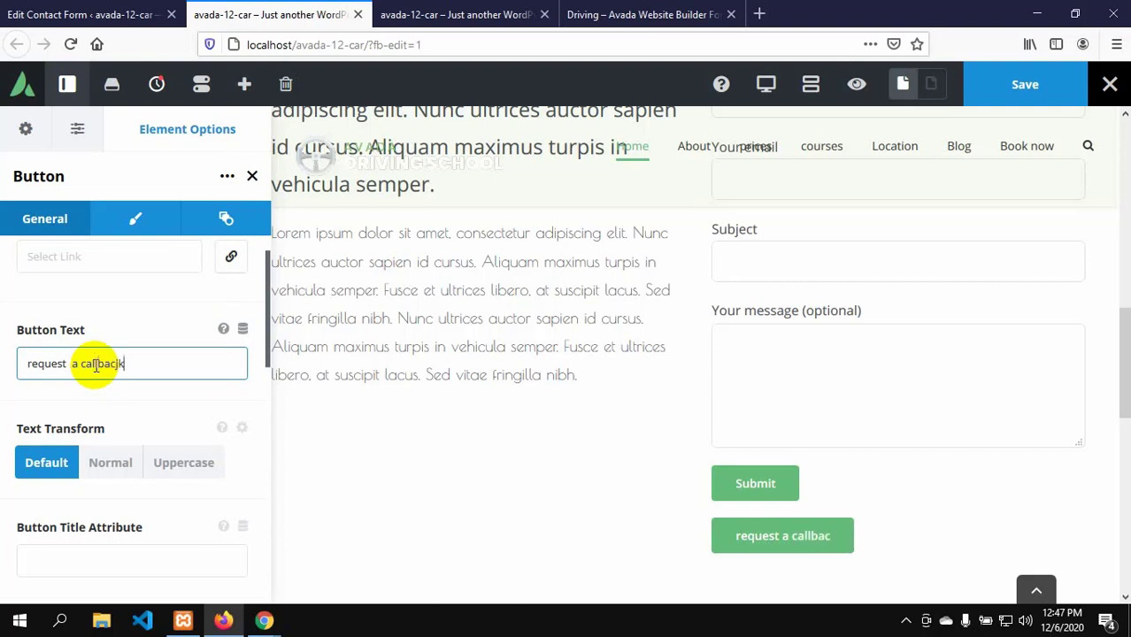
pyautogui.press('BackSpace')
pyautogui.press('BackSpace')
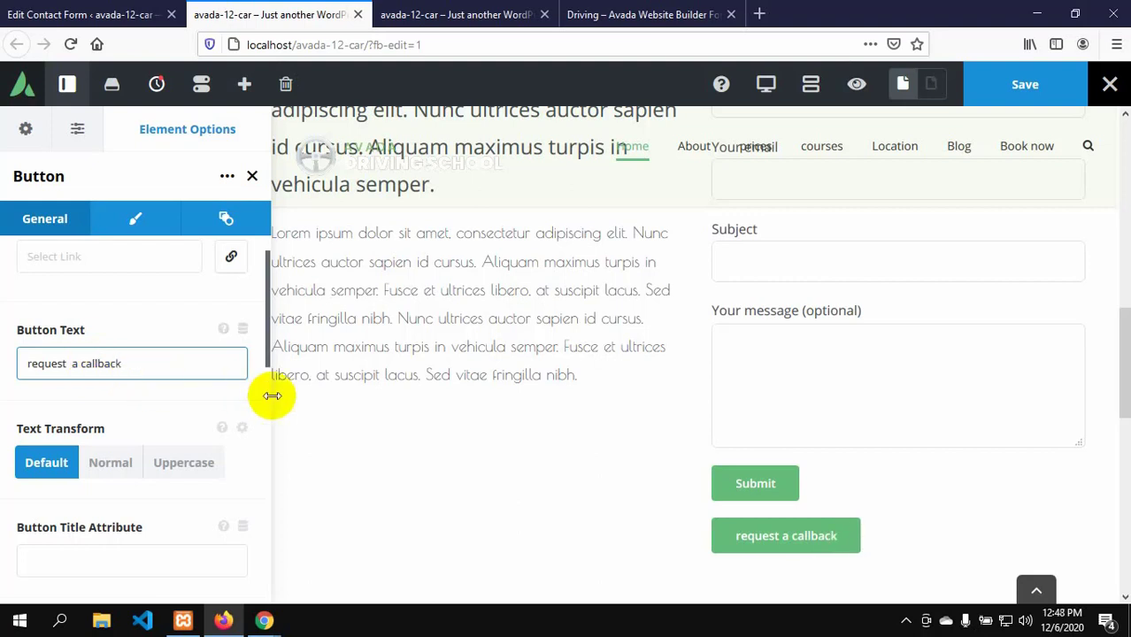
pyautogui.write('k')
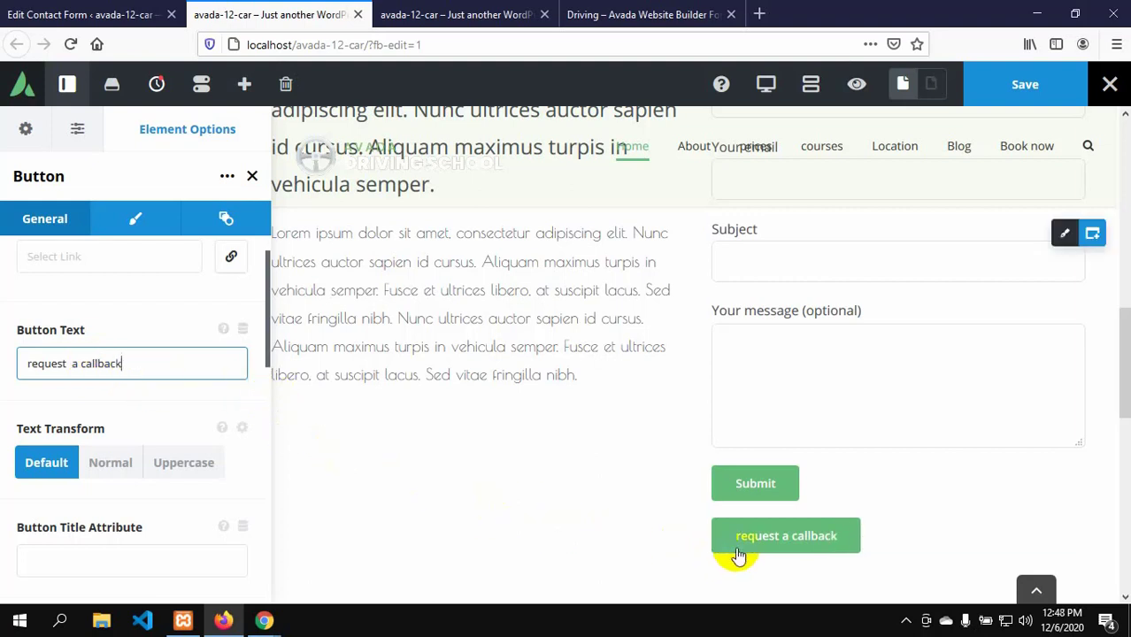
# - Compare the button's lettering with the demo and set its text transform to Uppercase
pyautogui.click(637, 14)
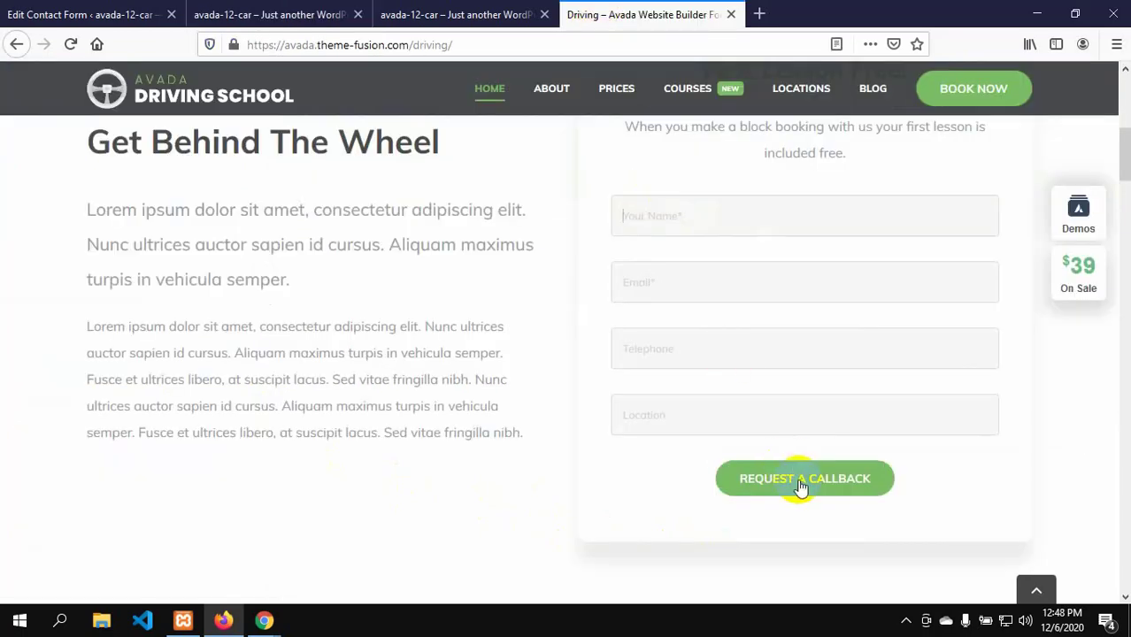
pyautogui.click(300, 14)
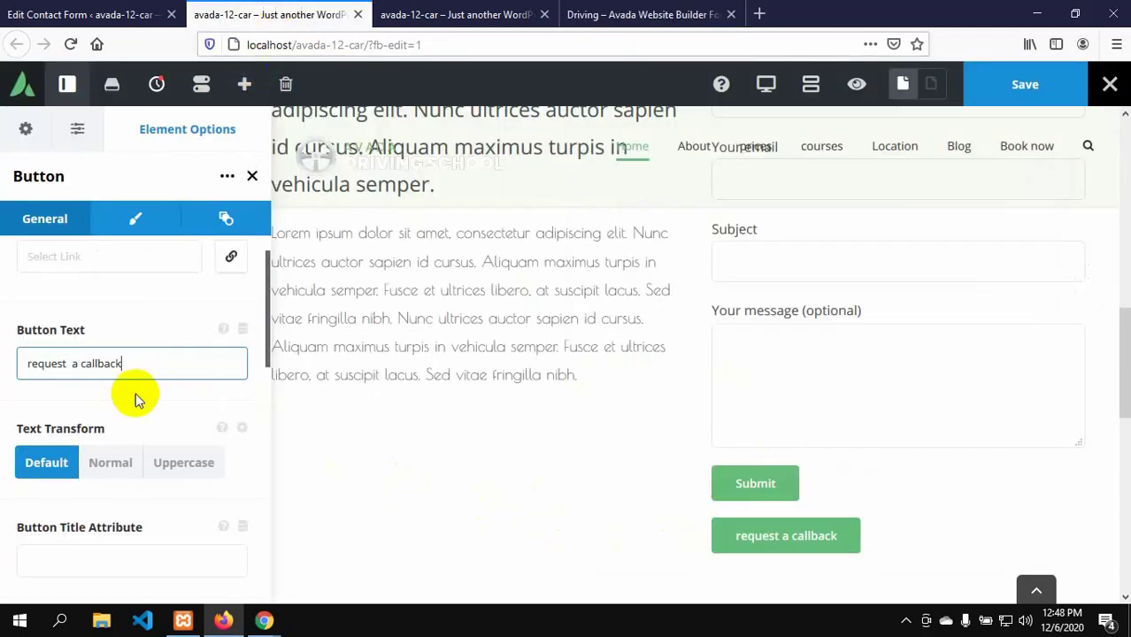
pyautogui.click(183, 465)
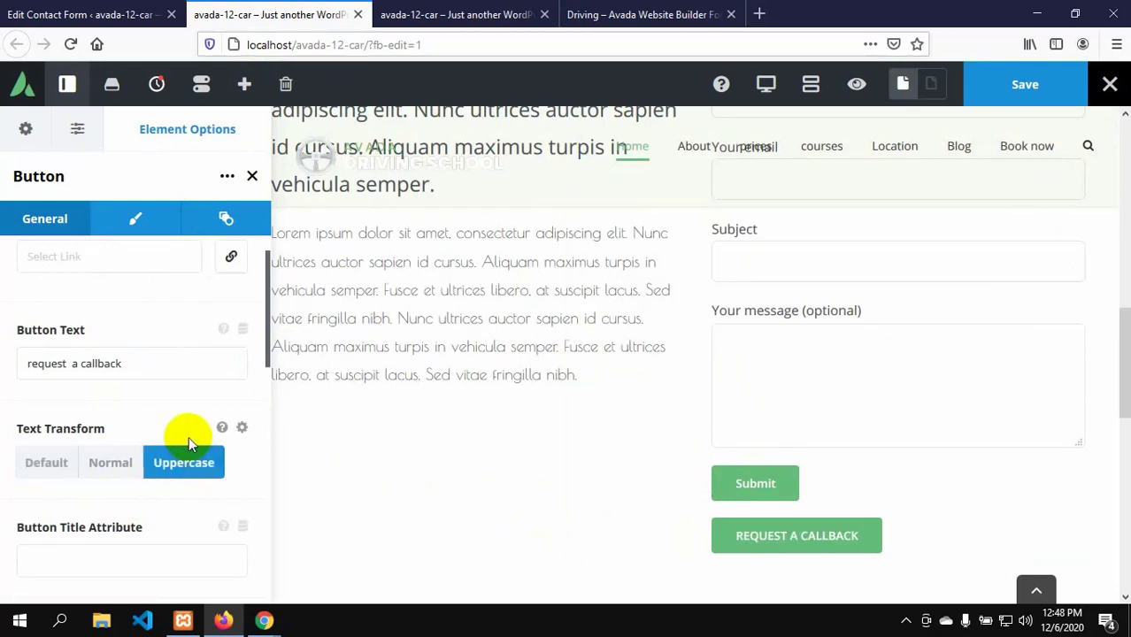
# - Check the demo's callback button again and set the new button's target to _blank
pyautogui.click(592, 8)
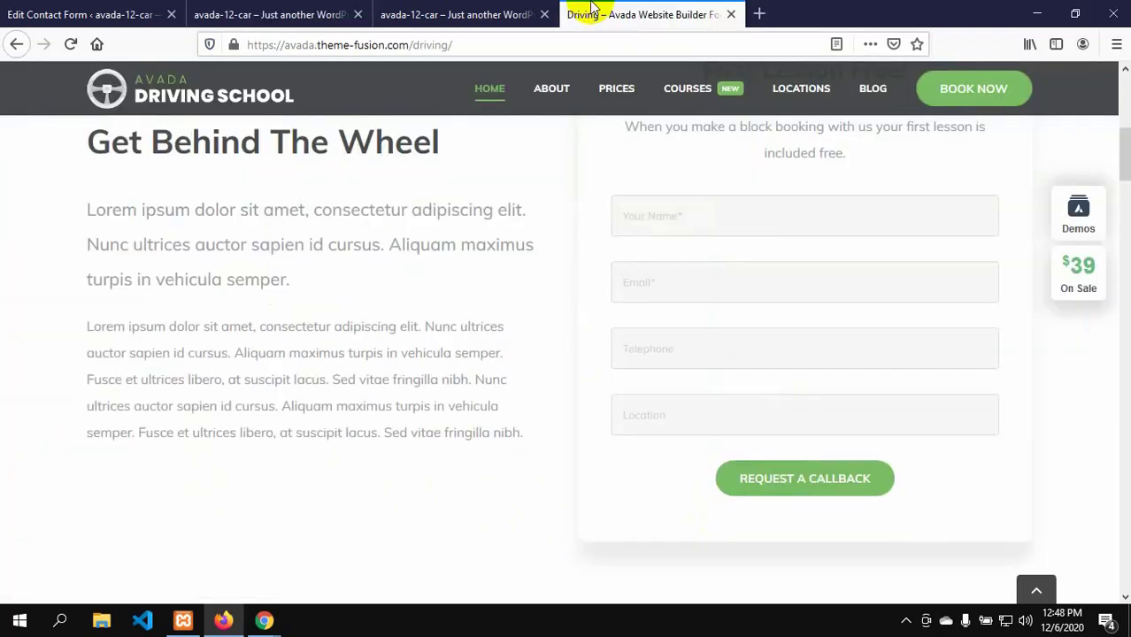
pyautogui.click(297, 7)
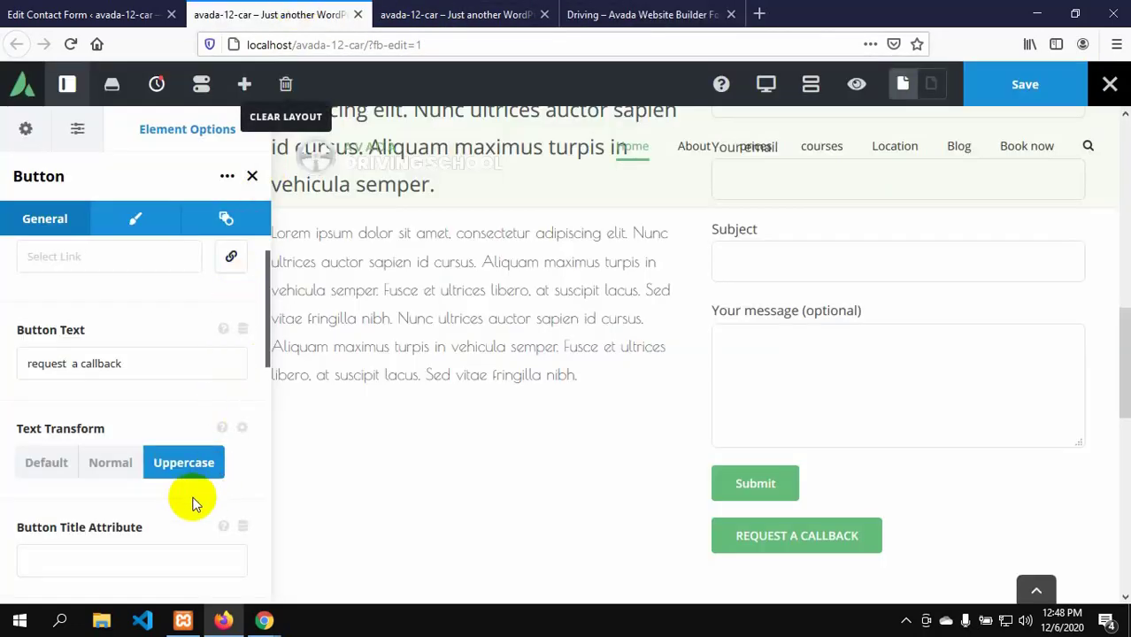
pyautogui.scroll(-3, 191, 506)
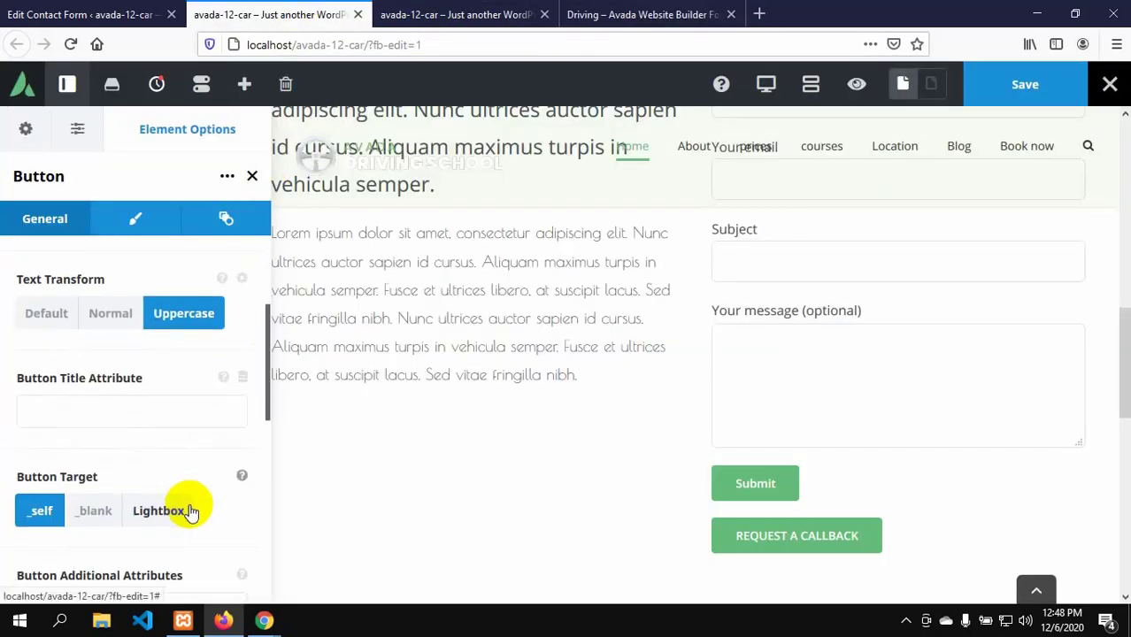
pyautogui.click(89, 512)
pyautogui.scroll(-3, 104, 511)
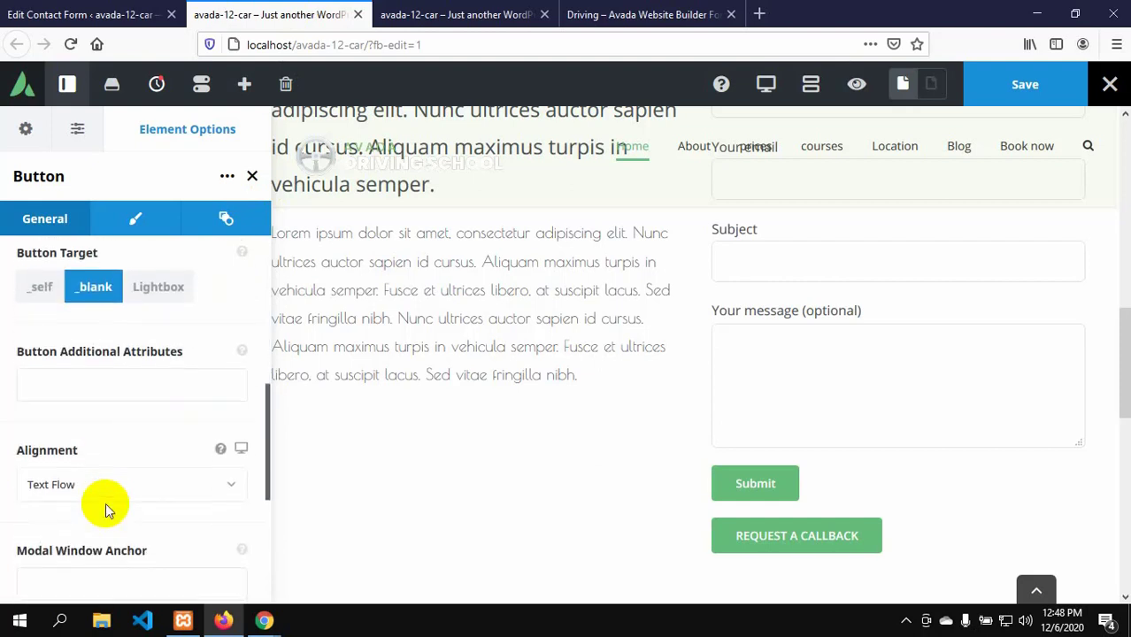
pyautogui.scroll(-5, 104, 510)
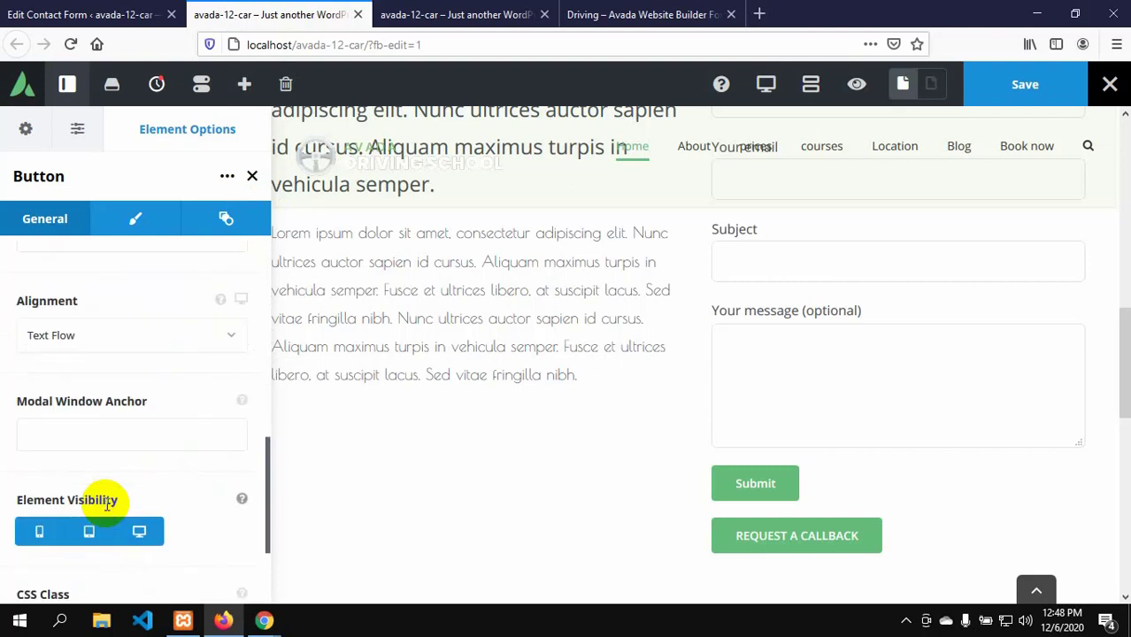
pyautogui.scroll(3, 107, 505)
pyautogui.scroll(5, 111, 510)
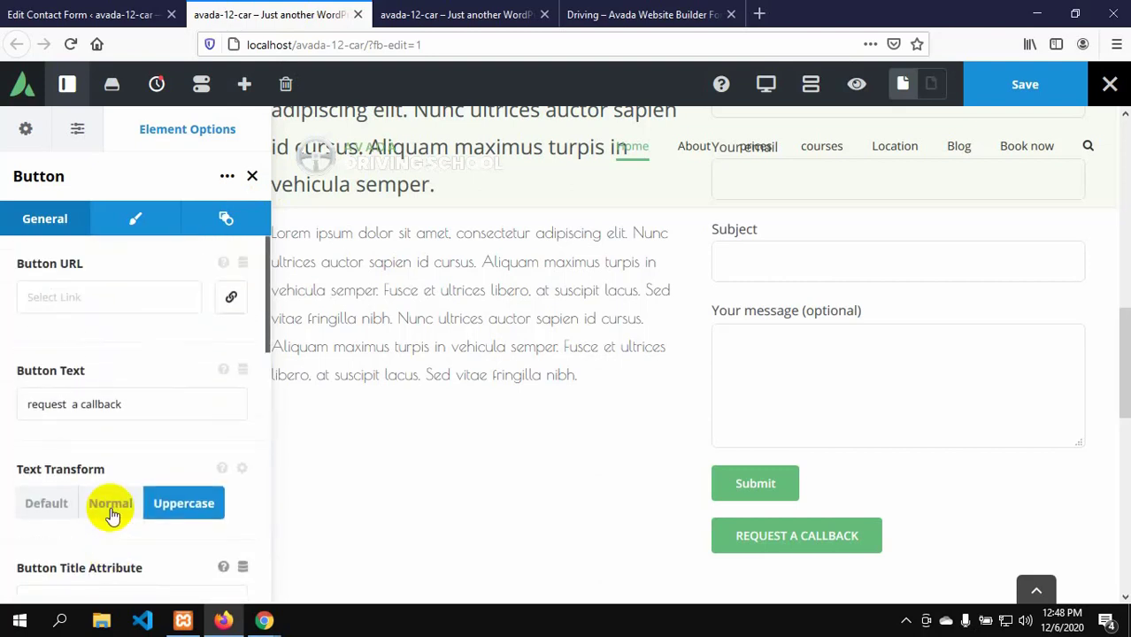
pyautogui.click(62, 302)
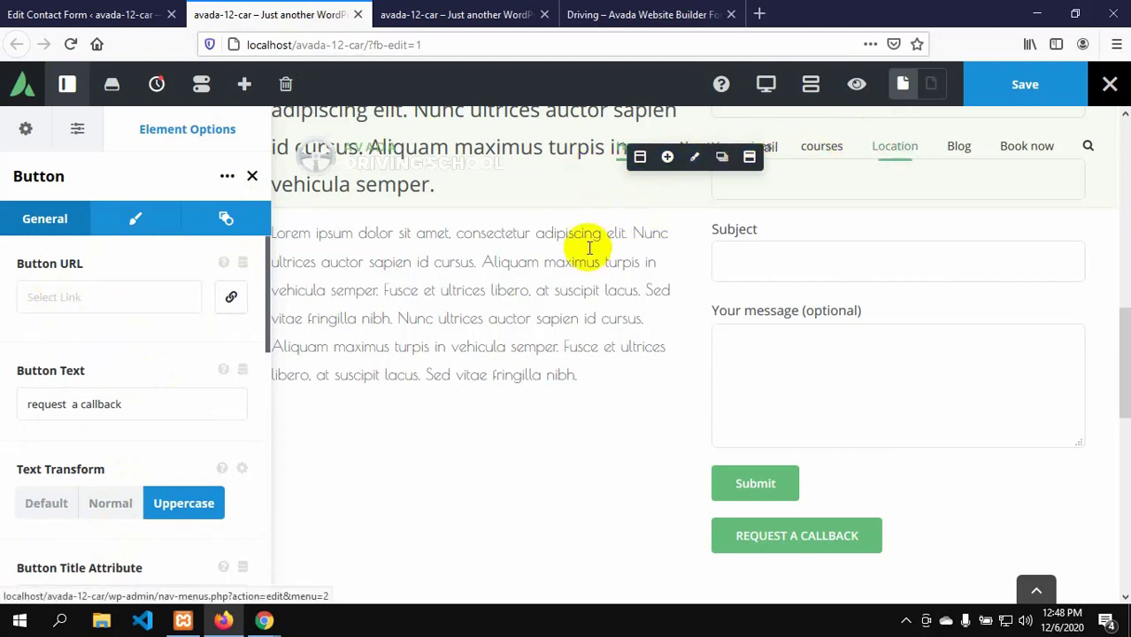
pyautogui.click(66, 296)
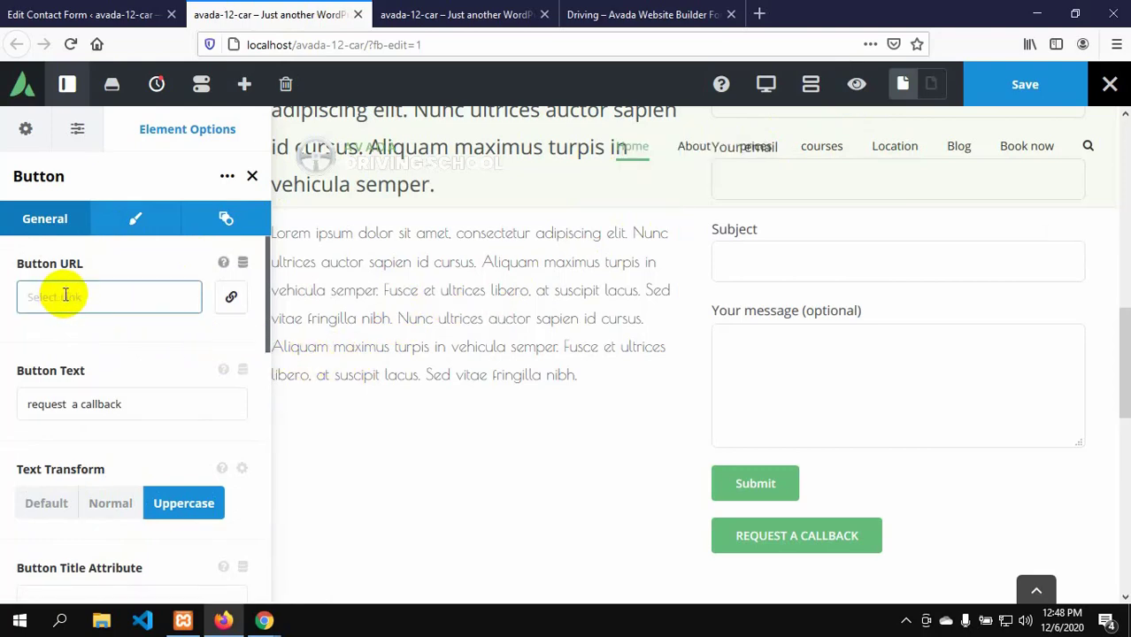
# - Set the callback button's border radius to 50 in its design options
pyautogui.click(133, 224)
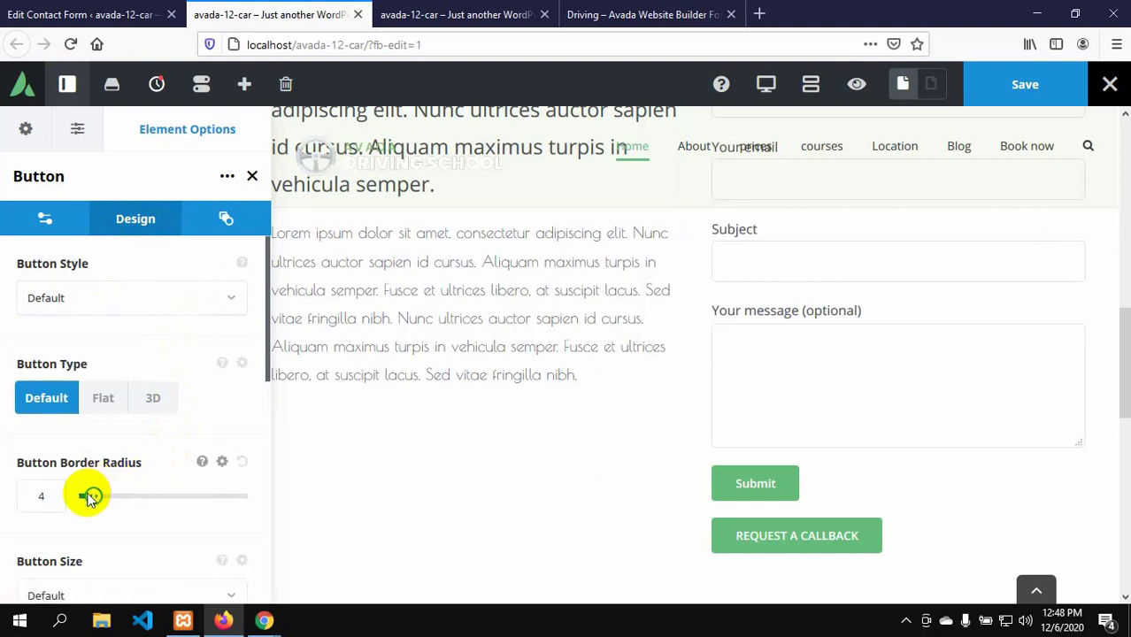
pyautogui.moveTo(89, 494); pyautogui.dragTo(184, 494)
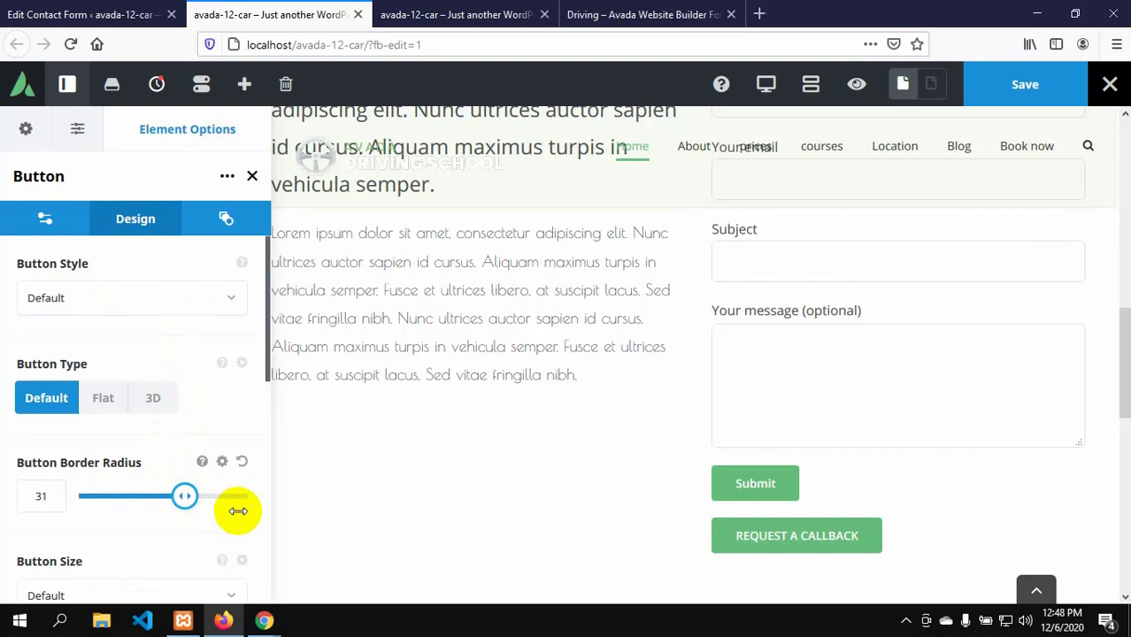
pyautogui.moveTo(238, 510); pyautogui.dragTo(240, 512)
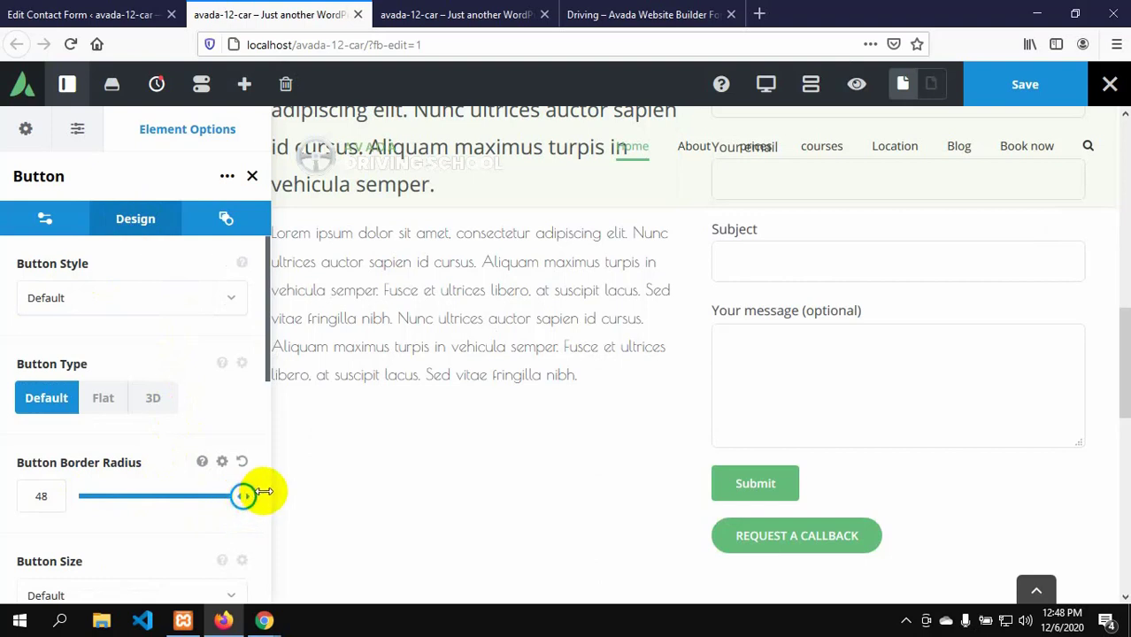
pyautogui.click(250, 496)
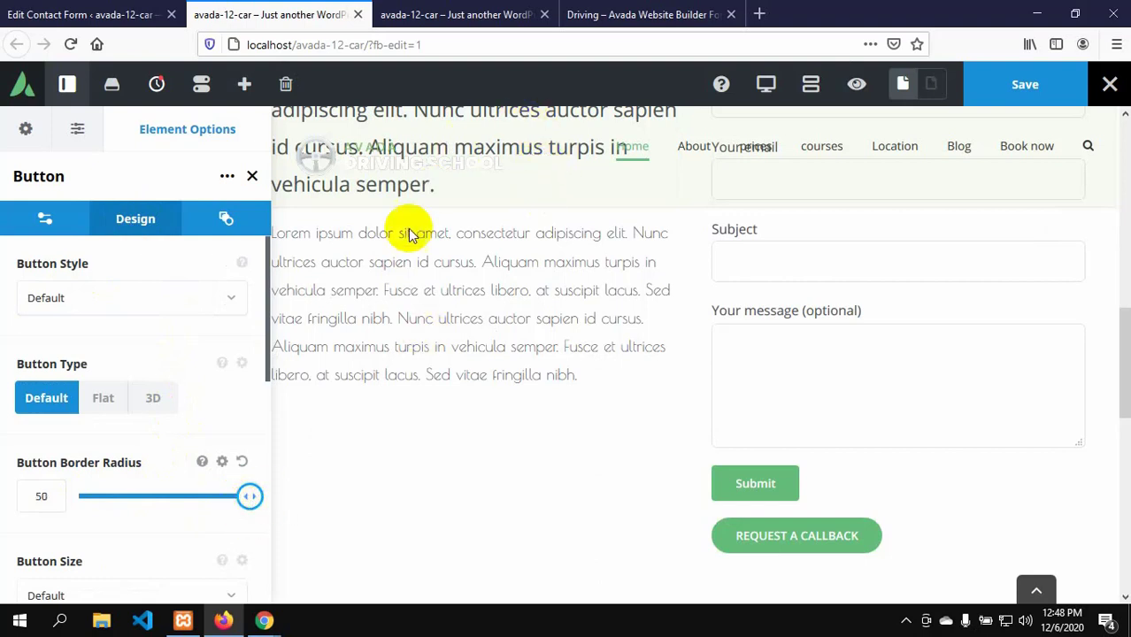
# - Compare the callback button's shape and size with the demo and review its type, size, span and margin options
pyautogui.click(644, 14)
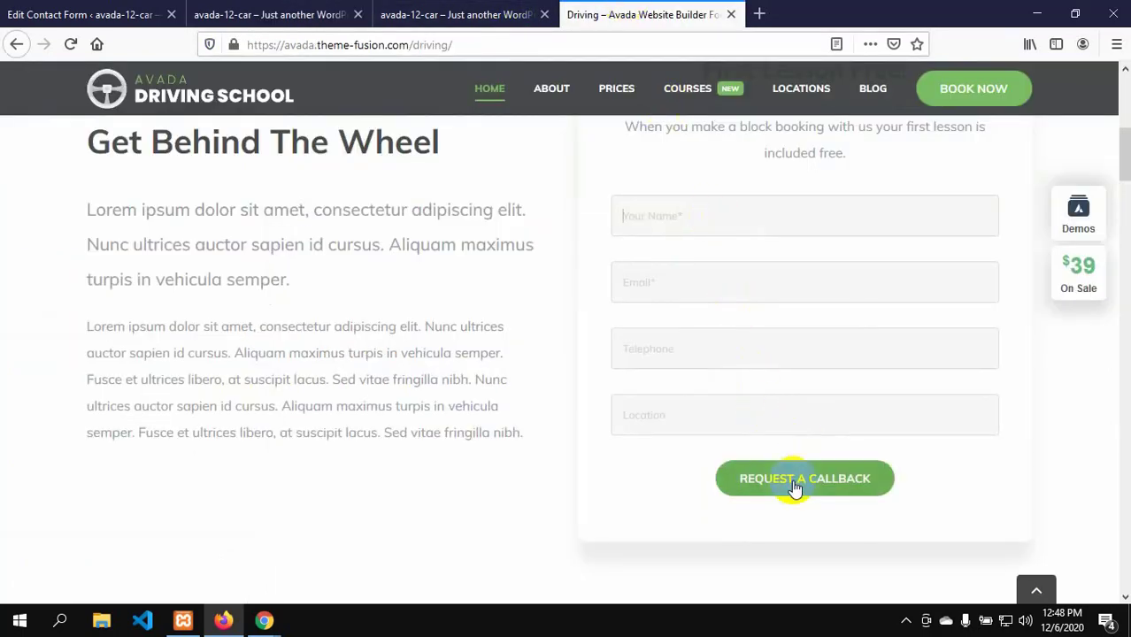
pyautogui.click(301, 12)
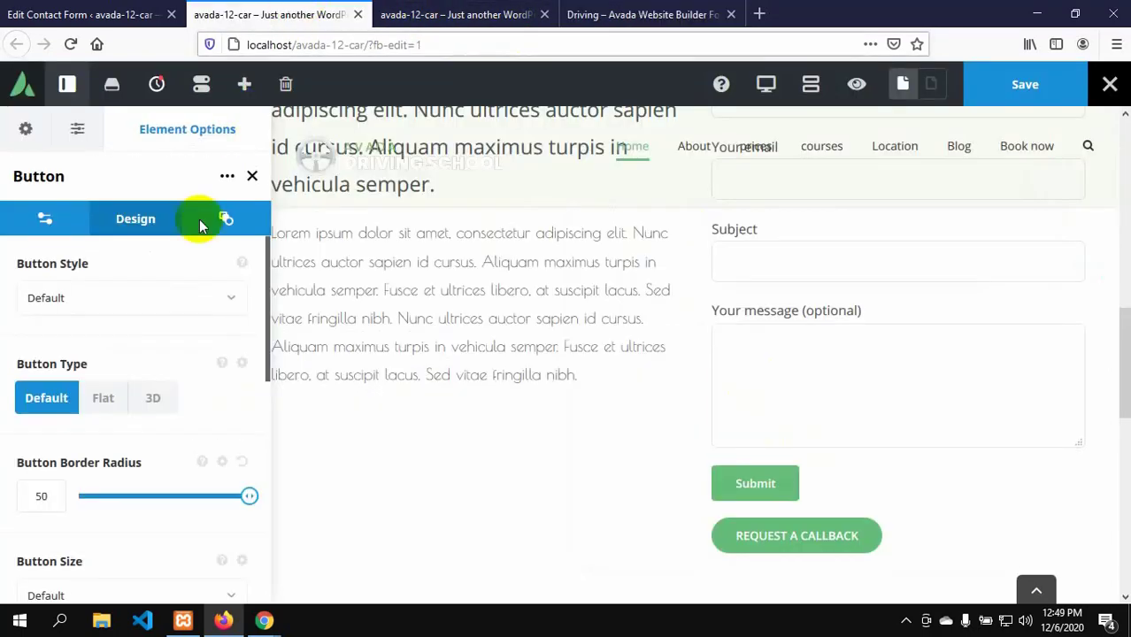
pyautogui.scroll(-3, 80, 414)
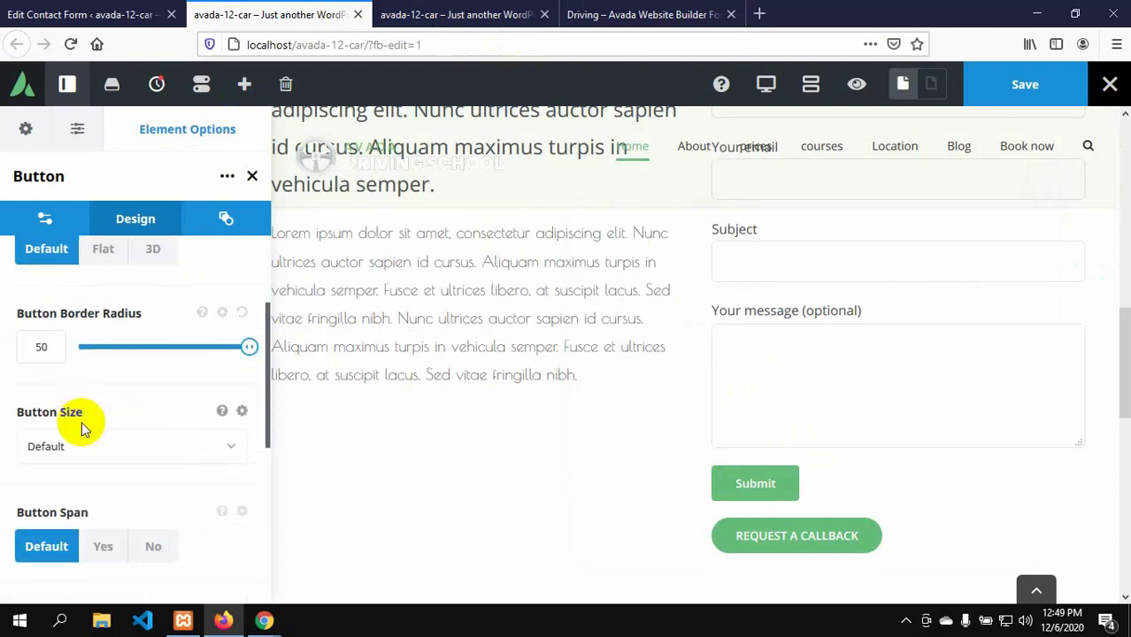
pyautogui.scroll(-2, 85, 434)
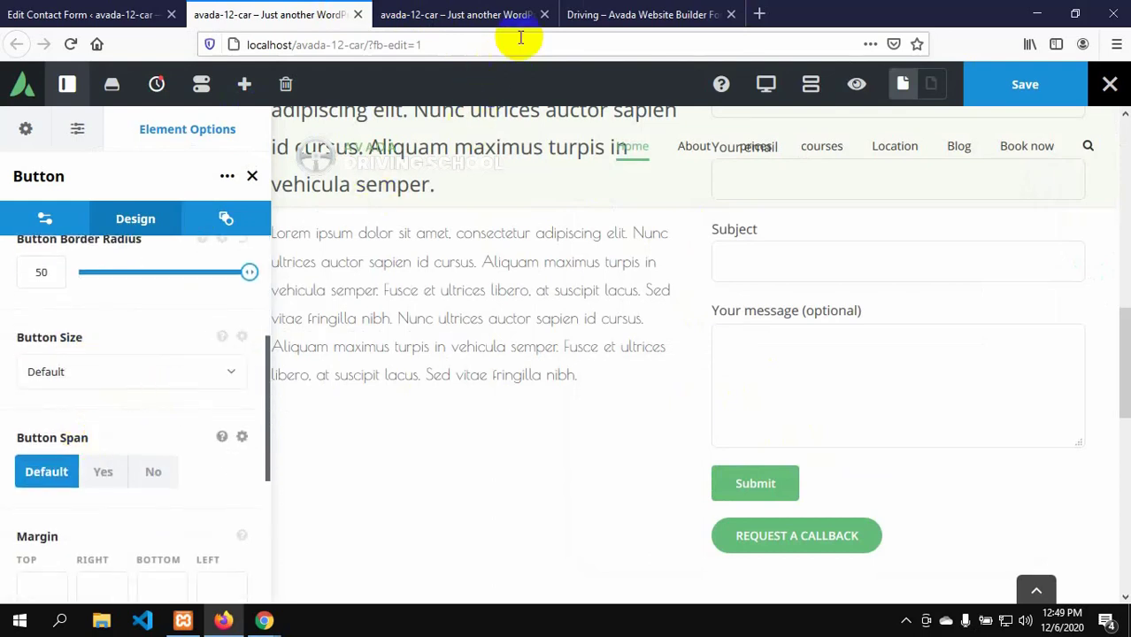
pyautogui.click(602, 14)
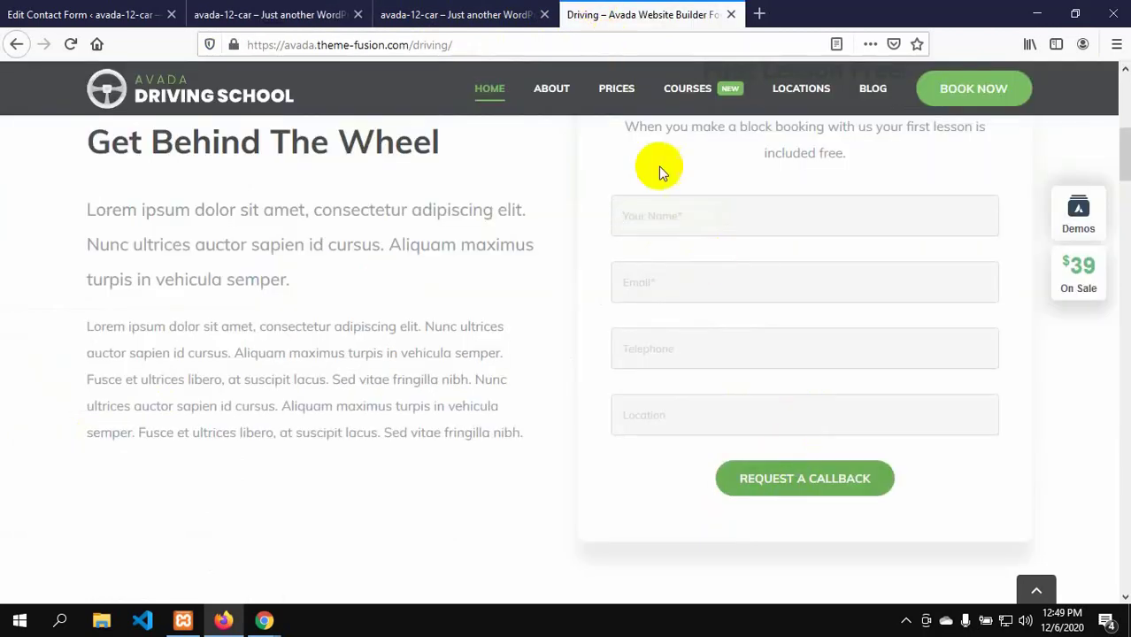
pyautogui.click(271, 15)
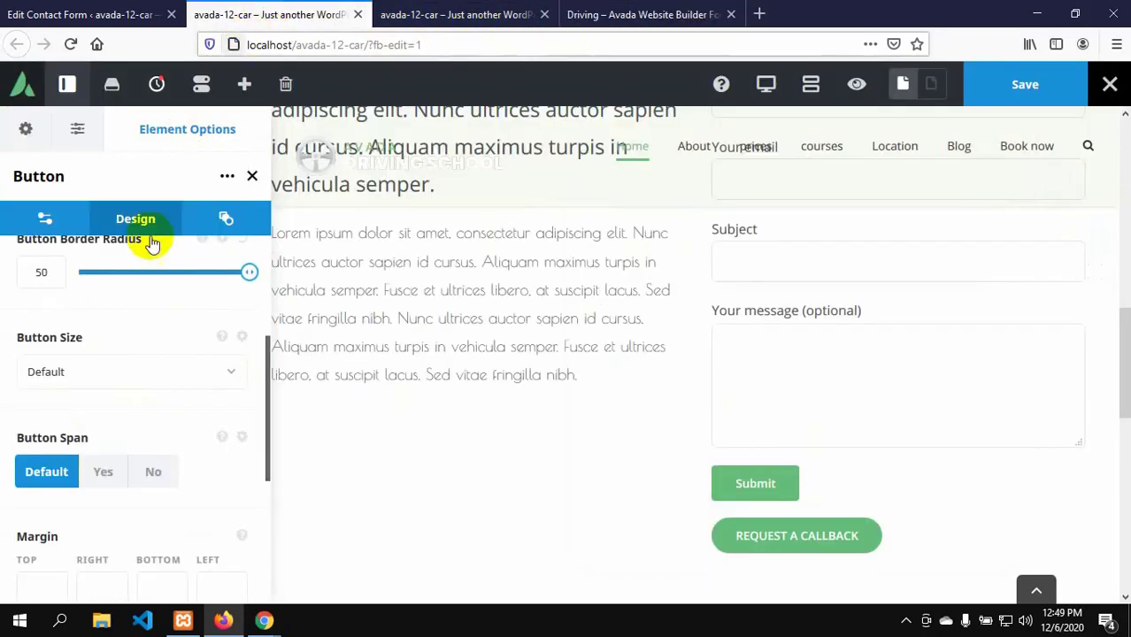
pyautogui.scroll(2, 121, 389)
pyautogui.scroll(1, 129, 409)
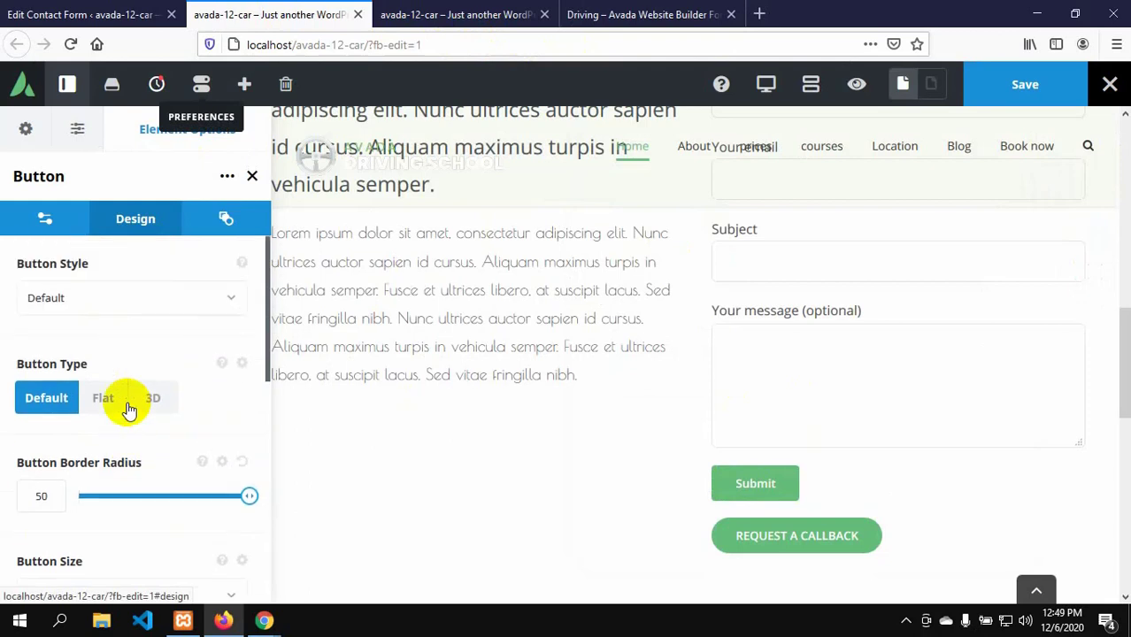
# - Review the colour presets available for the callback button's style, keeping the Default style
pyautogui.click(237, 299)
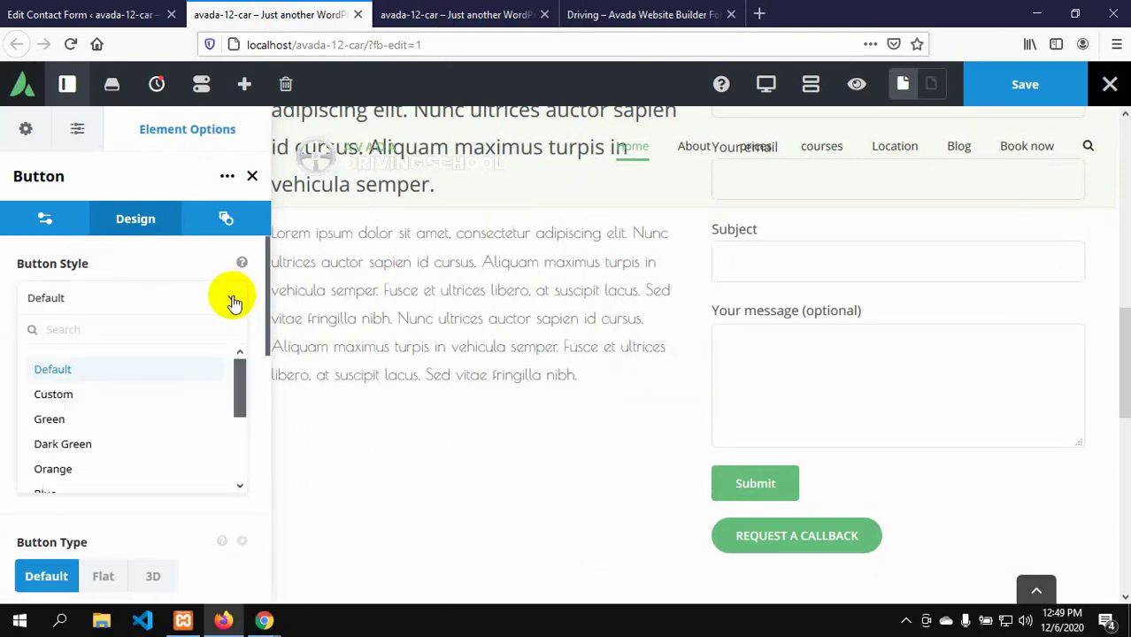
pyautogui.scroll(-1, 93, 469)
pyautogui.scroll(-2, 94, 467)
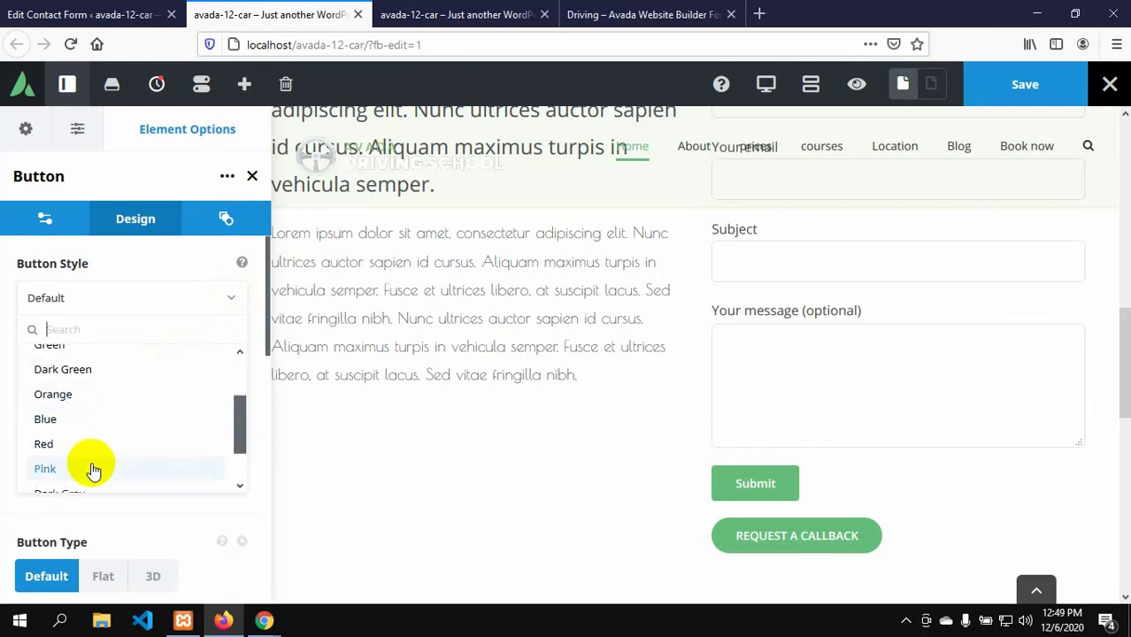
pyautogui.scroll(1, 94, 462)
pyautogui.scroll(3, 93, 461)
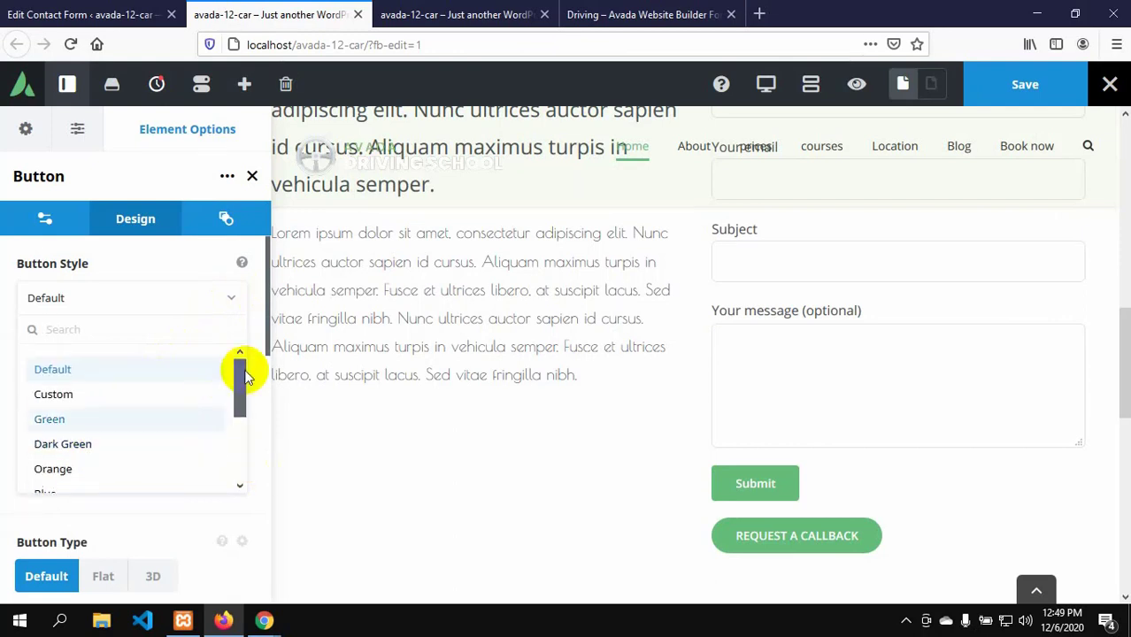
pyautogui.scroll(-3, 183, 416)
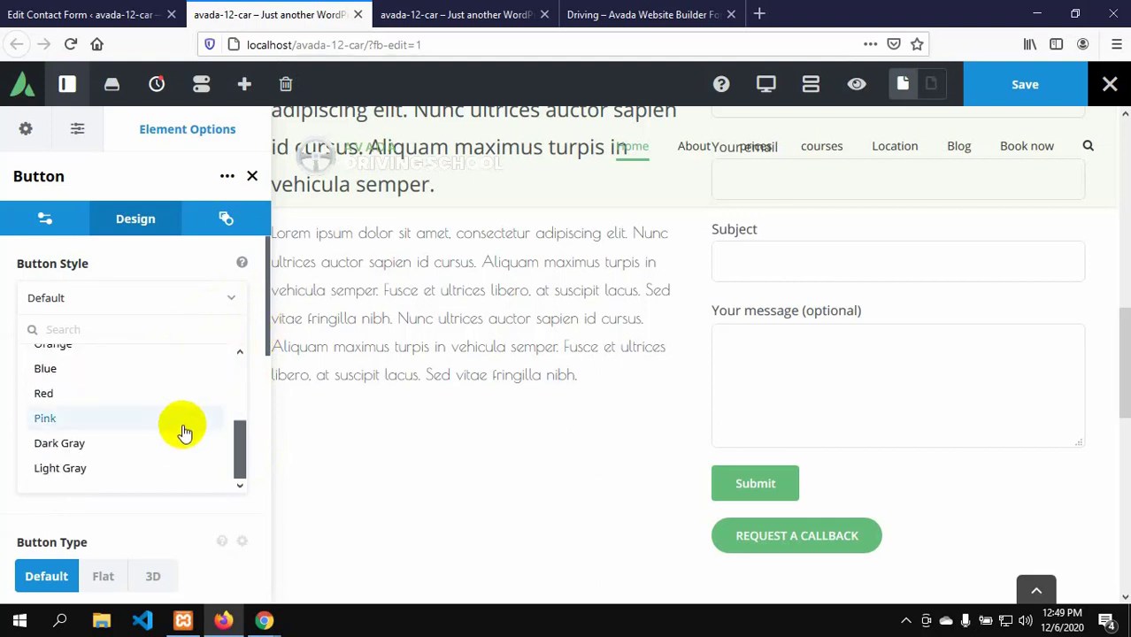
pyautogui.scroll(-3, 177, 438)
pyautogui.scroll(3, 101, 389)
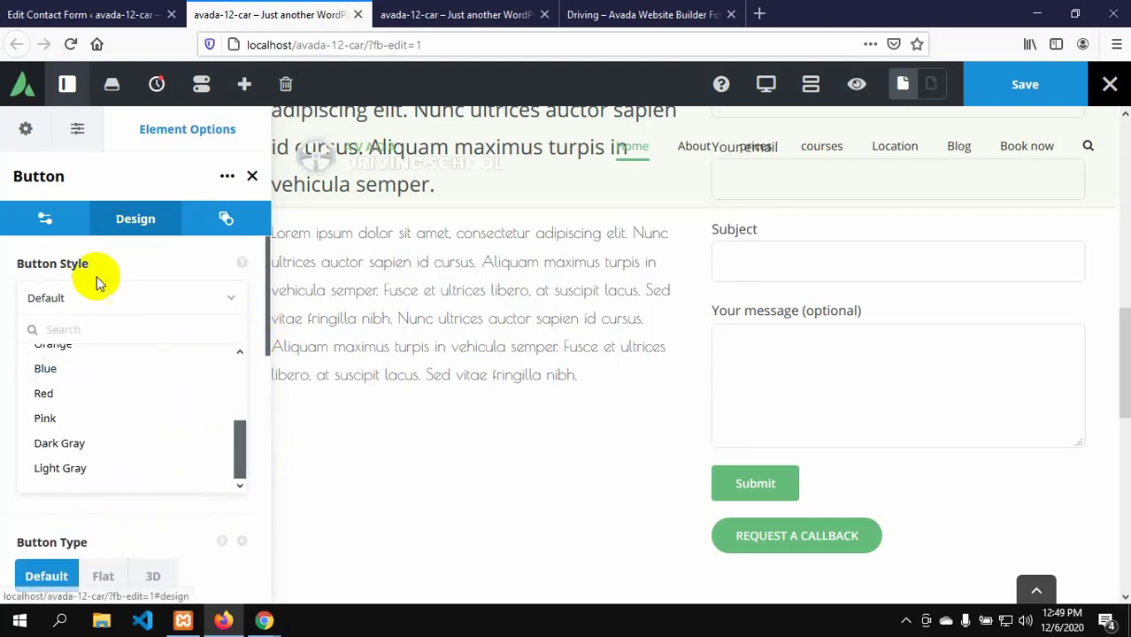
pyautogui.click(91, 307)
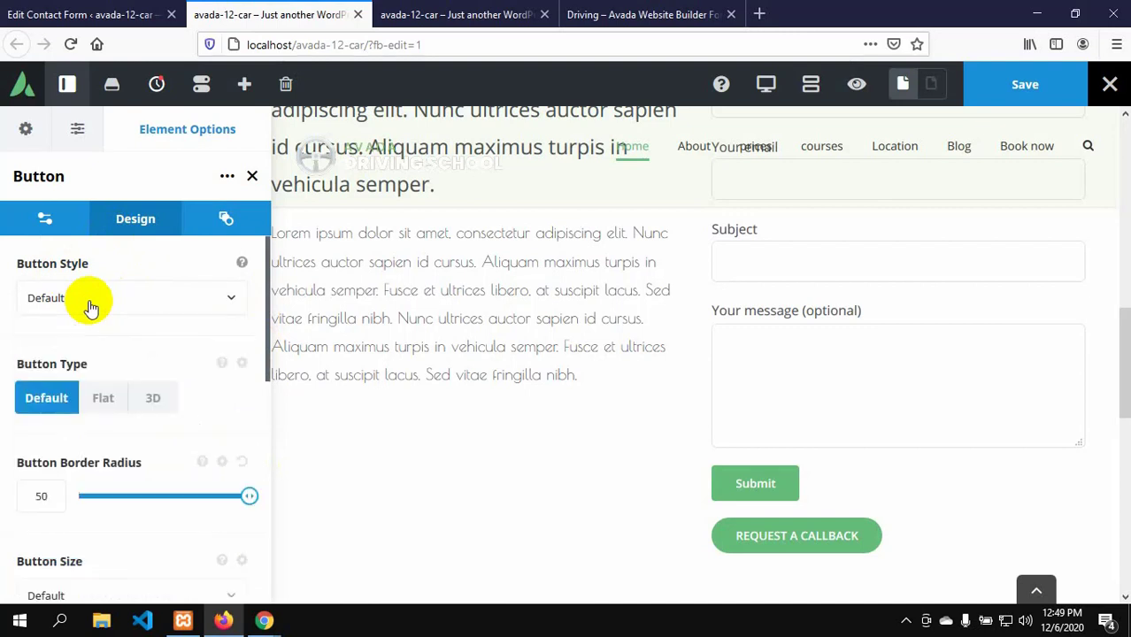
# - Examine the callback button's size, span, margin and icon options in its design settings
pyautogui.scroll(-1, 89, 380)
pyautogui.scroll(-2, 92, 387)
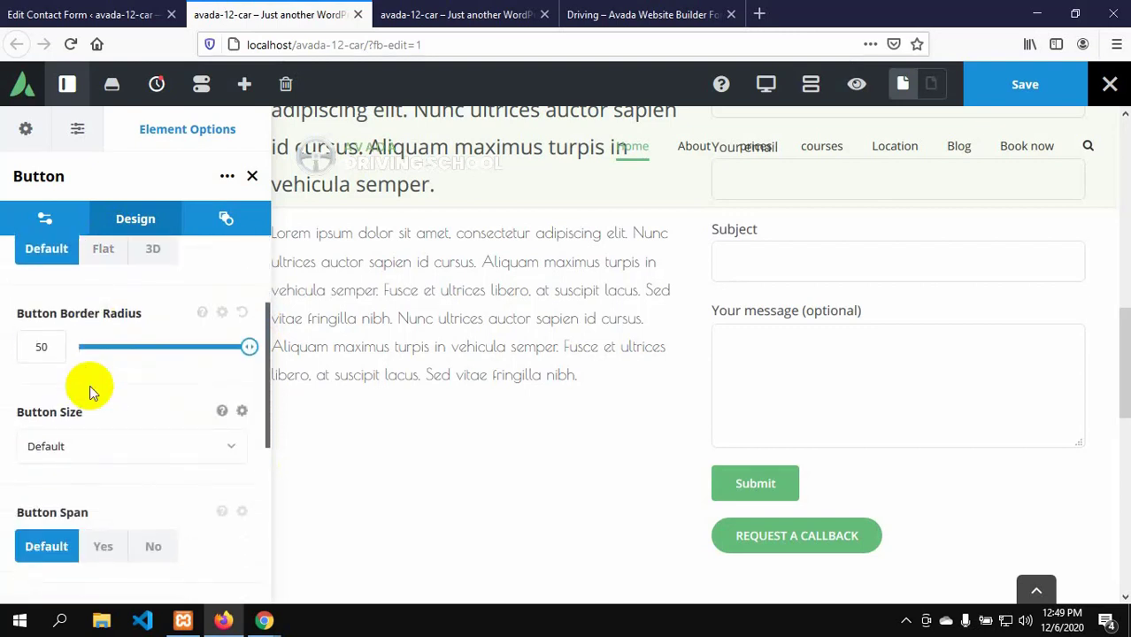
pyautogui.scroll(-2, 93, 396)
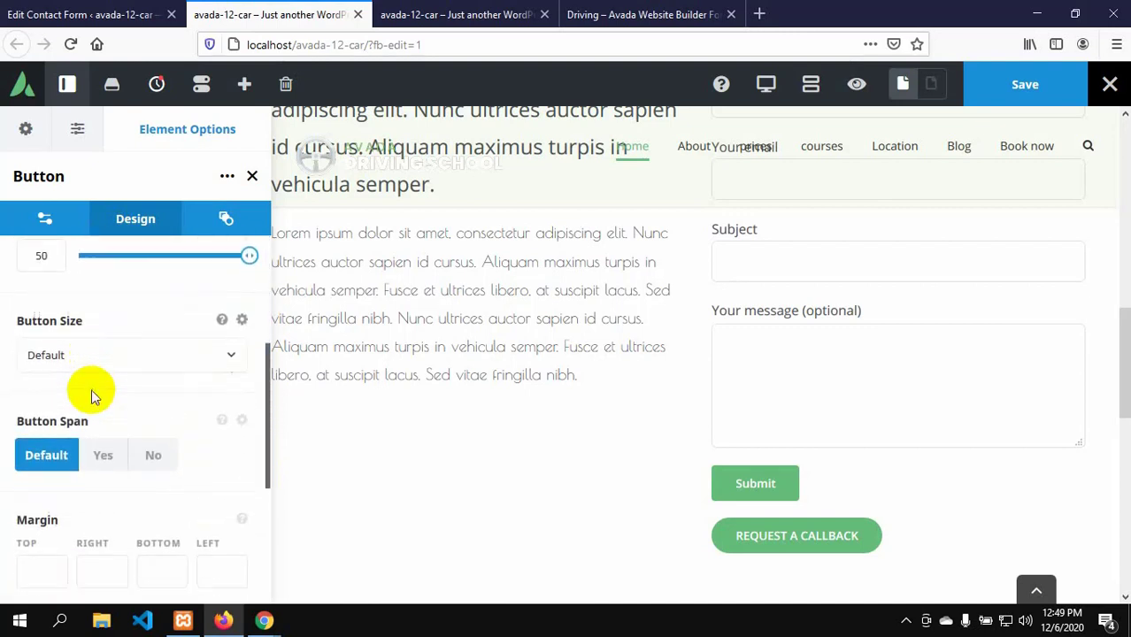
pyautogui.scroll(-2, 93, 394)
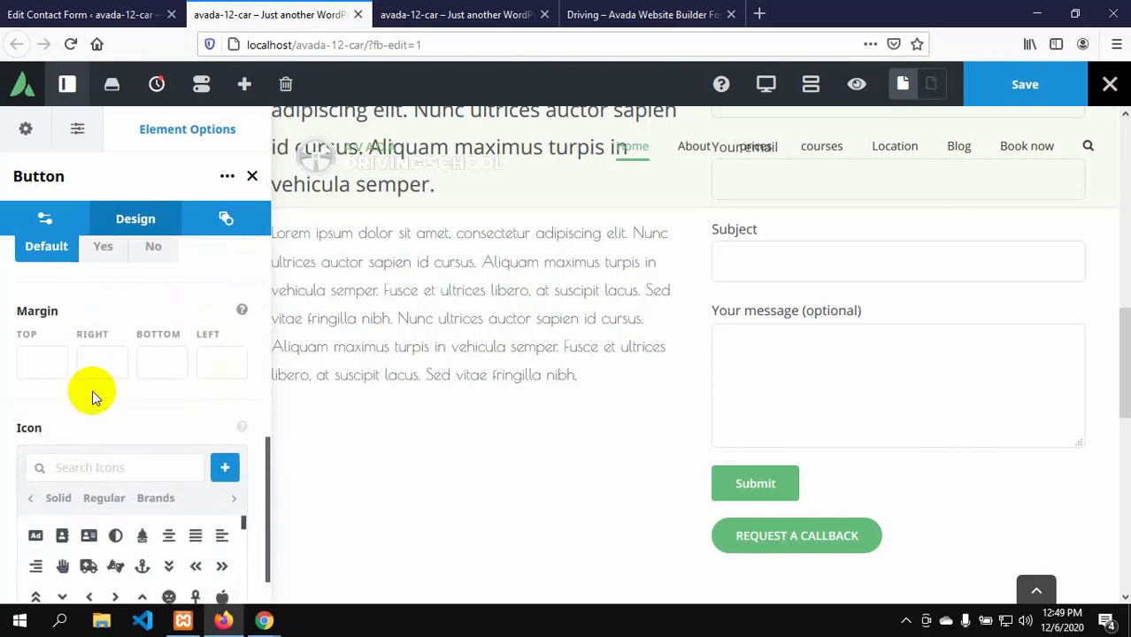
pyautogui.scroll(-6, 111, 466)
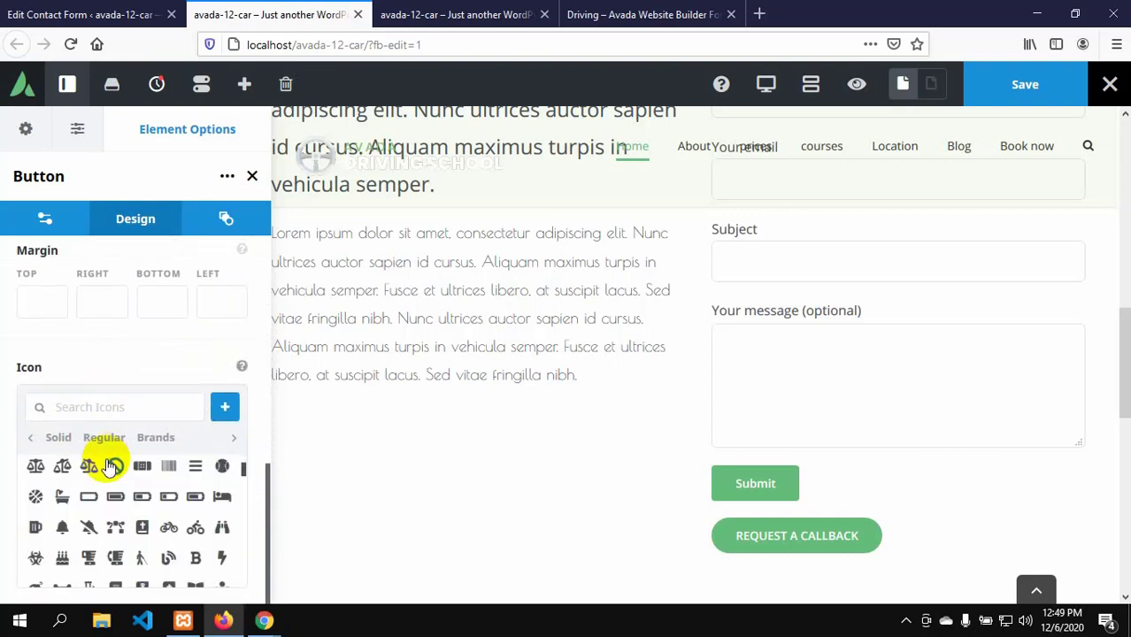
pyautogui.scroll(2, 252, 466)
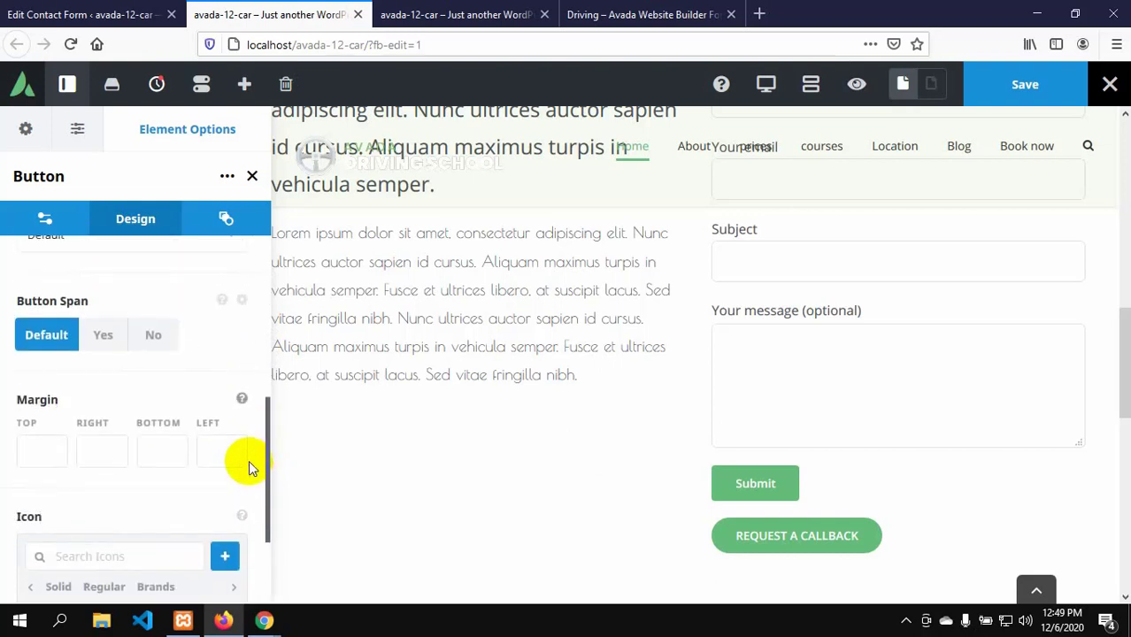
pyautogui.scroll(2, 248, 467)
pyautogui.scroll(3, 222, 447)
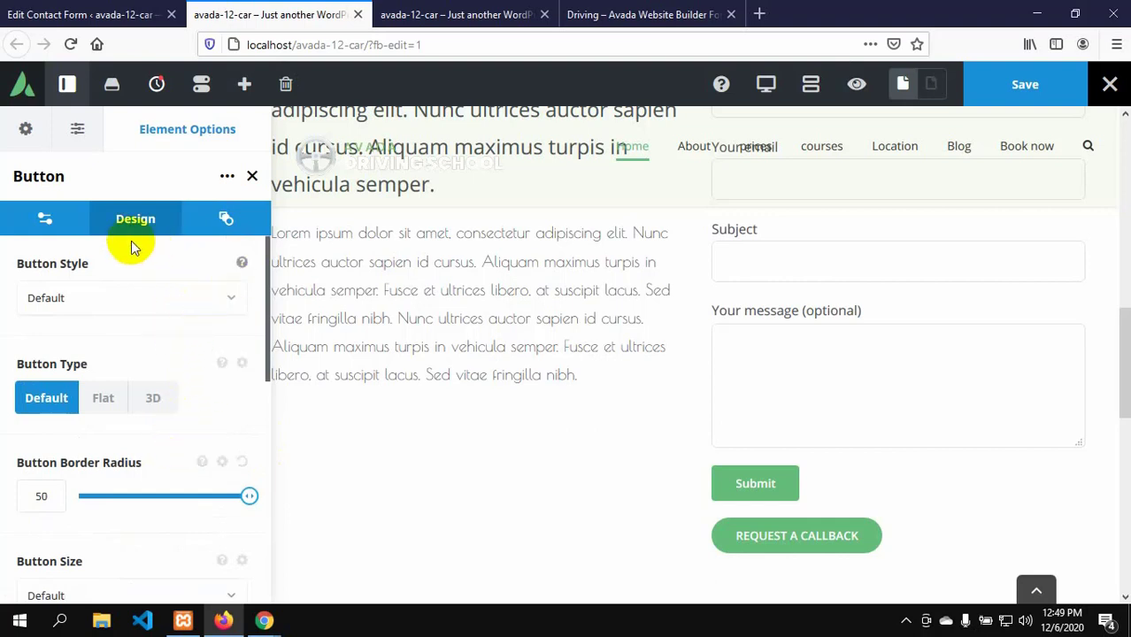
# - Set the callback button's alignment to Center in its general options
pyautogui.click(53, 219)
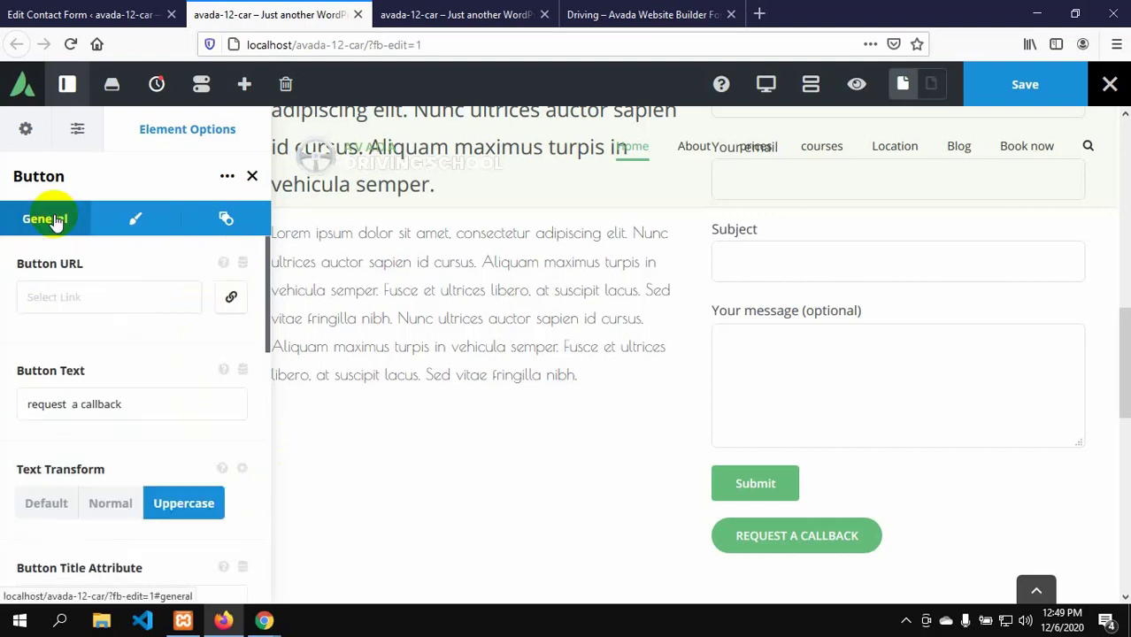
pyautogui.click(114, 404)
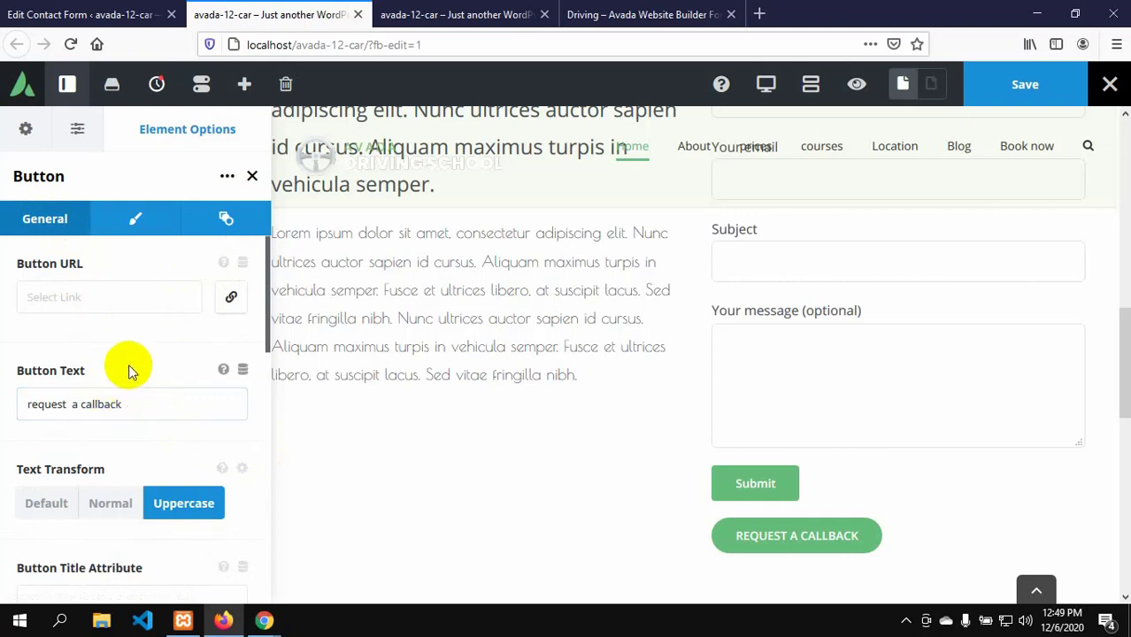
pyautogui.click(115, 378)
pyautogui.scroll(-6, 116, 379)
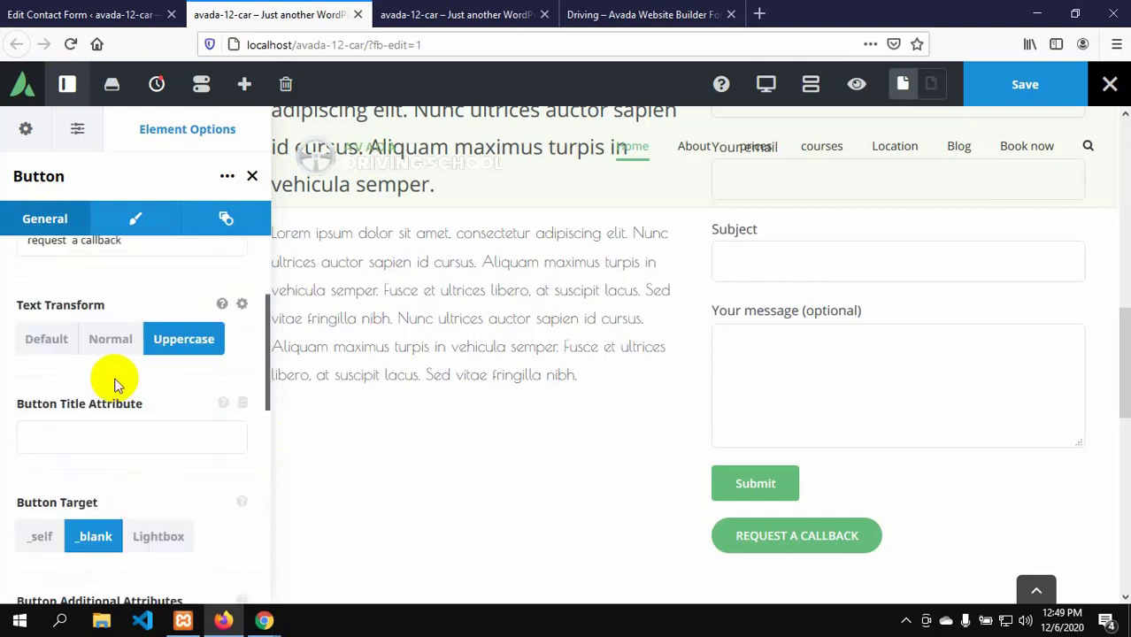
pyautogui.scroll(-1, 116, 379)
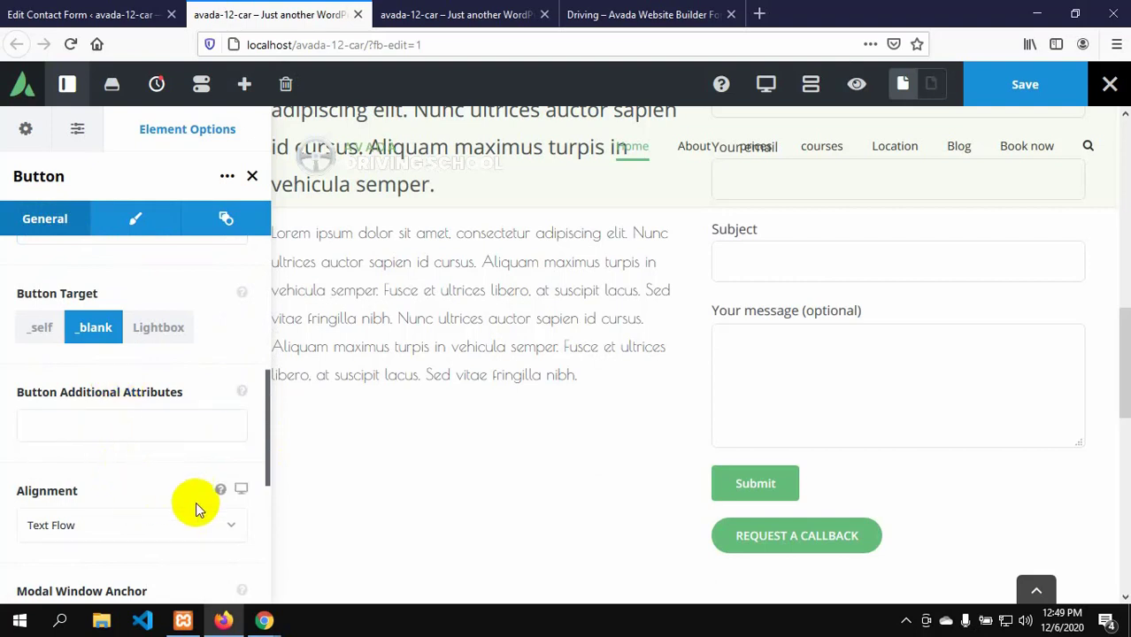
pyautogui.click(230, 529)
pyautogui.scroll(-4, 171, 518)
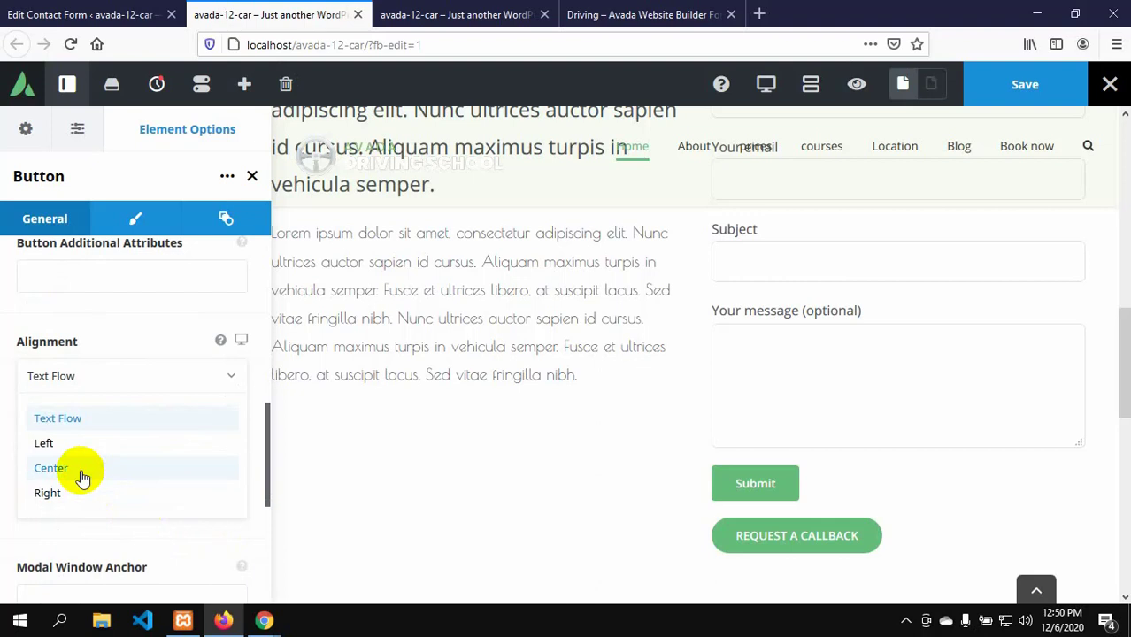
pyautogui.click(81, 474)
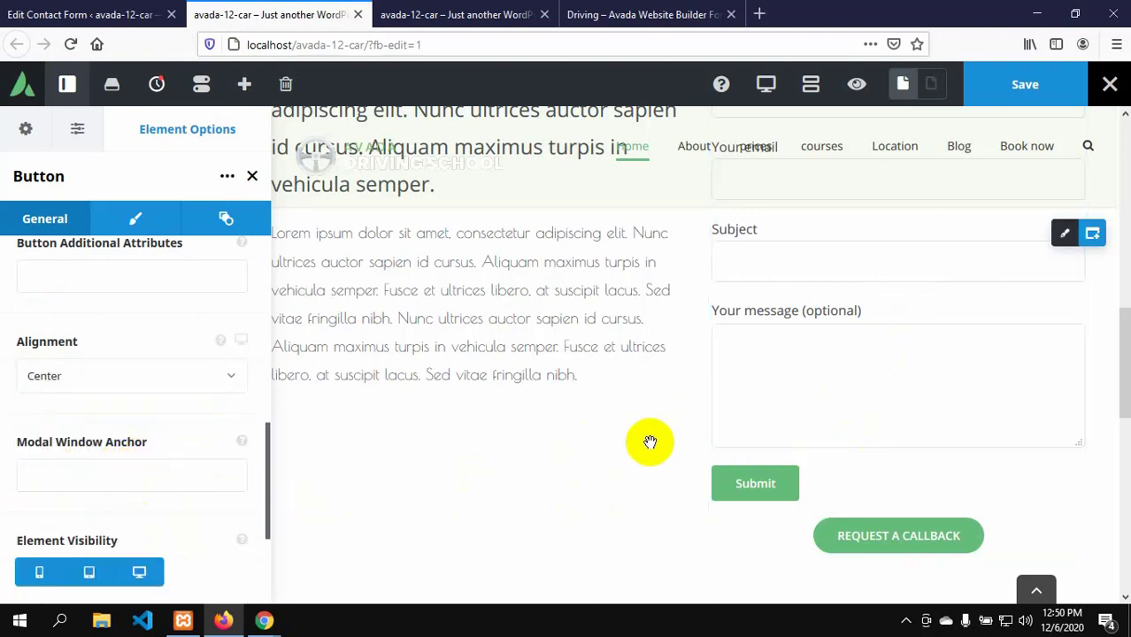
# - Compare the callback button's placement with the demo page and recheck its type, border radius and size options
pyautogui.click(578, 13)
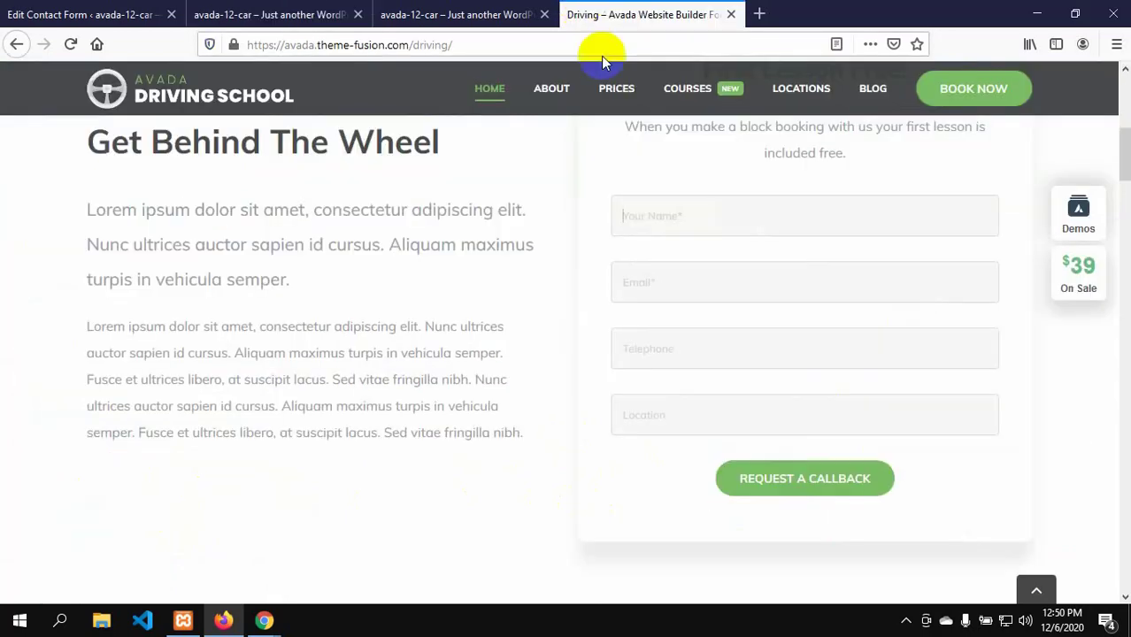
pyautogui.click(782, 497)
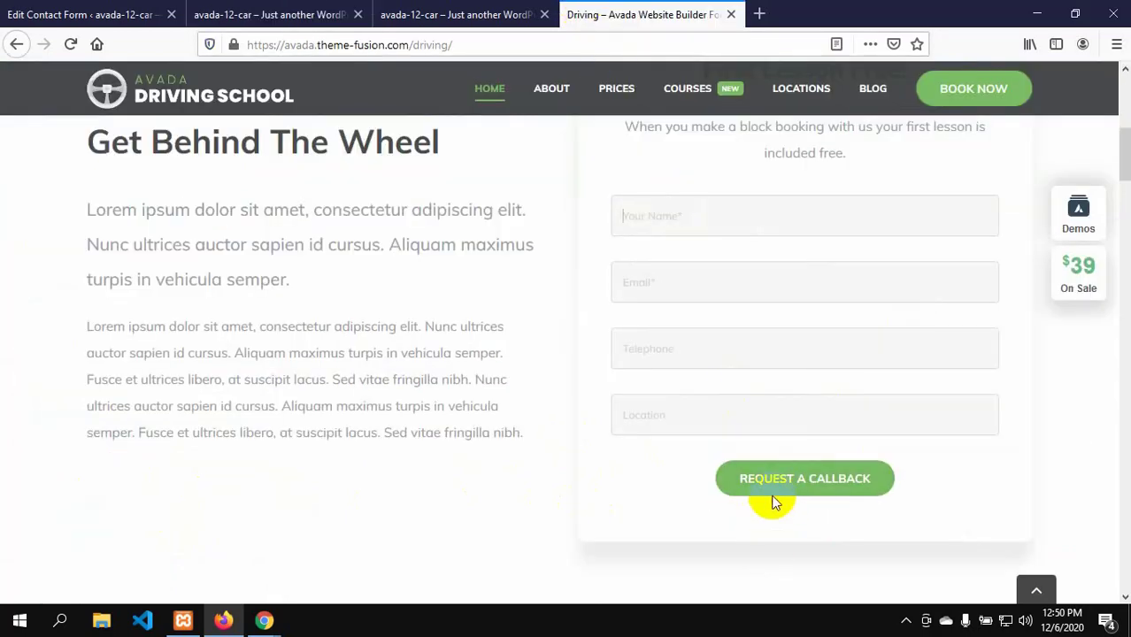
pyautogui.click(226, 10)
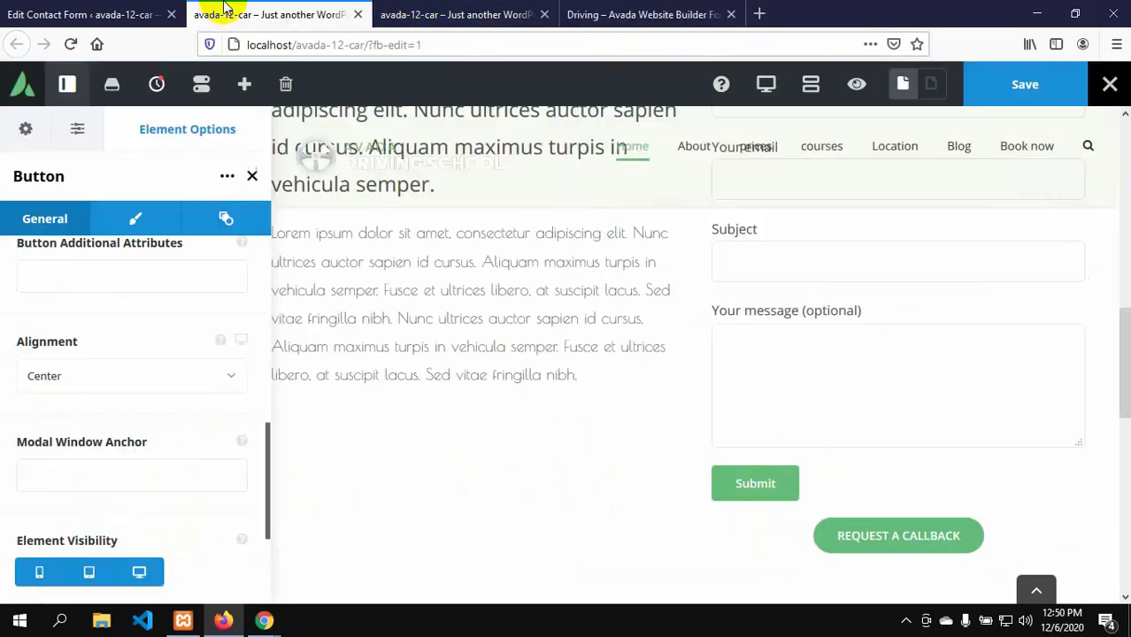
pyautogui.click(133, 225)
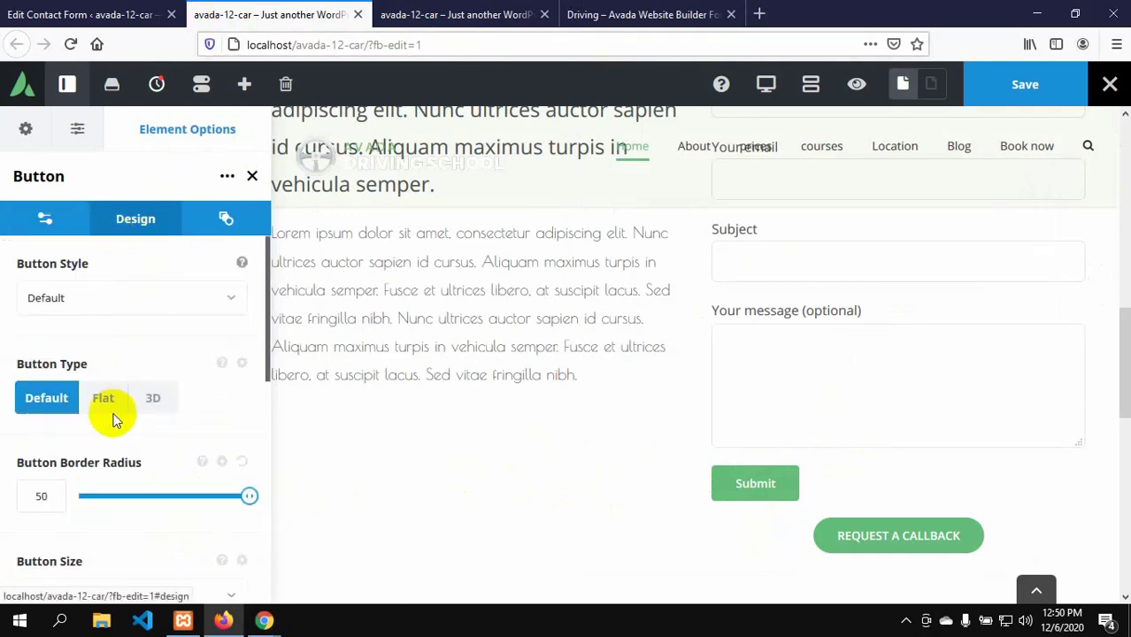
pyautogui.scroll(-2, 114, 442)
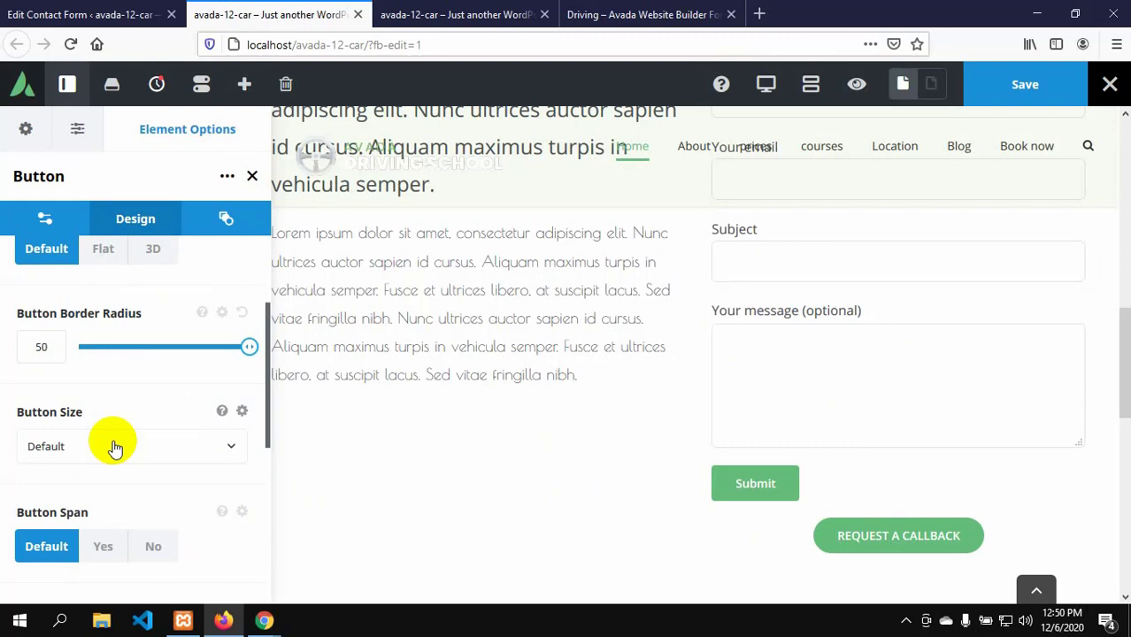
pyautogui.scroll(2, 114, 447)
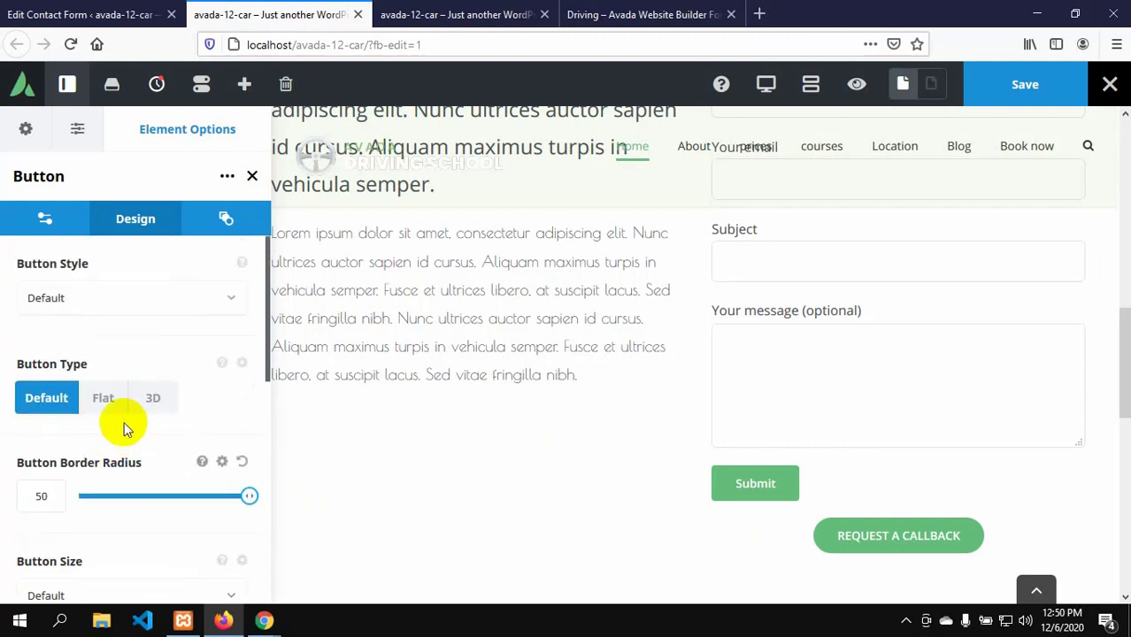
# - Try the Green style with a border radius of 41 on the callback button
pyautogui.click(234, 303)
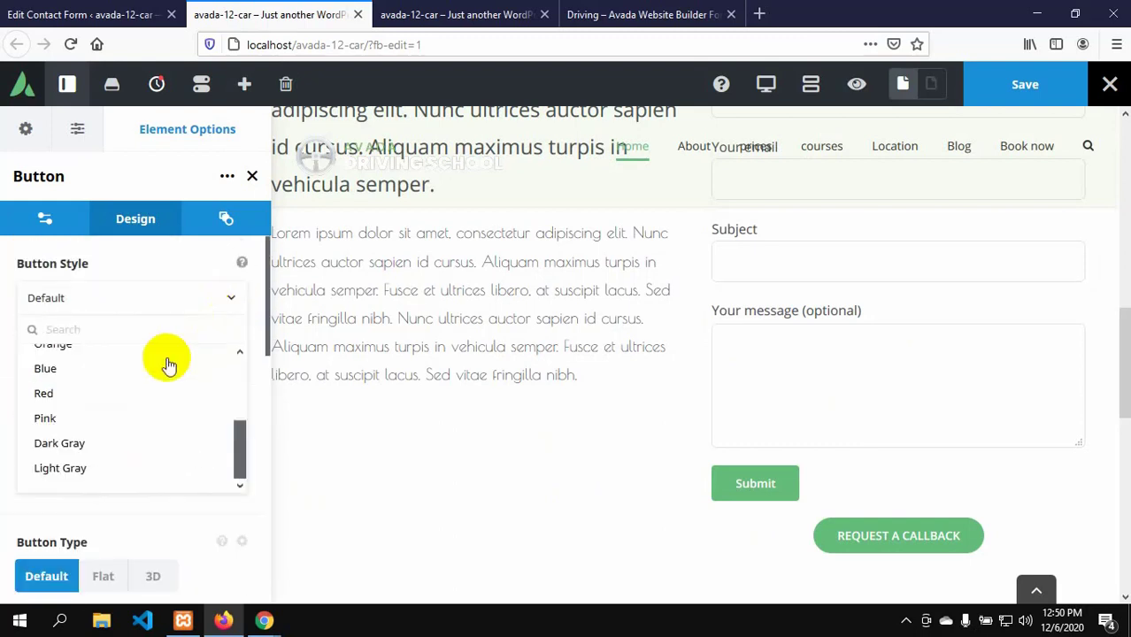
pyautogui.scroll(3, 96, 437)
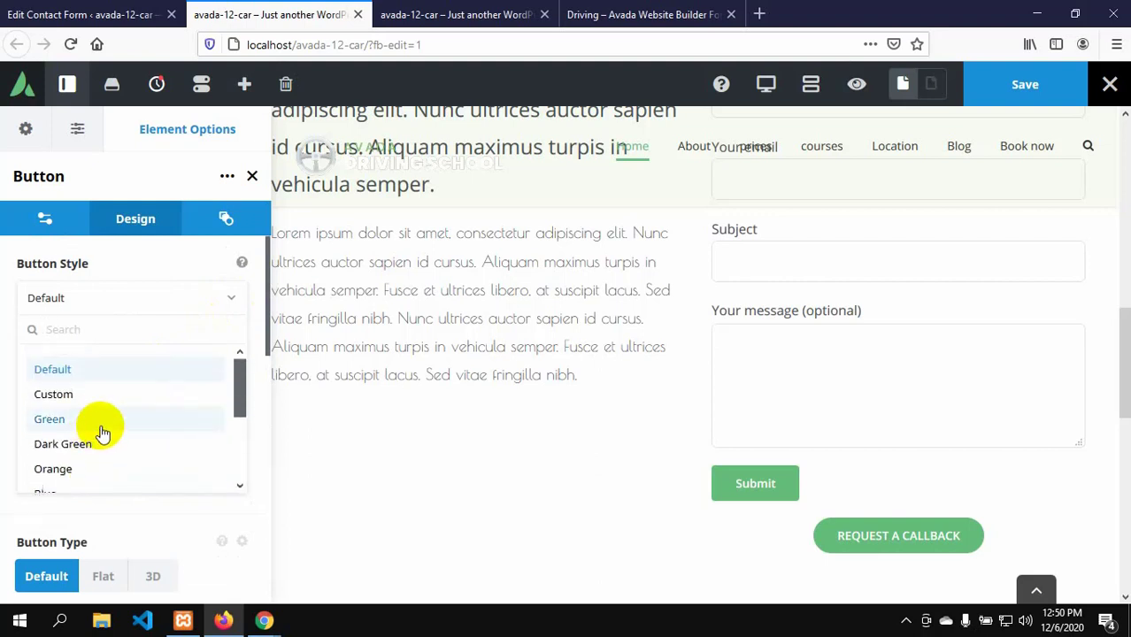
pyautogui.click(100, 421)
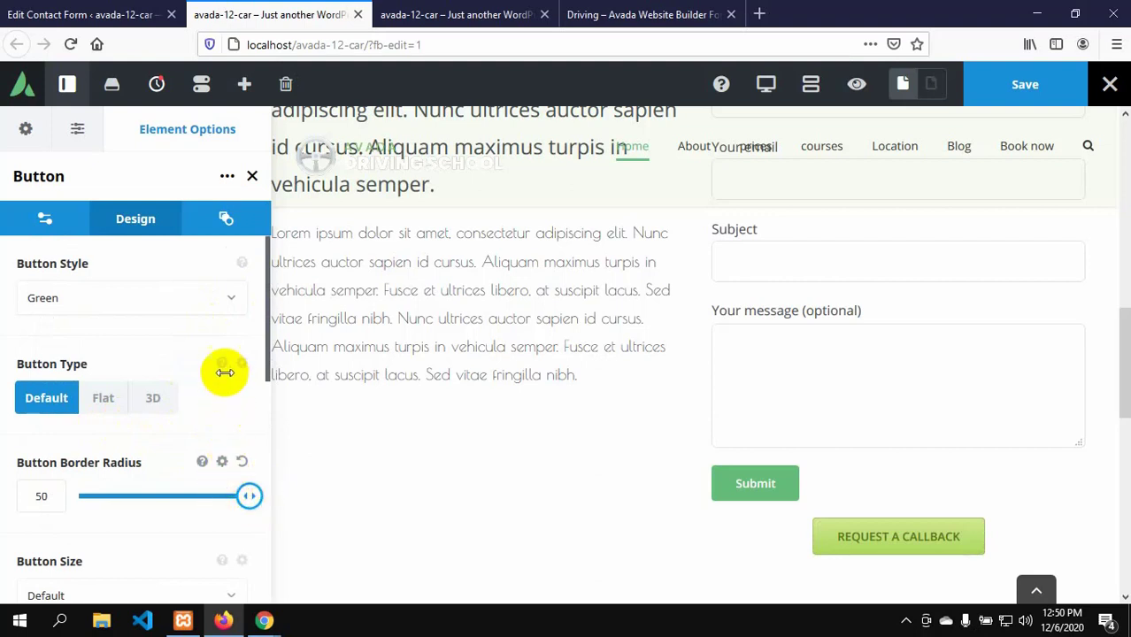
pyautogui.moveTo(236, 319); pyautogui.dragTo(227, 304)
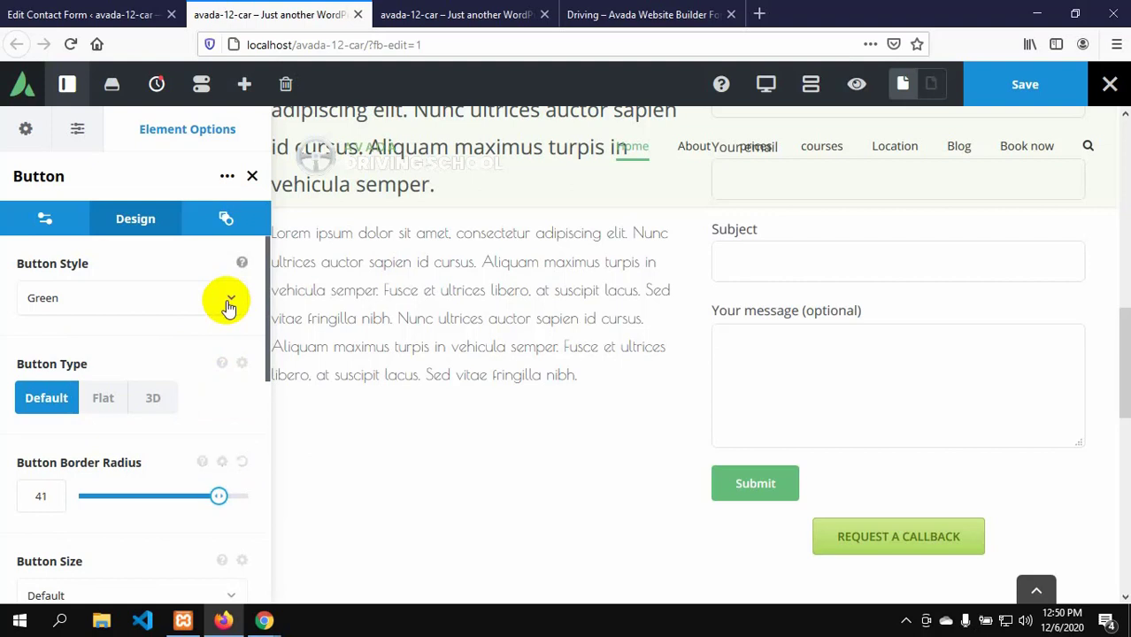
# - Return the callback button to the Default style and a border radius of 50
pyautogui.click(228, 302)
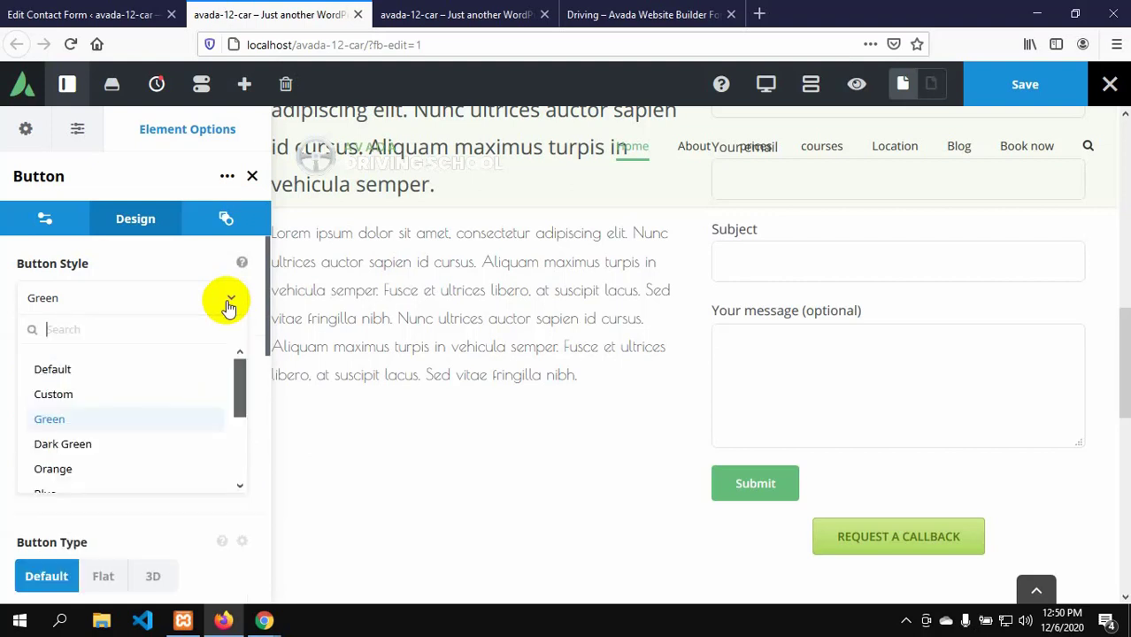
pyautogui.click(69, 369)
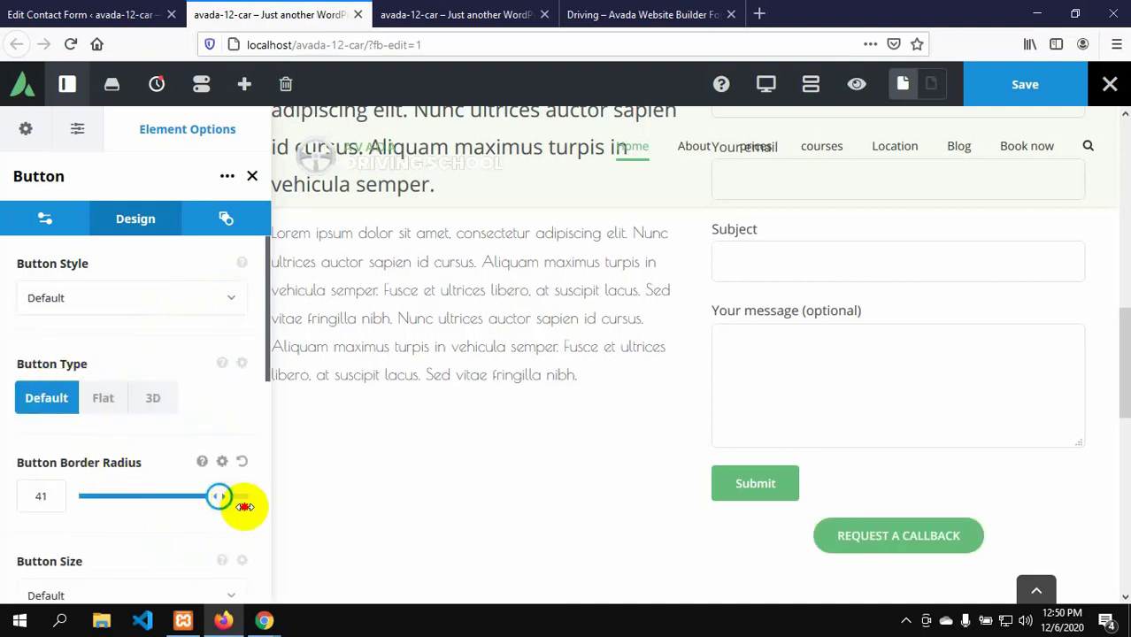
pyautogui.click(265, 506)
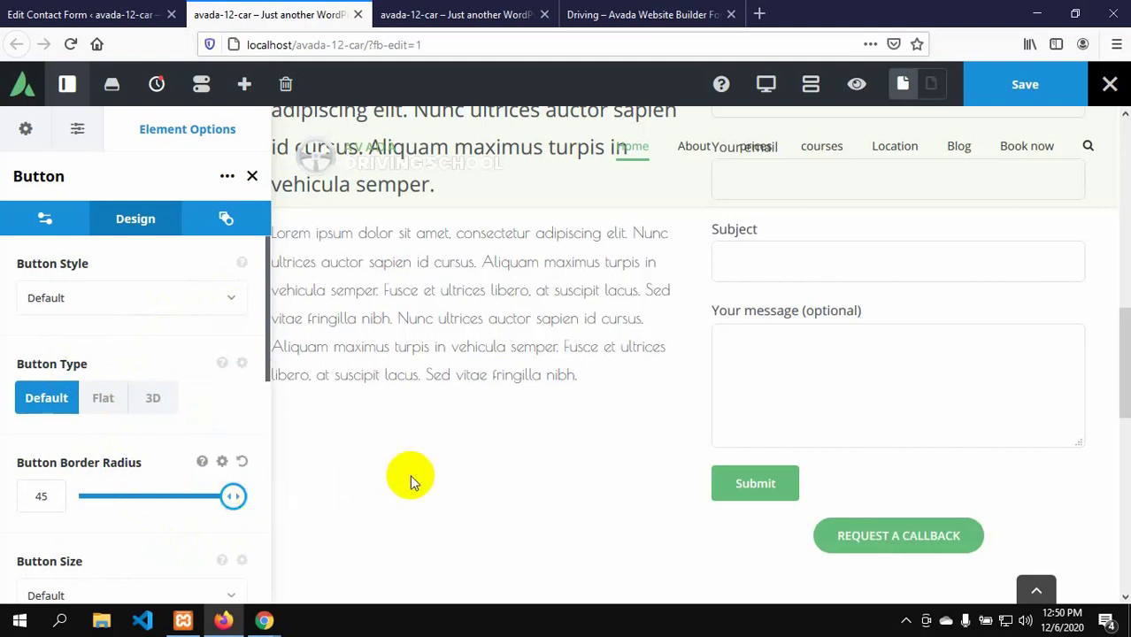
# - Save the page edits and reload the published home page to check the form section
pyautogui.click(1016, 82)
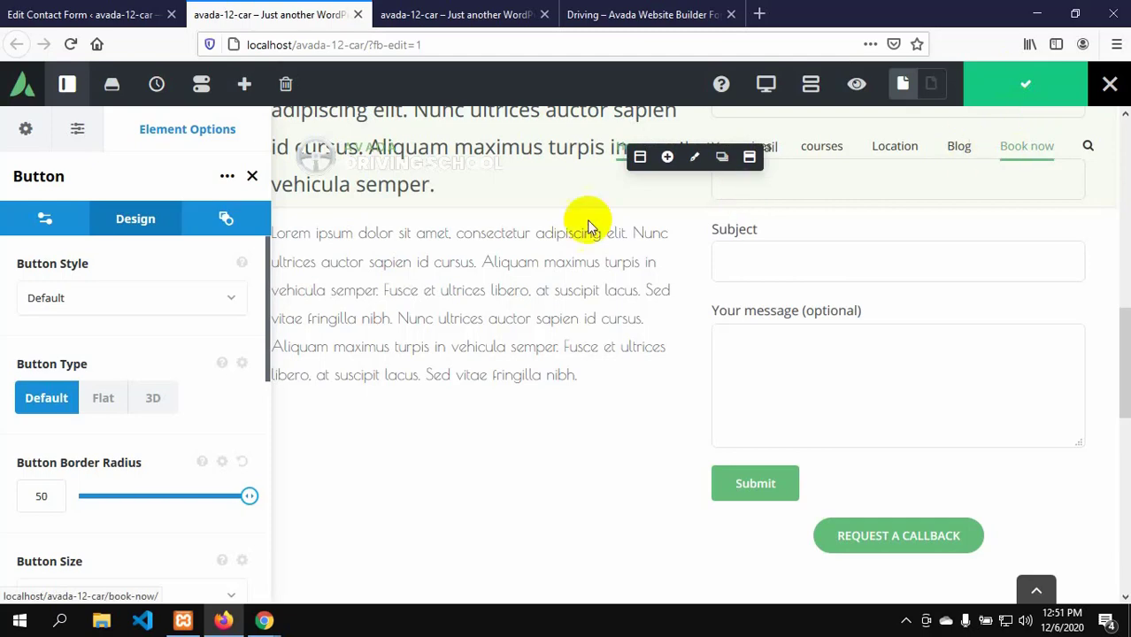
pyautogui.click(451, 10)
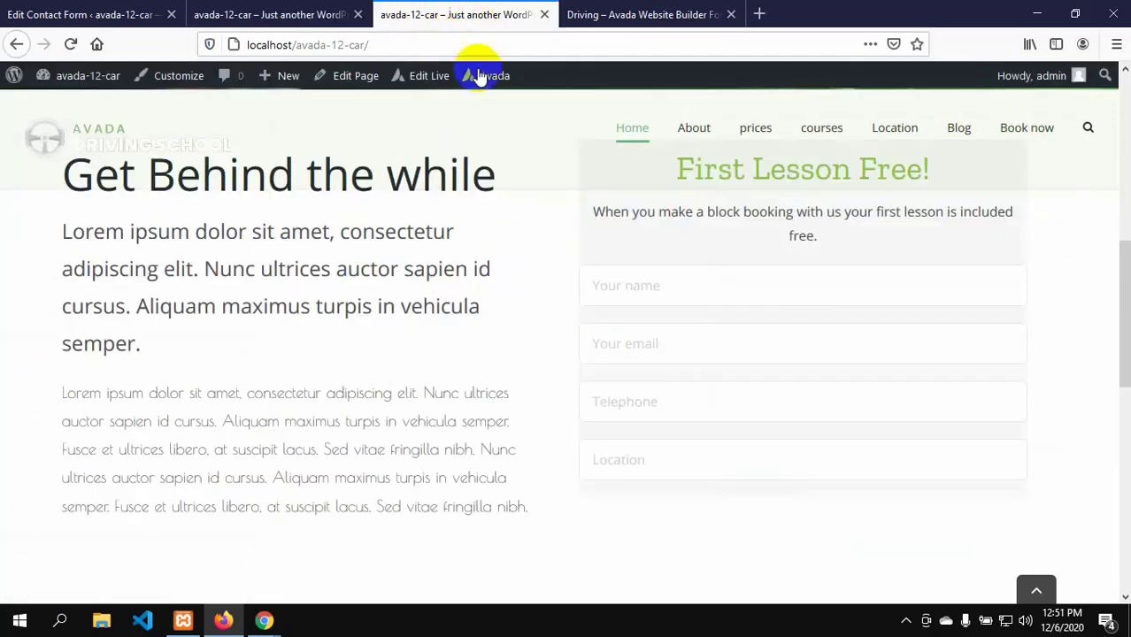
pyautogui.scroll(3, 442, 309)
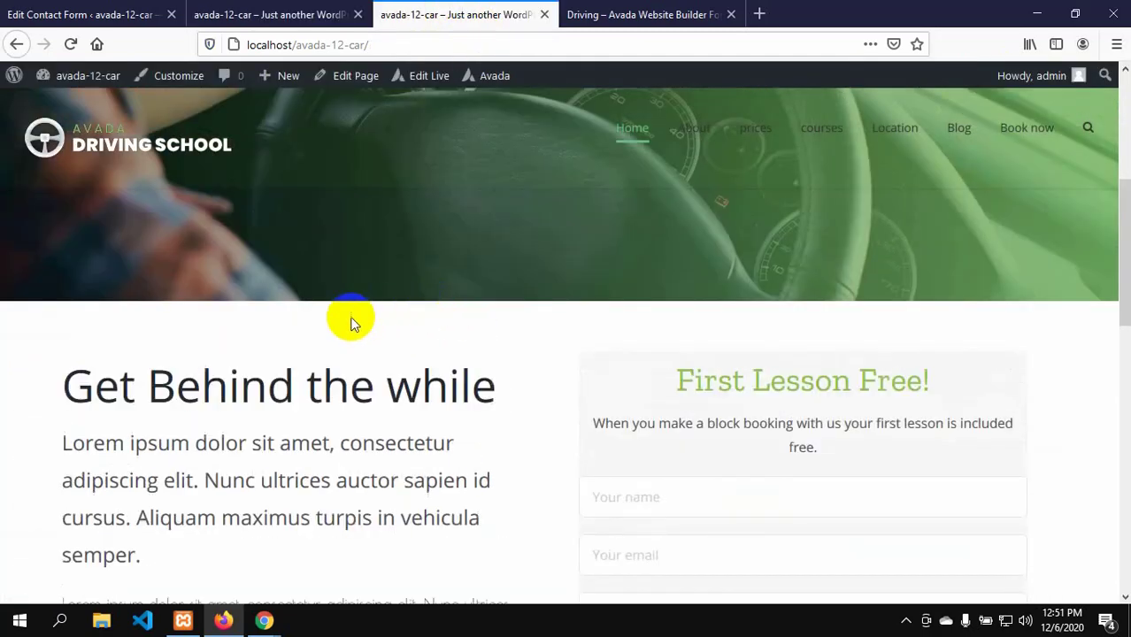
pyautogui.click(71, 44)
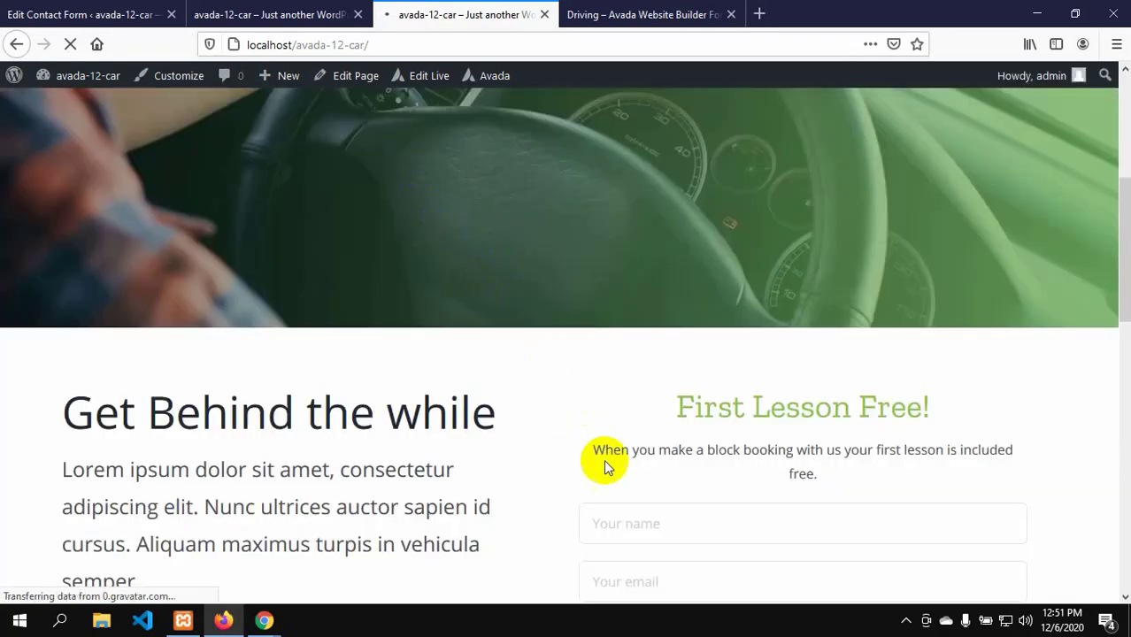
# - Examine the reloaded home page's "First Lesson Free!" form, checking the callback button and the name field's focus style
pyautogui.scroll(-5, 611, 482)
pyautogui.scroll(1, 616, 486)
pyautogui.scroll(3, 615, 485)
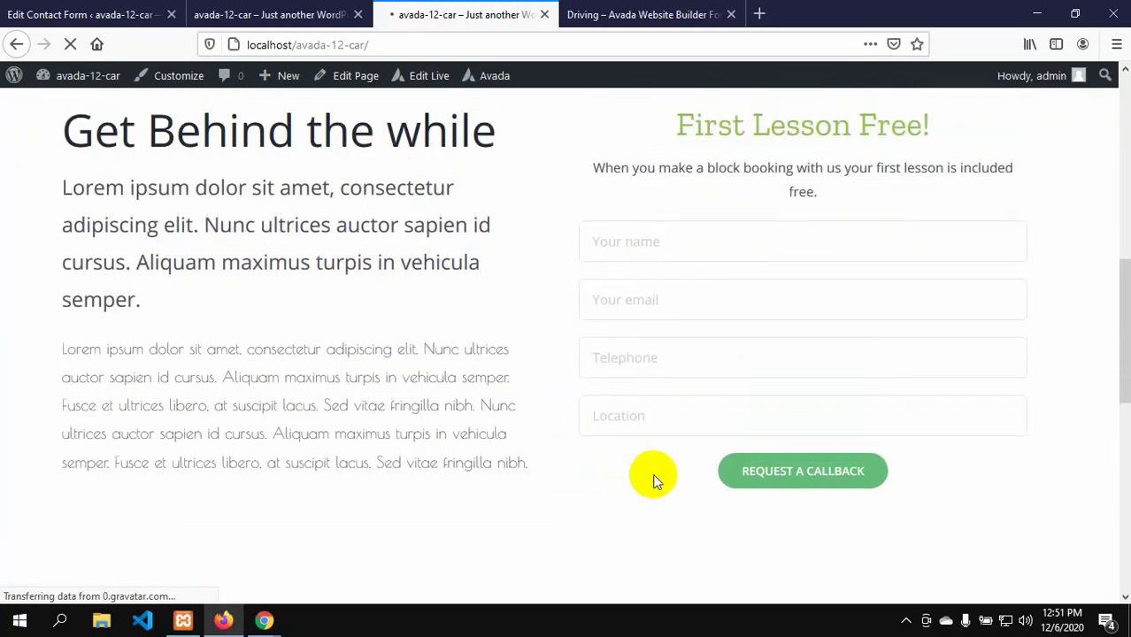
pyautogui.click(658, 381)
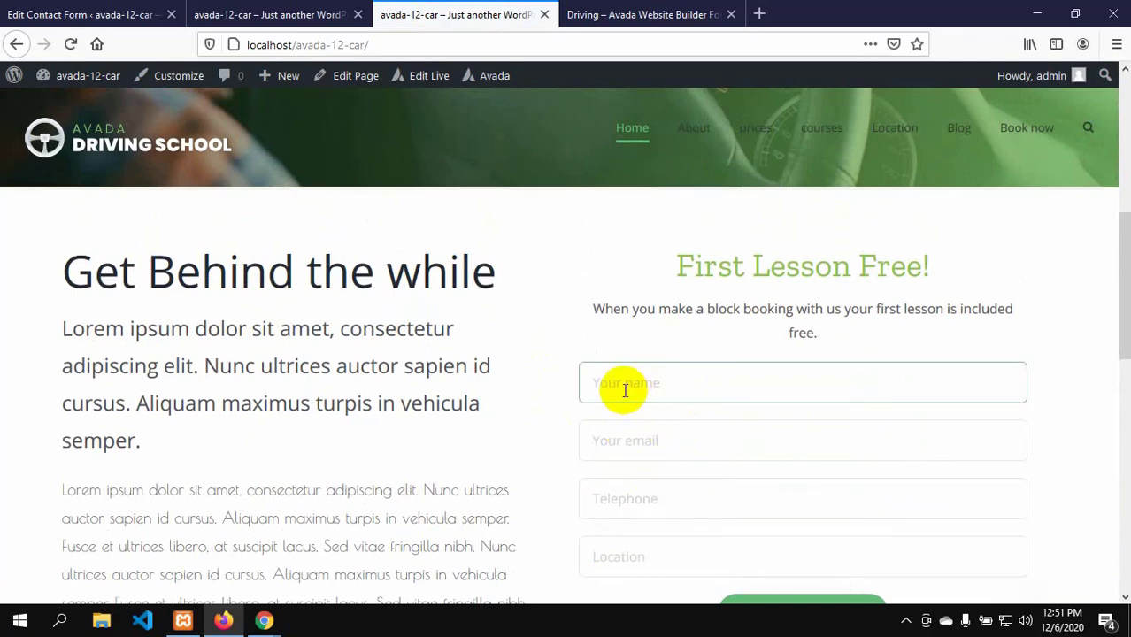
pyautogui.scroll(-3, 633, 439)
pyautogui.scroll(3, 633, 439)
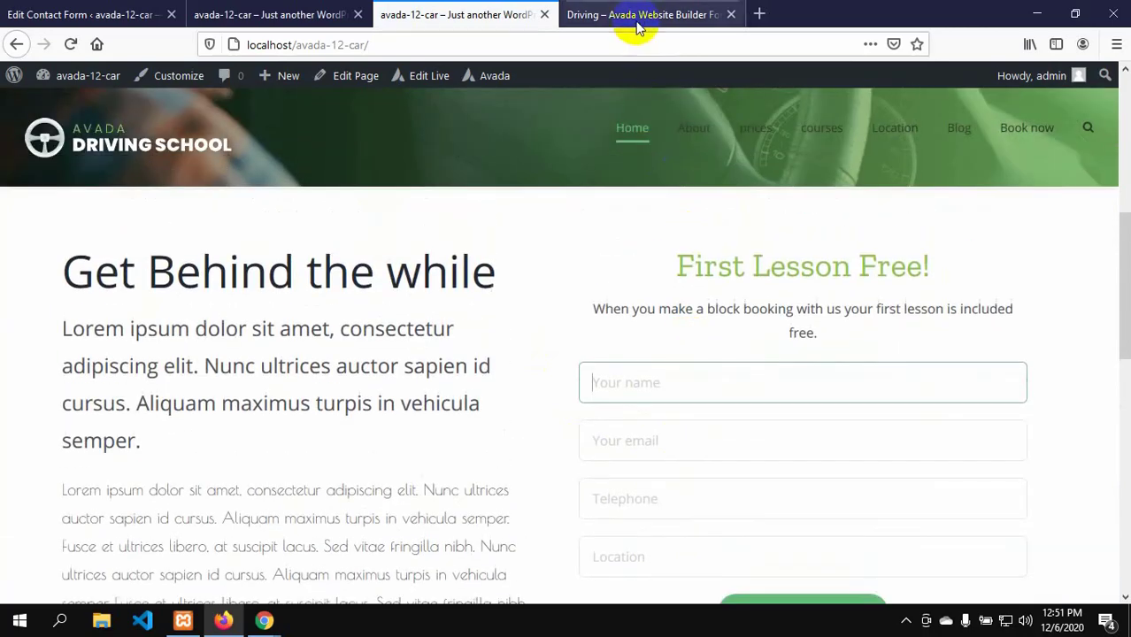
# - Compare the form's field styling and the card's overlap with the hero image against the Avada Driving demo page
pyautogui.click(637, 26)
pyautogui.click(672, 283)
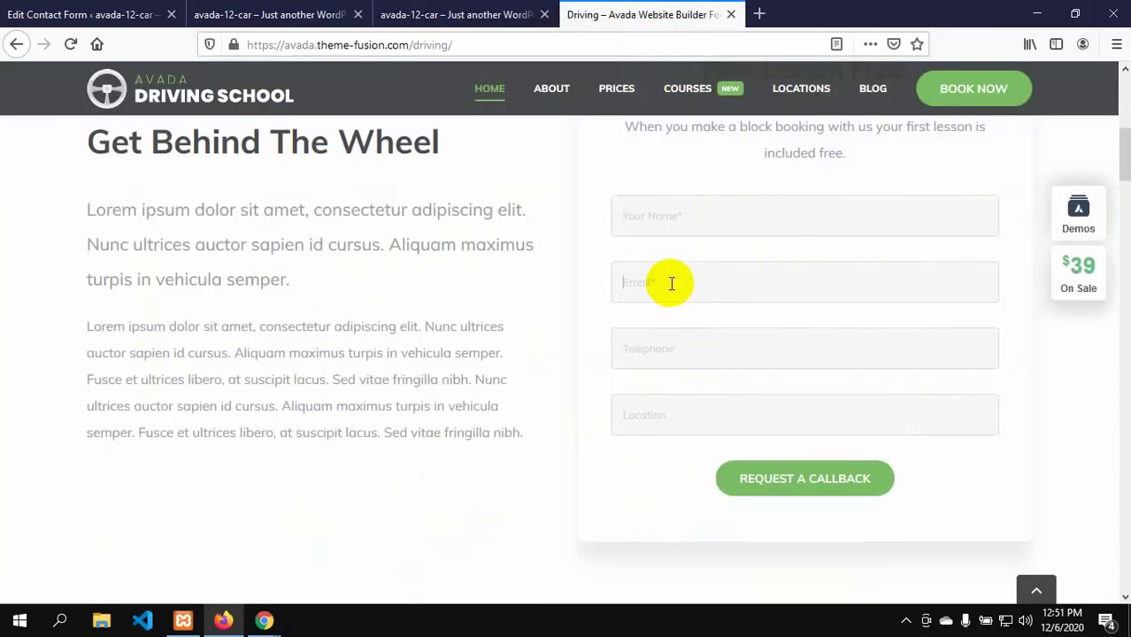
pyautogui.click(668, 222)
pyautogui.click(414, 12)
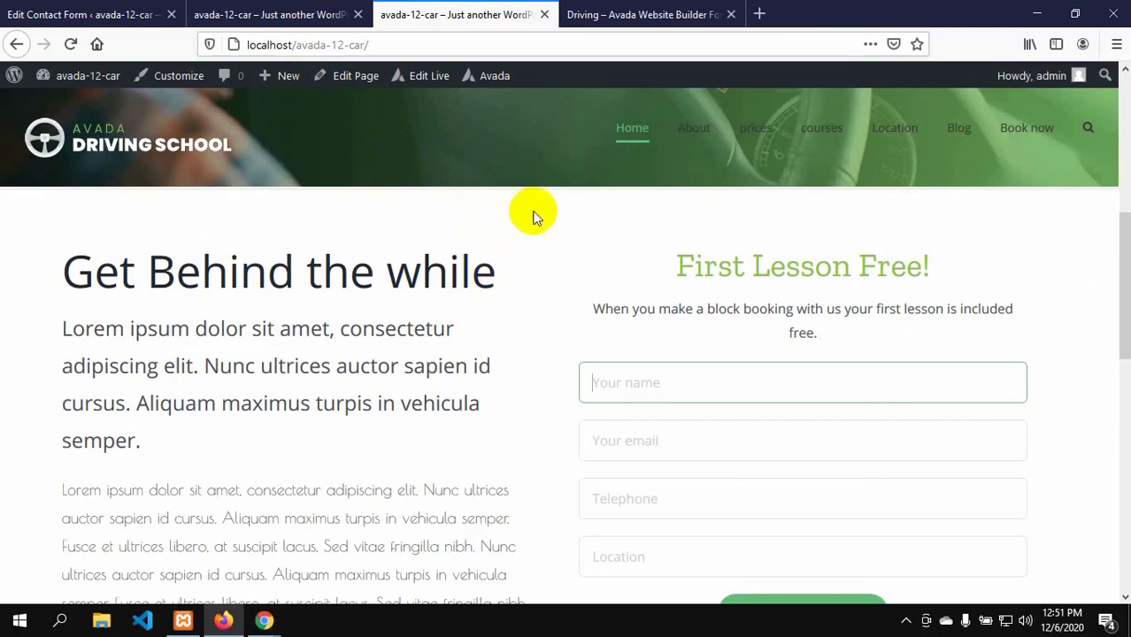
pyautogui.click(587, 14)
pyautogui.scroll(5, 669, 510)
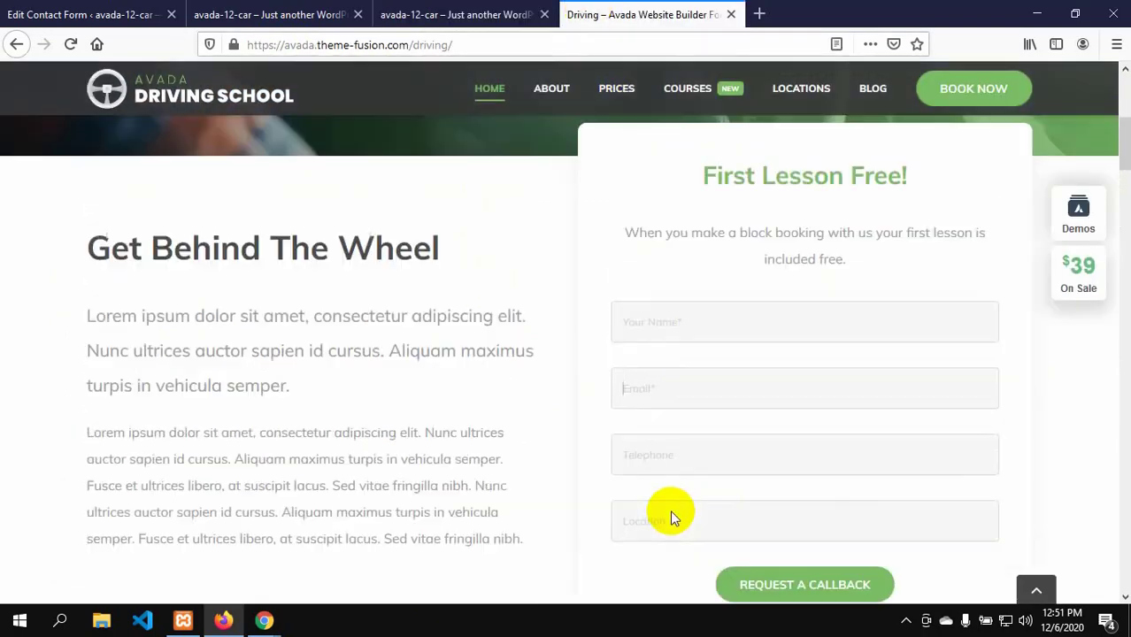
pyautogui.scroll(1, 670, 511)
pyautogui.scroll(-3, 669, 509)
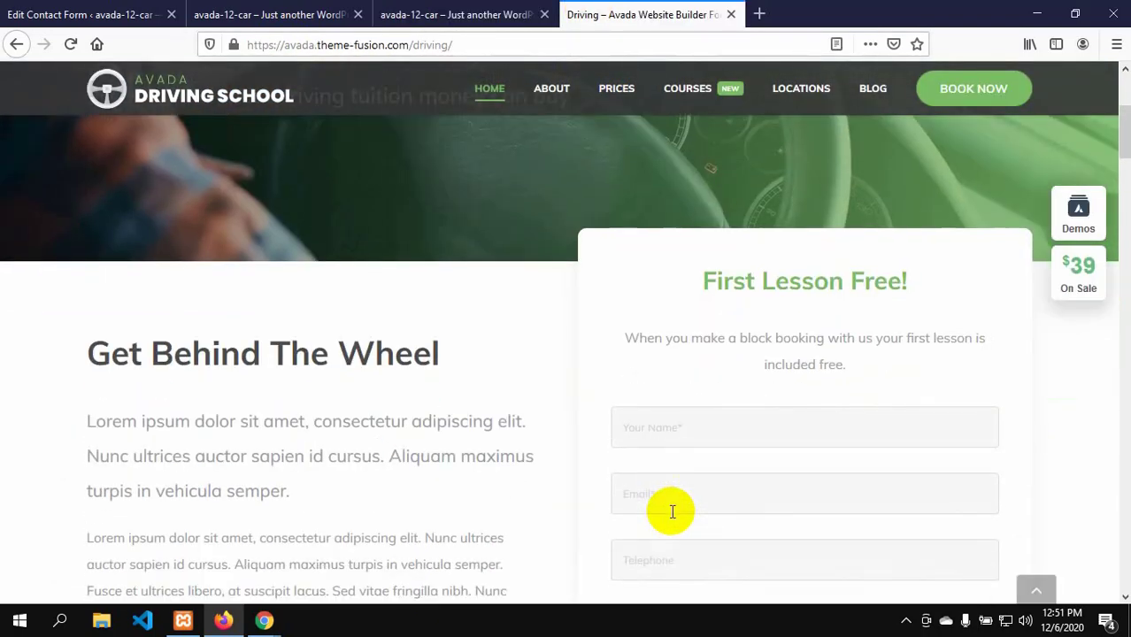